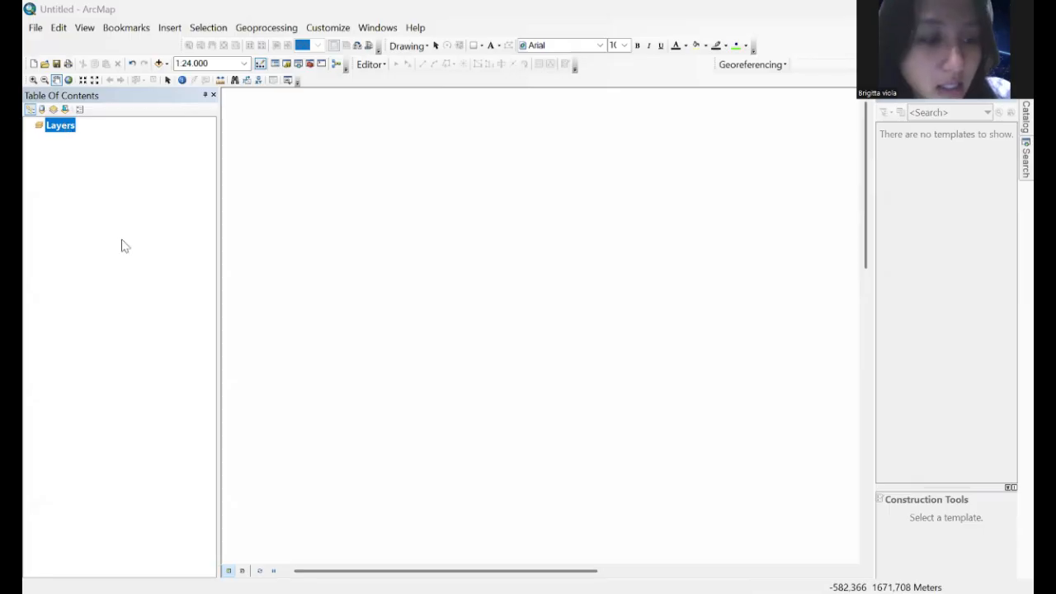
Step: Set the data frame's coordinate system to WGS 1984 UTM Zone 49S from the favorites
left_click(190, 443)
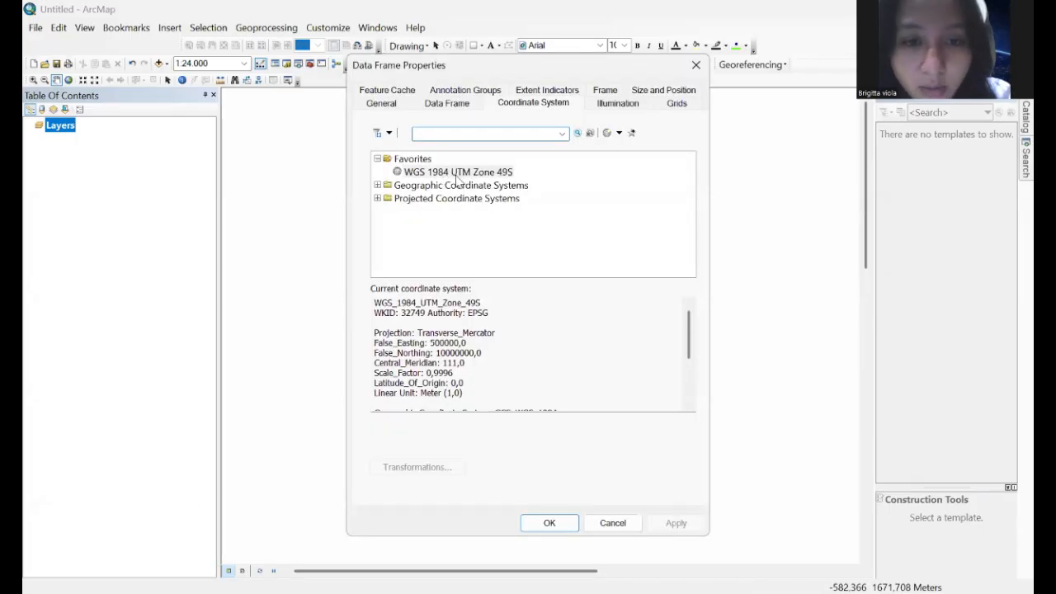
left_click(474, 173)
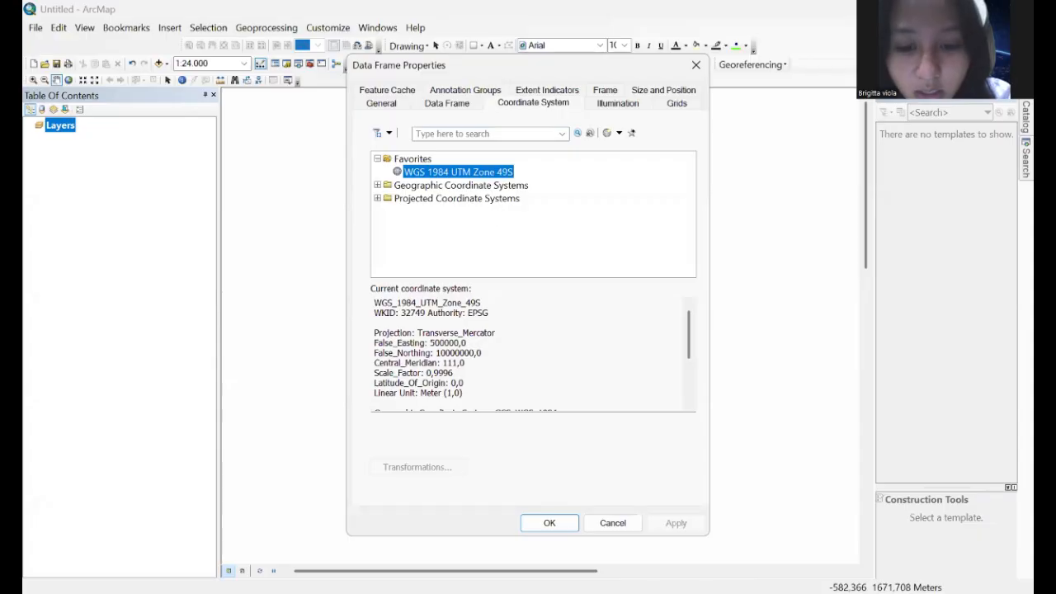
left_click(556, 525)
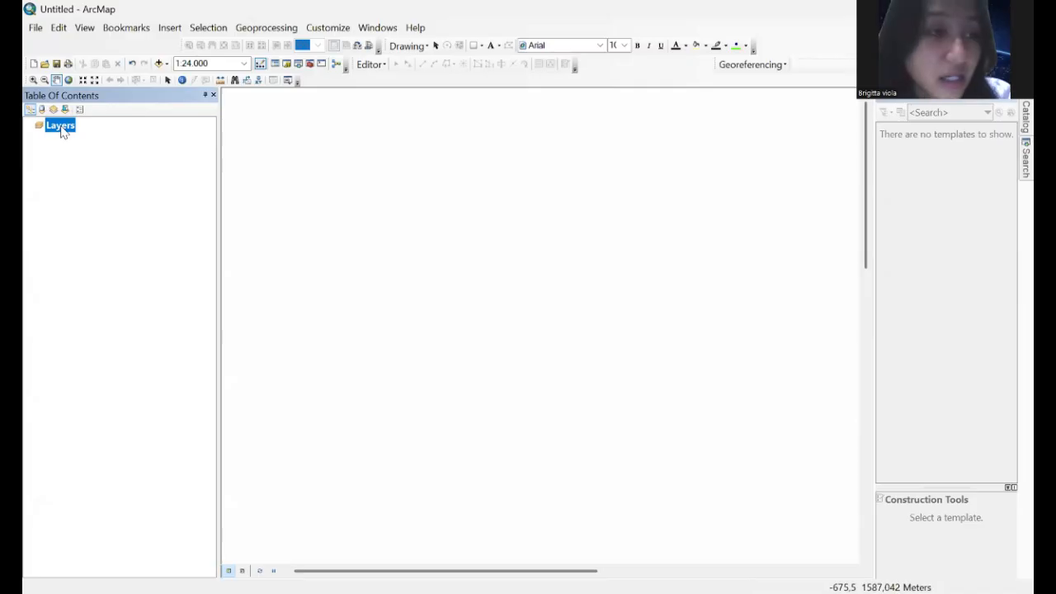
Step: Add the rasters 1408-343.jpg and 1408-621.jpg from the jk folder, accepting their unknown spatial reference
right_click(62, 130)
left_click(114, 133)
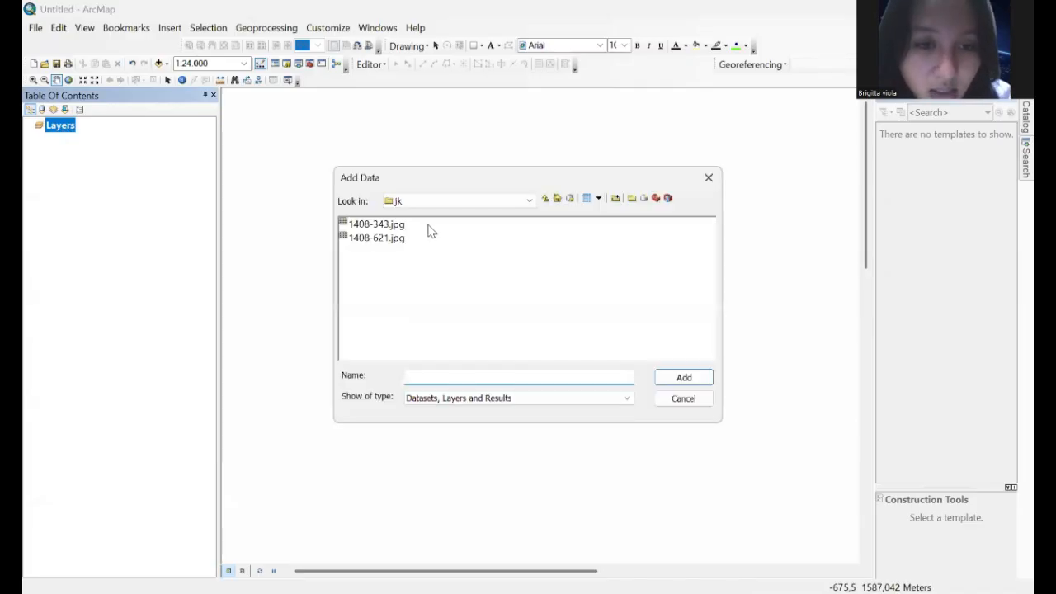
left_click(373, 226)
left_click(373, 239, "shift")
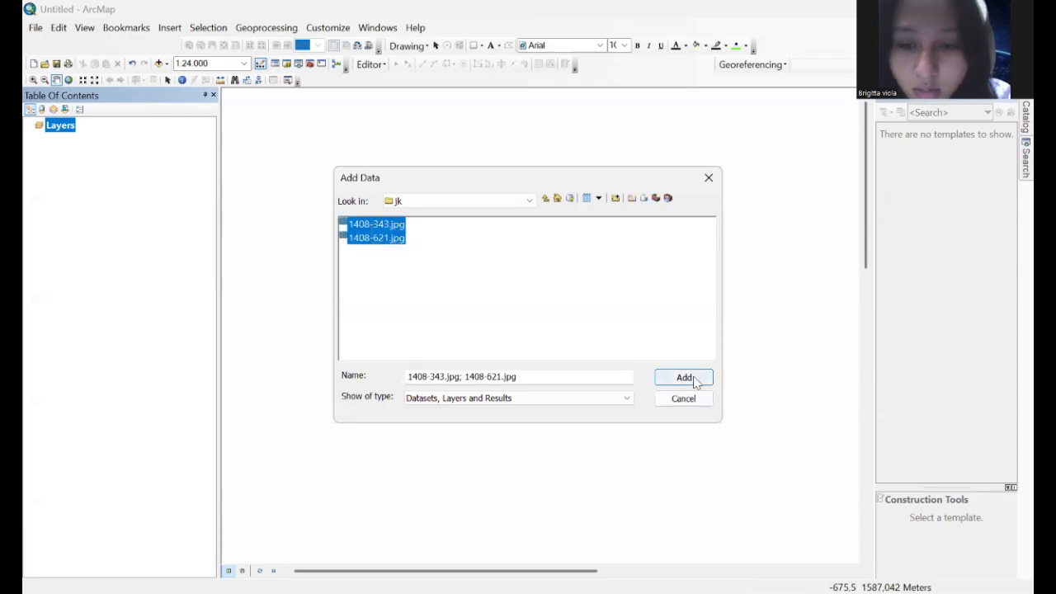
left_click(687, 376)
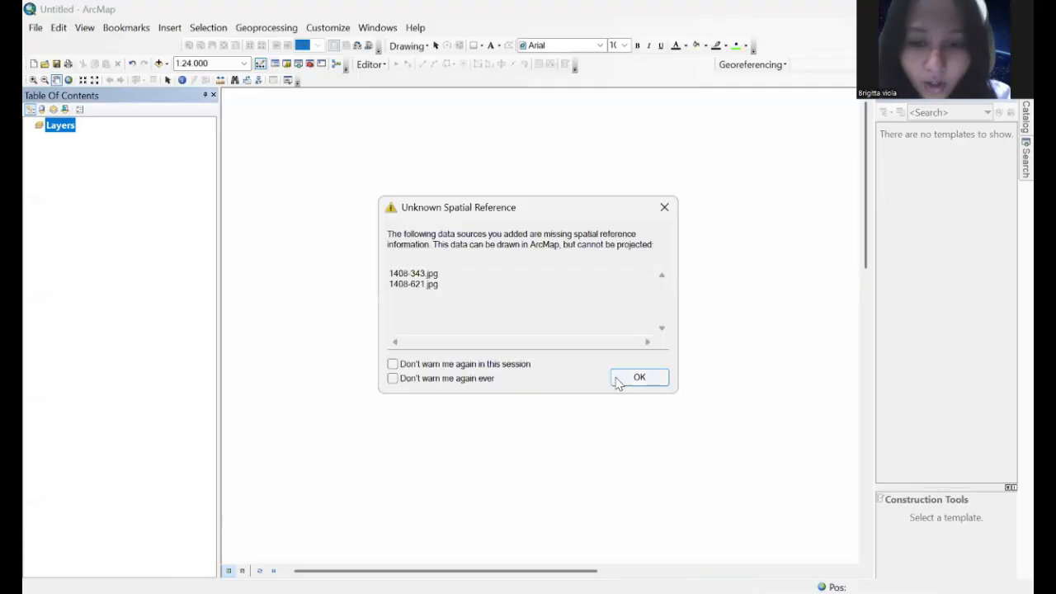
left_click(638, 377)
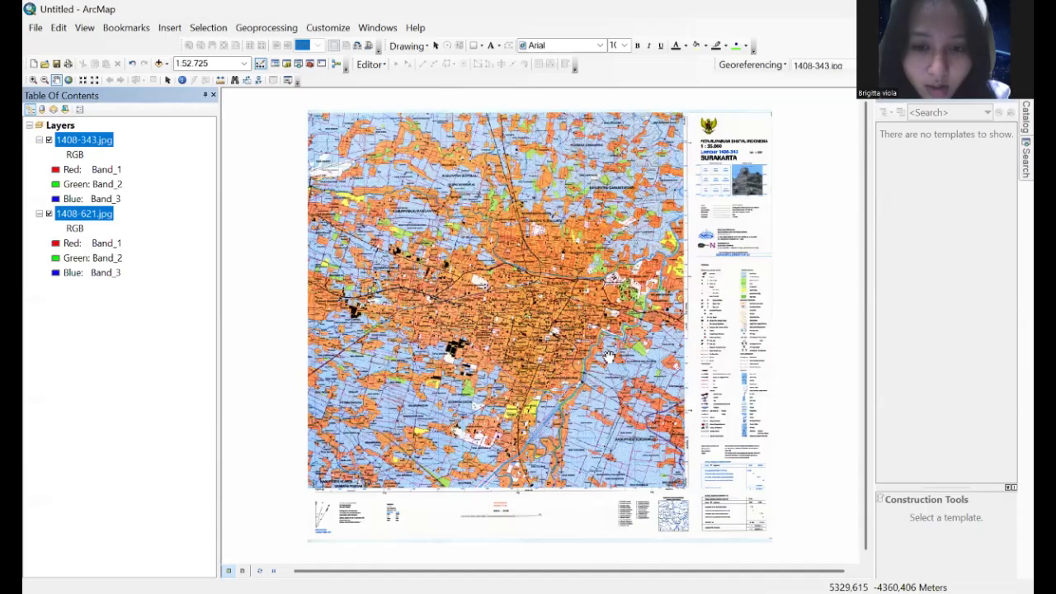
Step: Hide the 1408-621.jpg layer so that only the 1408-343.jpg map sheet is displayed
scroll(608, 357, "down", 1)
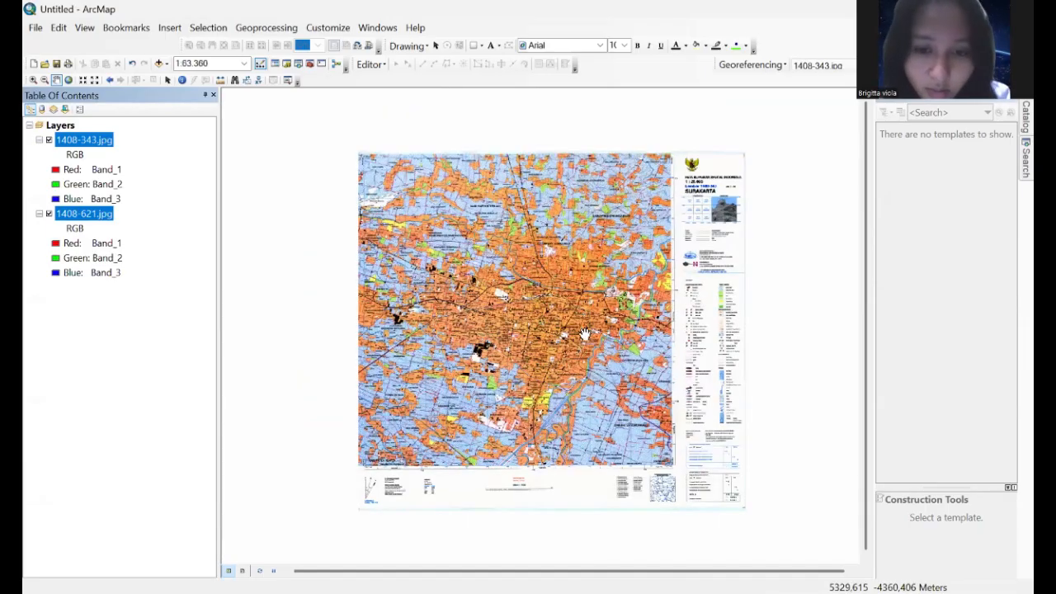
left_click(83, 142)
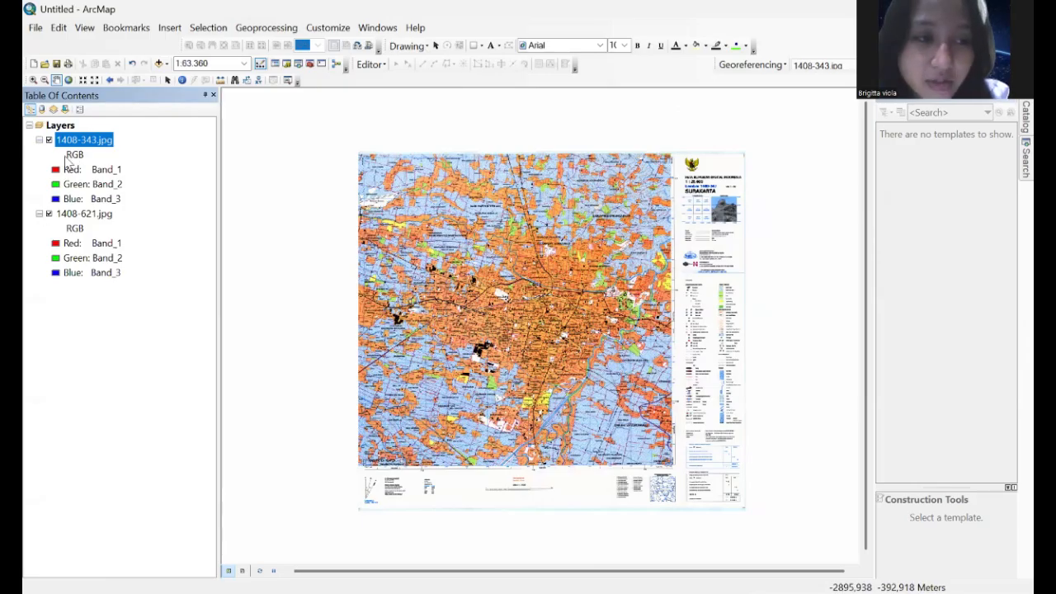
left_click(50, 215)
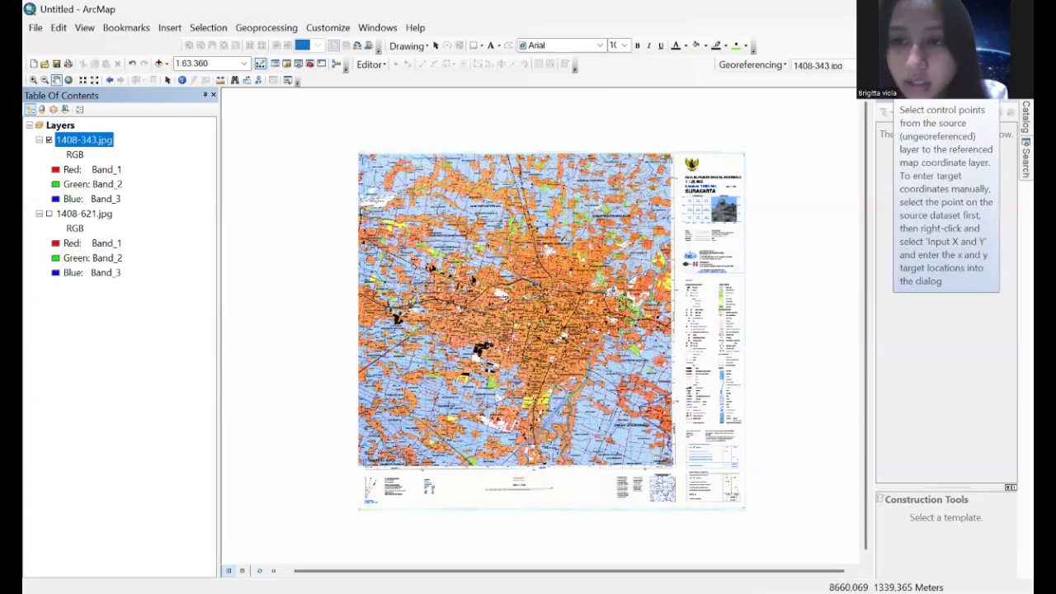
Step: Place the first georeferencing control point on the northwest graticule corner of the 1408-343 map sheet
scroll(364, 194, "down", 1)
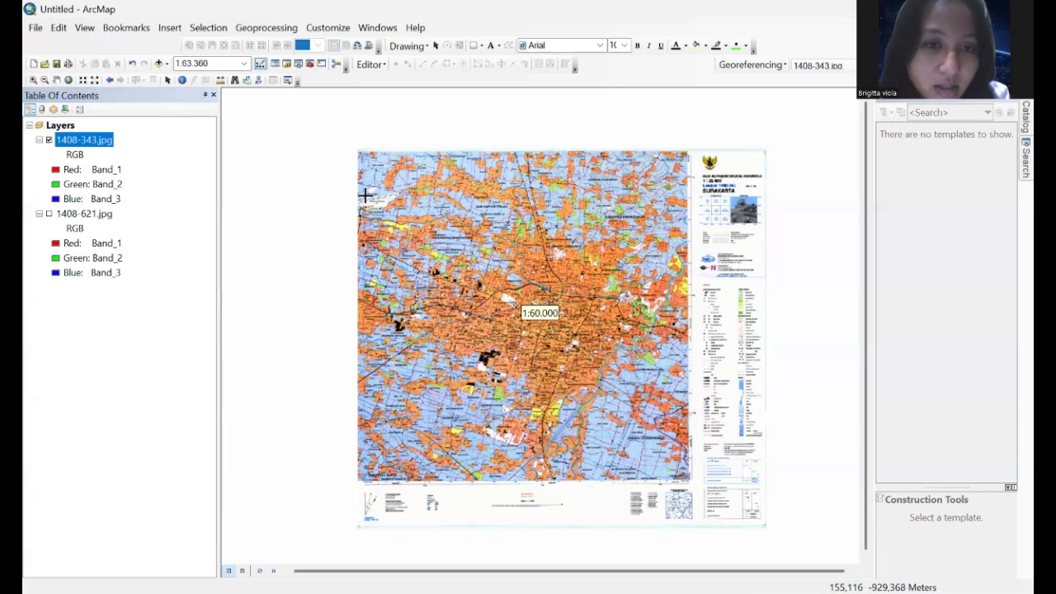
scroll(364, 195, "down", 3)
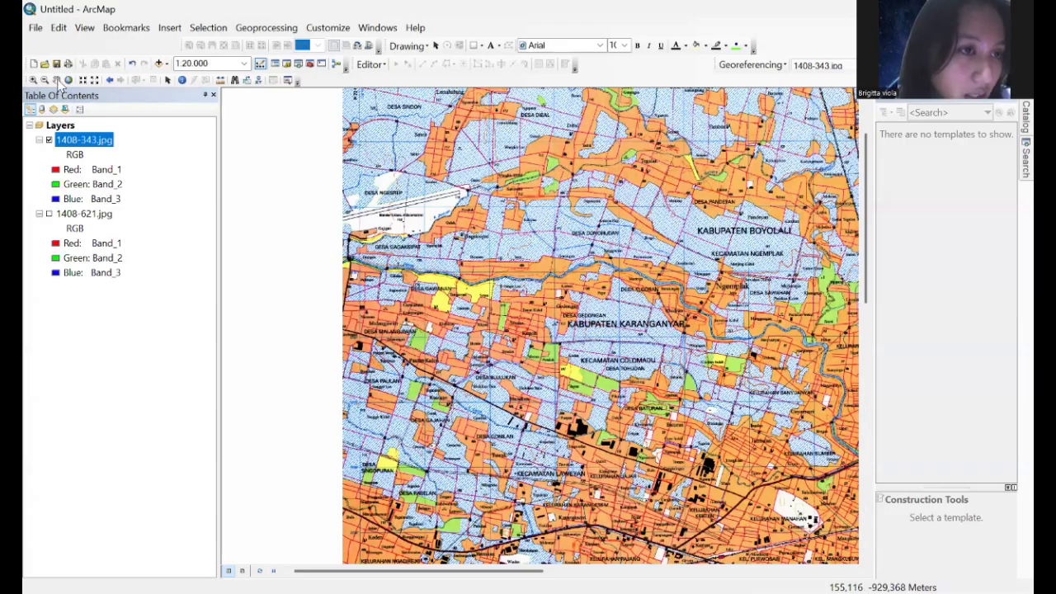
key("c")
left_click_drag(362, 138, 373, 233)
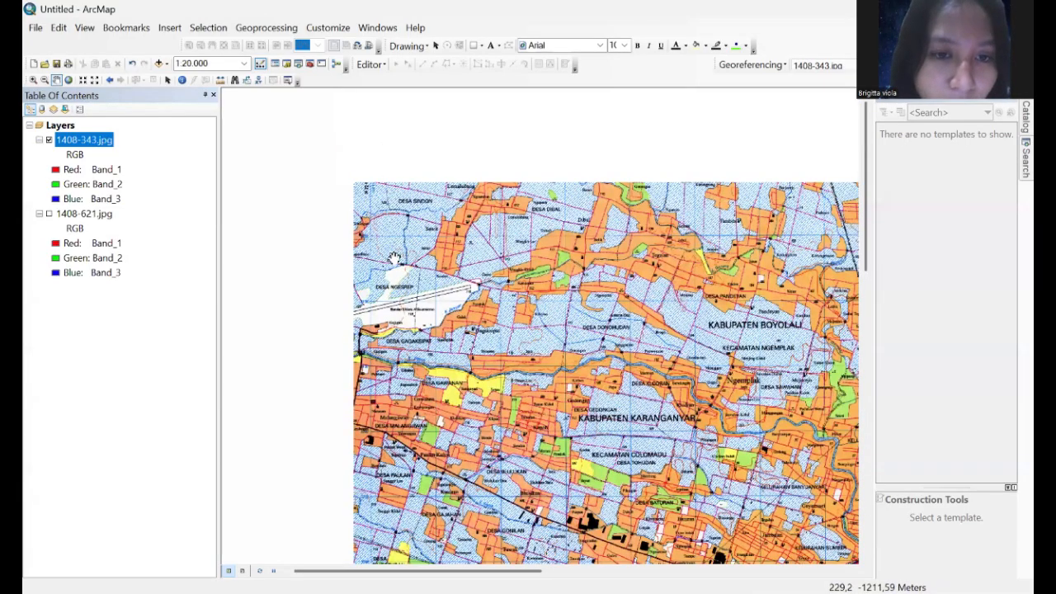
scroll(391, 248, "up", 4)
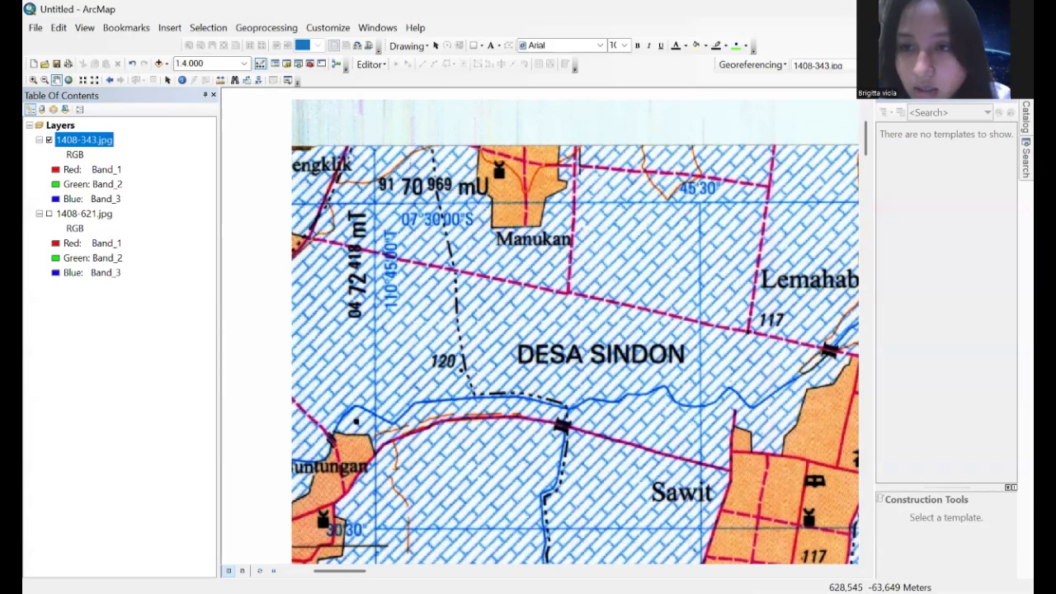
left_click(928, 65)
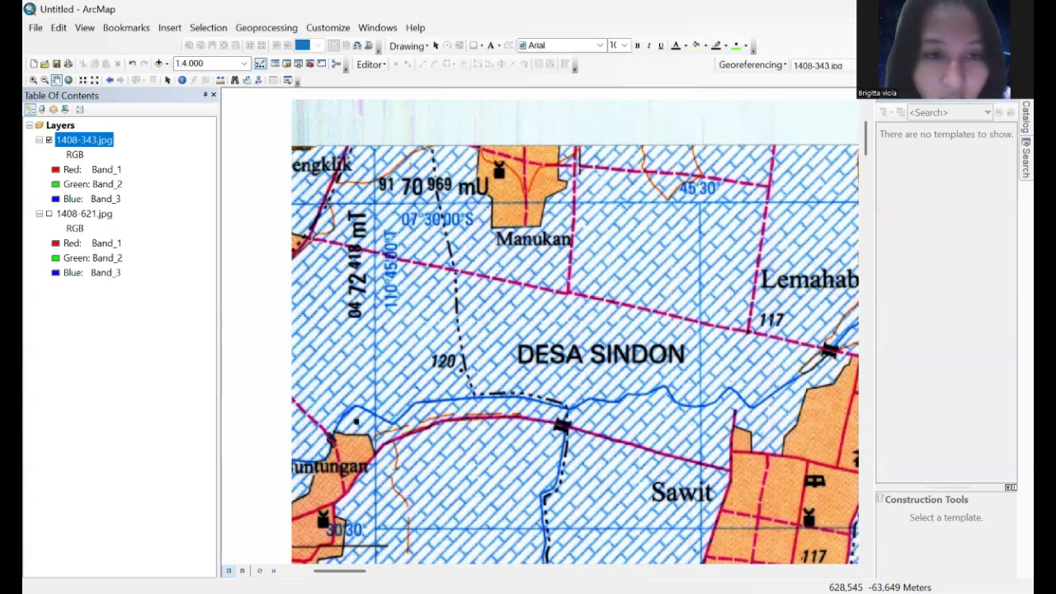
left_click(373, 204)
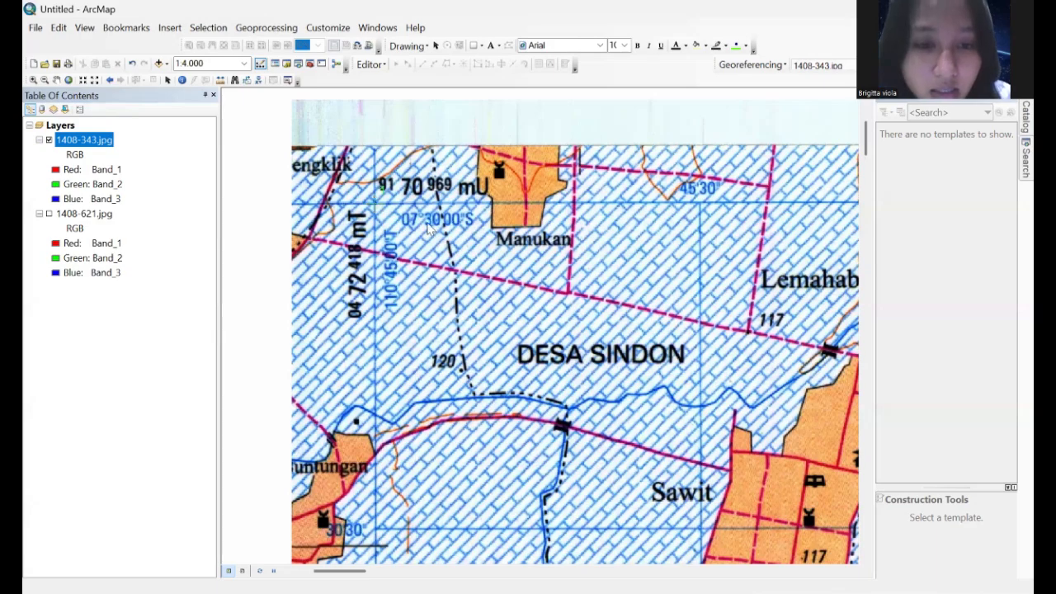
Step: Enter the first control point's longitude in degrees, minutes and seconds as 110° 45' 00" E
right_click(373, 203)
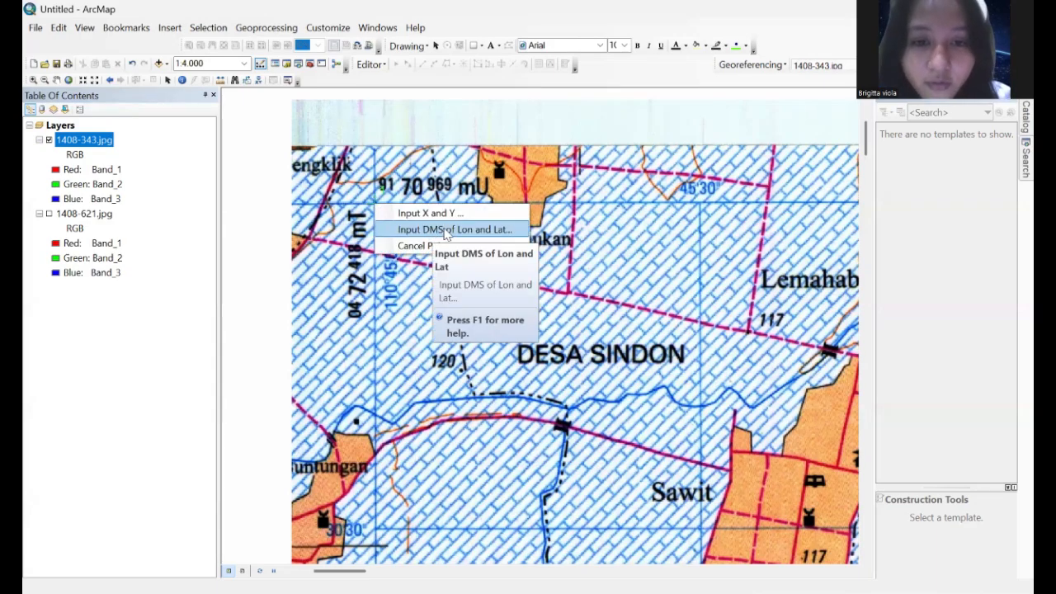
left_click(449, 231)
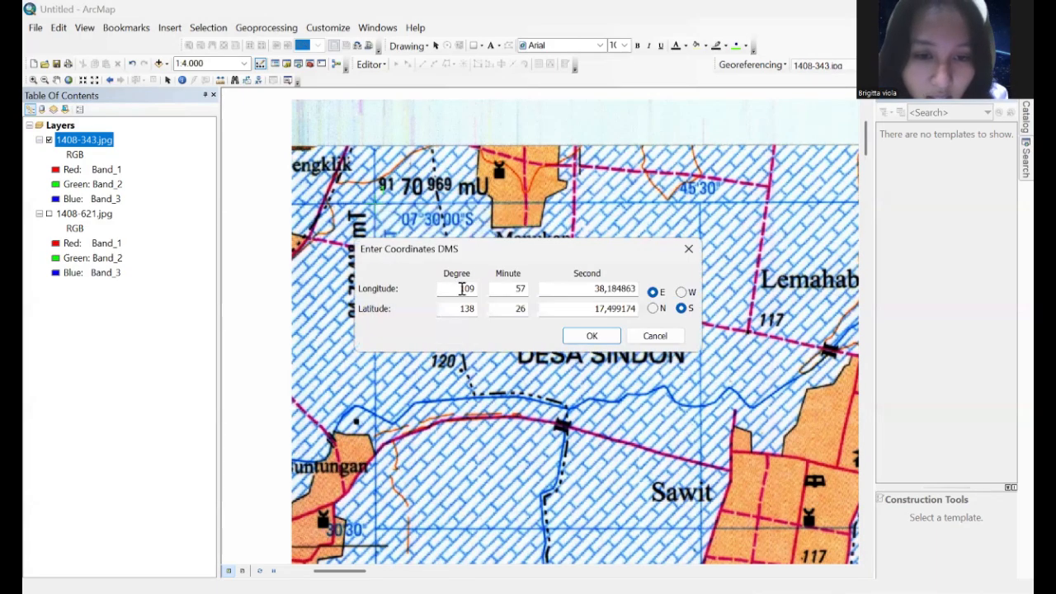
left_click_drag(559, 247, 692, 217)
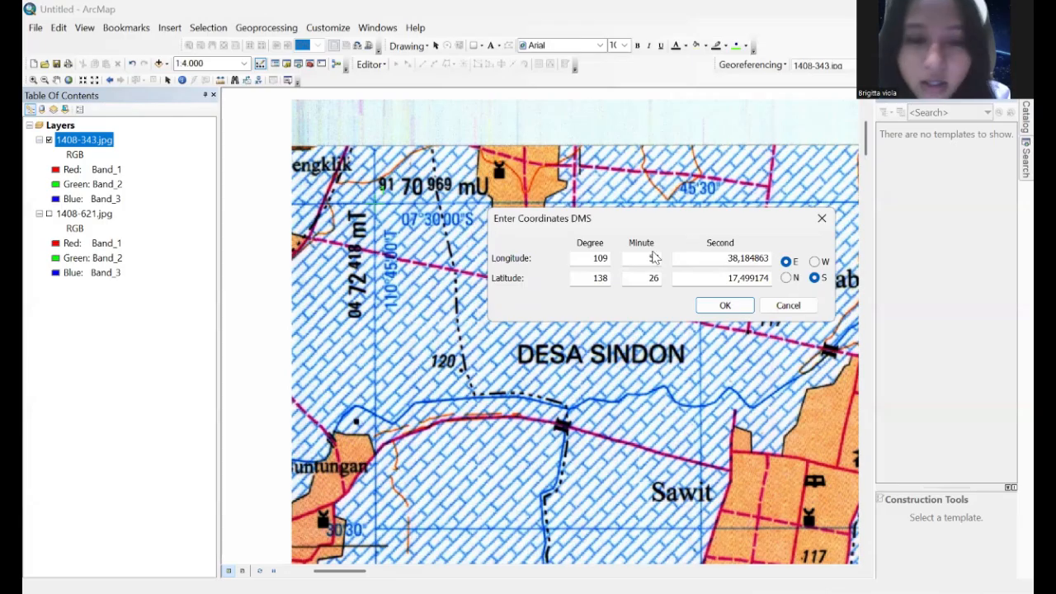
left_click_drag(585, 258, 611, 258)
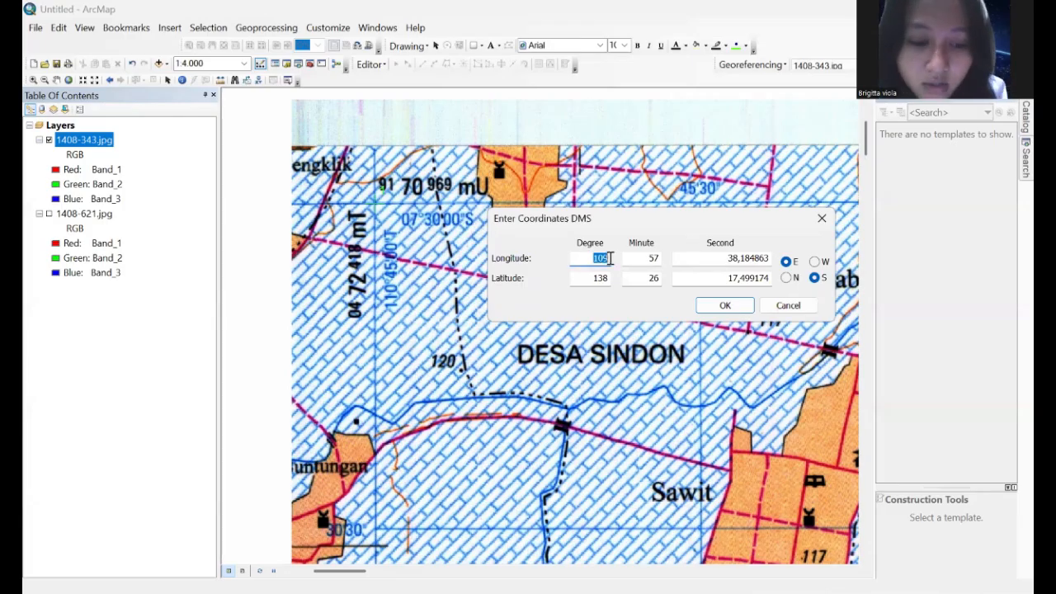
type("11")
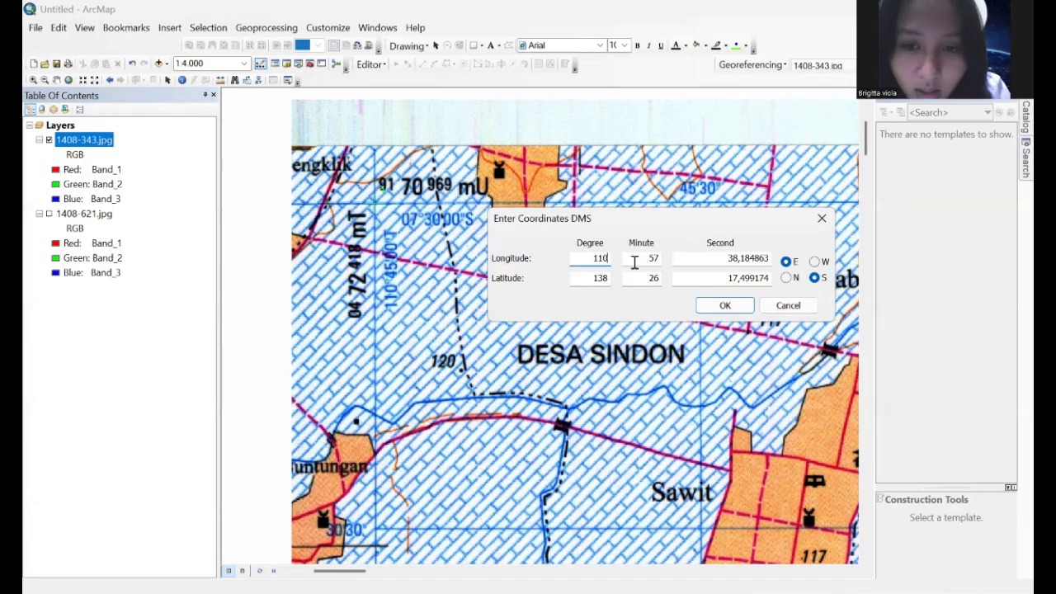
left_click_drag(637, 258, 670, 262)
type("45")
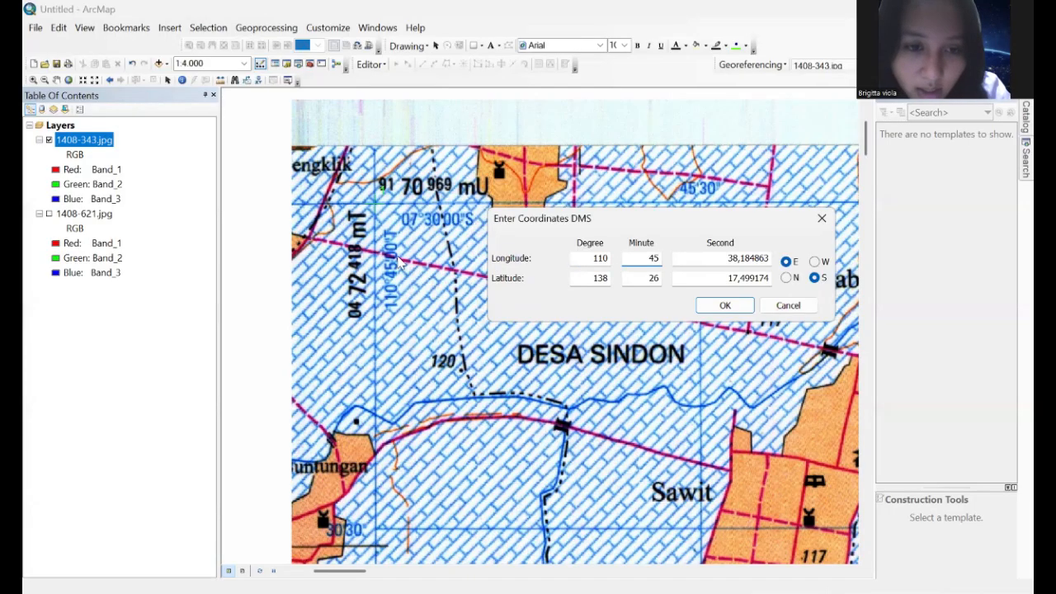
left_click_drag(724, 257, 790, 259)
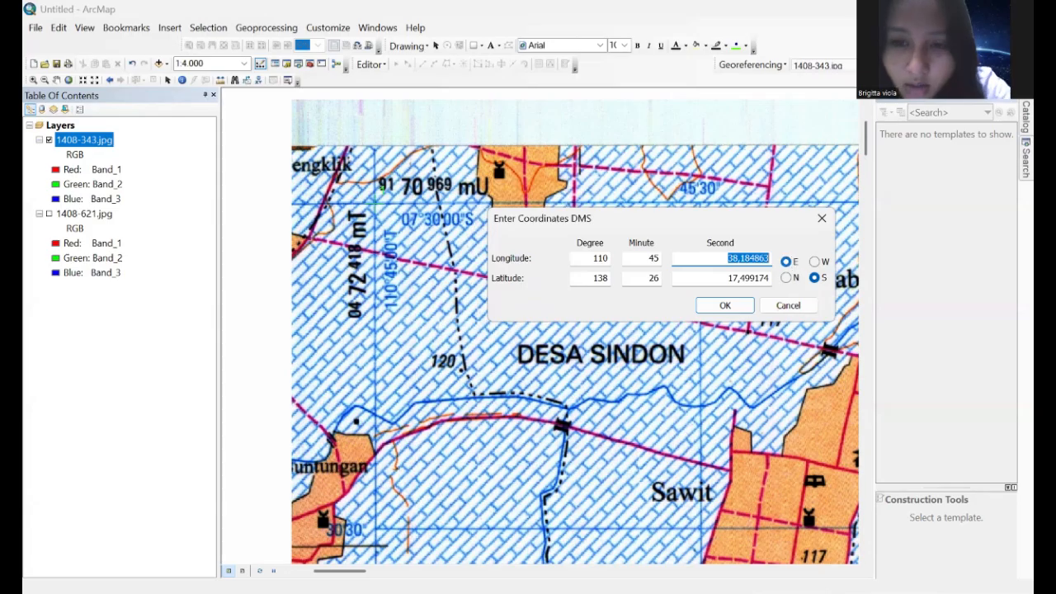
type("00")
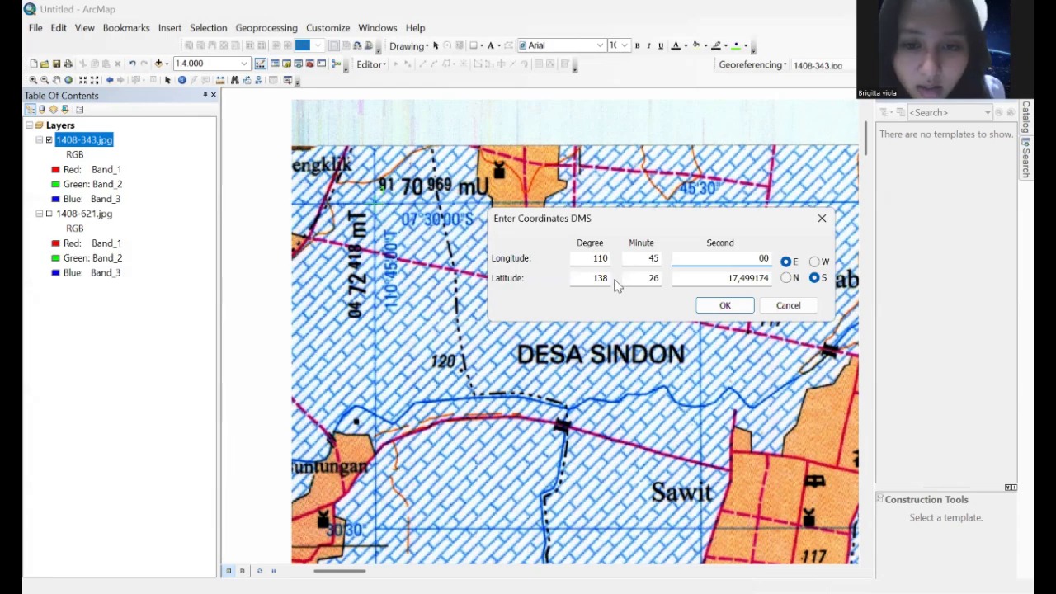
Step: Set the first control point's latitude to 07° 30' 00" S and apply the coordinates
left_click_drag(578, 275, 774, 278)
type("07")
type("30")
type("00")
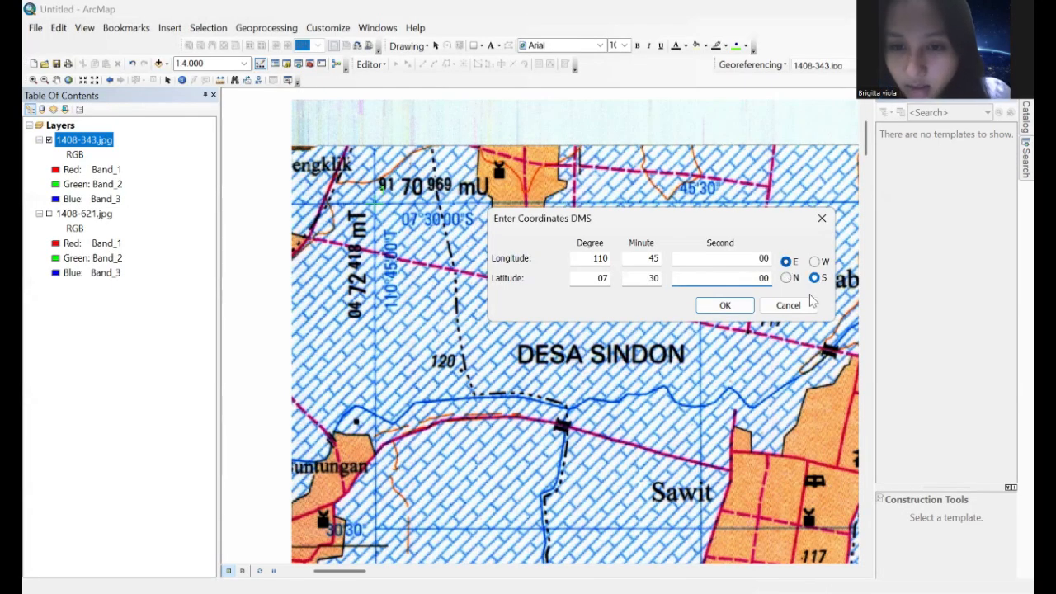
left_click(737, 306)
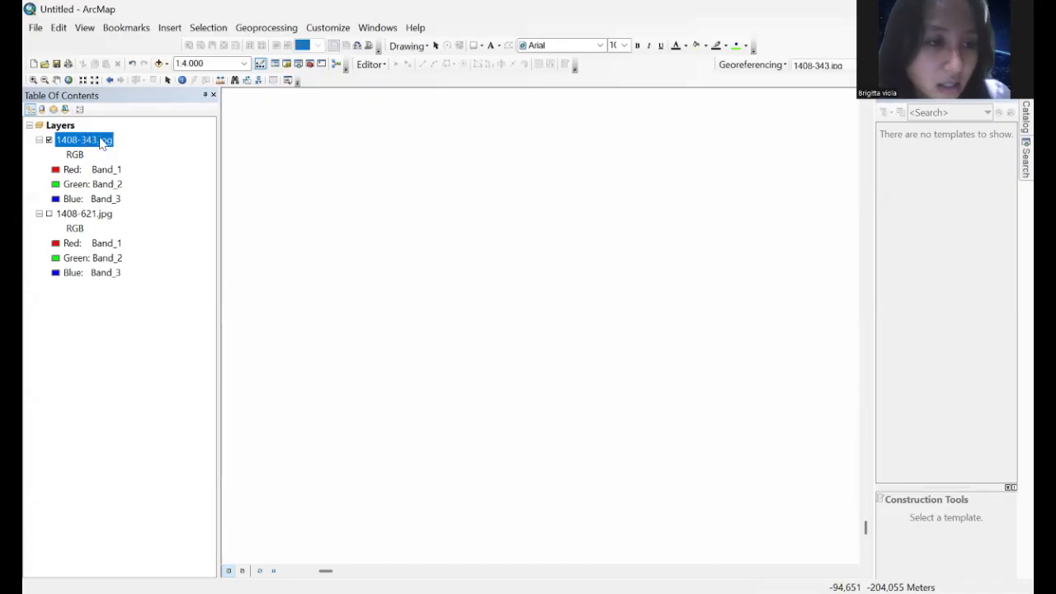
Step: Place the second georeferencing control point on the northeast graticule corner of the 1408-343 map sheet
right_click(99, 142)
left_click(140, 213)
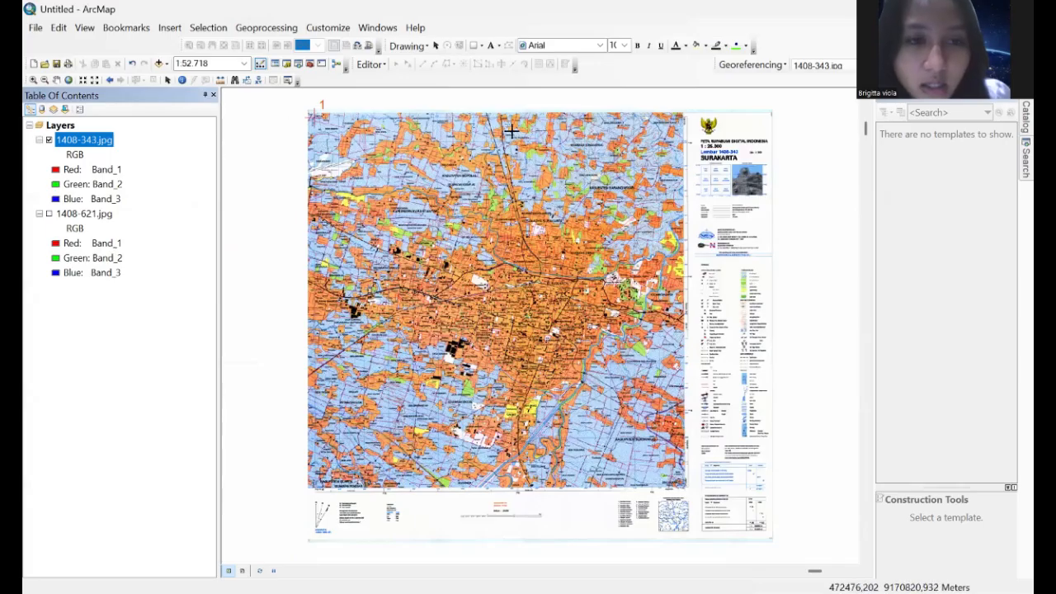
scroll(710, 156, "up", 2)
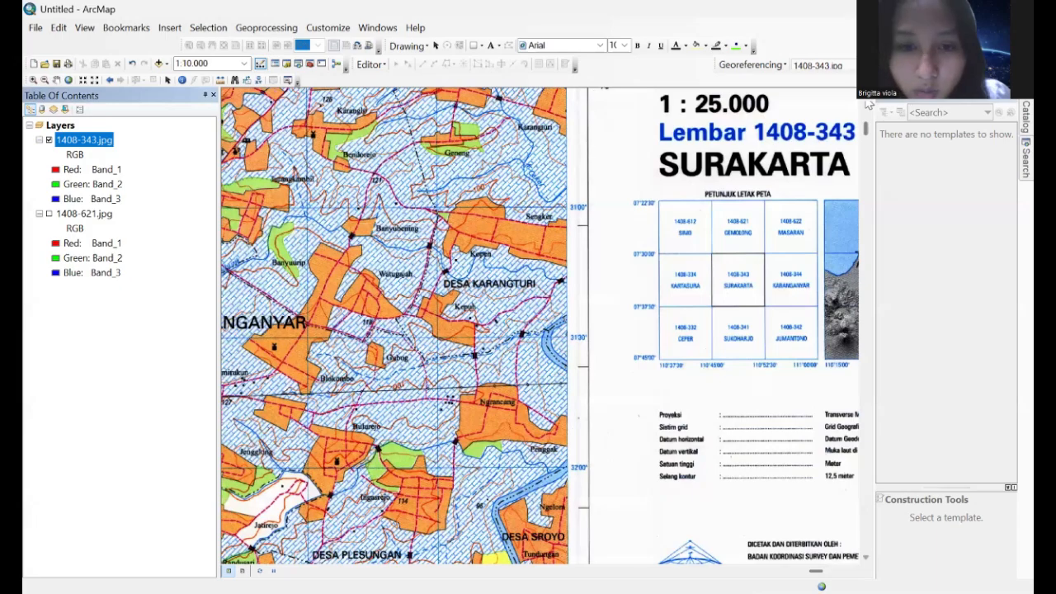
left_click(866, 100)
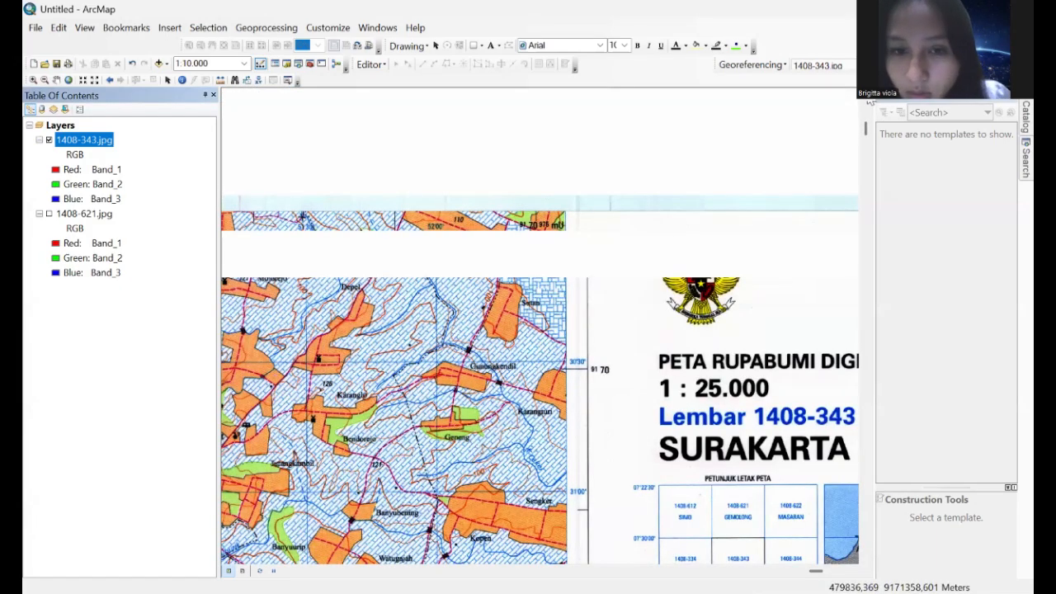
scroll(547, 295, "up", 2)
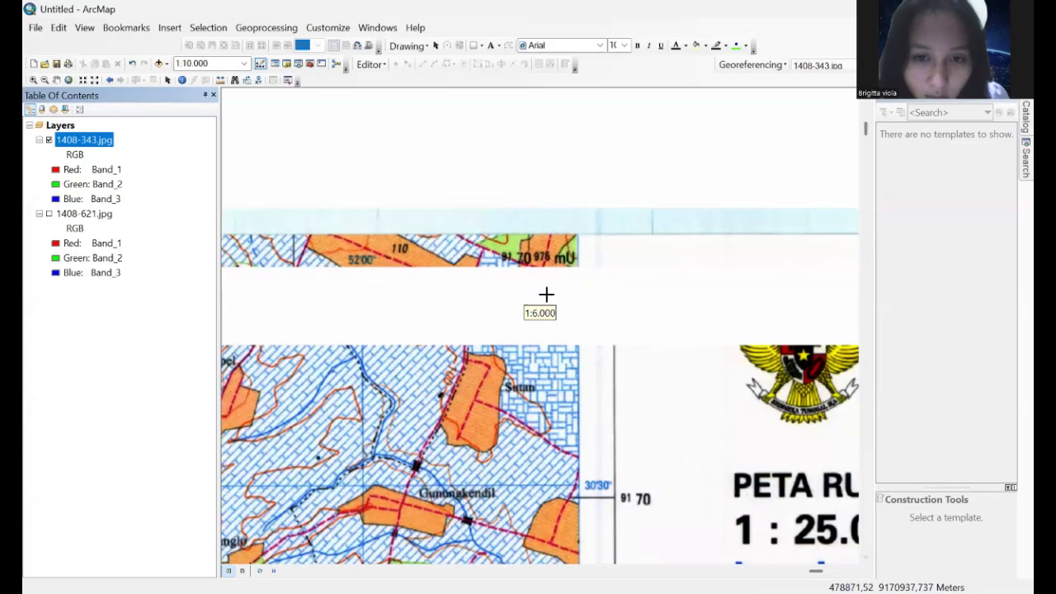
scroll(547, 295, "up", 2)
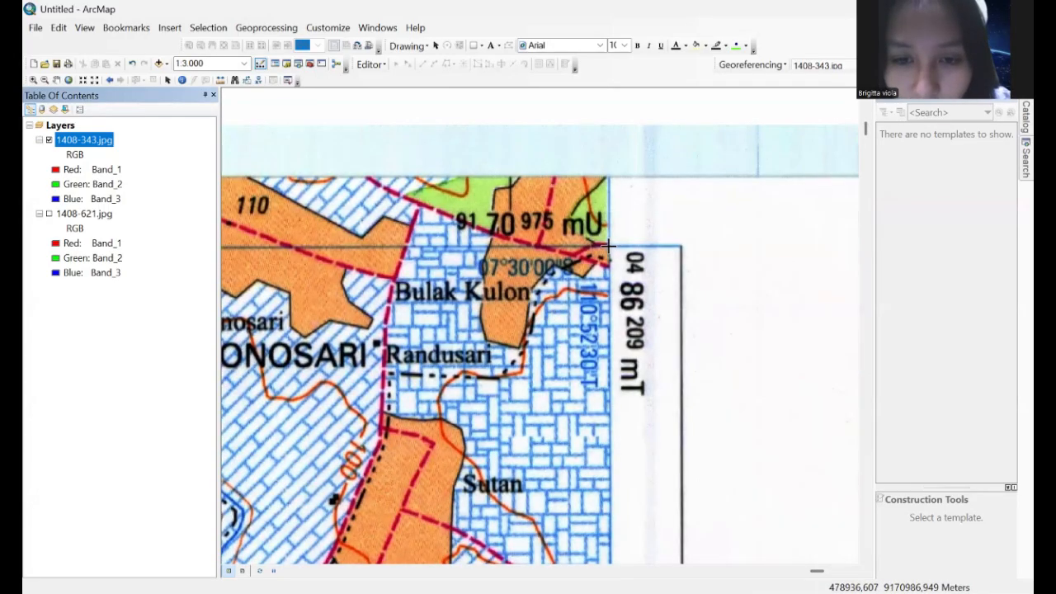
left_click(608, 245)
Step: Enter the second control point's longitude in degrees, minutes and seconds as 110° 52' 30" E
right_click(611, 254)
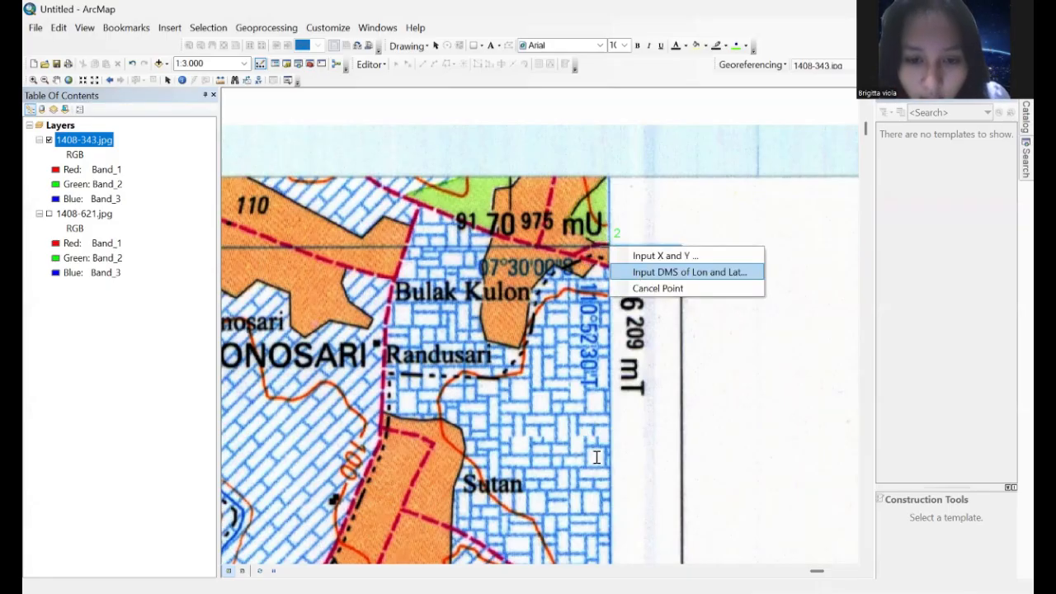
key("Return")
left_click_drag(583, 456, 629, 455)
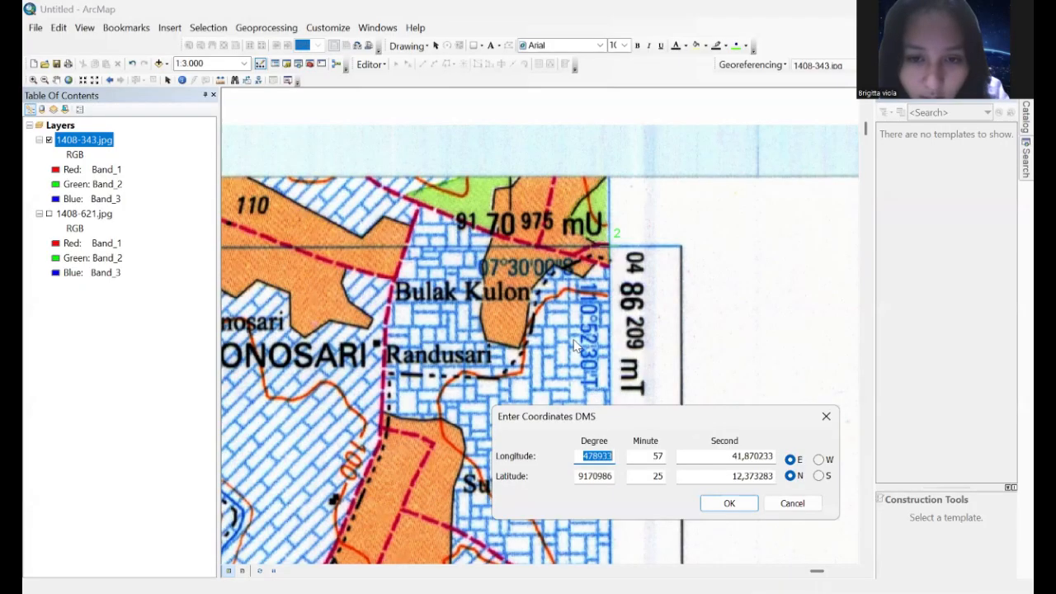
type("110")
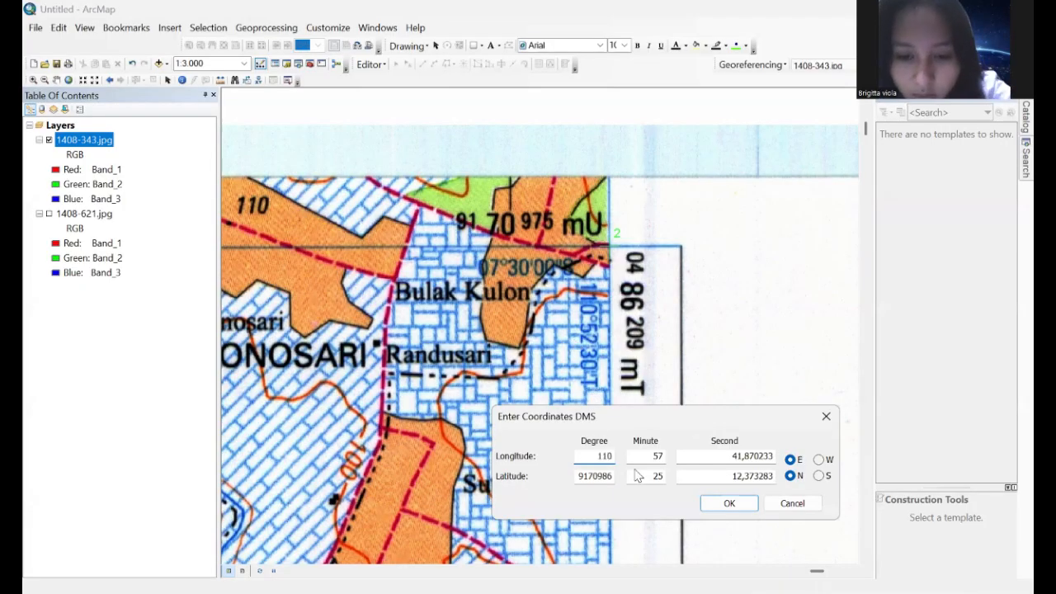
key("Tab")
type("5")
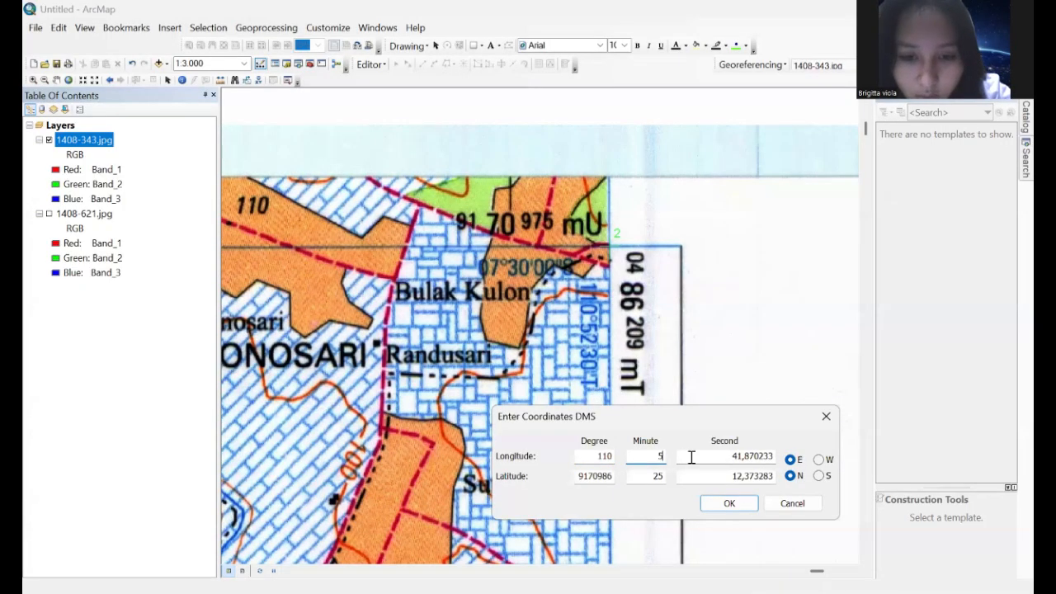
type("2")
key("Tab")
type("30")
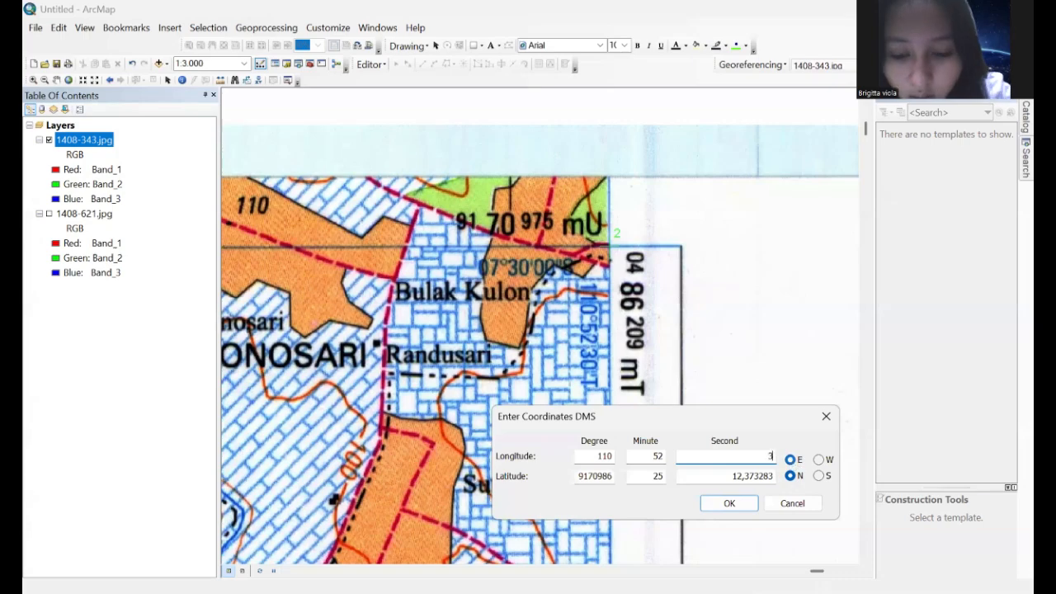
Step: Set the second control point's latitude to 07° 30' 00" S and apply the coordinates
key("Tab")
type("0")
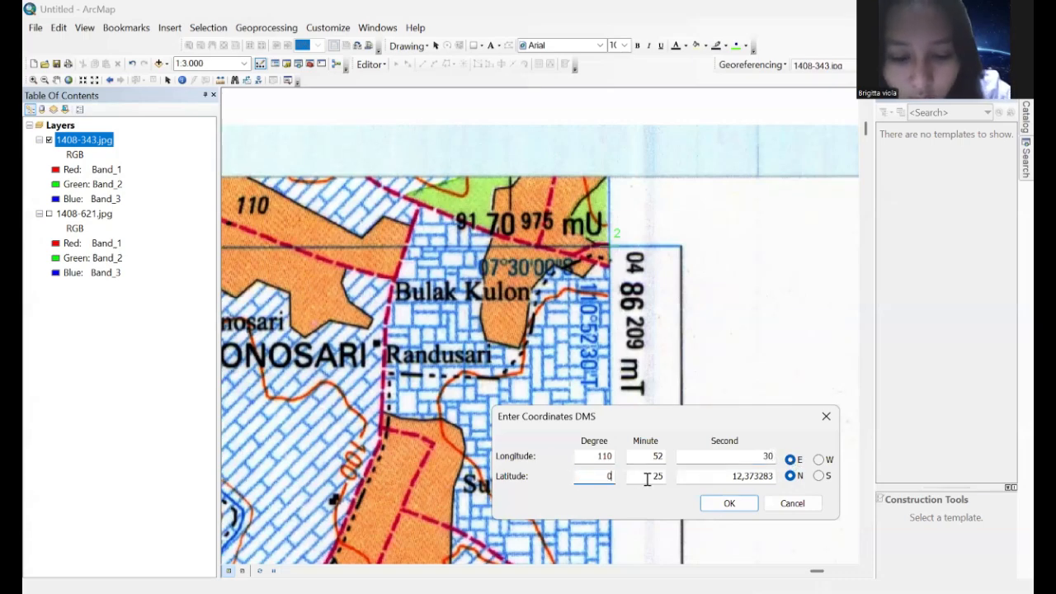
type("7")
key("Tab")
type("30")
key("Tab")
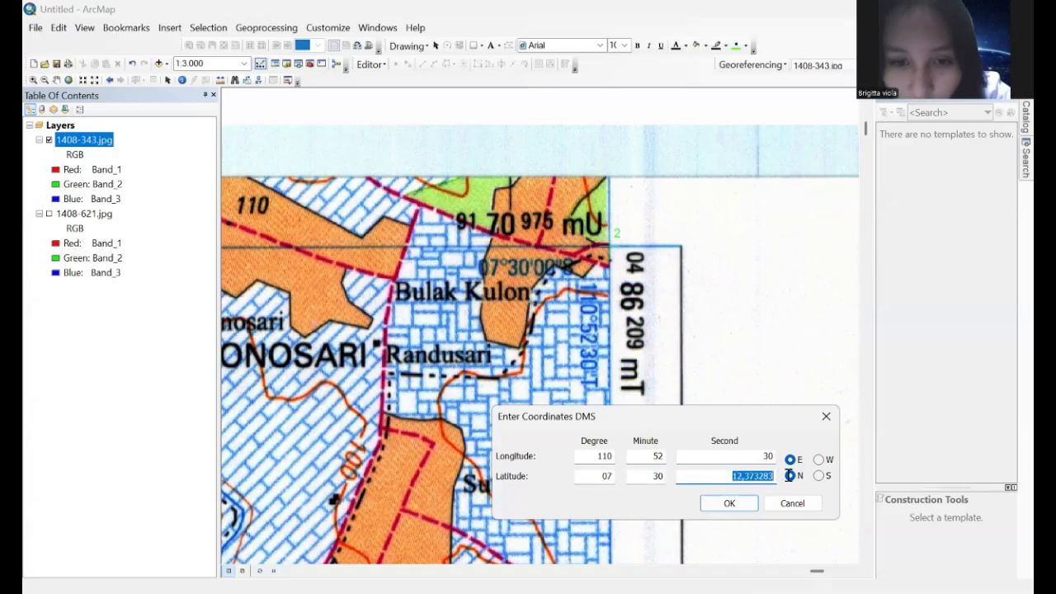
type("00")
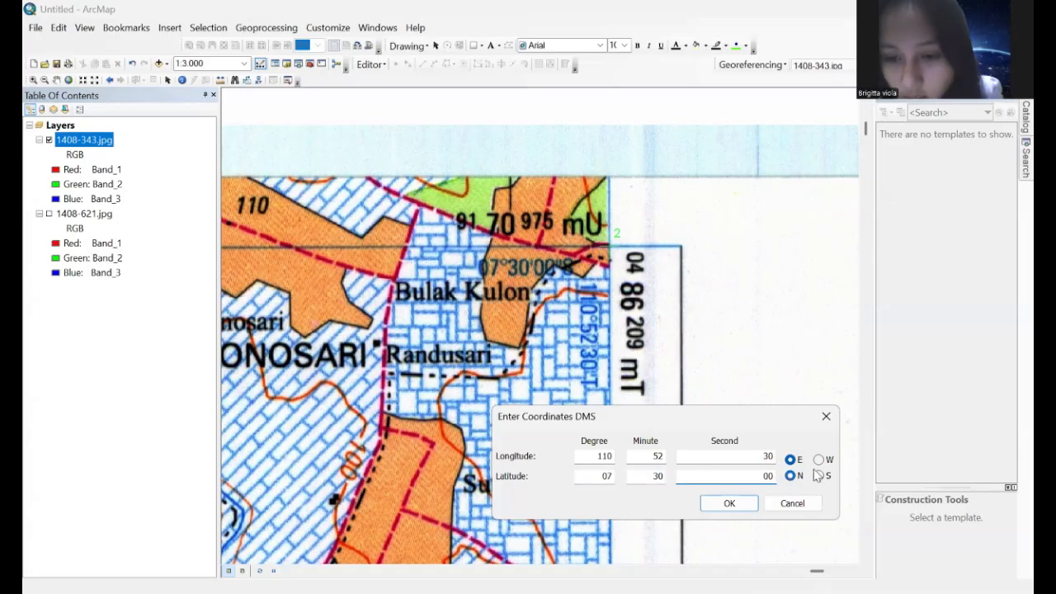
left_click(820, 476)
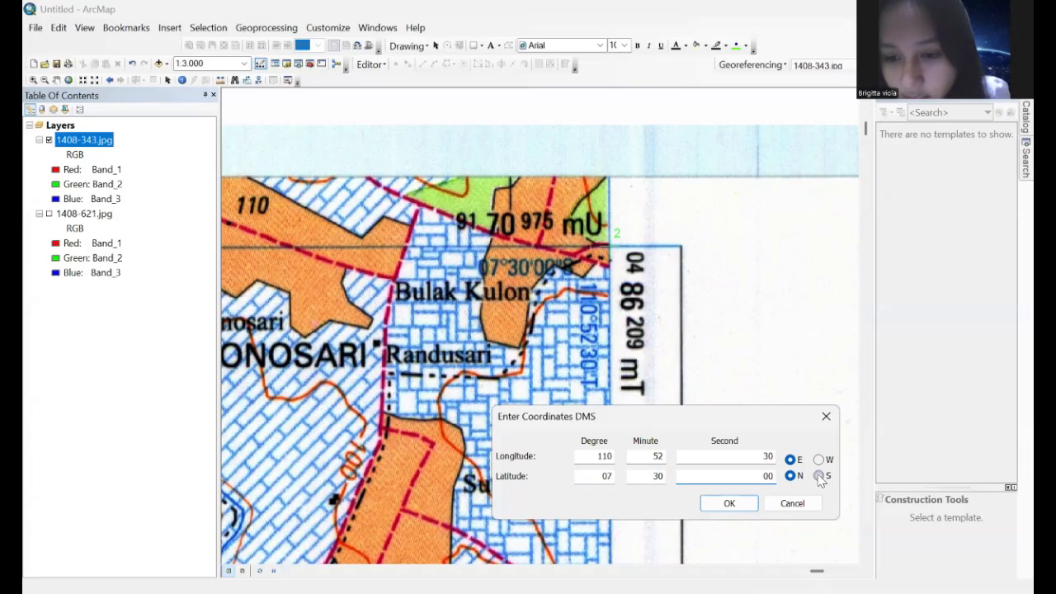
left_click(751, 503)
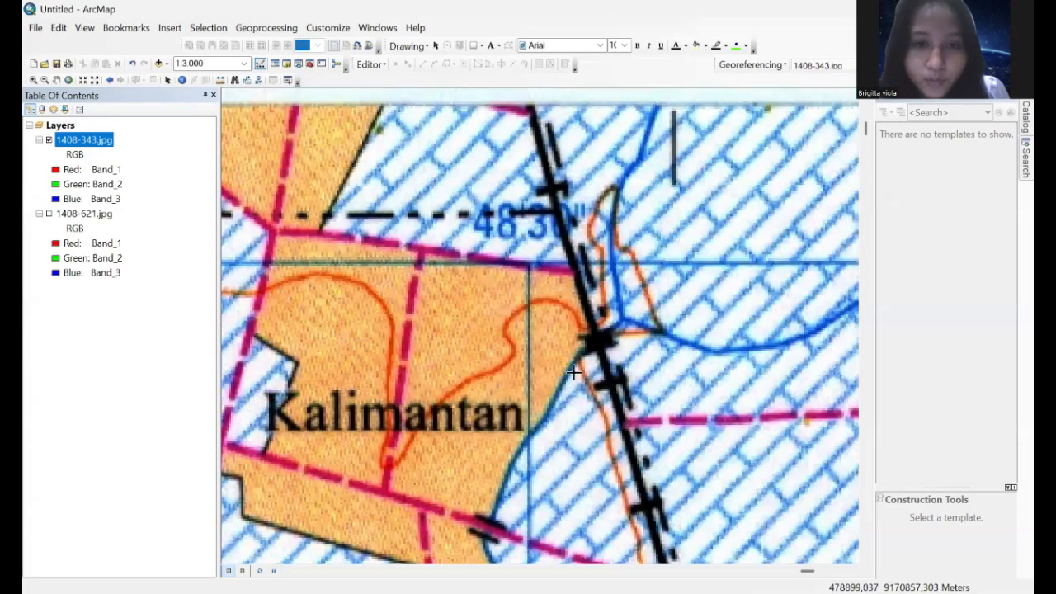
Step: Place the third georeferencing control point on the southeast graticule corner of the 1408-343 map sheet
scroll(829, 194, "down", 3)
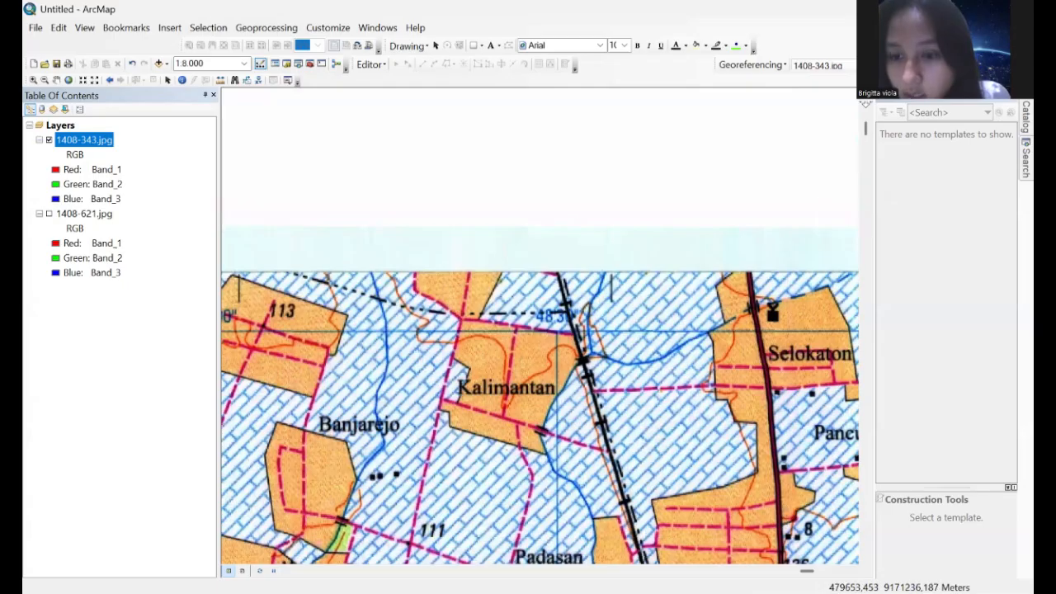
left_click(868, 561)
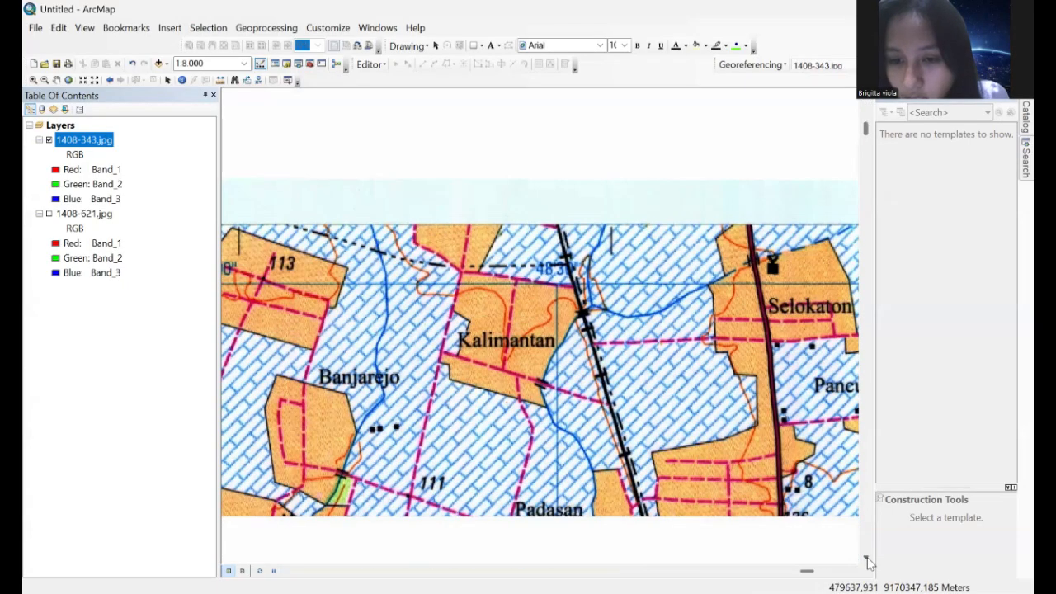
left_click(868, 561)
left_click(867, 561)
left_click(868, 561)
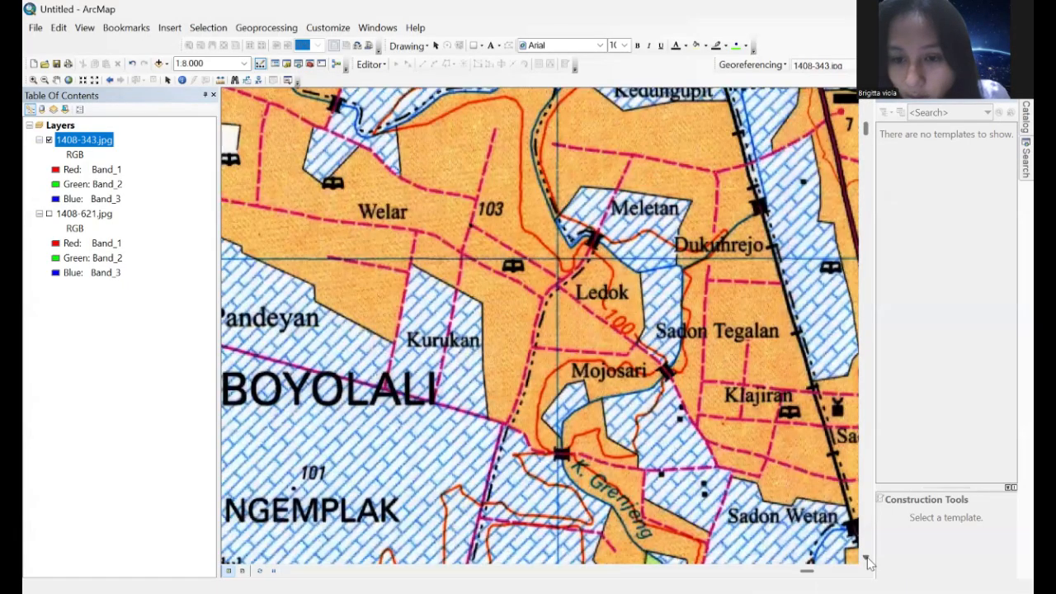
left_click(867, 561)
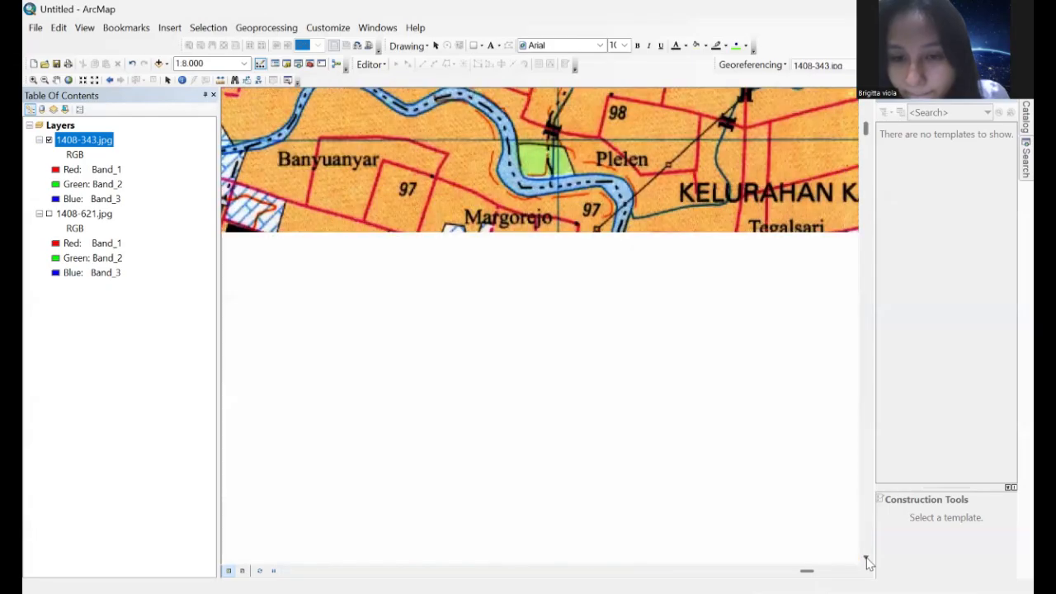
left_click(867, 561)
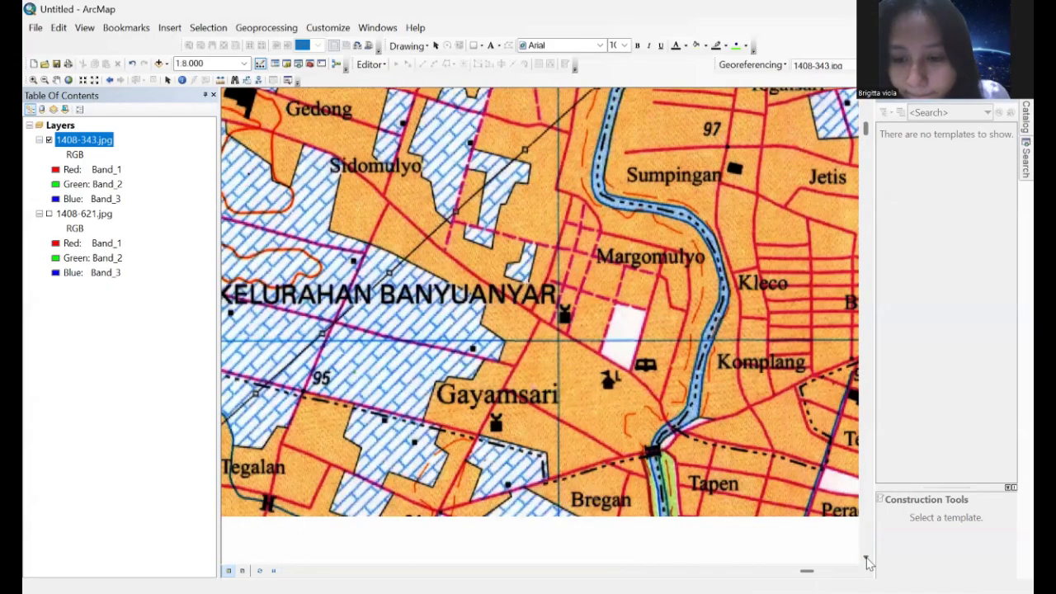
left_click(867, 561)
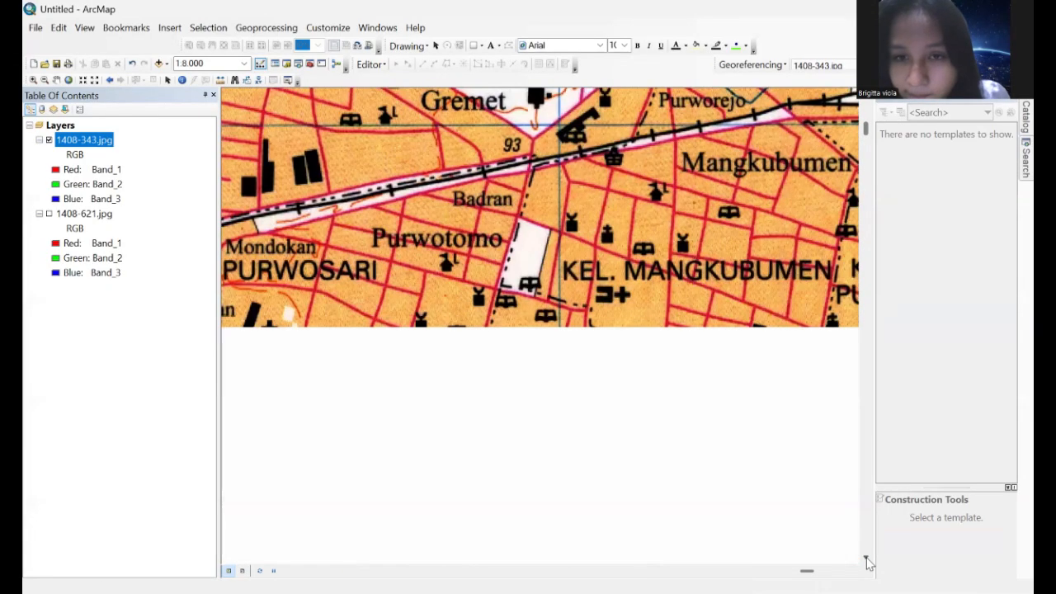
left_click(868, 561)
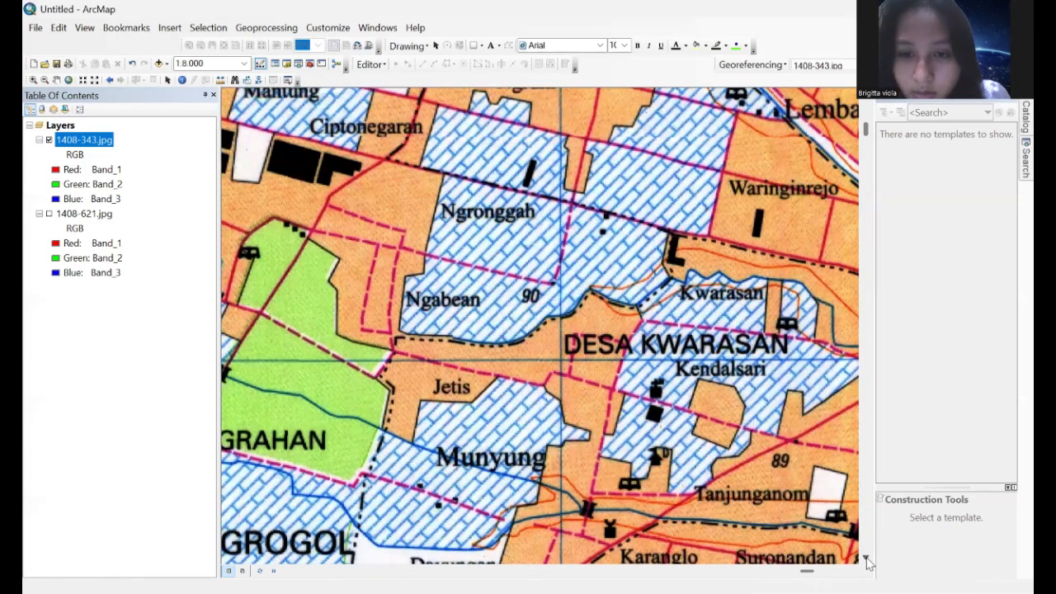
left_click(866, 560)
left_click(866, 560)
left_click(866, 559)
left_click(866, 559)
left_click(852, 571)
left_click(851, 571)
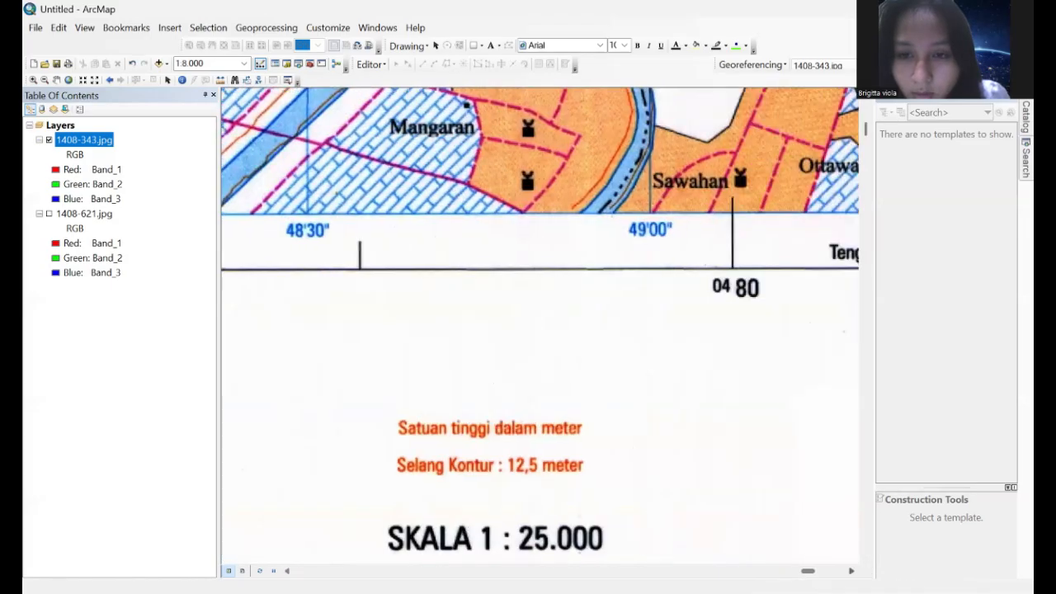
left_click(852, 571)
left_click(852, 571)
left_click(851, 571)
left_click(851, 571)
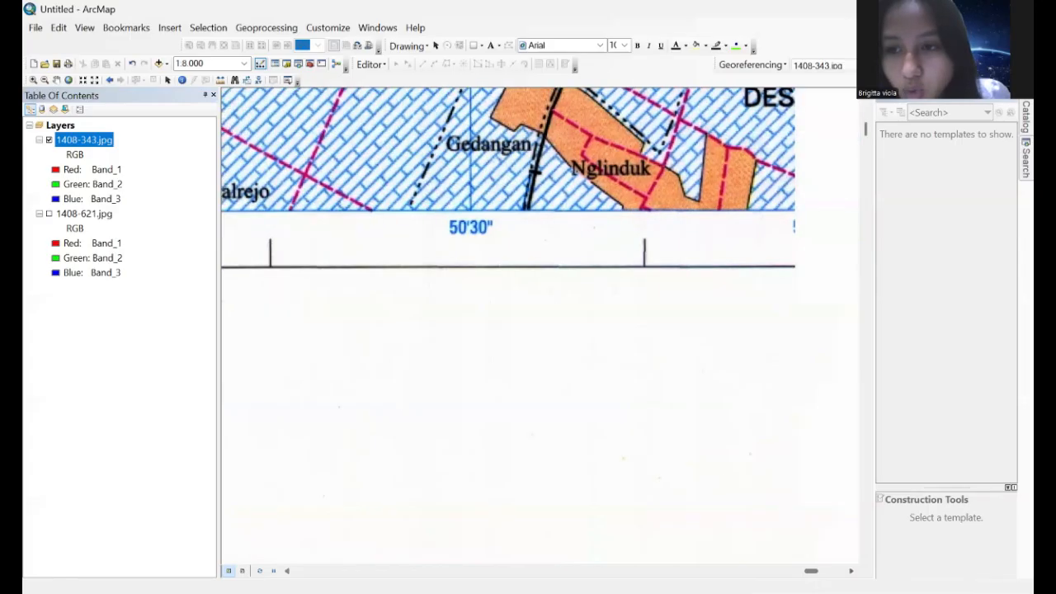
left_click(851, 571)
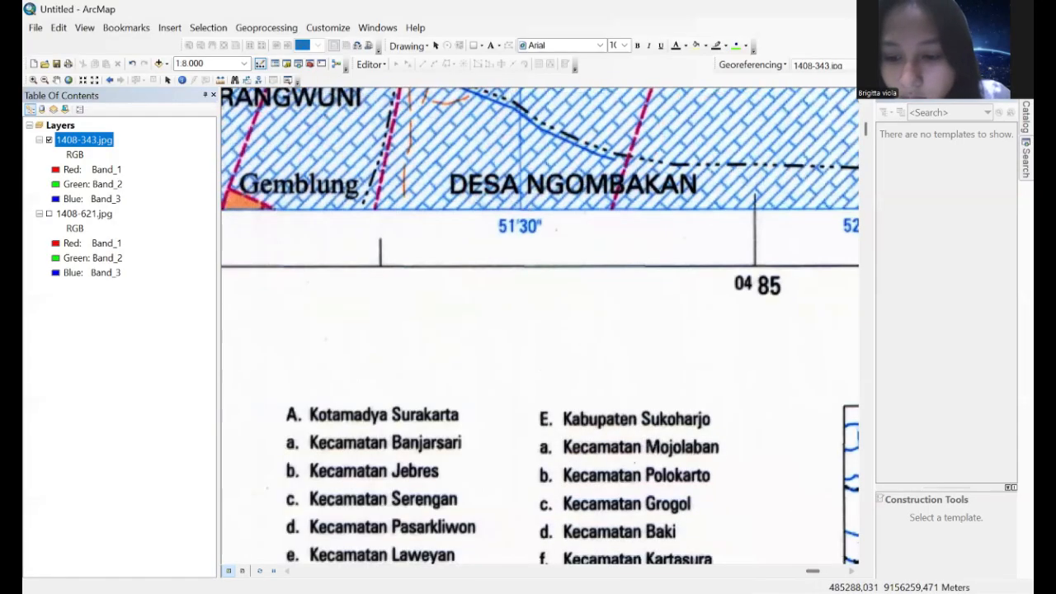
left_click(851, 570)
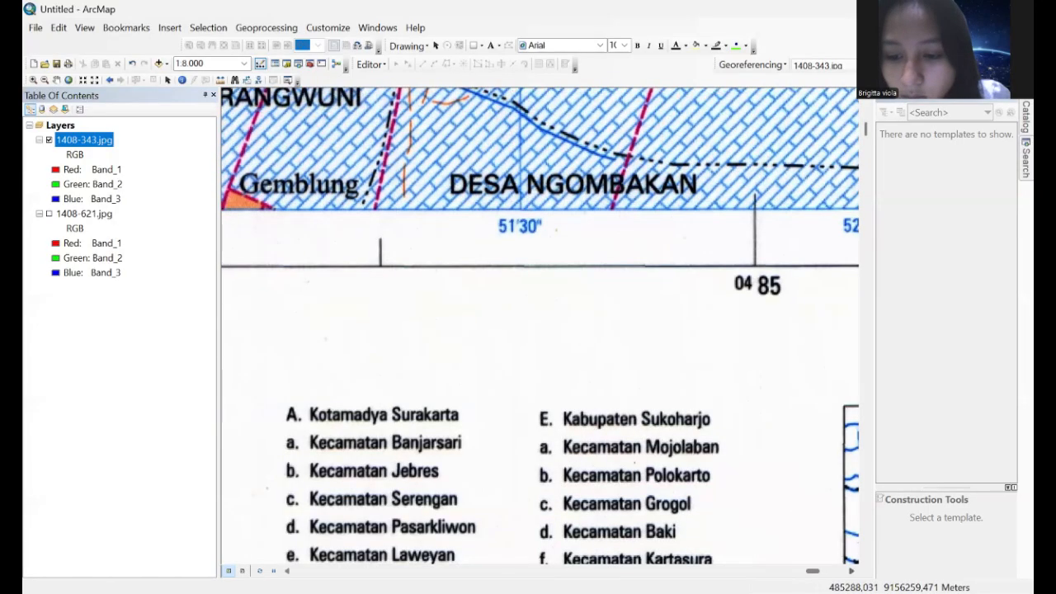
left_click(851, 571)
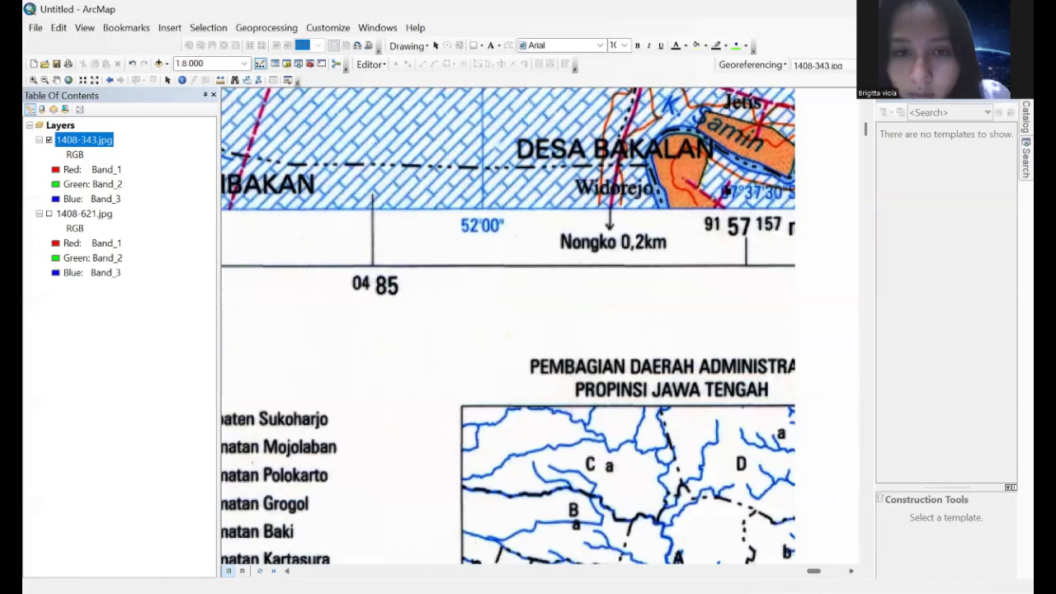
left_click(851, 571)
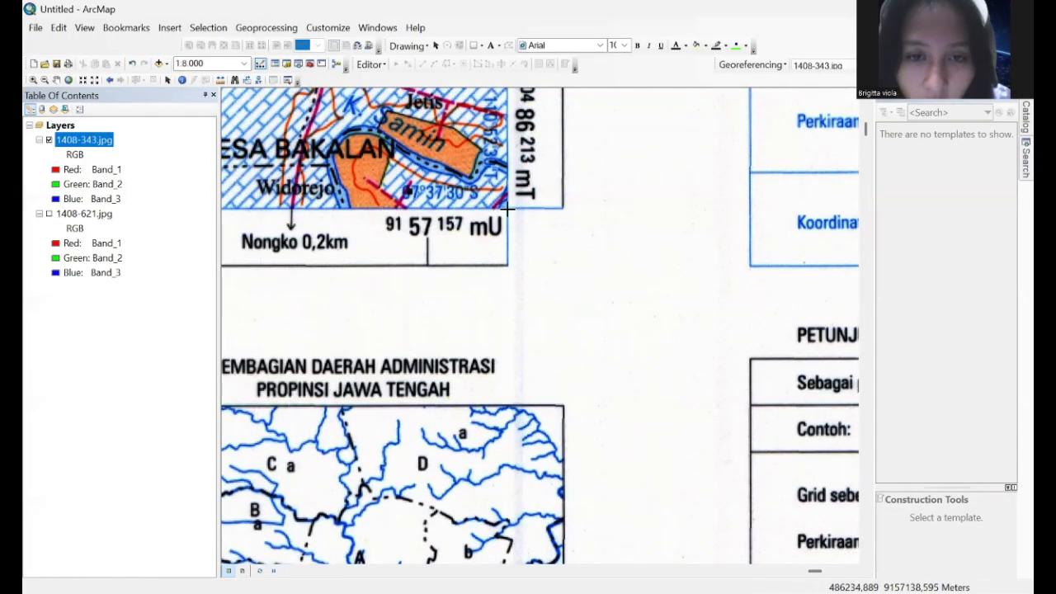
right_click(508, 207)
Step: Enter the third control point's longitude in degrees, minutes and seconds as 110° 52' 30" E
key("Return")
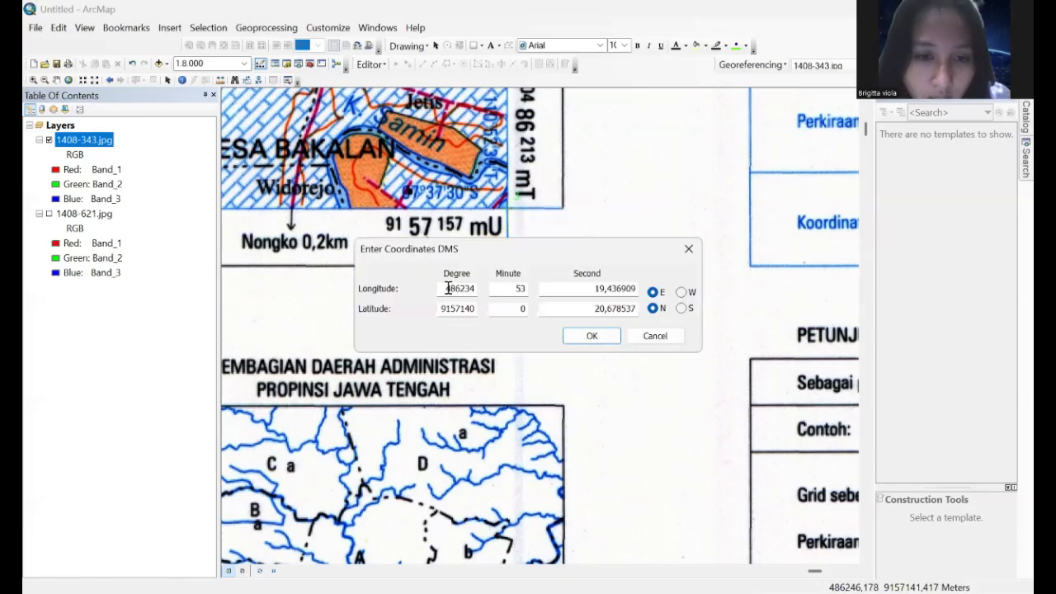
left_click_drag(446, 287, 490, 290)
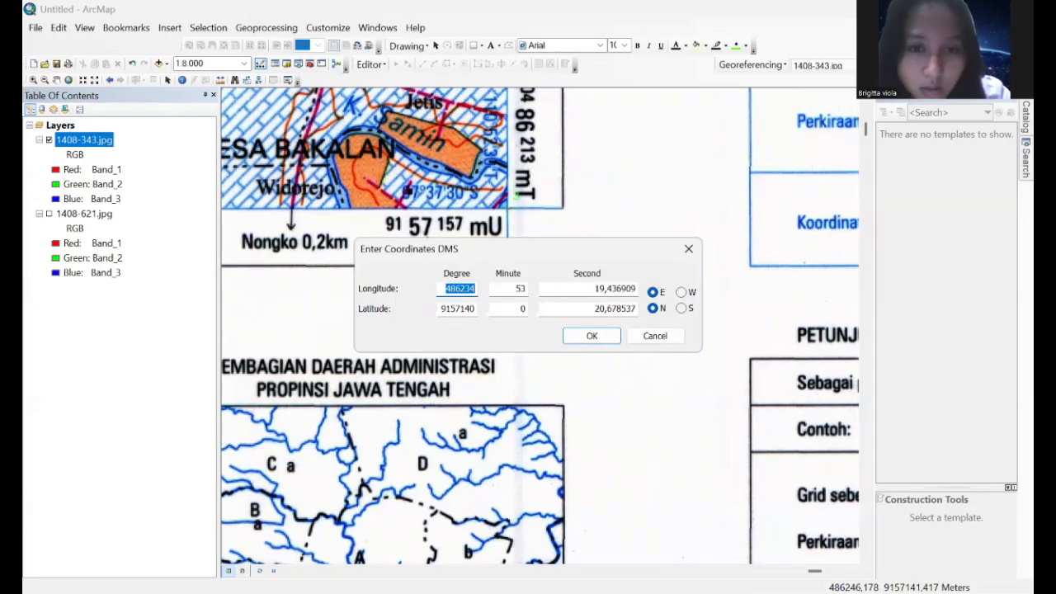
type("110")
double_click(530, 289)
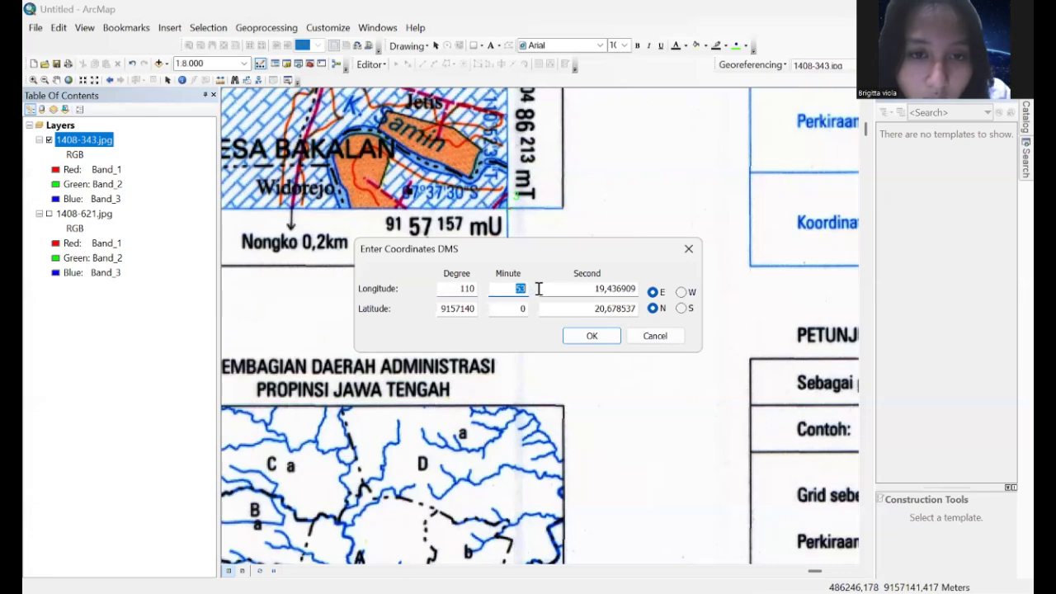
type("52")
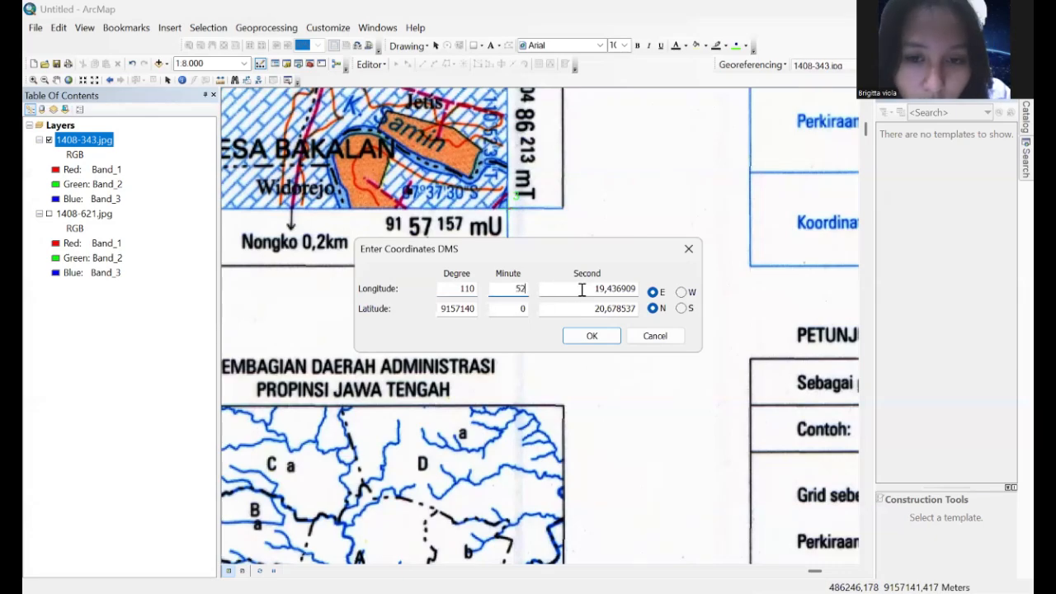
key("Tab")
type("30")
Step: Set the third control point's latitude to 07° 37' 30" S and apply the coordinates
left_click(680, 309)
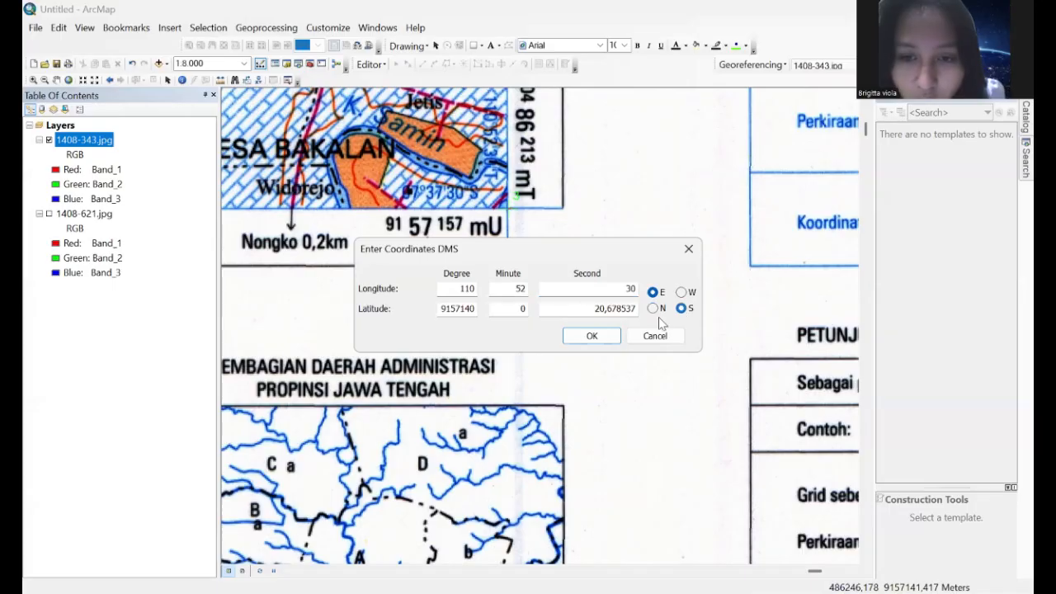
left_click_drag(437, 309, 480, 318)
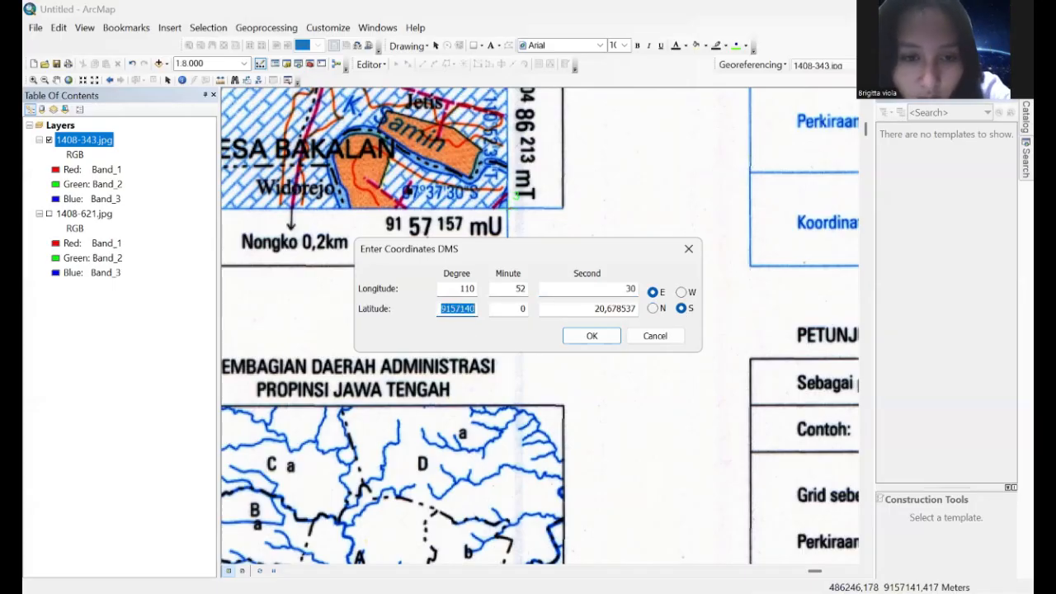
type("07")
key("Tab")
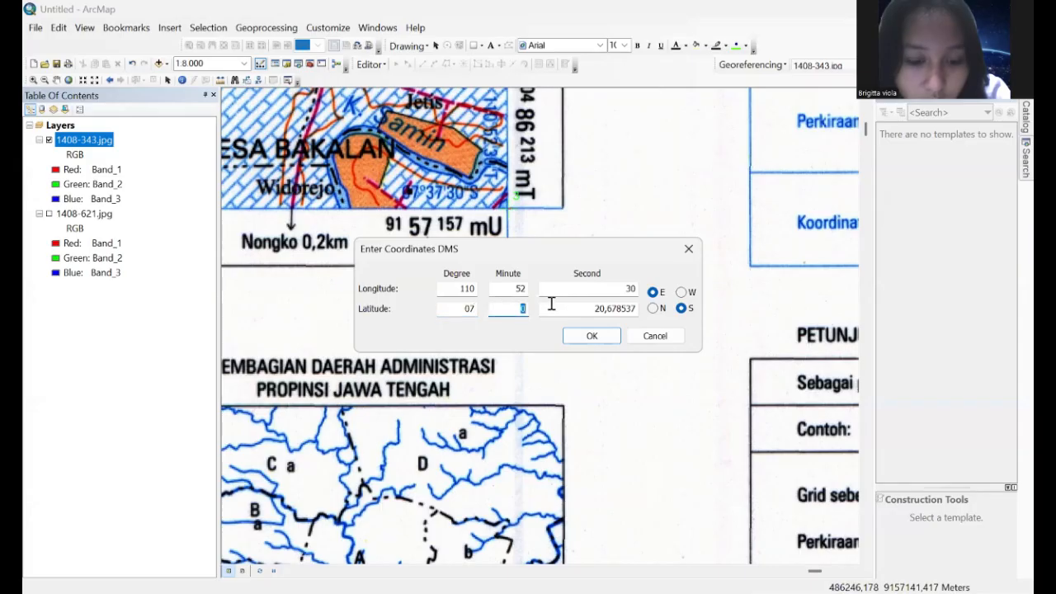
type("37")
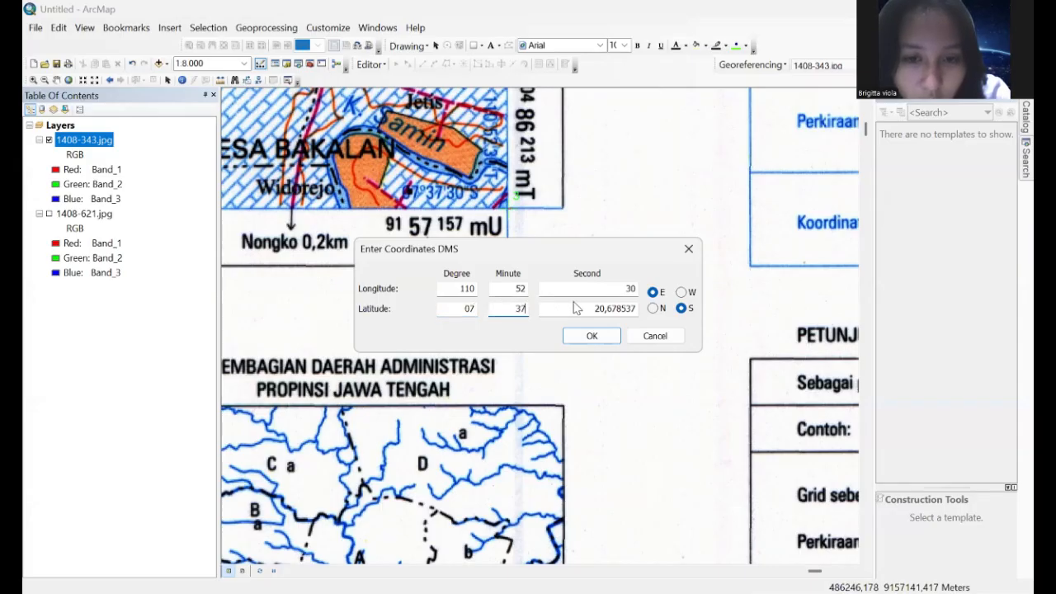
key("Tab")
type("30")
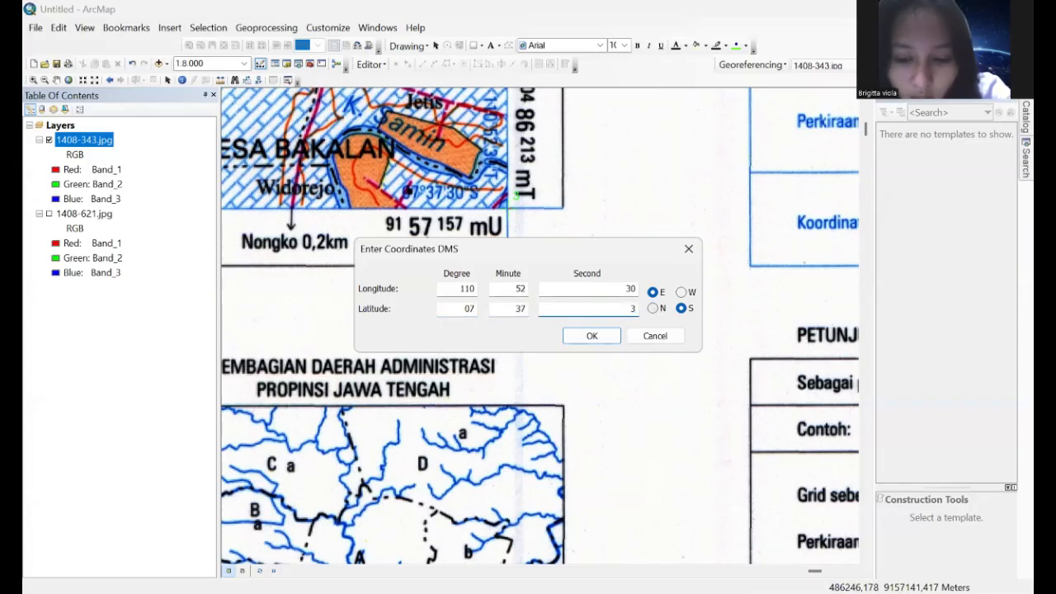
left_click(603, 338)
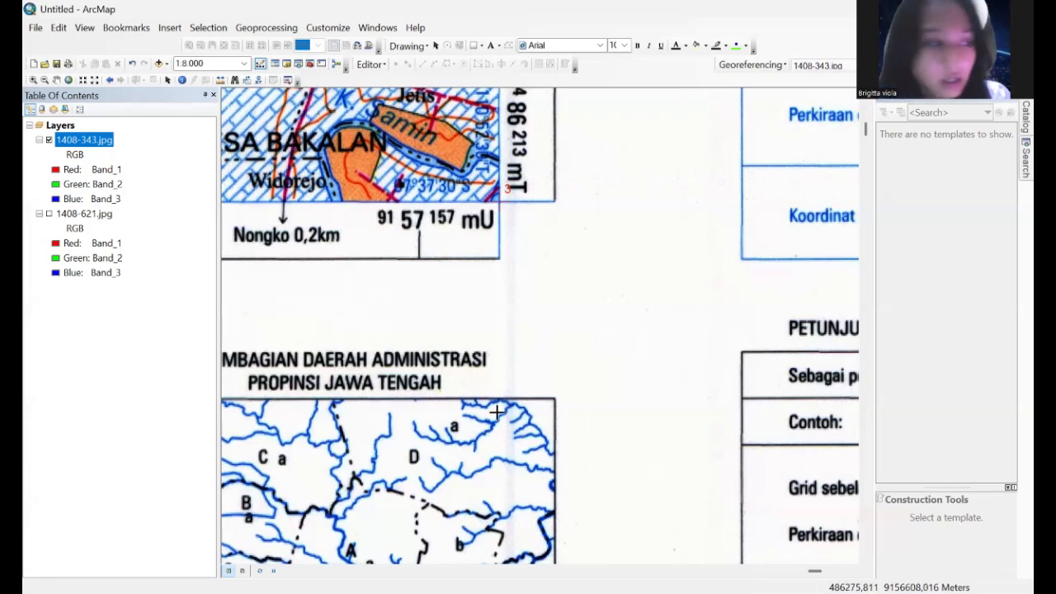
Step: Place the fourth georeferencing control point on the southwest graticule corner of the 1408-343 map sheet
left_click(56, 80)
left_click_drag(405, 263, 843, 276)
left_click_drag(383, 298, 787, 280)
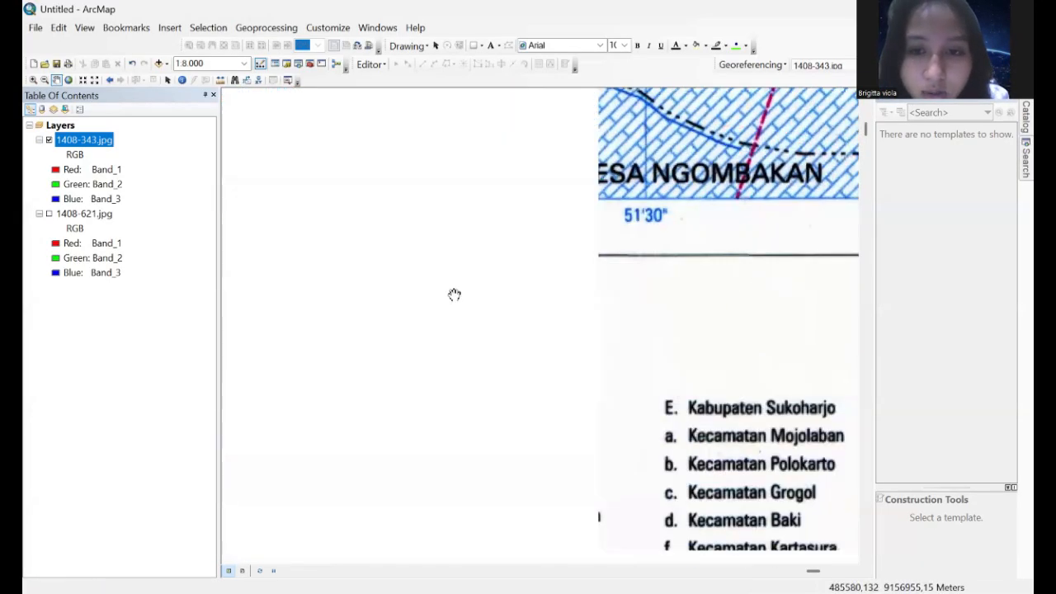
left_click_drag(280, 298, 903, 303)
left_click_drag(502, 324, 833, 288)
left_click_drag(424, 295, 686, 330)
mouse_move(471, 327)
left_mouse_down()
mouse_move(846, 326)
mouse_move(692, 341)
left_mouse_up()
left_click_drag(508, 354, 1005, 317)
left_click_drag(349, 288, 886, 356)
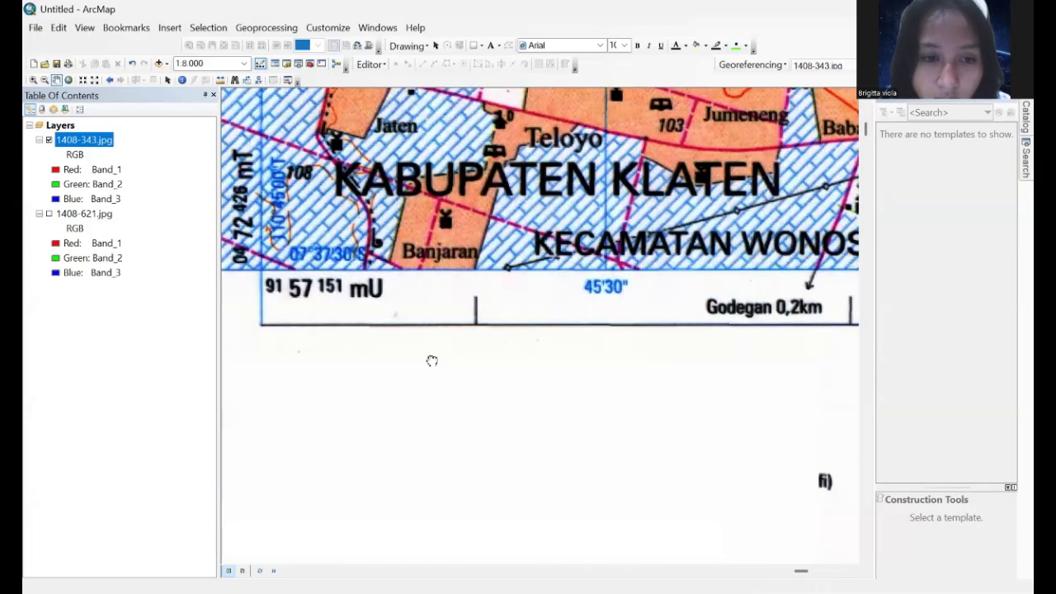
left_click_drag(413, 330, 635, 329)
left_click(917, 65)
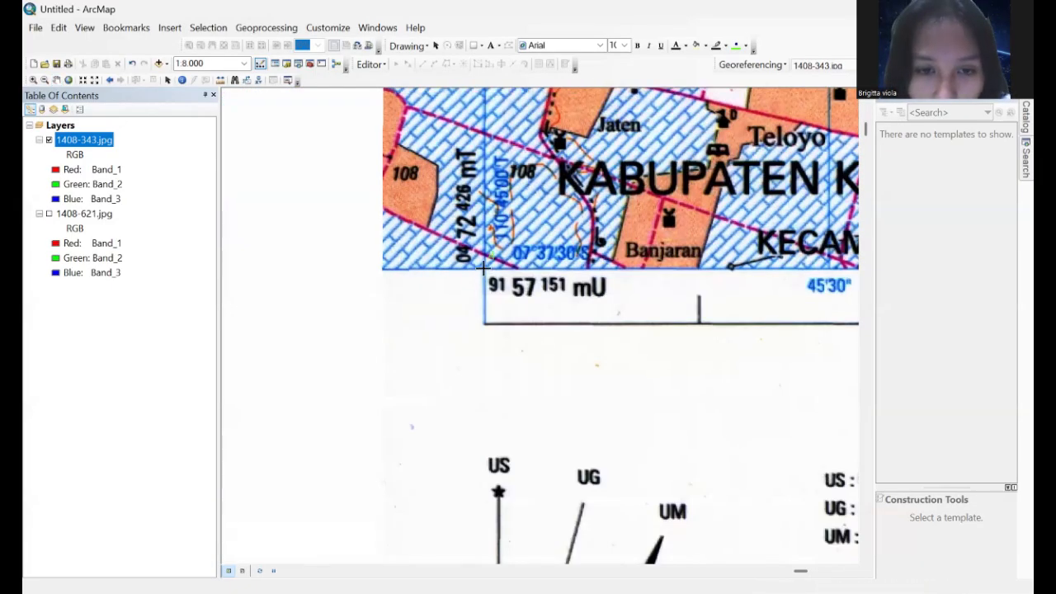
right_click(484, 268)
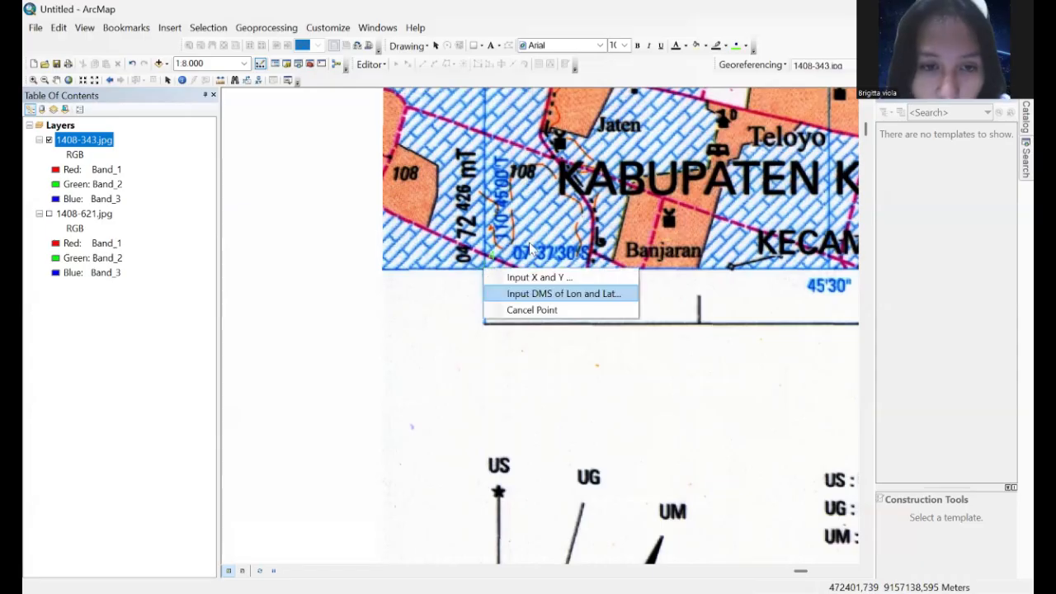
Step: Enter the fourth control point's longitude in degrees, minutes and seconds as 110° 45' 00" E
left_click(534, 293)
left_click_drag(467, 341, 545, 351)
type("11")
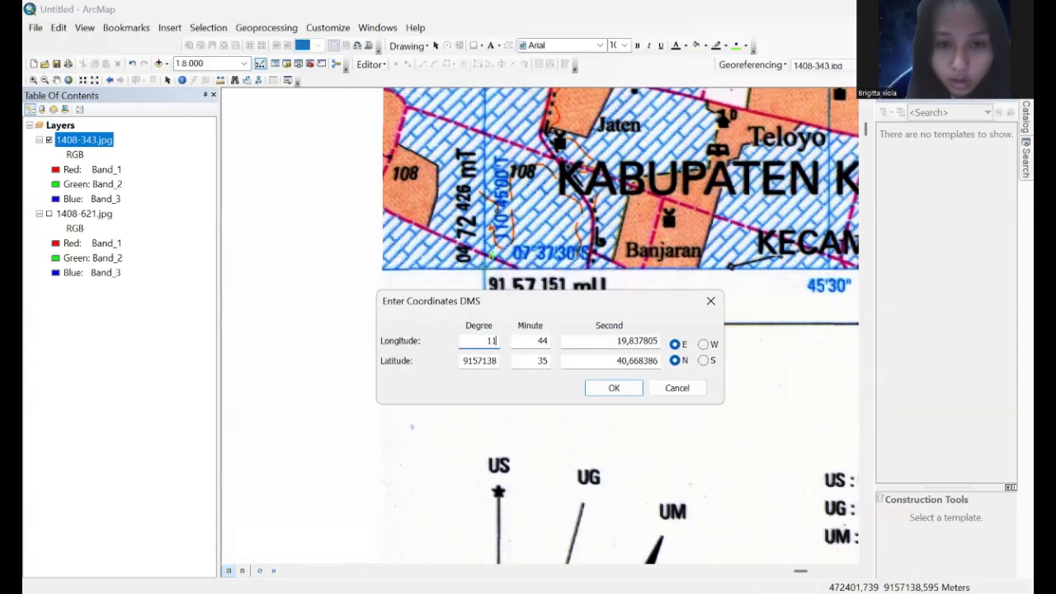
type("0")
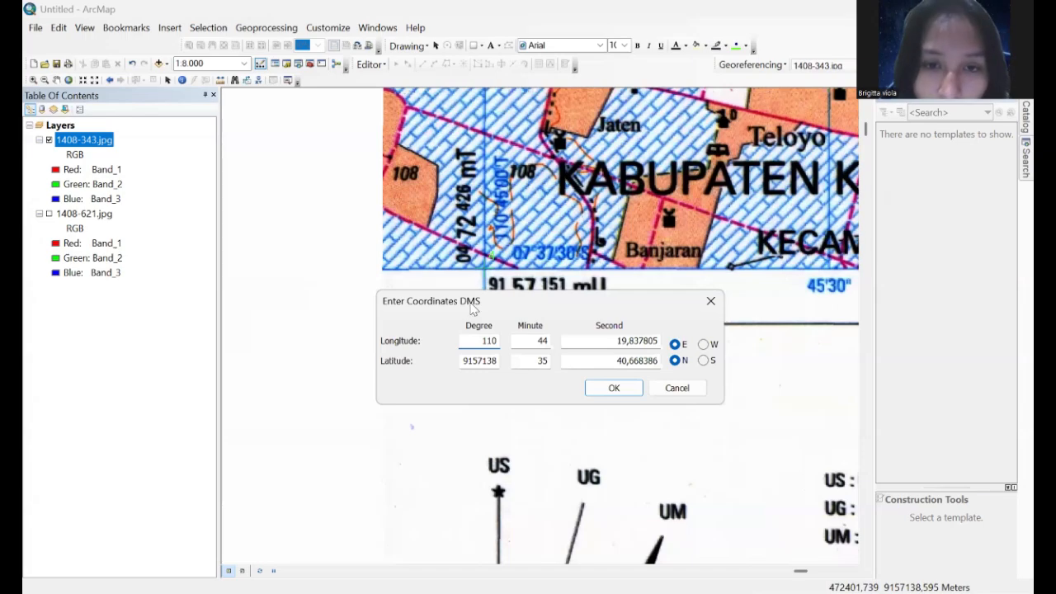
left_click(546, 343)
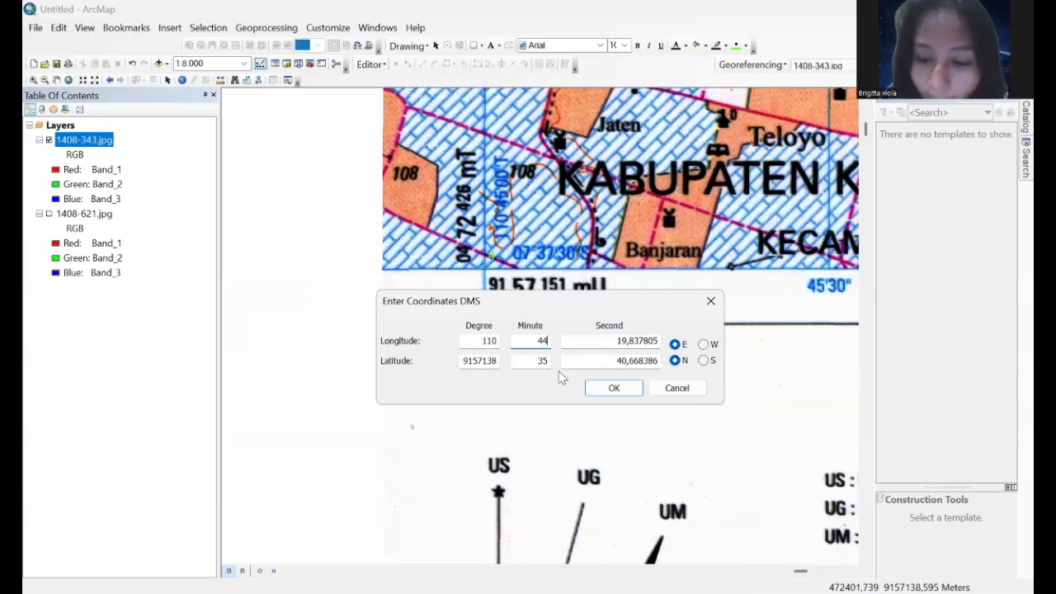
key("BackSpace")
type("5")
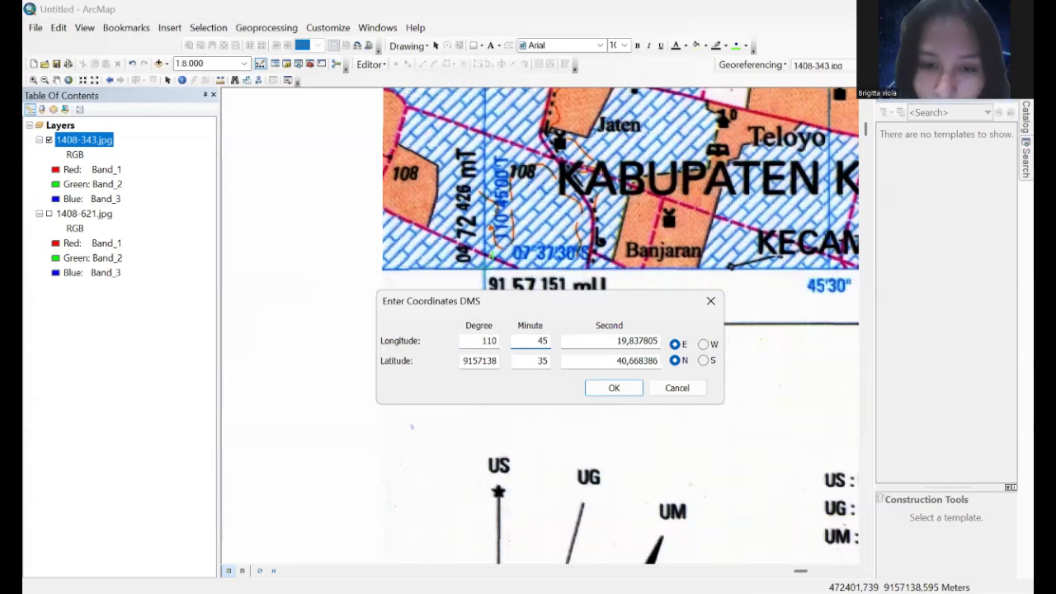
left_click_drag(602, 341, 683, 342)
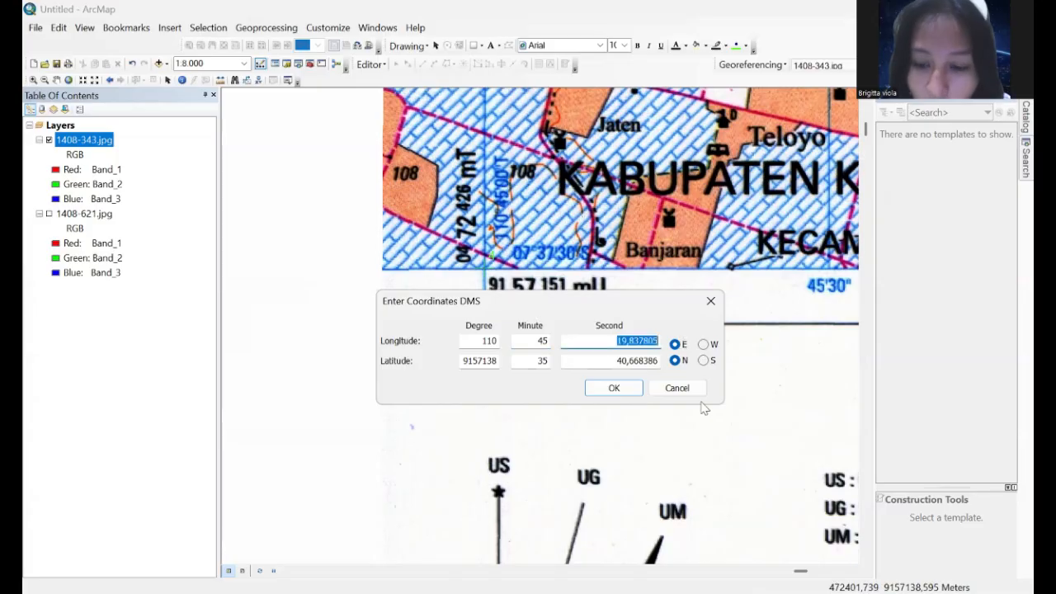
type("00")
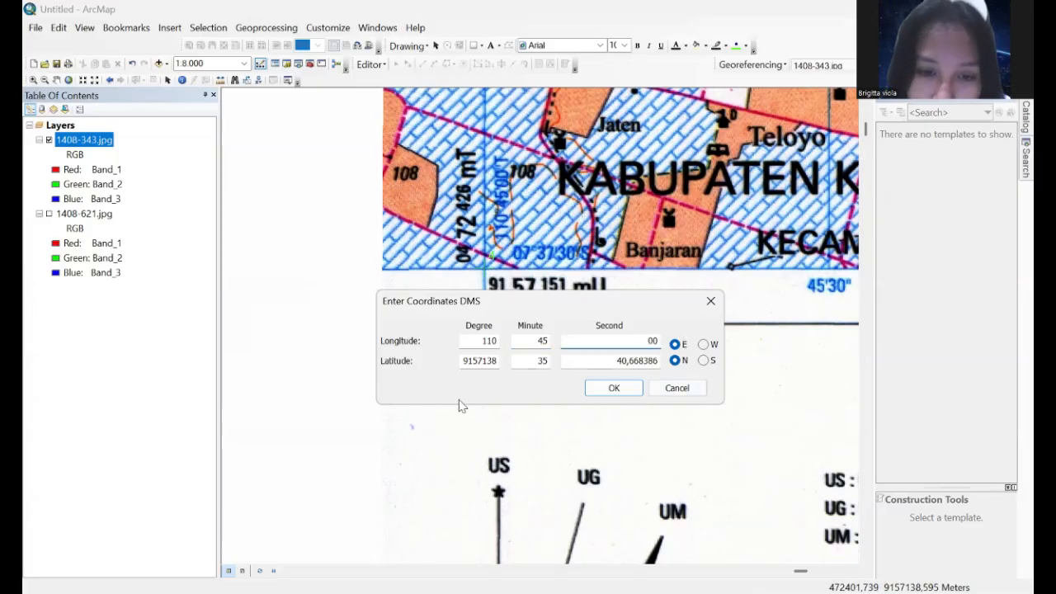
Step: Set the fourth control point's latitude to 07° 37' 30" S and apply the coordinates
left_click_drag(463, 361, 508, 362)
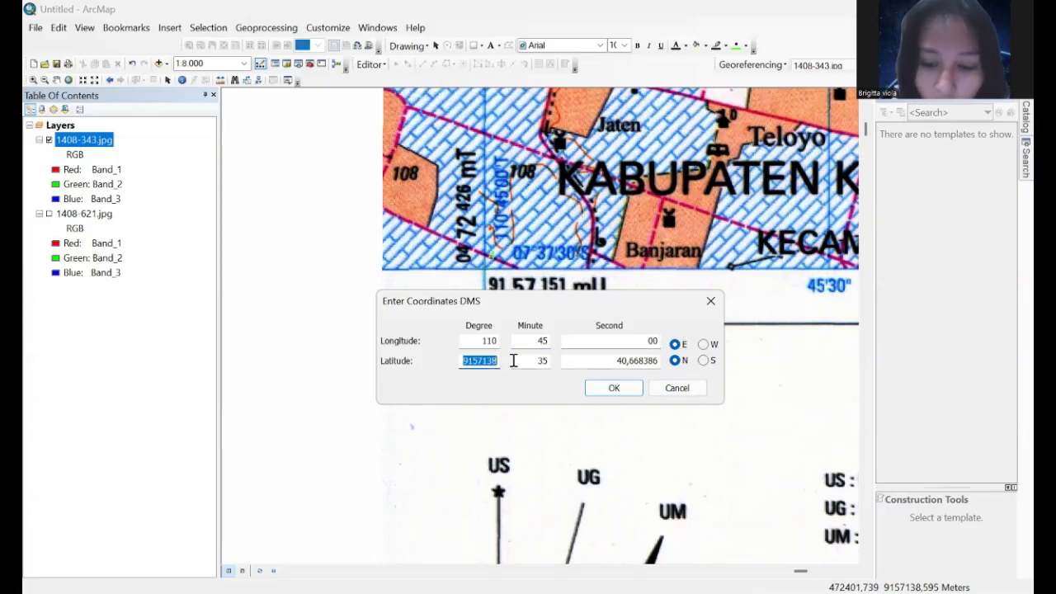
type("07")
left_click_drag(513, 361, 559, 361)
type("3")
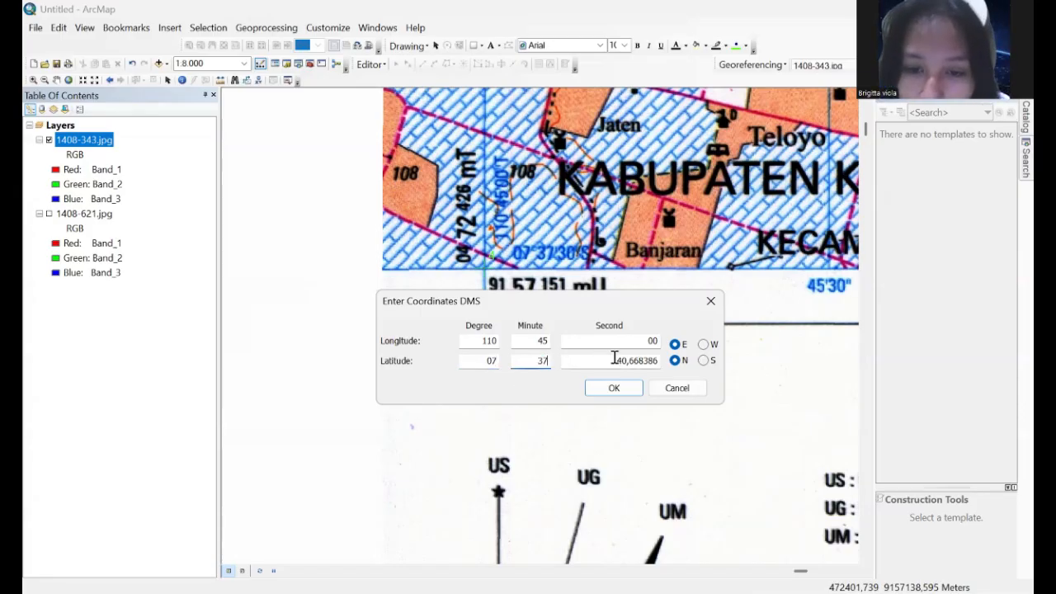
left_click_drag(610, 360, 667, 361)
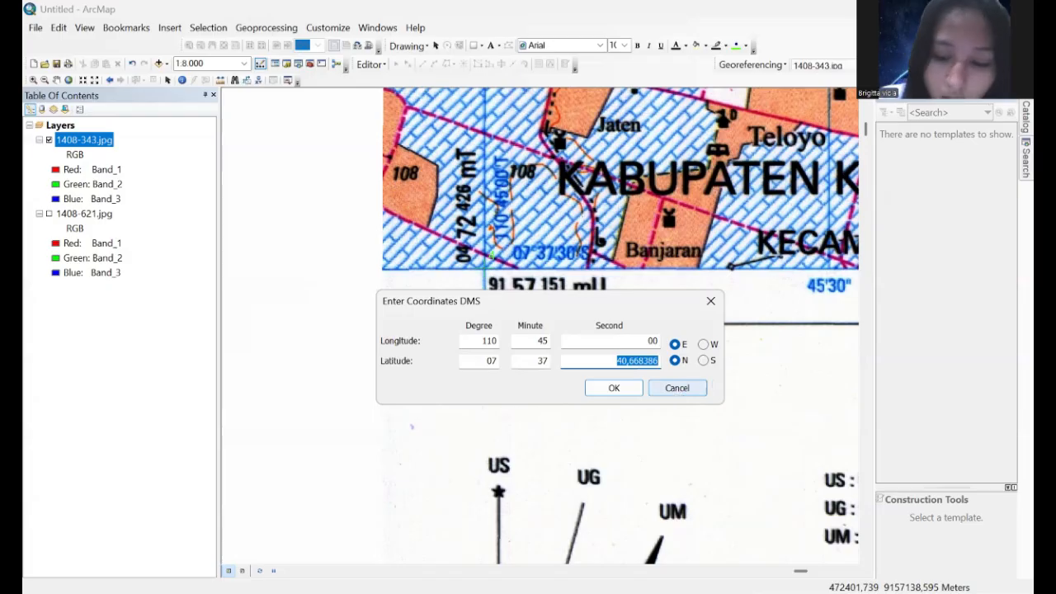
type("30")
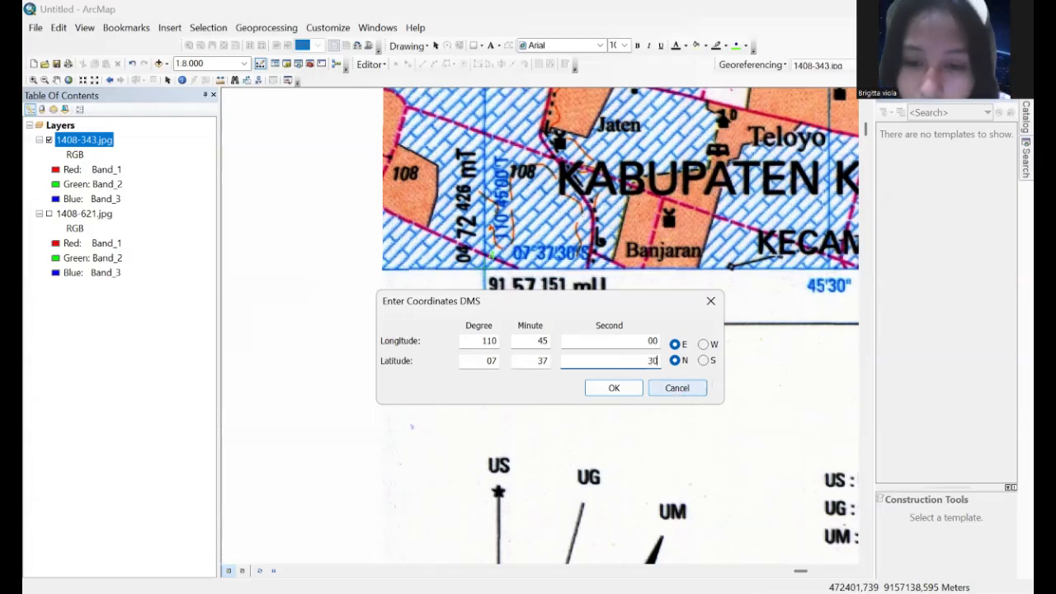
left_click(702, 361)
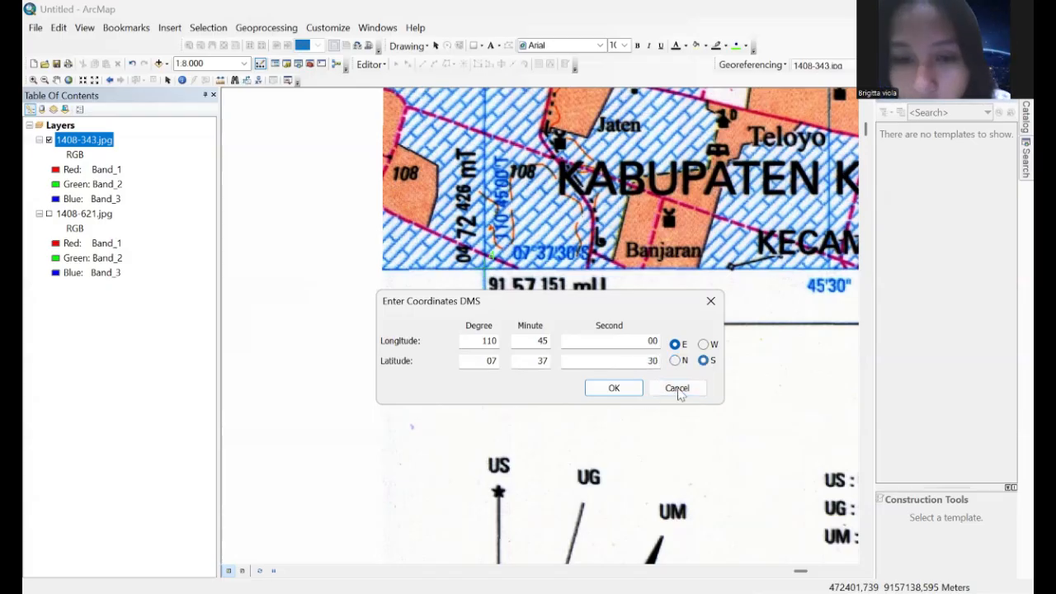
left_click(627, 392)
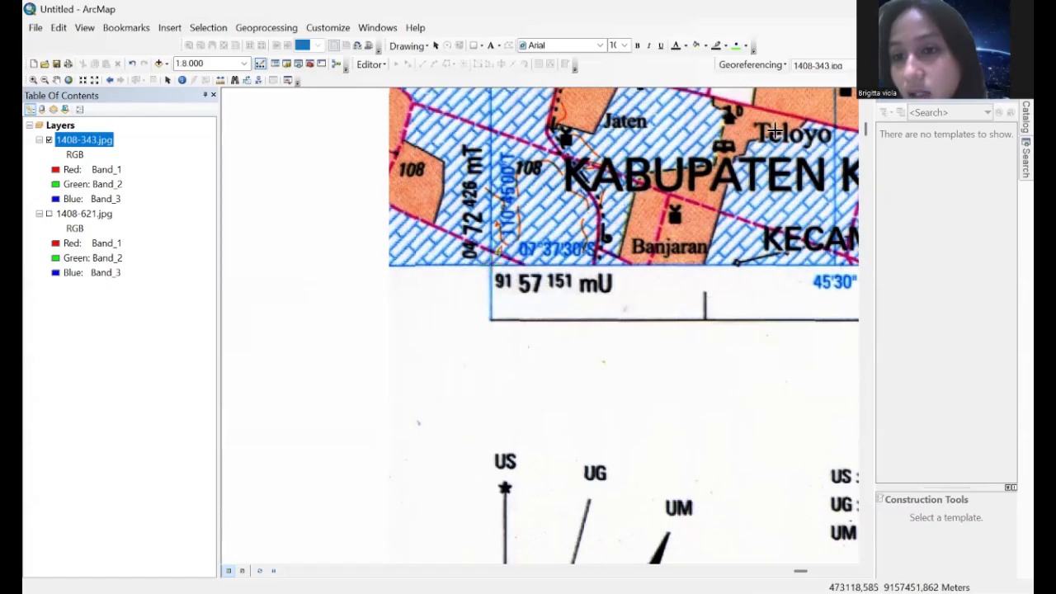
Step: Update the georeferencing of sheet 1408-343, and switch the display from it to the full extent of sheet 1408-621
left_click(781, 70)
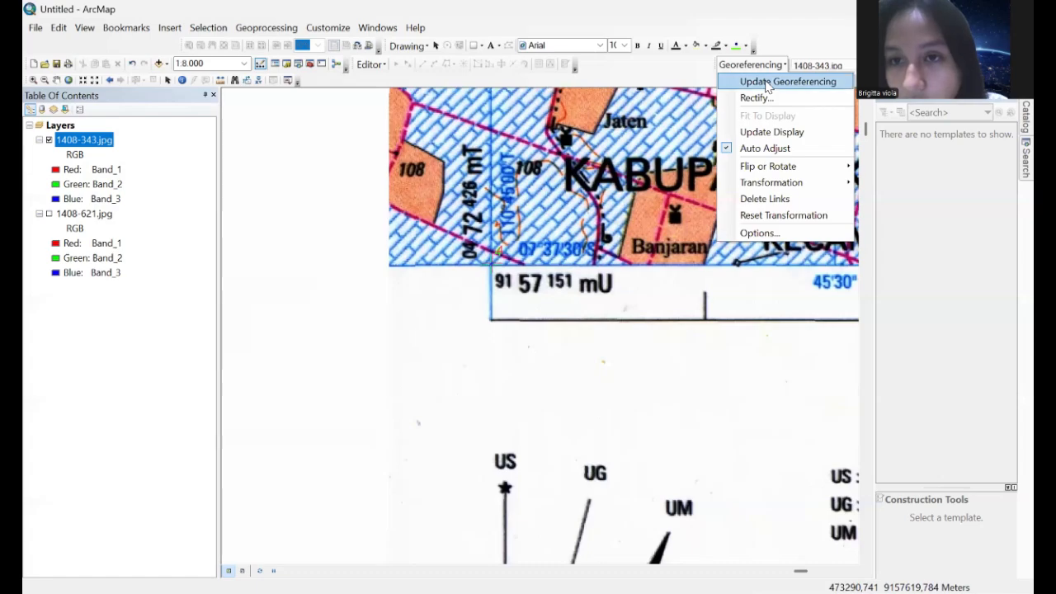
left_click(767, 82)
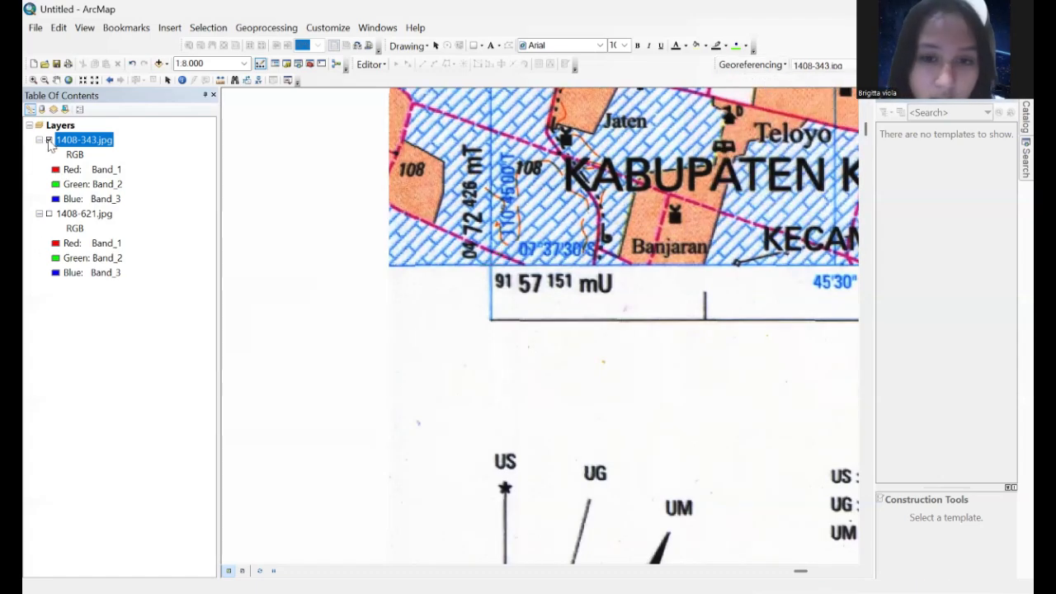
left_click(48, 140)
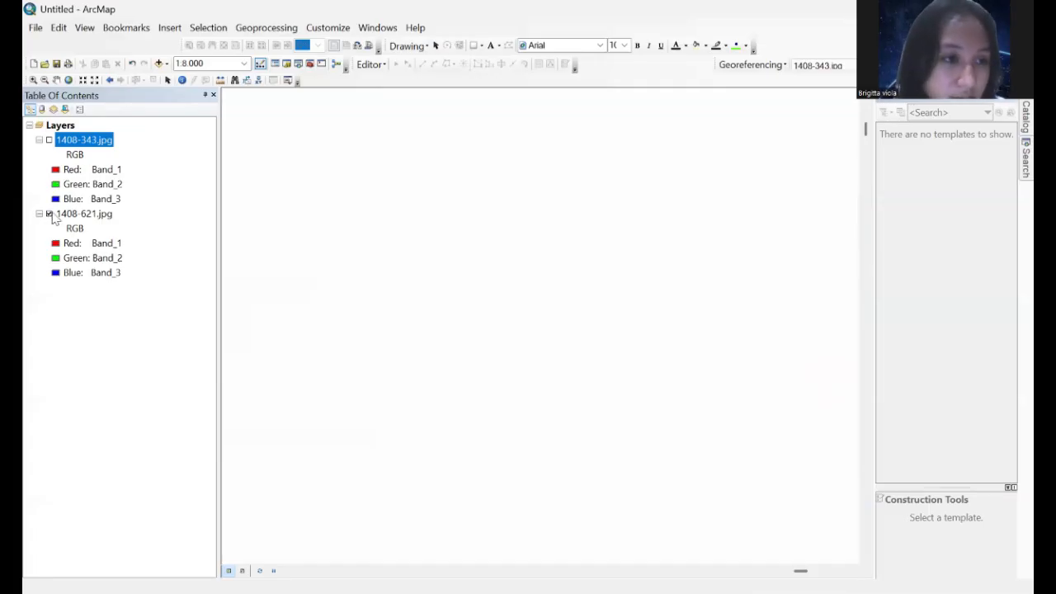
right_click(74, 214)
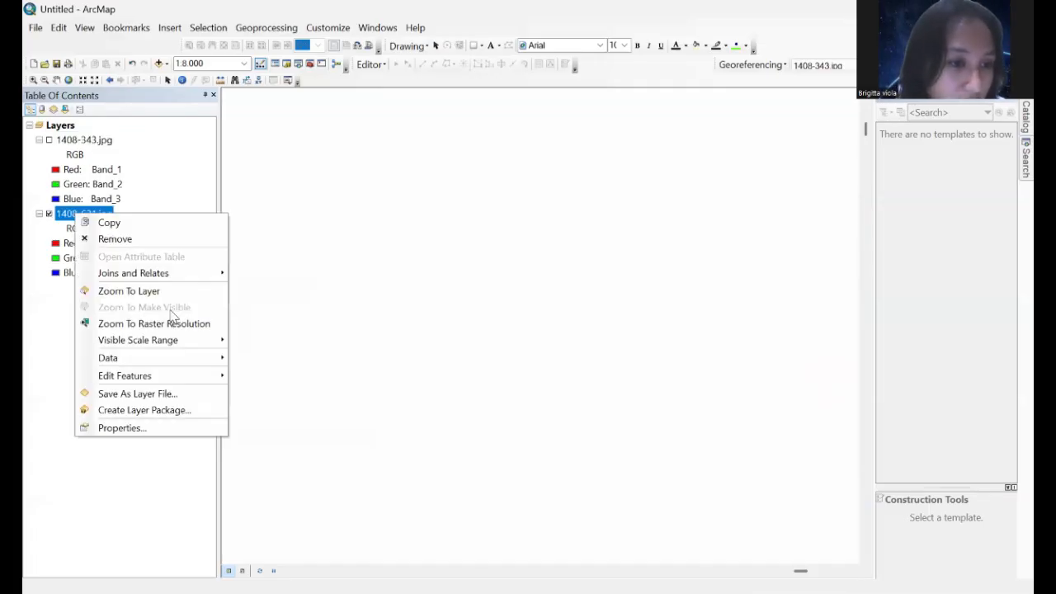
left_click(207, 290)
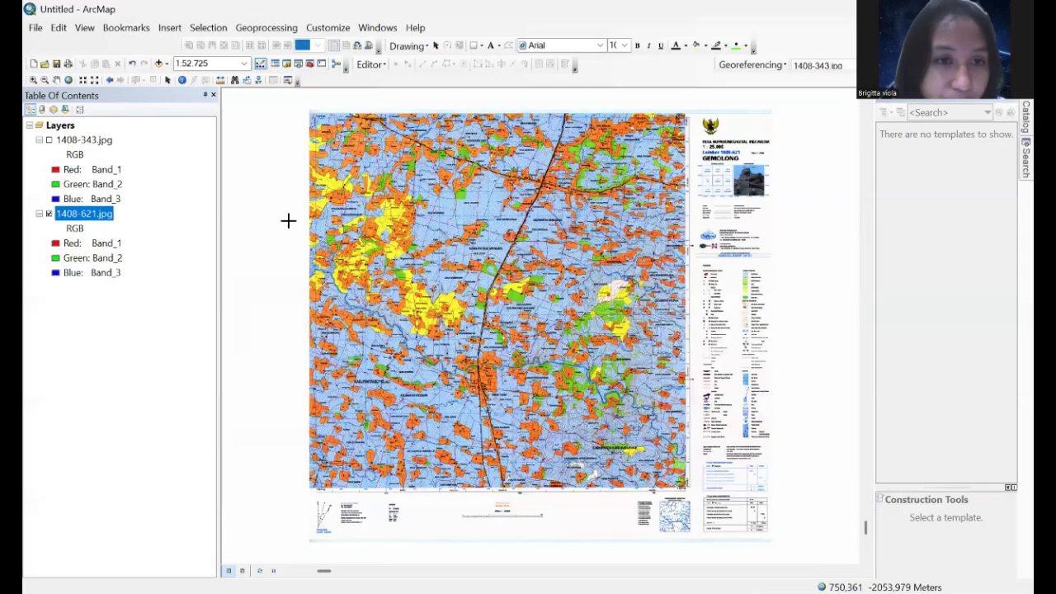
Step: Make 1408-621.jpg the georeferencing layer and place its first control point on the sheet's northwest graticule corner
scroll(310, 230, "up", 2)
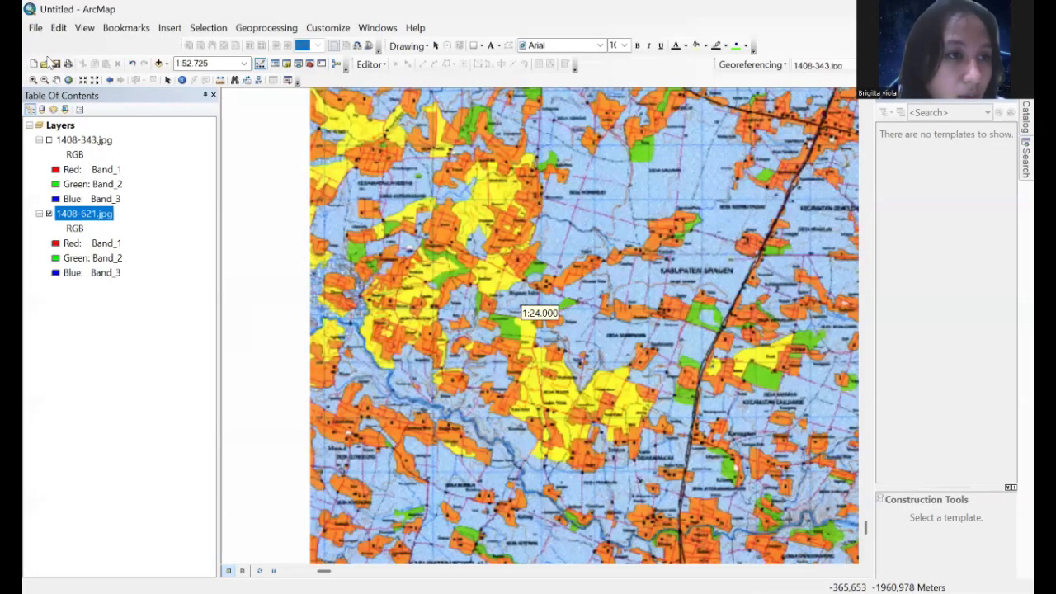
left_click(57, 80)
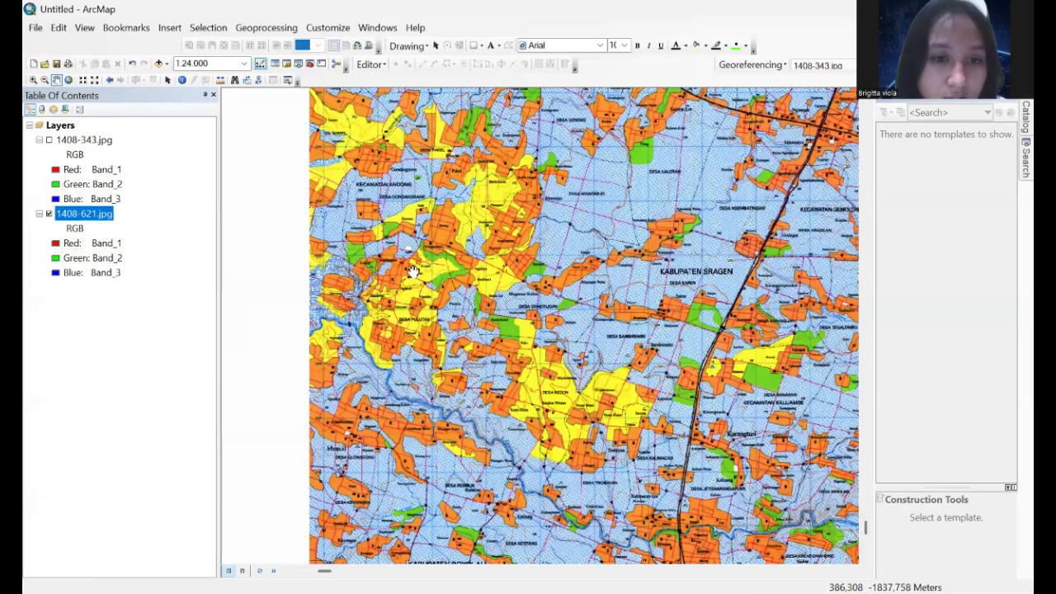
scroll(364, 294, "up", 3)
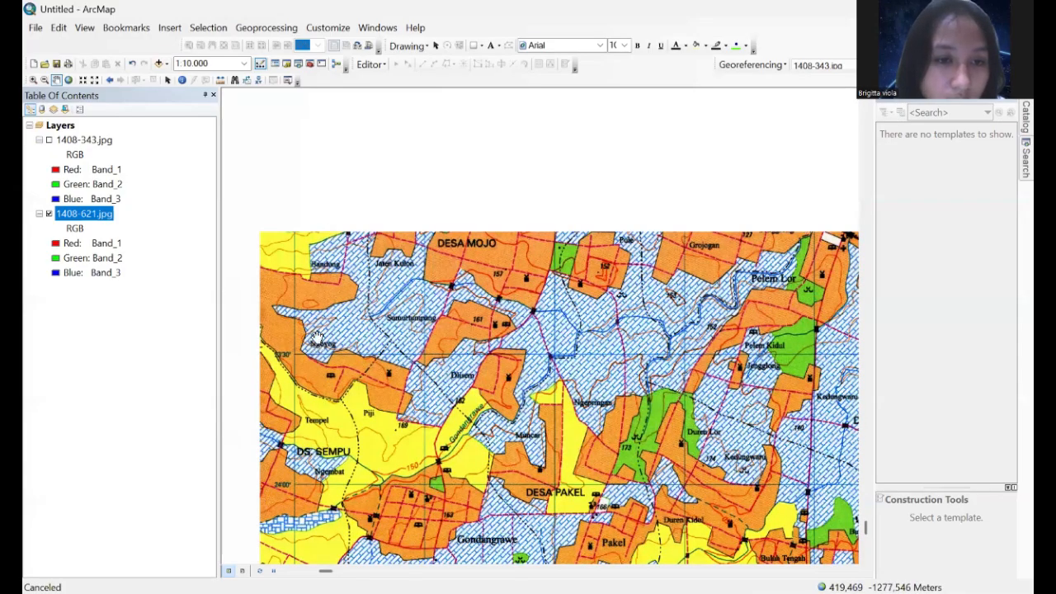
scroll(406, 277, "up", 2)
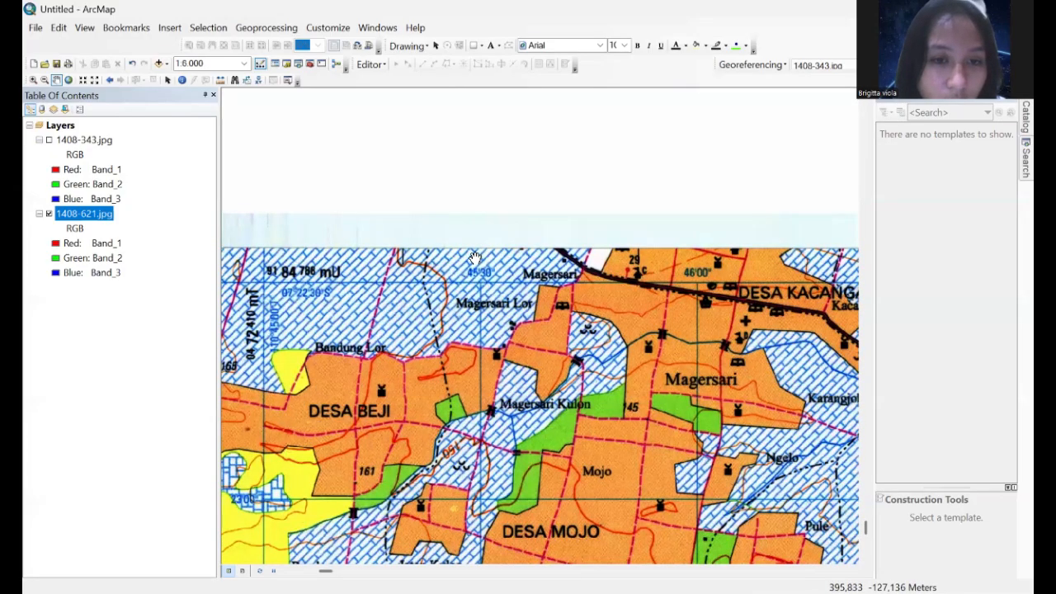
scroll(312, 281, "up", 2)
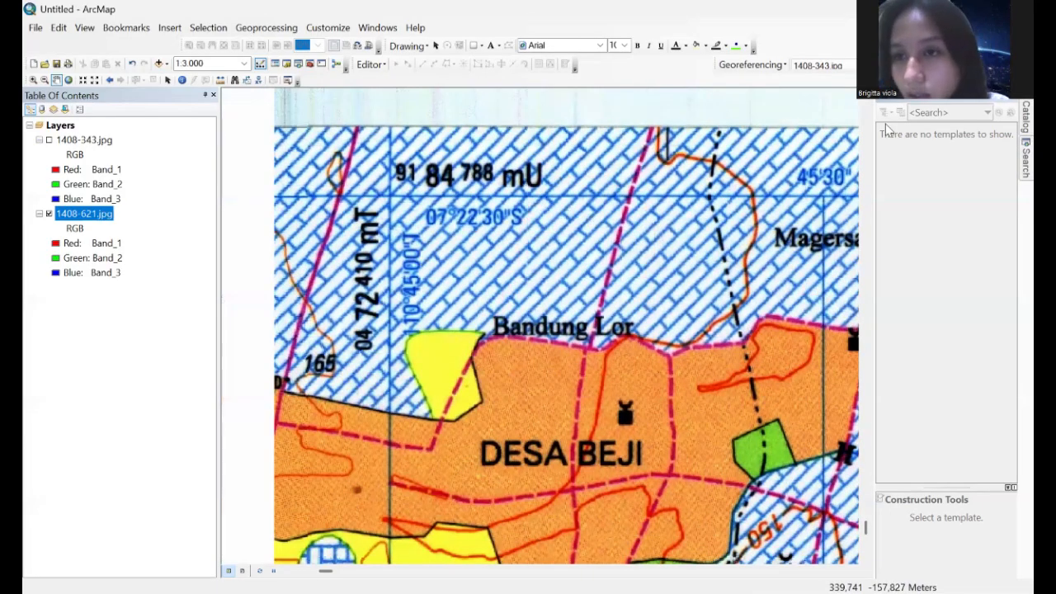
left_click_drag(532, 161, 549, 217)
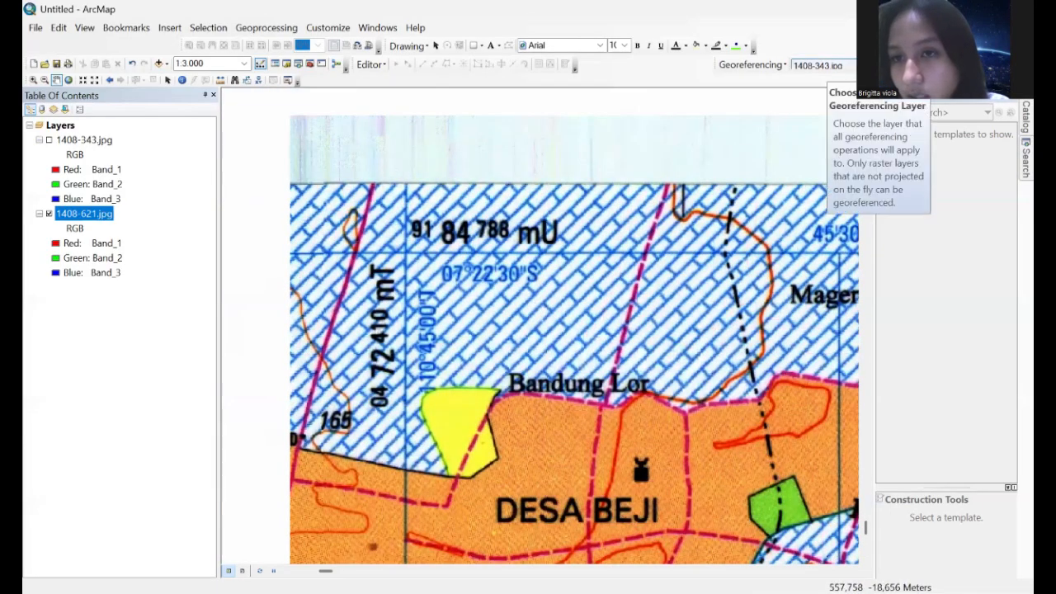
left_click(821, 65)
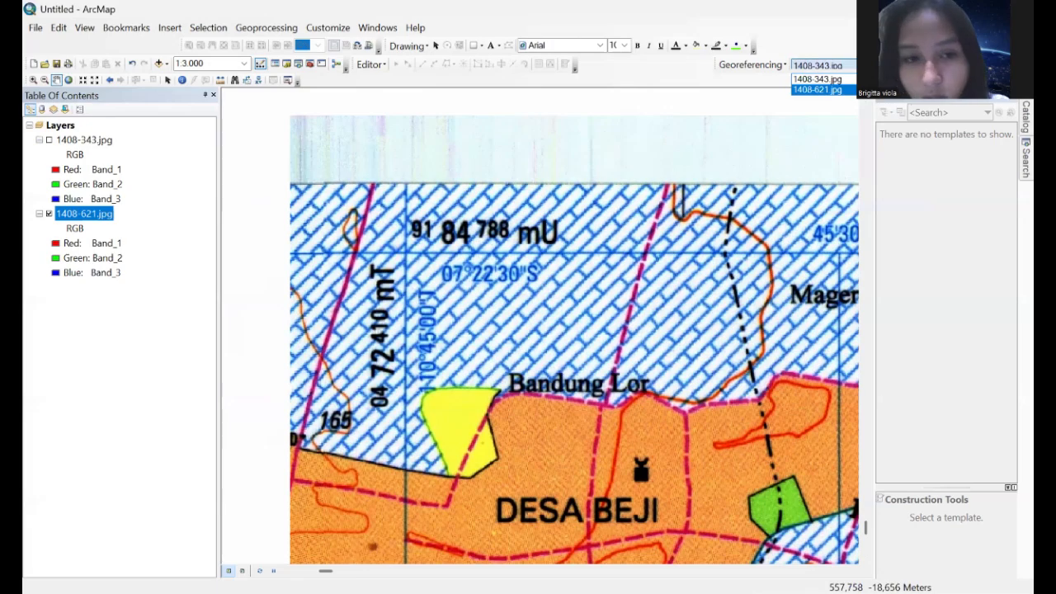
left_click(817, 89)
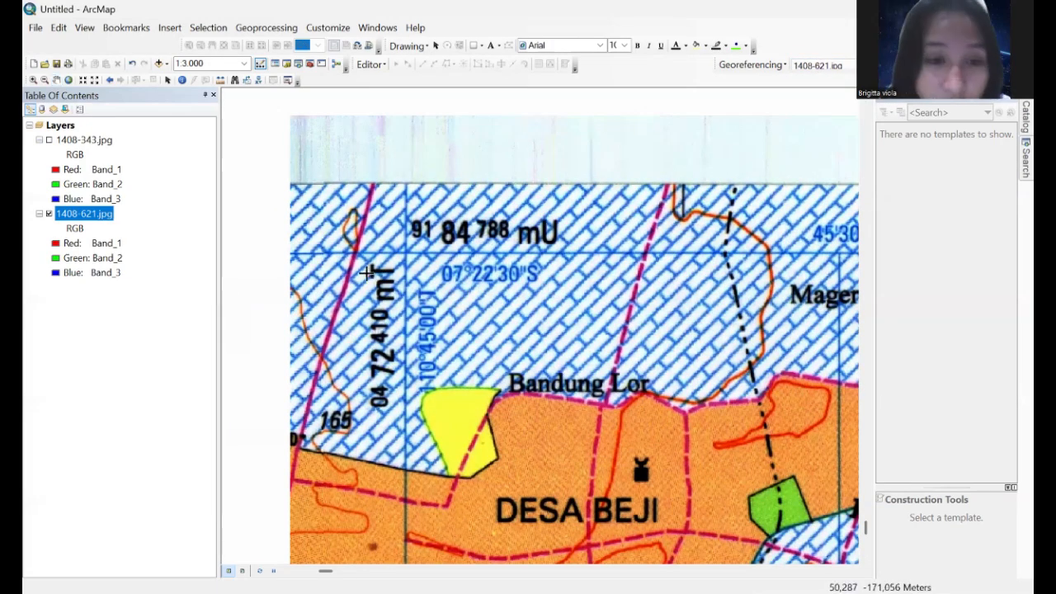
right_click(405, 254)
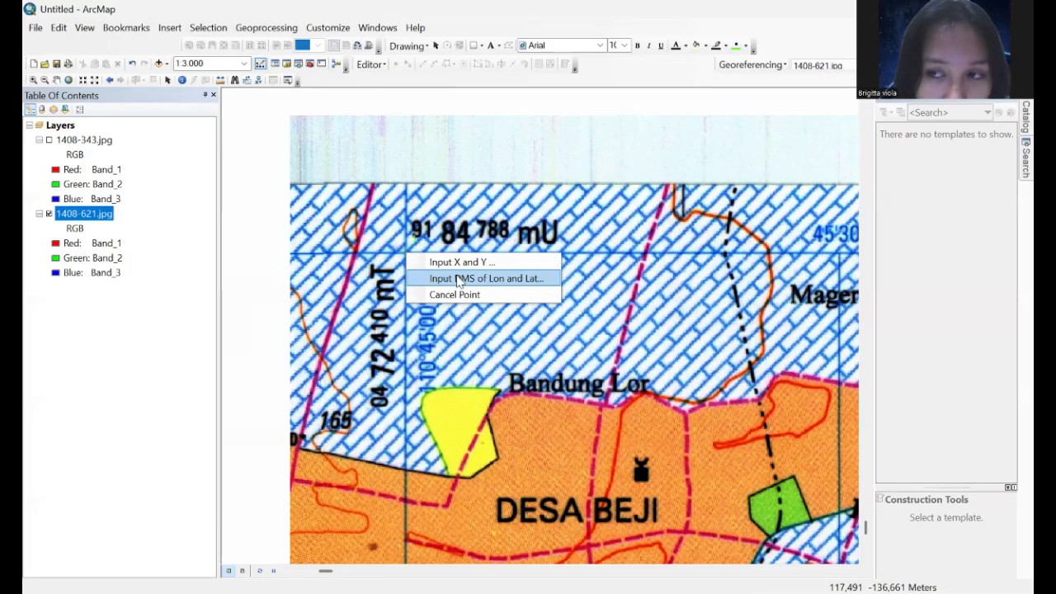
Step: Enter the longitude of the first control point on sheet 1408-621 as 110° 45' 00" E in degrees, minutes and seconds
left_click(458, 278)
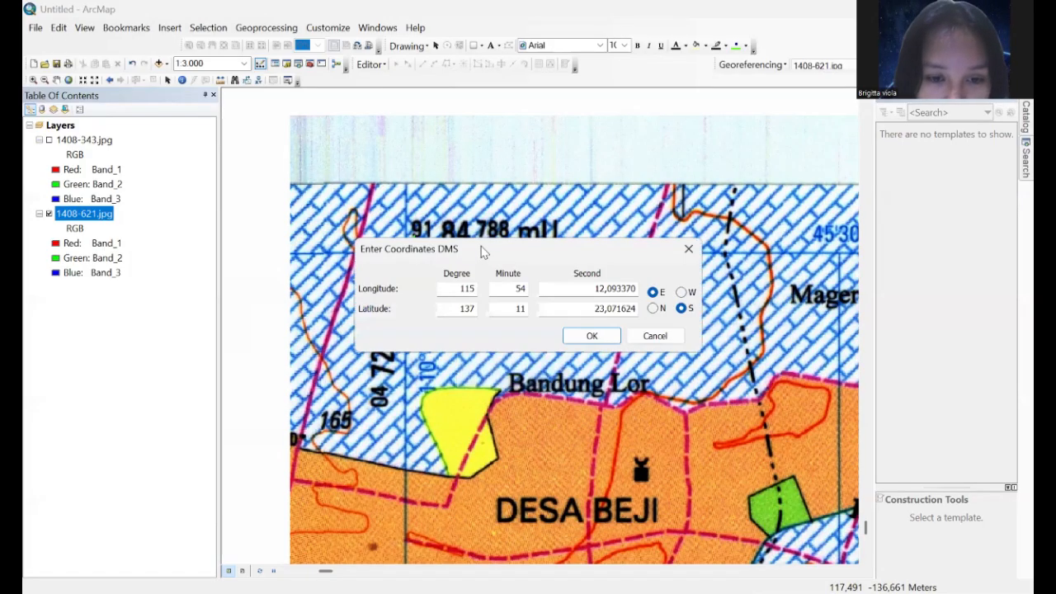
left_click_drag(479, 247, 582, 304)
left_click(576, 345)
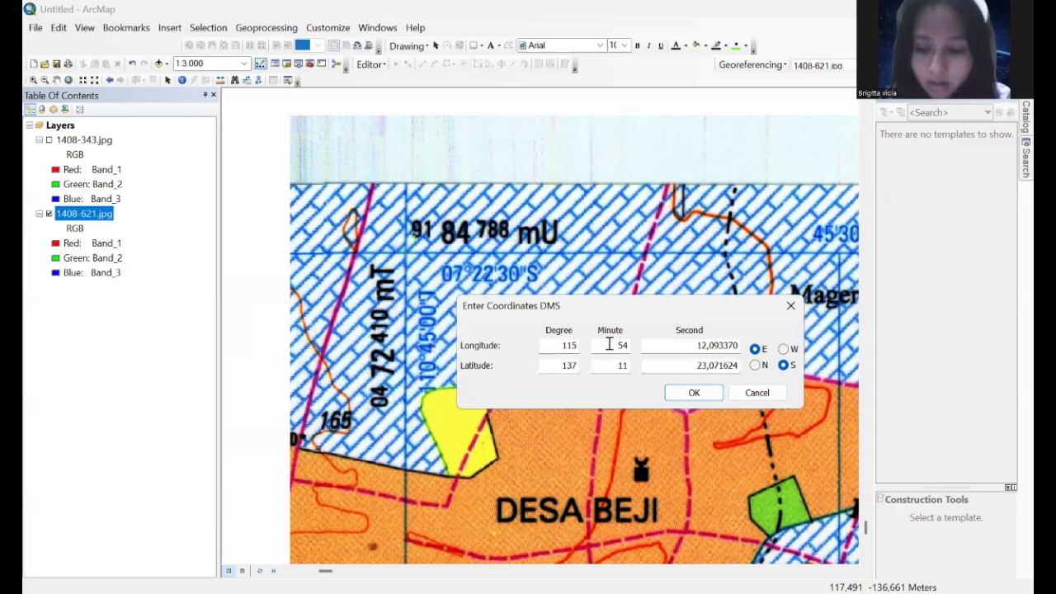
key("BackSpace")
type("0")
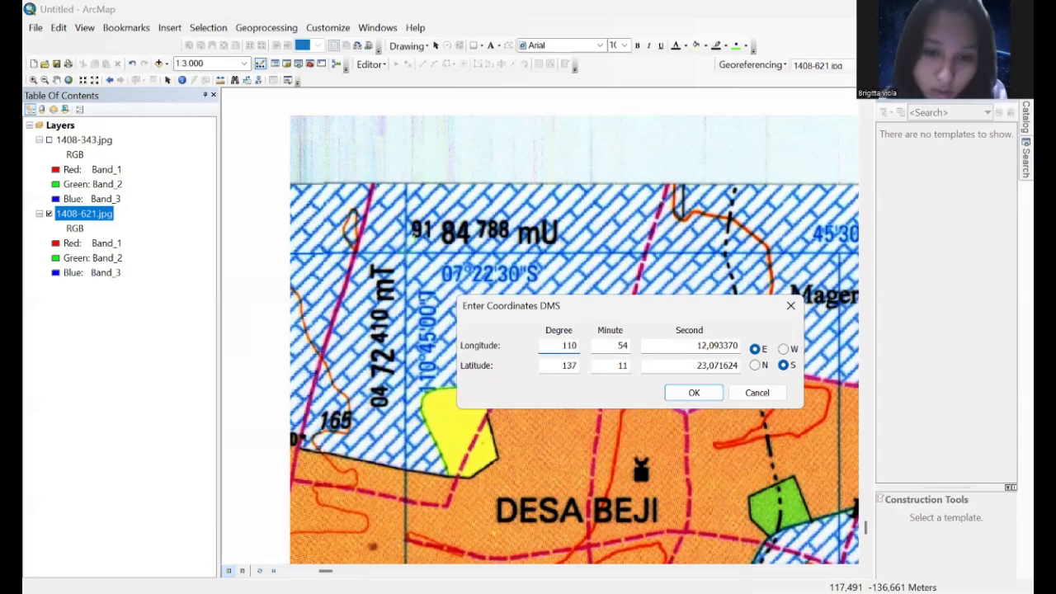
key("Tab")
type("45")
key("Tab")
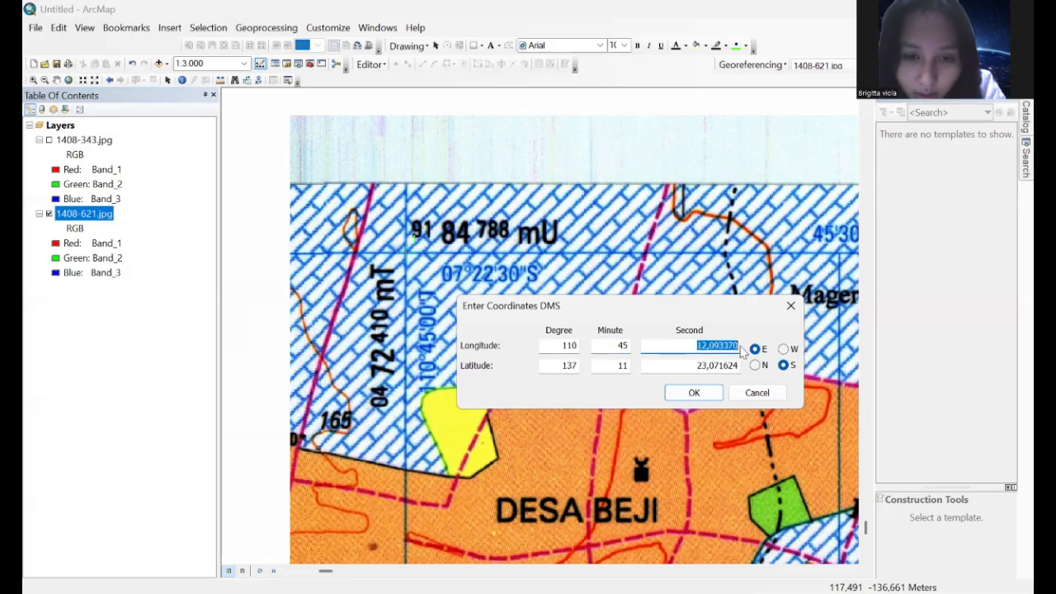
type("00")
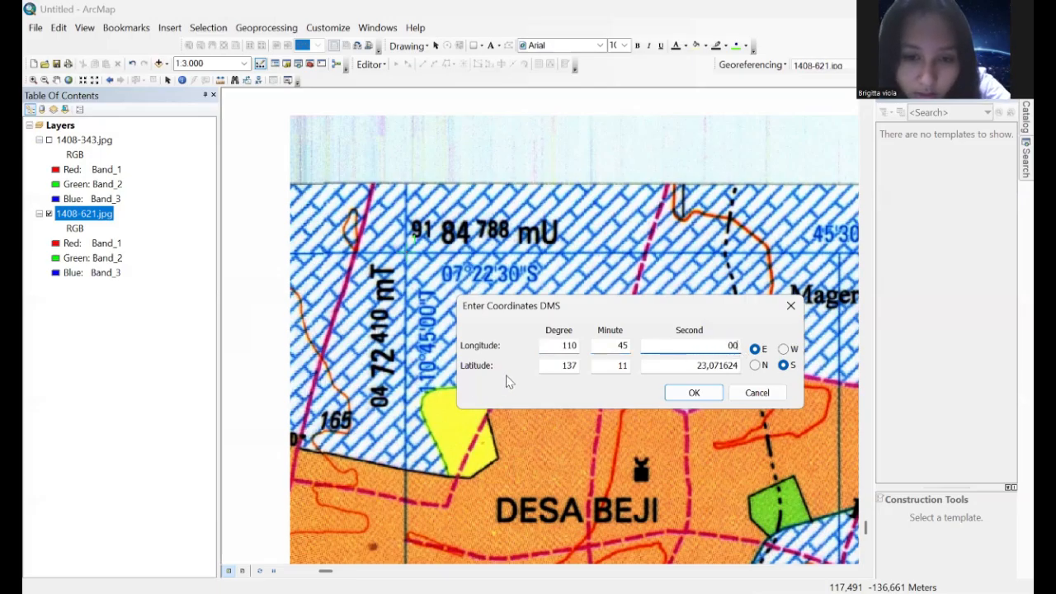
Step: Set the first control point's latitude to 07° 22' 30" S and apply the coordinates
left_click_drag(540, 366, 582, 364)
type("07")
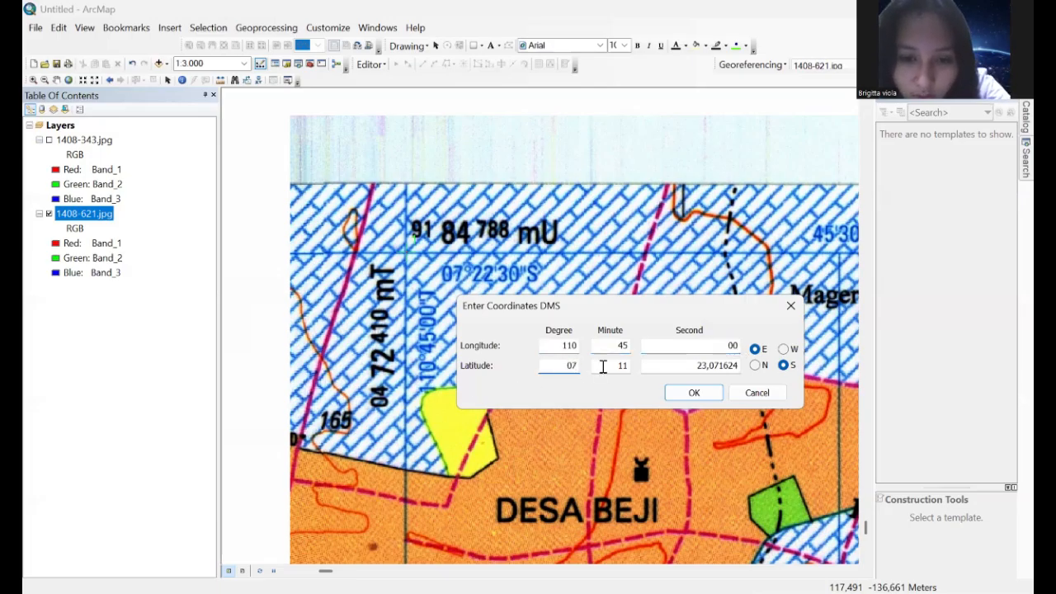
key("Tab")
type("22")
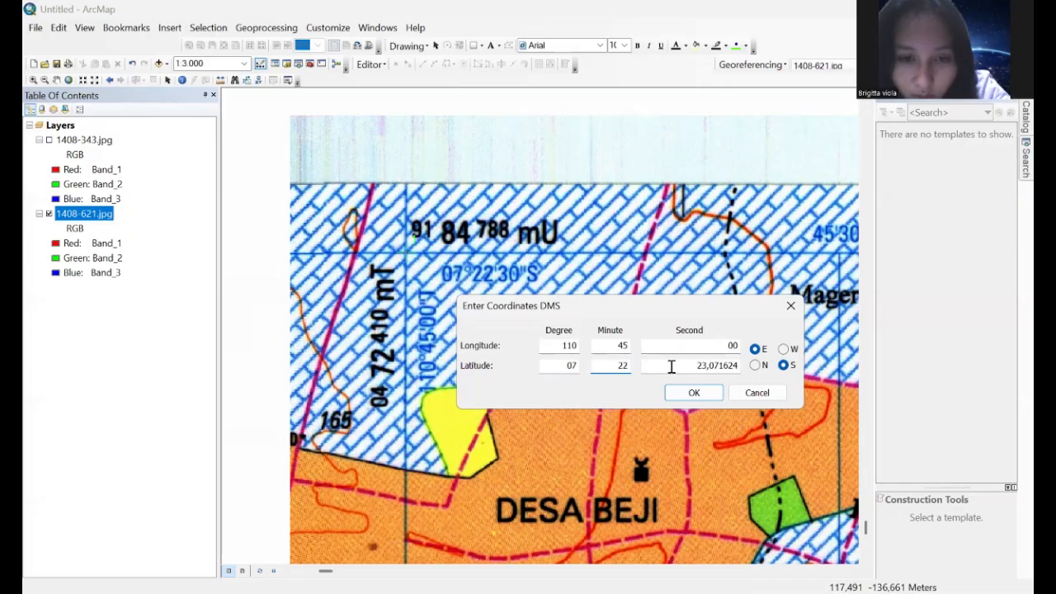
key("Tab")
type("30")
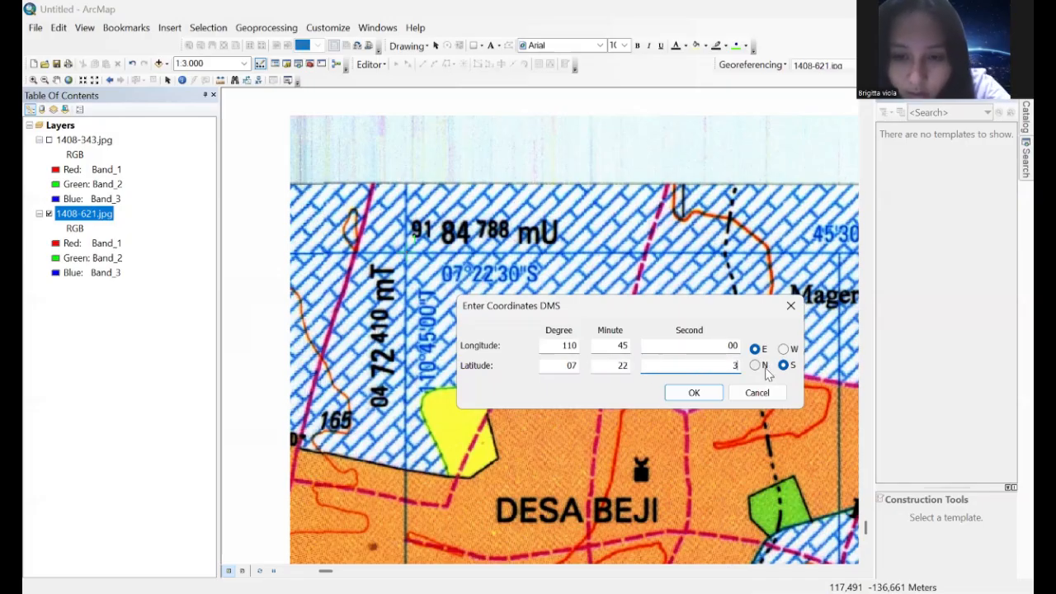
left_click(703, 399)
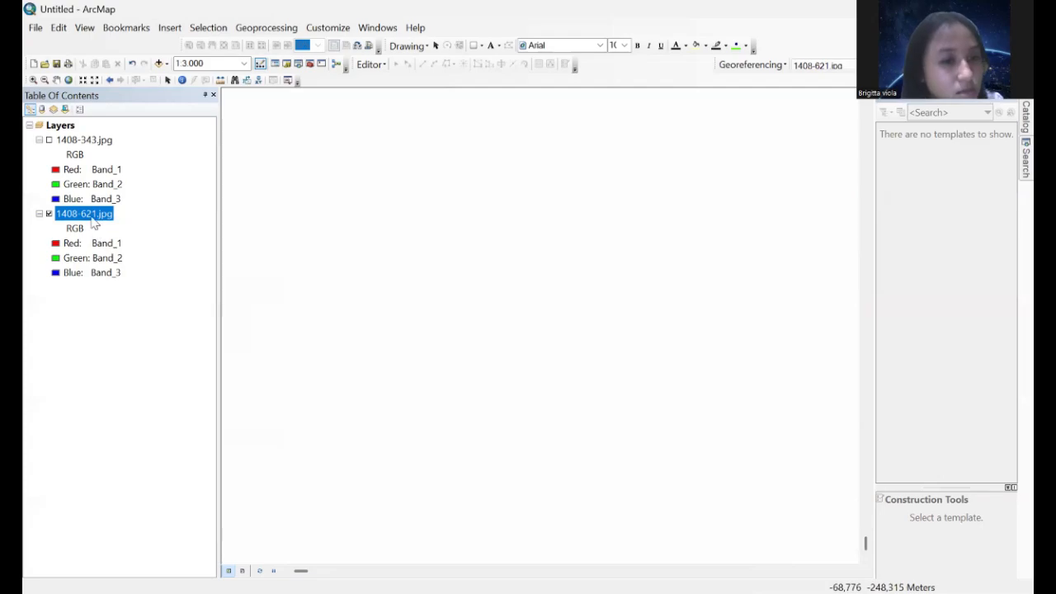
Step: Display the full extent of sheet 1408-621 and place the second control point on its northeast graticule corner
right_click(91, 214)
left_click(190, 294)
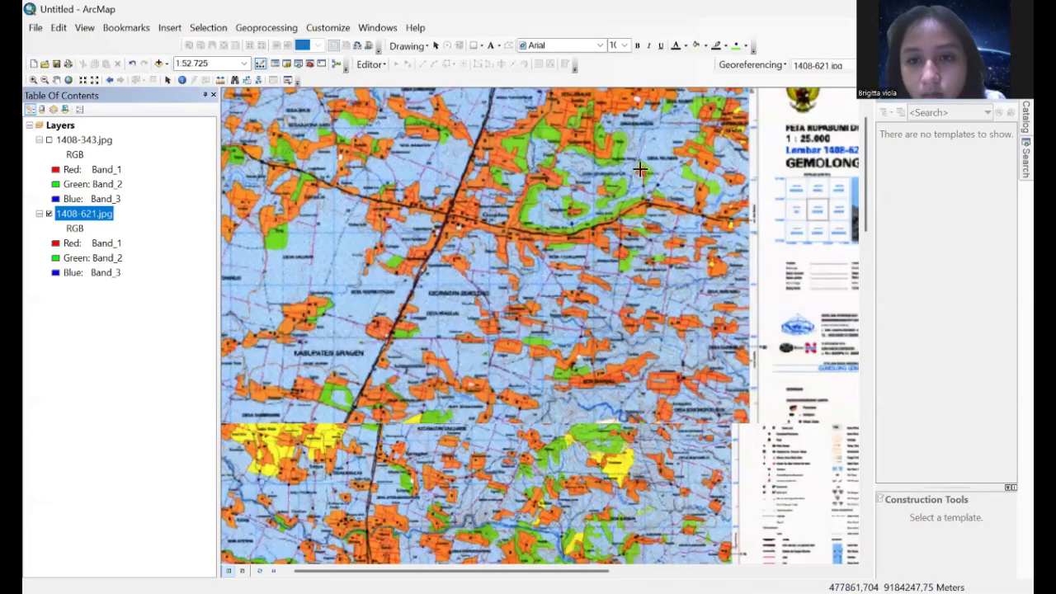
scroll(629, 157, "down", 2)
left_click(57, 81)
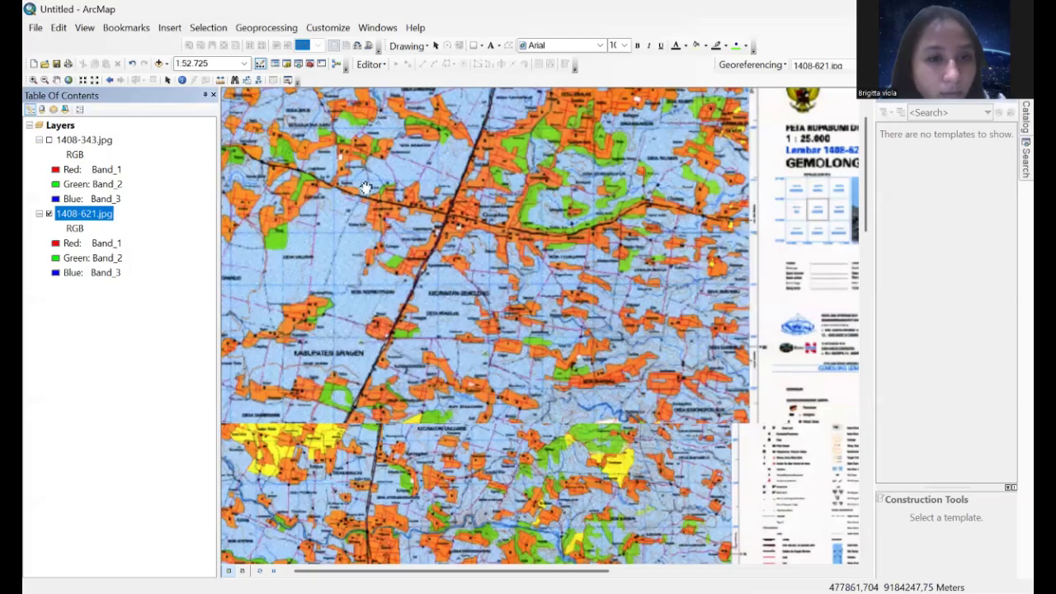
scroll(575, 306, "down", 1)
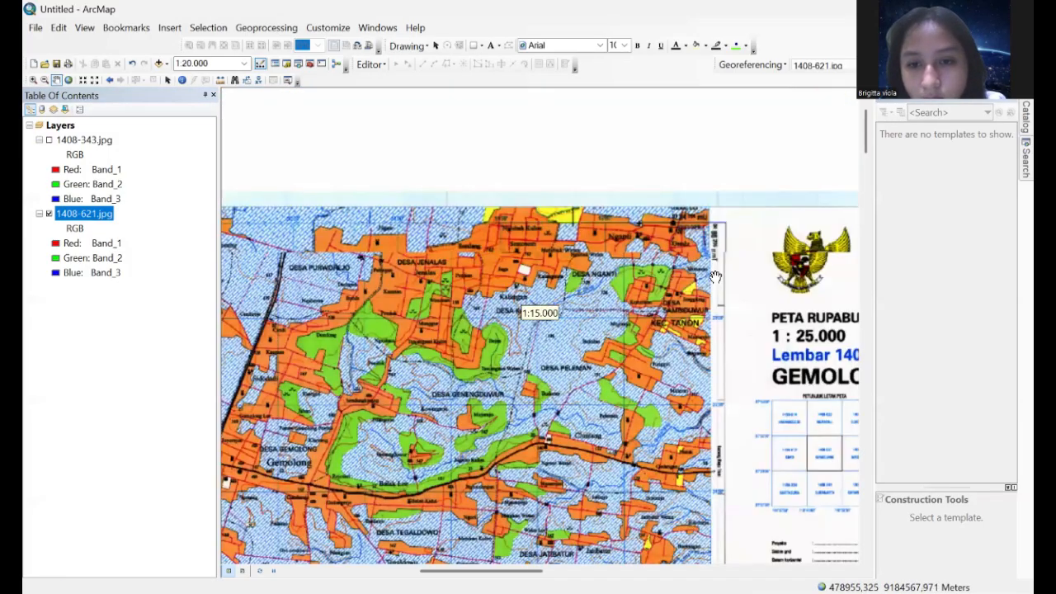
scroll(574, 305, "down", 2)
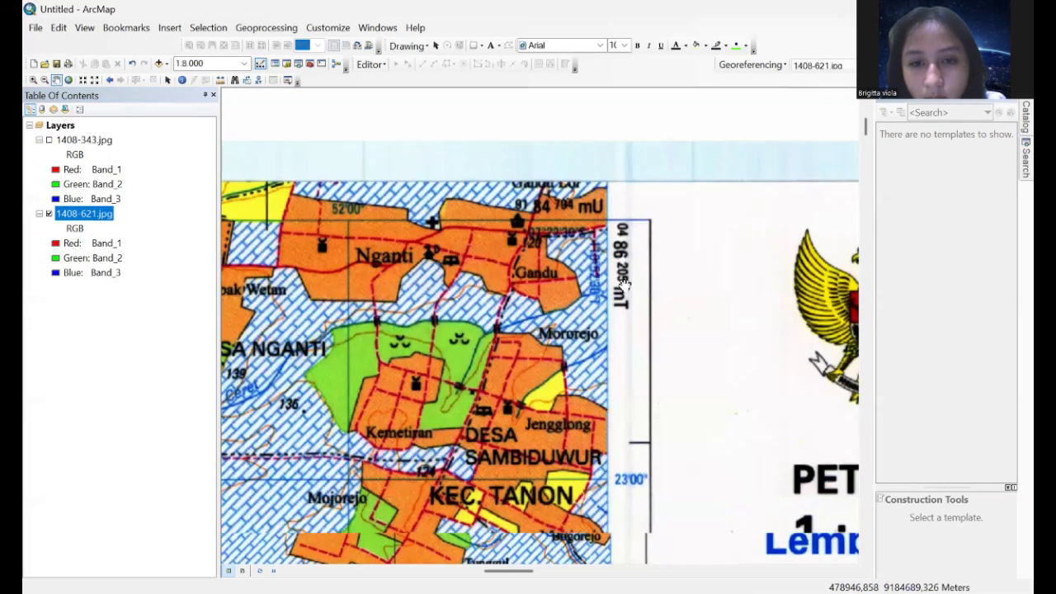
scroll(576, 225, "down", 1)
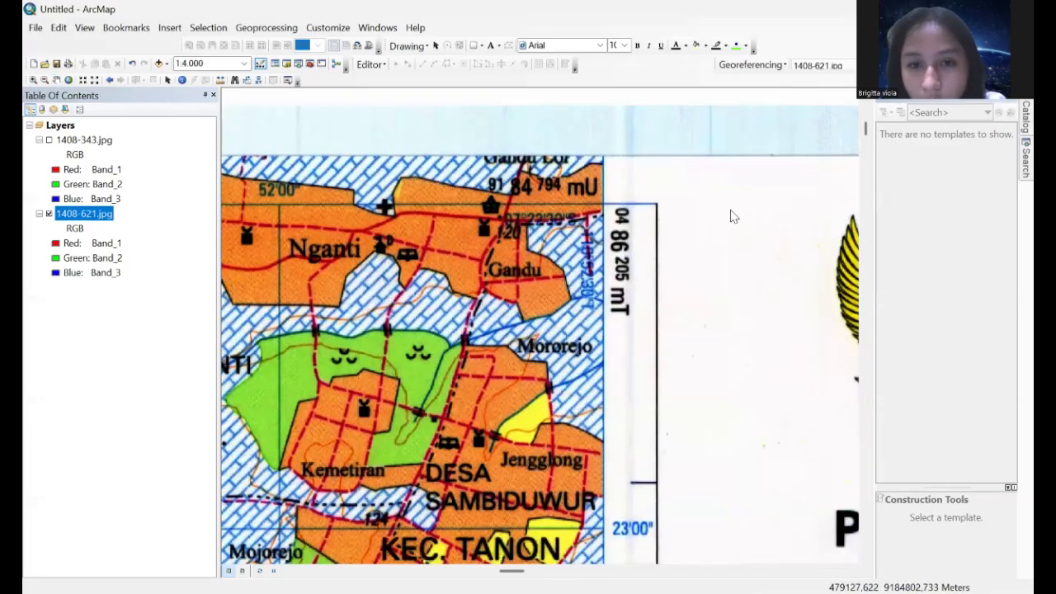
left_click(607, 206)
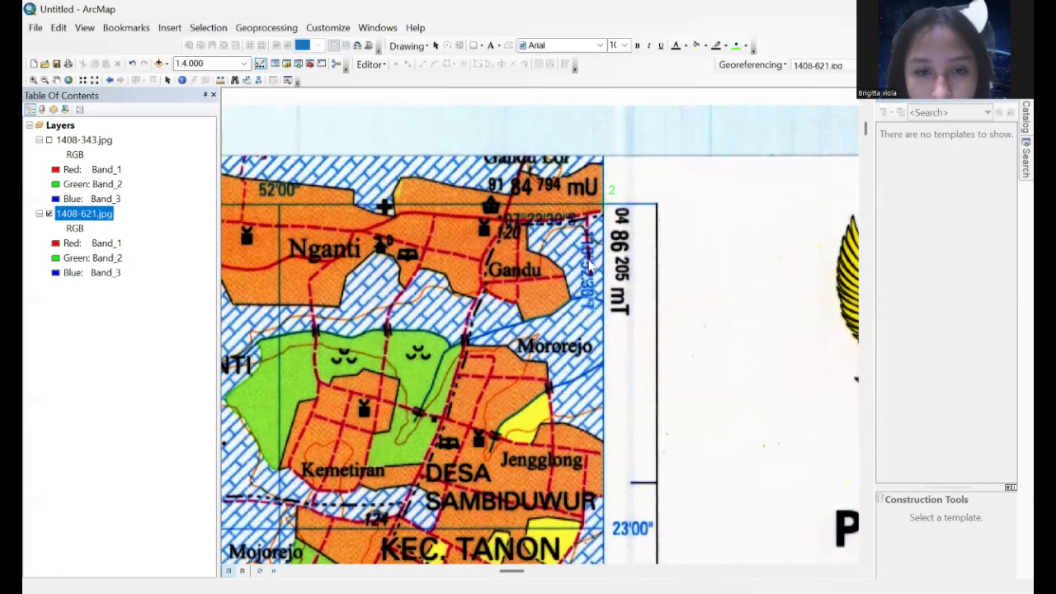
Step: Enter the second control point's longitude as 110° 52' 30" E in degrees, minutes and seconds
left_click(633, 233)
left_click_drag(442, 350, 487, 362)
type("110")
key("Tab")
type("52")
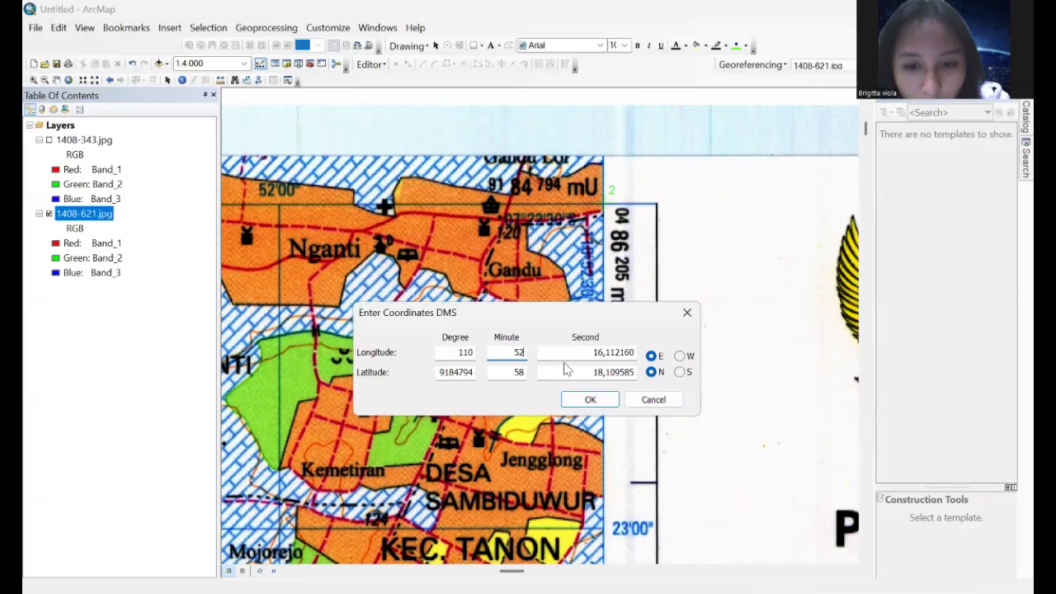
left_click_drag(569, 350, 642, 360)
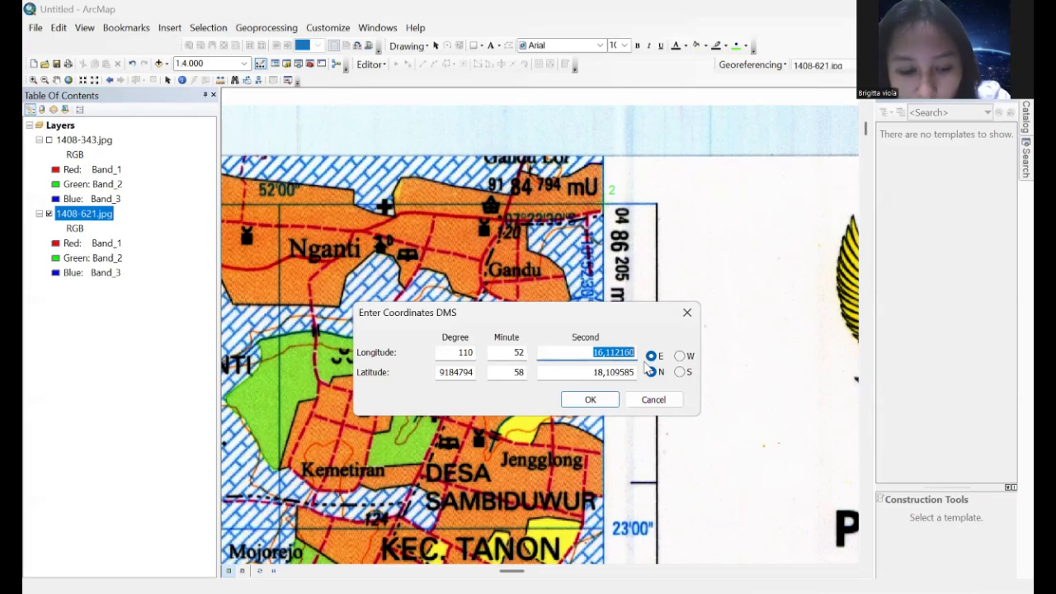
type("30")
Step: Set the second control point's latitude to 07° 22' 30" S and apply the coordinates
left_click_drag(441, 374, 496, 374)
type("07")
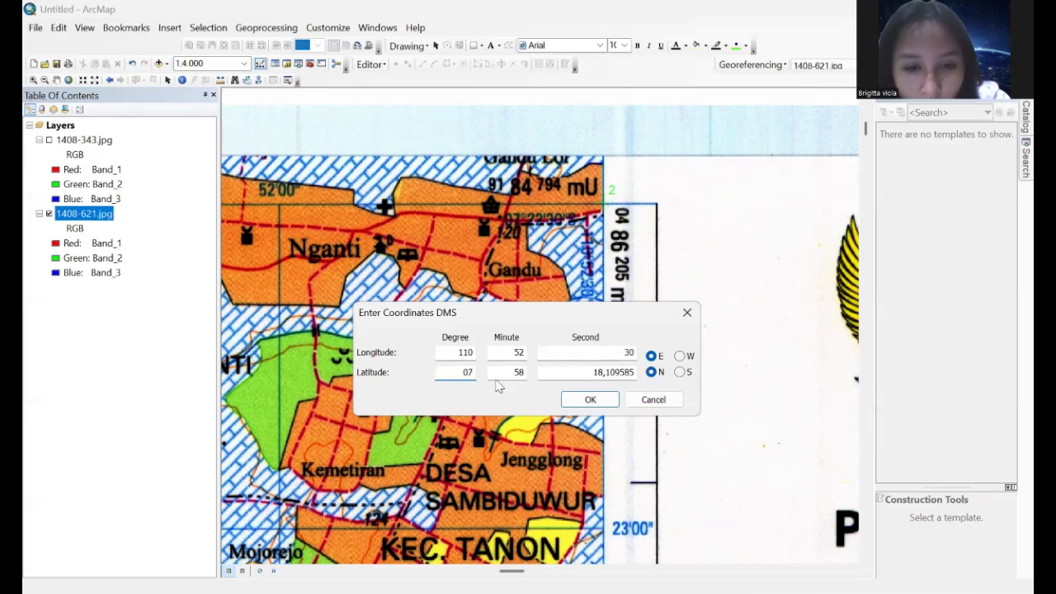
key("Tab")
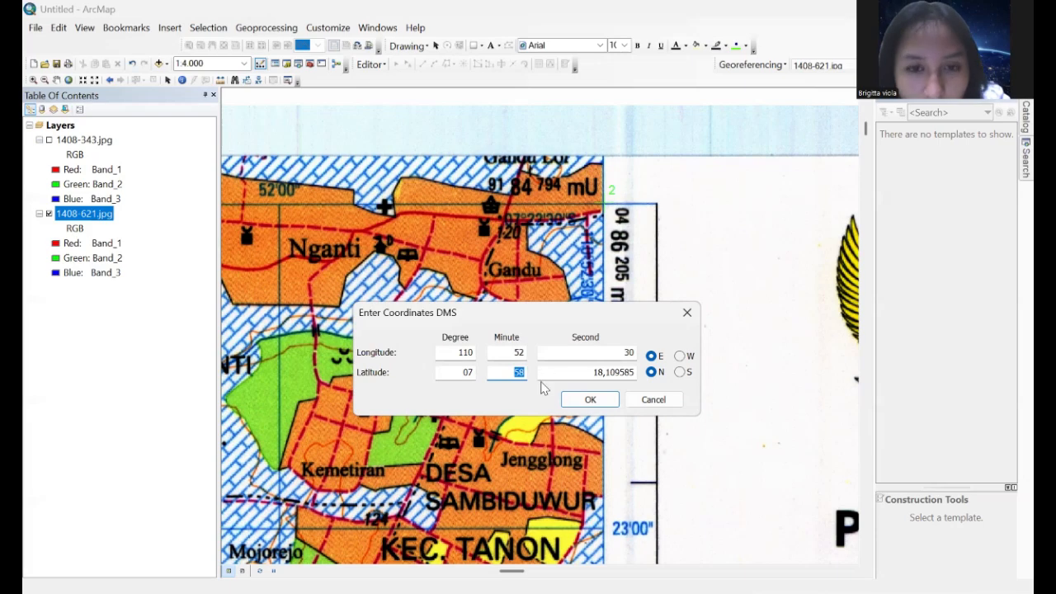
type("22")
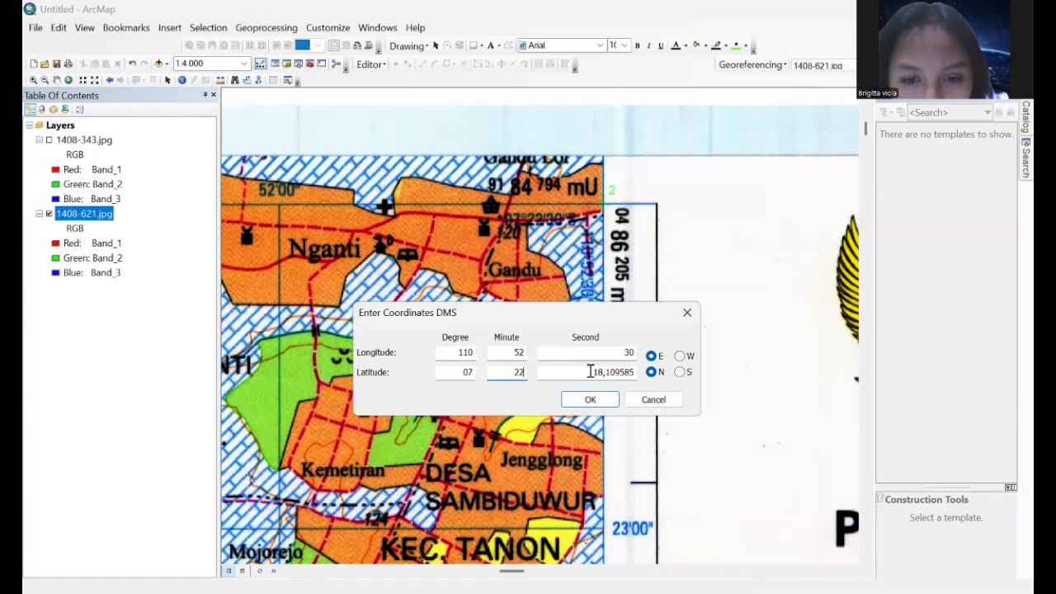
key("Tab")
type("30")
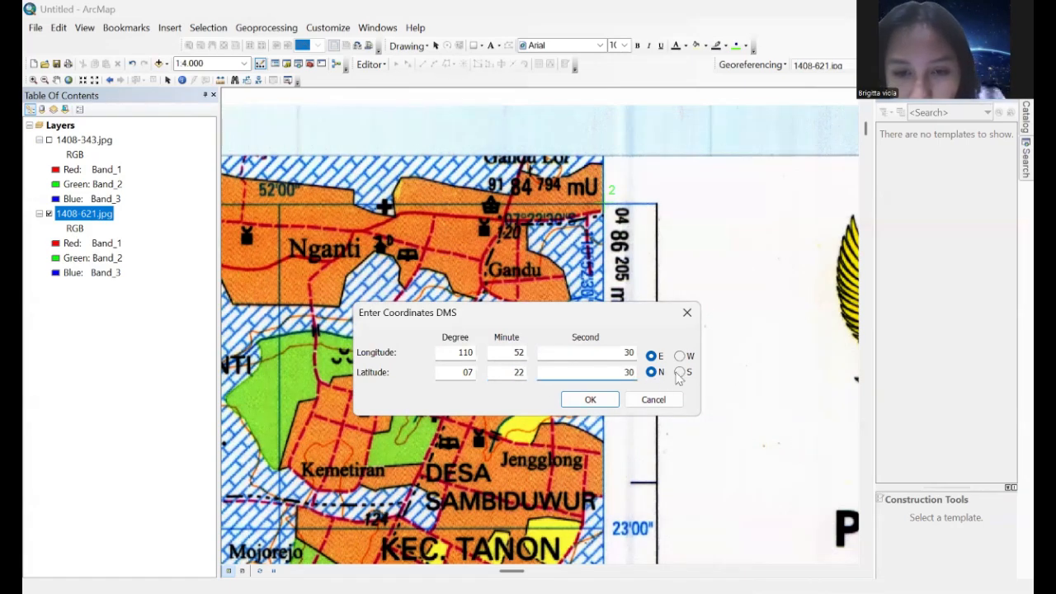
left_click(679, 372)
left_click(598, 401)
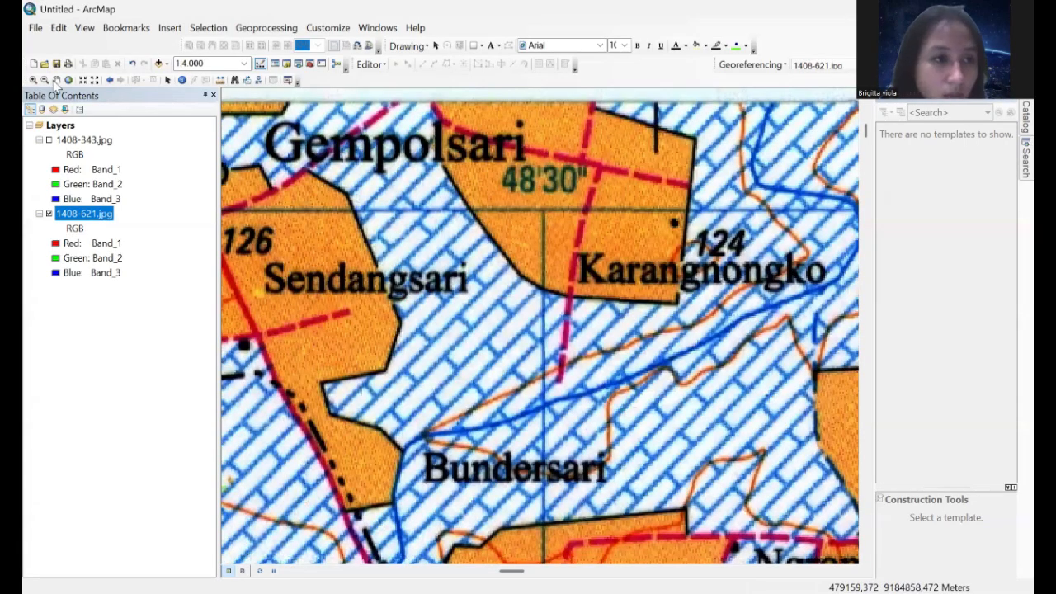
Step: Inspect sheet 1408-621 along its northern edge and down to its southeast graticule corner
left_click(56, 80)
scroll(511, 359, "up", 2)
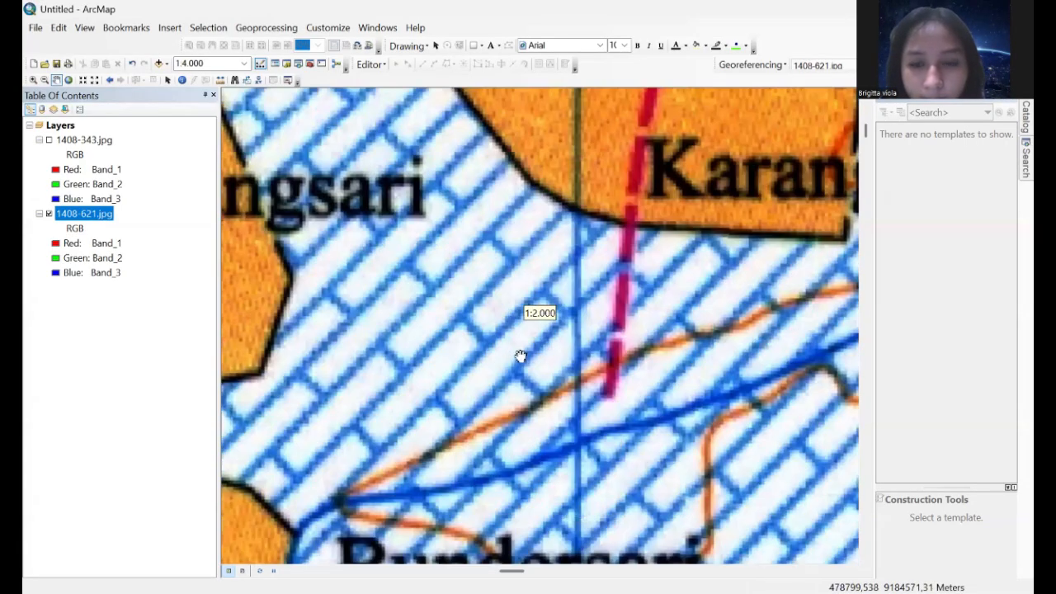
scroll(707, 408, "down", 3)
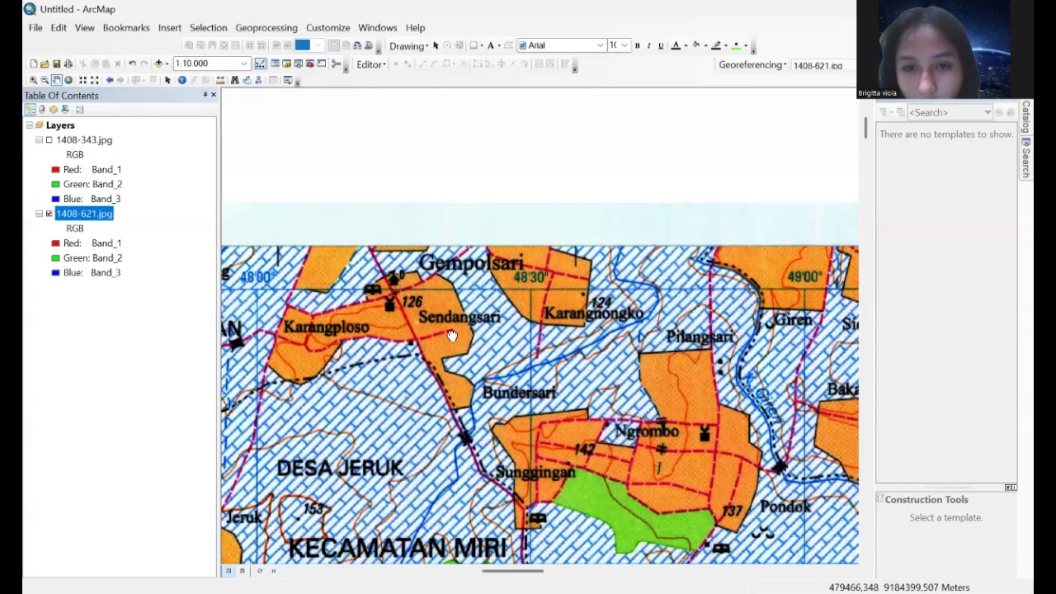
left_click_drag(689, 383, 200, 357)
left_click_drag(607, 356, 175, 345)
left_click_drag(721, 335, 330, 334)
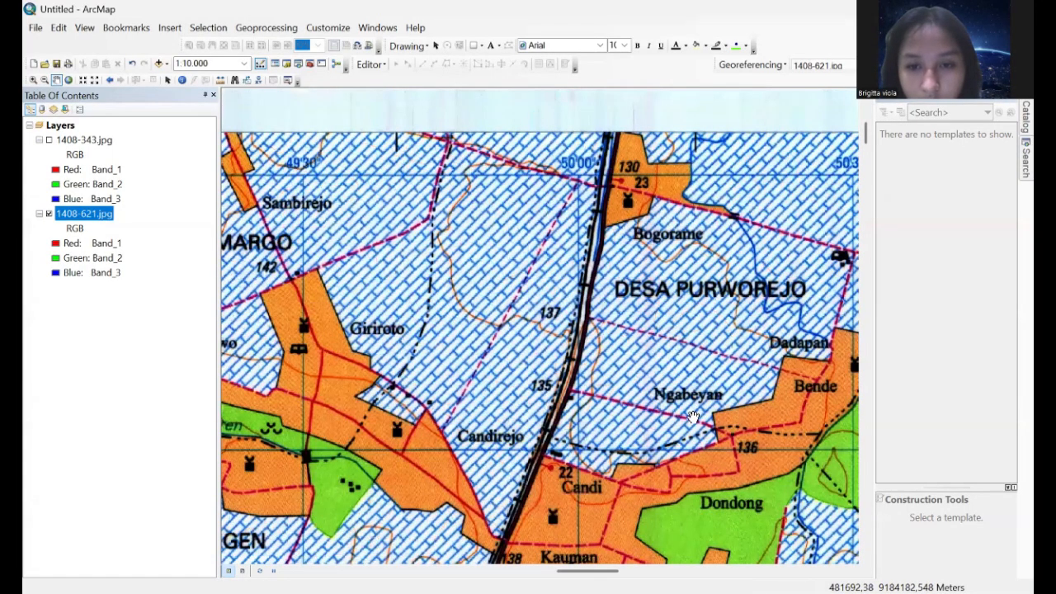
scroll(694, 421, "down", 2)
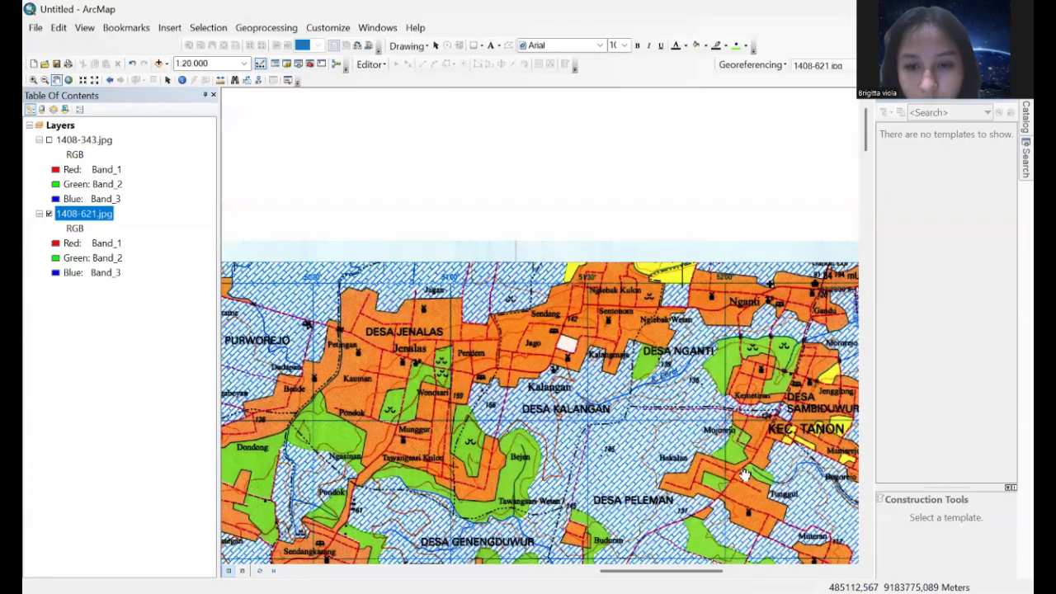
scroll(627, 340, "down", 1)
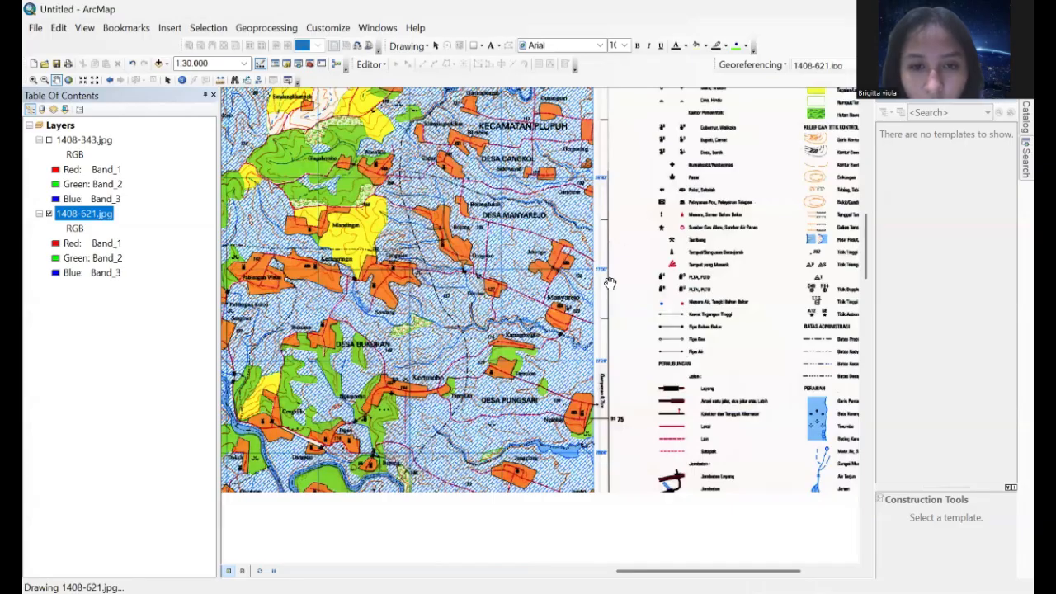
scroll(610, 286, "up", 3)
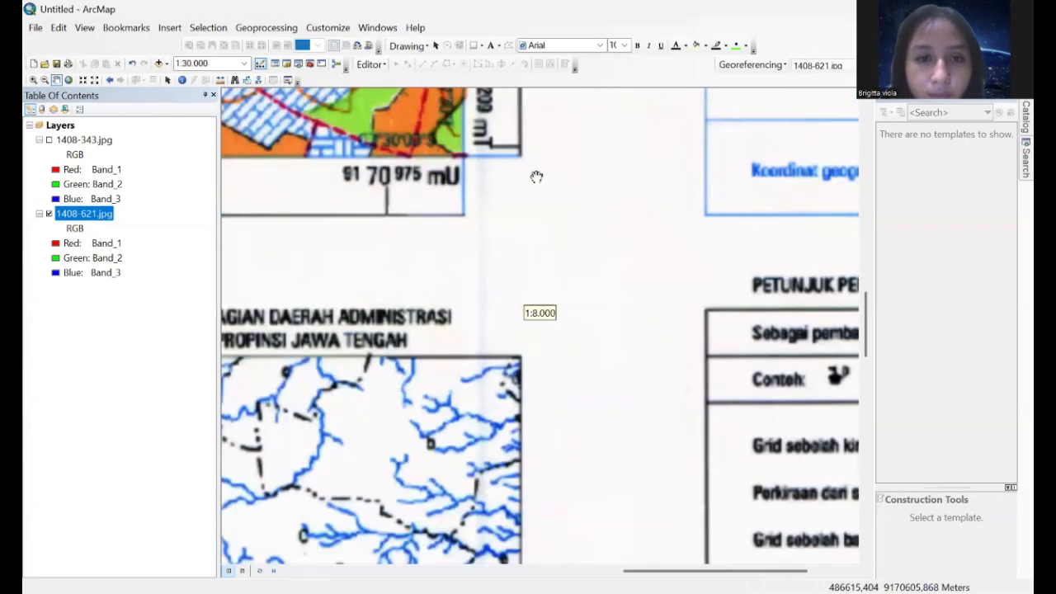
Step: Display all of sheet 1408-621 again and examine the coordinate labels at its southeast corner
right_click(87, 216)
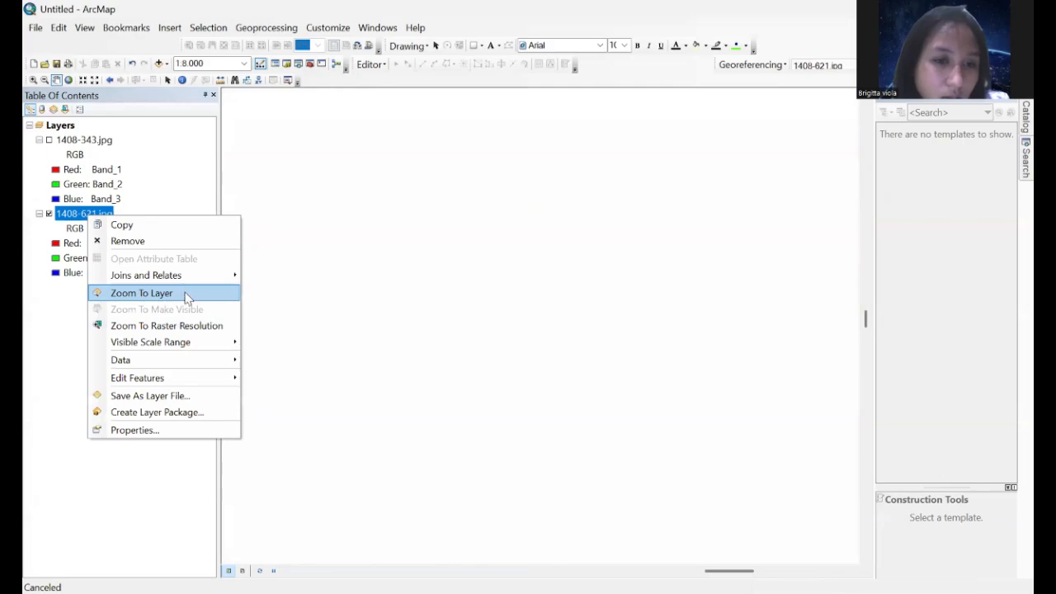
left_click(185, 293)
scroll(578, 322, "up", 3)
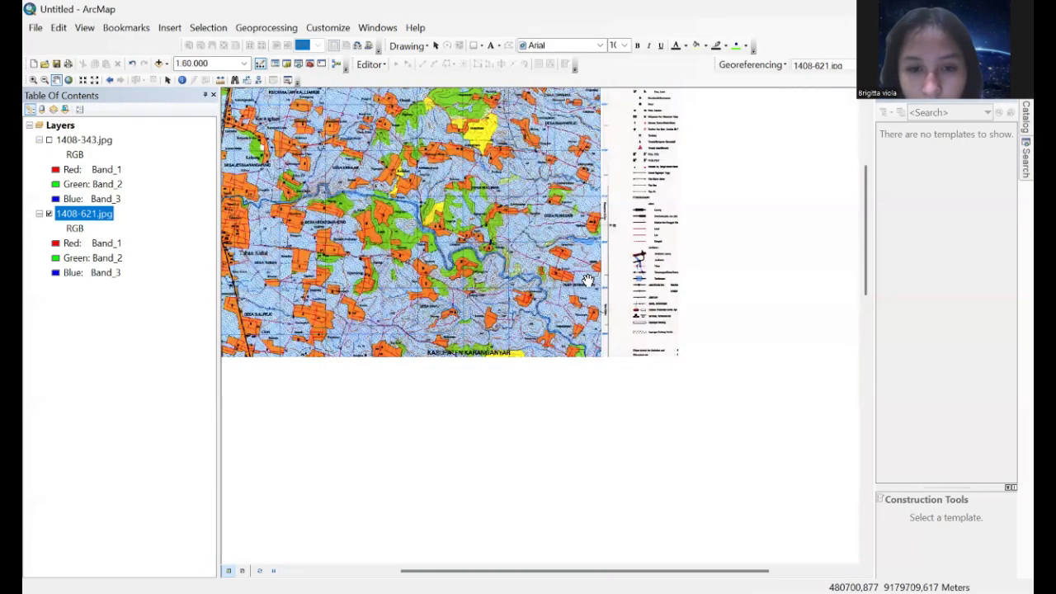
scroll(560, 396, "up", 1)
left_click_drag(603, 377, 560, 229)
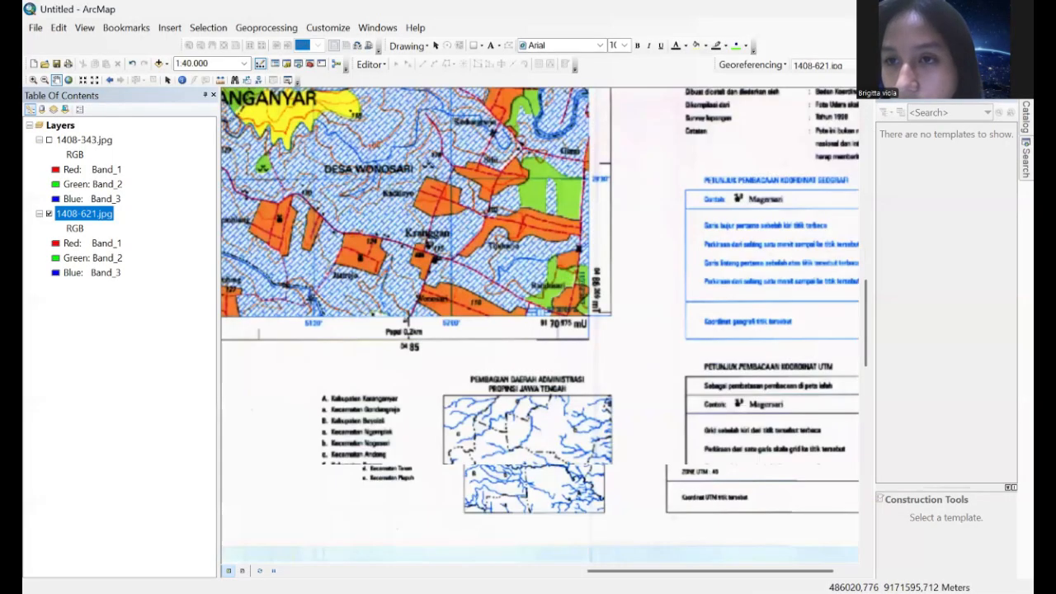
scroll(564, 235, "up", 1)
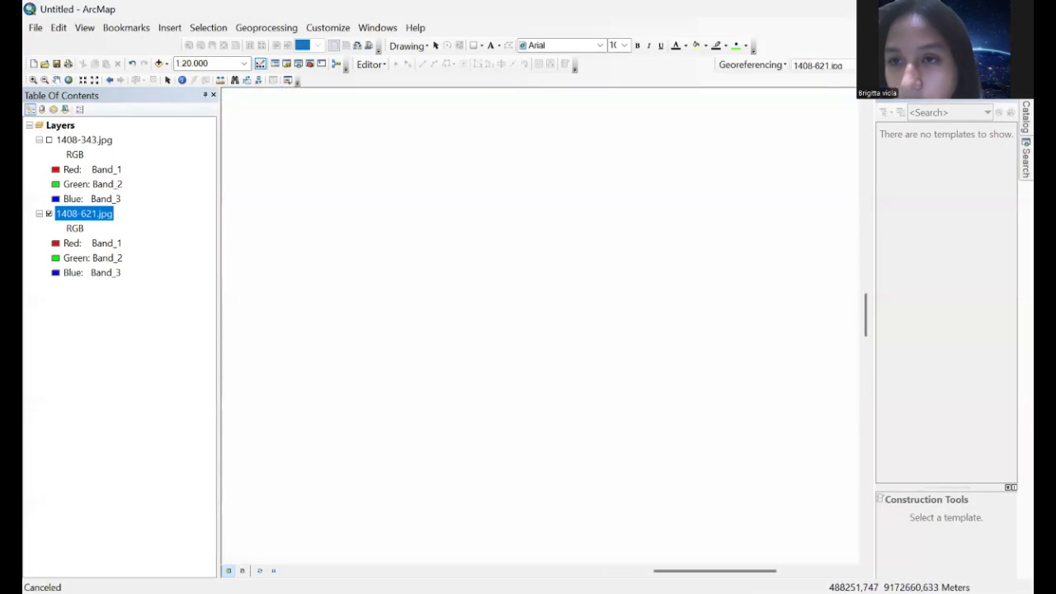
Step: Restore the full extent of sheet 1408-621 and undo the earlier work until both map sheets are removed from the data frame
right_click(105, 221)
left_click(163, 293)
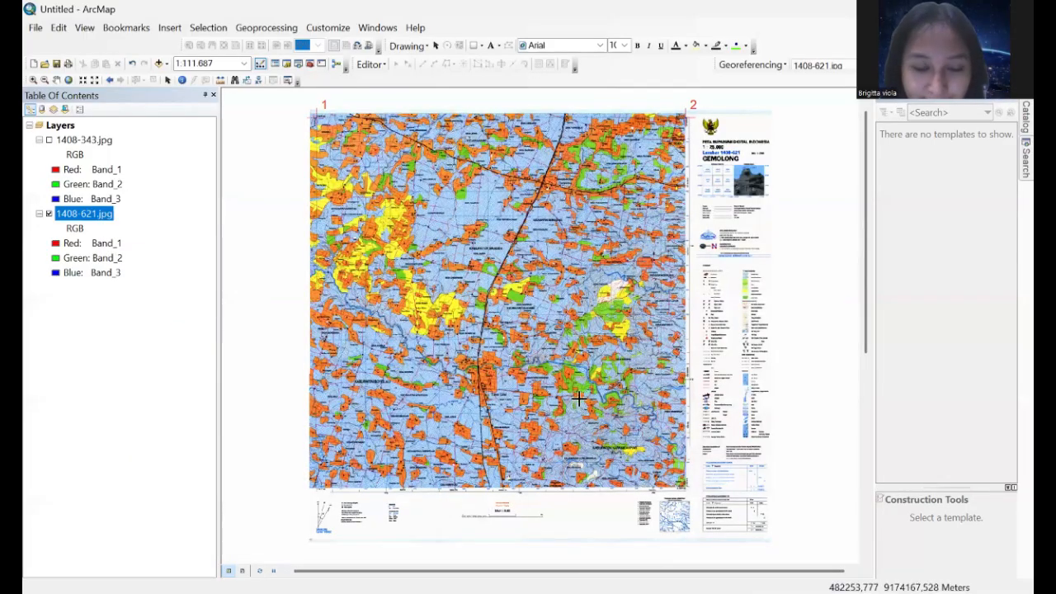
key("ctrl+z")
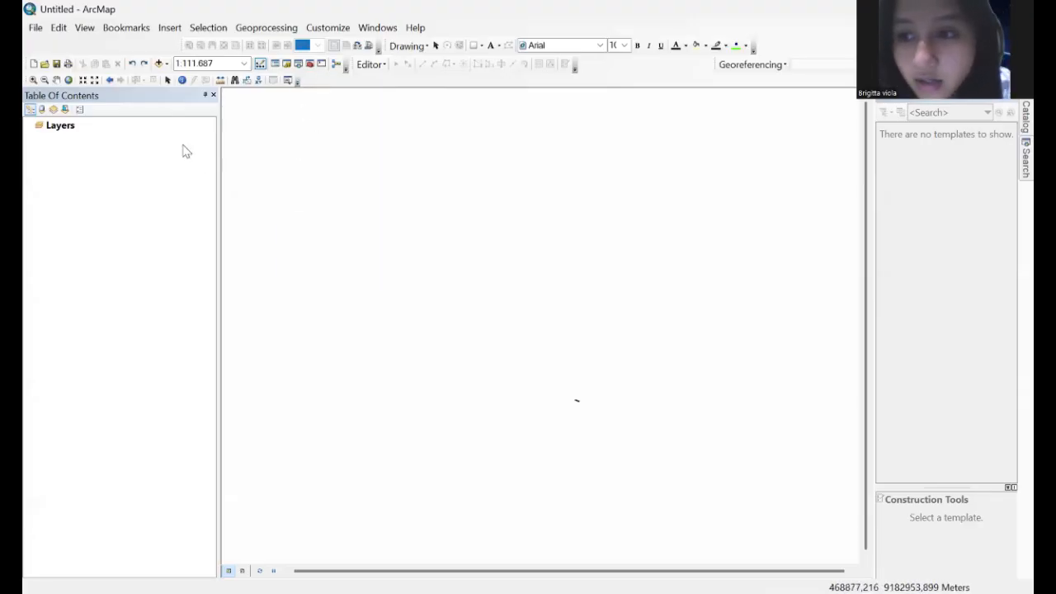
Step: Set the data frame's coordinate system to the favorite WGS 1984 UTM Zone 49S
right_click(64, 129)
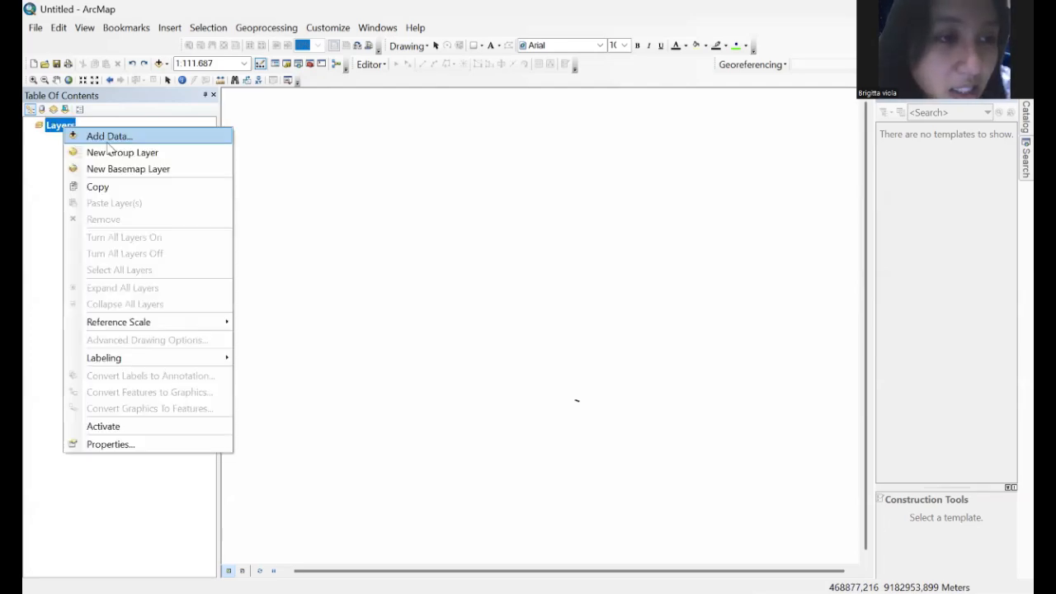
left_click(175, 452)
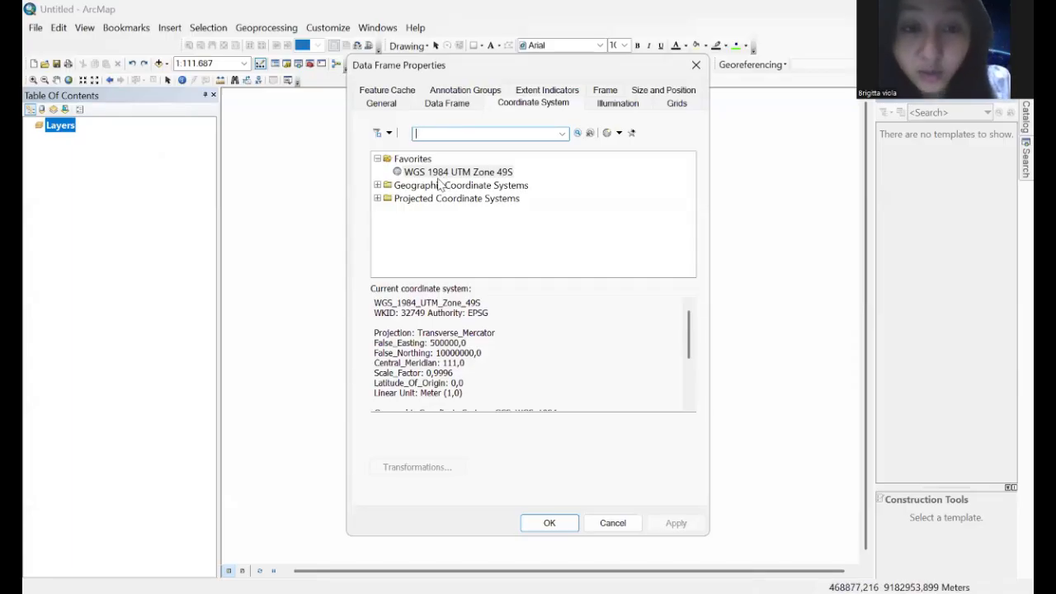
left_click(489, 173)
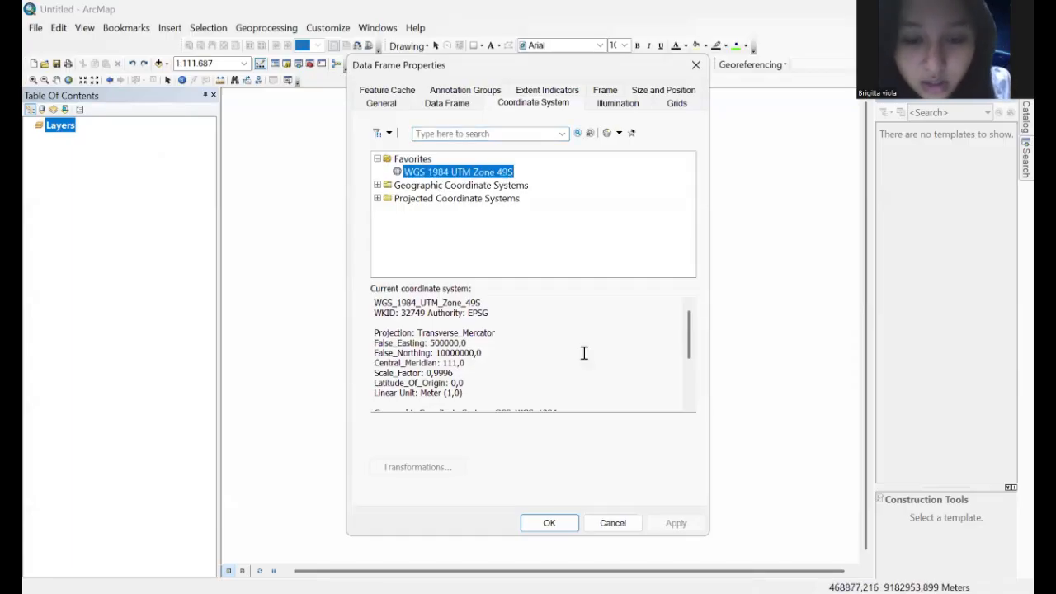
left_click(550, 523)
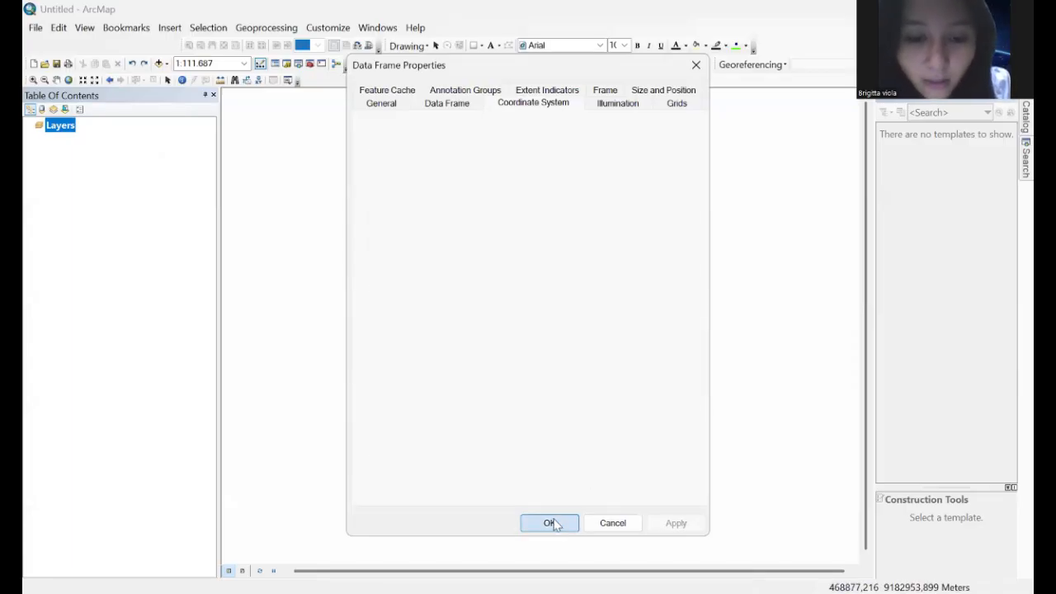
Step: Add the scanned sheets 1408-343.jpg and 1408-621.jpg from the jk folder to the data frame
right_click(66, 130)
left_click(124, 143)
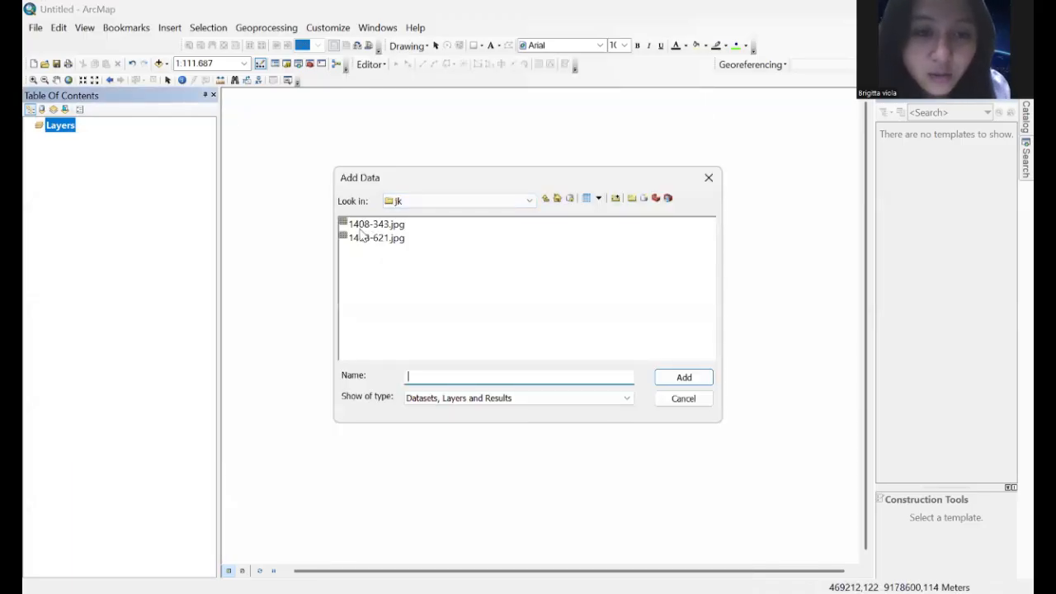
left_click(401, 225)
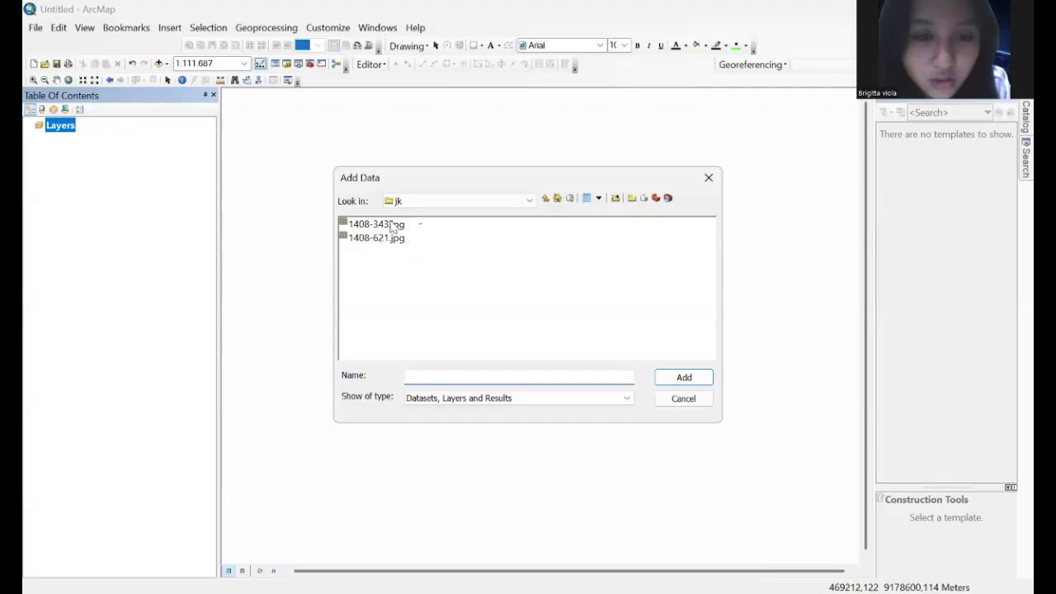
left_click(391, 238, "shift")
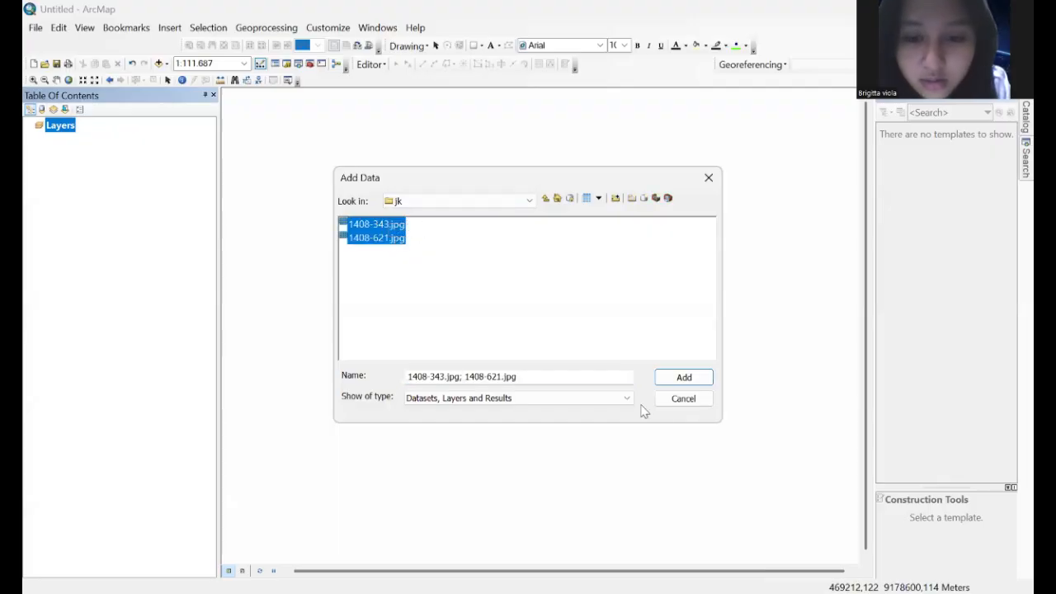
left_click(683, 377)
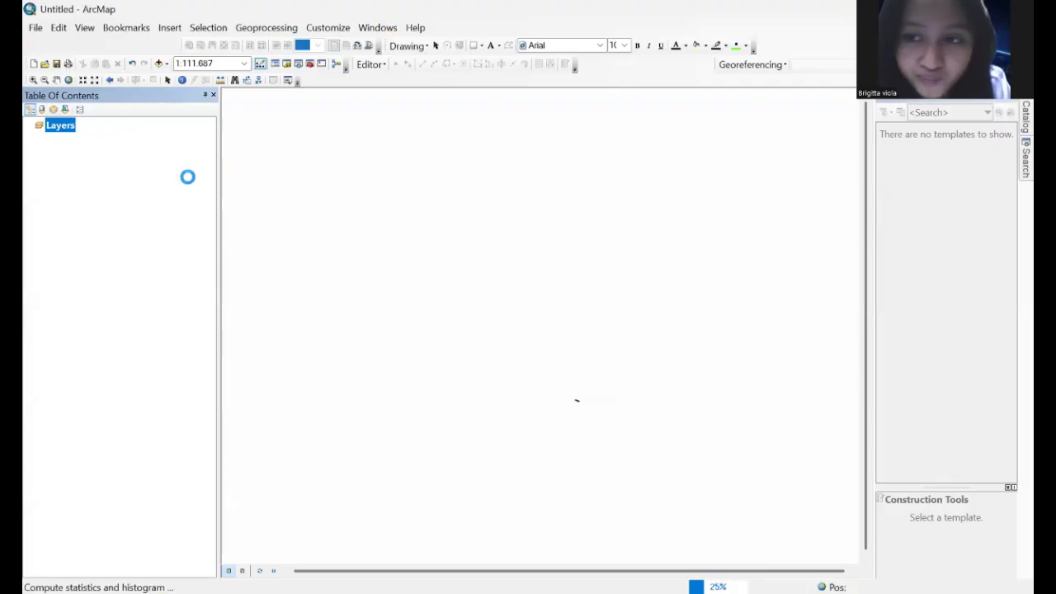
left_click(644, 379)
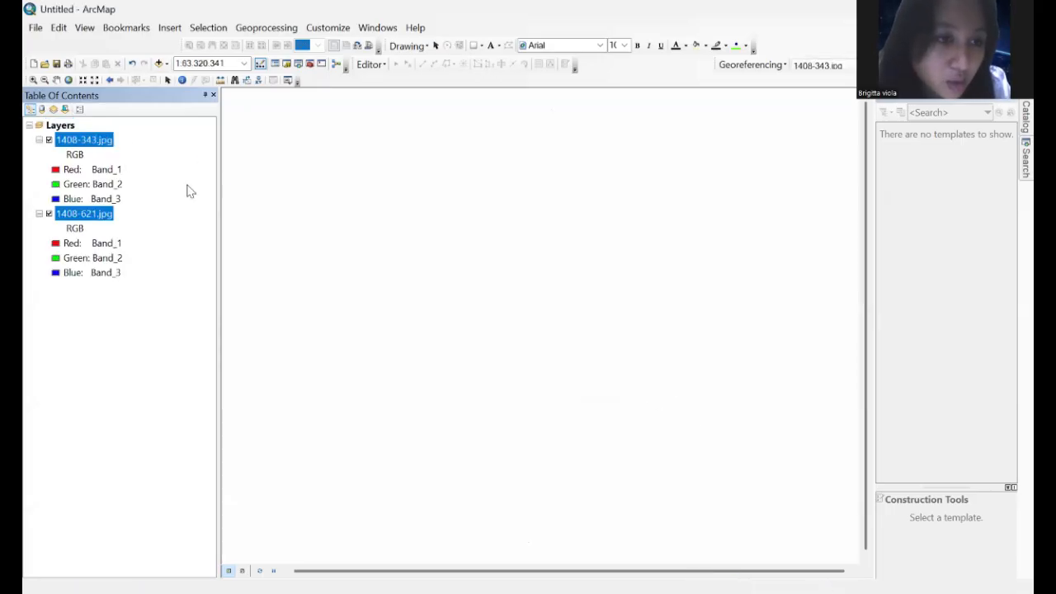
Step: Display the full extent of layer 1408-343.jpg and hide layer 1408-621.jpg
right_click(104, 137)
left_click(173, 341)
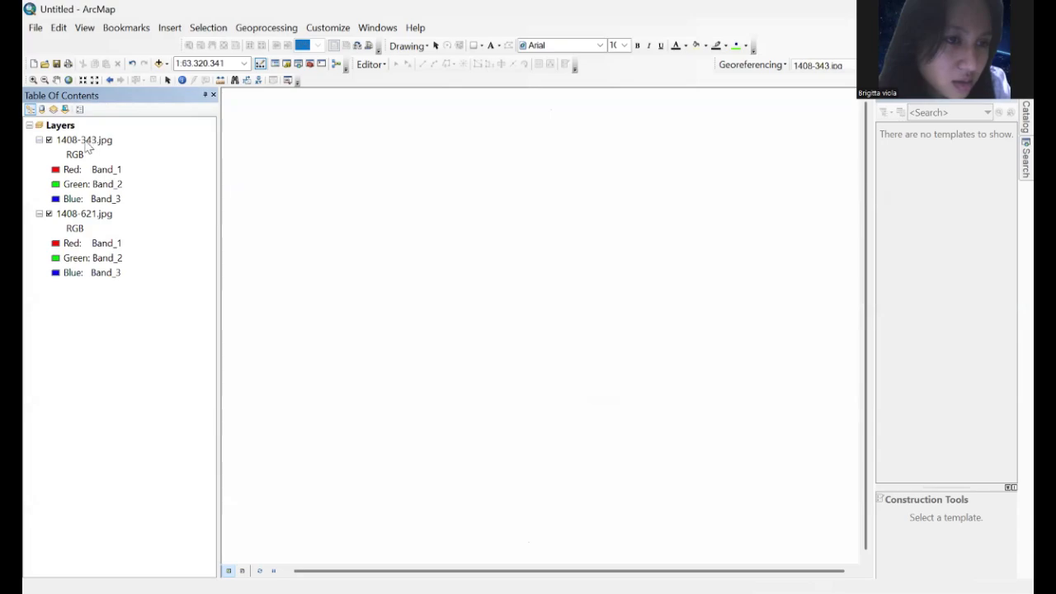
right_click(85, 139)
left_click(212, 220)
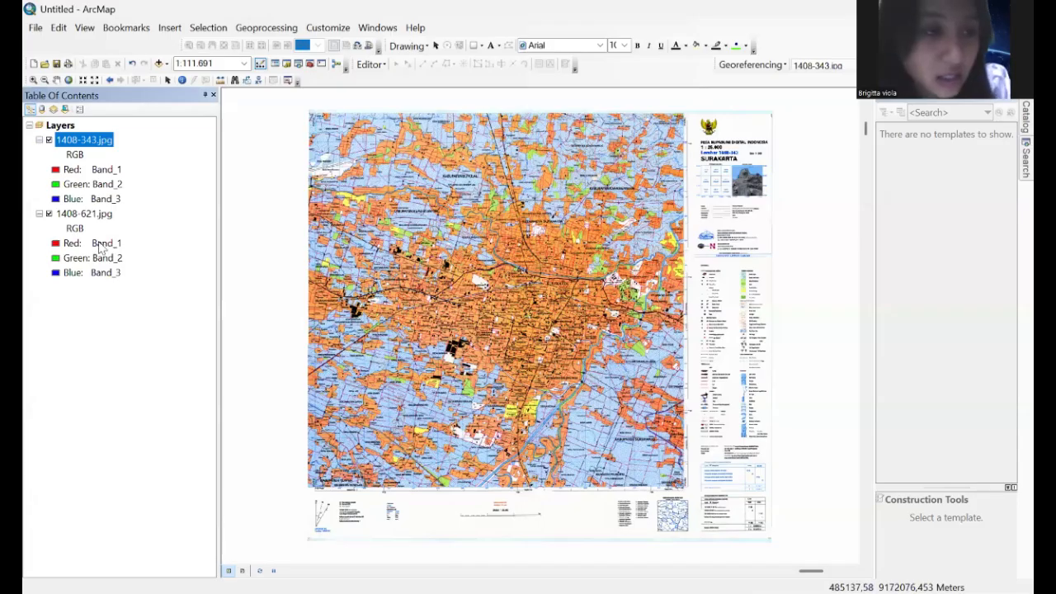
left_click(48, 213)
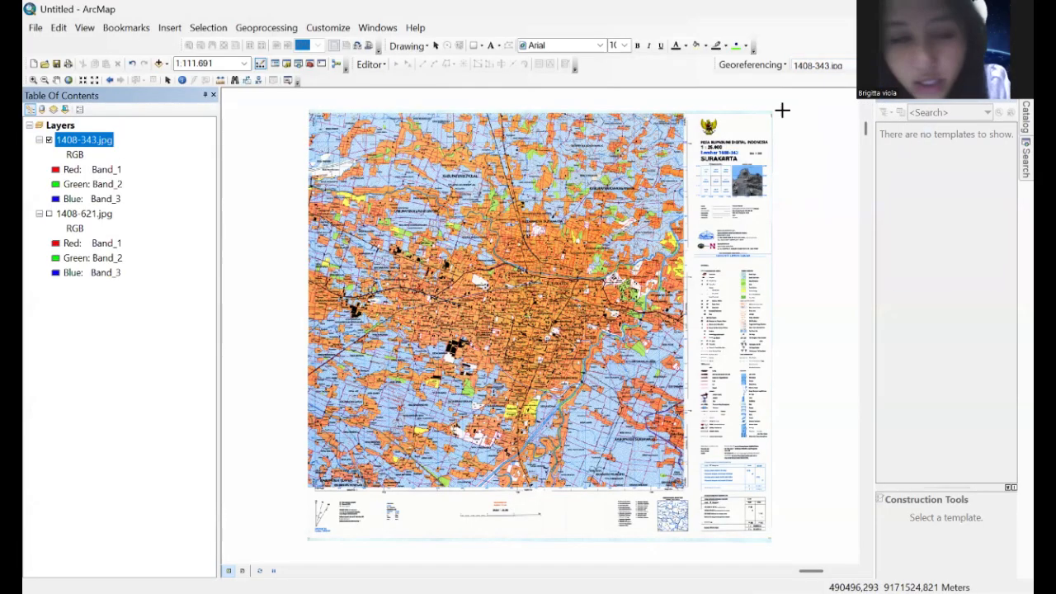
Step: Examine the coordinate labels at the northwest graticule corner of sheet 1408-343
scroll(355, 163, "down", 1)
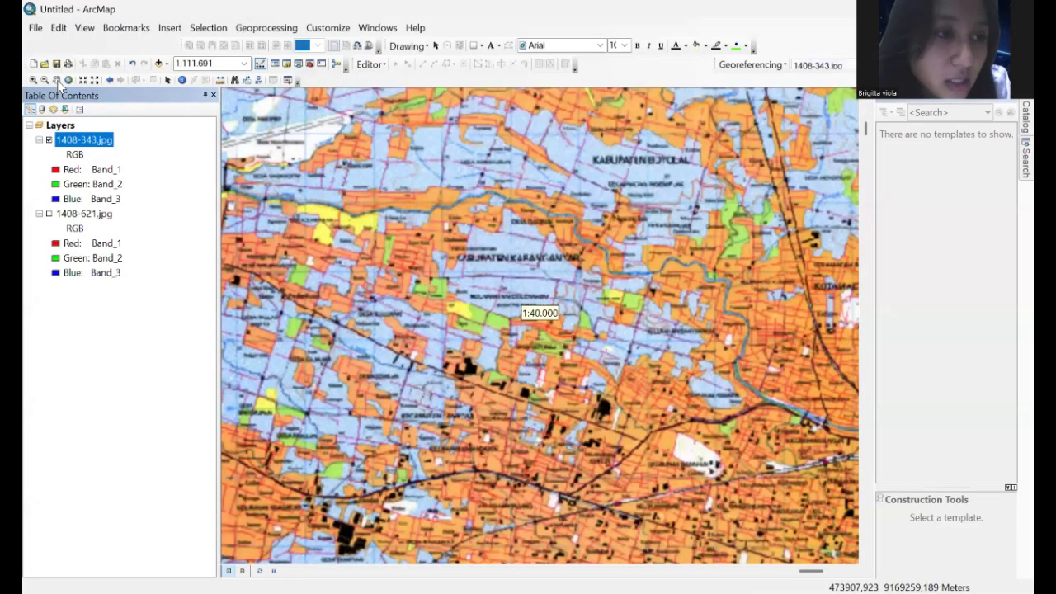
left_click(56, 80)
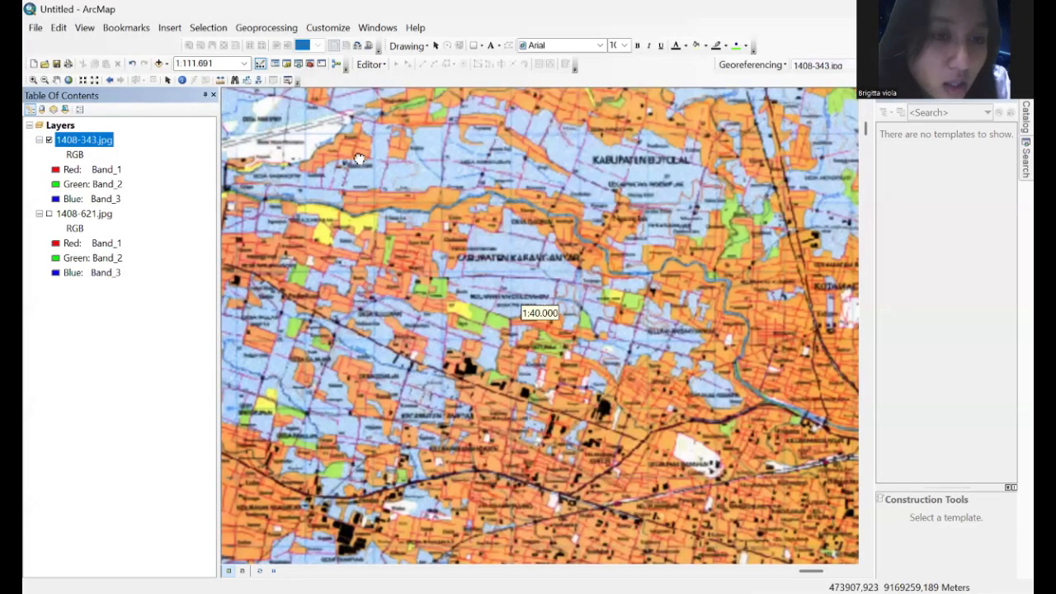
left_click_drag(362, 163, 485, 247)
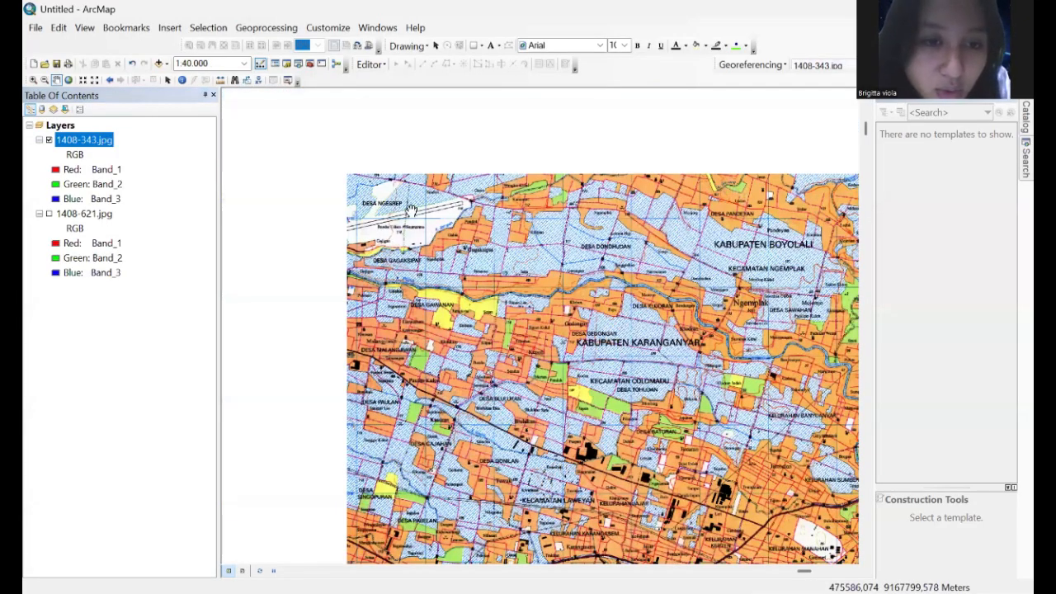
scroll(360, 230, "up", 5)
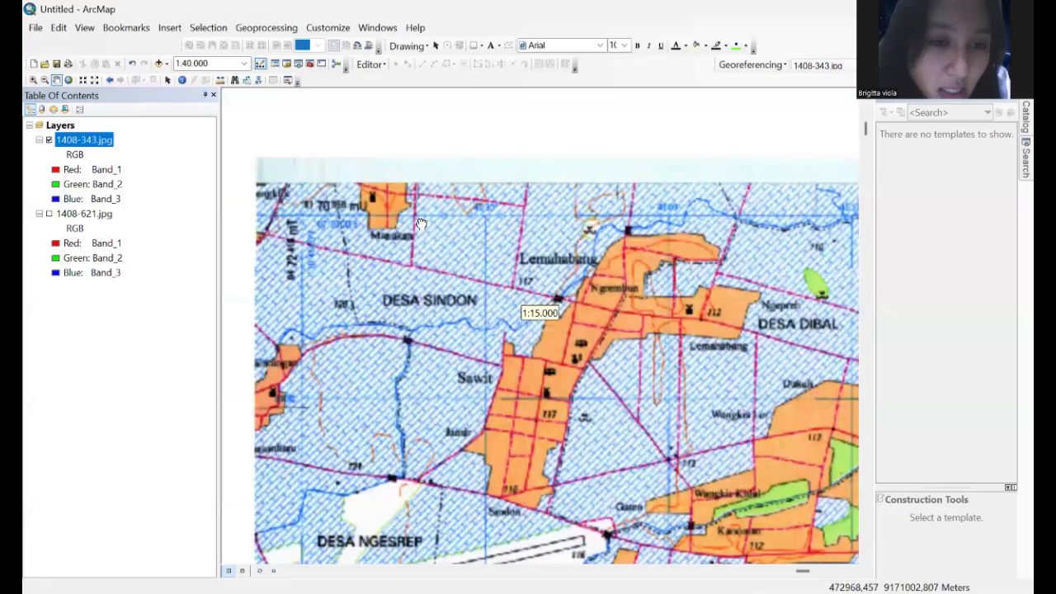
scroll(430, 221, "up", 1)
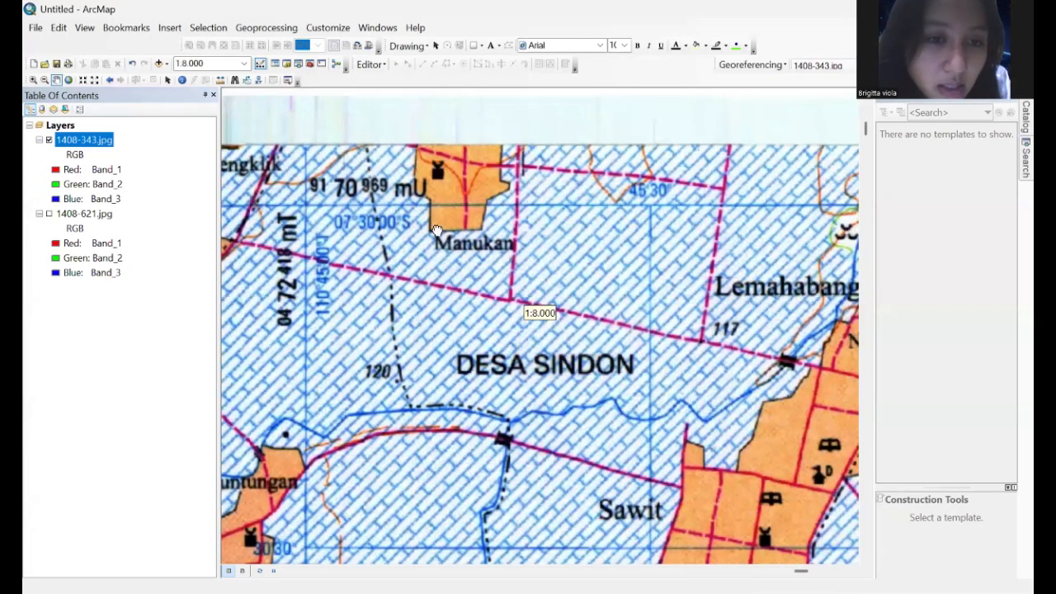
left_click_drag(646, 193, 717, 174)
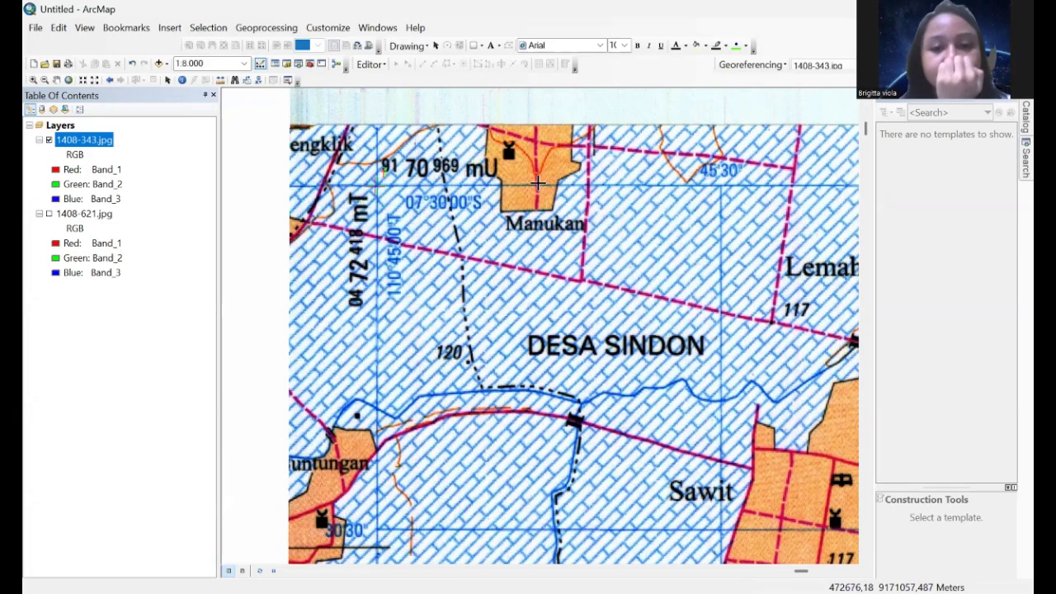
Step: Inspect sheet 1408-343 diagonally across to its southeast corner, including the legend and the coordinate-reading guide beside it
scroll(594, 198, "up", 1)
scroll(594, 198, "down", 2)
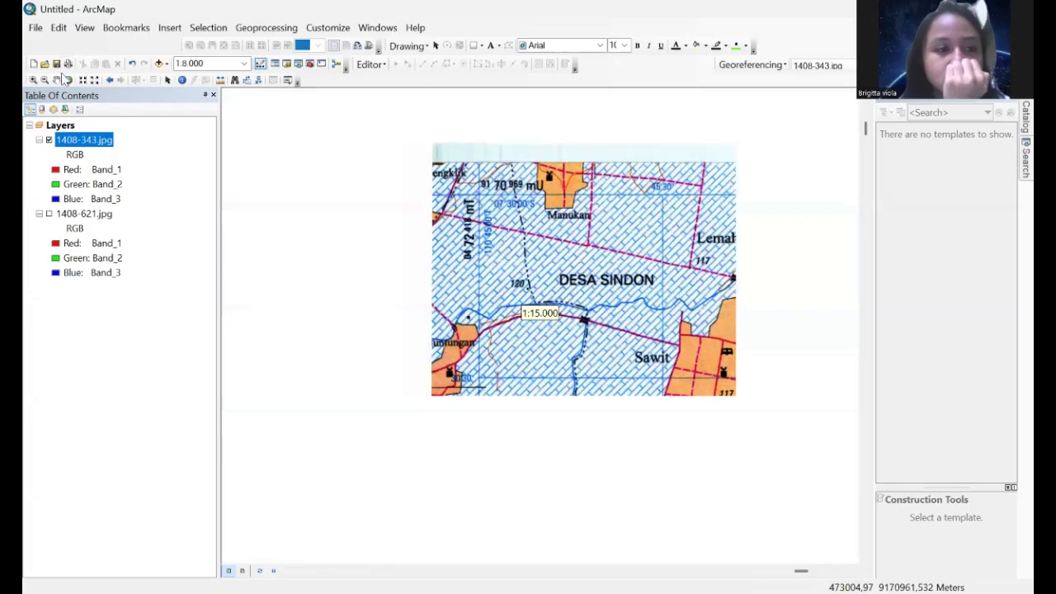
left_click_drag(717, 369, 458, 267)
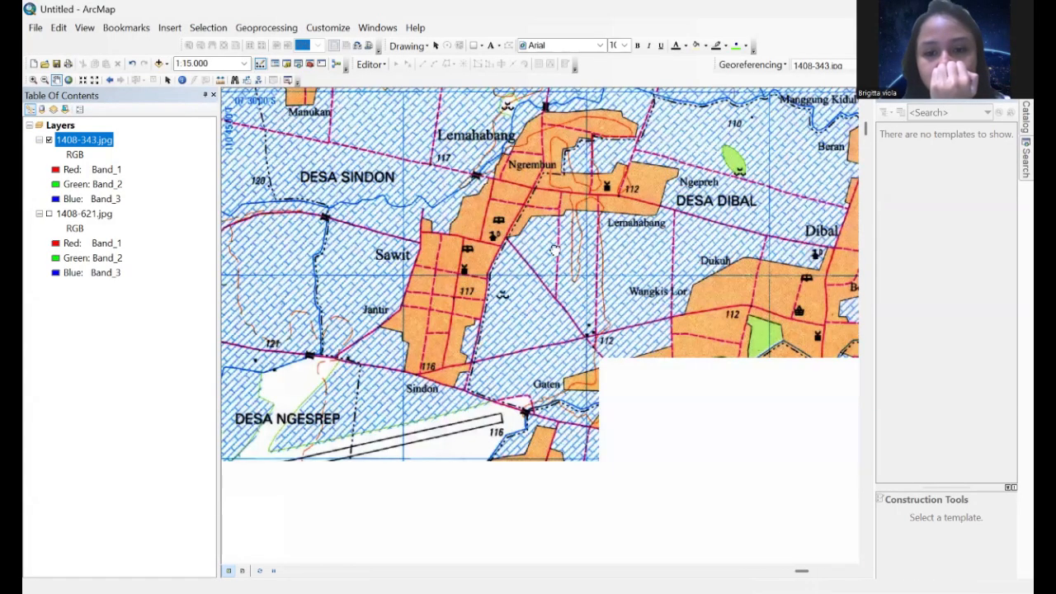
left_click_drag(723, 476, 470, 167)
left_click_drag(706, 383, 386, 119)
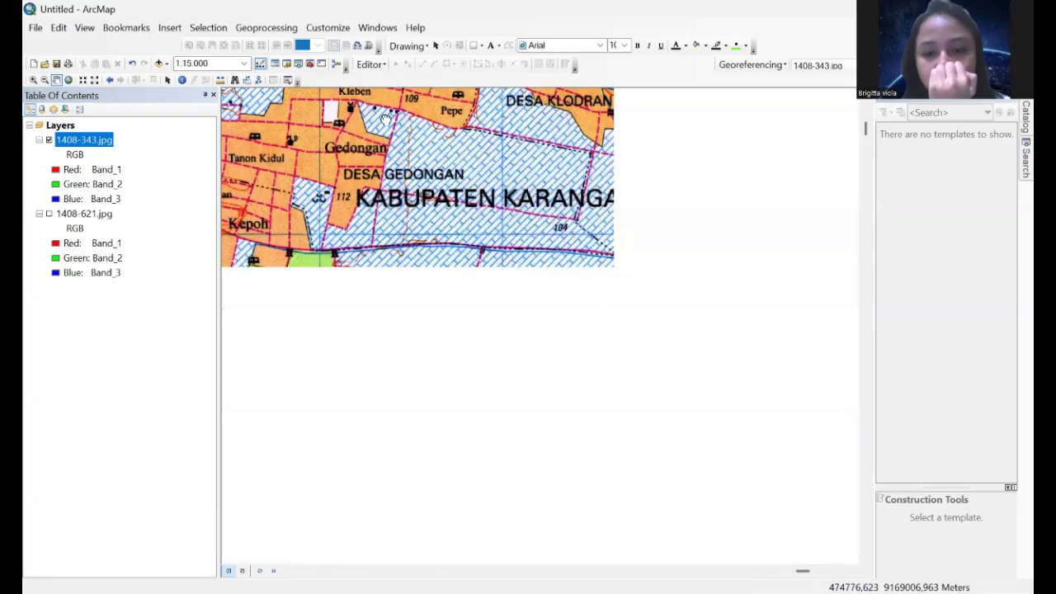
left_click_drag(633, 343, 199, 143)
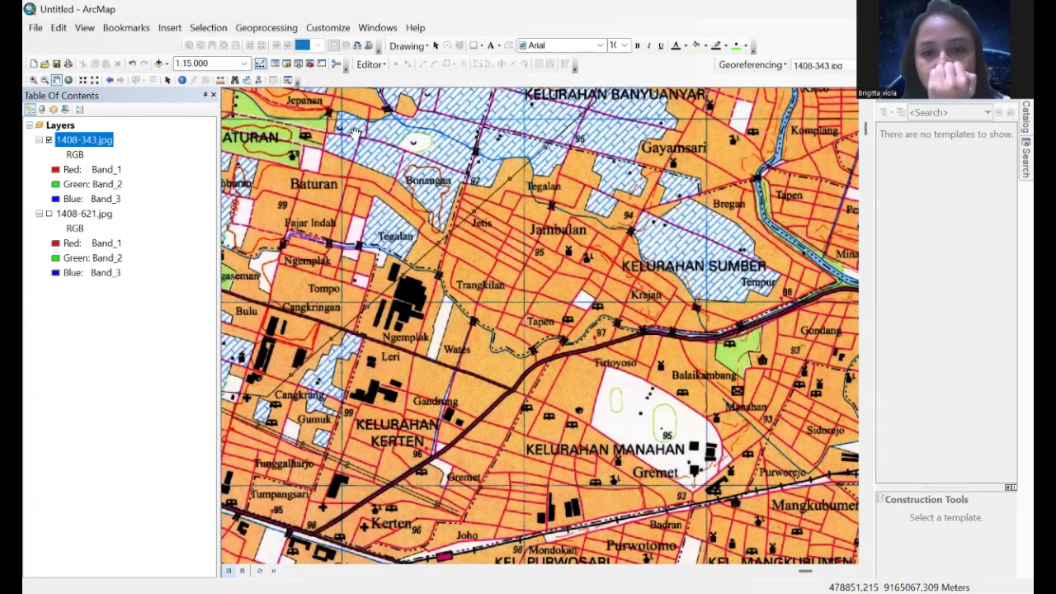
left_click_drag(711, 344, 239, 87)
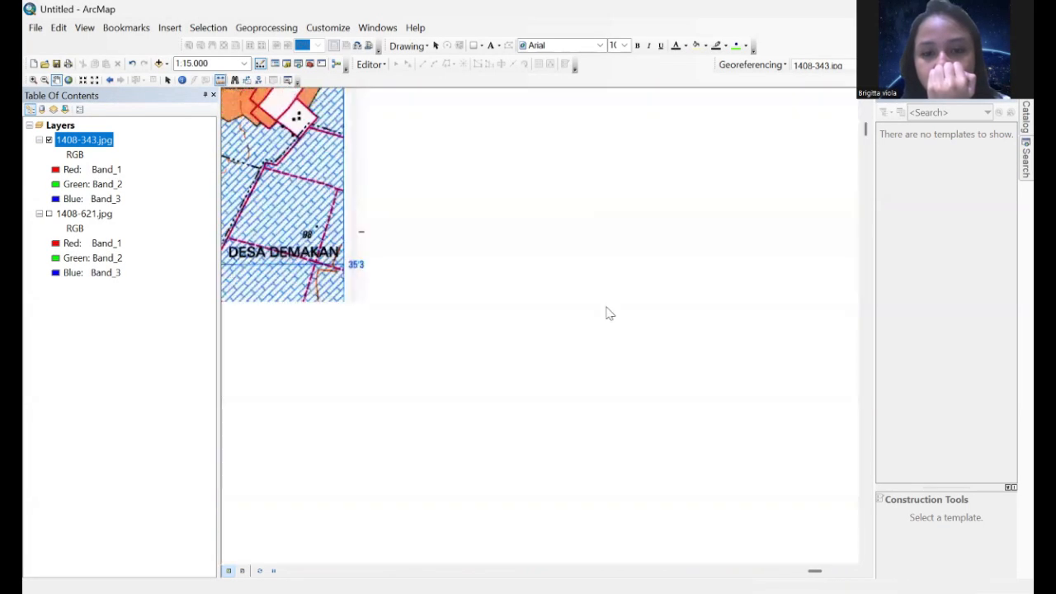
left_click_drag(521, 500, 515, 130)
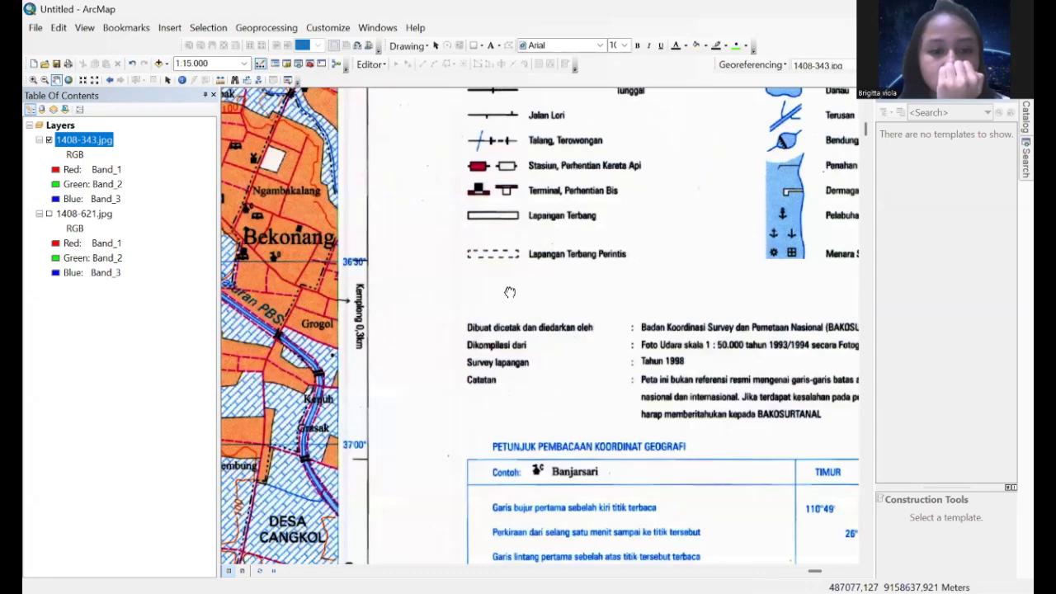
left_click_drag(632, 407, 684, 101)
left_click_drag(563, 317, 498, 96)
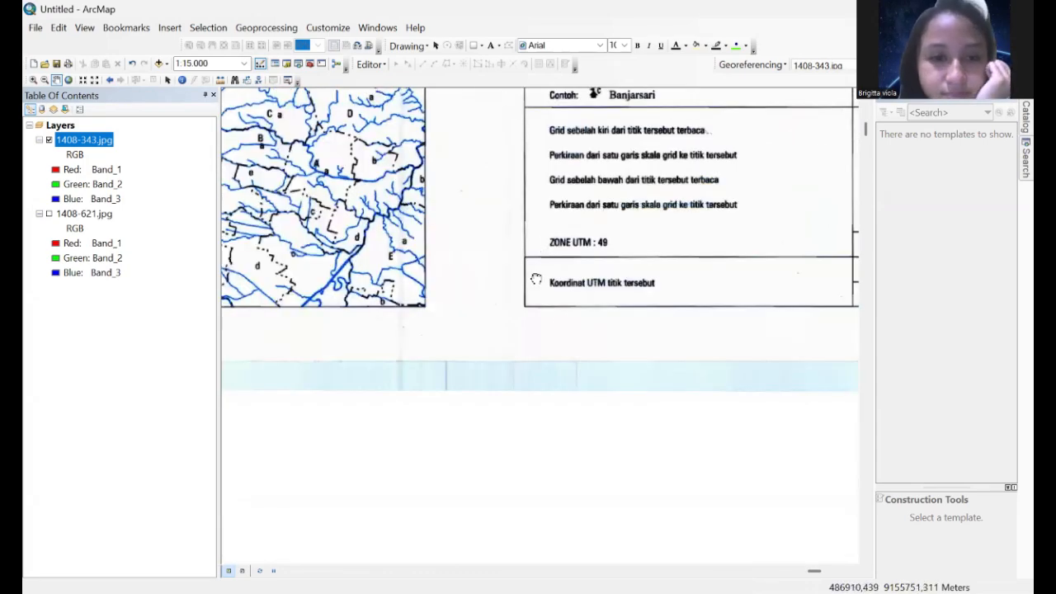
left_click_drag(537, 281, 571, 474)
left_click_drag(502, 240, 514, 296)
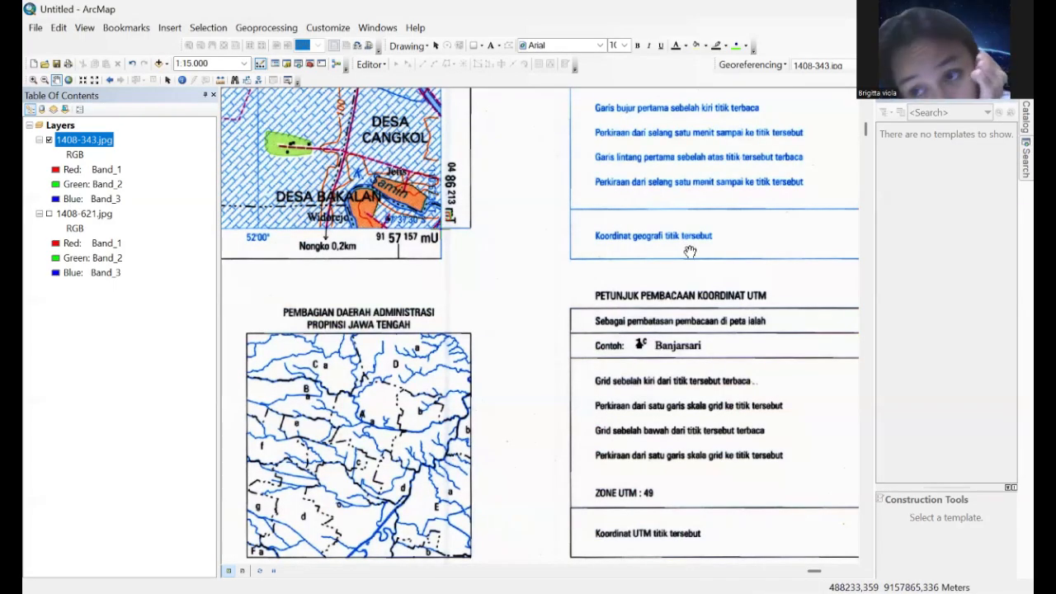
Step: Inspect the southern edge of sheet 1408-343 westward and examine the coordinate labels at its southwest corner
left_click_drag(536, 288, 918, 246)
left_click_drag(421, 297, 1020, 309)
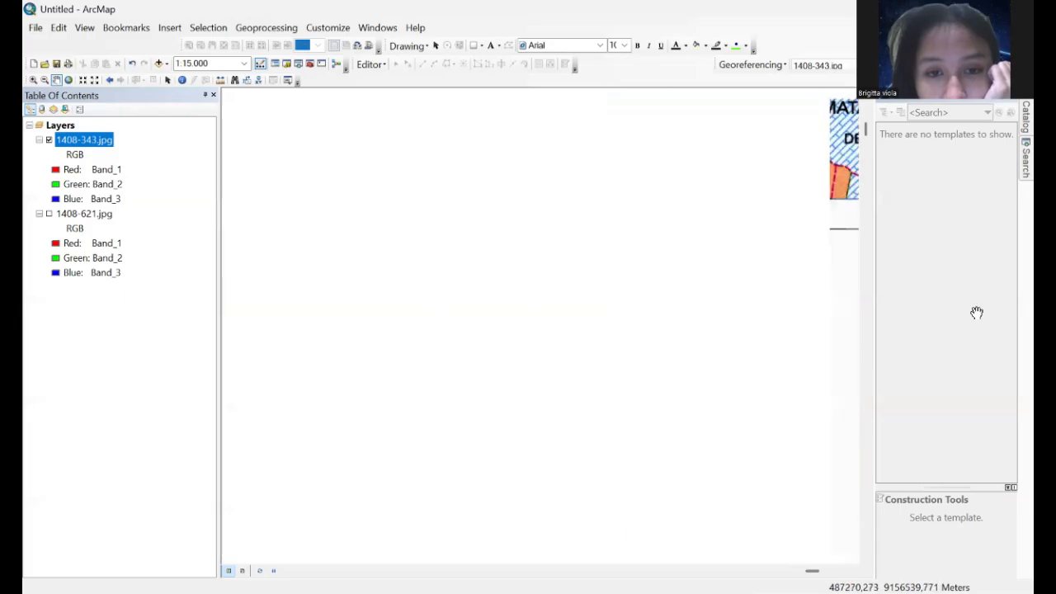
left_click_drag(472, 307, 984, 301)
left_click_drag(431, 301, 930, 300)
left_click_drag(505, 298, 935, 291)
left_click_drag(500, 279, 443, 286)
left_click_drag(637, 284, 410, 253)
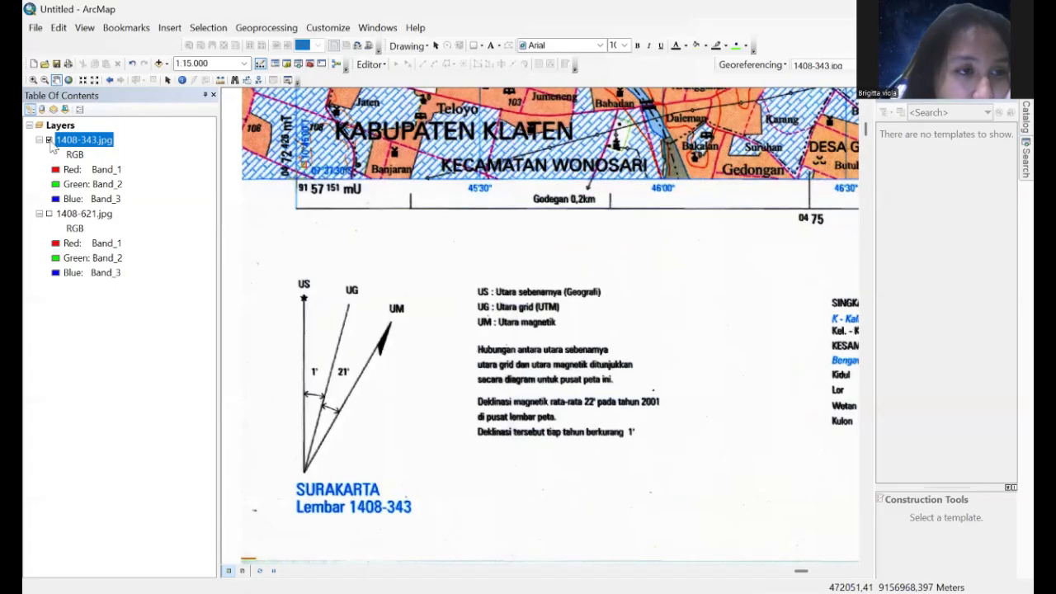
left_click(49, 140)
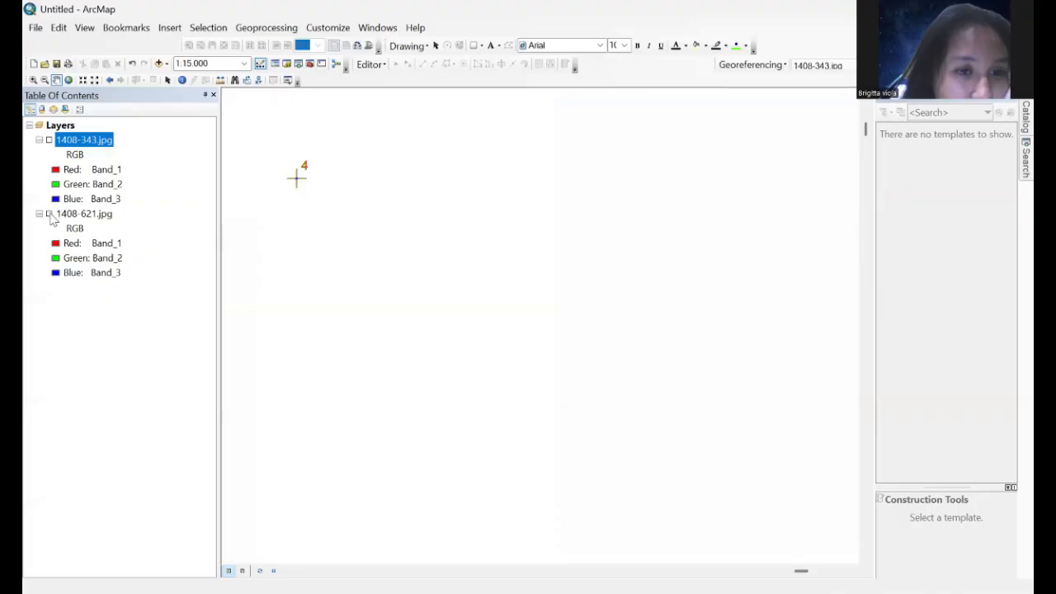
left_click(51, 216, "ctrl")
left_click(49, 213)
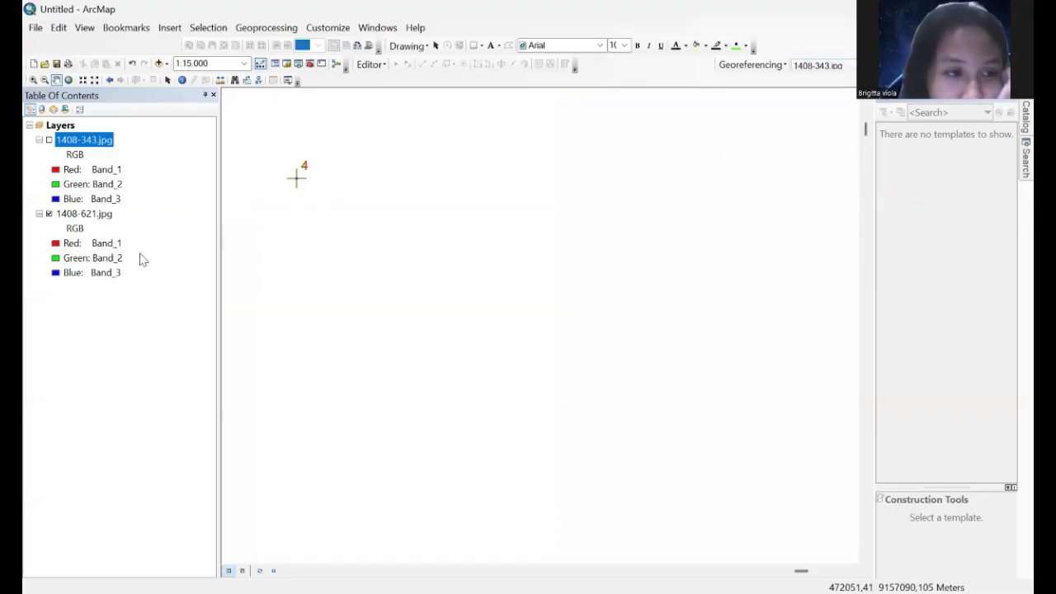
left_click(48, 140)
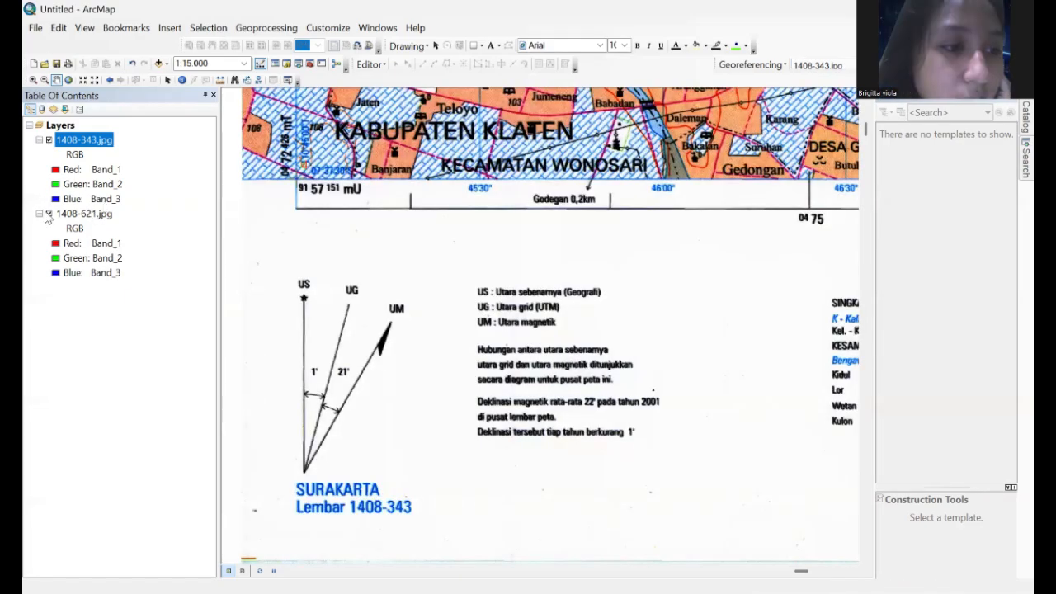
left_click(49, 215)
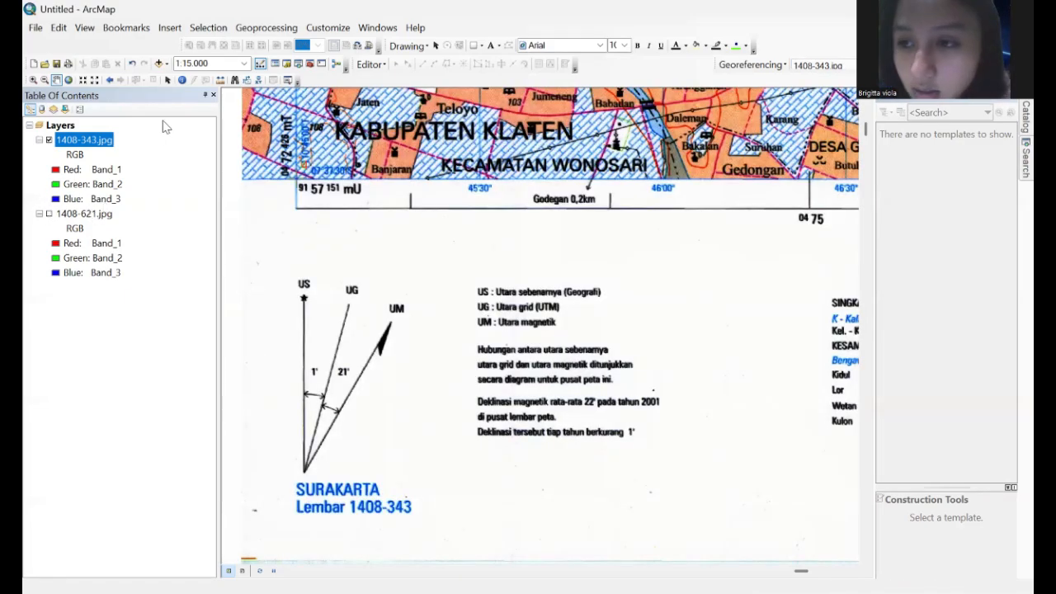
Step: Hide layer 1408-343.jpg, show layer 1408-621.jpg and display the full extent of 1408-621.jpg
left_click(48, 140)
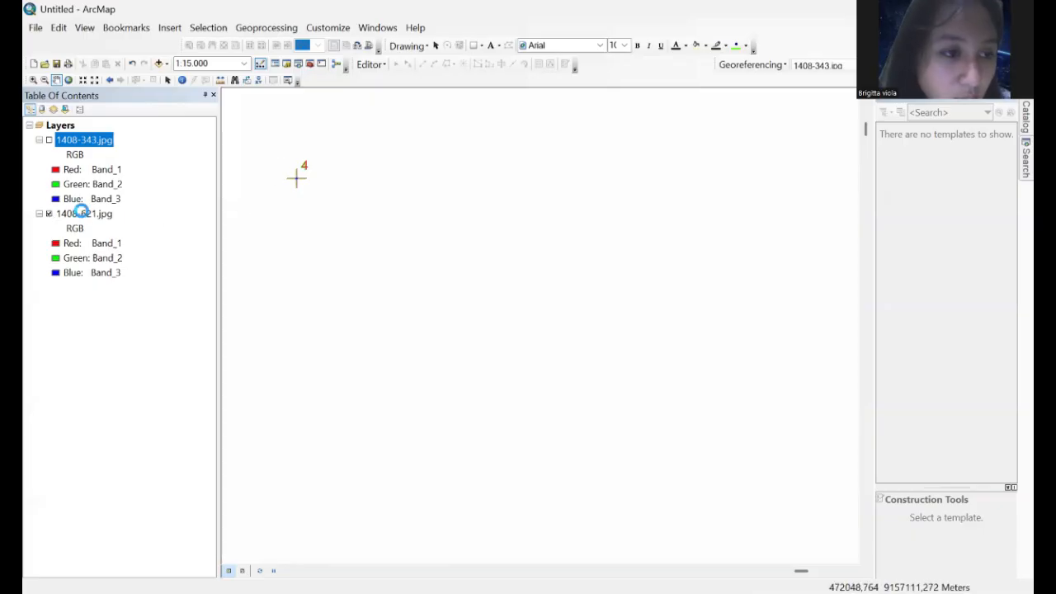
right_click(83, 213)
left_click(162, 294)
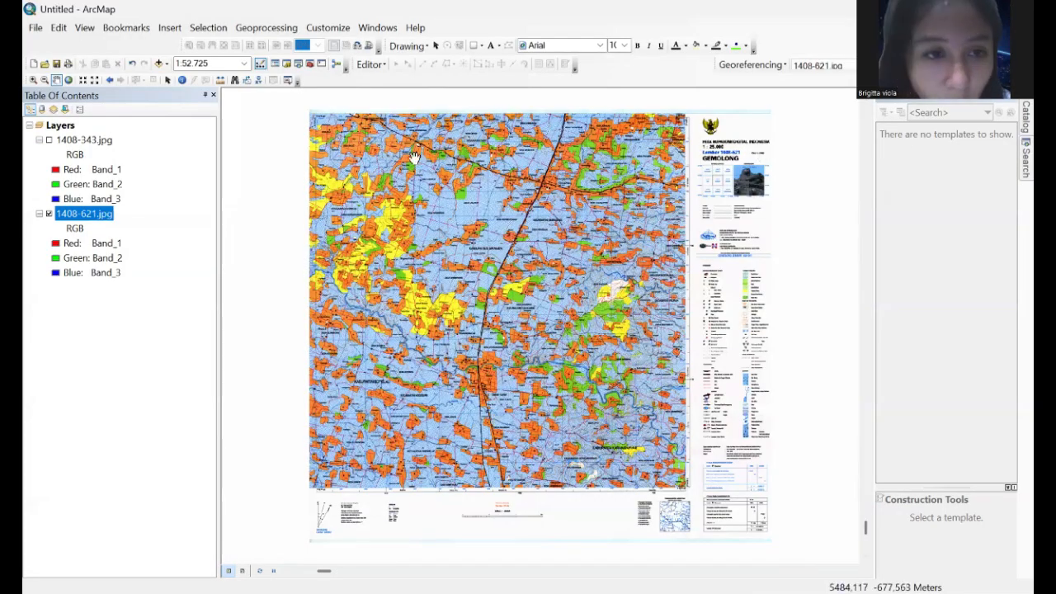
Step: Place a control point on the northwest graticule corner of sheet 1408-621, where the 07°22'30" and 110°45'00" lines cross
scroll(388, 175, "up", 1)
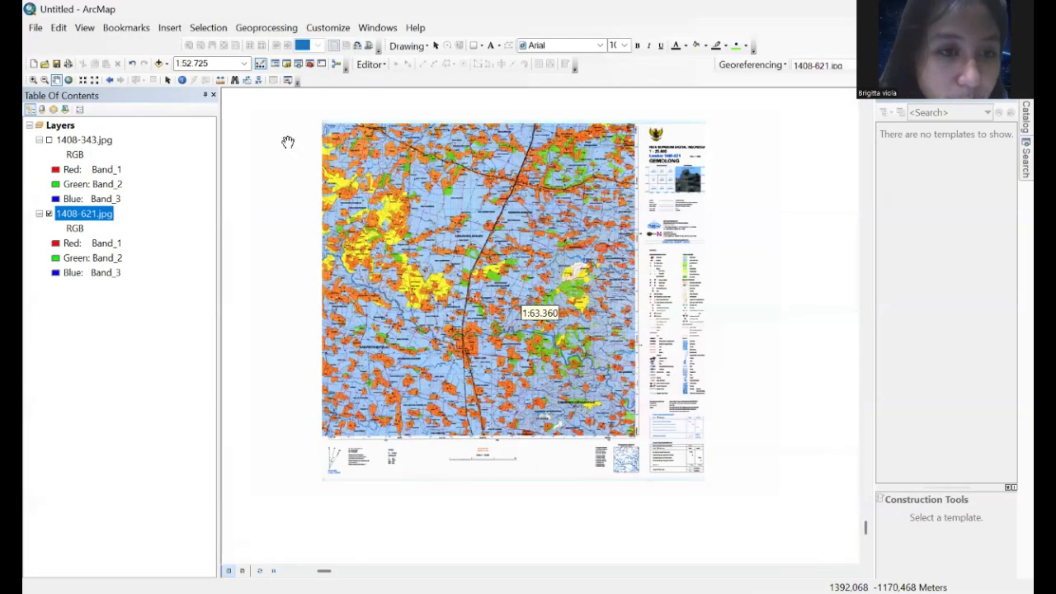
scroll(283, 133, "down", 6)
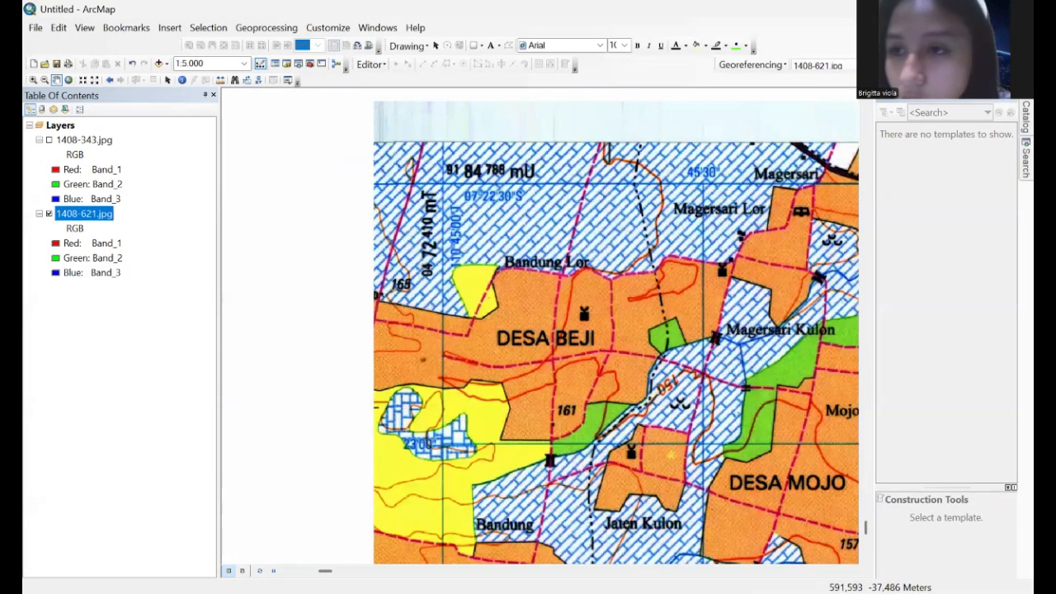
left_click(898, 66)
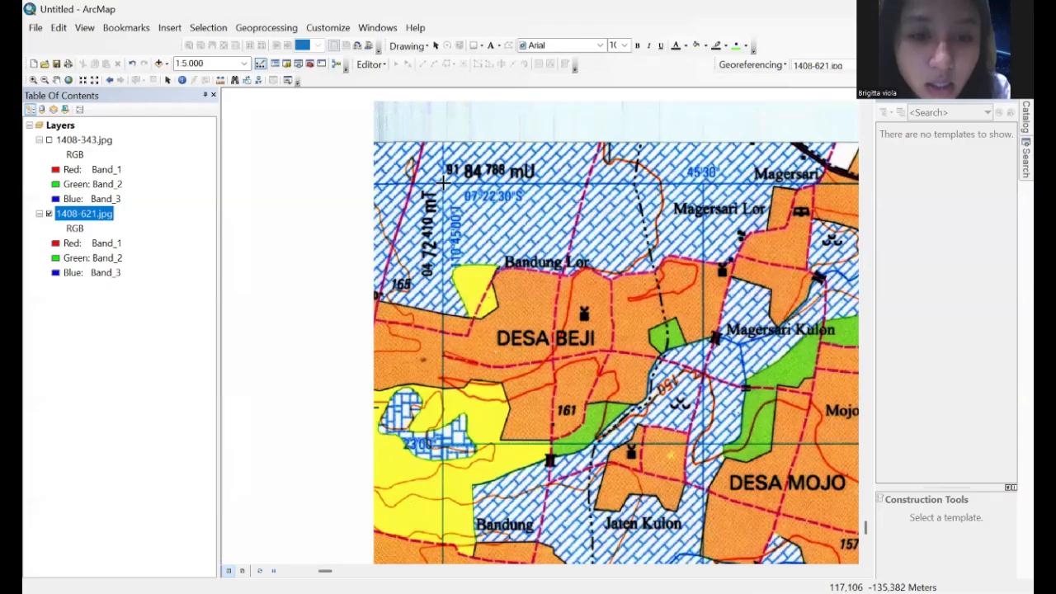
right_click(502, 212)
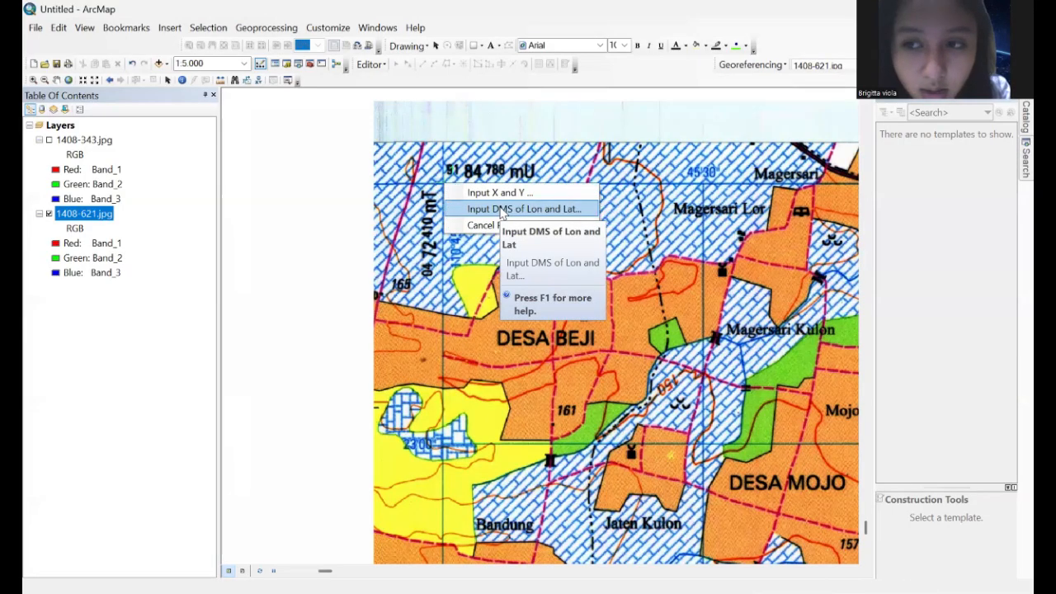
Step: Open the DMS coordinate entry for the northwest control point and set its longitude to 110° 45' 00" E
left_click(501, 211)
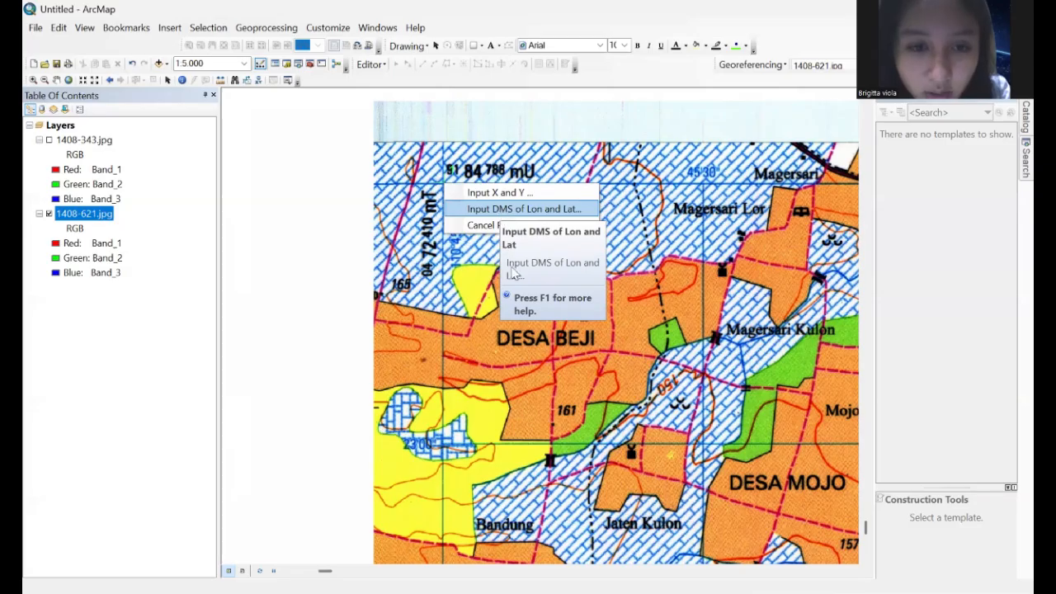
double_click(459, 288)
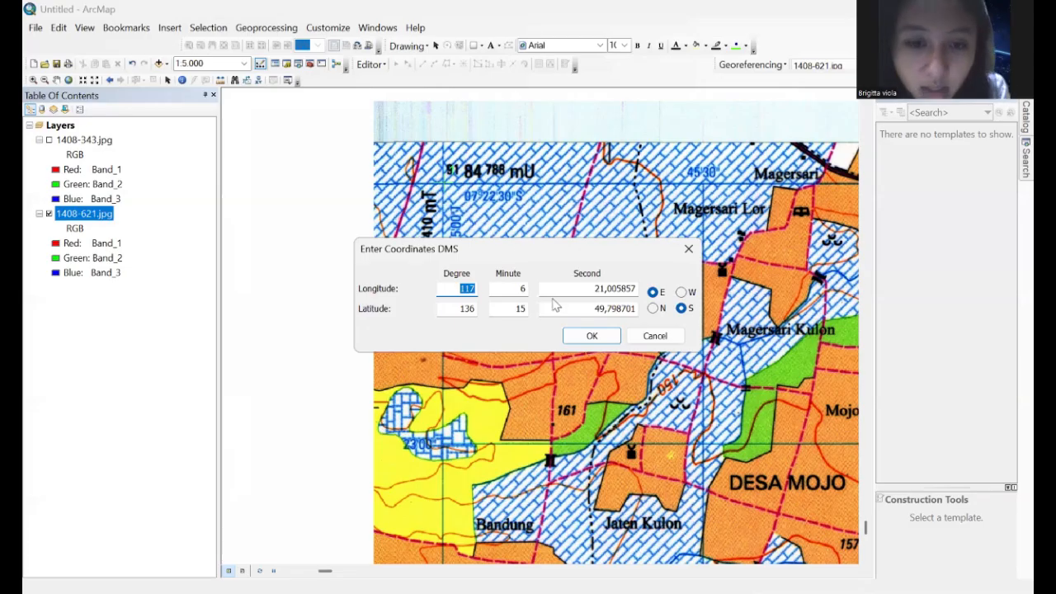
left_click_drag(517, 249, 660, 250)
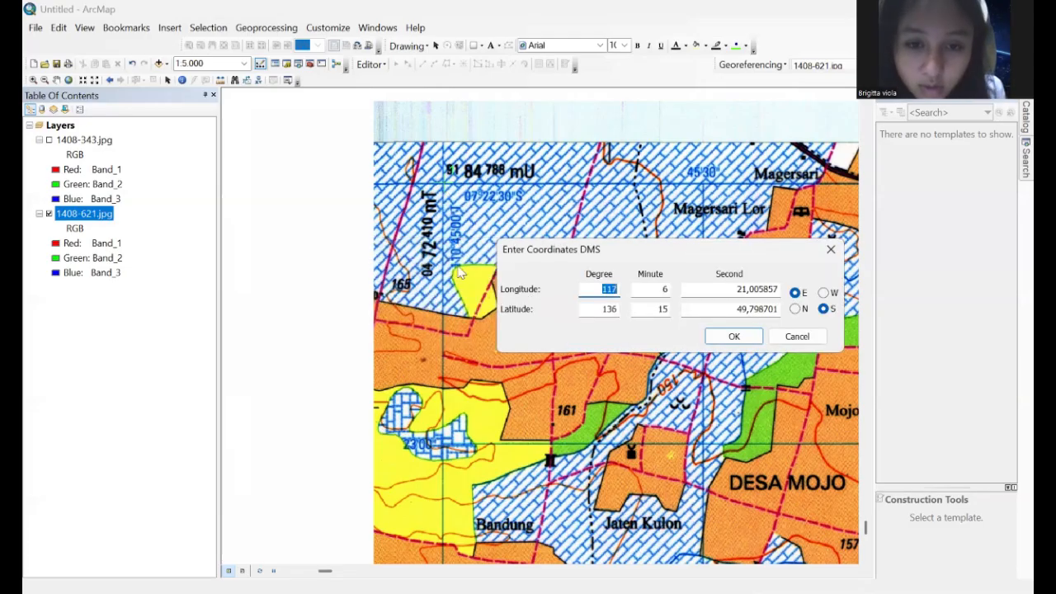
type("1")
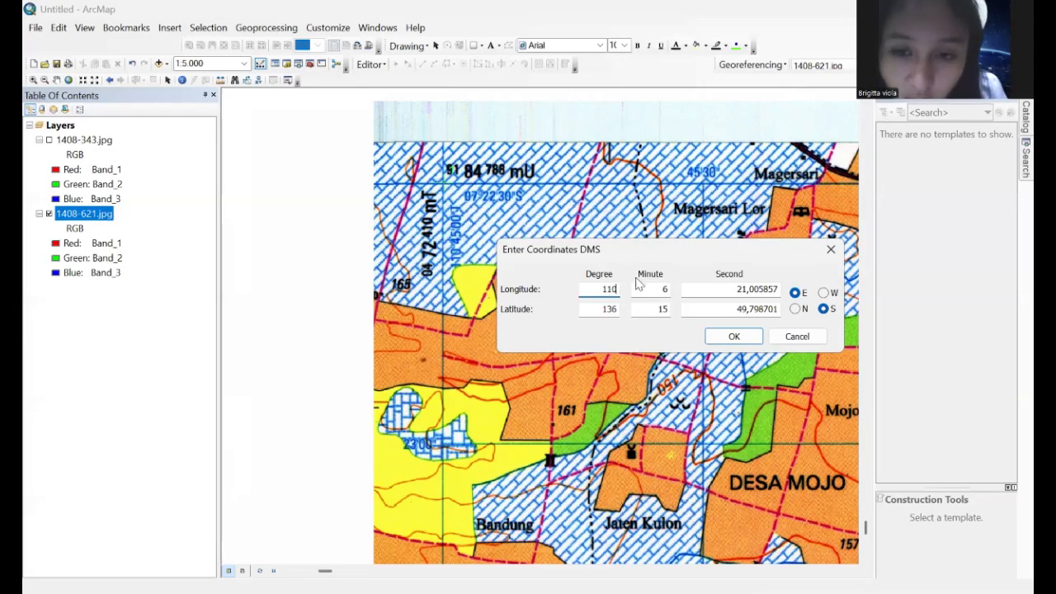
key("Tab")
type("45")
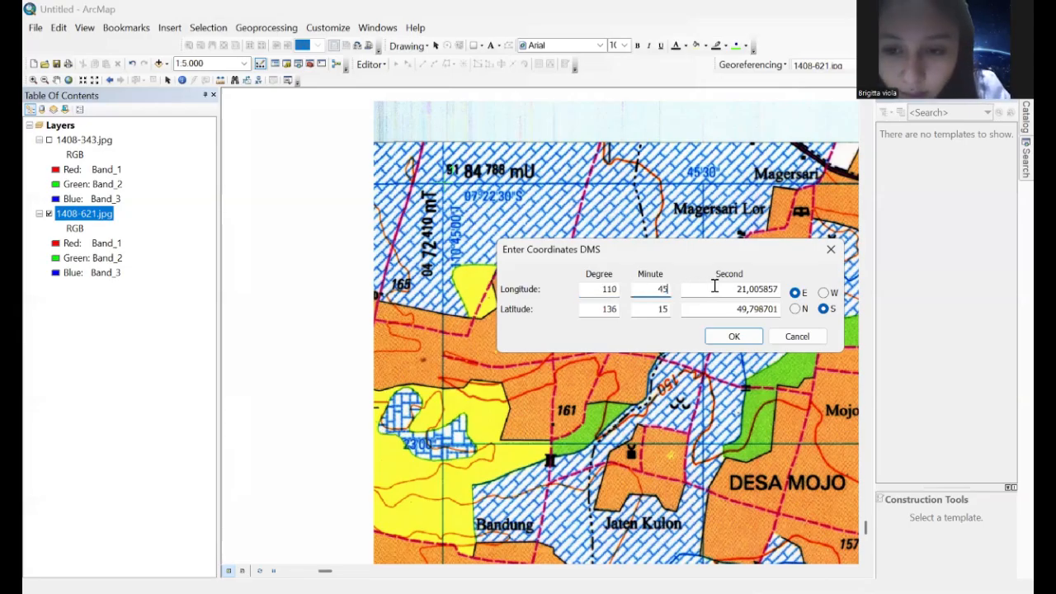
key("Tab")
type("00")
left_click(796, 293)
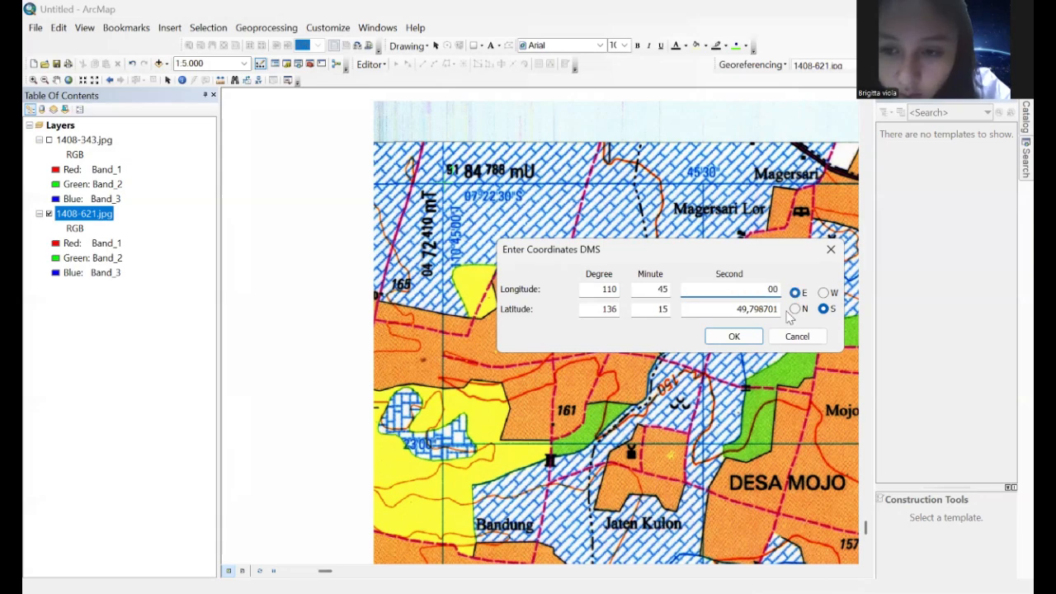
Step: Set the northwest control point's latitude to 07° 22' 30" S and apply the coordinates
left_click_drag(589, 309, 629, 317)
type("07")
key("Tab")
type("22")
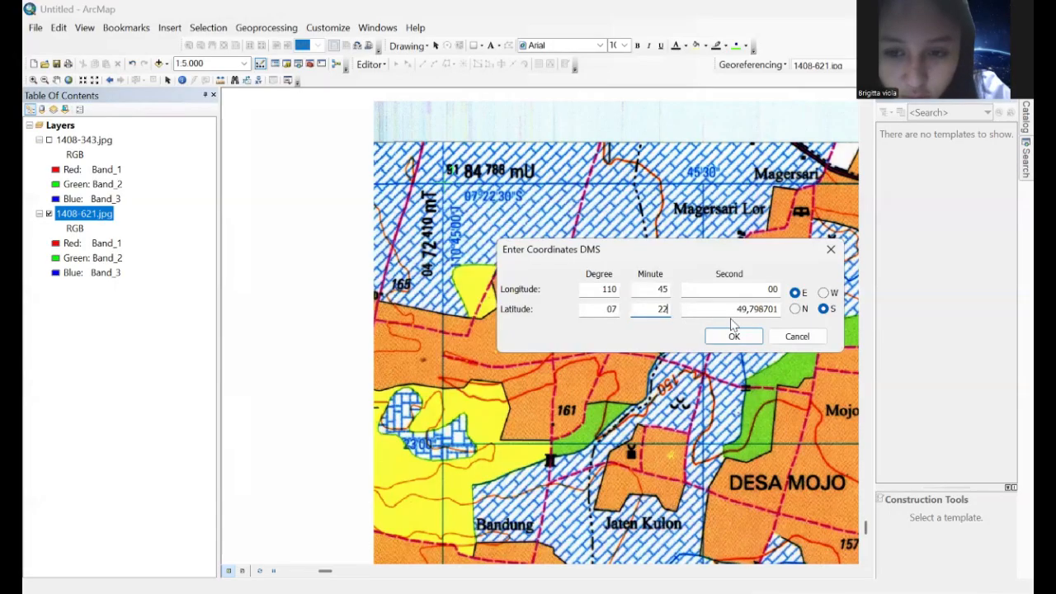
left_click_drag(723, 310, 783, 314)
type("30")
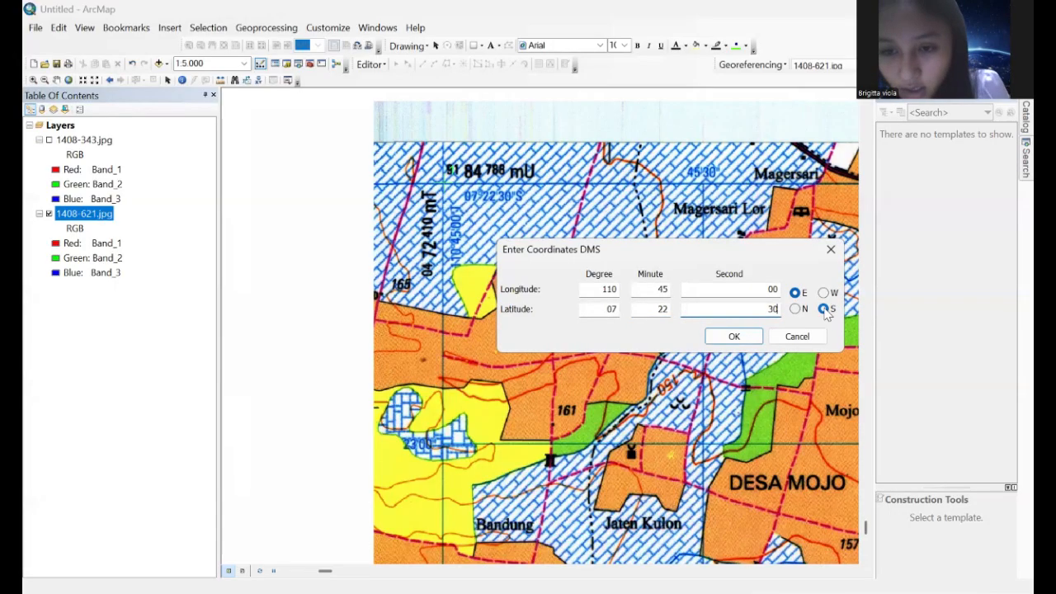
key("Return")
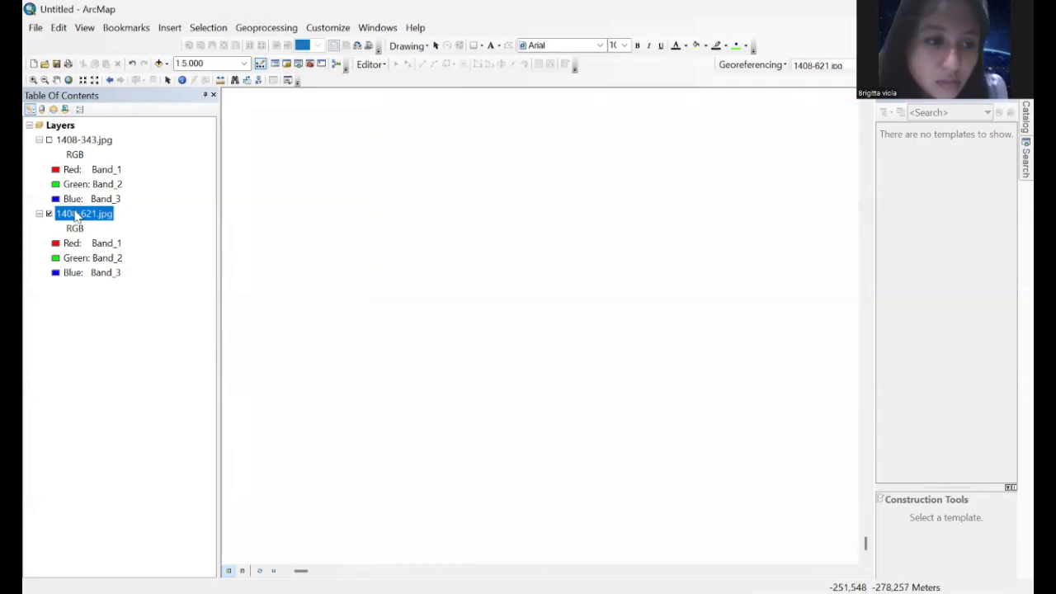
Step: Zoom to layer 1408-621.jpg and place a second control point on the northeast graticule corner of the sheet
right_click(74, 212)
left_click(152, 288)
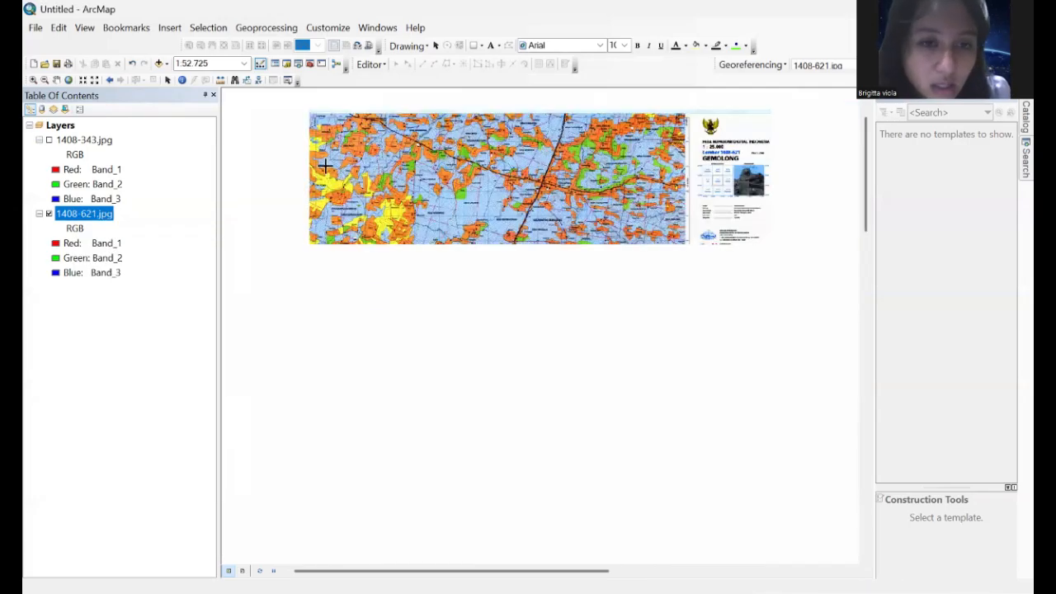
left_click(56, 80)
left_click_drag(640, 162, 596, 225)
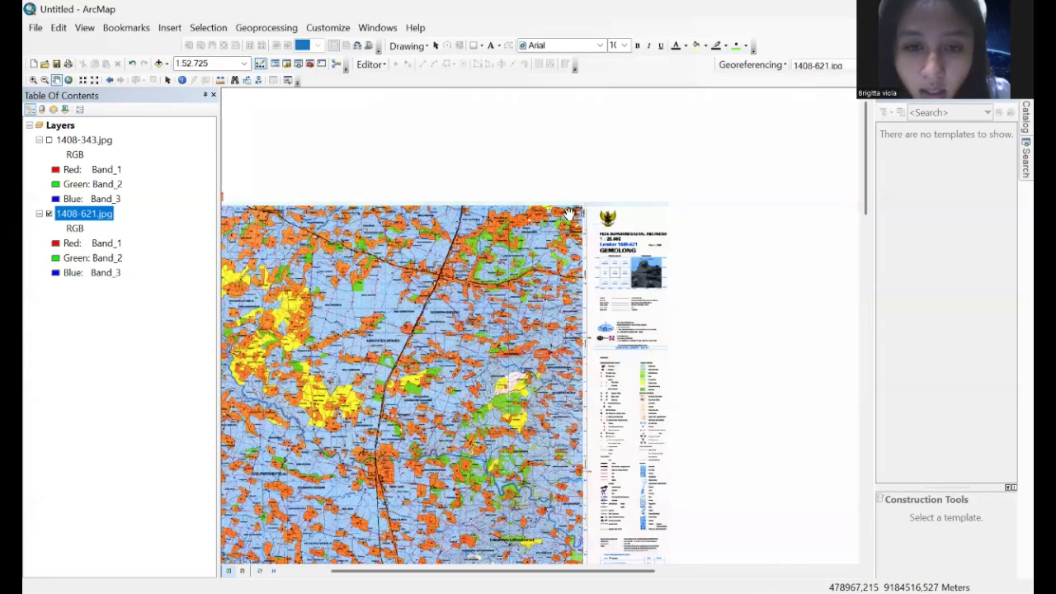
scroll(565, 214, "down", 3)
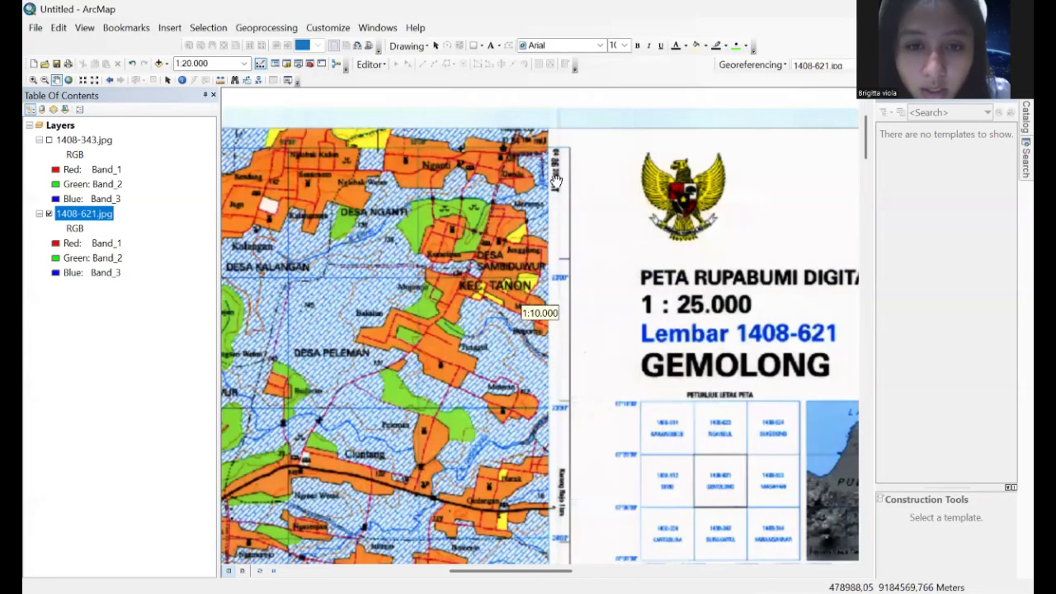
scroll(556, 180, "down", 2)
scroll(577, 144, "down", 2)
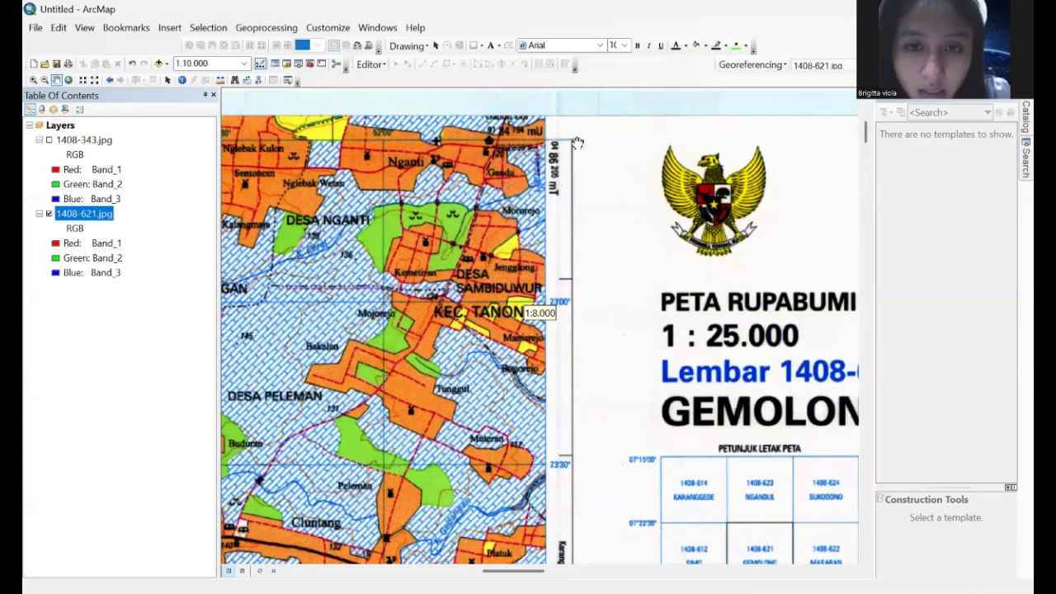
left_click_drag(786, 117, 802, 184)
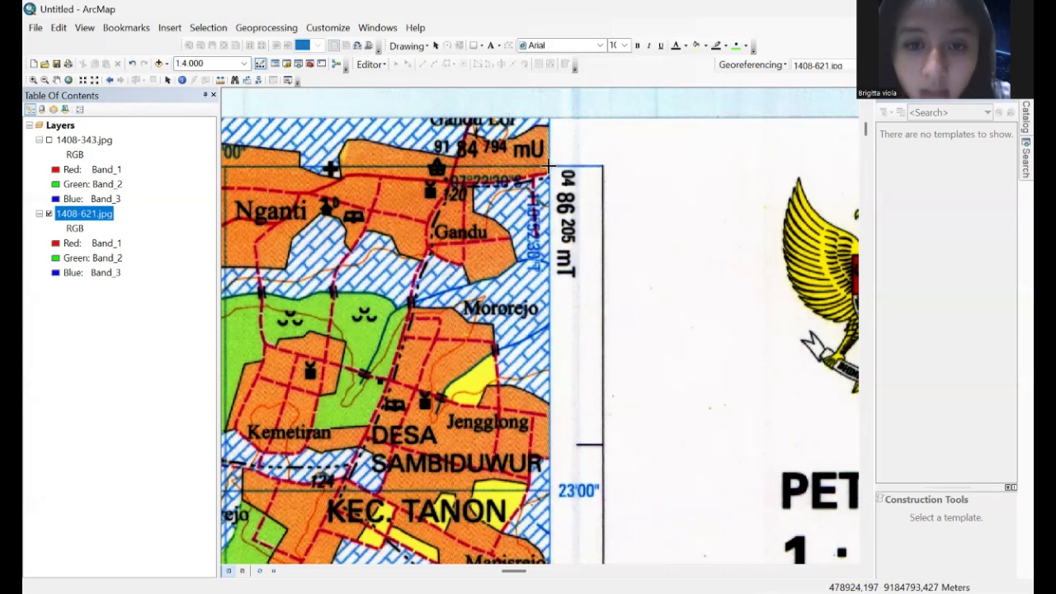
left_click(551, 172)
right_click(551, 171)
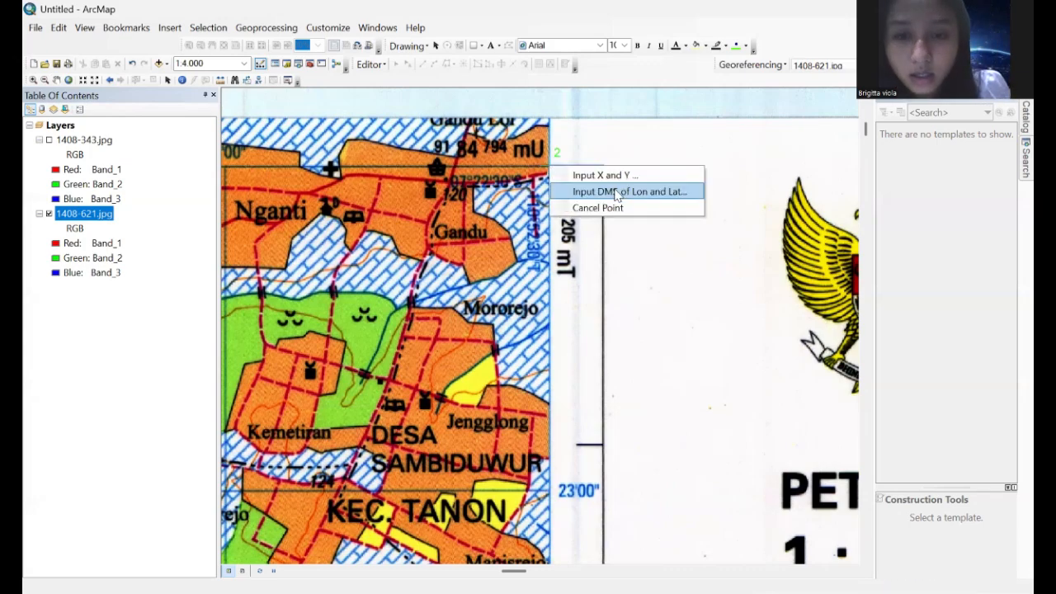
Step: Open the DMS coordinate entry for the northeast control point and set its longitude to 110° 52' 30" E
left_click(617, 192)
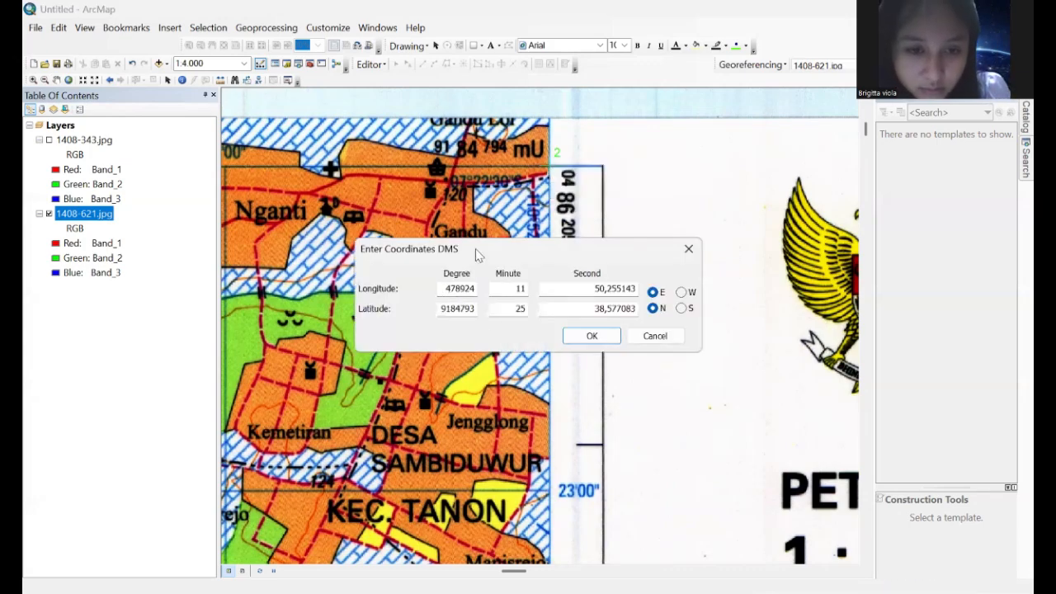
left_click_drag(447, 248, 460, 322)
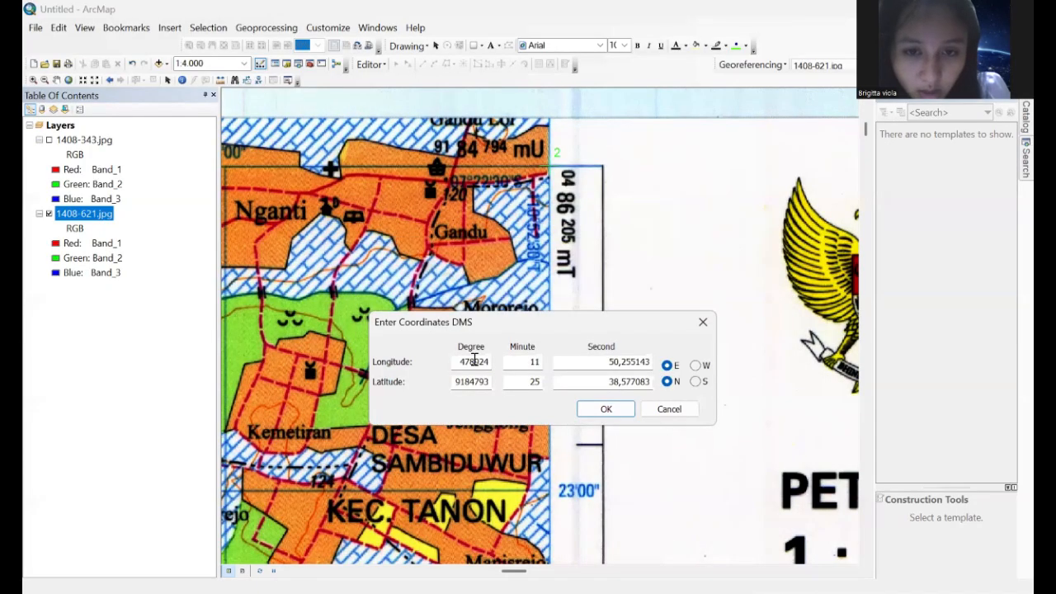
key("Tab")
type("11")
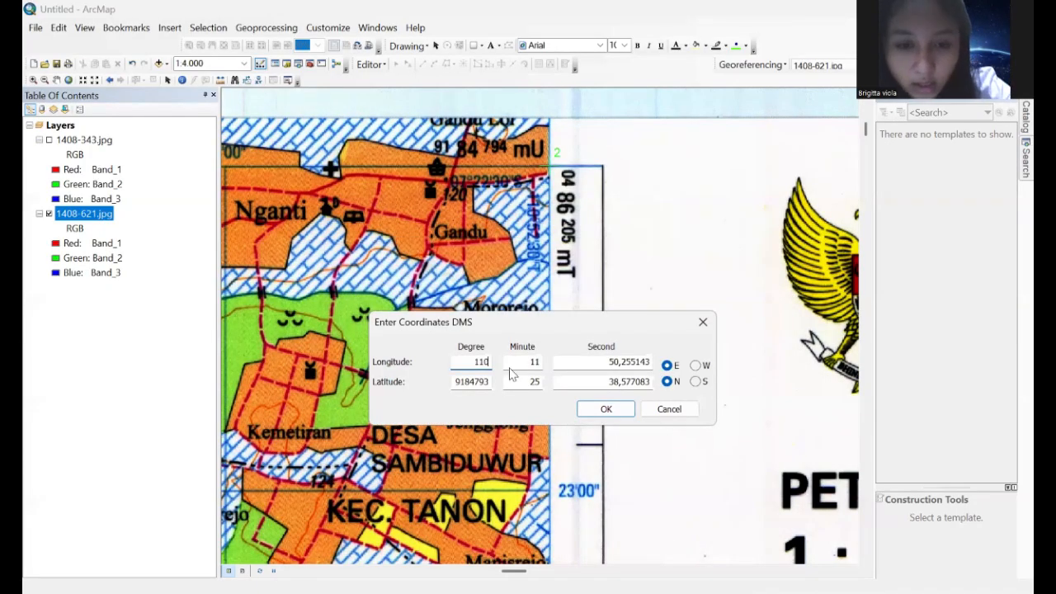
key("Tab")
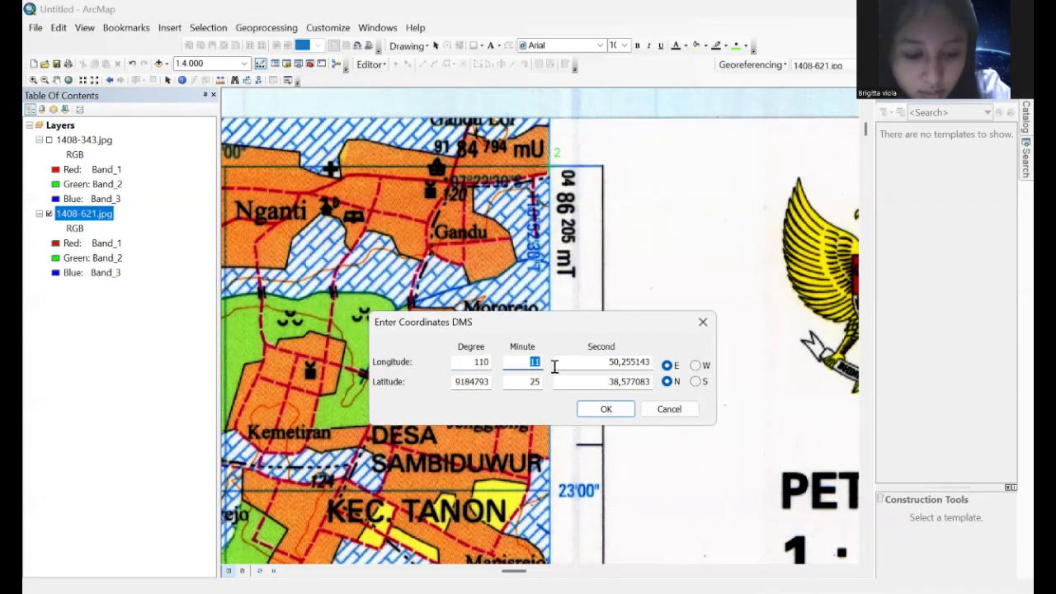
type("52")
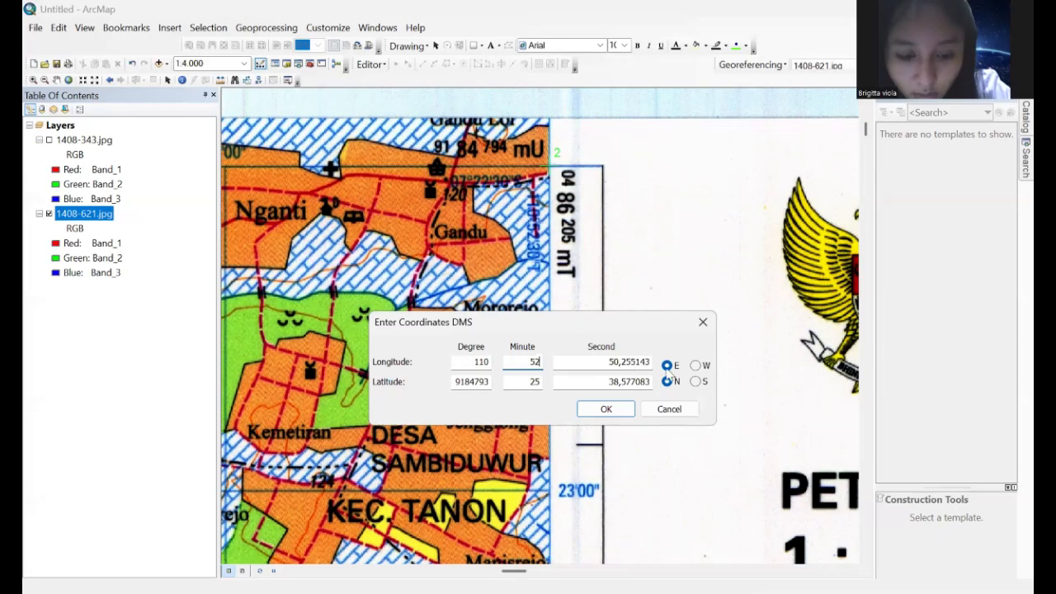
key("Tab")
type("30")
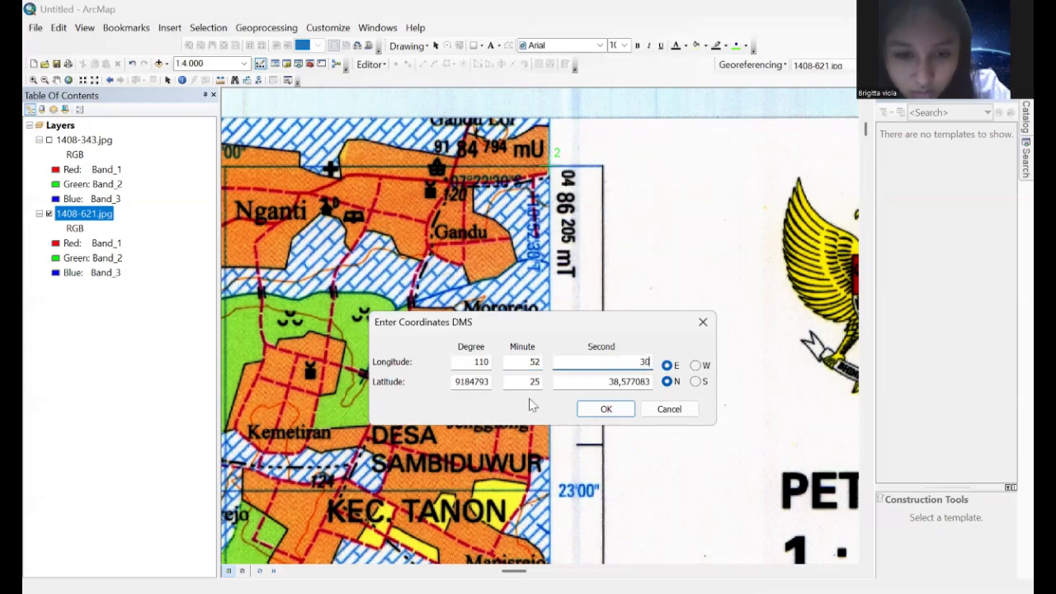
Step: Set the northeast control point's latitude to 07° 22' 30" S and apply the coordinates
left_click_drag(455, 381, 483, 384)
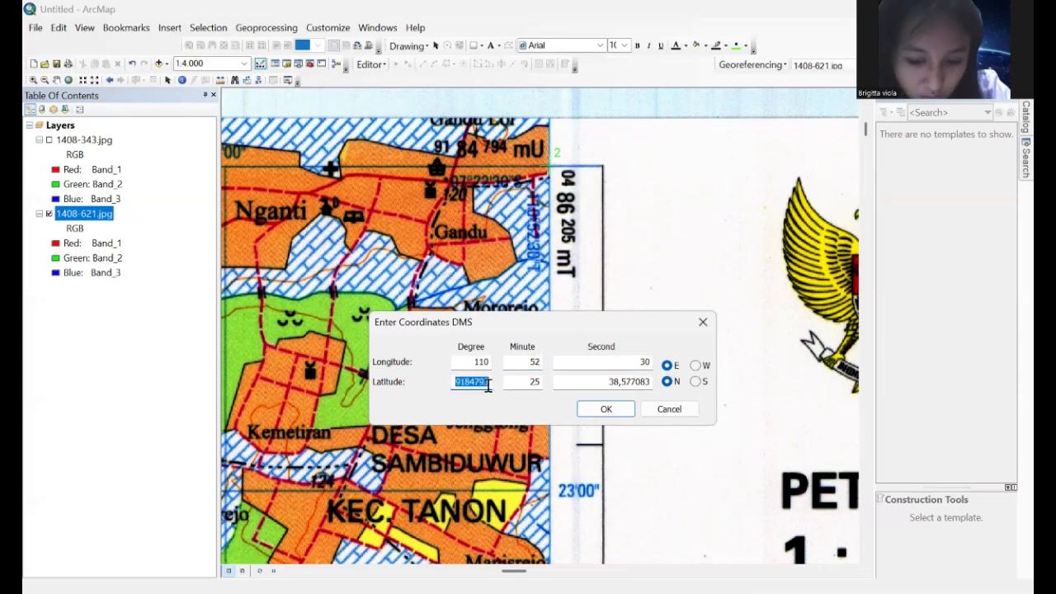
key("BackSpace")
type("7")
key("Tab")
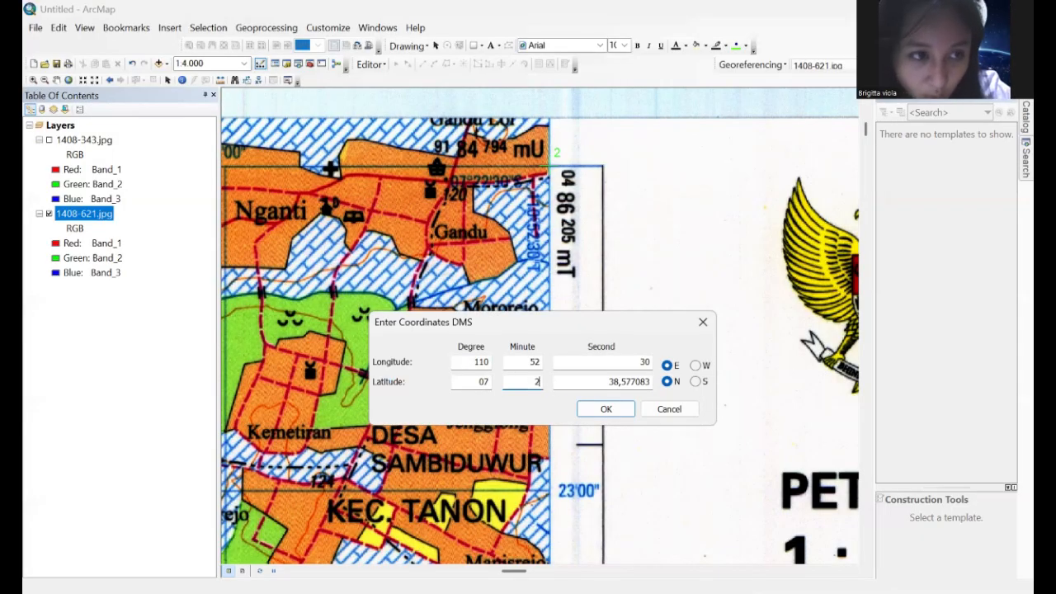
left_click_drag(587, 382, 652, 383)
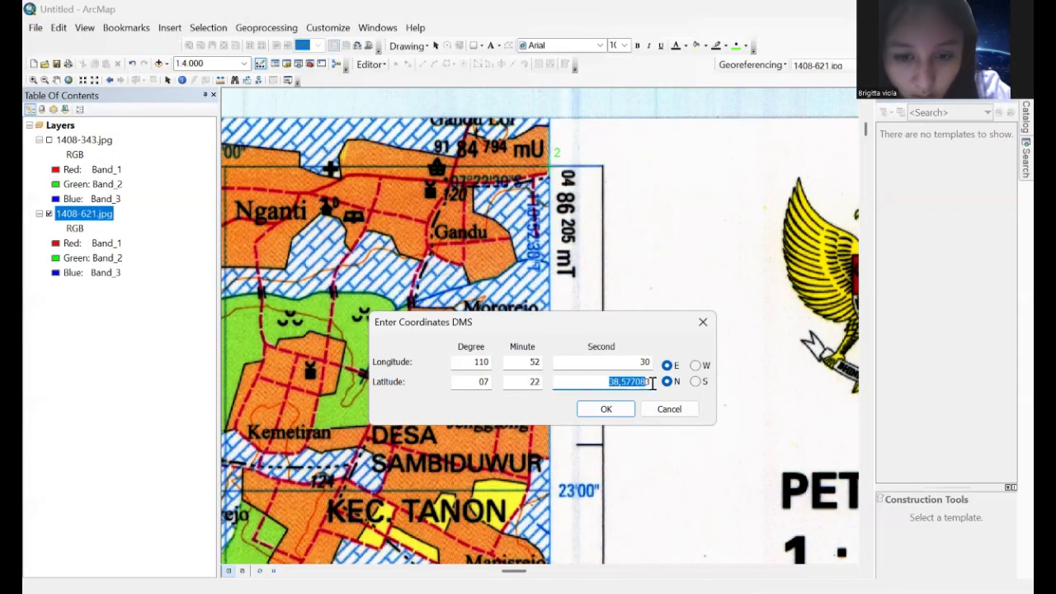
type("30")
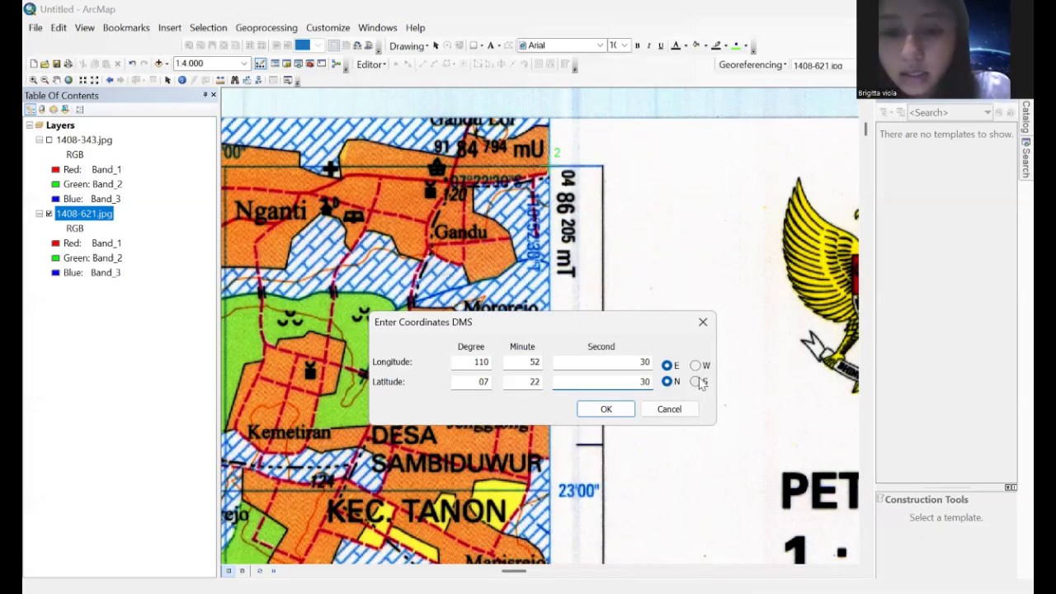
left_click(697, 381)
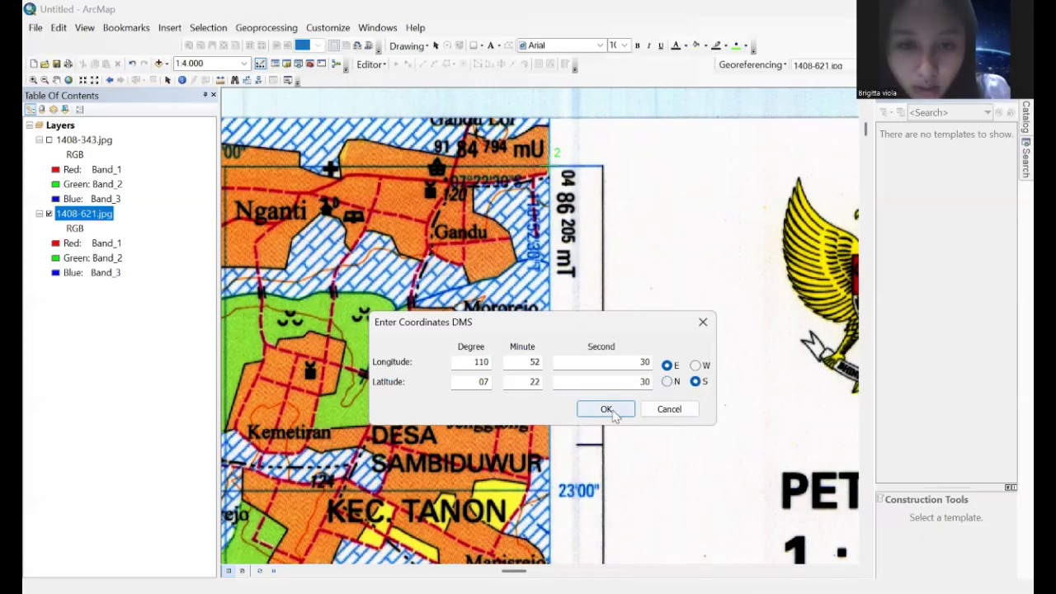
left_click(606, 409)
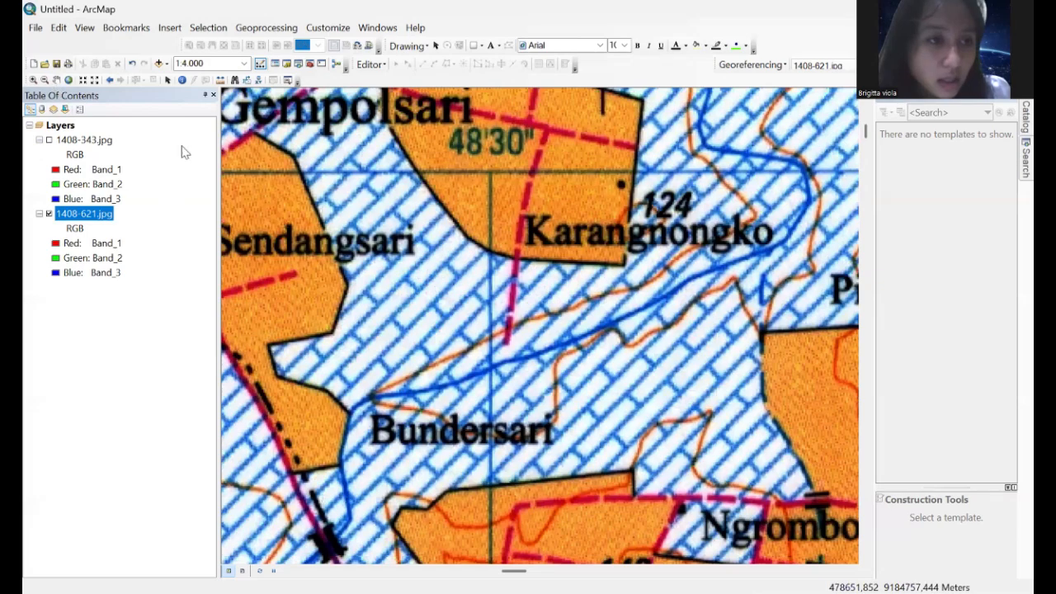
Step: Place a third control point on the southeast graticule corner of sheet 1408-621
left_click(57, 81)
left_click_drag(725, 329, 388, 235)
scroll(576, 320, "down", 2)
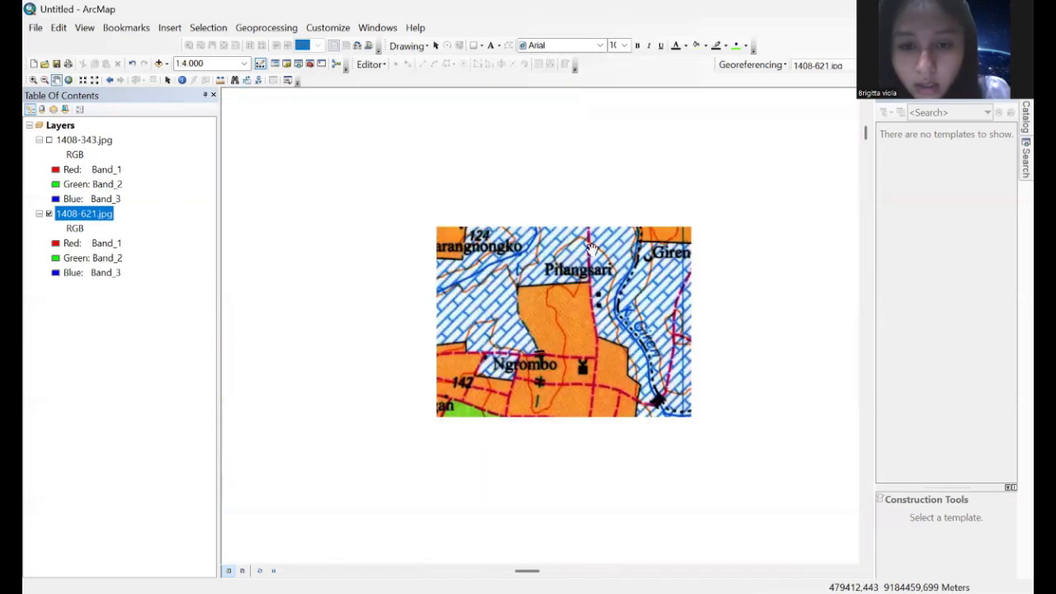
scroll(581, 223, "down", 2)
left_click_drag(680, 354, 342, 297)
left_click_drag(788, 296, 490, 256)
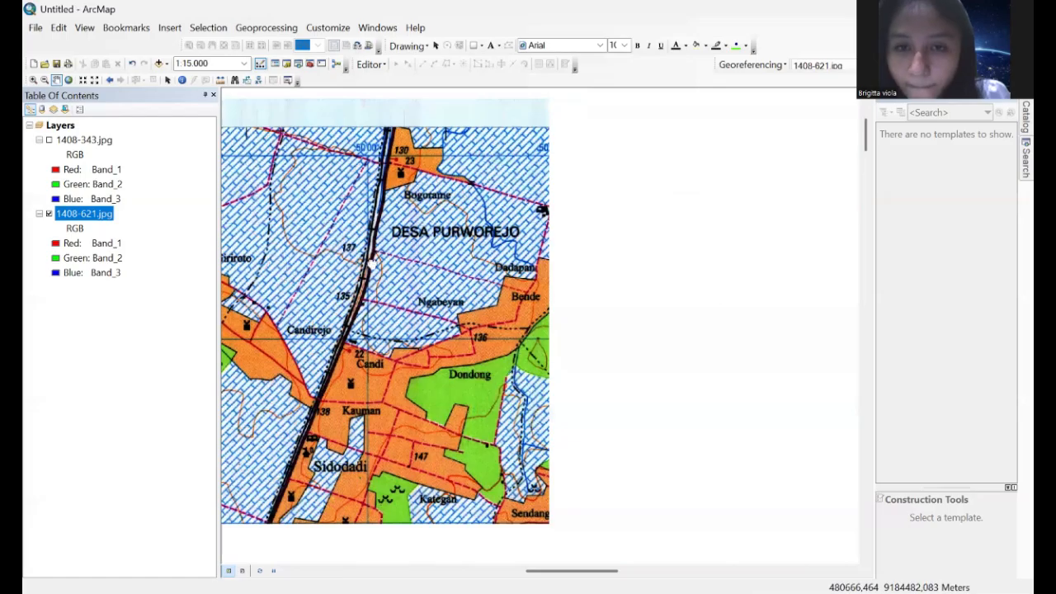
left_click_drag(753, 274, 272, 279)
left_click_drag(653, 355, 644, 108)
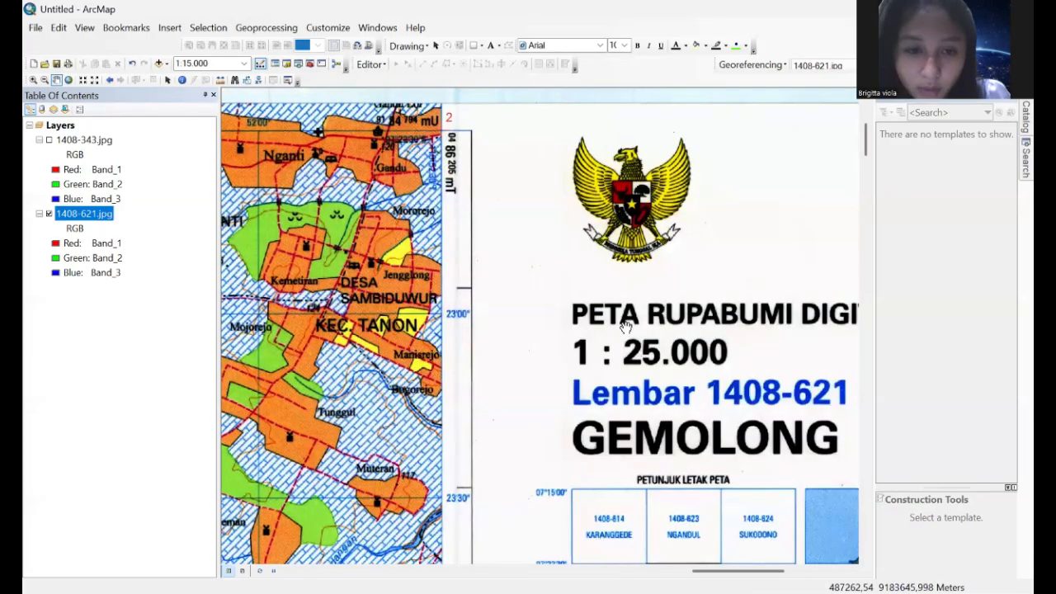
left_click_drag(618, 498, 608, 21)
left_click_drag(591, 93, 600, 89)
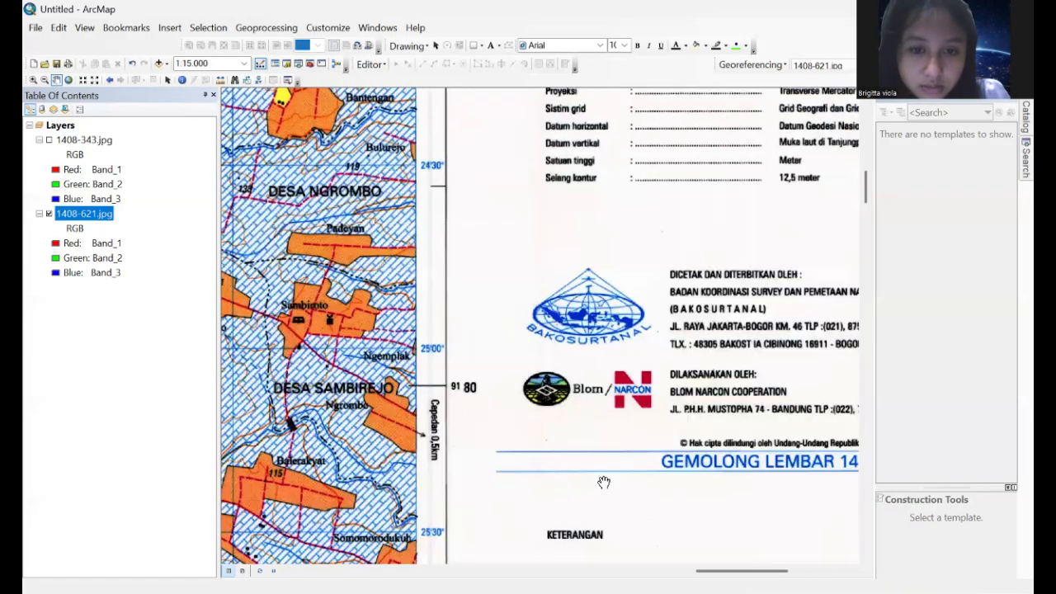
left_click_drag(614, 494, 649, 103)
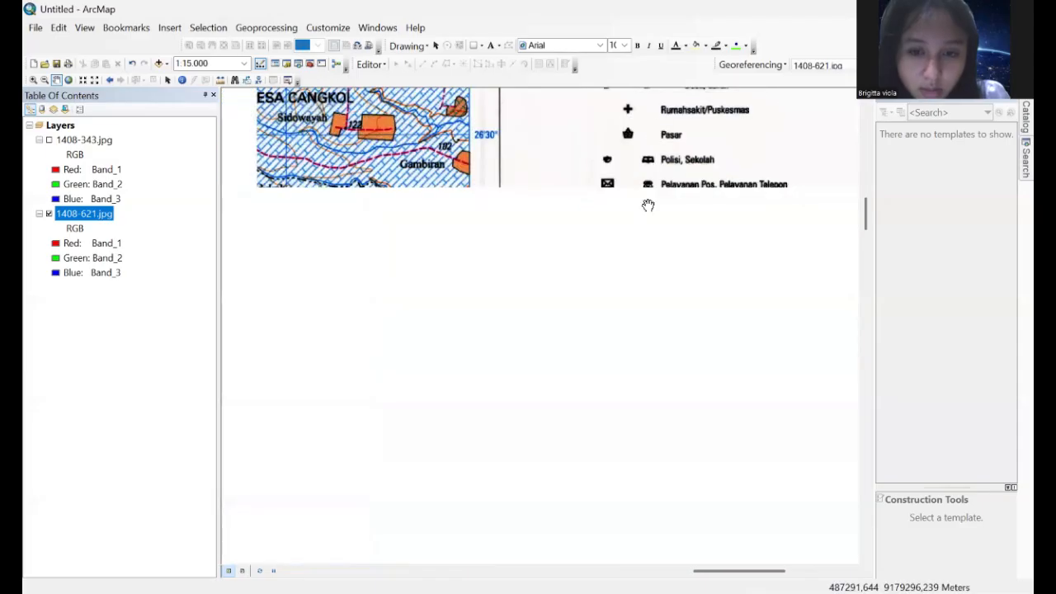
left_click_drag(679, 471, 662, 129)
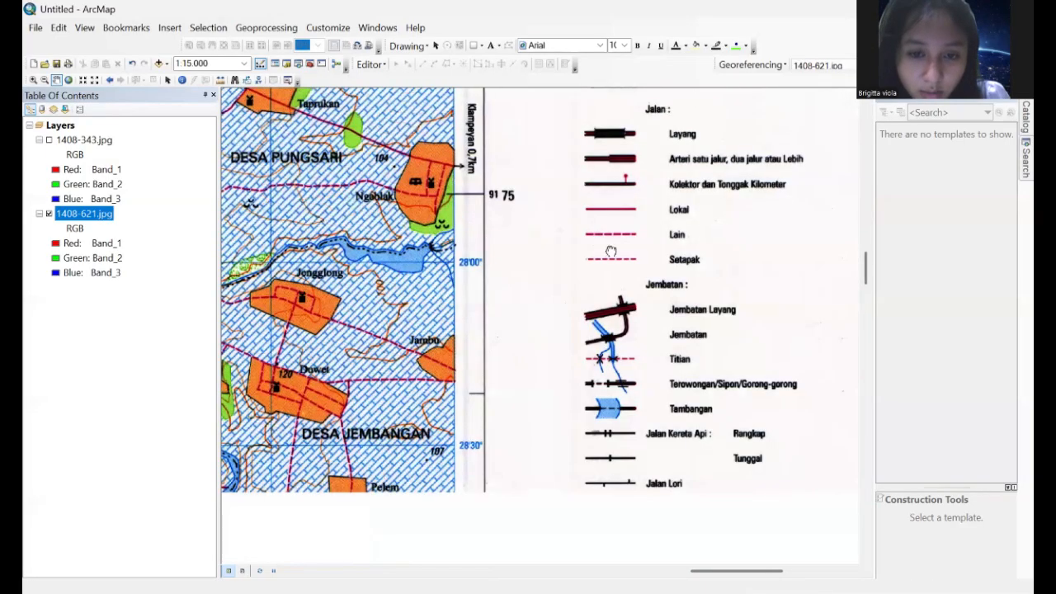
left_click_drag(607, 456, 604, 236)
left_click_drag(639, 433, 604, 239)
left_click_drag(604, 240, 770, 203)
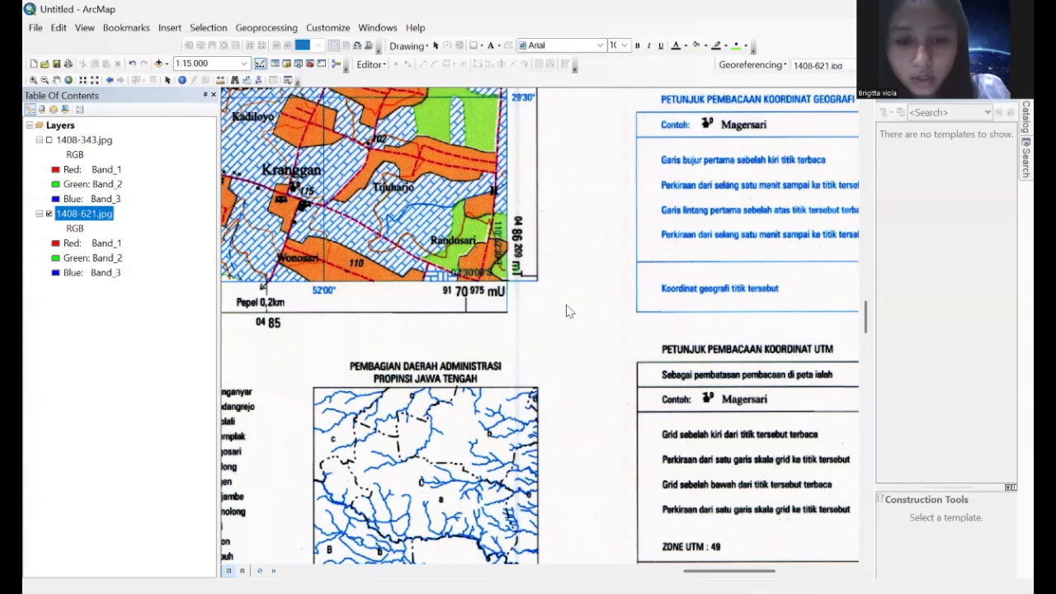
right_click(507, 280)
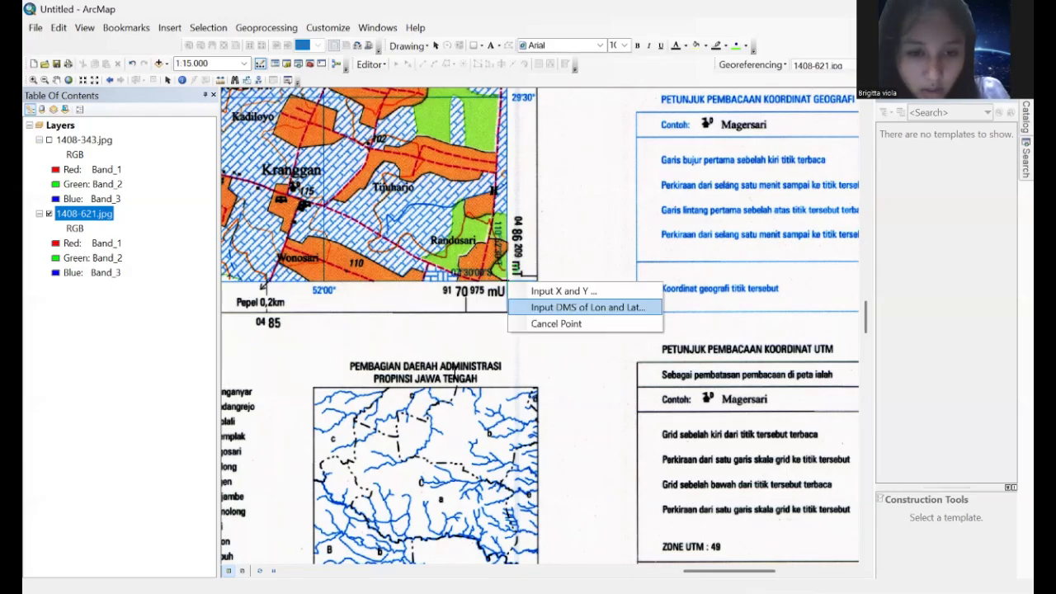
Step: Open the DMS coordinate entry for the southeast control point and set its longitude to 110° 52' 30" E
left_click(569, 306)
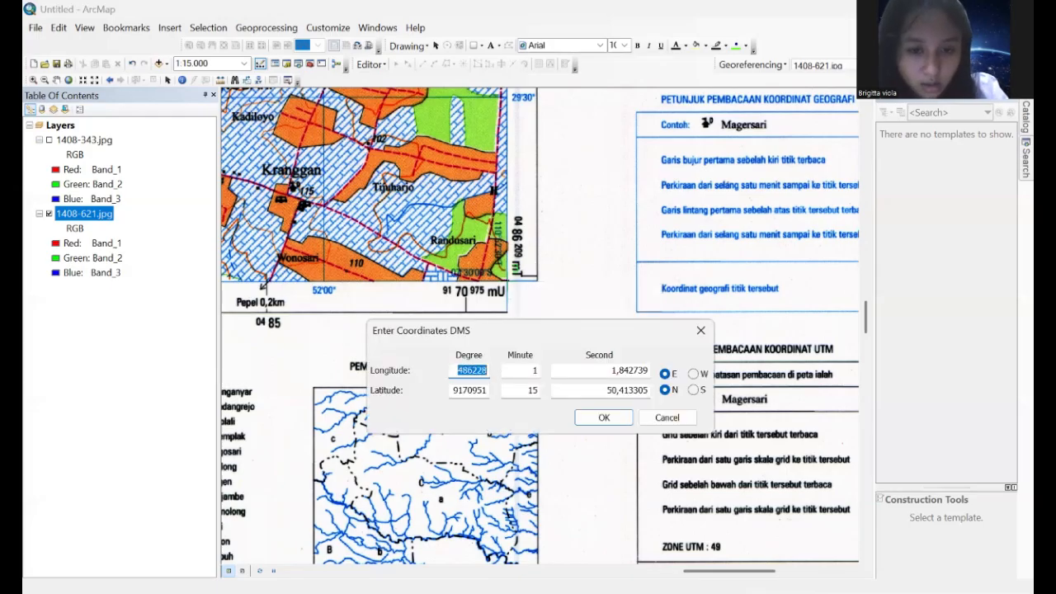
type("110")
key("Tab")
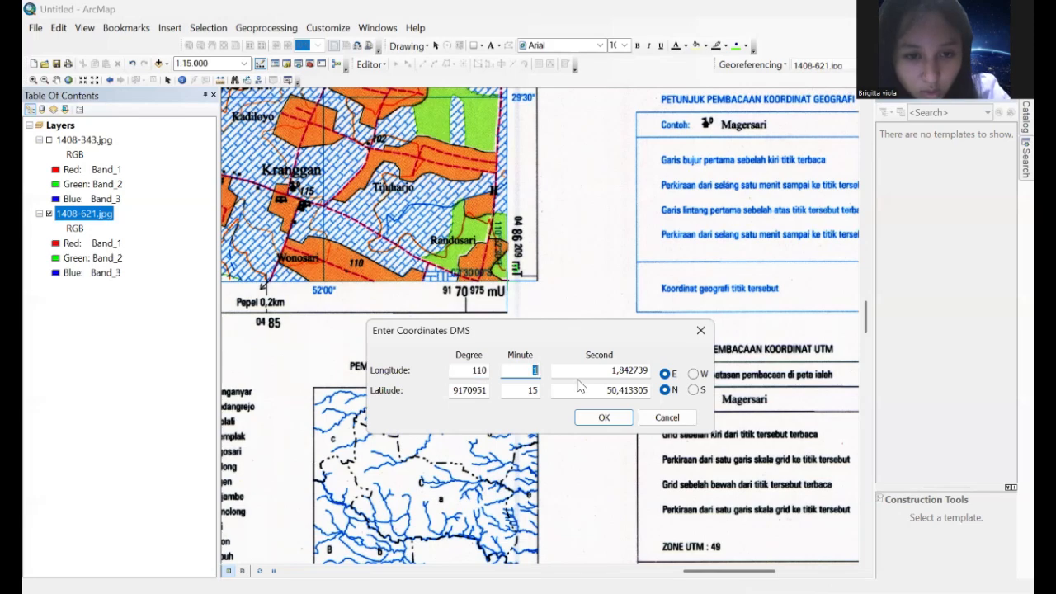
type("2")
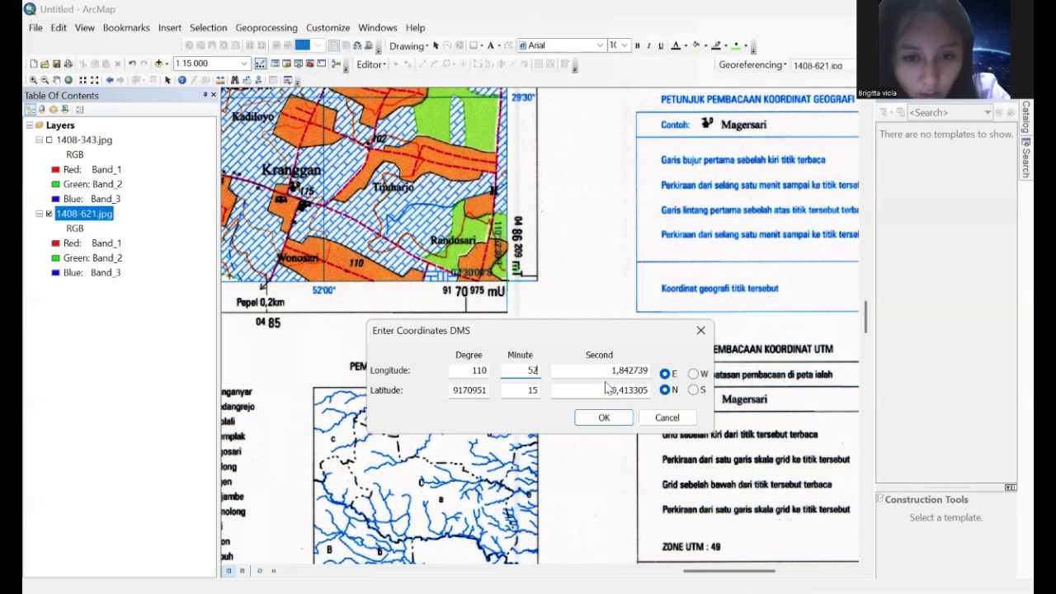
key("Tab")
type("30")
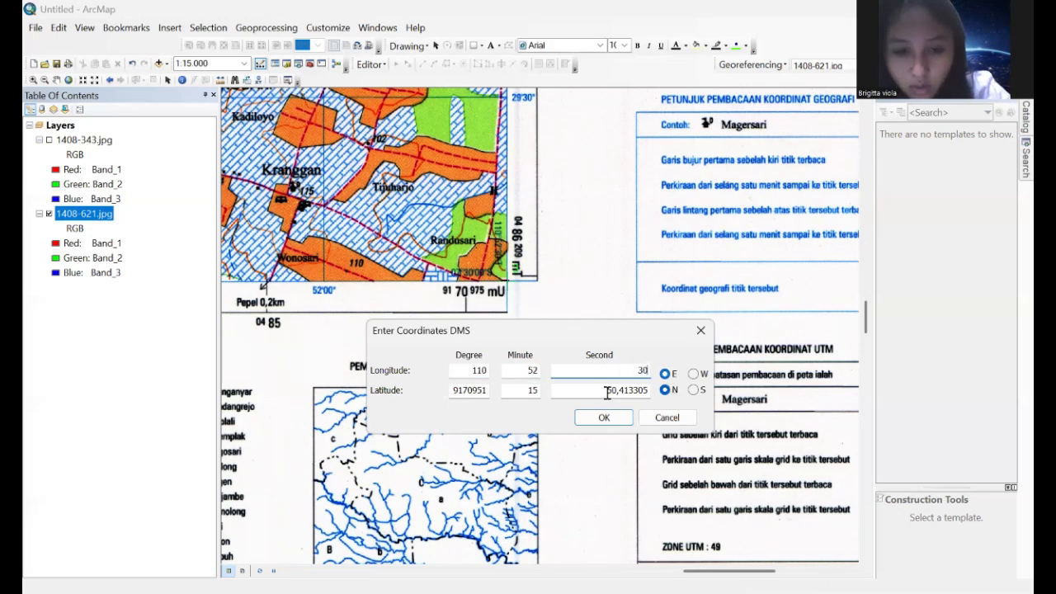
Step: Set the southeast control point's latitude to 07° 30' 00" S and apply the coordinates
double_click(453, 393)
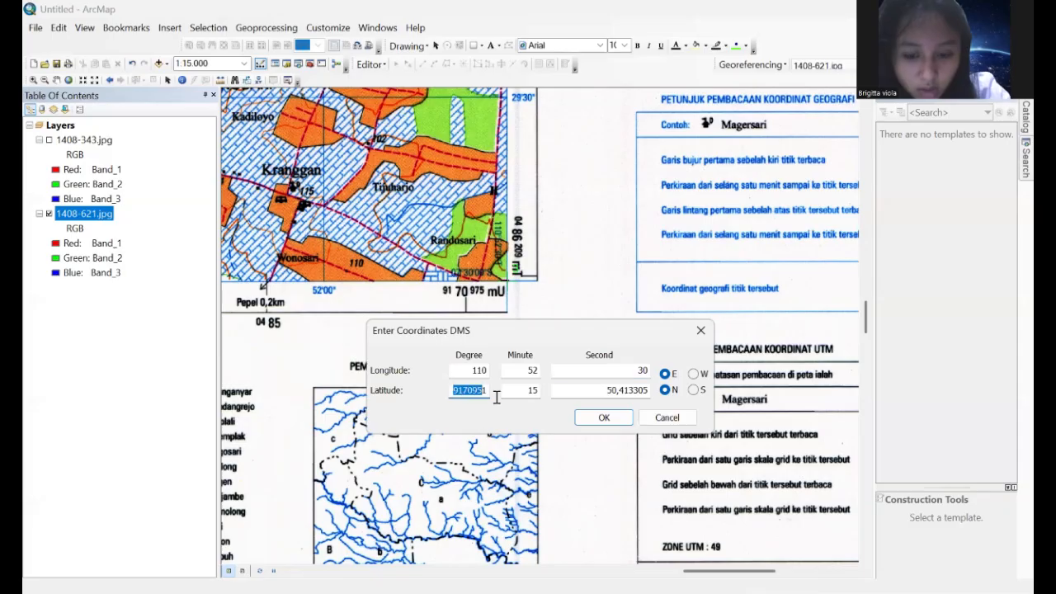
type("0")
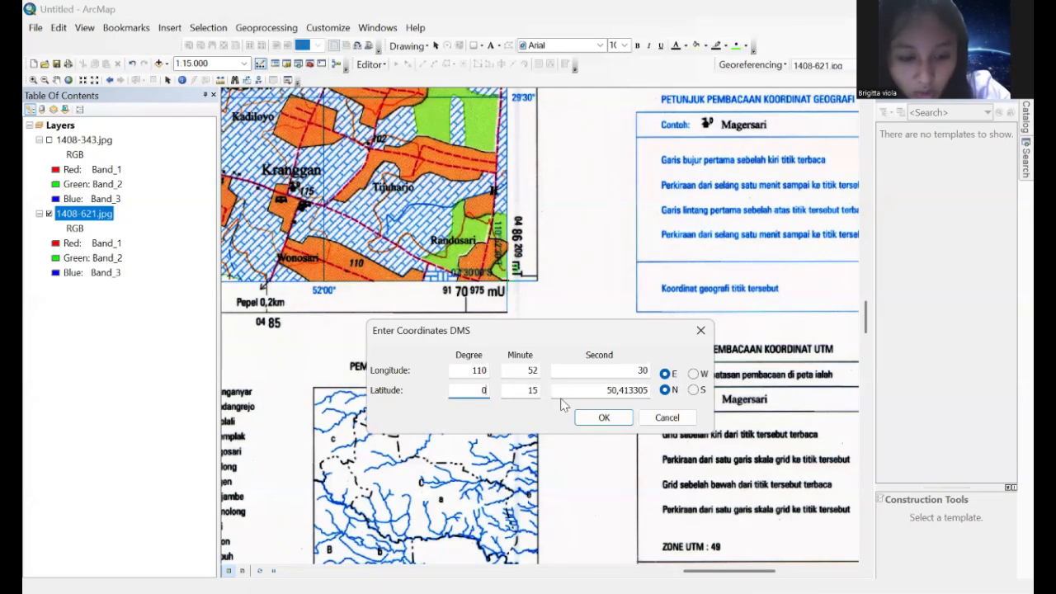
type("7")
key("Tab")
type("30")
key("Tab")
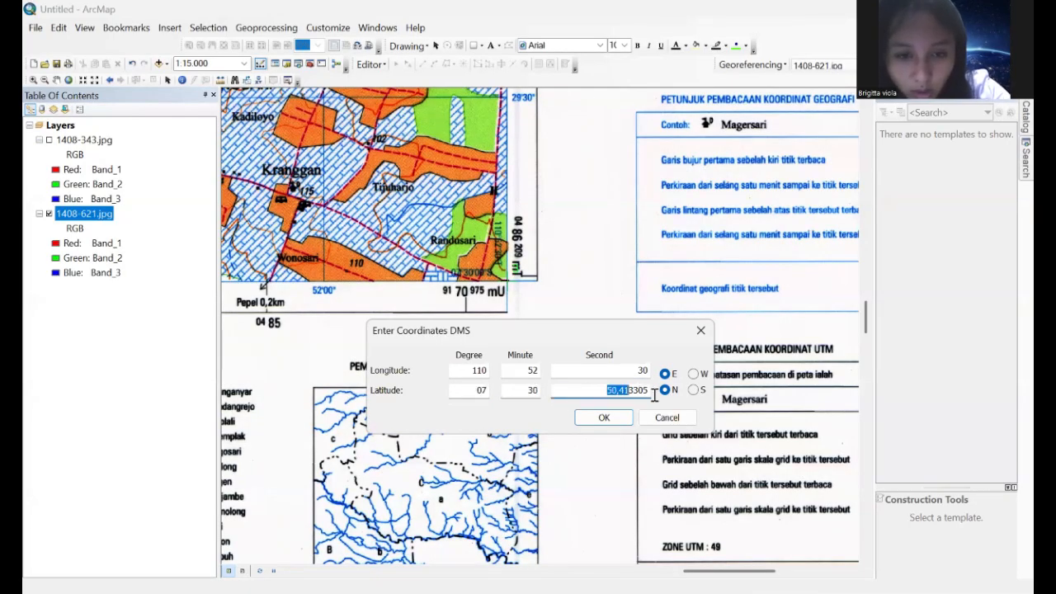
type("00")
left_click(694, 390)
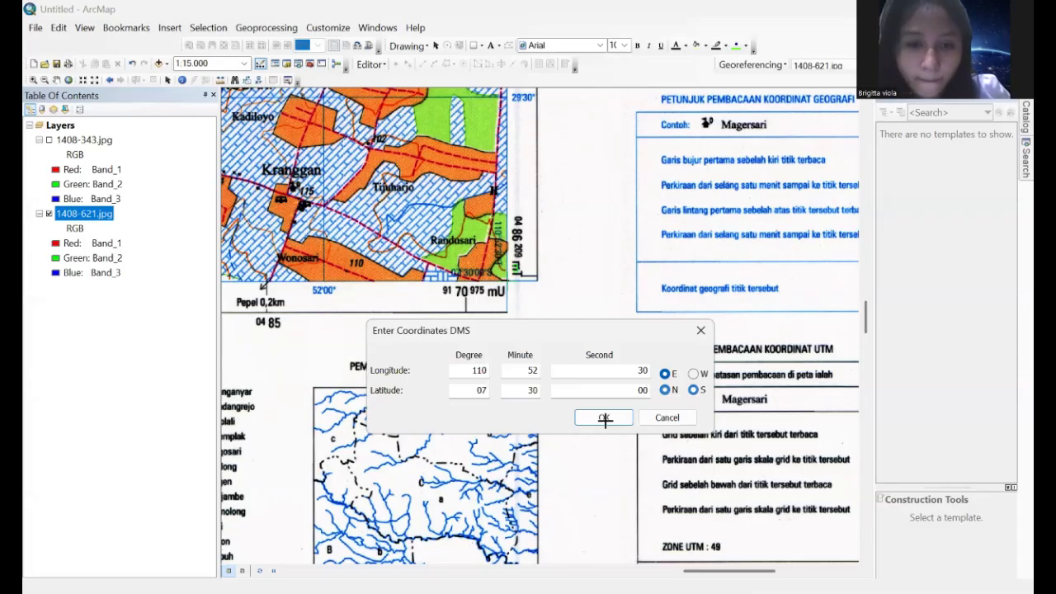
left_click(605, 418)
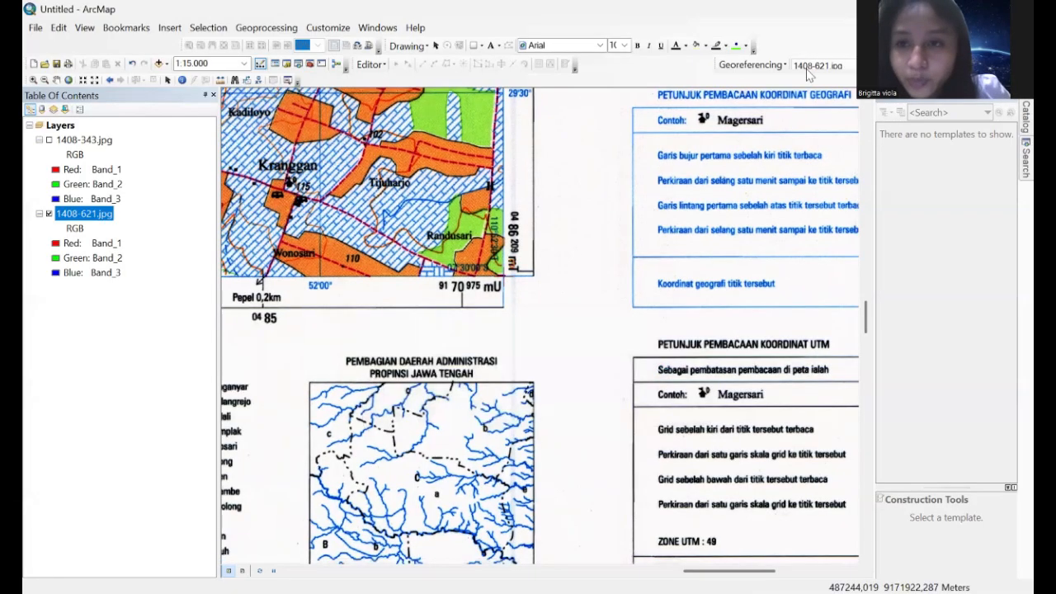
Step: Place a fourth control point on the southwest graticule corner of sheet 1408-621
left_click(56, 79)
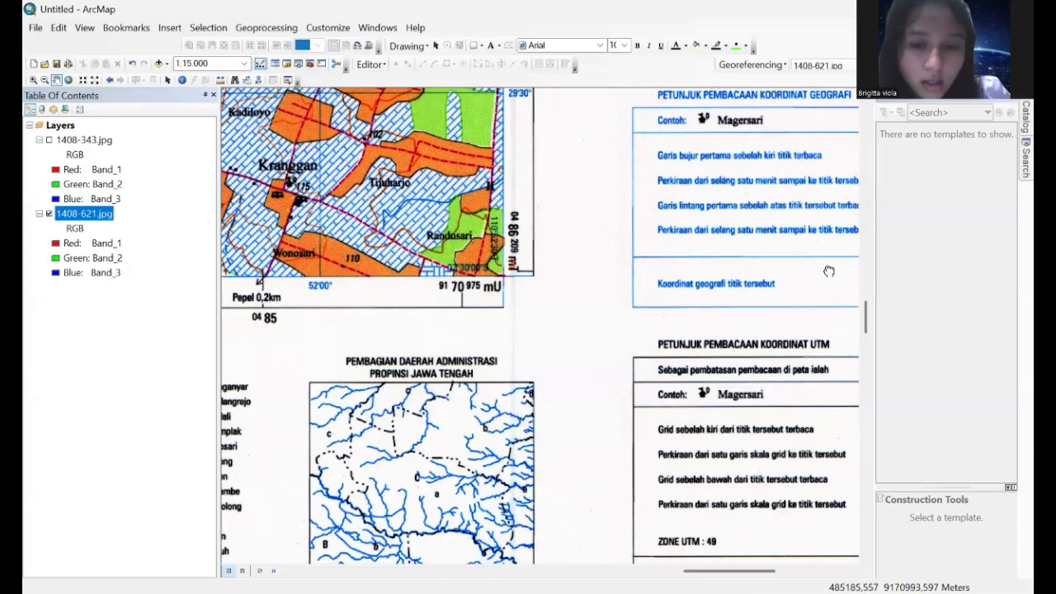
left_click_drag(290, 282, 814, 270)
left_click_drag(319, 327, 843, 298)
left_click_drag(461, 328, 995, 320)
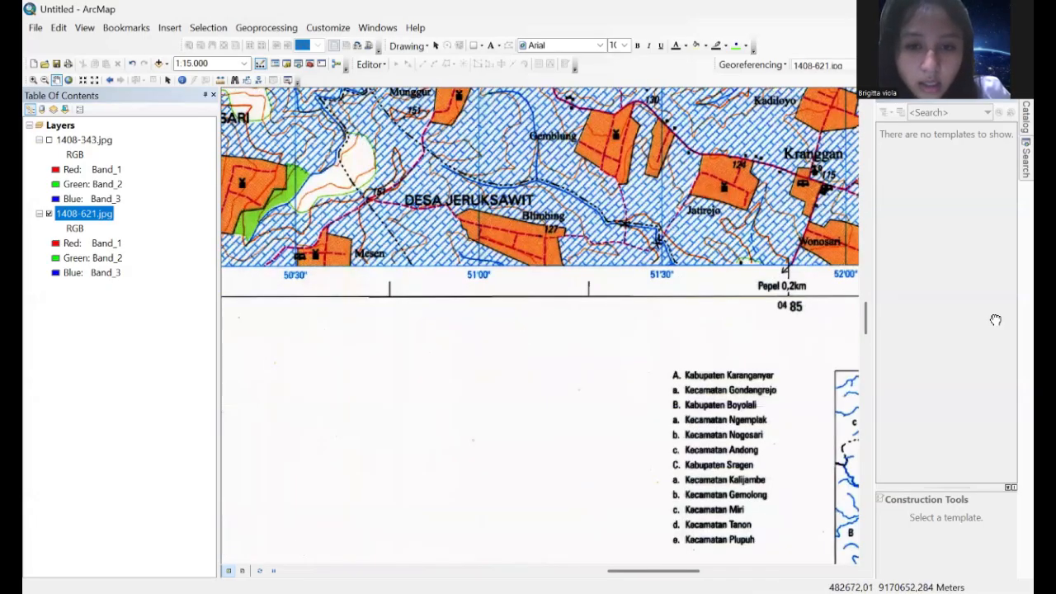
left_click_drag(486, 339, 903, 338)
left_click_drag(486, 358, 872, 351)
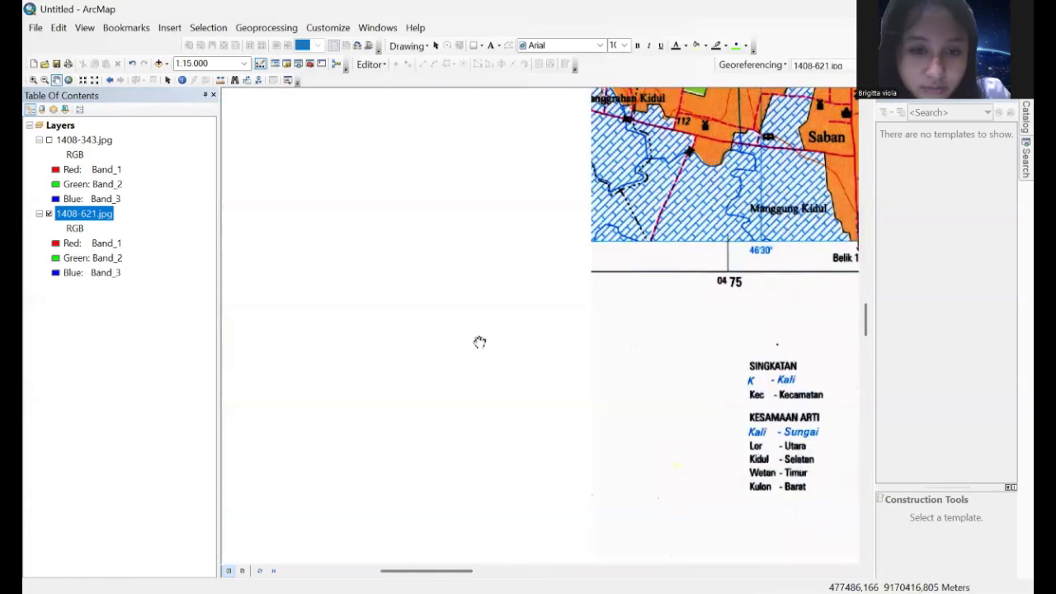
left_click_drag(480, 343, 776, 332)
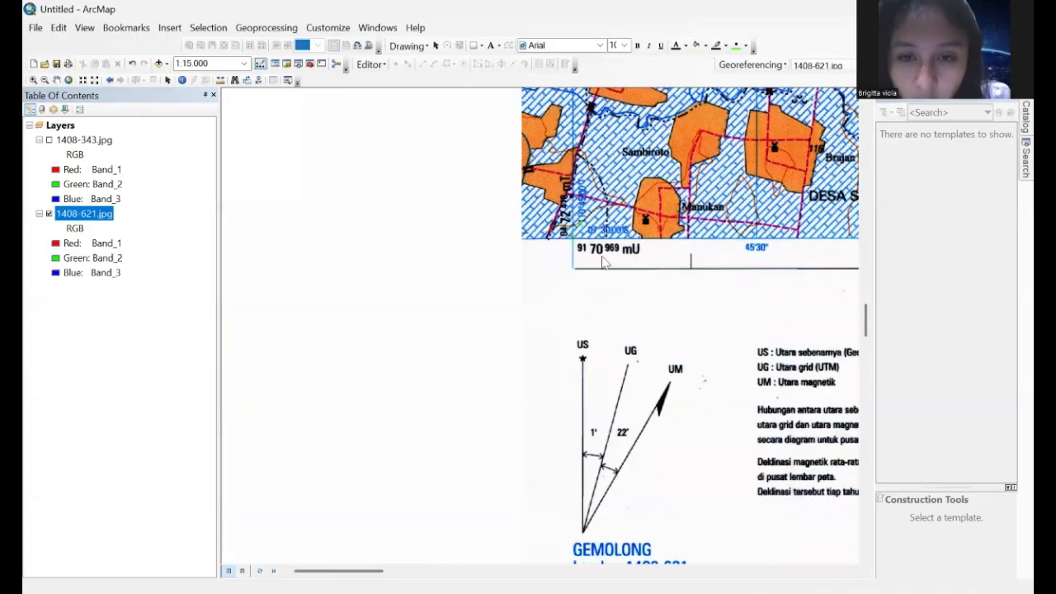
Step: Open the DMS coordinate entry for the southwest control point and set its longitude to 110° 45' 00" E
left_click(627, 298)
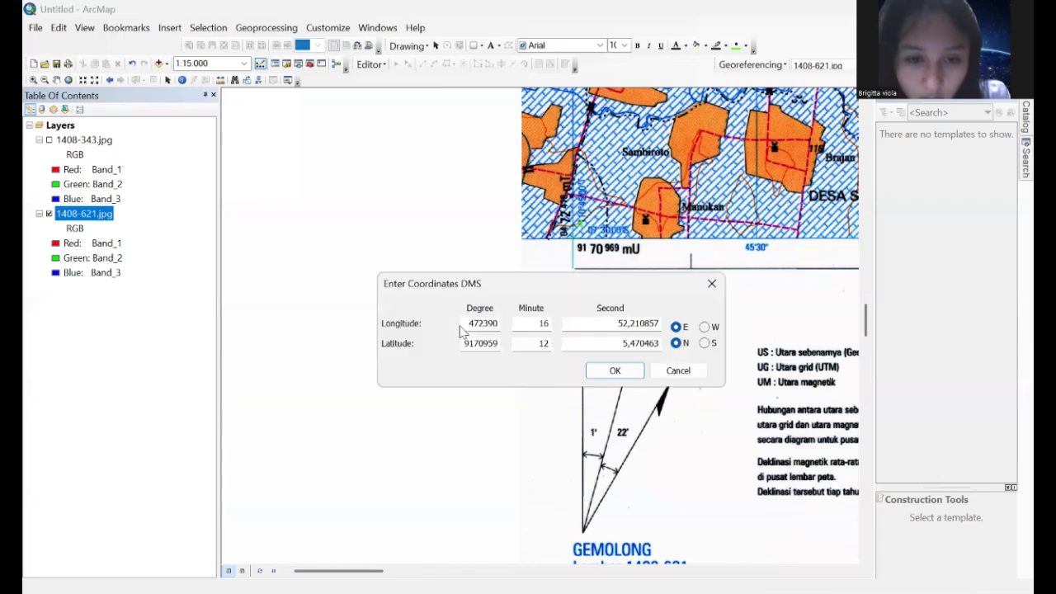
left_click_drag(466, 324, 513, 332)
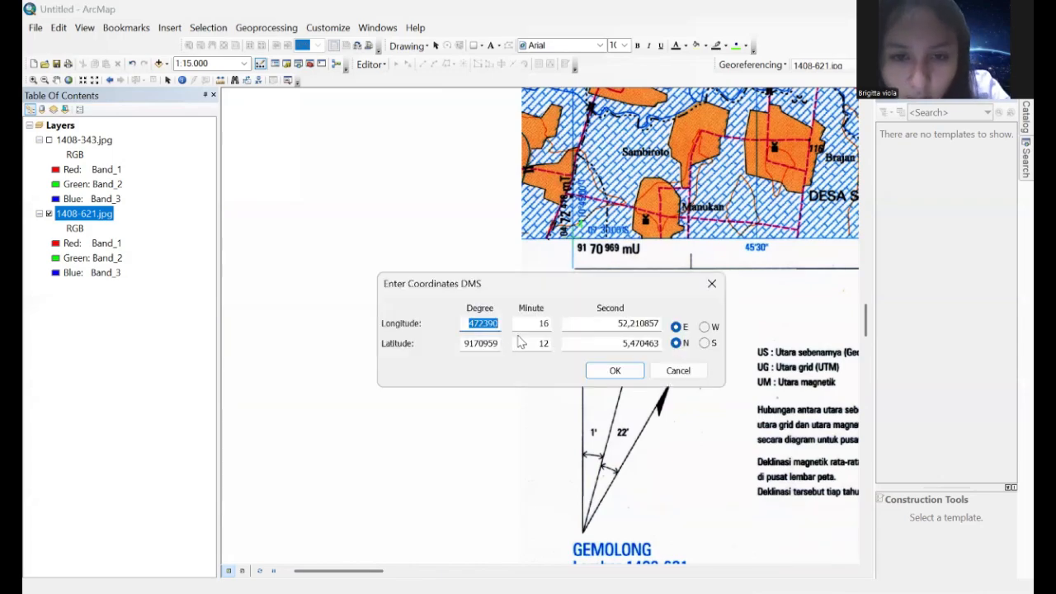
type("110")
left_click_drag(532, 324, 709, 328)
type("45")
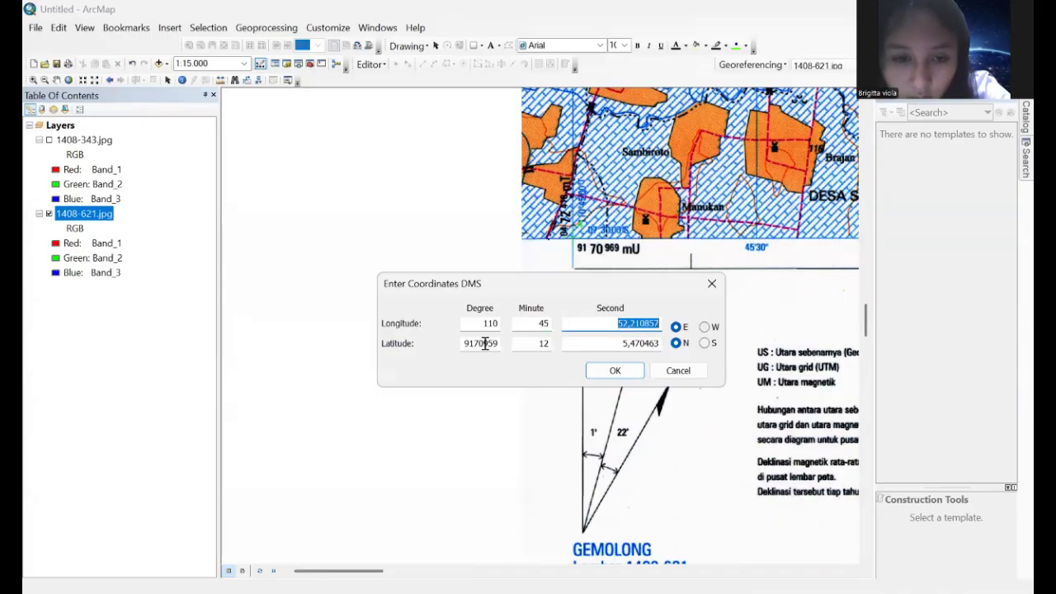
type("00")
Step: Set the southwest control point's latitude to 07° 30' 00" S and apply the coordinates
left_click_drag(464, 344, 512, 346)
type("07")
double_click(541, 344)
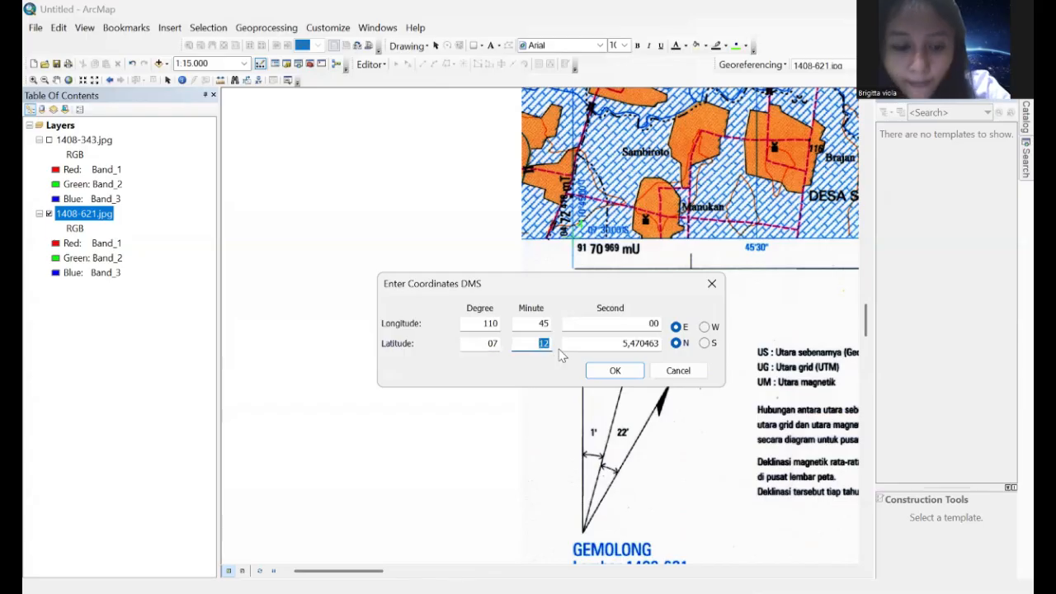
type("30")
left_click_drag(586, 344, 682, 338)
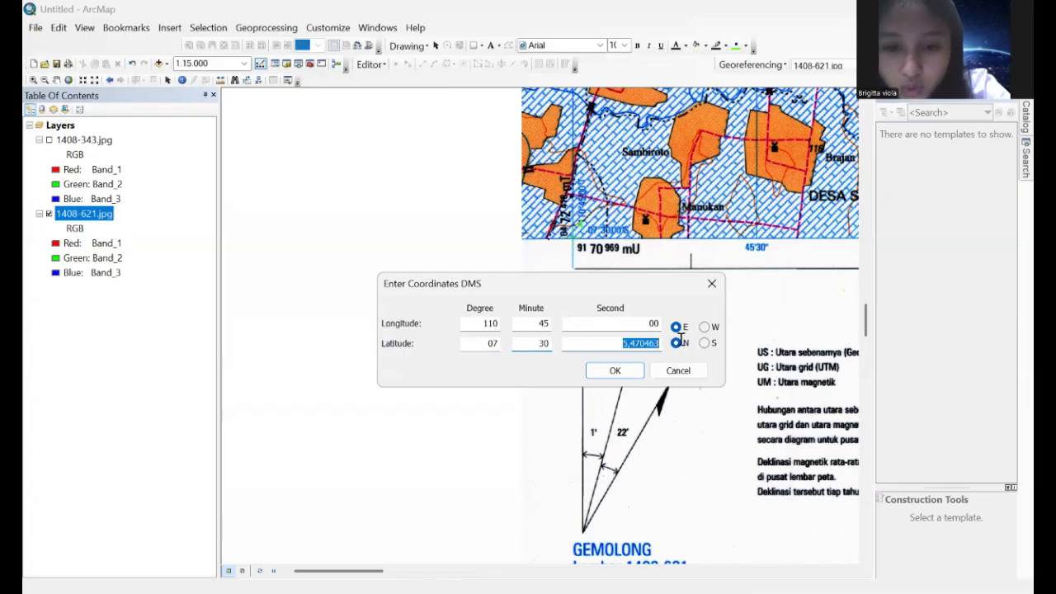
type("00")
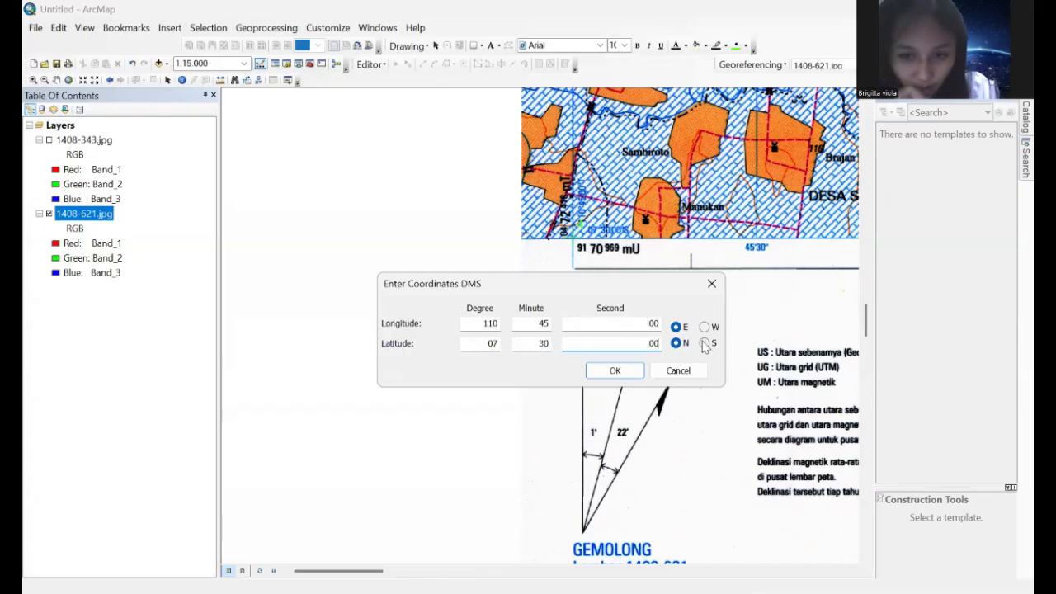
left_click(704, 342)
left_click(619, 372)
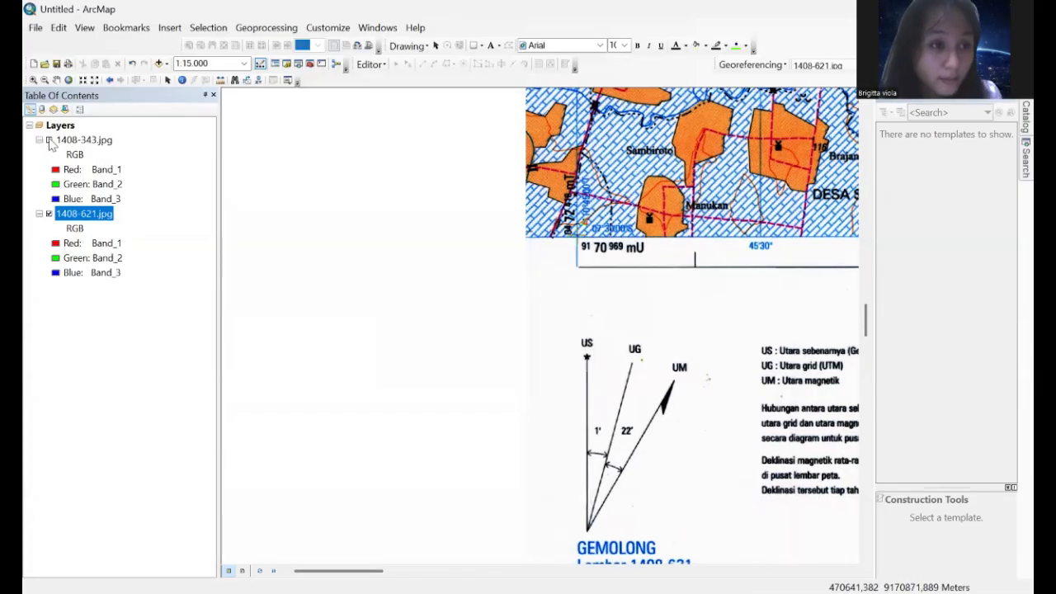
Step: Update the georeferencing of 1408-621.jpg and turn the 1408-343.jpg layer back on
left_click(783, 66)
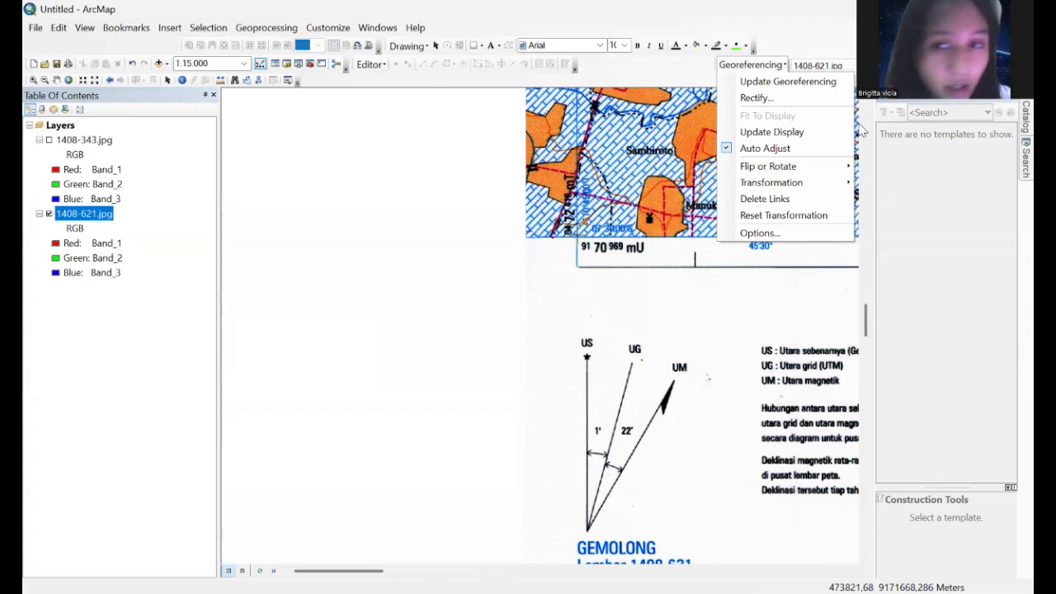
left_click(775, 82)
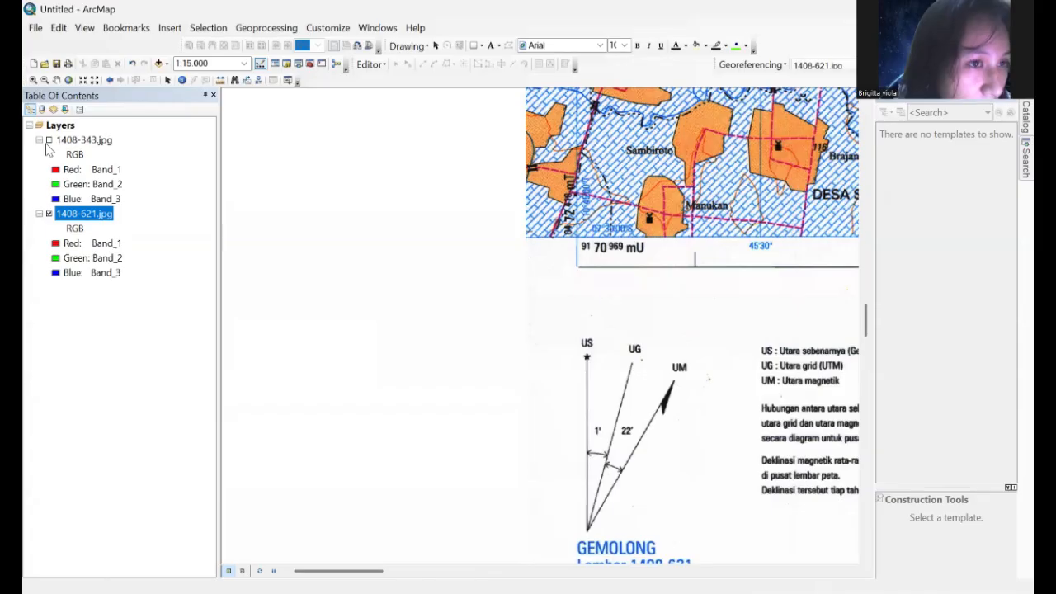
left_click(49, 140)
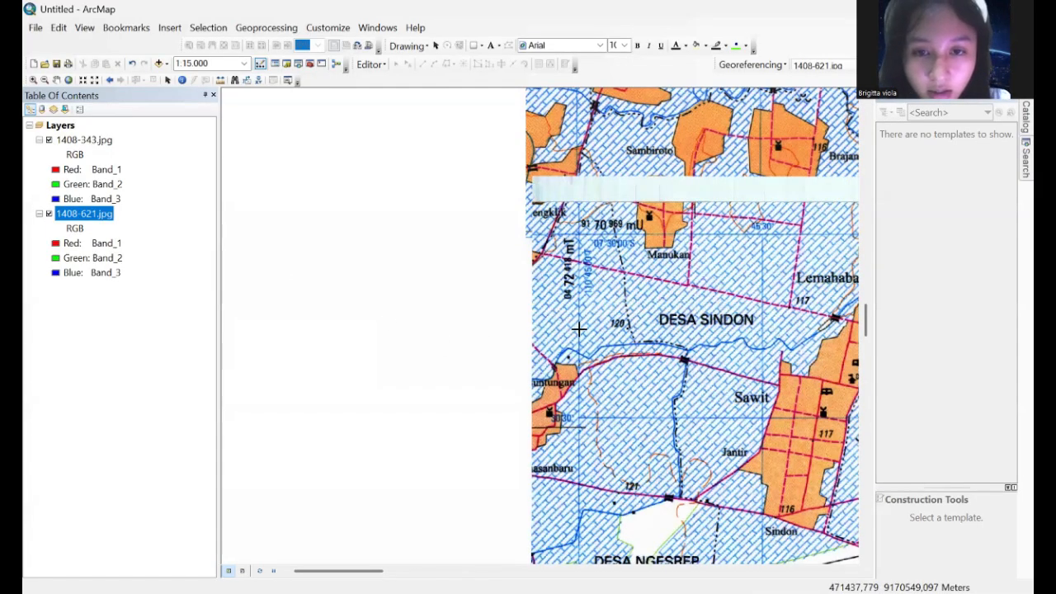
Step: Zoom to layer 1408-343.jpg to check how the two georeferenced sheets line up
scroll(584, 326, "down", 1)
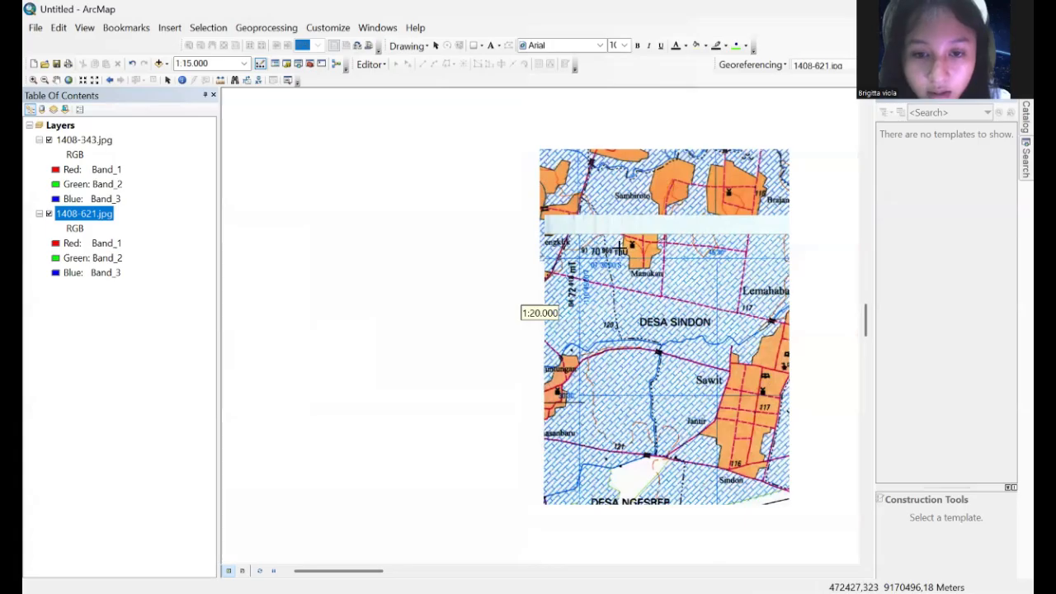
left_click(56, 79)
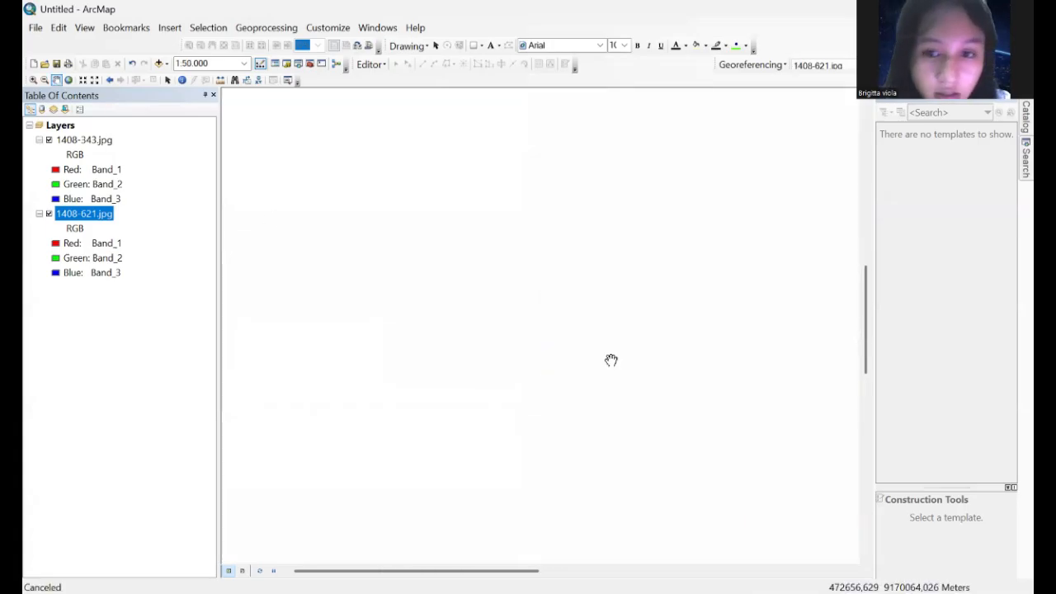
right_click(90, 142)
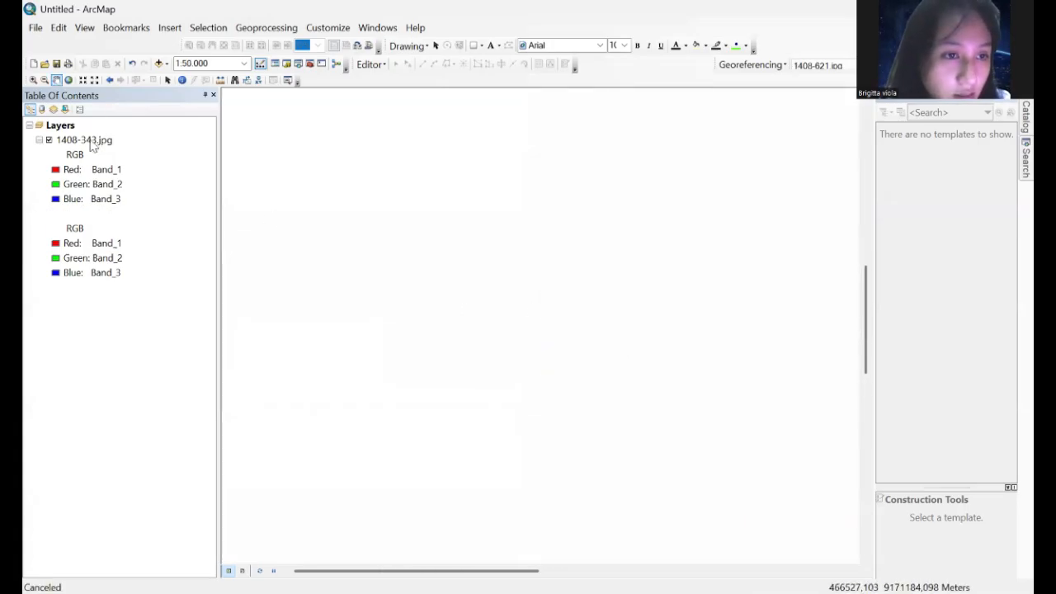
right_click(91, 143)
left_click(175, 218)
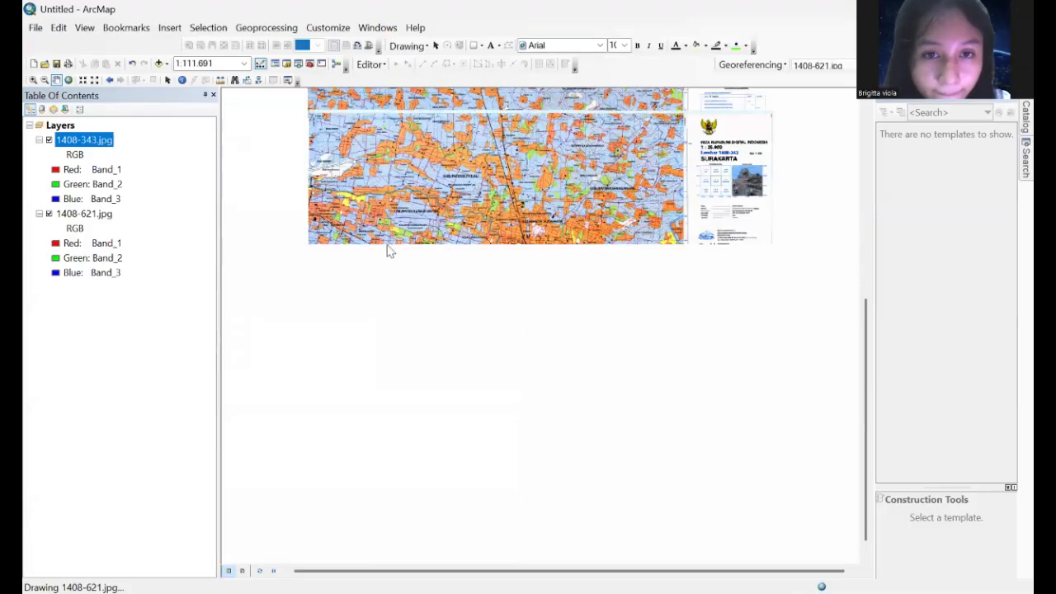
Step: Examine how the two georeferenced sheets join along their shared edge, particularly around Desa Jeruksawit and towards the eastern margin
left_click_drag(544, 233, 572, 314)
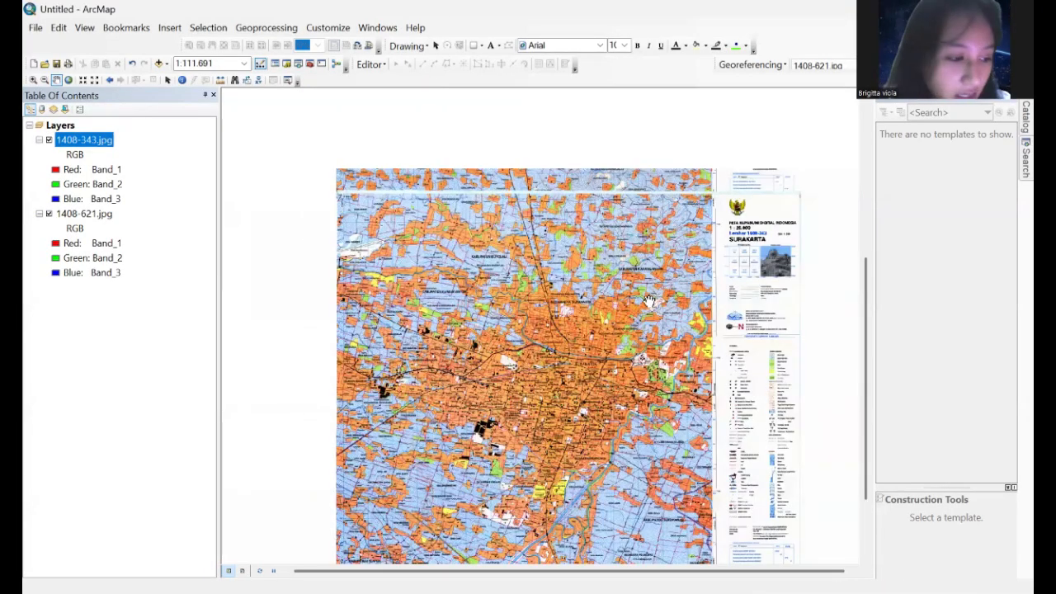
scroll(649, 302, "down", 1)
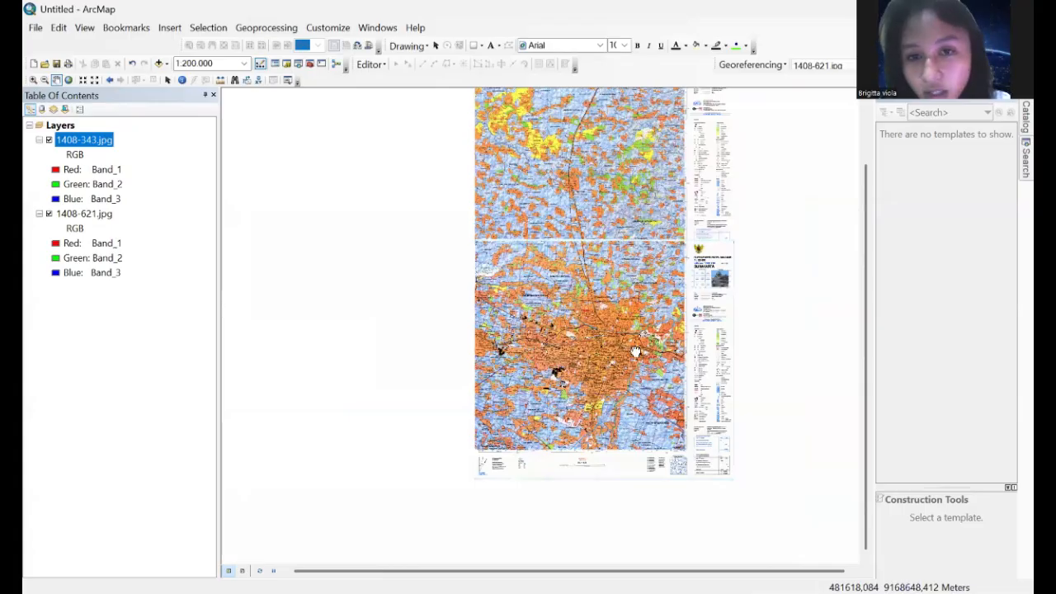
left_click_drag(632, 234, 632, 319)
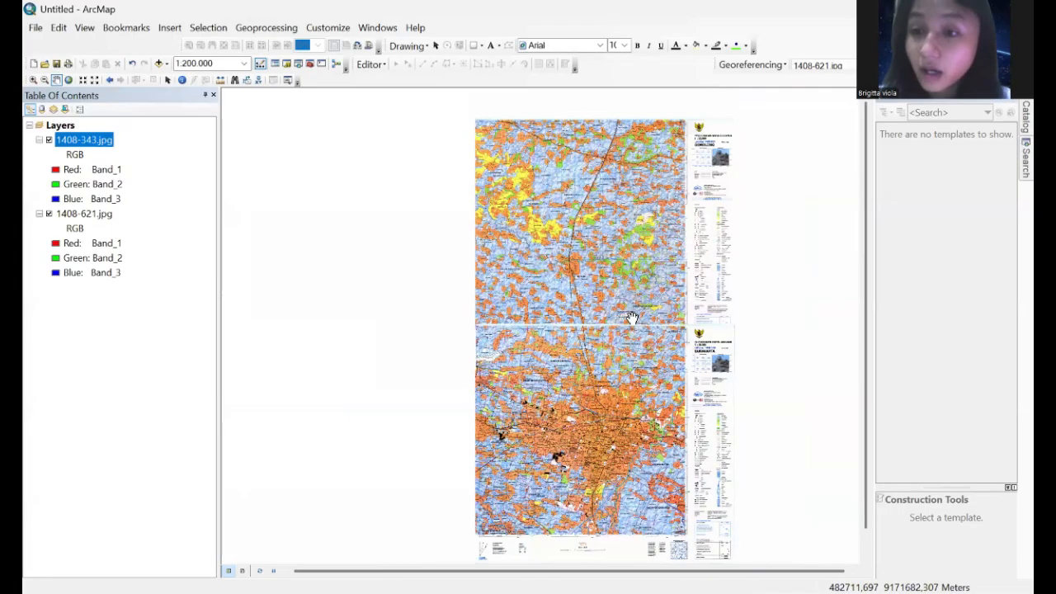
scroll(595, 368, "up", 2)
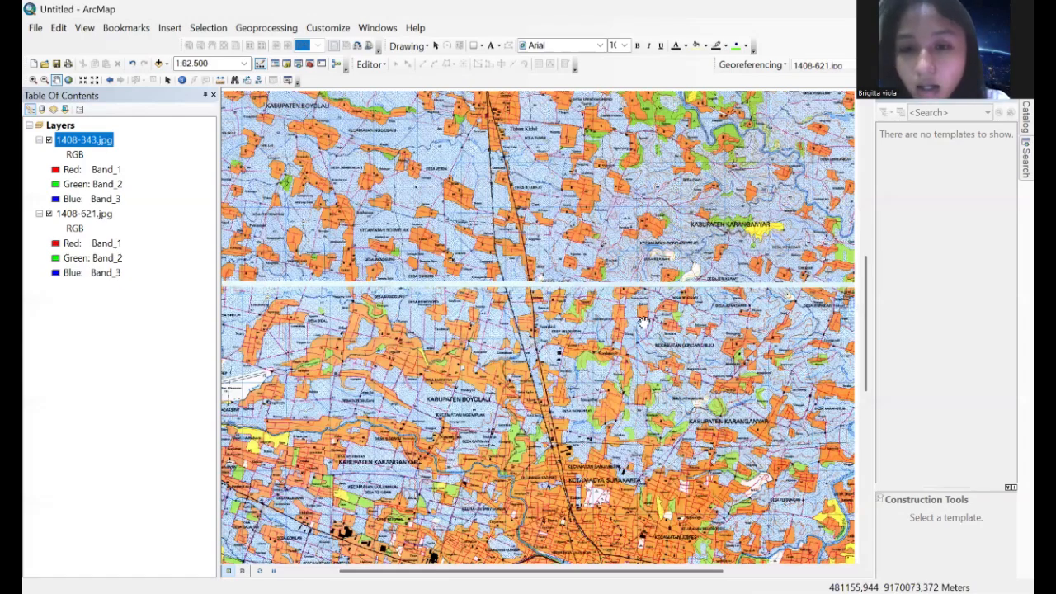
scroll(642, 321, "up", 2)
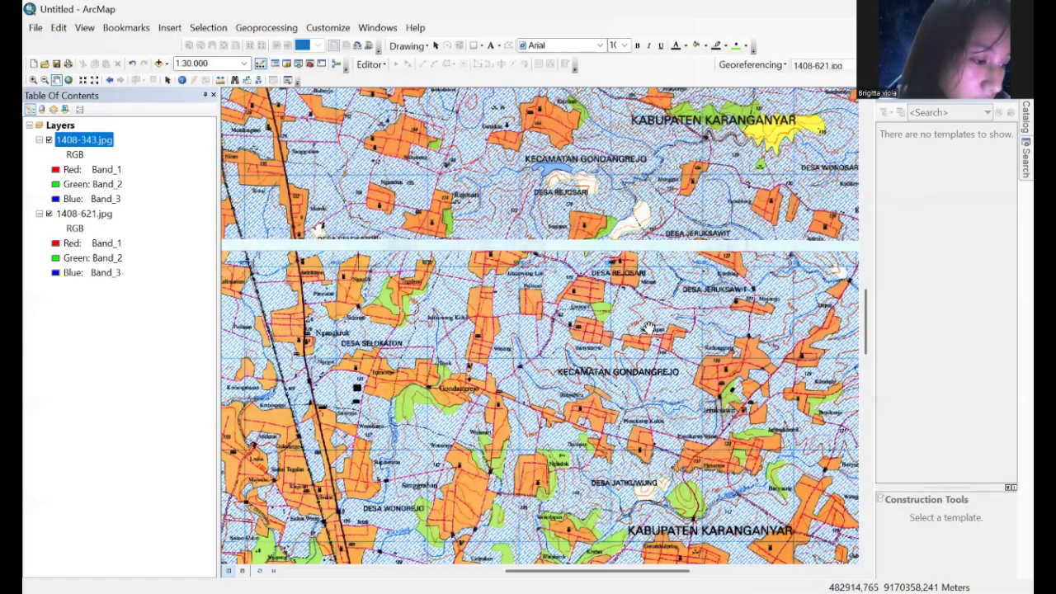
left_click_drag(649, 310, 603, 309)
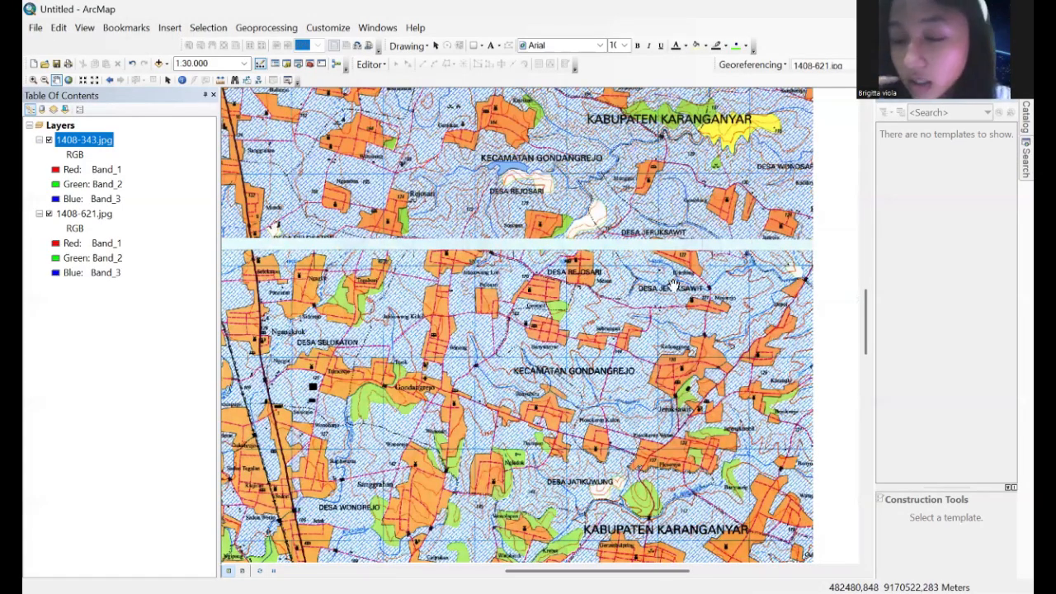
left_click_drag(673, 285, 590, 282)
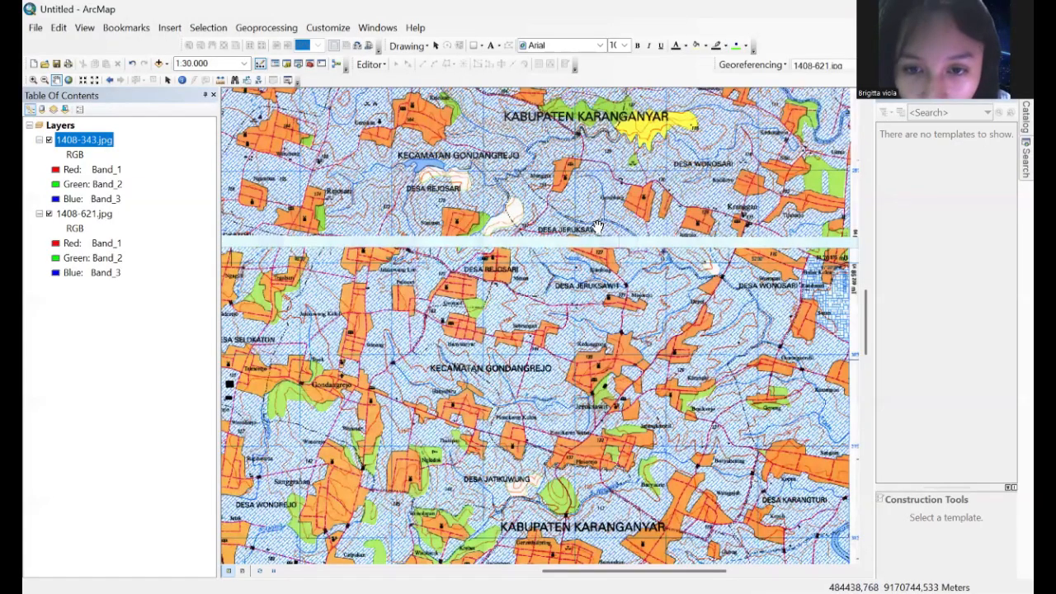
left_click_drag(772, 348, 715, 321)
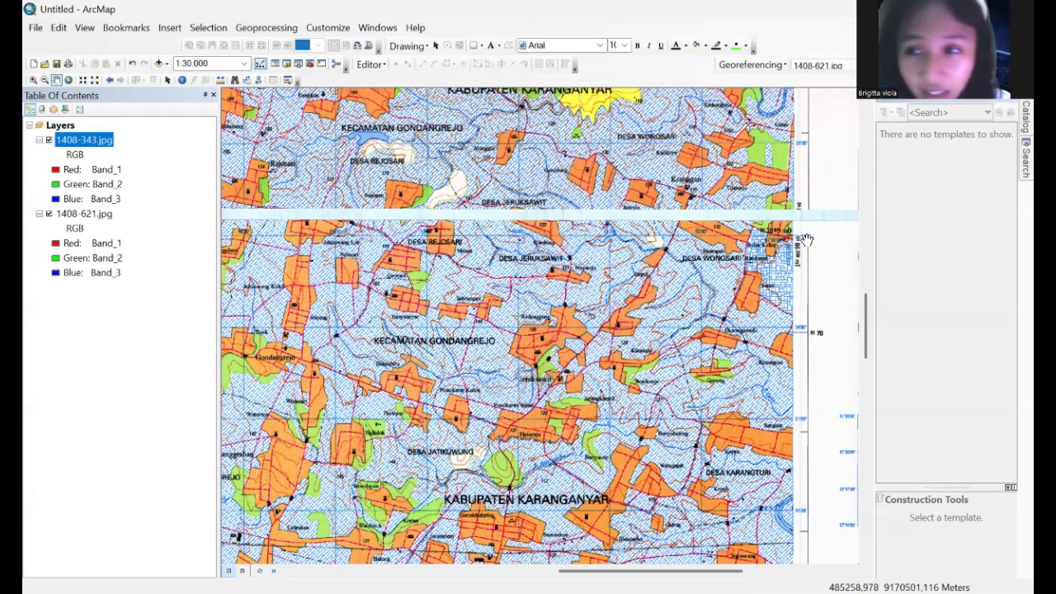
Step: Create a new folder named digitasi jeruksawit inside the connected Jeruksawit video folder
left_click(1025, 115)
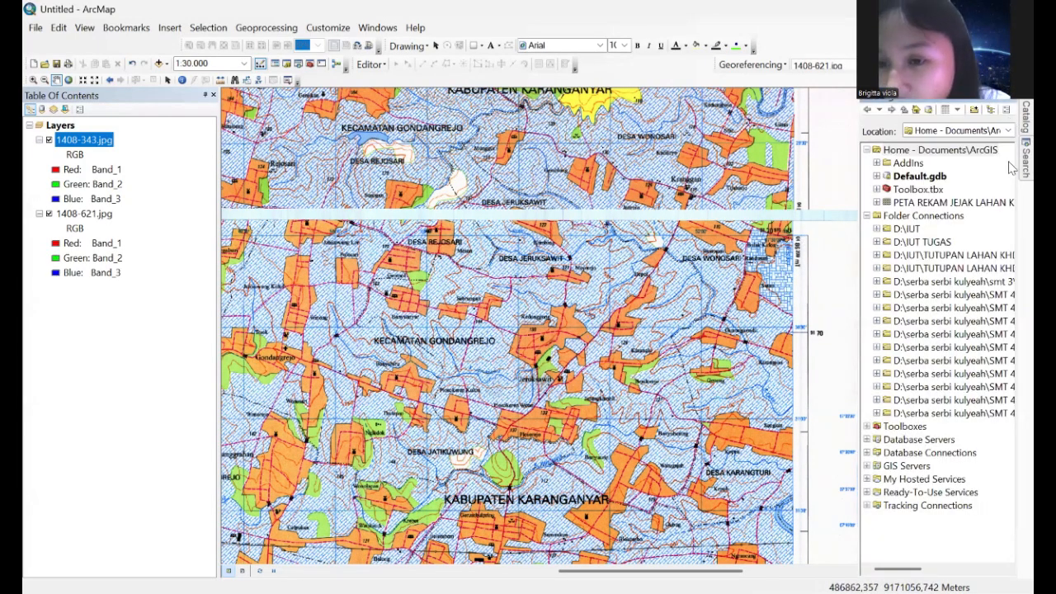
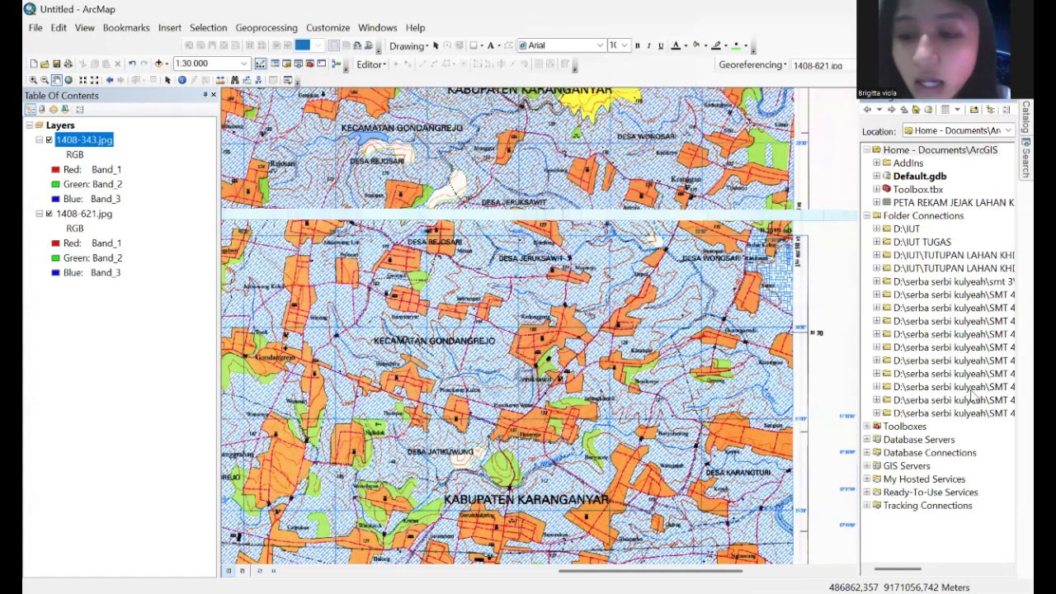
right_click(970, 387)
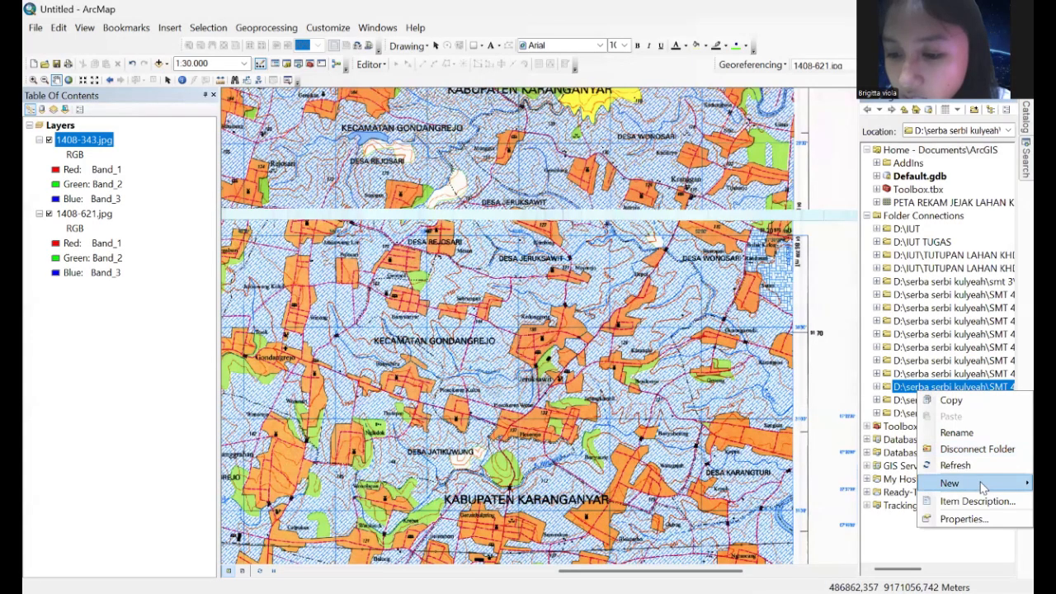
mouse_move(979, 481)
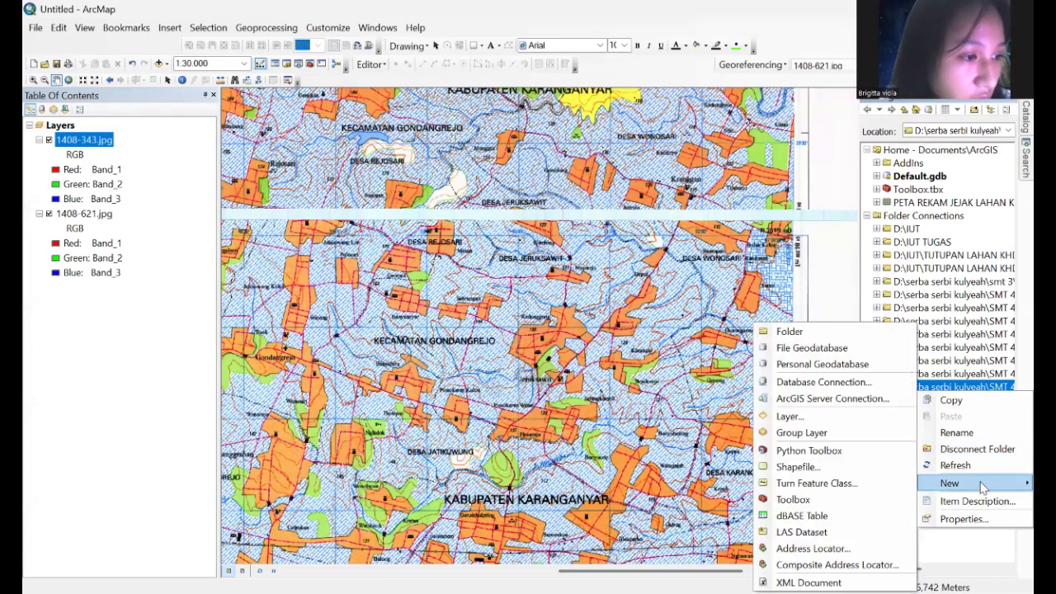
left_click(857, 338)
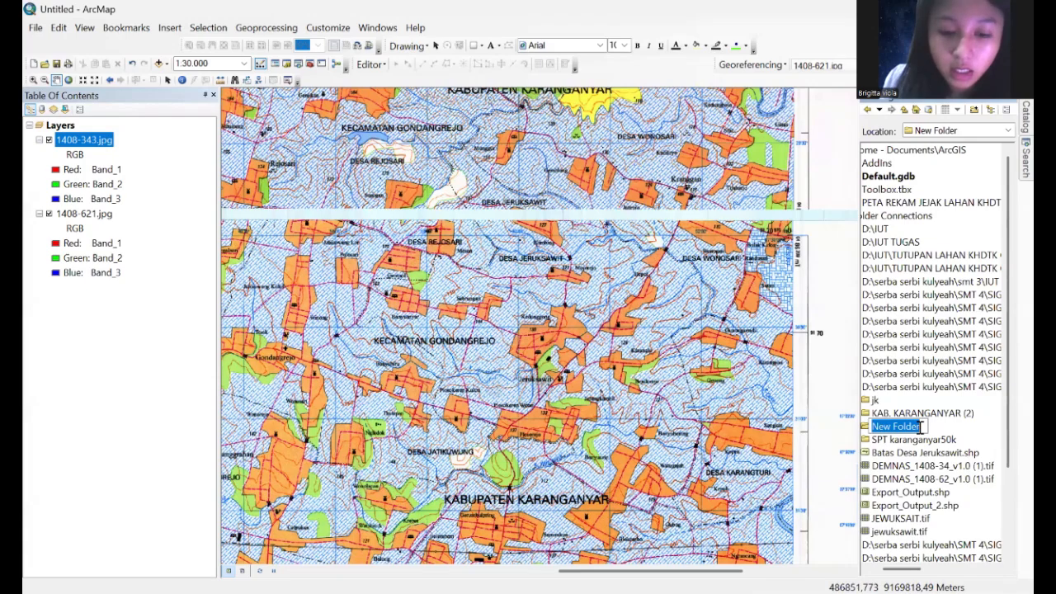
type("digita")
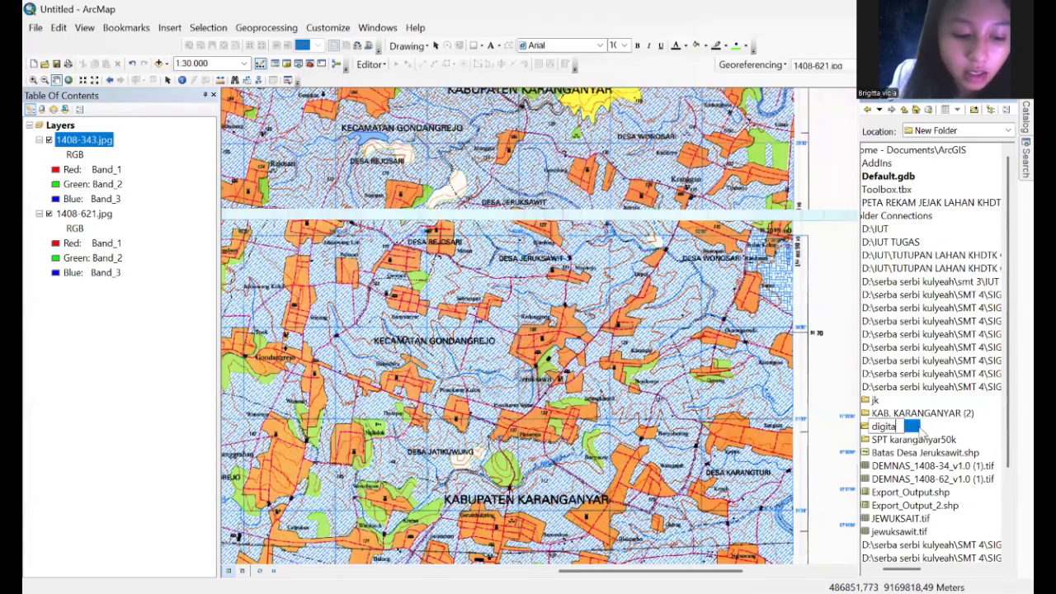
type("si")
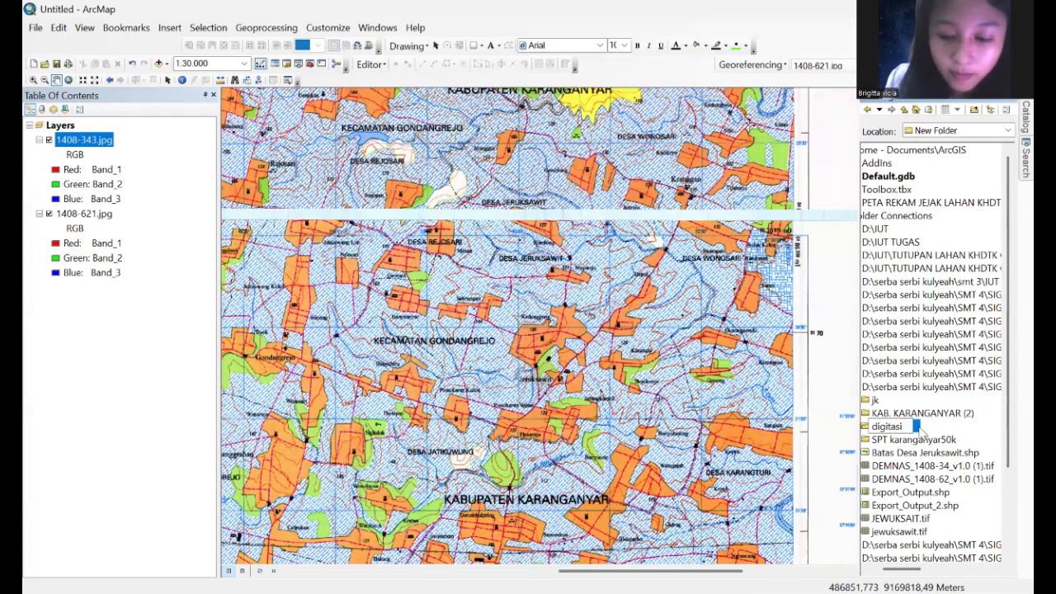
type(" jeruks")
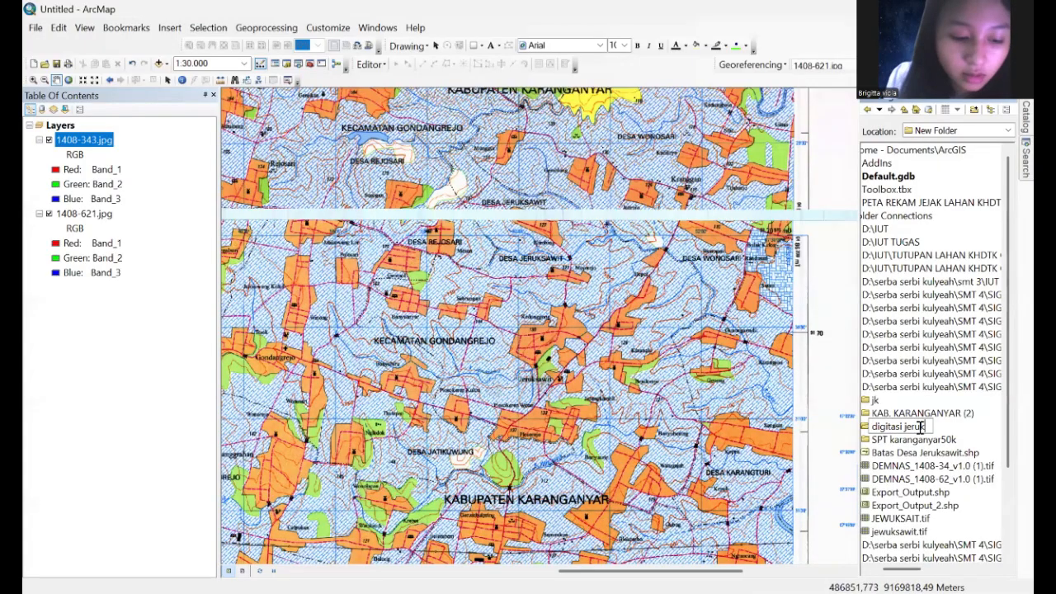
type("awit")
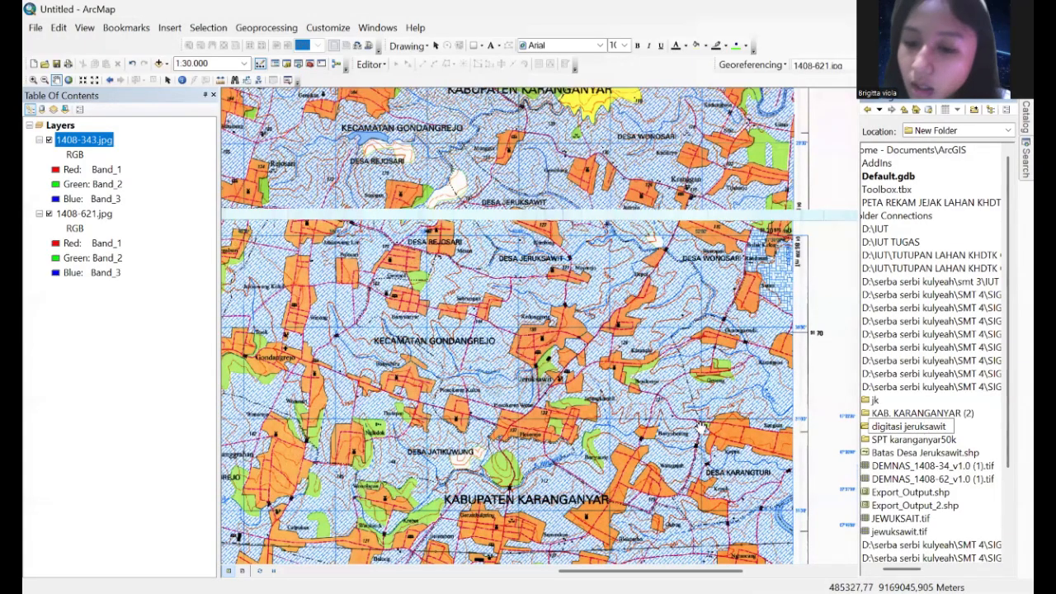
Step: Start a new shapefile in the digitasi jeruksawit folder and name it Batas Desa Jeruksawit
left_click(953, 452)
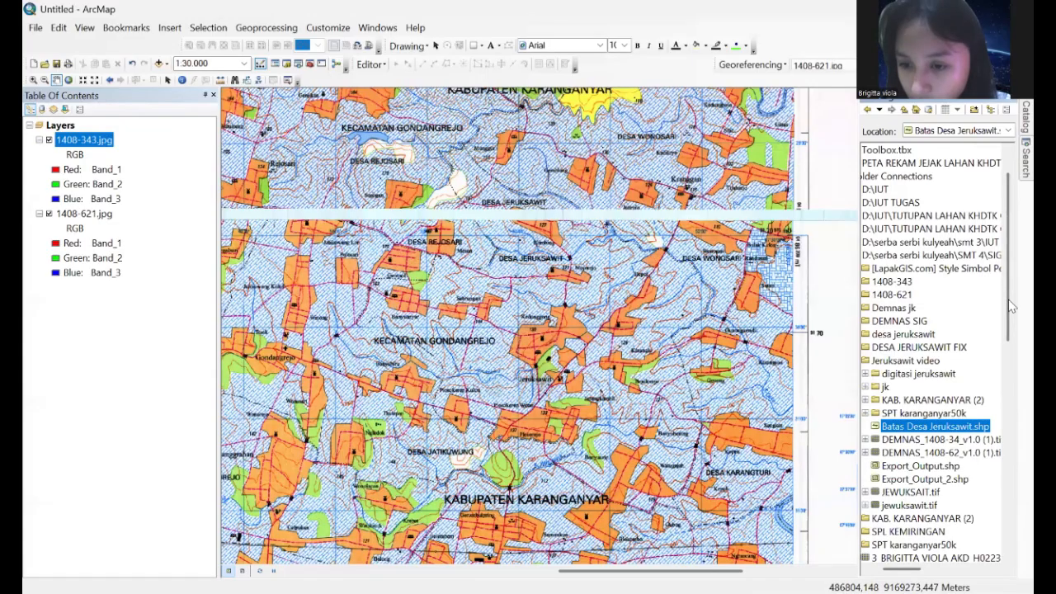
left_click_drag(1011, 309, 1009, 329)
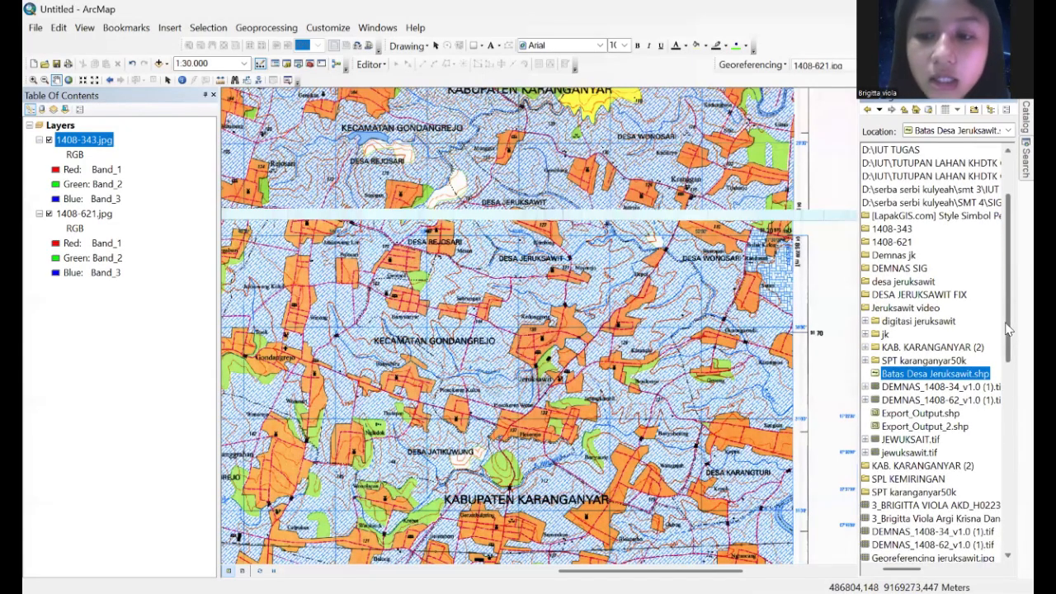
left_click(909, 322)
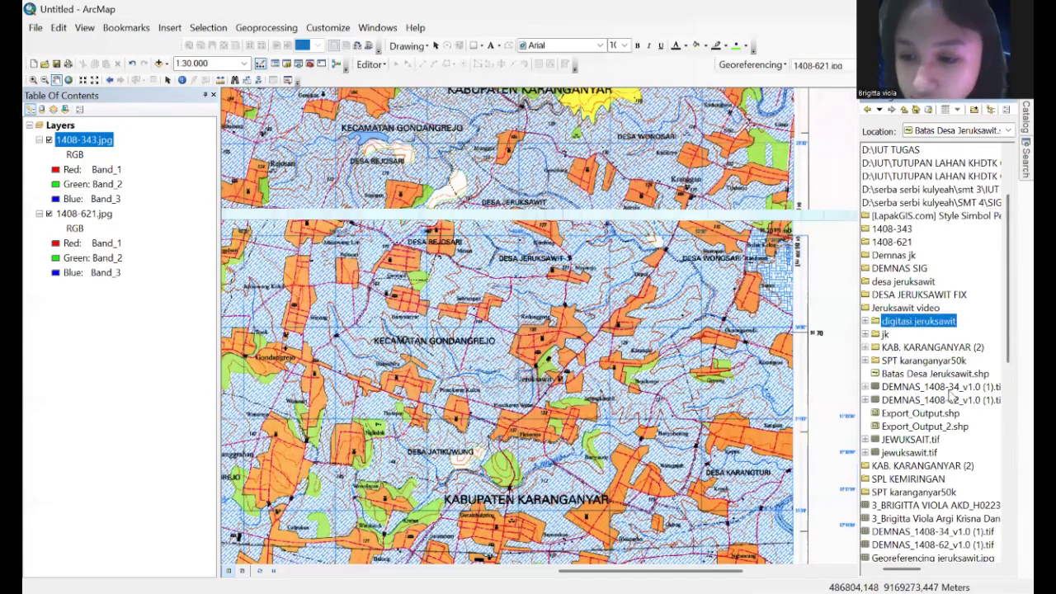
right_click(908, 321)
mouse_move(937, 416)
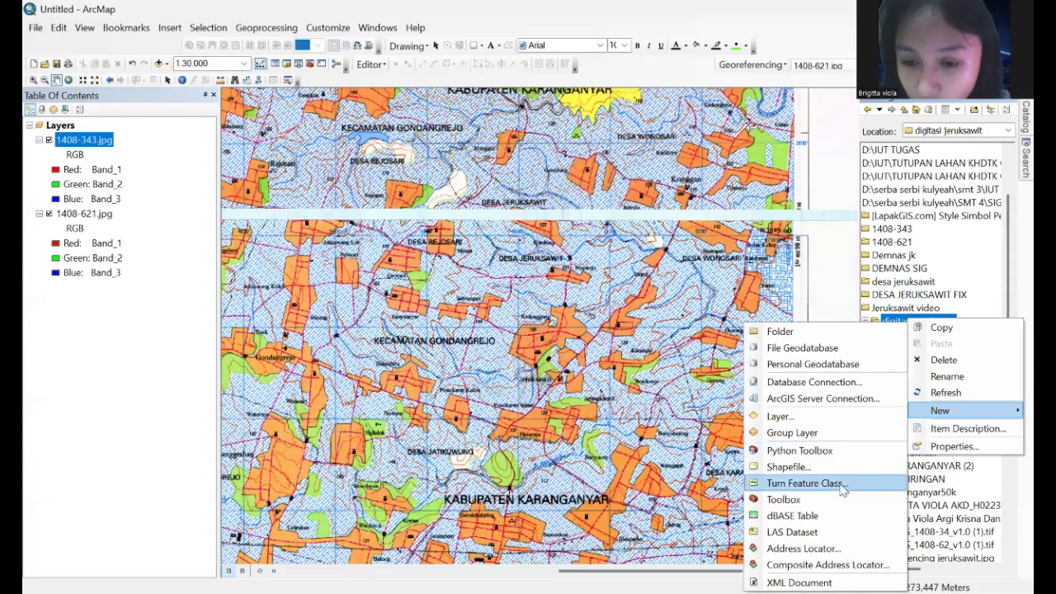
left_click(831, 467)
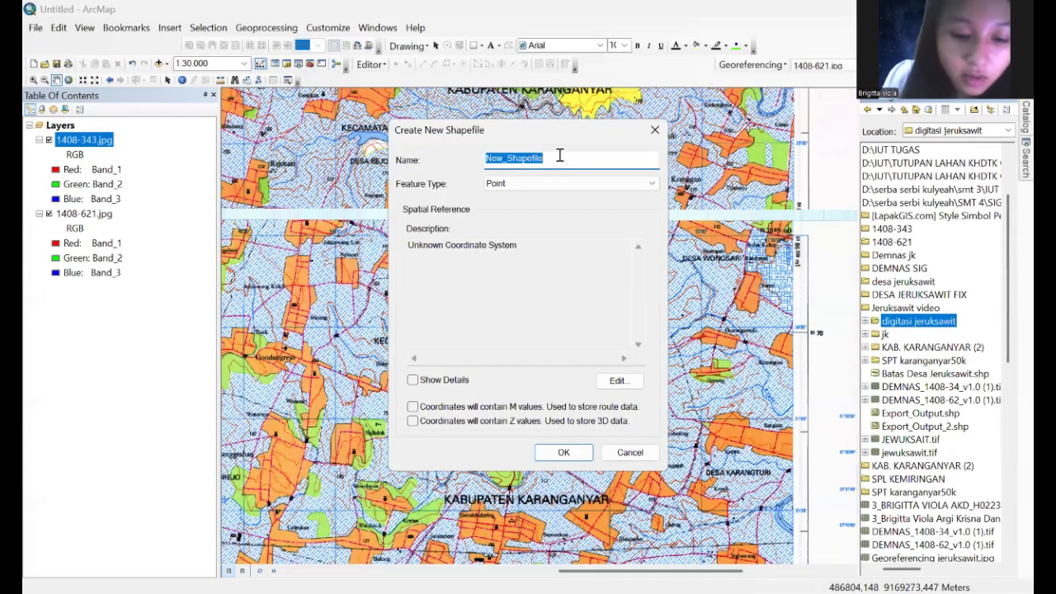
type("Batas")
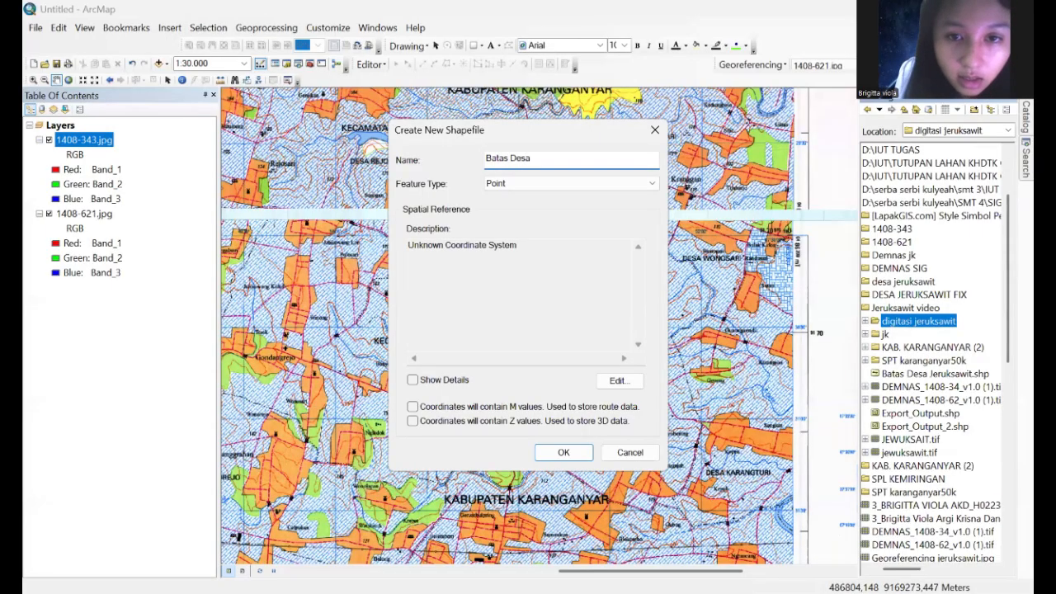
type("Desa Jeruksawit")
left_click(531, 157)
type("J")
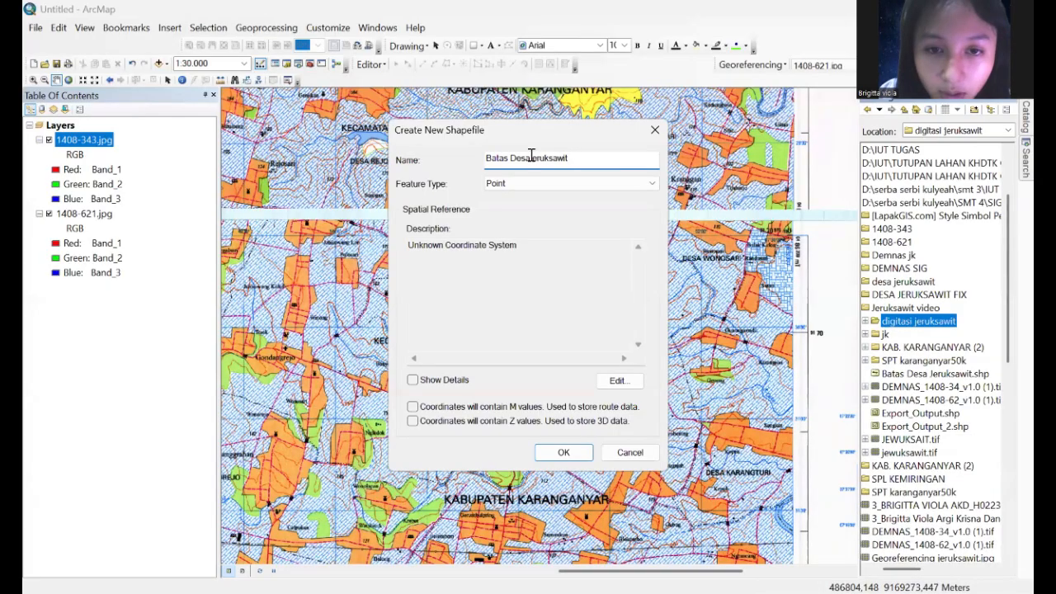
left_click(532, 157)
type("J")
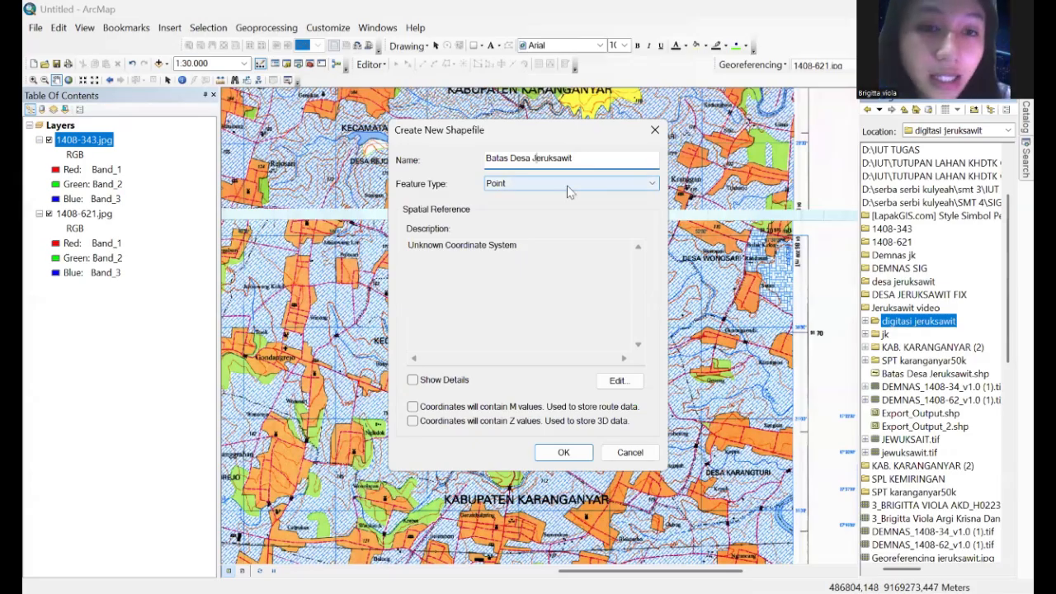
Step: Set the shapefile's feature type to Polyline, assign it WGS 1984 UTM Zone 49S and create it
left_click(589, 186)
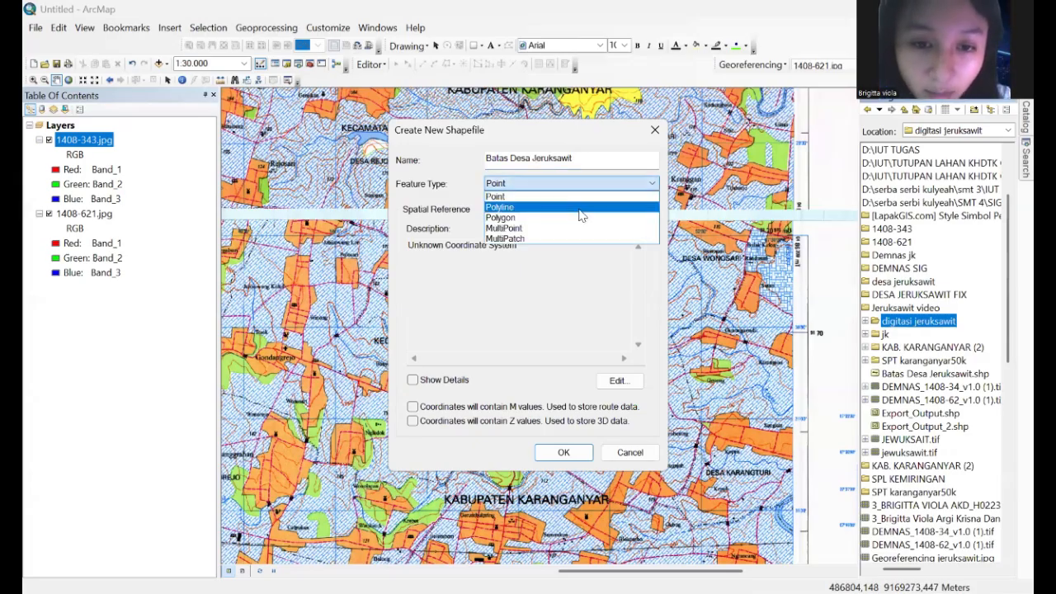
left_click(580, 207)
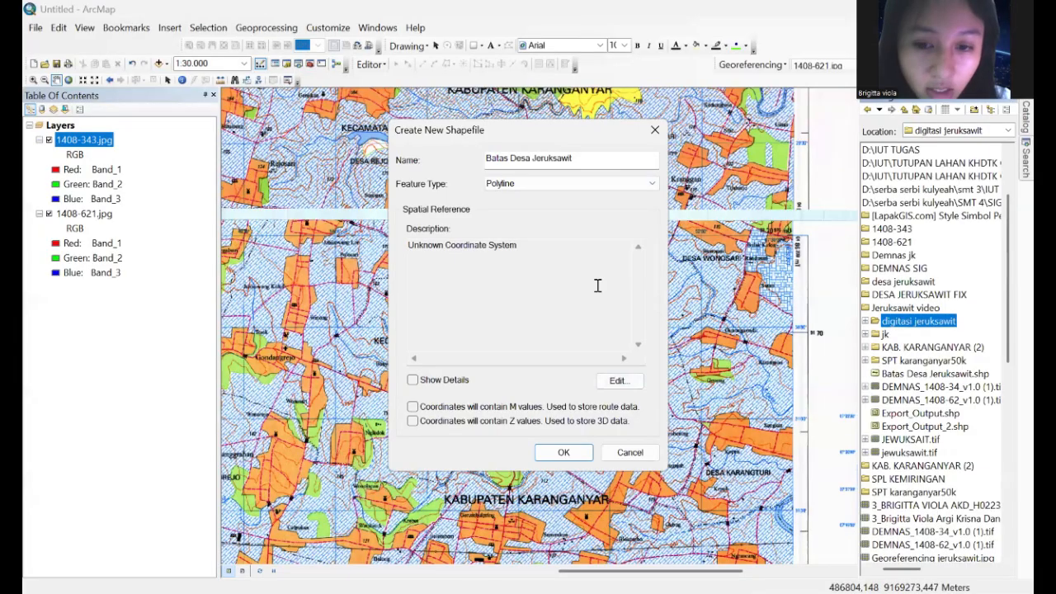
left_click(632, 384)
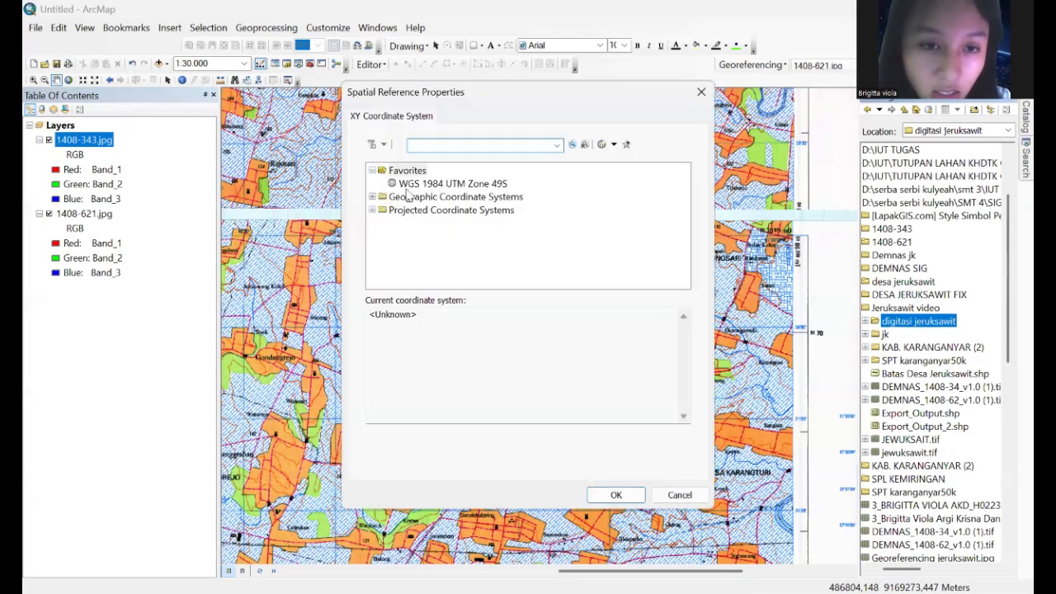
left_click(435, 185)
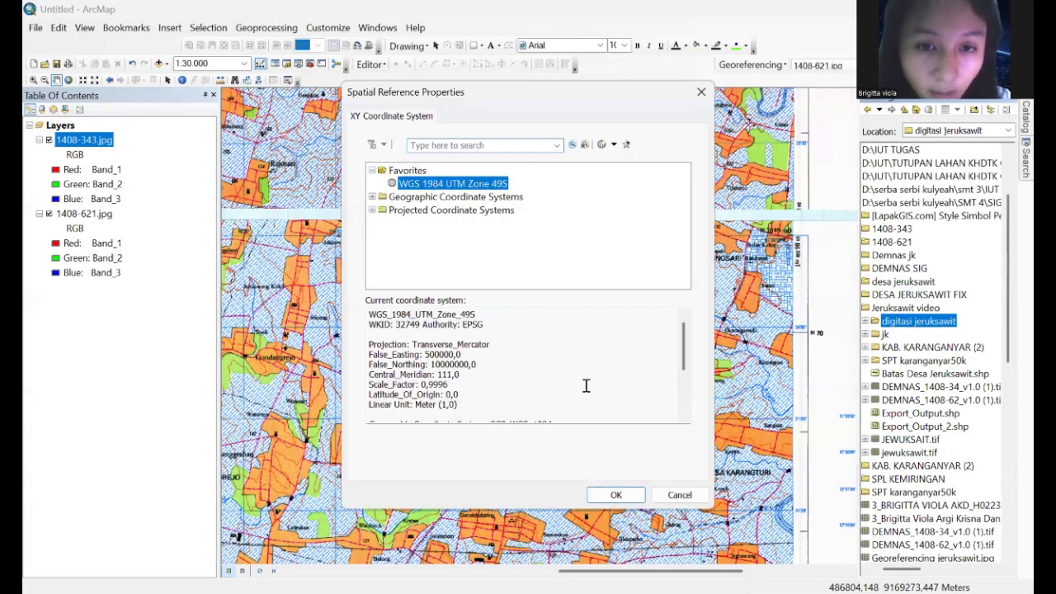
left_click(615, 495)
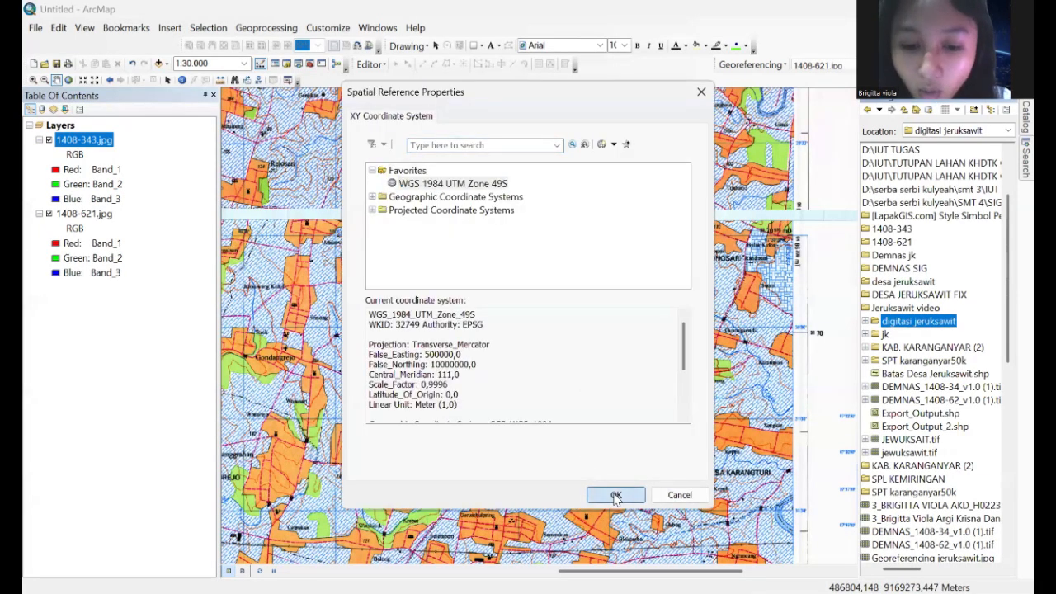
left_click(560, 453)
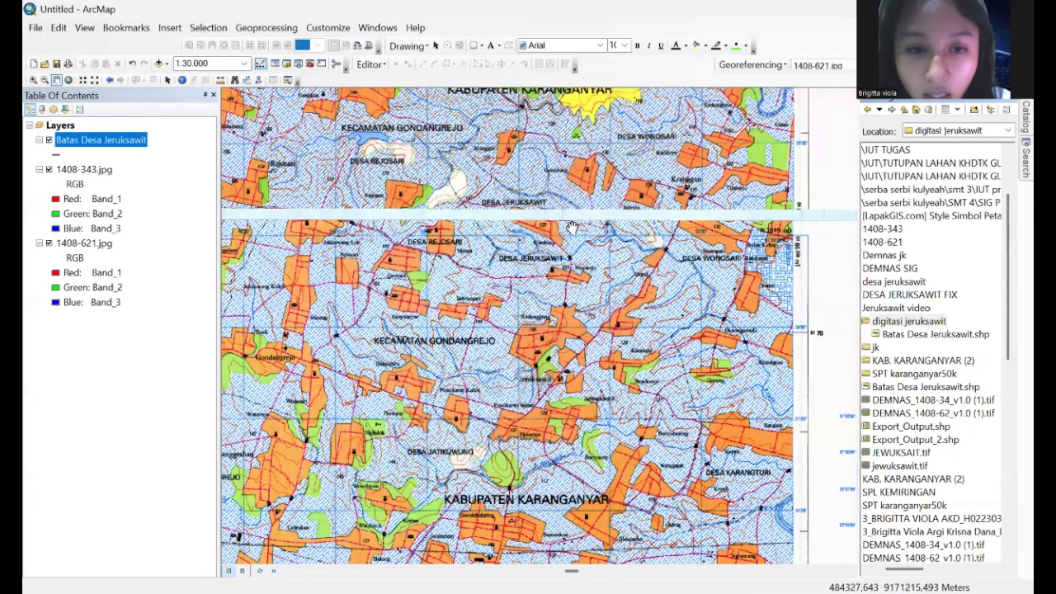
Step: Start the Batas Desa Jeruksawit line at the dashed boundary corner west of Munggur and trace southeast across the road to the stream
scroll(573, 225, "up", 1)
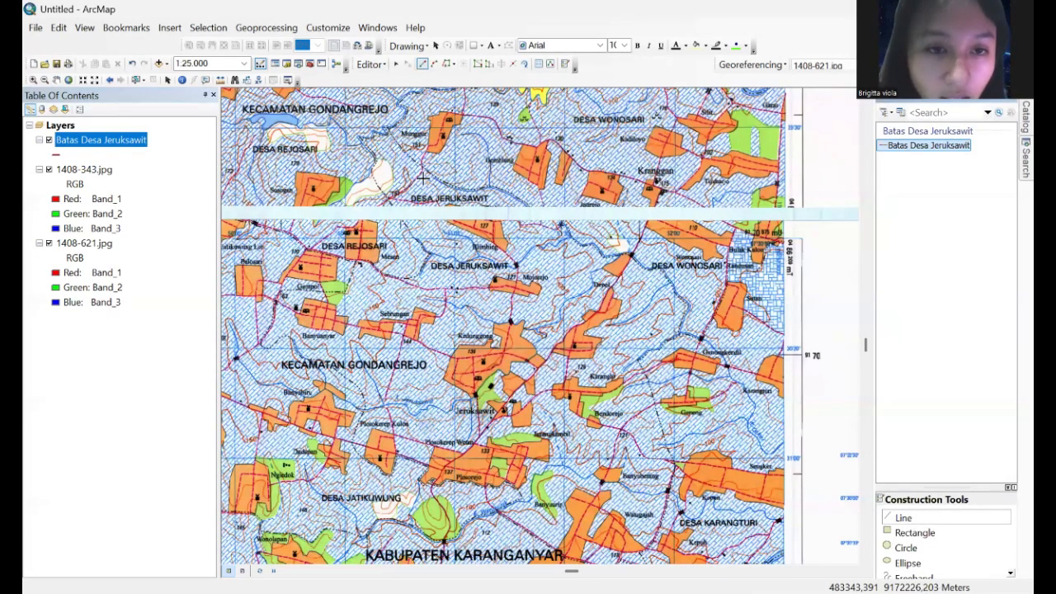
scroll(423, 178, "down", 1)
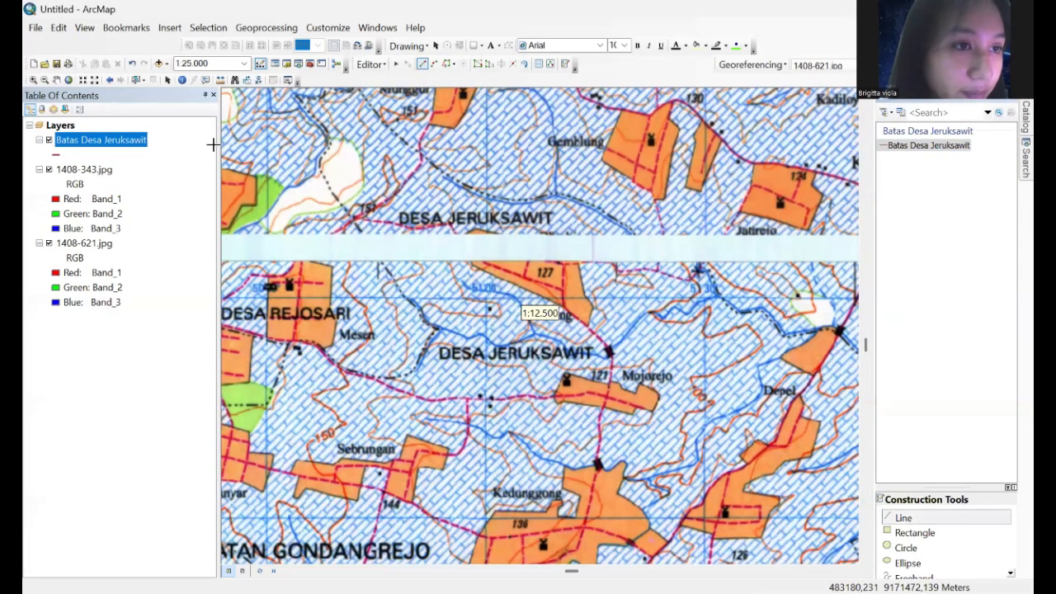
left_click(56, 80)
left_click_drag(443, 182, 539, 336)
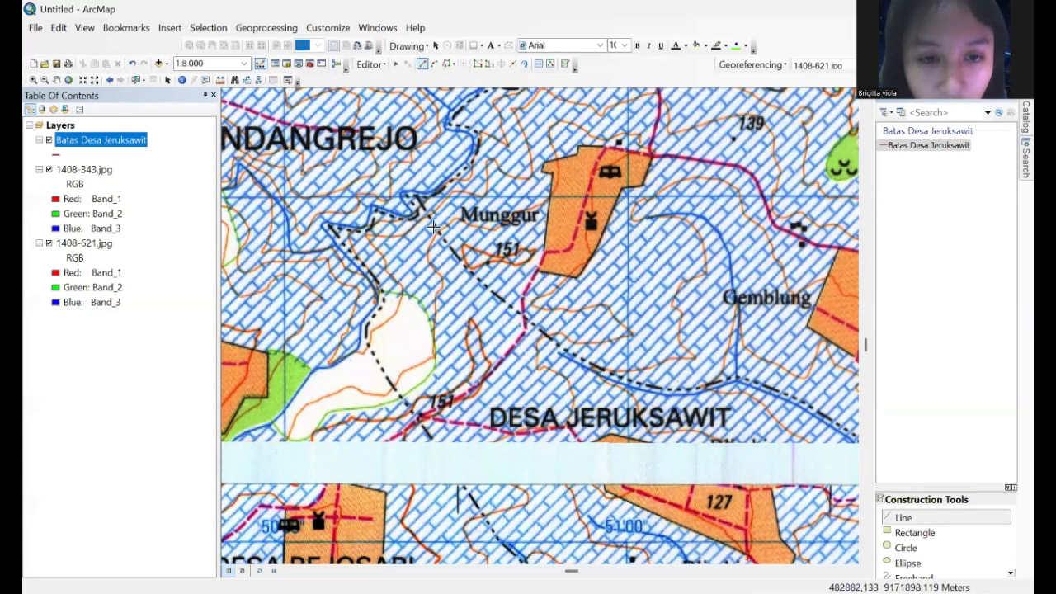
left_click(433, 221)
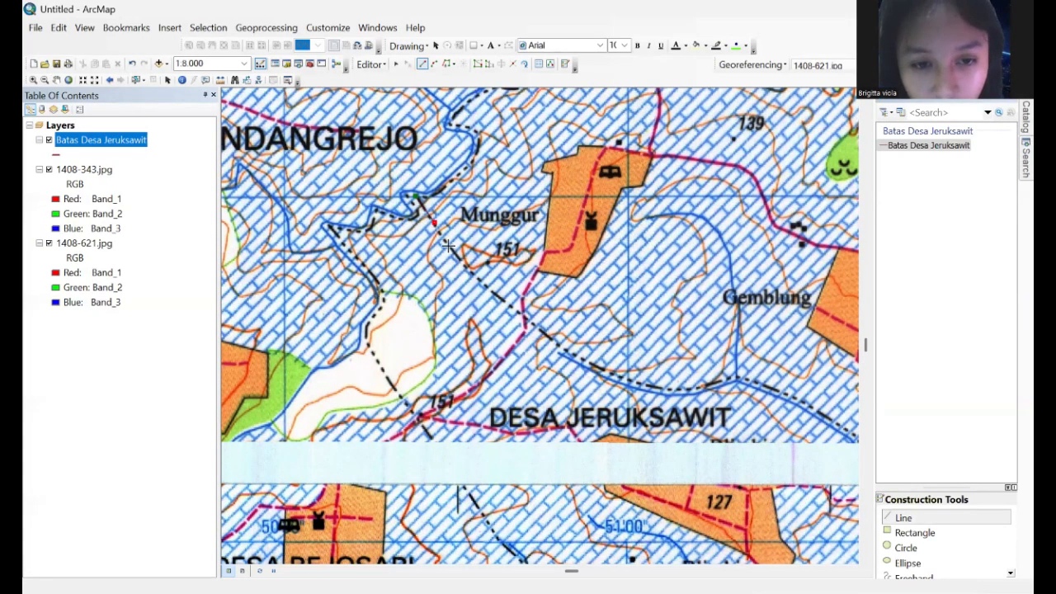
left_click(466, 267)
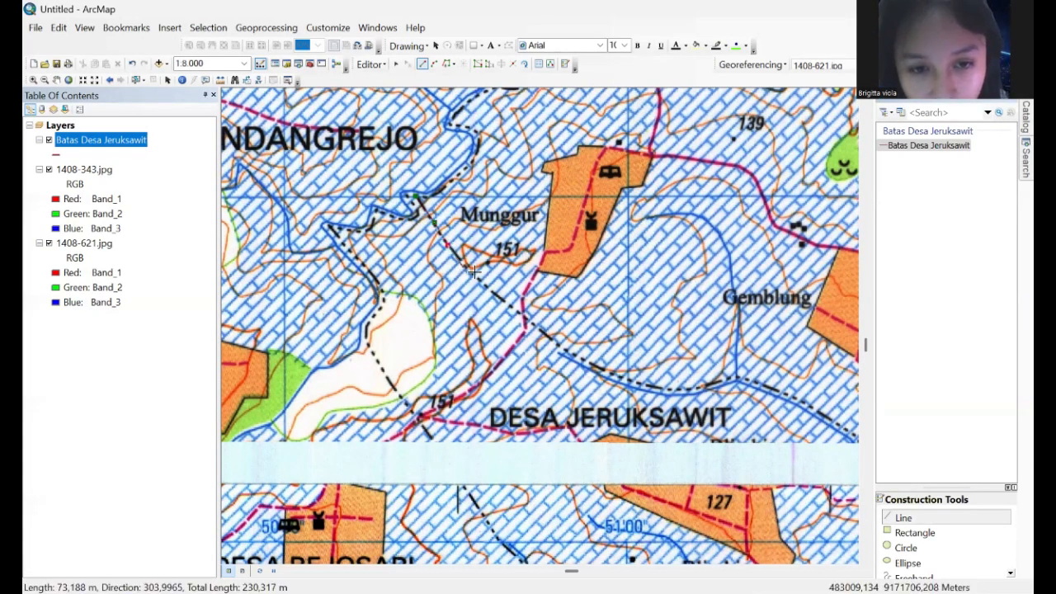
left_click(504, 301)
left_click(558, 344)
left_click(590, 361)
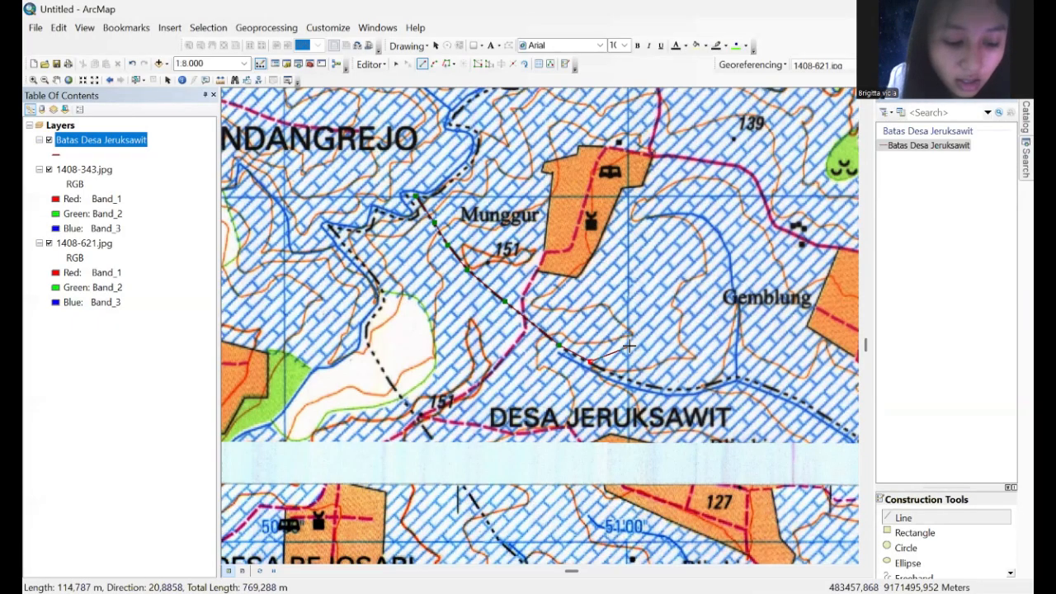
key("ctrl+z")
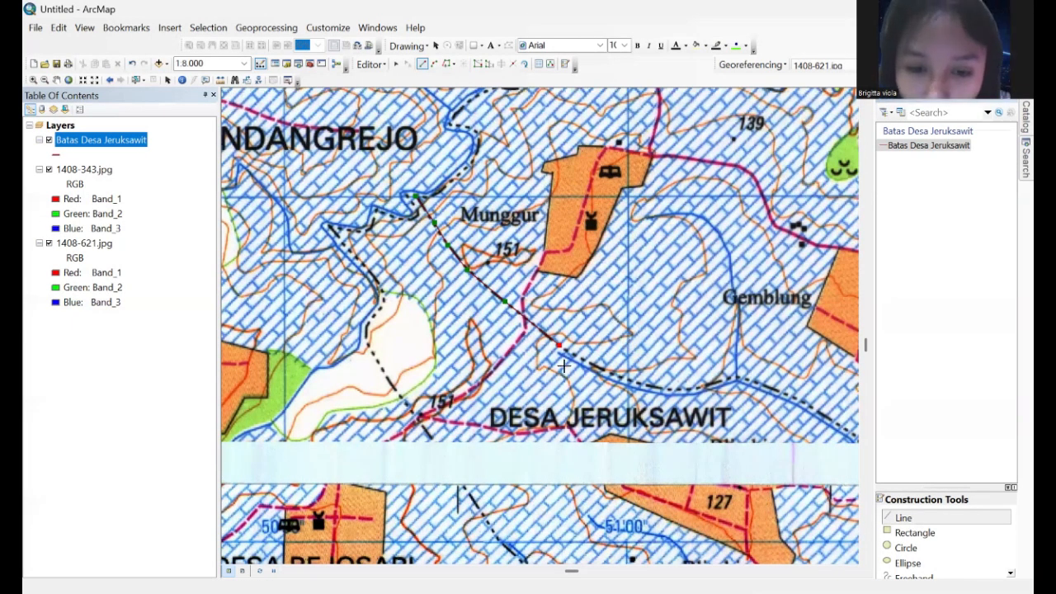
left_click(590, 363)
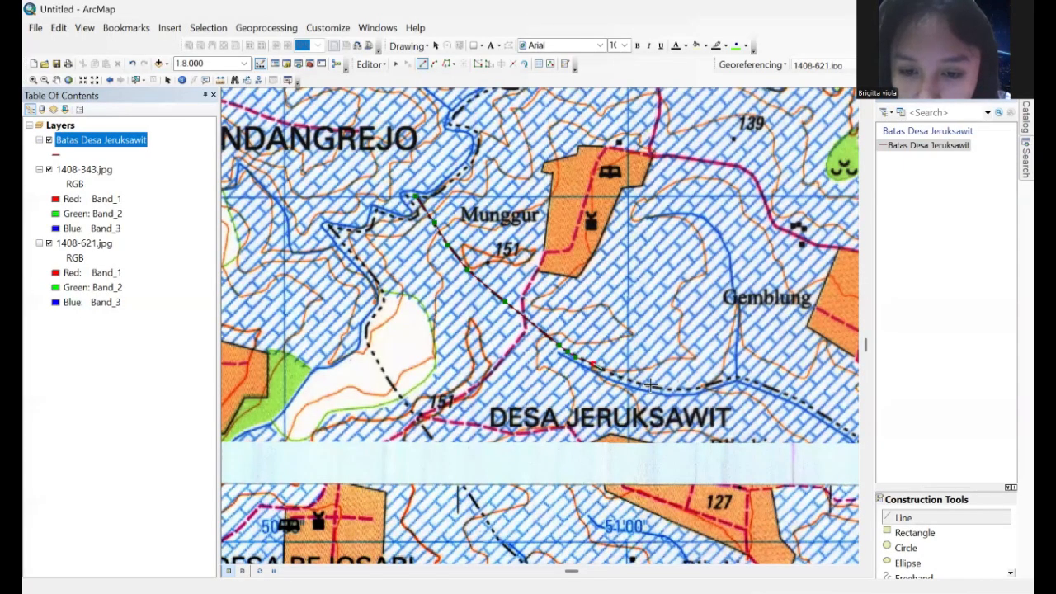
Step: Continue the boundary line along the dashed stream boundary above the Desa Jeruksawit label, heading southeast towards the northern sheet's lower edge
left_click(697, 388)
left_click(707, 385)
left_click(724, 380)
left_click(732, 378)
left_click(740, 378)
left_click(757, 382)
left_click(771, 386)
left_click(791, 395)
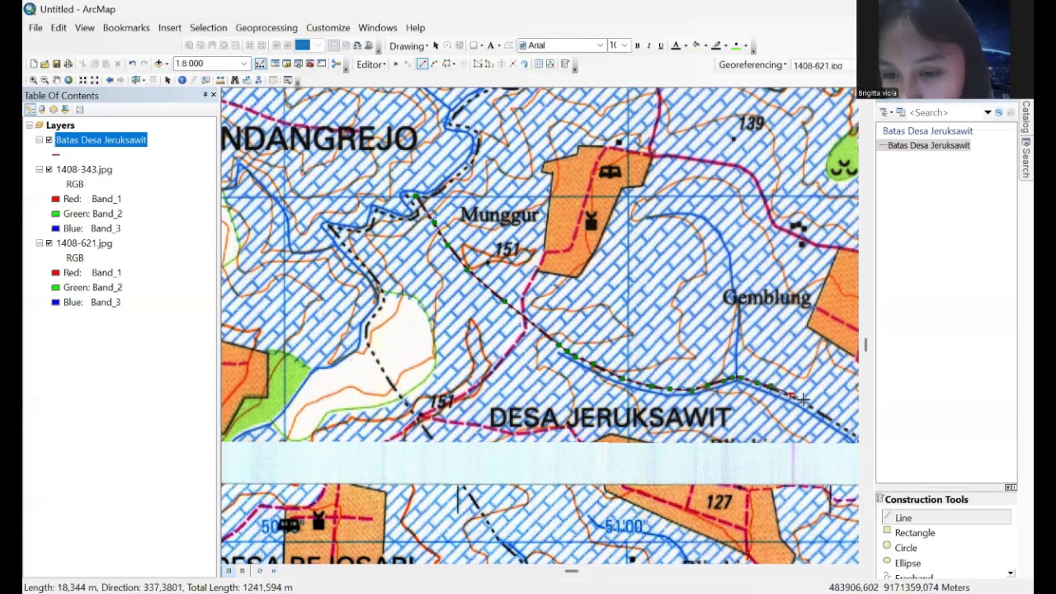
left_click(807, 404)
left_click(830, 416)
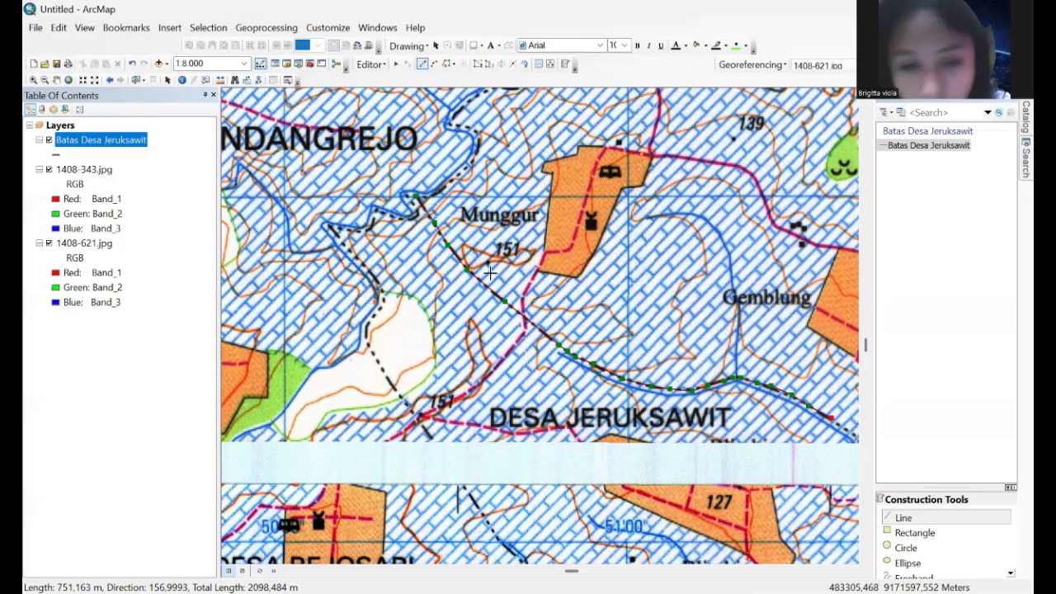
Step: Extend the boundary line to the northern sheet's lower edge and bridge the blank gap to the matching boundary on the southern sheet
left_click(56, 79)
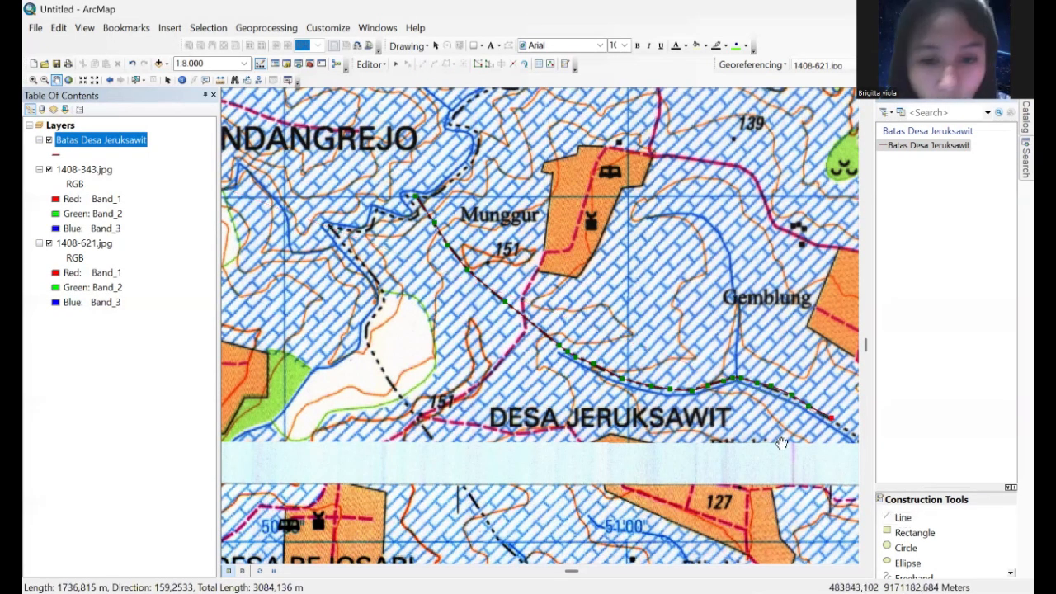
left_click_drag(682, 369, 435, 240)
left_click_drag(680, 387, 586, 315)
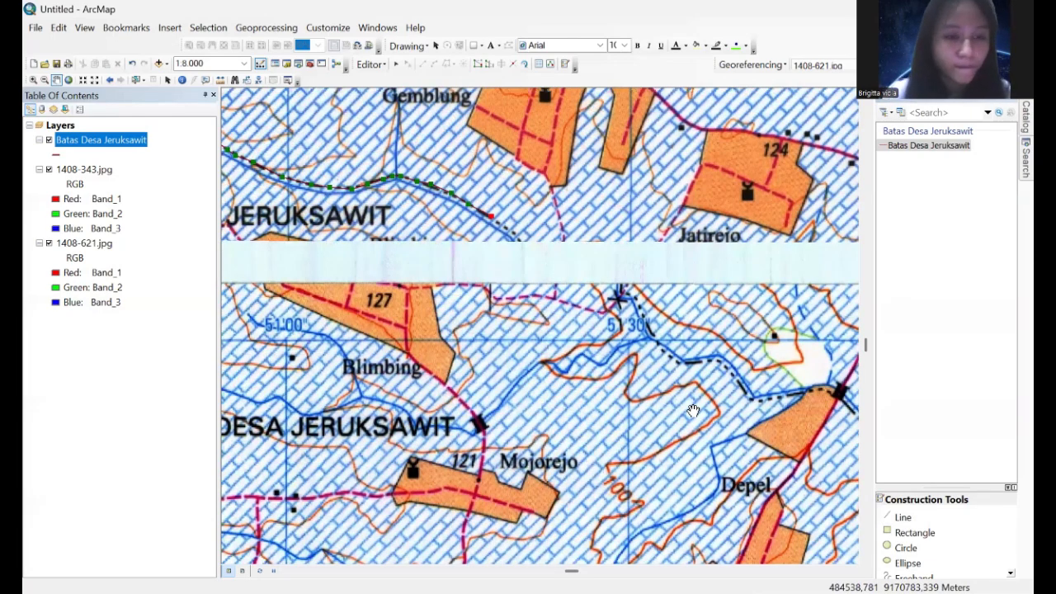
left_click_drag(666, 408, 603, 366)
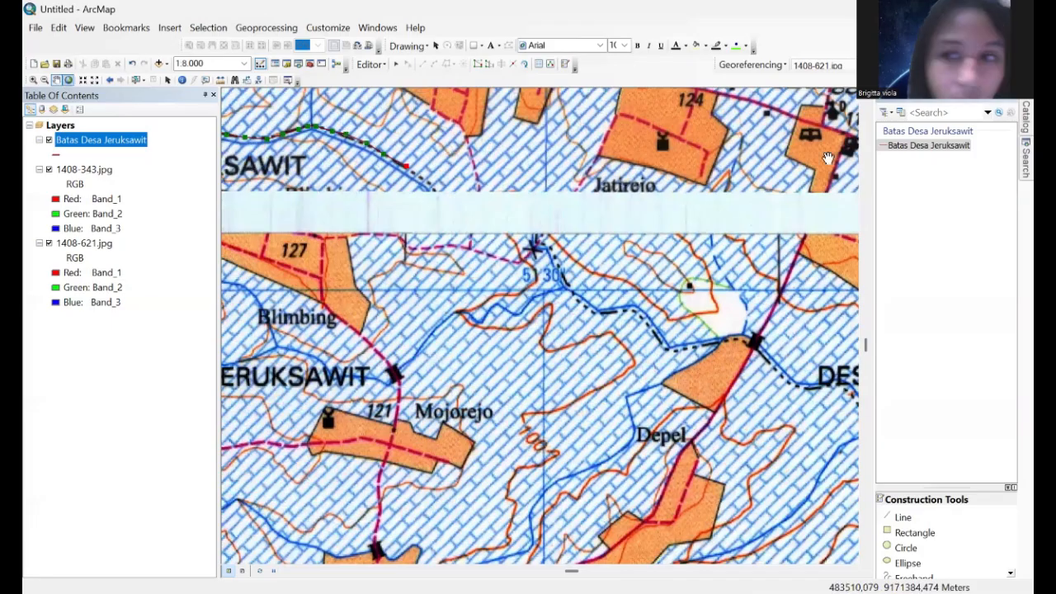
left_click(938, 524)
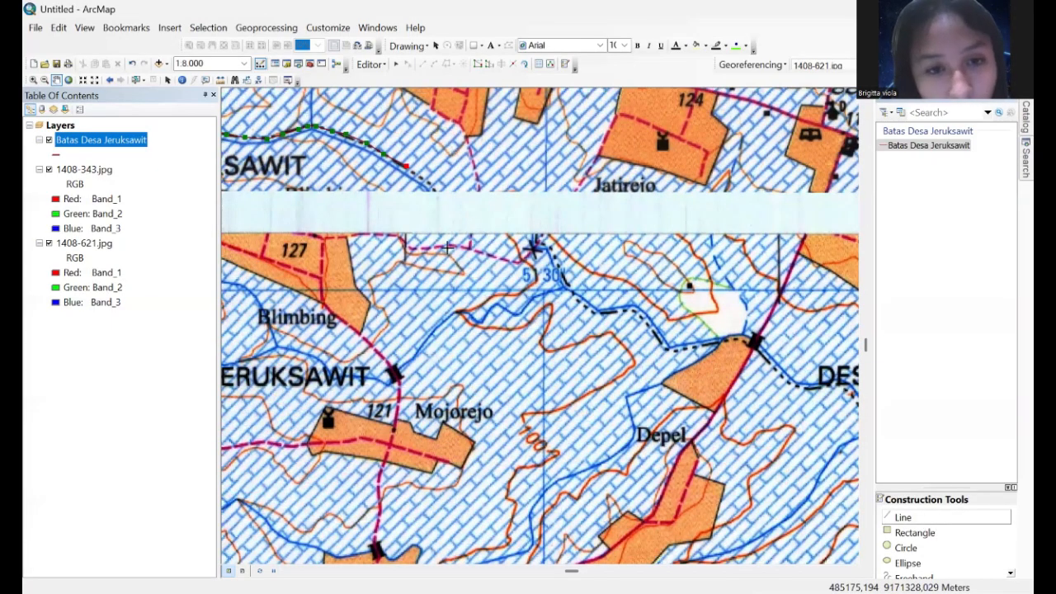
left_click(425, 180)
left_click(434, 189)
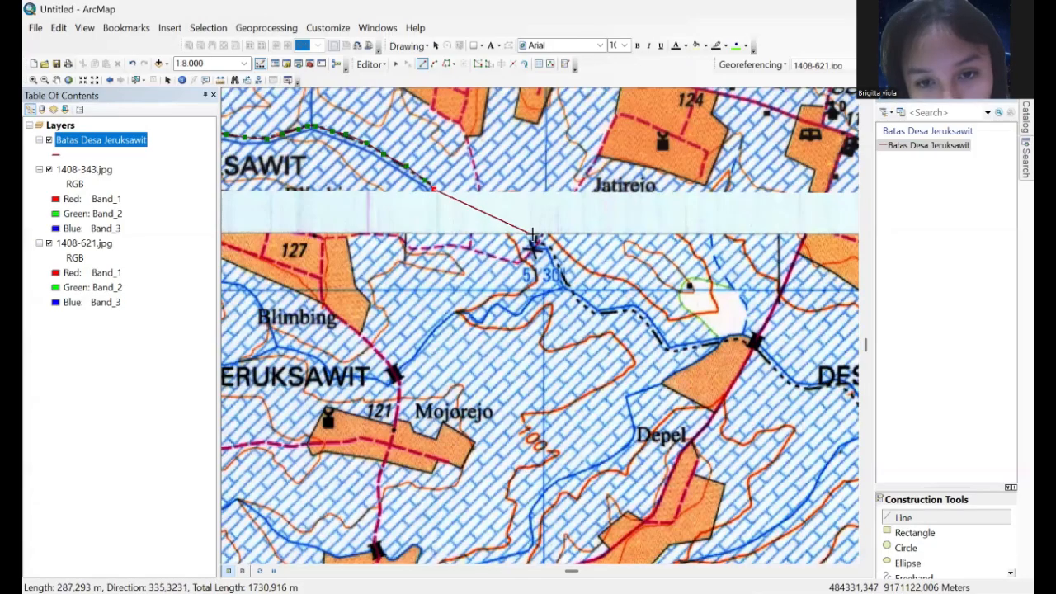
left_click(536, 232)
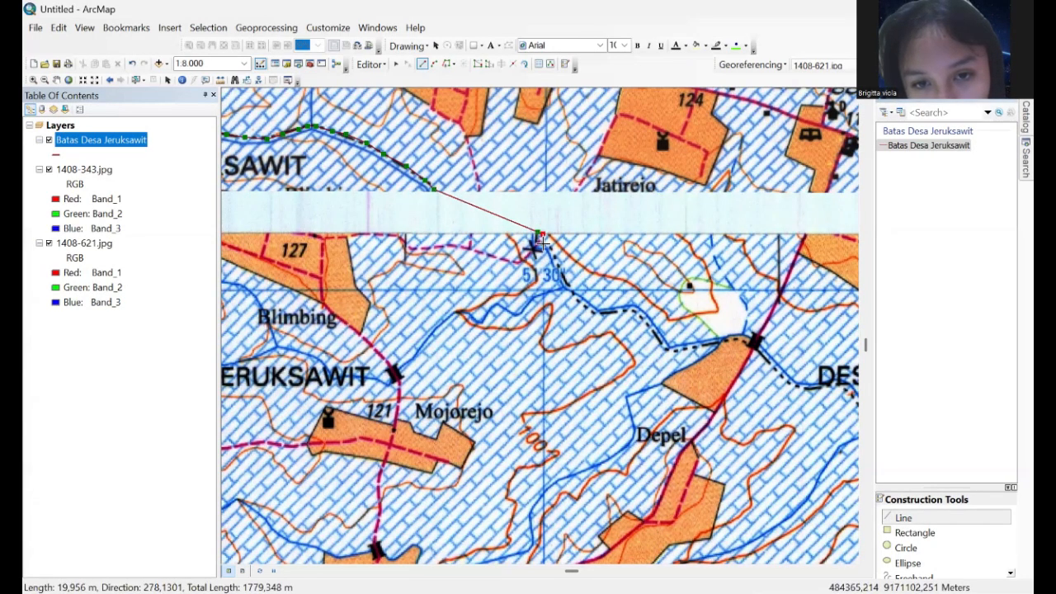
Step: Trace the boundary southeast along the stream from the southern sheet's upper edge to the bend northwest of the Depel settlement block
left_click(547, 250)
left_click(553, 255)
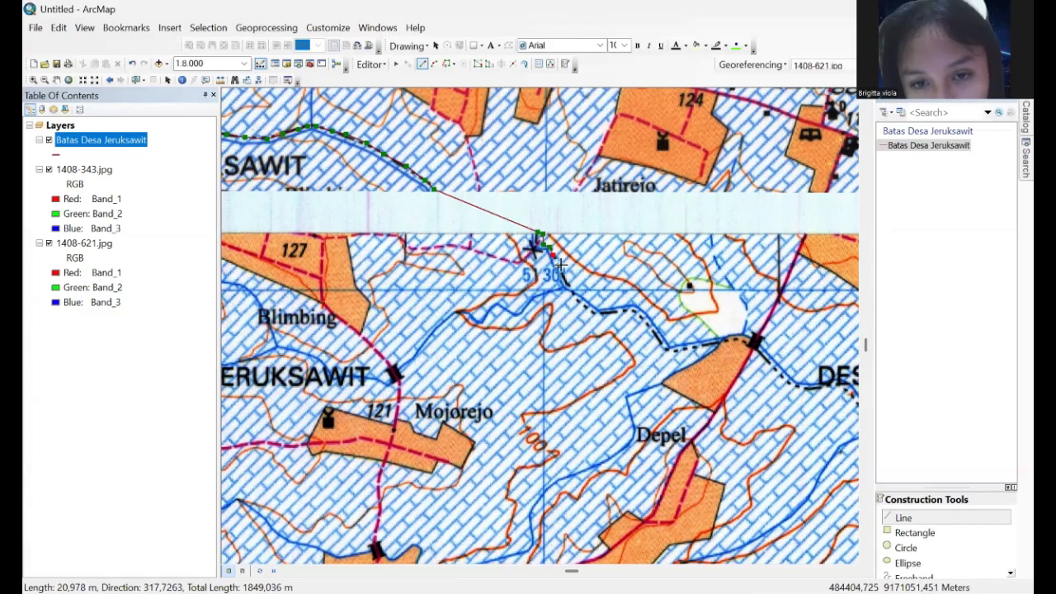
left_click(562, 270)
left_click(563, 278)
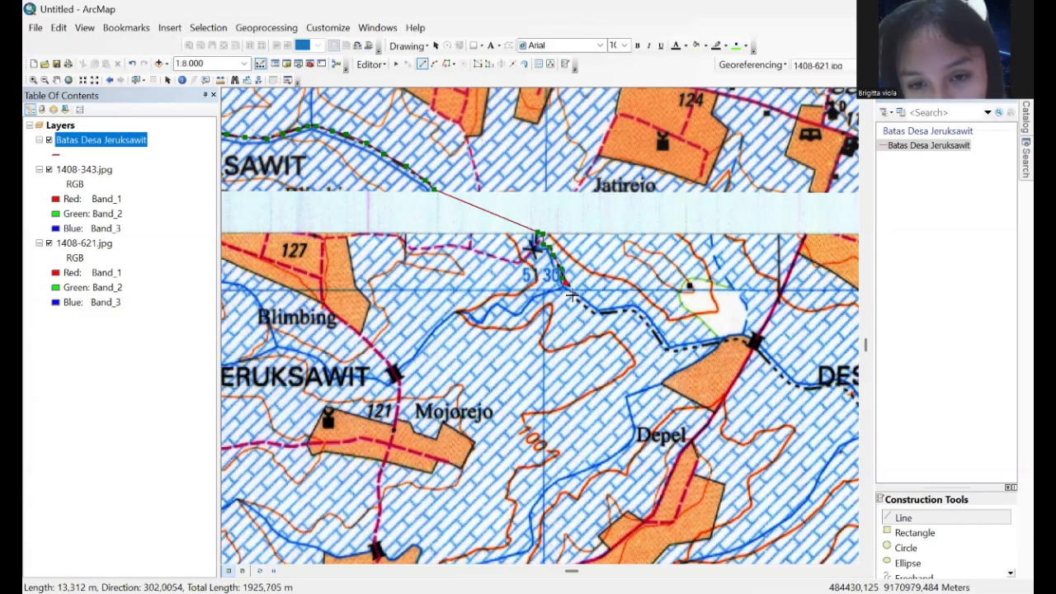
left_click(573, 296)
left_click(594, 314)
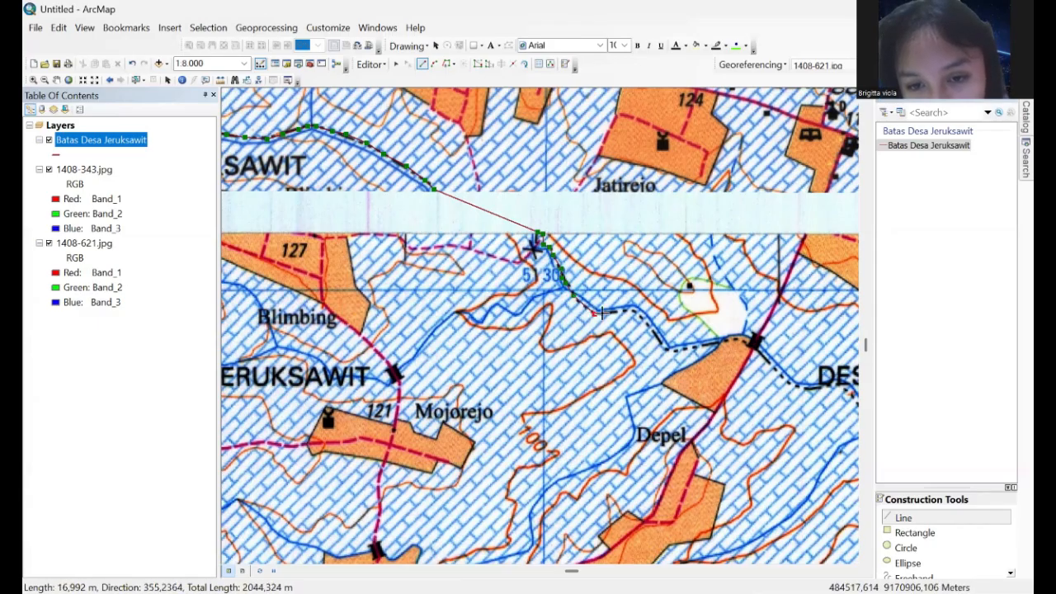
left_click(619, 311)
left_click(631, 311)
left_click(648, 323)
left_click(665, 351)
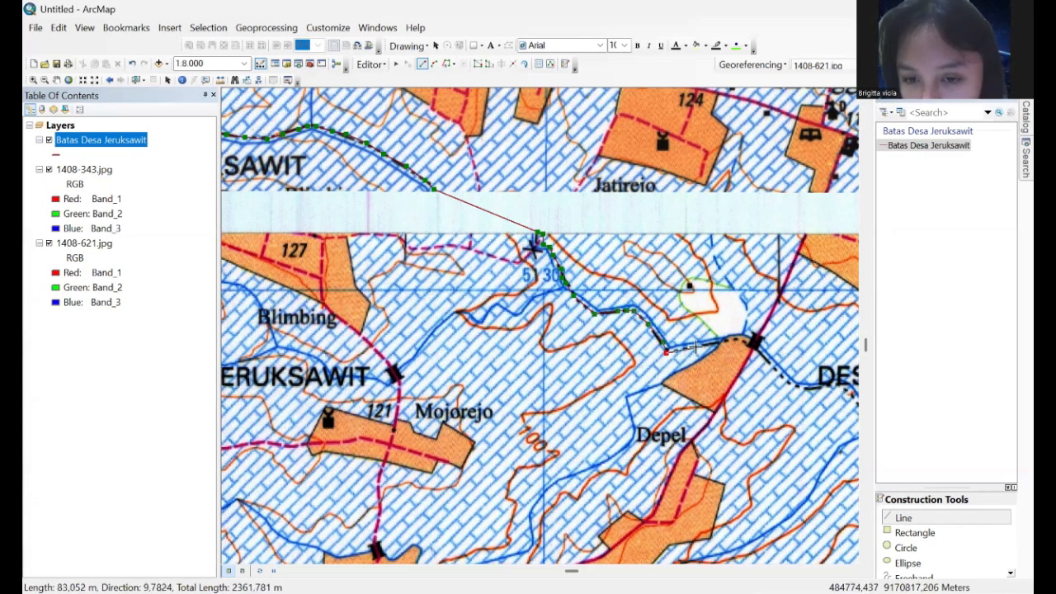
Step: Continue the boundary line along the stream north of Depel, across the road bridge and up to the Desa Wonosari label
left_click(697, 348)
left_click(734, 340)
left_click(741, 340)
left_click(749, 347)
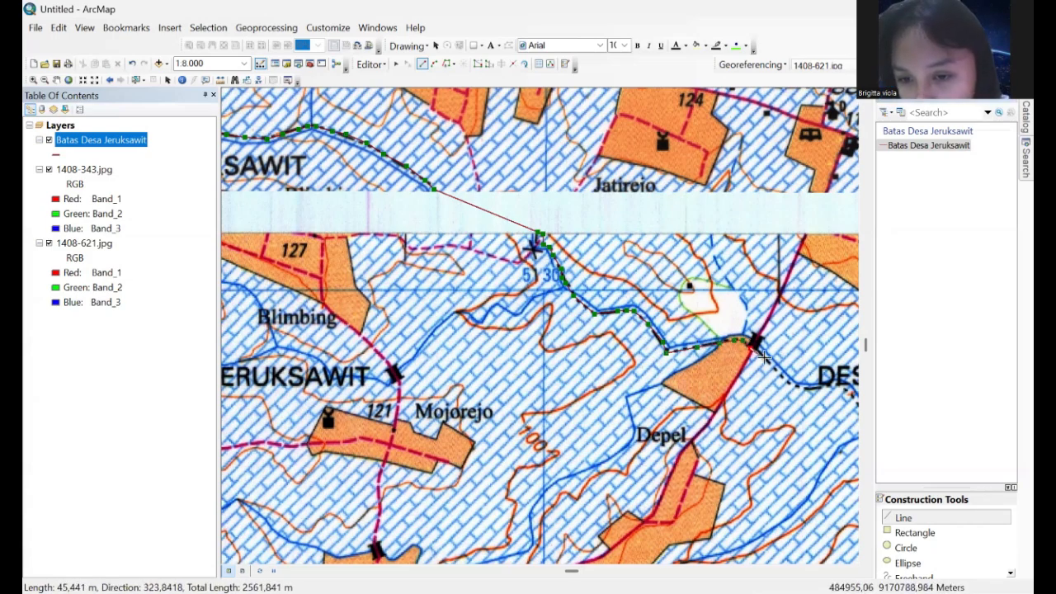
left_click(766, 365)
left_click(789, 384)
left_click(798, 385)
left_click(815, 386)
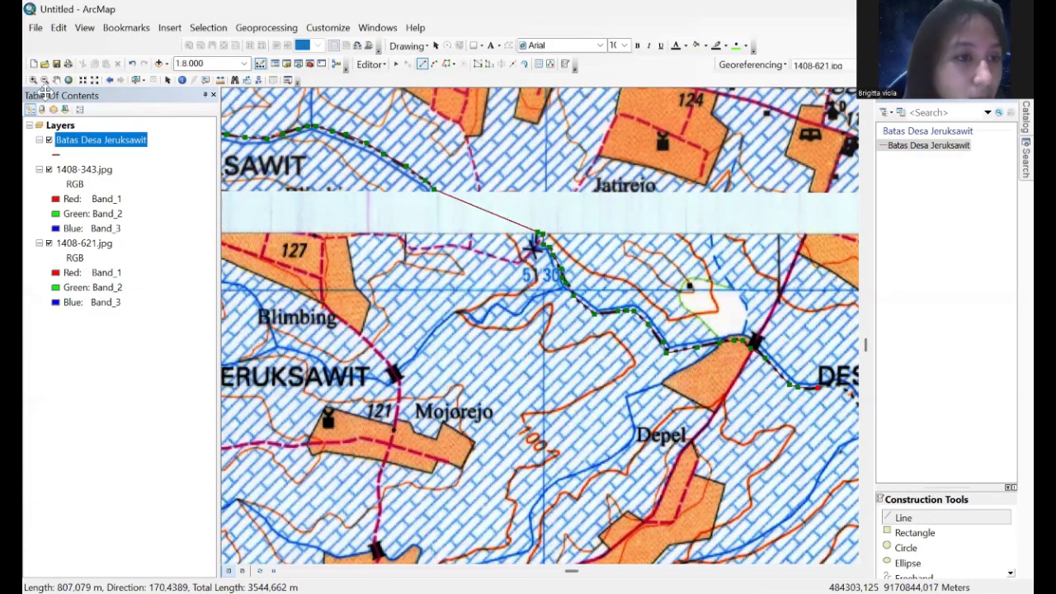
Step: Resume the line at the Desa Wonosari label and trace the dashed boundary southeast to the sharp stream bend west of Sutan
left_click_drag(467, 308, 333, 218)
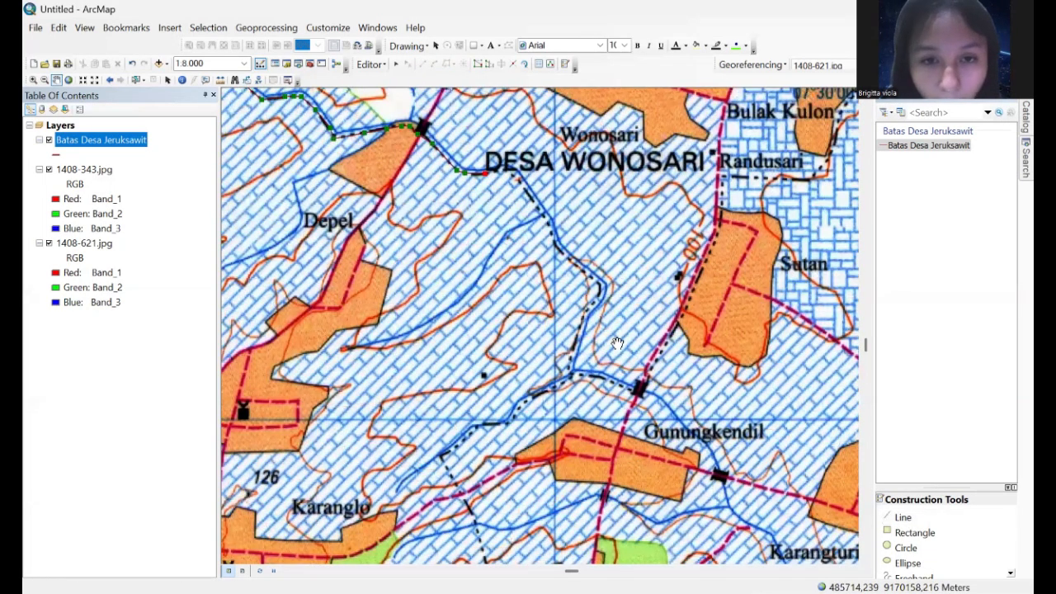
left_click_drag(617, 345, 616, 280)
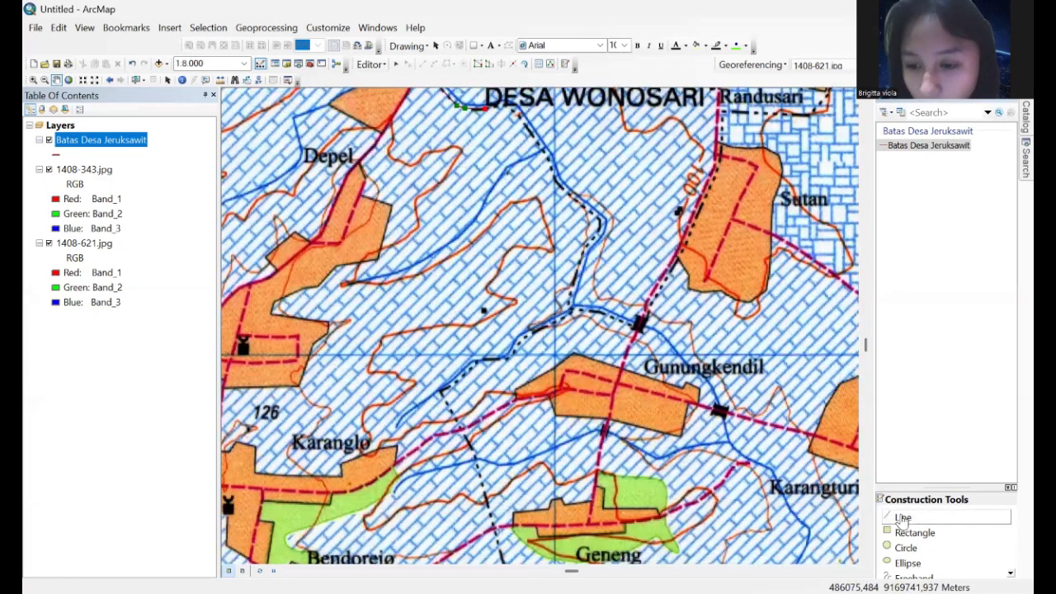
left_click(903, 518)
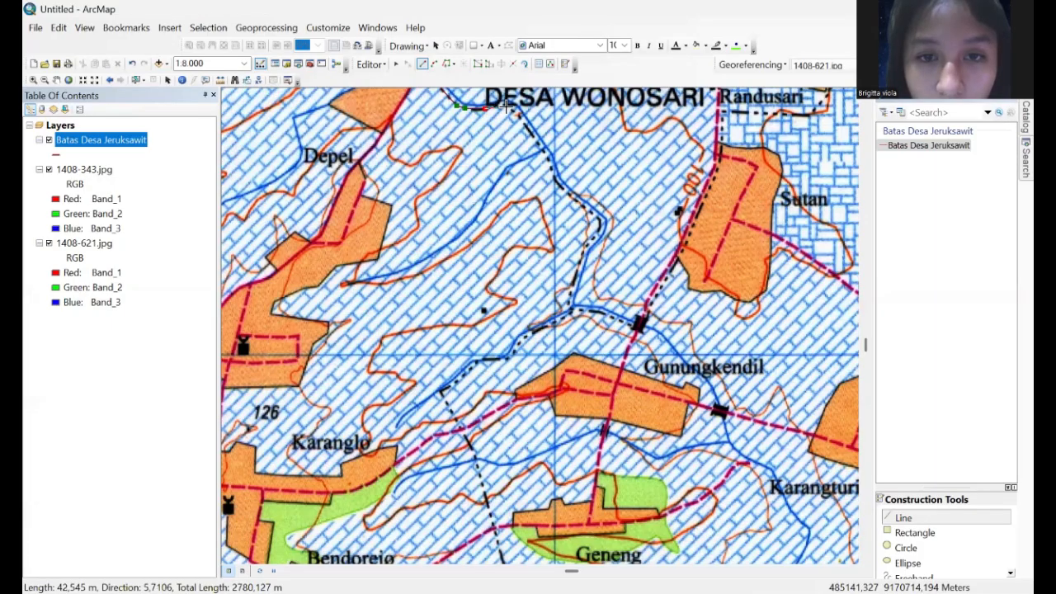
left_click(535, 133)
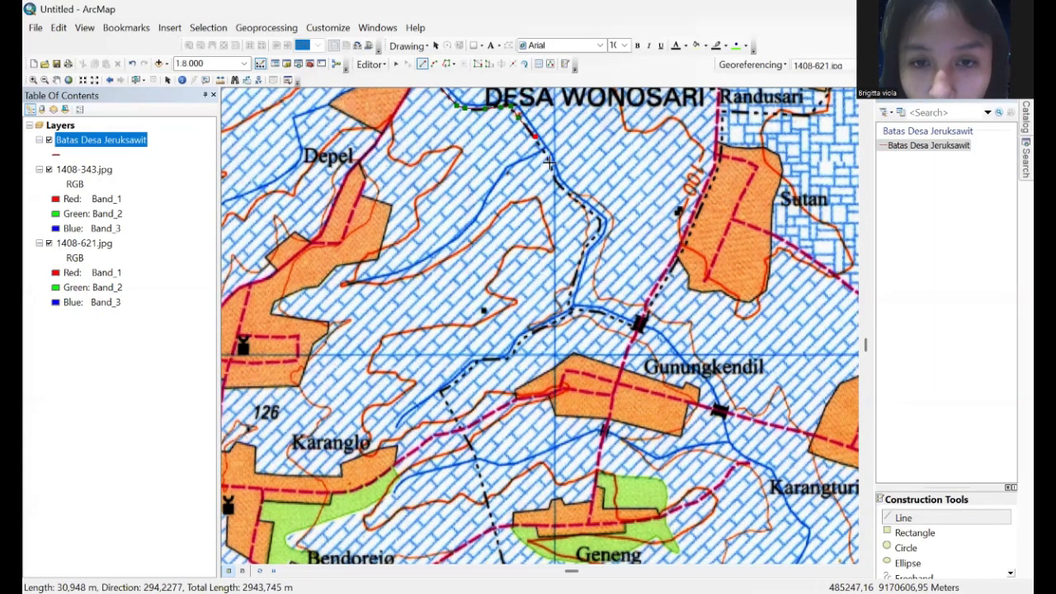
left_click(563, 191)
left_click(580, 202)
left_click(591, 213)
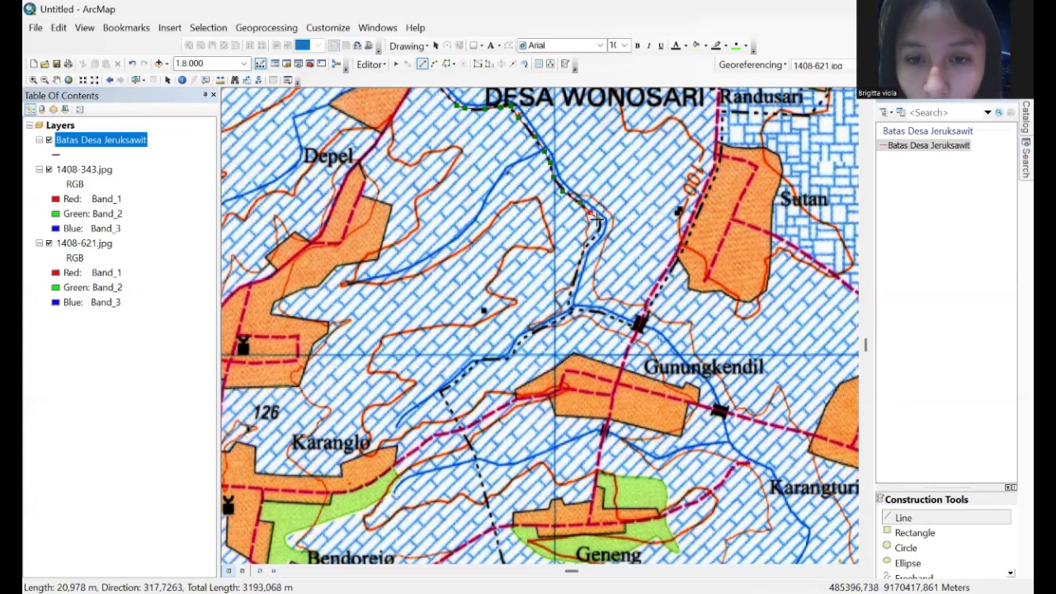
left_click(600, 221)
Step: Trace the boundary south from the stream bend to the boundary junction northwest of Gunungkendil
left_click(595, 235)
left_click(583, 248)
left_click(578, 262)
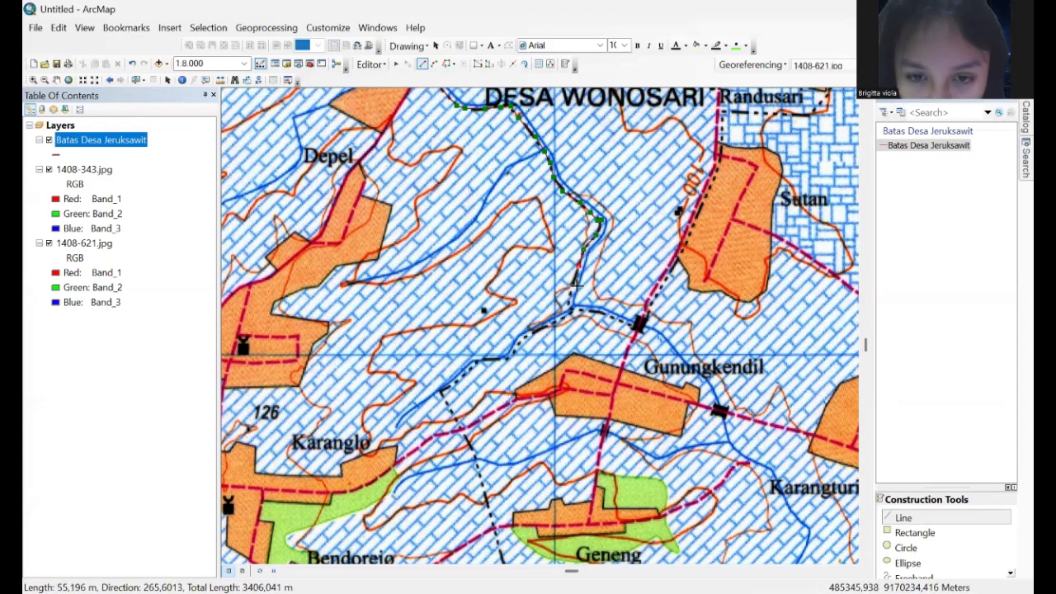
left_click(571, 288)
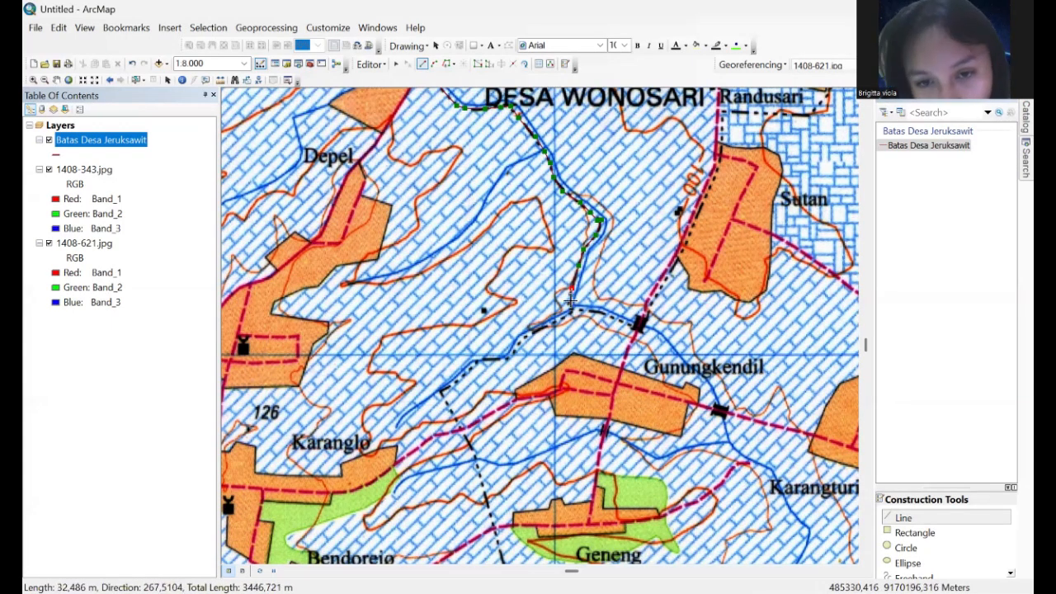
left_click(568, 309)
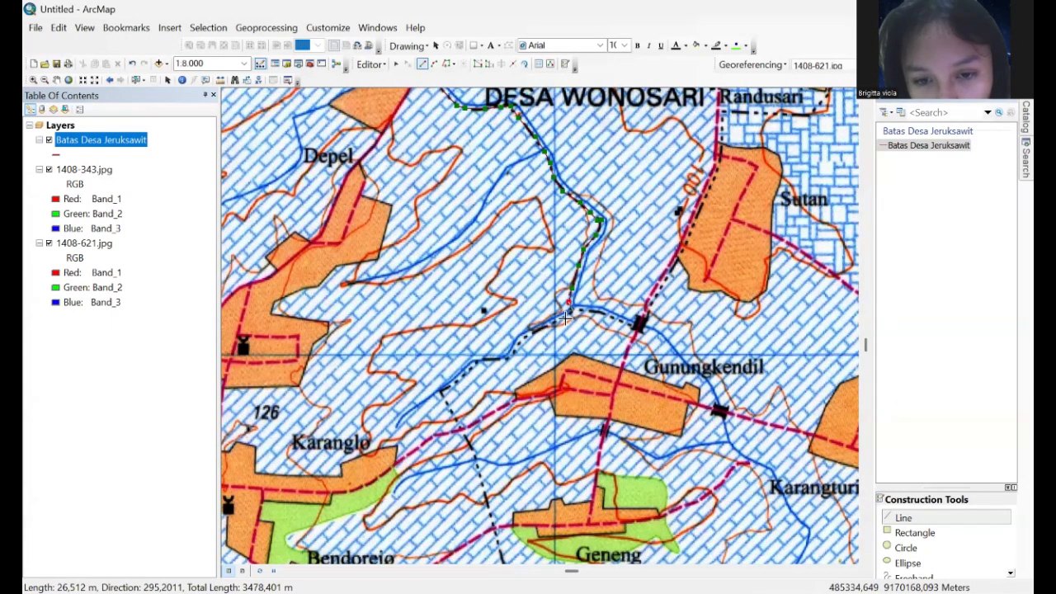
Step: Trace the boundary southwest along the stream from the junction northwest of Gunungkendil to the boundary corner northeast of Karanglo
left_click(544, 326)
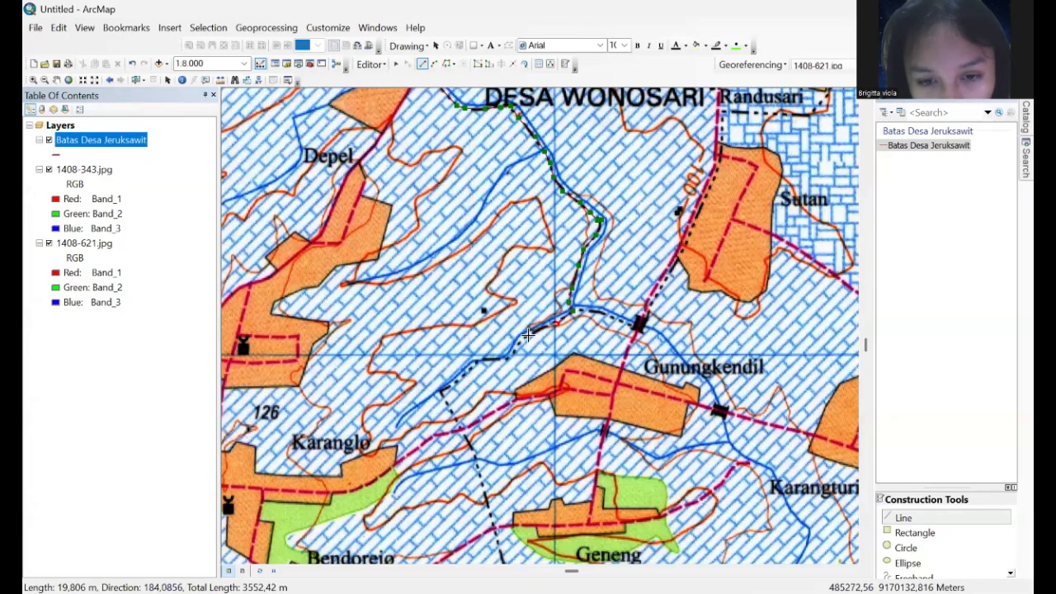
left_click(519, 343)
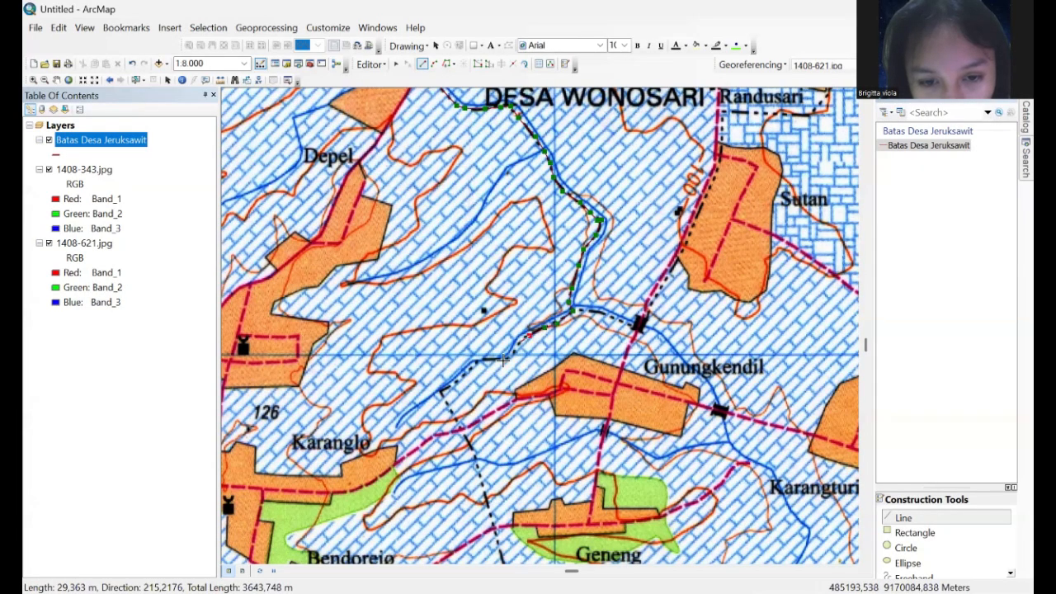
left_click(495, 358)
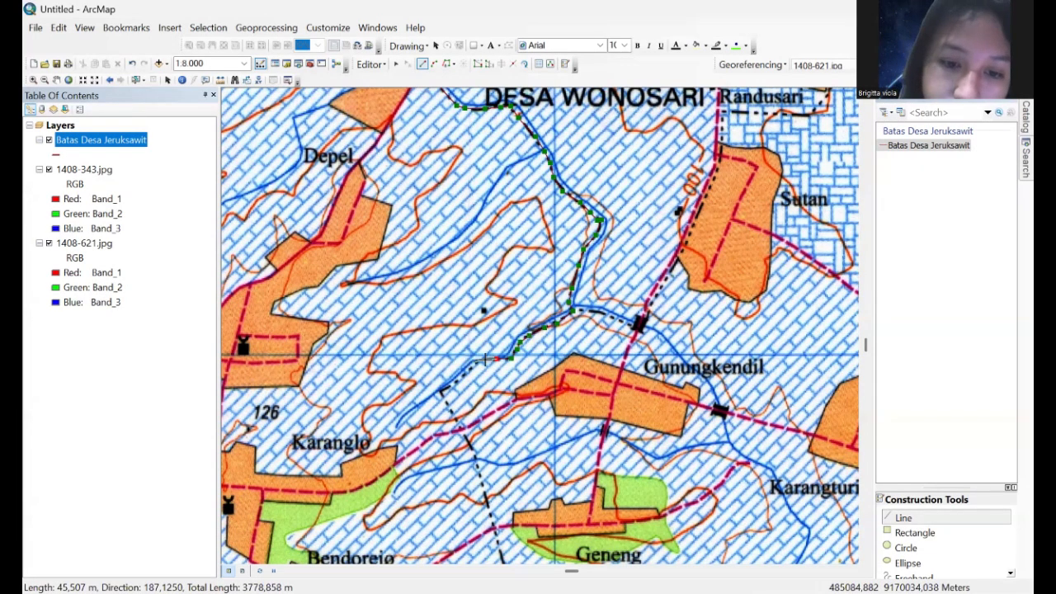
left_click(472, 364)
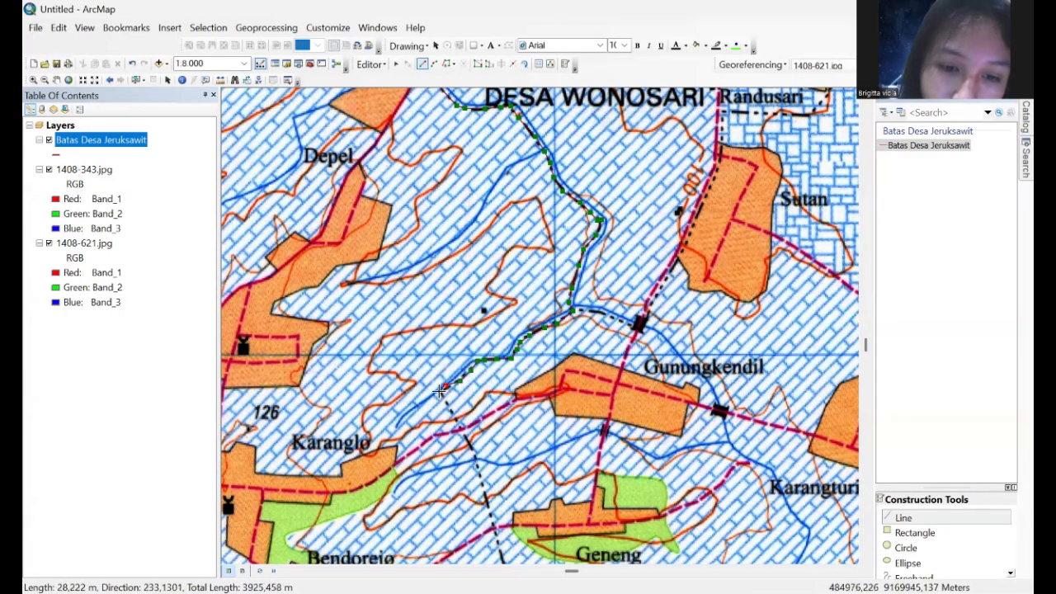
left_click(446, 386)
Step: Trace the dashed boundary south-southeast from the corner northeast of Karanglo to the road crossing west of Geneng
left_click(472, 448)
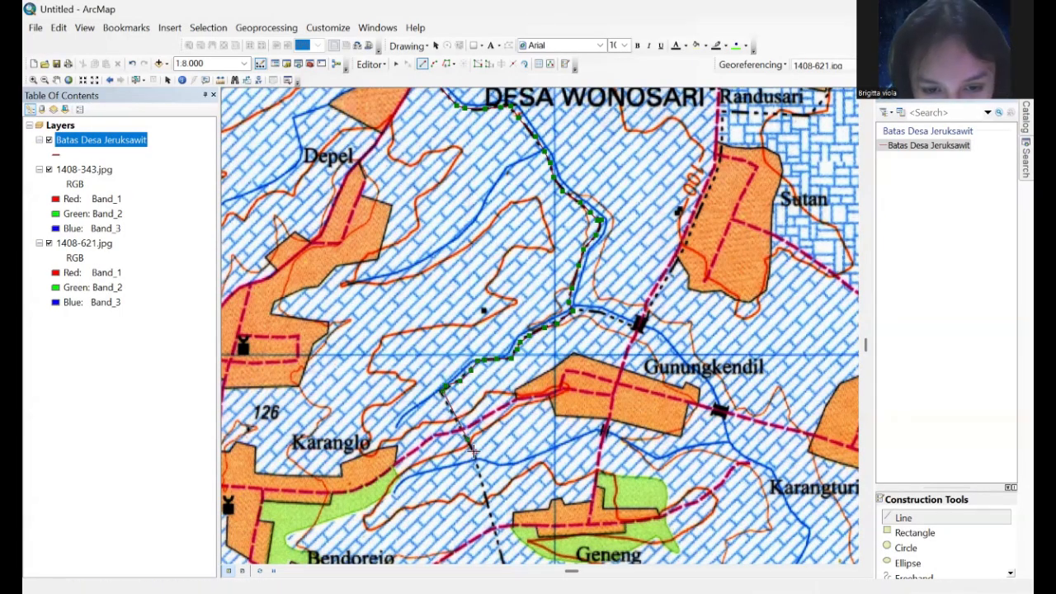
left_click(486, 500)
left_click(492, 528)
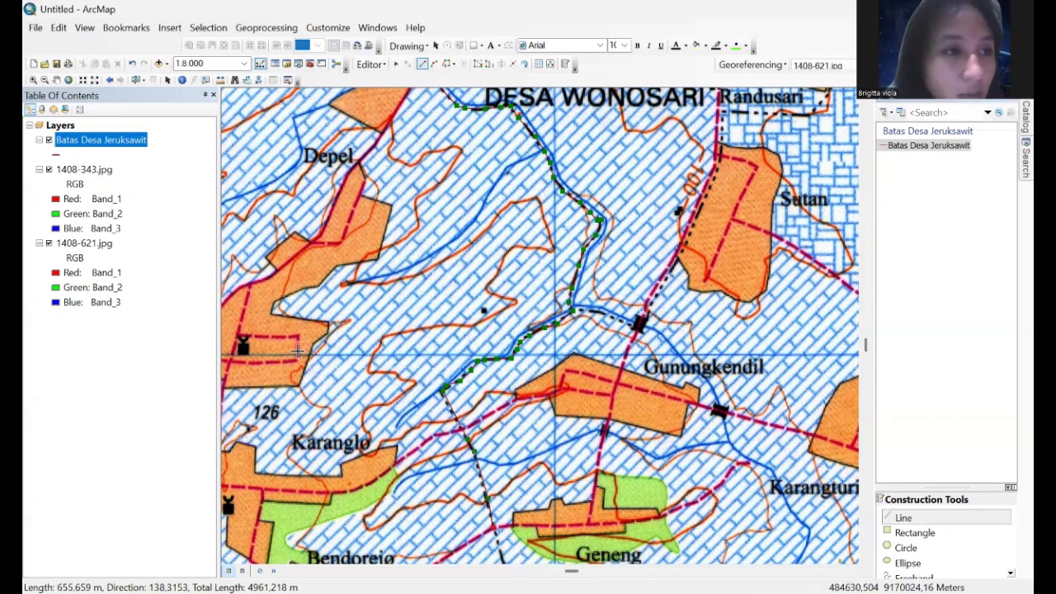
Step: Continue the boundary line south-southeast from the road crossing west of Geneng toward the road junction northwest of Kopen
left_click(57, 80)
left_click_drag(573, 445, 499, 165)
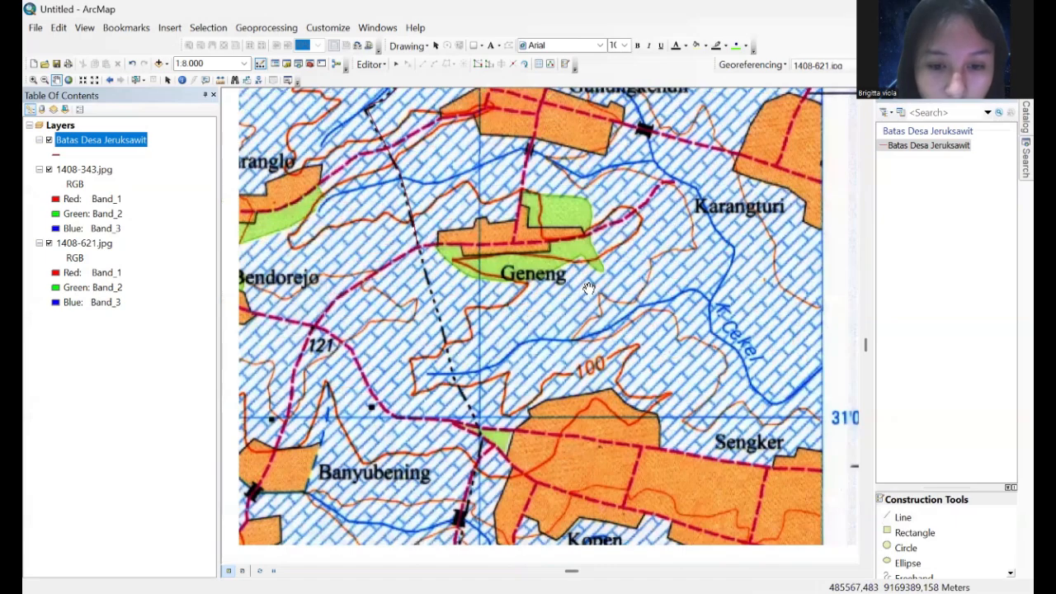
left_click_drag(592, 289, 610, 244)
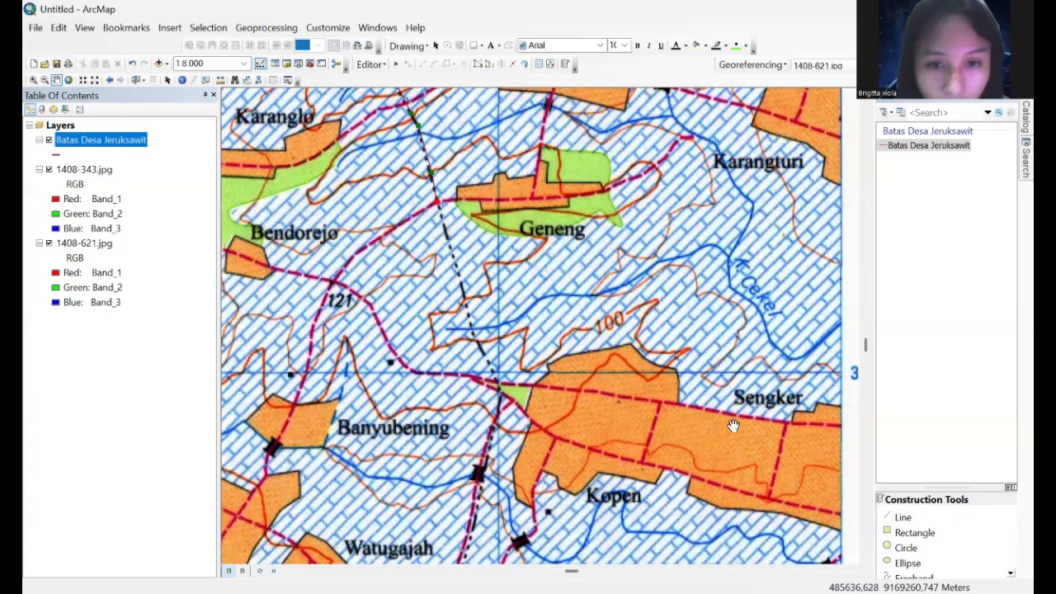
left_click(900, 518)
left_click(468, 270)
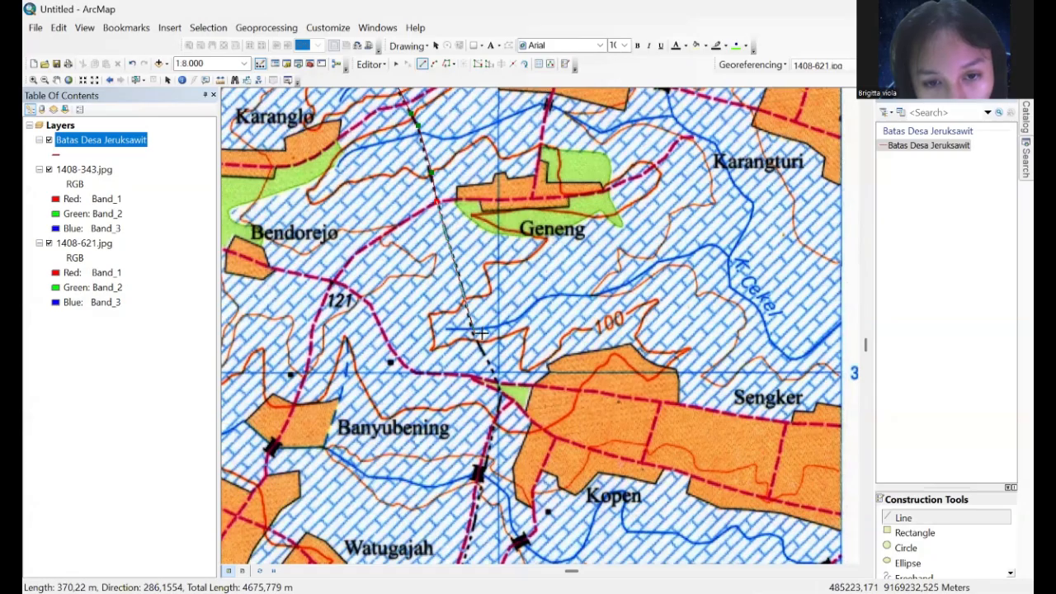
left_click(480, 353)
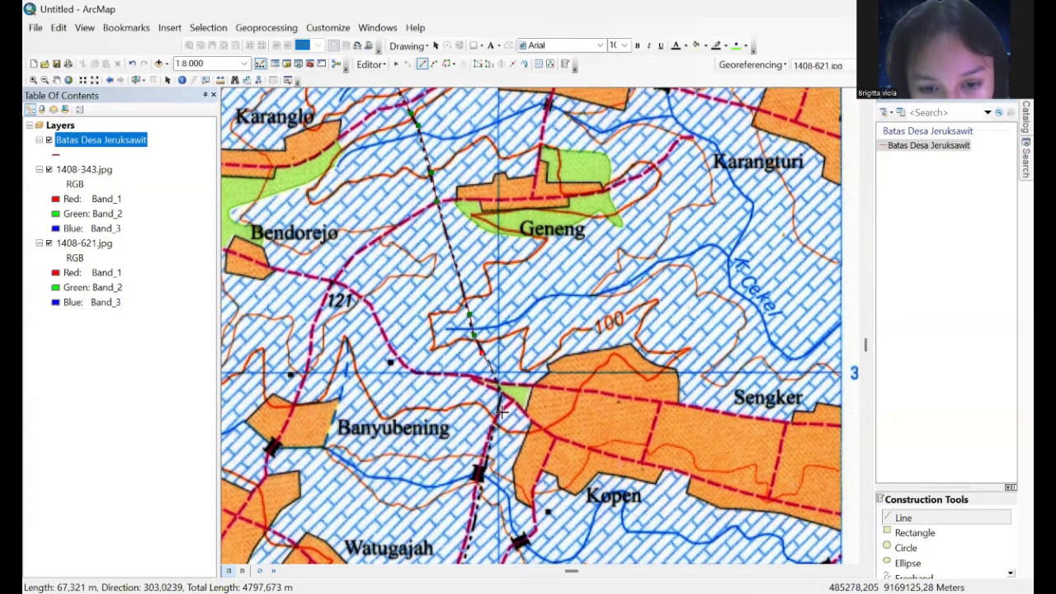
Step: Trace the boundary through the road junction northwest of Kopen and south across the bridge to the road northeast of Watugajah
left_click(487, 448)
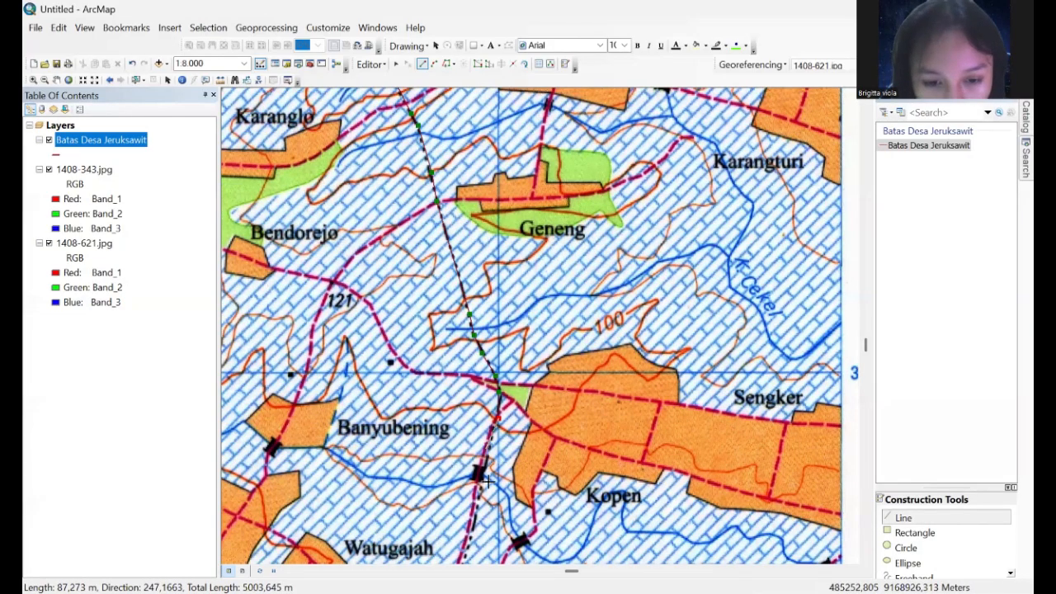
left_click(478, 472)
left_click(480, 493)
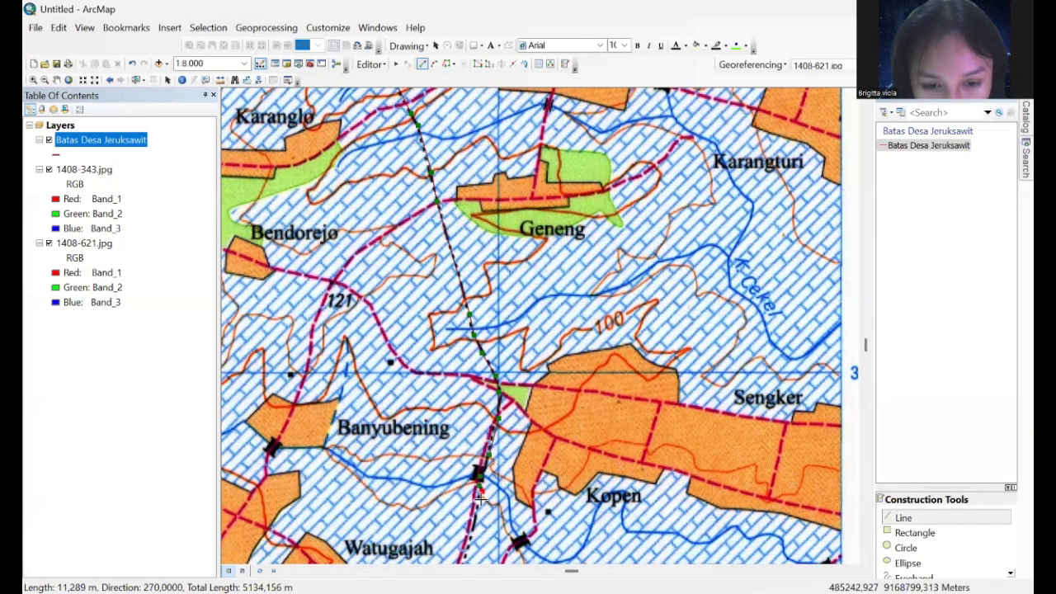
left_click(476, 516)
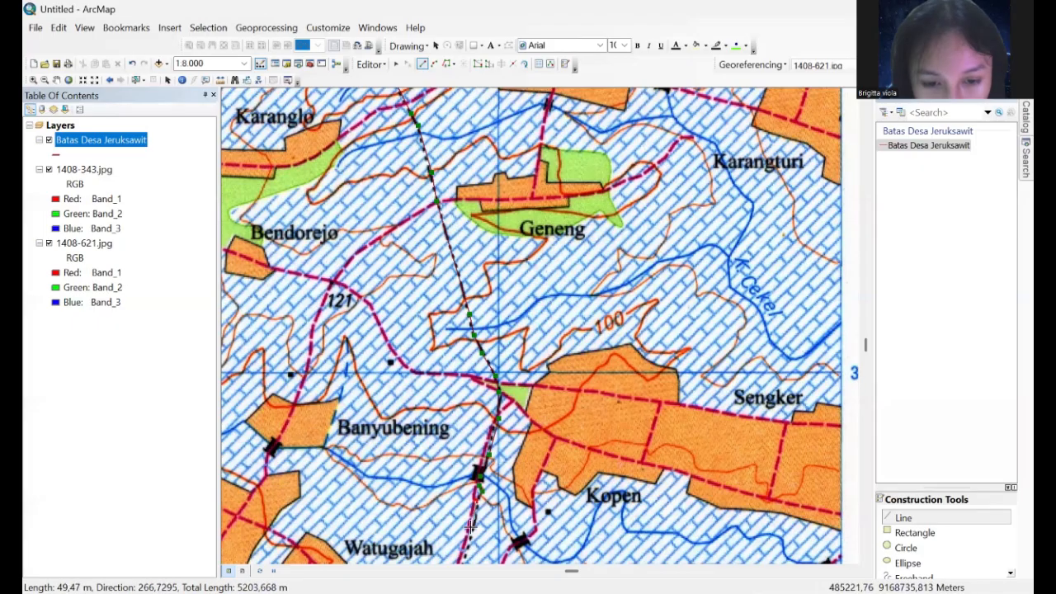
left_click(468, 539)
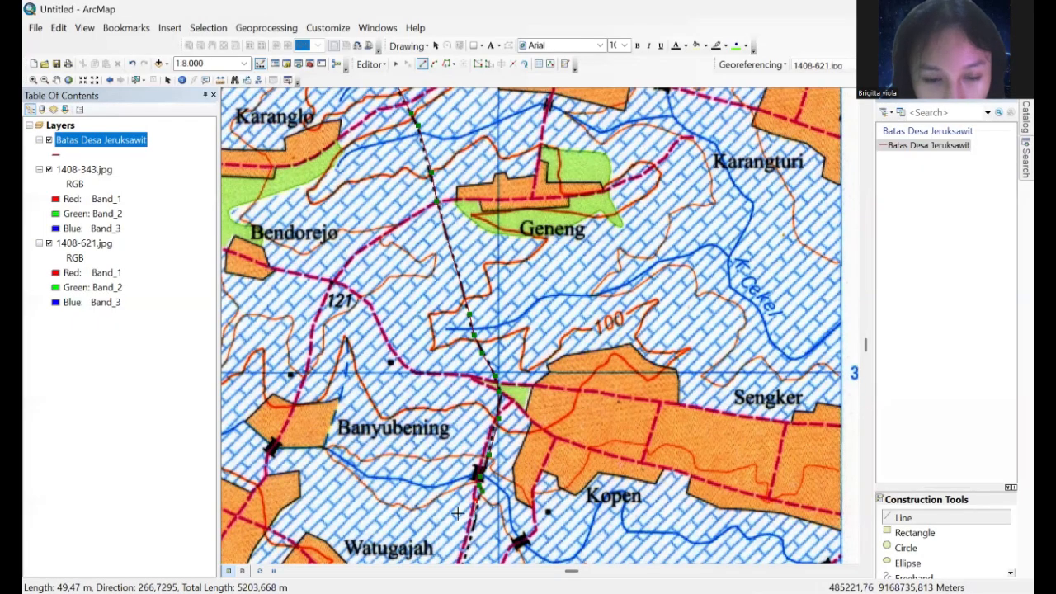
Step: Continue the line southwest along the road between Watugajah and Kepuh to the boundary corner east of spot height 118
left_click(56, 80)
left_click_drag(560, 273, 561, 157)
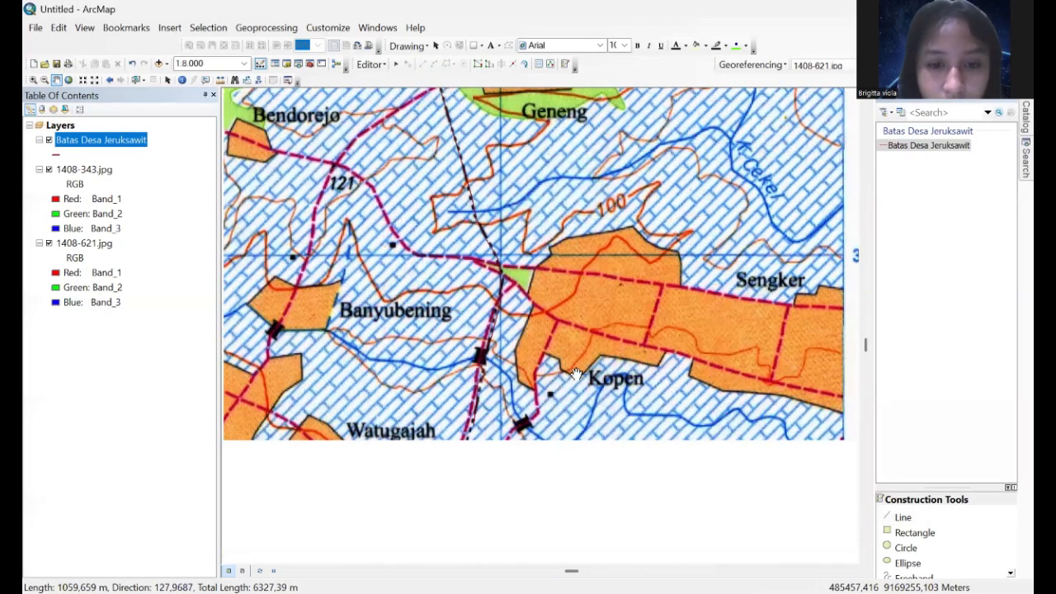
left_click_drag(578, 546, 604, 334)
left_click(887, 519)
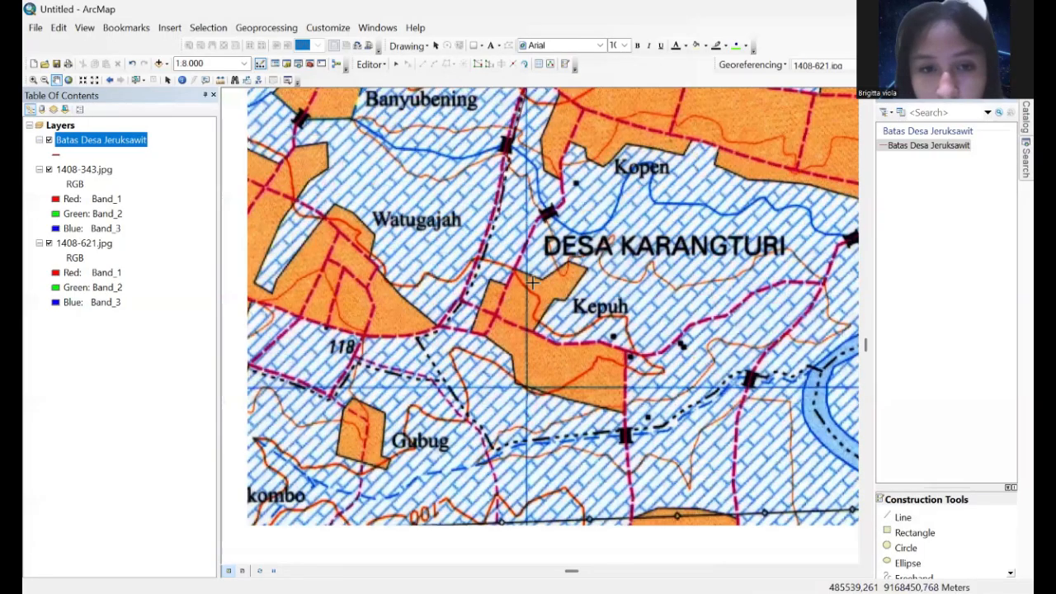
left_click(483, 245)
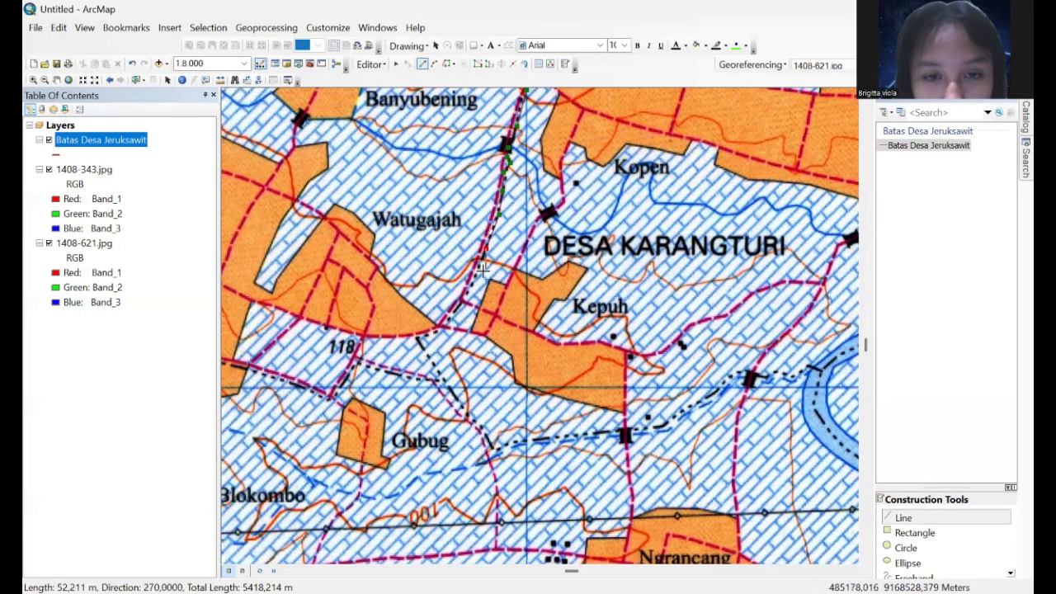
left_click(473, 285)
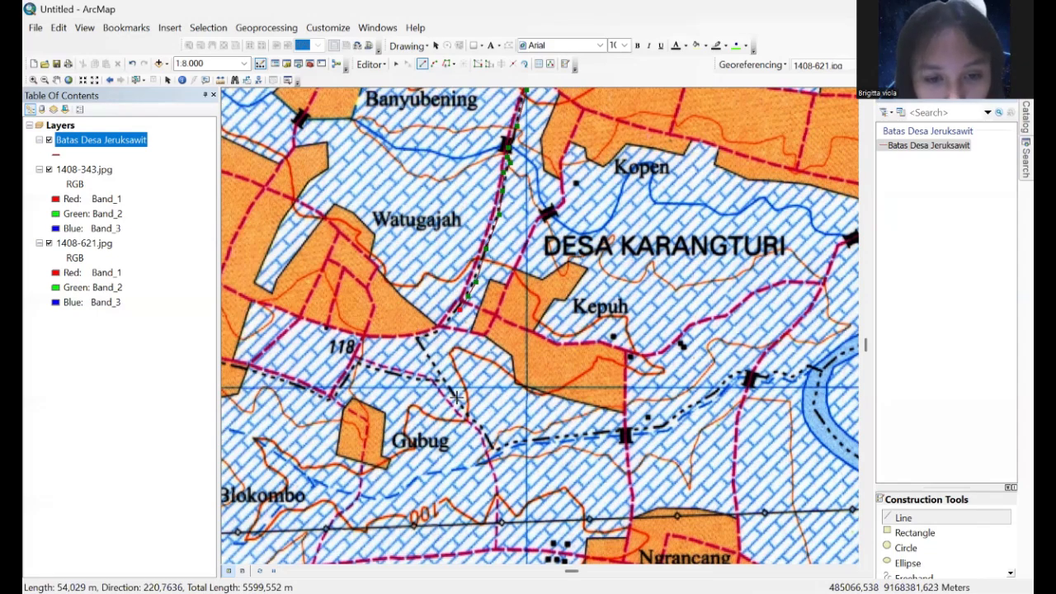
left_click(418, 337)
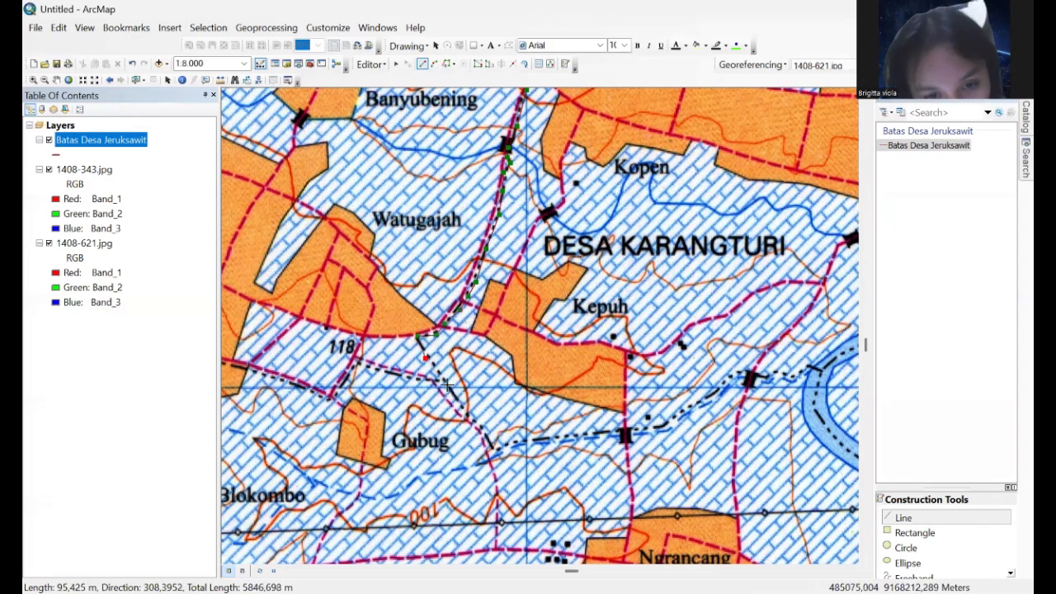
Step: Trace the boundary southeast, back west along the path and down to the road junction northwest of Gubug, finishing the line there
left_click(443, 381)
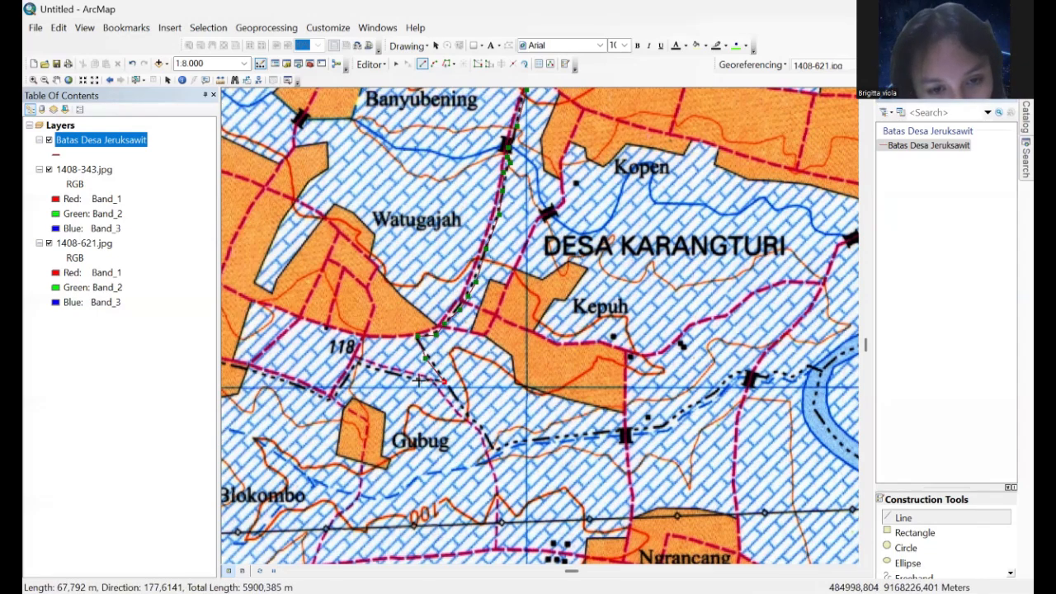
left_click(377, 373)
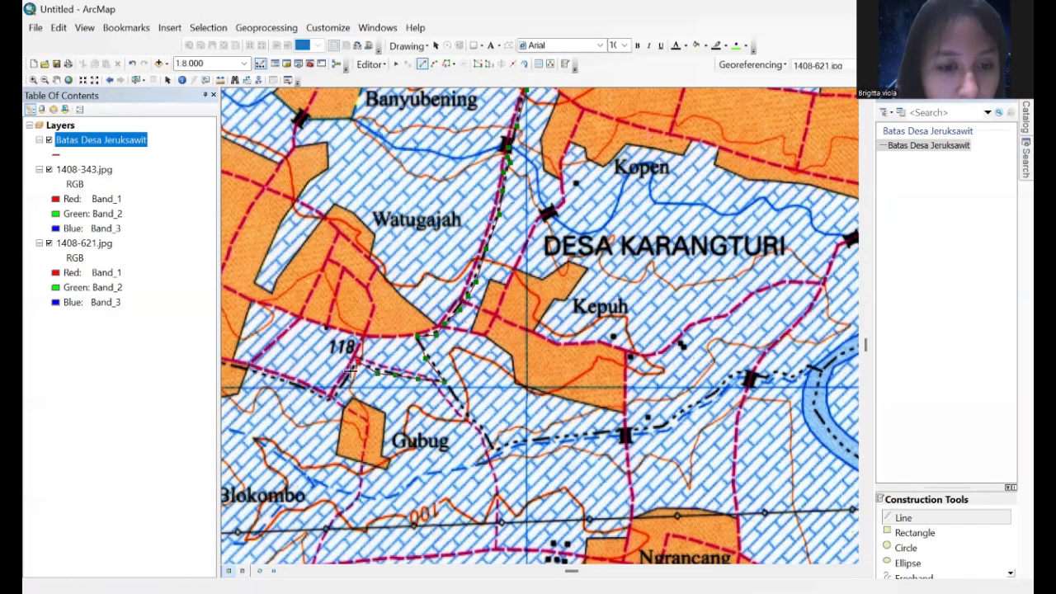
left_click(339, 386)
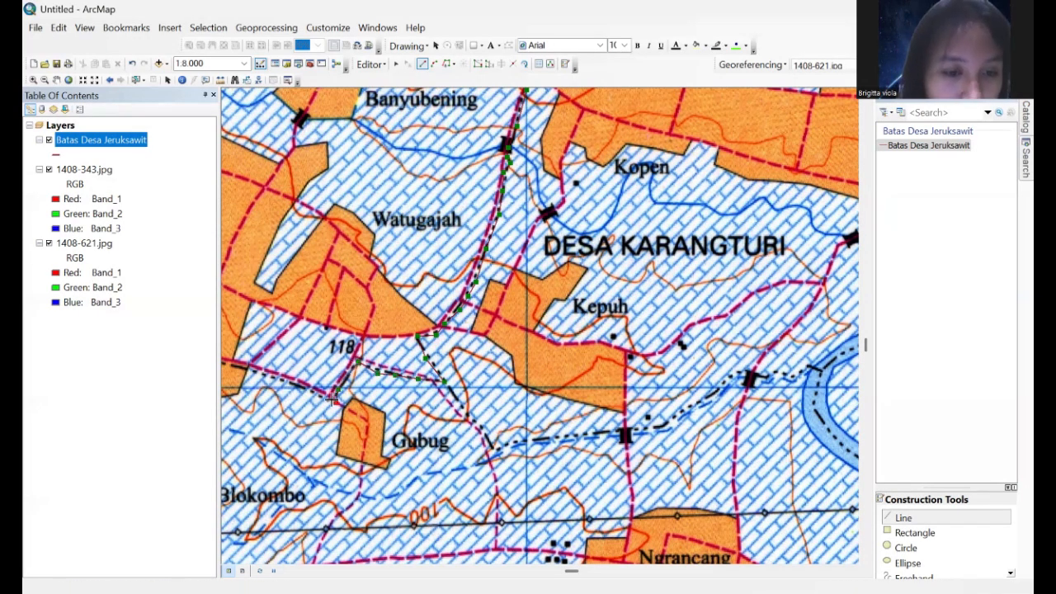
left_click(320, 397)
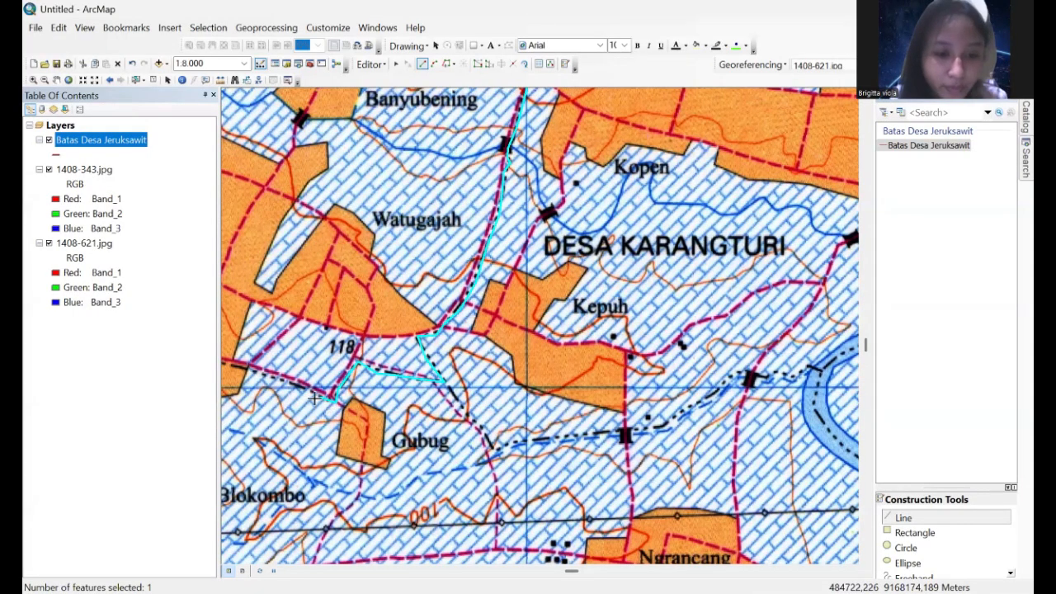
Step: Start a new boundary line at the road junction northwest of Gubug and trace it west-northwest to the road intersection beside the KARANGANYAR label
left_click(320, 395)
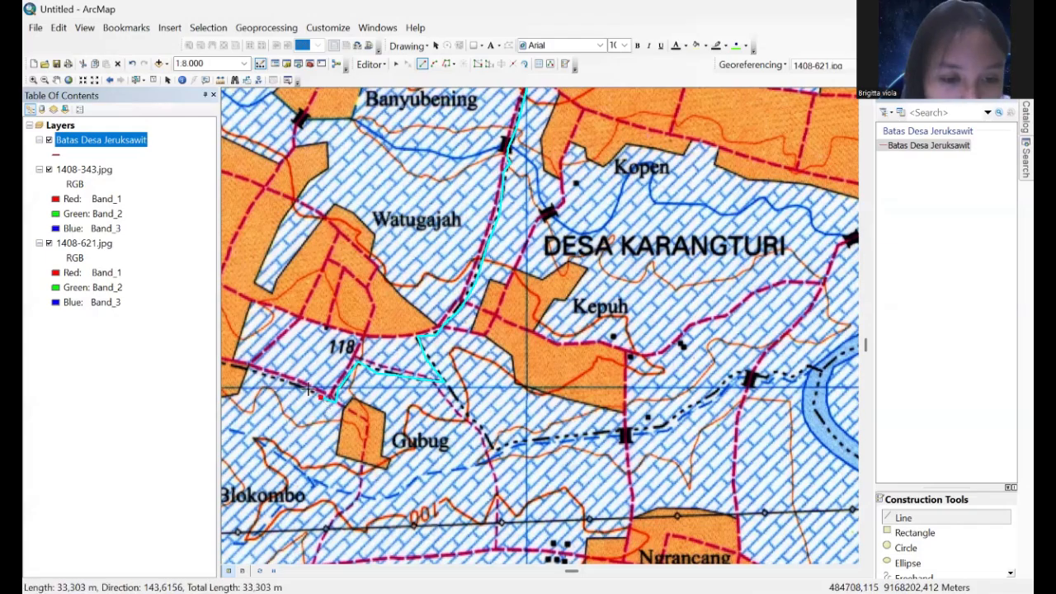
left_click(282, 381)
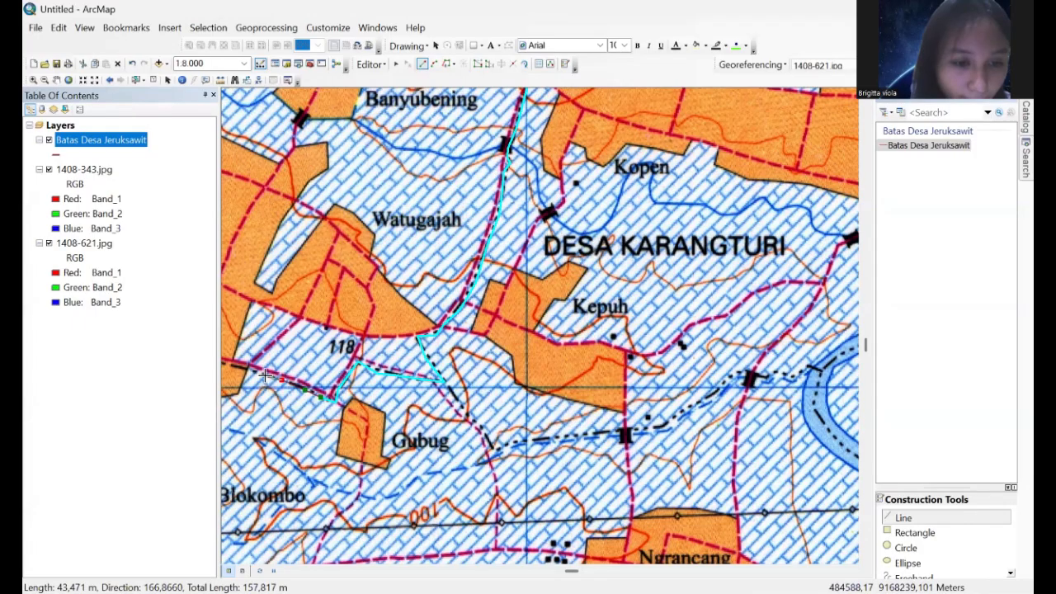
key("c")
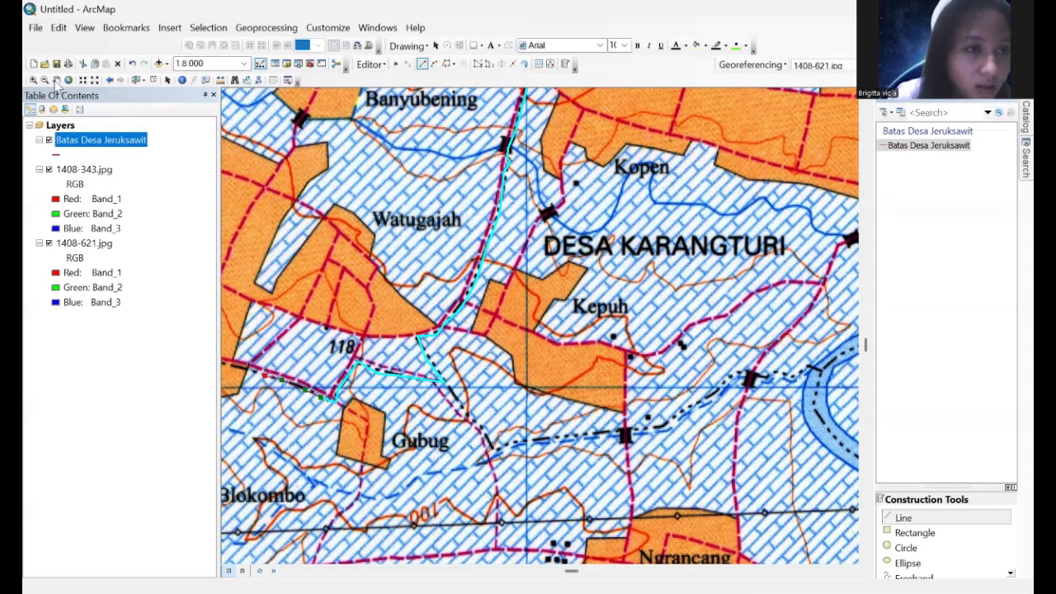
left_click_drag(354, 225, 641, 157)
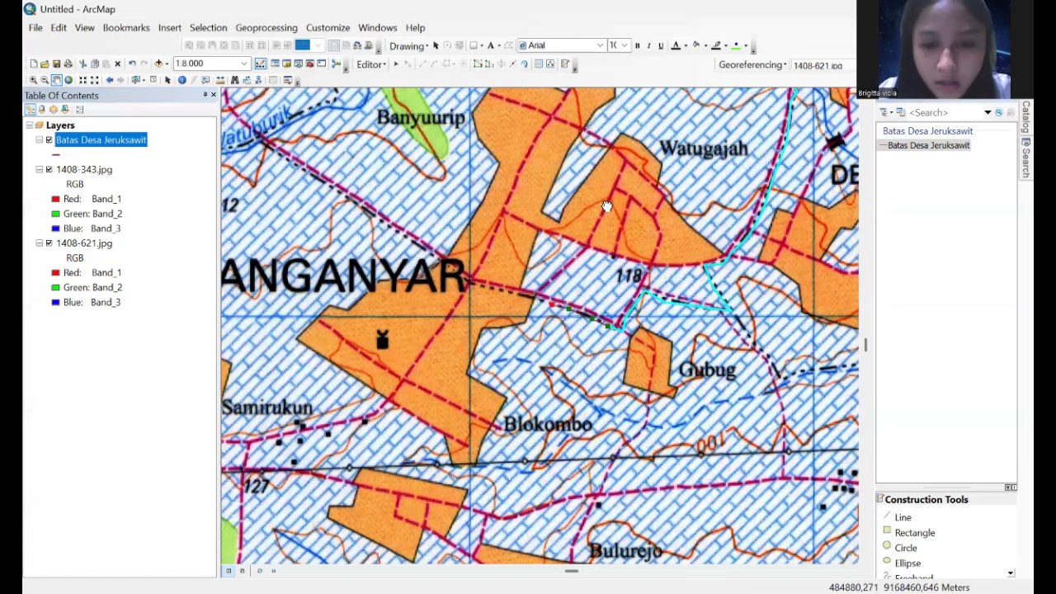
left_click_drag(606, 207, 702, 241)
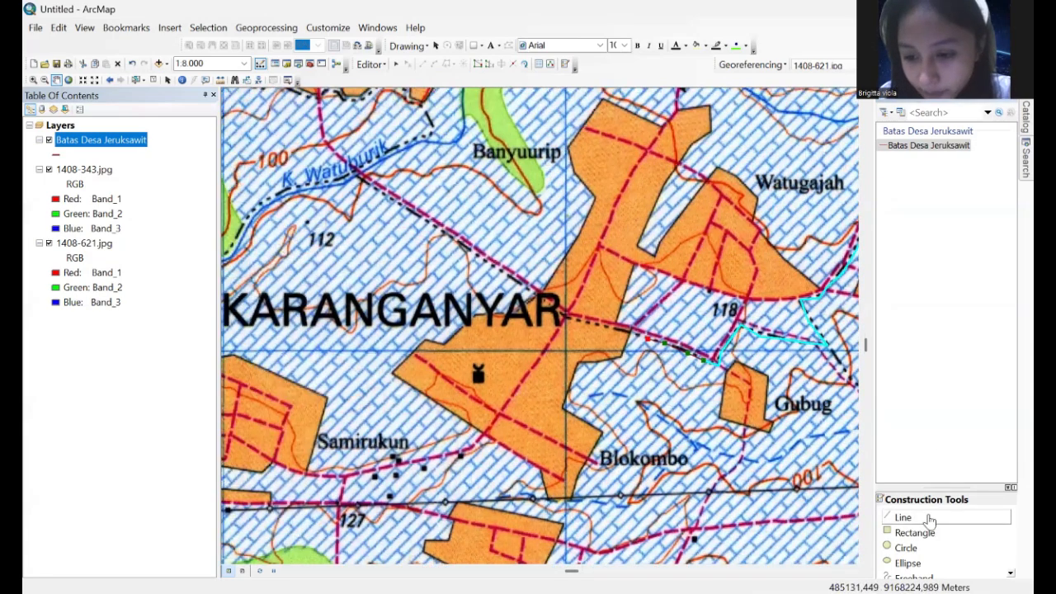
left_click(629, 333)
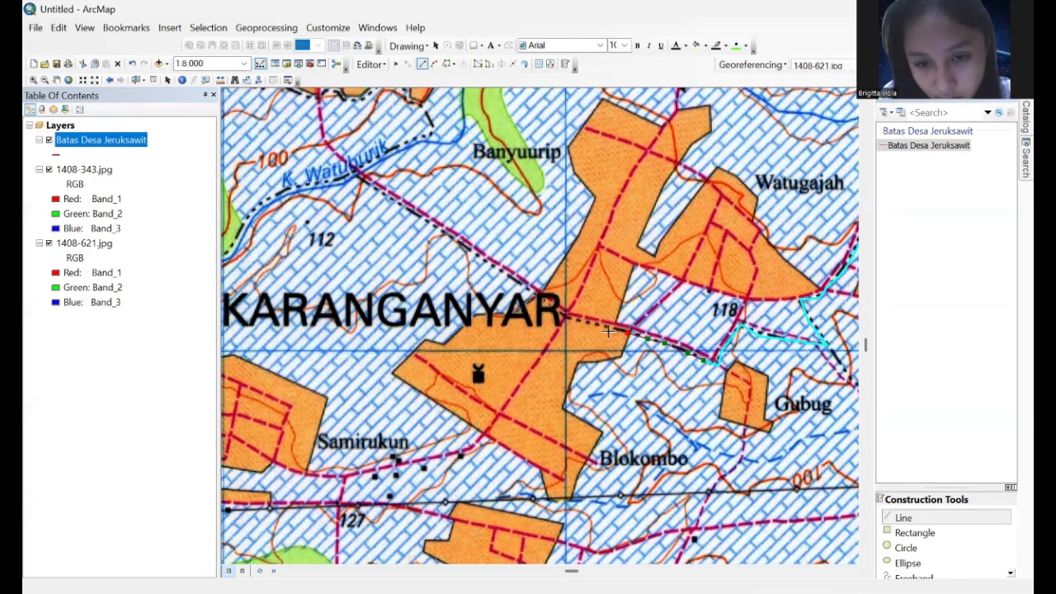
left_click(566, 318)
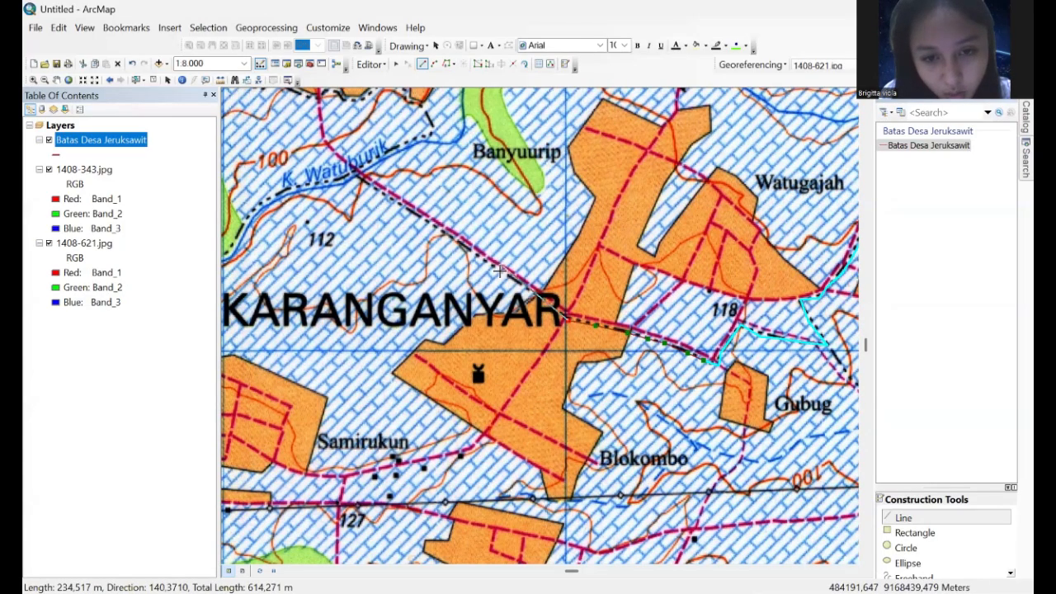
Step: Trace the boundary northwest along the road to K. Watuburik, northeast along the stream, and up to the southeastern corner of Plosorejo
left_click(357, 169)
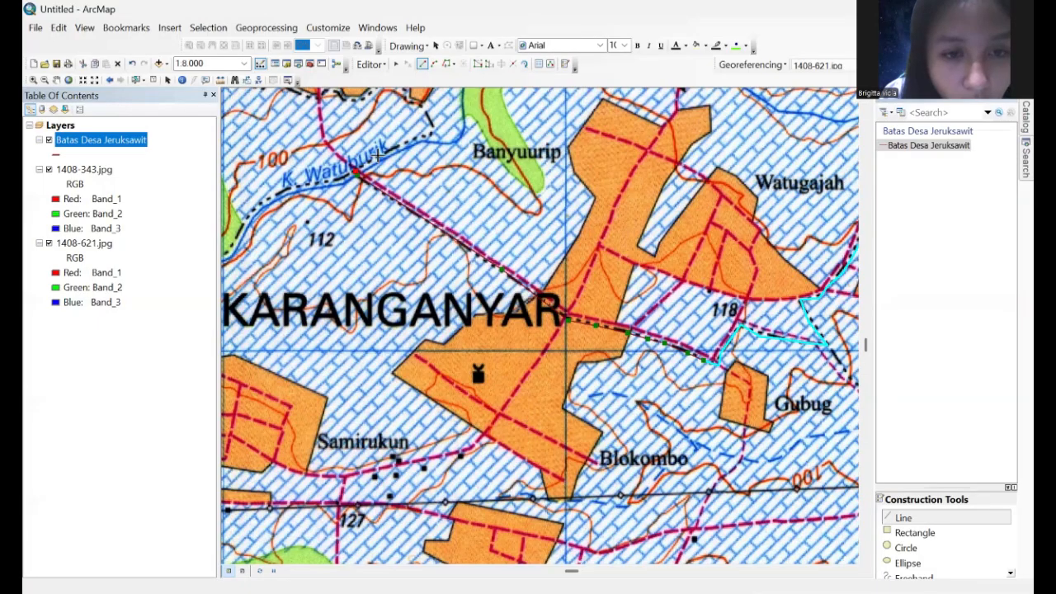
left_click(423, 135)
left_click(431, 132)
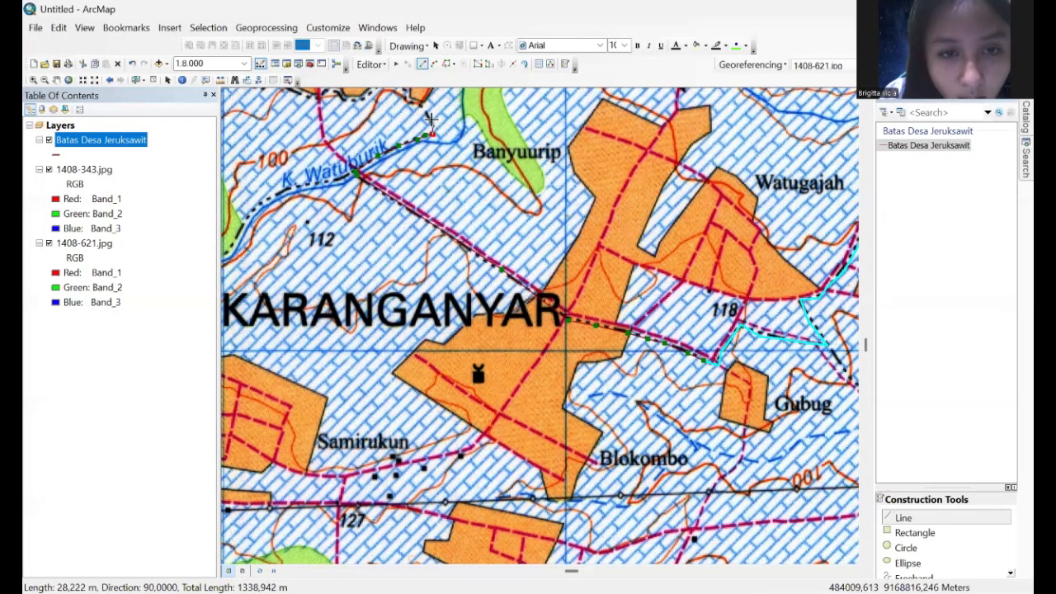
left_click(432, 119)
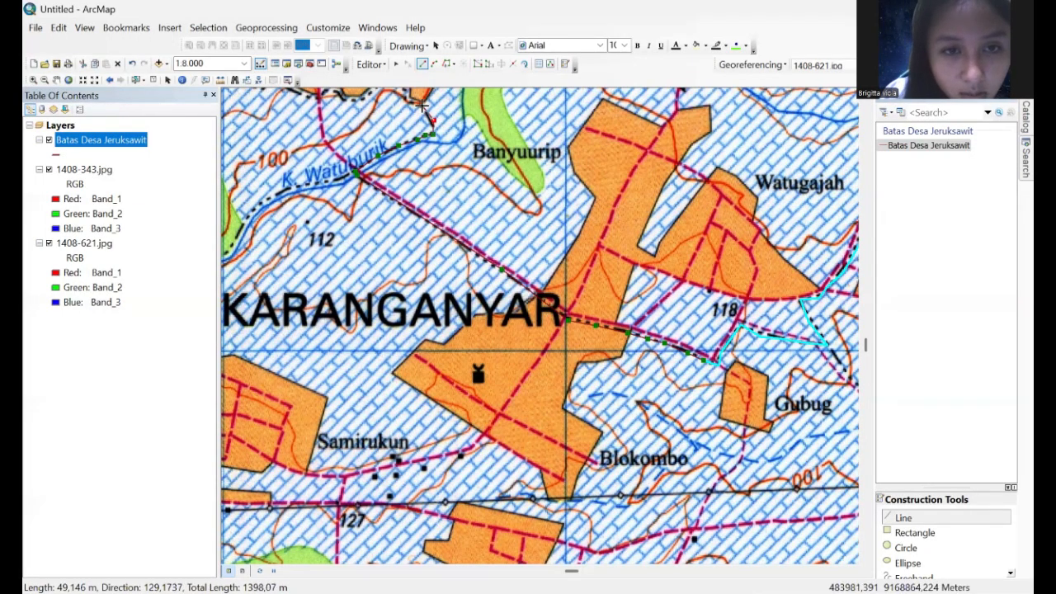
left_click(57, 80)
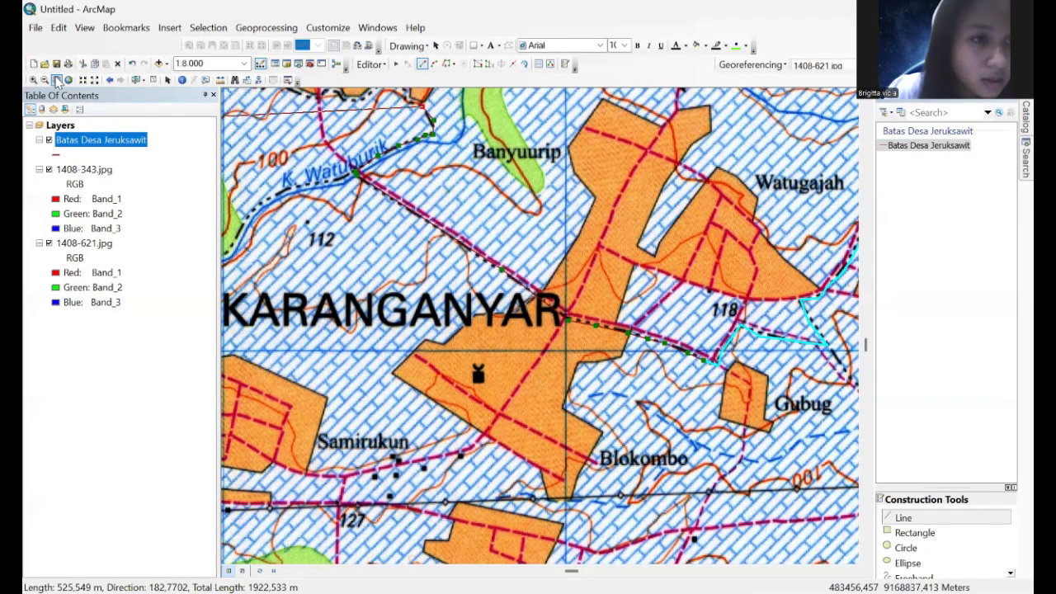
left_click_drag(476, 254, 623, 394)
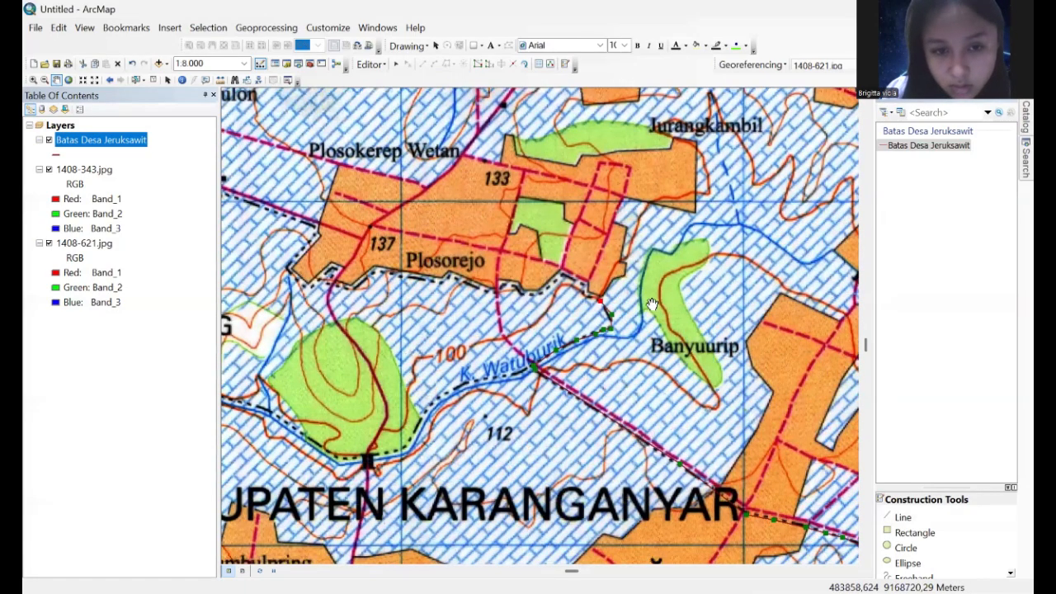
Step: Continue the boundary line west along the southern edge of Plosorejo to the point below spot height 137
left_click_drag(397, 168, 535, 143)
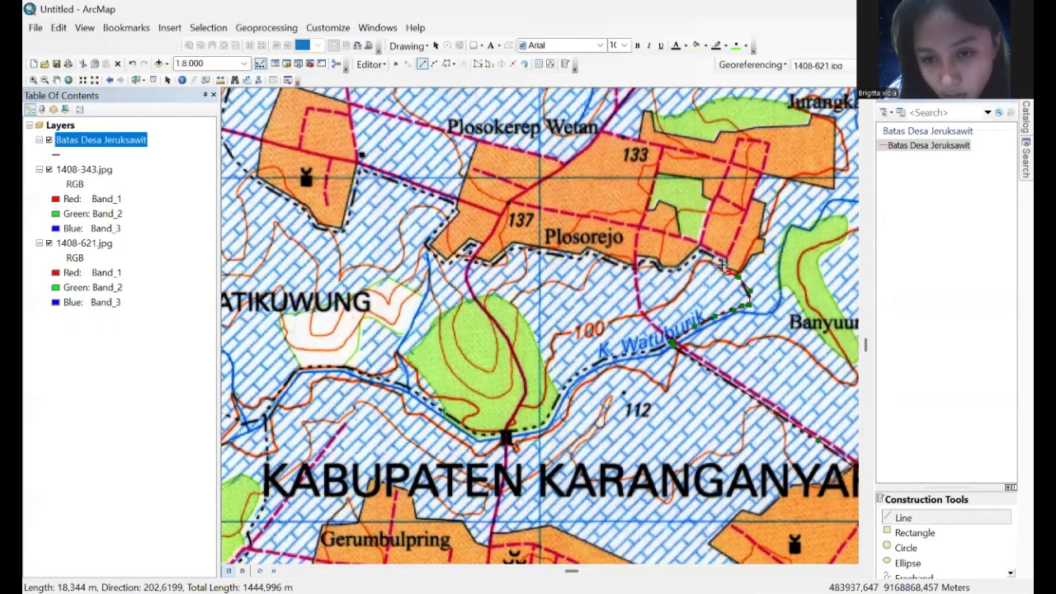
left_click(722, 268)
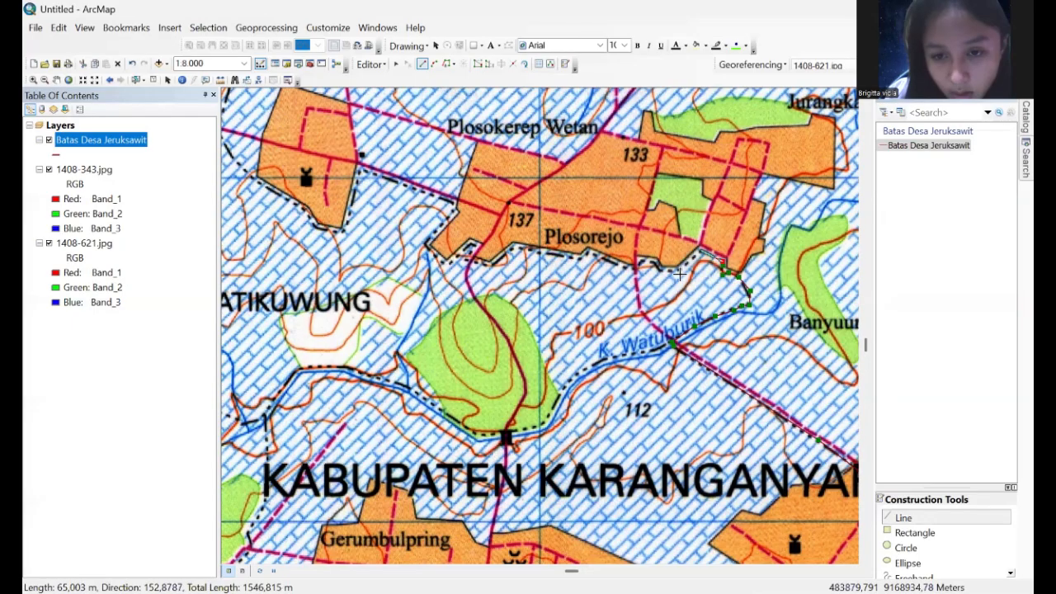
left_click(679, 271)
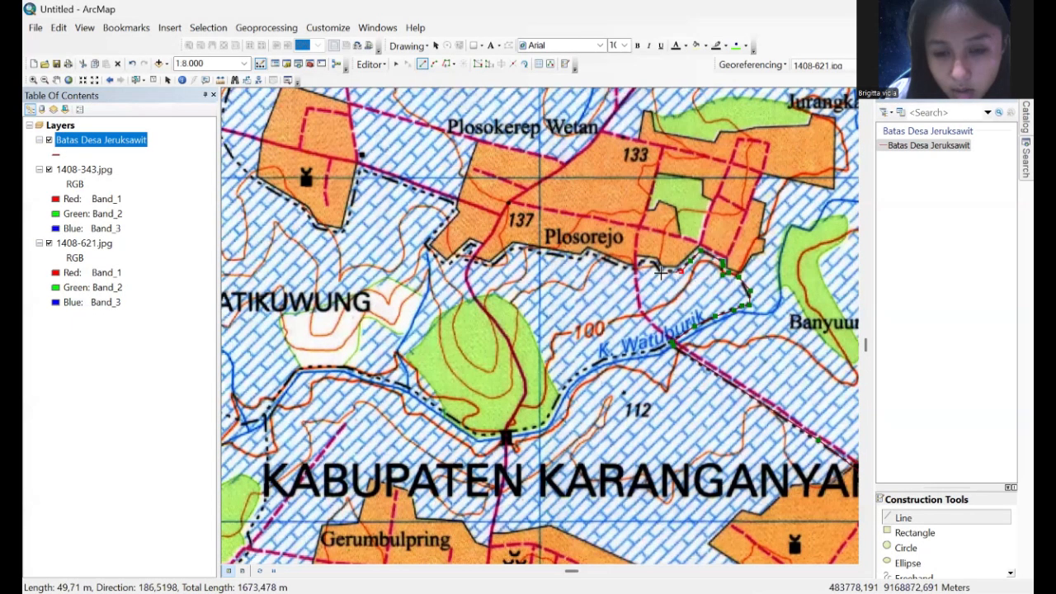
left_click(644, 261)
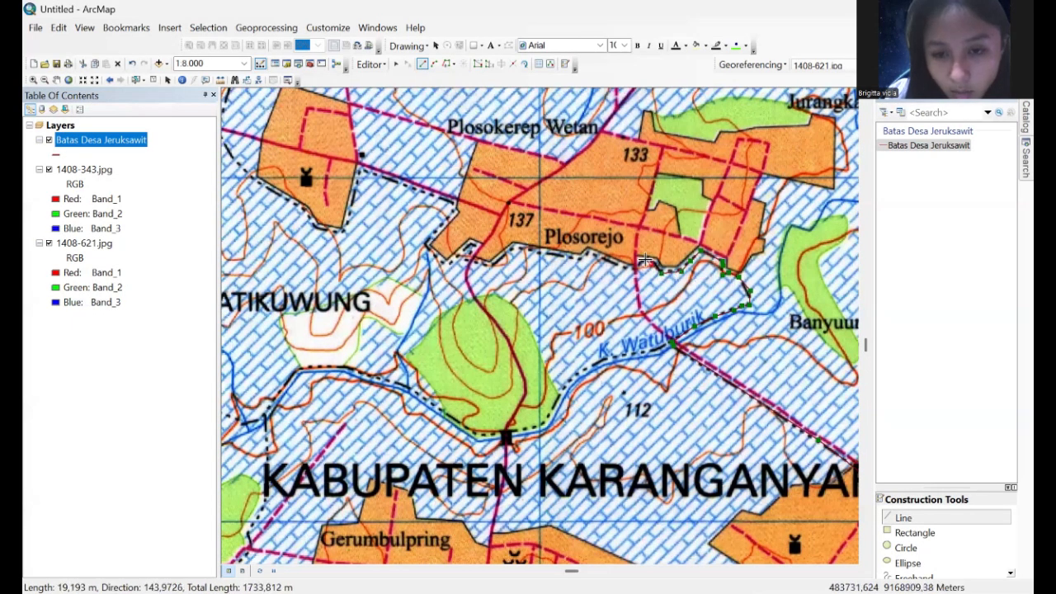
left_click(632, 267)
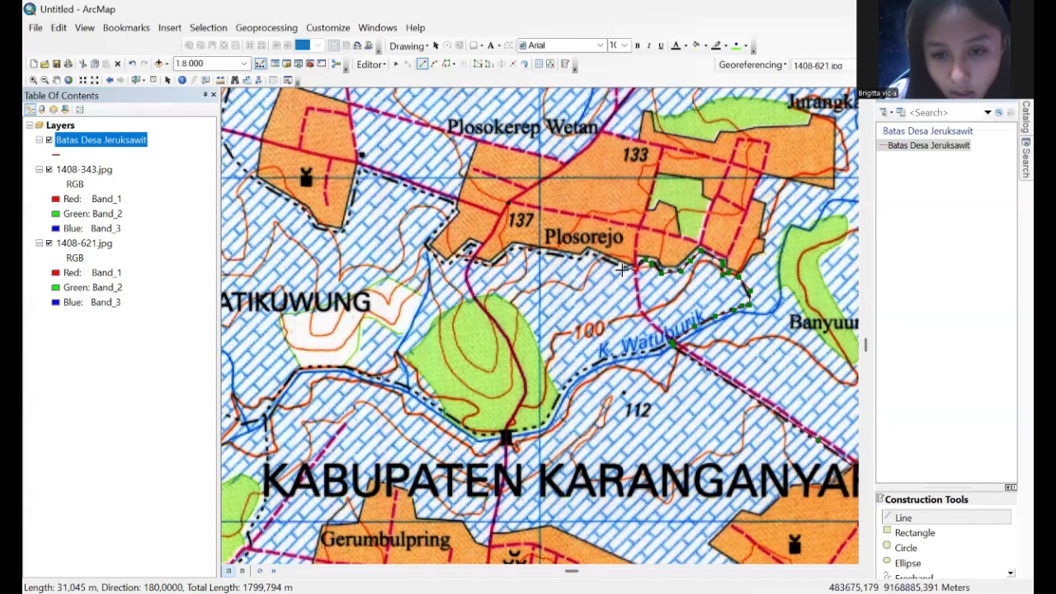
left_click(580, 260)
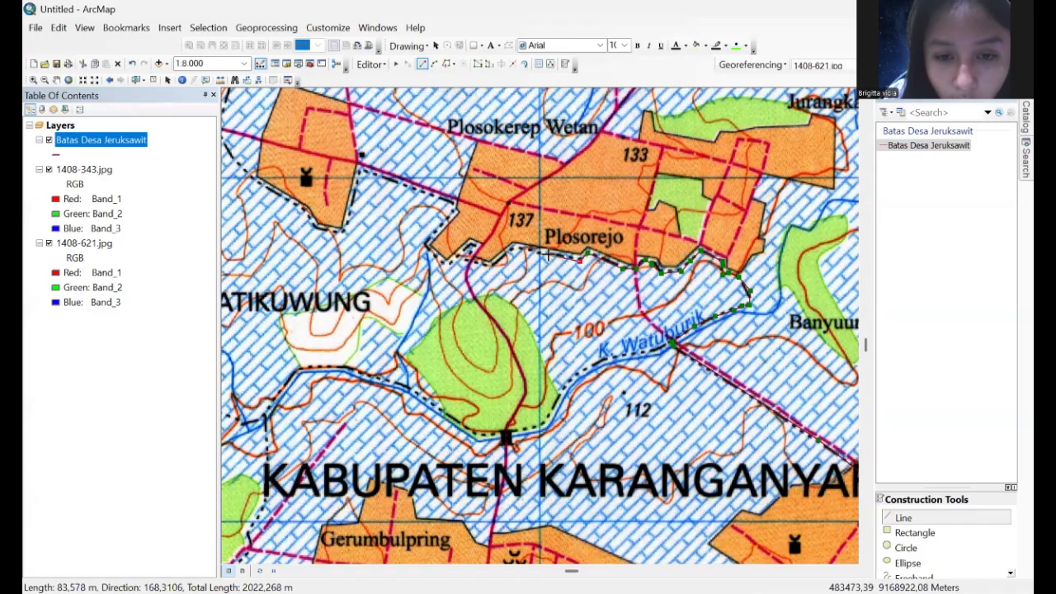
left_click(520, 250)
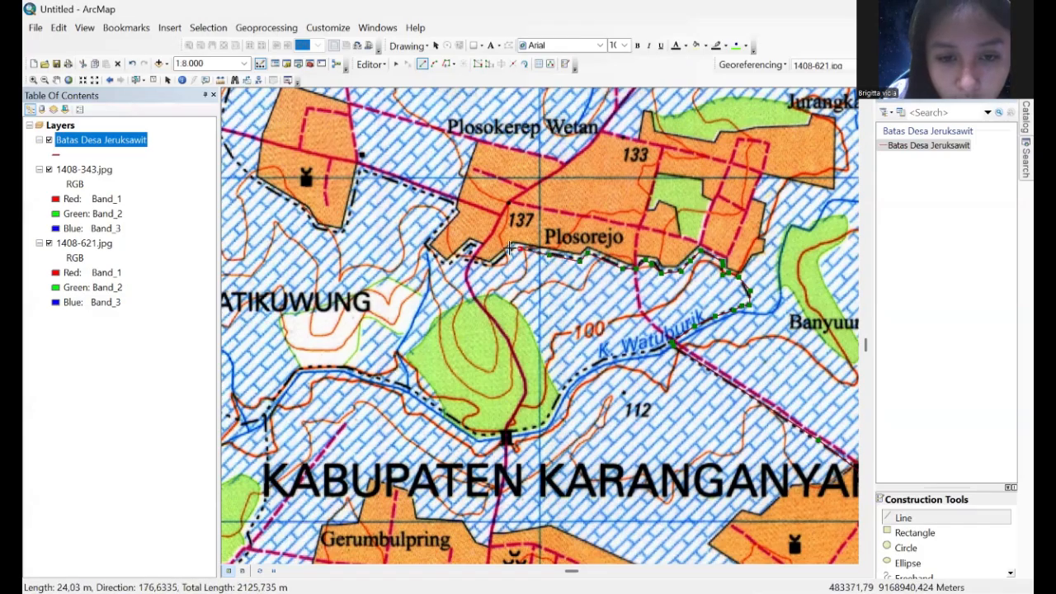
Step: Trace the boundary across the road south of spot height 137 and on to the western corner of Plosorejo
left_click(491, 264)
left_click(464, 262)
left_click(469, 248)
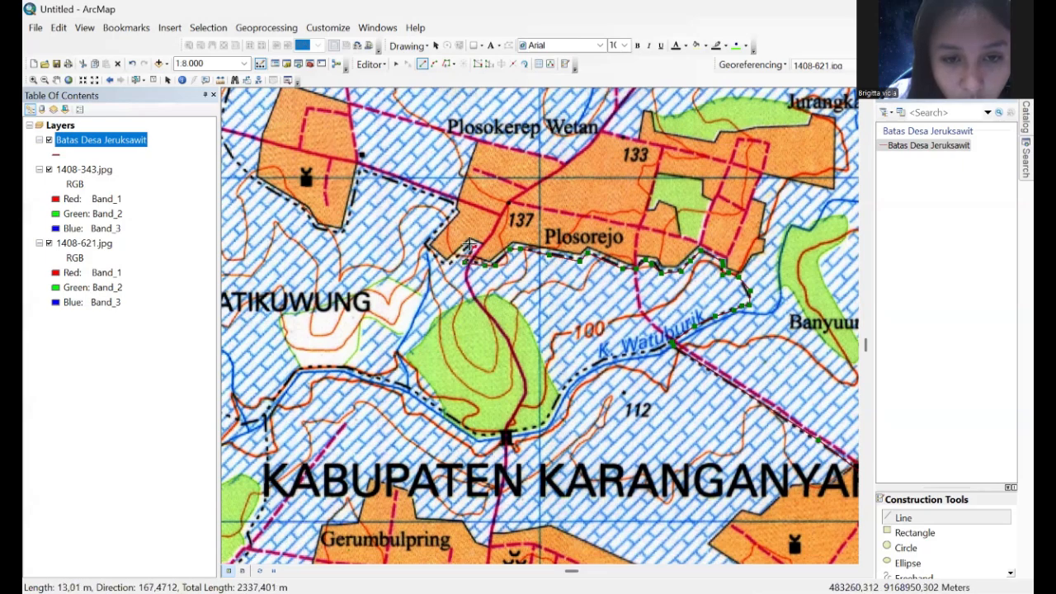
left_click(470, 246)
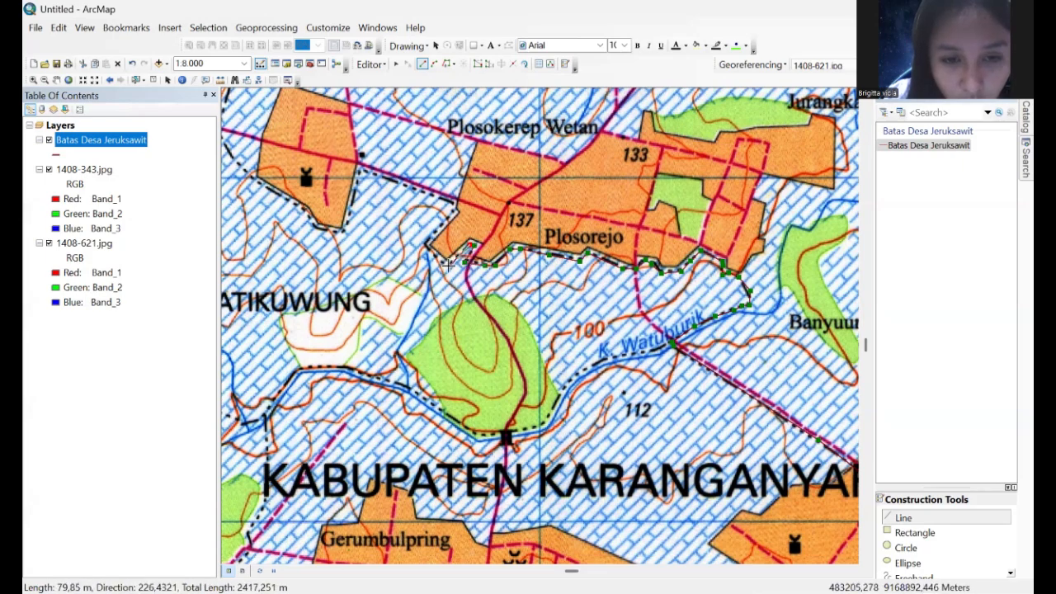
left_click(447, 263)
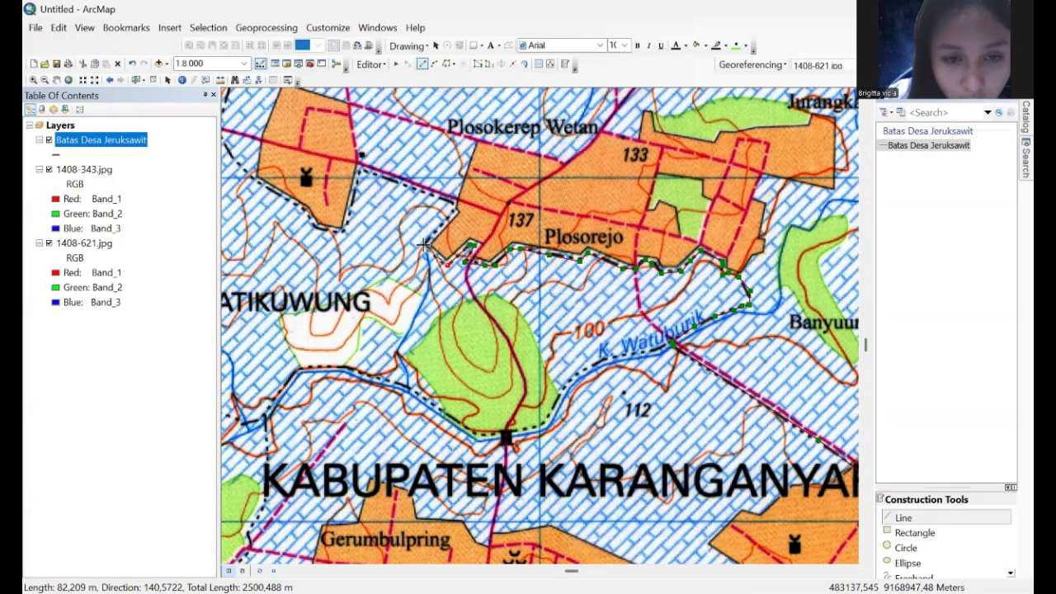
left_click(423, 243)
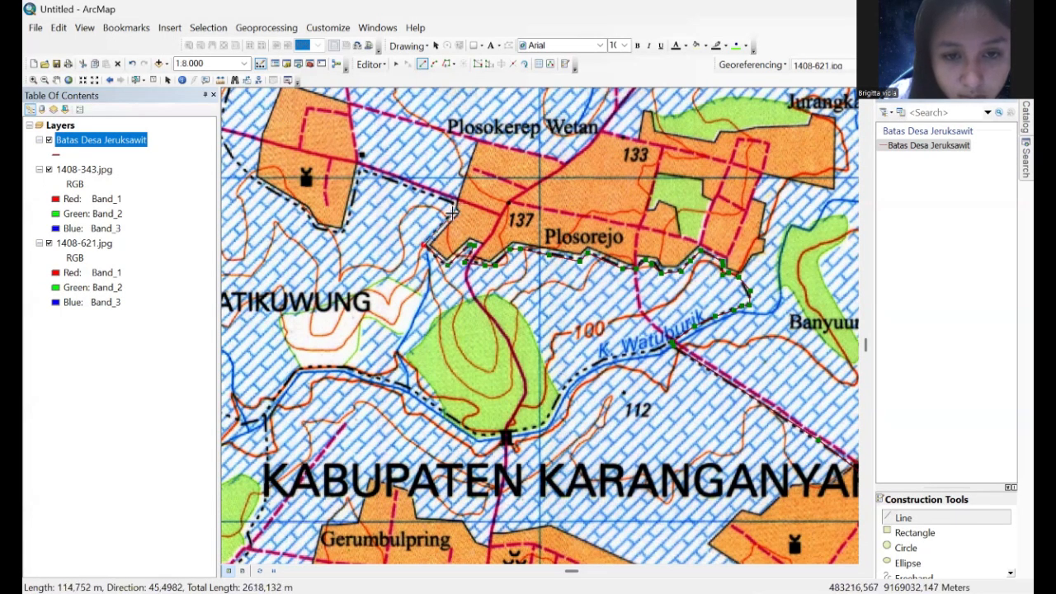
Step: Trace the boundary up Plosorejo's western edge, northwest along the road, and around the southern edge of the Plosokerep Kulon settlement
left_click(454, 204)
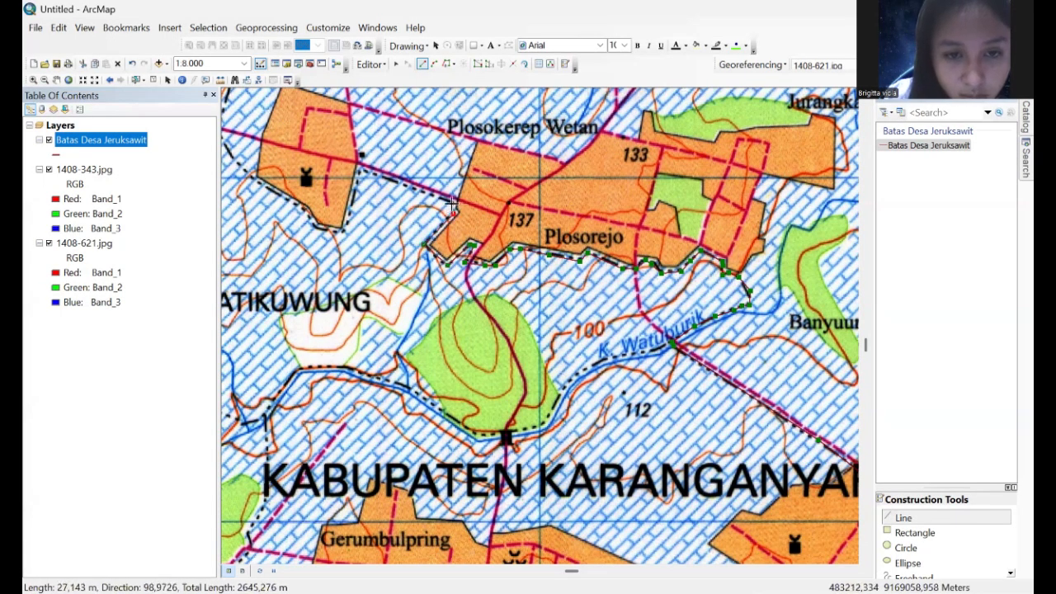
left_click(360, 171)
left_click(343, 232)
left_click(314, 227)
left_click(304, 211)
left_click(260, 185)
left_click(235, 160)
Step: Continue the line across the road west of Plosokerep Kulon and north over K. Jeruksawit
left_click(56, 80)
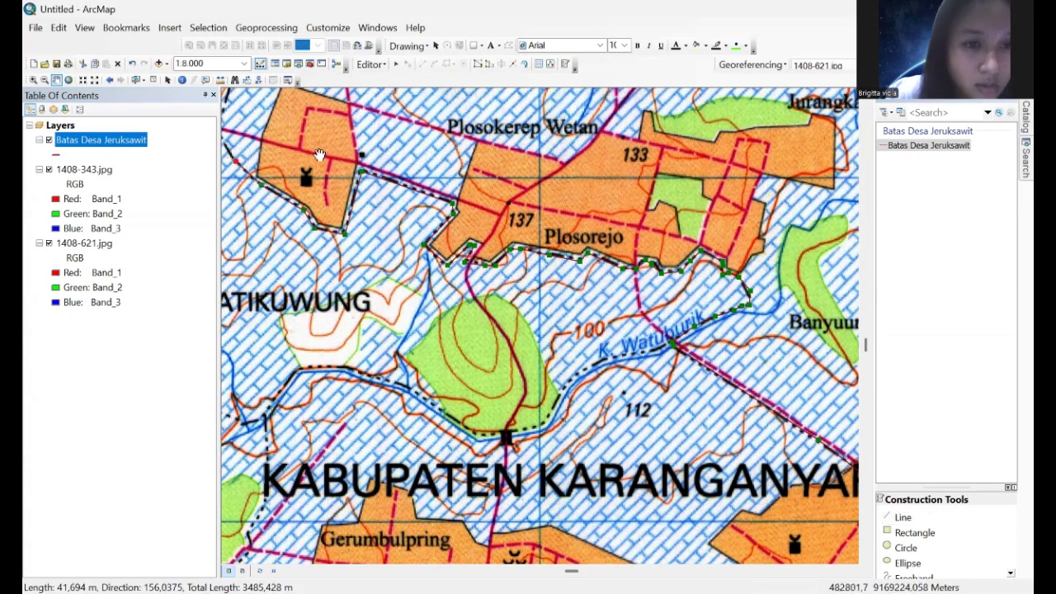
mouse_move(319, 155)
left_mouse_down()
mouse_move(456, 285)
mouse_move(467, 328)
left_mouse_up()
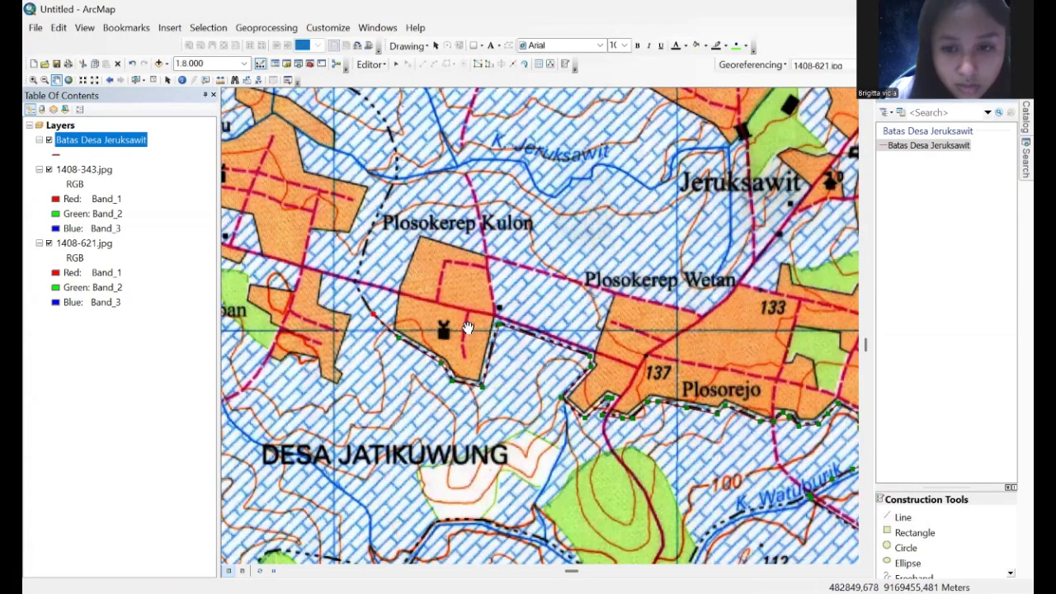
scroll(468, 327, "down", 2)
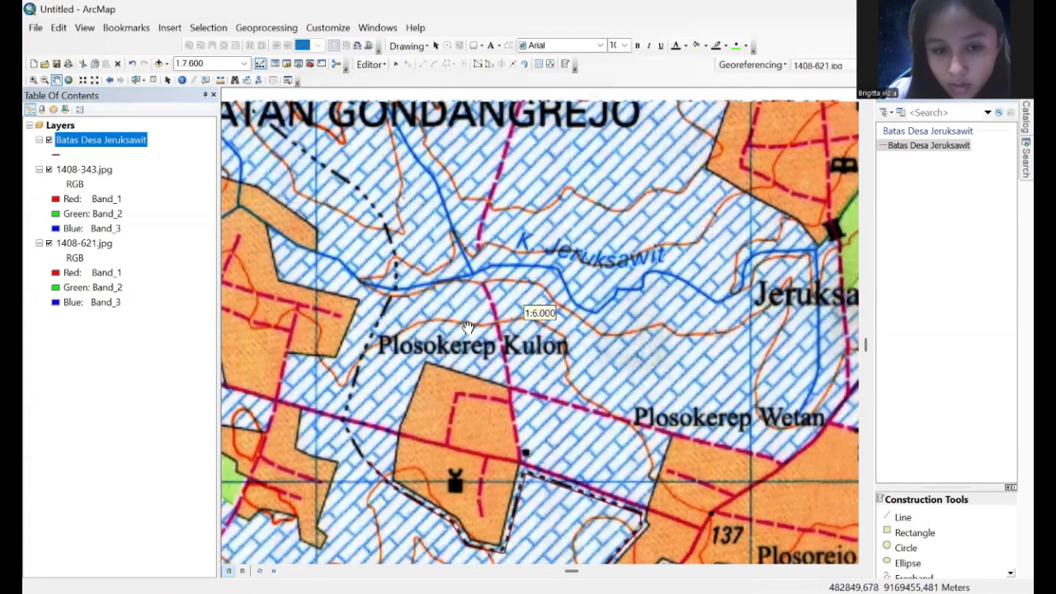
scroll(468, 327, "up", 2)
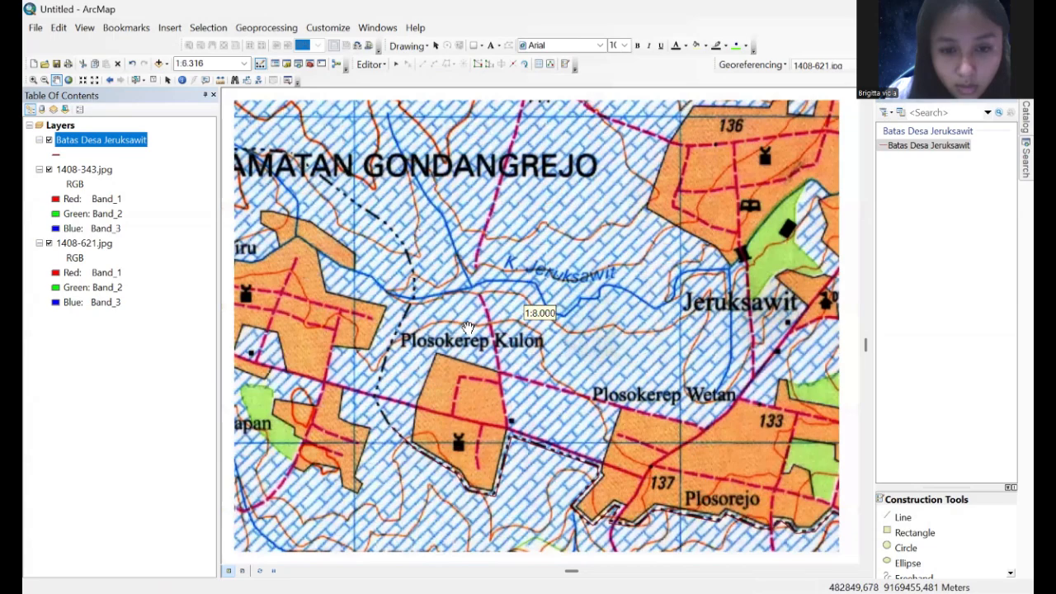
scroll(467, 328, "up", 1)
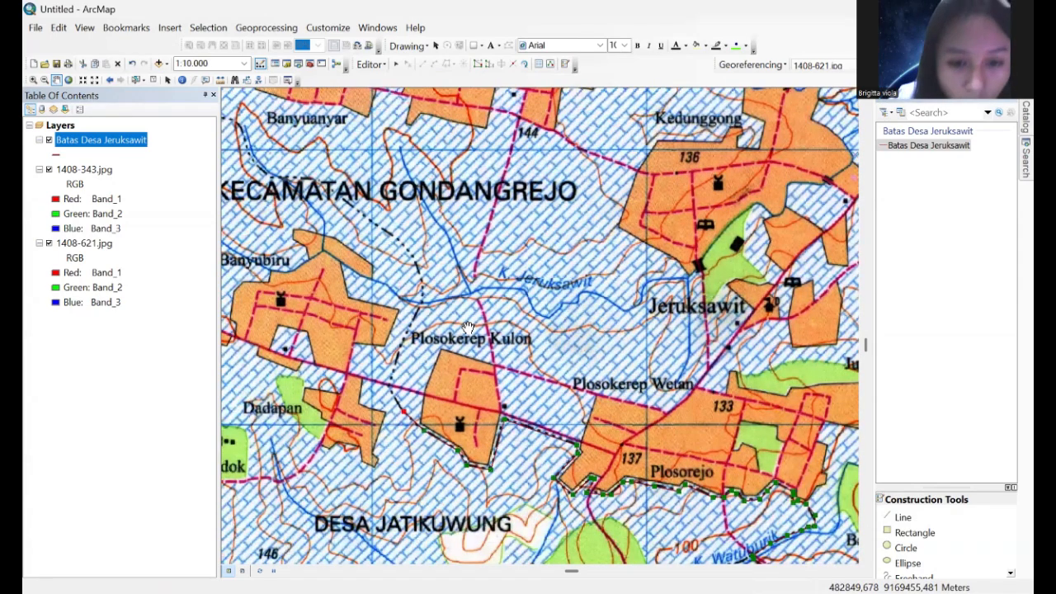
scroll(468, 327, "up", 1)
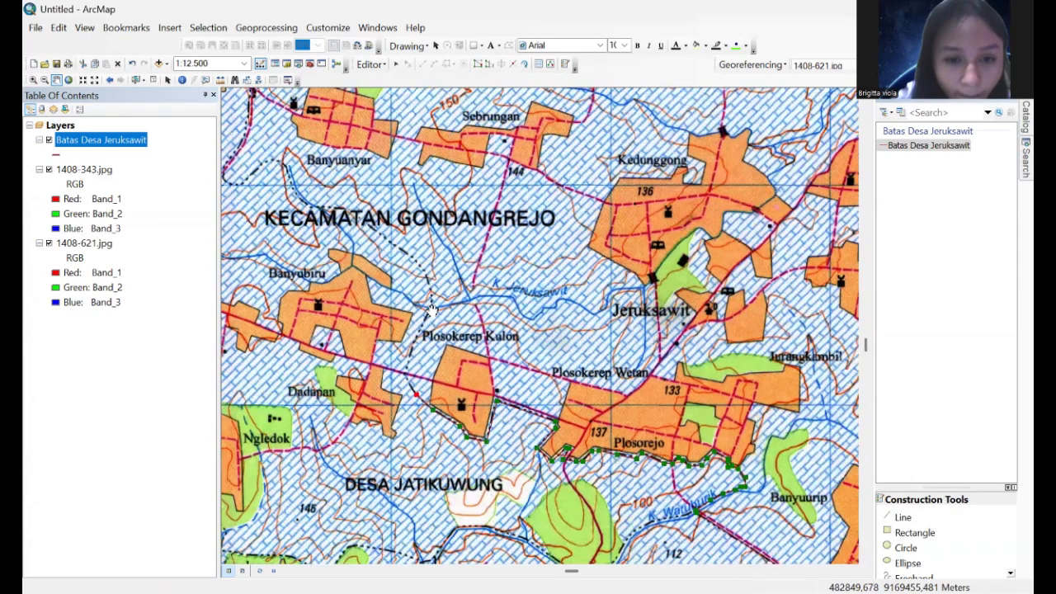
left_click(904, 518)
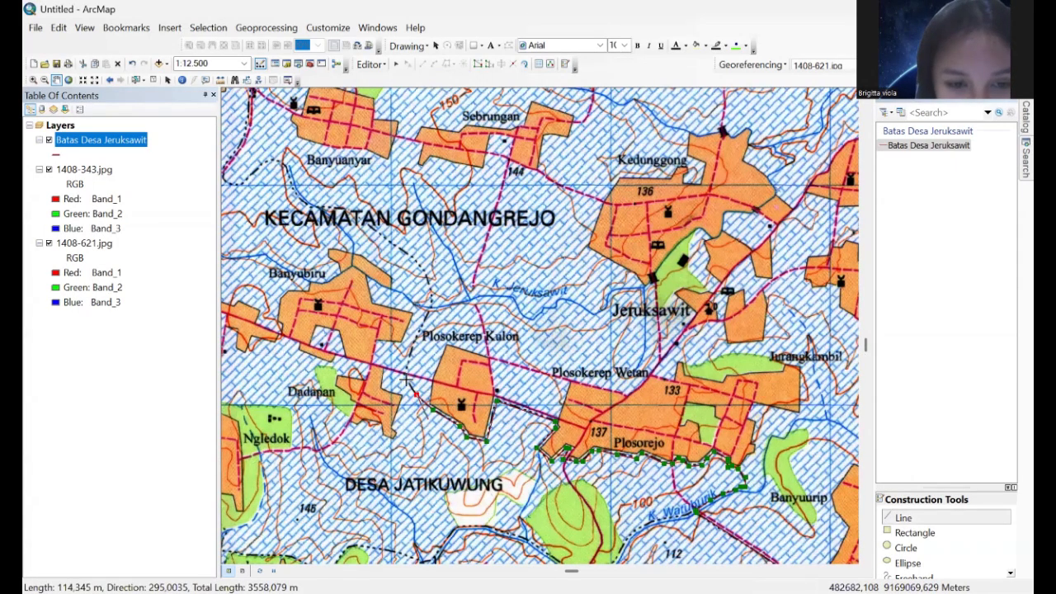
left_click(411, 350)
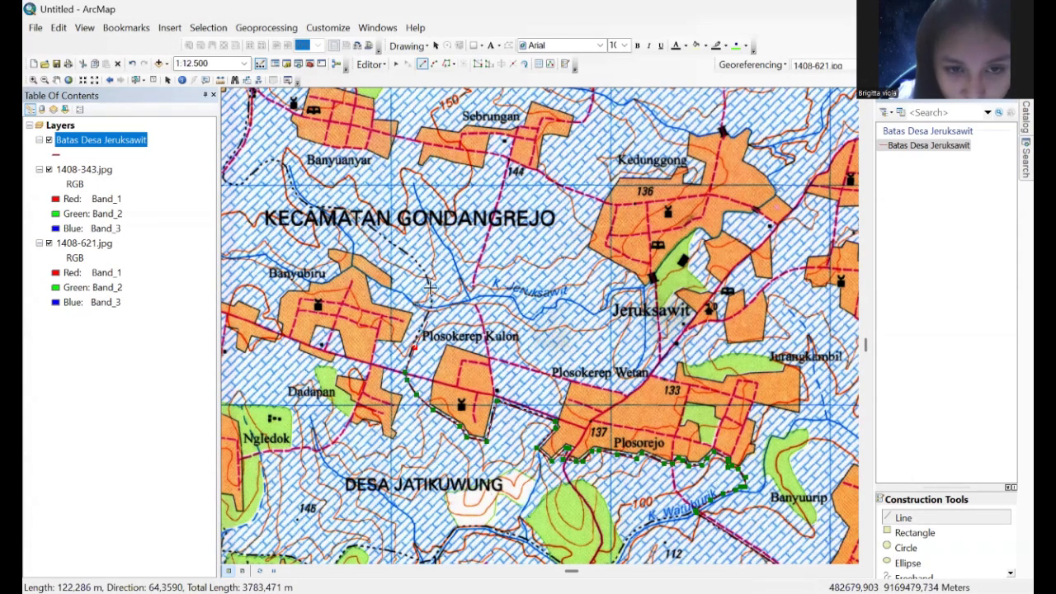
left_click(428, 280)
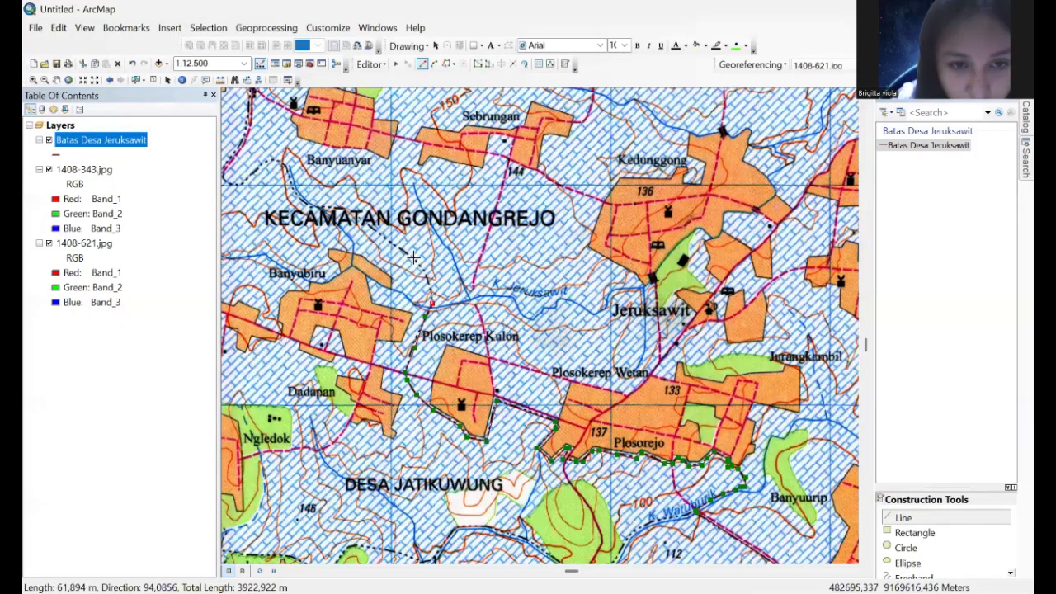
Step: Trace the boundary northwest through the KECAMATAN GONDANGREJO label and up to the bend west of the Banyuanyar label
left_click(411, 253)
left_click(389, 242)
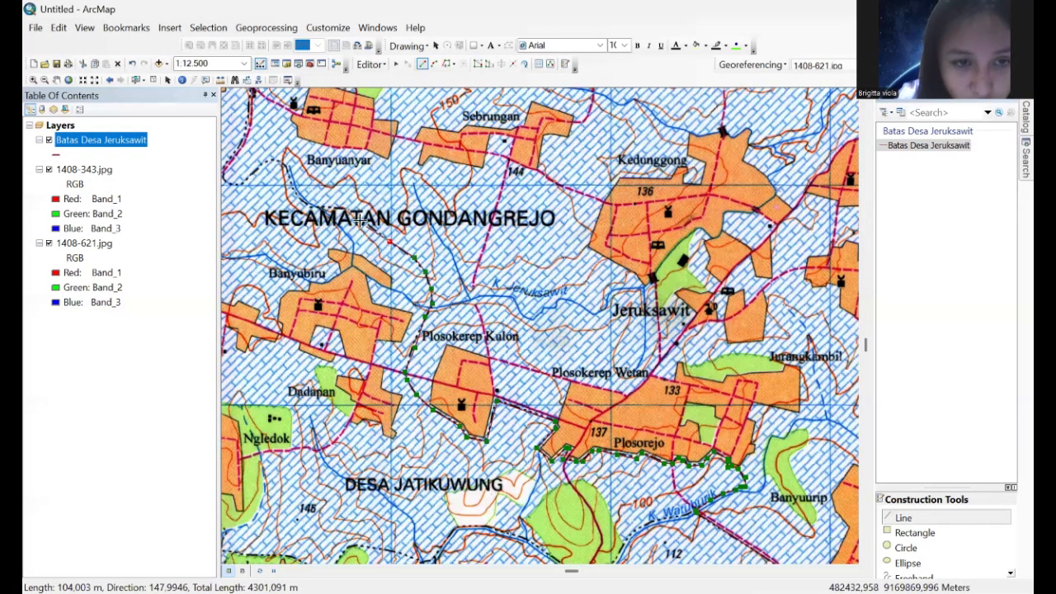
left_click(361, 221)
left_click(348, 209)
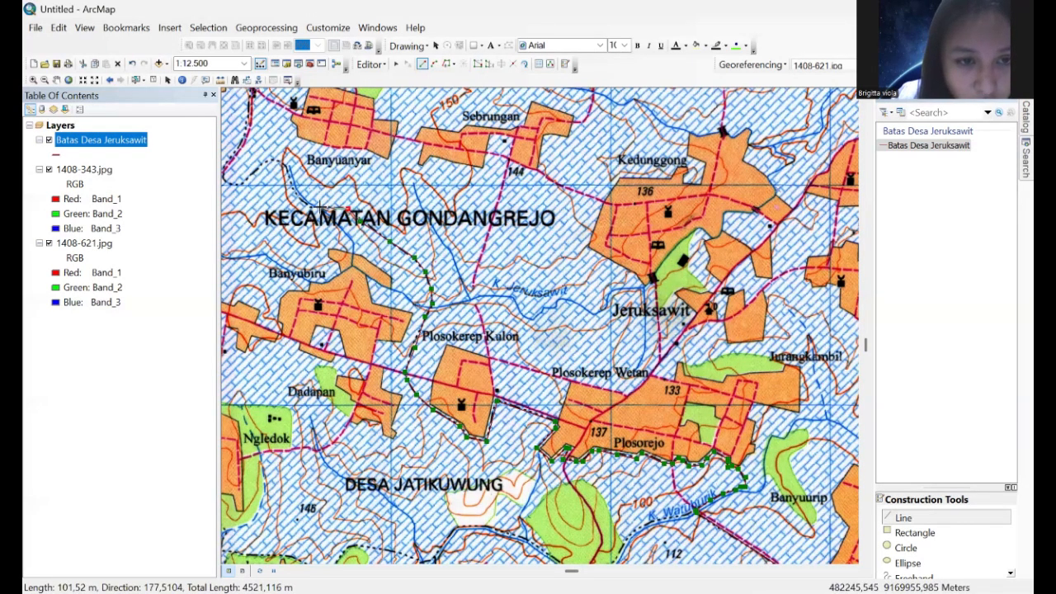
left_click(306, 205)
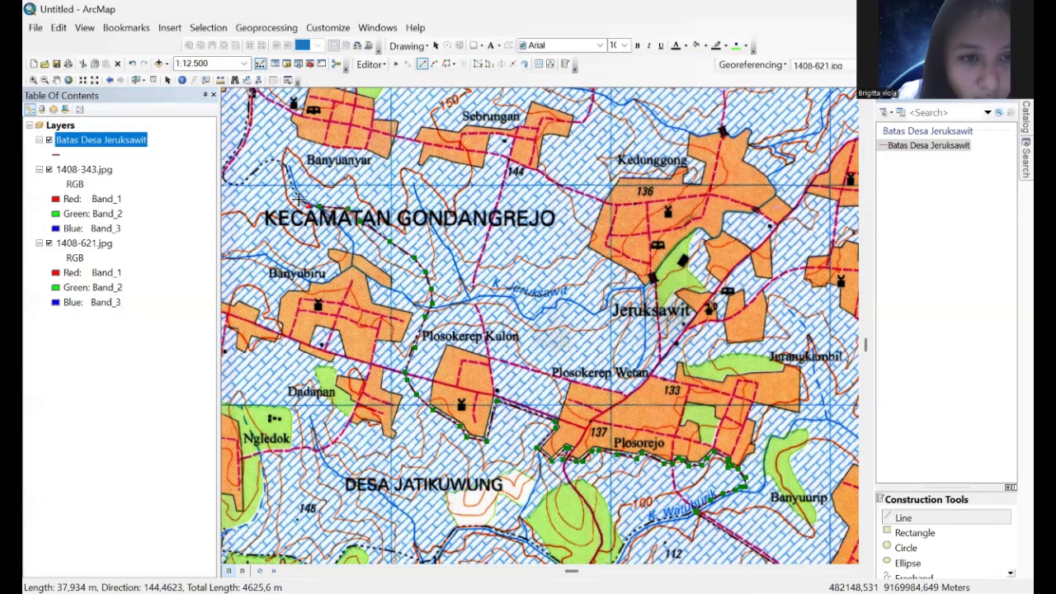
left_click(298, 198)
left_click(292, 189)
left_click(286, 173)
left_click(281, 161)
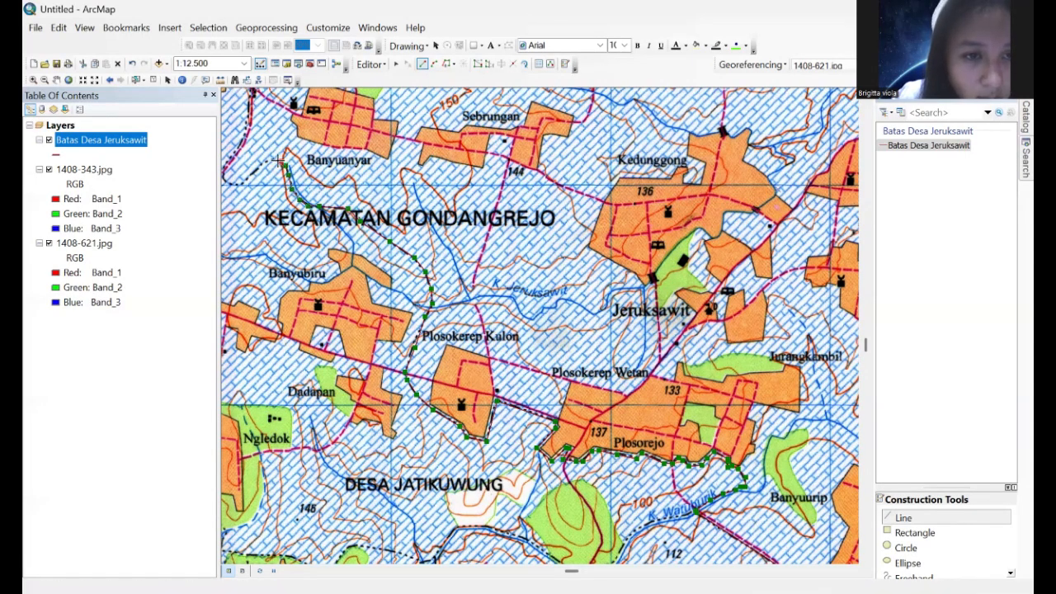
Step: Trace the boundary southwest around the bend to the road, then north along the road toward spot height 163
left_click(271, 159)
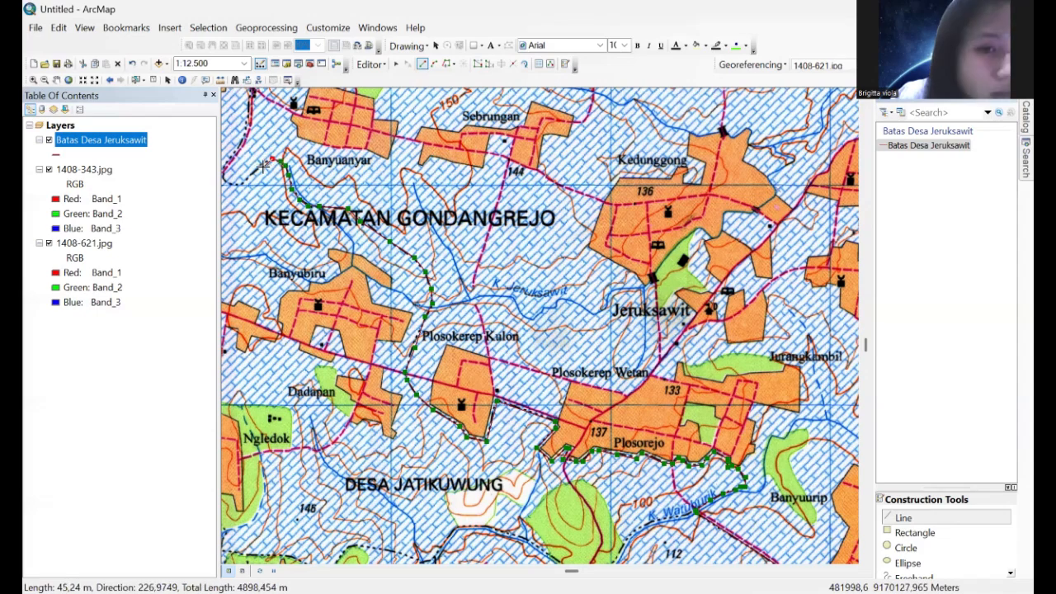
left_click(263, 162)
left_click(256, 170)
left_click(250, 174)
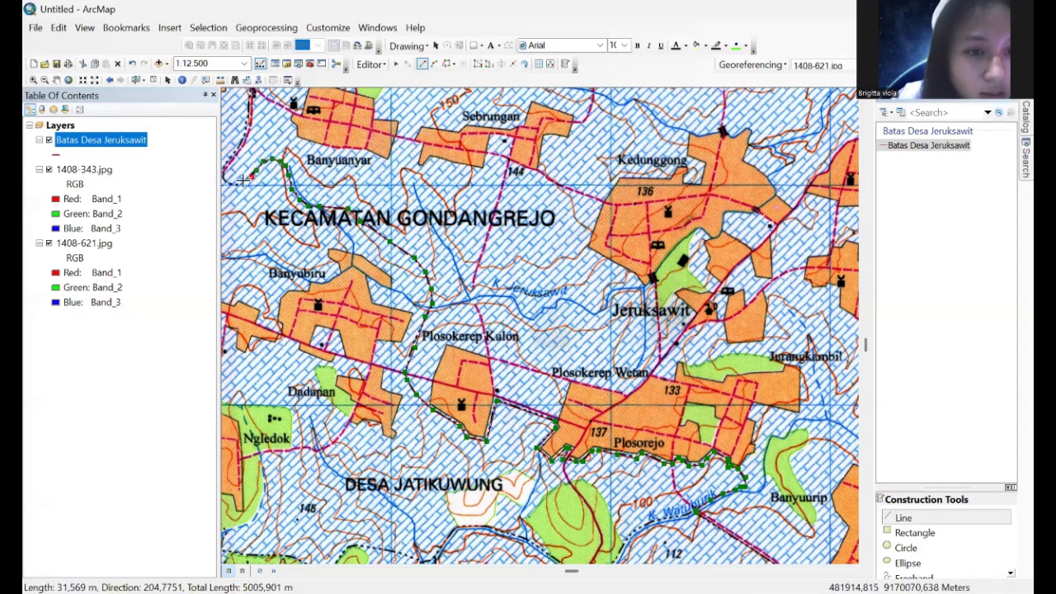
left_click(225, 179)
left_click(229, 156)
left_click(237, 145)
left_click(243, 132)
left_click(247, 106)
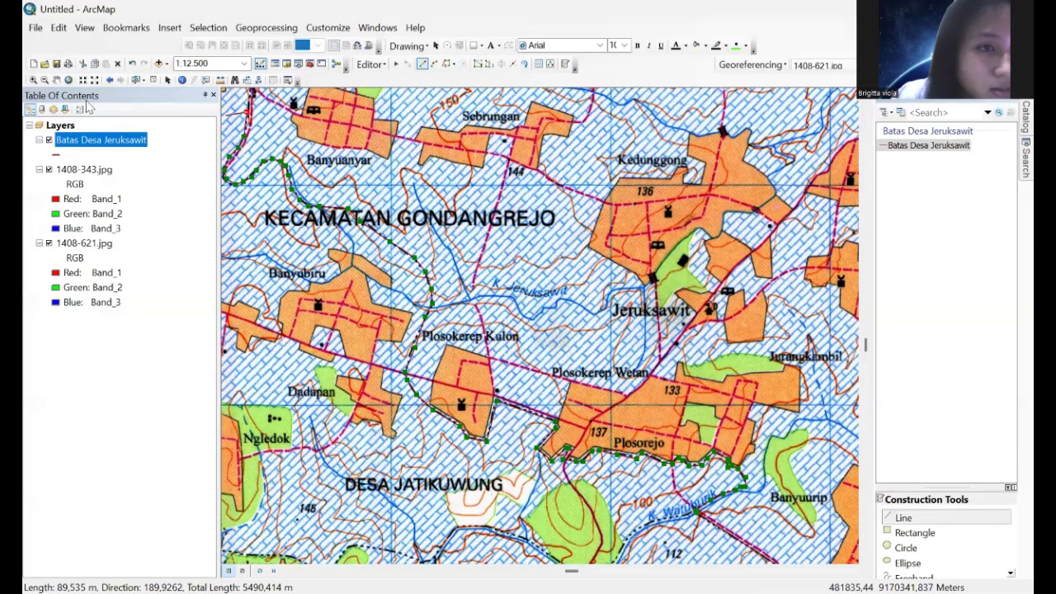
Step: Continue the line past spot height 163, east below Gempol, and northeast to the road at the southern edge of Desa Rejosari
left_click(56, 80)
left_click_drag(385, 230, 432, 393)
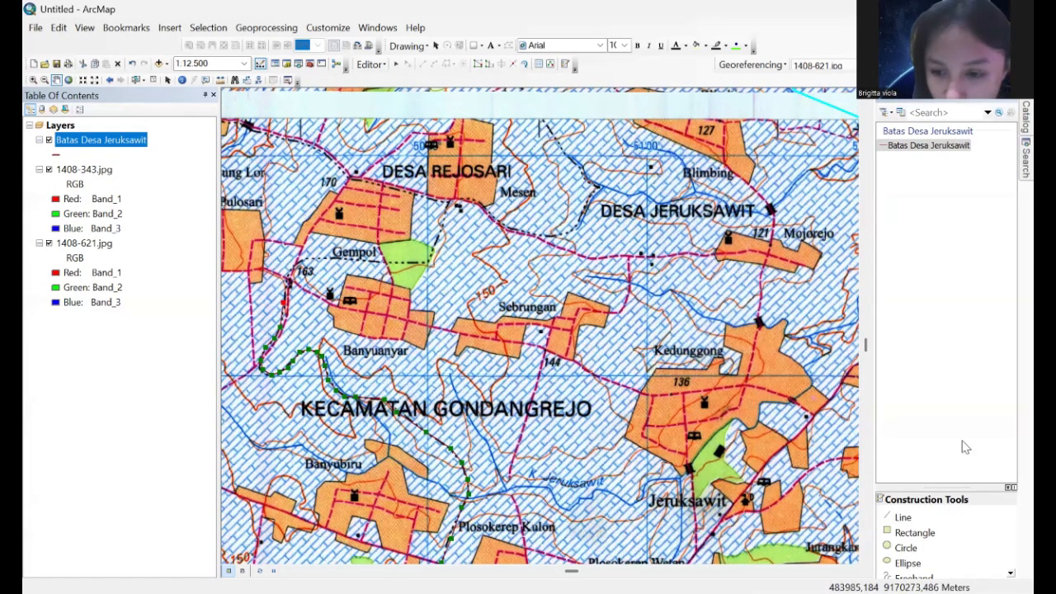
left_click(903, 517)
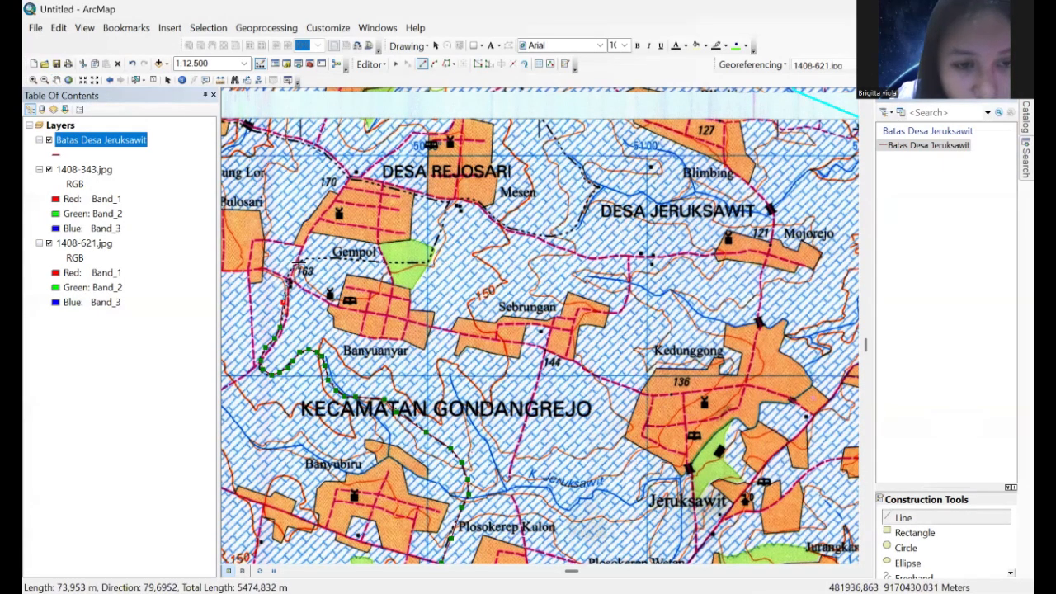
left_click(314, 257)
left_click(393, 263)
left_click(425, 262)
left_click(442, 225)
left_click(451, 205)
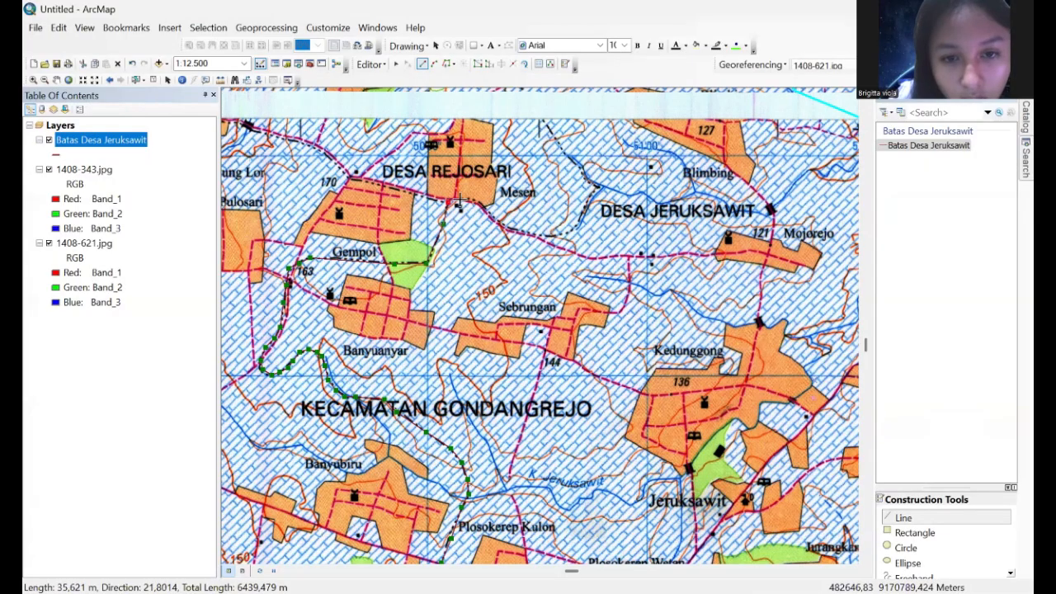
Step: Continue the boundary line southeast along the road south of Mesen to the bend southwest of the DESA JERUKSAWIT label
left_click(462, 200)
left_click(480, 203)
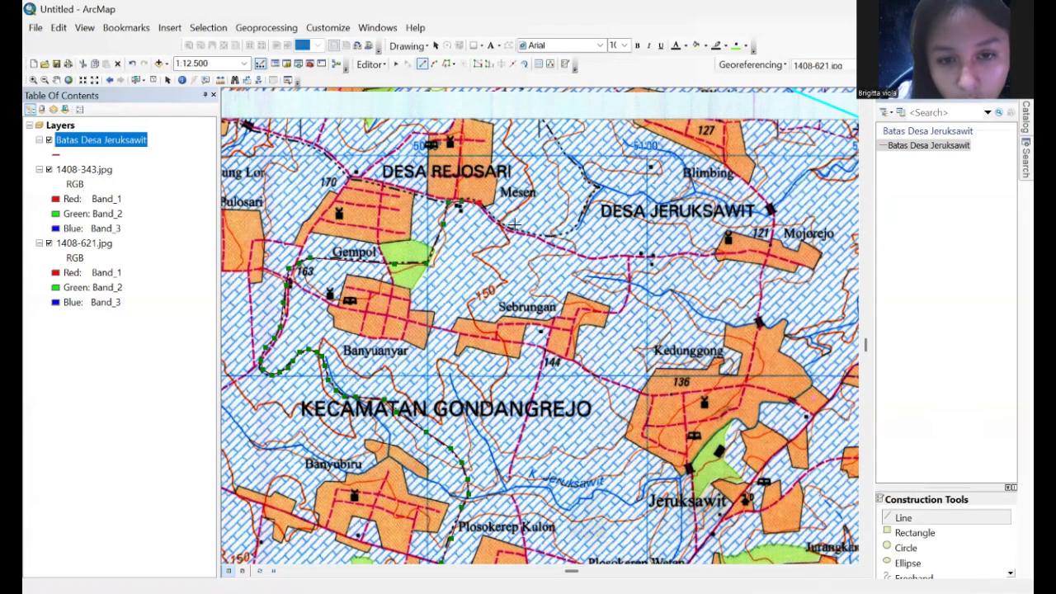
left_click(502, 225)
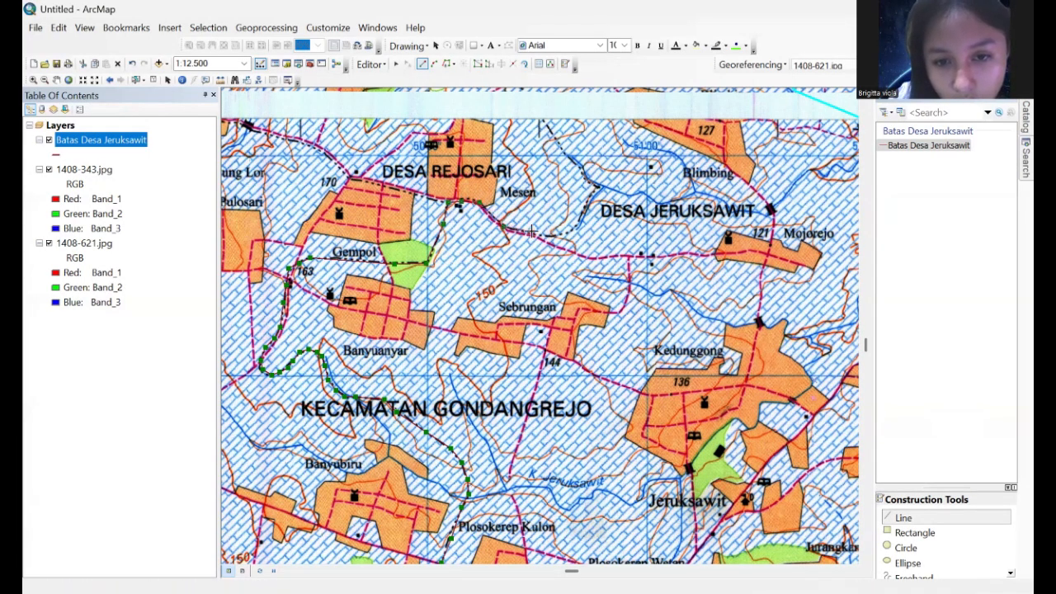
left_click(532, 234)
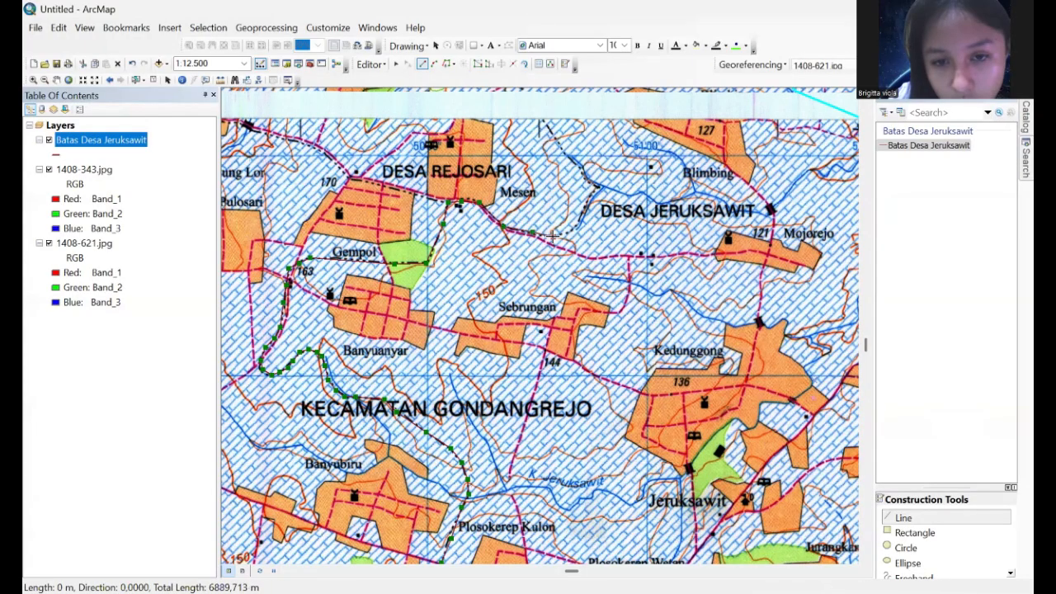
left_click(567, 234)
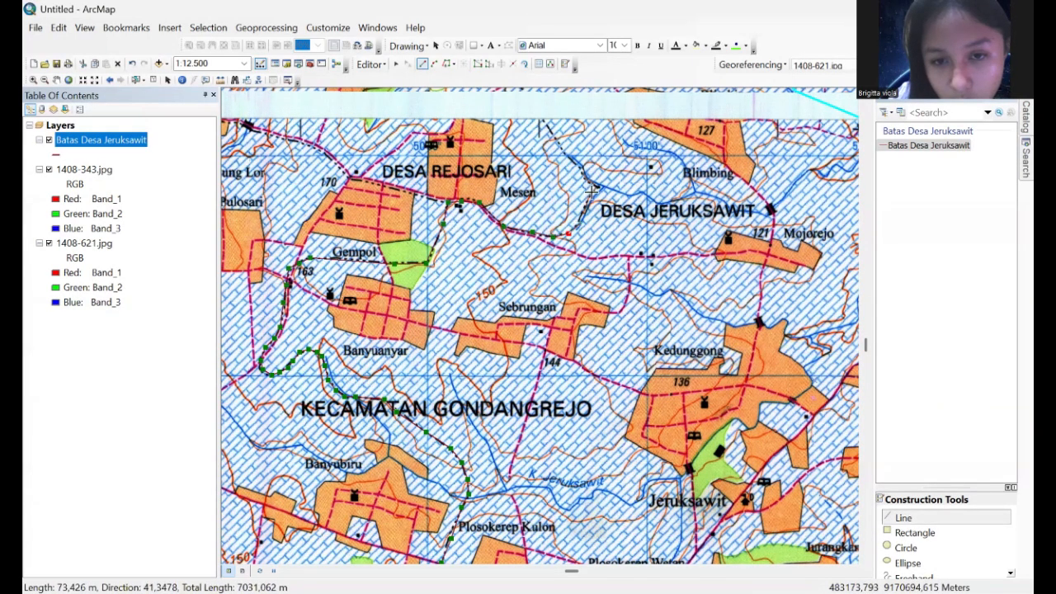
Step: Trace the boundary north around the bend at the river, then northwest to the upper edge of sheet 1408-621
left_click(582, 221)
left_click(598, 187)
left_click(588, 183)
left_click(584, 175)
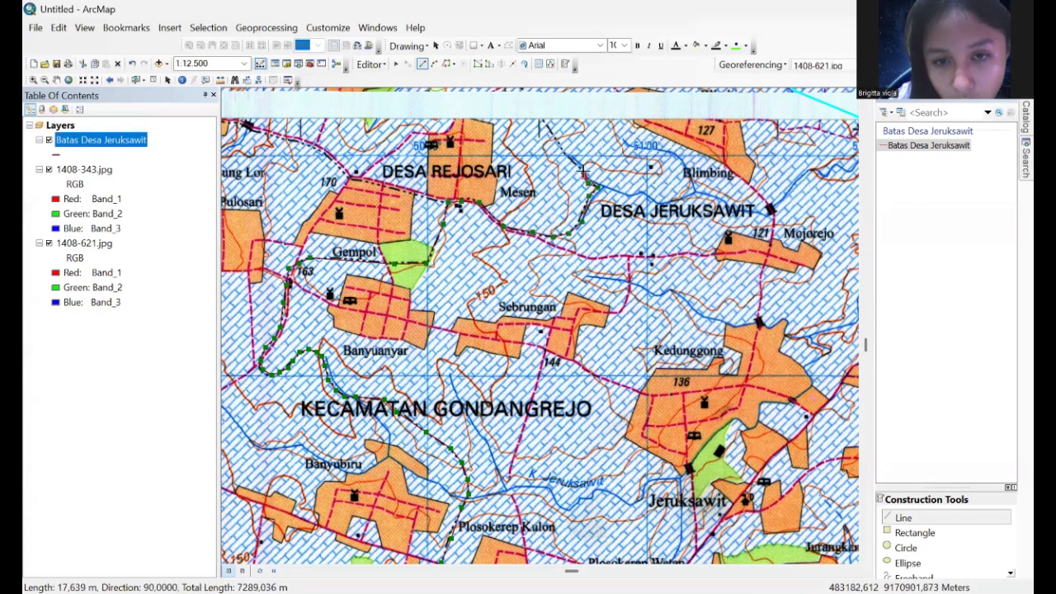
left_click(575, 162)
left_click(559, 146)
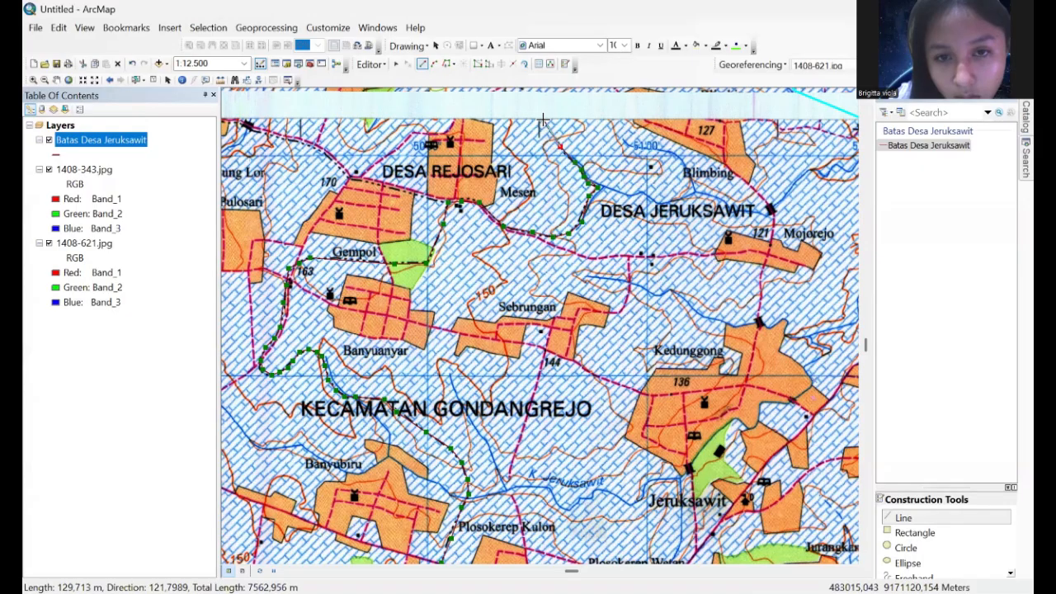
left_click(542, 122)
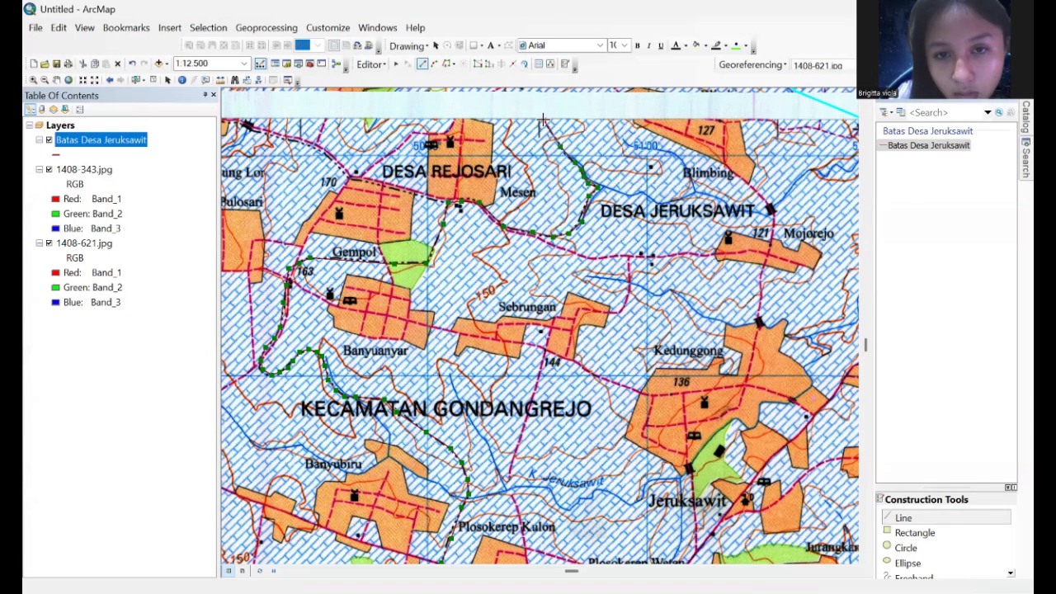
Step: Carry the line across the gap onto the northern sheet, along the white area's west side and northwest toward the sharp corner
left_click(56, 80)
left_click_drag(619, 210, 563, 441)
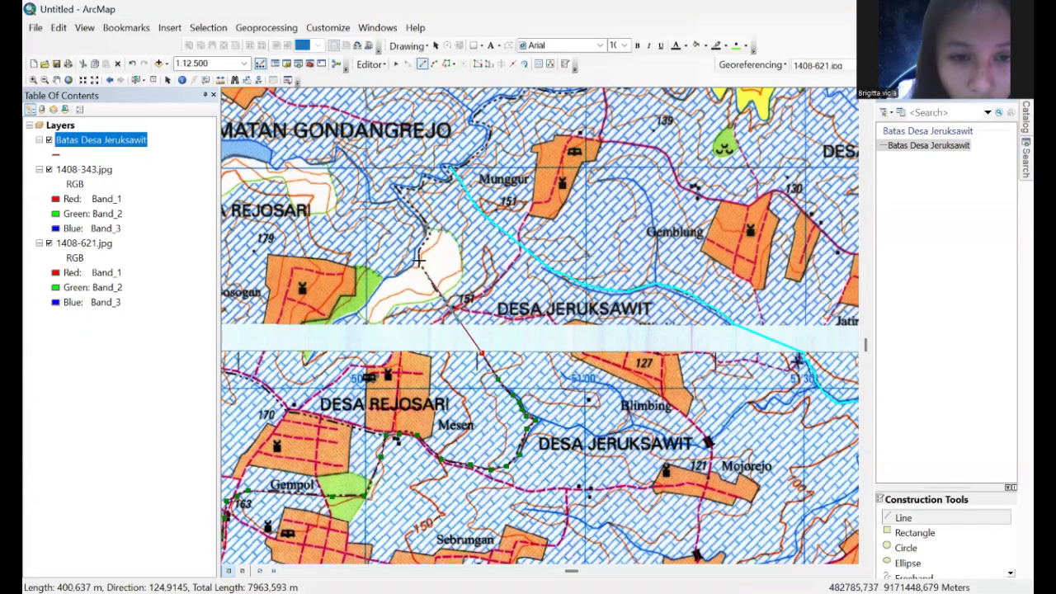
left_click(420, 253)
left_click(424, 237)
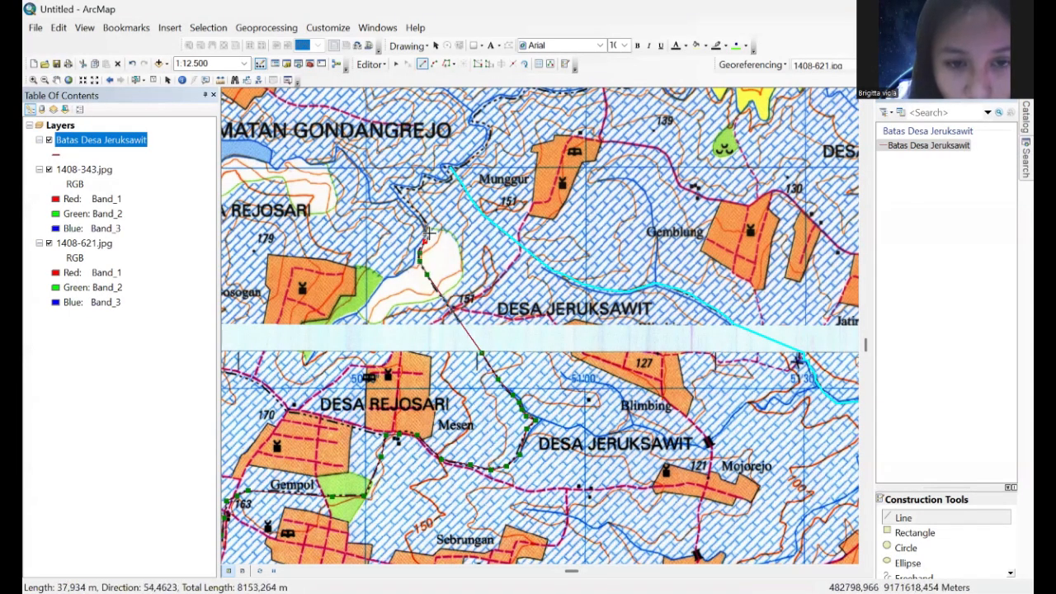
left_click(427, 224)
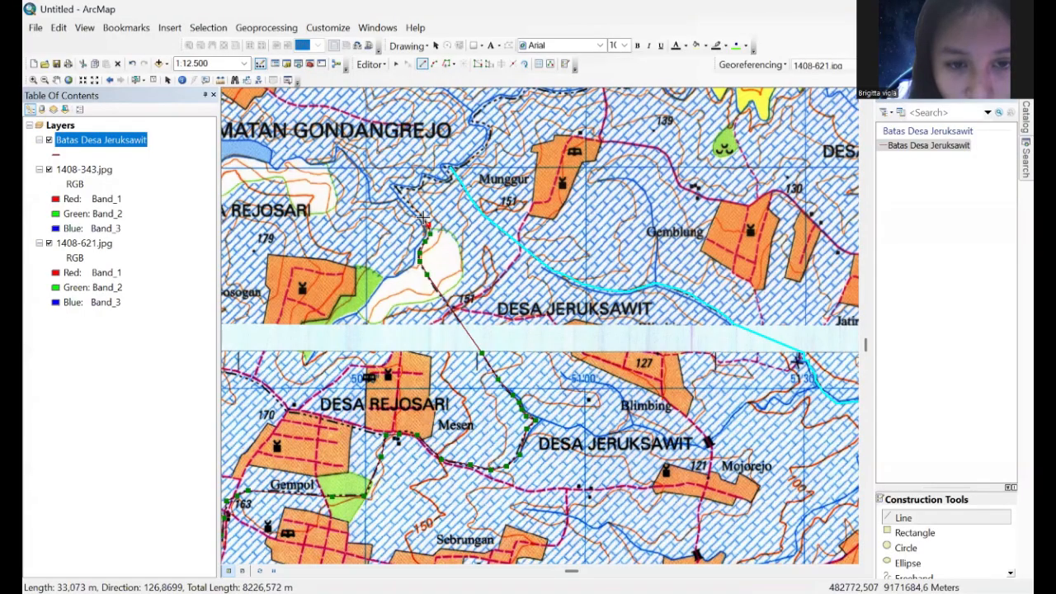
left_click(406, 201)
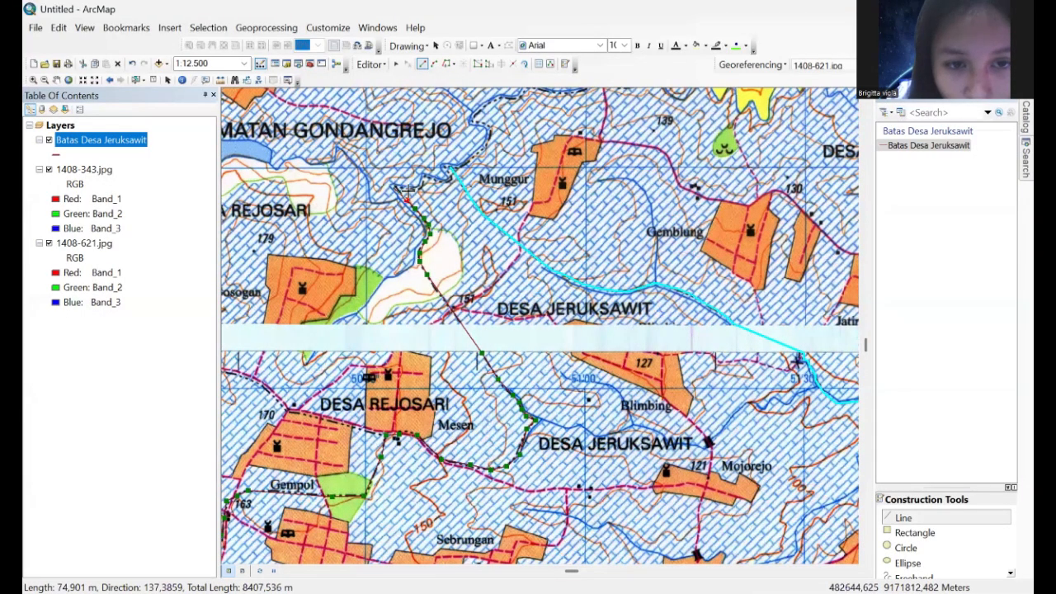
Step: Trace the boundary east from the sharp corner to the existing line's endpoint west of Munggur and finish the sketch
left_click(420, 190)
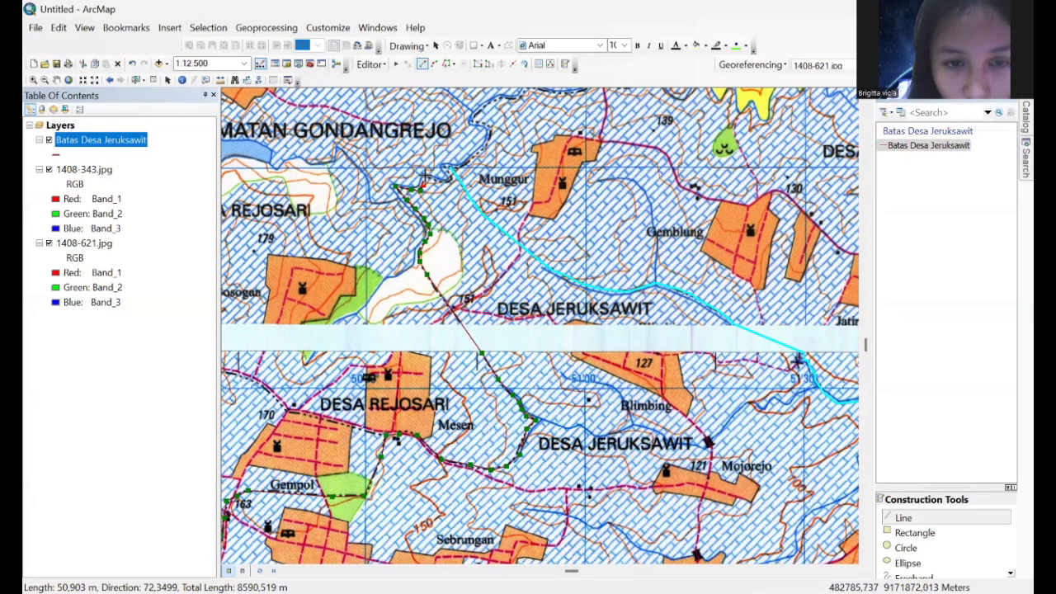
left_click(429, 176)
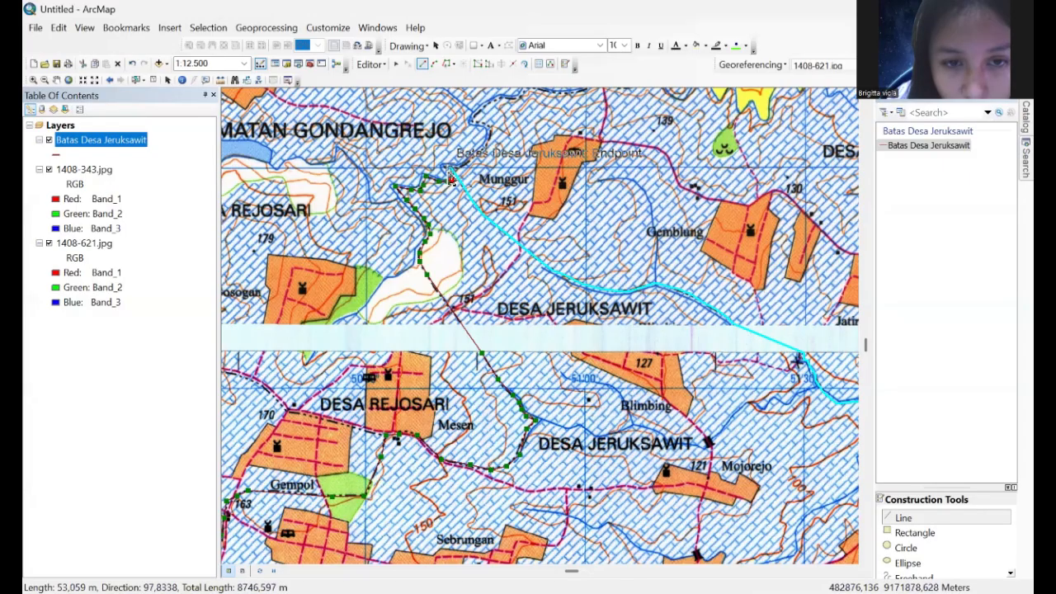
left_click(451, 178)
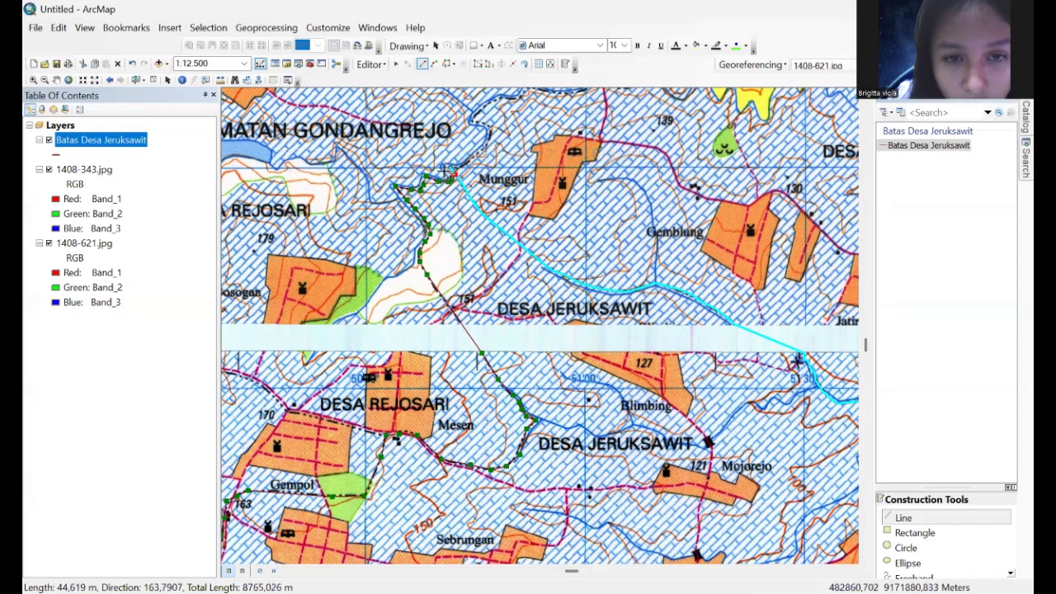
left_click(444, 168)
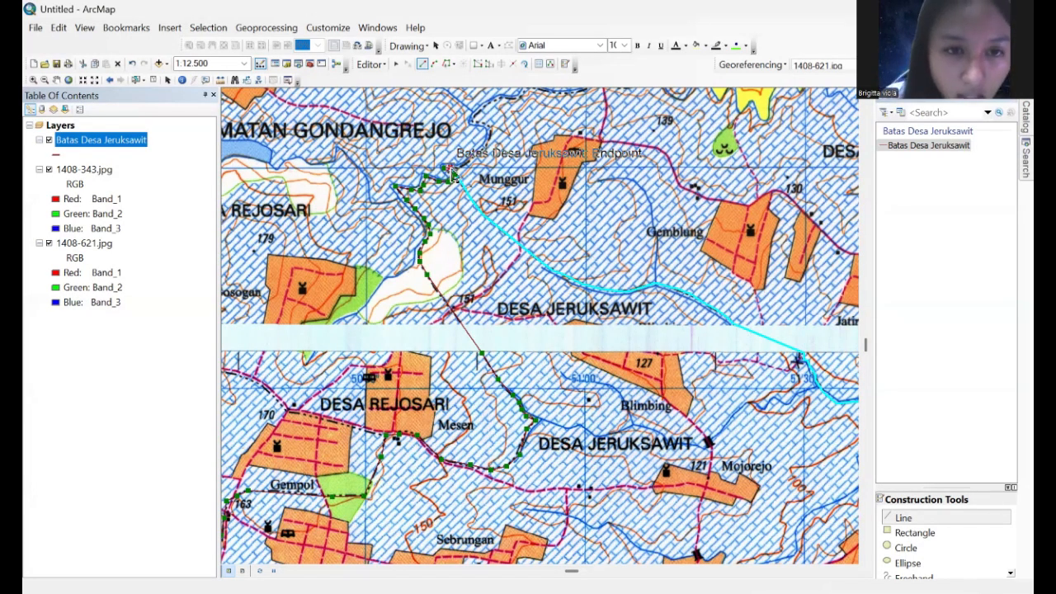
left_click(450, 171)
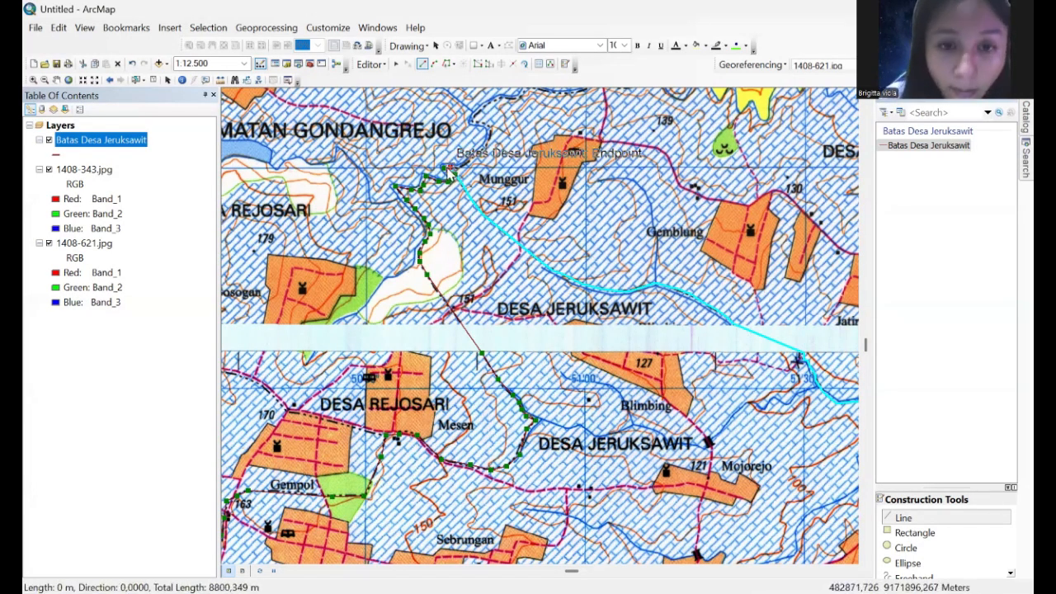
right_click(449, 169)
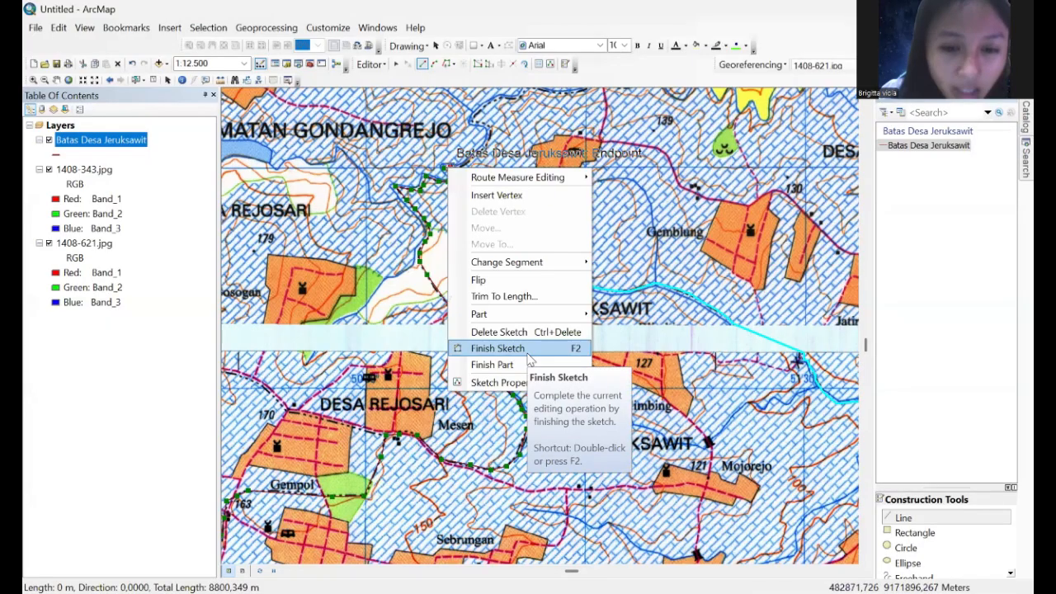
left_click(529, 356)
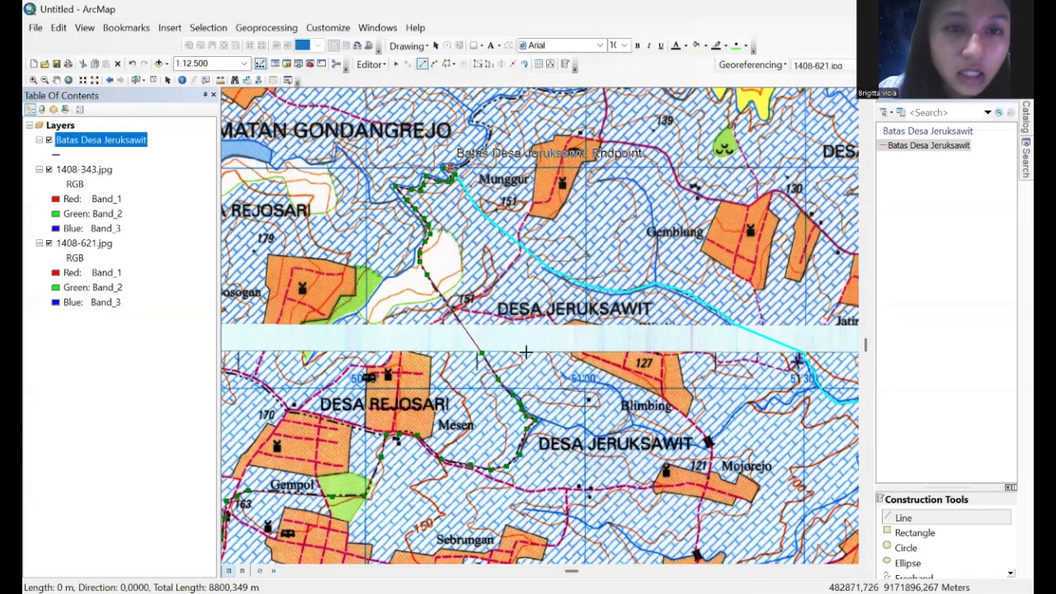
Step: Stop editing the Batas Desa Jeruksawit layer and save the edits
left_click(371, 64)
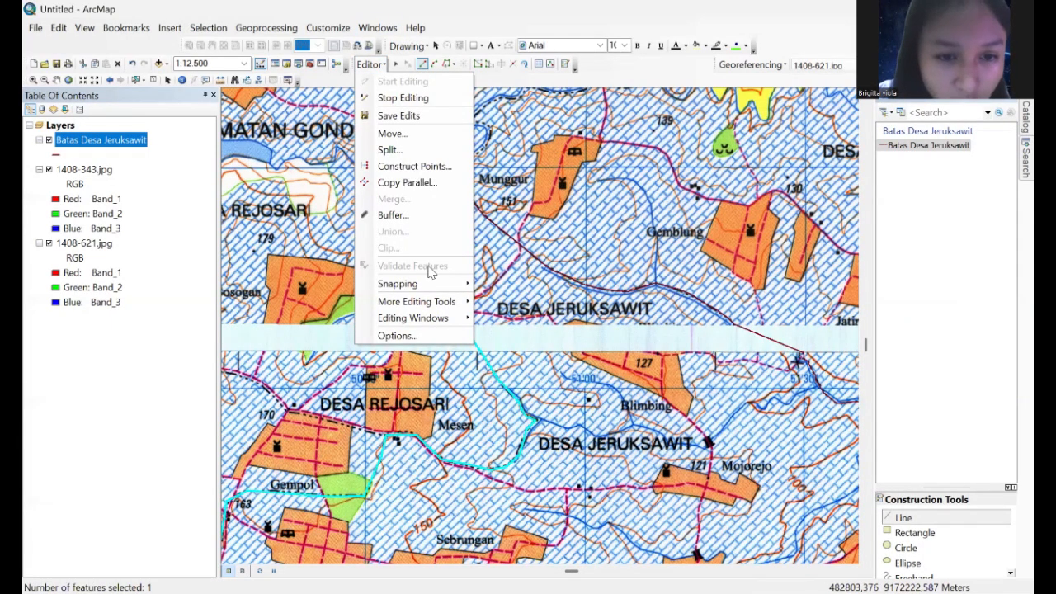
left_click(419, 99)
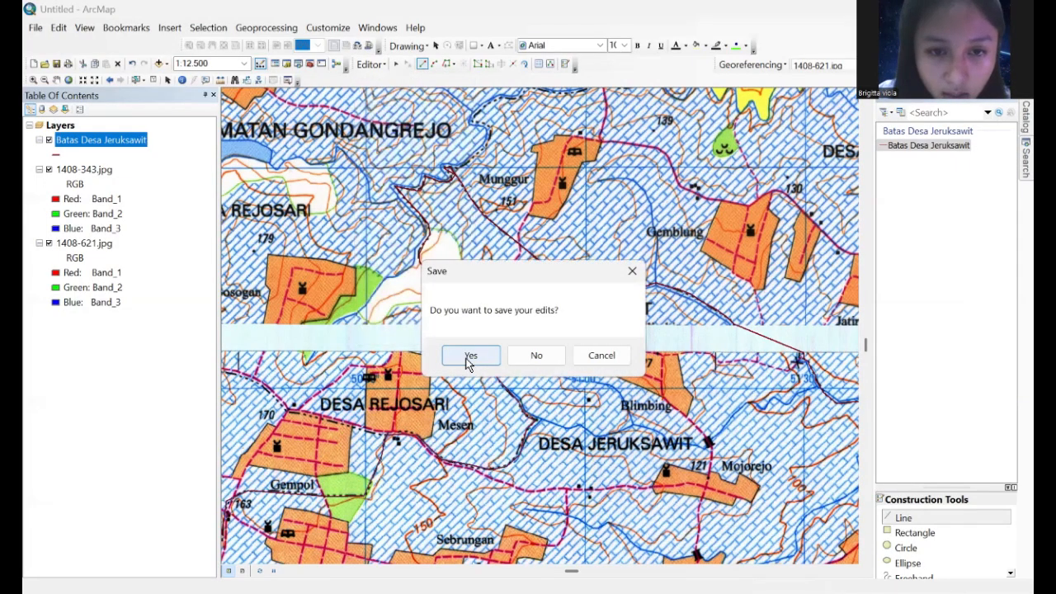
left_click(468, 355)
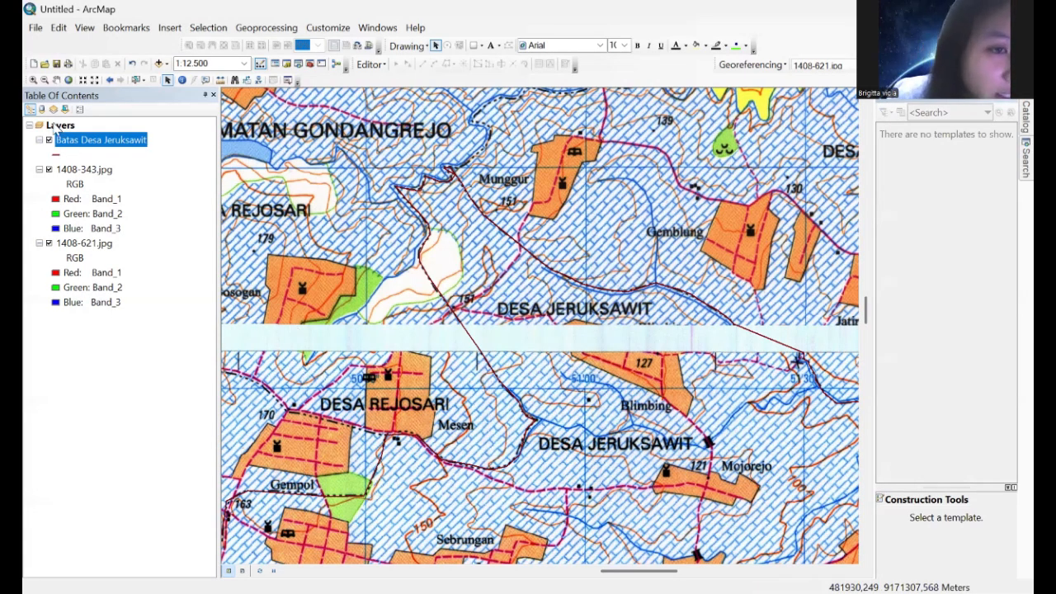
Step: Change the Batas Desa Jeruksawit line symbol to black with a width of 3
left_click(56, 155)
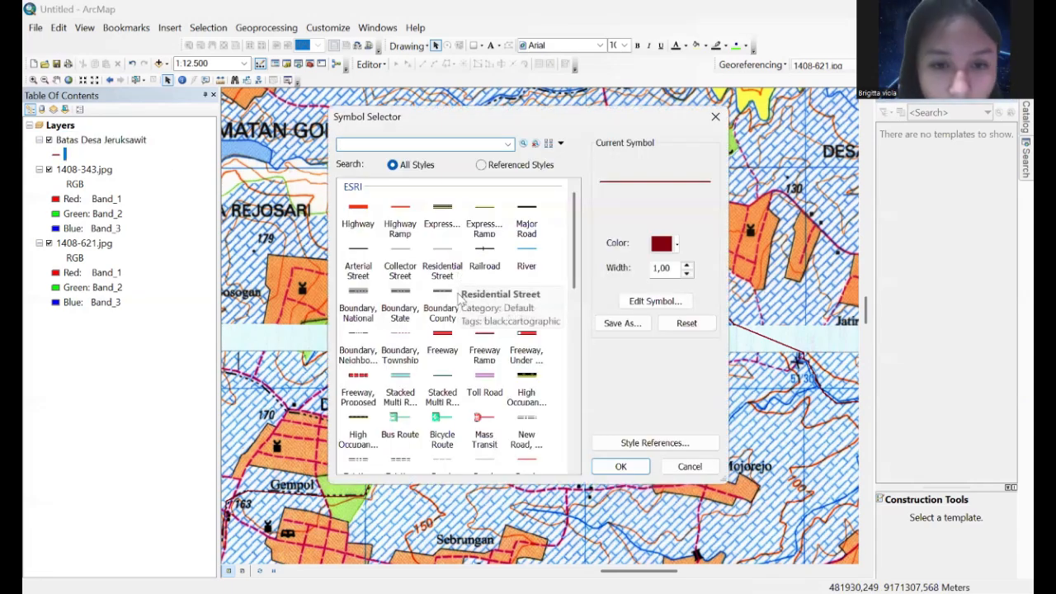
scroll(466, 285, "down", 5)
scroll(490, 297, "up", 6)
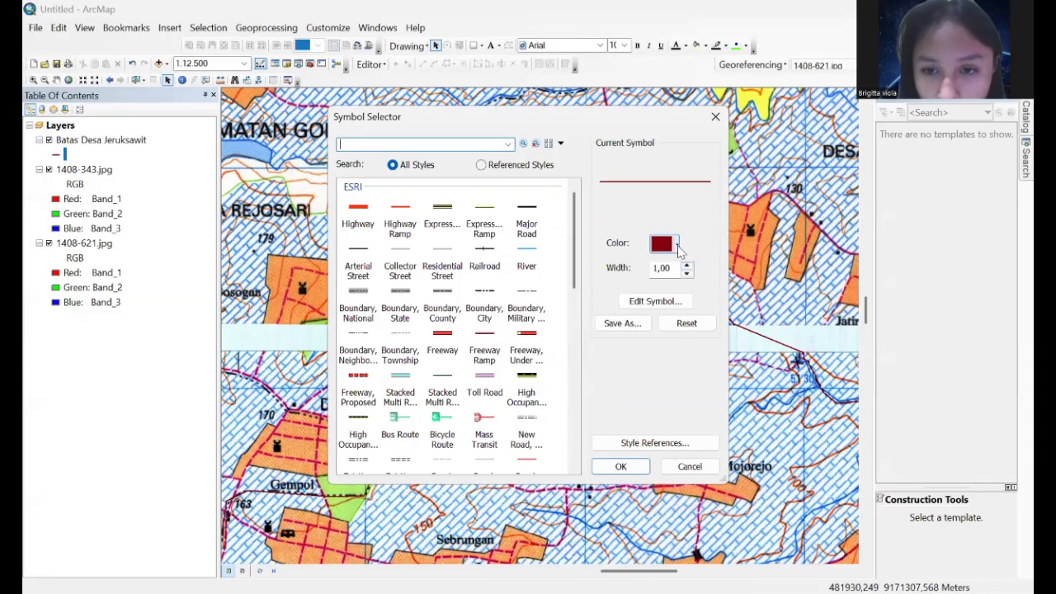
left_click(678, 245)
left_click(654, 367)
left_click(687, 266)
left_click(687, 266)
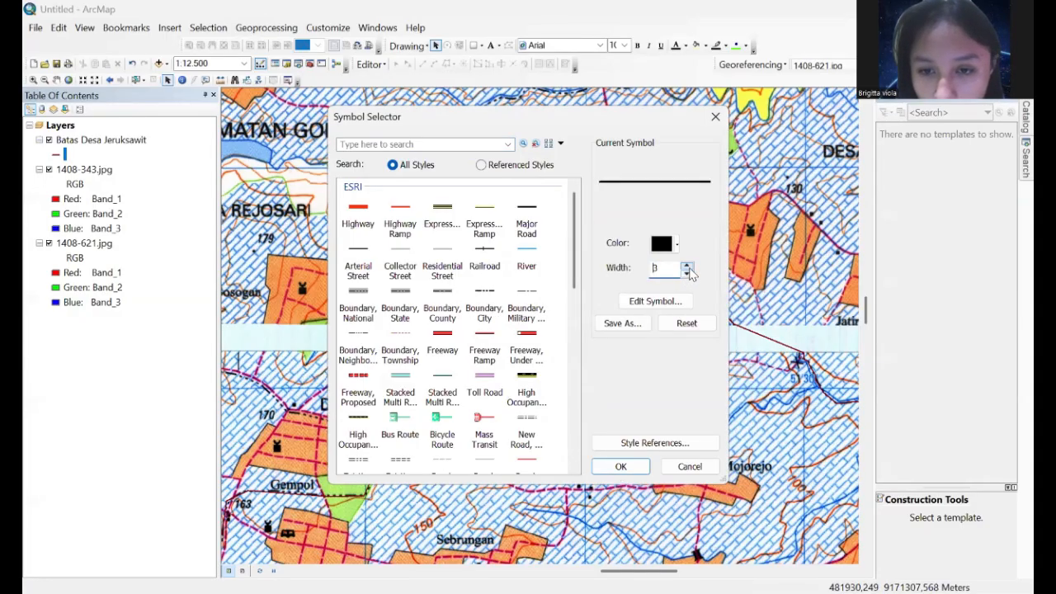
left_click(620, 466)
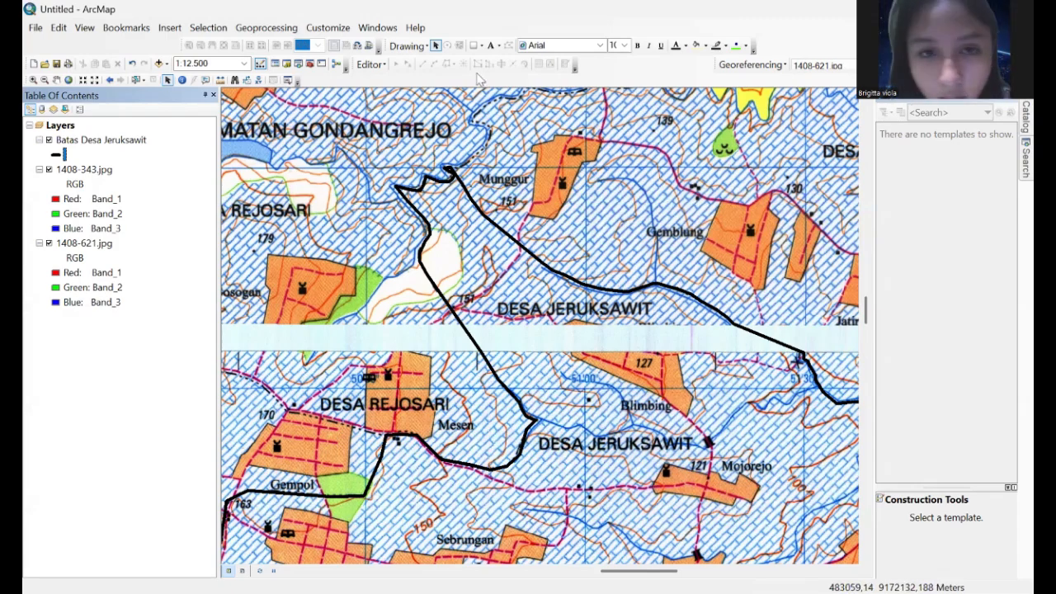
Step: Start a new shapefile in the digitasi jeruksawit folder and name it Pemukiman
left_click(1025, 117)
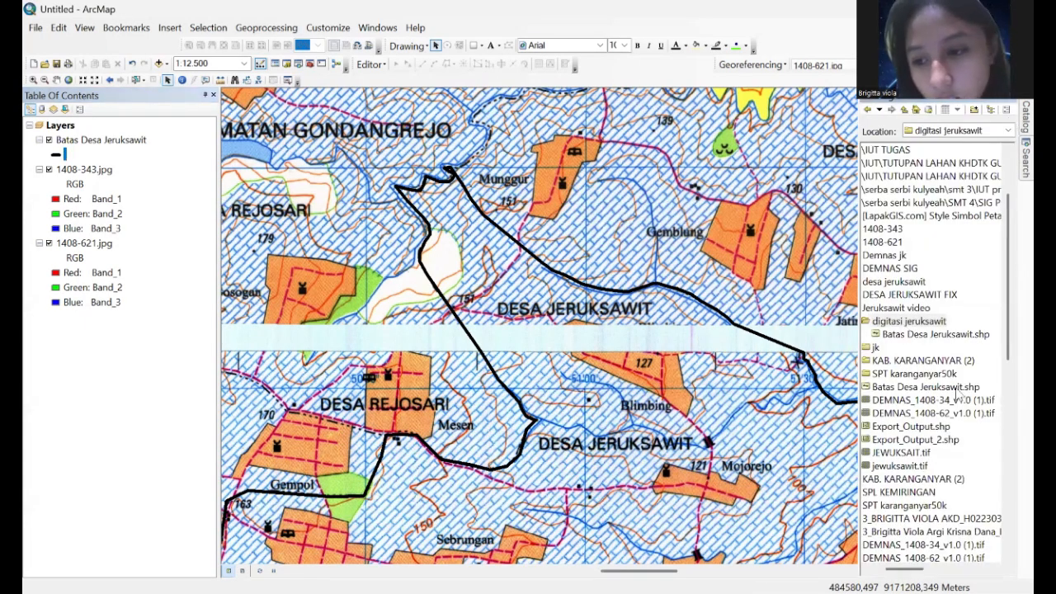
right_click(903, 328)
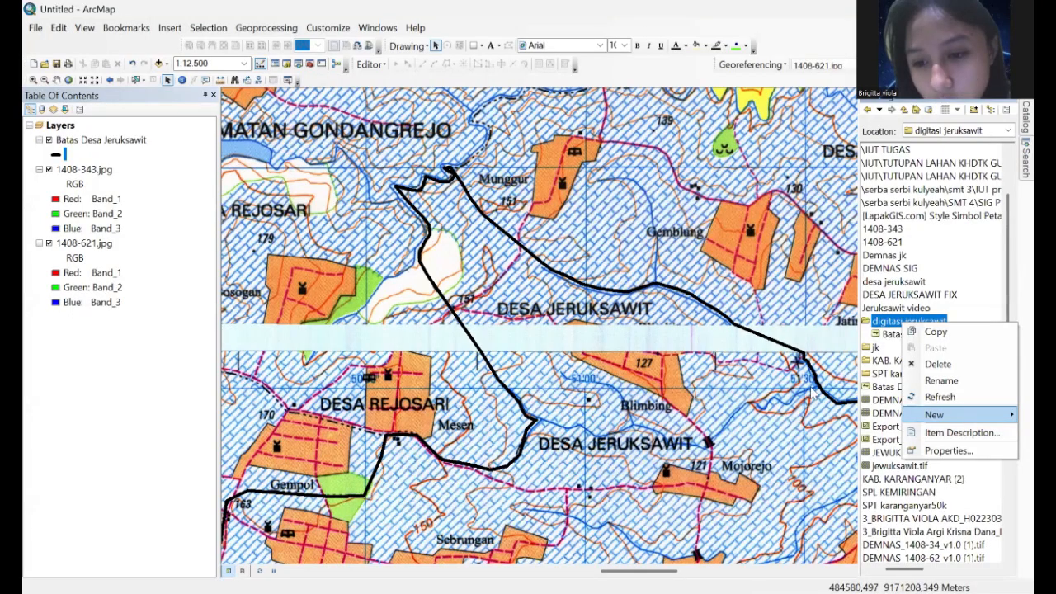
mouse_move(966, 421)
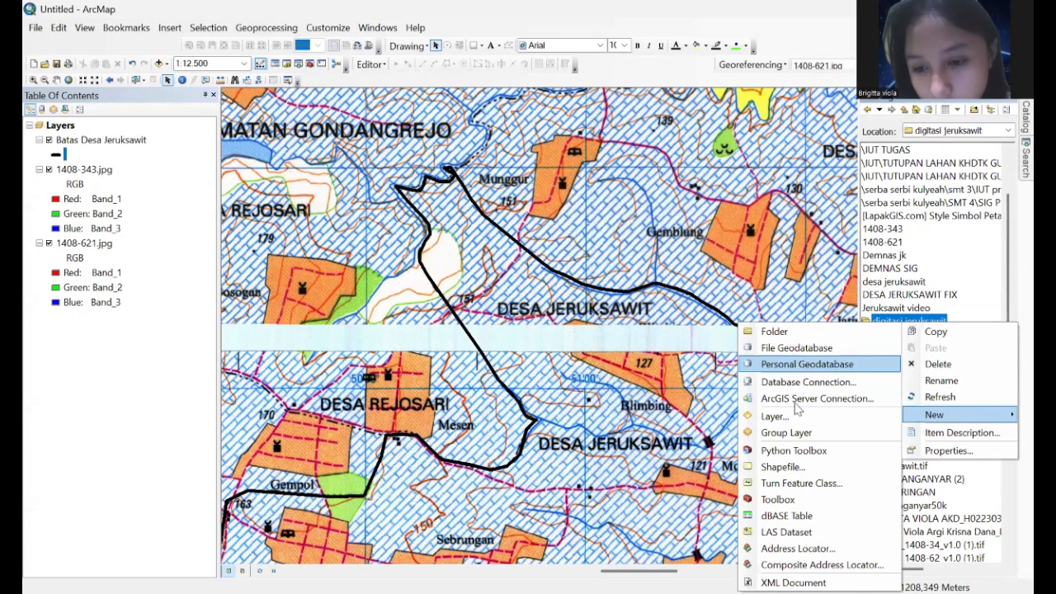
left_click(796, 468)
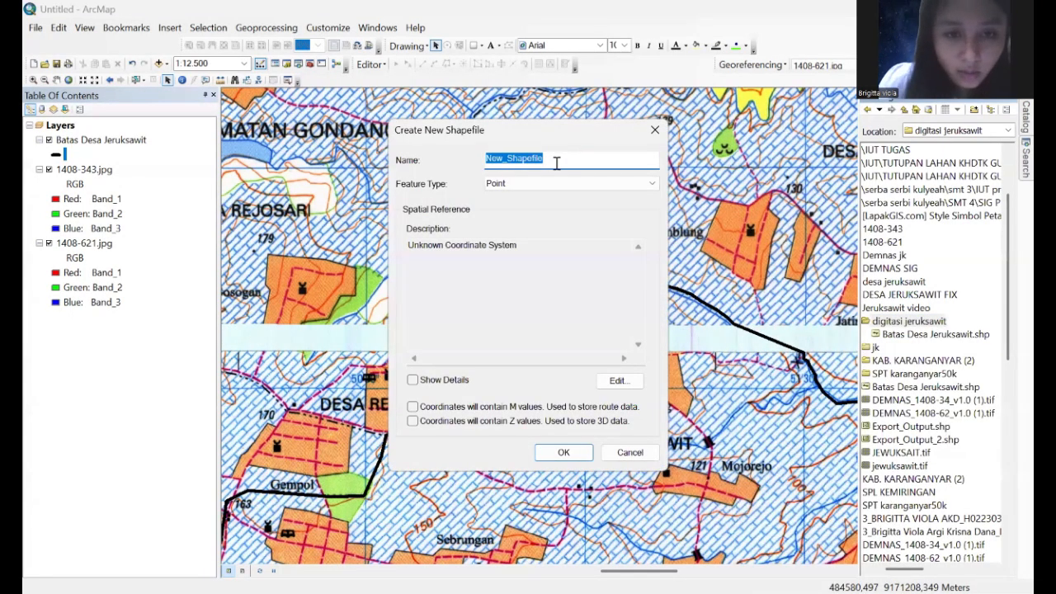
type("Pm")
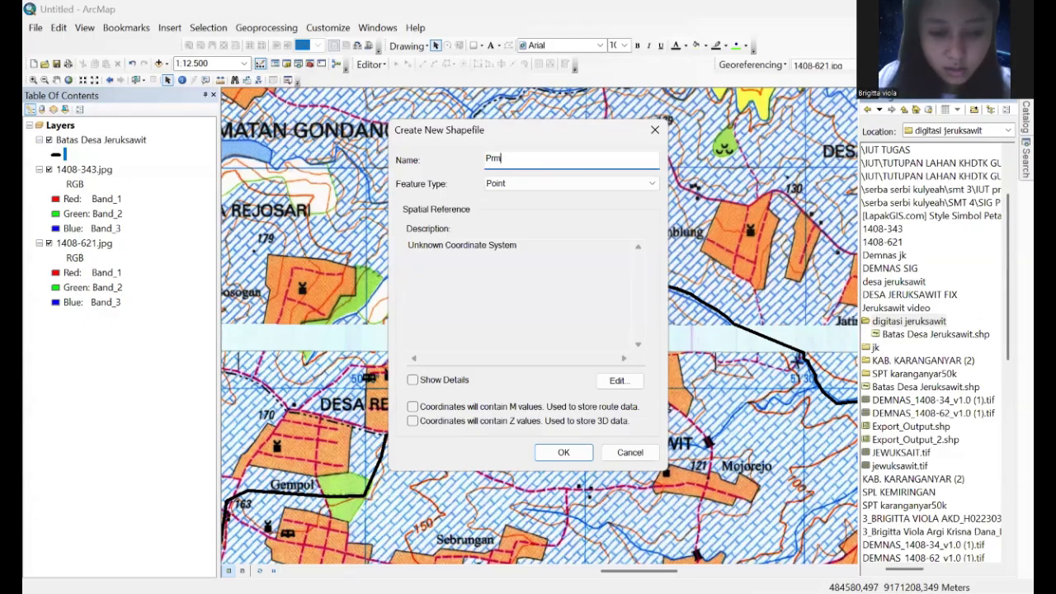
type("rmukim")
key("BackSpace")
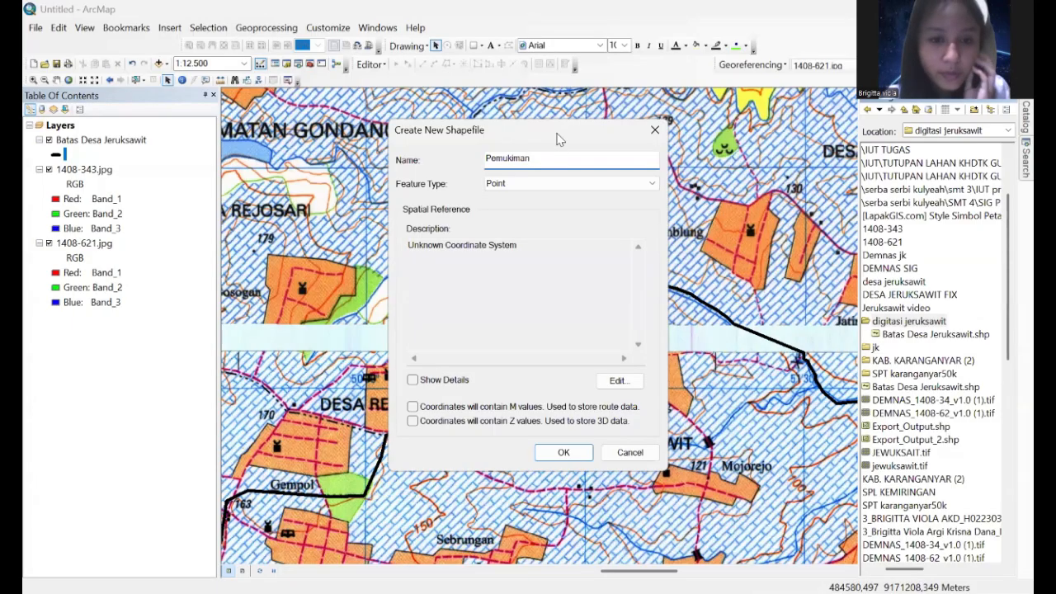
Step: Create the Pemukiman shapefile with the Polygon feature type and the WGS 1984 UTM Zone 49S coordinate system
left_click(570, 183)
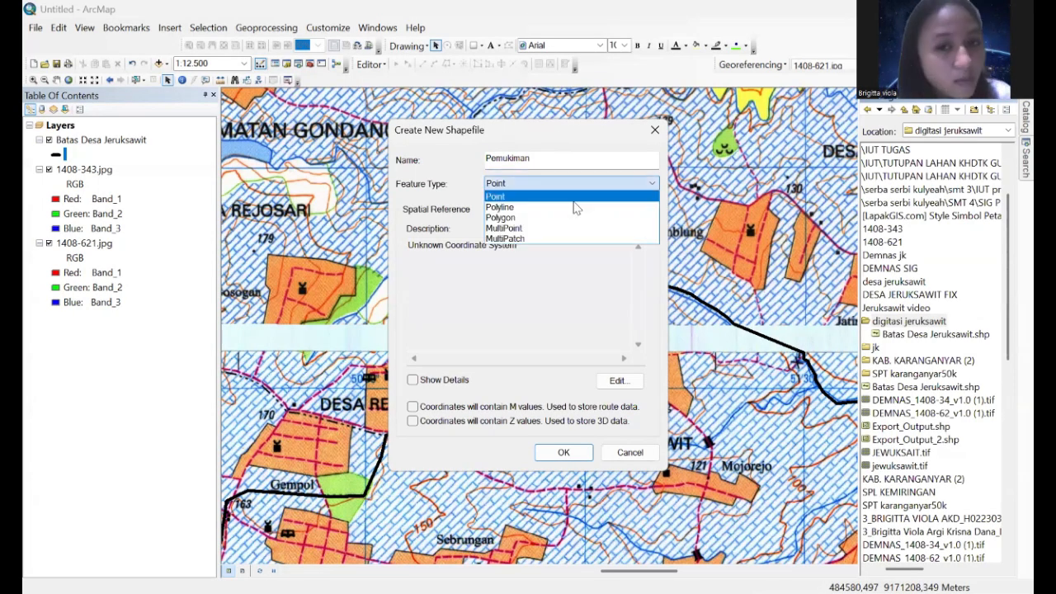
left_click(576, 207)
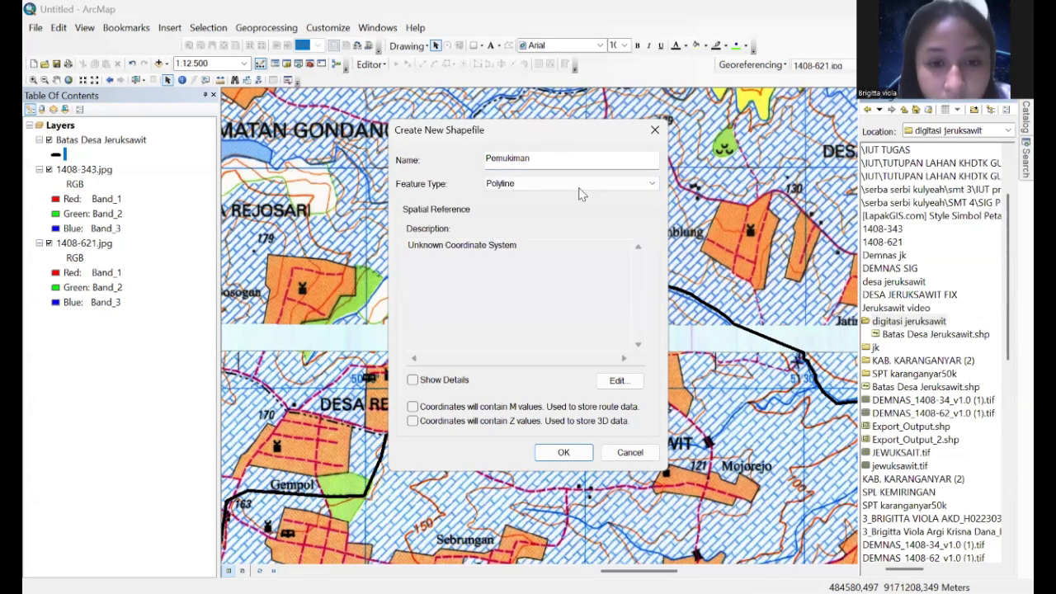
left_click(577, 183)
left_click(581, 217)
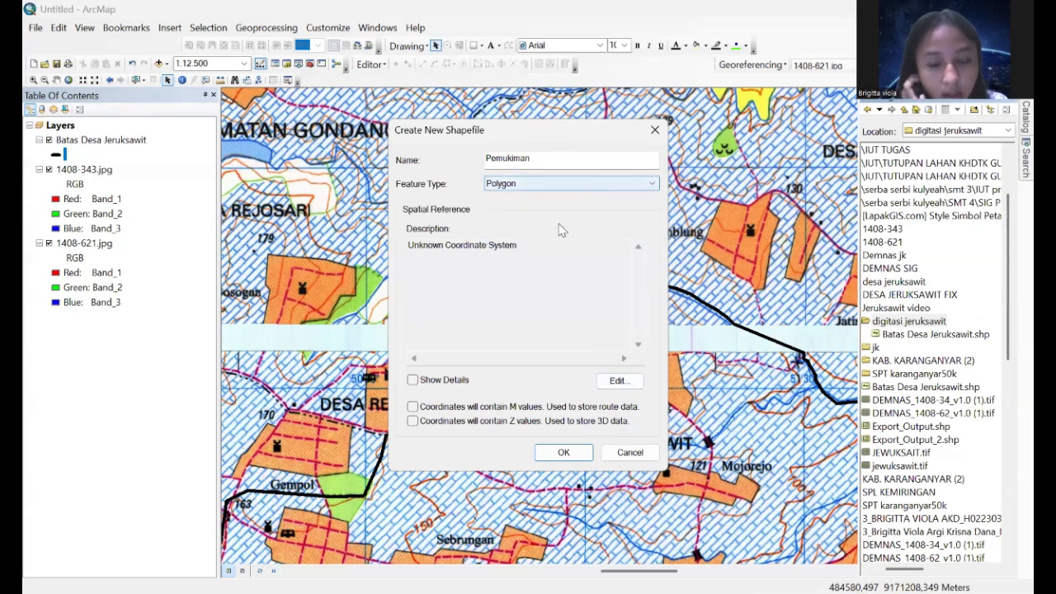
left_click(628, 384)
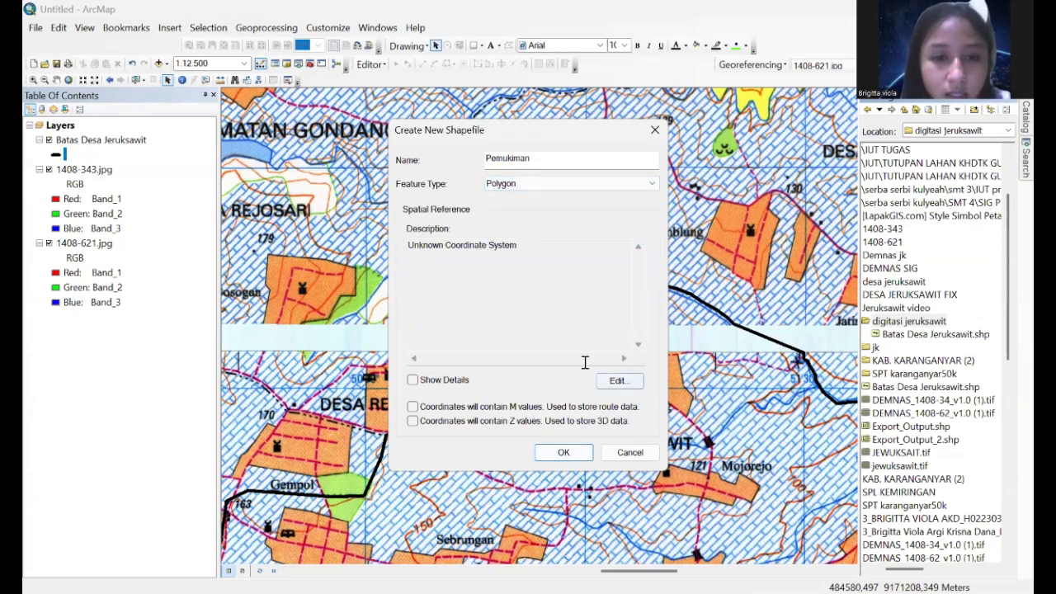
left_click(450, 185)
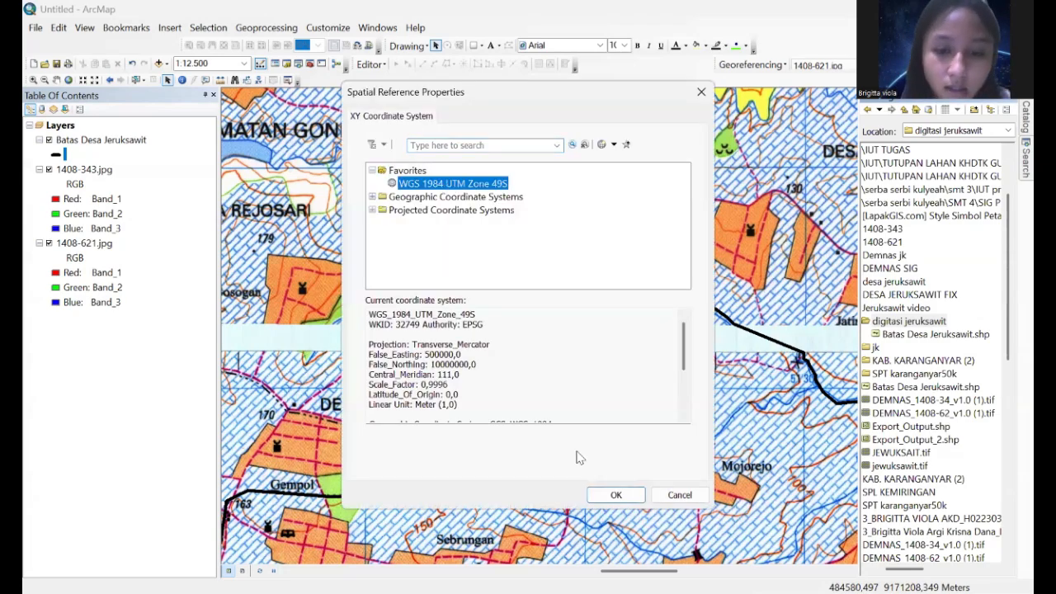
left_click(604, 498)
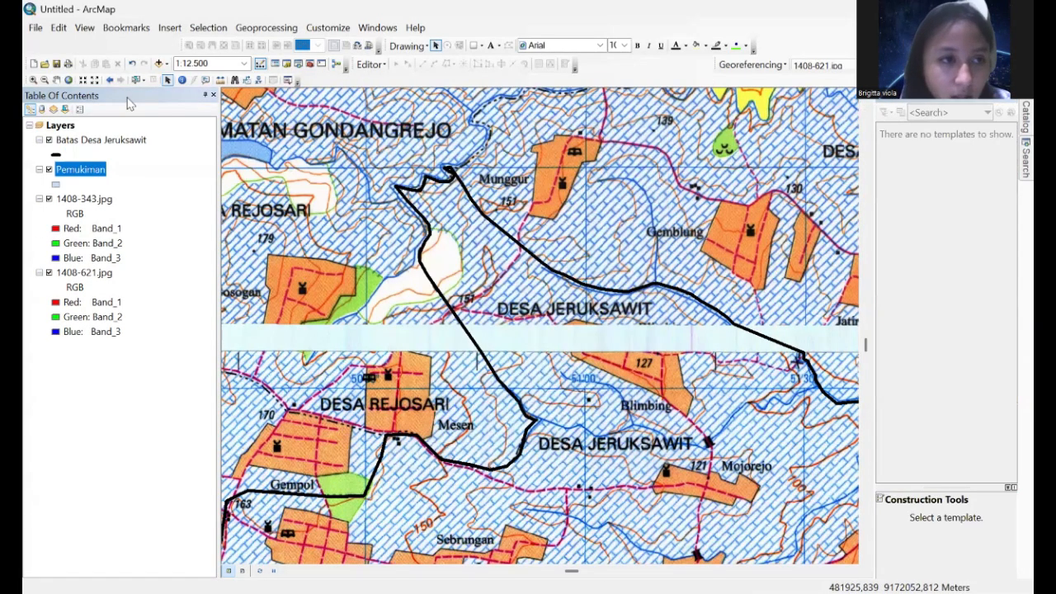
Step: Start an edit session for the Pemukiman layer at the orange settlement block beside Mojorejo
left_click(56, 80)
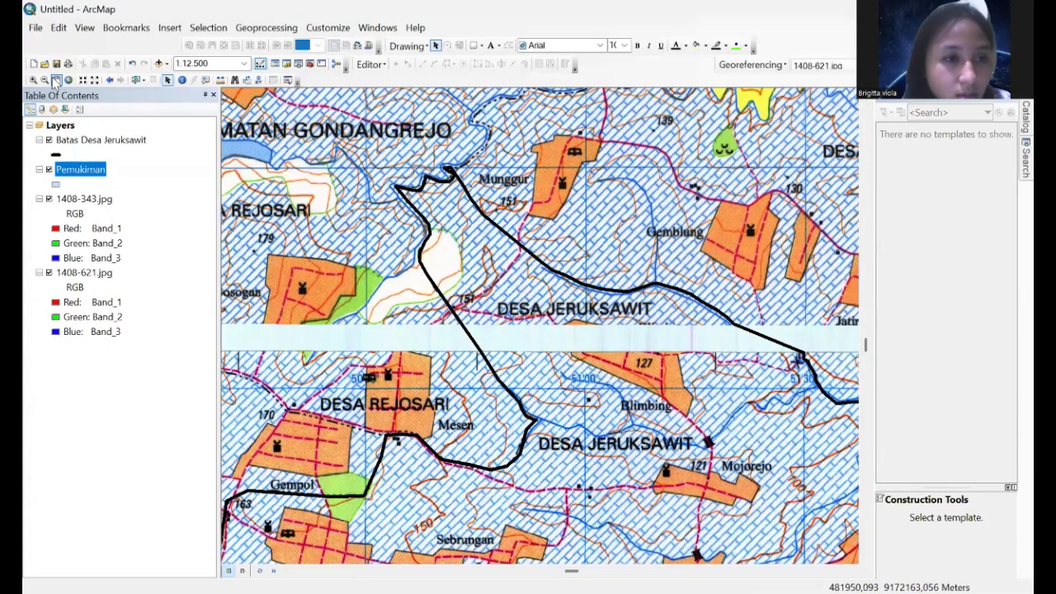
left_click_drag(506, 367, 475, 295)
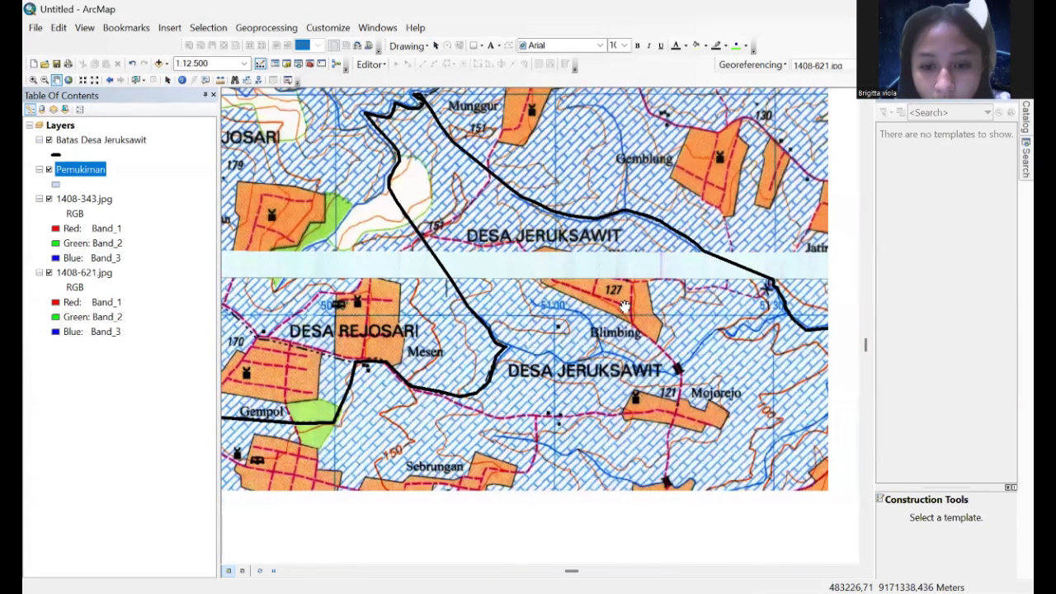
scroll(528, 306, "down", 3)
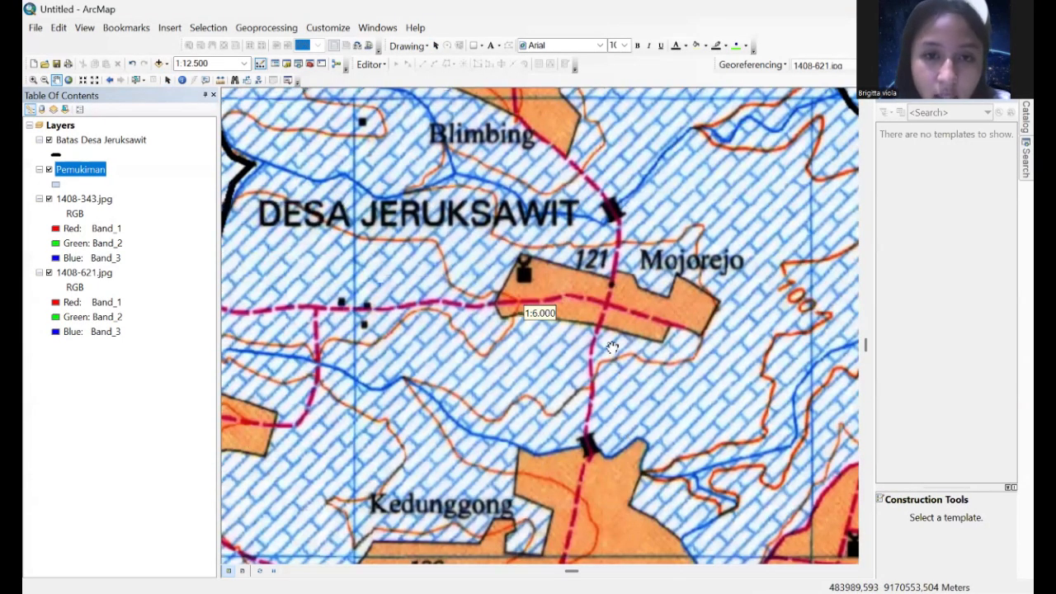
left_click(371, 64)
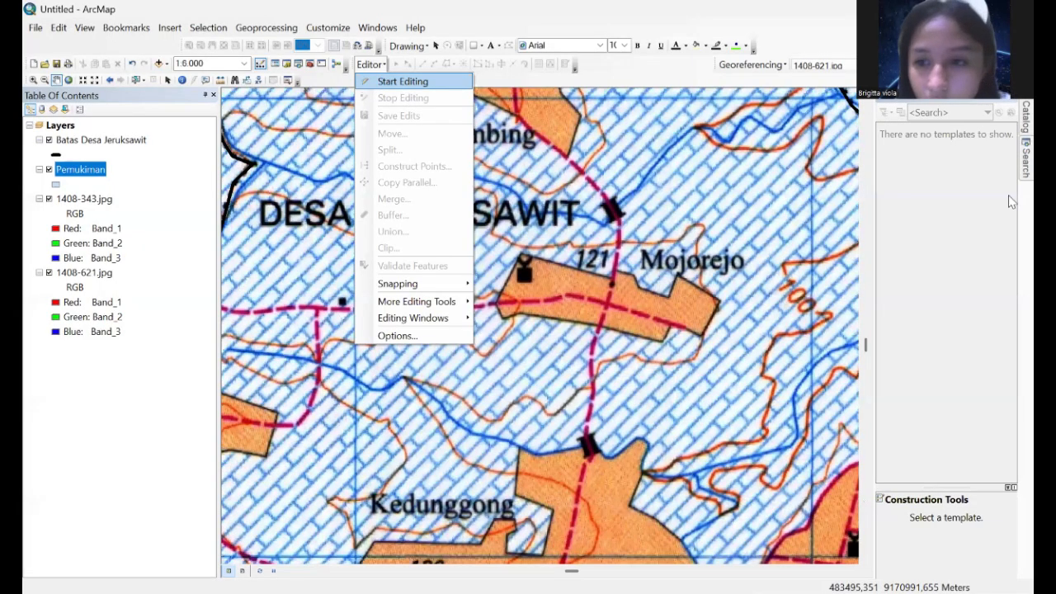
key("Return")
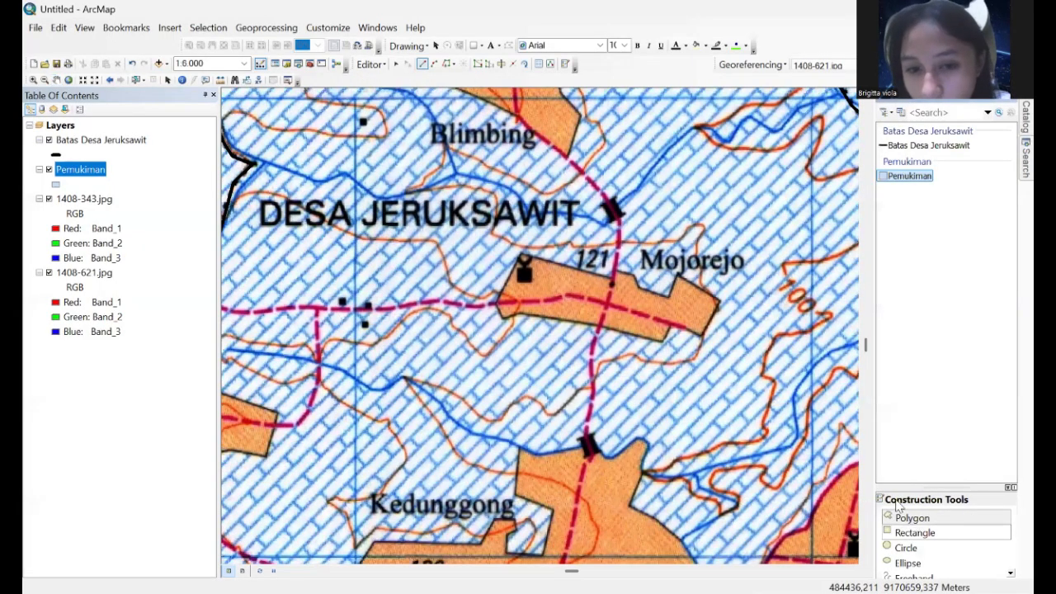
Step: Digitize the outline of the orange Mojorejo settlement block as a Pemukiman polygon and finish the sketch
left_click(520, 255)
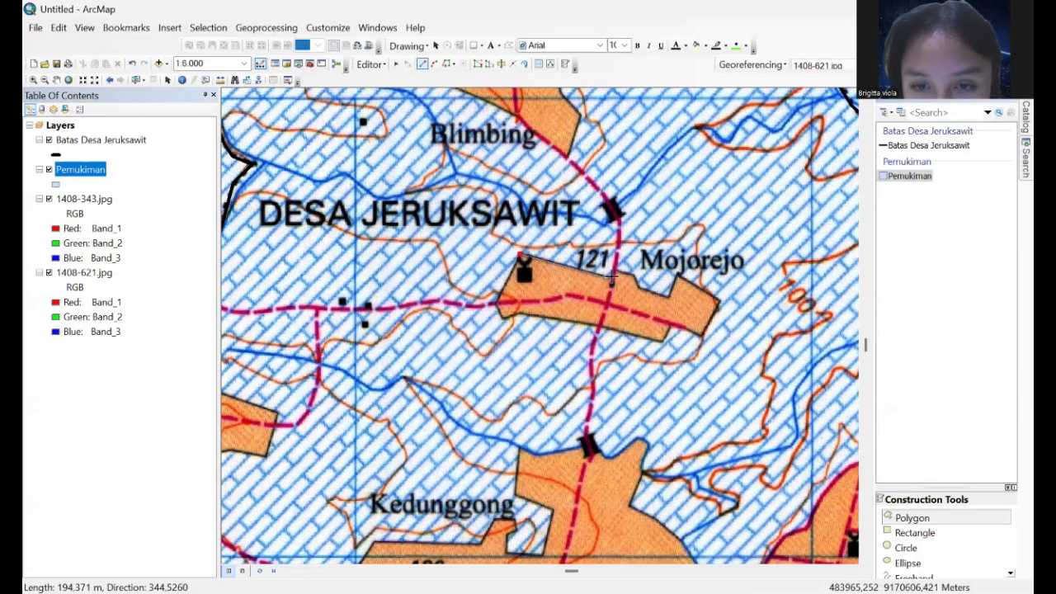
left_click(634, 274)
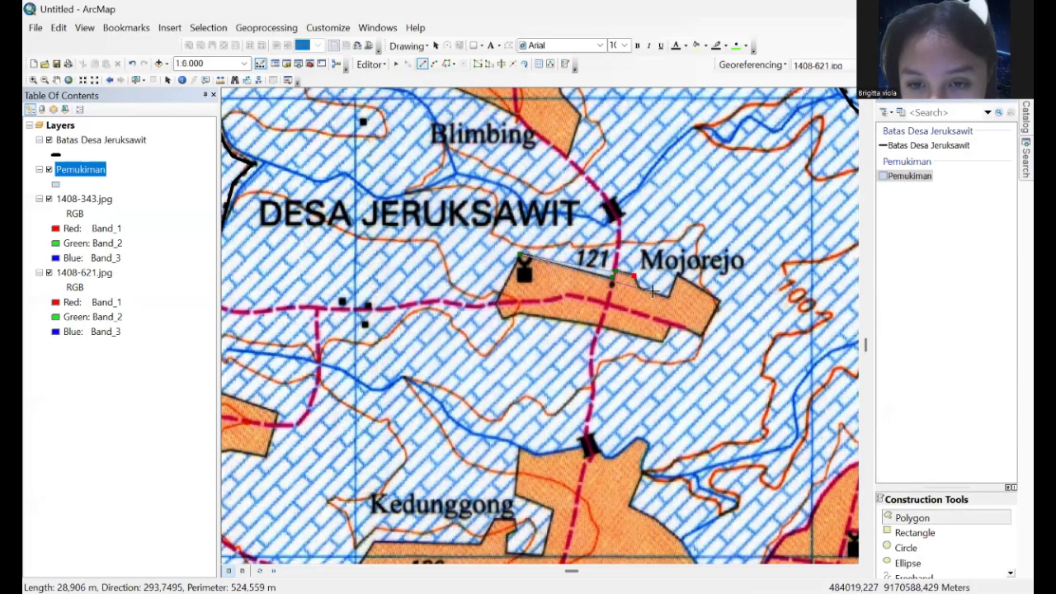
left_click(668, 297)
left_click(677, 274)
left_click(719, 301)
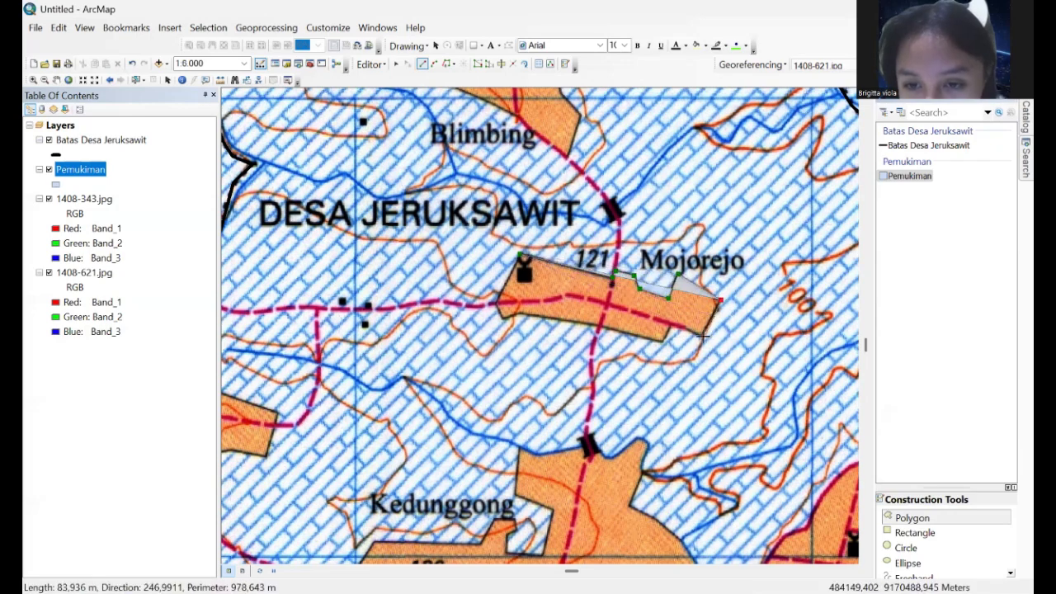
left_click(702, 335)
left_click(689, 330)
left_click(669, 324)
left_click(662, 341)
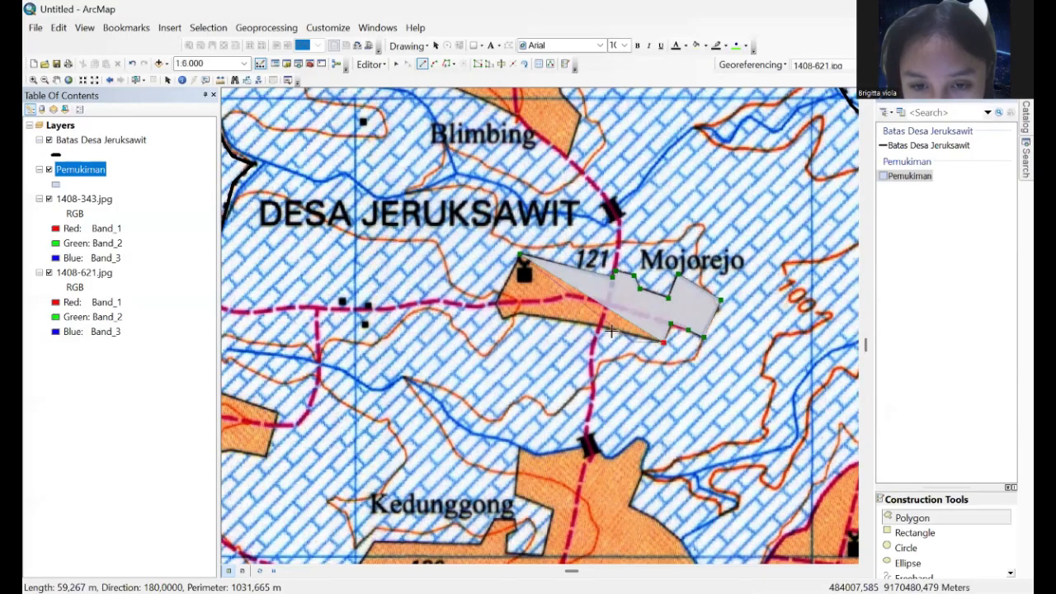
left_click(603, 328)
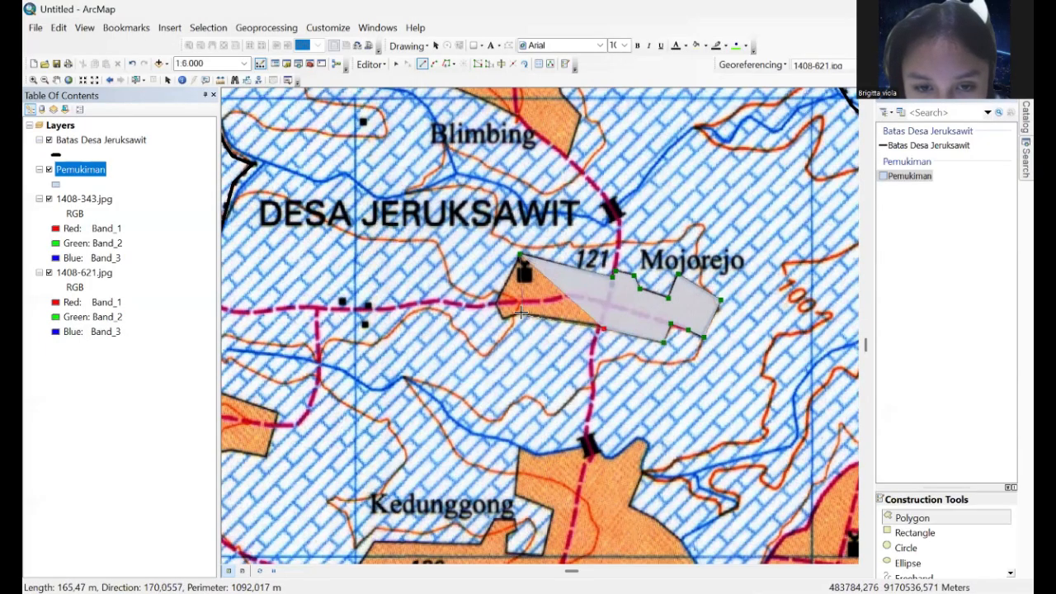
left_click(522, 313)
left_click(502, 318)
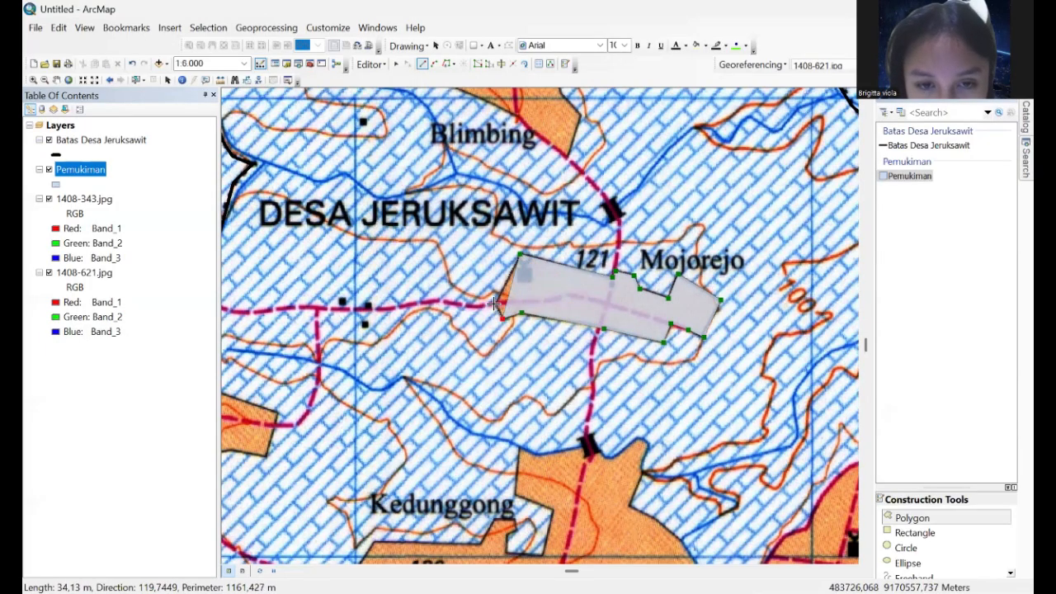
left_click(494, 303)
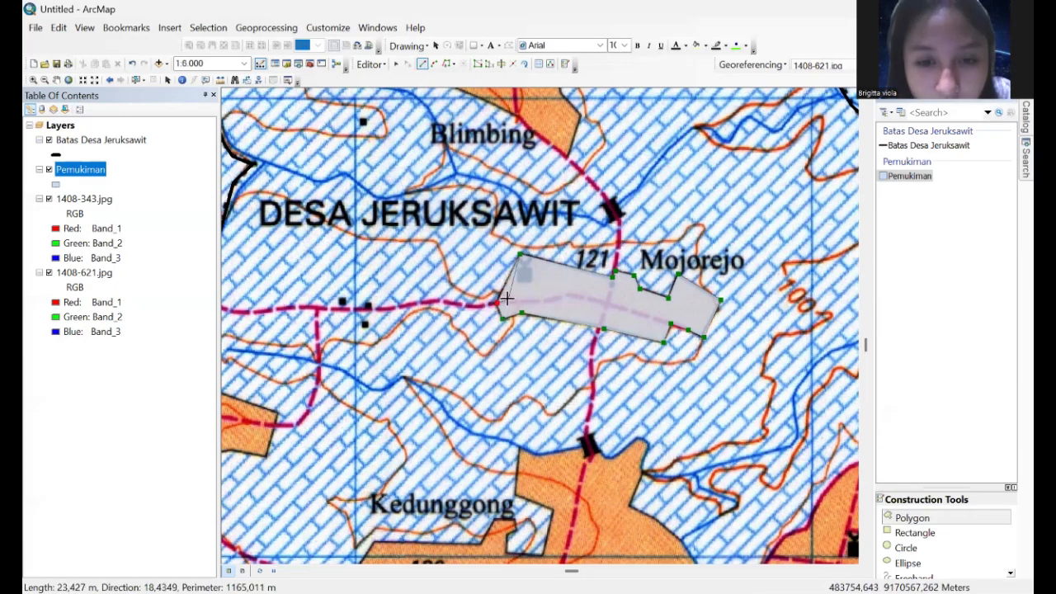
right_click(543, 289)
left_click(543, 284)
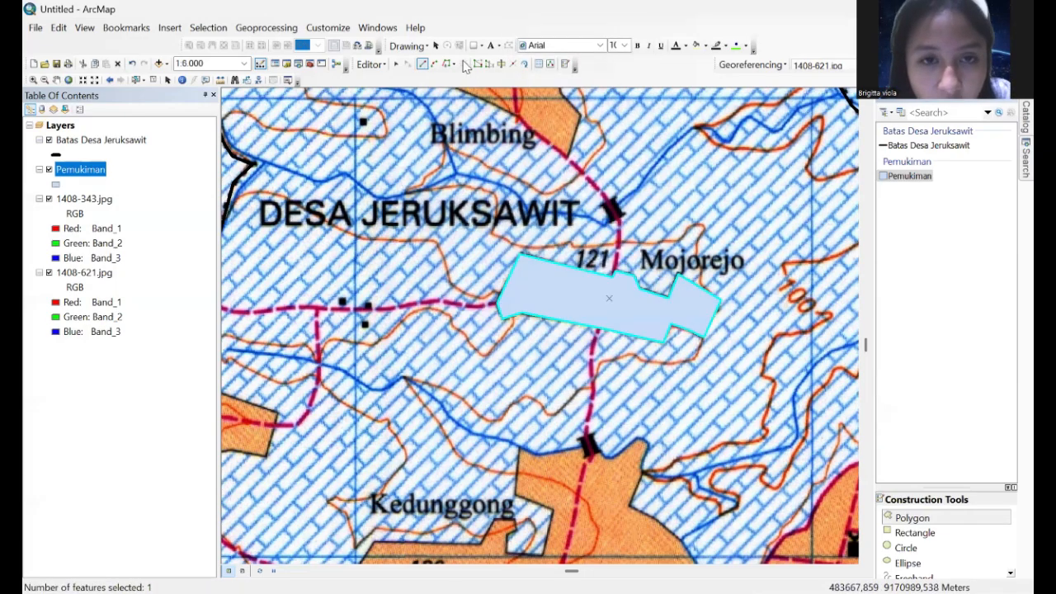
Step: Stop the edit session on the Pemukiman layer
left_click(371, 64)
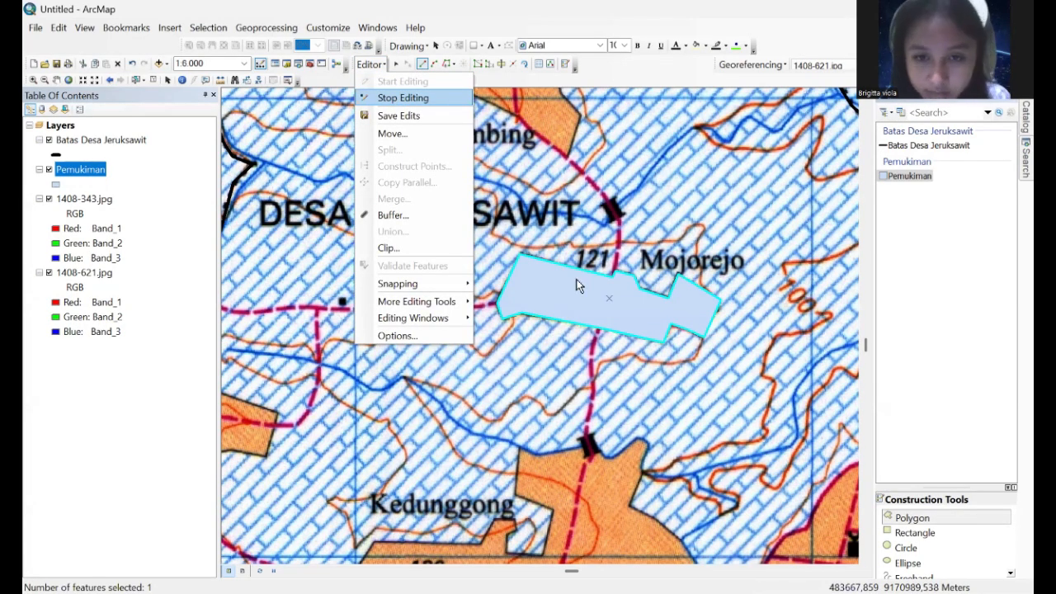
key("Return")
scroll(494, 290, "up", 1)
scroll(493, 291, "down", 5)
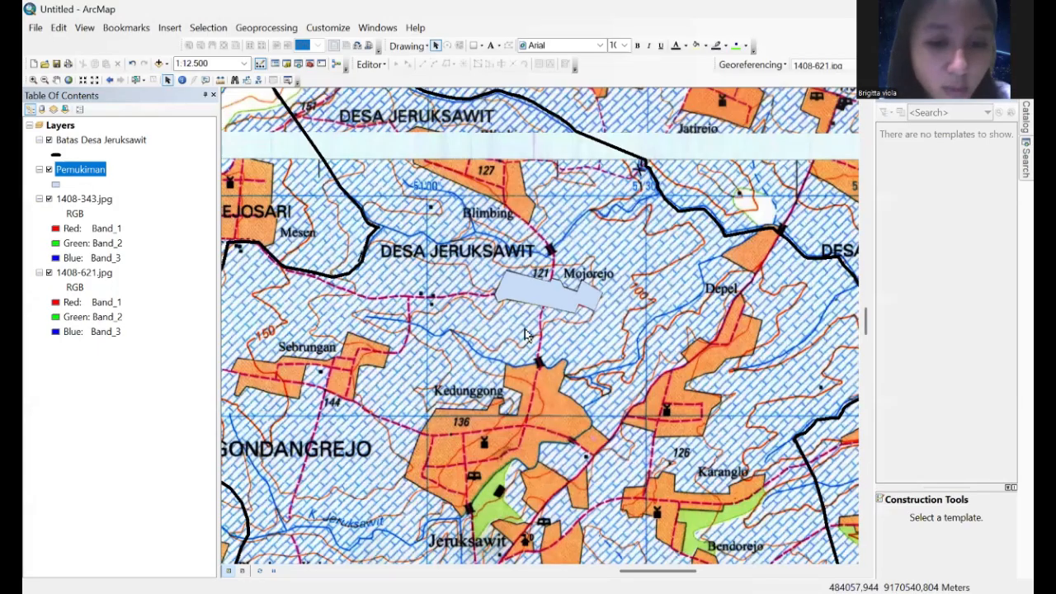
scroll(654, 251, "down", 1)
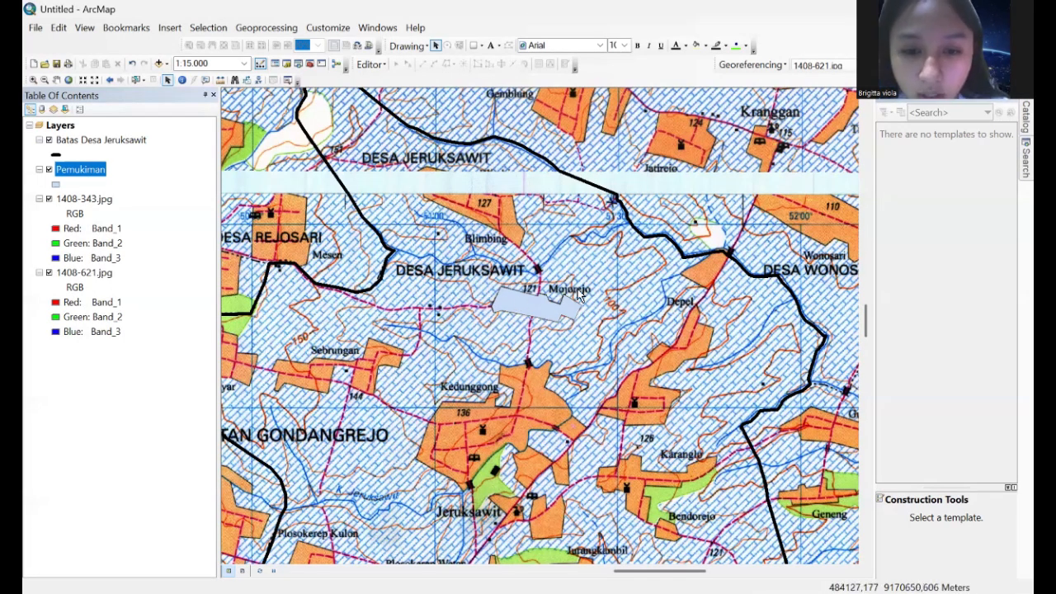
left_click(1025, 120)
scroll(693, 304, "up", 2)
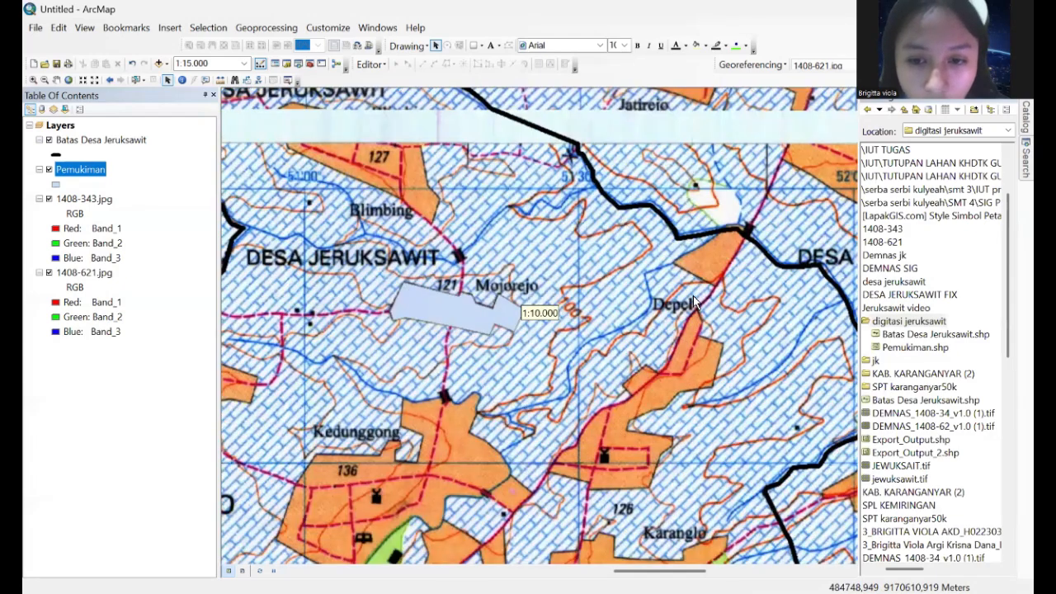
scroll(582, 312, "down", 2)
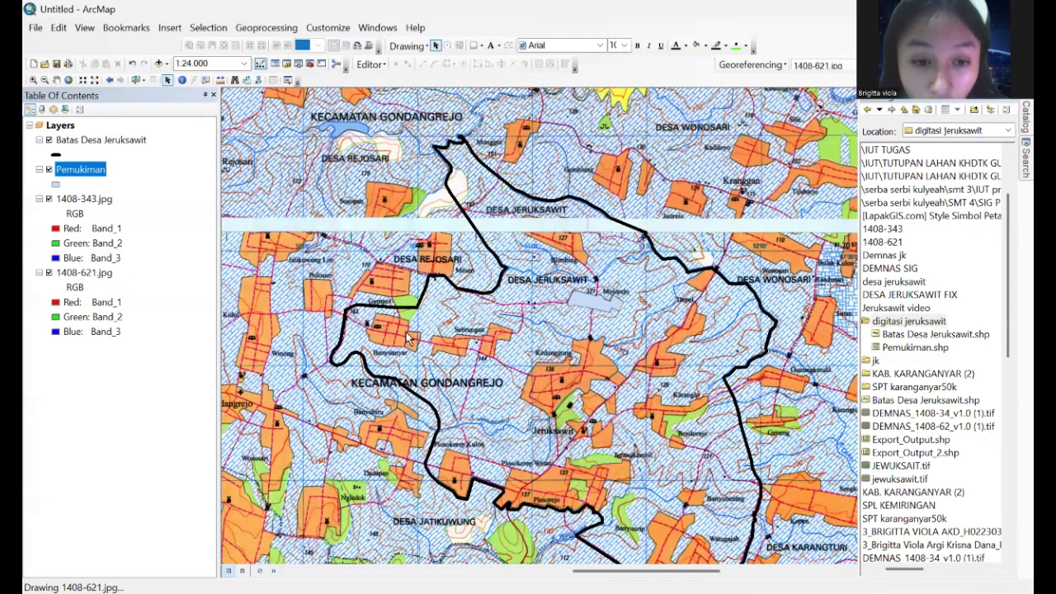
scroll(664, 349, "up", 2)
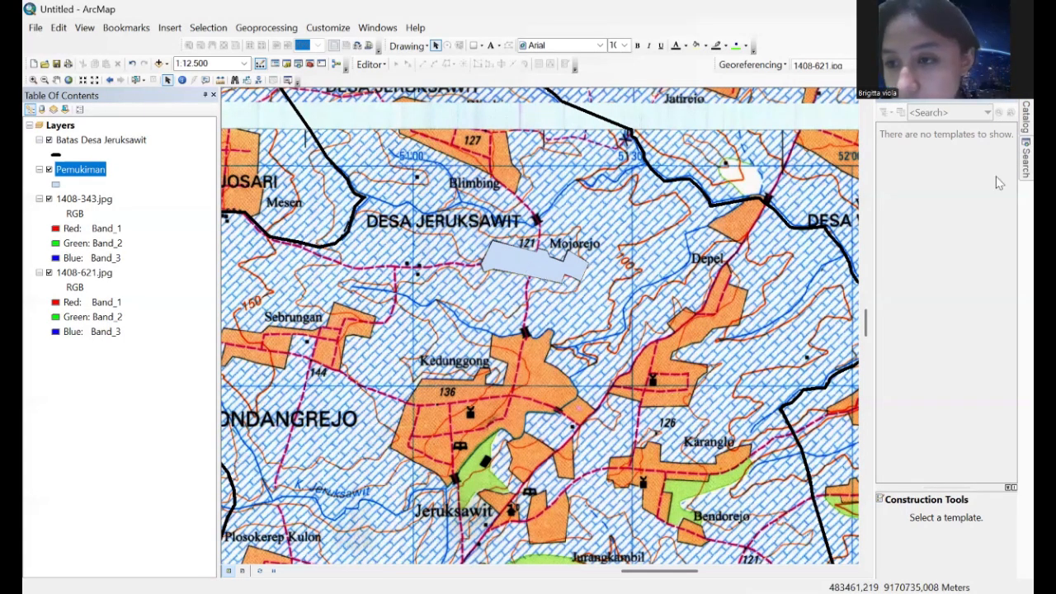
Step: Create a polygon shapefile named Perkebunan in the digitasi jeruksawit folder with the WGS 1984 UTM Zone 49S coordinate system
left_click(1025, 118)
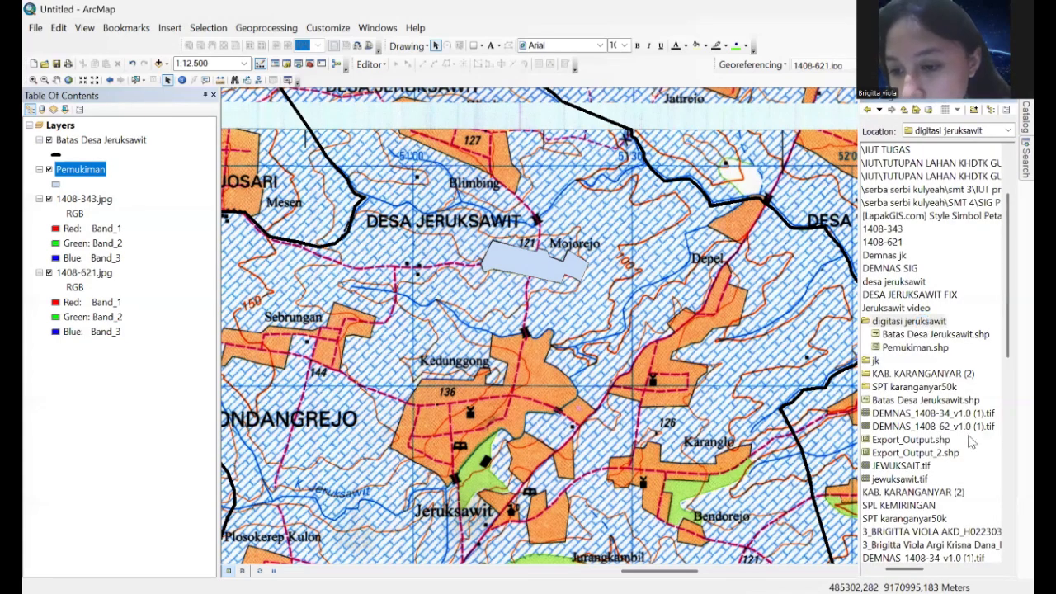
right_click(915, 322)
mouse_move(967, 417)
left_click(791, 464)
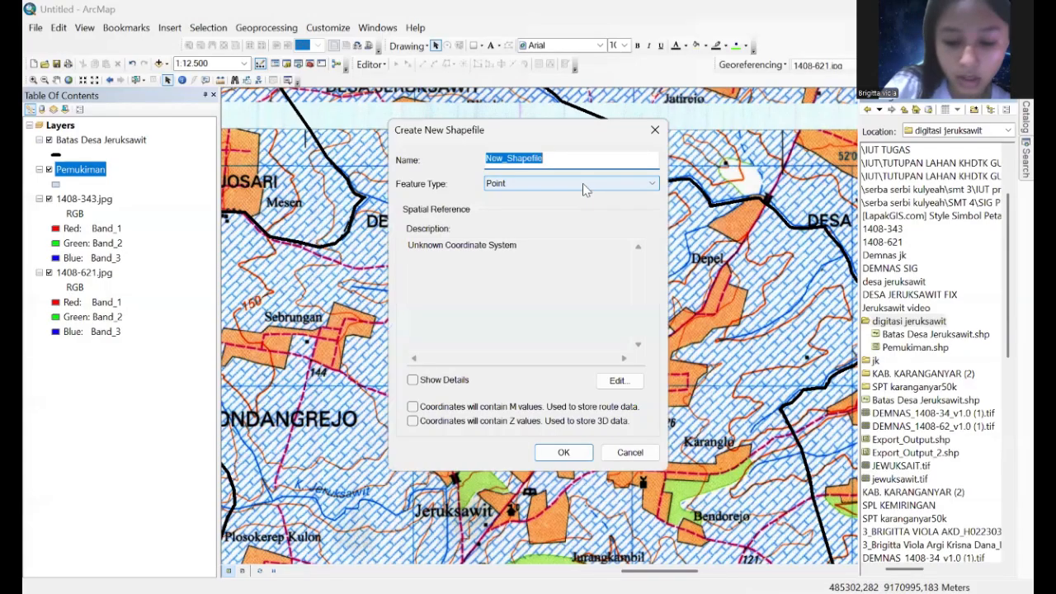
type("Perkebunan")
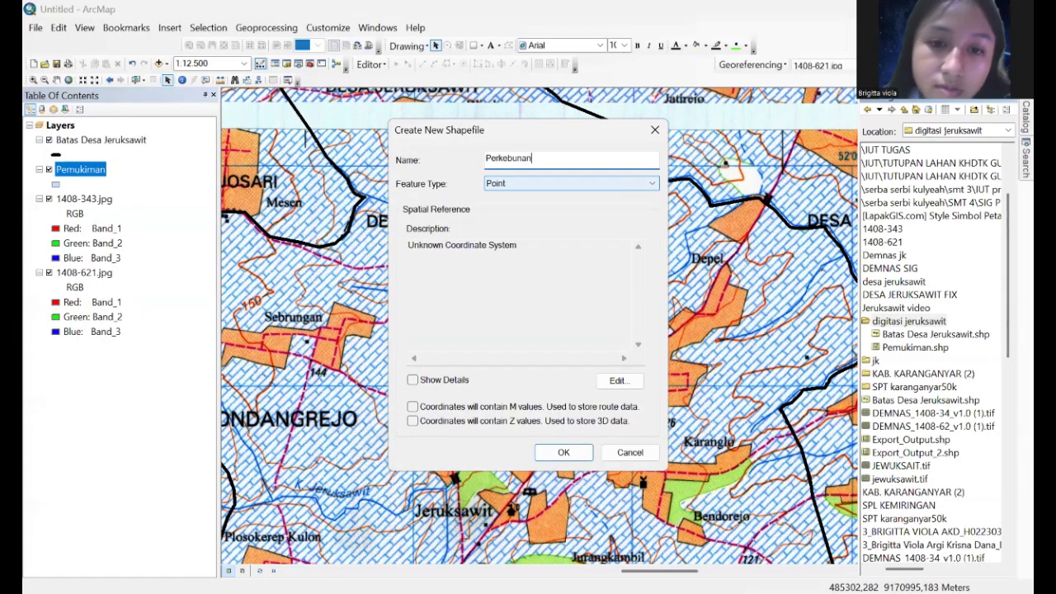
left_click(606, 189)
left_click(603, 218)
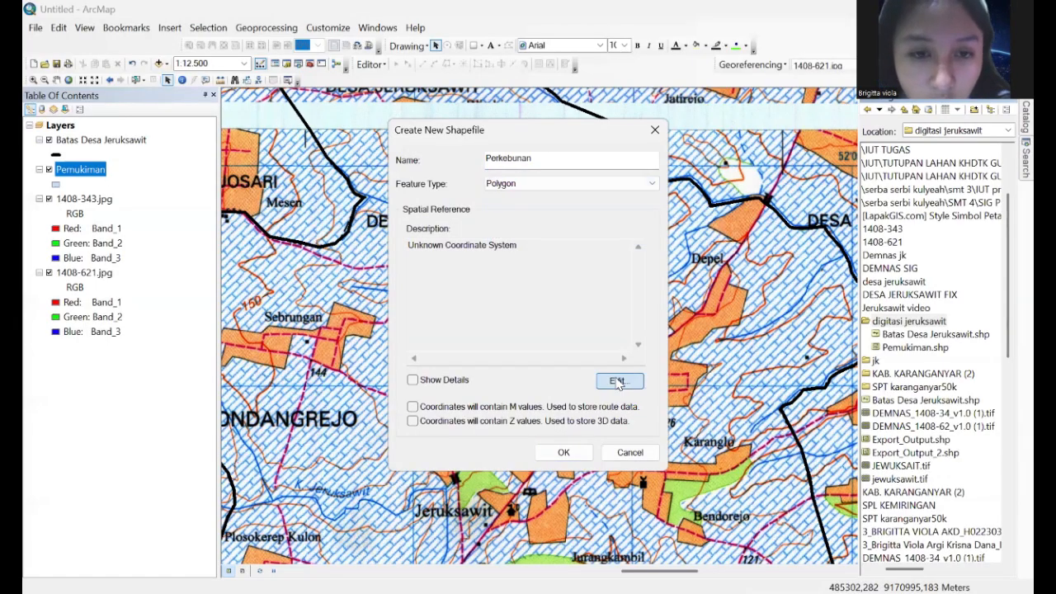
left_click(617, 381)
left_click(470, 183)
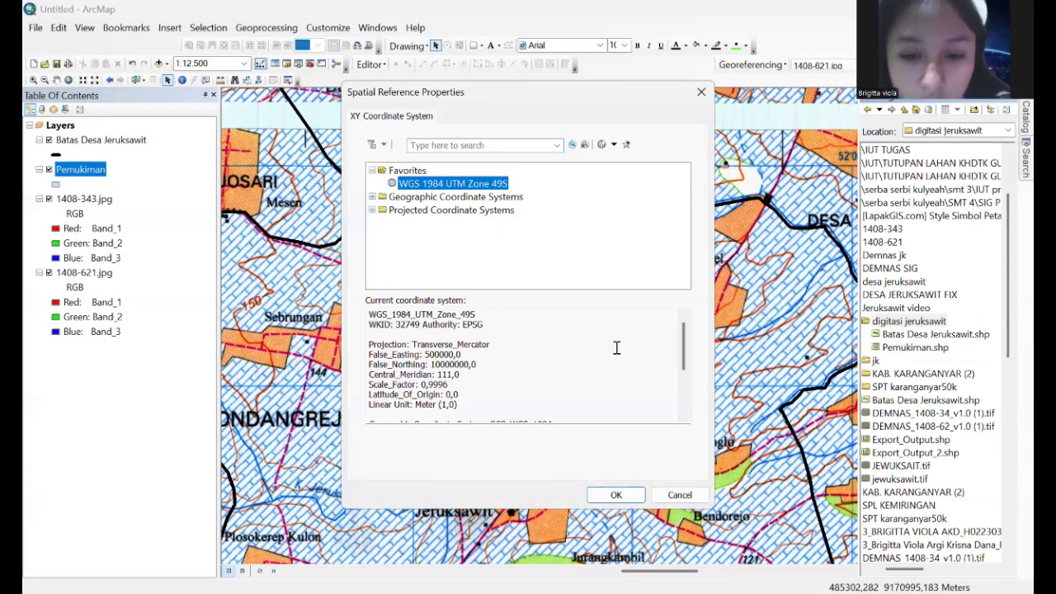
left_click(616, 495)
left_click(563, 452)
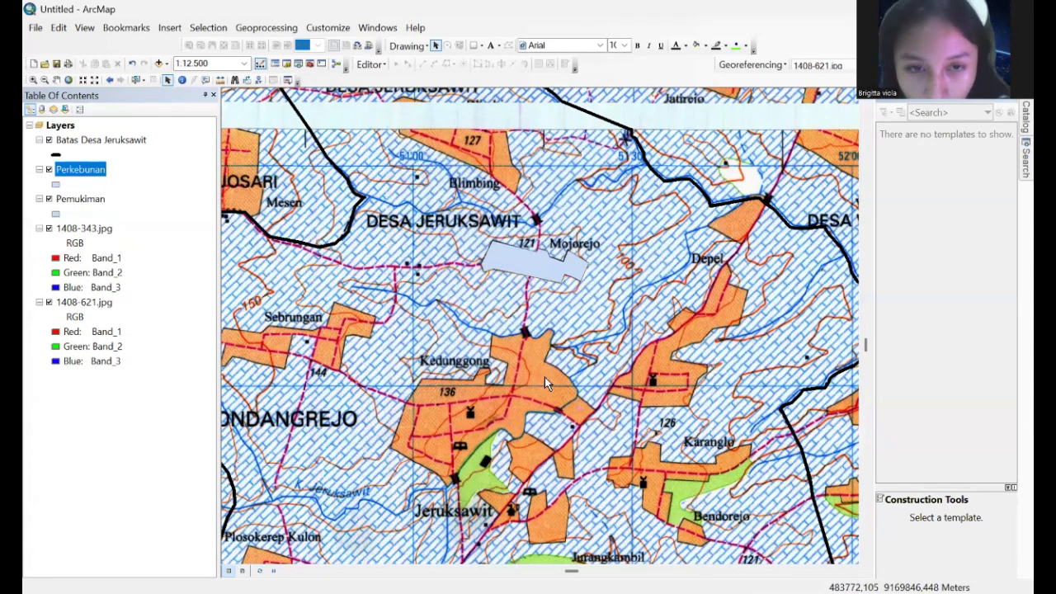
Step: Start an edit session for the Perkebunan layer at the green plantation areas near Jurangkambil and Plosorejo
left_click(56, 80)
left_click_drag(504, 232, 483, 176)
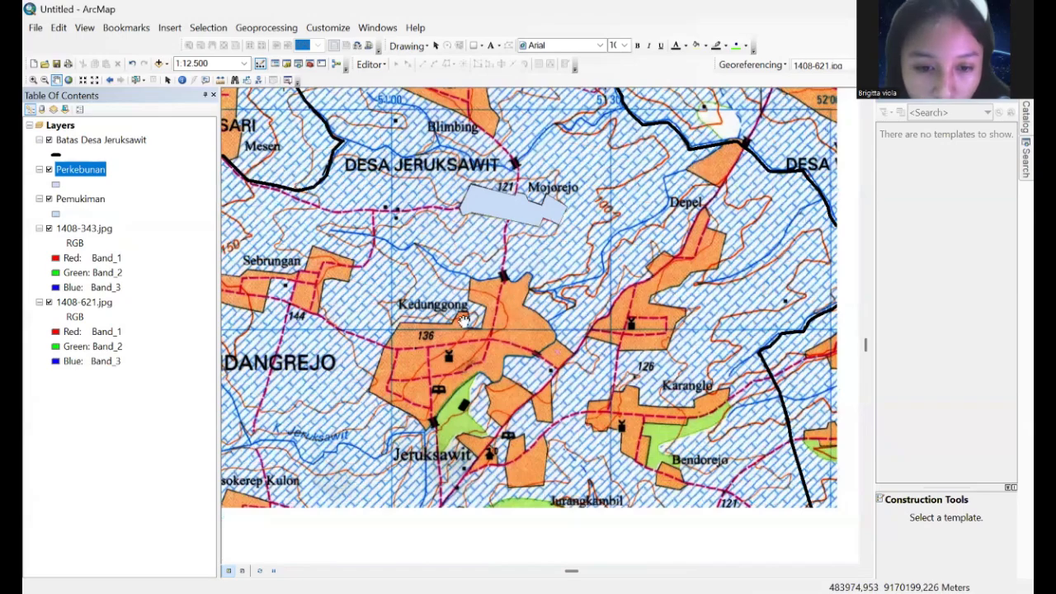
scroll(436, 308, "down", 1)
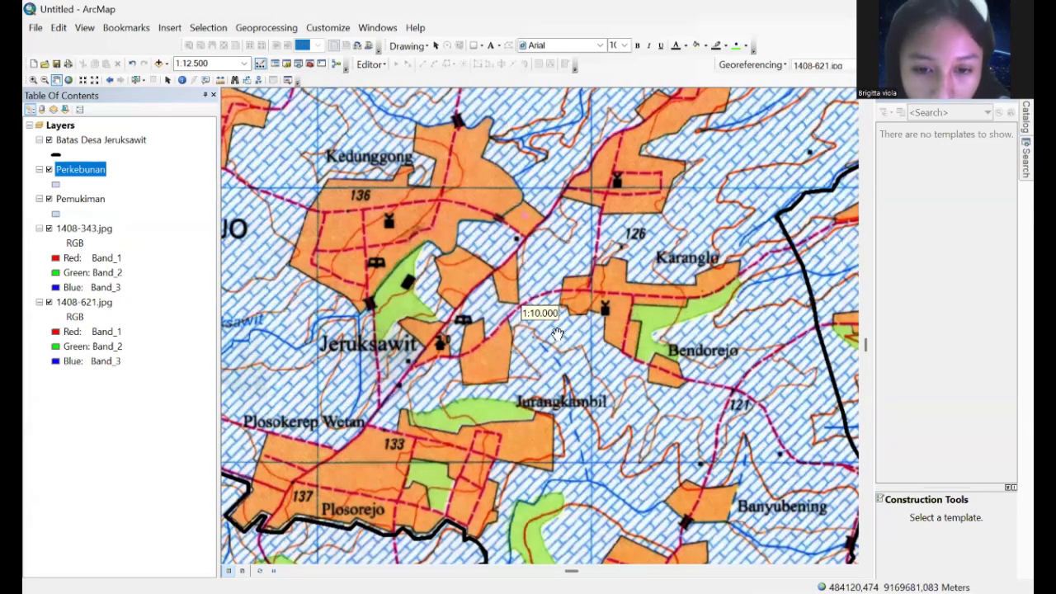
scroll(572, 231, "down", 1)
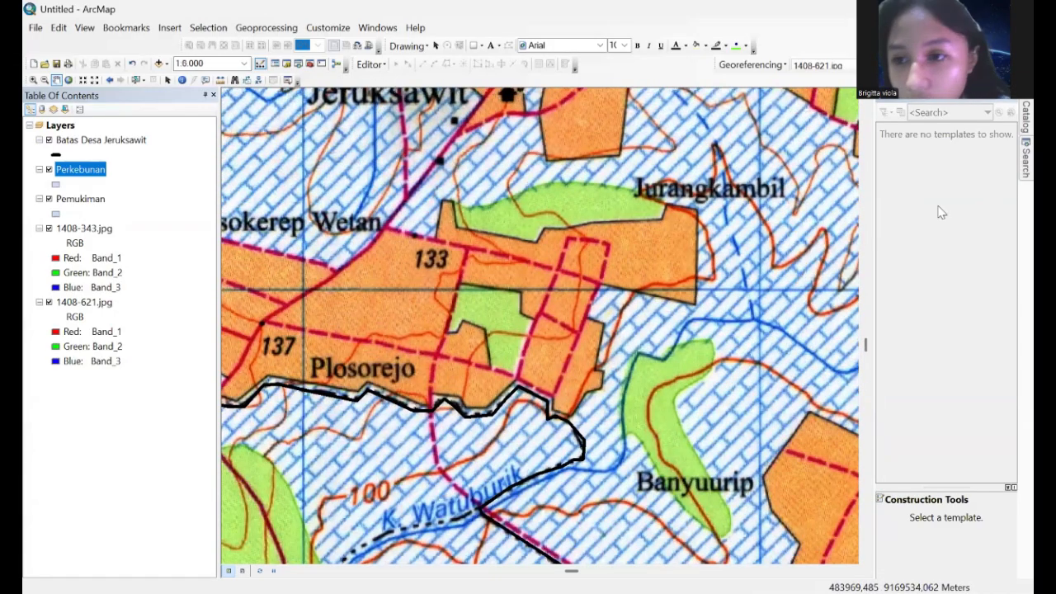
left_click(909, 207)
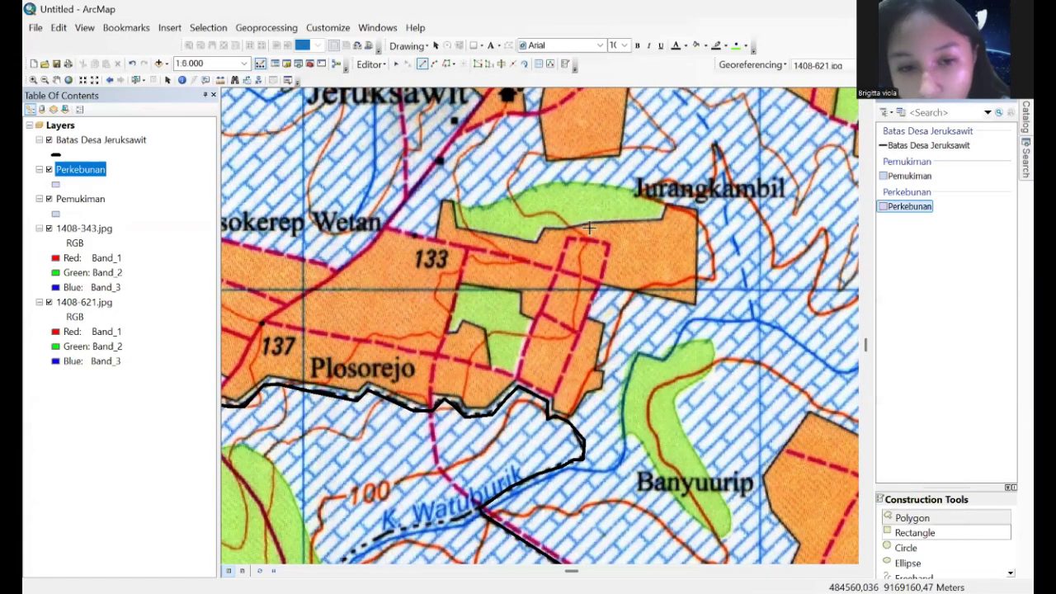
Step: Digitize the green plantation area inside the Plosorejo settlement block as a Perkebunan polygon and finish the sketch
left_click(462, 285)
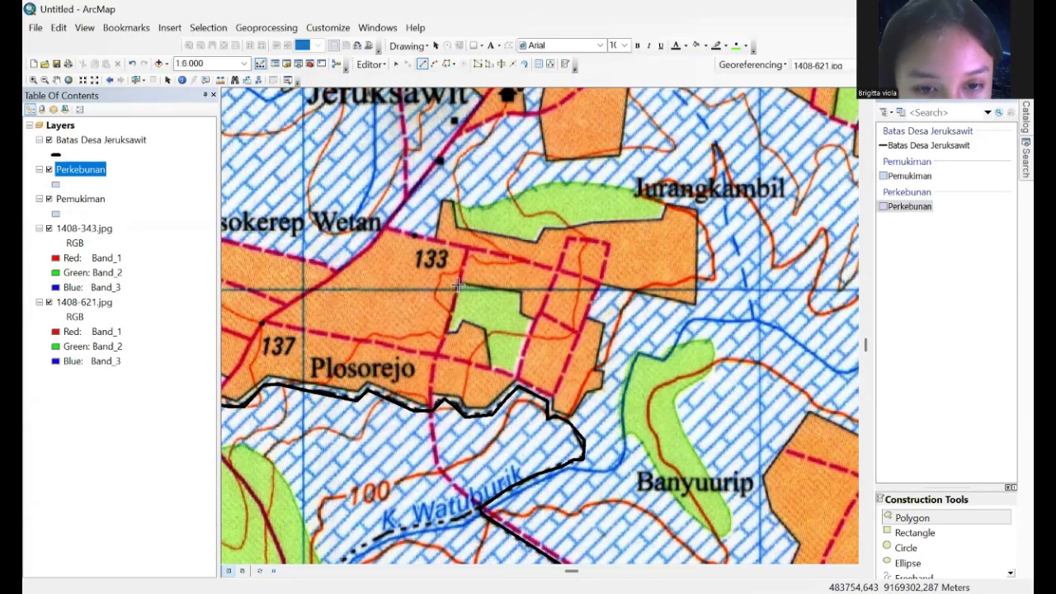
left_click(522, 294)
left_click(521, 313)
left_click(534, 322)
left_click(515, 378)
left_click(494, 371)
left_click(484, 329)
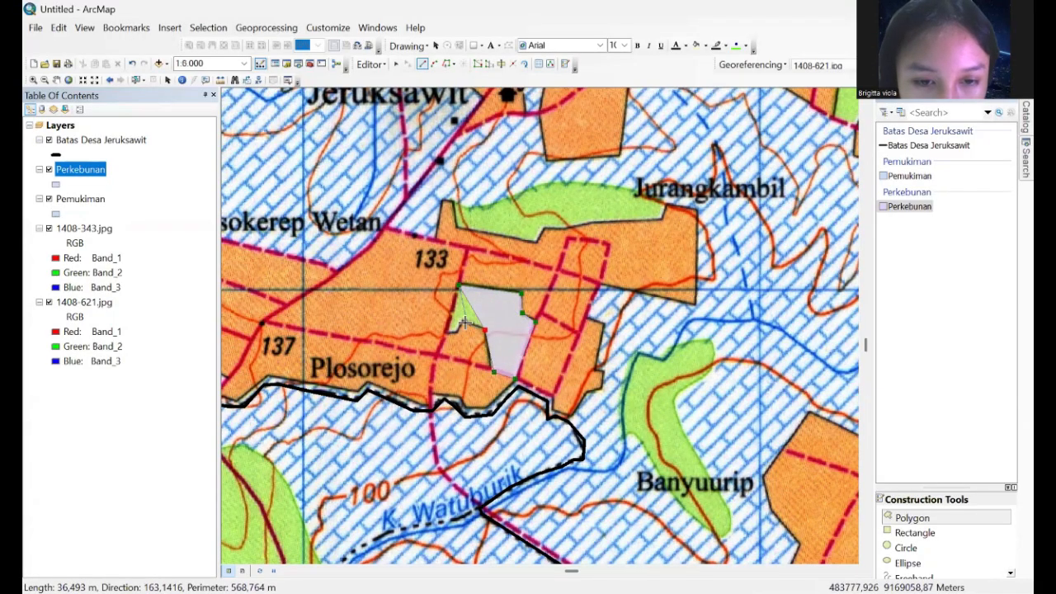
left_click(462, 321)
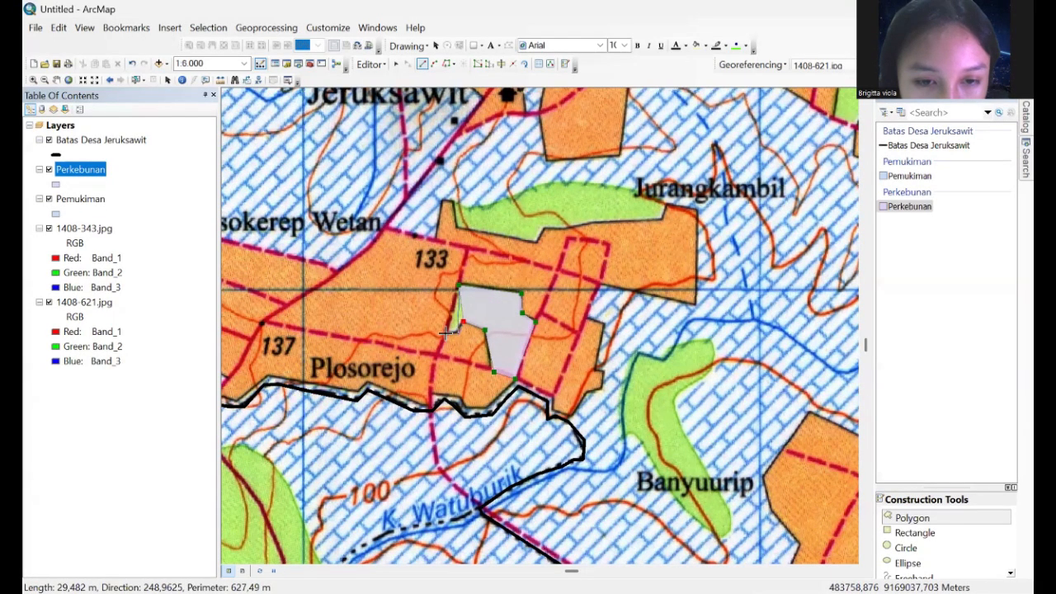
right_click(445, 334)
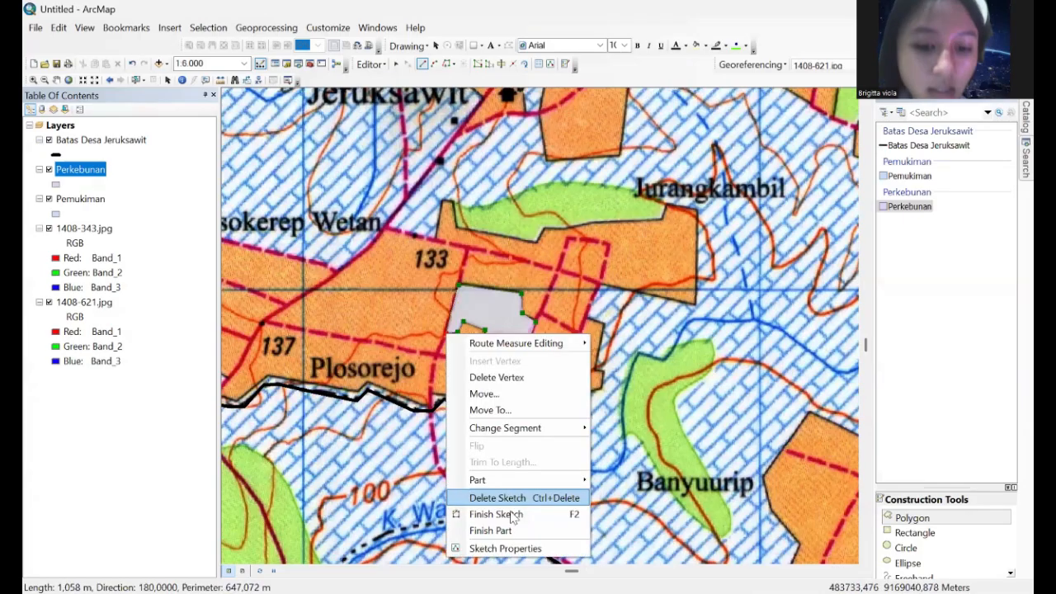
left_click(510, 519)
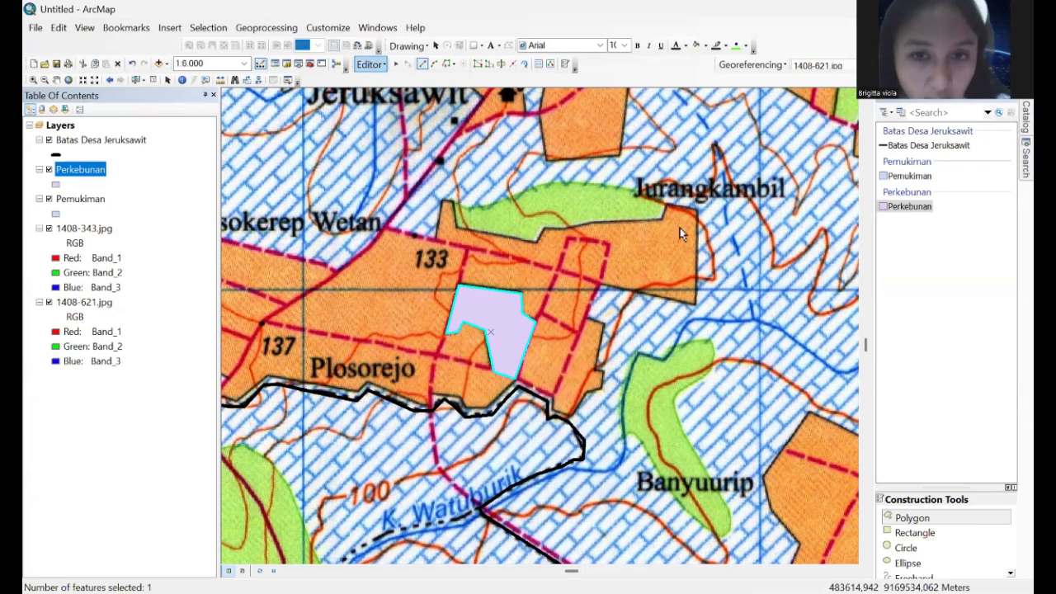
Step: End the Perkebunan edit session and set the Perkebunan layer's symbol to the dark Green preset
left_click(56, 80)
left_click_drag(600, 252, 570, 236)
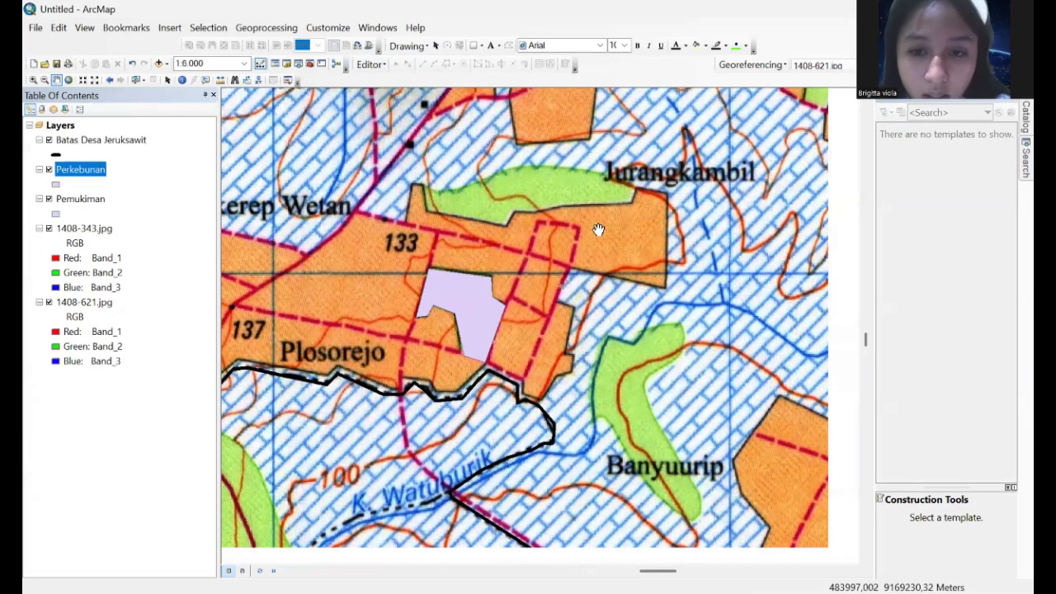
scroll(599, 230, "up", 3)
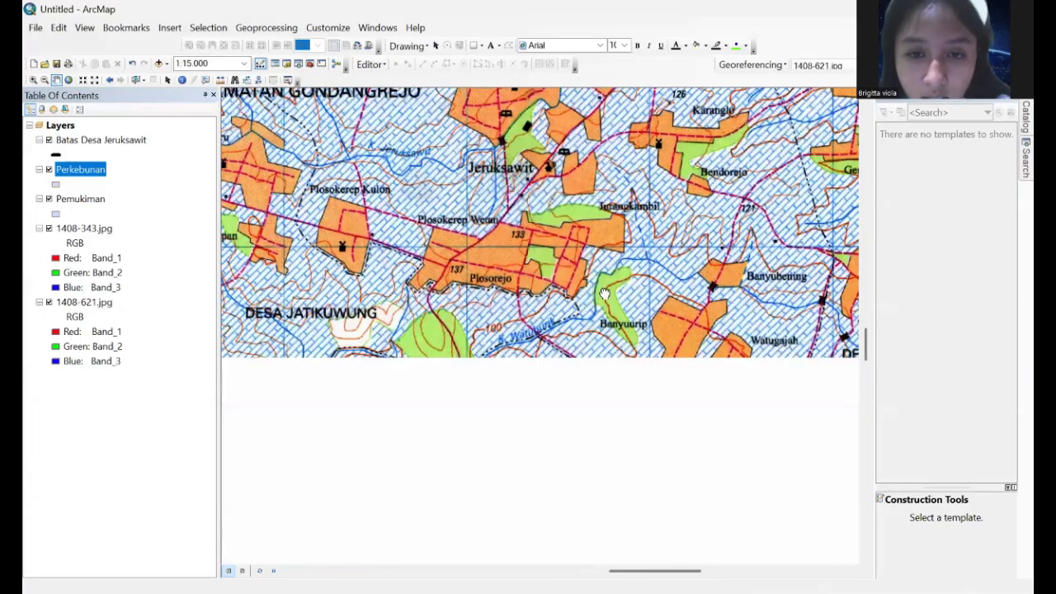
scroll(542, 264, "up", 2)
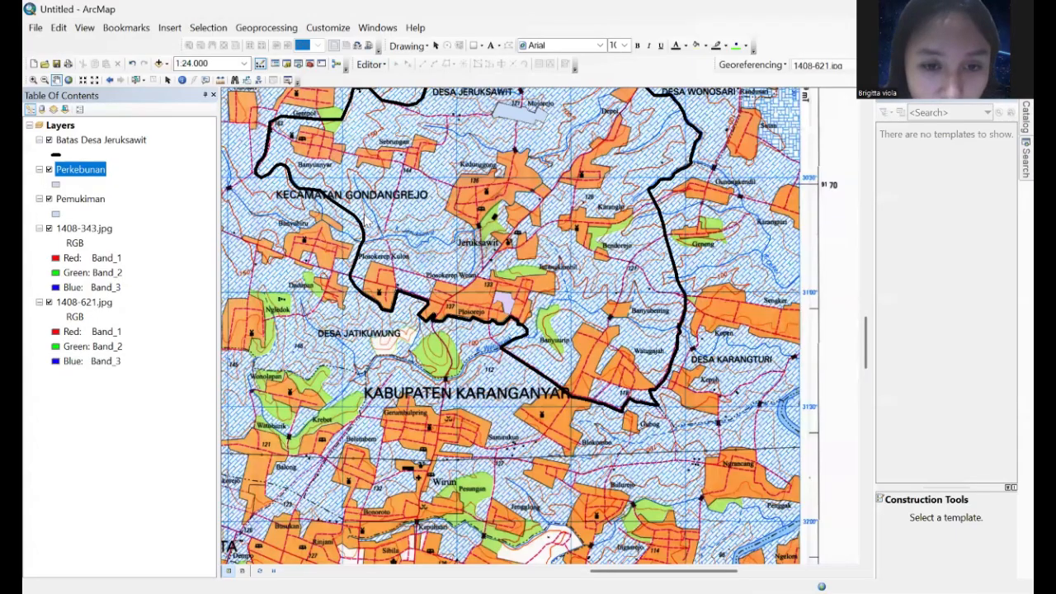
scroll(499, 282, "down", 3)
scroll(499, 281, "up", 3)
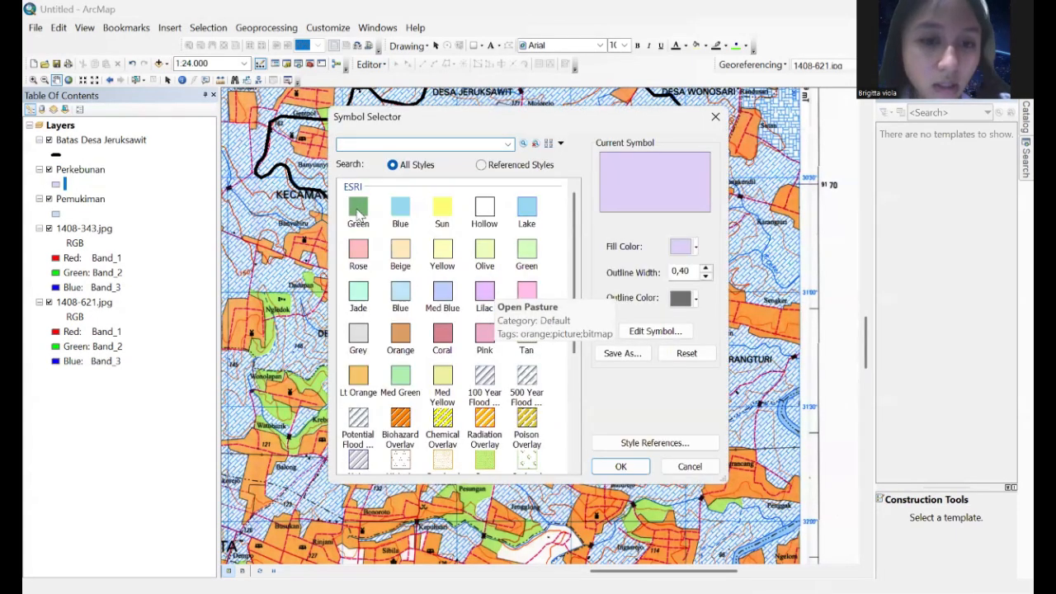
left_click(628, 467)
Step: Set the Pemukiman layer's symbol to the Lt Orange preset
left_click_drag(483, 294, 441, 362)
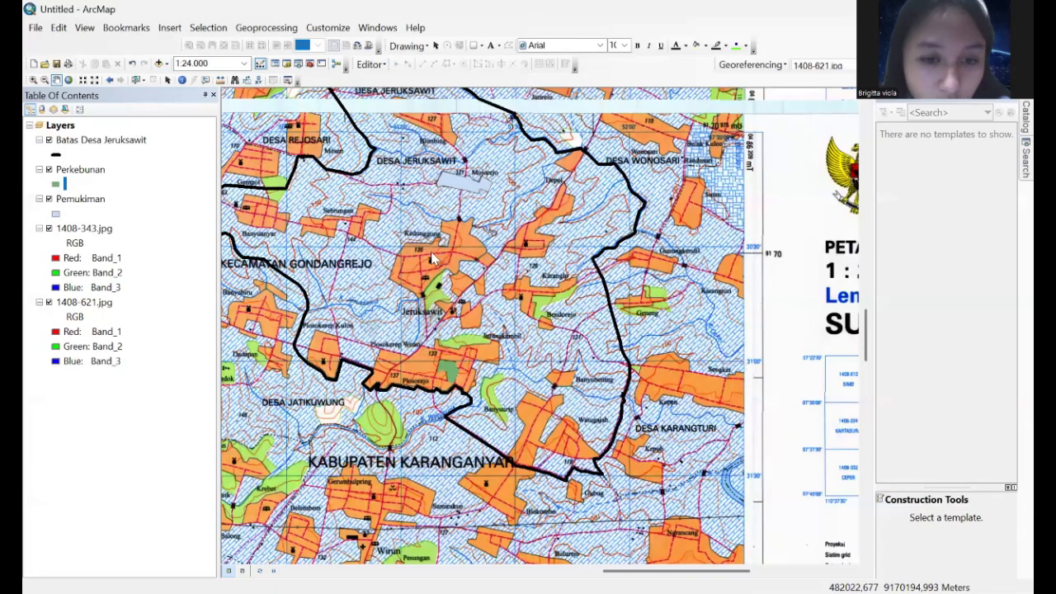
left_click(360, 379)
left_click(620, 468)
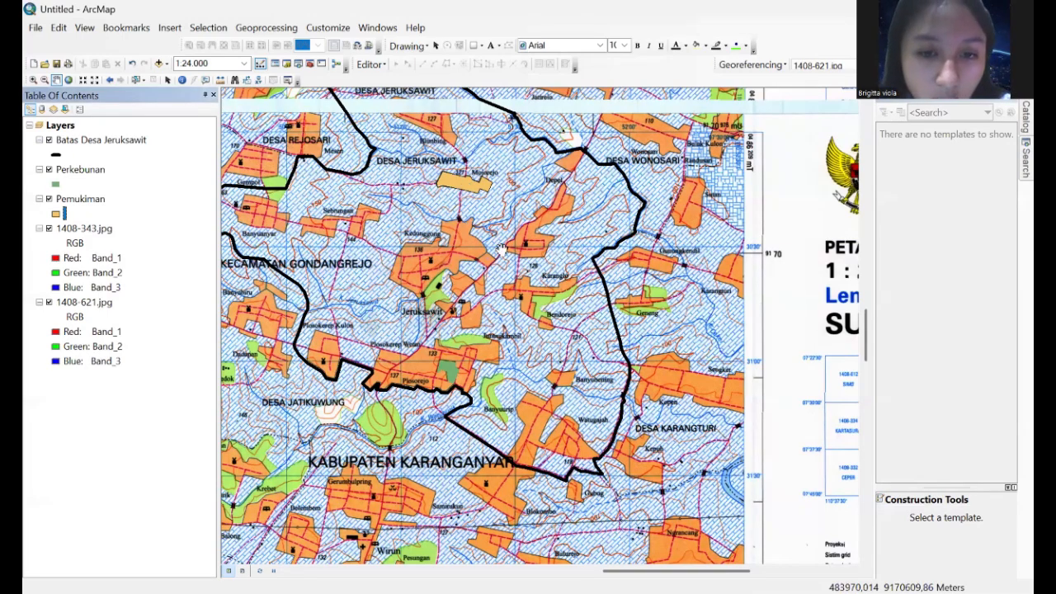
Step: Create a polygon shapefile named Lahan Kosong in the digitasi jeruksawit folder with the WGS 1984 UTM Zone 49S coordinate system
left_click_drag(493, 231, 521, 274)
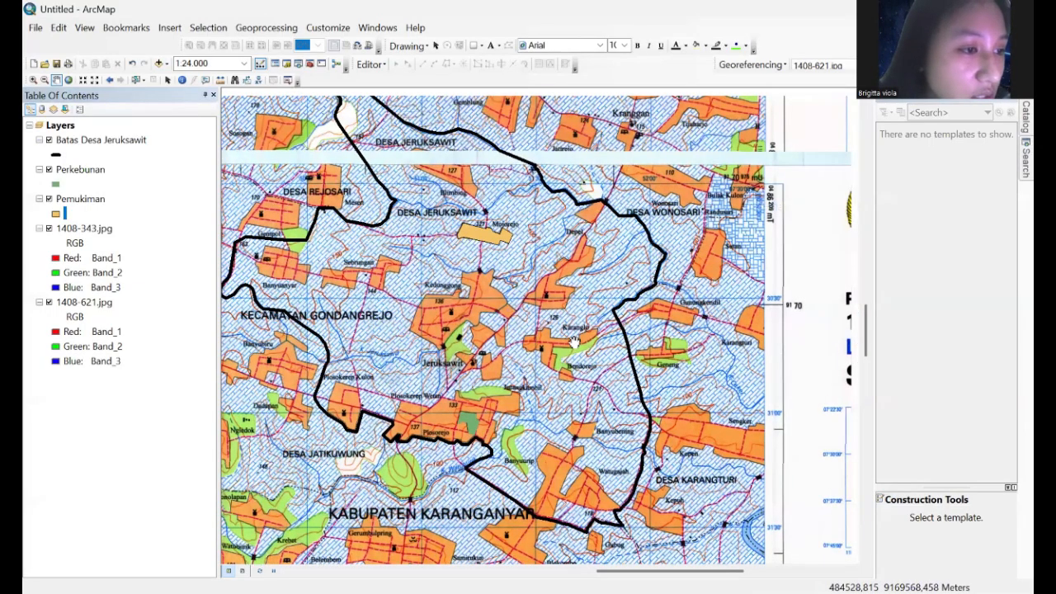
left_click_drag(573, 341, 573, 343)
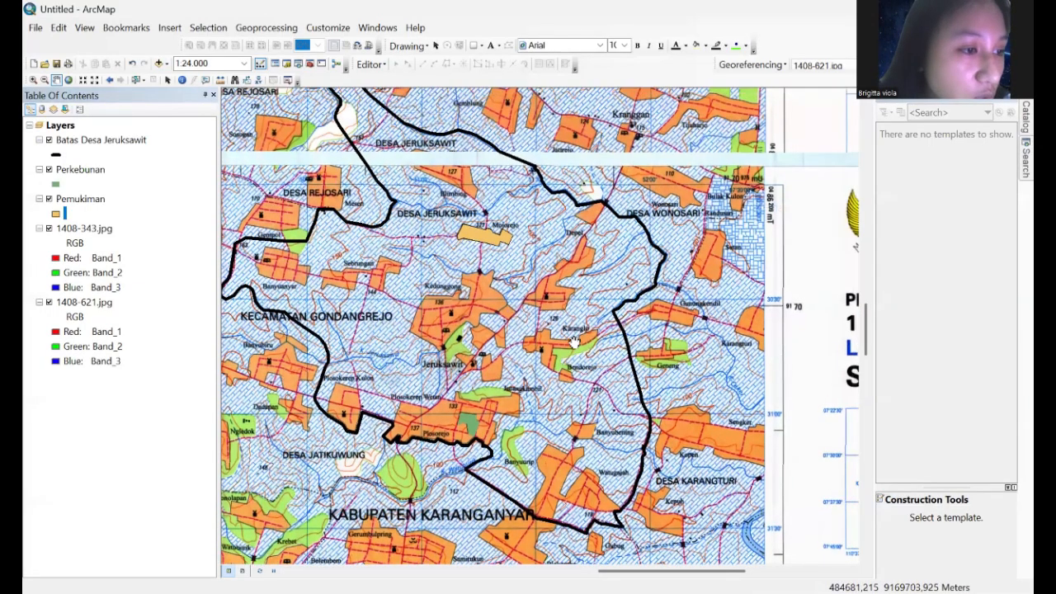
left_click_drag(422, 229, 464, 323)
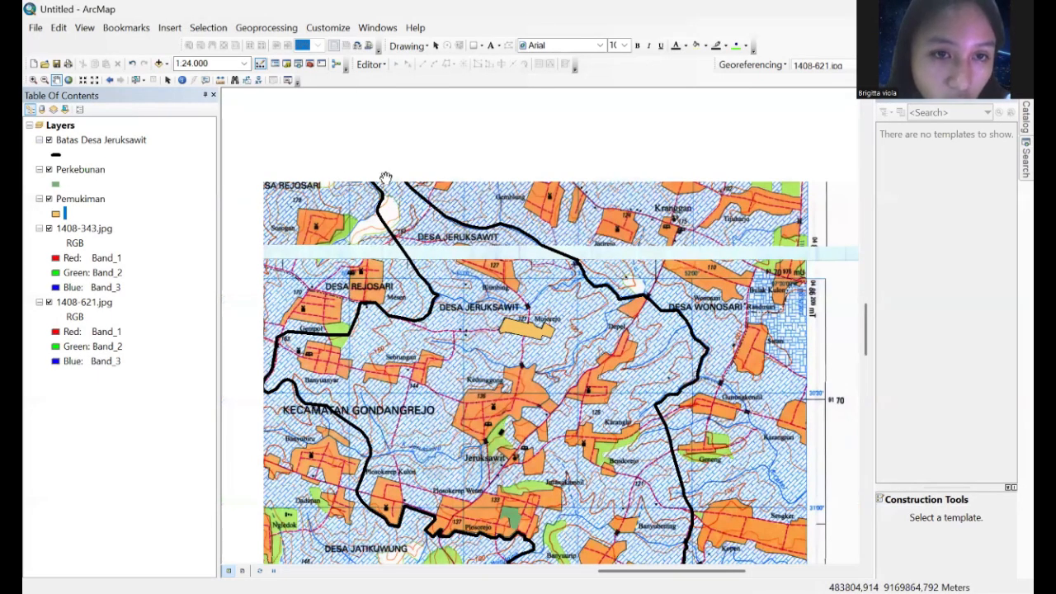
scroll(429, 251, "up", 3)
left_click_drag(426, 248, 530, 347)
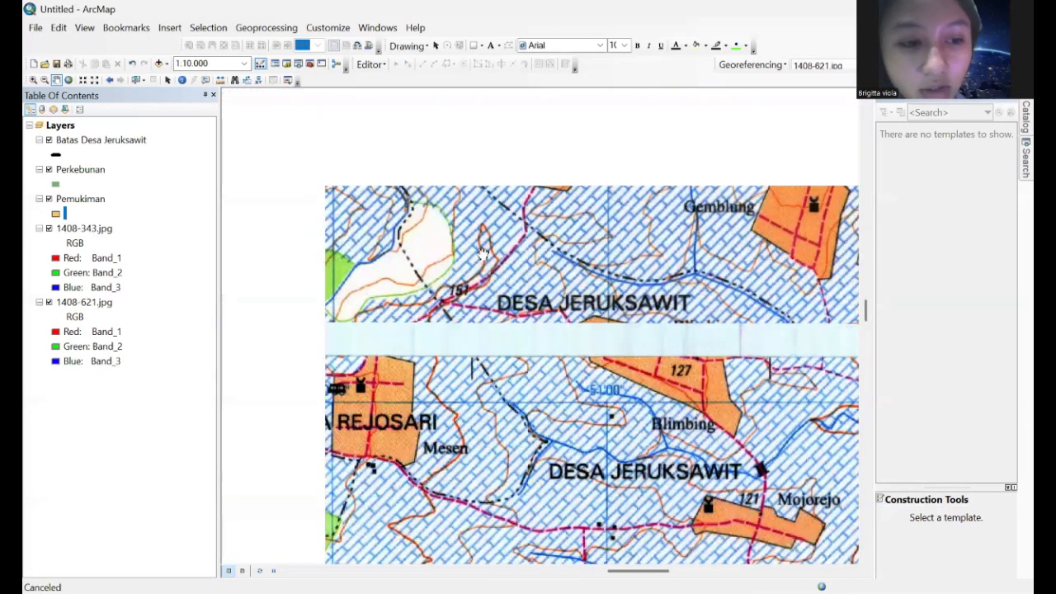
left_click(1023, 116)
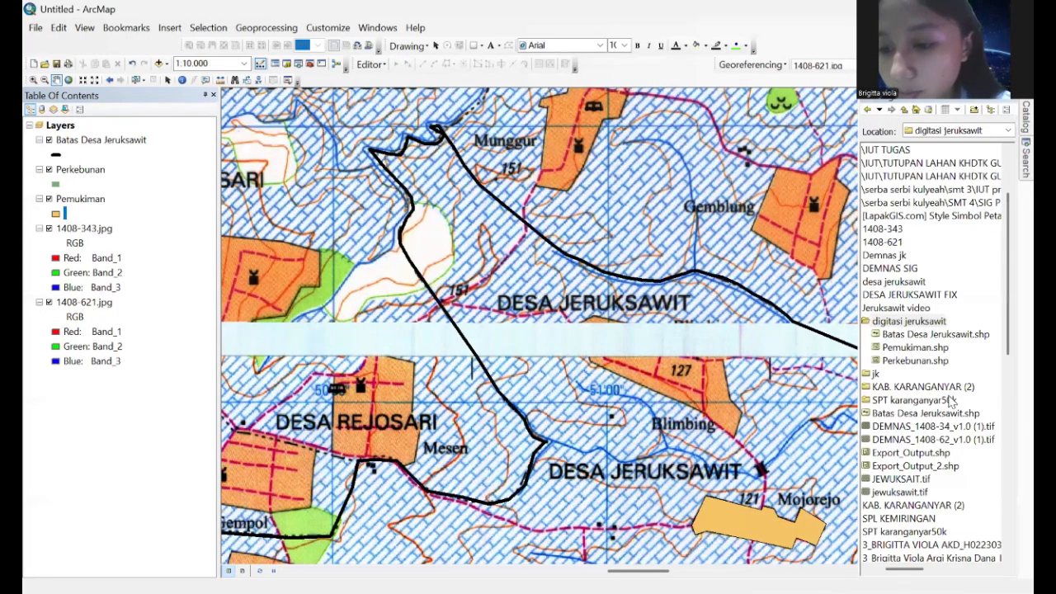
right_click(918, 321)
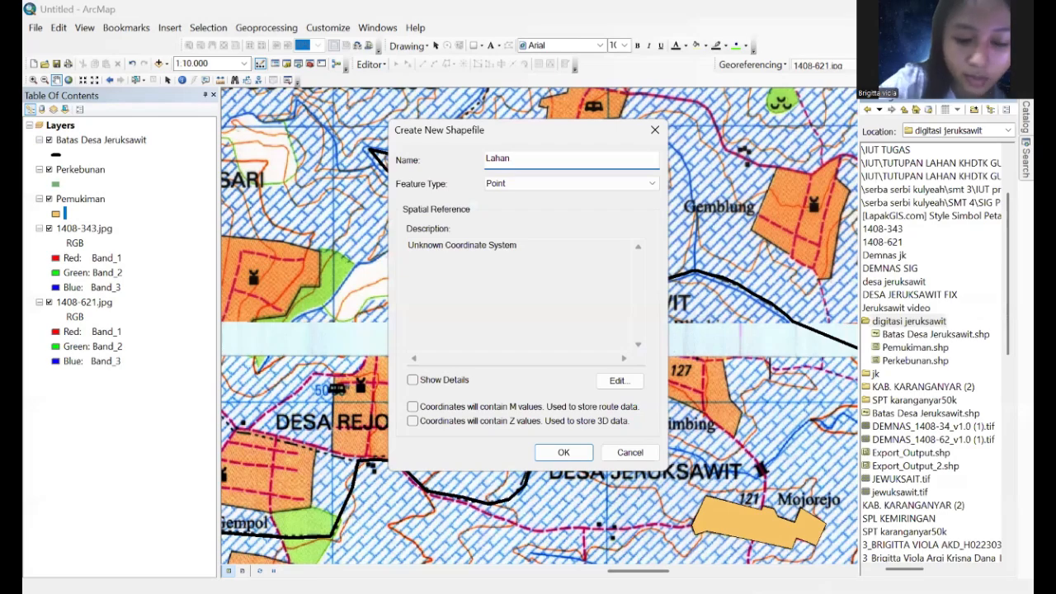
type("Kos")
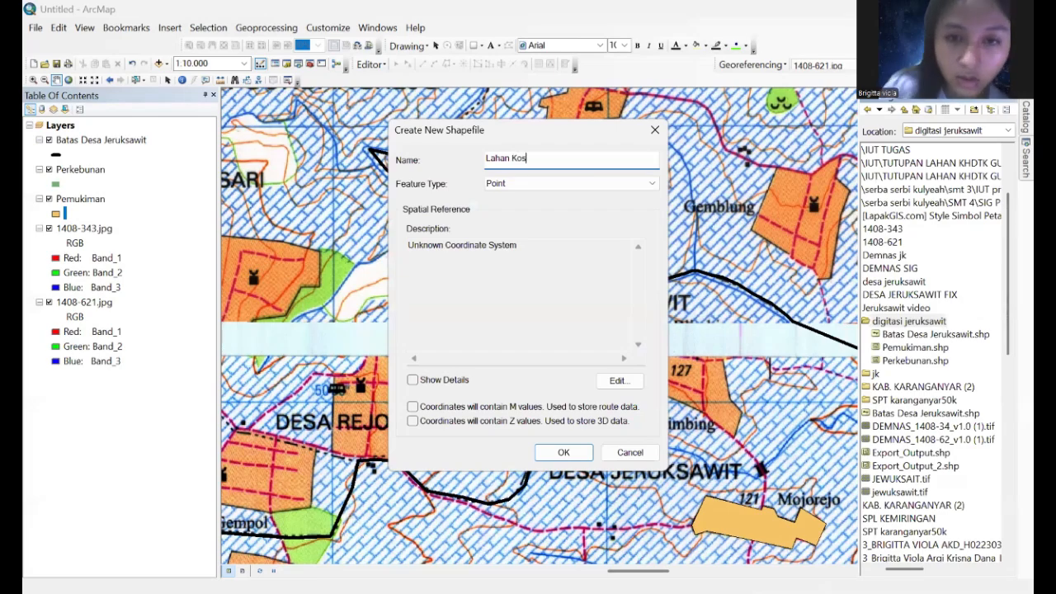
type("ong")
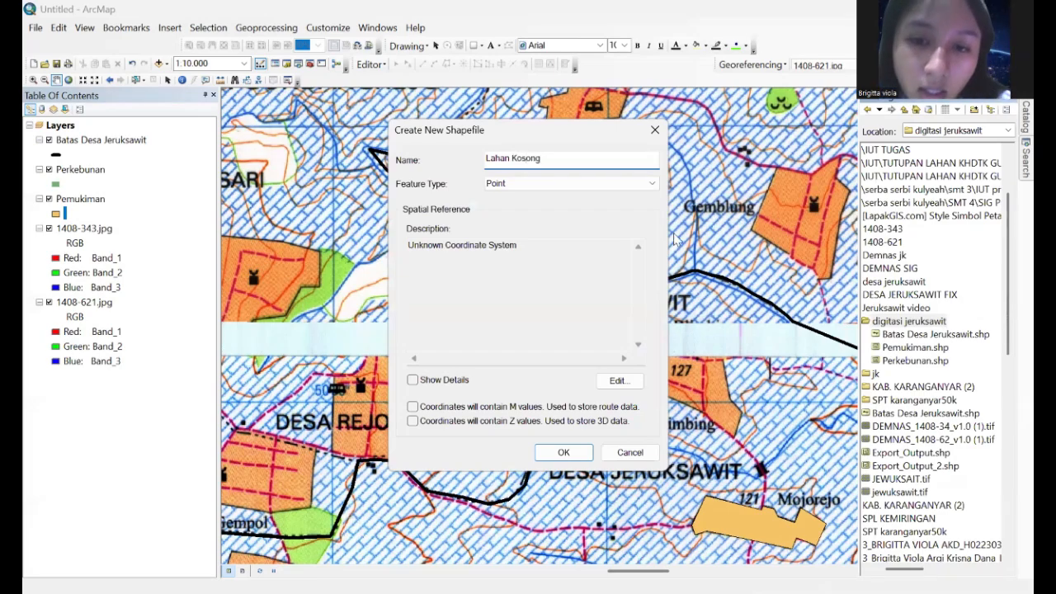
left_click(645, 183)
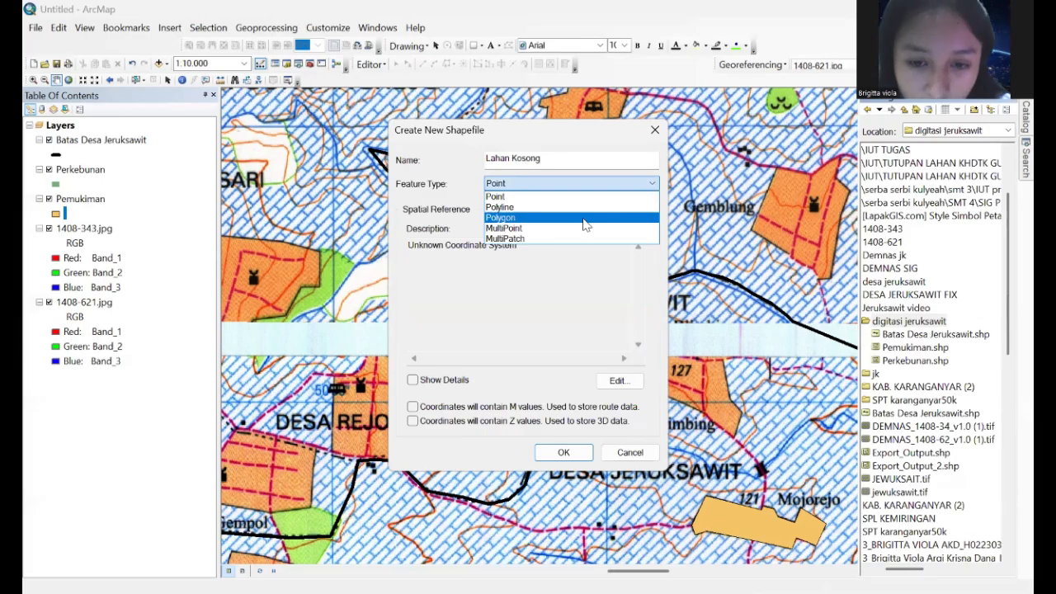
left_click(587, 220)
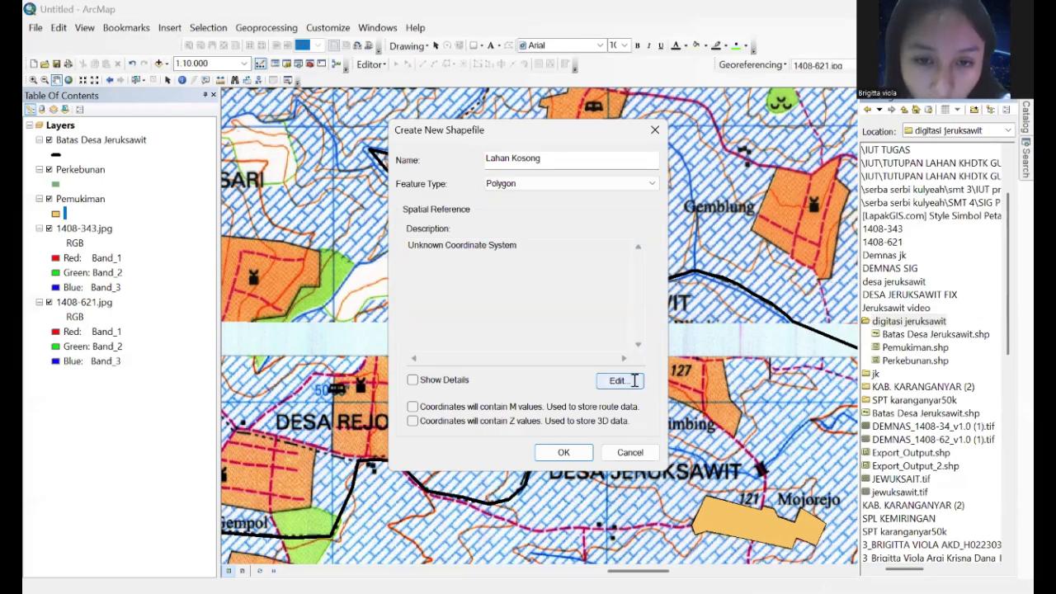
left_click(633, 380)
left_click(443, 185)
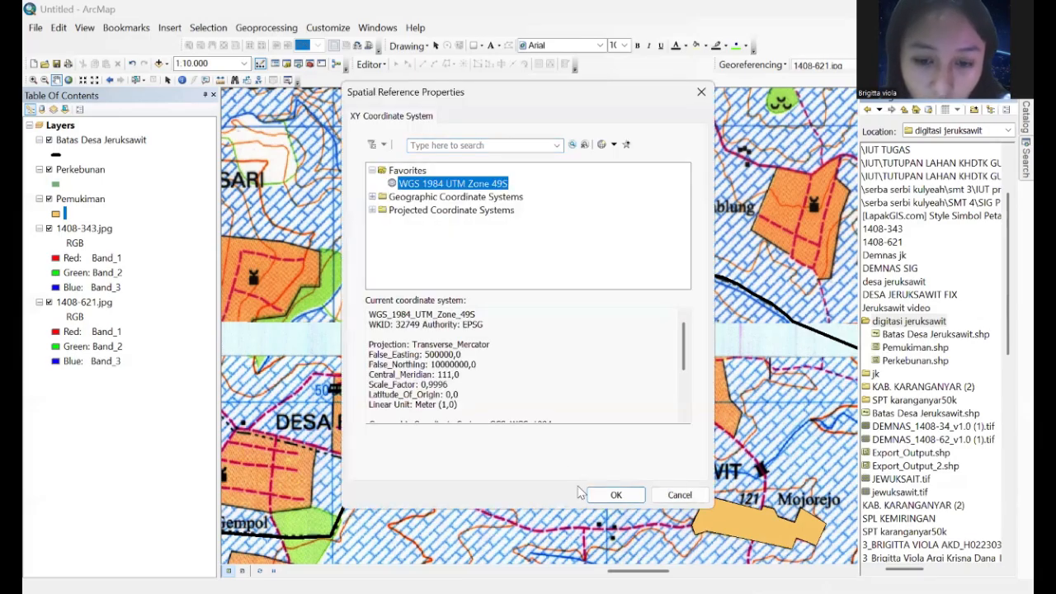
left_click(602, 495)
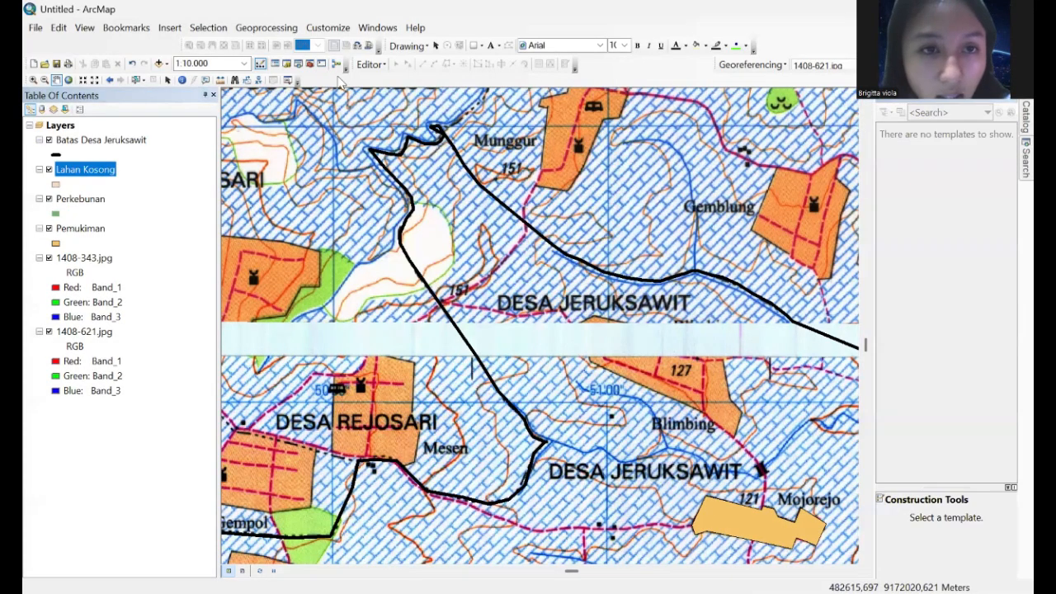
Step: In an edit session, digitize the white area inside the village boundary southwest of Munggur as a Lahan Kosong polygon, finish the sketch and stop editing
left_click(364, 66)
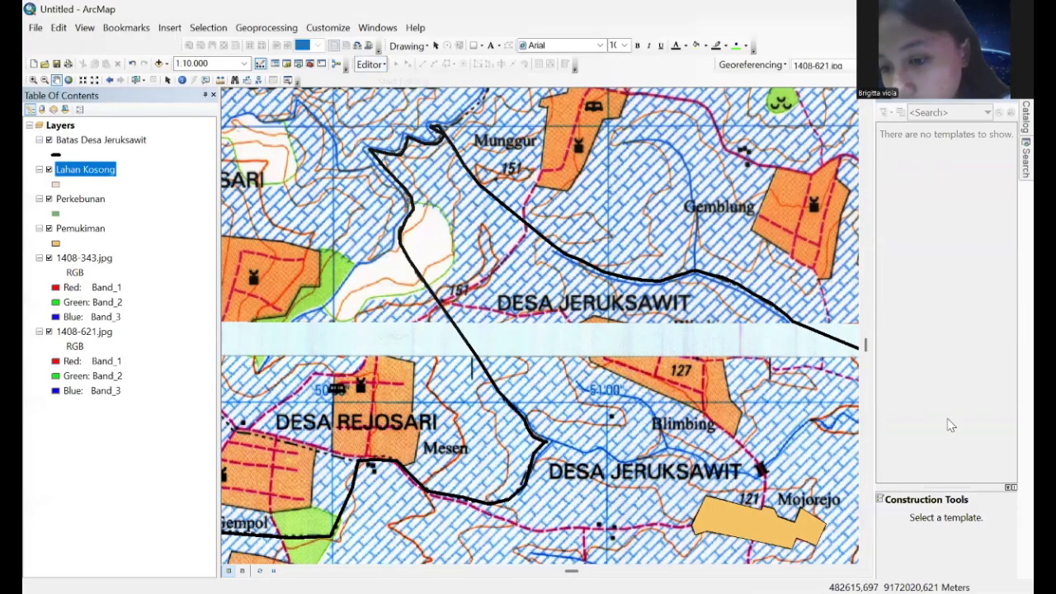
left_click(414, 207)
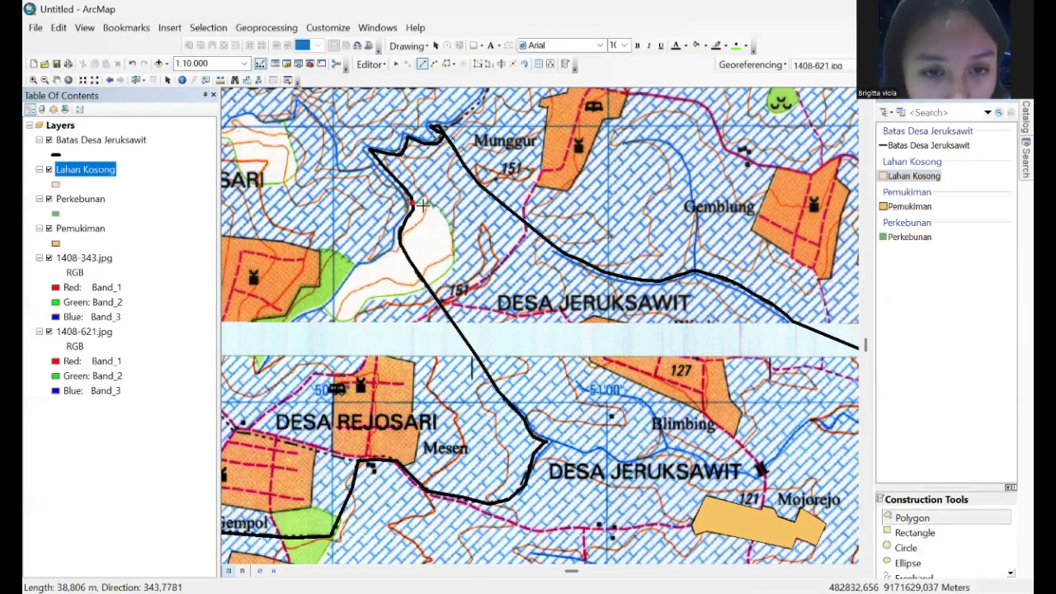
left_click(422, 204)
left_click(444, 212)
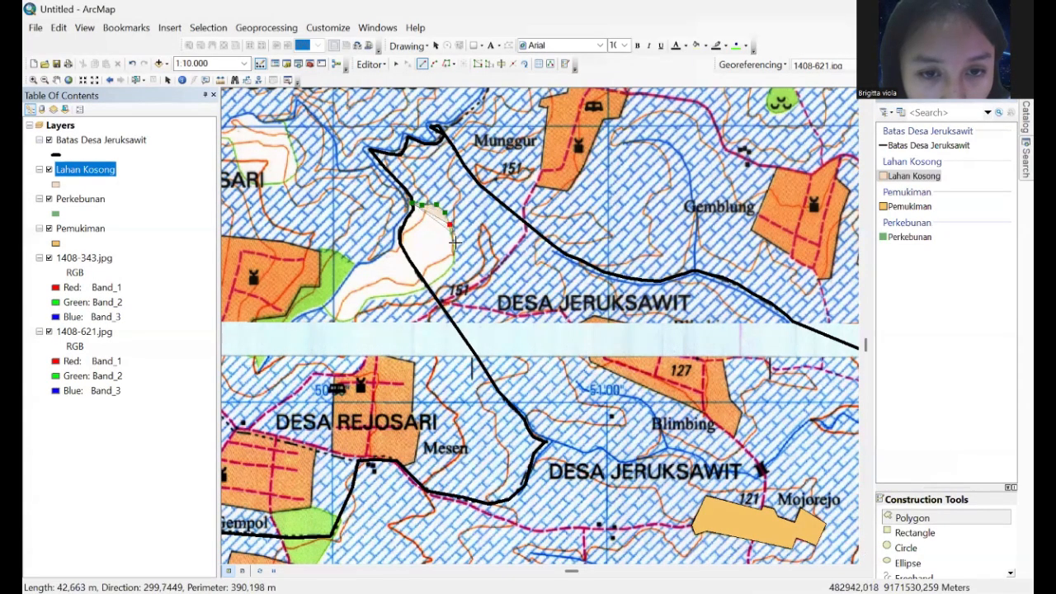
left_click(454, 241)
left_click(454, 251)
left_click(453, 260)
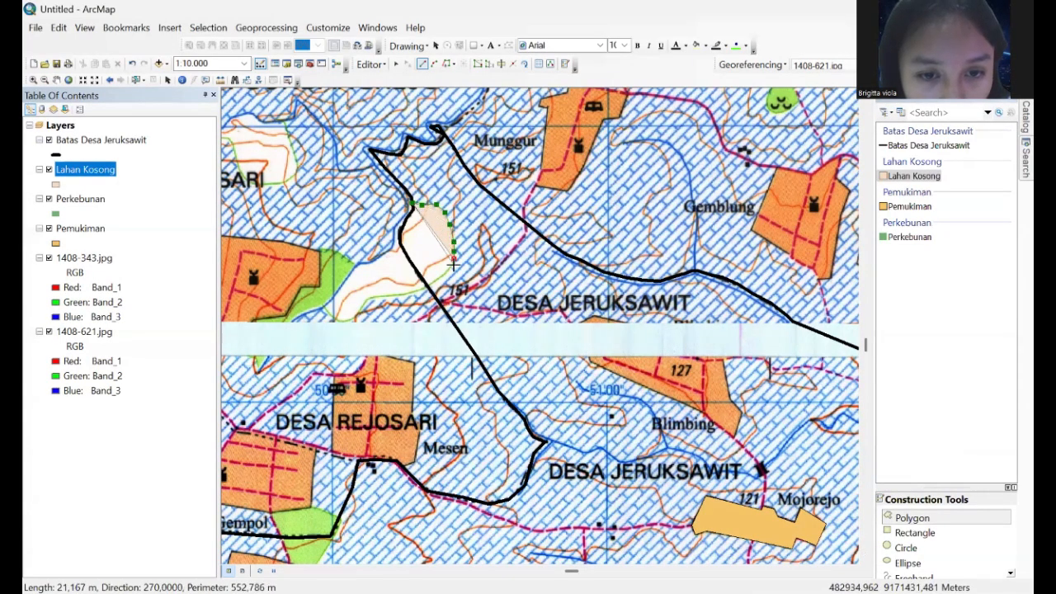
left_click(454, 265)
left_click(446, 274)
left_click(426, 286)
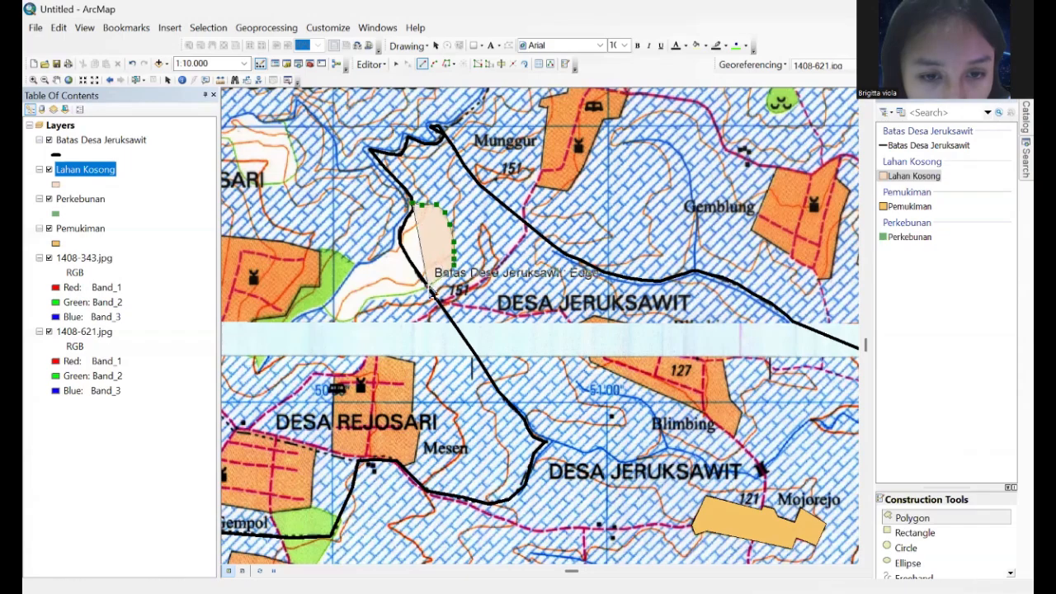
left_click(402, 248)
left_click(399, 234)
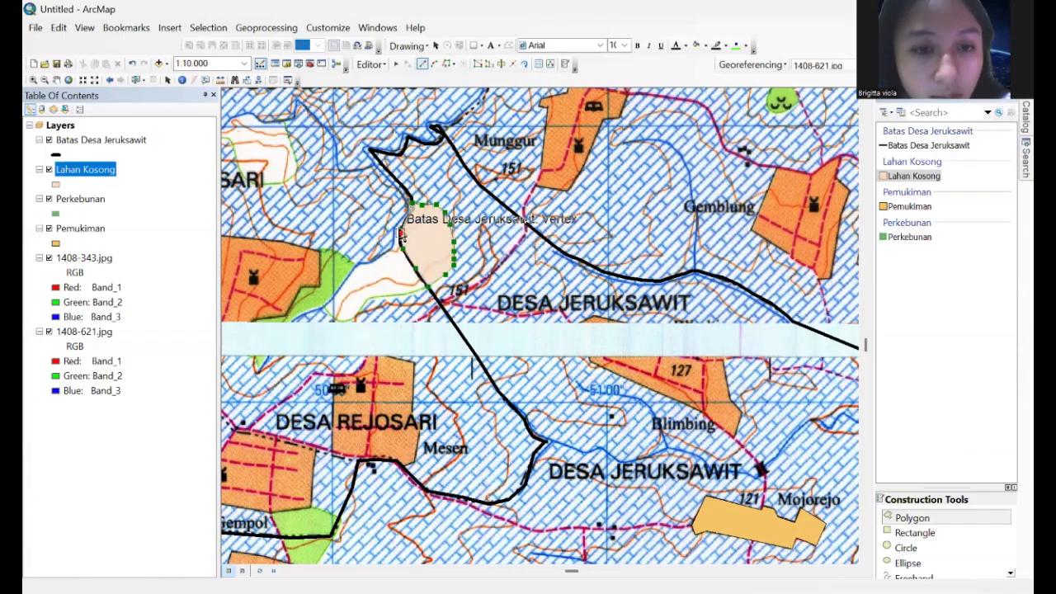
left_click(412, 210)
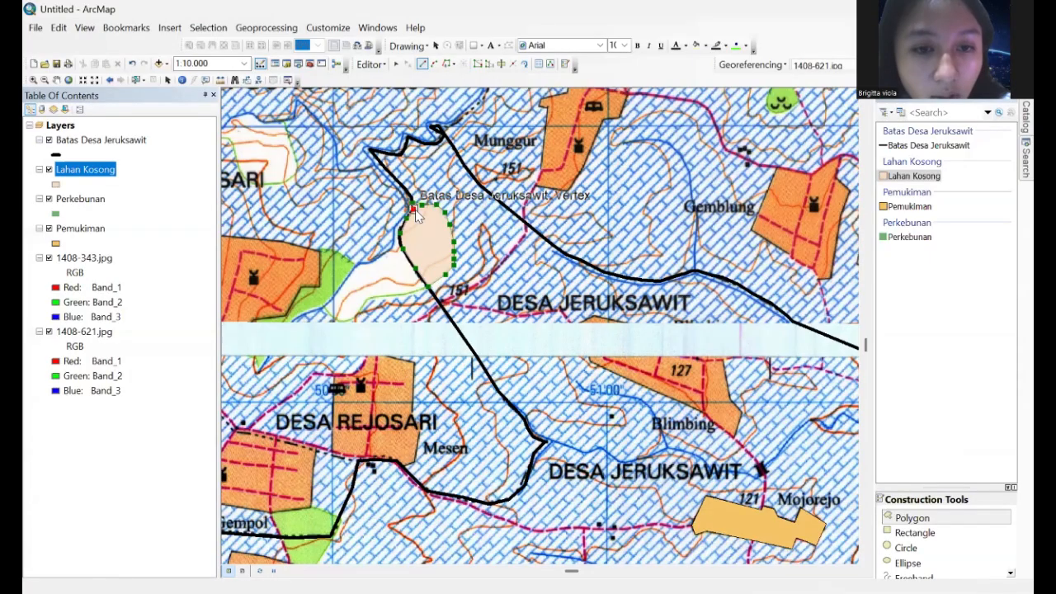
right_click(416, 214)
left_click(462, 490)
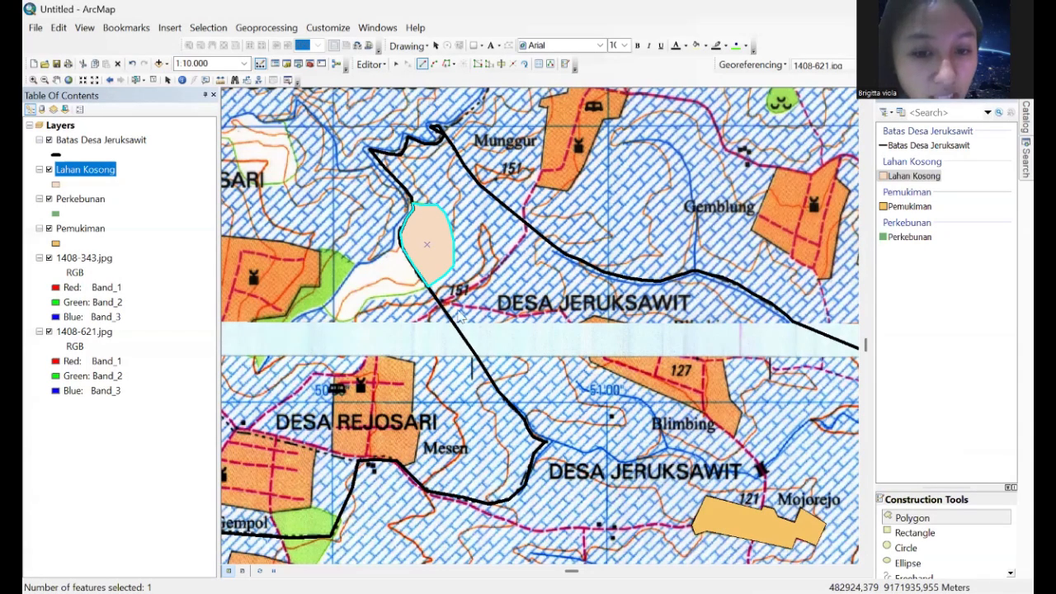
left_click(480, 360)
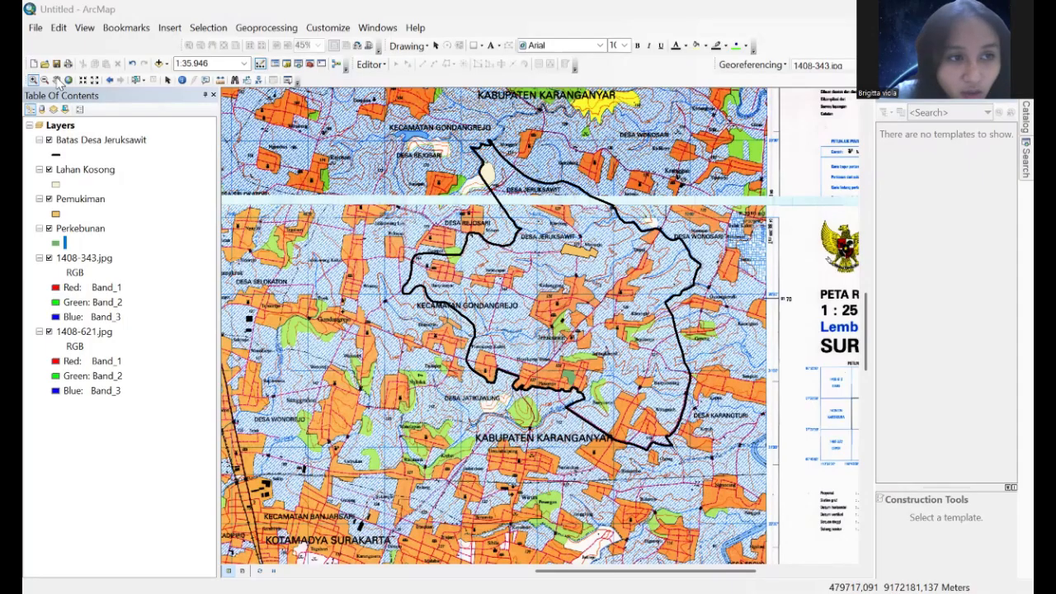
left_click(56, 80)
left_click_drag(590, 292, 480, 263)
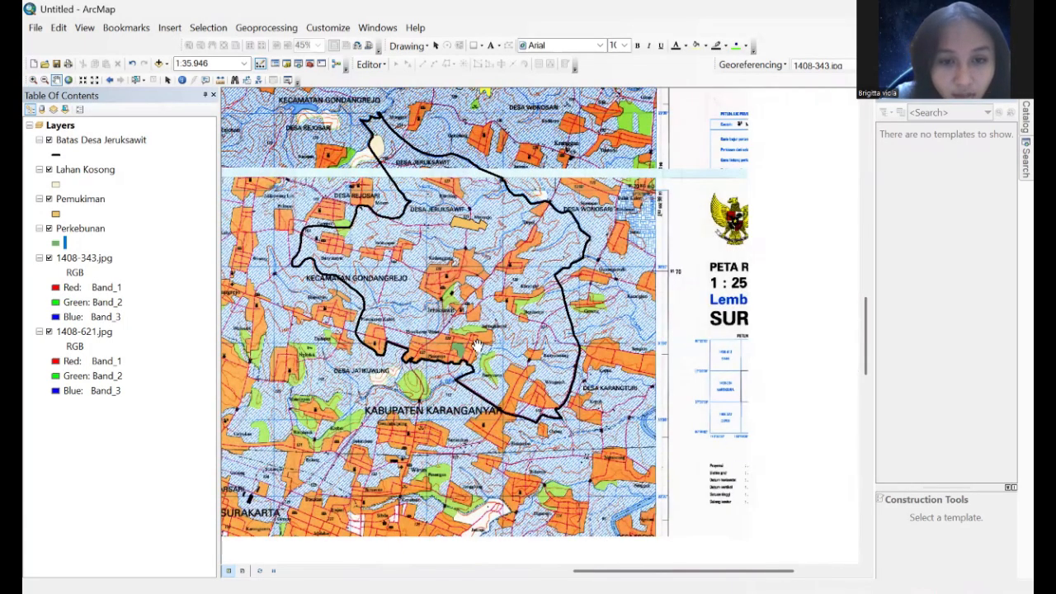
scroll(490, 315, "up", 3)
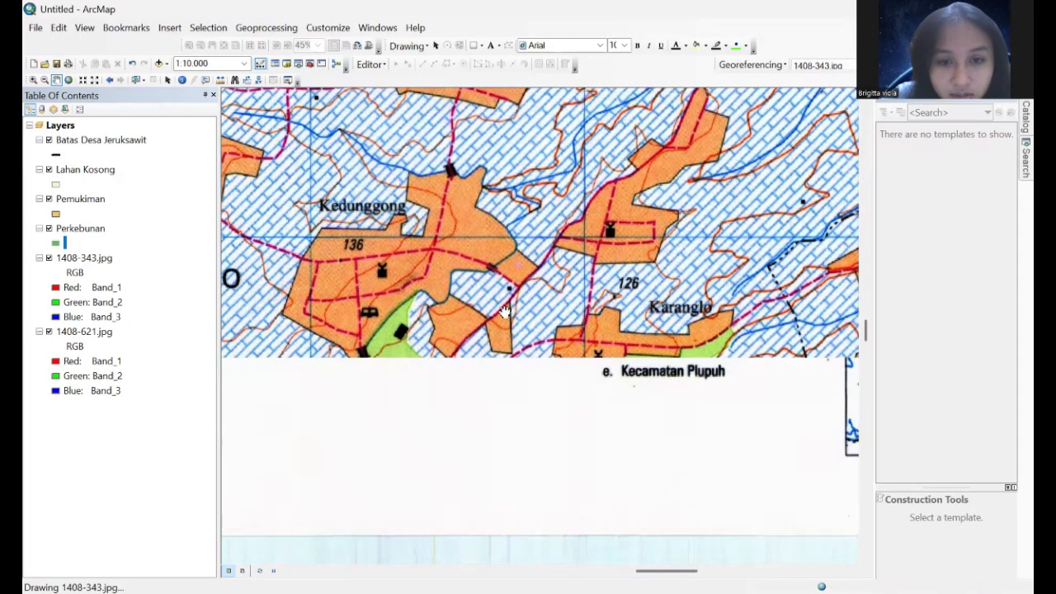
scroll(500, 314, "up", 1)
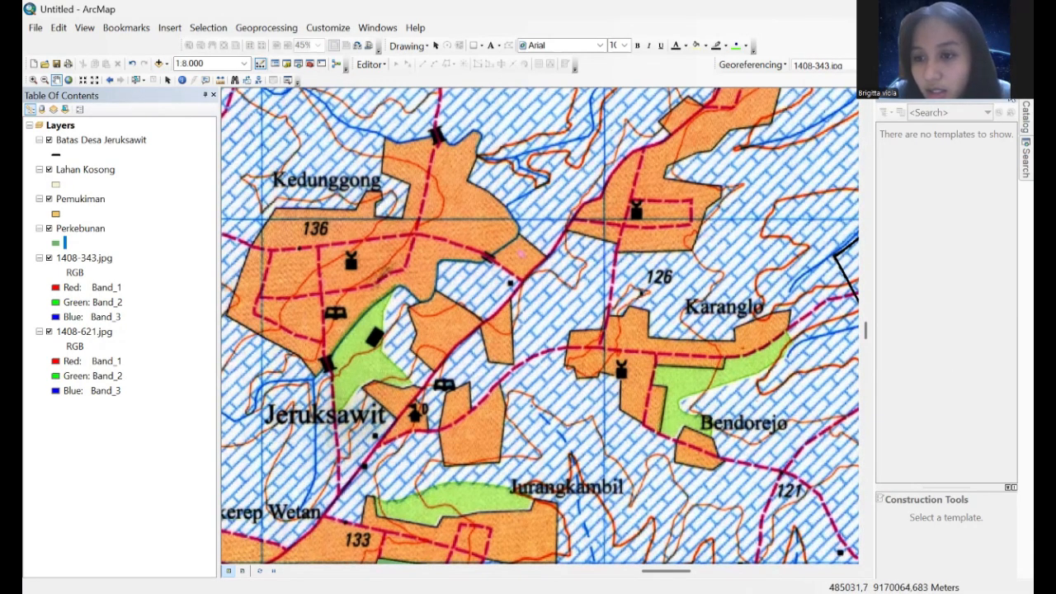
Step: Create a polygon shapefile named sawah irigasi in the Home folder with the WGS 1984 UTM Zone 49S coordinate system
left_click(1025, 119)
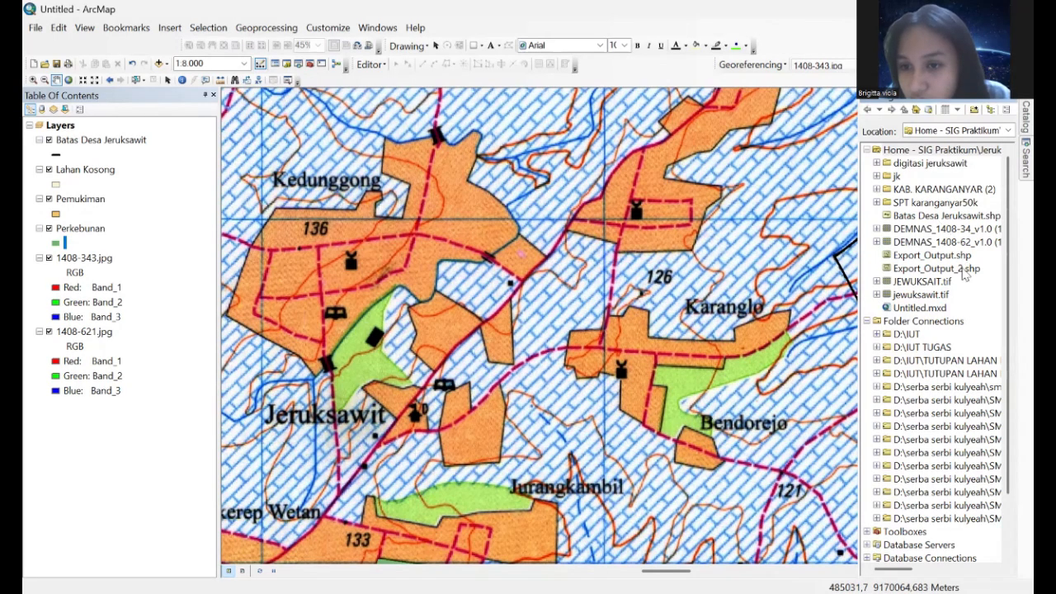
scroll(951, 262, "down", 2)
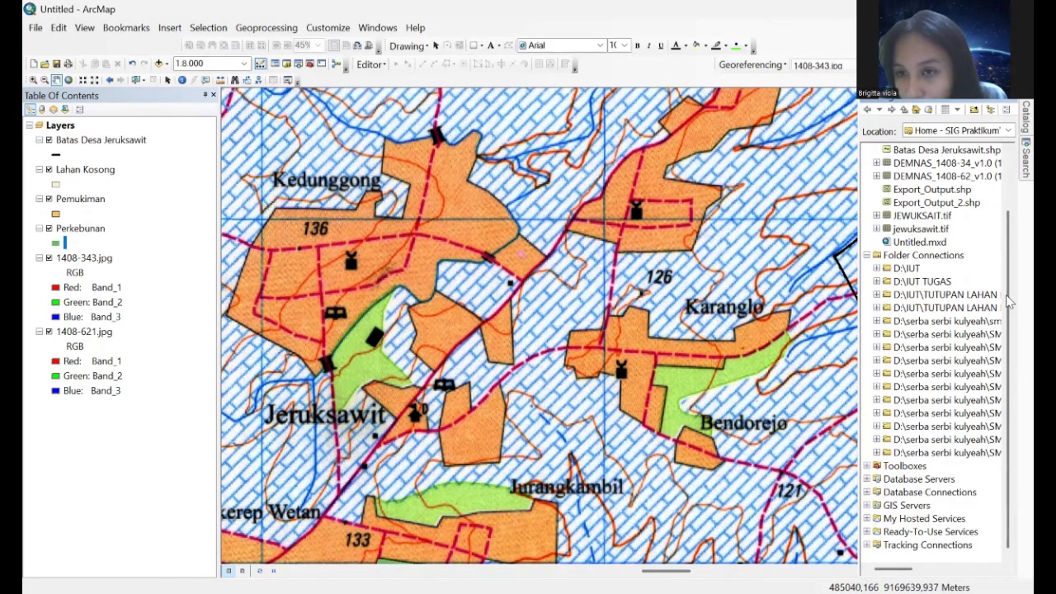
scroll(980, 288, "up", 2)
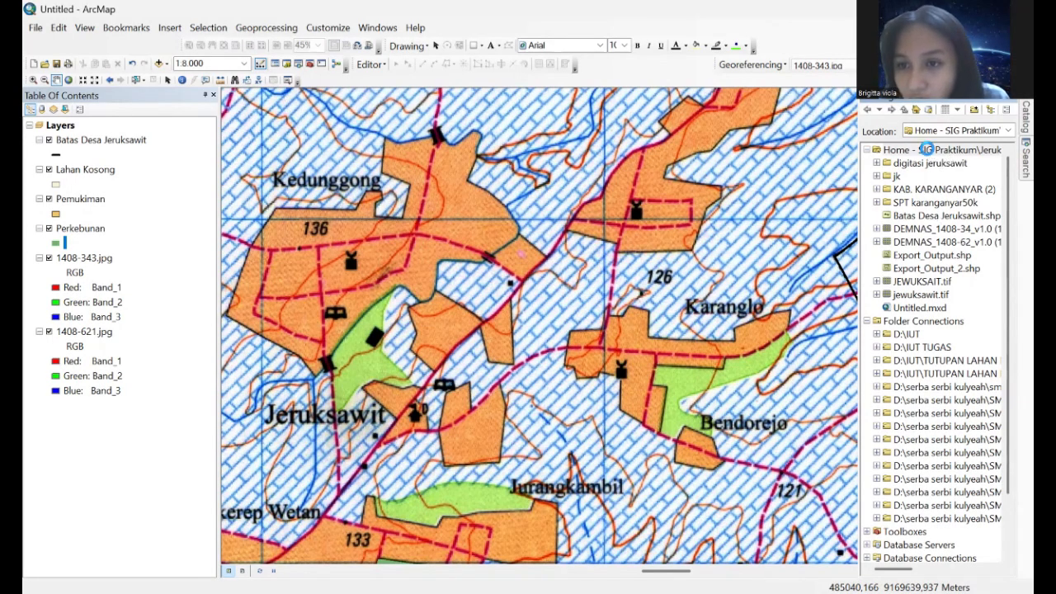
right_click(927, 149)
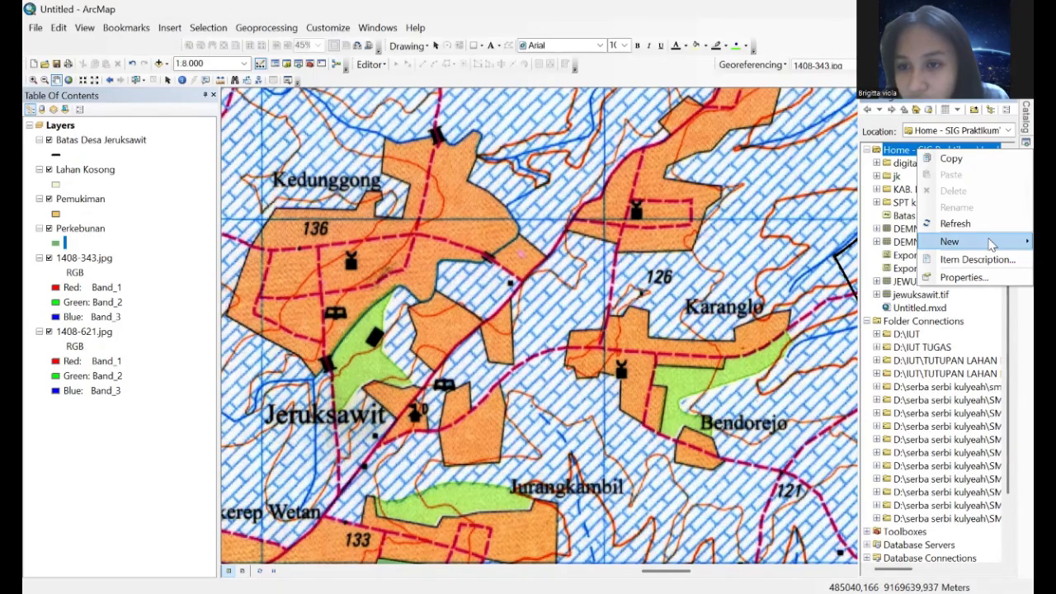
mouse_move(950, 242)
left_click(837, 377)
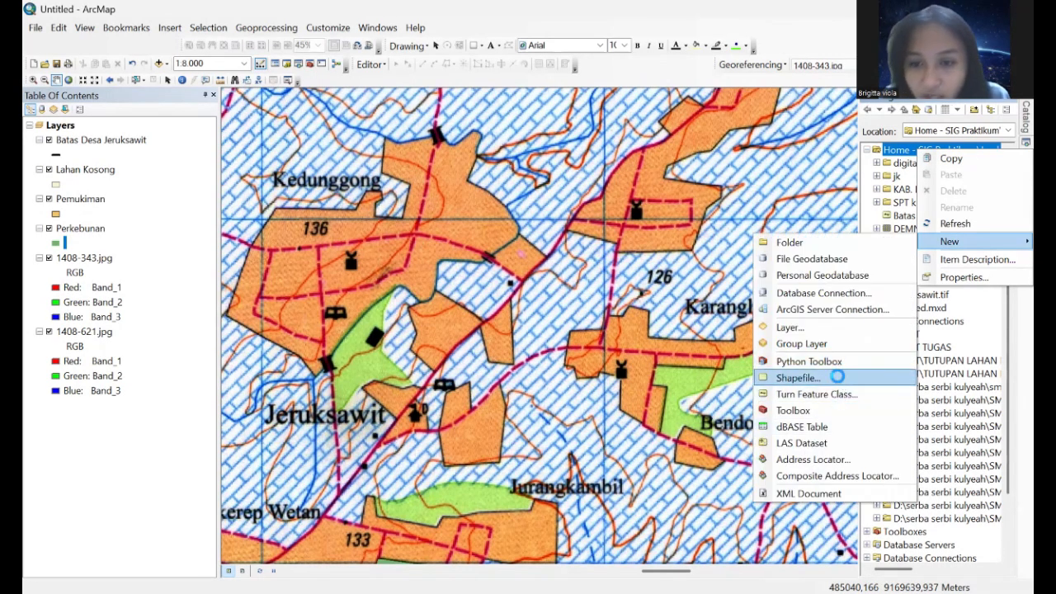
type("sawah ir")
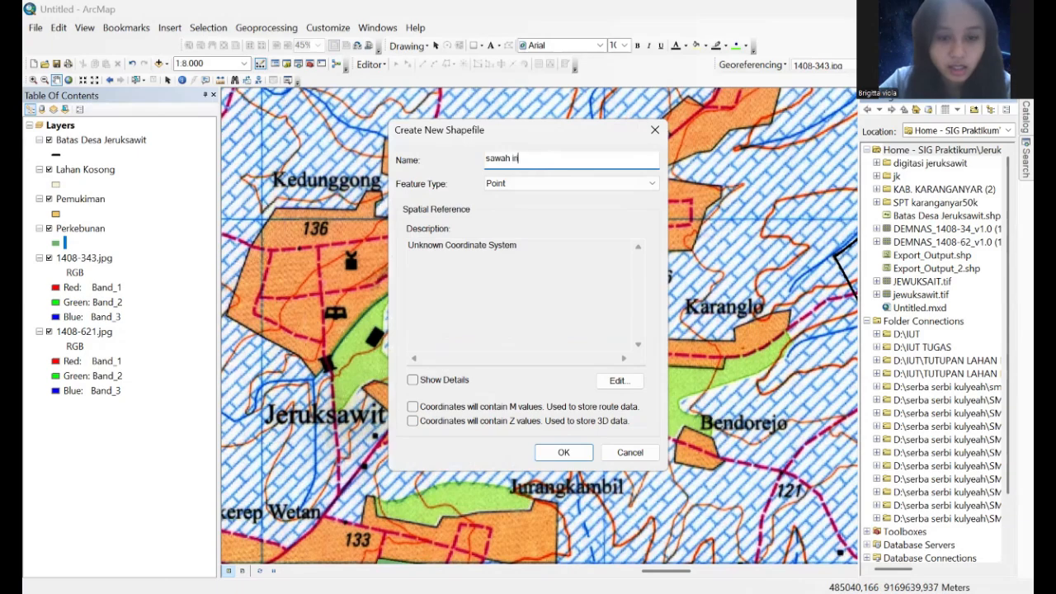
left_click(552, 184)
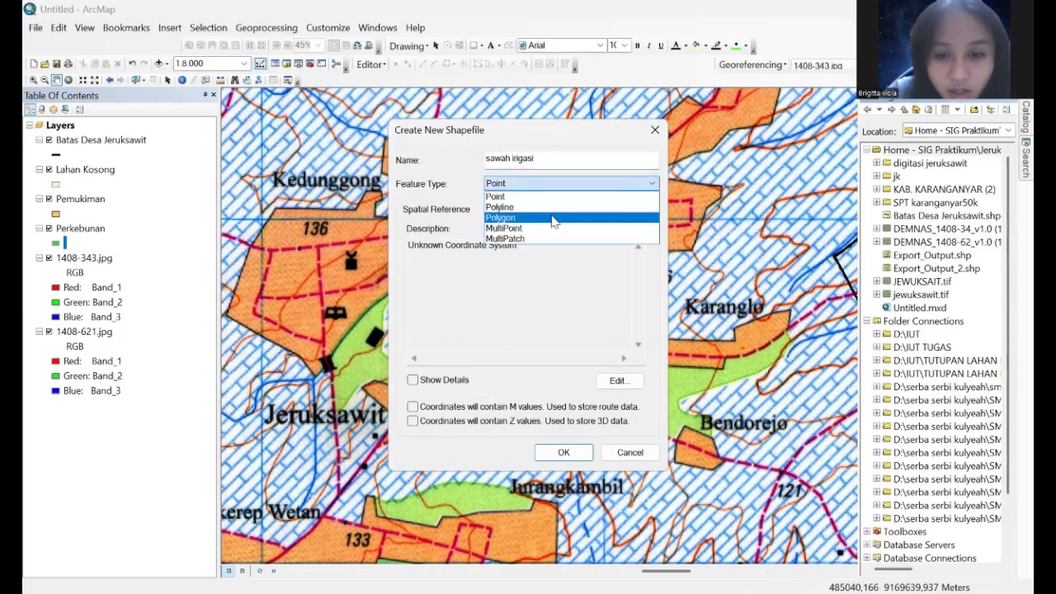
left_click(555, 218)
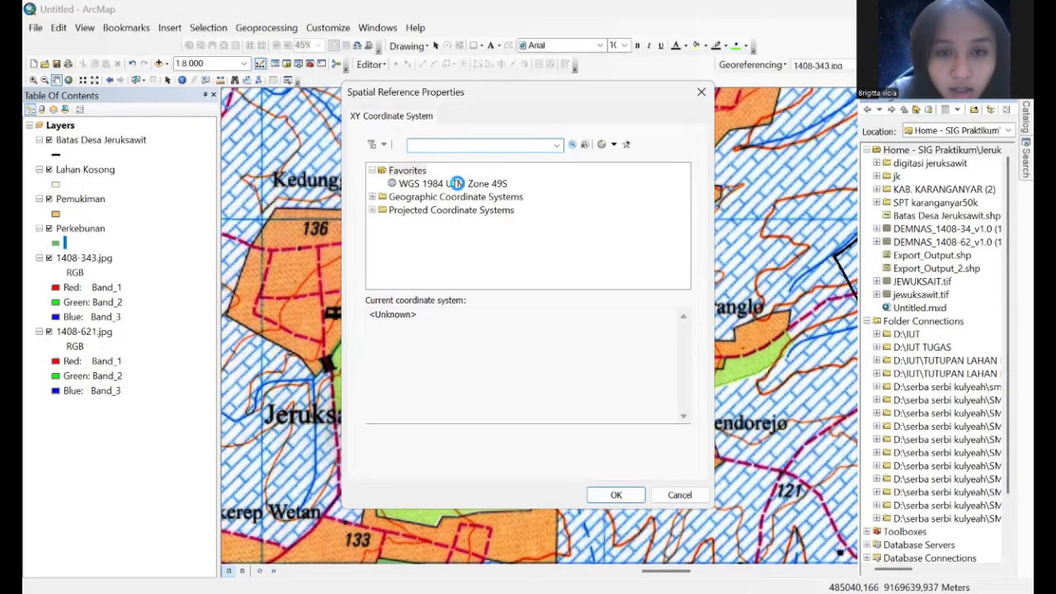
double_click(456, 183)
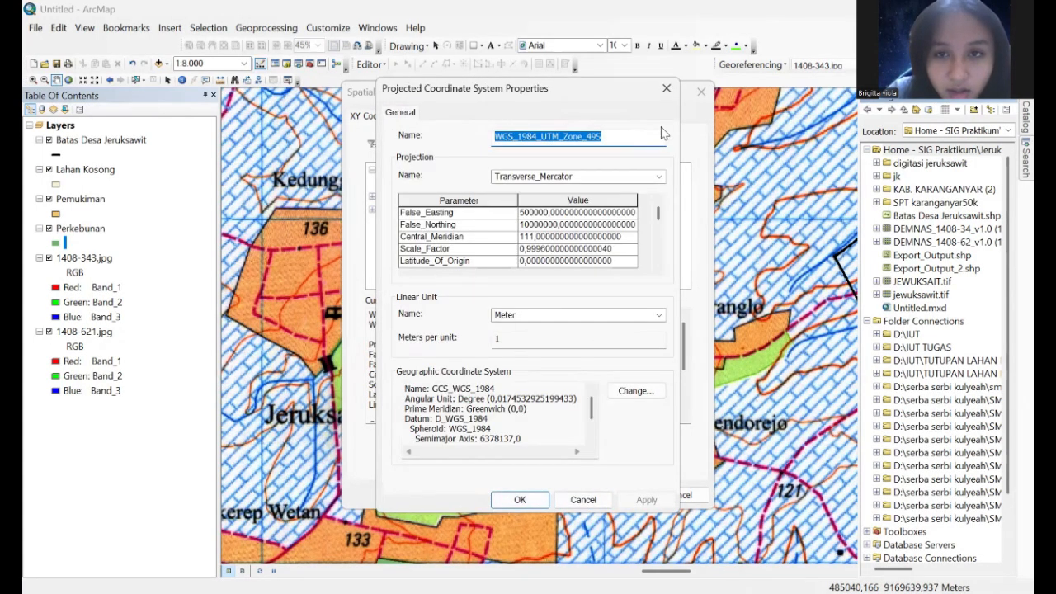
left_click(664, 100)
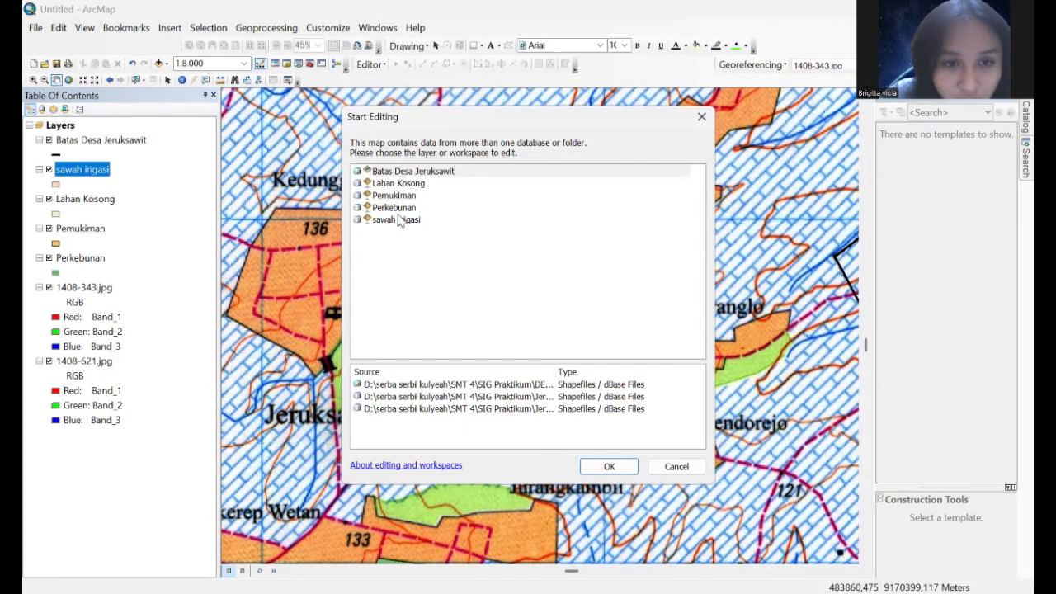
Step: In an edit session, digitize the blue-hatched field southeast of Kedunggong beside the main road as a sawah irigasi polygon, finish the sketch and stop editing
left_click(397, 219)
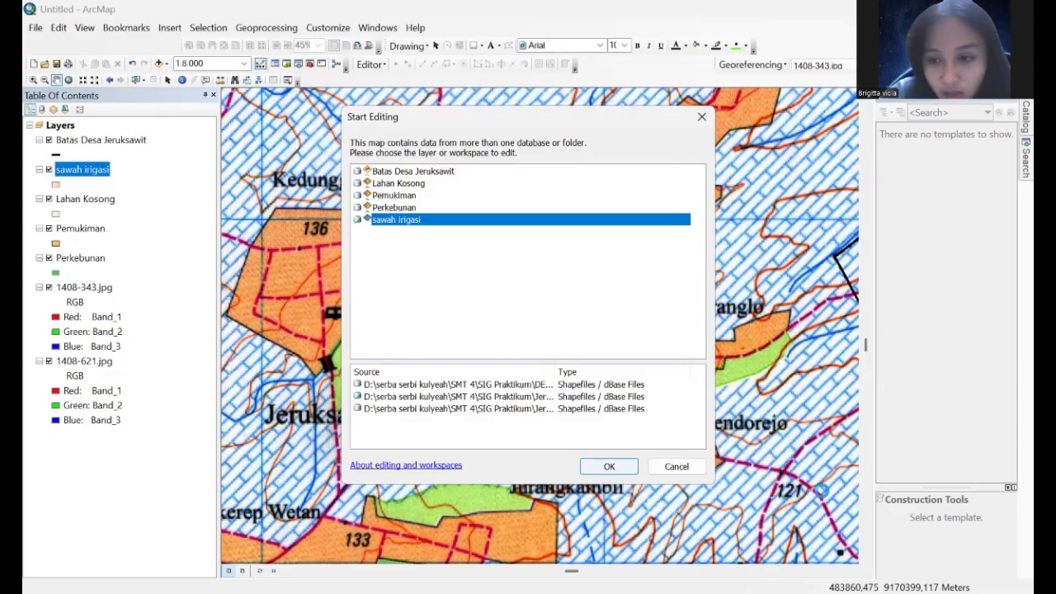
left_click(609, 466)
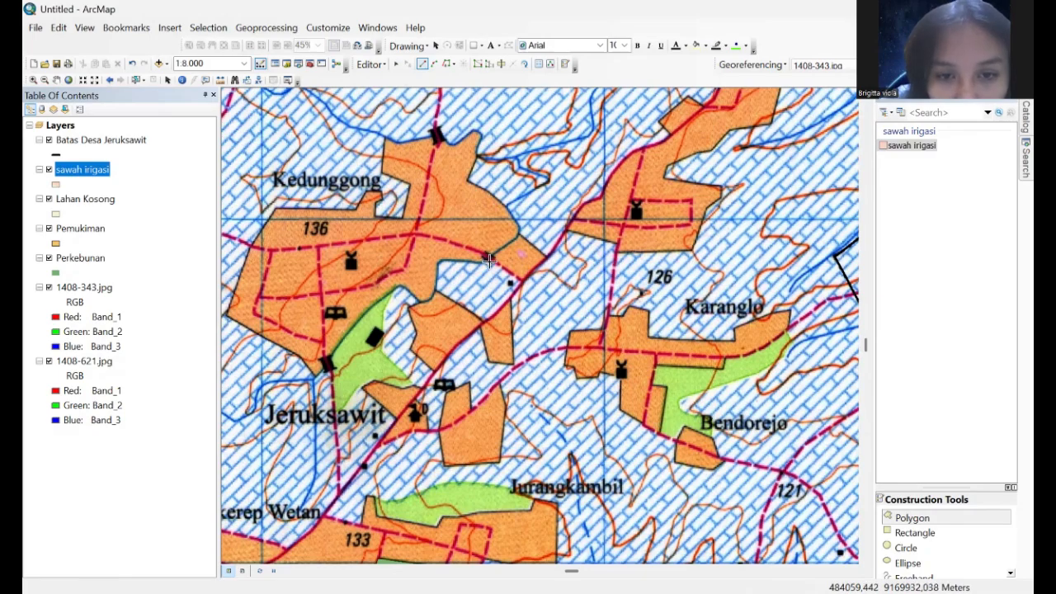
left_click(488, 258)
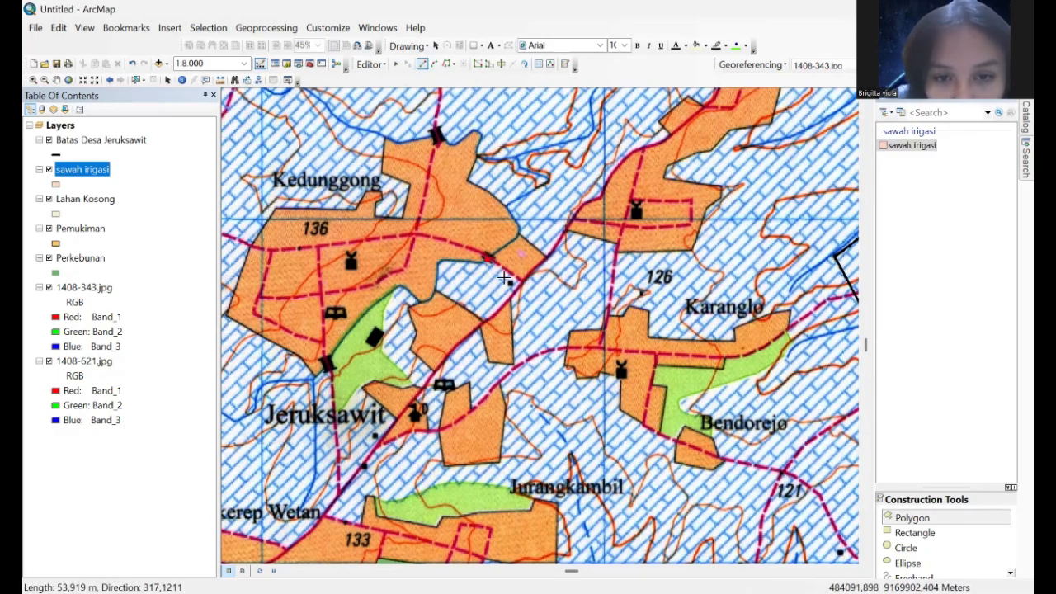
left_click(522, 282)
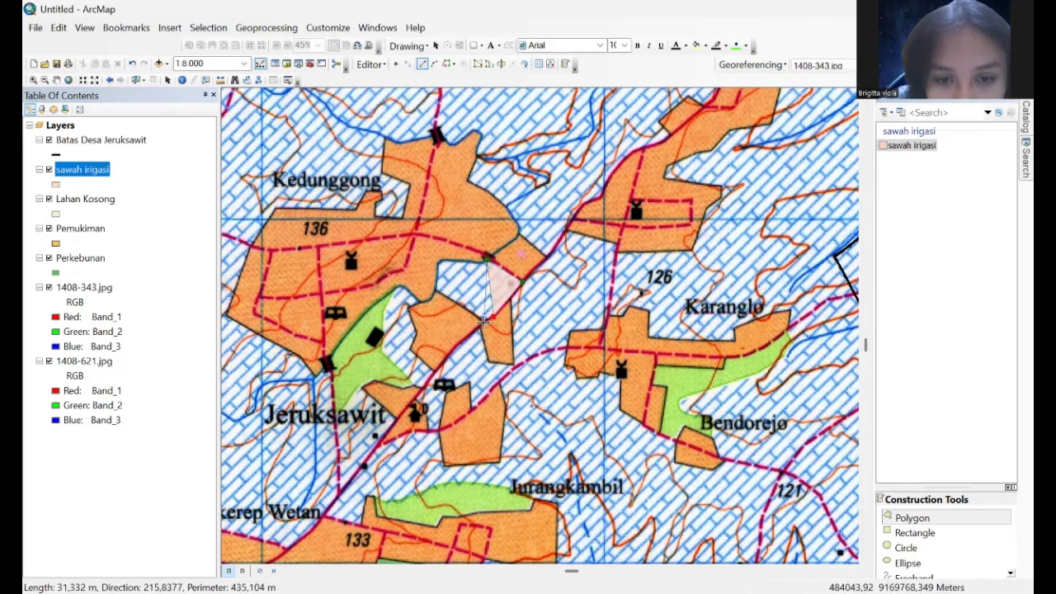
left_click(437, 290)
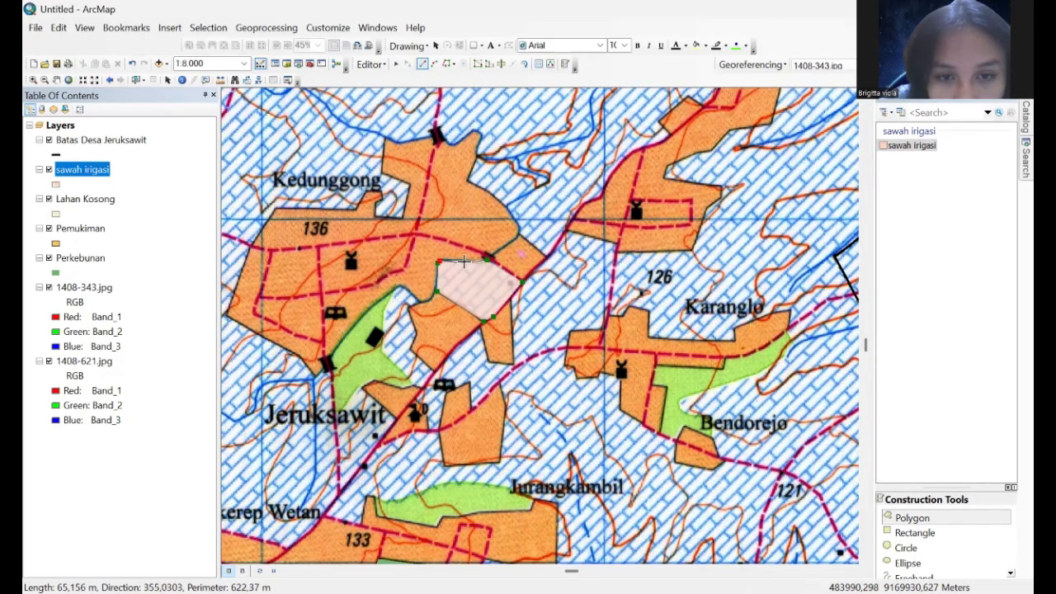
left_click(465, 261)
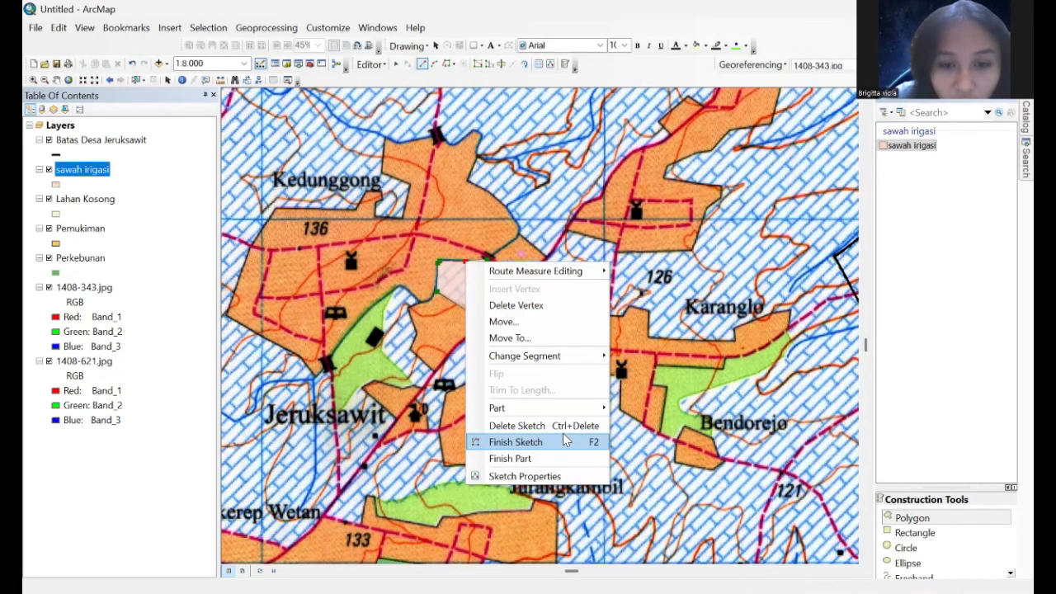
right_click(463, 261)
left_click(487, 441)
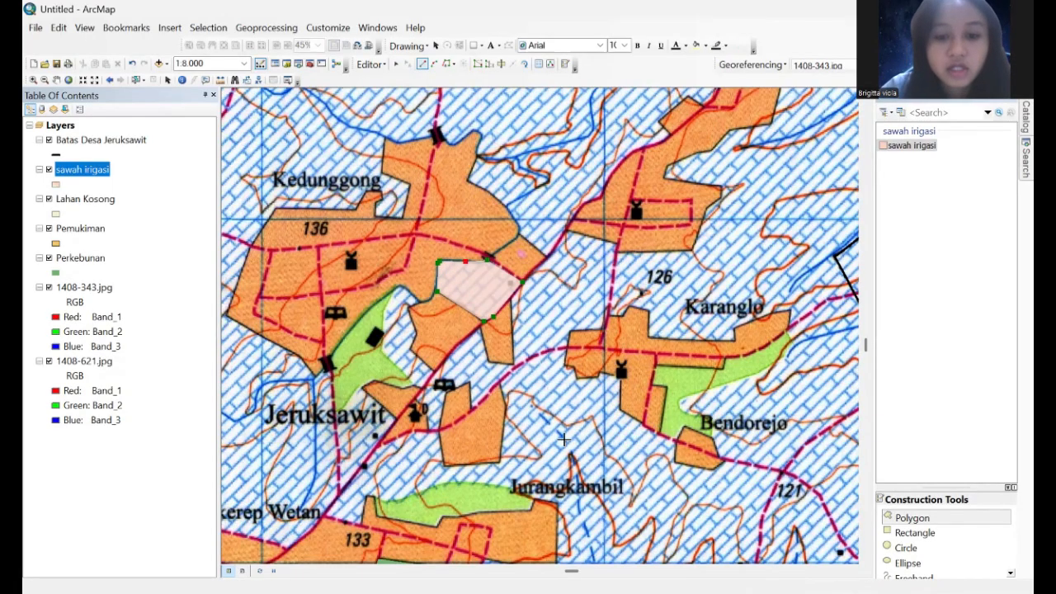
left_click(370, 65)
left_click(411, 99)
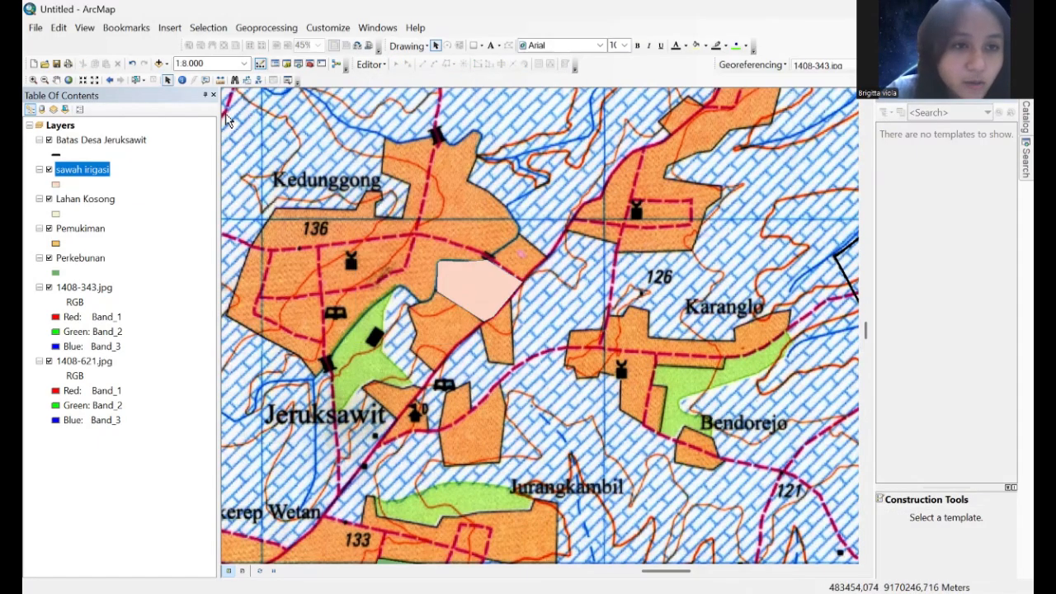
Step: Create a polyline shapefile named sungai in the Home folder with the WGS 1984 UTM Zone 49S coordinate system
scroll(528, 283, "up", 2)
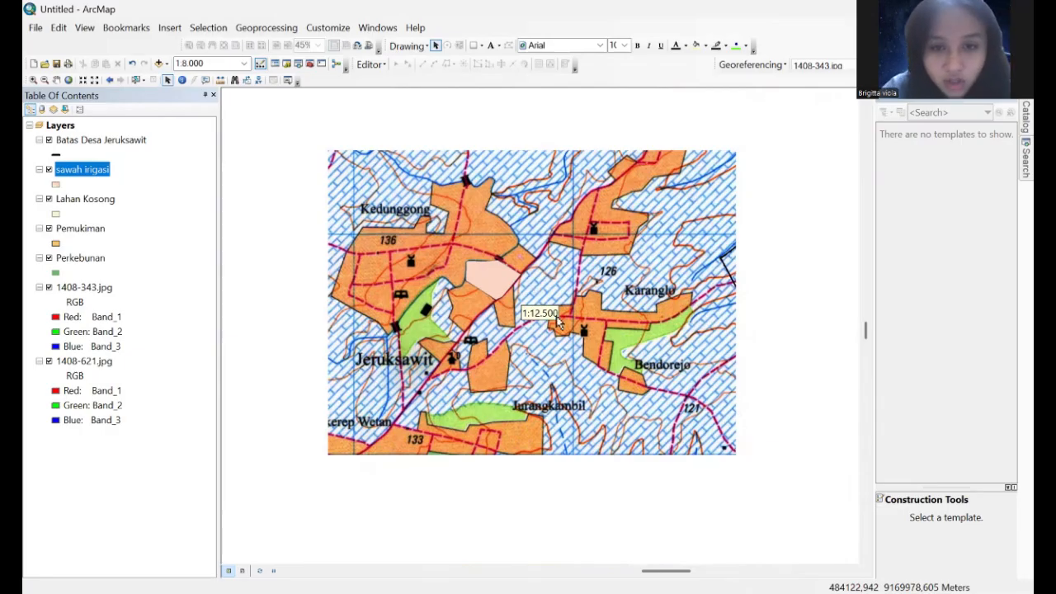
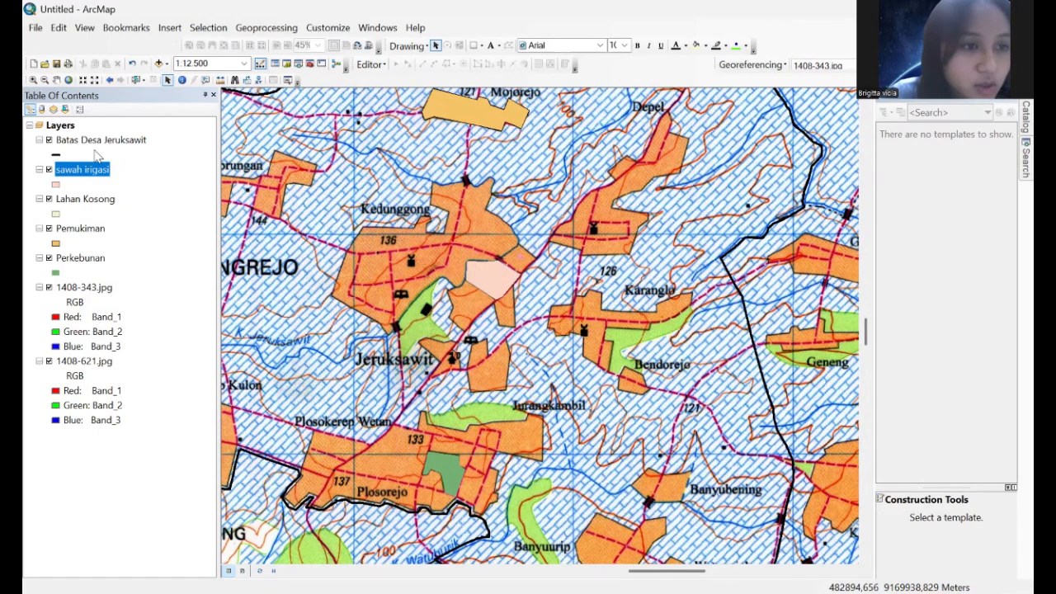
left_click(1026, 118)
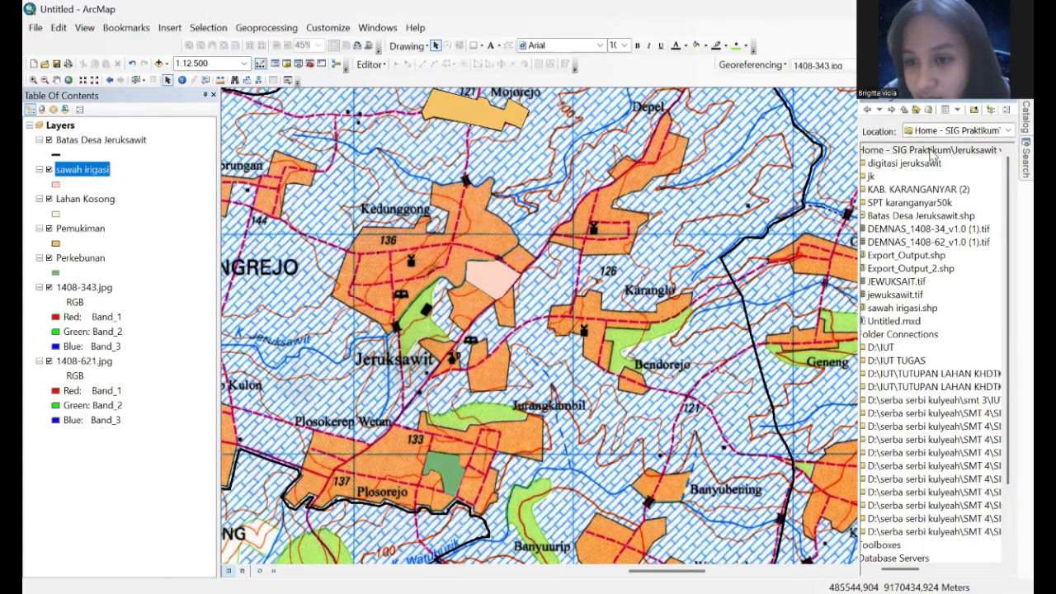
right_click(932, 153)
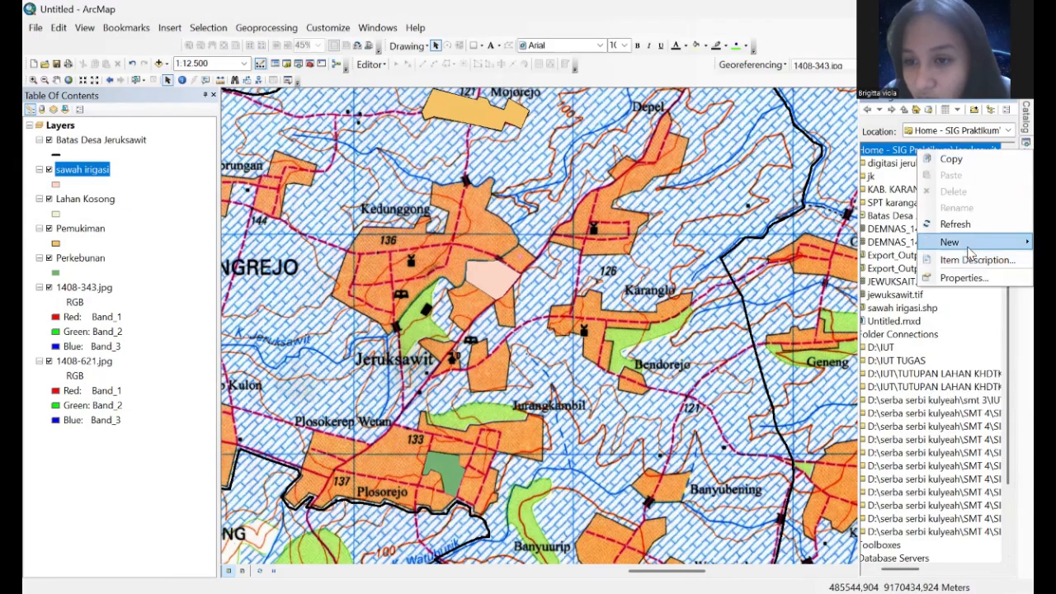
mouse_move(949, 242)
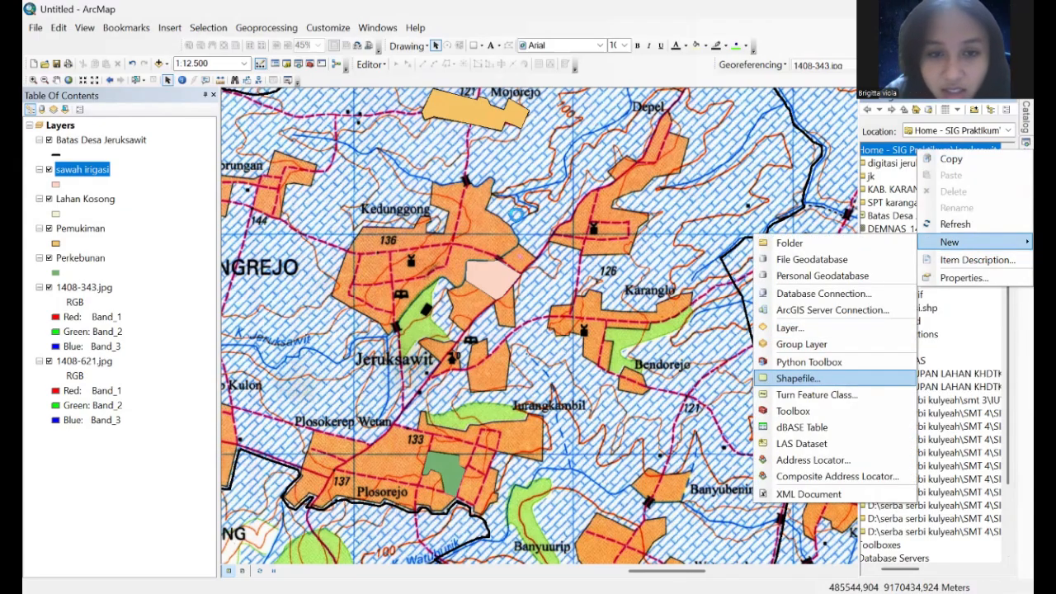
key("Return")
type("sun")
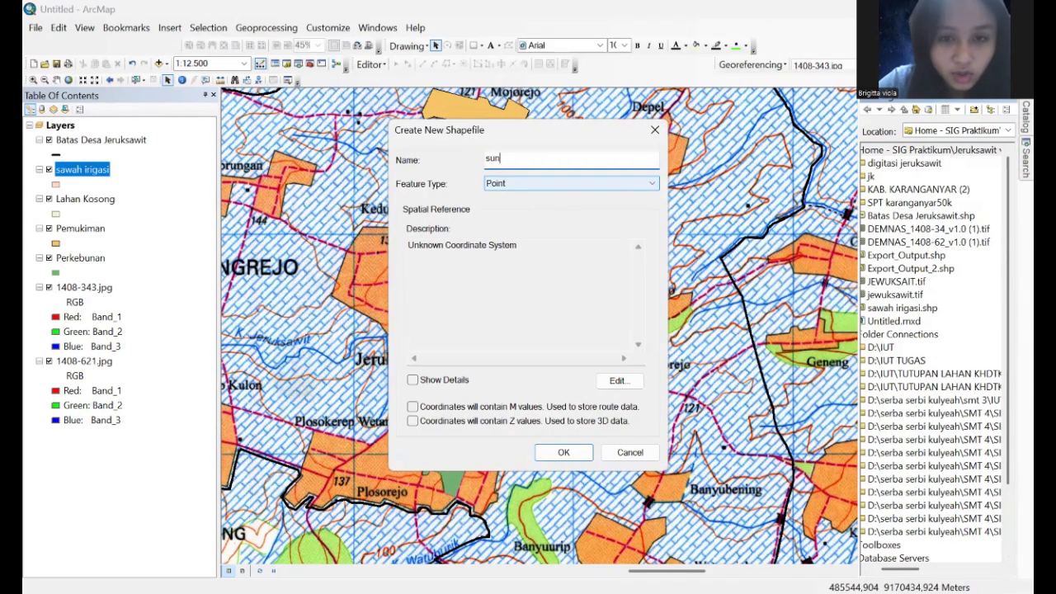
left_click(517, 181)
left_click(516, 207)
left_click(641, 384)
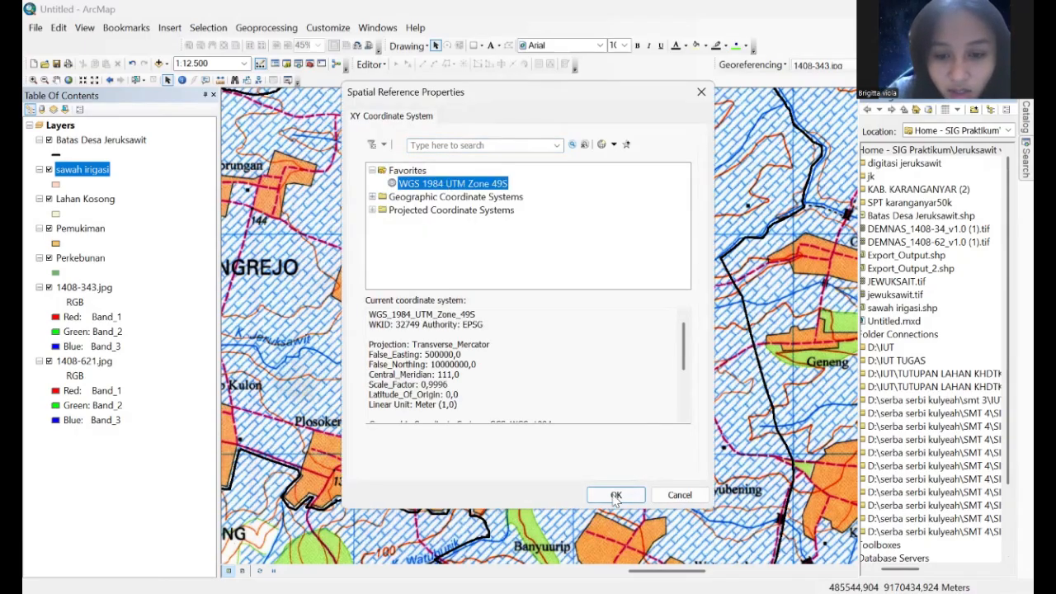
left_click(614, 496)
left_click(579, 463)
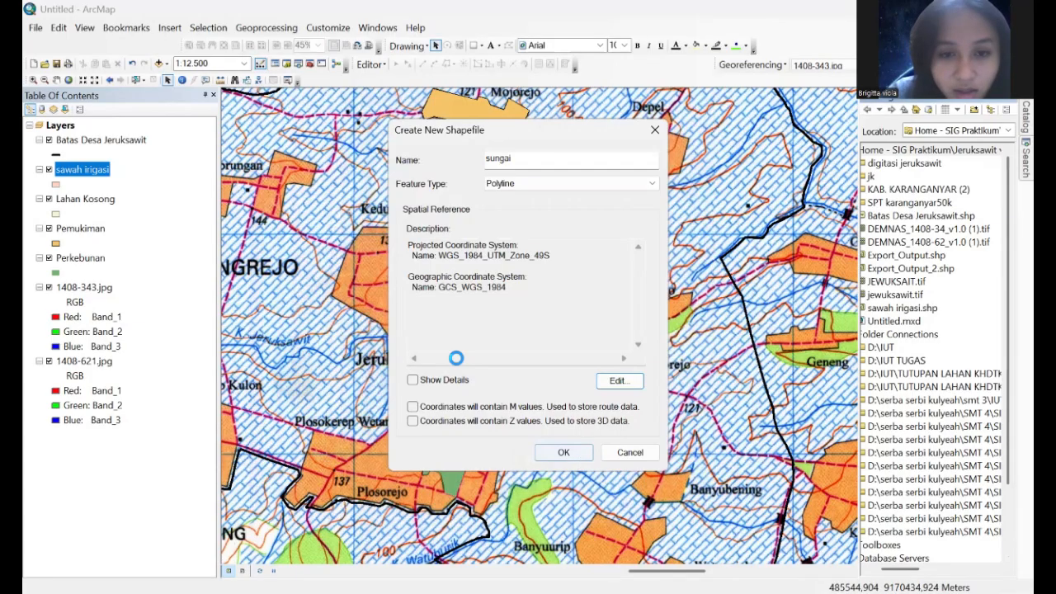
Step: In an edit session, digitize the river stretch south of Banyubening up to the village boundary as a sungai line, finish the sketch and stop editing
left_click(370, 64)
left_click(402, 81)
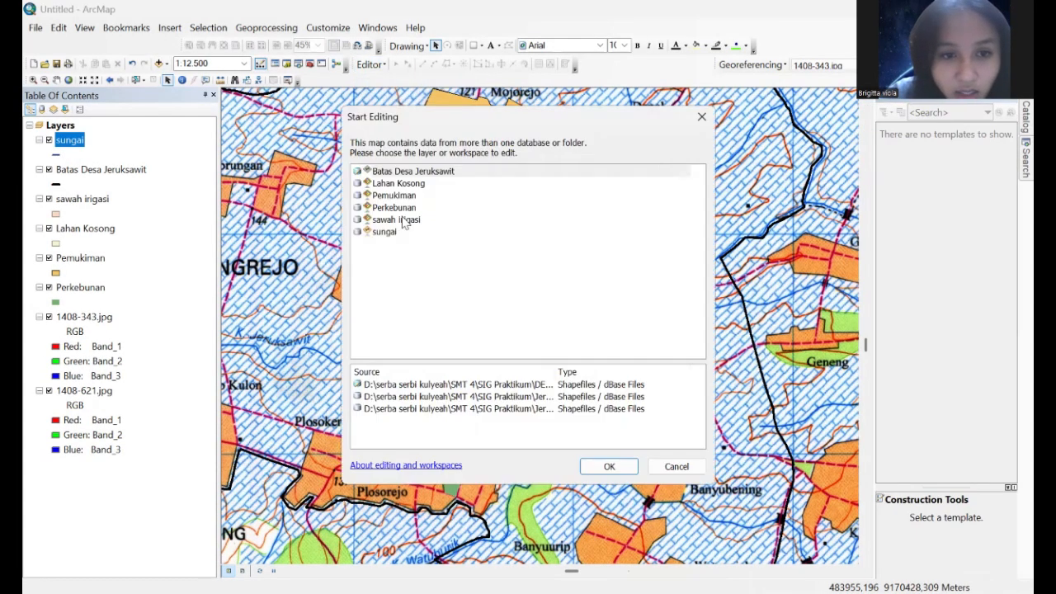
left_click(395, 232)
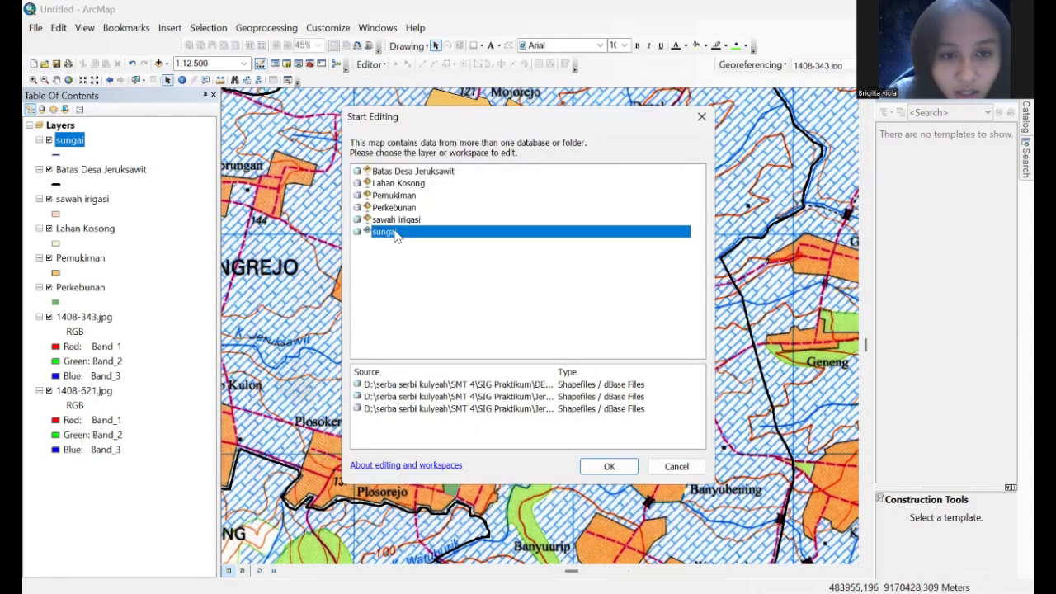
left_click(621, 467)
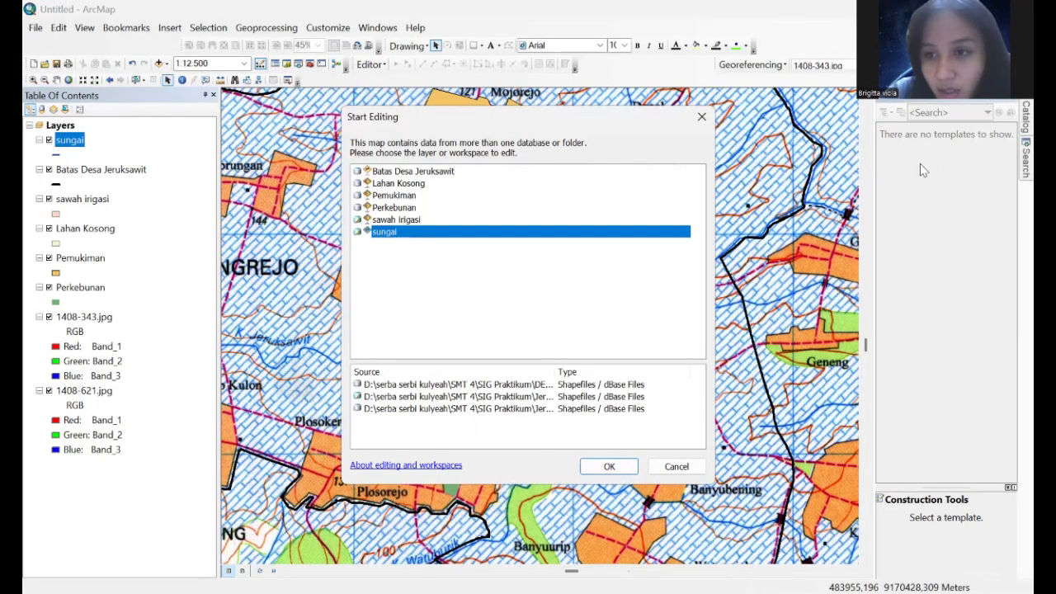
left_click(903, 178)
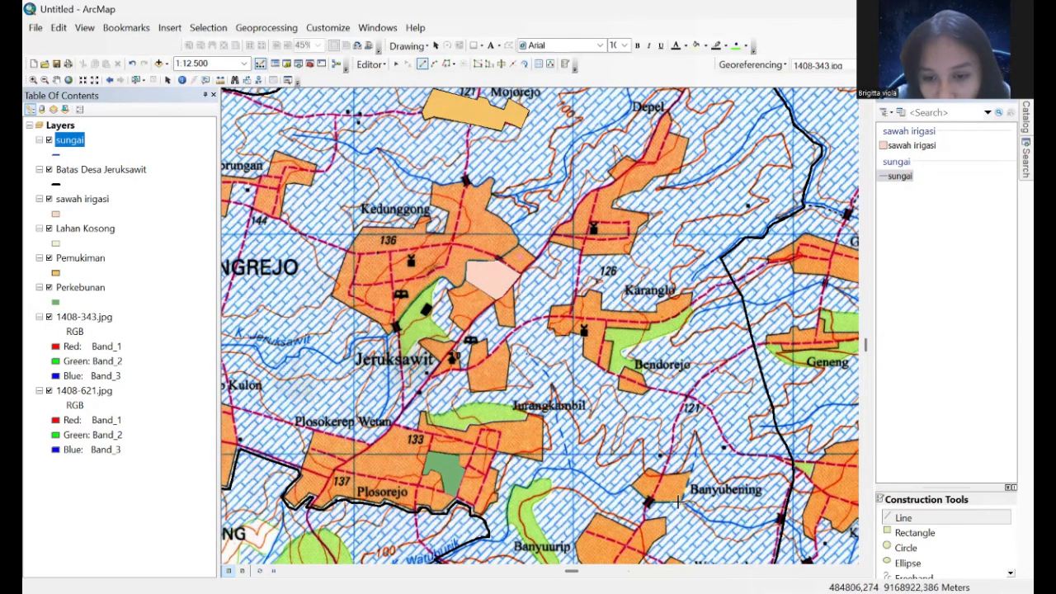
left_click(649, 500)
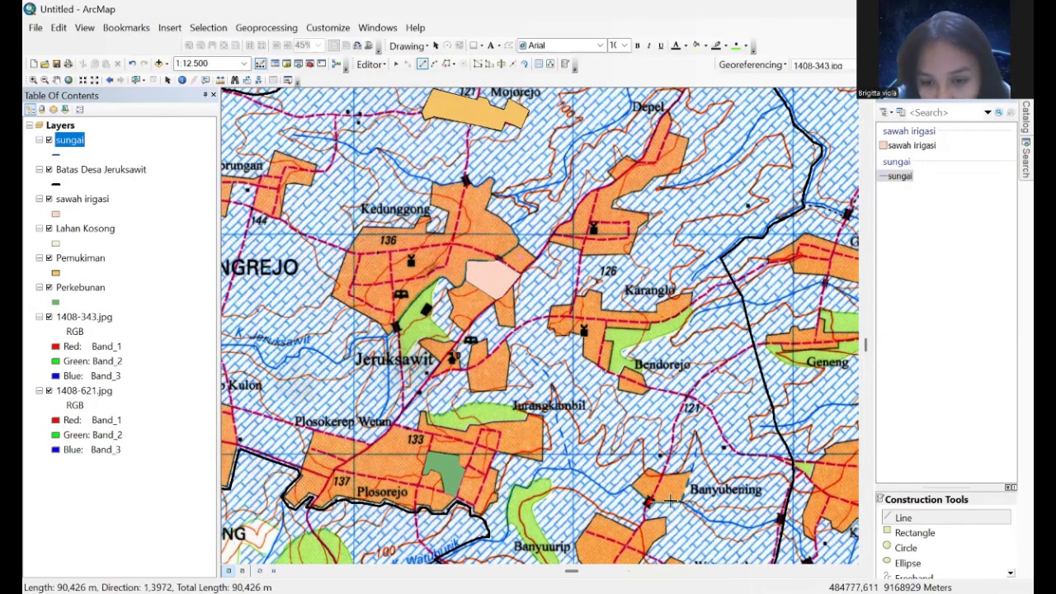
left_click(682, 500)
left_click(711, 521)
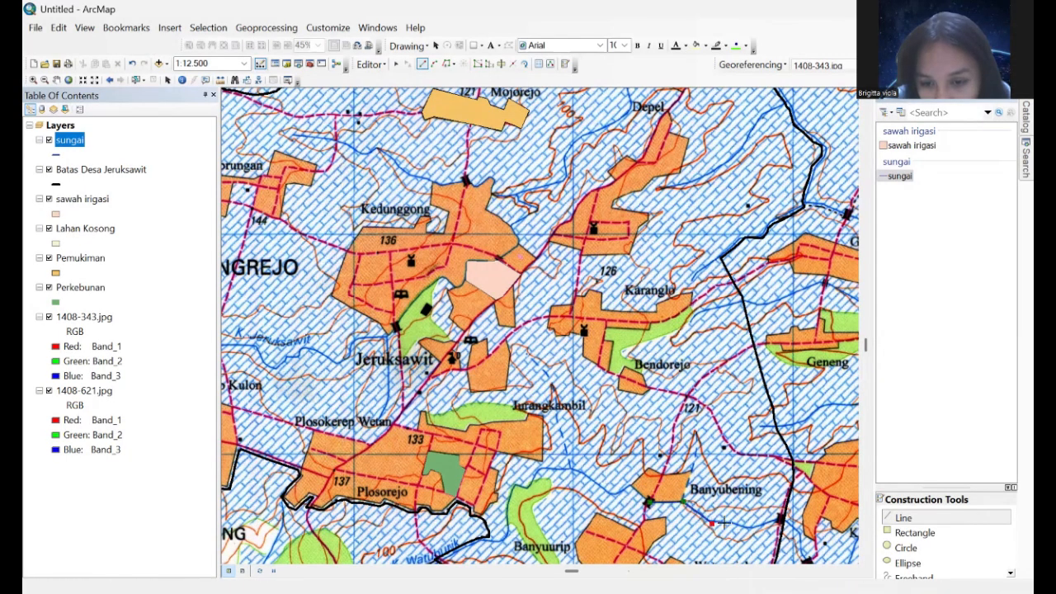
left_click(731, 521)
left_click(748, 525)
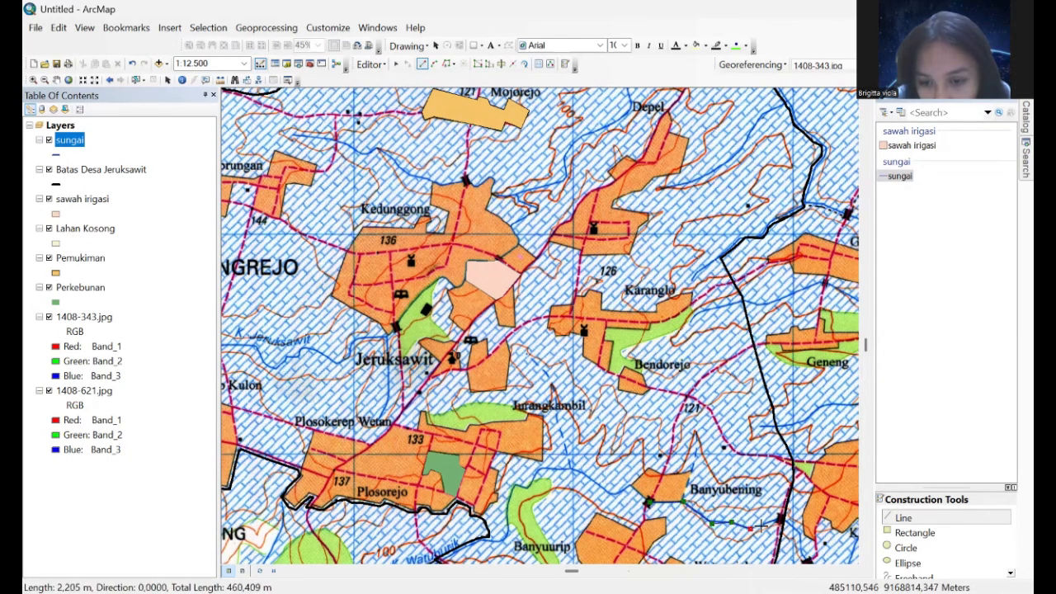
right_click(784, 520)
left_click(818, 474)
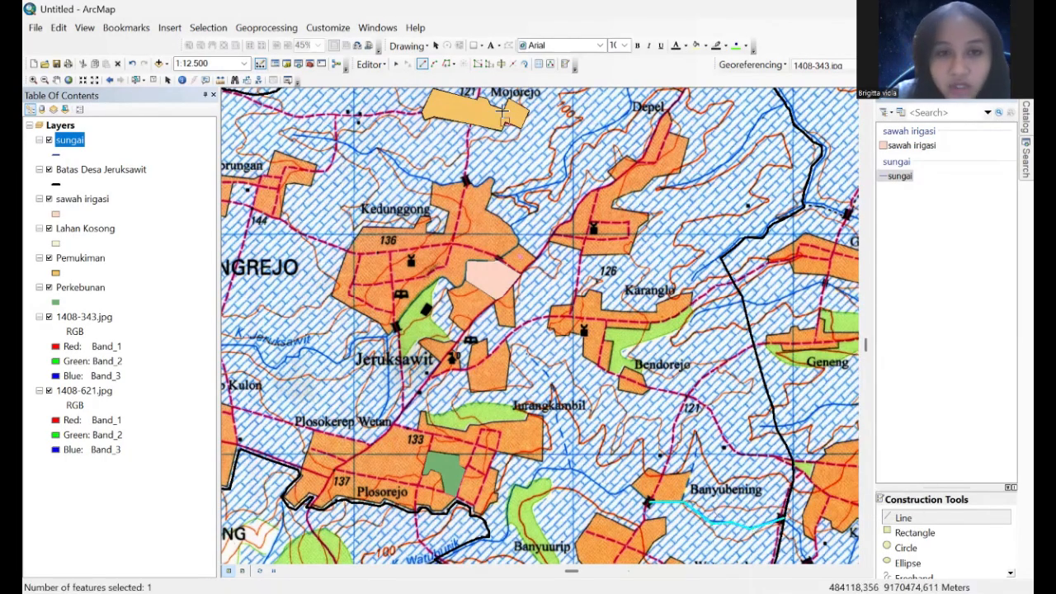
left_click(370, 64)
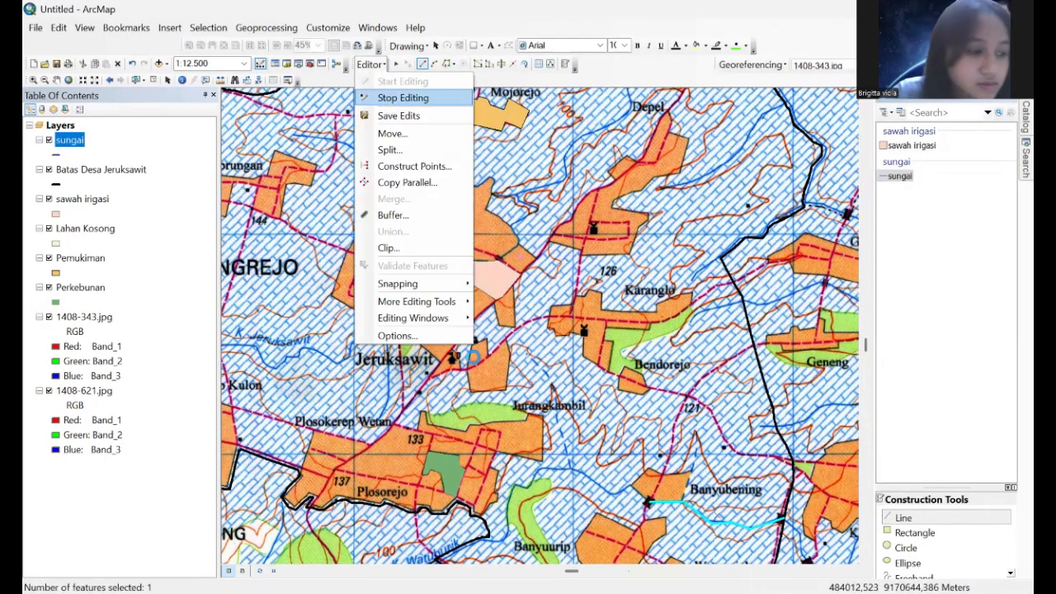
left_click(402, 97)
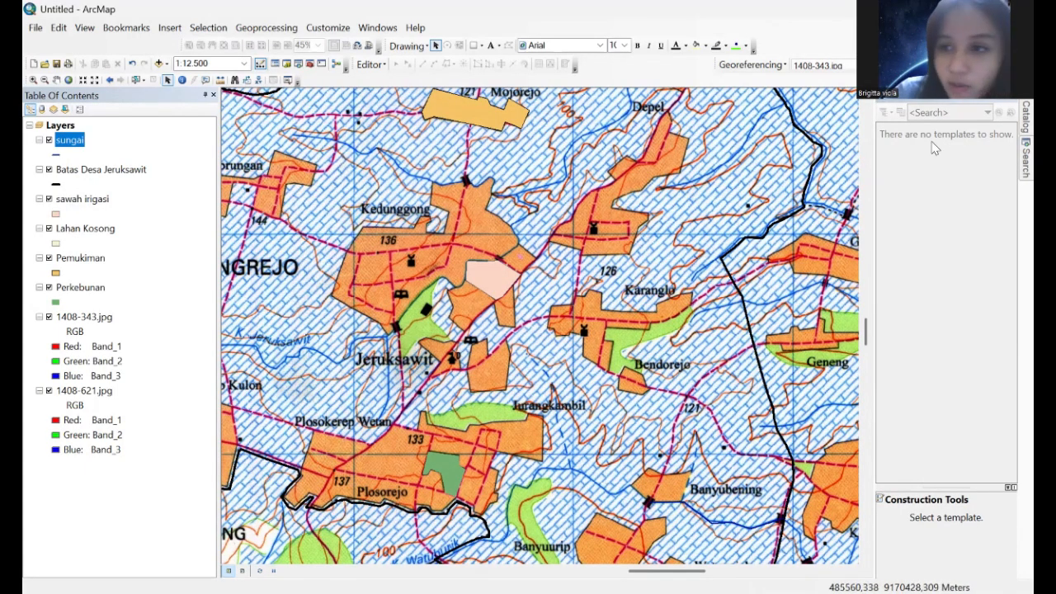
Step: Create a polyline shapefile named sungai musiman in the Home folder with the WGS 1984 UTM Zone 49S coordinate system
left_click(1023, 114)
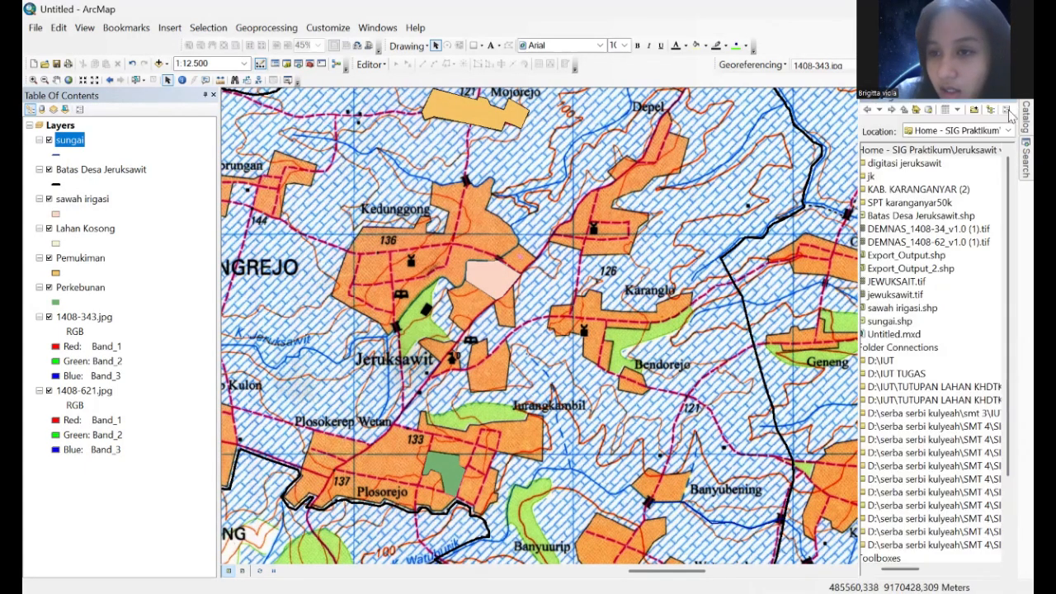
right_click(913, 153)
mouse_move(947, 244)
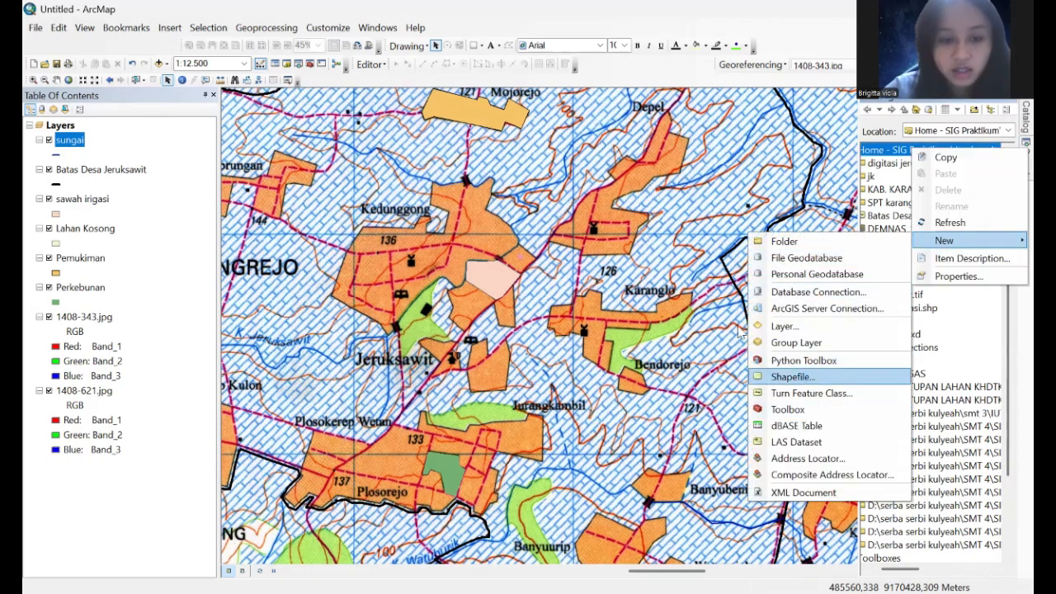
left_click(792, 377)
type("sungai musiman")
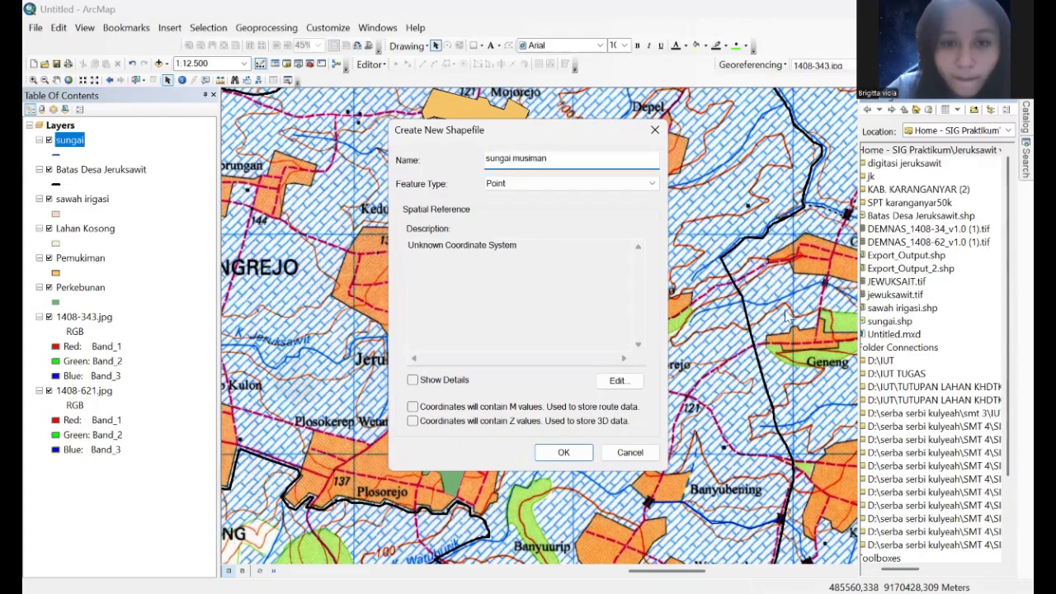
left_click(620, 184)
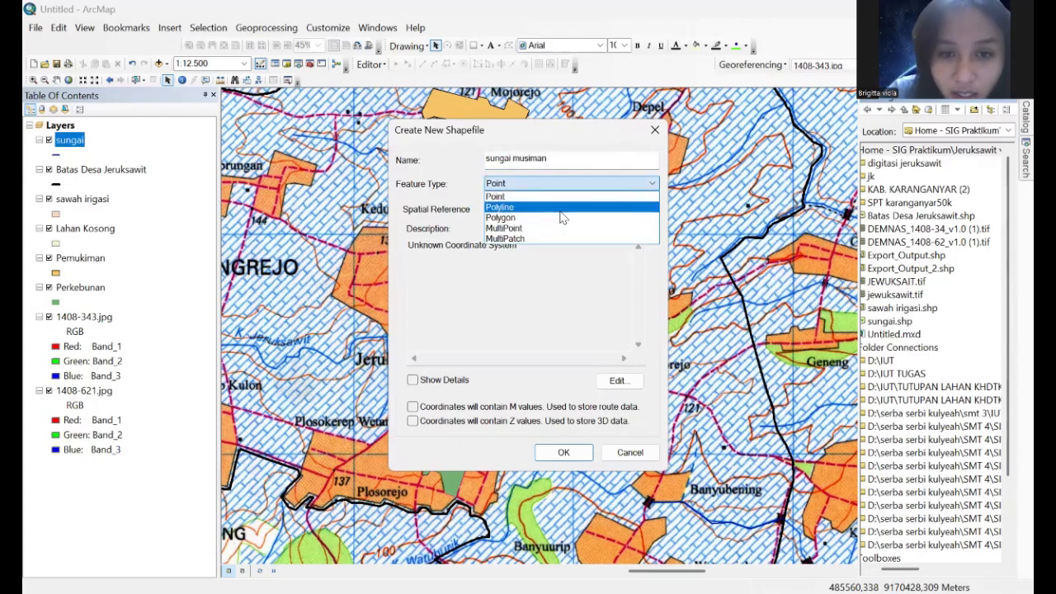
left_click(614, 384)
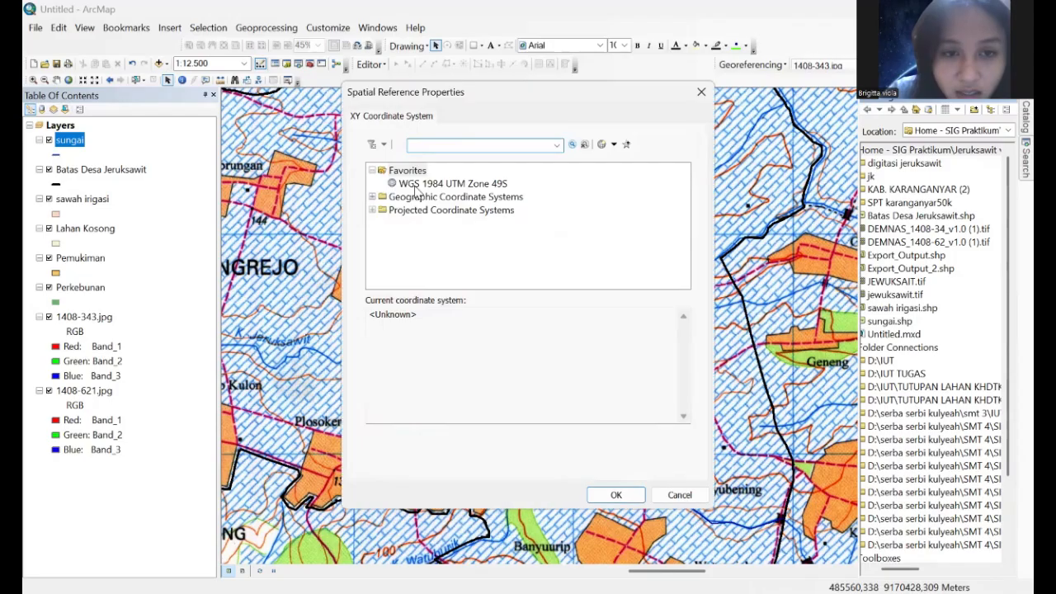
left_click(422, 185)
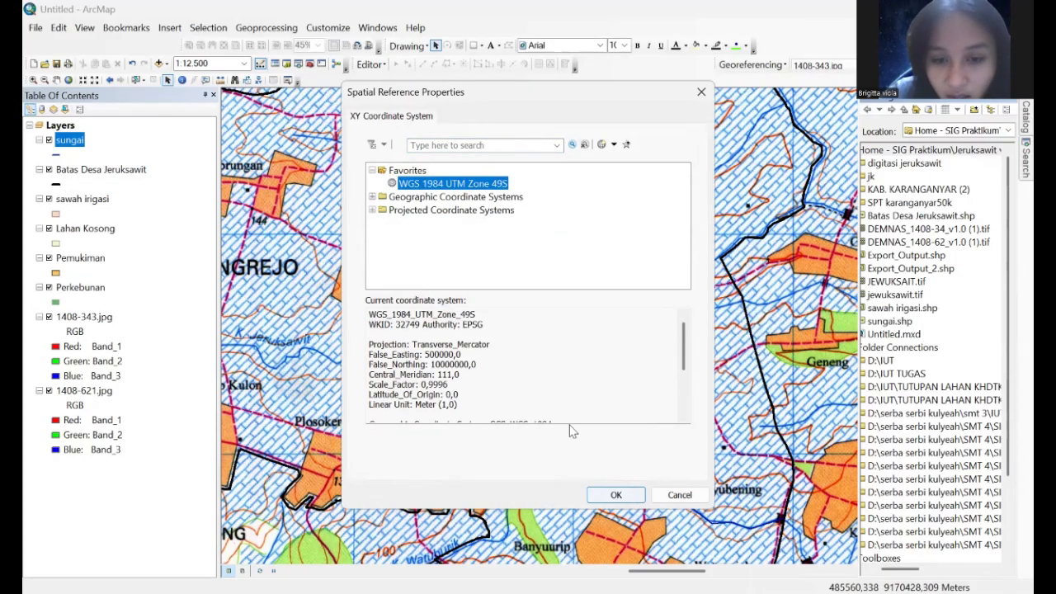
left_click(617, 494)
left_click(561, 453)
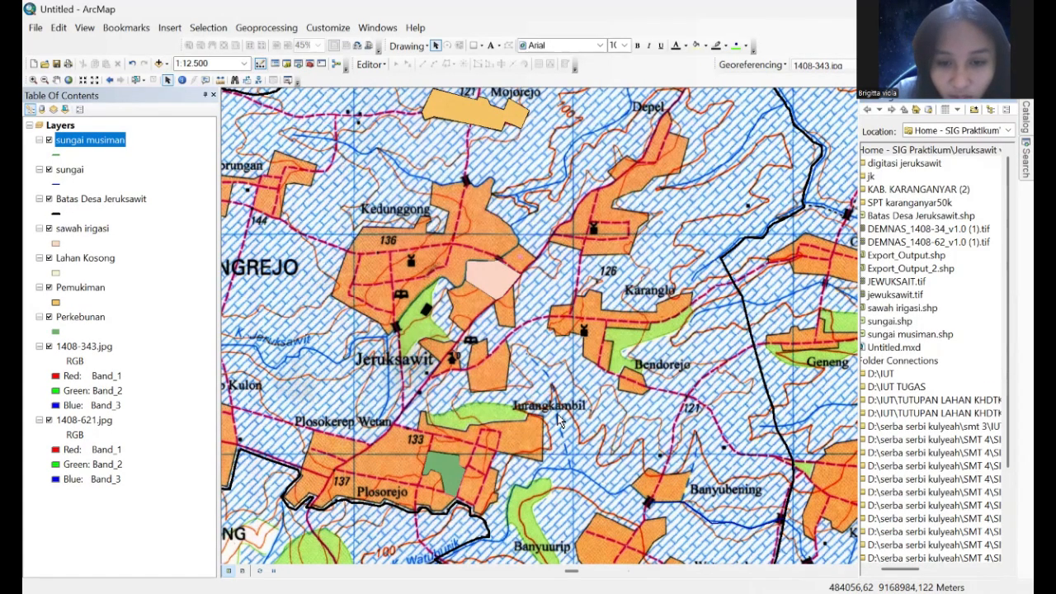
left_click(544, 373)
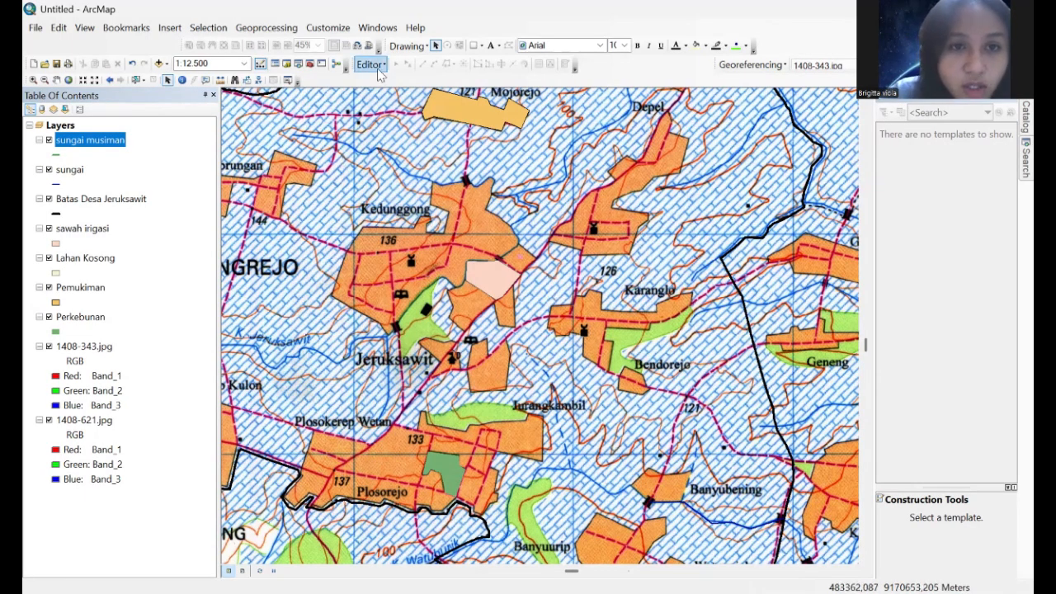
Step: In an edit session, digitize the dashed seasonal stream running south past Jurangkambil as a sungai musiman line, finish the sketch and stop editing
left_click(395, 81)
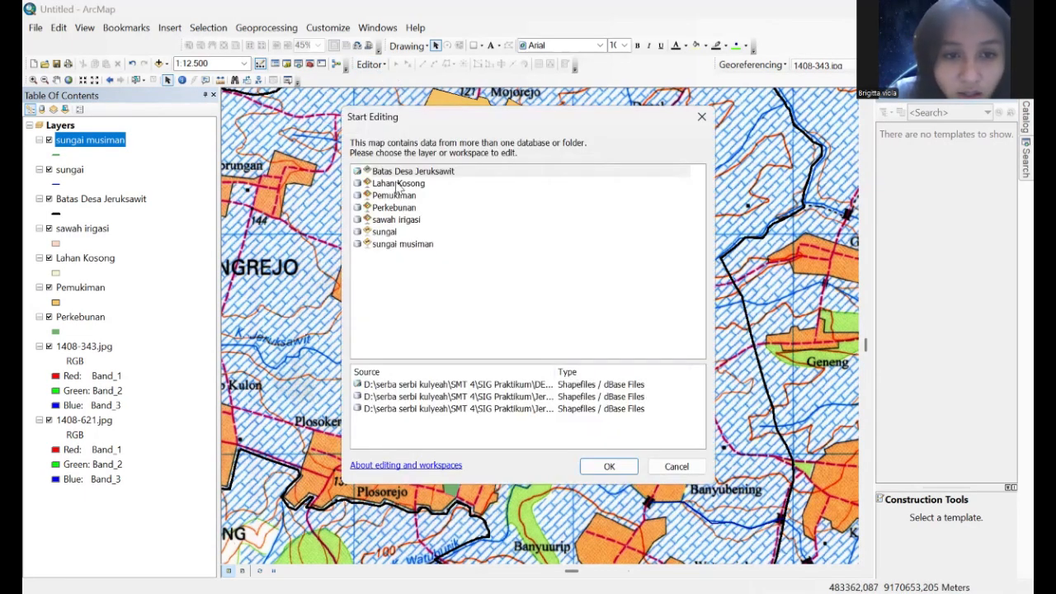
left_click(402, 244)
left_click(609, 466)
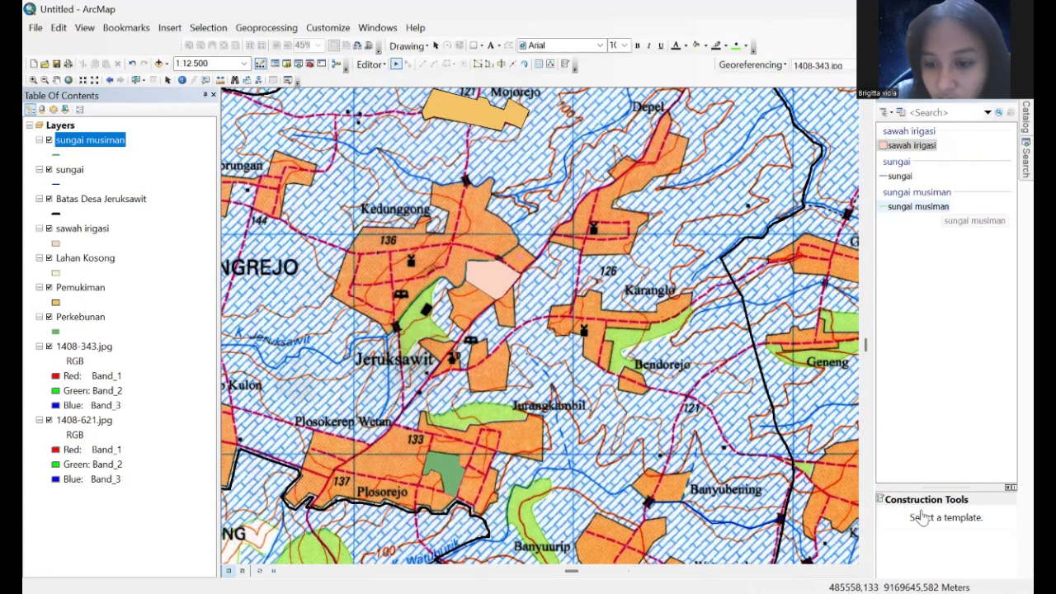
left_click(918, 207)
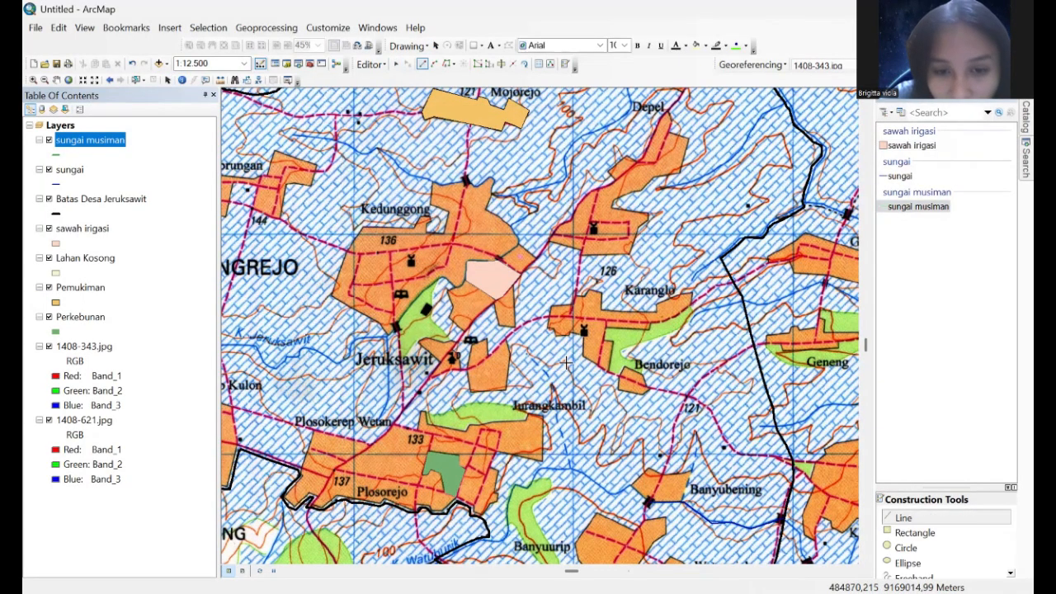
left_click(526, 355)
left_click(541, 367)
left_click(548, 378)
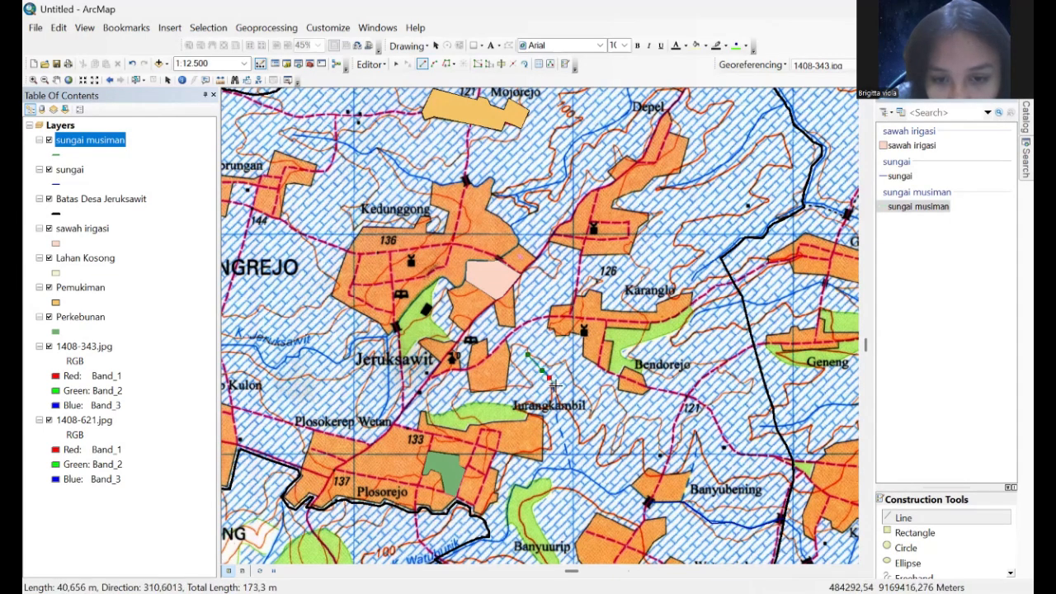
left_click(554, 389)
left_click(556, 397)
left_click(556, 405)
left_click(556, 415)
left_click(557, 424)
left_click(558, 431)
left_click(560, 437)
left_click(563, 443)
left_click(566, 449)
left_click(567, 458)
left_click(570, 467)
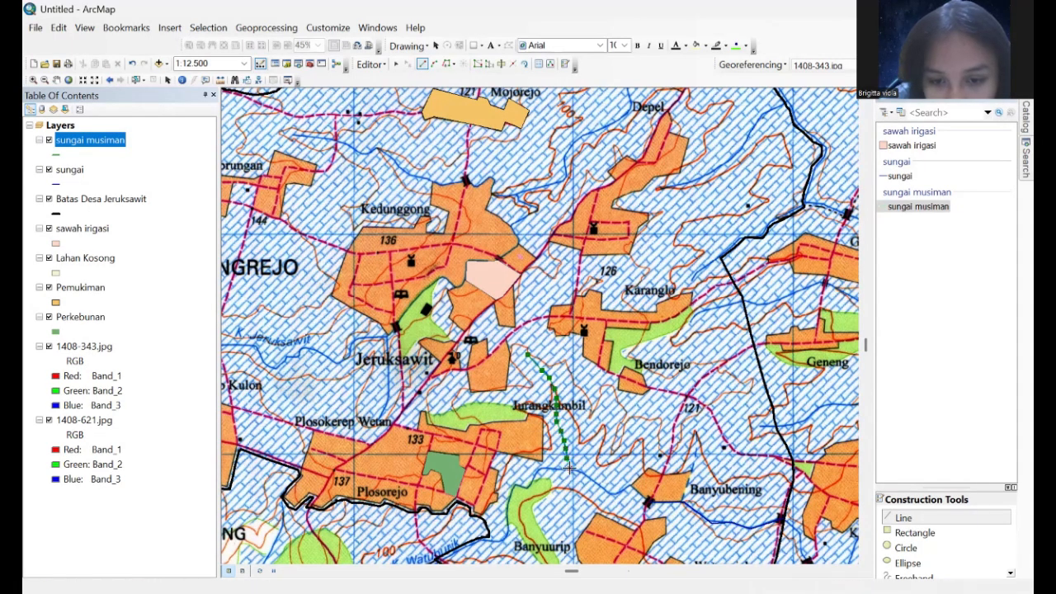
right_click(569, 466)
left_click(598, 426)
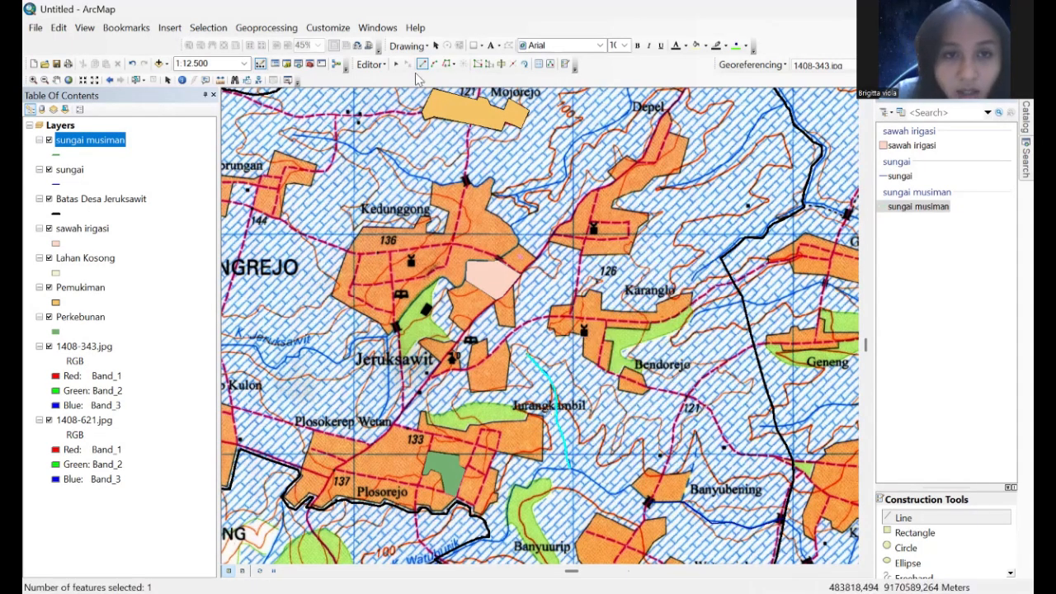
left_click(370, 64)
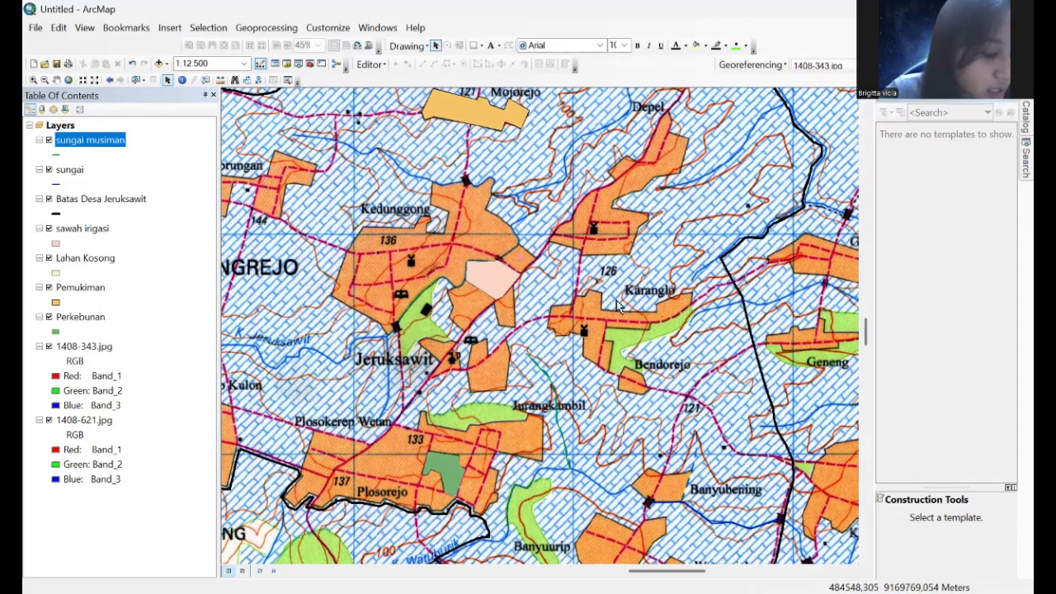
Step: Create a polyline shapefile named jalan lokal in the Home folder with the WGS 1984 UTM Zone 49S coordinate system
left_click(1026, 115)
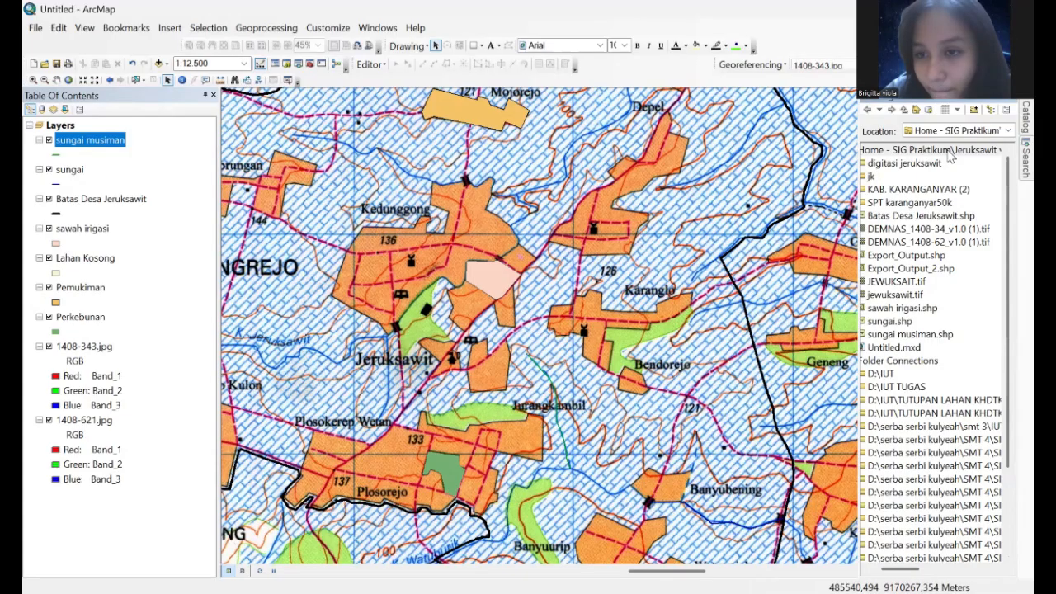
right_click(921, 150)
mouse_move(949, 243)
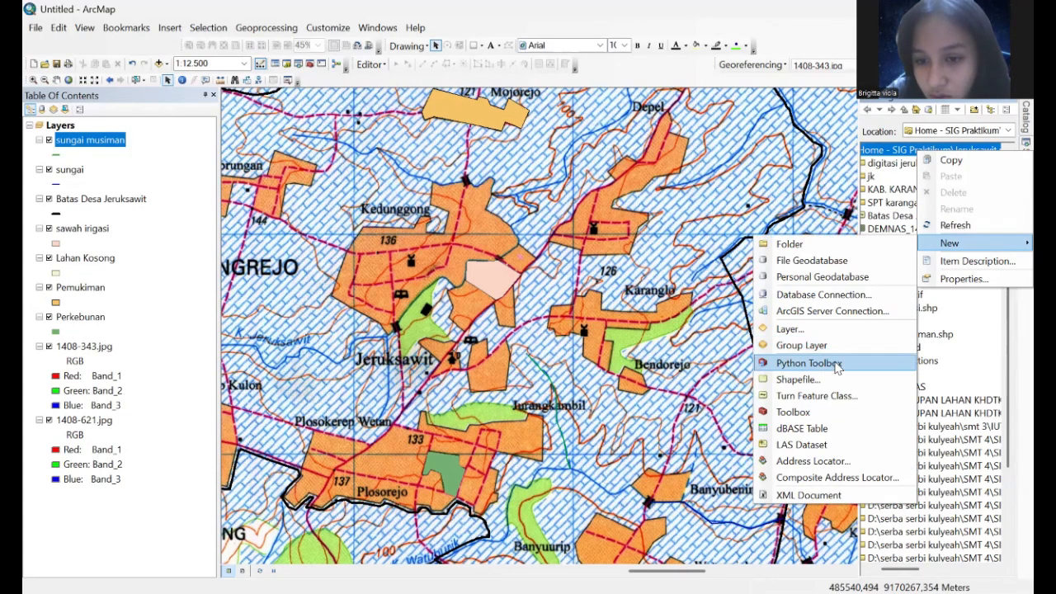
left_click(833, 381)
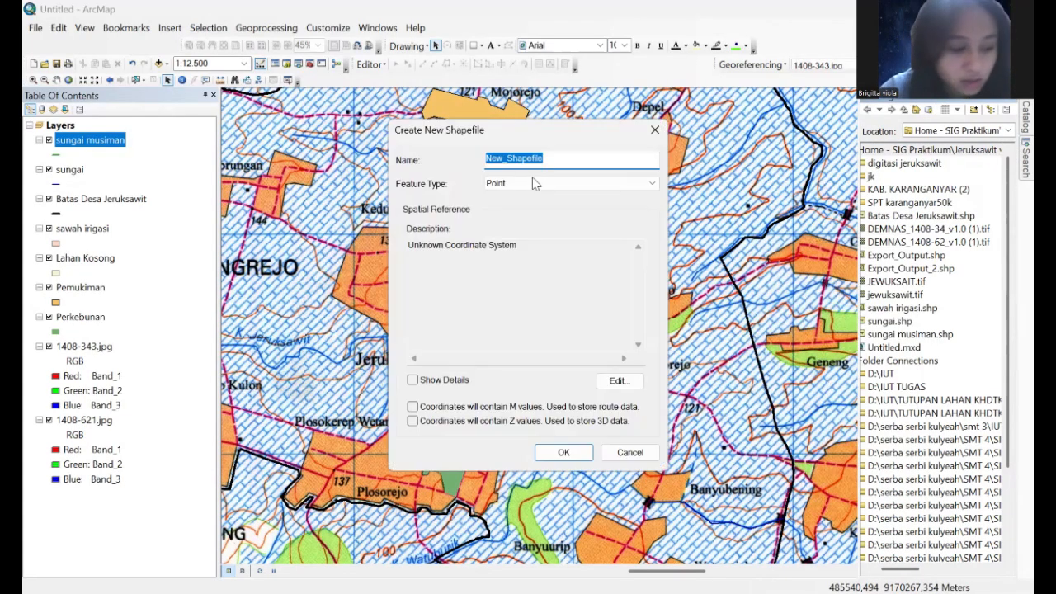
type("jalan lokal")
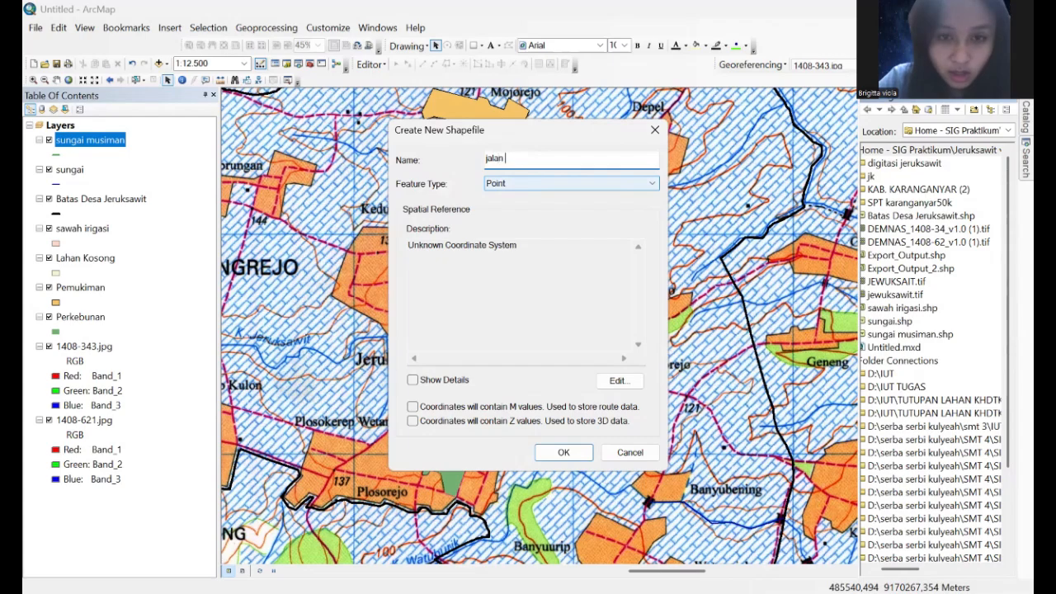
left_click(531, 185)
left_click(619, 385)
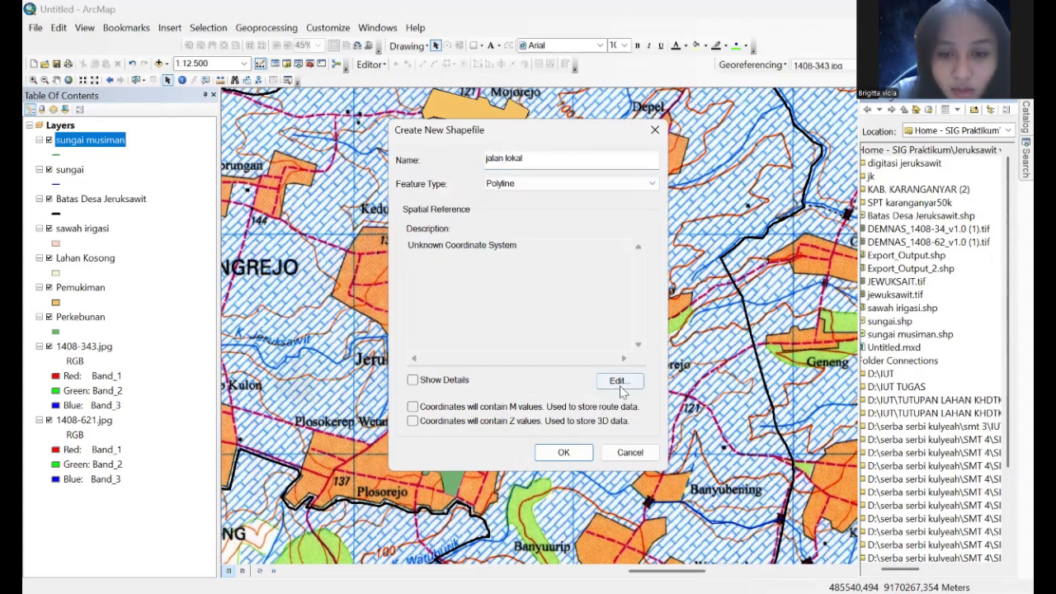
left_click(620, 385)
left_click(453, 184)
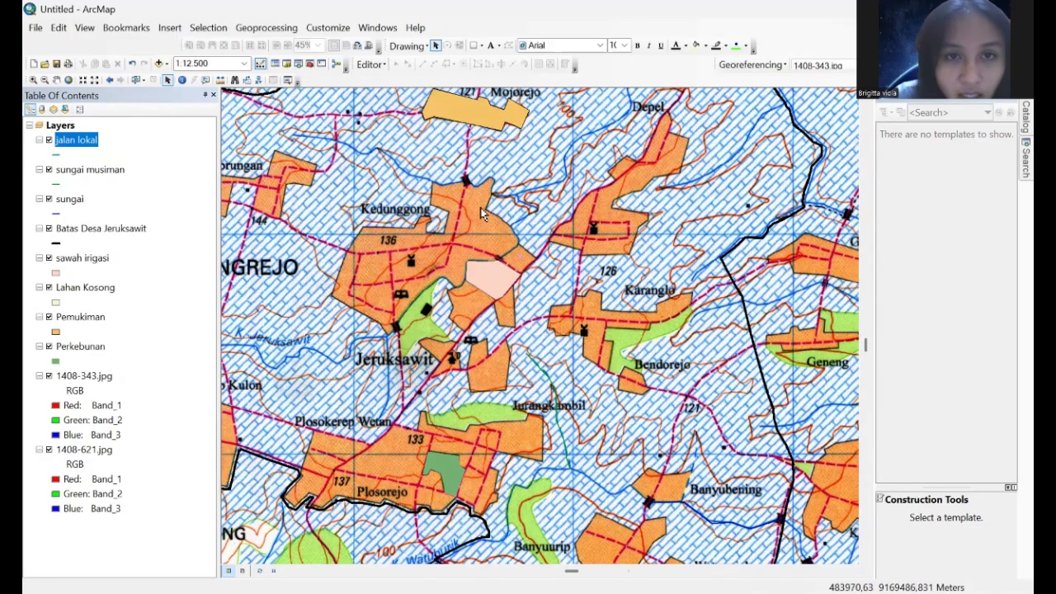
Step: Start editing jalan lokal and trace the road line from the boundary at Plosorejo northeast past Jeruksawit to the settlement south of Depel
left_click(382, 65)
left_click(396, 81)
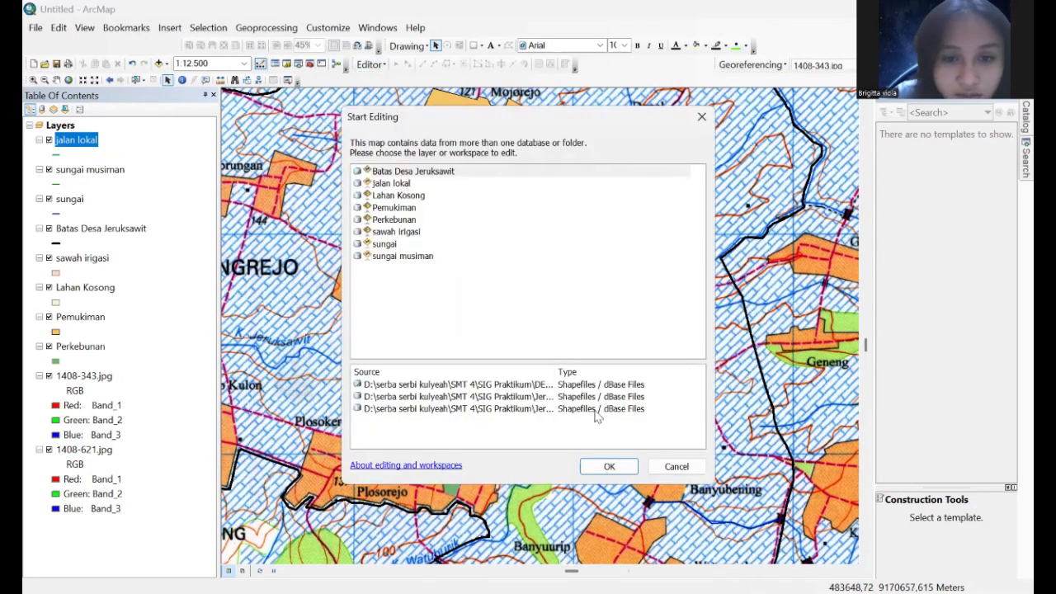
left_click(391, 183)
left_click(626, 467)
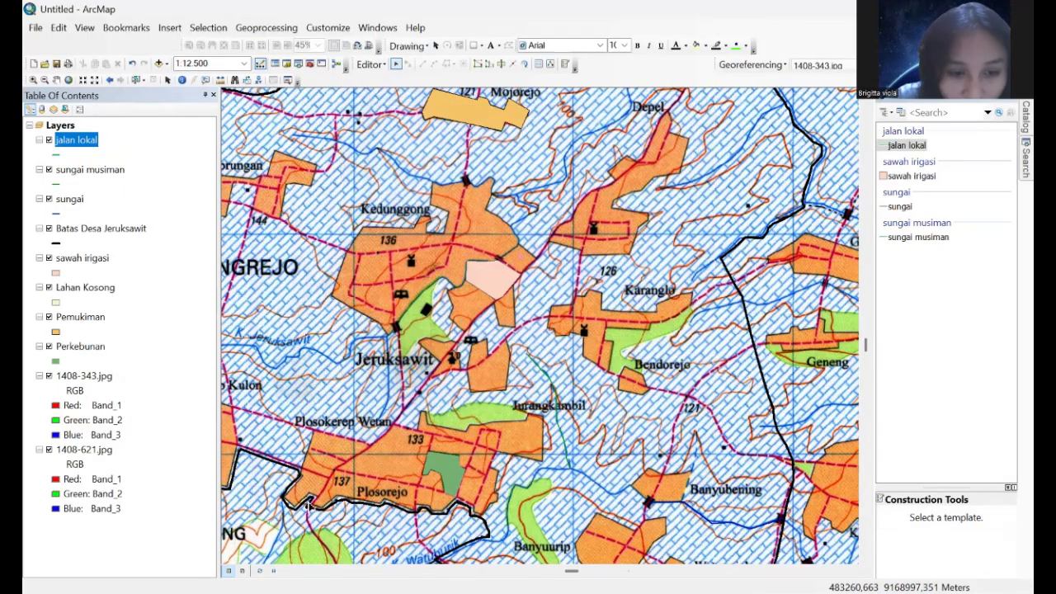
left_click(908, 175)
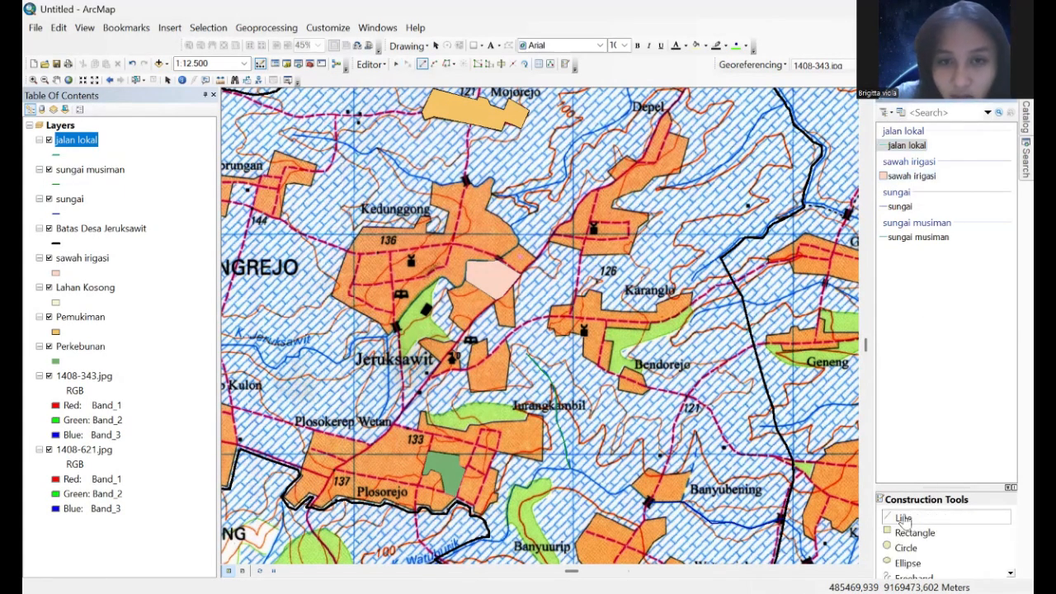
left_click(313, 512)
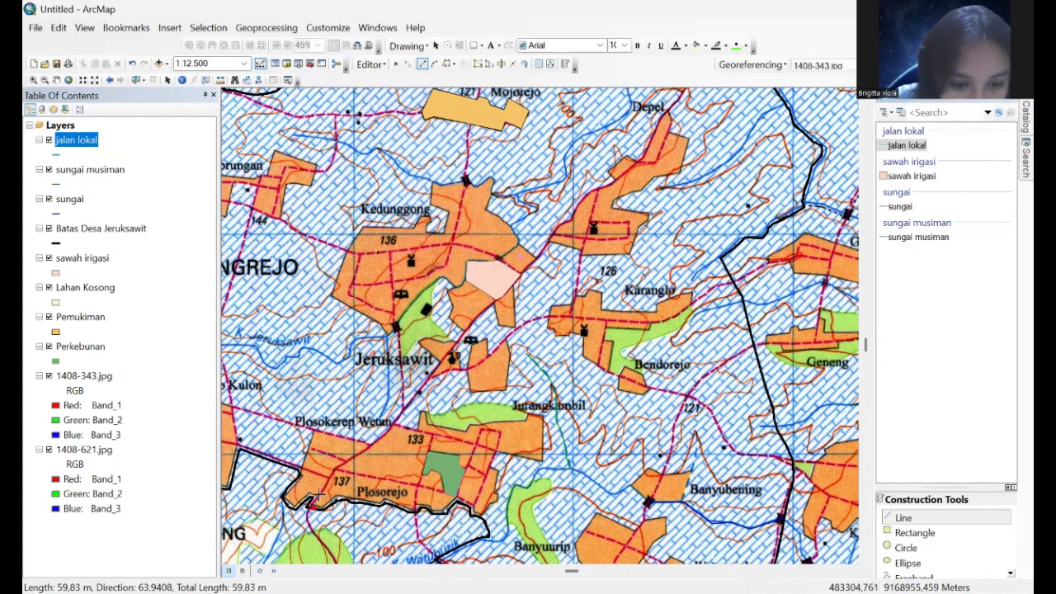
left_click(327, 479)
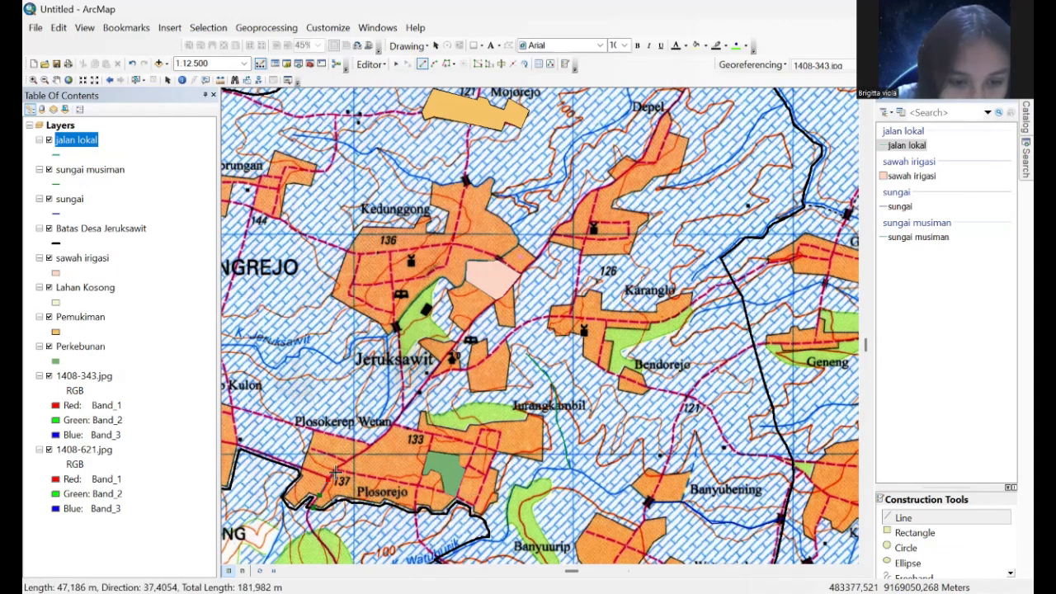
left_click(345, 463)
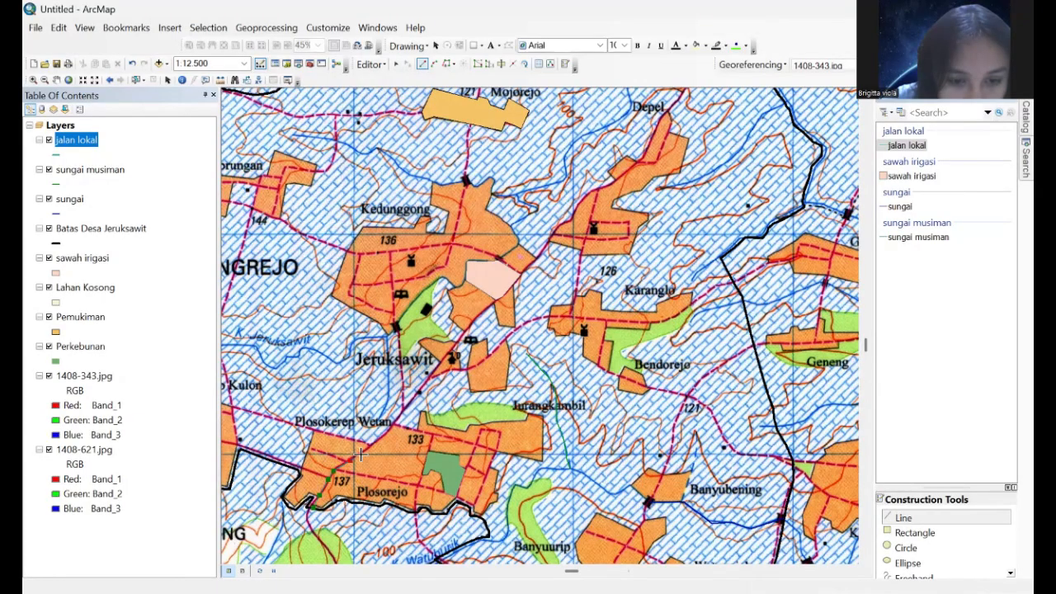
left_click(365, 452)
left_click(384, 434)
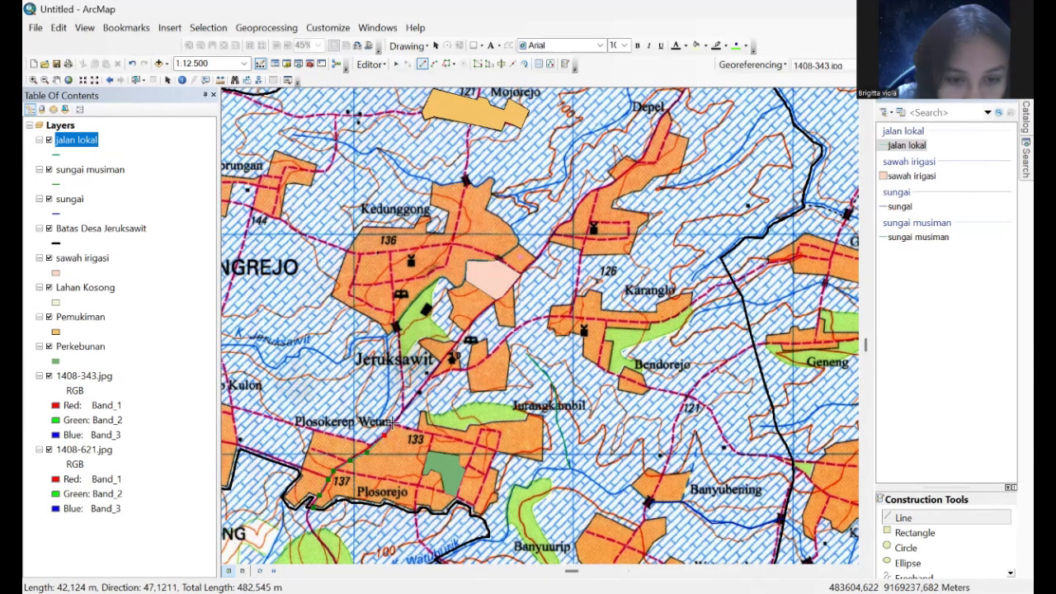
left_click(393, 421)
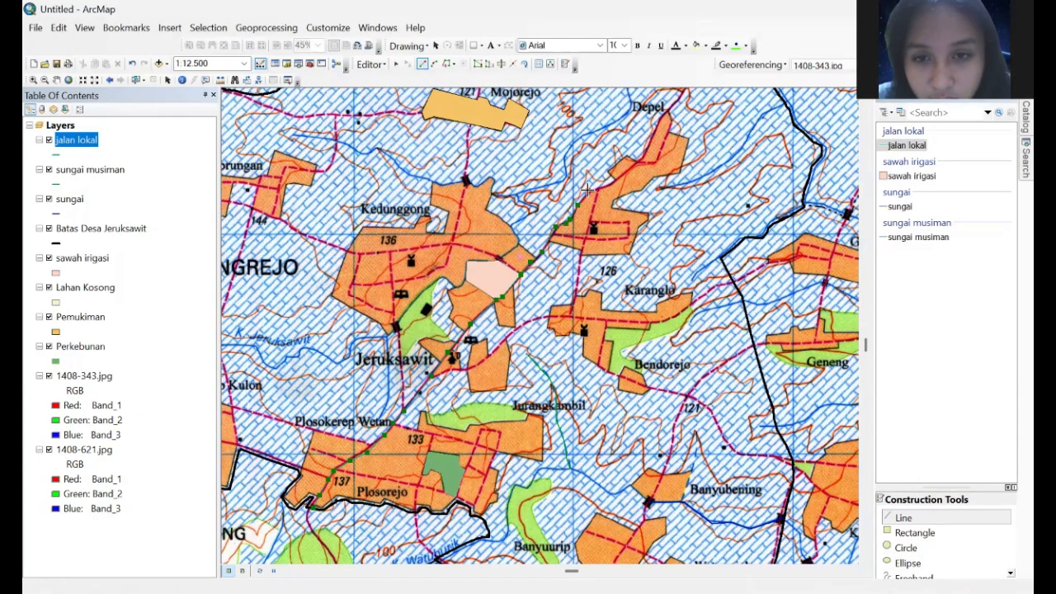
Step: Continue the jalan lokal line northeast through Depel to the village boundary near Desa Wonosari and finish the sketch
left_click(617, 180)
left_click(624, 171)
left_click(637, 161)
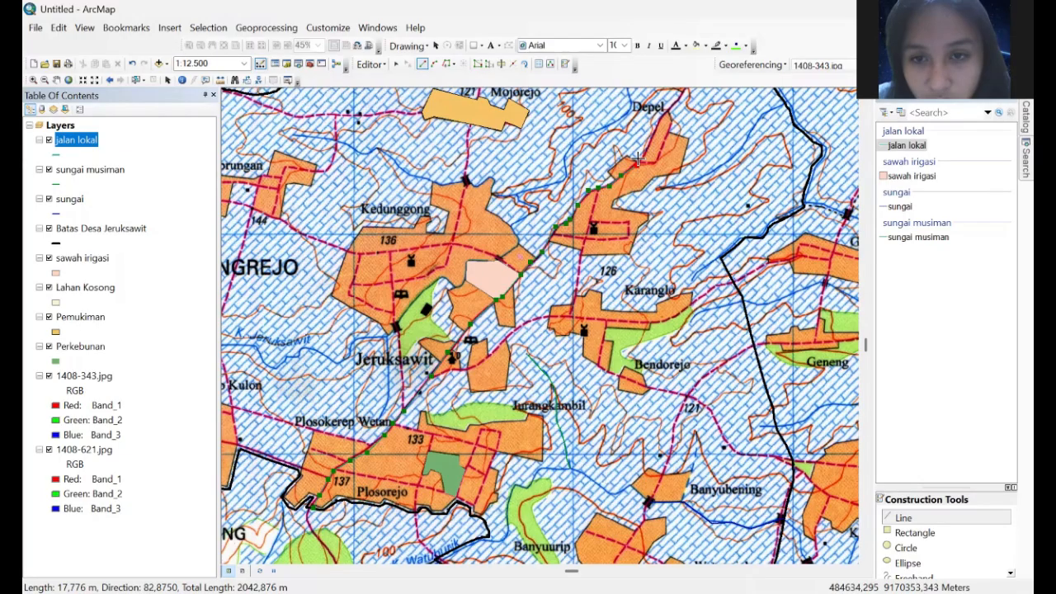
left_click(645, 149)
left_click(660, 117)
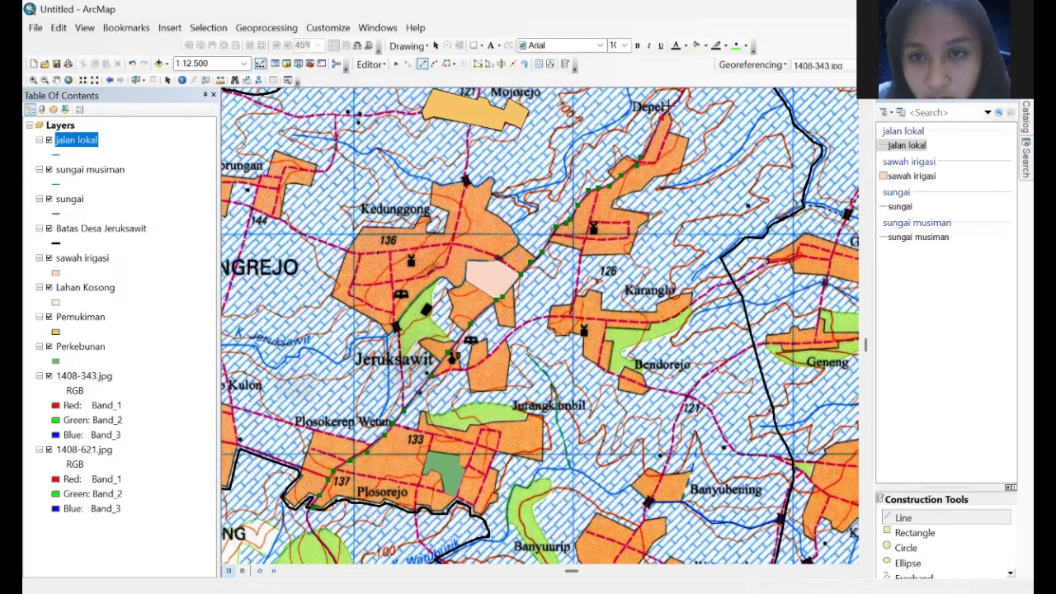
left_click(56, 80)
left_click_drag(653, 322, 545, 508)
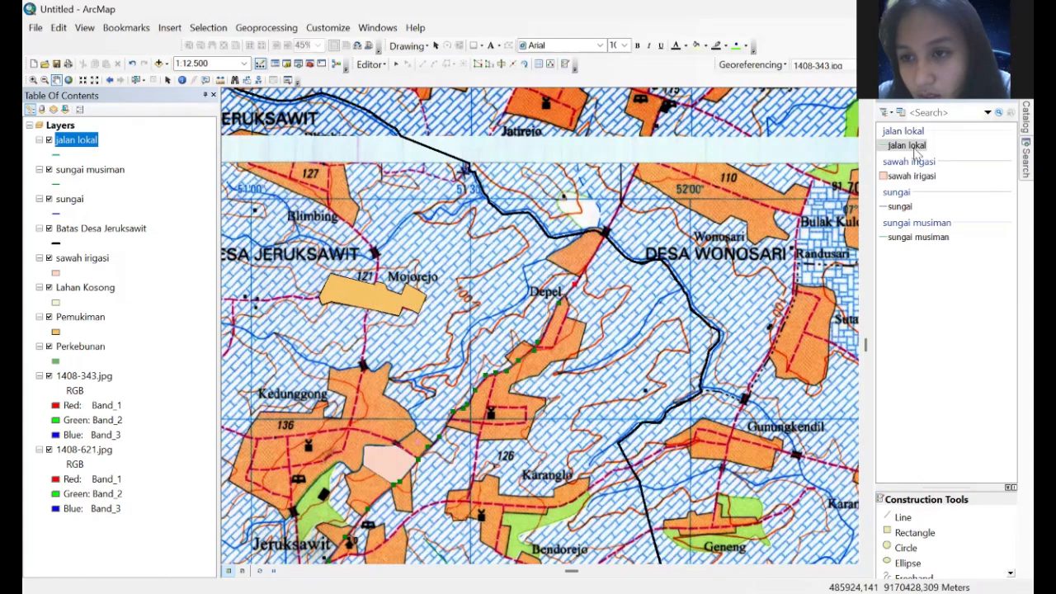
left_click(656, 244)
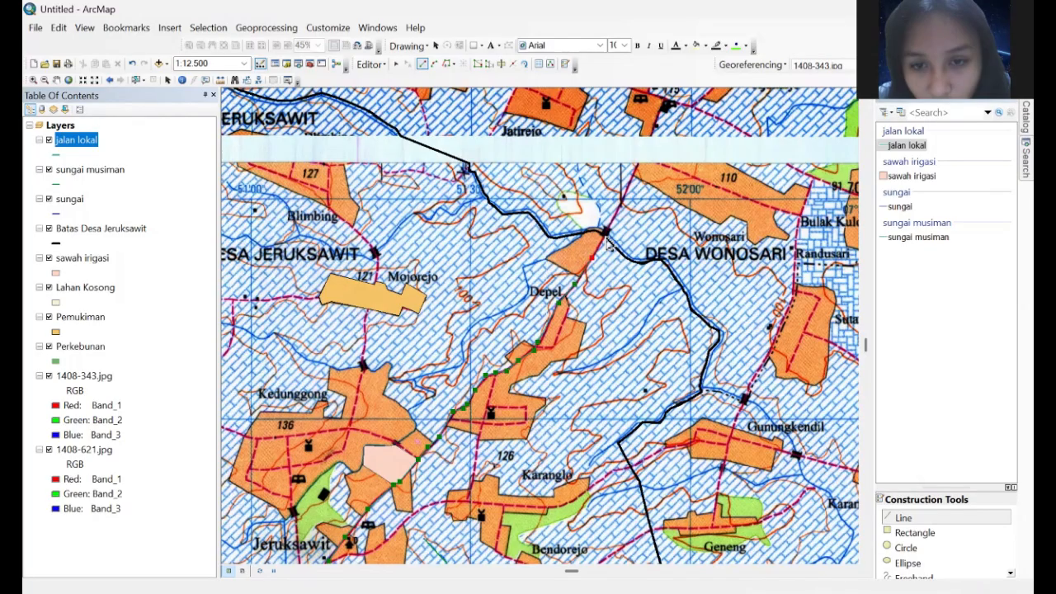
right_click(606, 237)
left_click(708, 521)
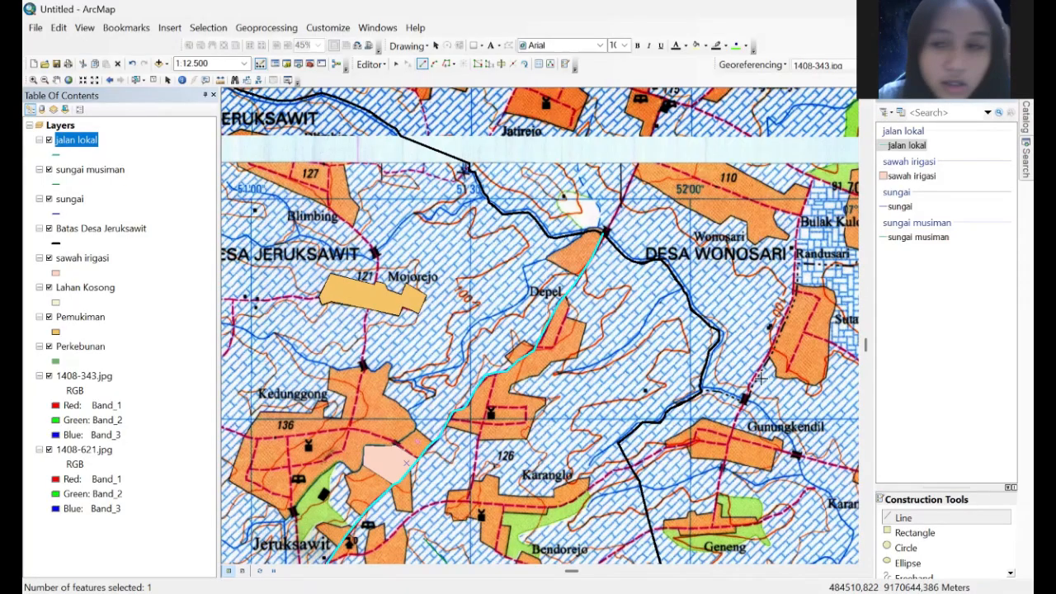
Step: Create a polyline shapefile named jalan lain in the Home folder with the WGS 1984 UTM Zone 49S coordinate system
left_click(1025, 115)
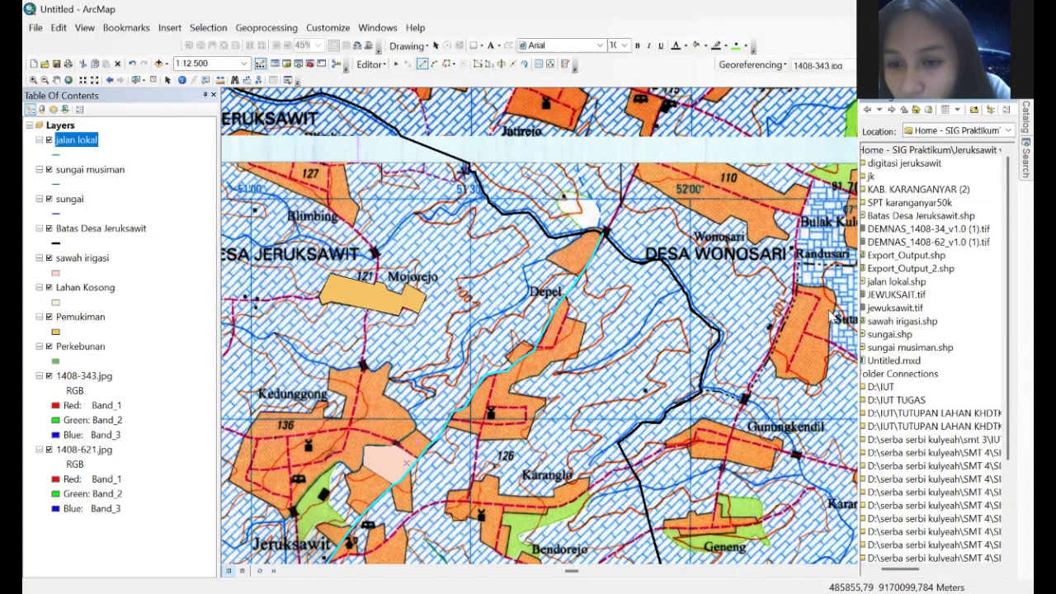
right_click(917, 151)
mouse_move(949, 245)
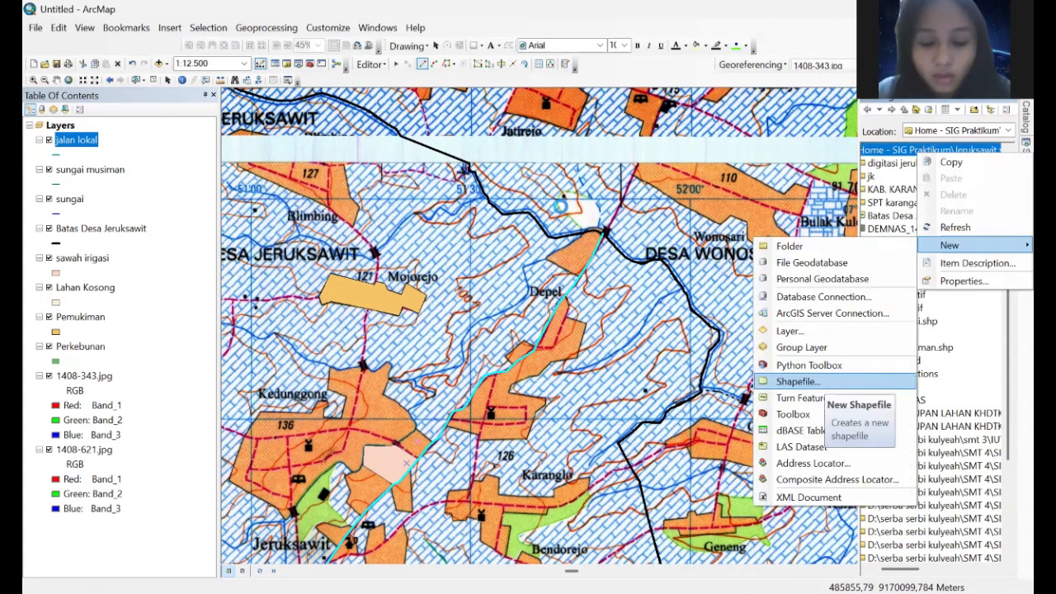
type("jalan lain")
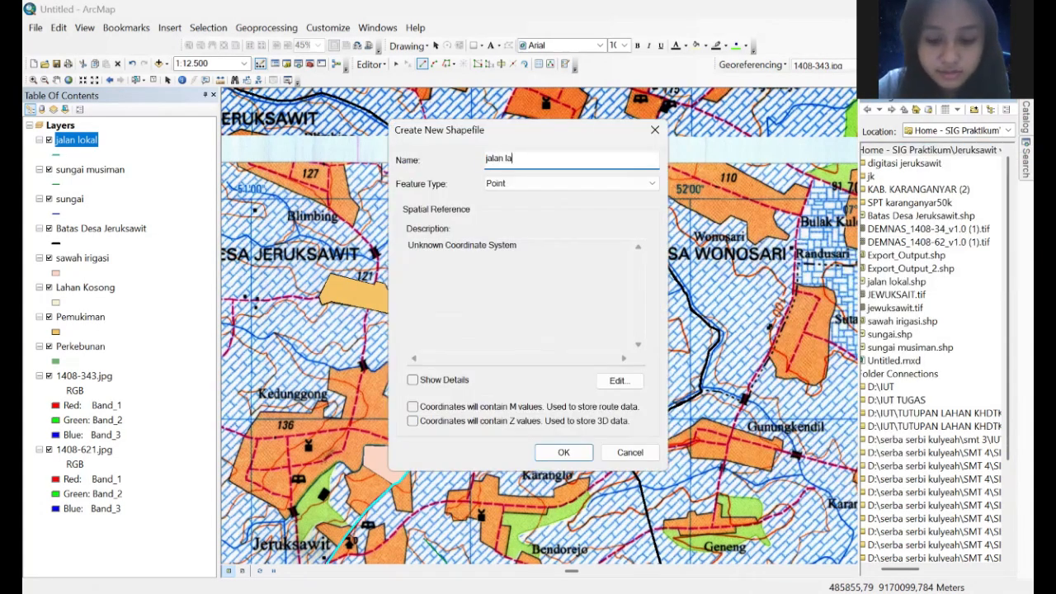
left_click(635, 187)
left_click(603, 211)
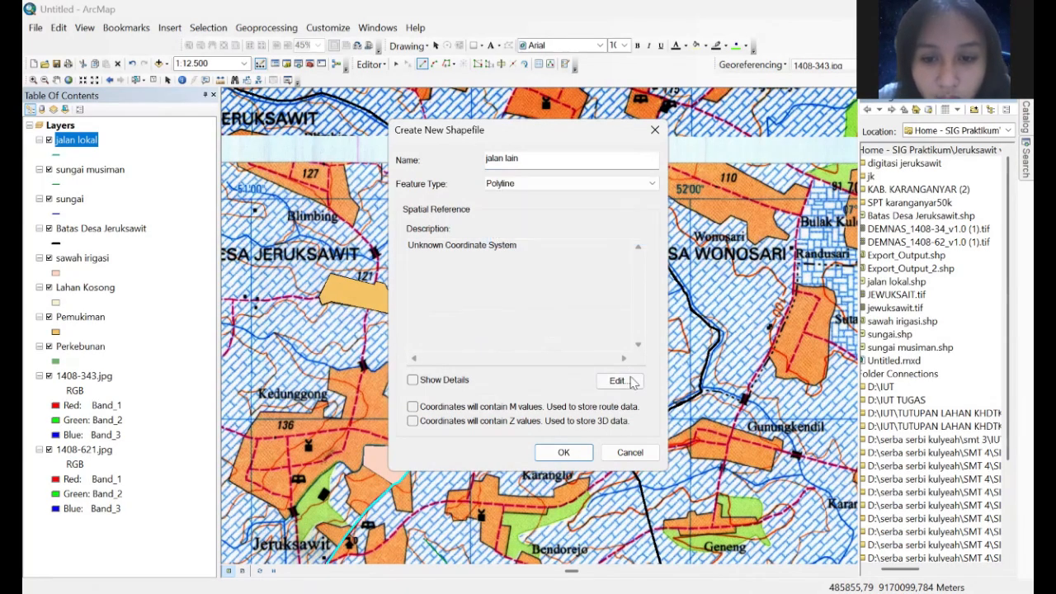
left_click(631, 380)
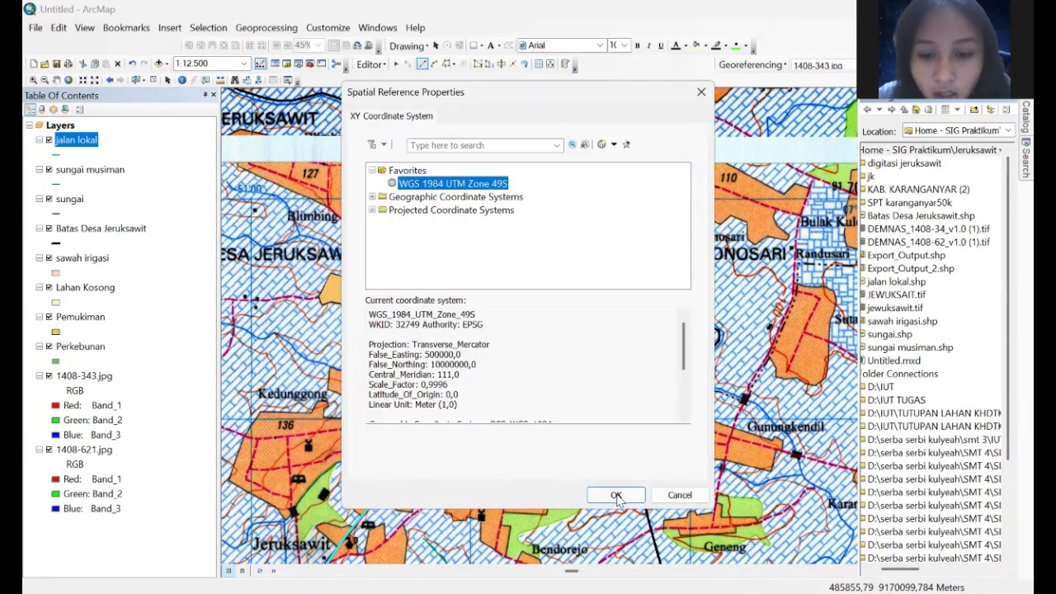
key("Return")
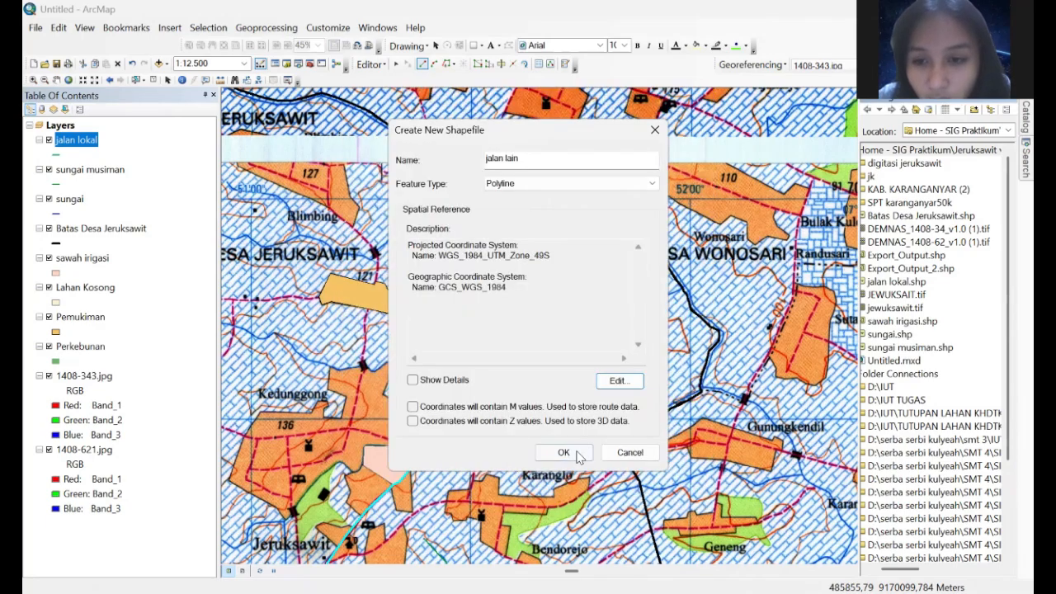
left_click(580, 458)
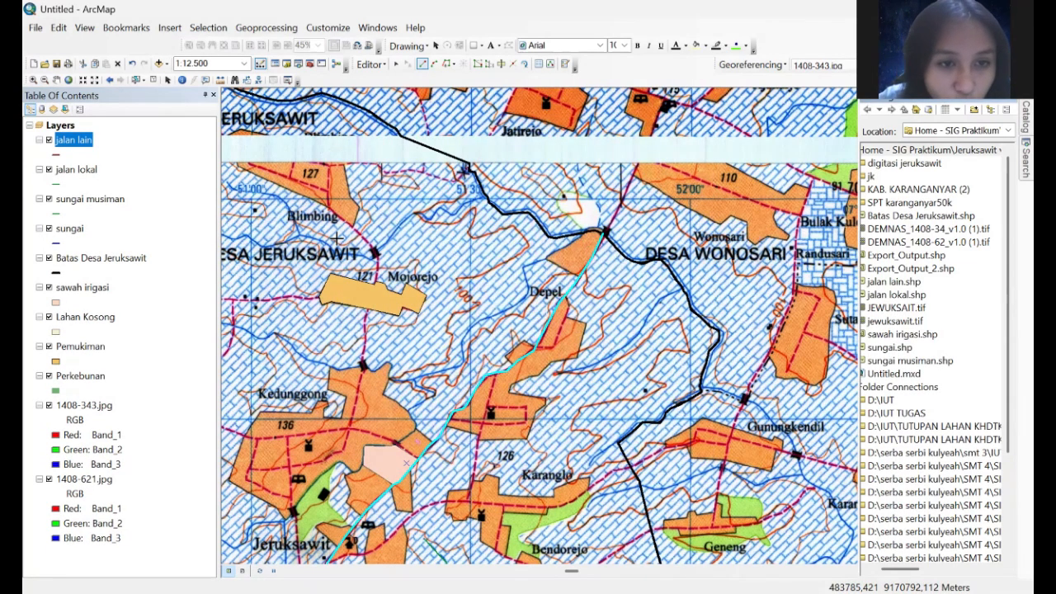
Step: Stop the edit session and save the jalan lokal edits
left_click(57, 80)
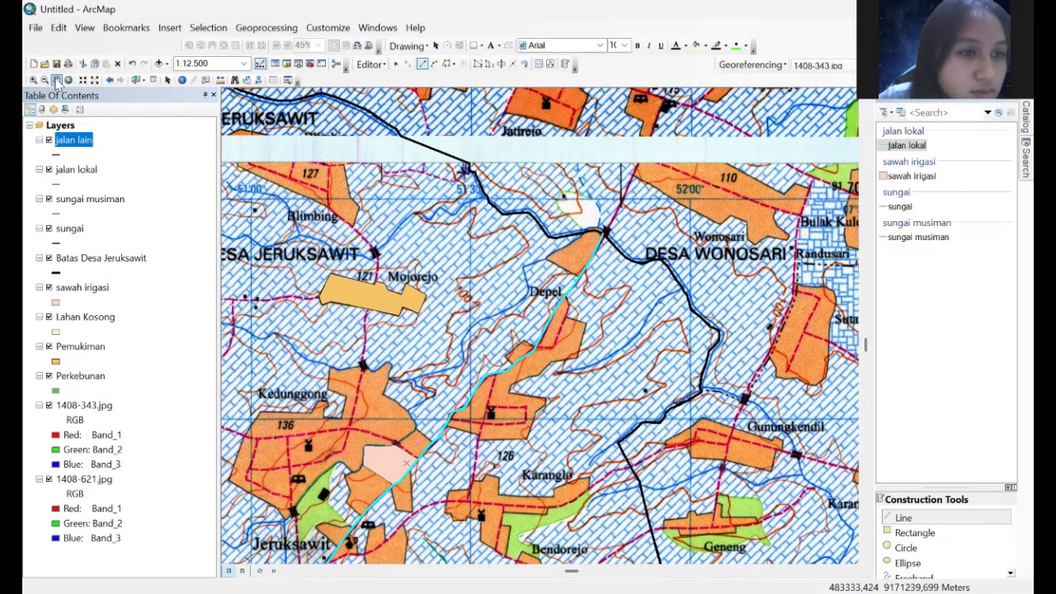
left_click_drag(489, 460, 491, 264)
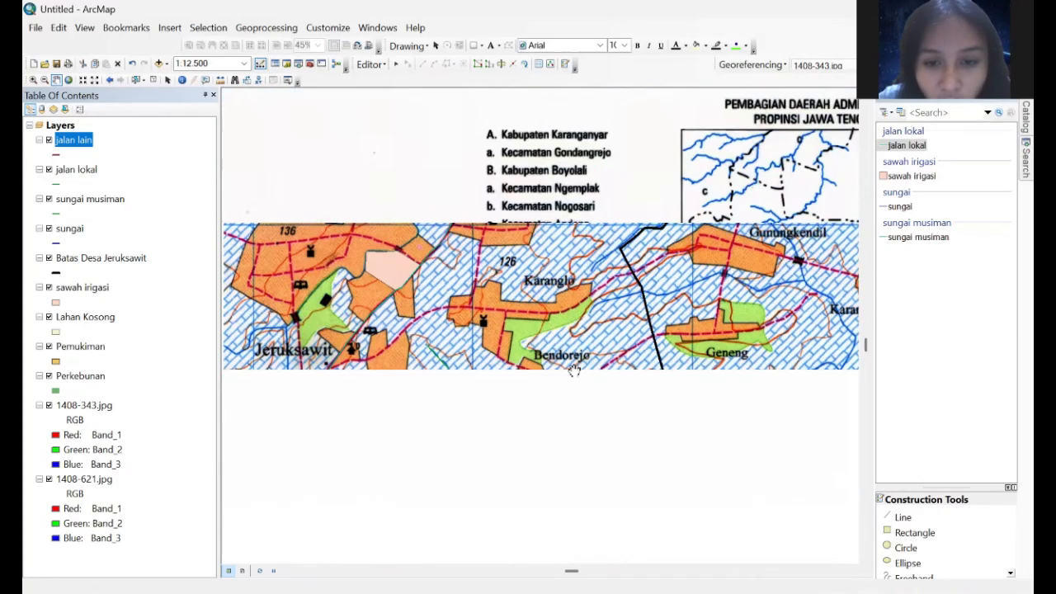
left_click_drag(617, 423, 589, 320)
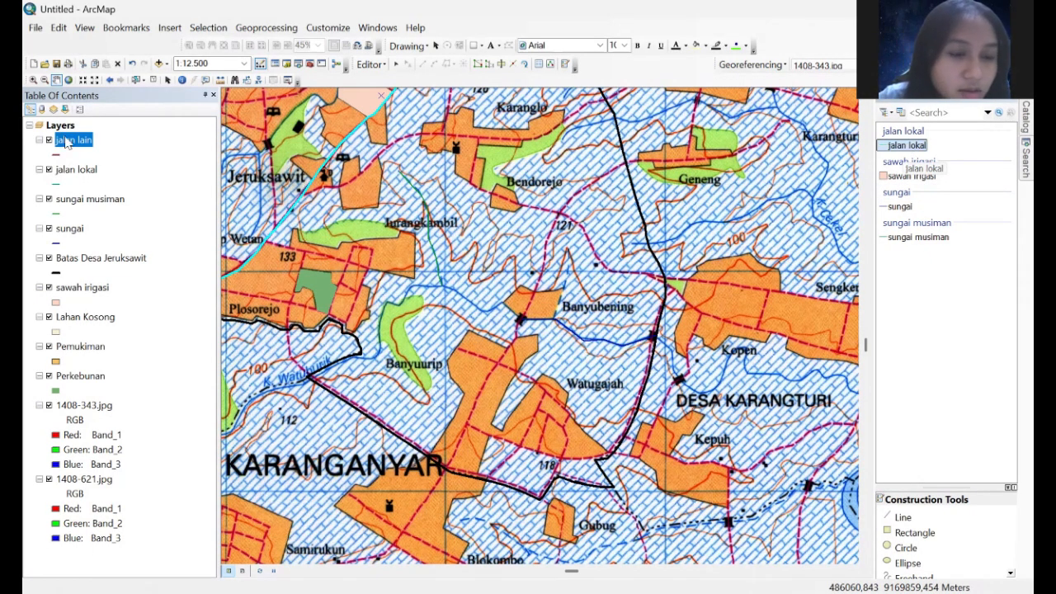
left_click(371, 65)
left_click(380, 97)
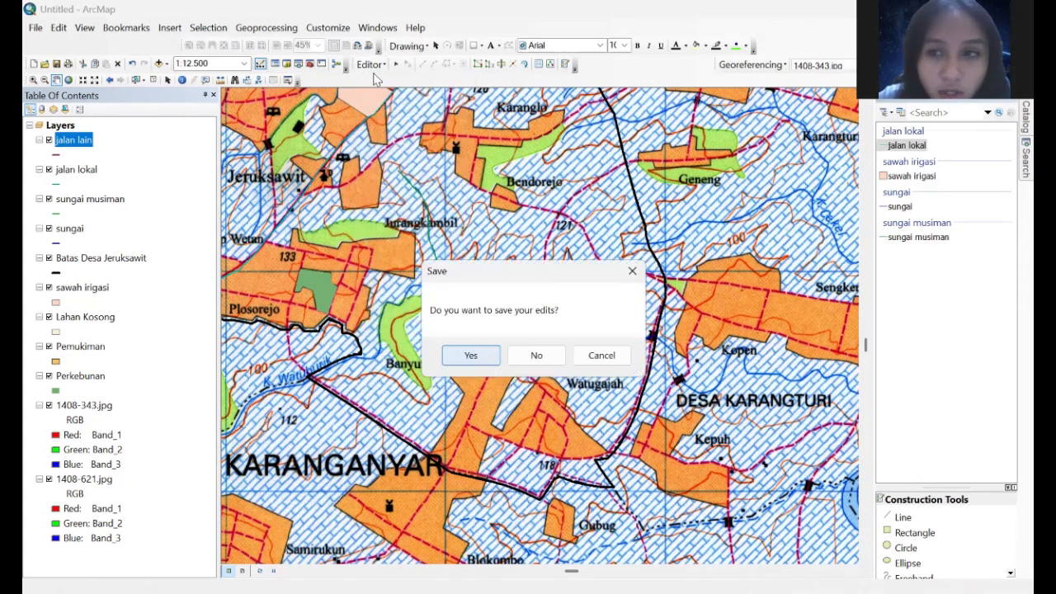
key("Return")
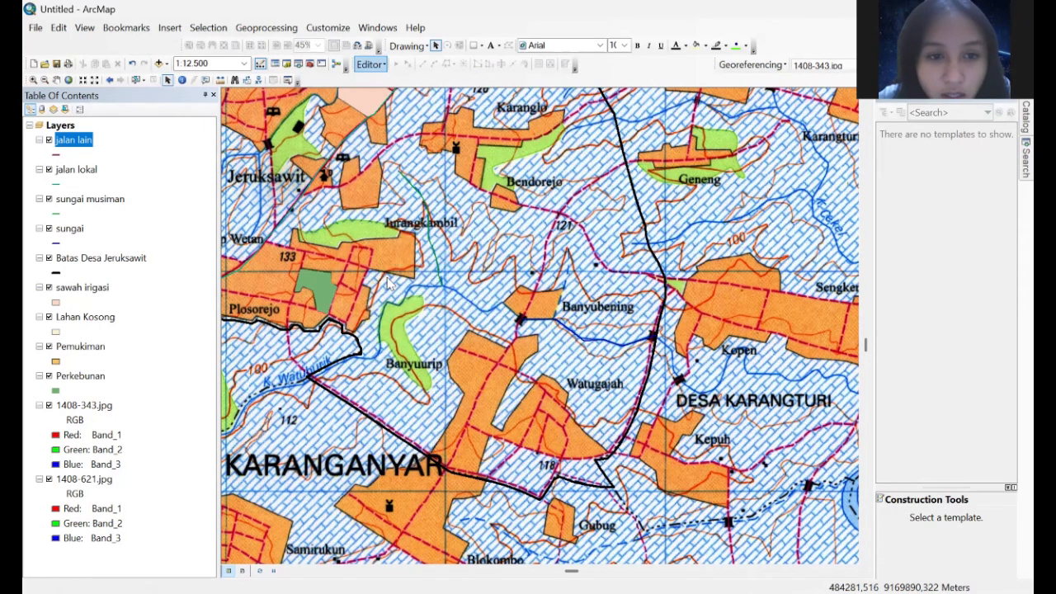
Step: Start editing jalan lain and trace the dashed road from the village boundary west of Geneng southwest to the river crossing at Banyubening
left_click(404, 184)
left_click(610, 466)
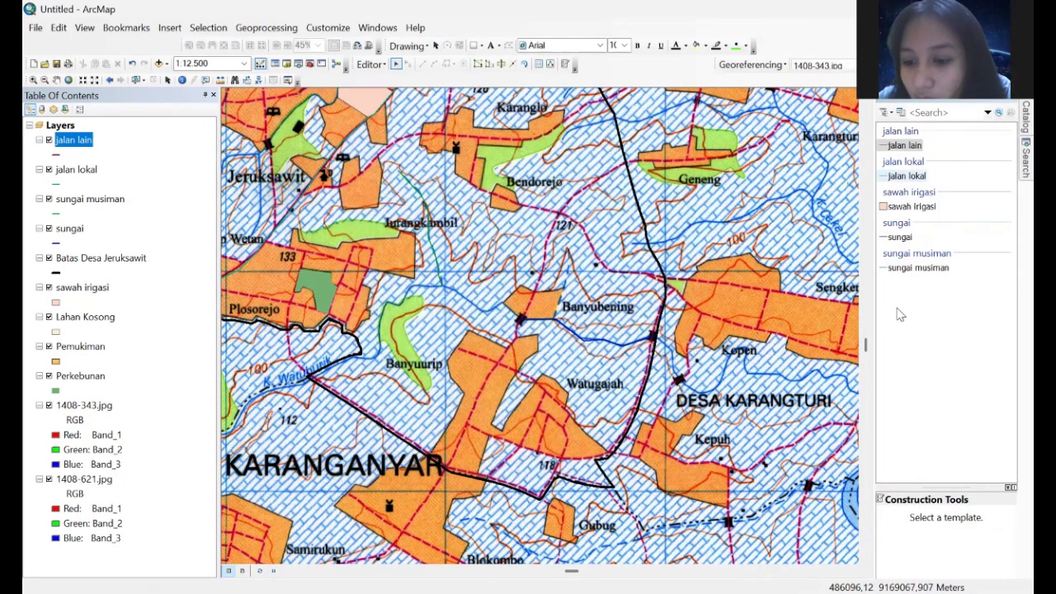
left_click(624, 167)
left_click(596, 176)
left_click(589, 187)
left_click(575, 193)
left_click(556, 214)
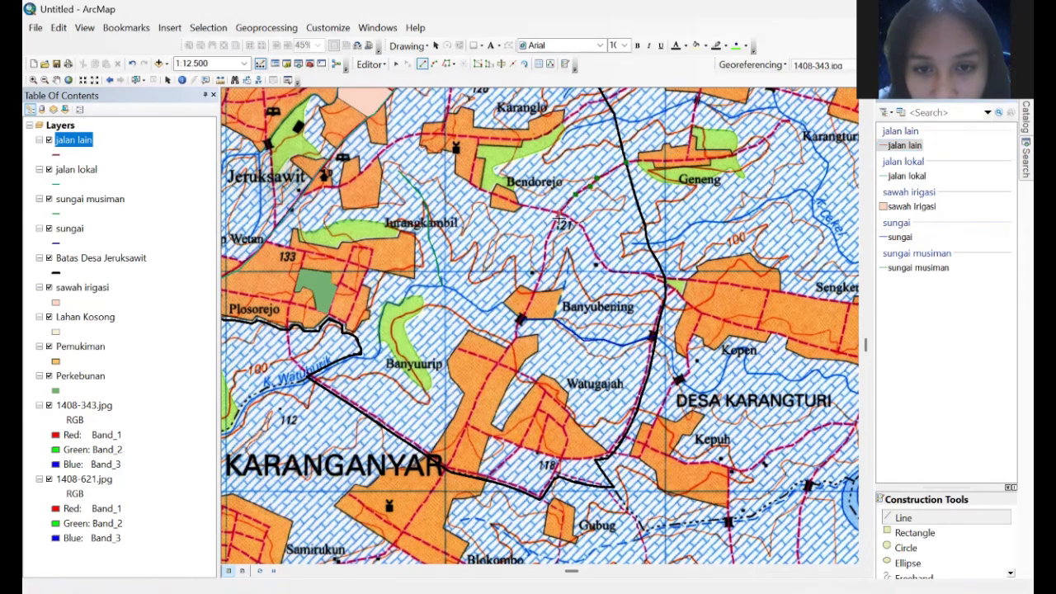
left_click(543, 262)
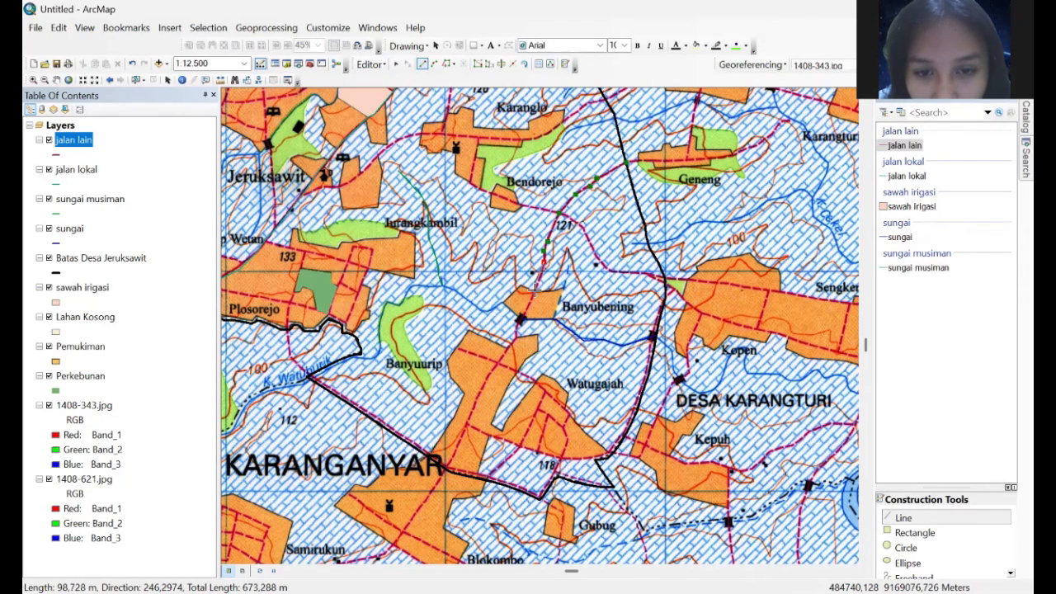
left_click(520, 318)
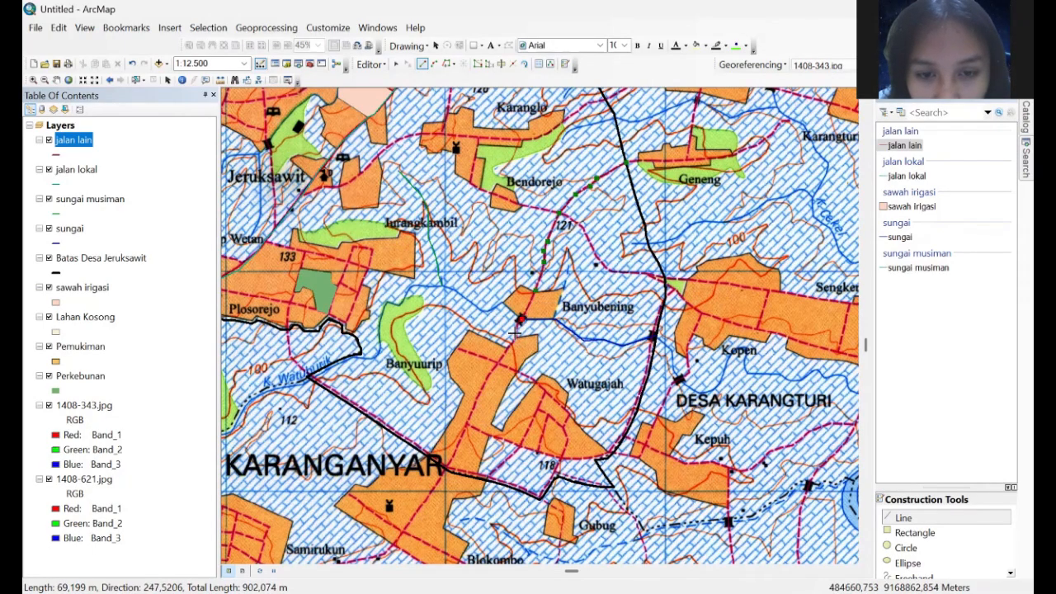
Step: Continue the jalan lain line southwest through the settlement west of Watugajah to the southern boundary, about 1,550 m in total, and finish the sketch
left_click(516, 333)
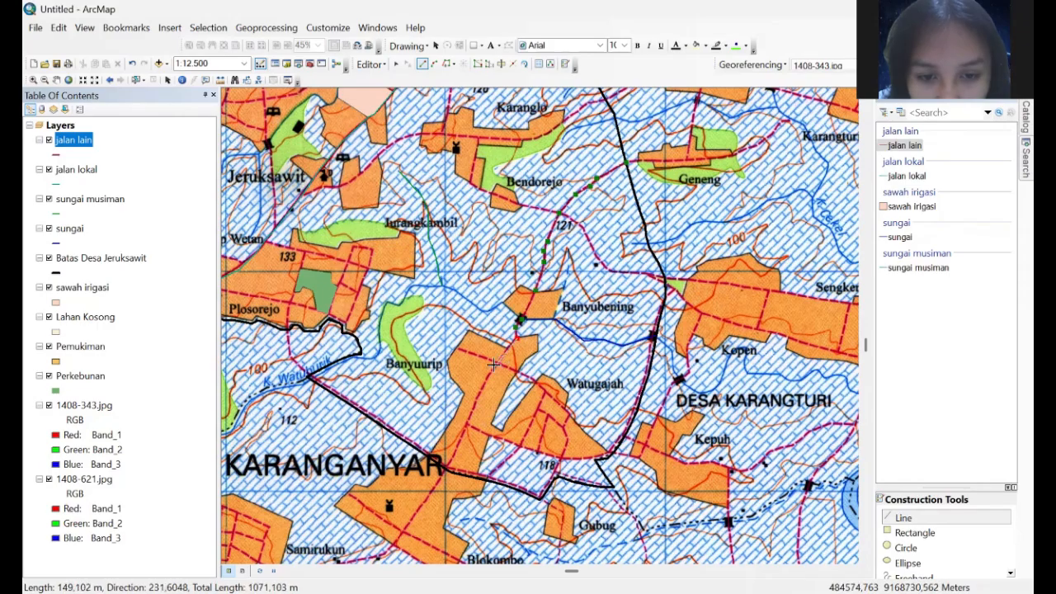
left_click(493, 366)
left_click(476, 393)
left_click(476, 399)
left_click(467, 424)
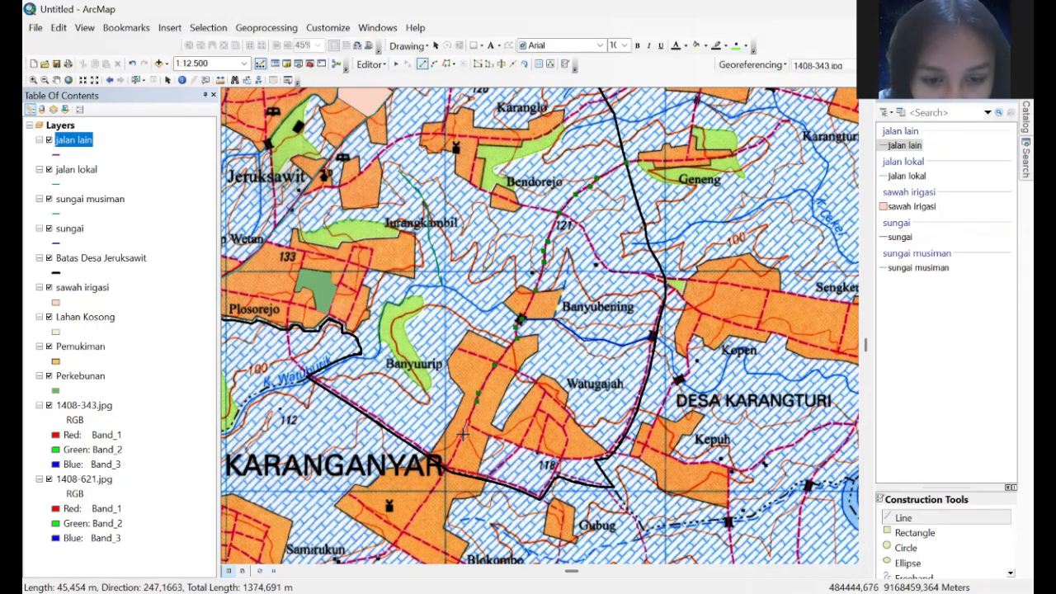
left_click(459, 440)
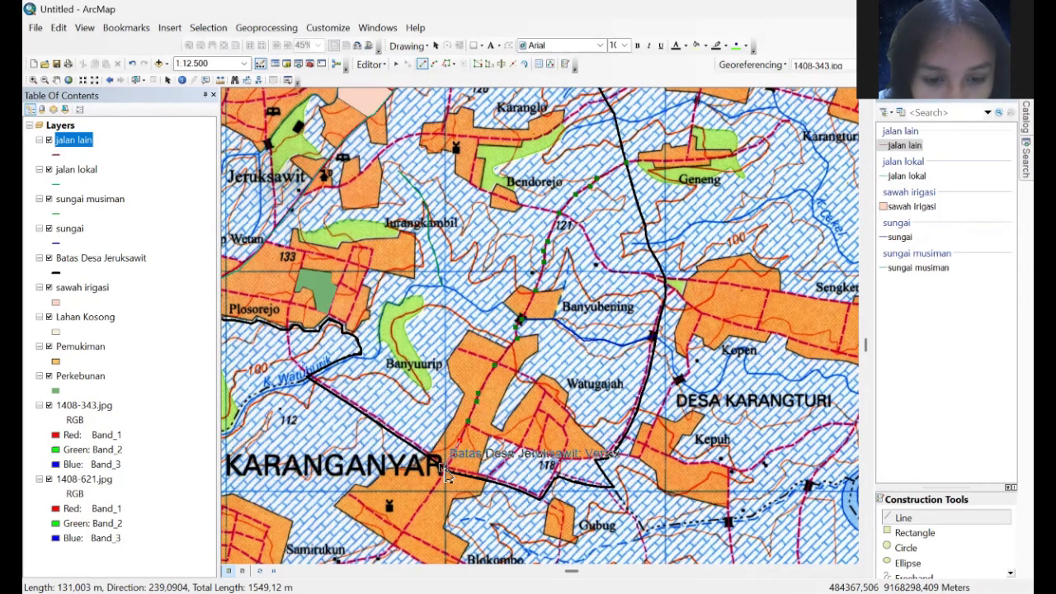
left_click(451, 451)
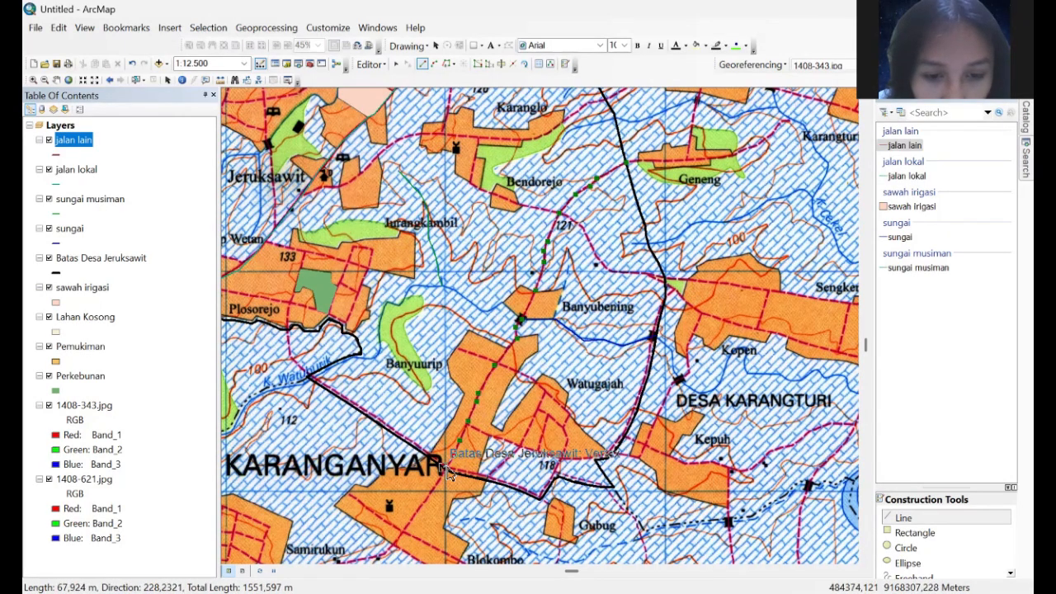
double_click(445, 468)
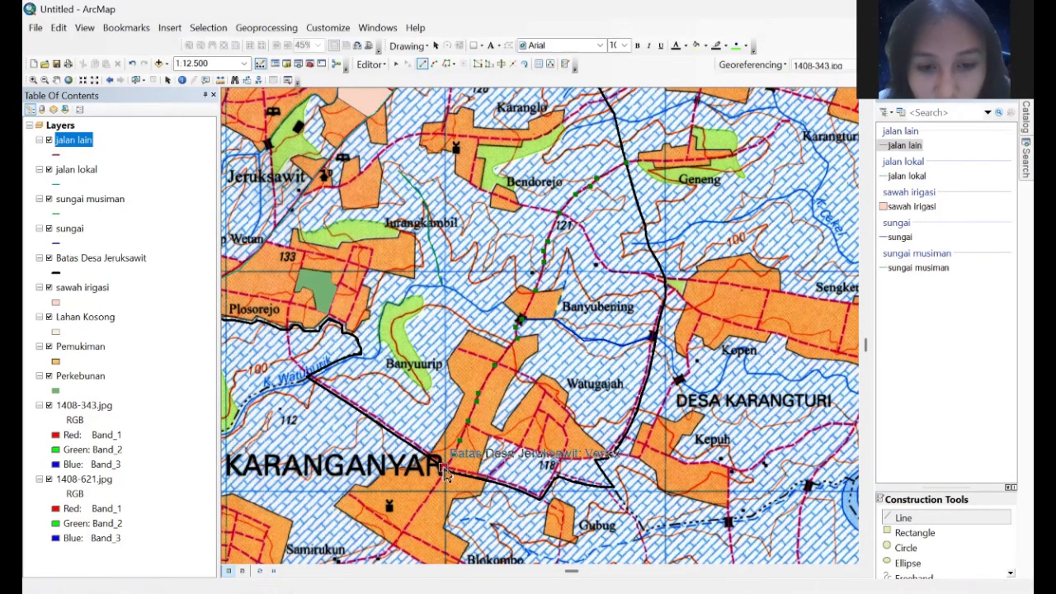
right_click(444, 469)
left_click(483, 424)
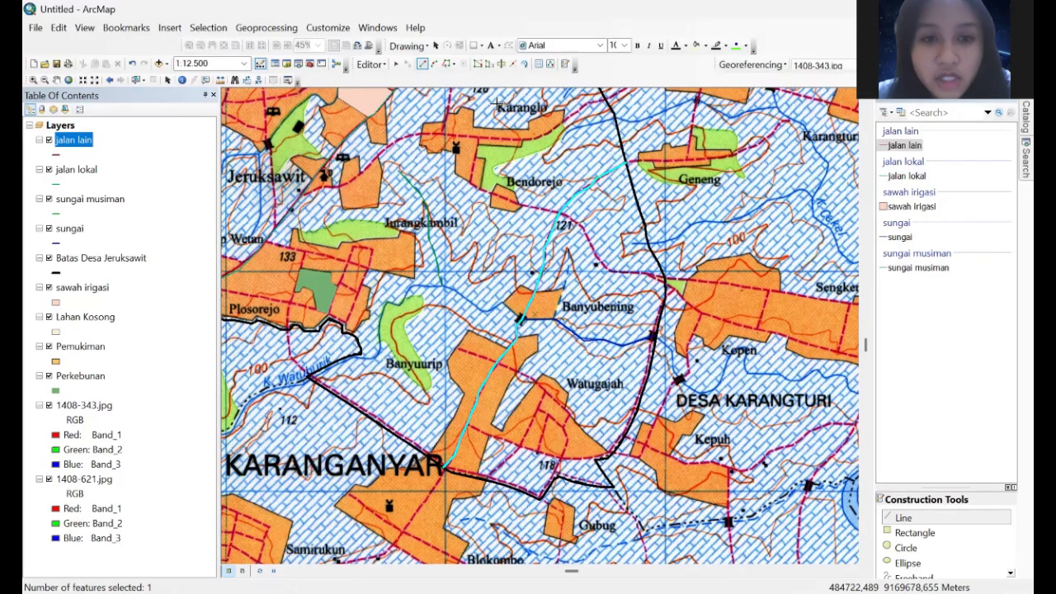
Step: Stop the edit session and save the jalan lain edits
left_click(371, 64)
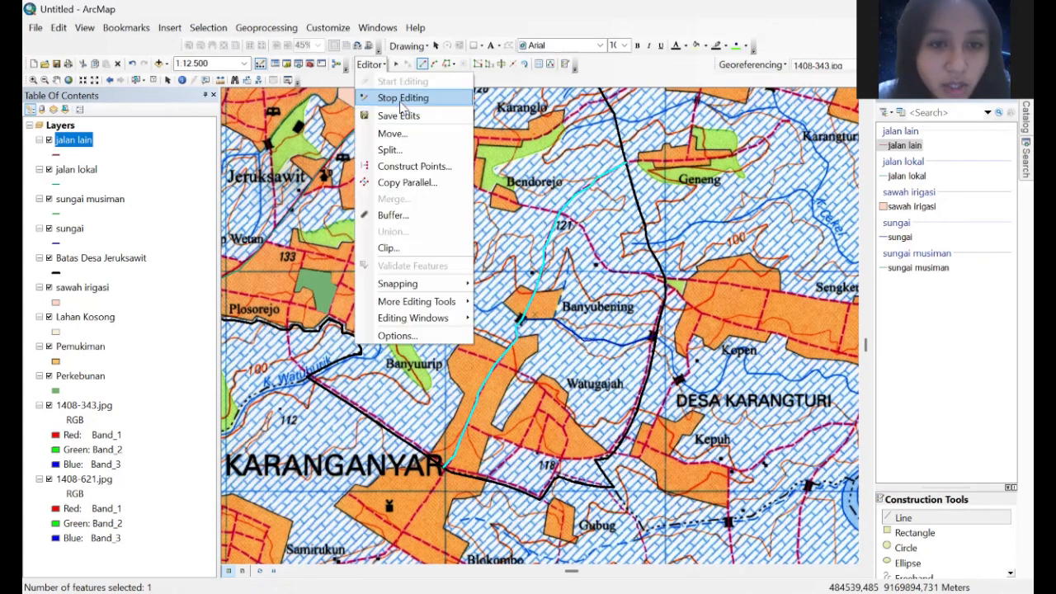
left_click(401, 99)
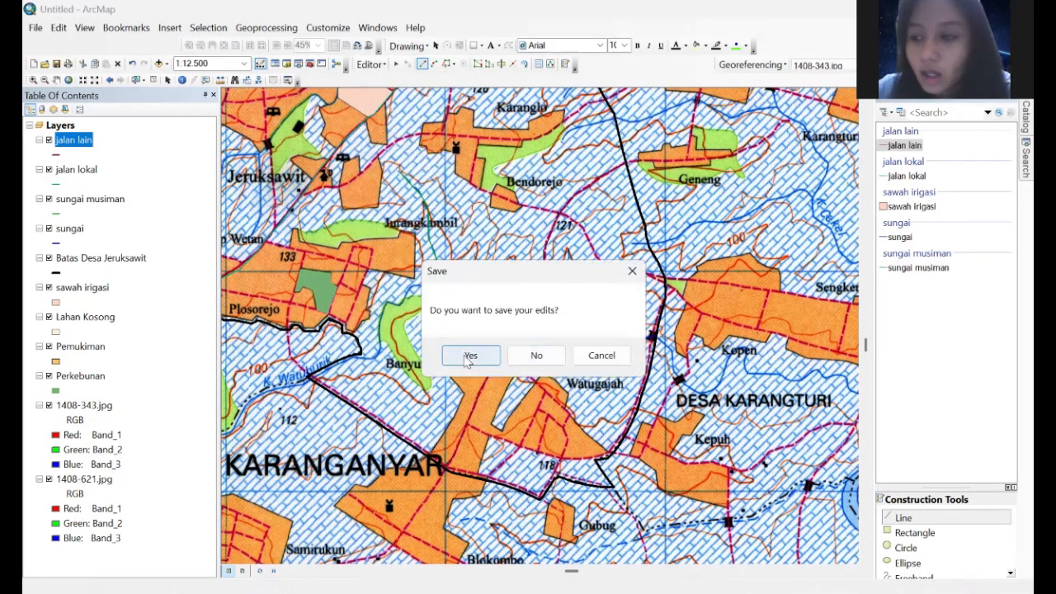
left_click(467, 356)
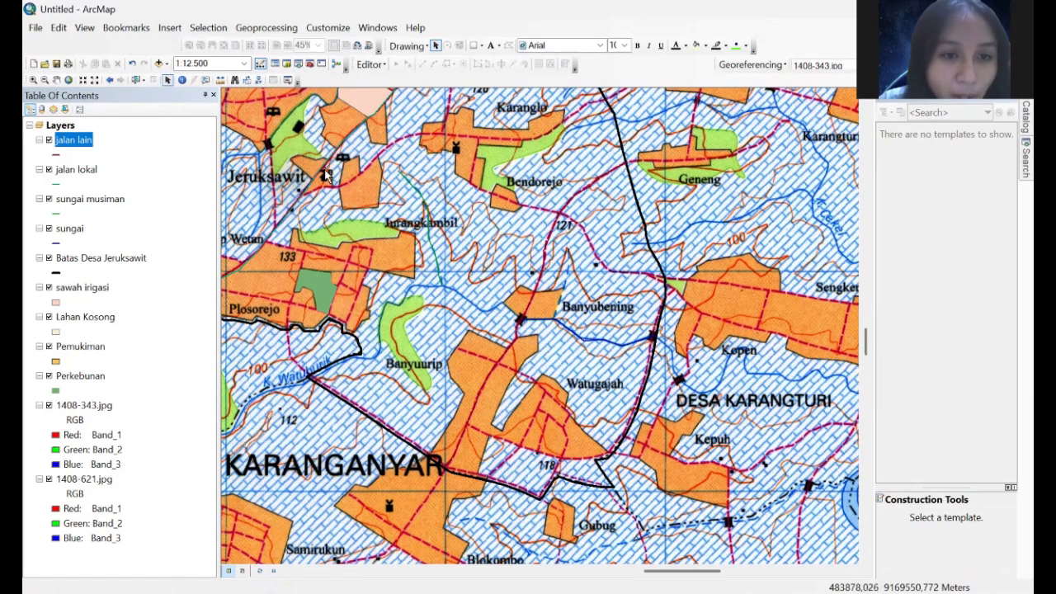
Step: Create a point shapefile named masjid in the Home folder with the WGS 1984 UTM Zone 49S coordinate system
left_click(56, 79)
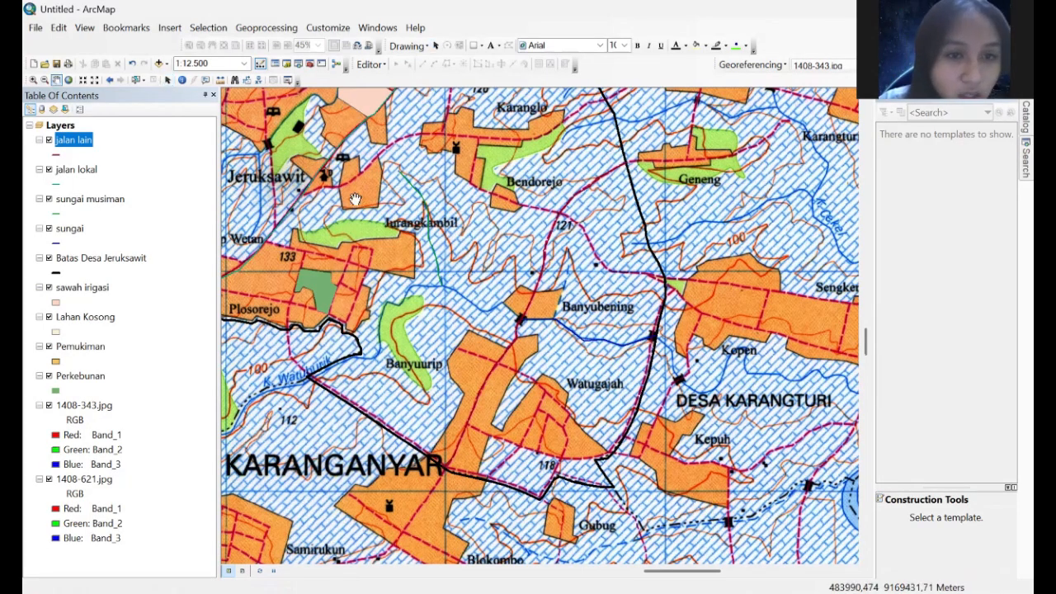
left_click_drag(371, 204, 515, 270)
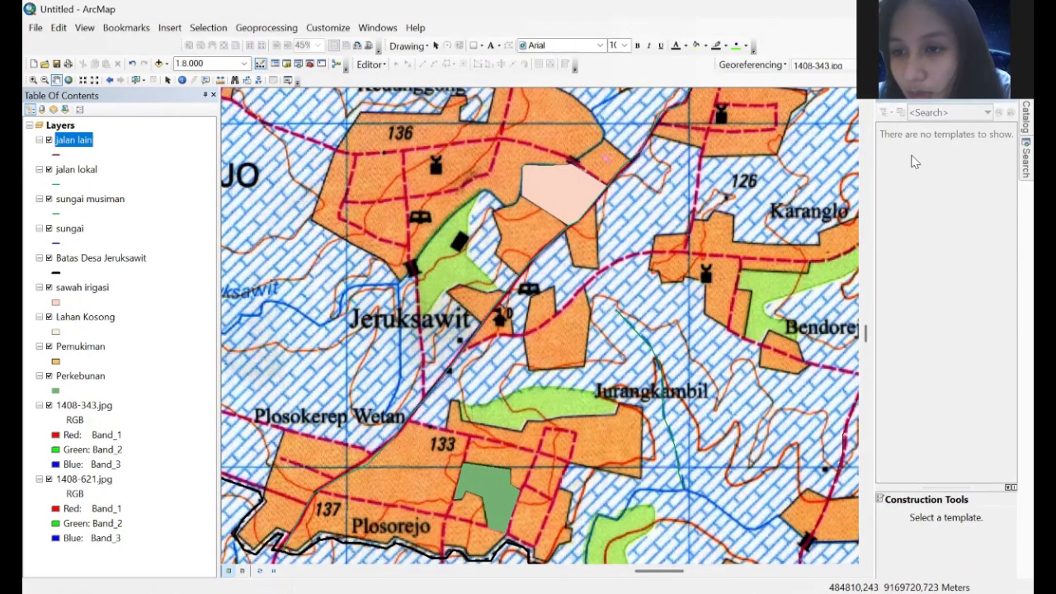
left_click(1026, 119)
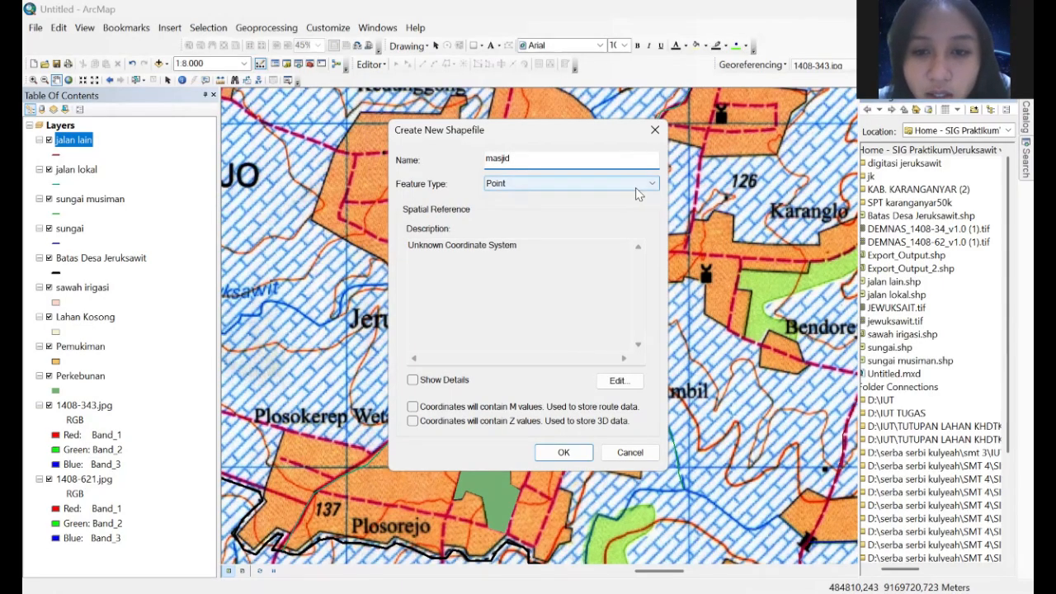
left_click(619, 381)
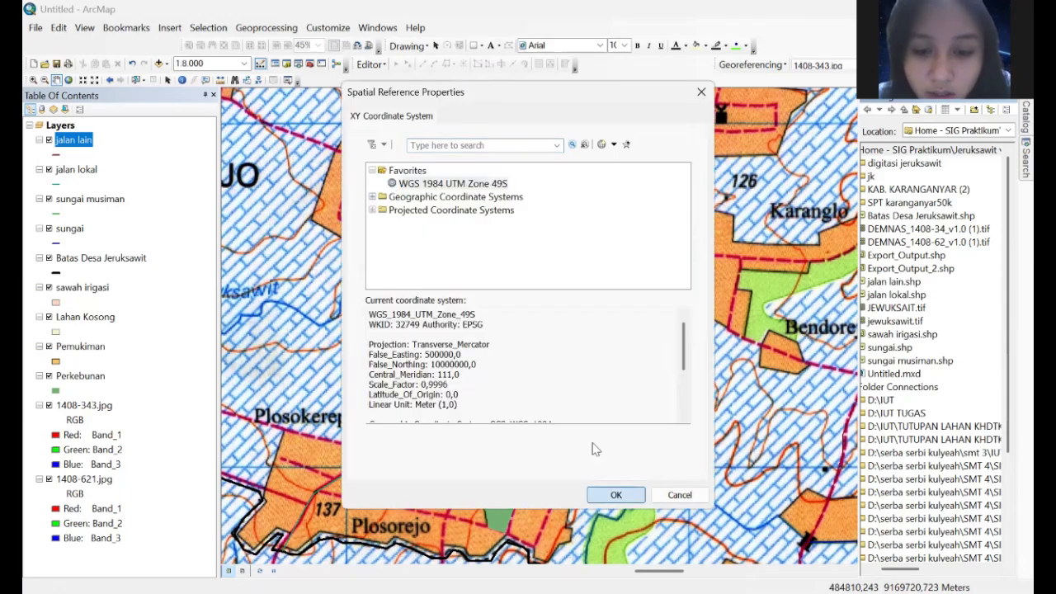
left_click(554, 455)
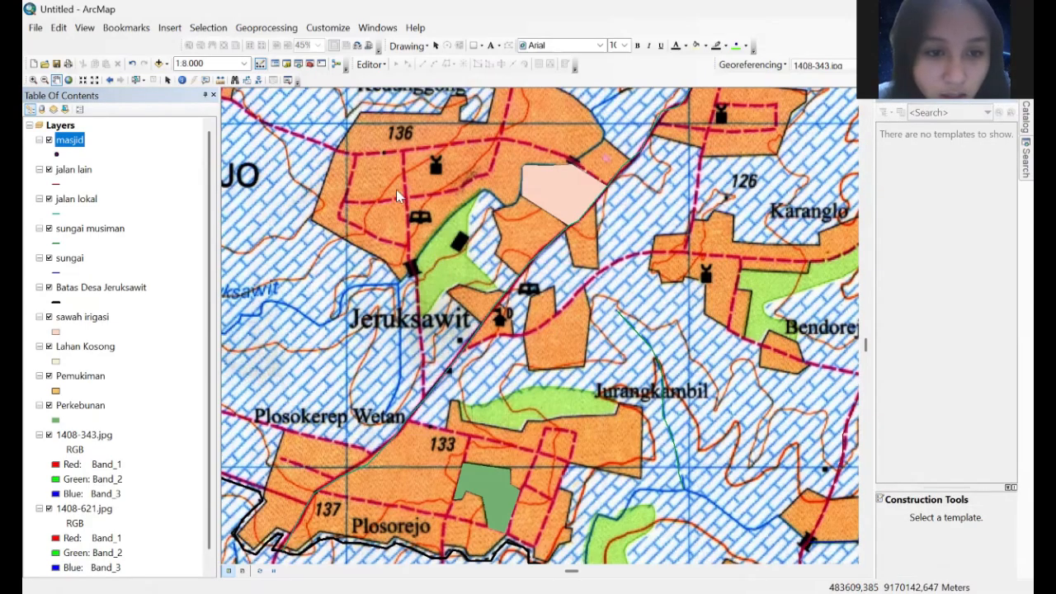
Step: Start editing masjid and place points on the mosque symbols north of Jeruksawit, southwest of Karanglo and northwest of spot height 126
left_click(386, 220)
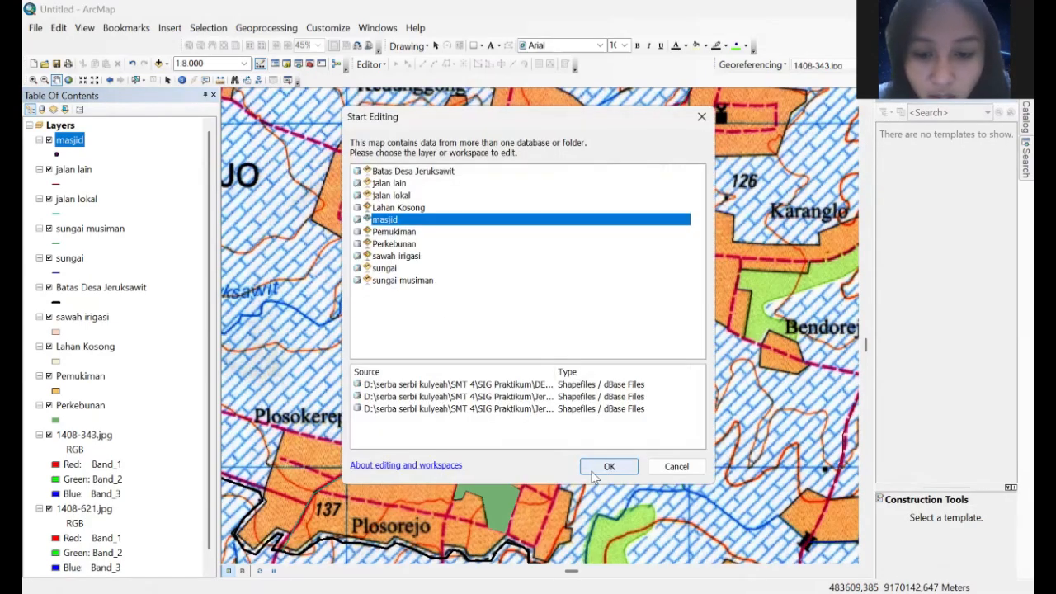
left_click(609, 467)
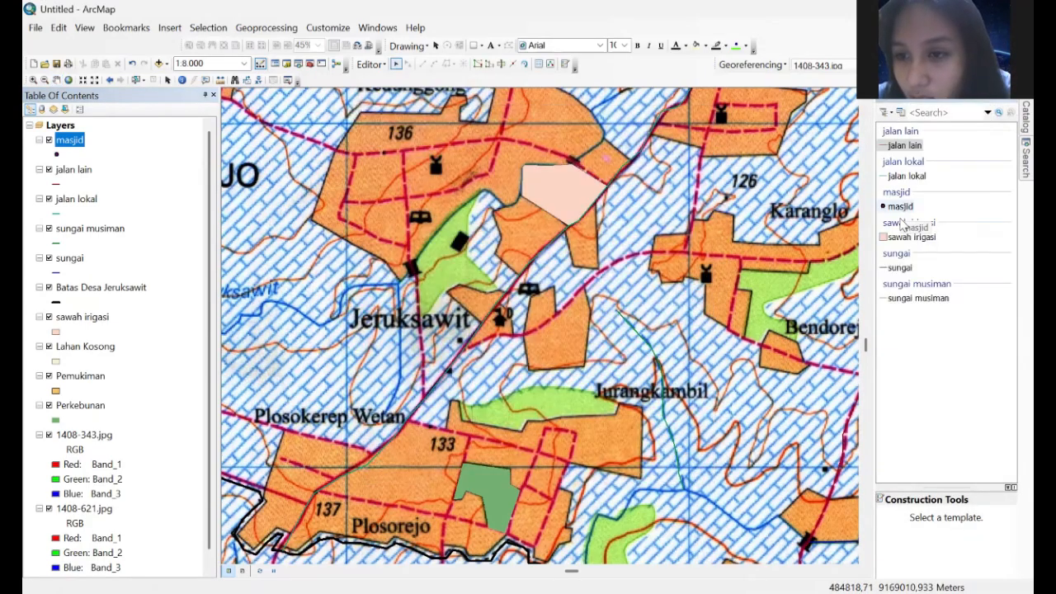
left_click(900, 207)
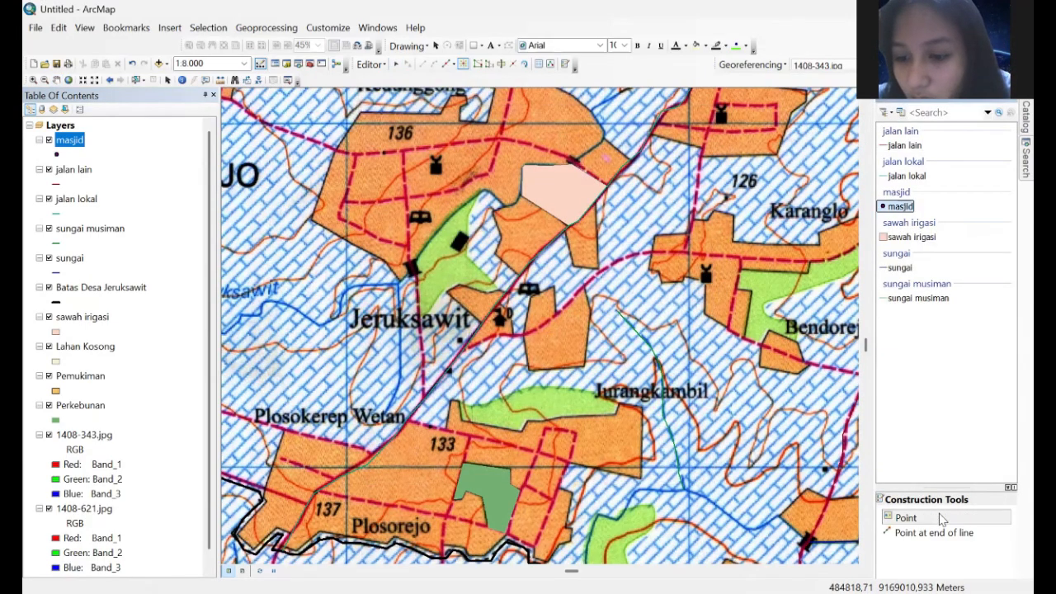
left_click(438, 170)
left_click(706, 276)
left_click(720, 119)
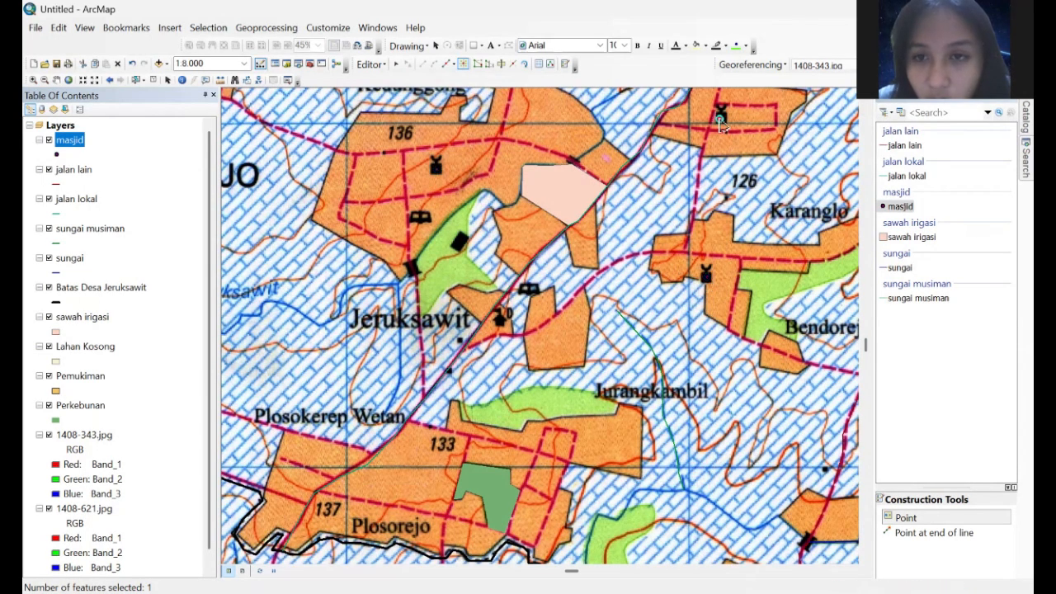
right_click(728, 121)
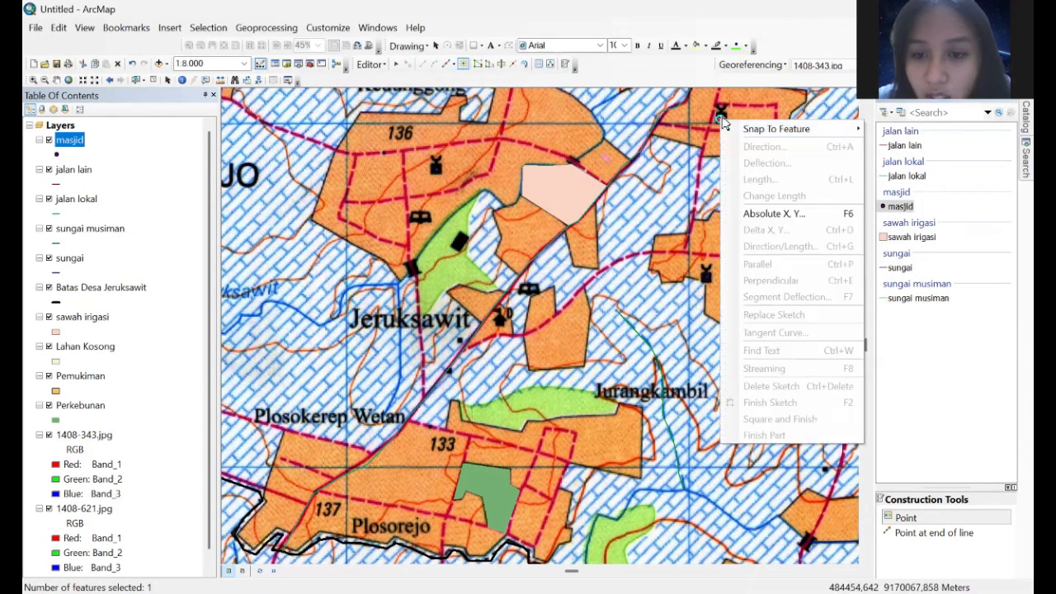
Step: Stop the edit session and save the masjid edits
left_click(373, 65)
left_click(392, 100)
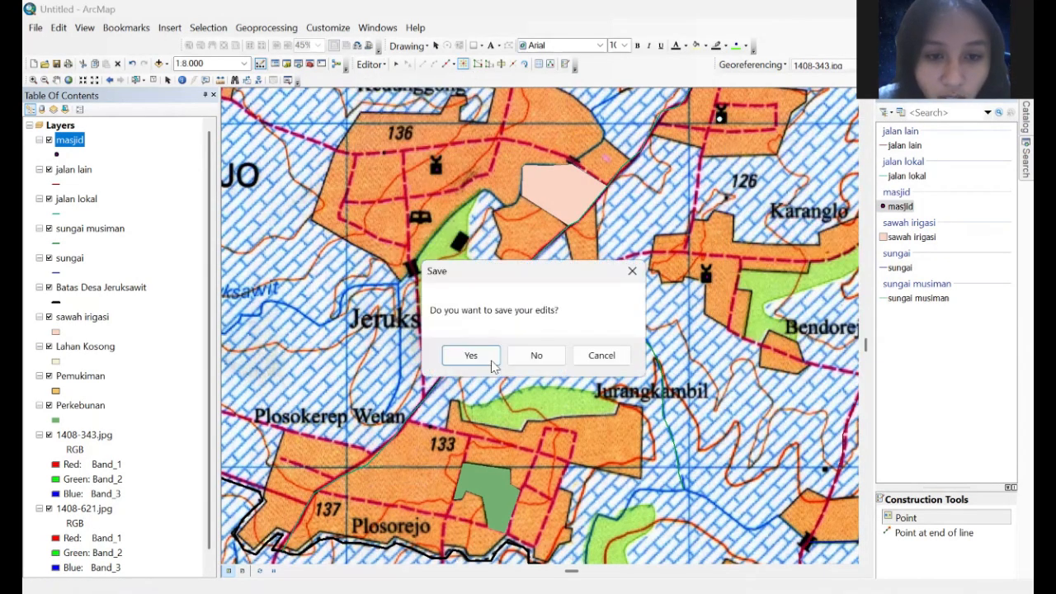
left_click(491, 358)
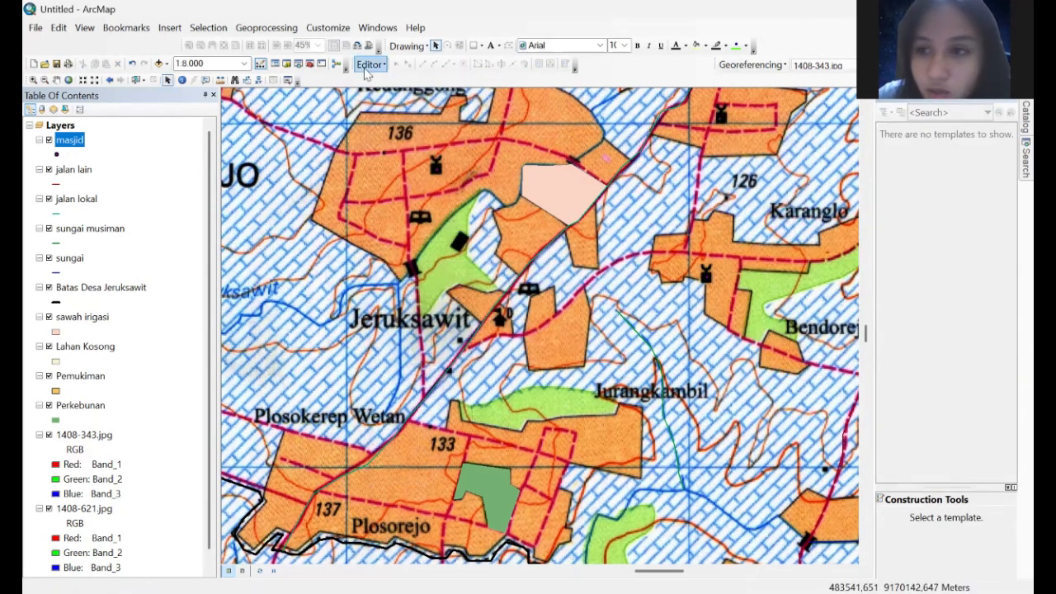
Step: Create a point shapefile named sekolah in the Home folder with the WGS 1984 UTM Zone 49S coordinate system
left_click(1026, 117)
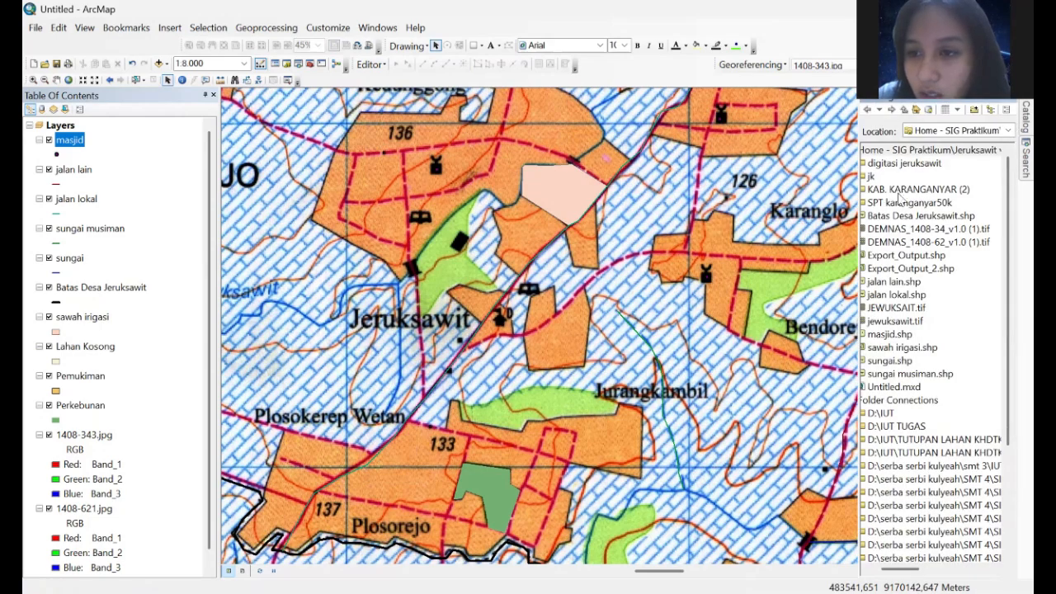
right_click(903, 151)
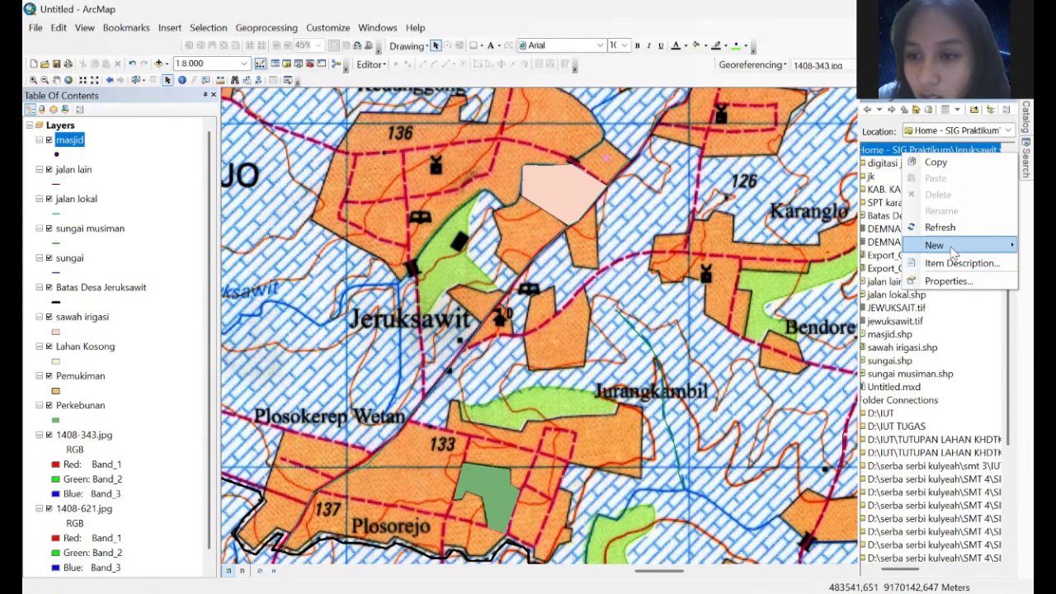
mouse_move(953, 246)
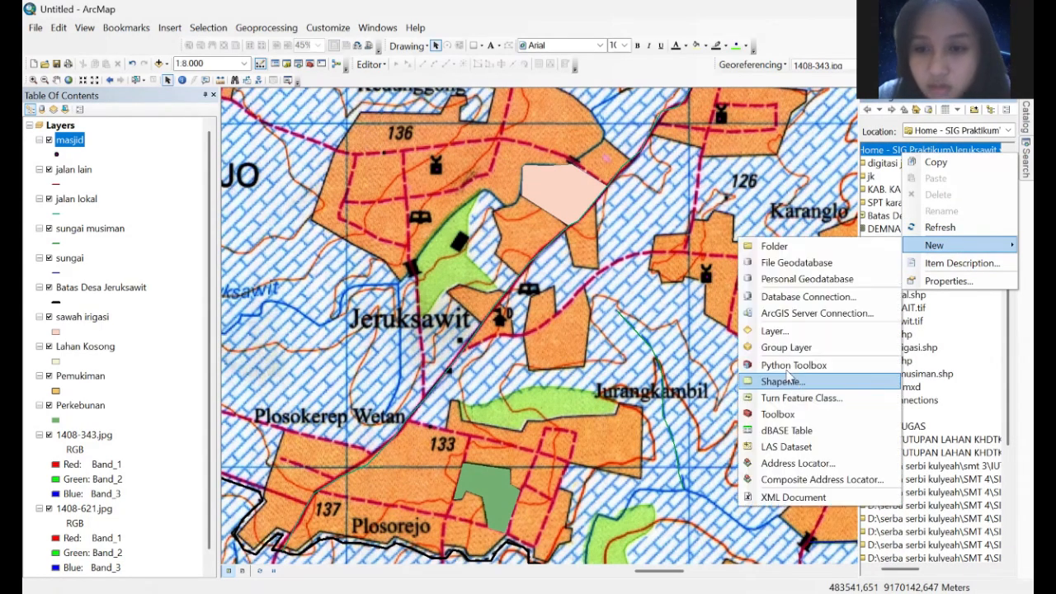
left_click(784, 380)
type("so")
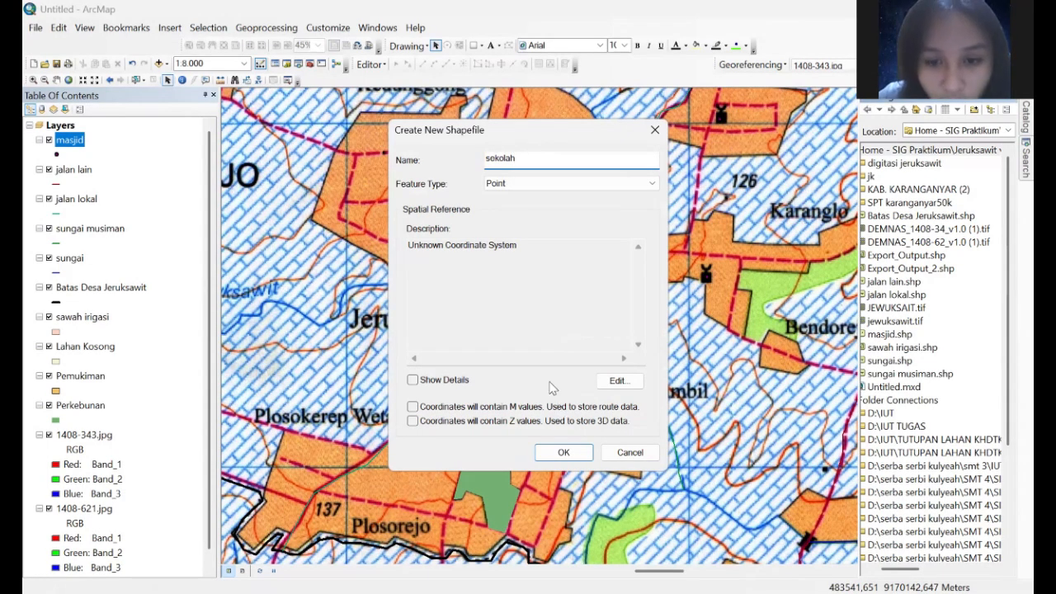
left_click(617, 381)
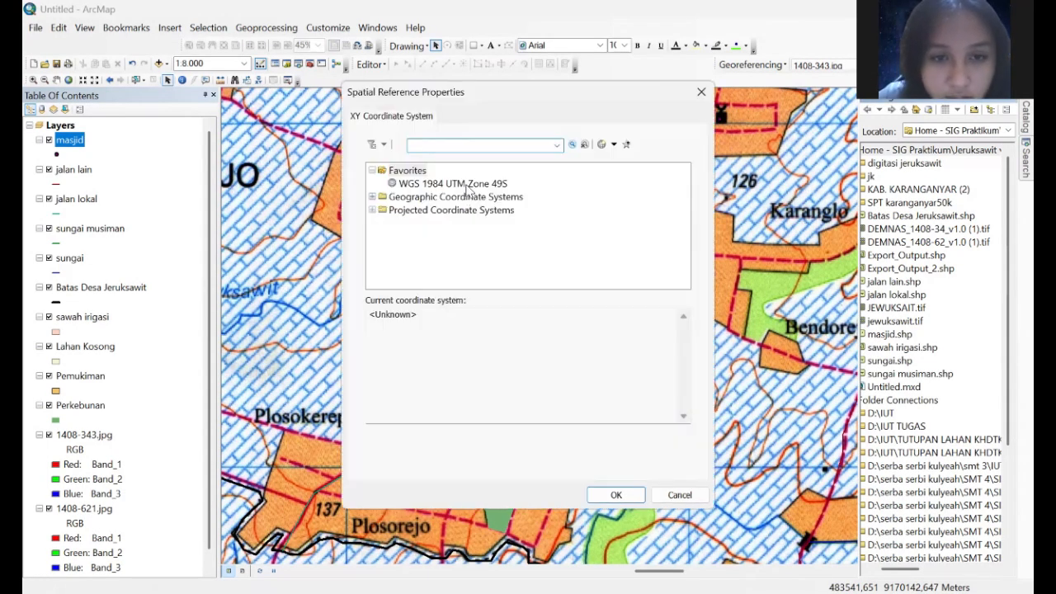
left_click(466, 184)
left_click(610, 497)
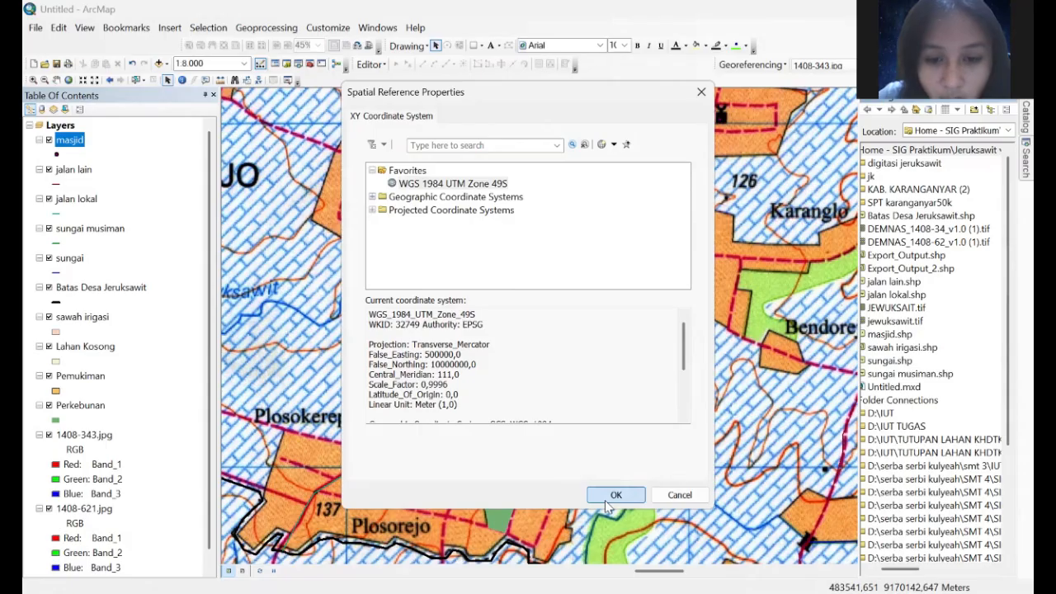
left_click(564, 452)
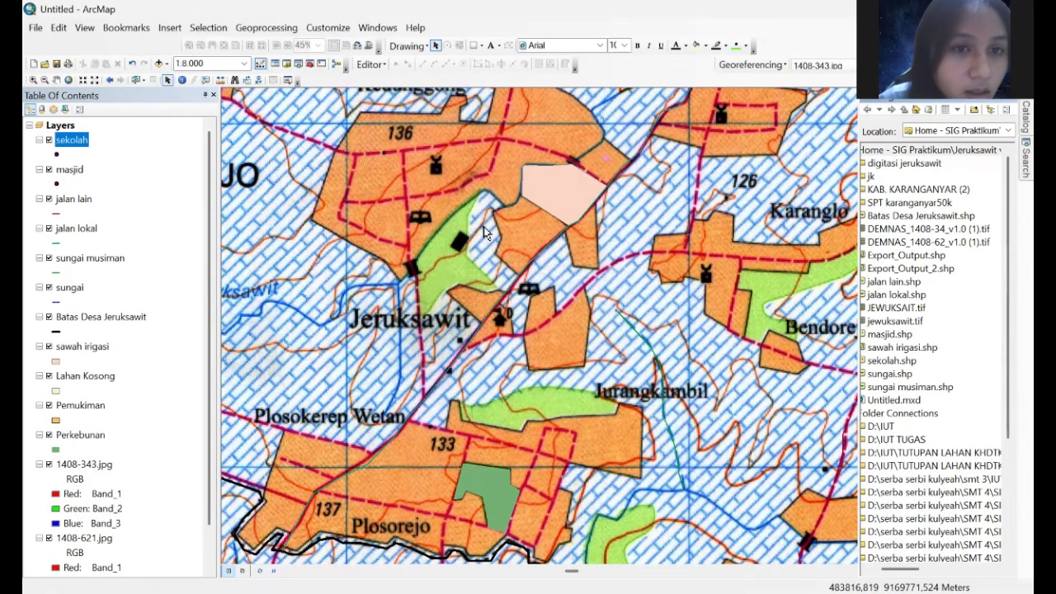
Step: Start editing sekolah, place points on the school symbols north and northeast of the Jeruksawit label, and stop editing with the edits saved
left_click(381, 64)
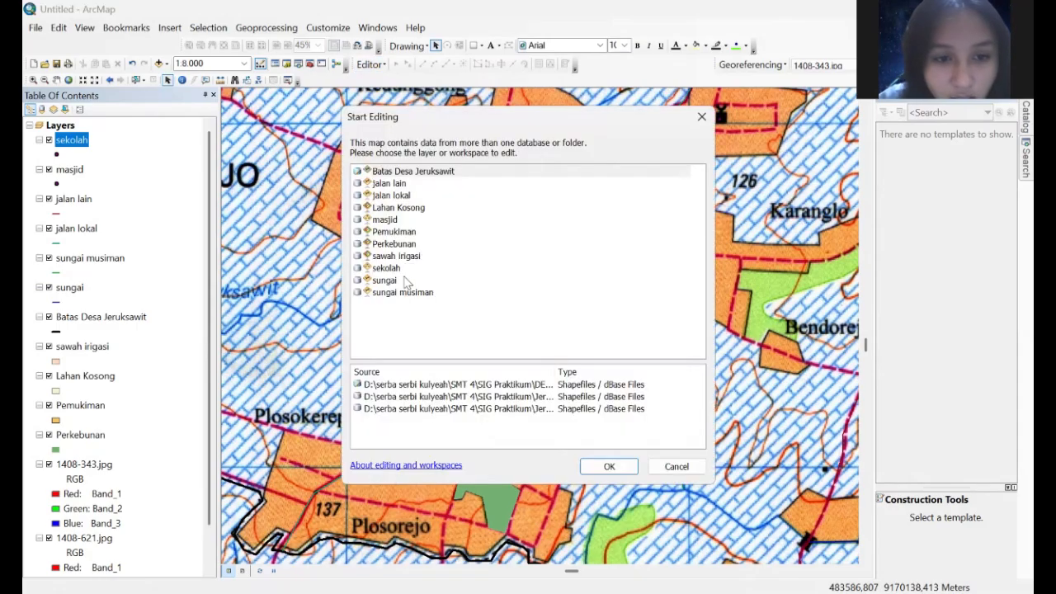
left_click(390, 268)
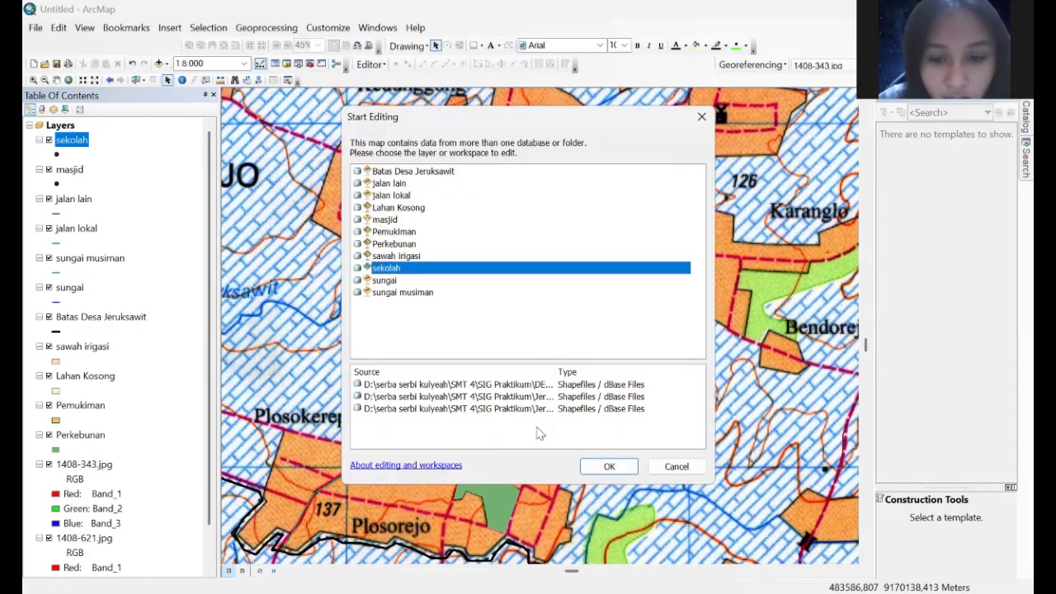
left_click(608, 466)
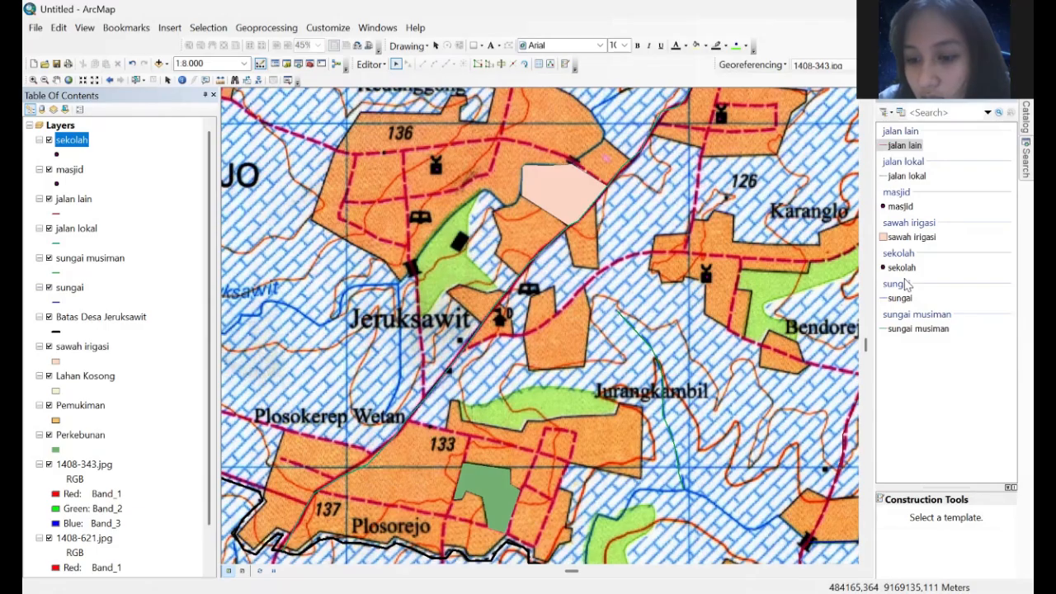
left_click(901, 267)
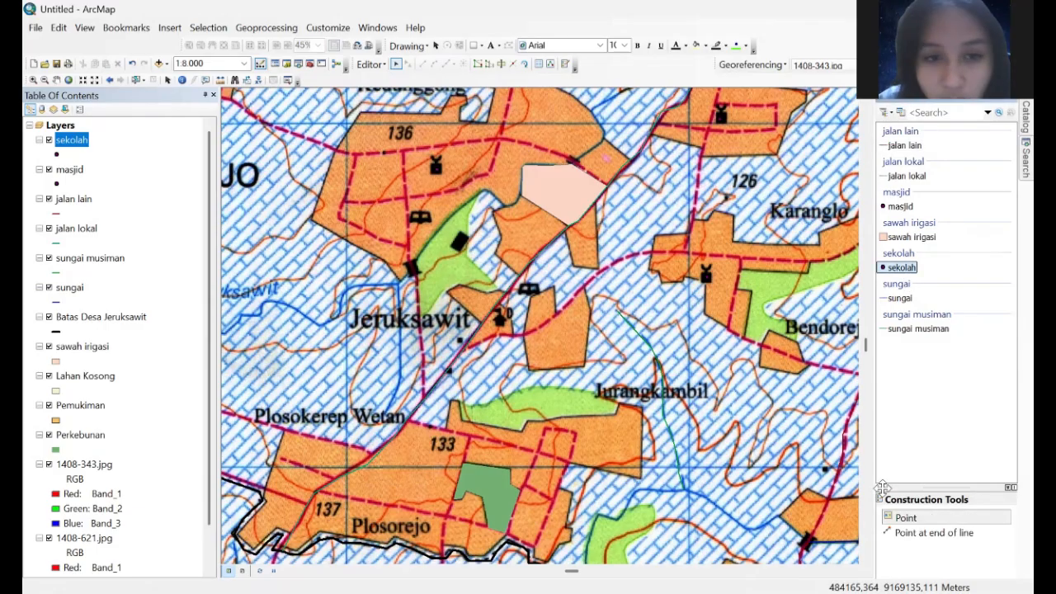
left_click(421, 221)
left_click(528, 293)
right_click(528, 291)
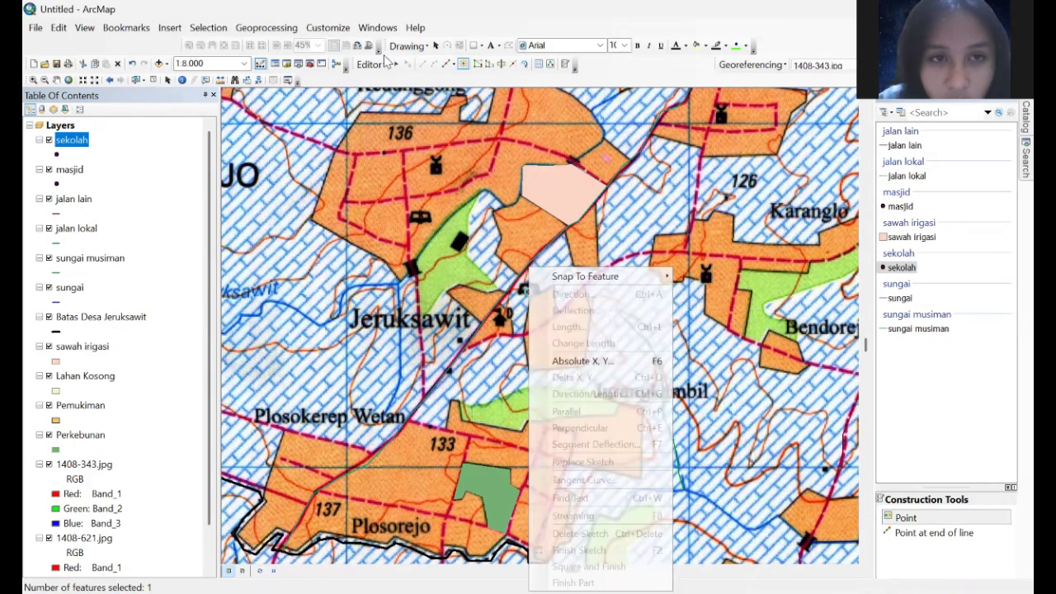
left_click(371, 65)
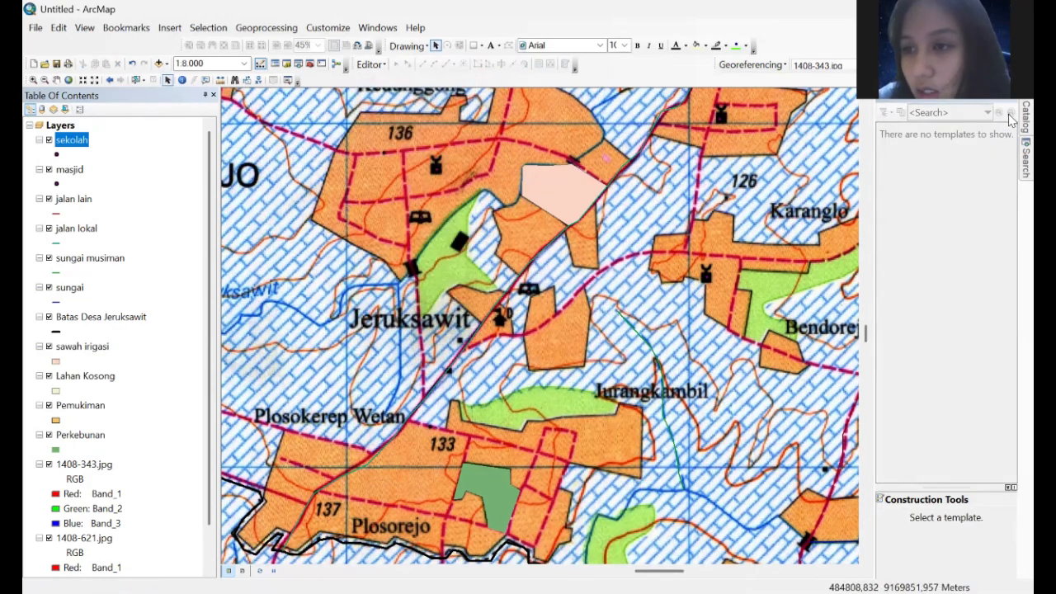
Step: Create a point shapefile named kantor kepala desa in the Home folder with the WGS 1984 UTM Zone 49S coordinate system
left_click(1024, 120)
right_click(963, 154)
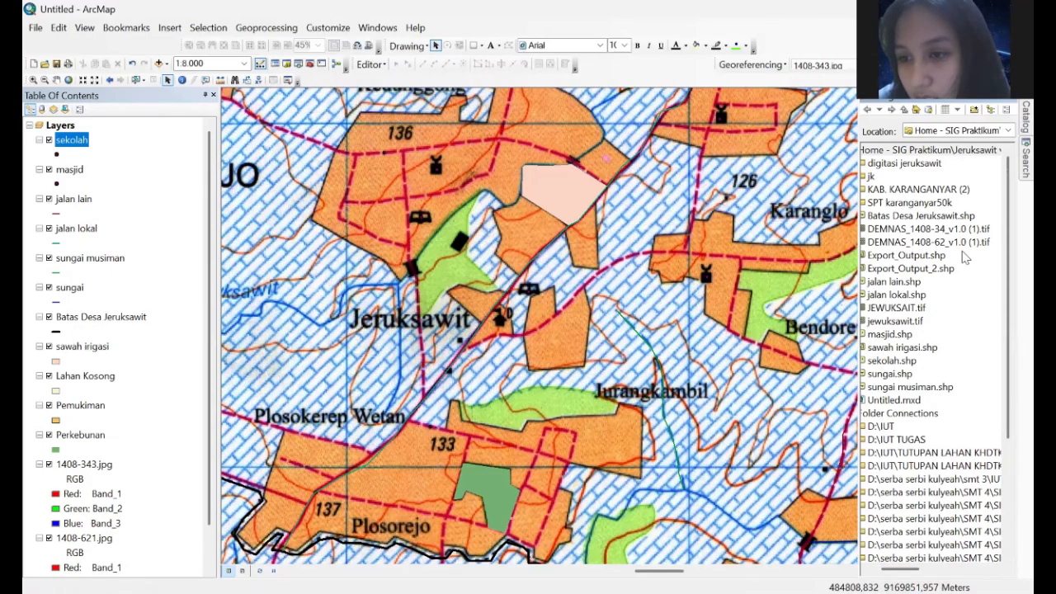
mouse_move(965, 247)
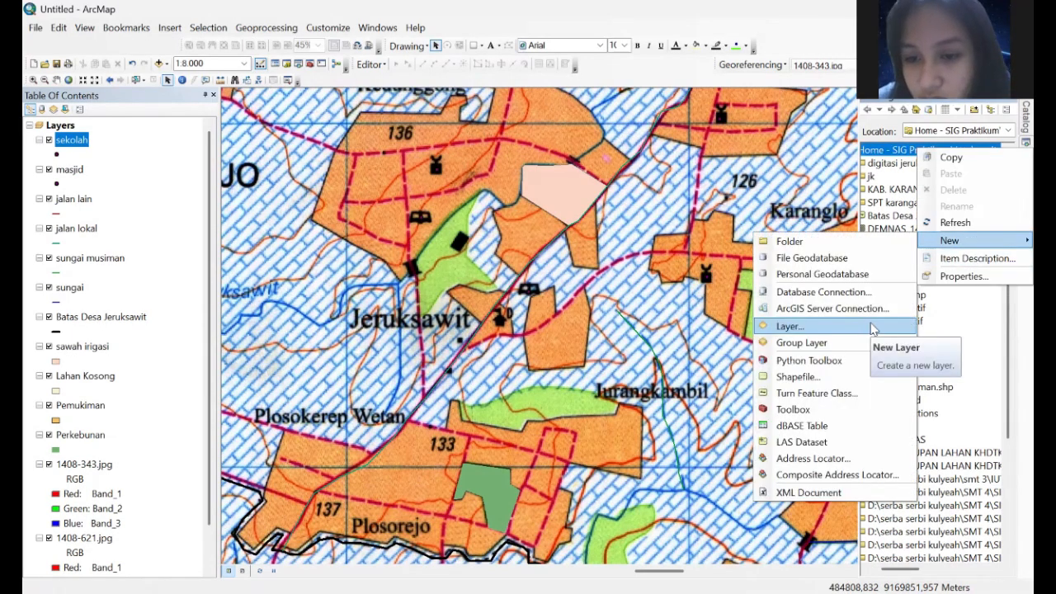
left_click(810, 381)
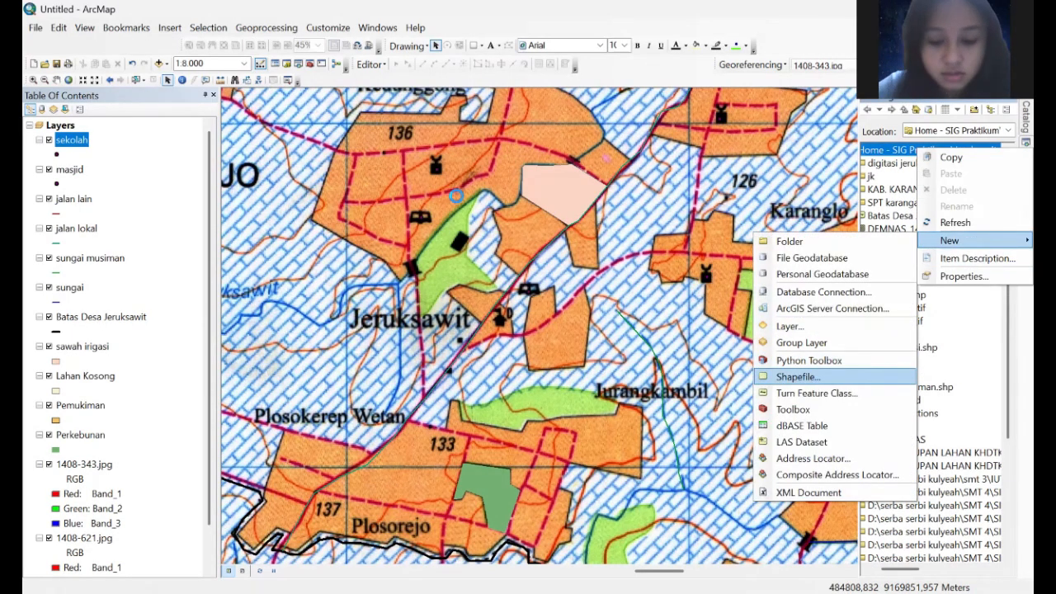
type("kantor kepala desa")
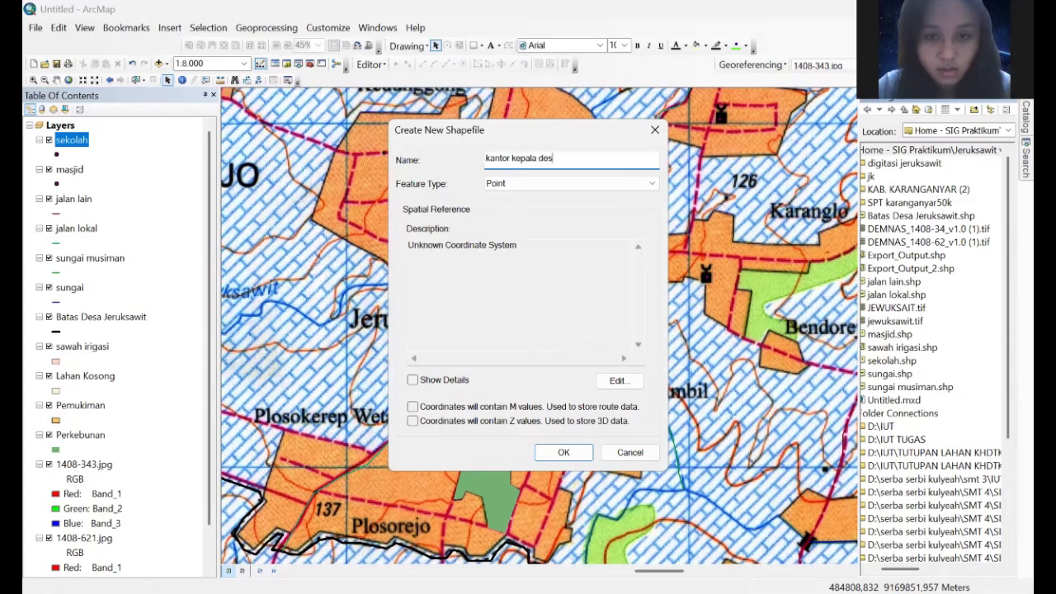
left_click(617, 381)
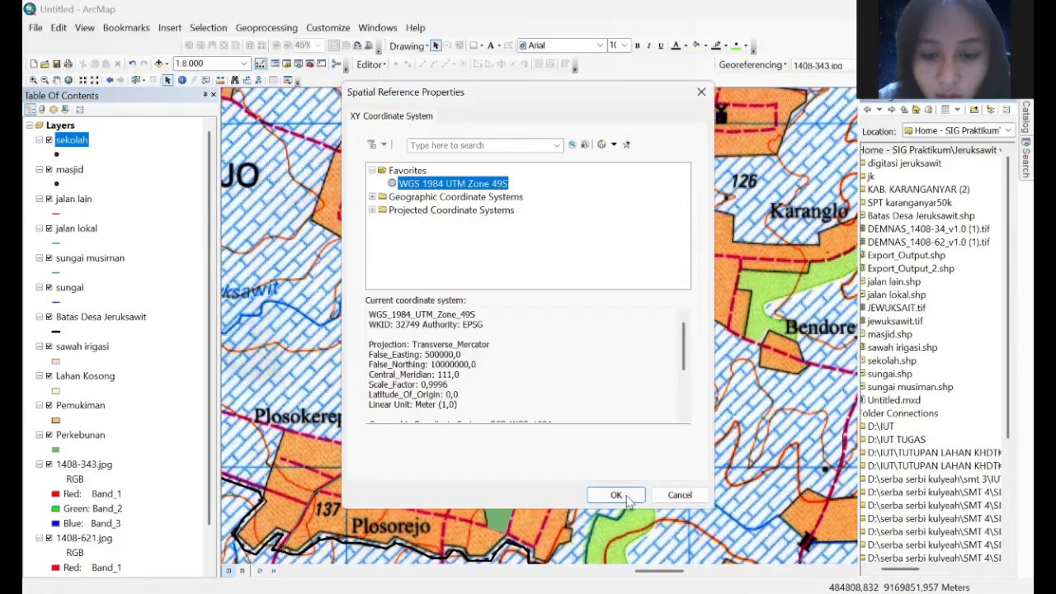
left_click(591, 495)
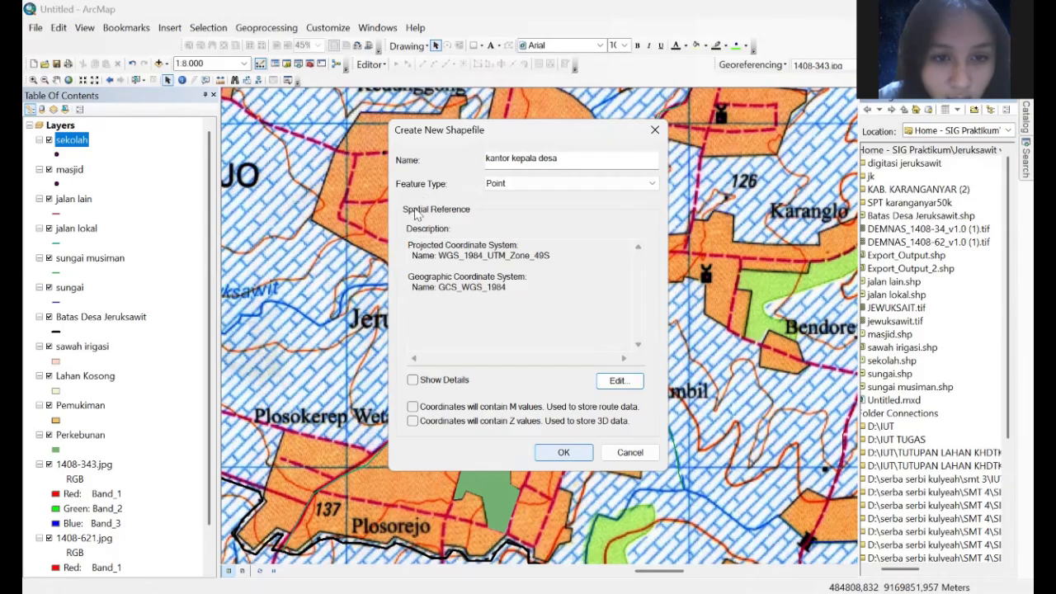
left_click(564, 452)
key("Return")
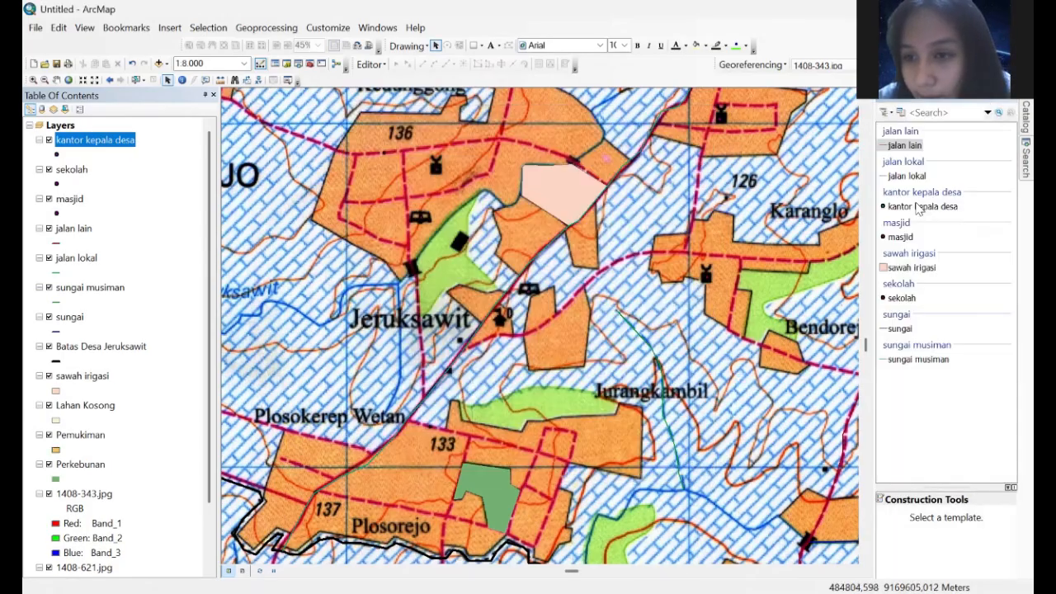
Step: Place a kantor kepala desa point on the office symbol just east of the Jeruksawit label, and stop editing with the edits saved
left_click(921, 207)
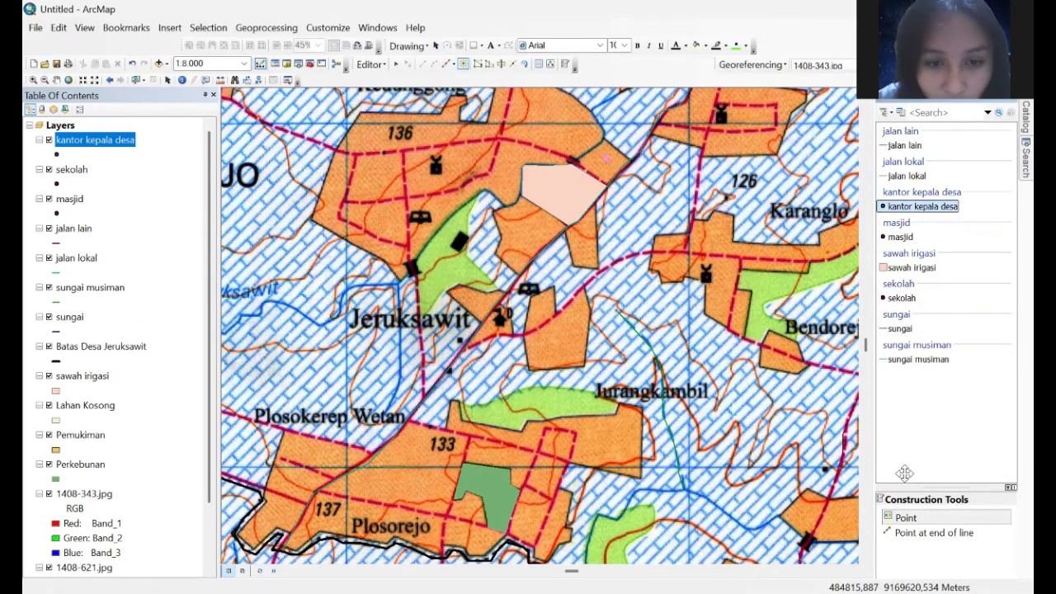
left_click(501, 320)
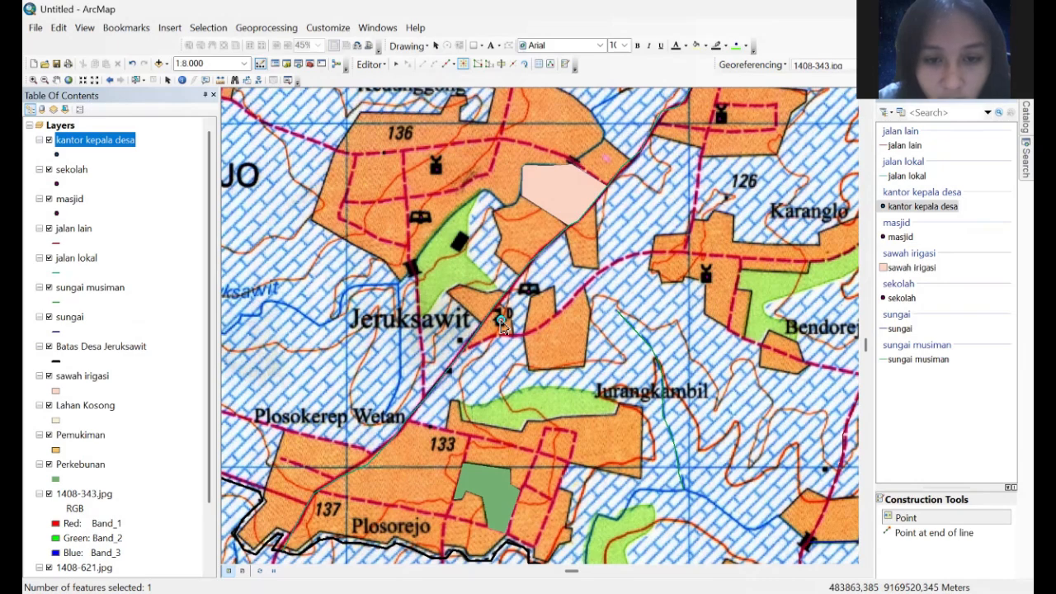
right_click(501, 324)
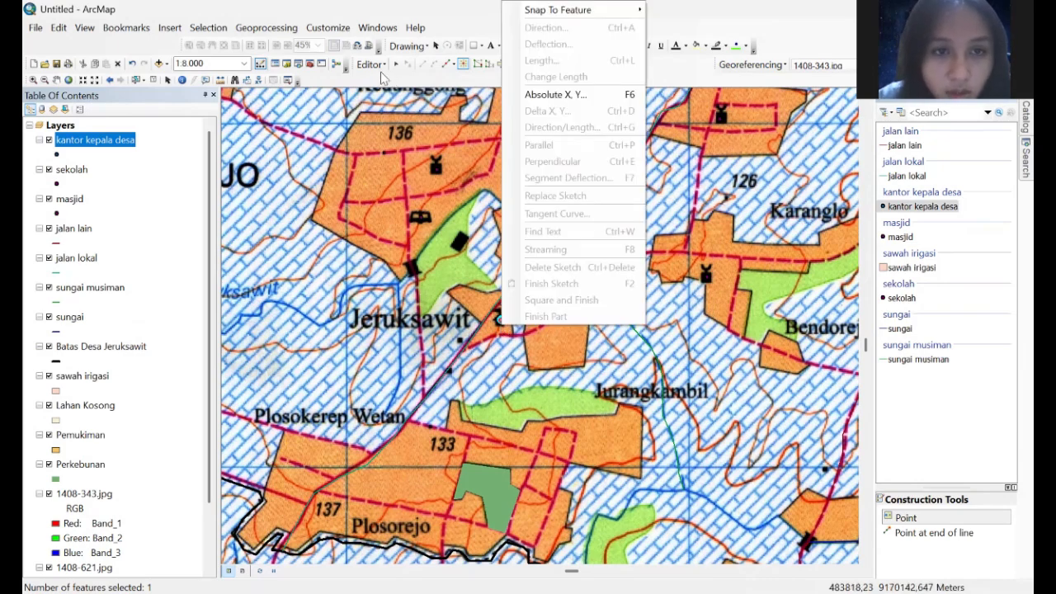
left_click(370, 64)
left_click(400, 98)
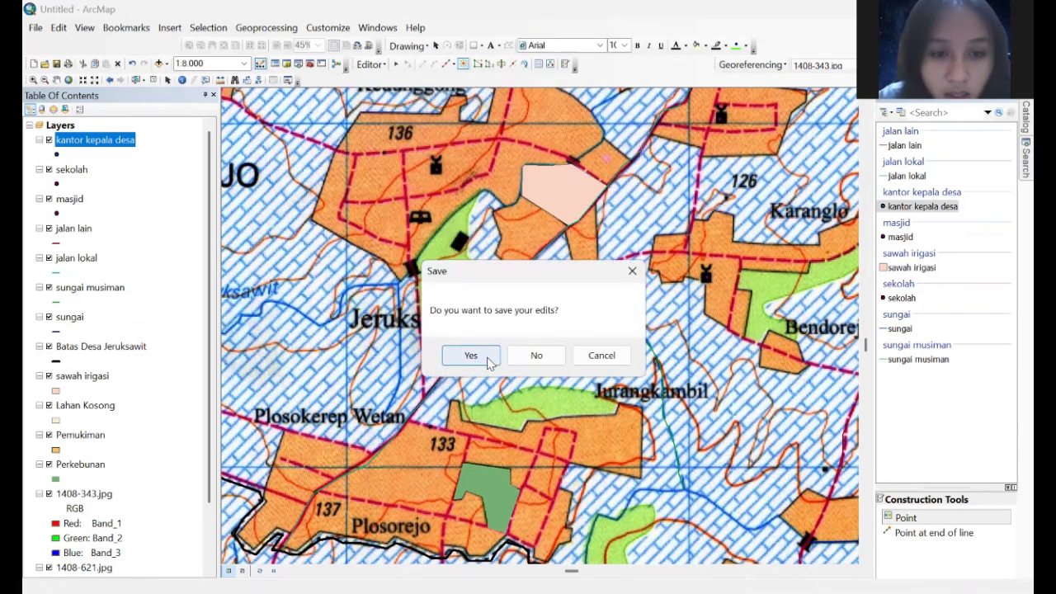
left_click(486, 360)
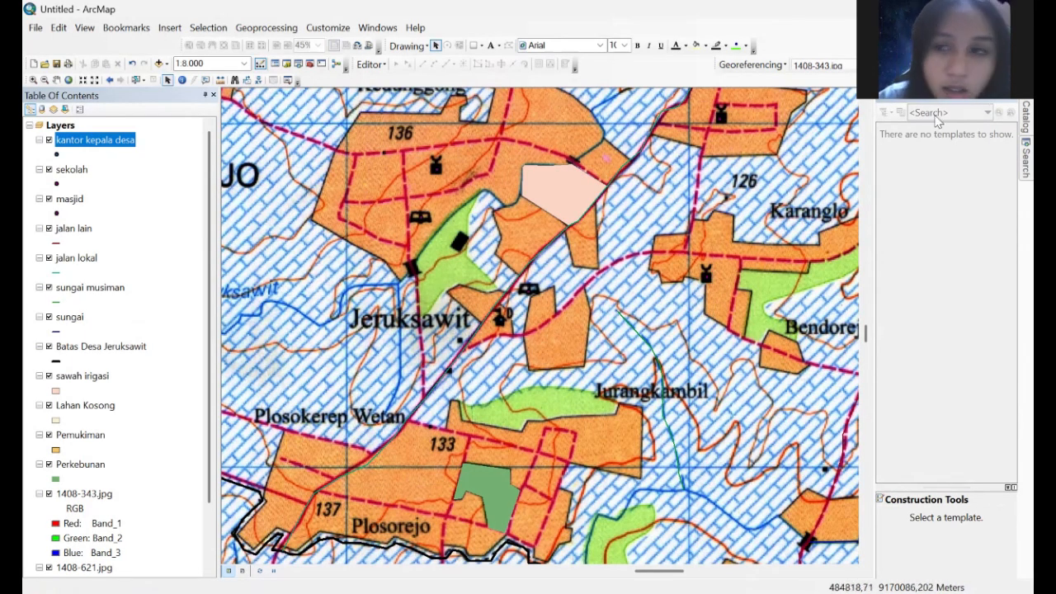
Step: Create a point shapefile named jembatan in the Home folder and assign its coordinate system
left_click(1026, 117)
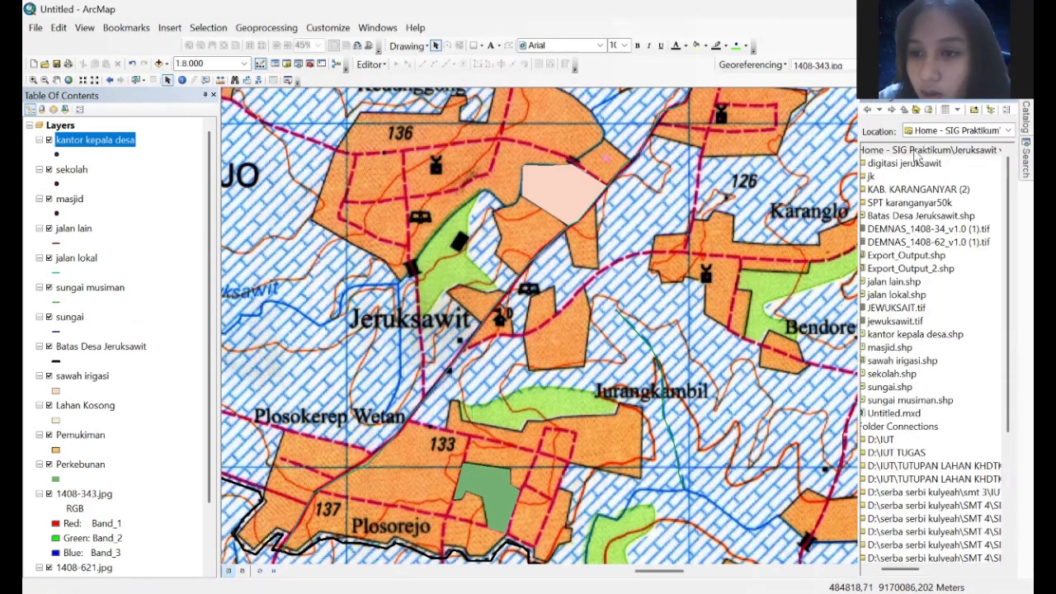
right_click(916, 151)
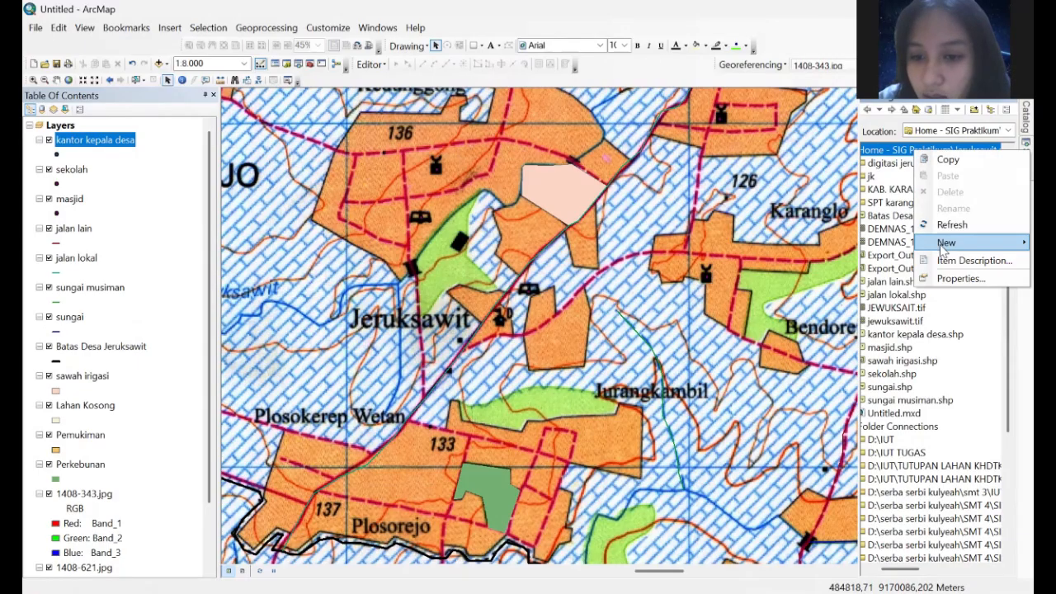
left_click(777, 373)
type("jom")
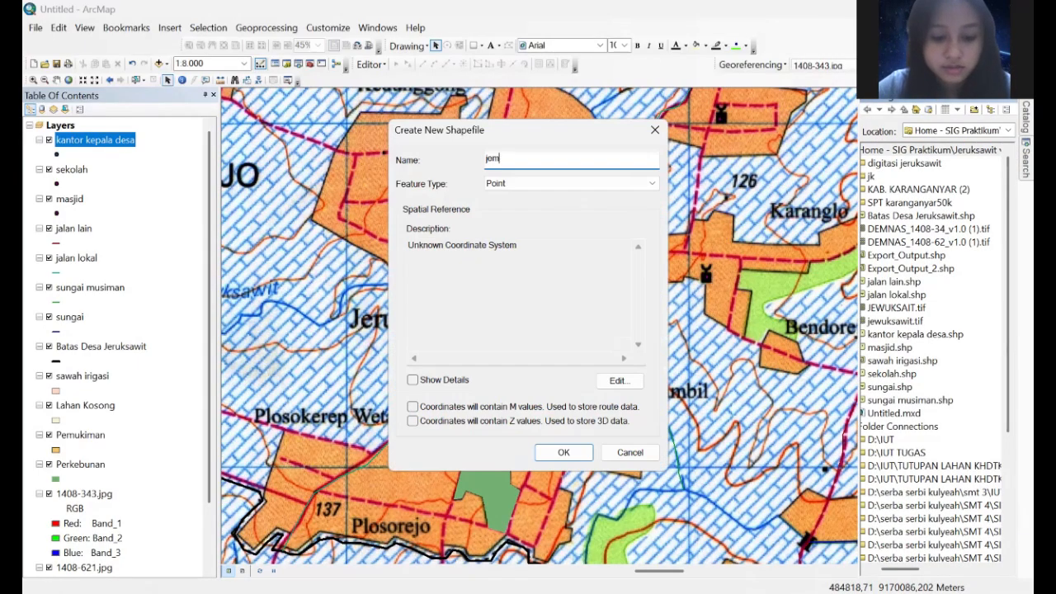
left_click(607, 384)
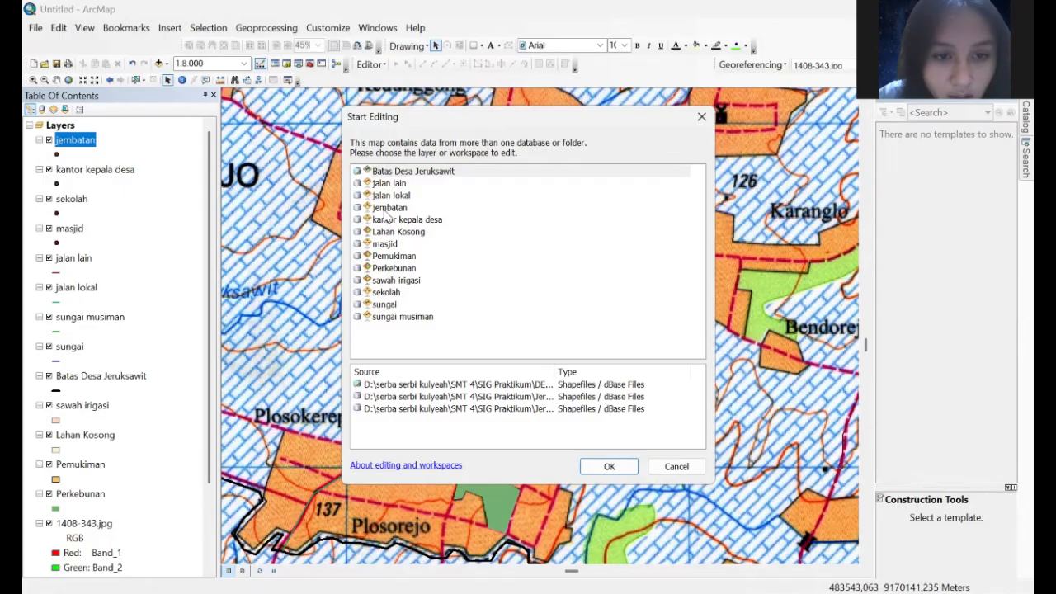
Step: Start editing jembatan, place a point on the bridge symbol north of the Jeruksawit label, and stop editing with the edits saved
left_click(387, 208)
left_click(611, 466)
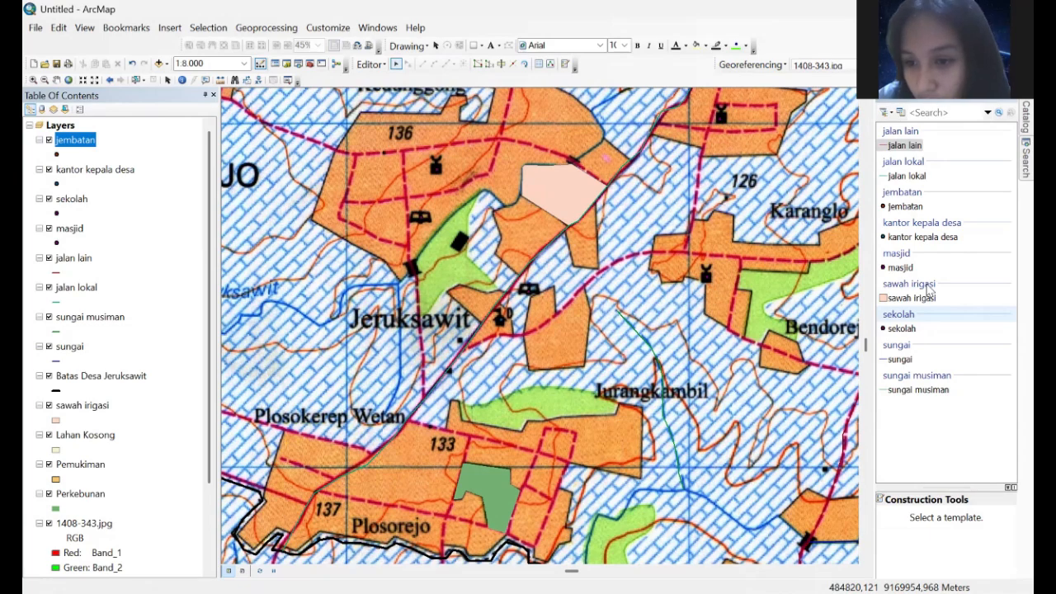
left_click(899, 206)
left_click(948, 518)
left_click(414, 275)
right_click(414, 275)
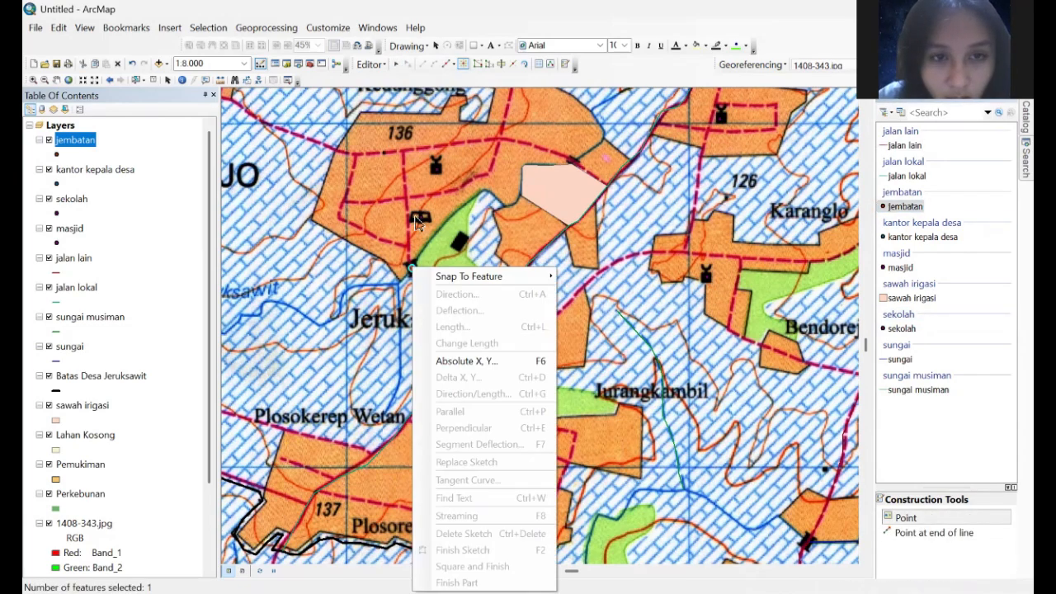
left_click(376, 66)
left_click(402, 98)
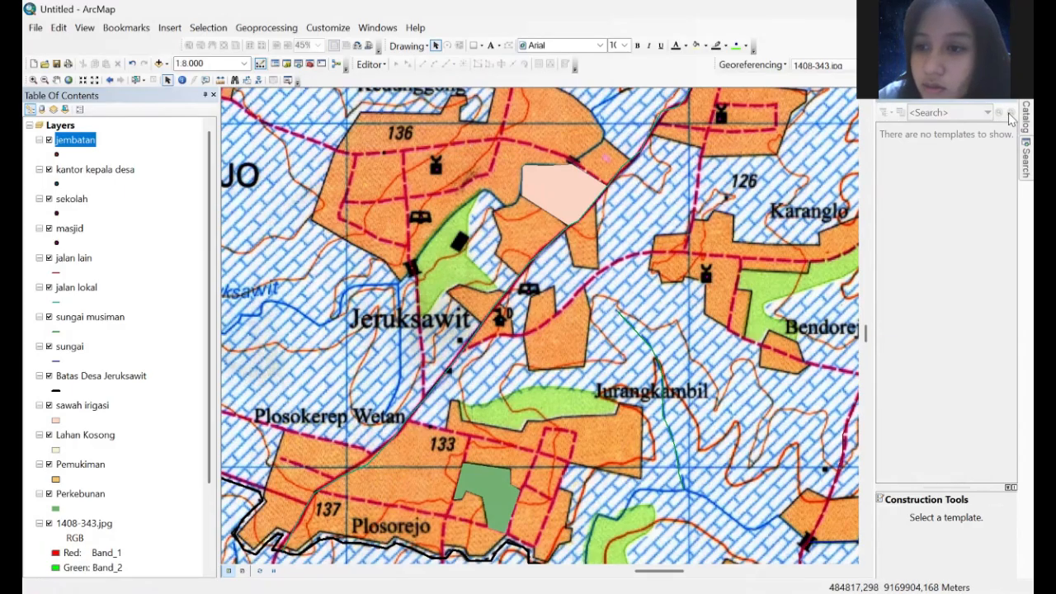
Step: Create a point shapefile named bangunan in the Home folder with the WGS 1984 UTM Zone 49S coordinate system
mouse_move(1025, 120)
right_click(918, 157)
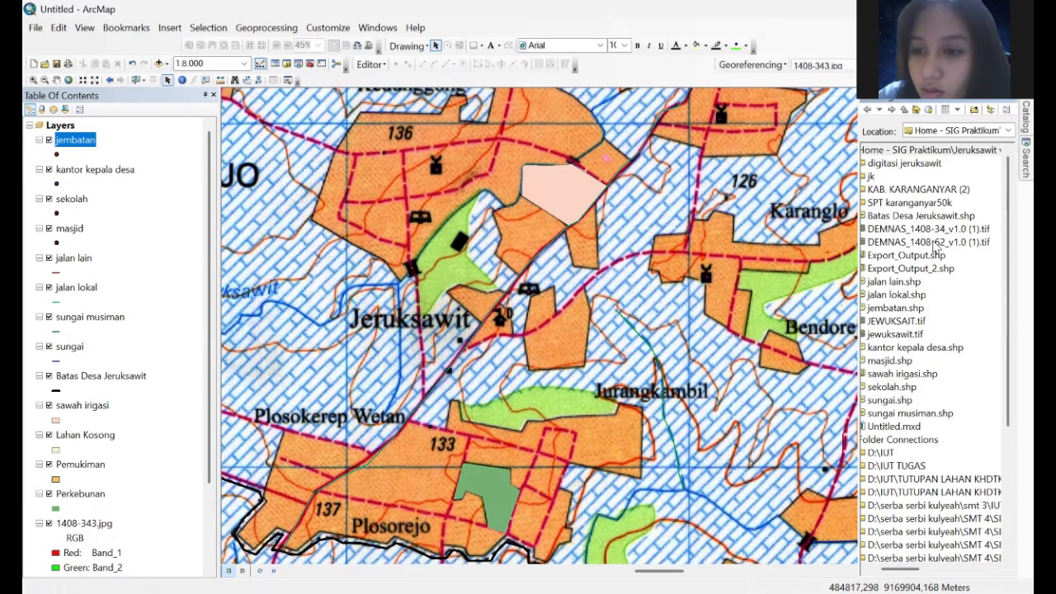
mouse_move(948, 243)
left_click(828, 380)
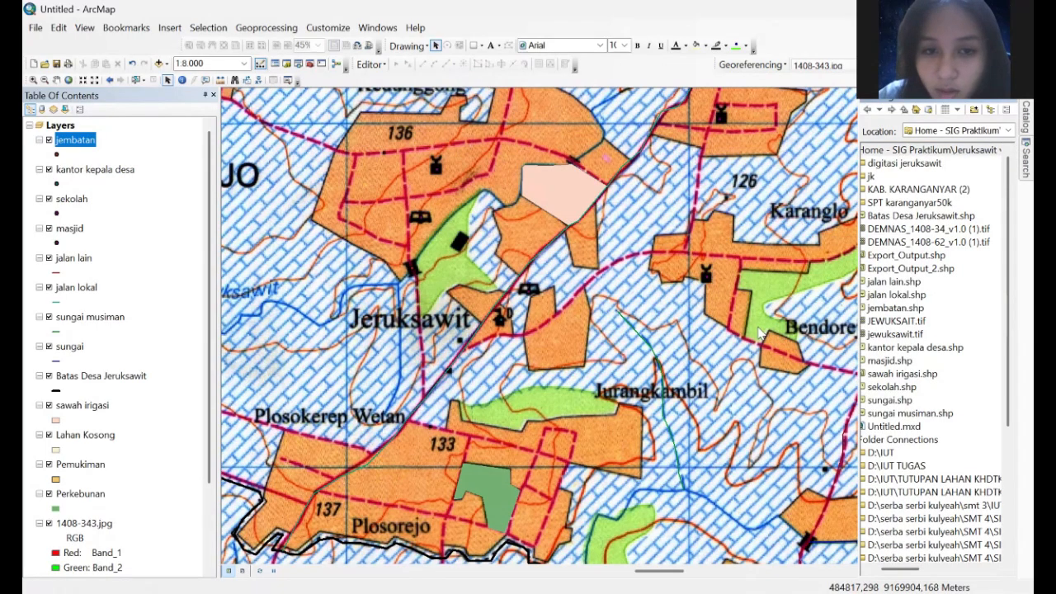
type("bangu")
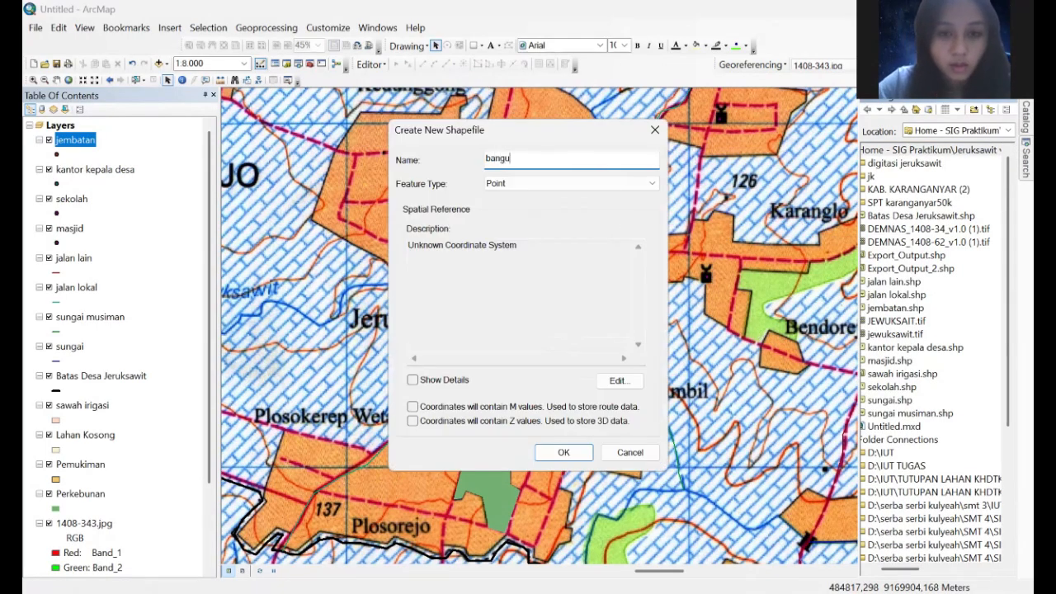
type("nan")
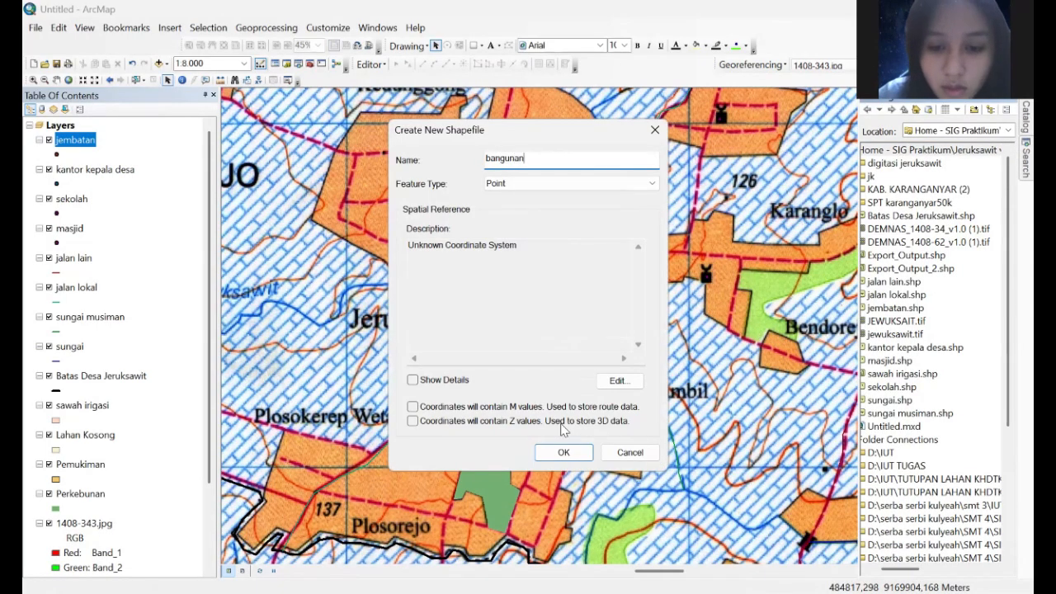
left_click(618, 381)
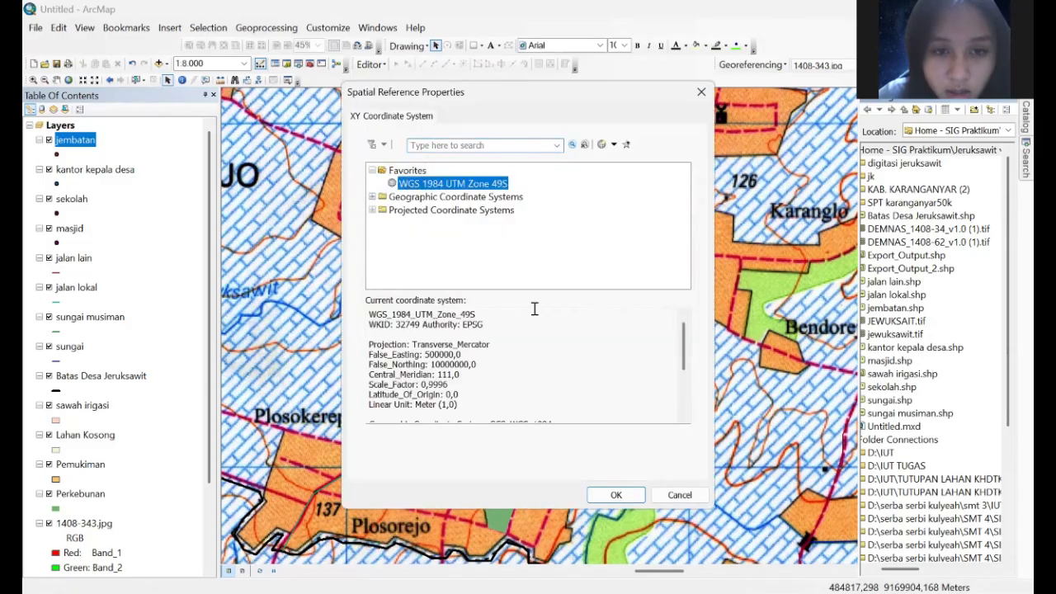
key("Return")
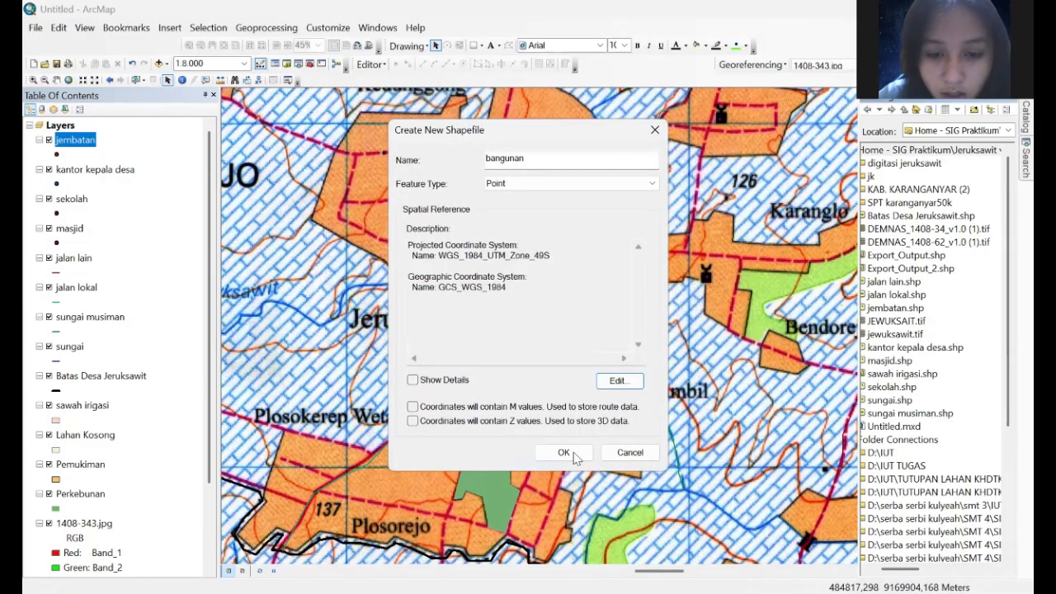
left_click(565, 453)
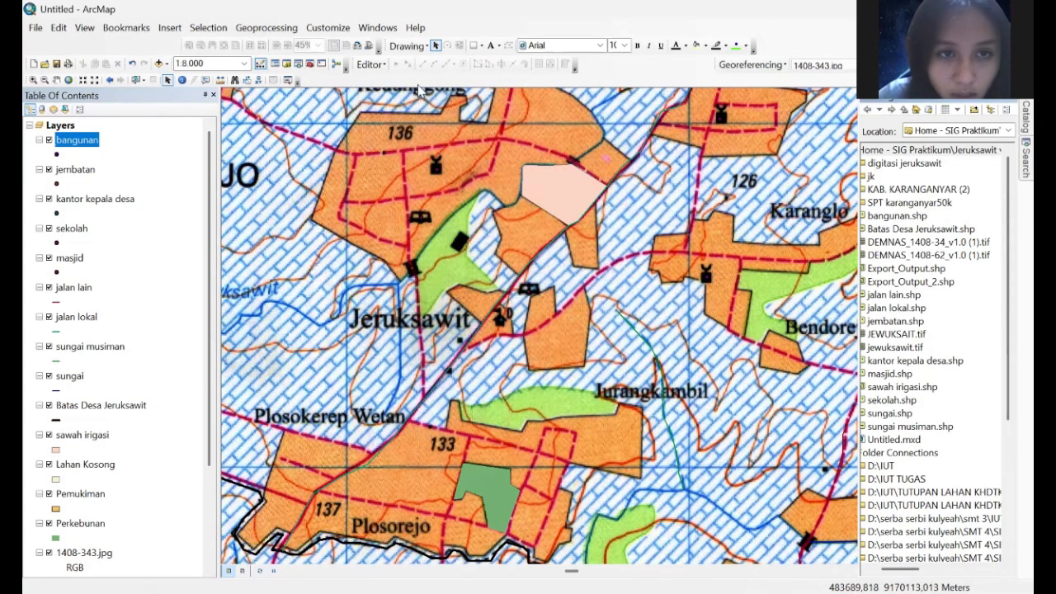
Step: Start editing bangunan, place a point on the black building symbol in the green area north of Jeruksawit, and stop editing with the edits saved
left_click(371, 65)
left_click(388, 86)
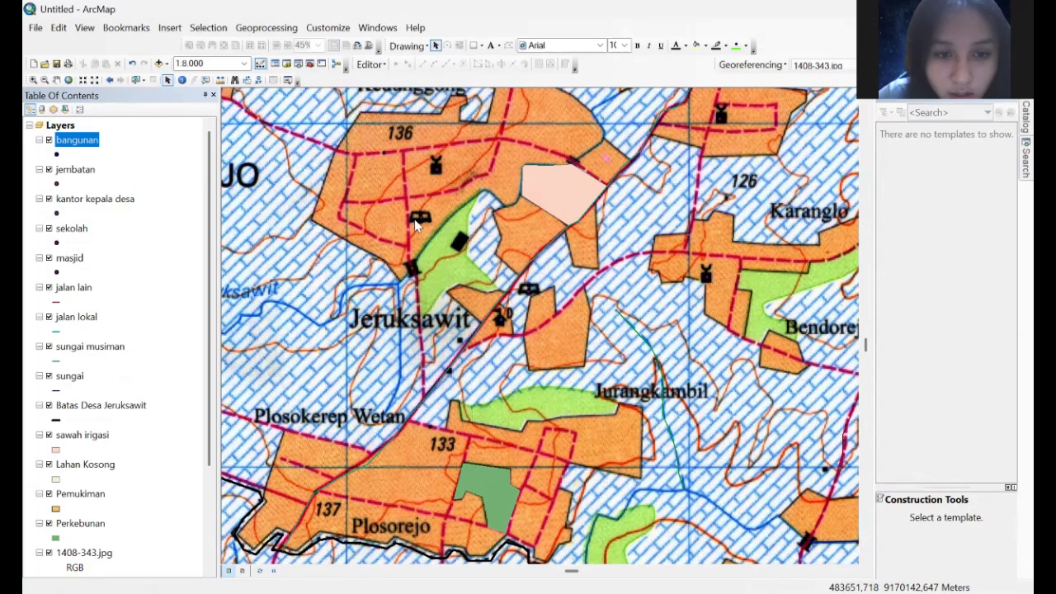
left_click(392, 173)
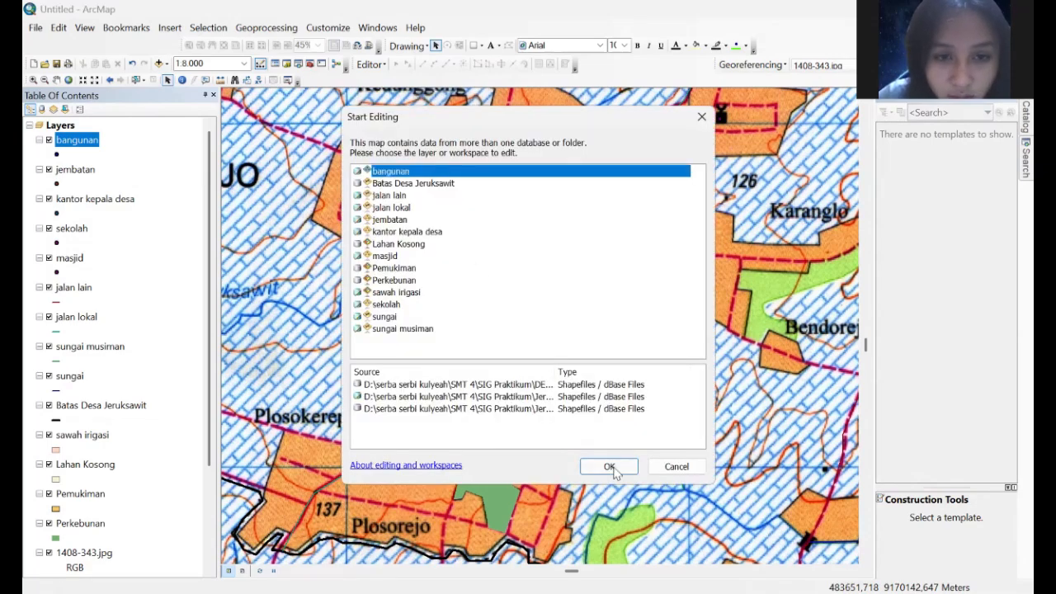
key("Return")
left_click(910, 148)
left_click(948, 517)
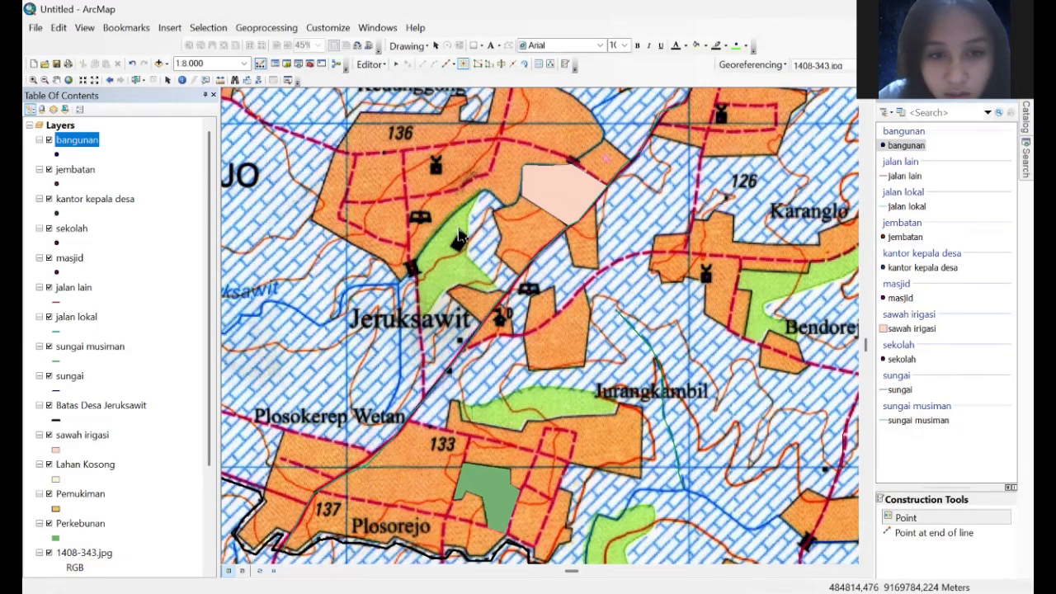
left_click(459, 246)
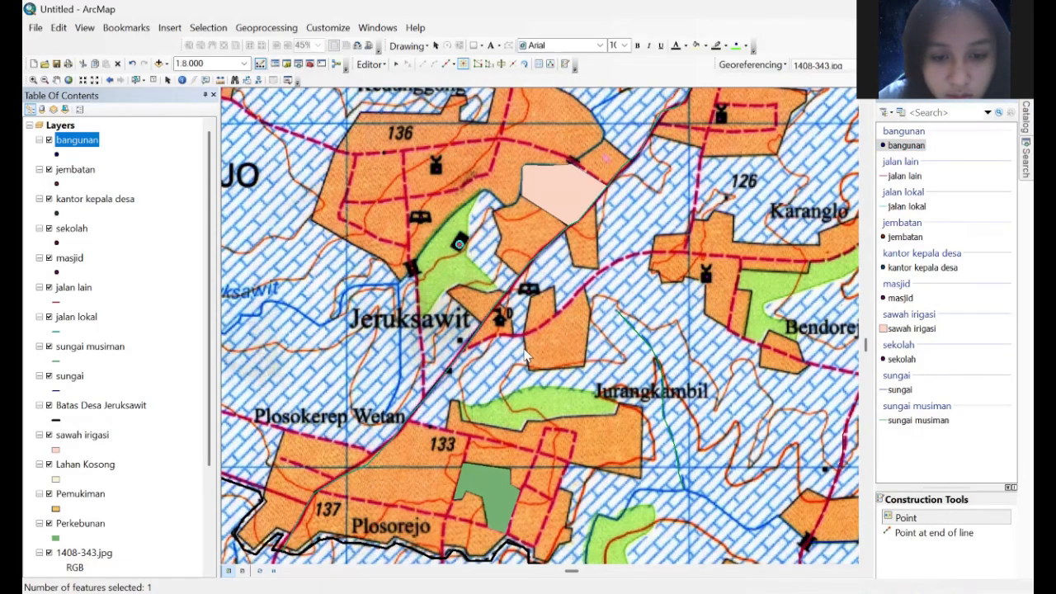
right_click(461, 247)
left_click(379, 65)
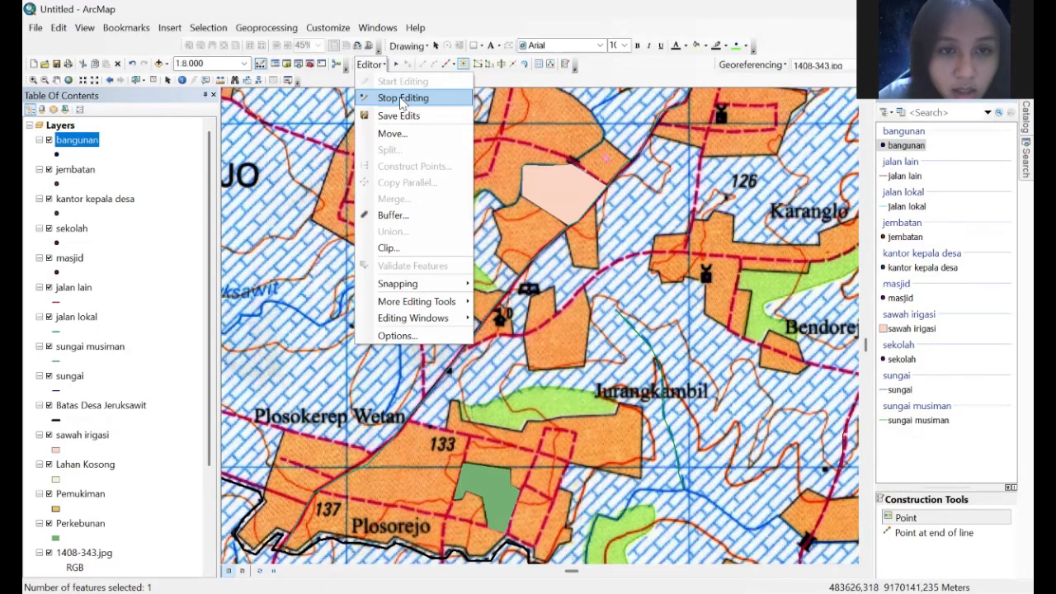
left_click(402, 98)
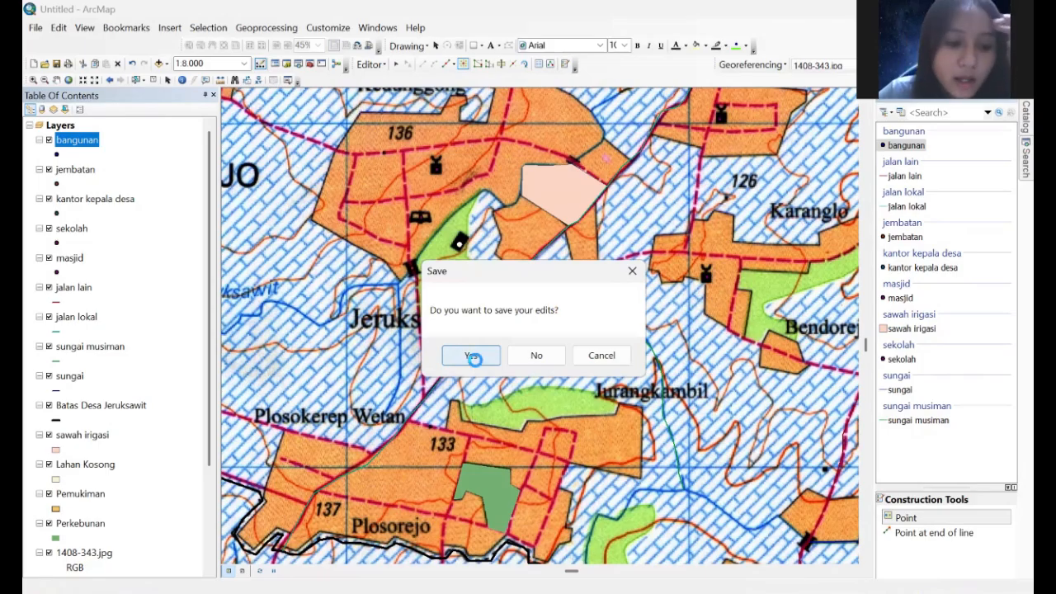
left_click(470, 355)
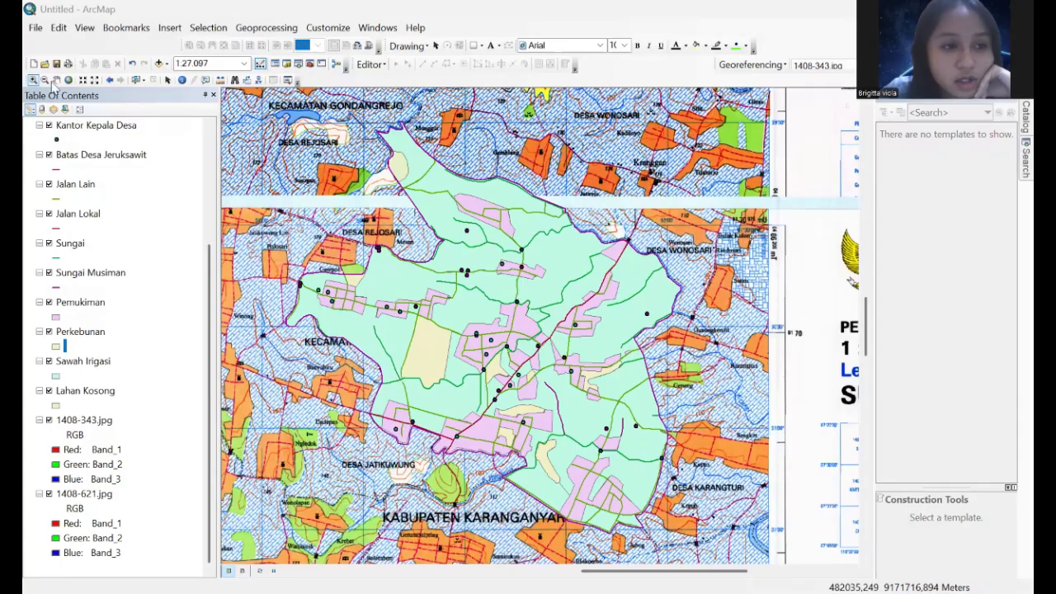
Step: Open the Lahan Kosong fill symbol settings and add the Juknis_Peta_290817.style file to the style references
left_click(53, 82)
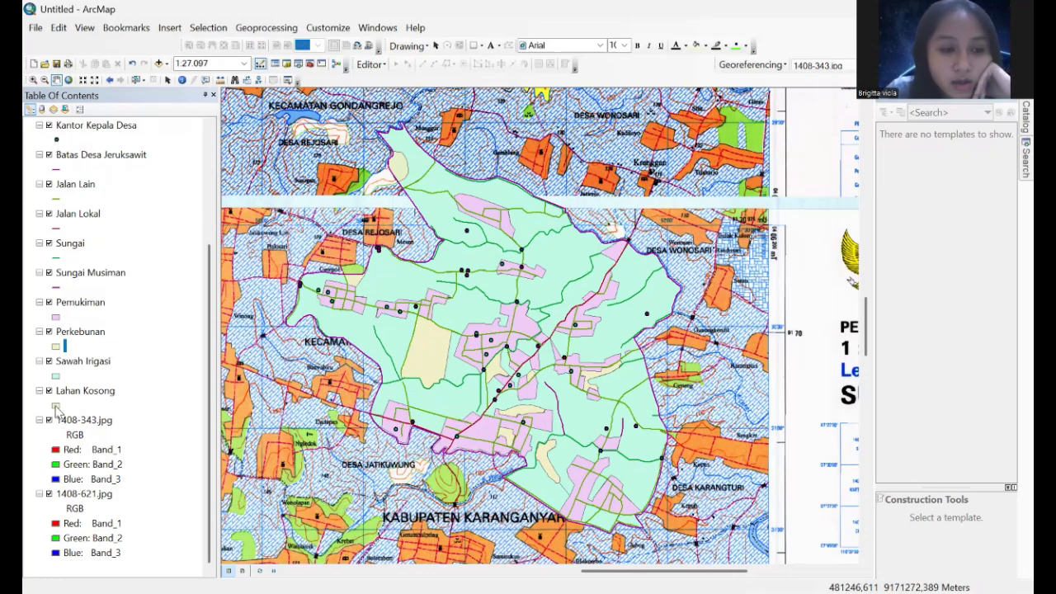
left_click(55, 408)
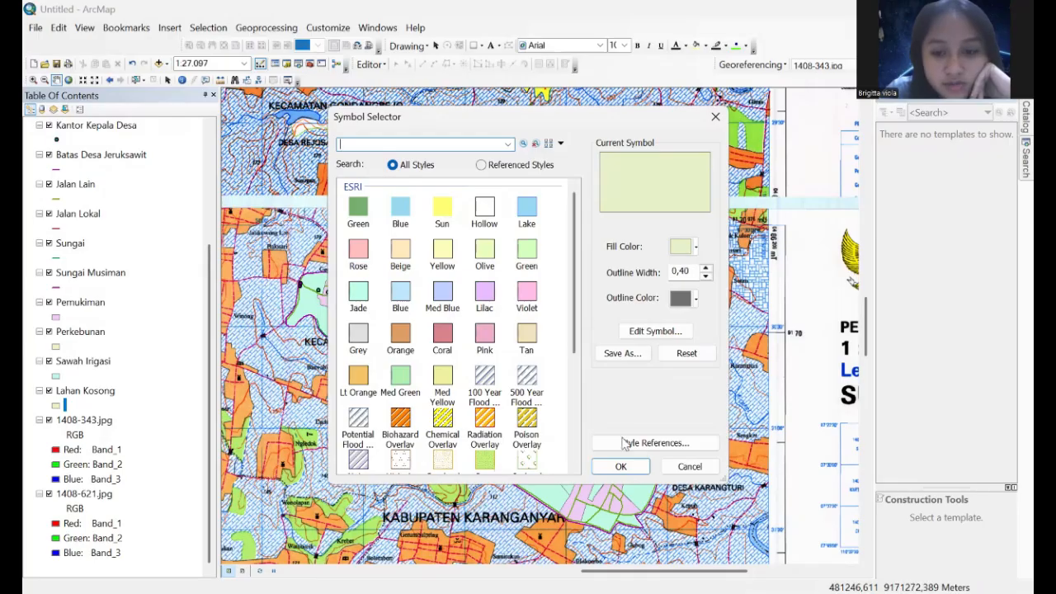
left_click(678, 445)
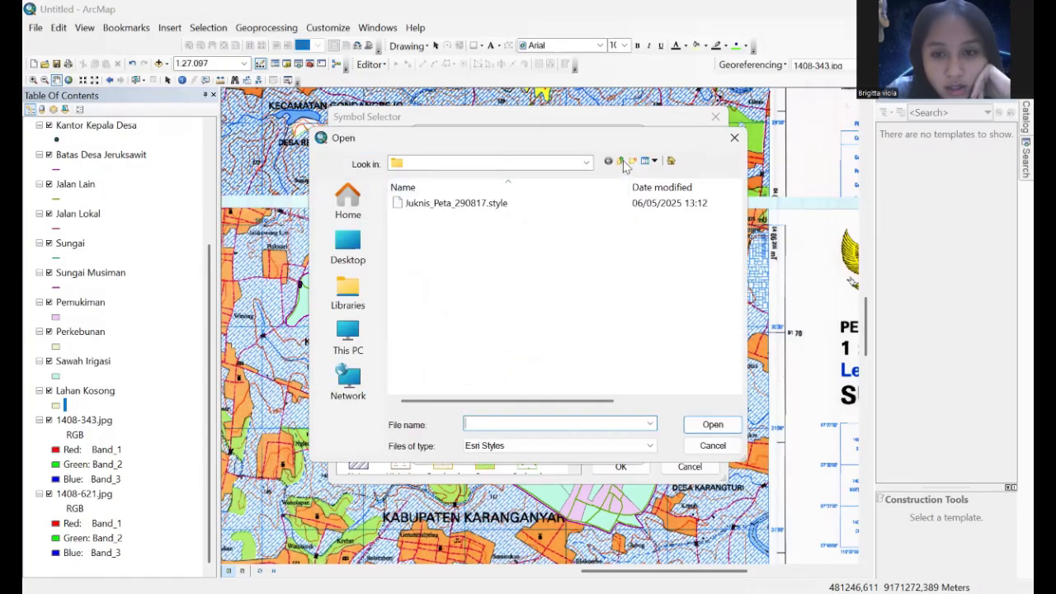
left_click(622, 162)
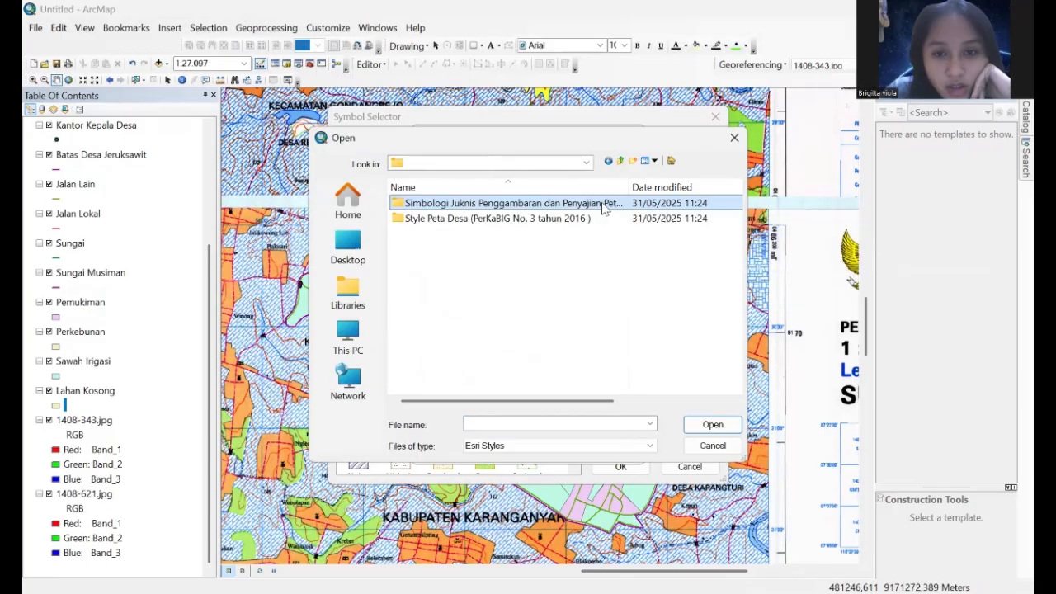
double_click(602, 204)
left_click(603, 203)
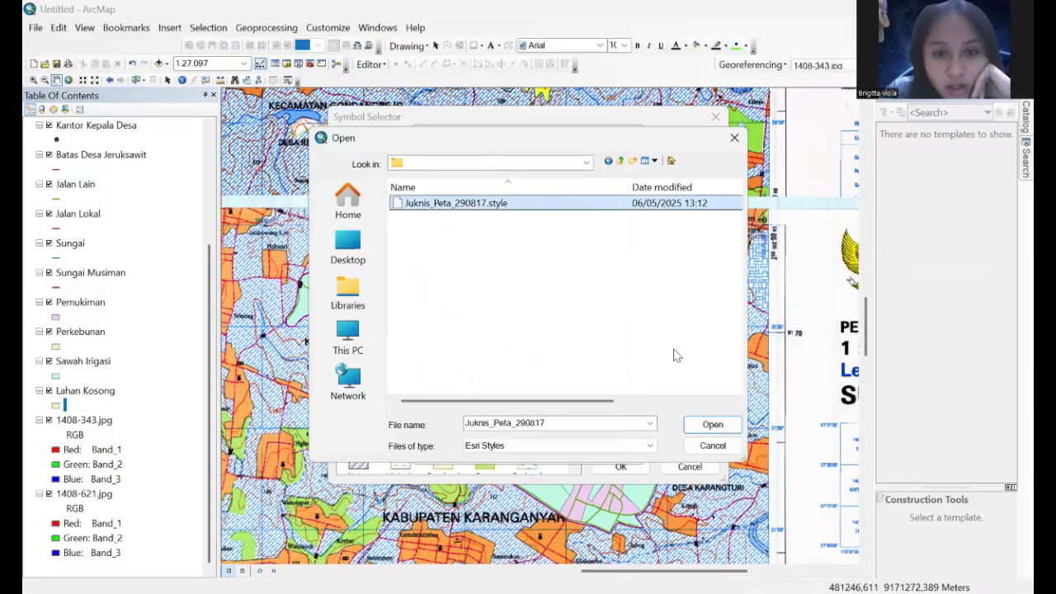
left_click(713, 424)
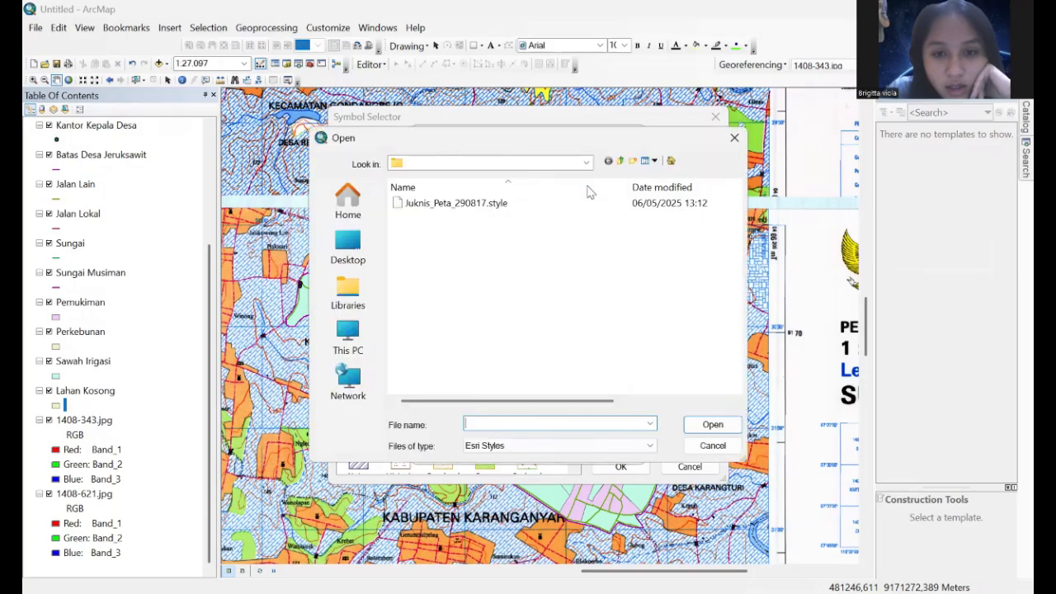
Step: Add the style file from the Style Peta Desa (PerKaBIG No. 3 tahun 2016) folder and apply the style references
left_click(620, 161)
double_click(511, 220)
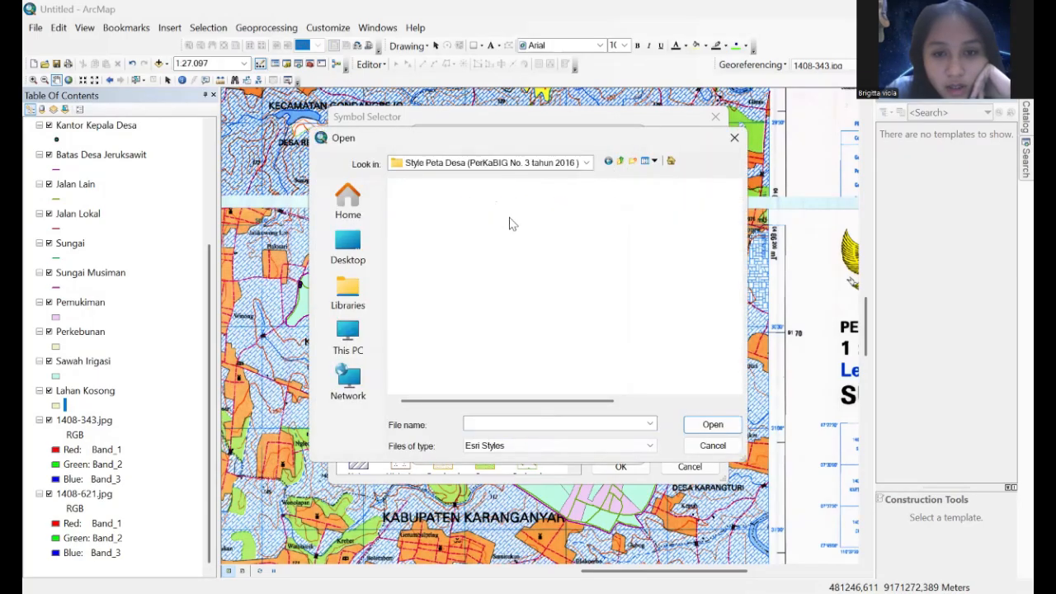
left_click(484, 219)
key("Return")
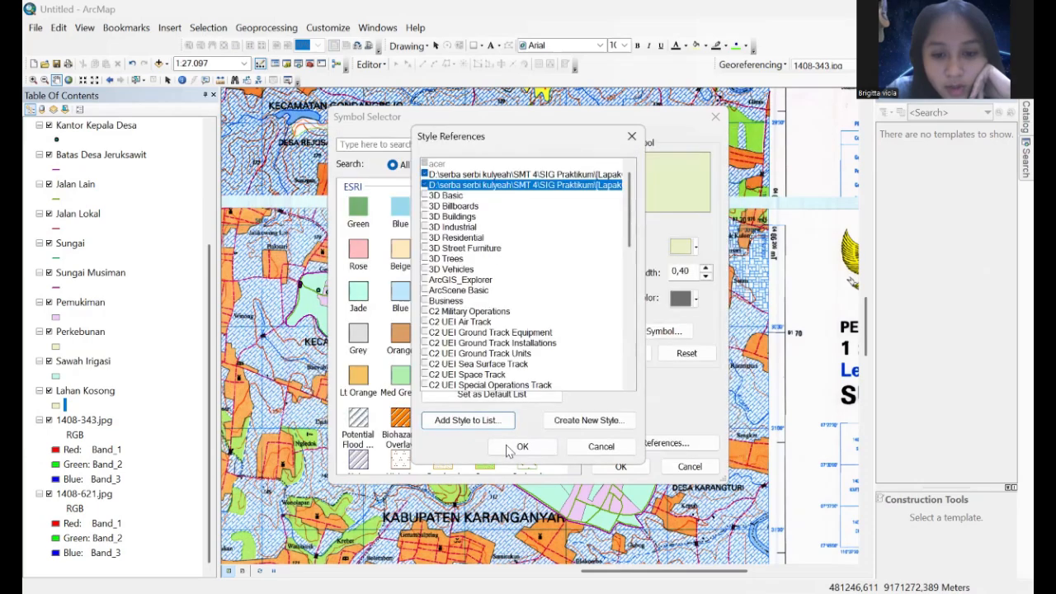
key("Return")
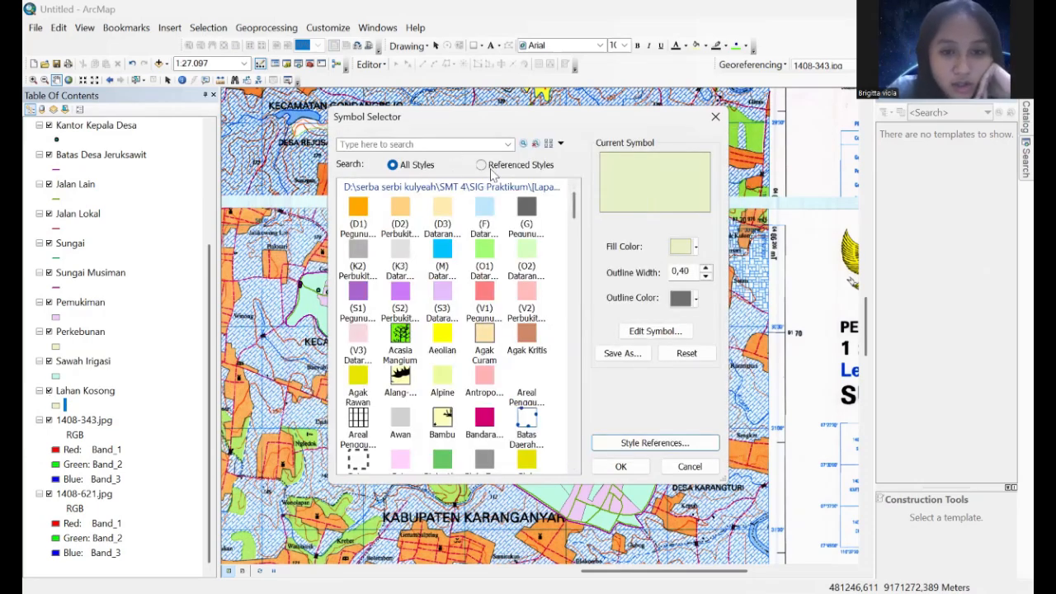
Step: Search the styles for "lahan" and "lahan kosong", and give the Lahan Kosong layer a blank fill without an outline
left_click(485, 144)
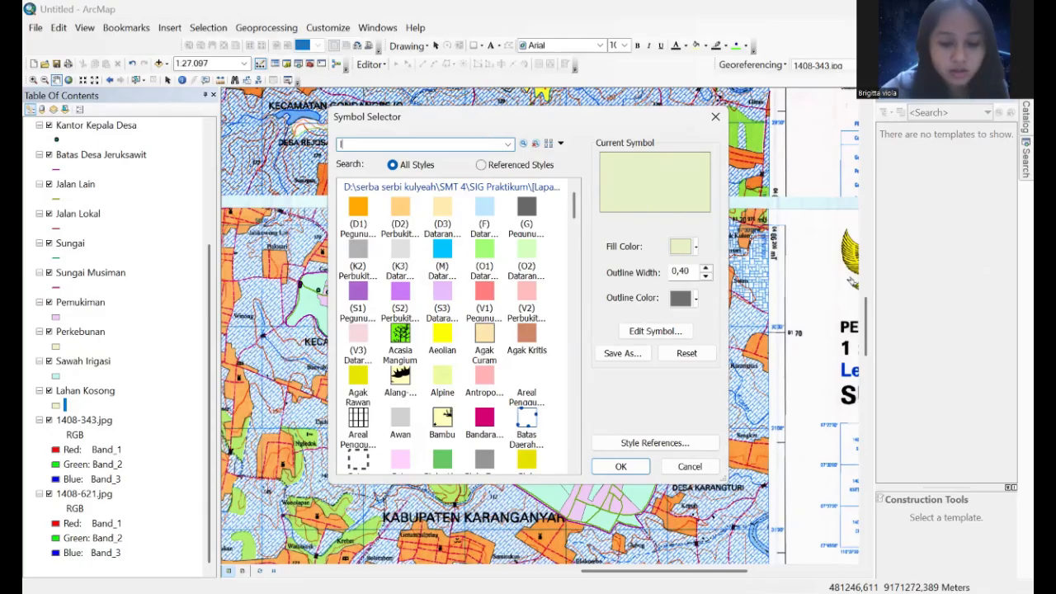
type("lahan")
key("Return")
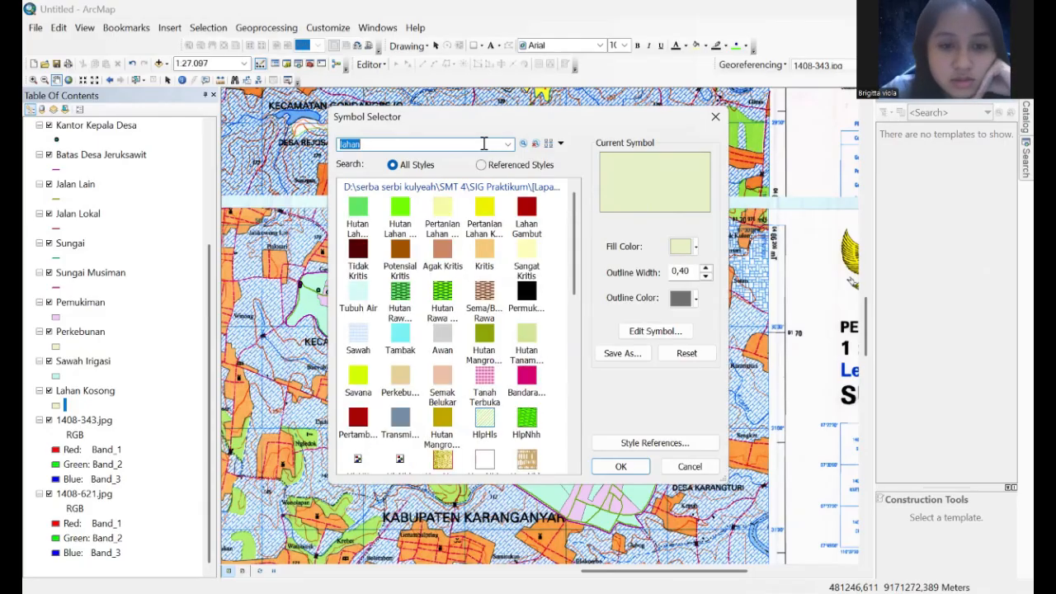
key("BackSpace")
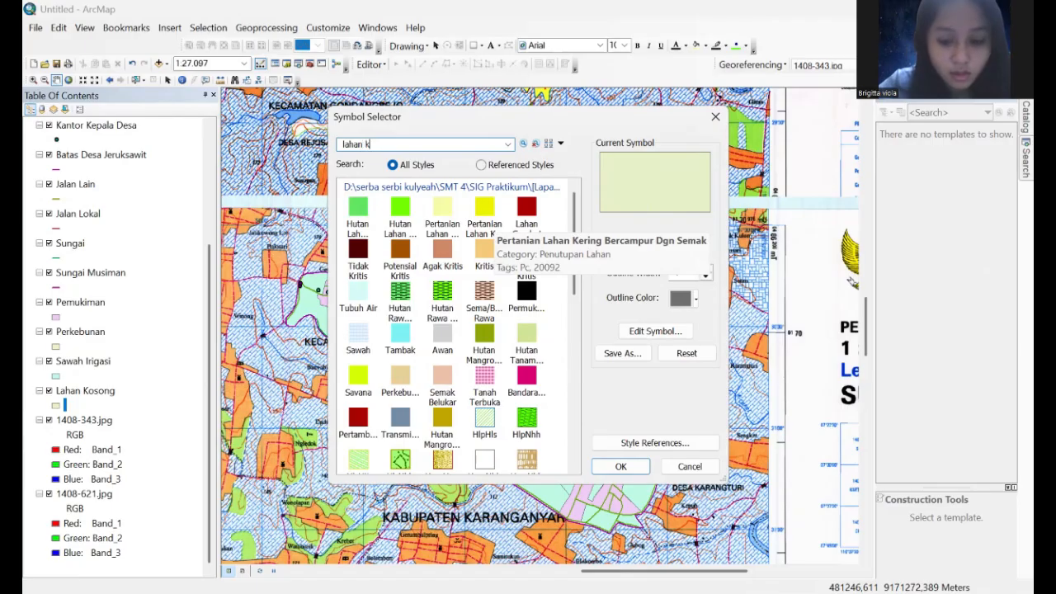
type("lahan kosong")
key("Return")
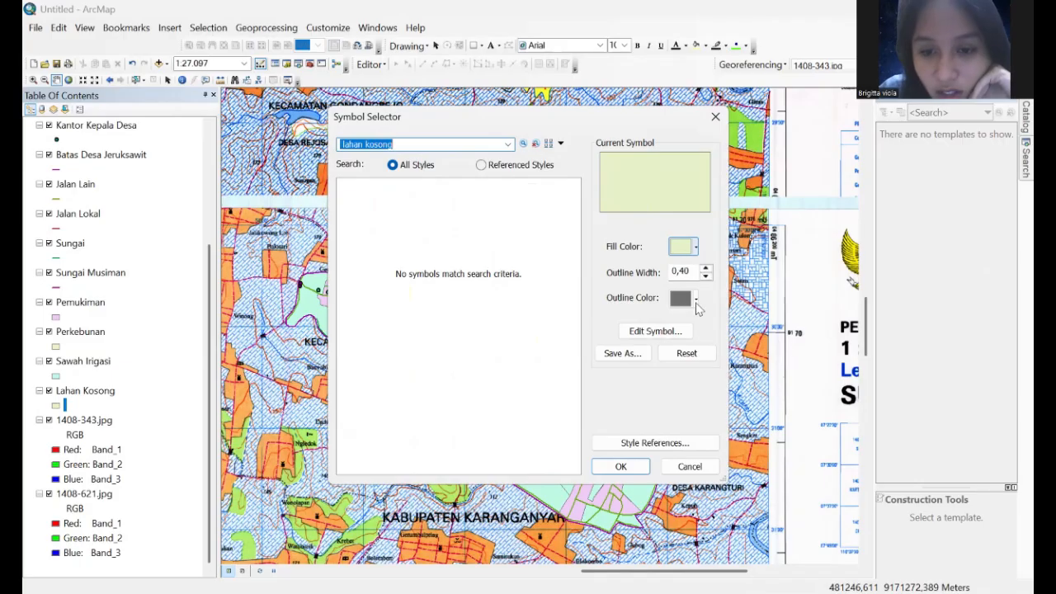
left_click(620, 467)
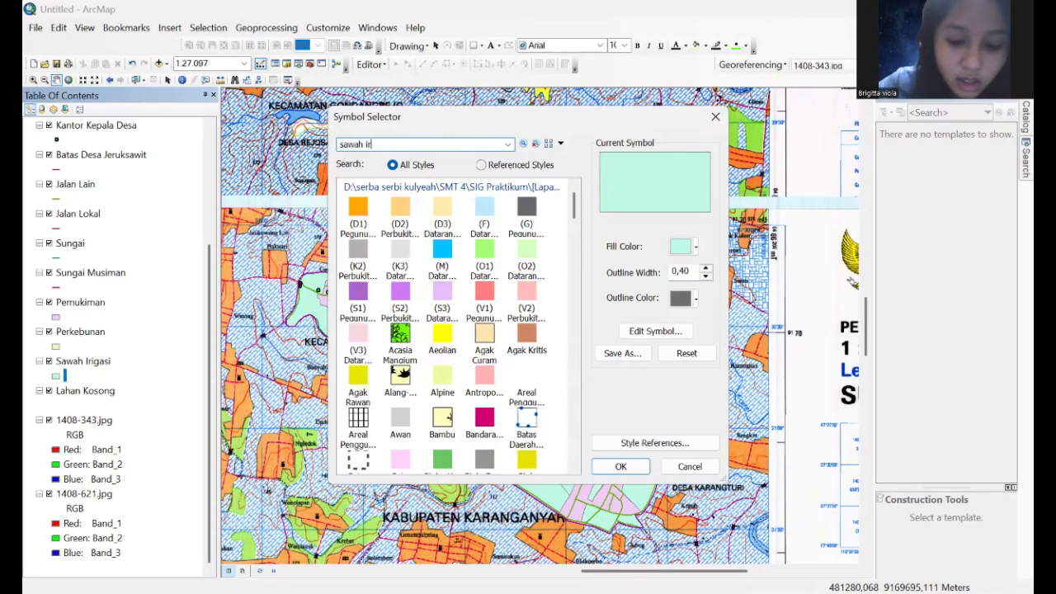
Step: Search the styles for "sawah" and apply the LTT Sawah symbol with no outline color to the Sawah Irigasi layer
key("Return")
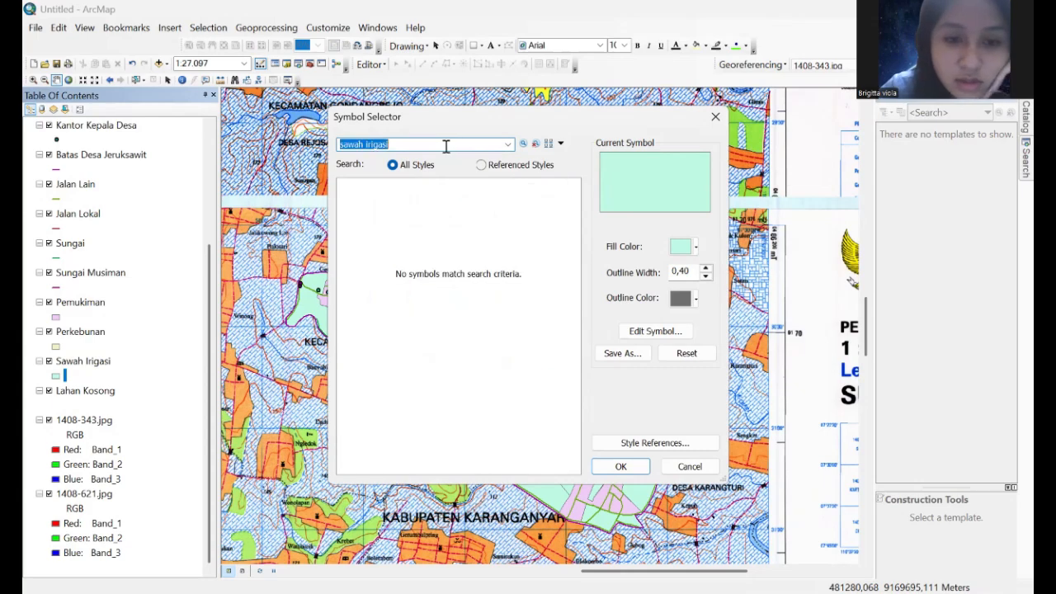
double_click(446, 146)
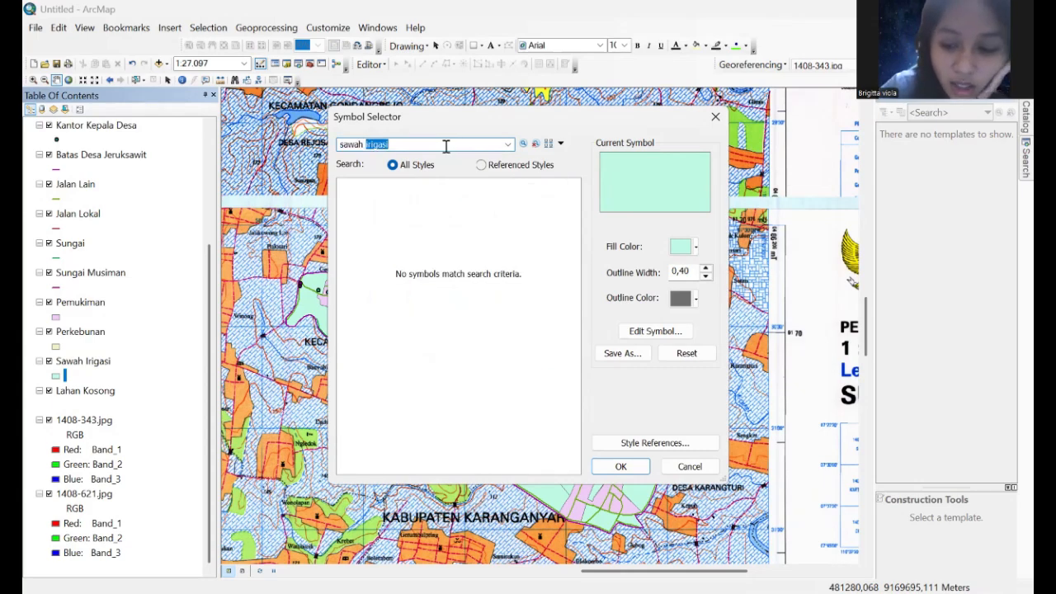
key("BackSpace")
key("BackSpace")
key("Return")
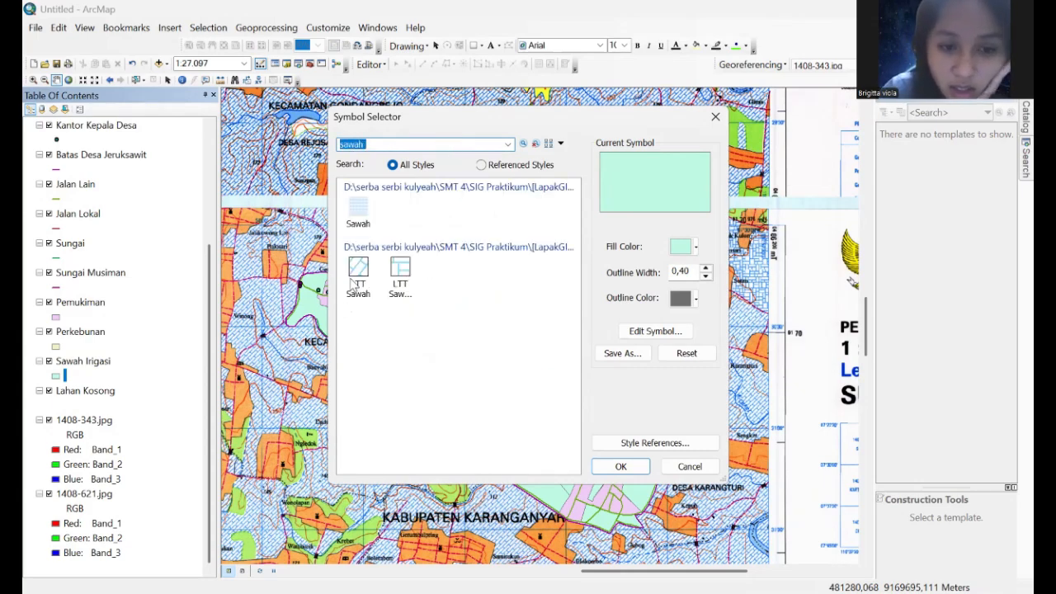
left_click(357, 279)
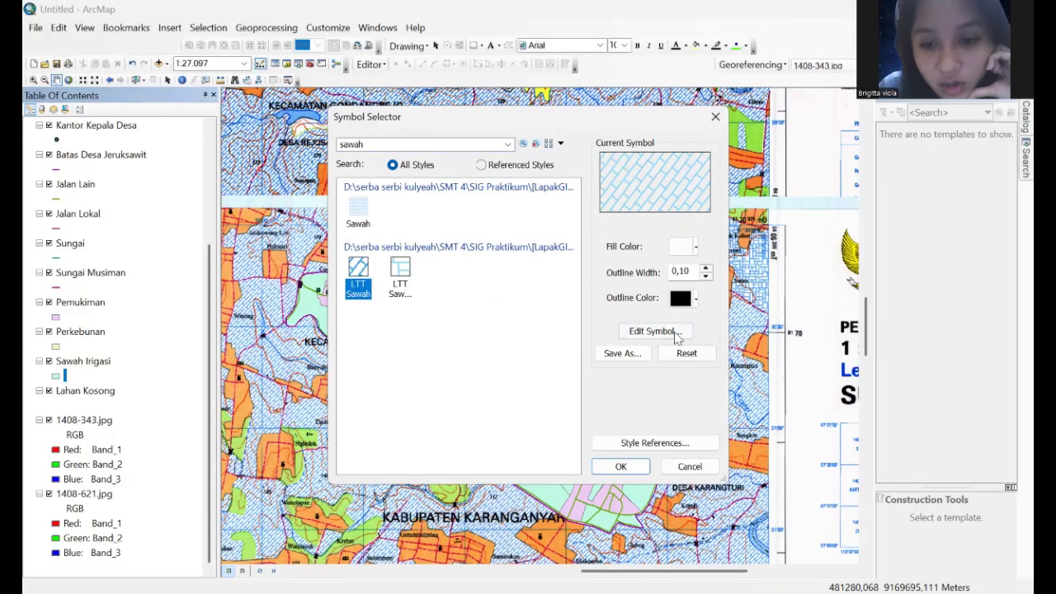
left_click(687, 303)
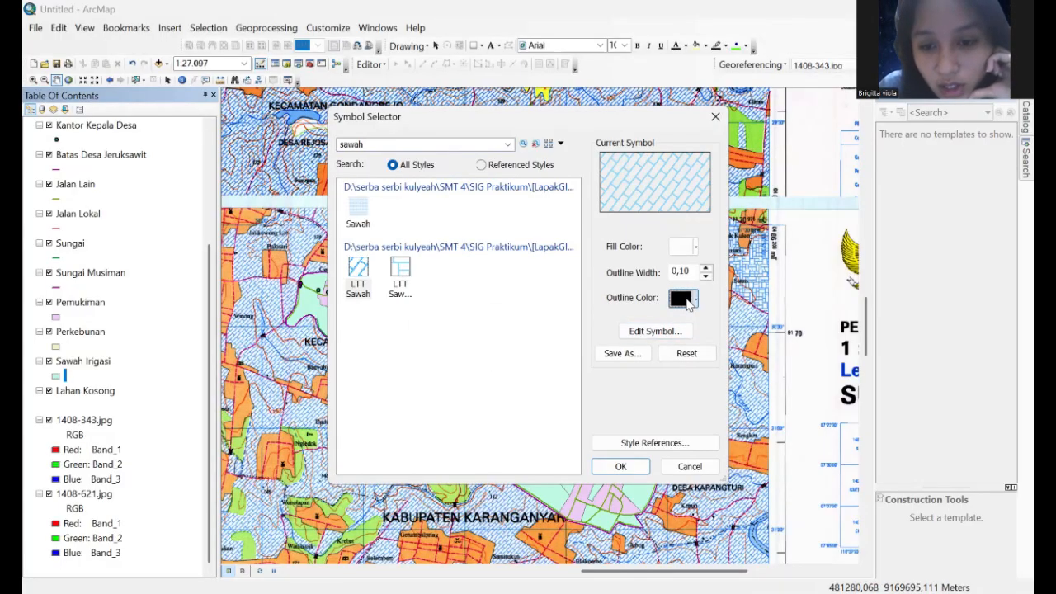
left_click(698, 321)
left_click(622, 467)
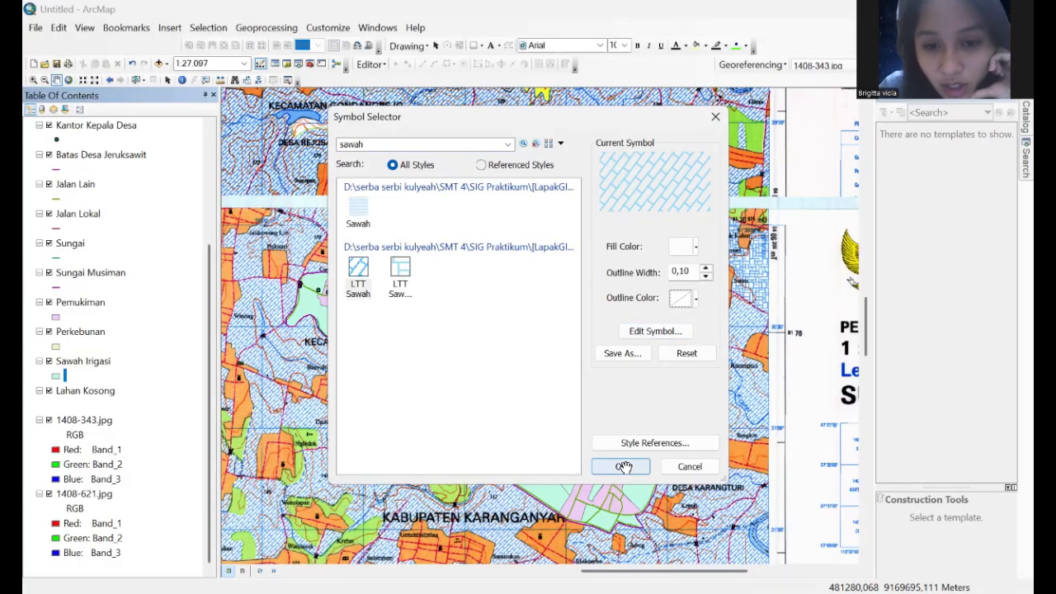
Step: Search the styles for "perkebunan" and apply the LTT Perkebunan symbol without an outline to the Perkebunan layer
left_click(56, 346)
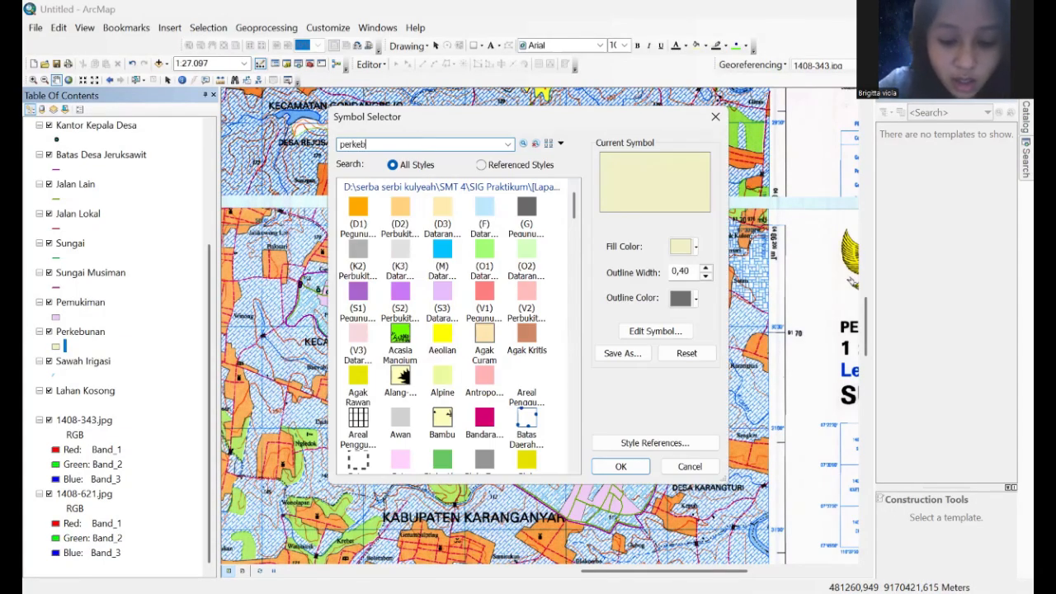
key("Return")
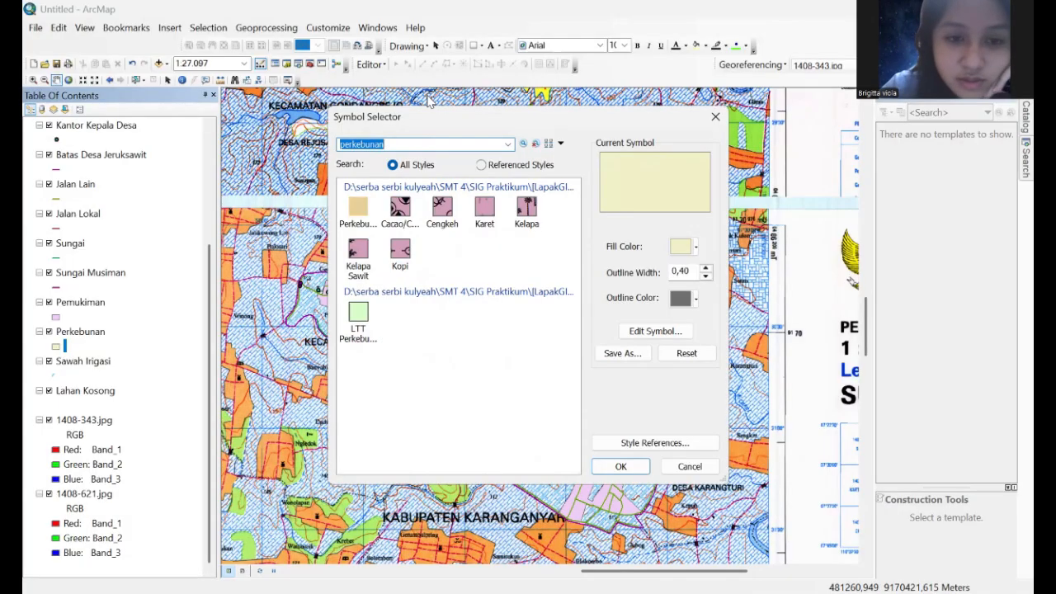
left_click(358, 328)
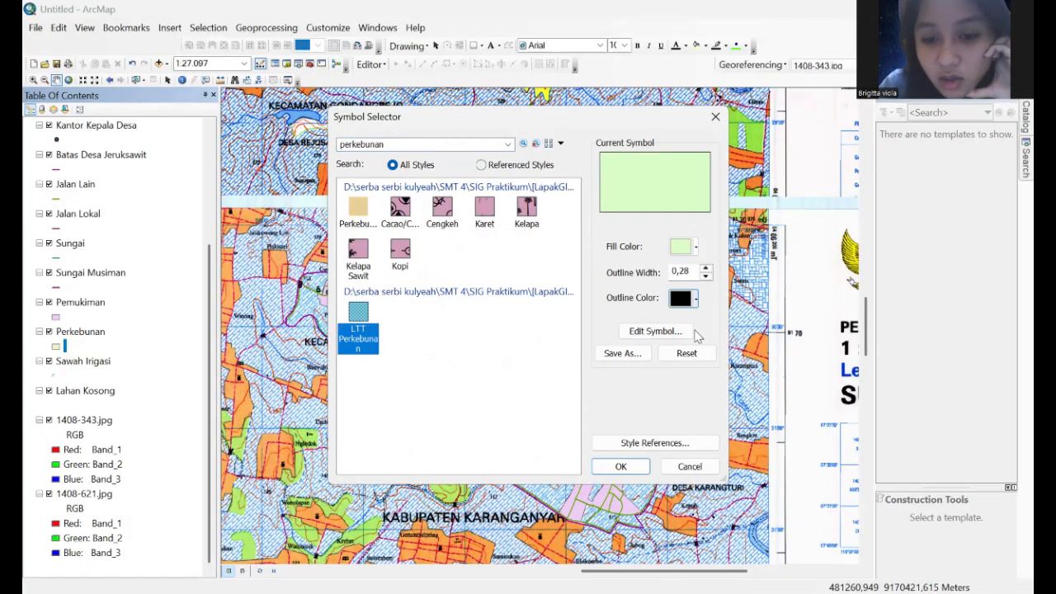
left_click(620, 466)
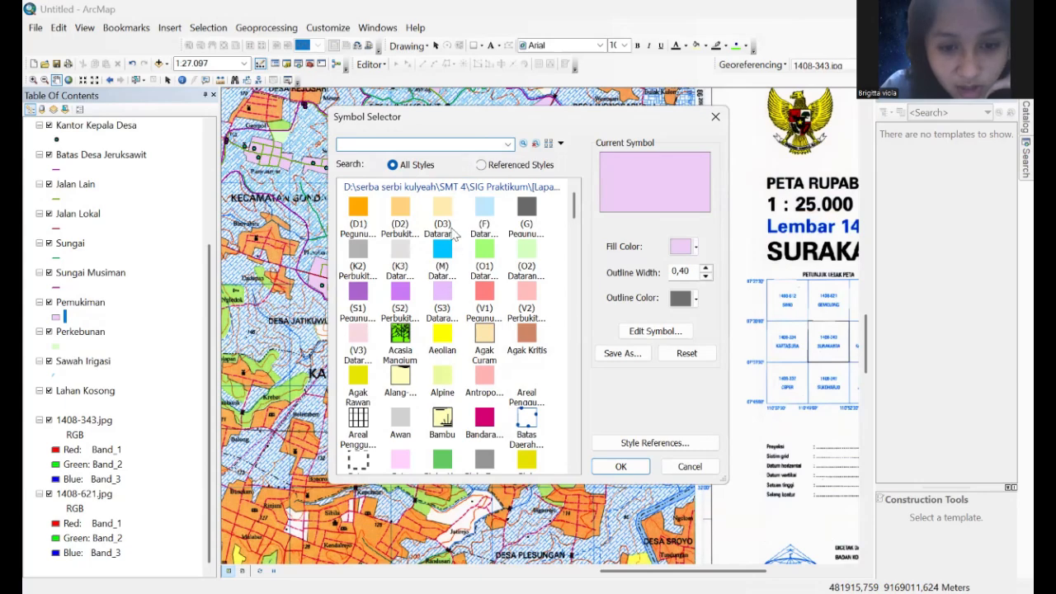
Step: Apply the orange (D1) Pegunungan Denudasional fill symbol to the Pemukiman layer
scroll(486, 298, "down", 2)
scroll(487, 297, "up", 5)
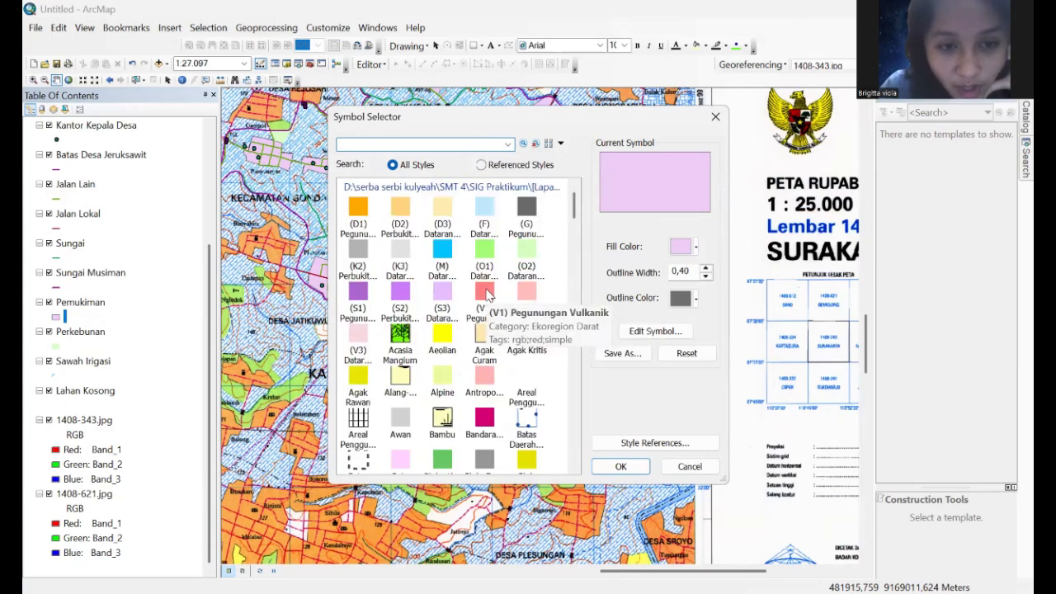
left_click(358, 213)
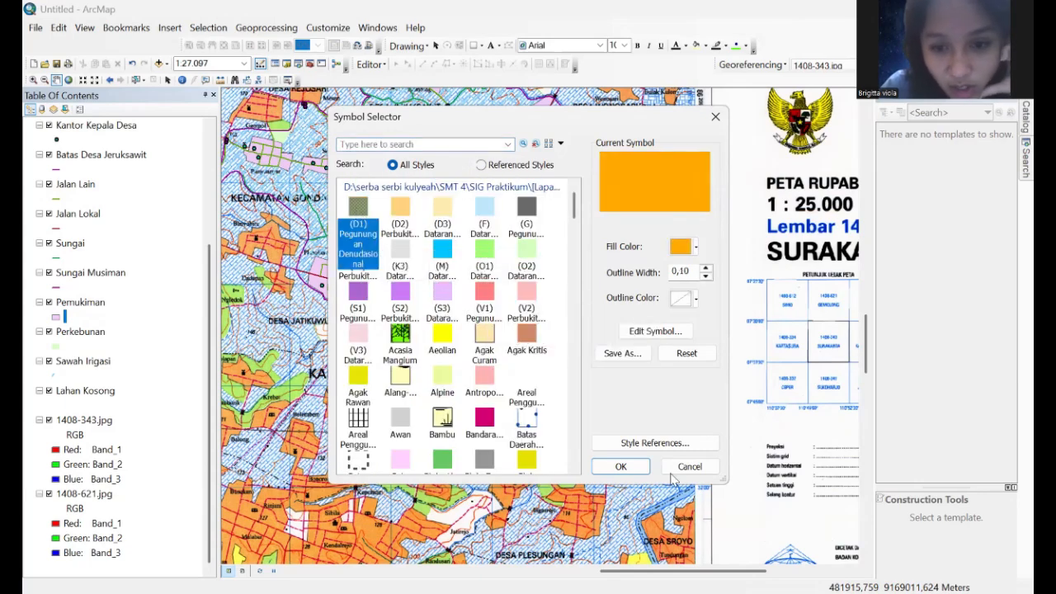
left_click(602, 466)
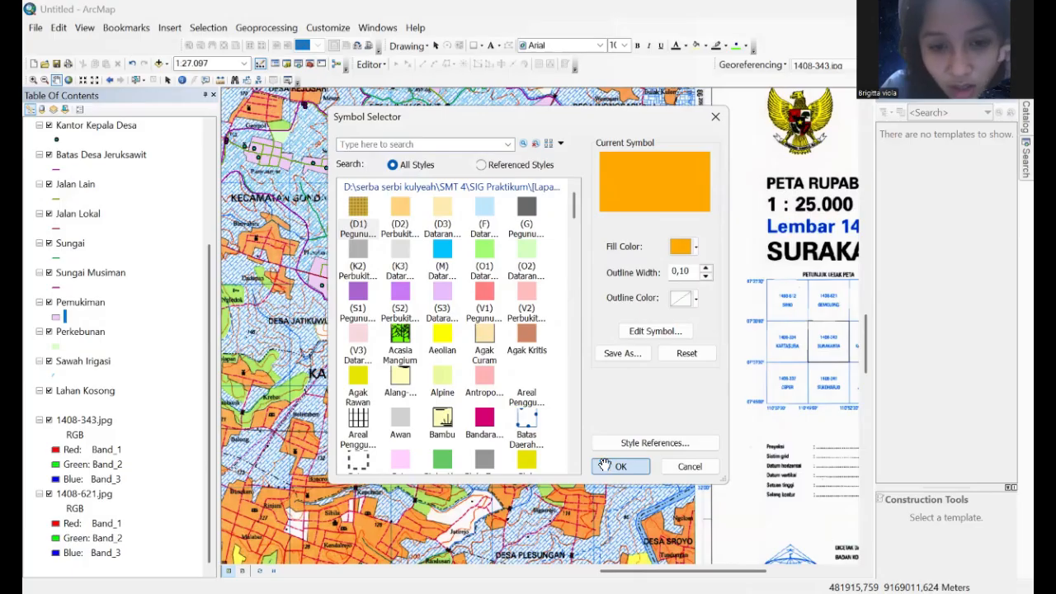
Step: Apply the orange Musim Pegunungan fill symbol to the Pemukiman layer
left_click(56, 316)
scroll(461, 327, "down", 10)
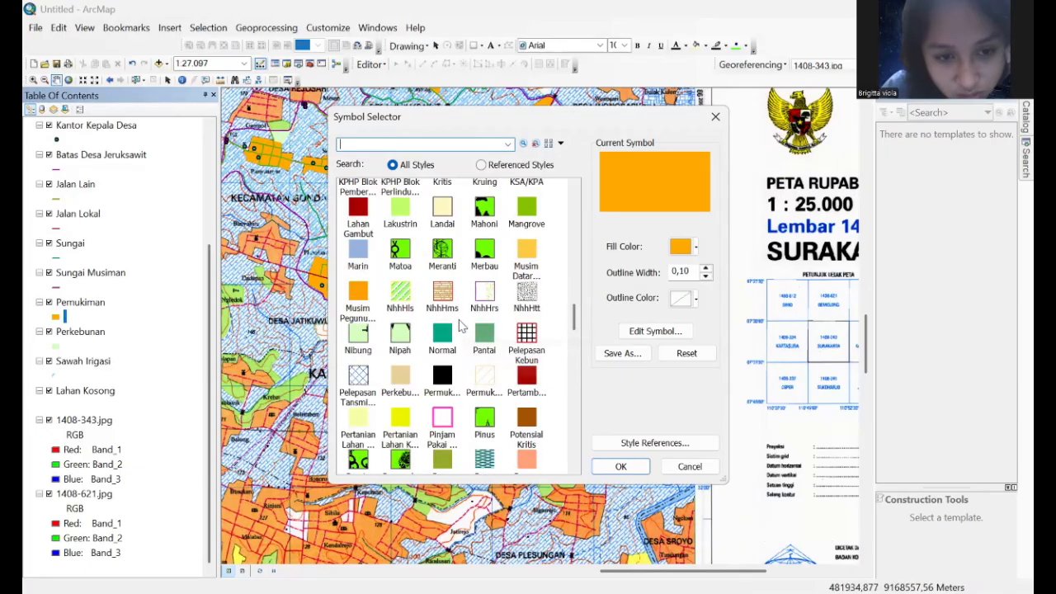
left_click(364, 295)
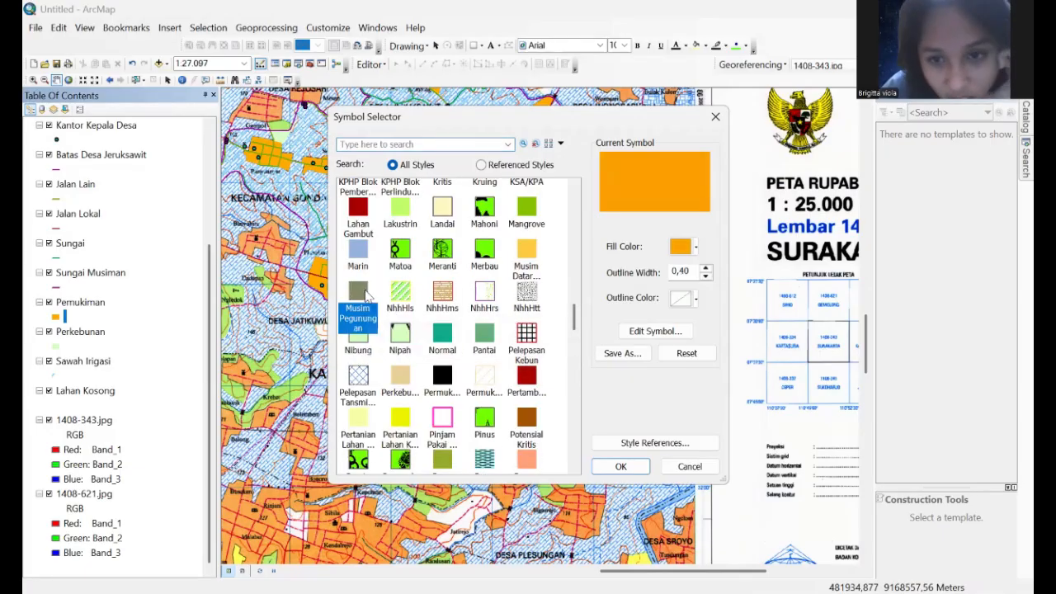
left_click(620, 466)
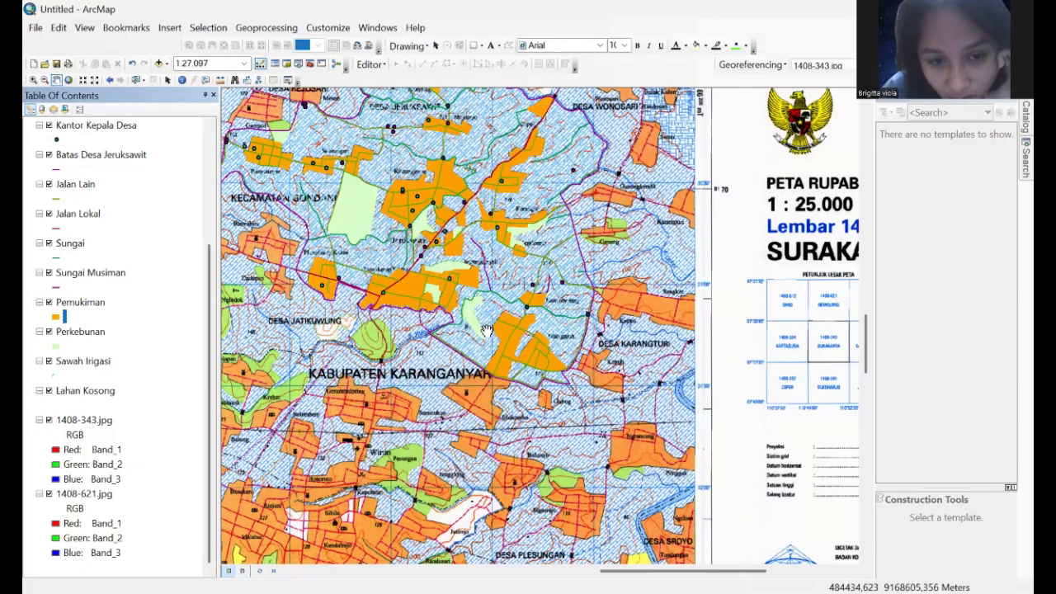
Step: Search the styles for "jalan", choose the dashed Jalan Setapak line for the Sungai Musiman layer, and try to color it blue
left_click(56, 288)
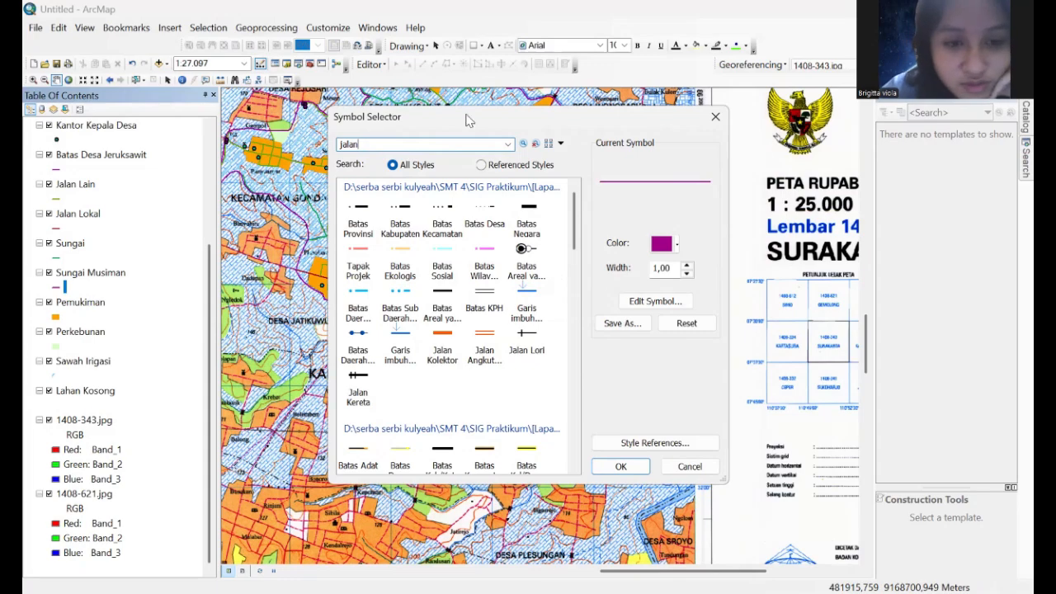
key("Return")
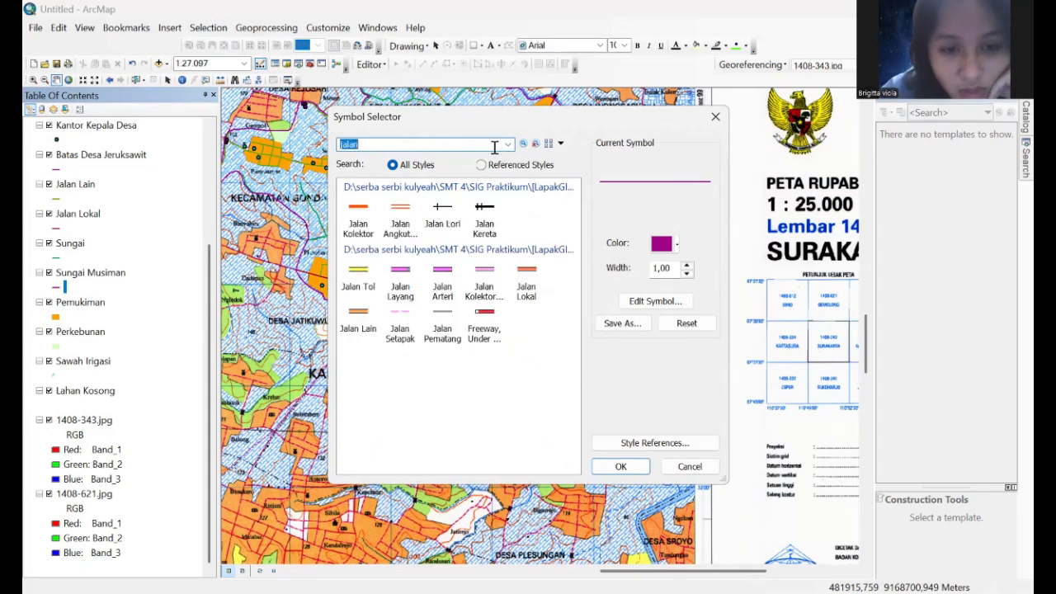
left_click(400, 333)
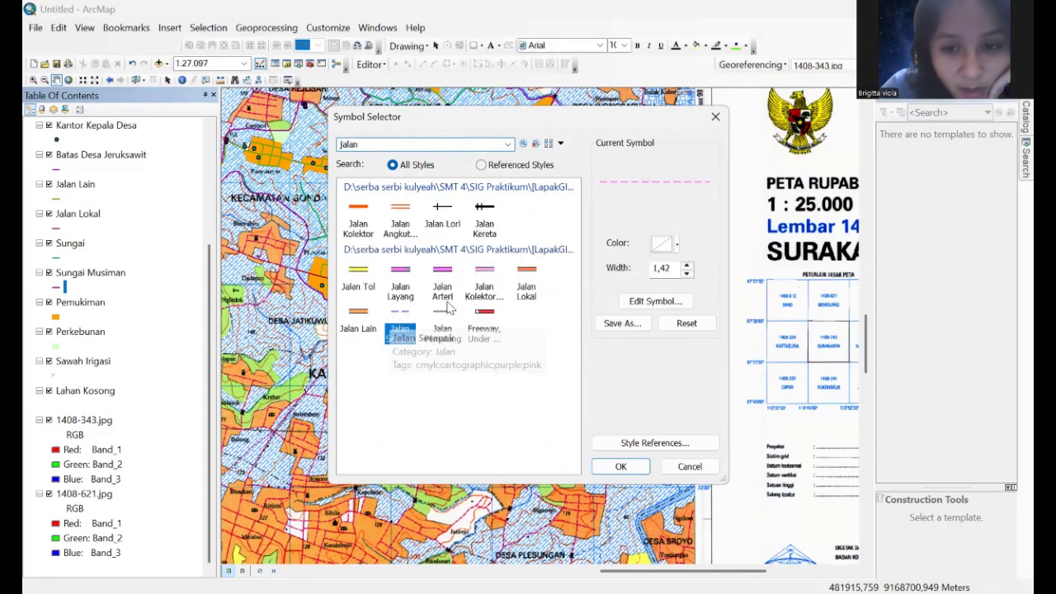
left_click(677, 244)
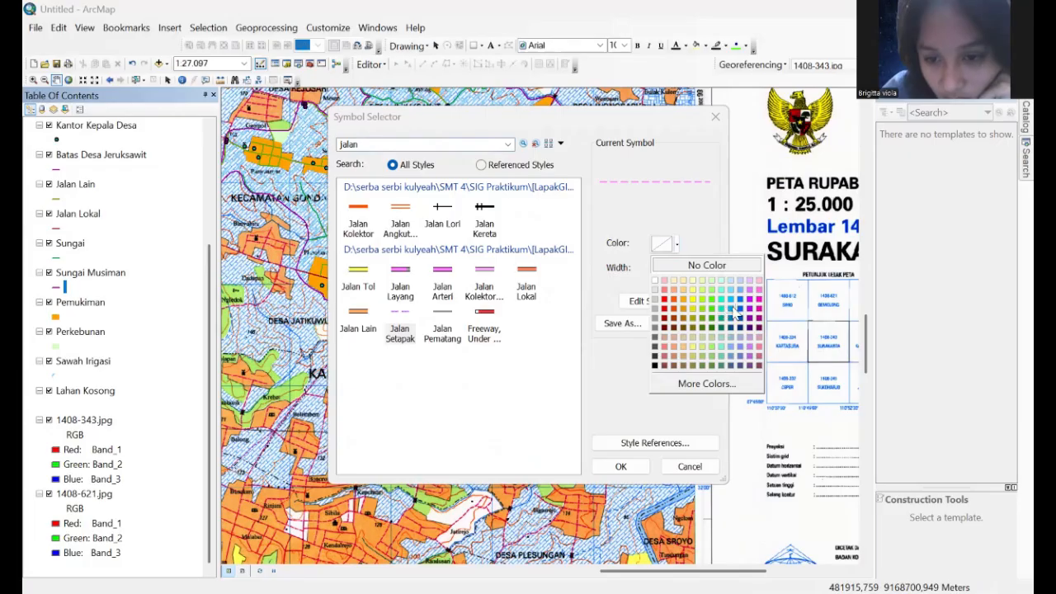
left_click(740, 310)
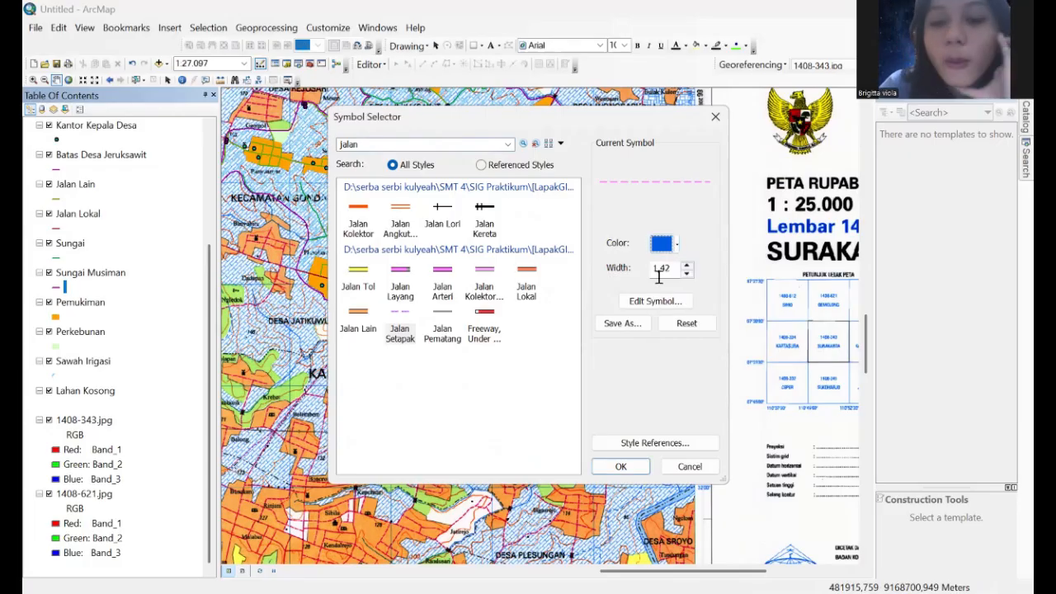
left_click(640, 465)
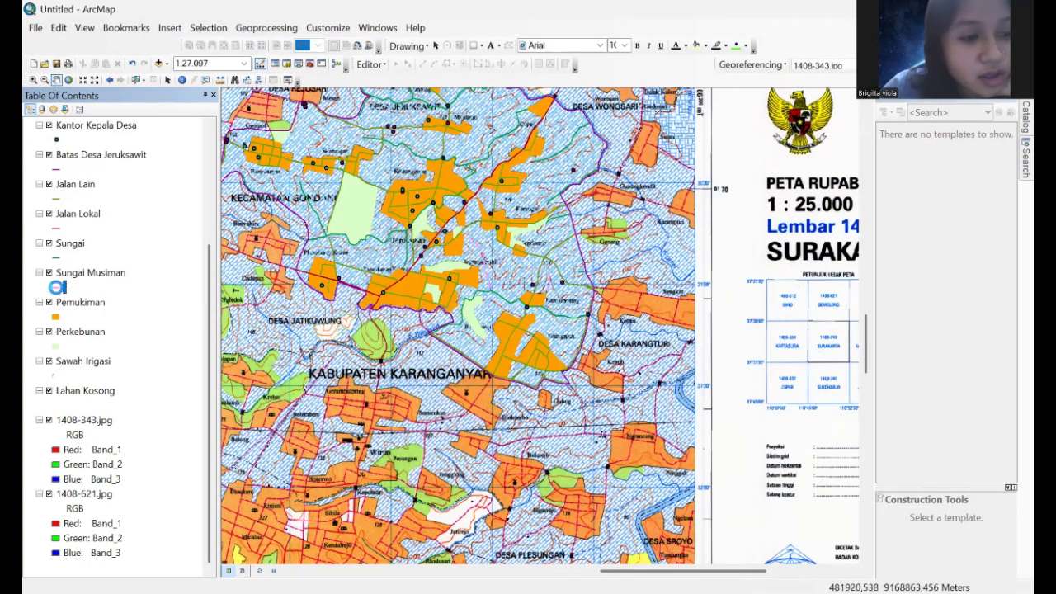
Step: Try to recolor the dashed Sungai Musiman line symbol blue through its overall color setting
left_click(56, 287)
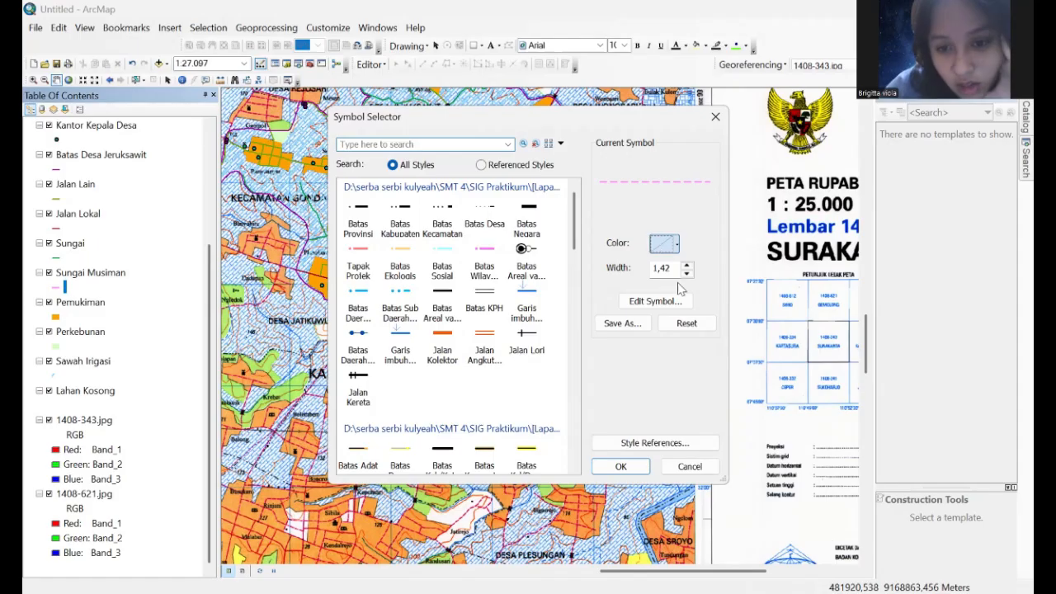
left_click(665, 242)
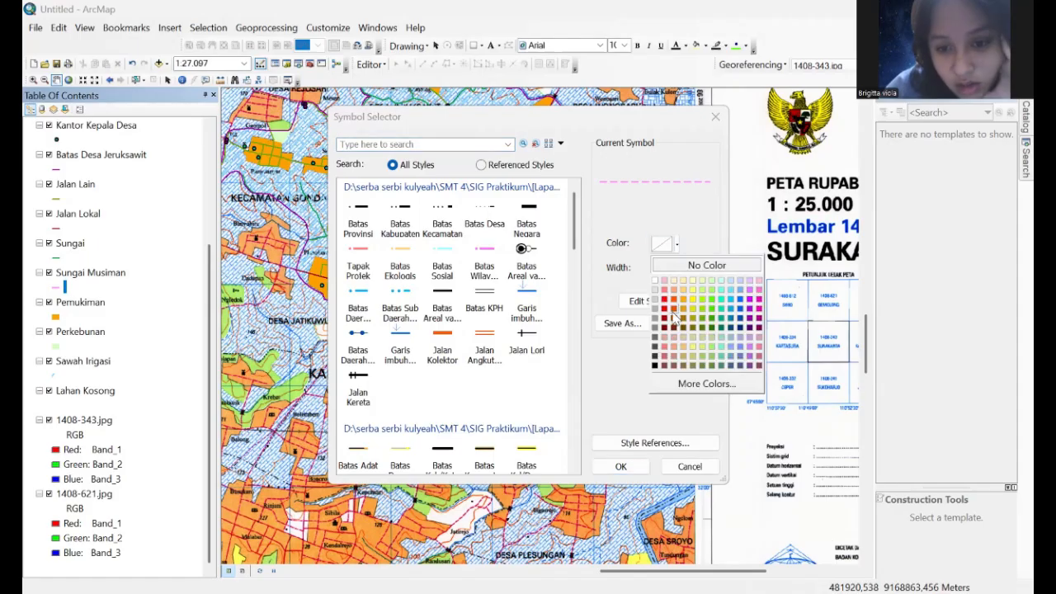
left_click(741, 316)
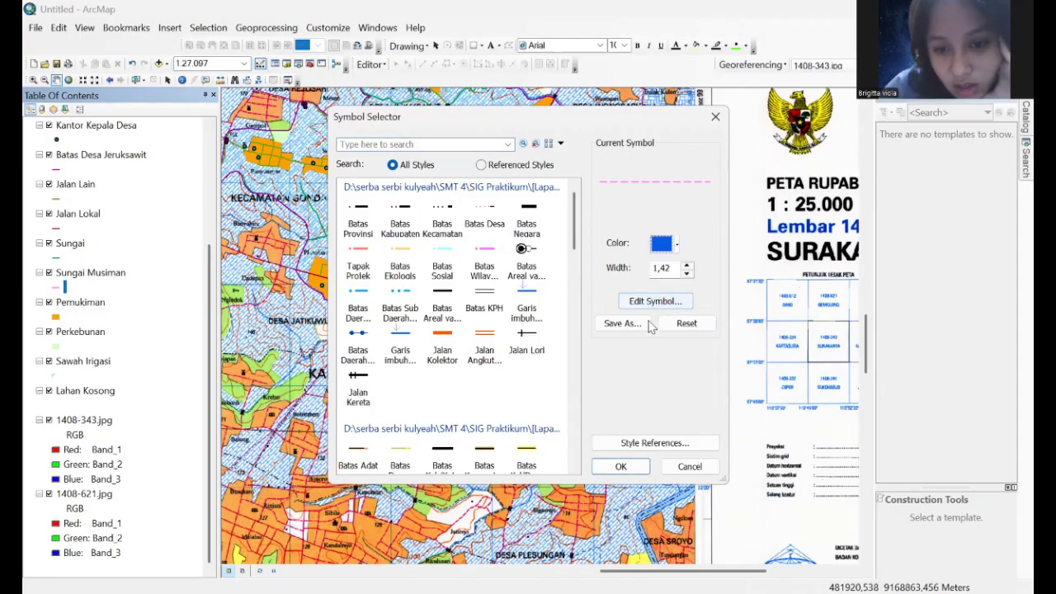
left_click(621, 466)
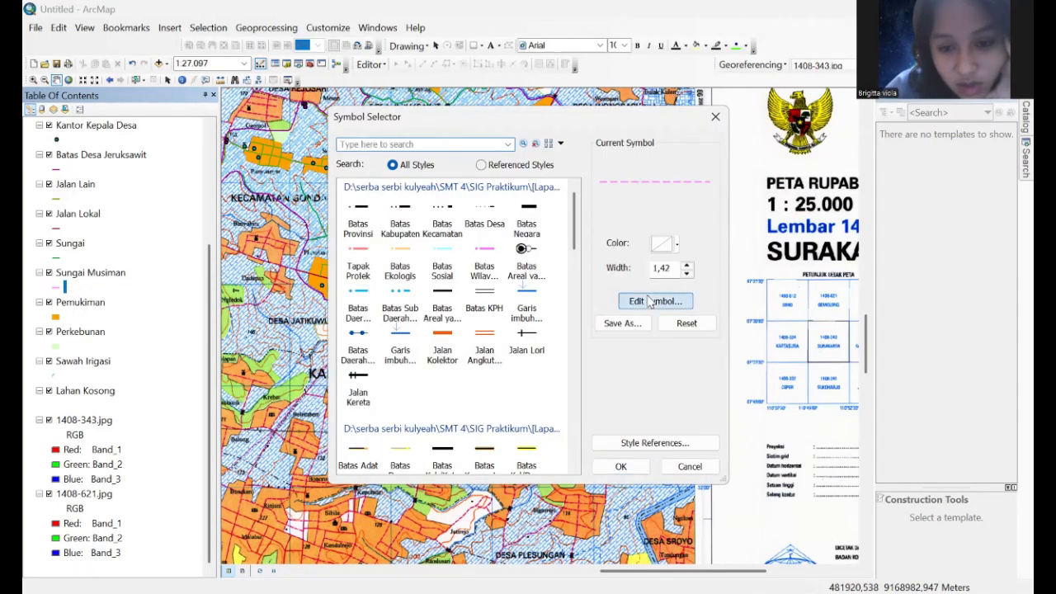
Step: Edit the Sungai Musiman symbol's properties, set its cartographic line color to blue, and apply the symbol to the layer
left_click(652, 302)
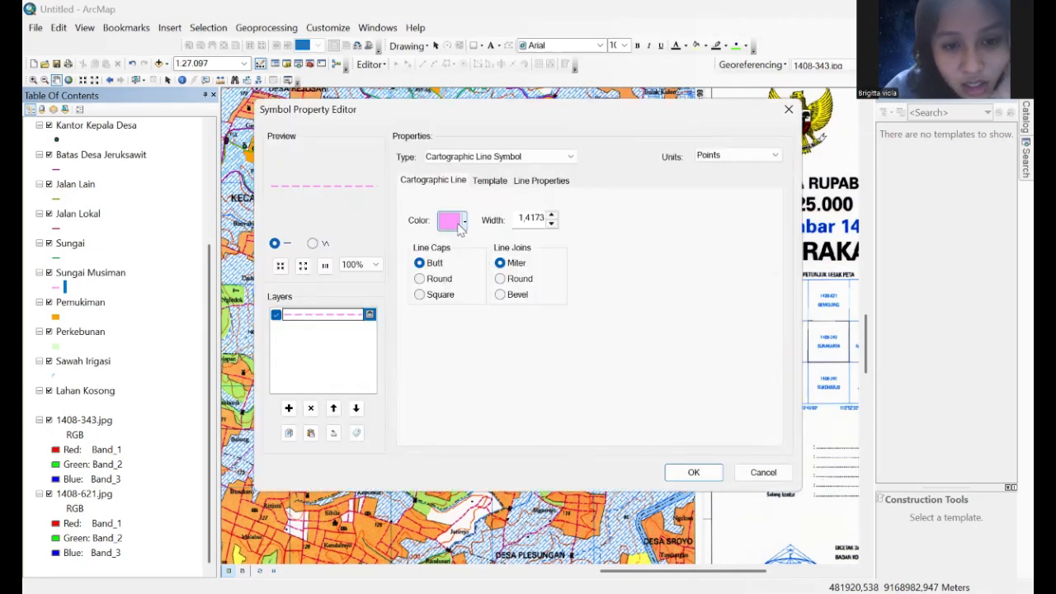
left_click(462, 228)
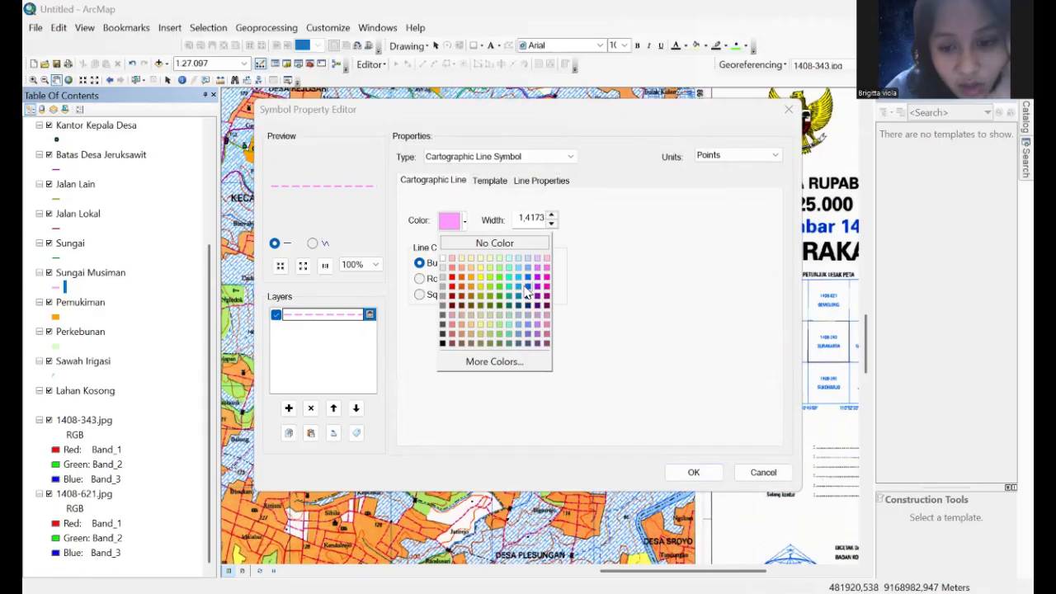
left_click(526, 287)
left_click(690, 473)
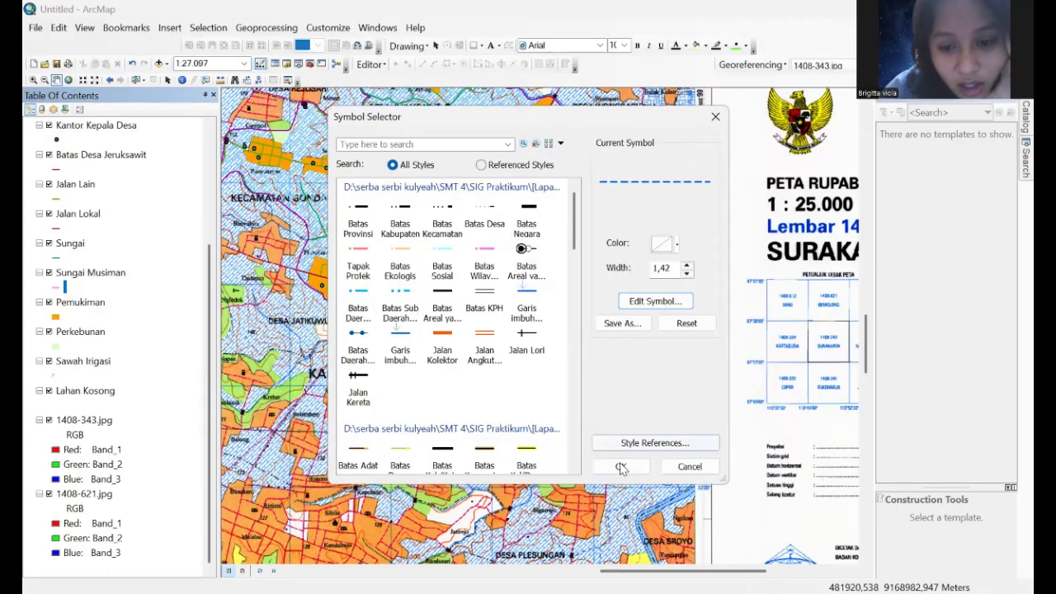
left_click(619, 465)
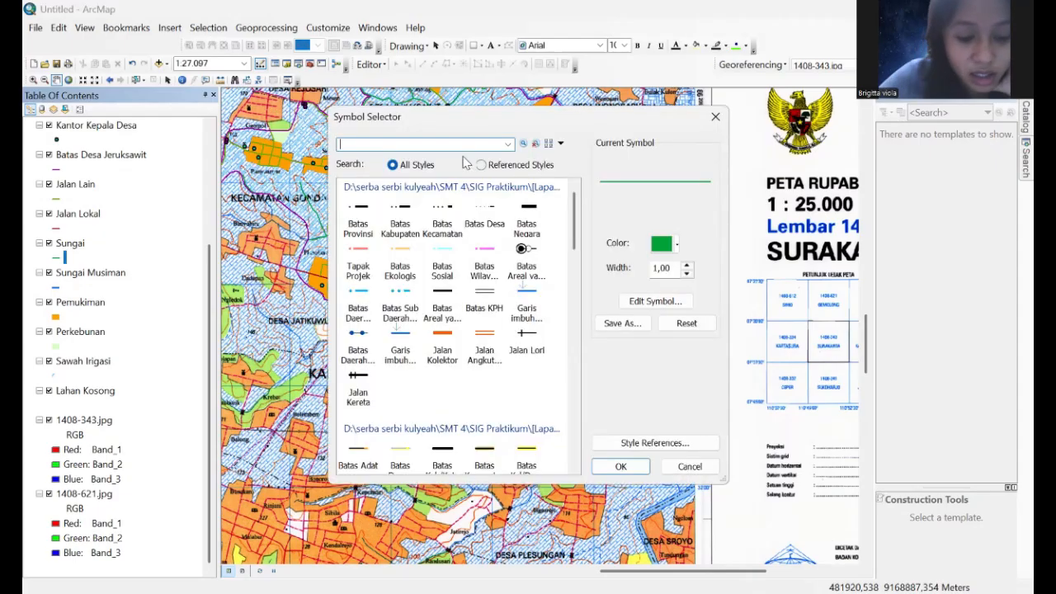
Step: Search the styles for "sungai" and choose the Sungai line symbol for the Sungai layer
type("sunga")
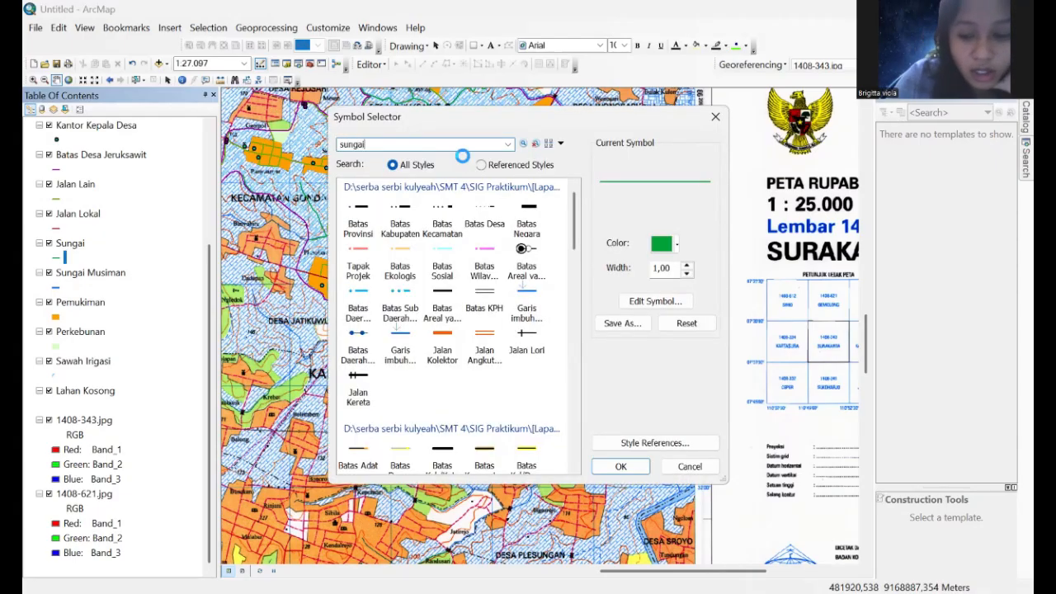
type("i")
key("Return")
left_click(359, 272)
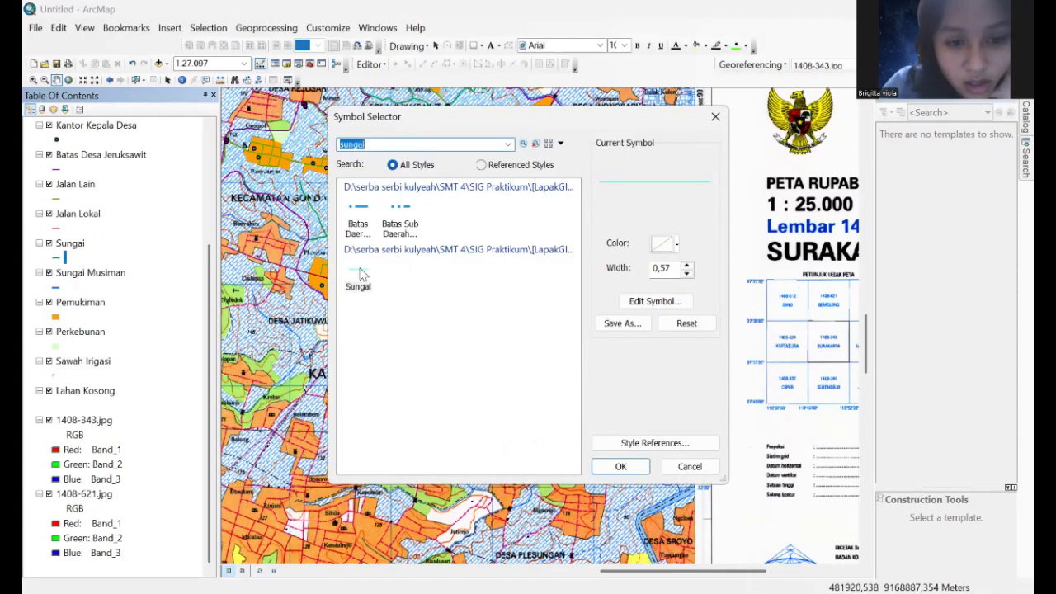
Step: Edit the Sungai symbol's properties, set its cartographic line color to blue, and apply the symbol to the layer
left_click(673, 253)
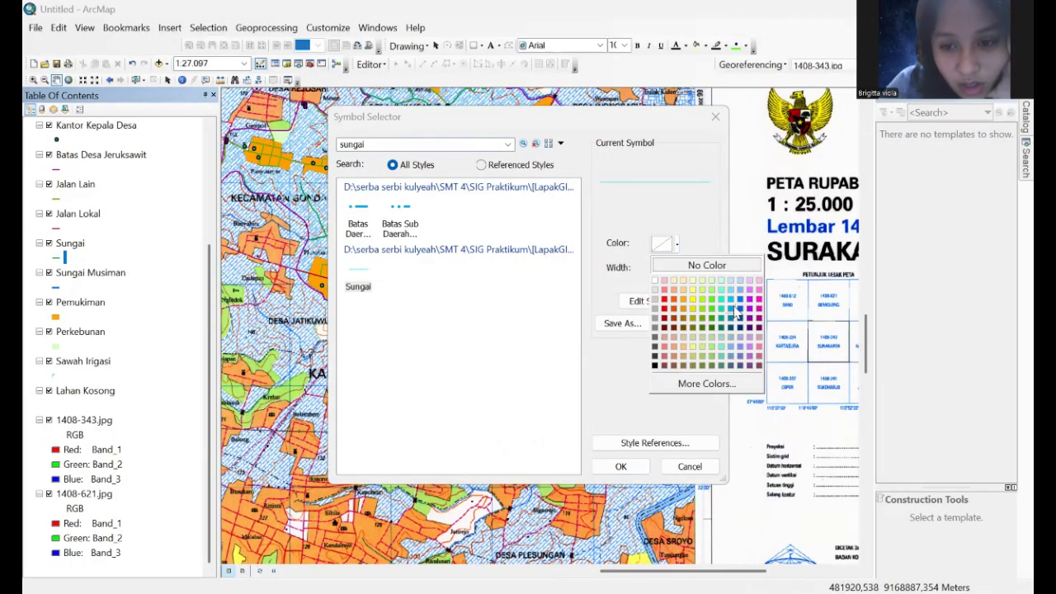
left_click(640, 302)
left_click(462, 226)
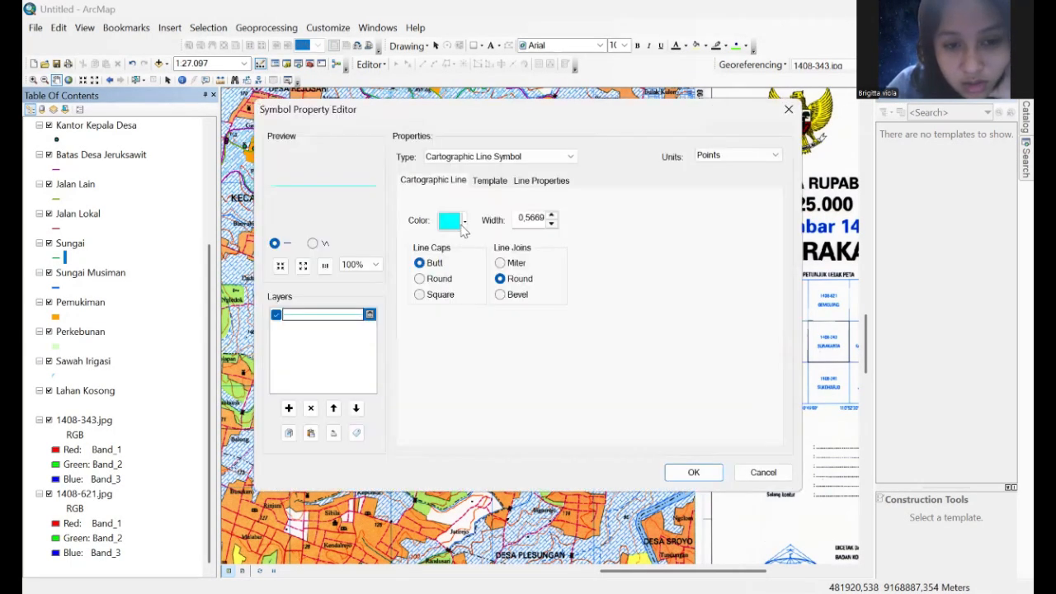
left_click(529, 292)
left_click(702, 474)
left_click(626, 467)
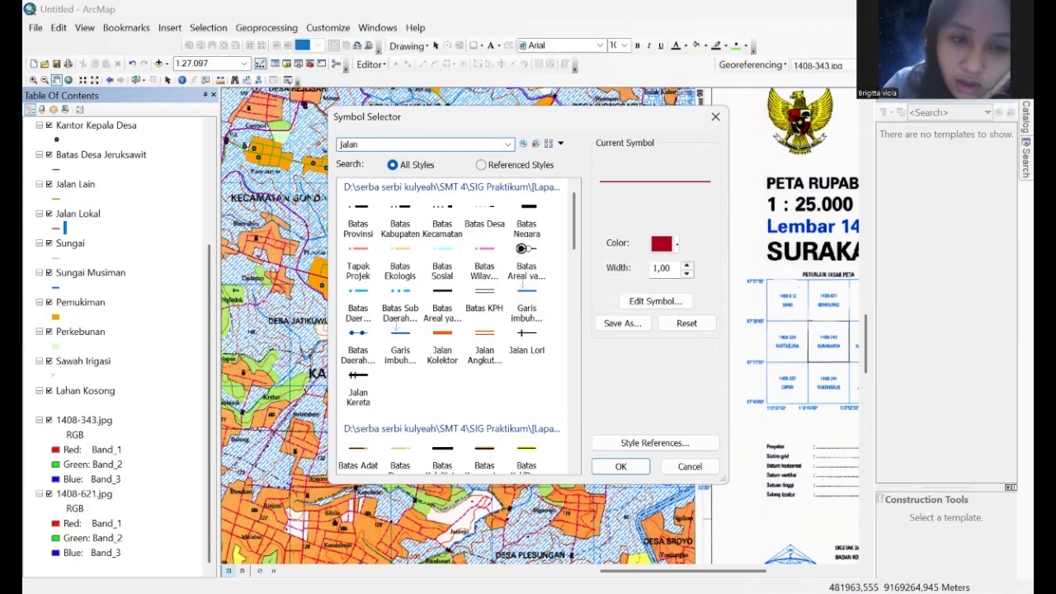
Step: Search the styles for "Jalan", choose the Jalan Lokal line, set its color to No Color, and apply it to the Jalan Lokal layer
key("Return")
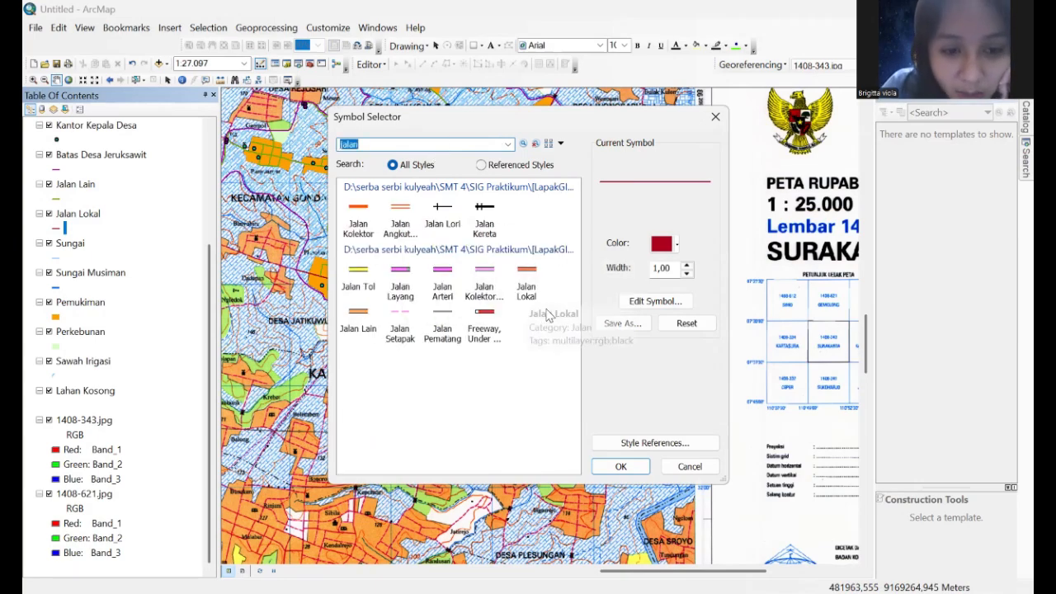
left_click(526, 284)
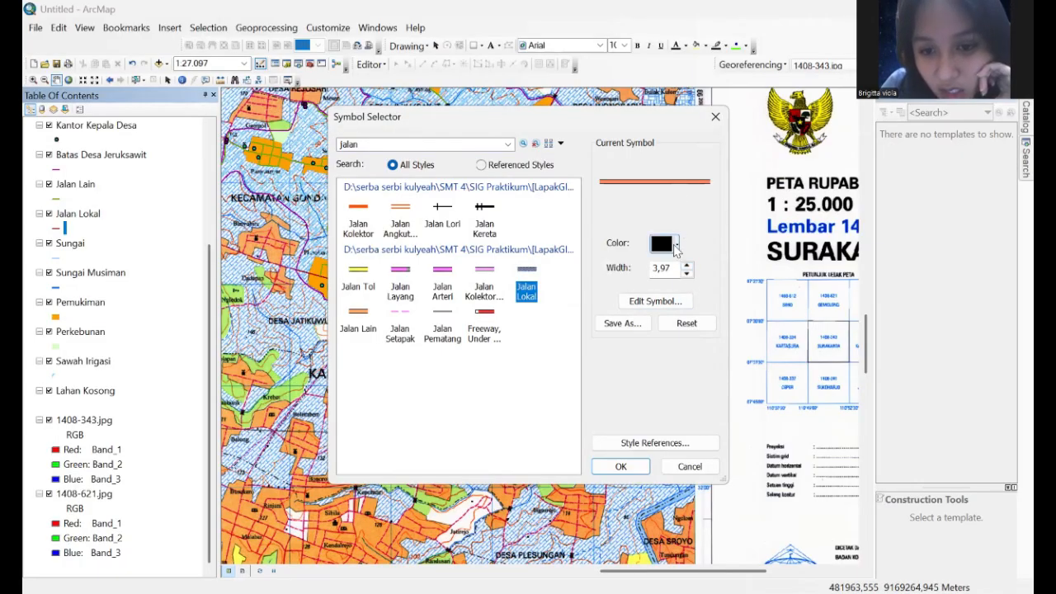
left_click(674, 247)
left_click(685, 267)
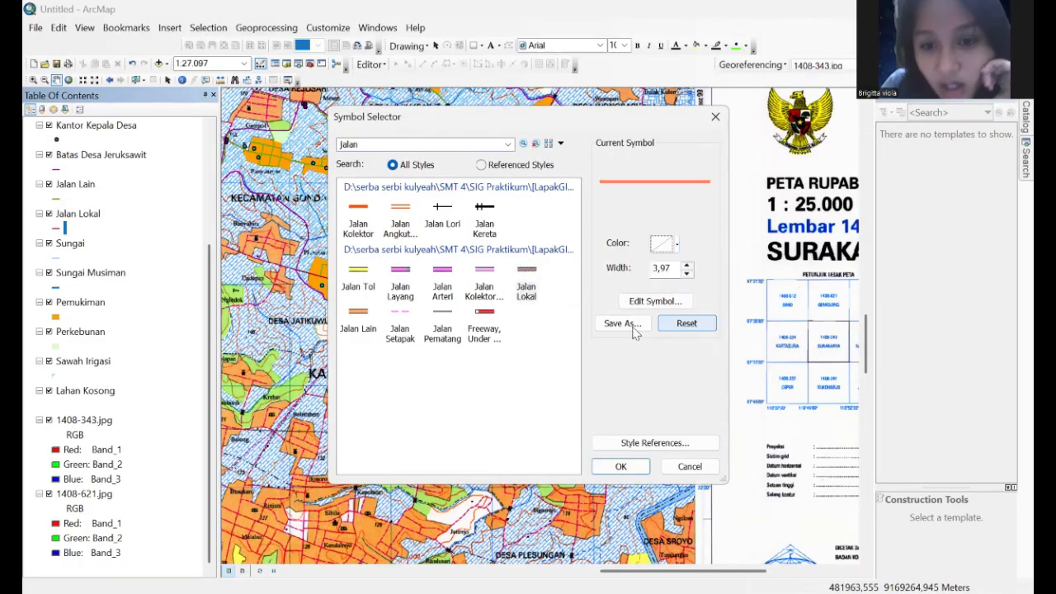
left_click(635, 468)
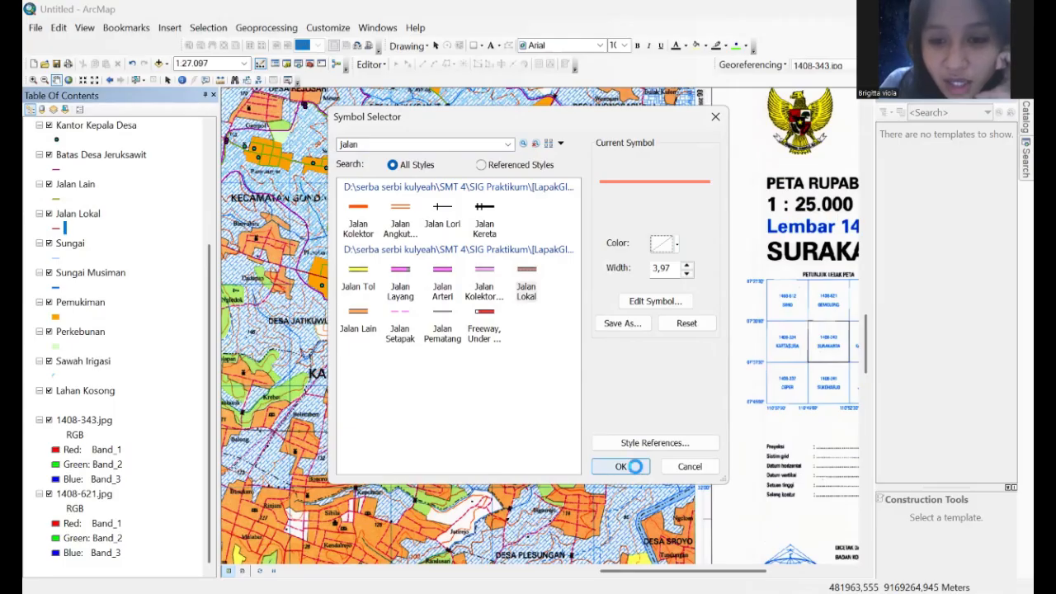
Step: Apply the dashed Jalan Setapak line symbol to the Jalan Lain layer with its cartographic line color set to red
left_click(54, 199)
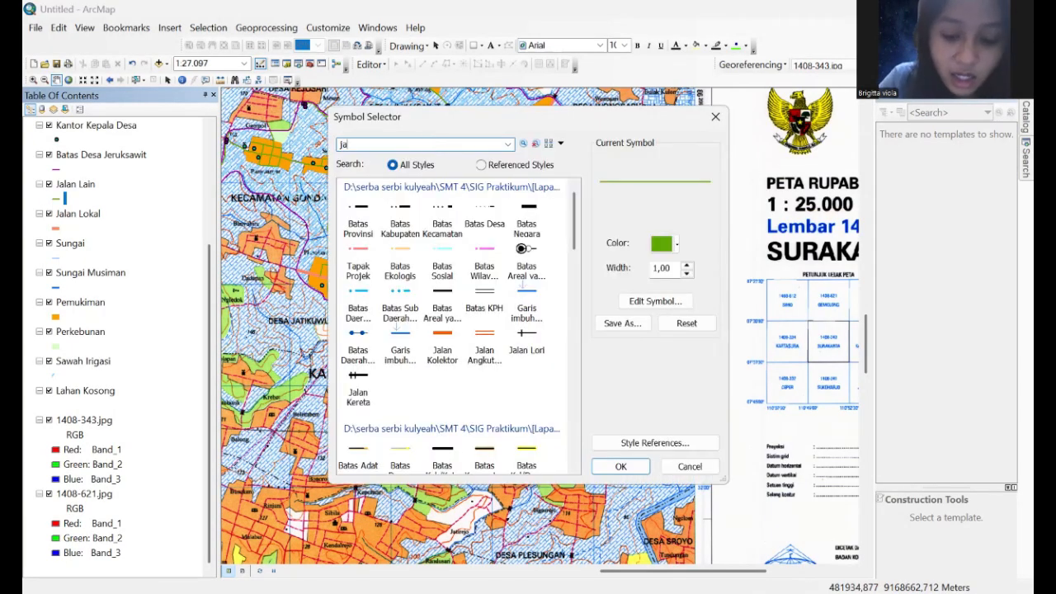
key("Return")
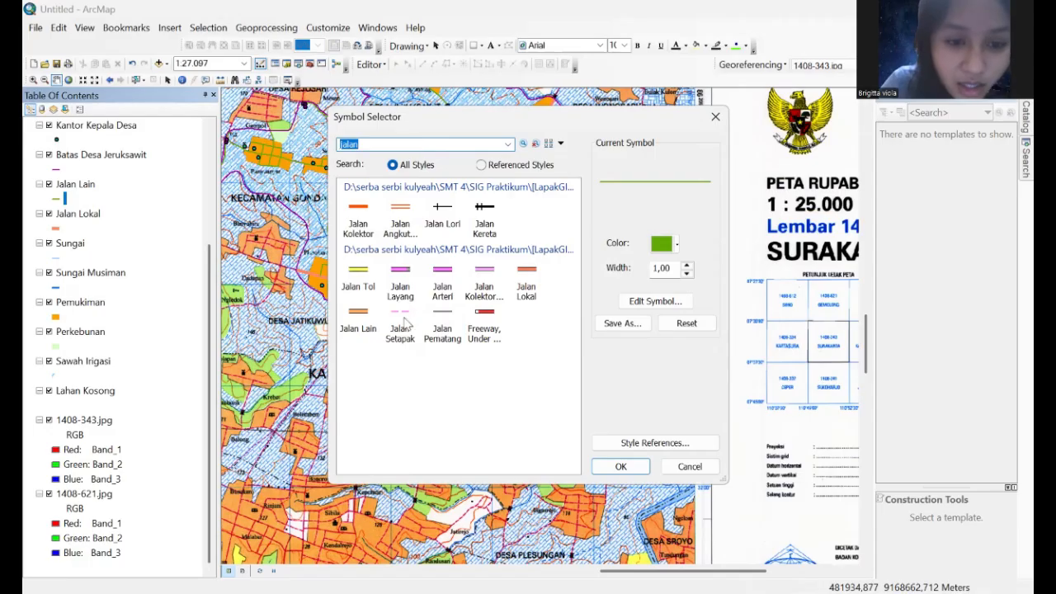
left_click(403, 324)
left_click(660, 302)
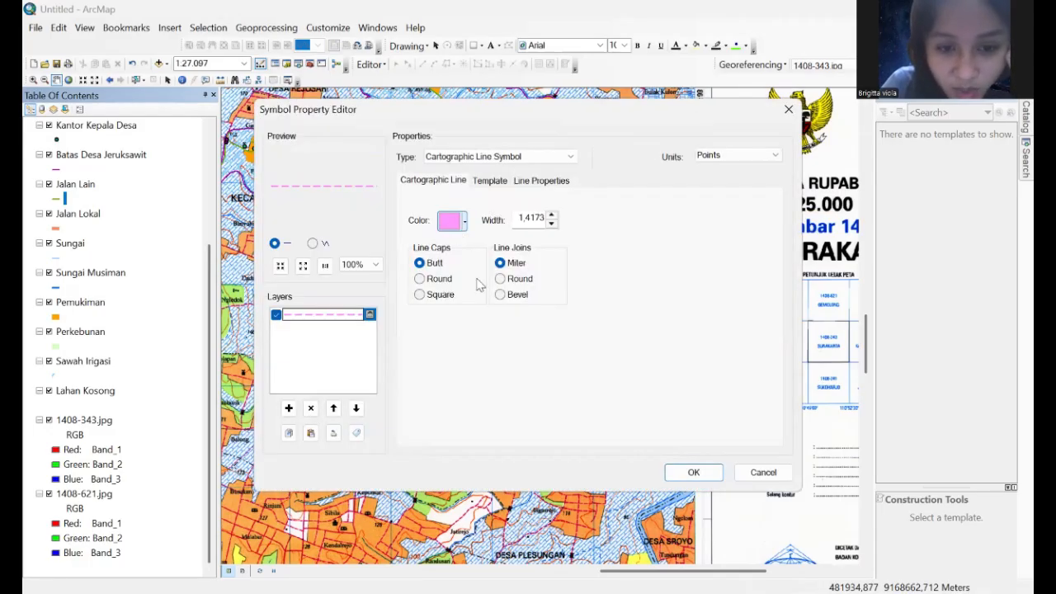
left_click(451, 220)
left_click(454, 279)
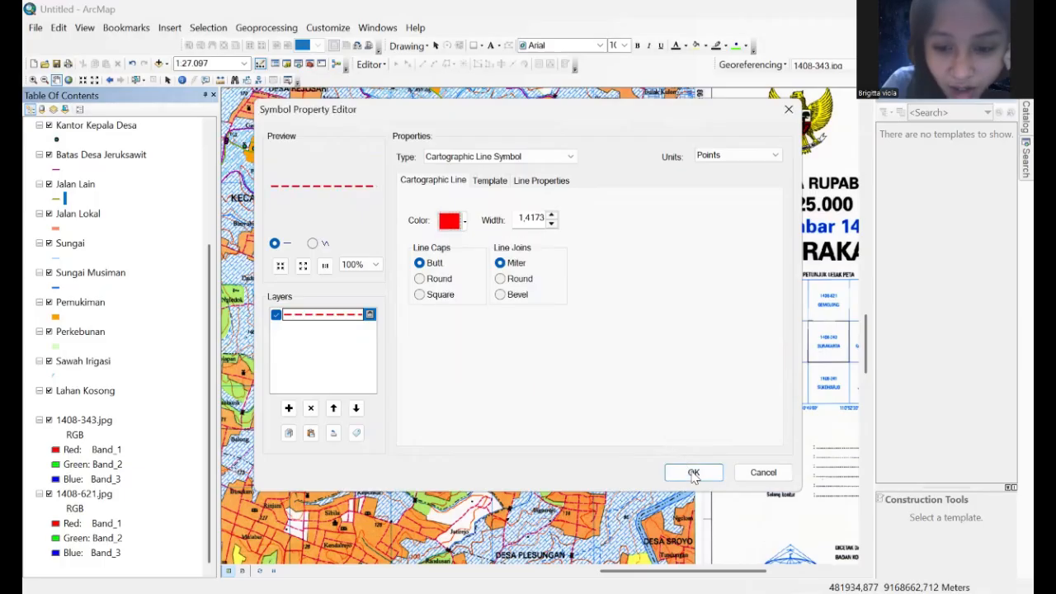
left_click(694, 472)
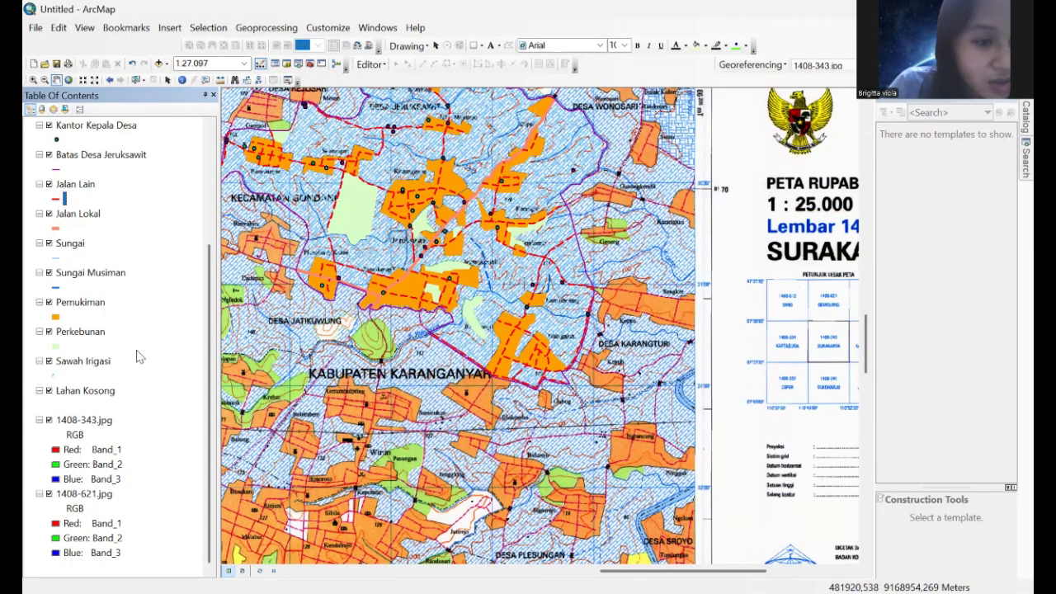
Step: Apply a black dashed boundary line symbol from the styles to the Batas Desa Jeruksawit layer
left_click(55, 315)
left_click(402, 221)
left_click(642, 468)
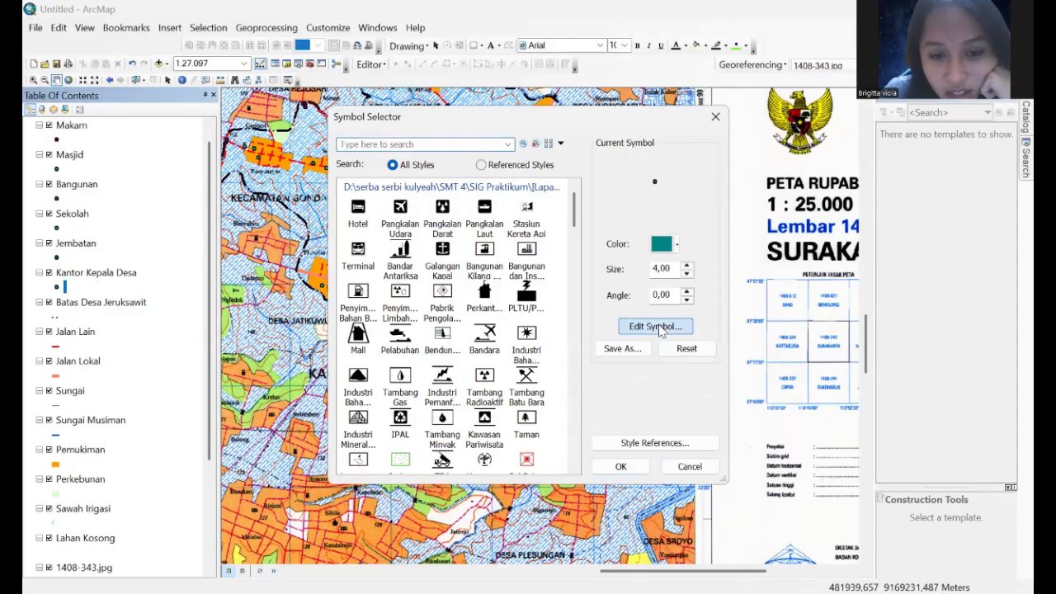
Step: Change the Kantor Kepala Desa marker to a Character Marker Symbol using the Geosiana Desa font
left_click(655, 326)
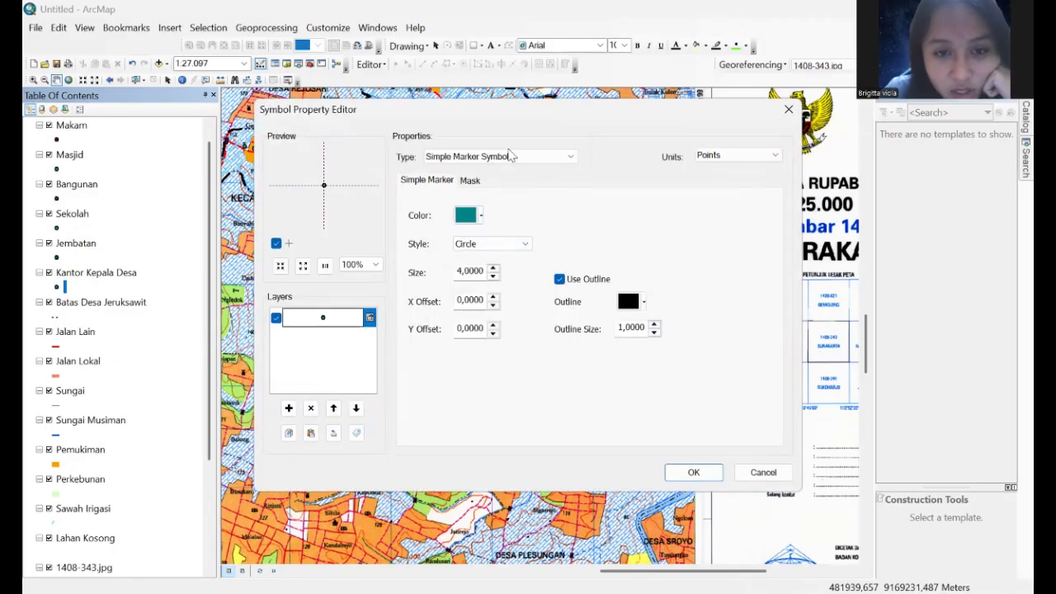
left_click(513, 156)
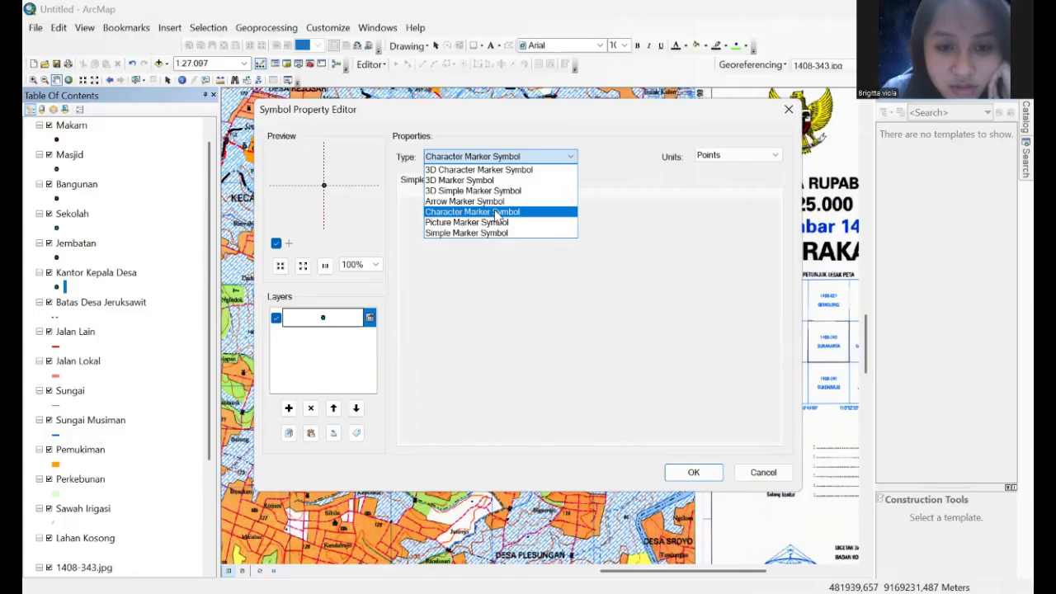
left_click(495, 212)
left_click(536, 212)
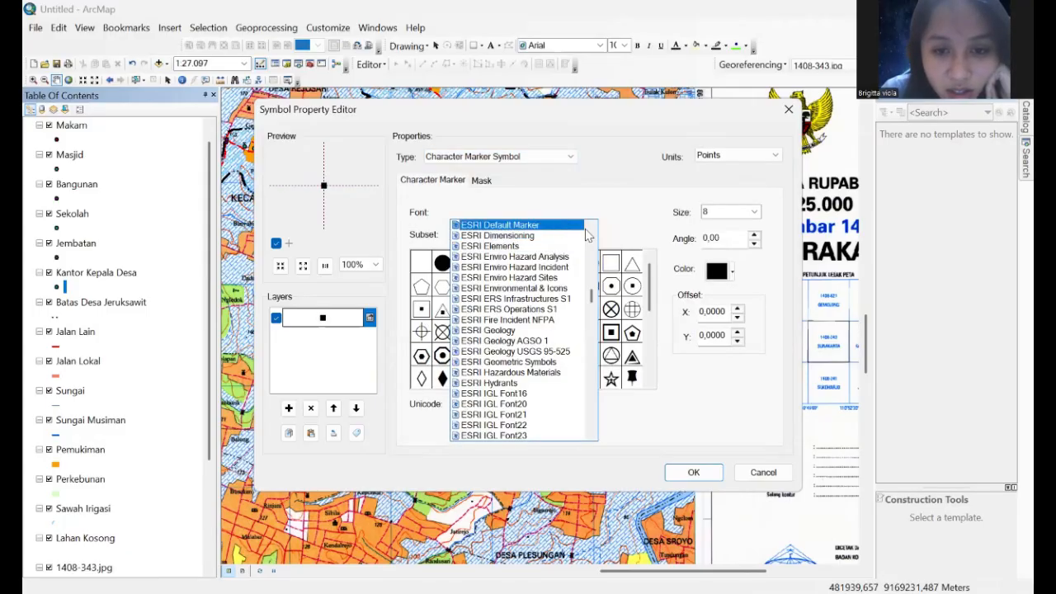
left_click(544, 216)
type("geo")
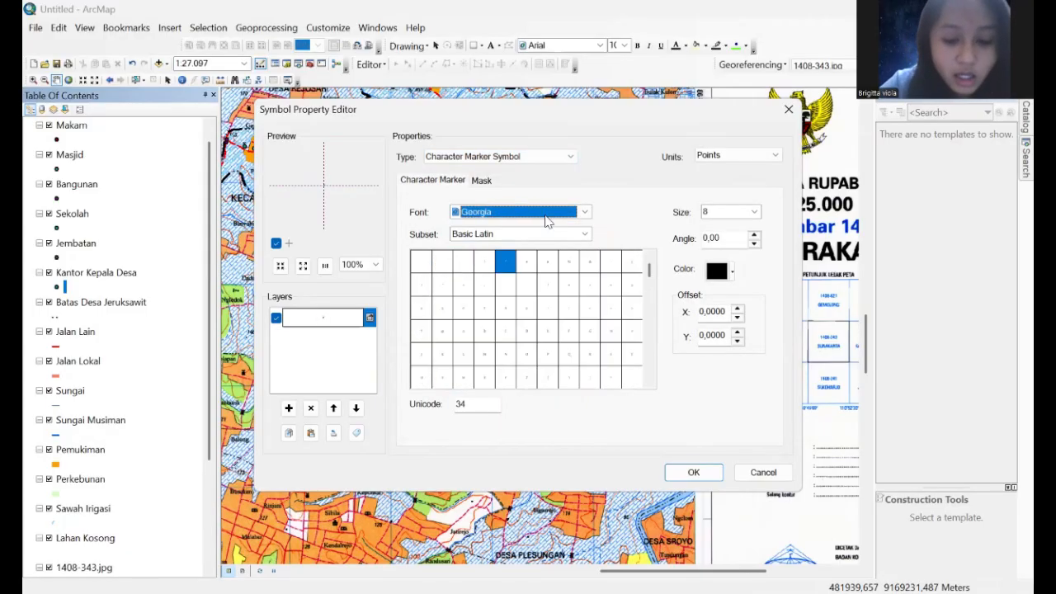
type("siana Desa")
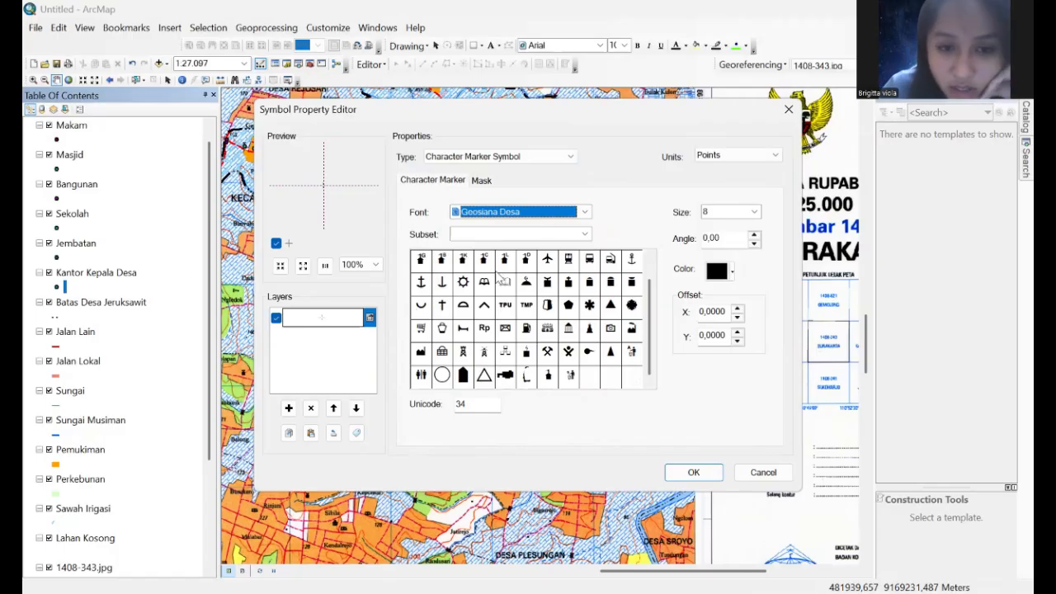
Step: Choose the house glyph with the letter D (Unicode 60) and apply it to the Kantor Kepala Desa layer
left_click(528, 262)
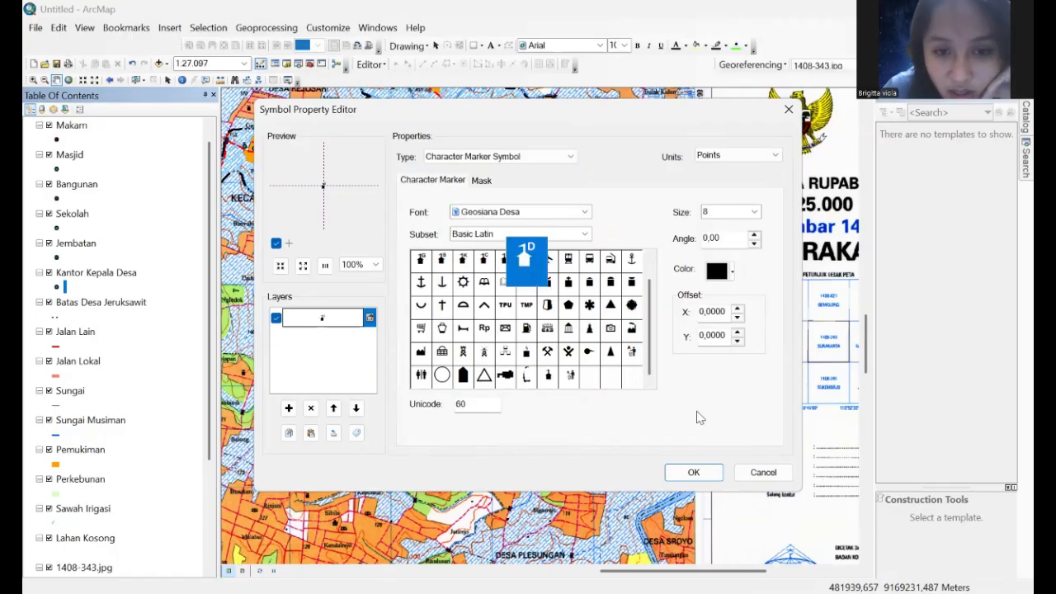
left_click(697, 472)
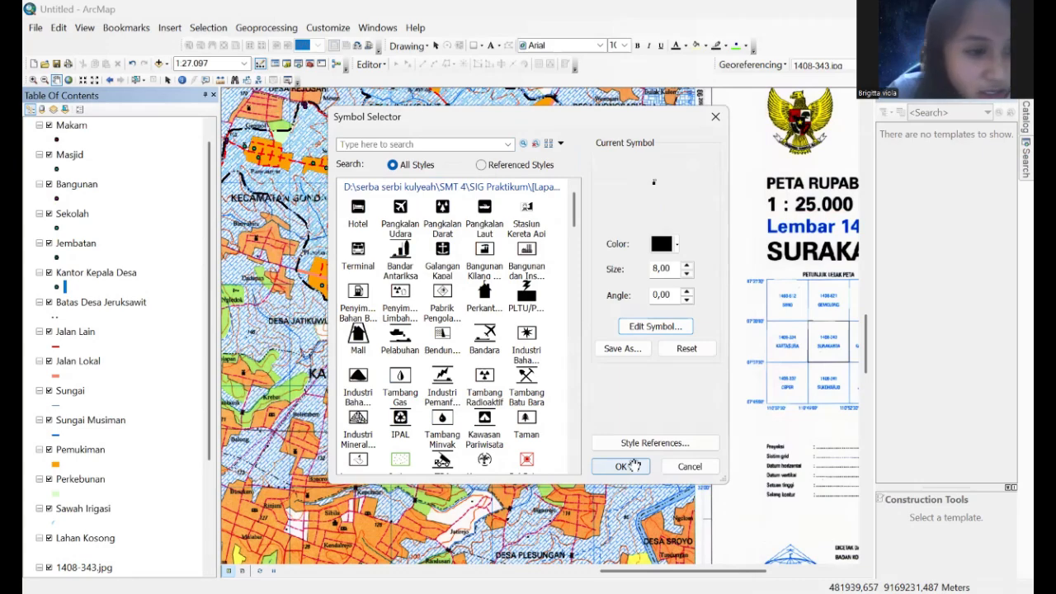
key("Return")
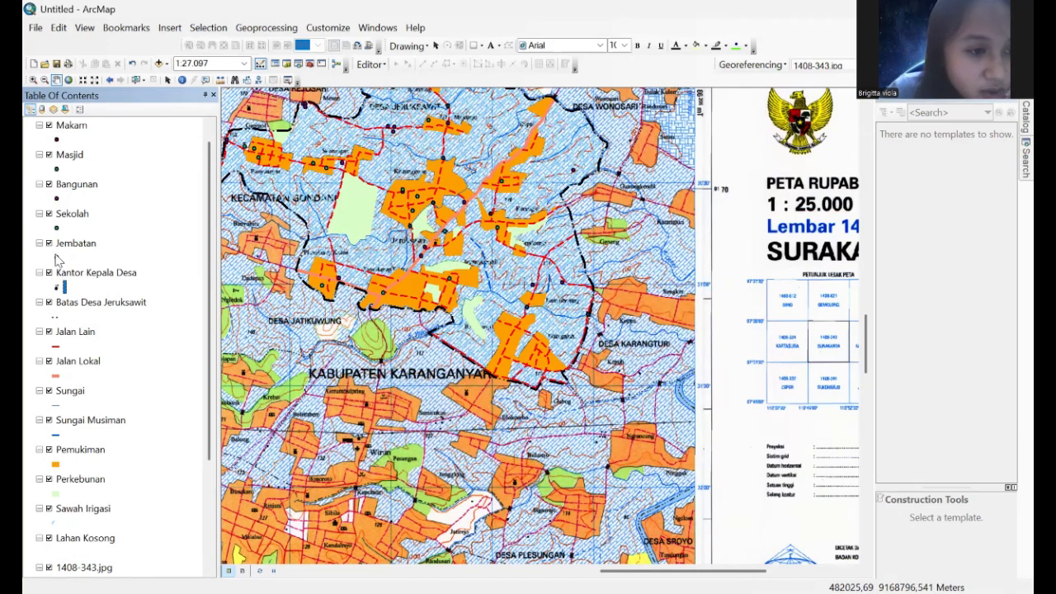
Step: Search the styles for "bridge" and apply a plain bridge marker to the Jembatan layer
left_click(56, 257)
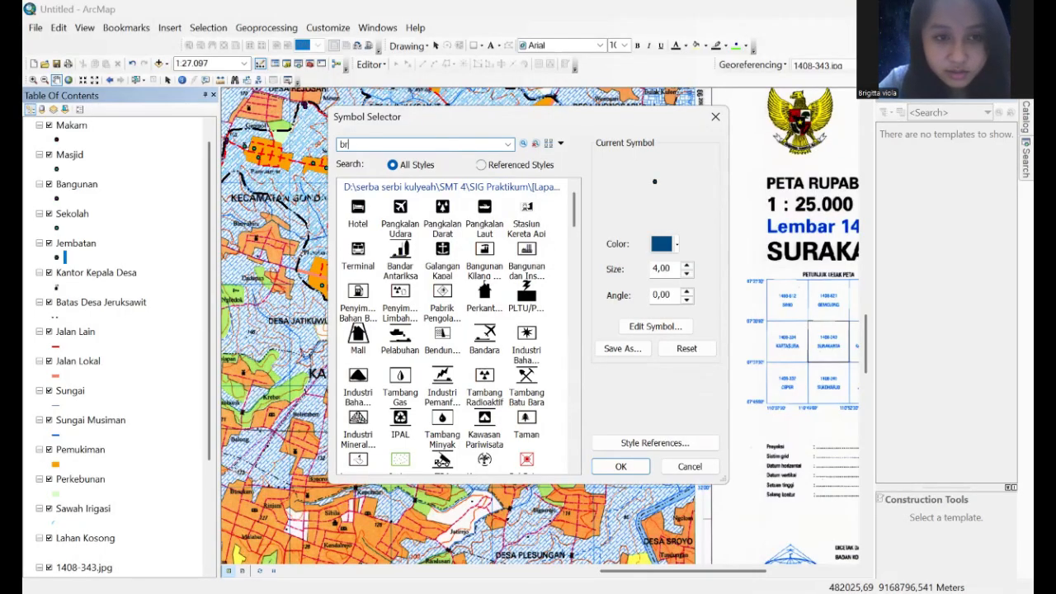
key("Return")
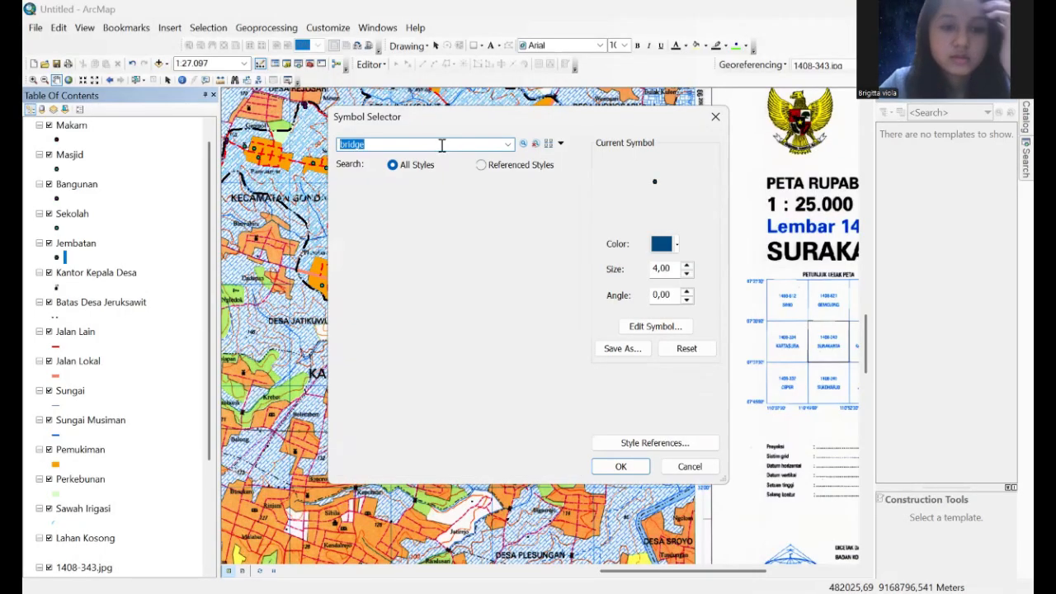
scroll(450, 310, "down", 2)
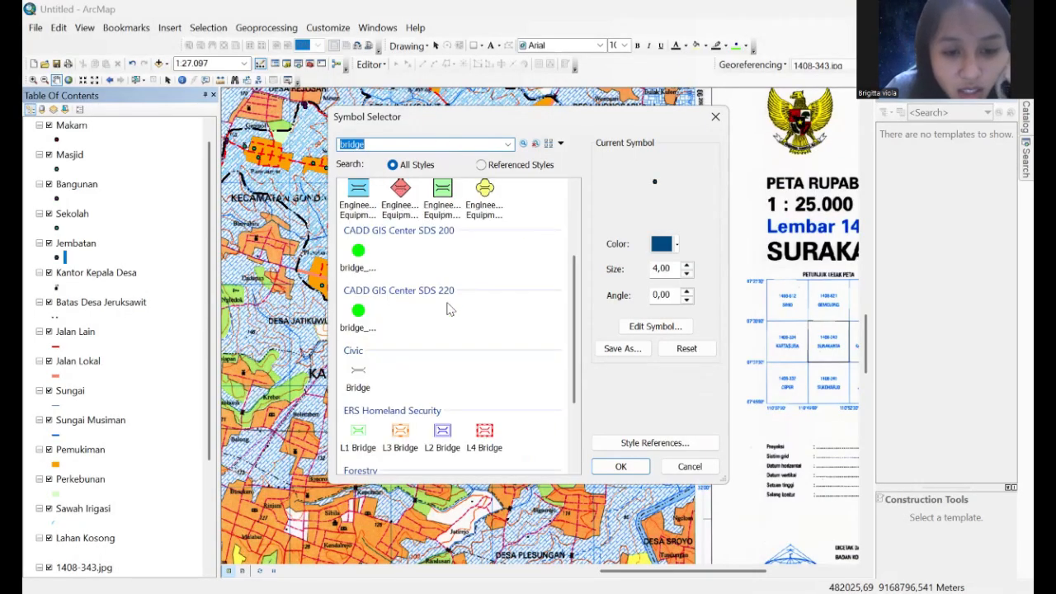
scroll(360, 322, "down", 2)
left_click(358, 324)
left_click(621, 467)
Step: Give the Sekolah layer a Character Marker Symbol in the Geosiana Desa font, using the open book glyph (Unicode 69)
left_click(55, 230)
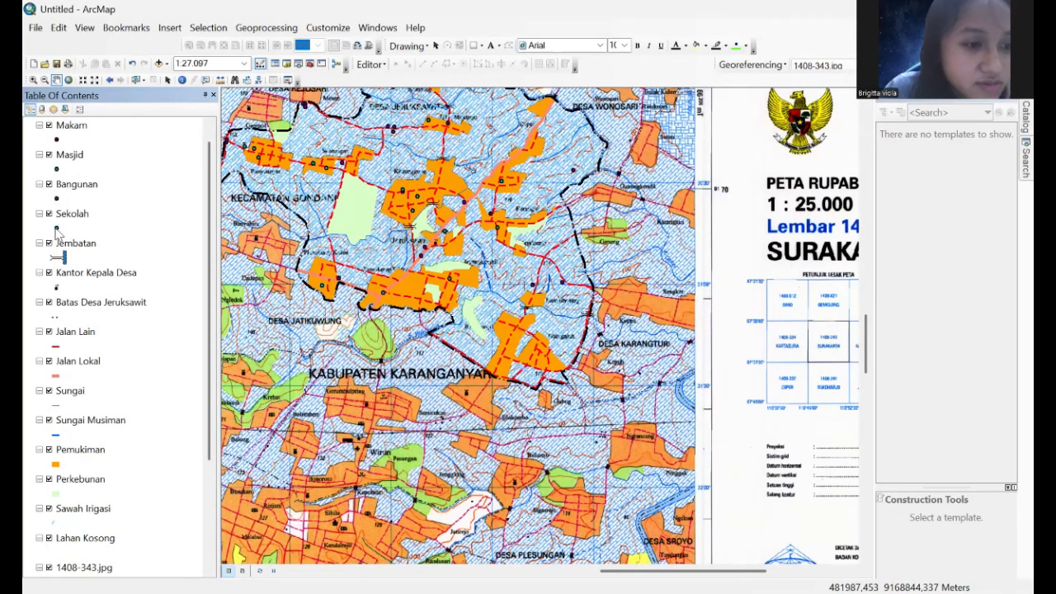
left_click(638, 327)
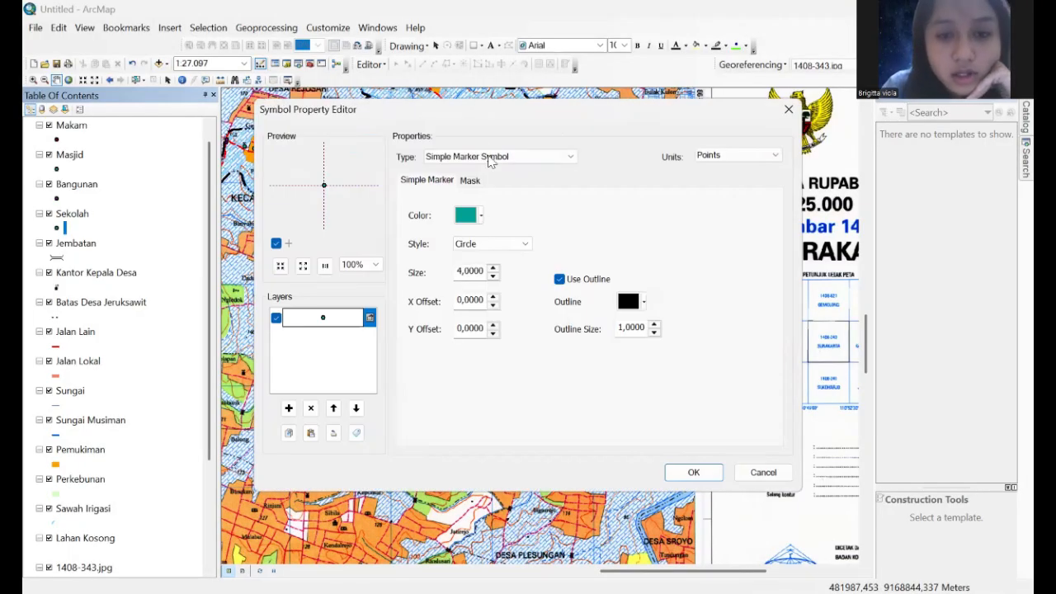
left_click(490, 158)
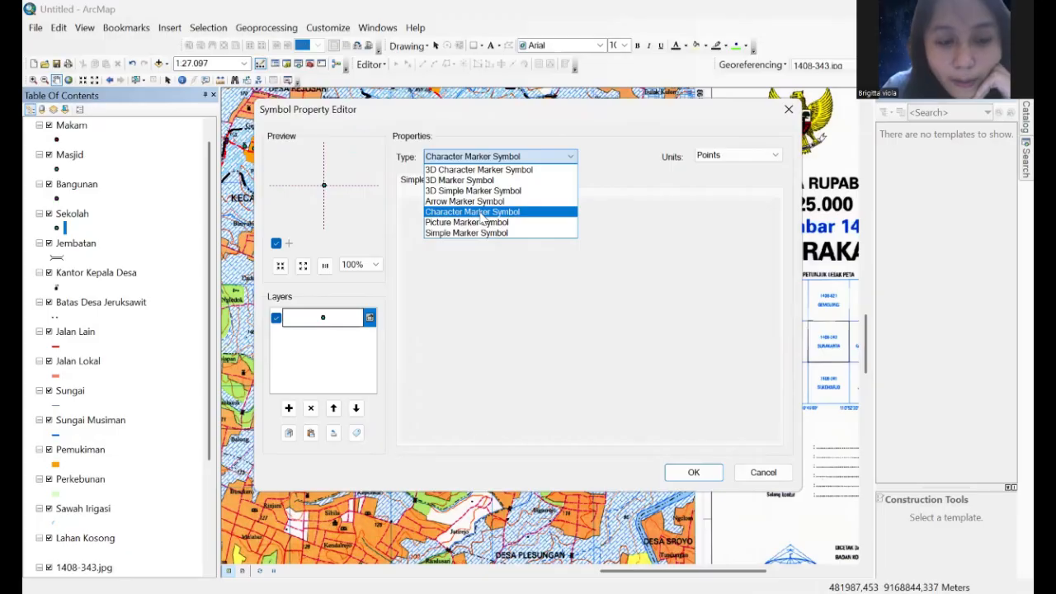
left_click(529, 214)
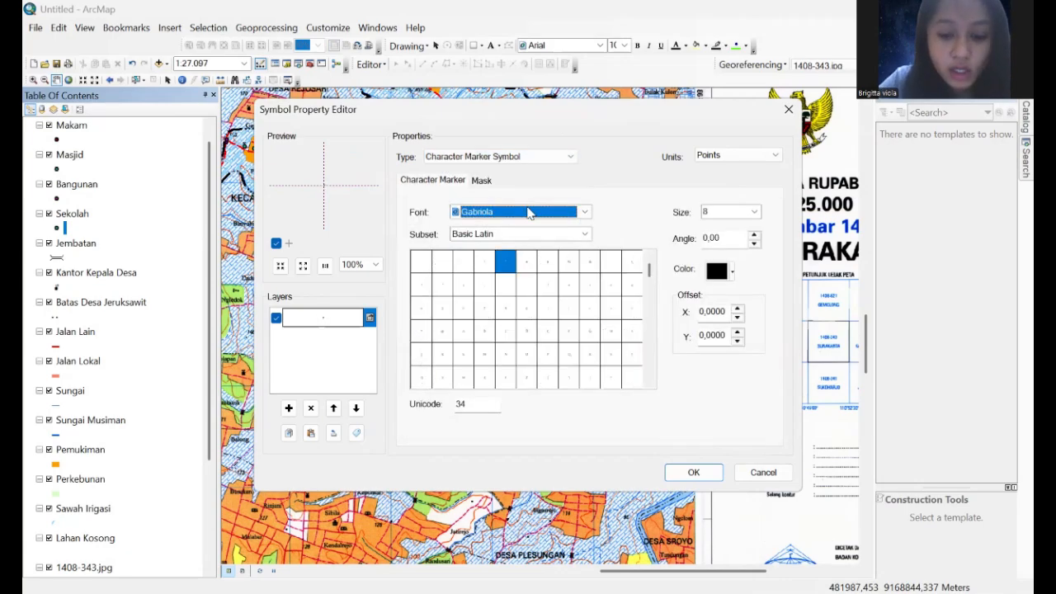
scroll(528, 214, "down", 1)
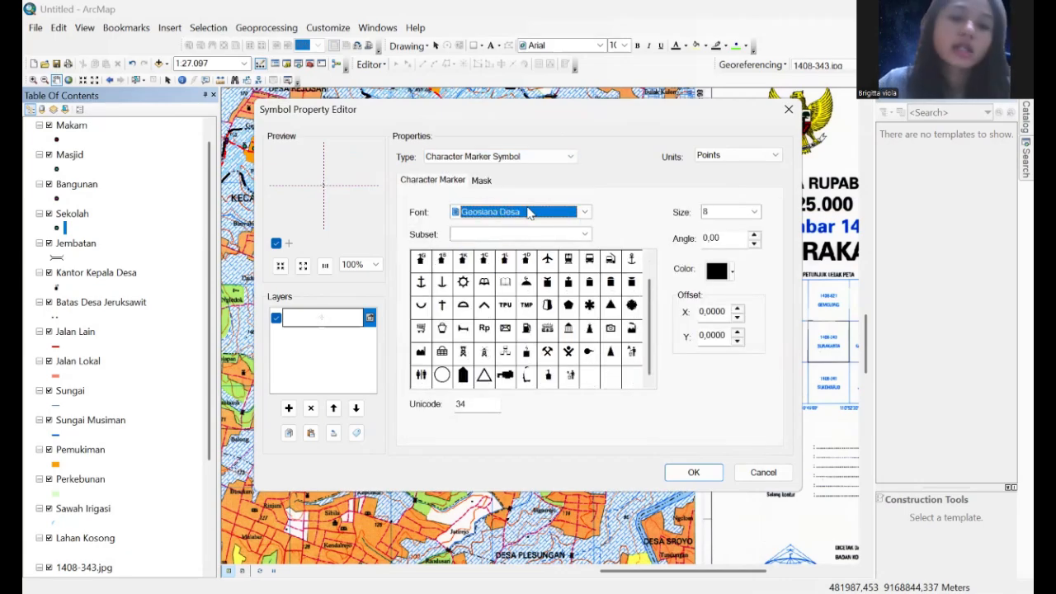
left_click(484, 281)
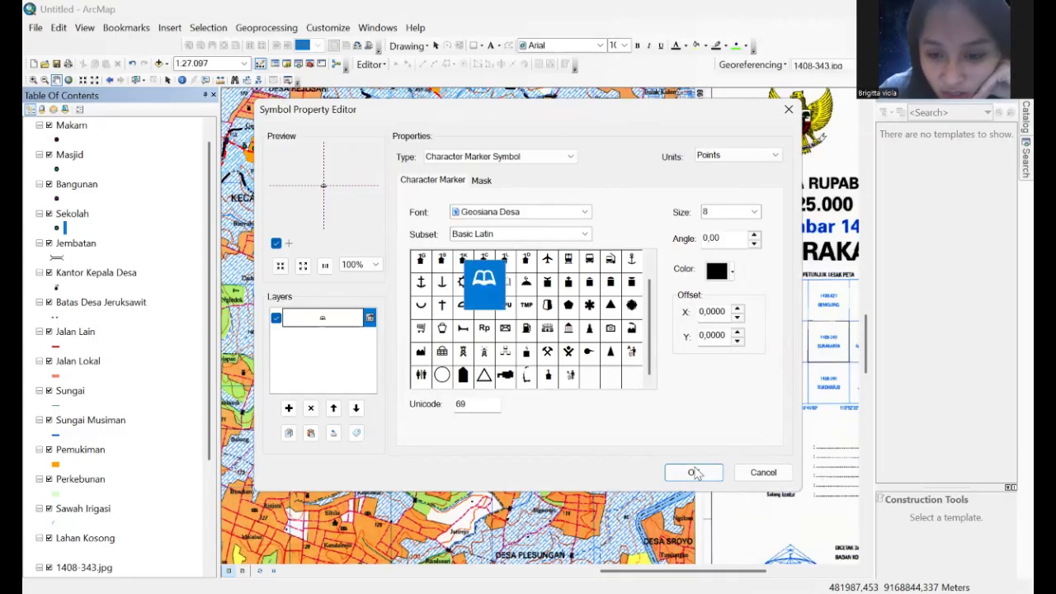
key("Return")
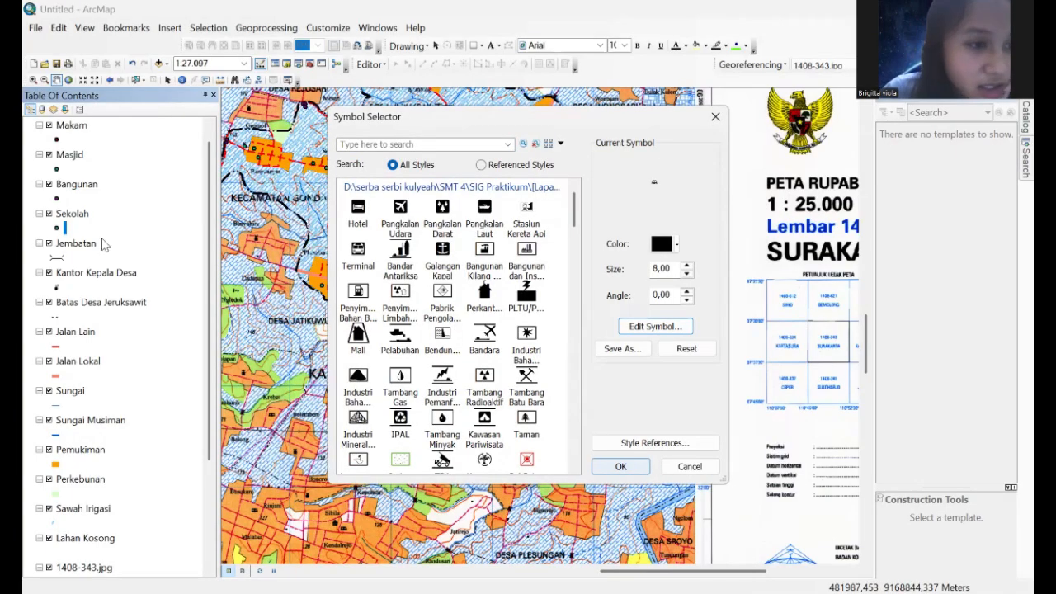
key("Return")
Step: Give the Bangunan layer a Character Marker Symbol in the ESRI Default Marker font, using the solid square glyph (Unicode 175)
left_click(58, 199)
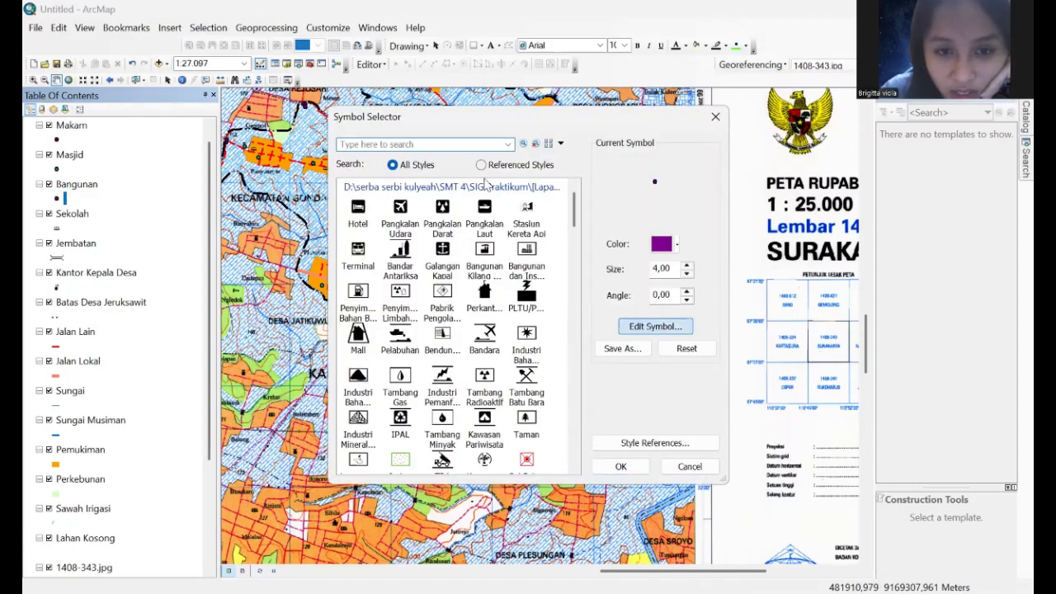
left_click(651, 326)
left_click(495, 156)
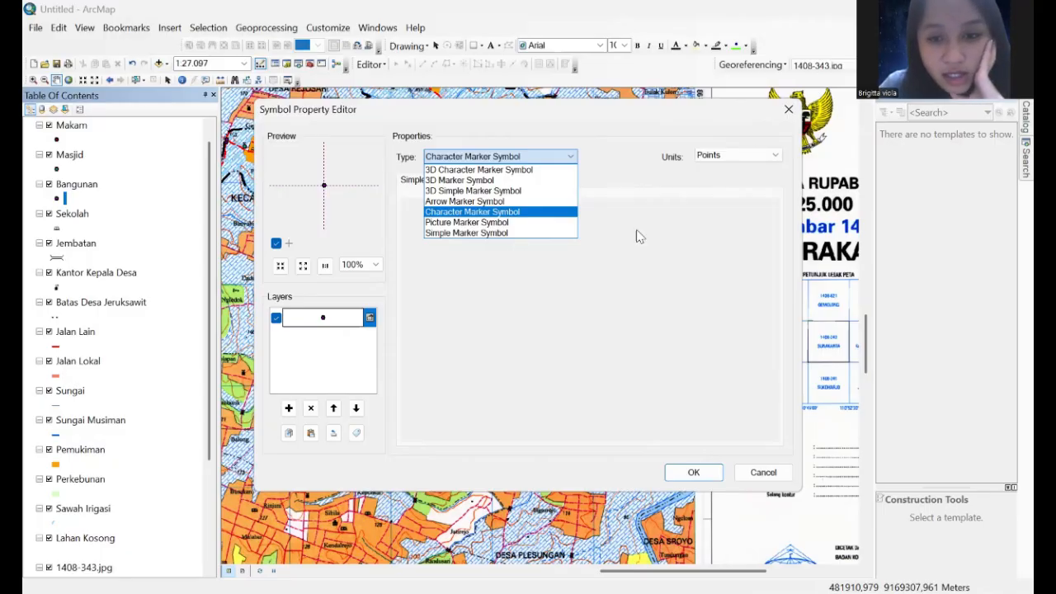
left_click_drag(651, 283, 661, 330)
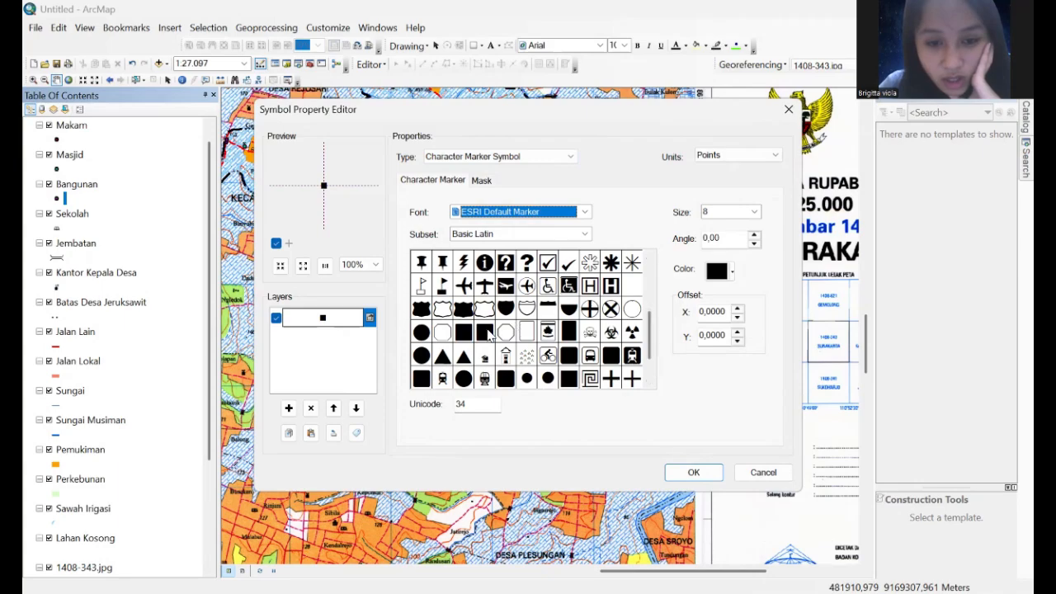
left_click(482, 334)
left_click(693, 472)
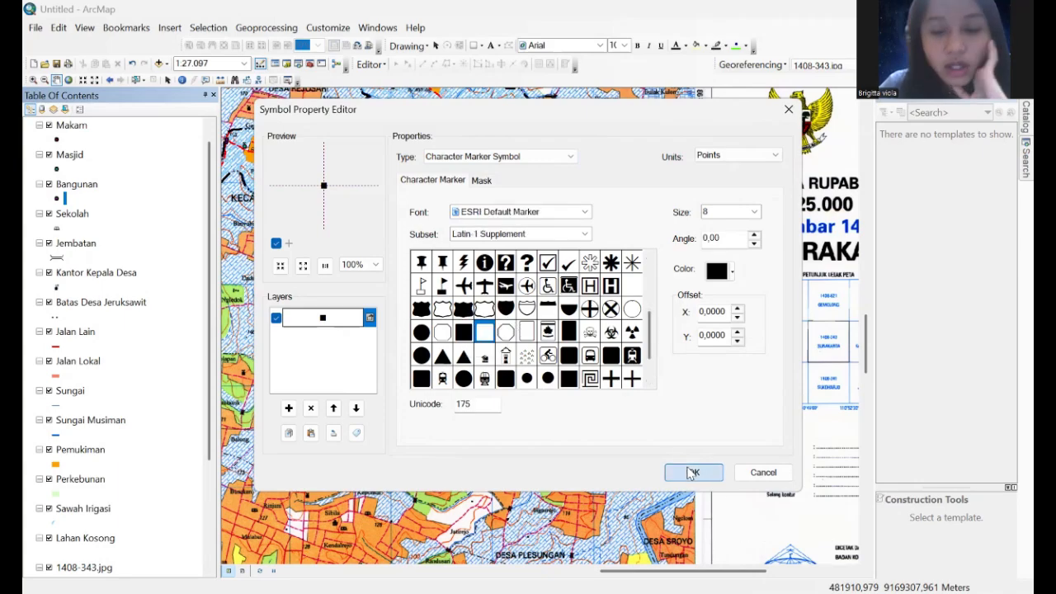
left_click(616, 467)
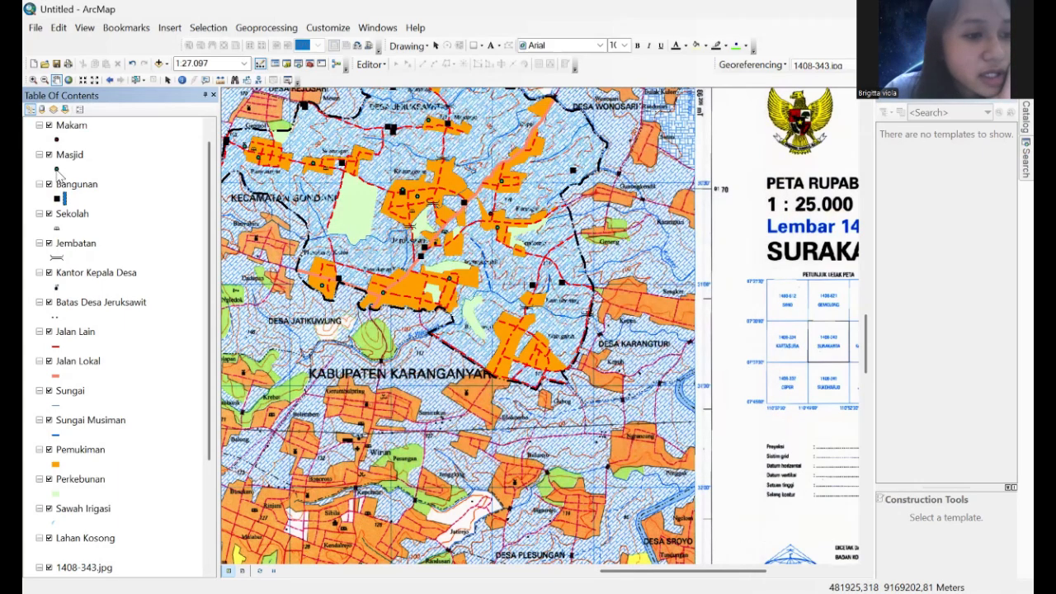
Step: Give the Masjid layer a Character Marker Symbol in the Geosiana Desa font, using the mosque glyph
left_click(57, 169)
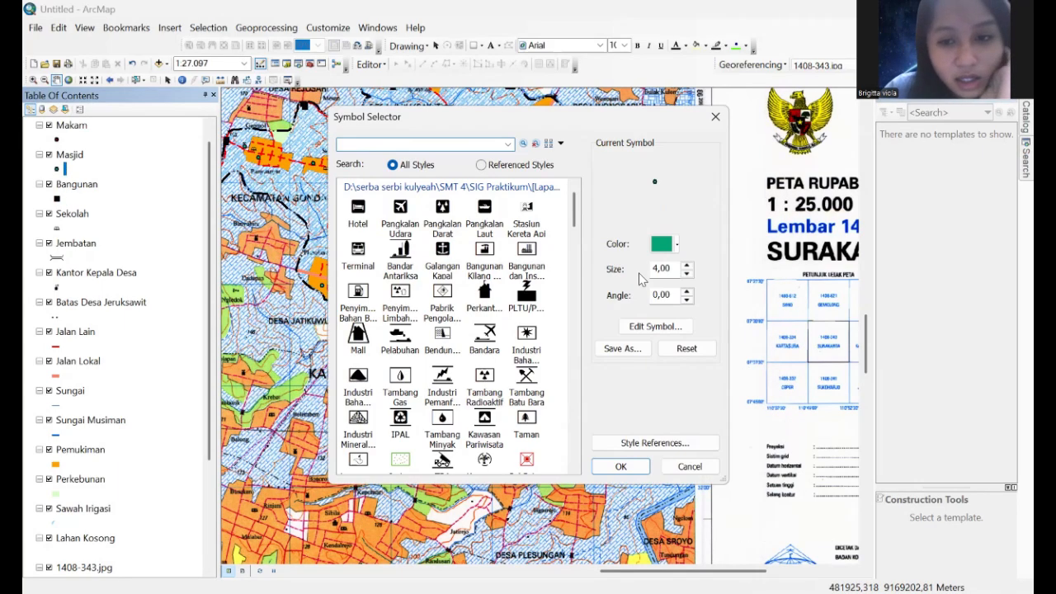
left_click(654, 327)
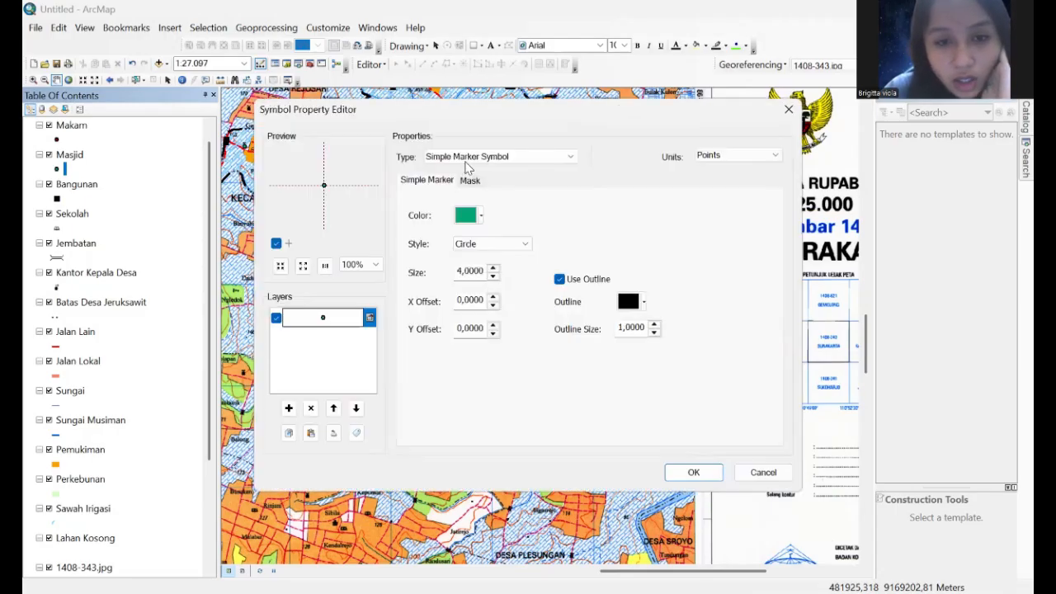
left_click(473, 157)
left_click(472, 212)
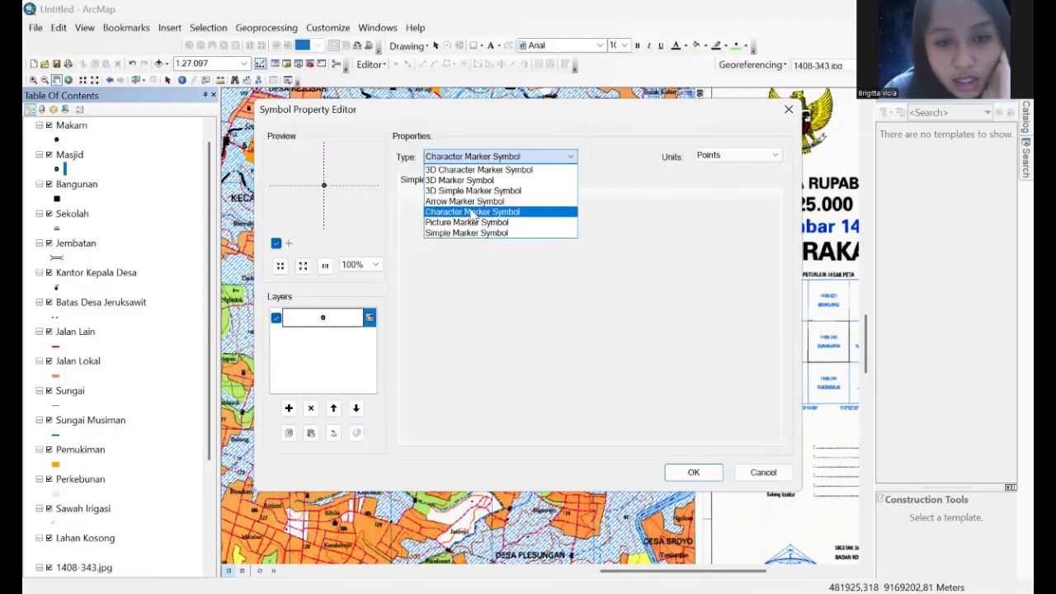
left_click(516, 212)
type("geos")
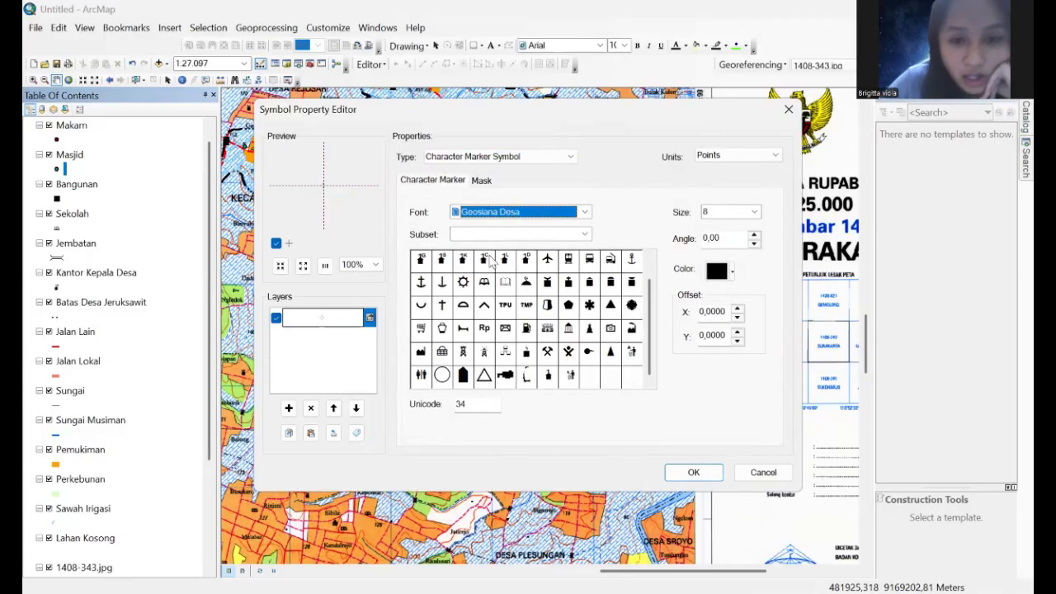
left_click(547, 282)
left_click(707, 476)
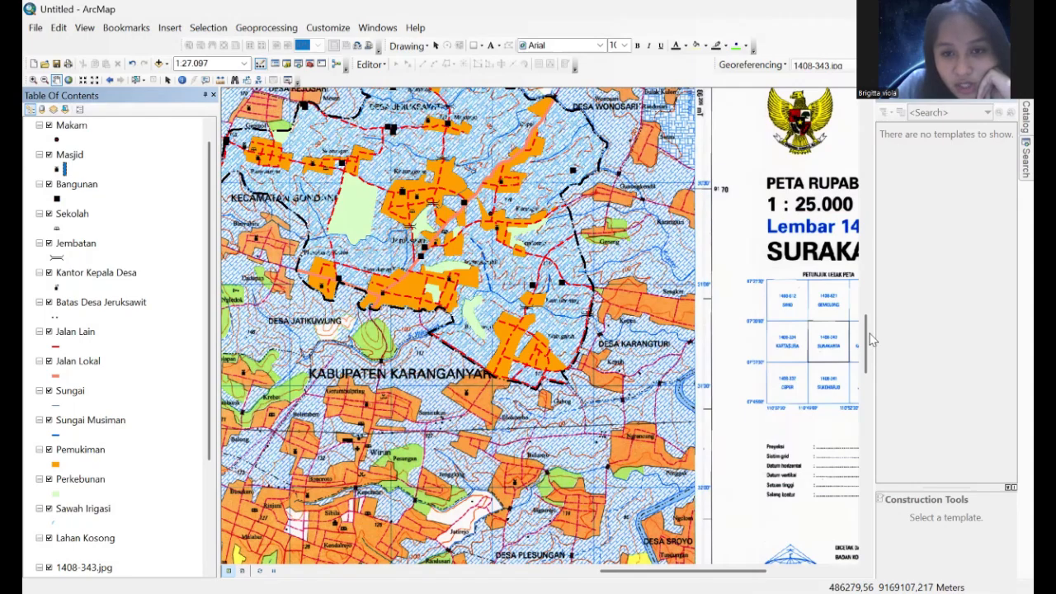
Step: Hide the scanned maps 1408-343.jpg and 1408-621.jpg and zoom to the extent of the Batas Desa Jeruksawit layer
left_click_drag(868, 335, 868, 324)
scroll(103, 403, "down", 3)
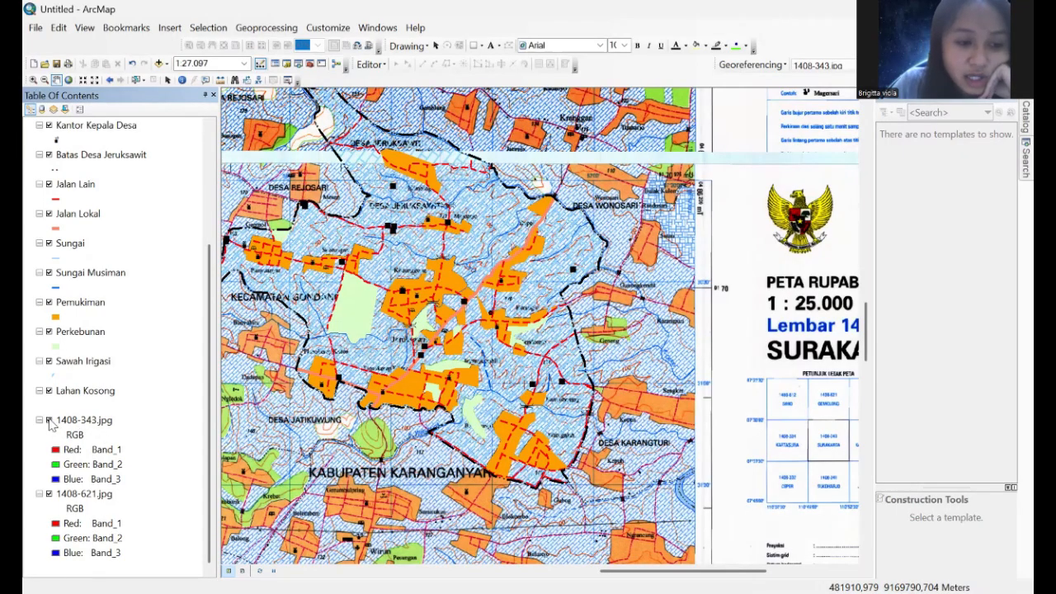
left_click(49, 493)
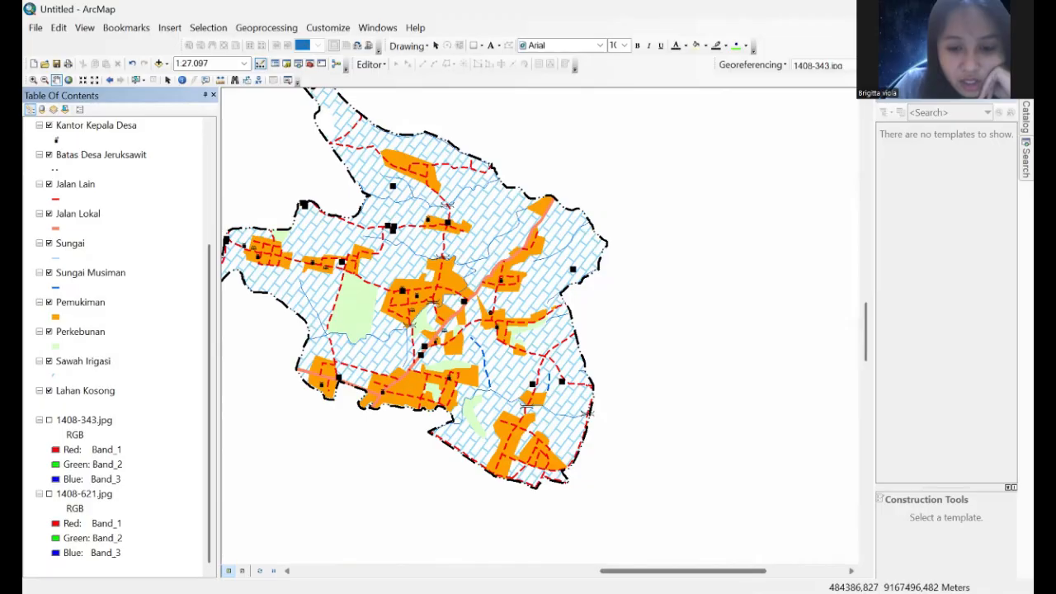
left_click_drag(650, 571, 614, 570)
left_click_drag(867, 337, 872, 326)
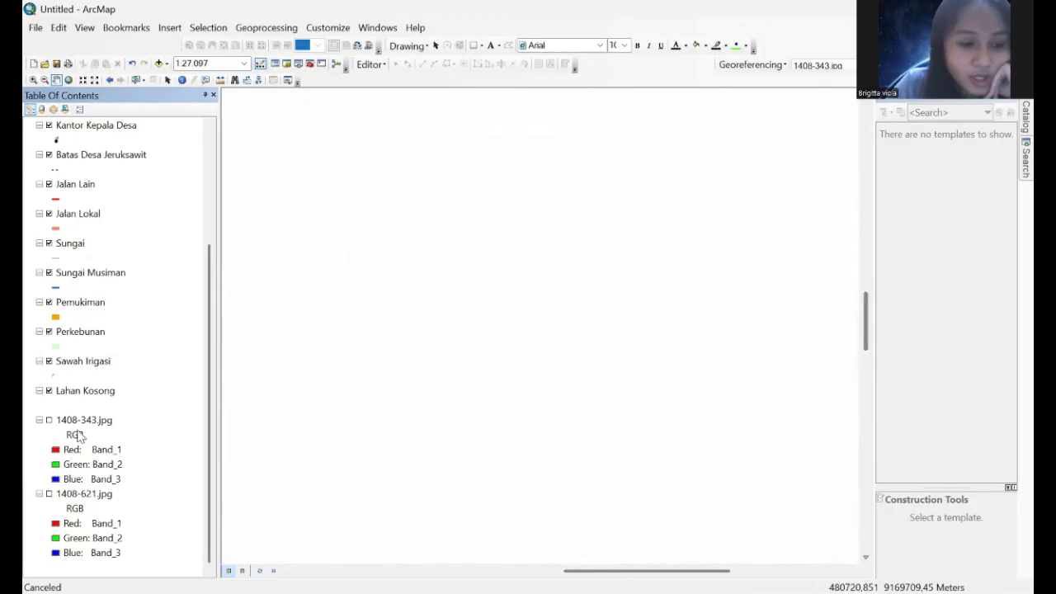
right_click(102, 156)
left_click(180, 238)
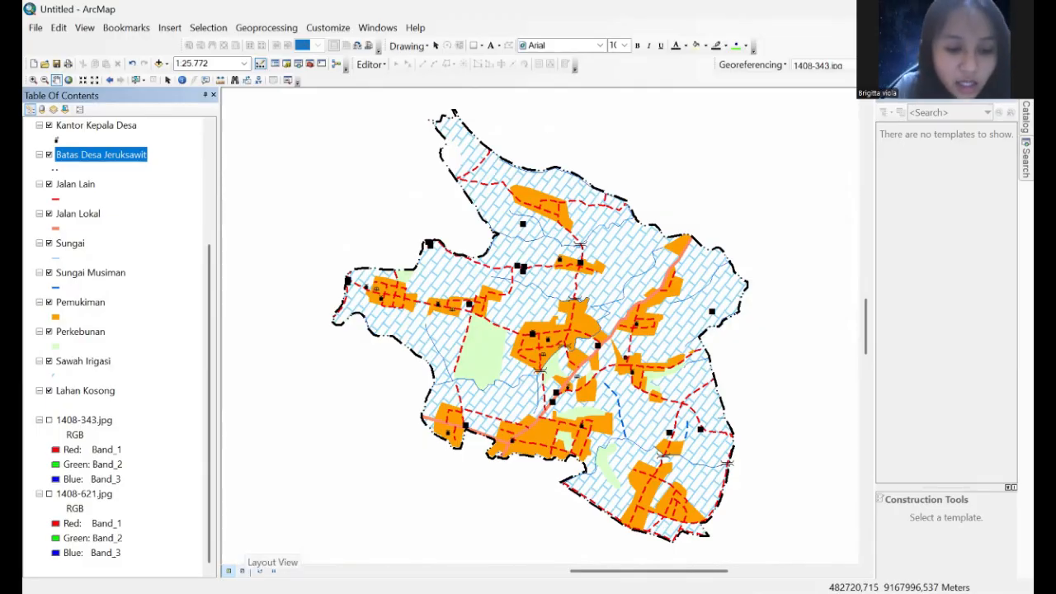
Step: Switch to the layout view and set the page to A3 paper in landscape orientation
left_click(242, 570)
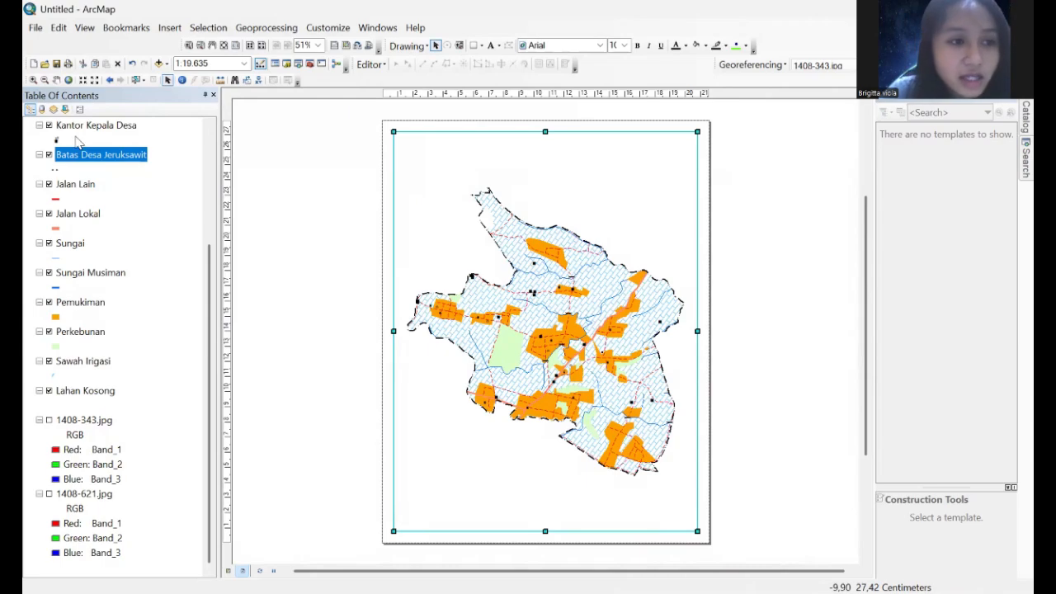
left_click(36, 28)
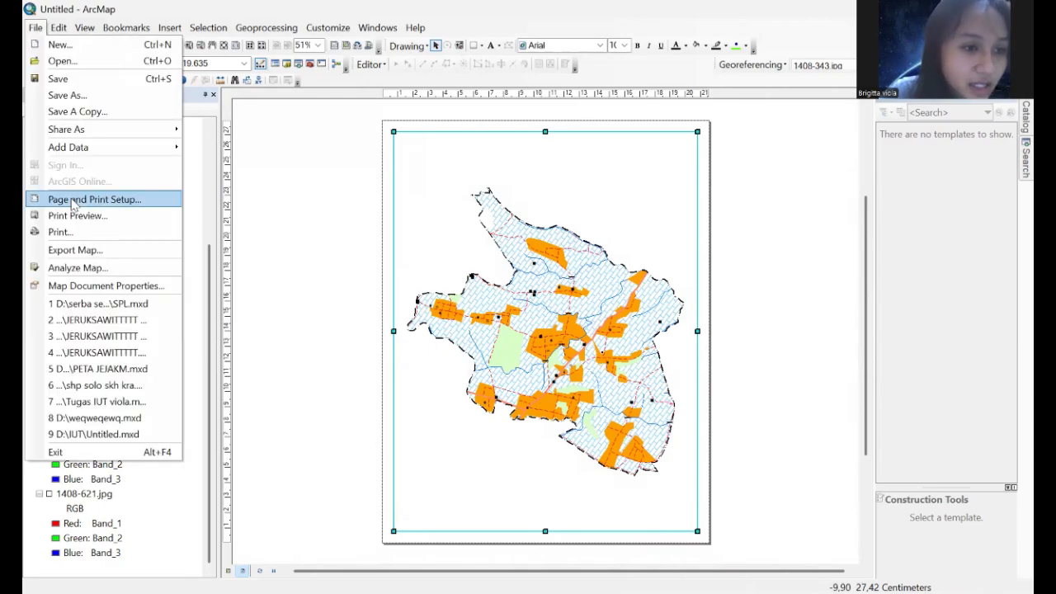
left_click(74, 200)
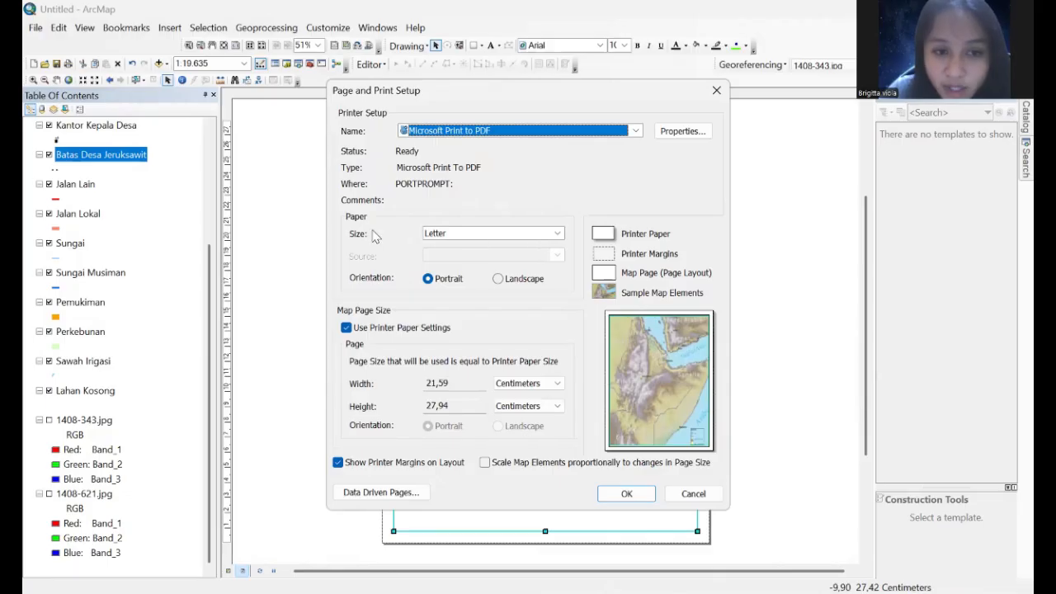
left_click(558, 234)
scroll(462, 272, "up", 5)
left_click(452, 256)
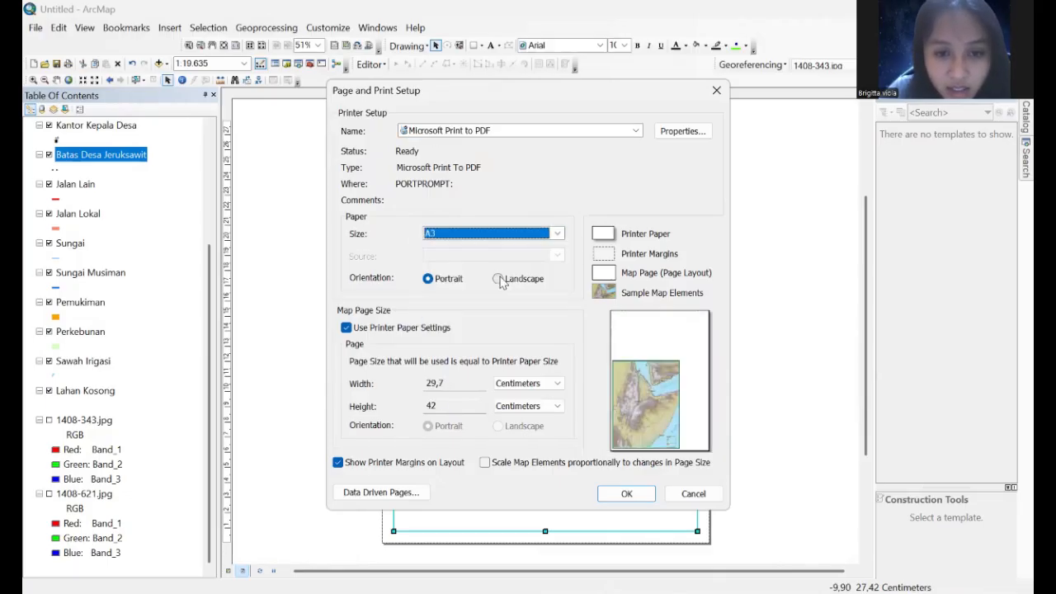
left_click(498, 278)
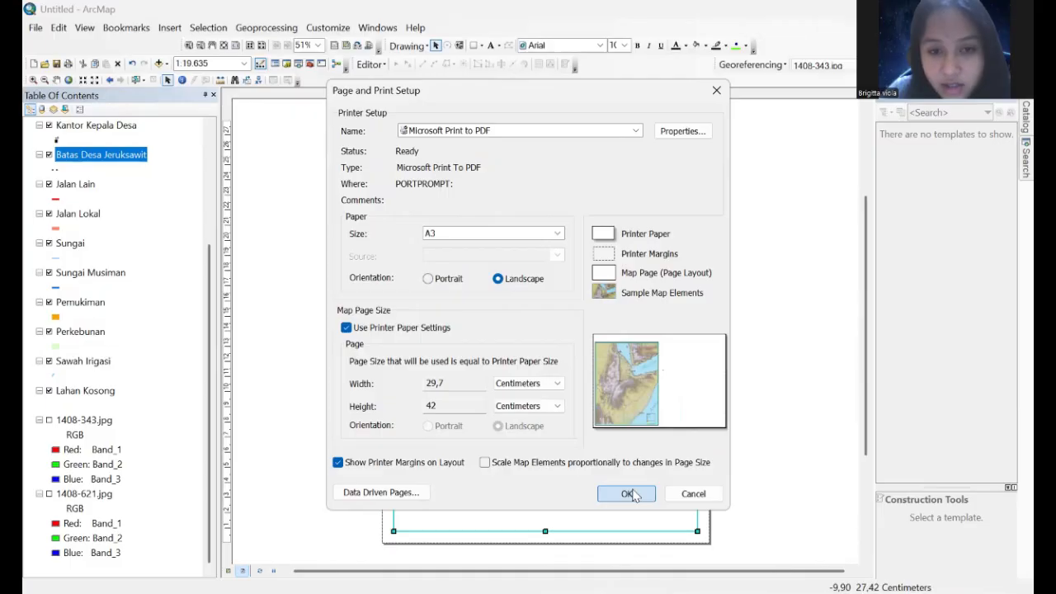
left_click(629, 493)
Step: Resize the data frame to about 26 cm wide and 20 cm high in the page's upper-left area
left_click_drag(408, 165, 415, 152)
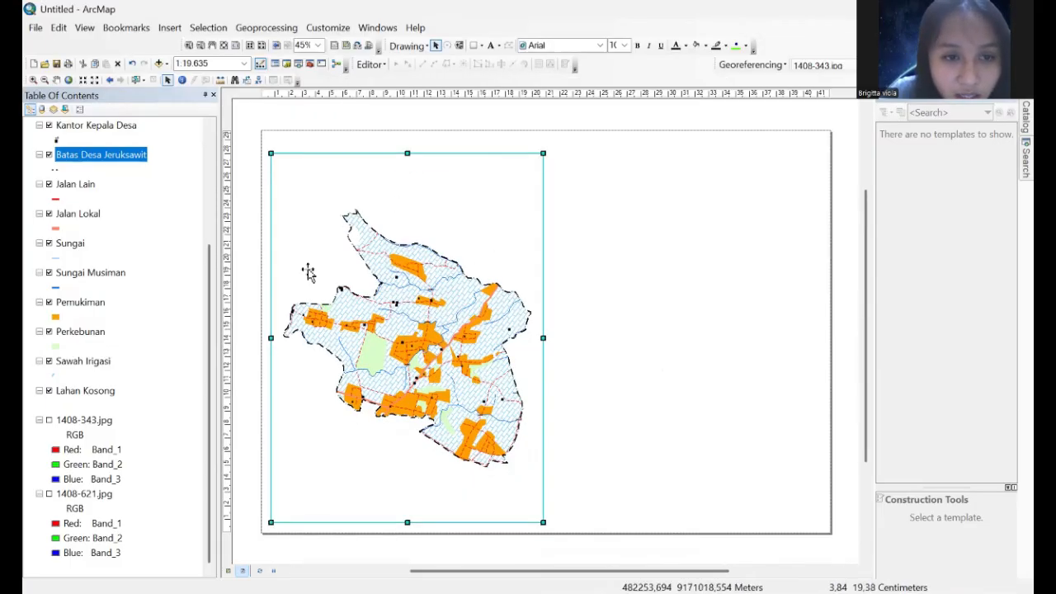
left_click_drag(543, 337, 632, 343)
left_click_drag(271, 338, 288, 342)
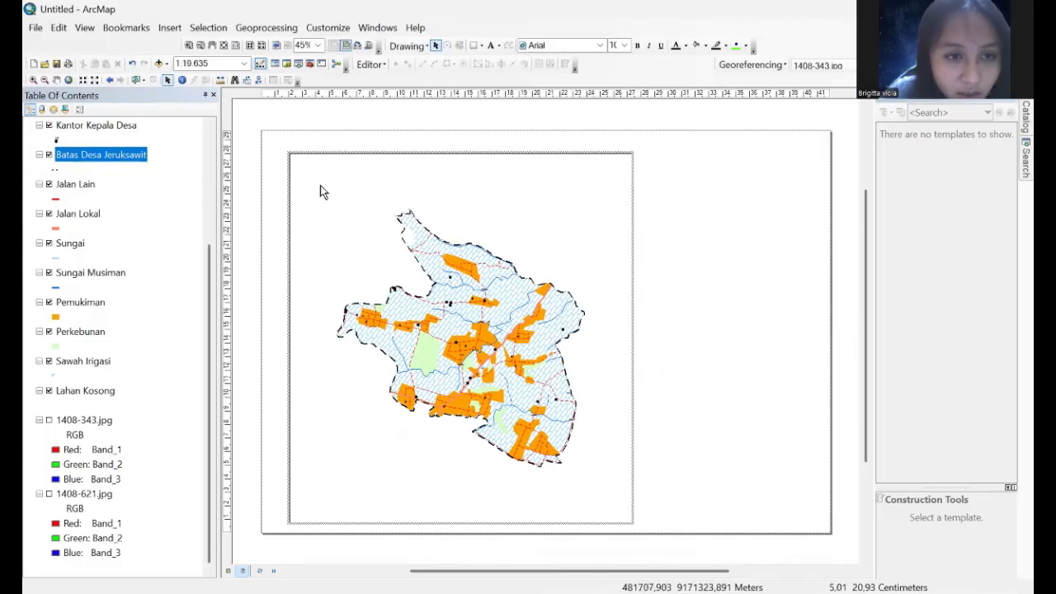
left_click(380, 147)
left_click(384, 158)
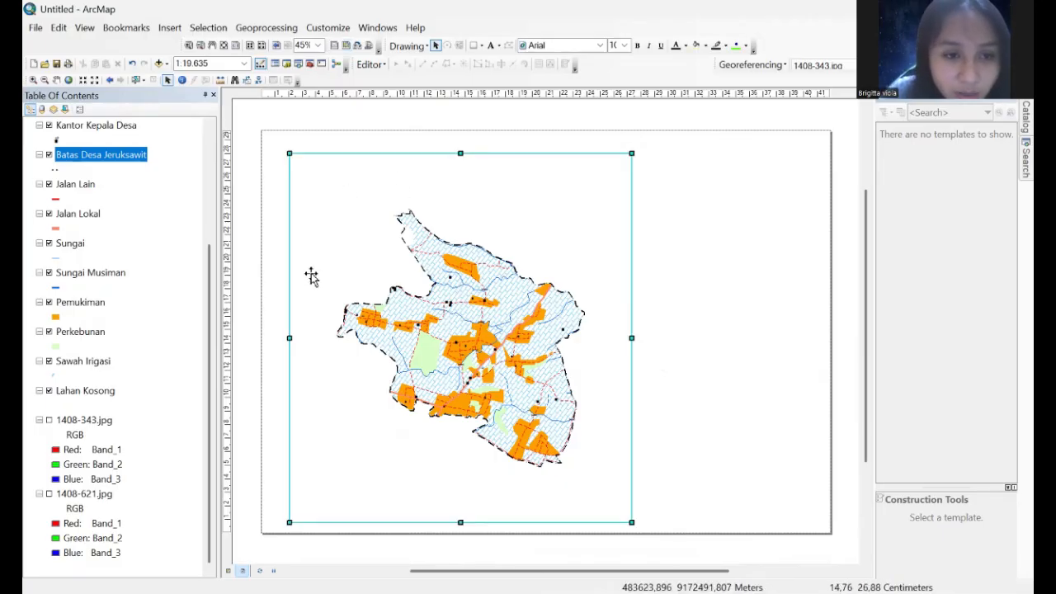
left_click_drag(289, 338, 282, 338)
left_click_drag(457, 151, 460, 148)
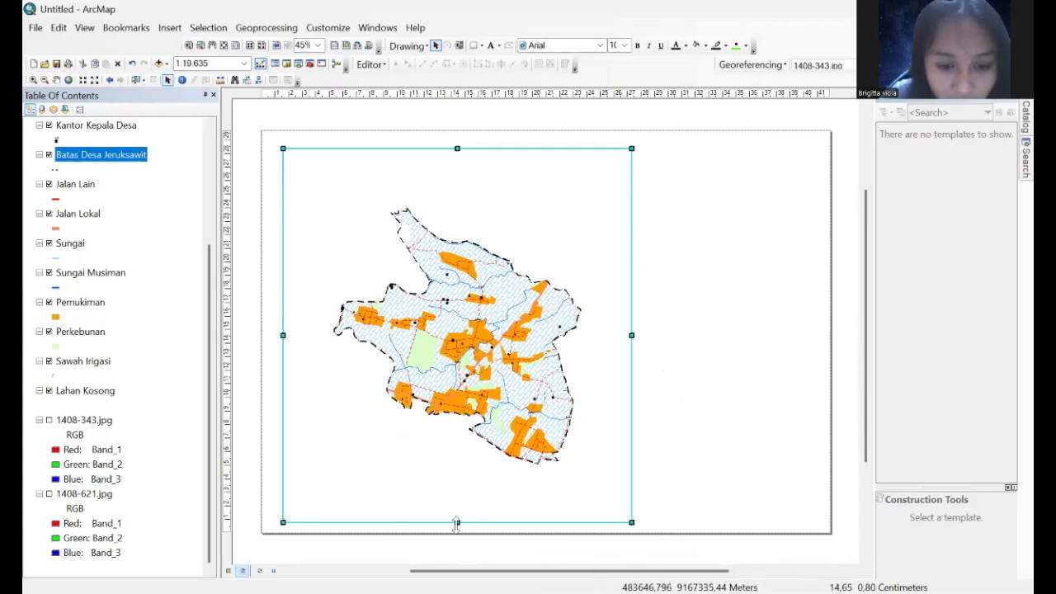
left_click_drag(457, 522, 461, 419)
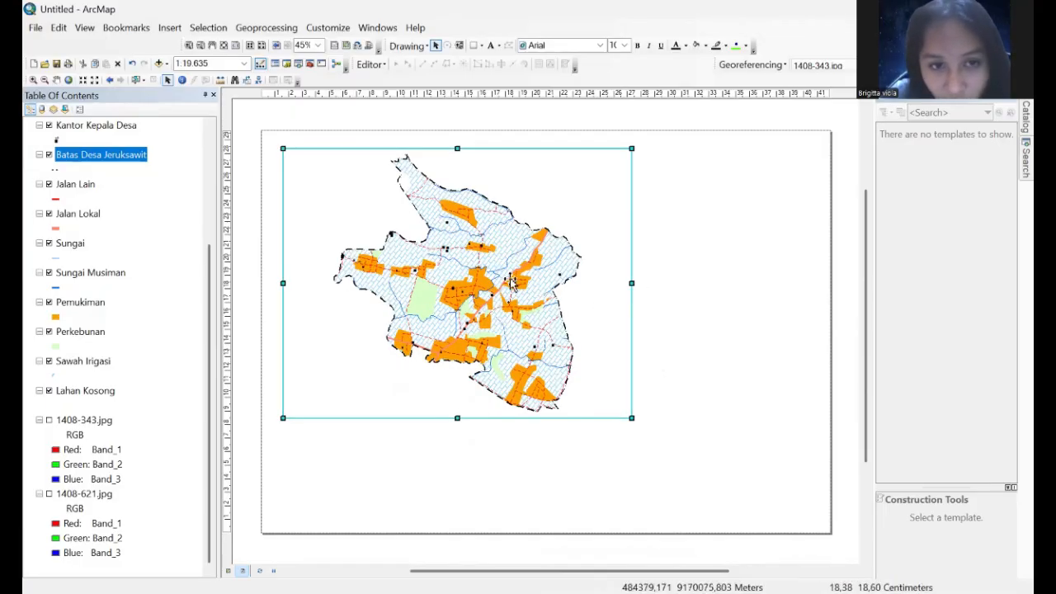
Step: Set the data frame's map scale to 1:20.000
left_click(195, 64)
left_click(213, 66)
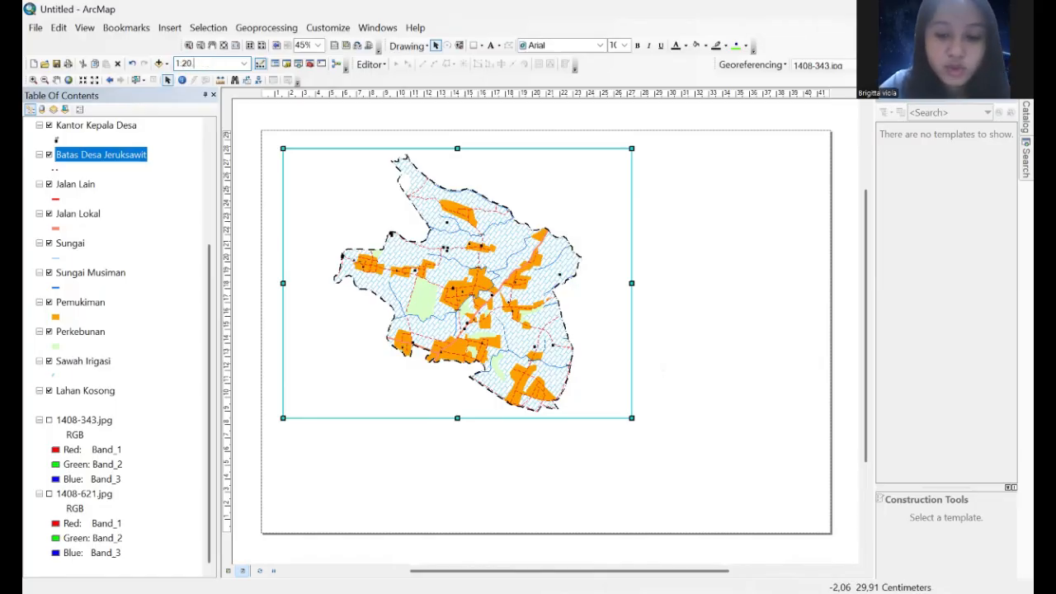
type("1:20.000")
key("Return")
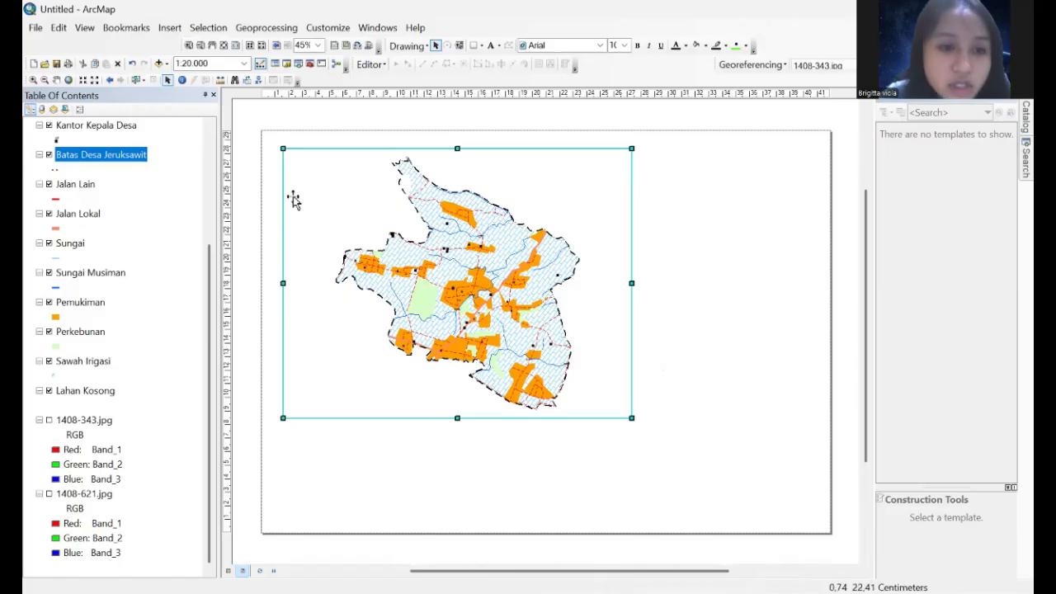
Step: Add a new reference grid to the data frame, keeping the wizard's default settings
right_click(458, 153)
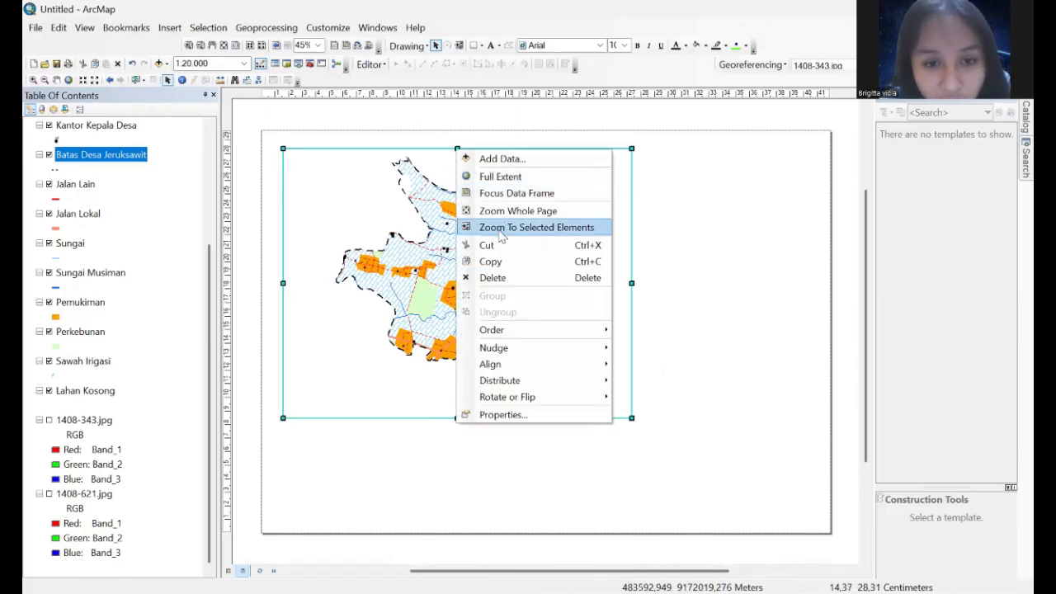
left_click(547, 417)
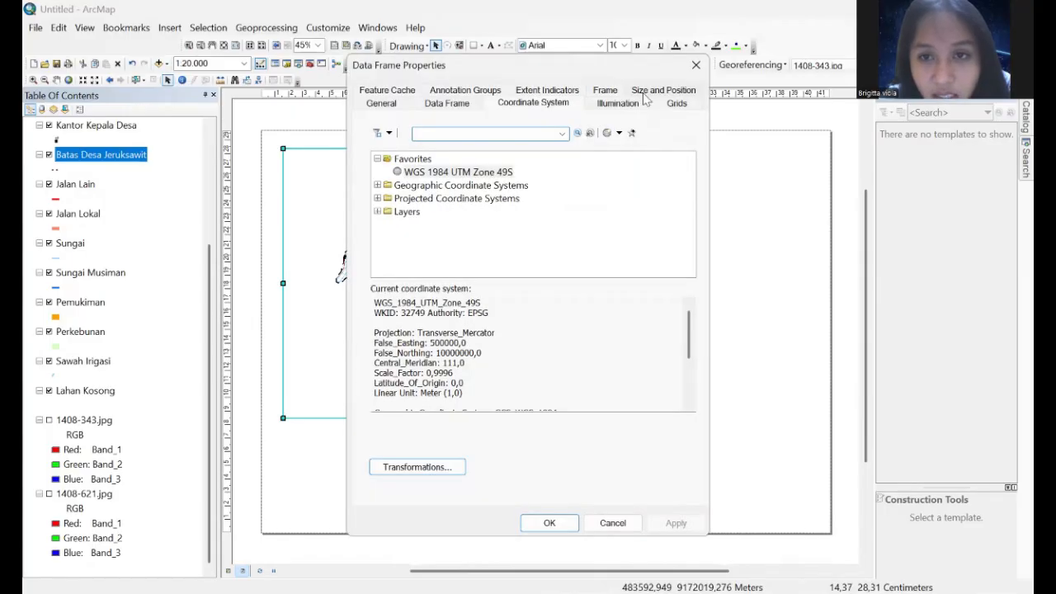
left_click(673, 106)
left_click(628, 155)
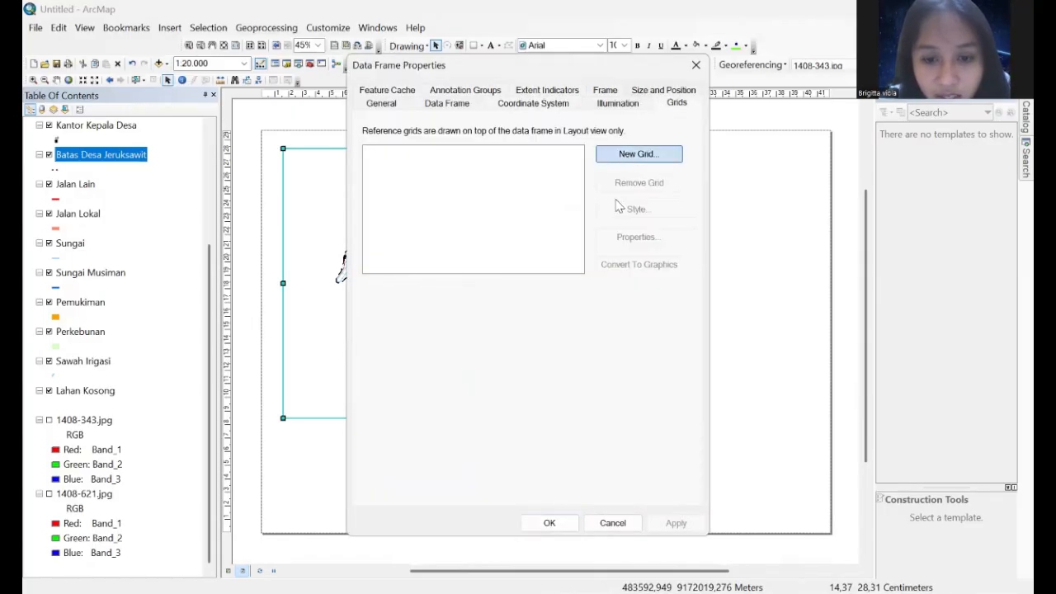
left_click(640, 443)
left_click(637, 442)
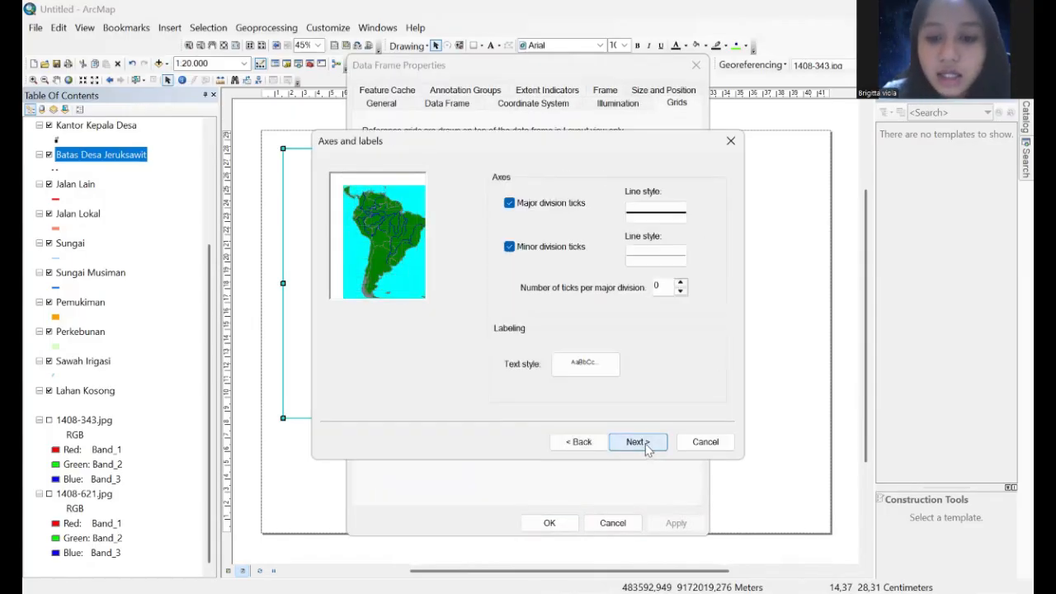
left_click(637, 442)
left_click(637, 442)
left_click(552, 523)
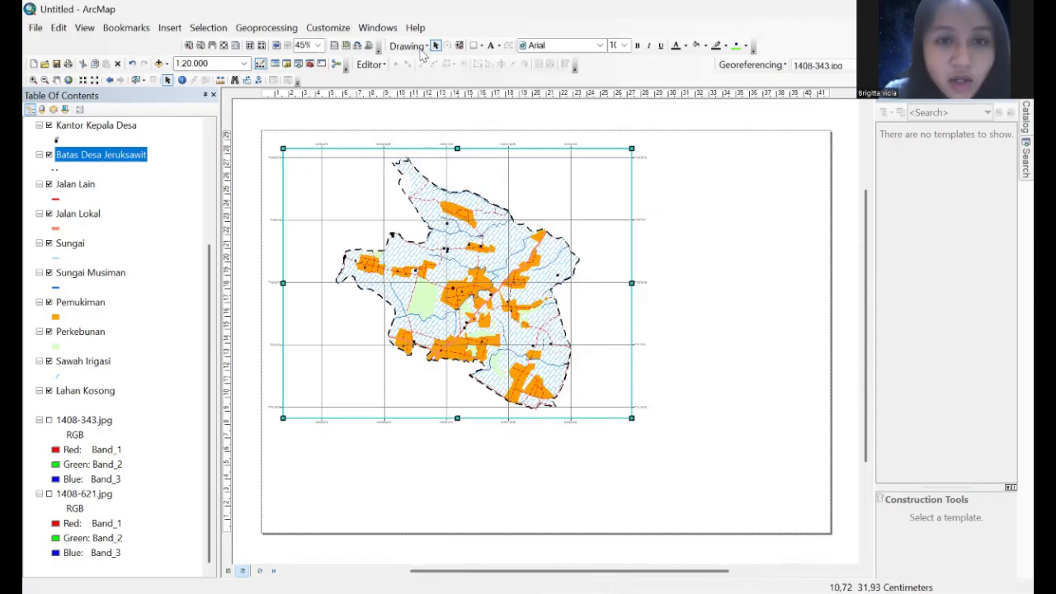
Step: Draw a title box about 13 cm wide and 7 cm high beside the map's upper part and give it no fill colour
left_click(475, 47)
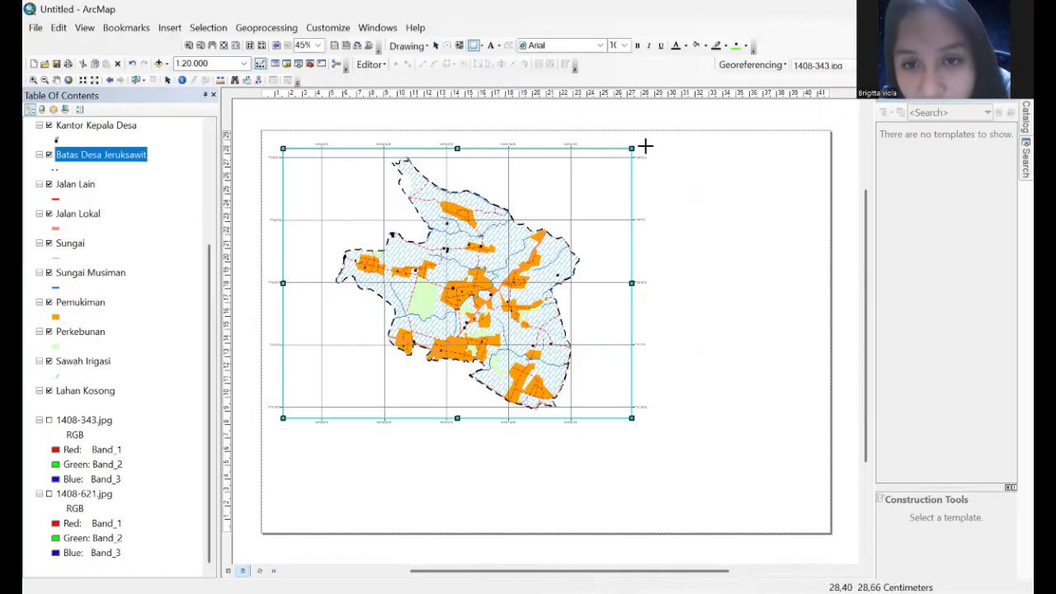
left_click_drag(649, 146, 823, 242)
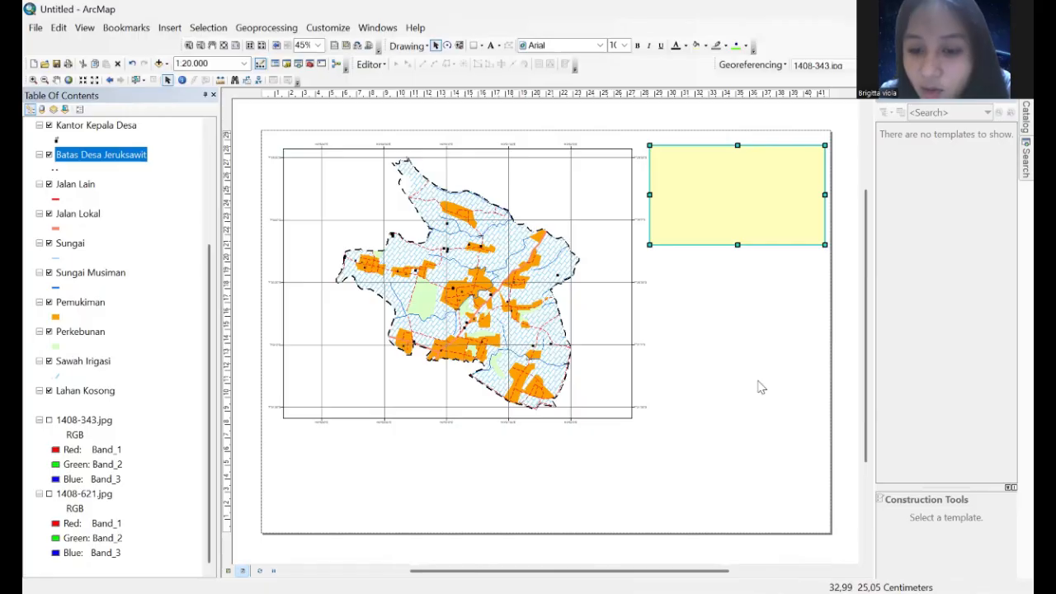
right_click(708, 453)
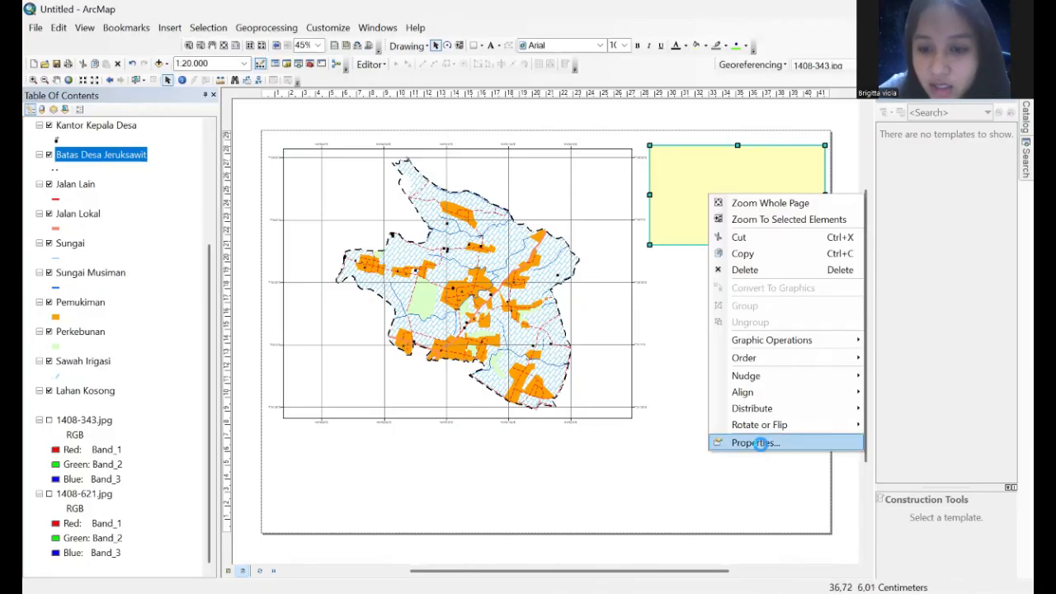
left_click(760, 444)
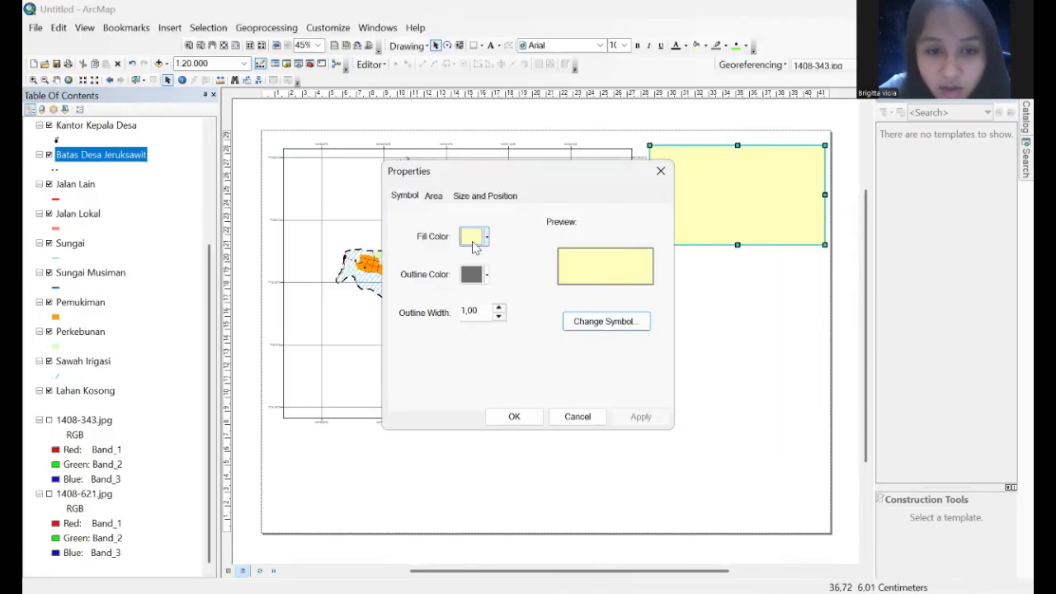
left_click(518, 268)
left_click(541, 412)
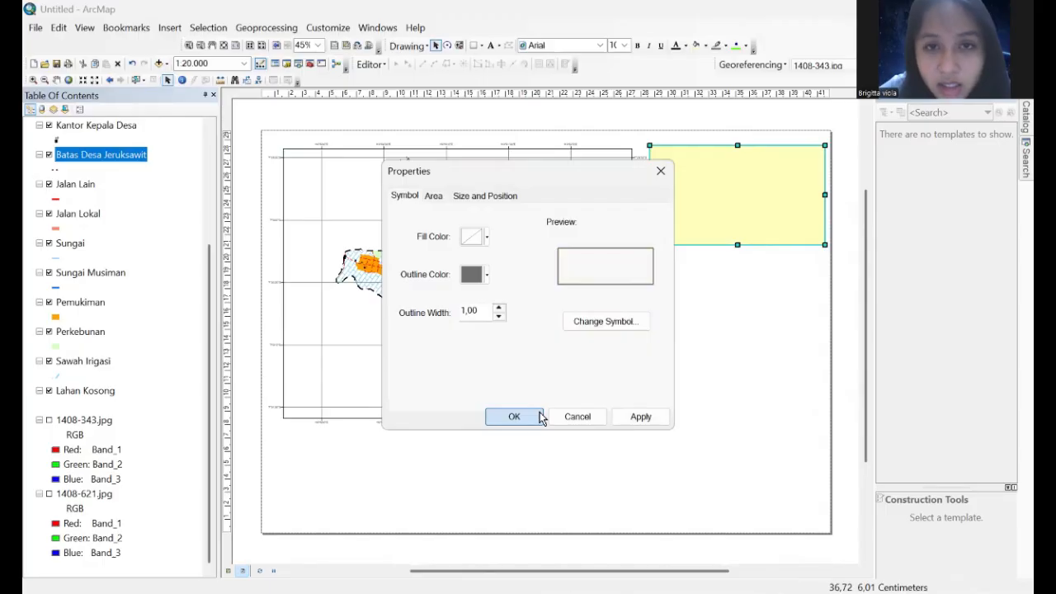
Step: Add the text "PETA ADMINISTRASI DESA JEWUKSAWIT" inside the title box
left_click(491, 45)
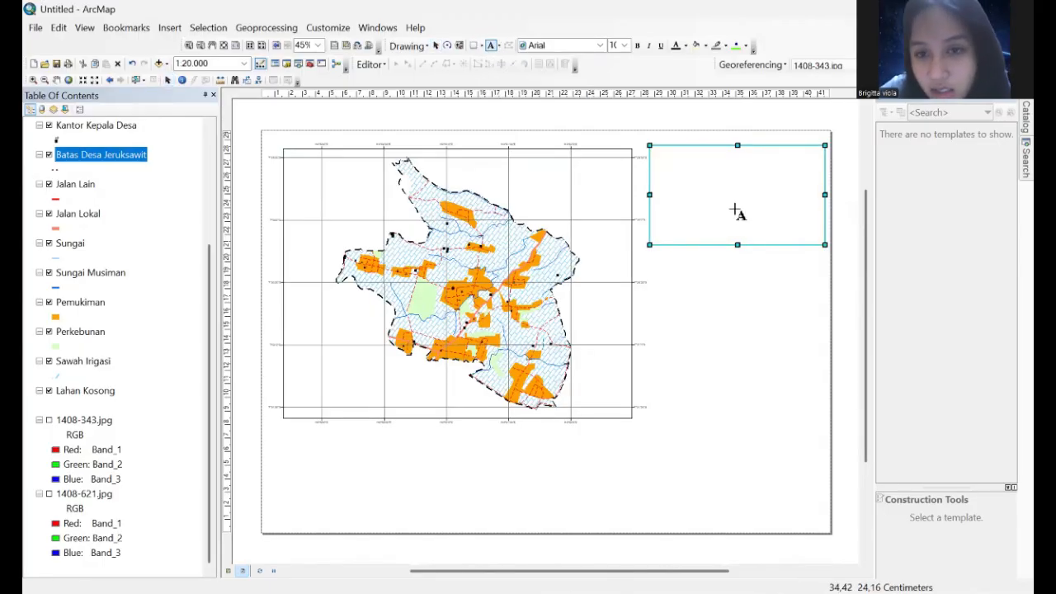
double_click(731, 188)
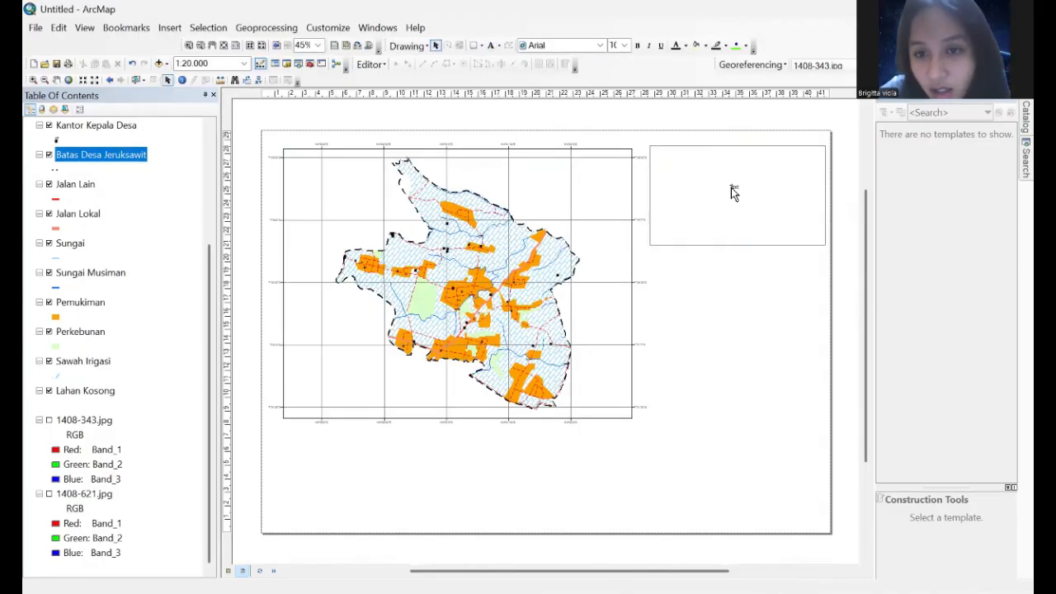
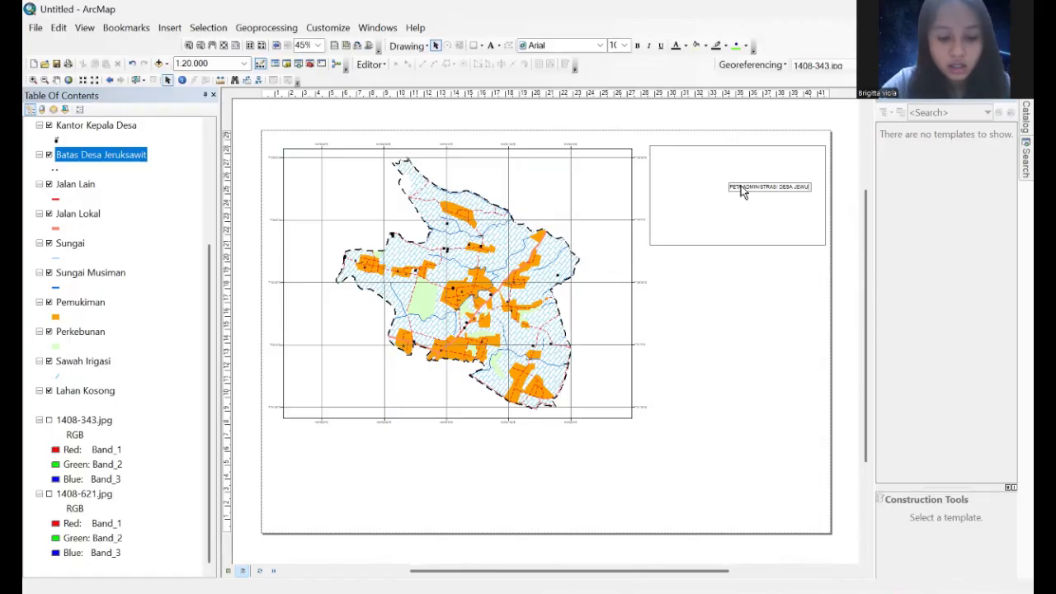
type("T")
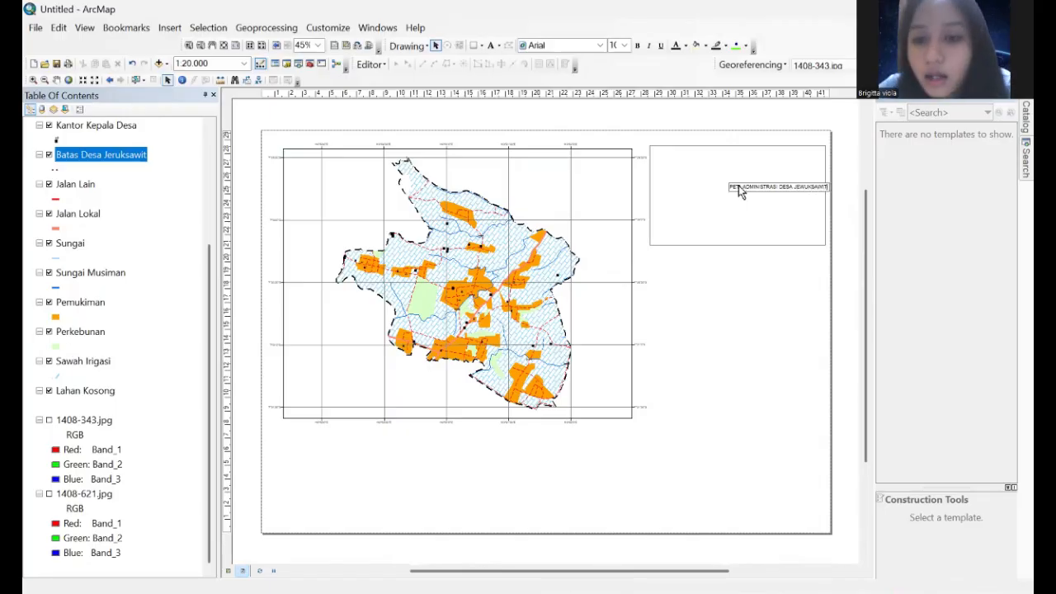
left_click_drag(758, 189, 721, 189)
double_click(760, 188)
left_click(763, 186)
double_click(764, 186)
left_click(764, 187)
left_click(753, 204)
Step: Extend the title text with the lines "KECAMATAN GONDANGREJO", "KABUPATEN KARANYAR" and "JAWA TENGAH"
double_click(791, 189)
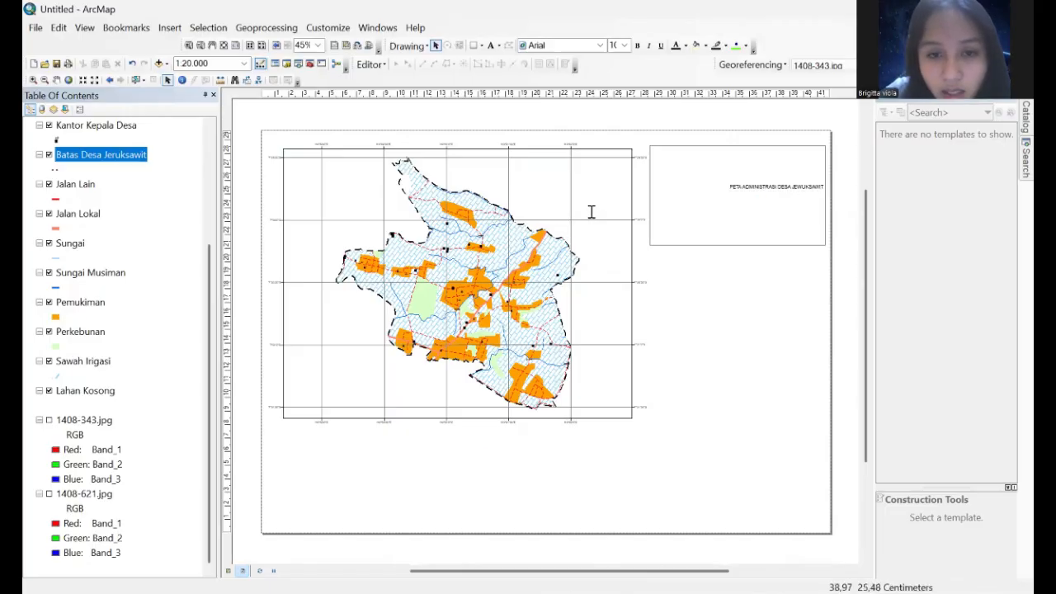
key("Return")
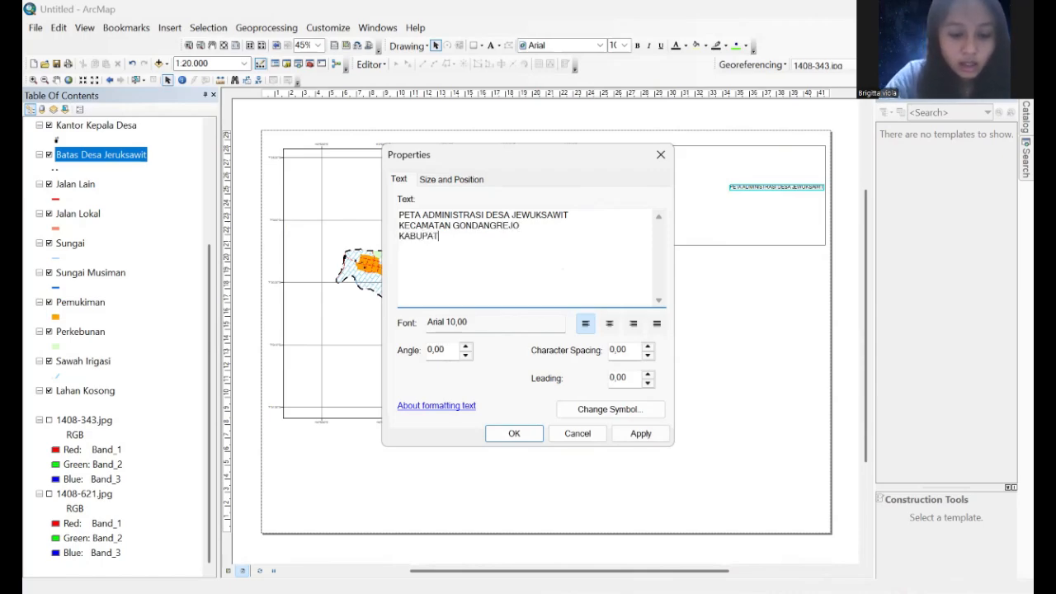
type("ANYAR")
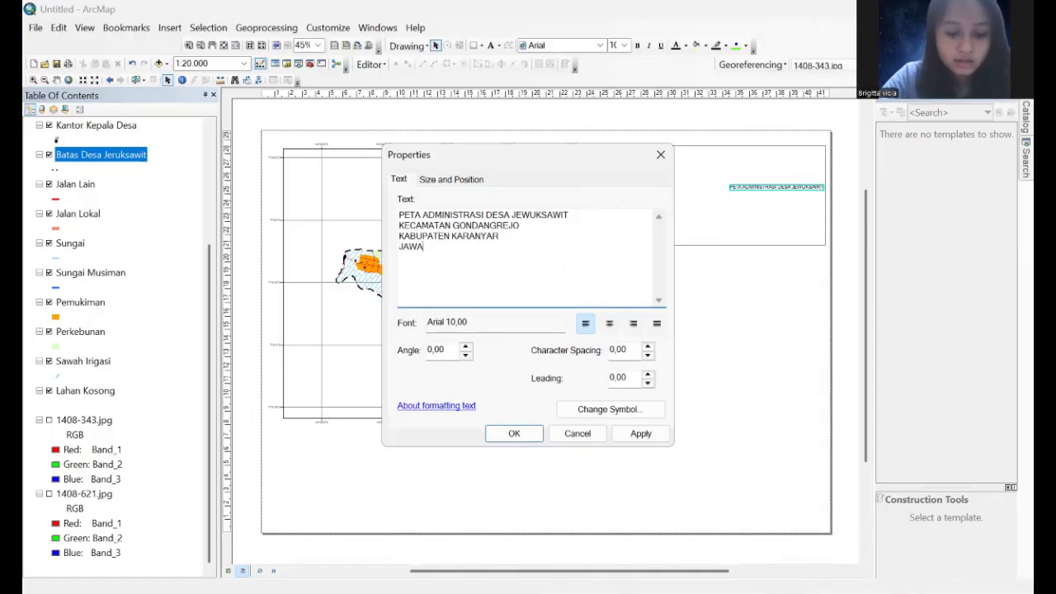
type("GAH")
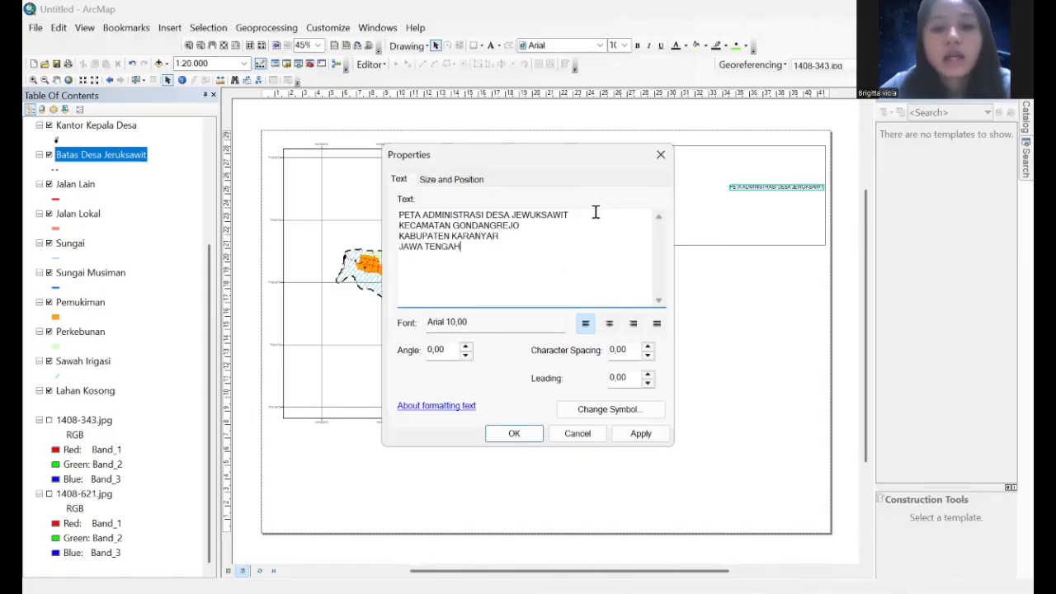
Step: Format the title as centred, bold Times New Roman at size 16 and move it to the lower part of the title box
left_click(551, 320)
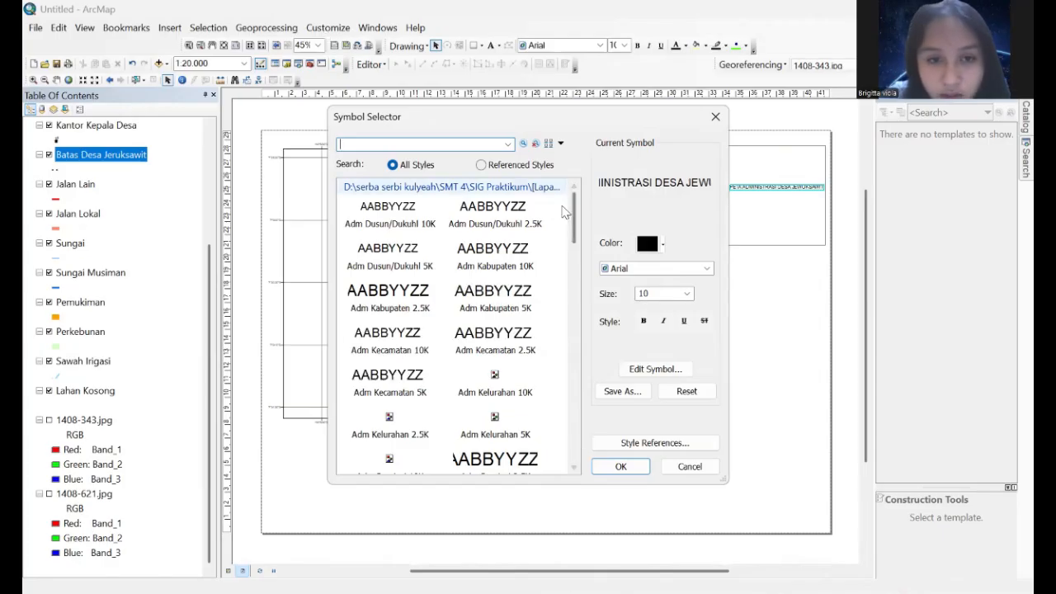
left_click(686, 278)
left_click(685, 277)
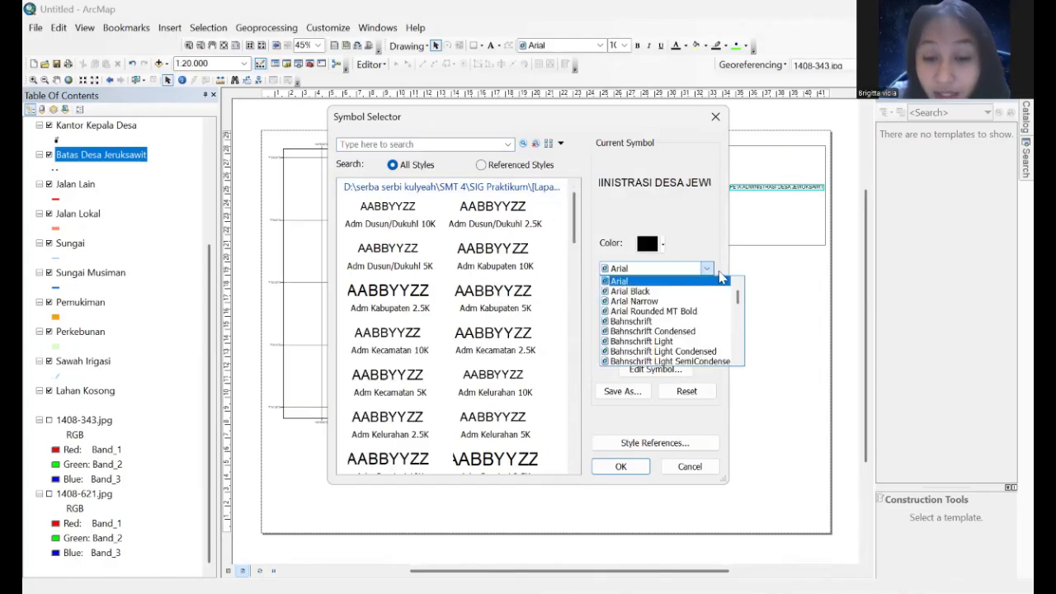
left_click(691, 270)
type("ti")
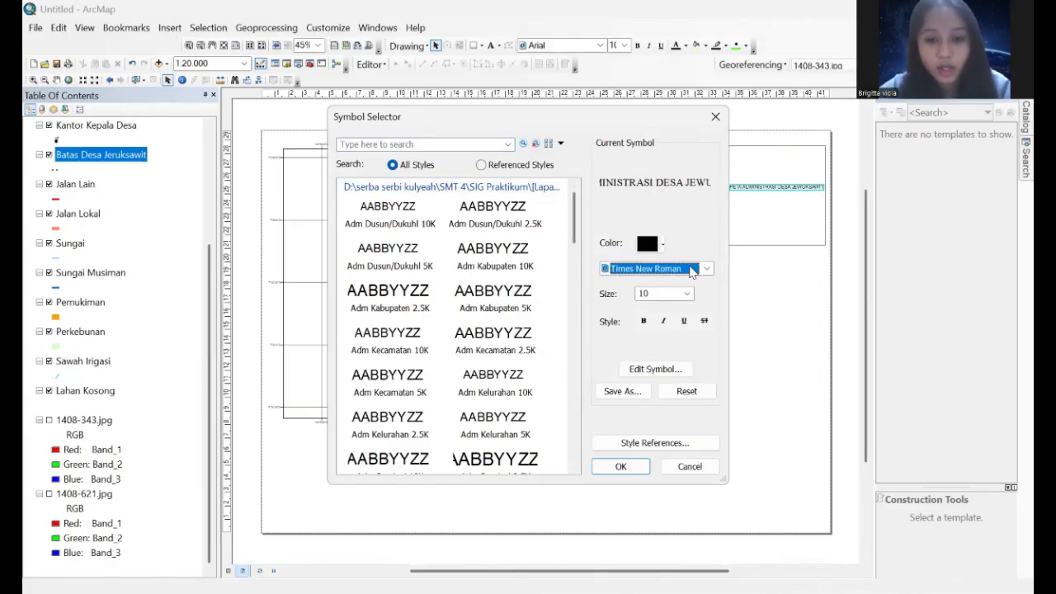
left_click(680, 294)
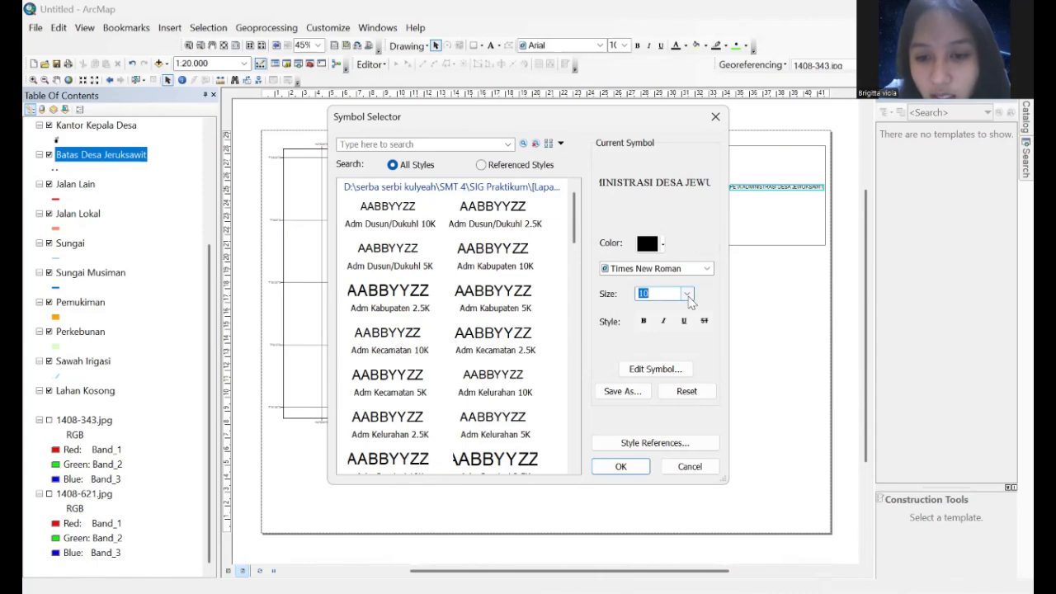
left_click(686, 293)
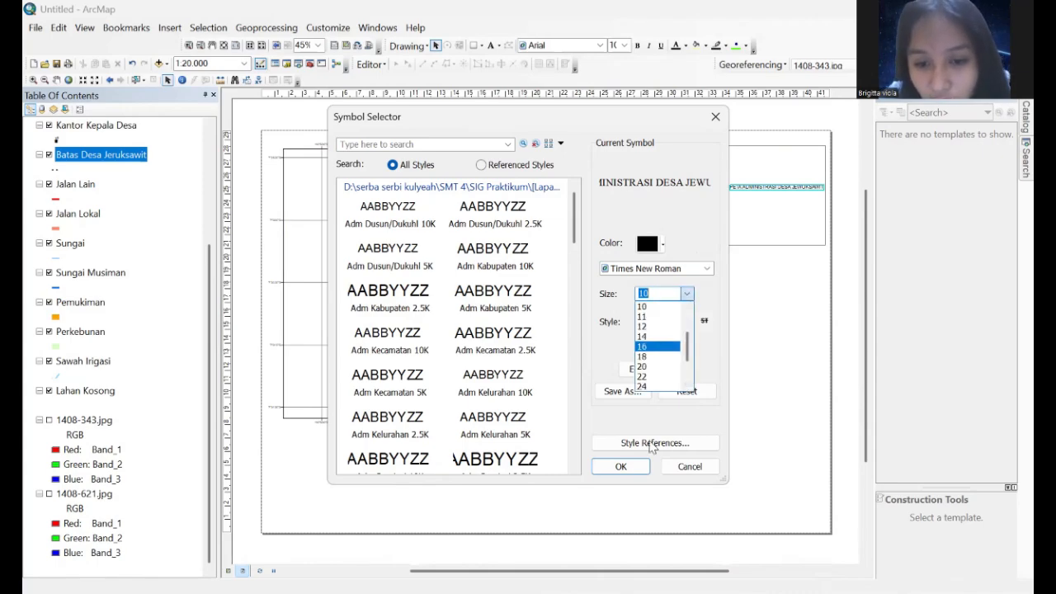
left_click(662, 350)
left_click(621, 467)
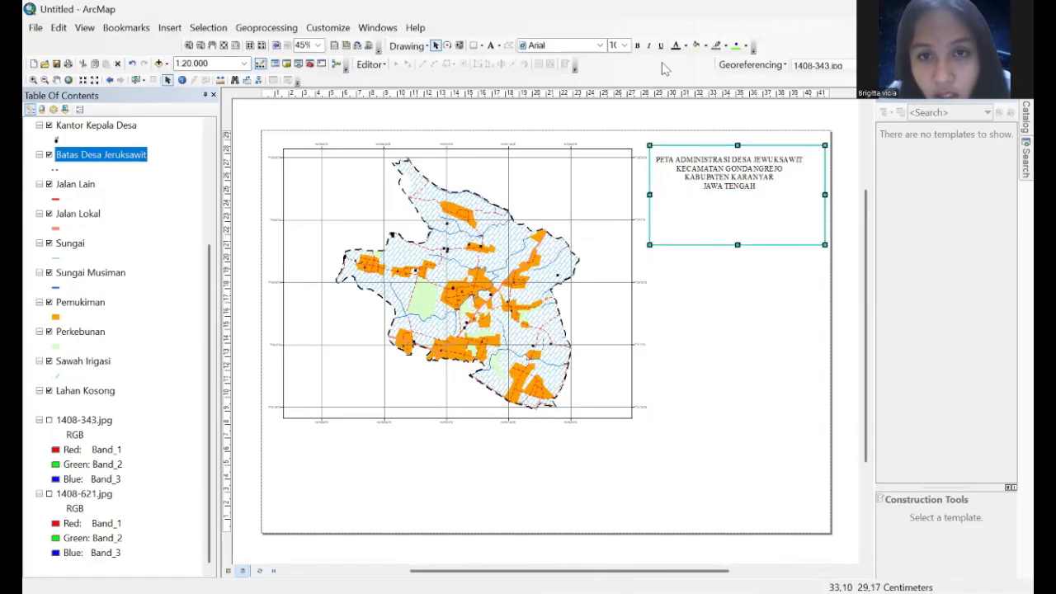
left_click(637, 46)
left_click_drag(736, 172, 747, 225)
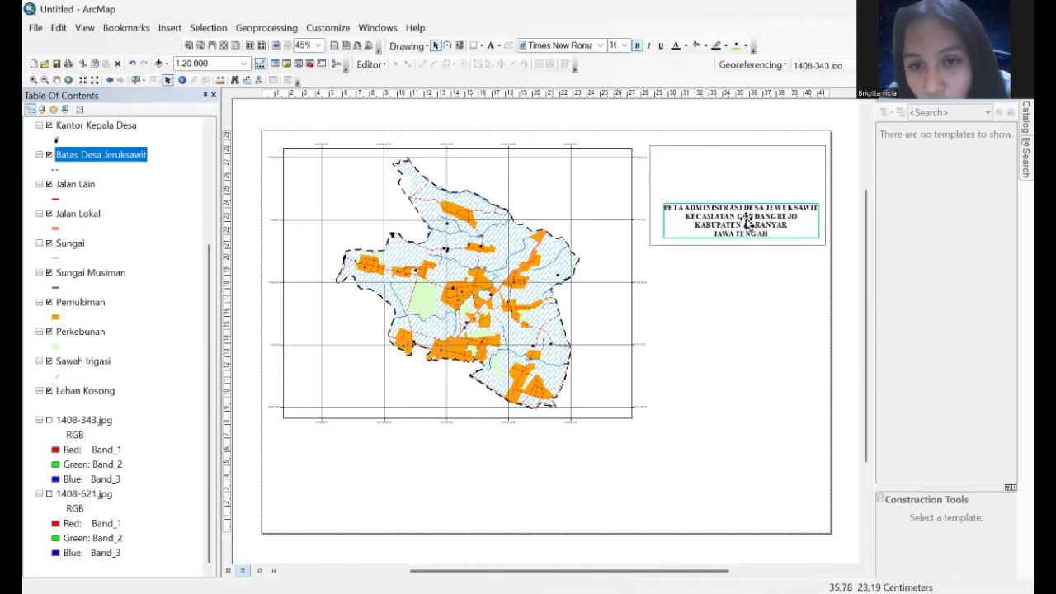
Step: Set the title text's font size to 18
left_click(625, 46)
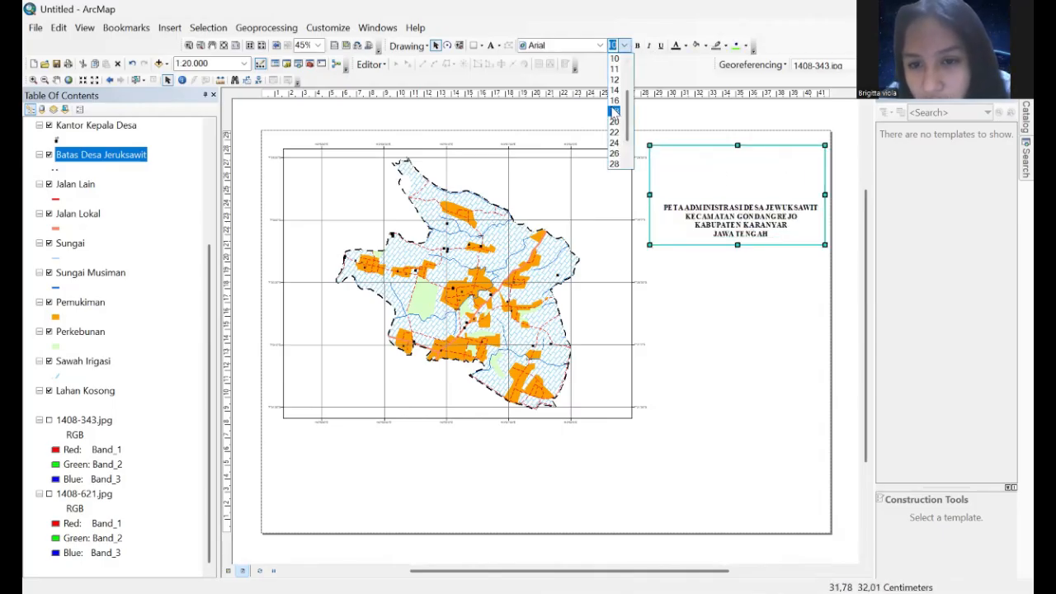
left_click(614, 111)
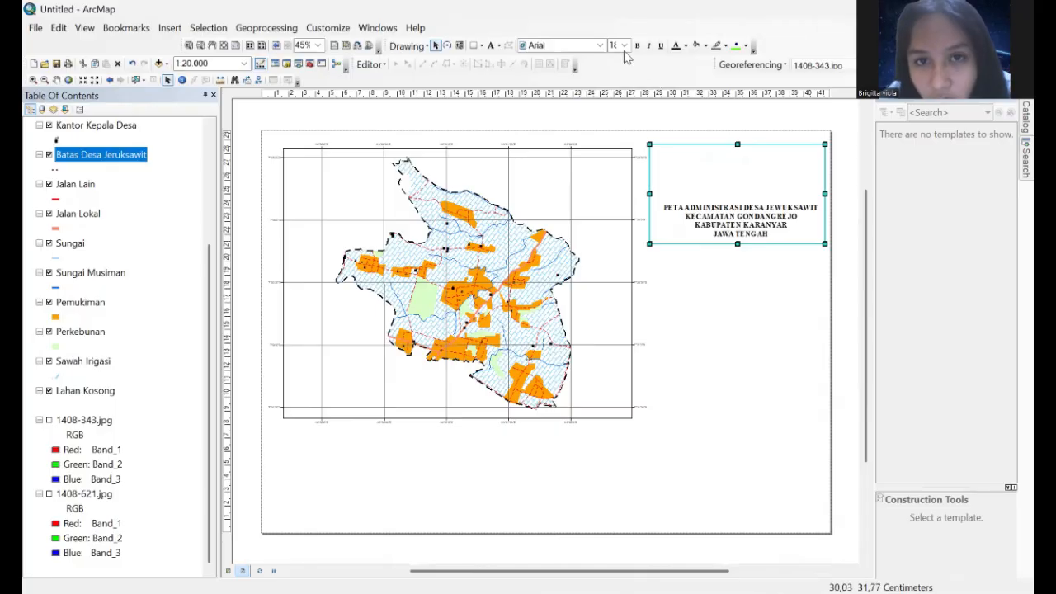
double_click(717, 224)
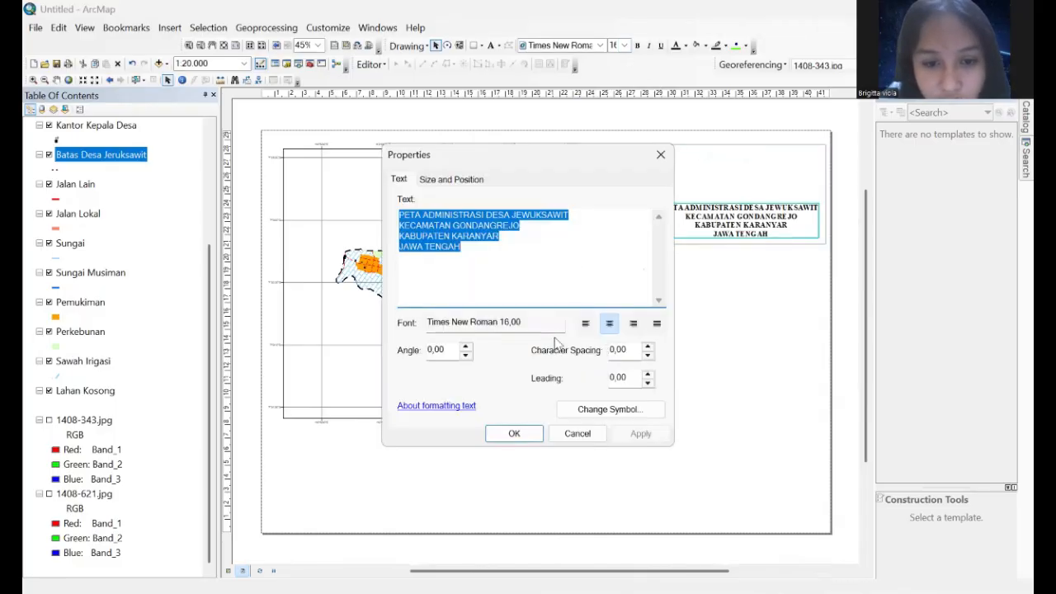
left_click(509, 322)
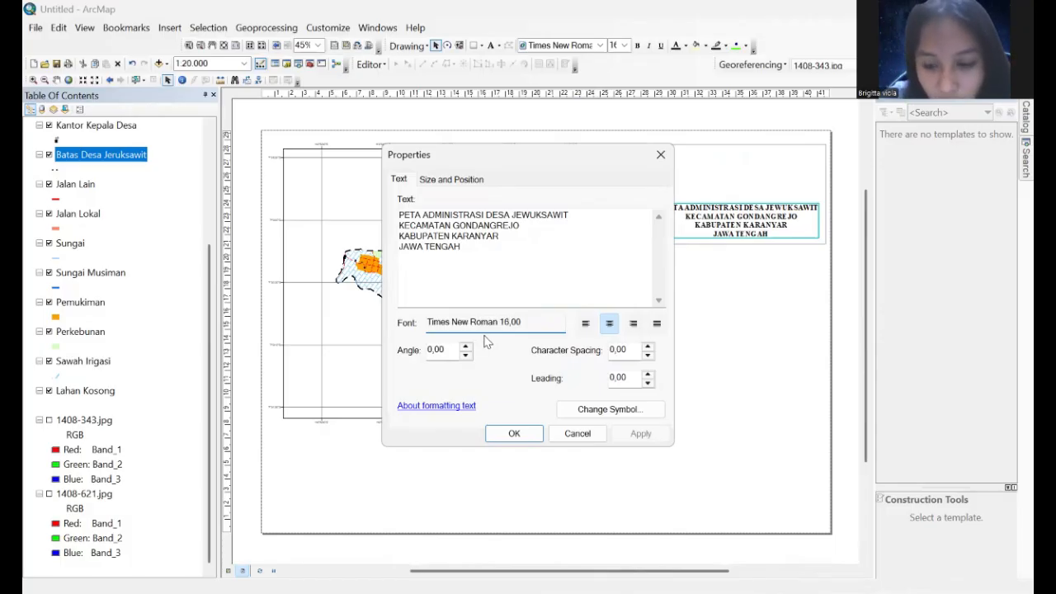
left_click(631, 411)
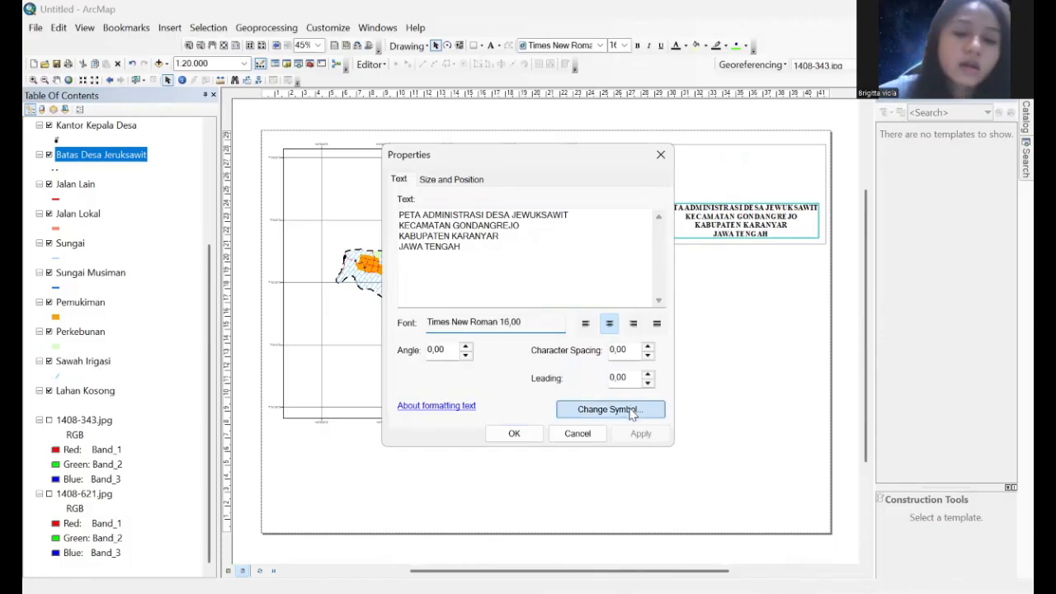
left_click(585, 412)
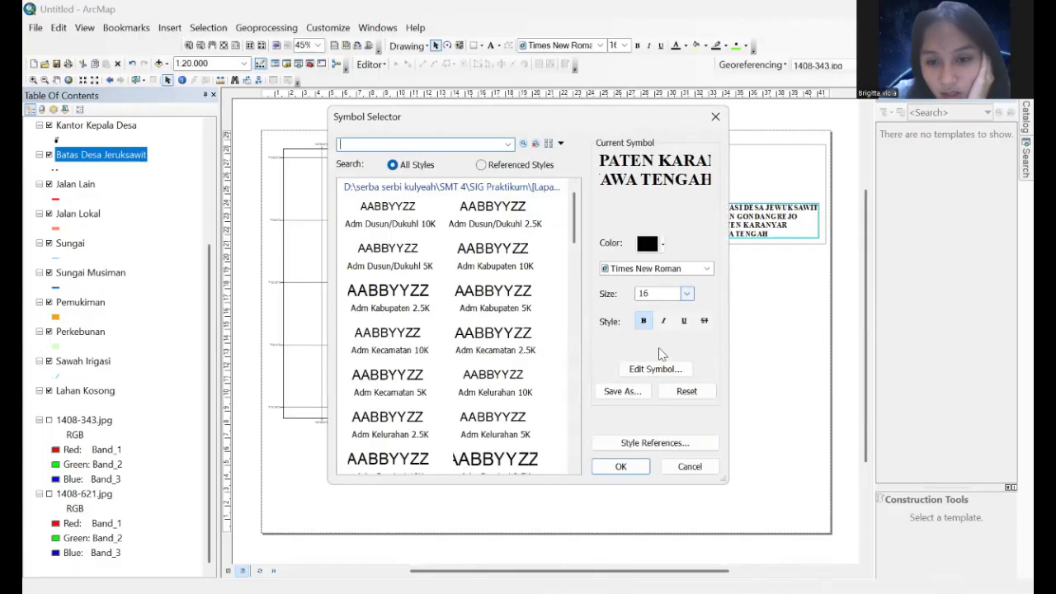
left_click(686, 294)
left_click(655, 320)
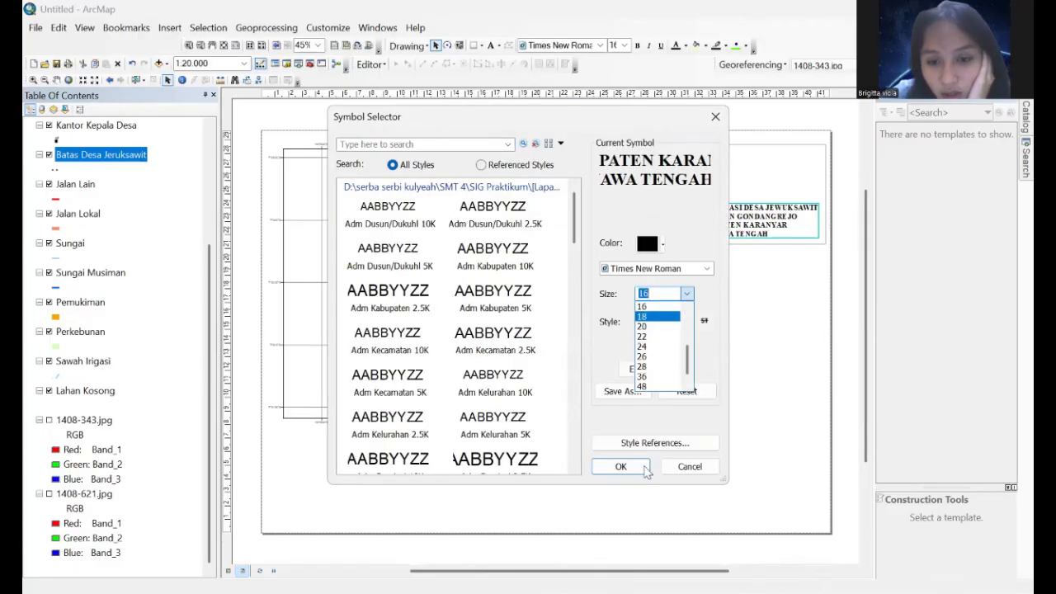
left_click(645, 467)
left_click(642, 435)
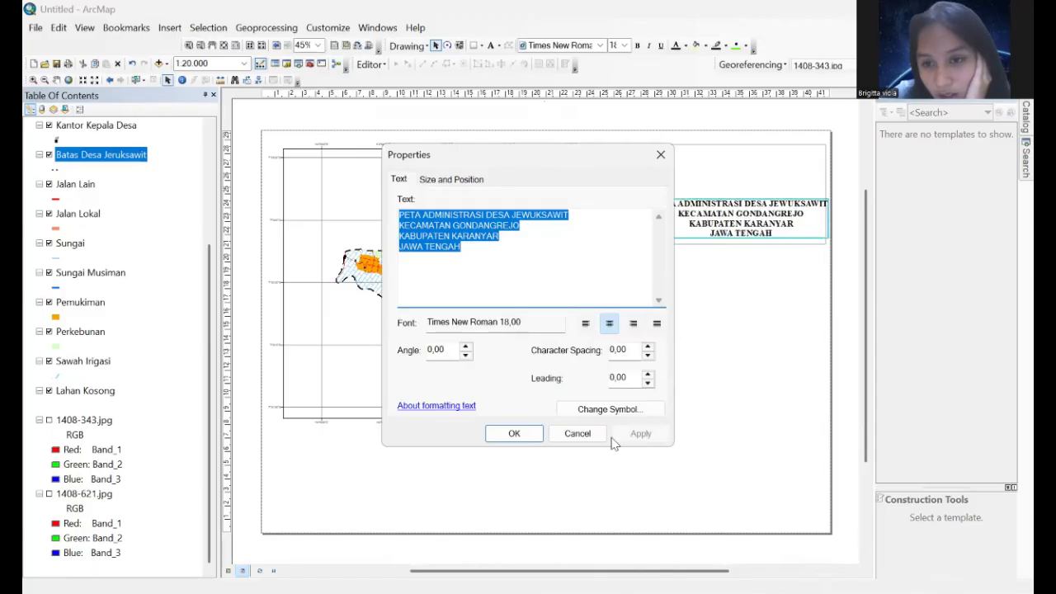
key("Return")
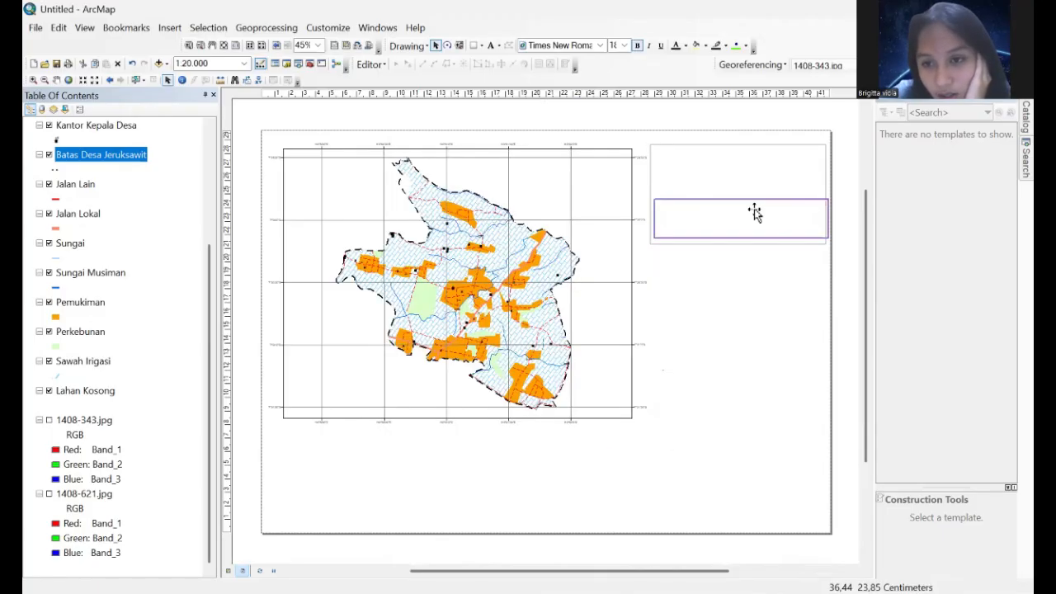
Step: Shift the data frame slightly to the left and widen the title box towards it
left_click(665, 180)
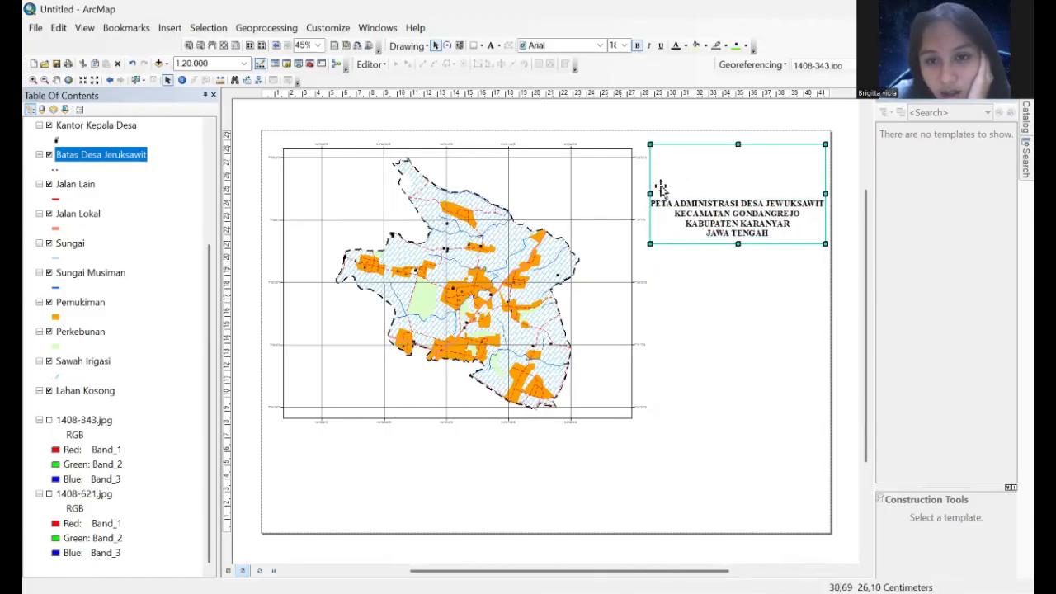
left_click(464, 242)
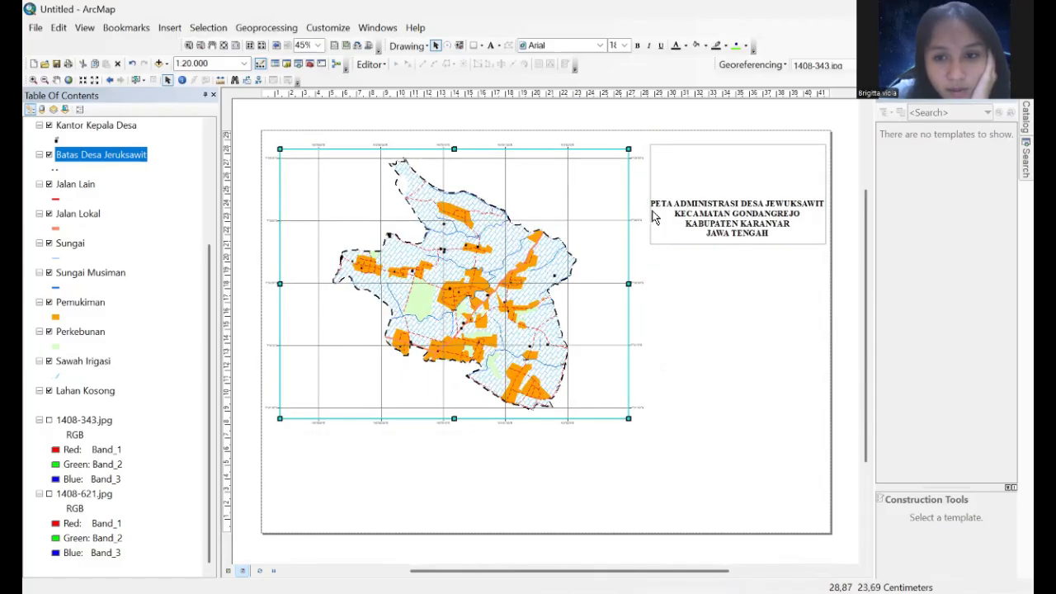
left_click(684, 181)
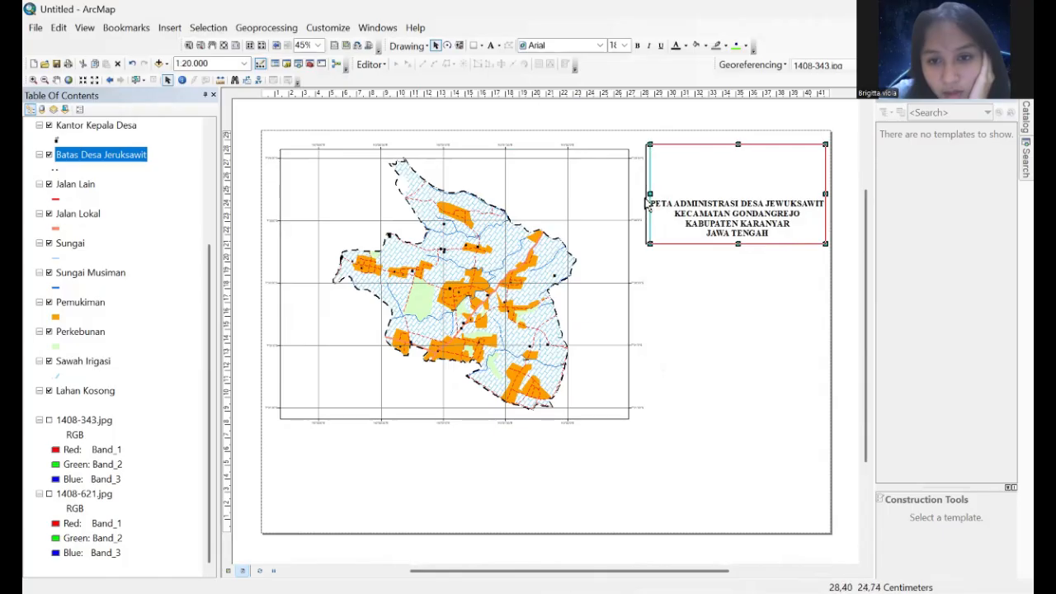
Step: Nudge the title text slightly upward and raise the title box's lower edge closer to the text
left_click(742, 226)
left_click_drag(742, 224, 742, 221)
left_click(741, 281)
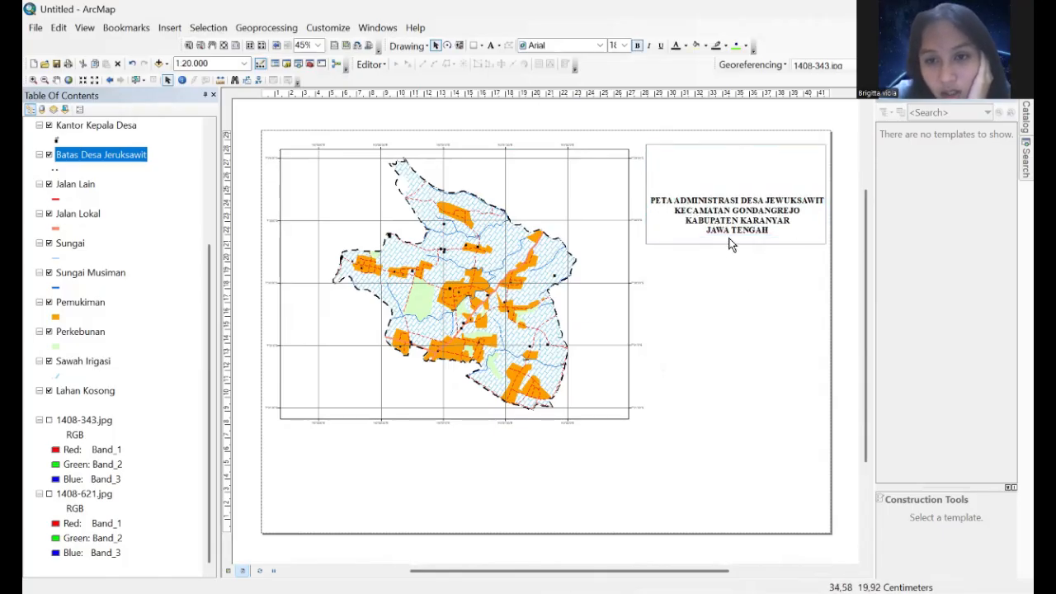
left_click(736, 243)
left_click_drag(737, 243, 737, 238)
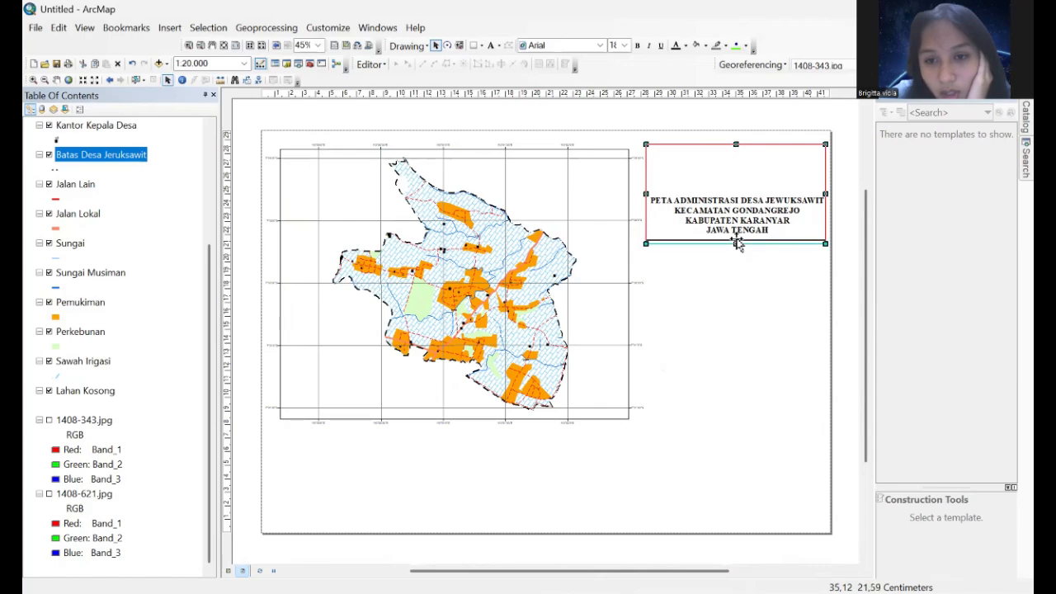
Step: Insert the picture logo-uns-biru and centre it in the title box above the title text
left_click(171, 28)
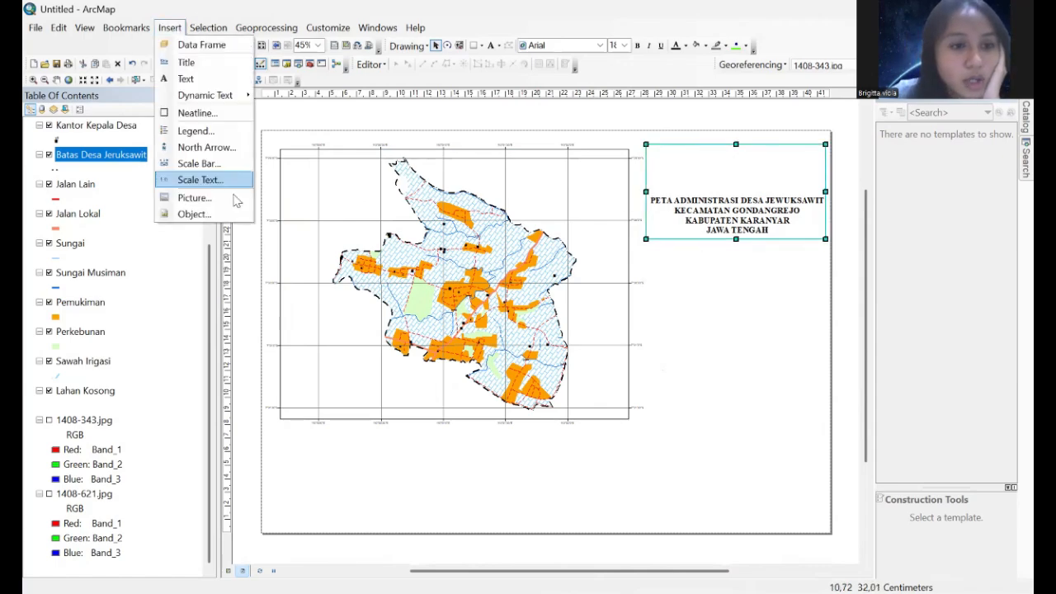
left_click(232, 198)
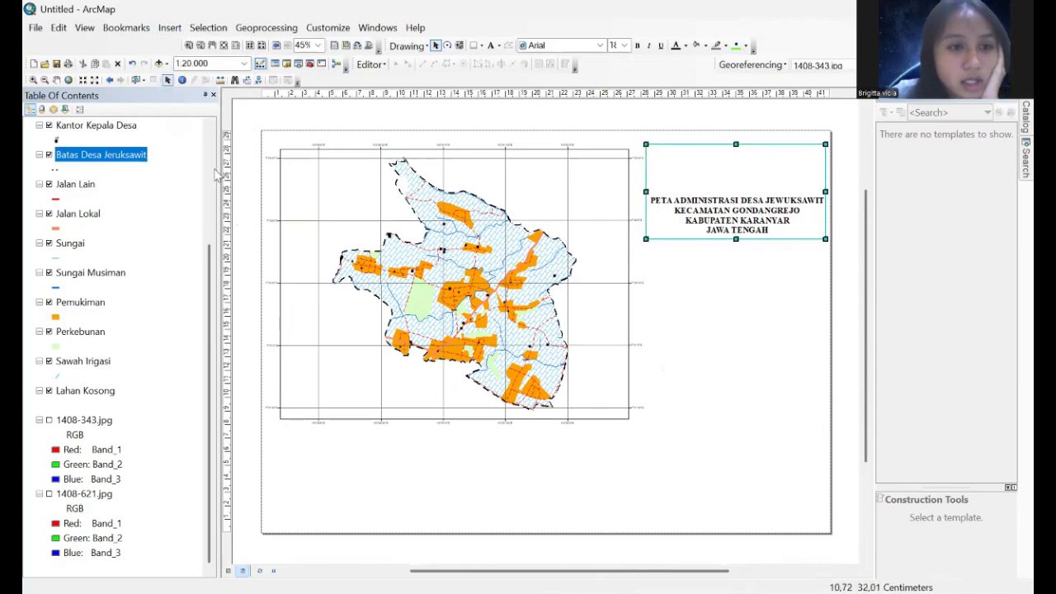
left_click(434, 264)
left_click(715, 425)
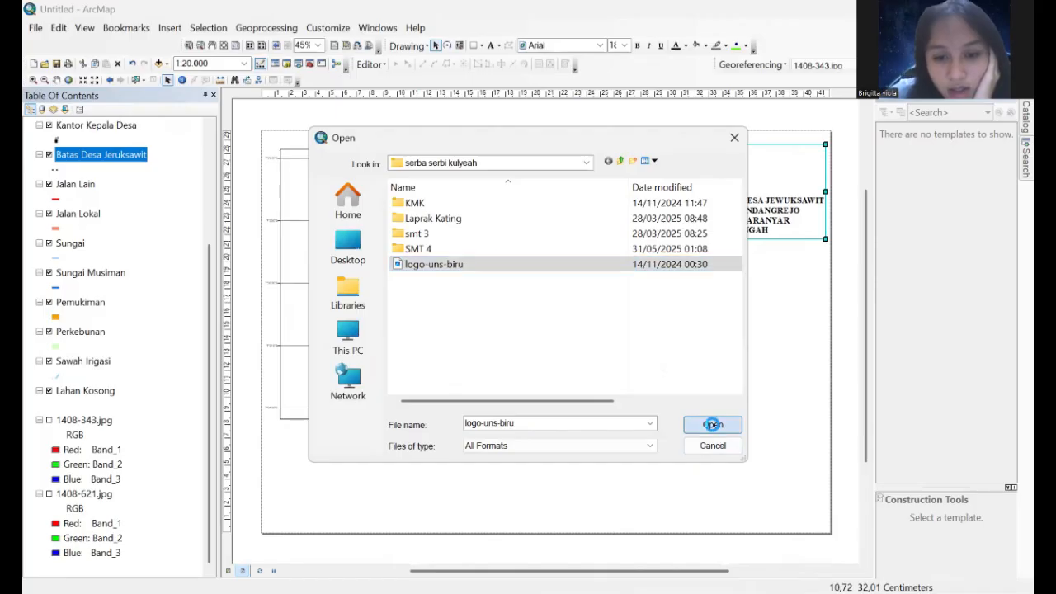
left_click_drag(557, 329, 756, 170)
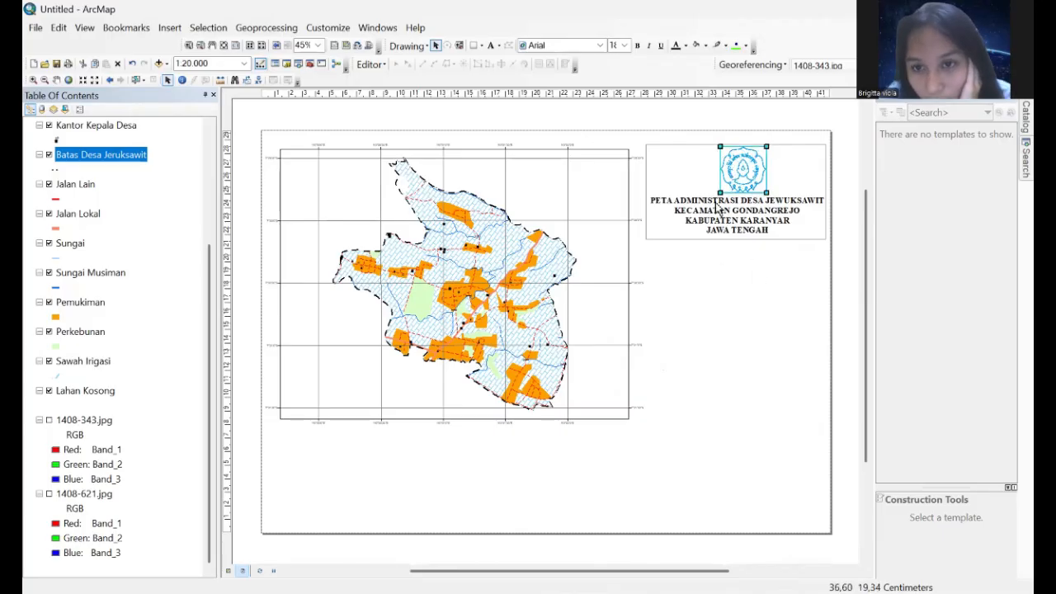
left_click_drag(739, 171, 738, 170)
left_click(734, 302)
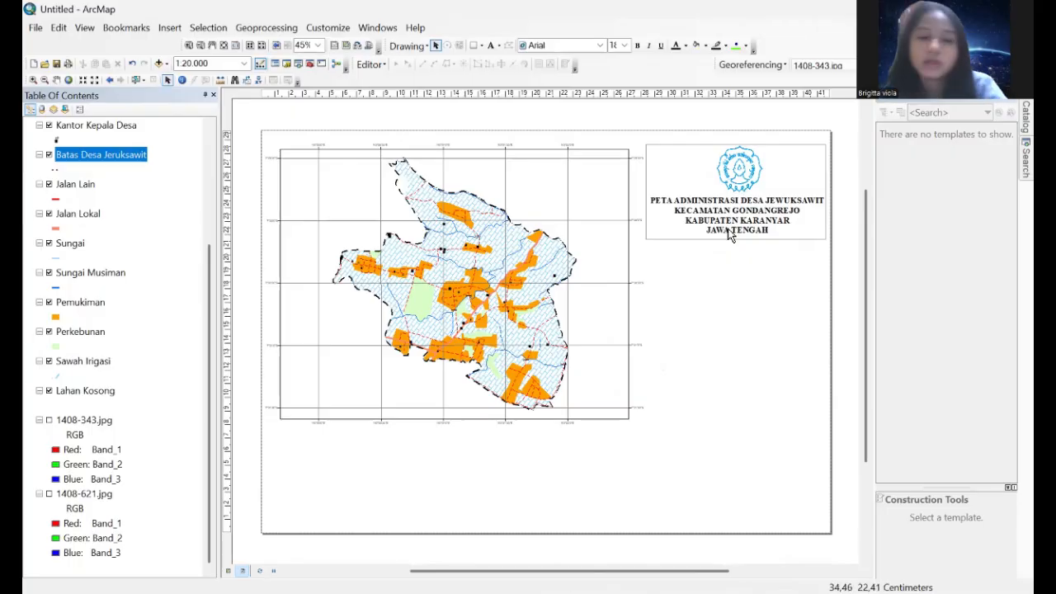
Step: Draw a rectangle about 13.3 cm wide and 5.1 cm high directly below the title box, aligned with its sides
left_click(475, 45)
left_click_drag(645, 239, 825, 308)
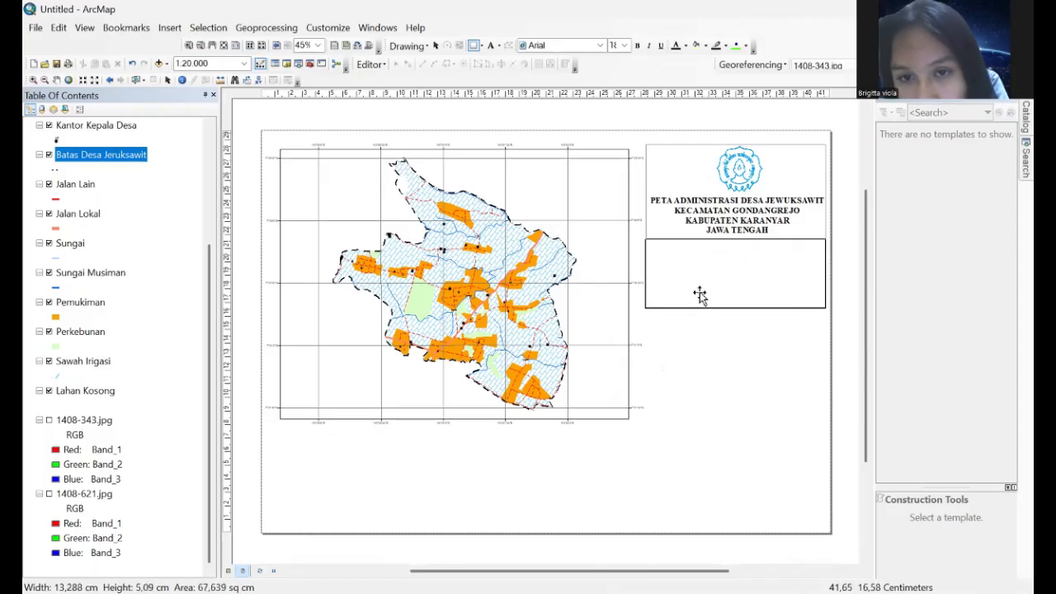
left_click_drag(643, 273, 645, 274)
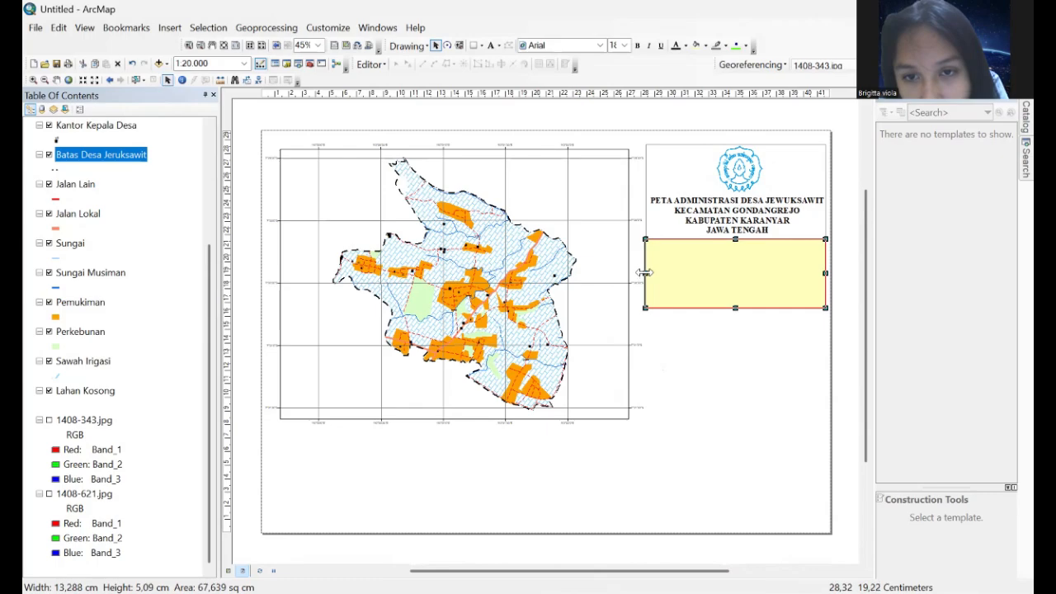
left_click(684, 325)
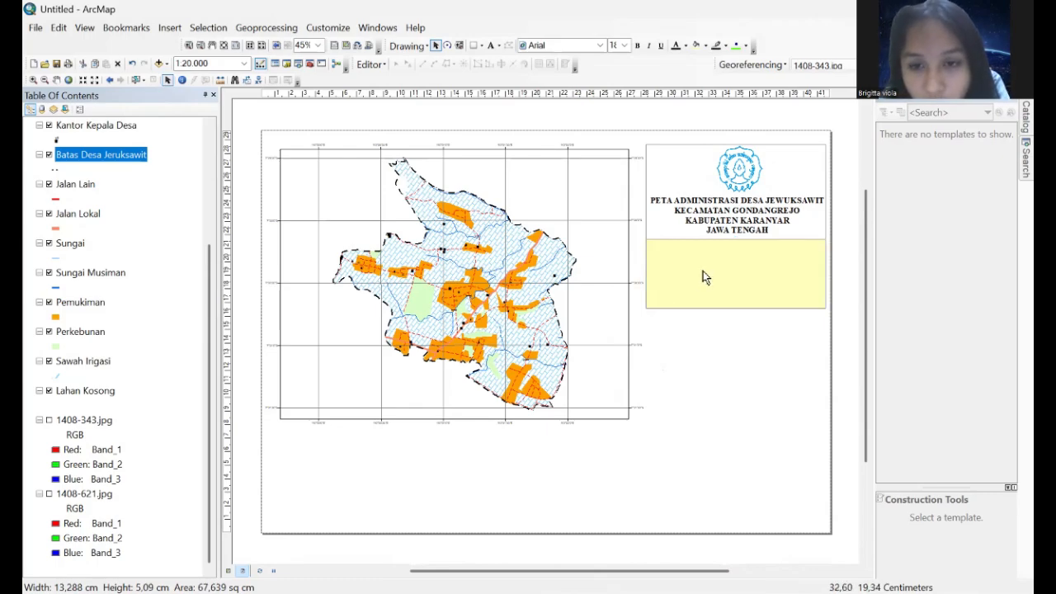
Step: Set the fill of the rectangle below the title box to No Color
right_click(703, 272)
left_click(797, 521)
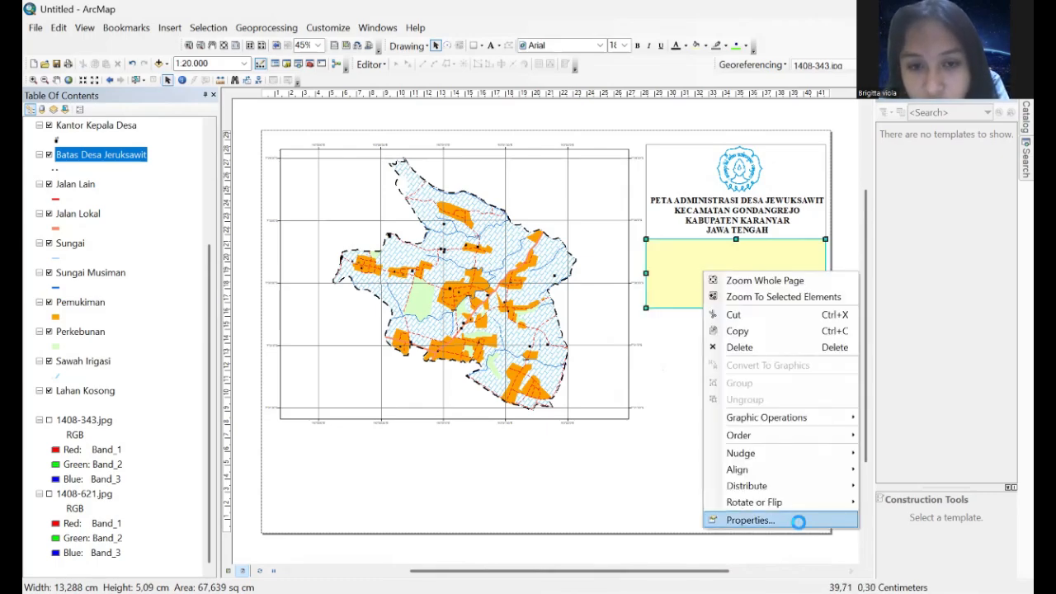
left_click(472, 238)
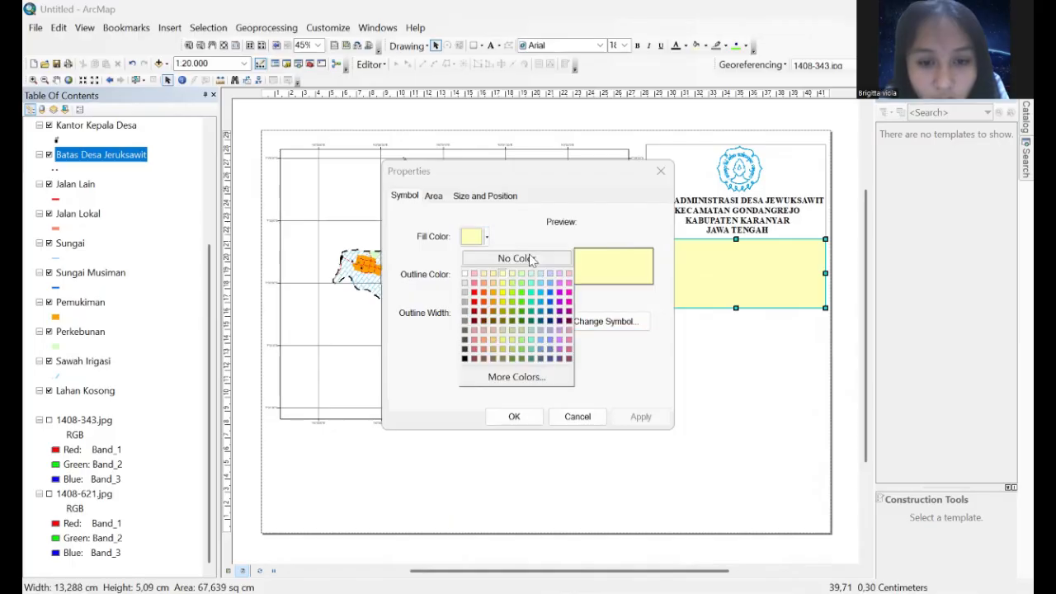
left_click(532, 259)
left_click(517, 418)
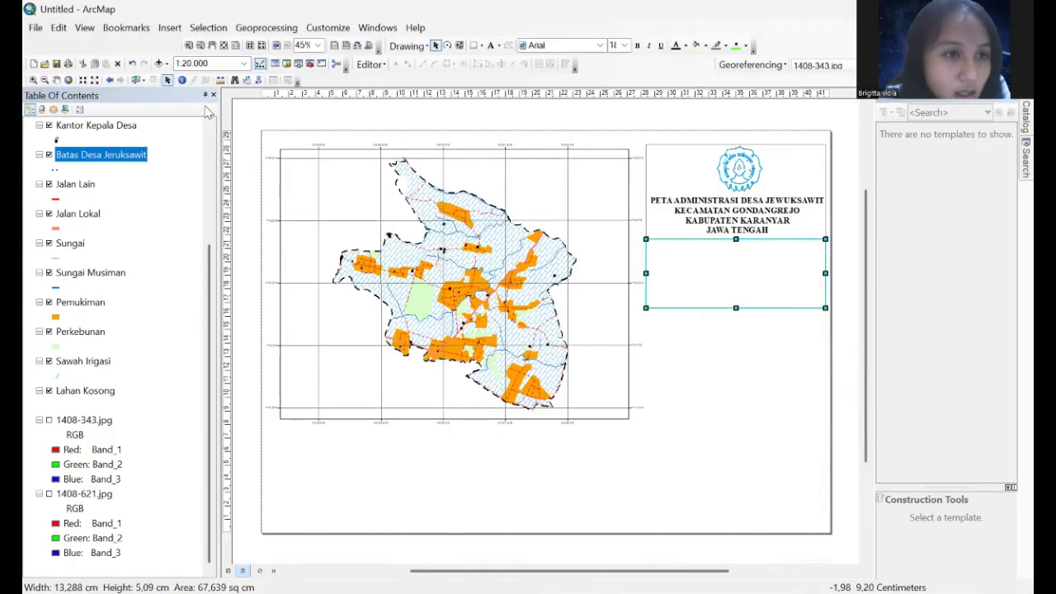
Step: Draw a rectangle about 13.25 cm wide and 9.9 cm high under the small empty box and give it no fill
left_click(473, 46)
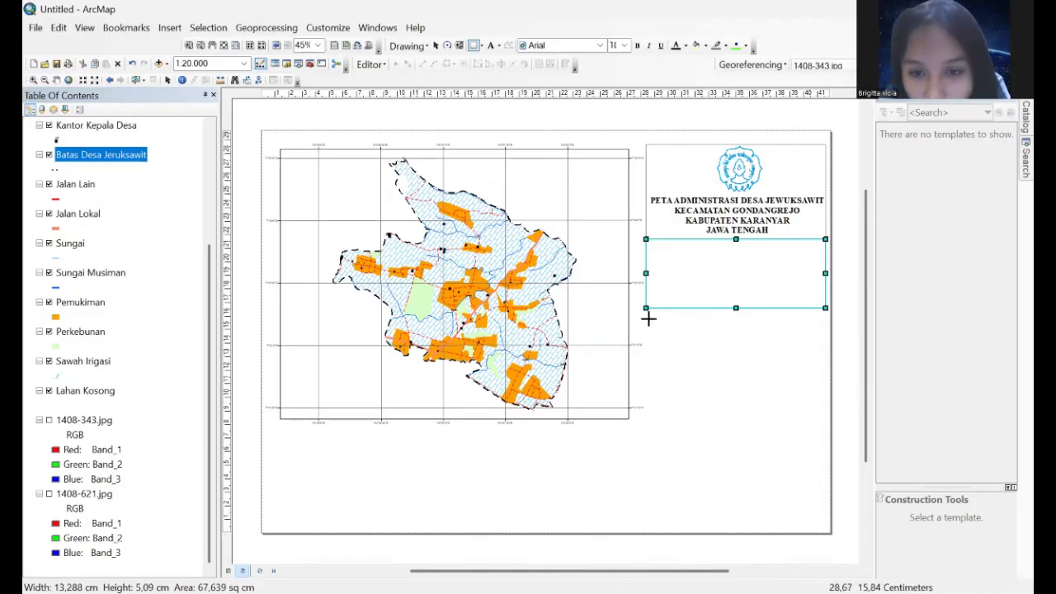
mouse_move(644, 309)
left_mouse_down()
mouse_move(756, 405)
mouse_move(825, 403)
mouse_move(825, 444)
left_mouse_up()
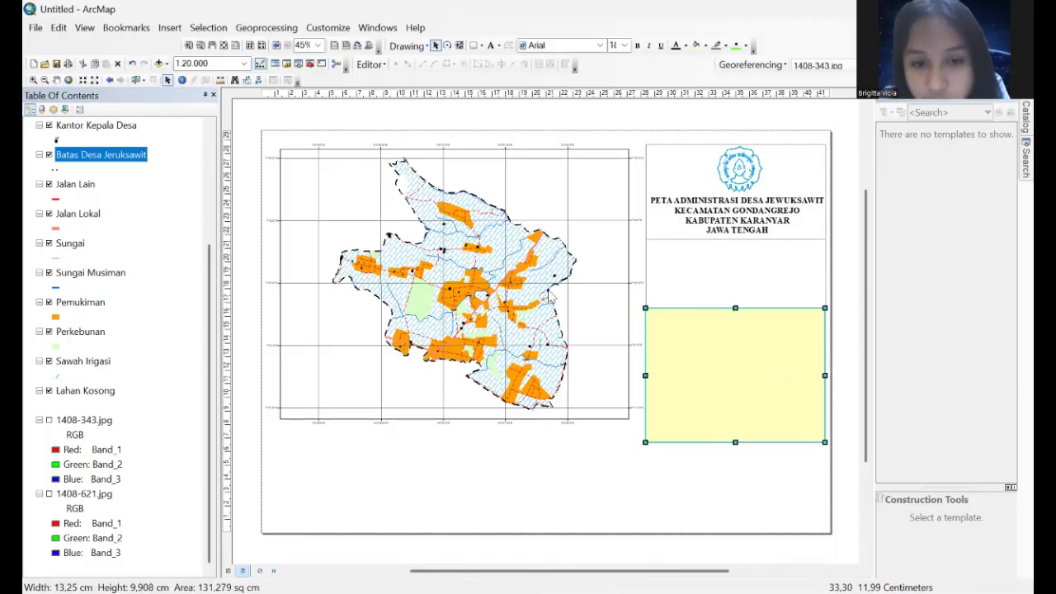
key("Delete")
left_click(774, 390)
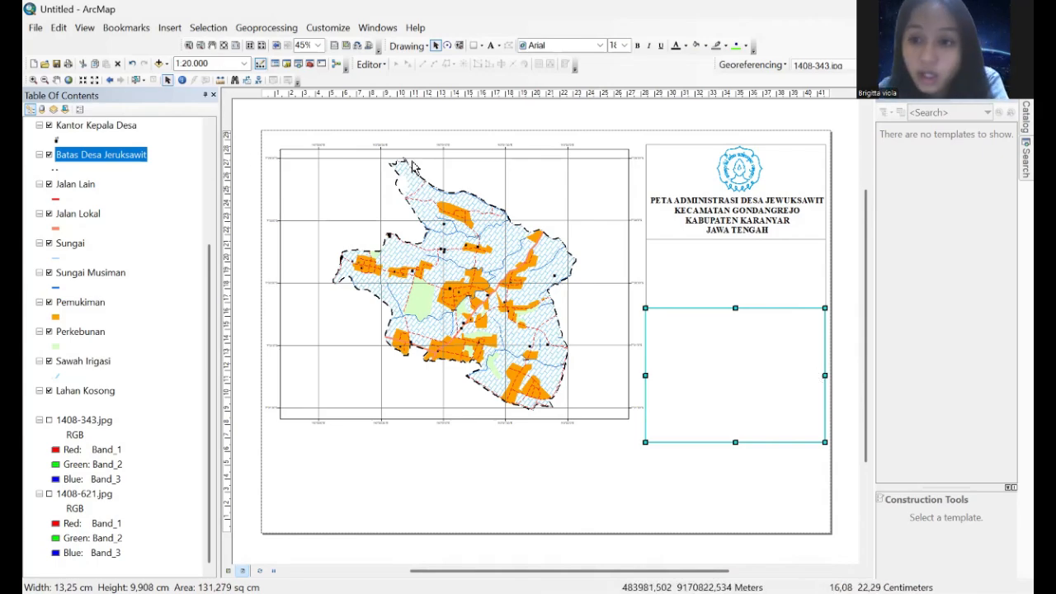
Step: Set up a two-column legend with all the listed map layers, keeping the default settings for its remaining options
left_click(179, 29)
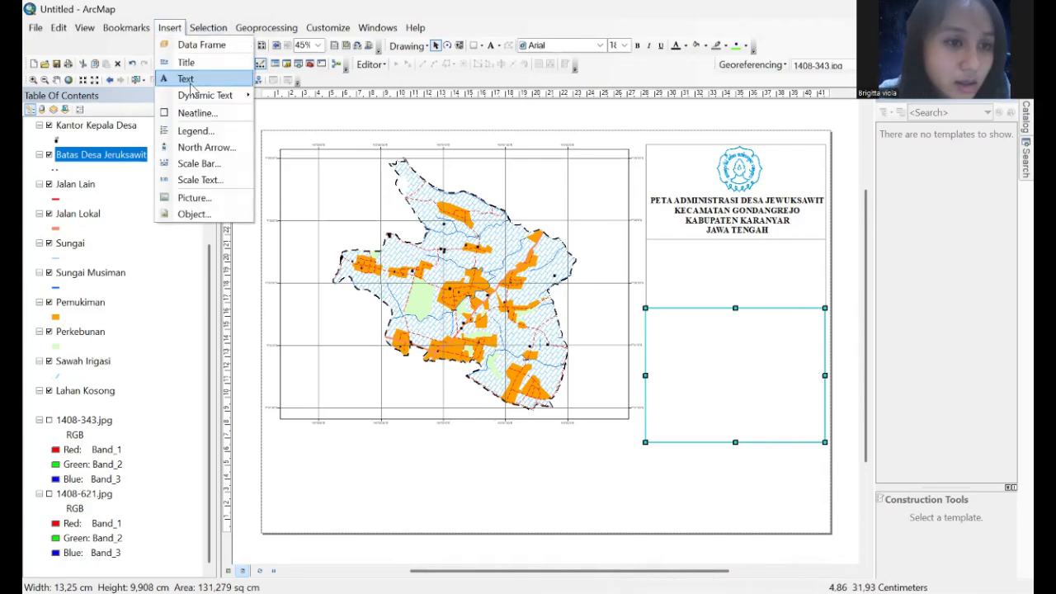
left_click(207, 128)
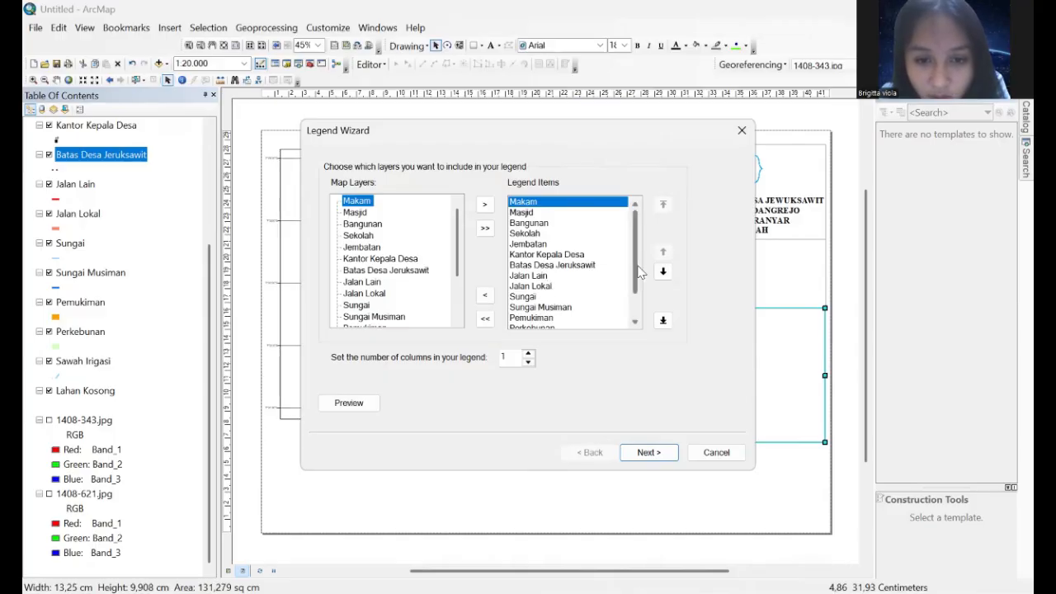
scroll(637, 256, "down", 1)
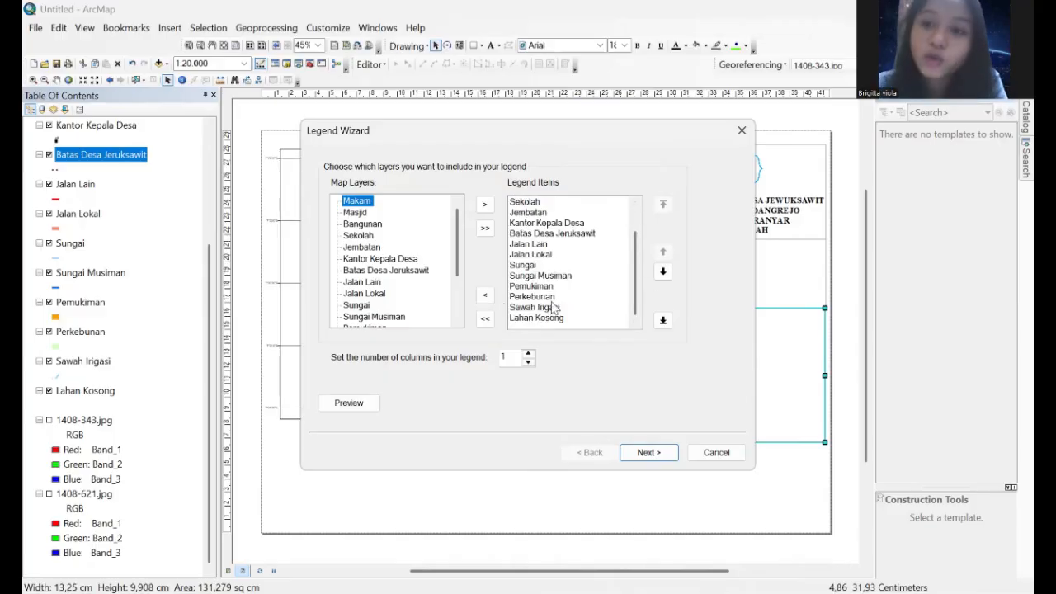
left_click(529, 353)
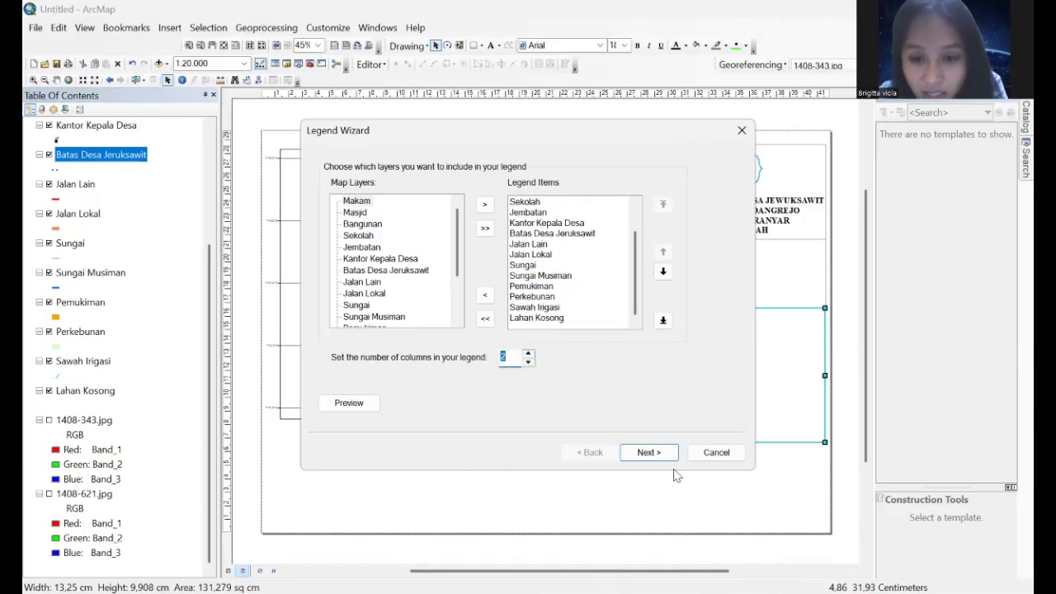
left_click(648, 452)
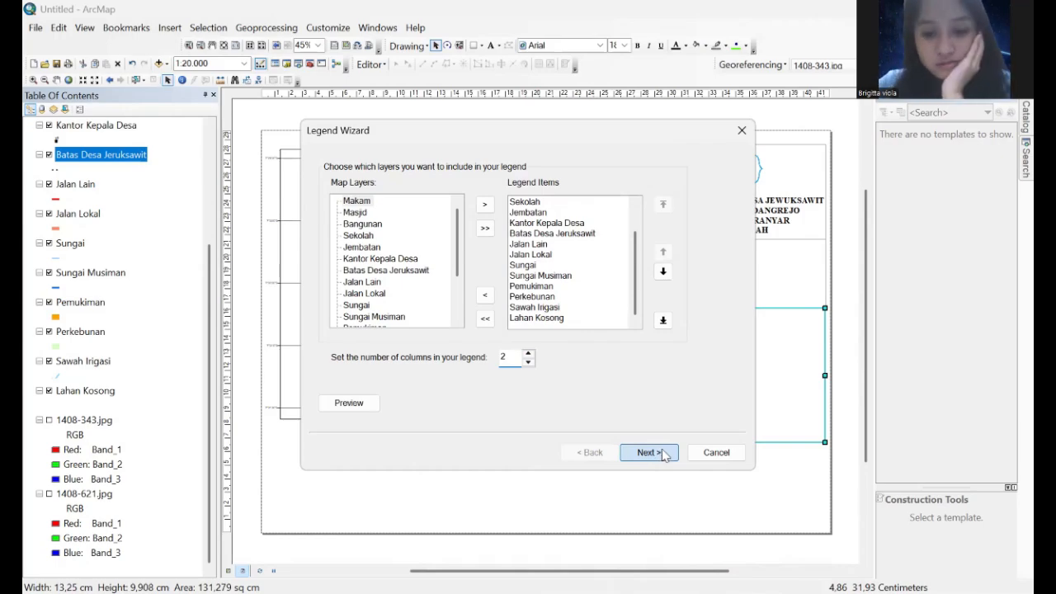
left_click(665, 452)
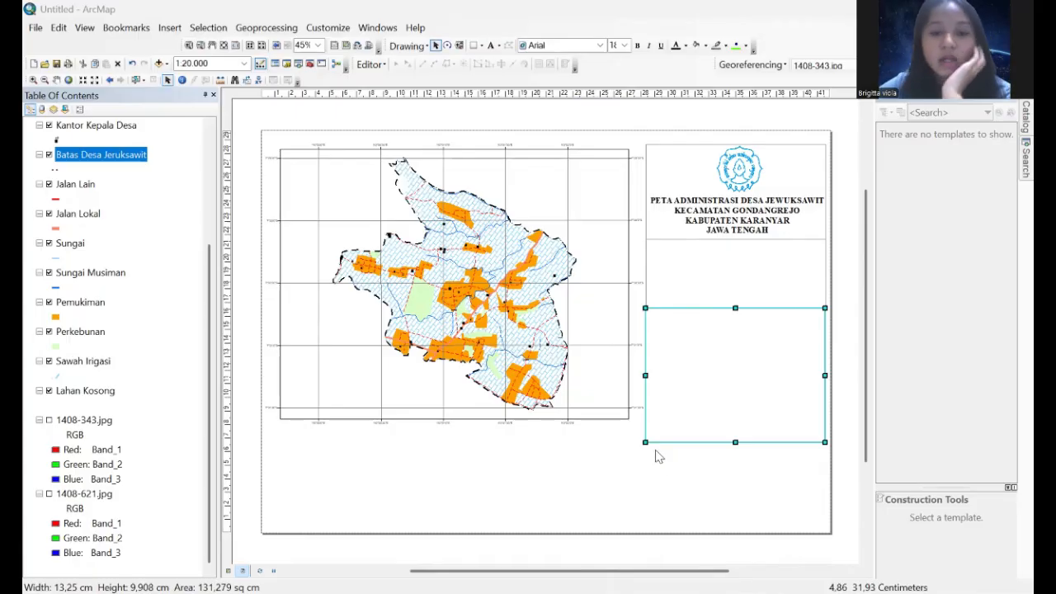
left_click(648, 452)
left_click(649, 452)
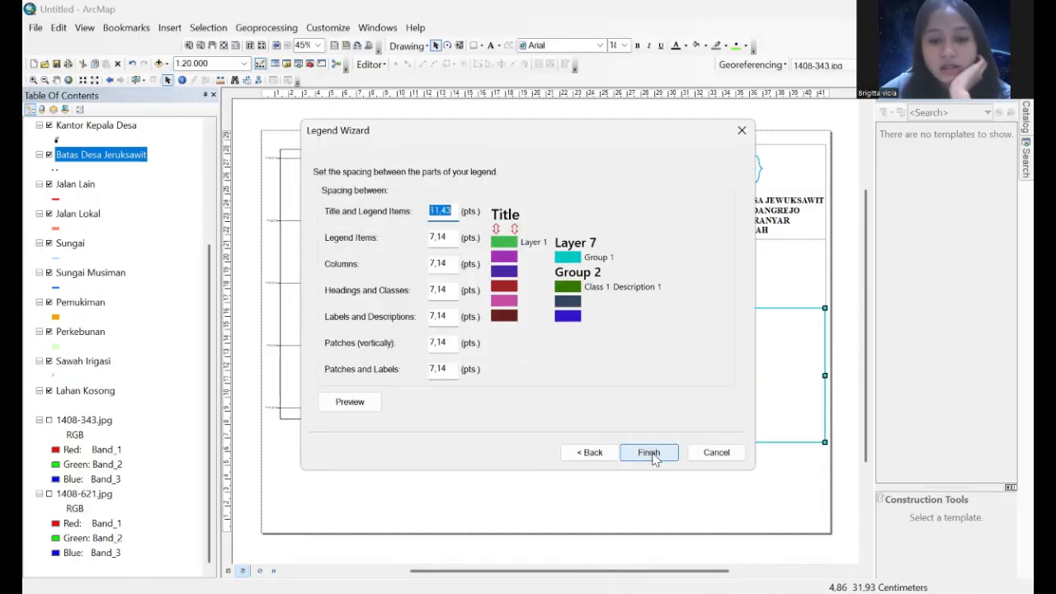
Step: Finish creating the legend with the default spacing and move it into the empty box beneath the map title block
left_click(650, 452)
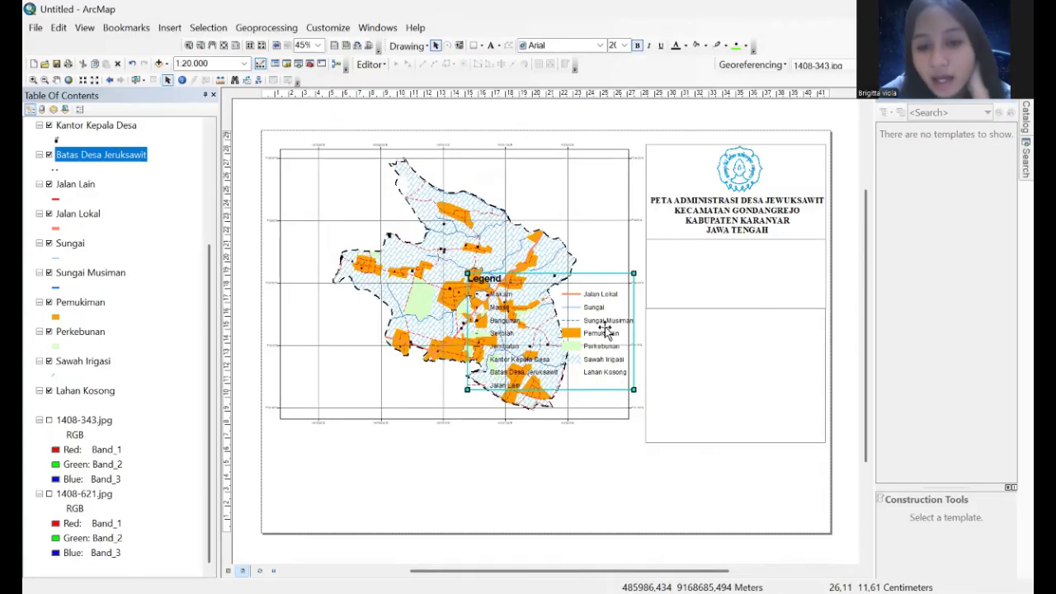
left_click_drag(594, 318, 778, 360)
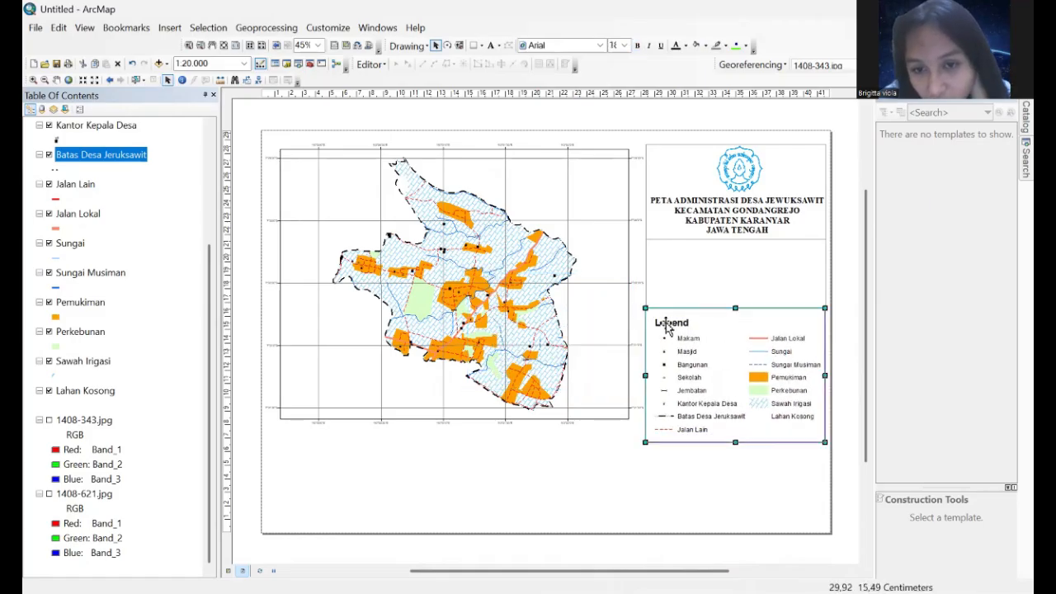
Step: Change the legend's title to Legenda
double_click(668, 327)
left_click(406, 165)
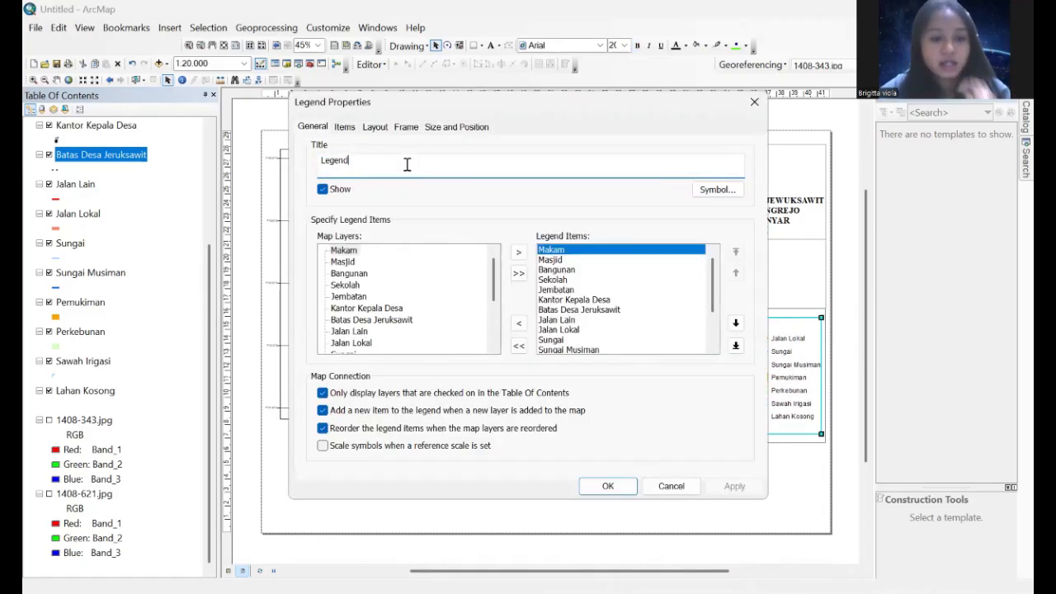
type("A")
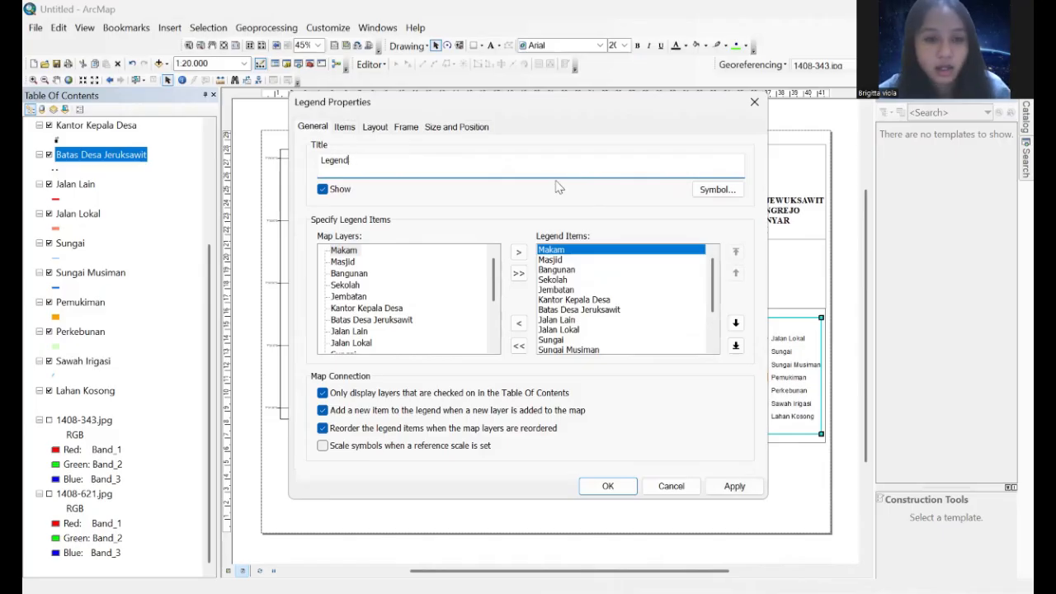
Step: Set the legend title's text size to 22 and its horizontal alignment to Center
left_click(718, 191)
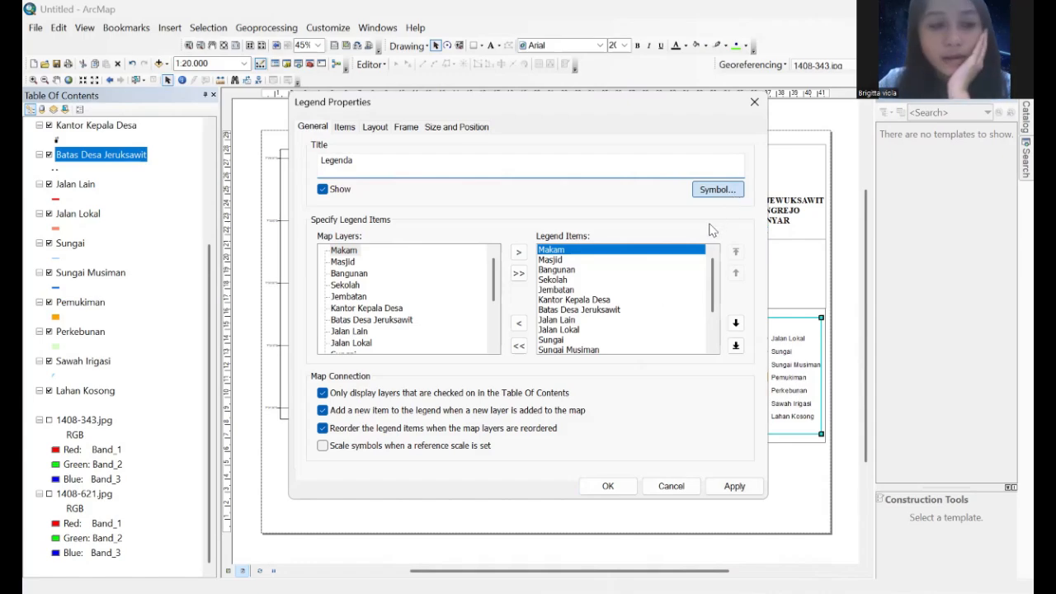
left_click(716, 189)
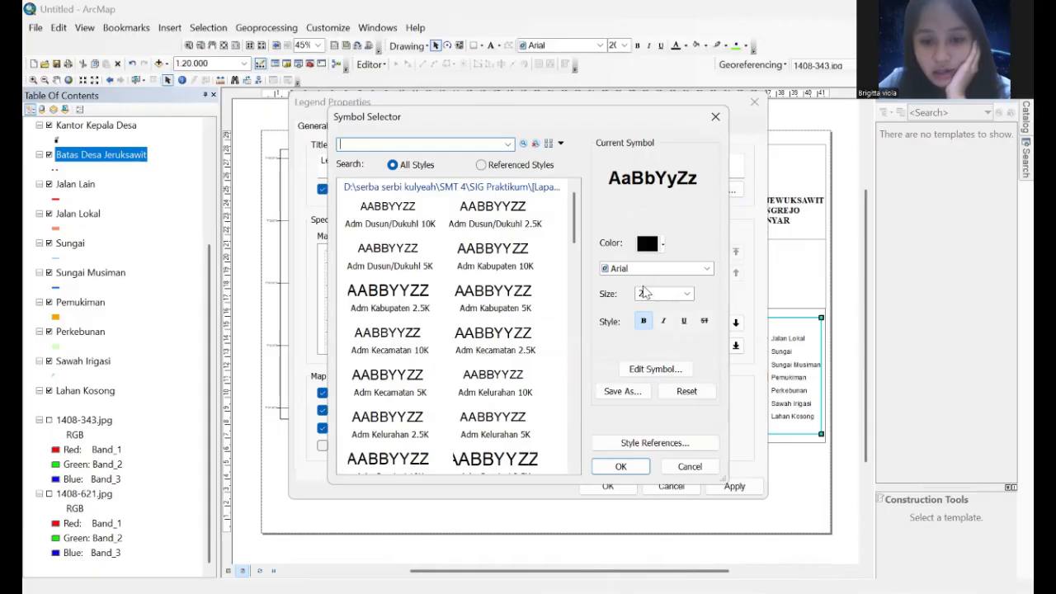
left_click(688, 294)
left_click(657, 326)
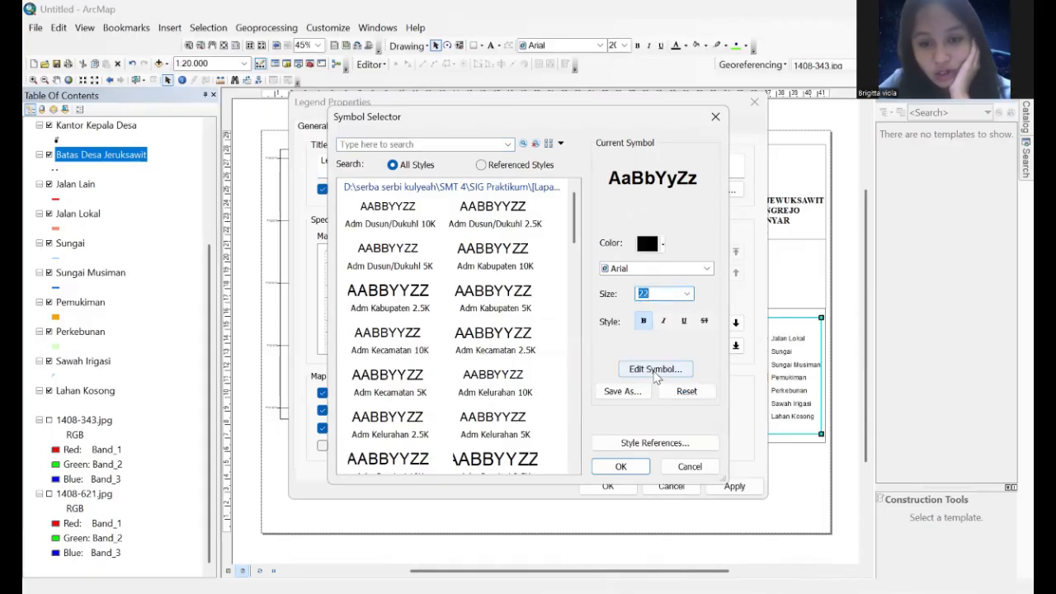
left_click(655, 370)
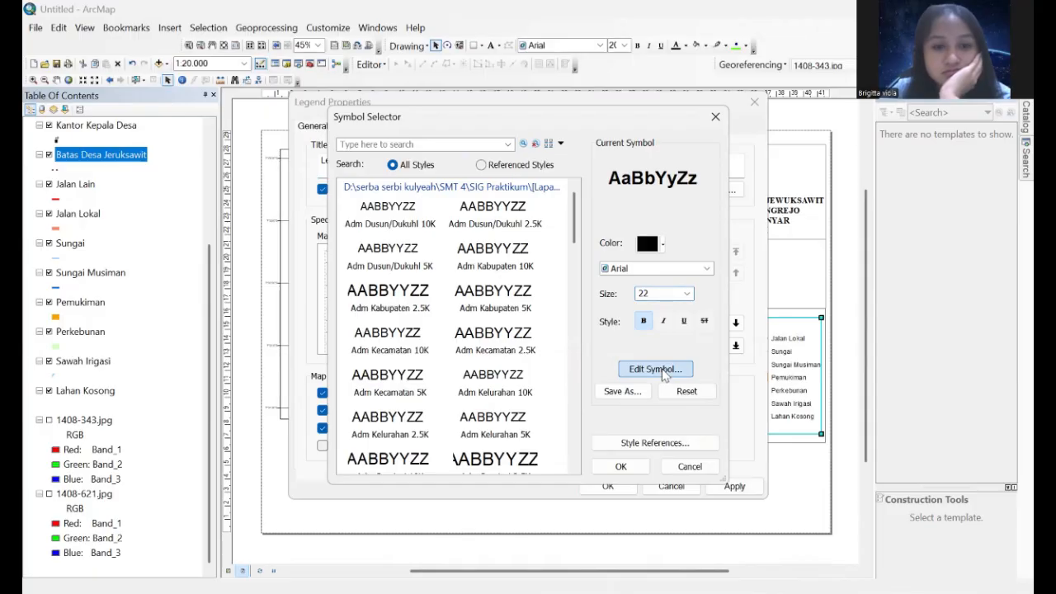
left_click(665, 372)
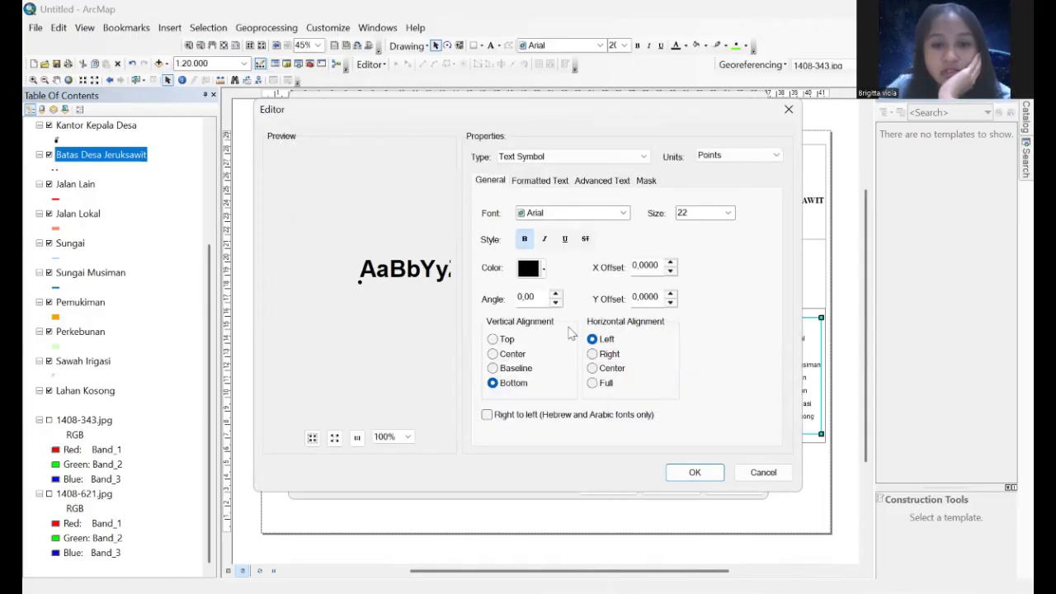
left_click(593, 369)
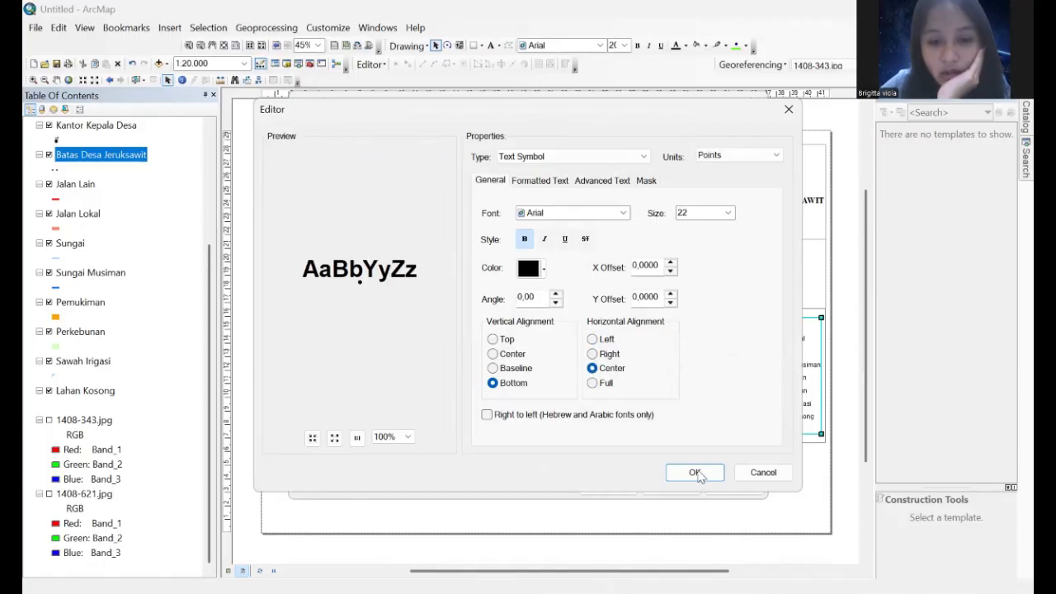
left_click(696, 473)
left_click(608, 474)
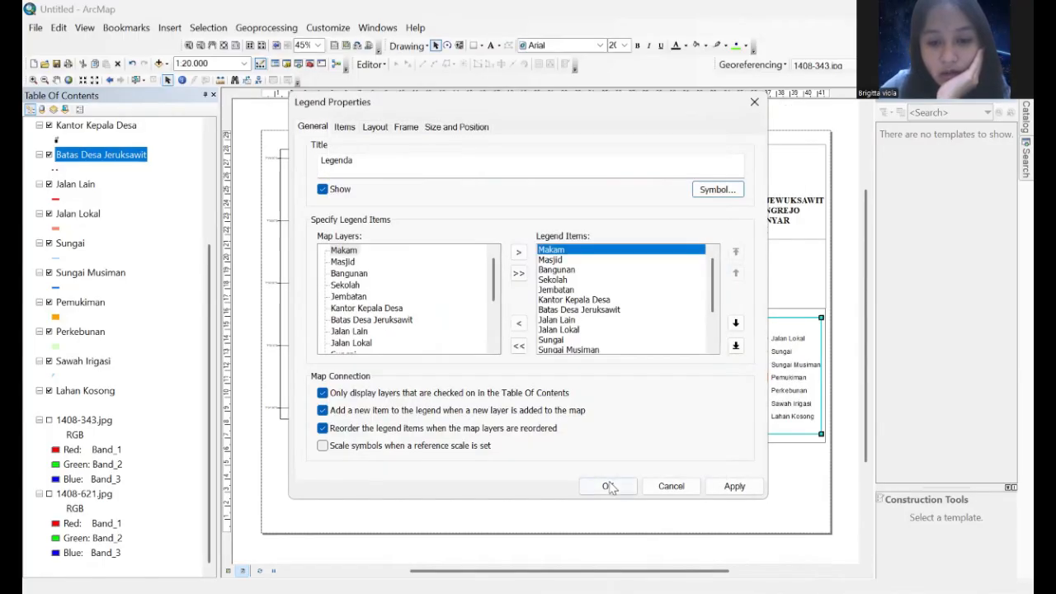
left_click(608, 487)
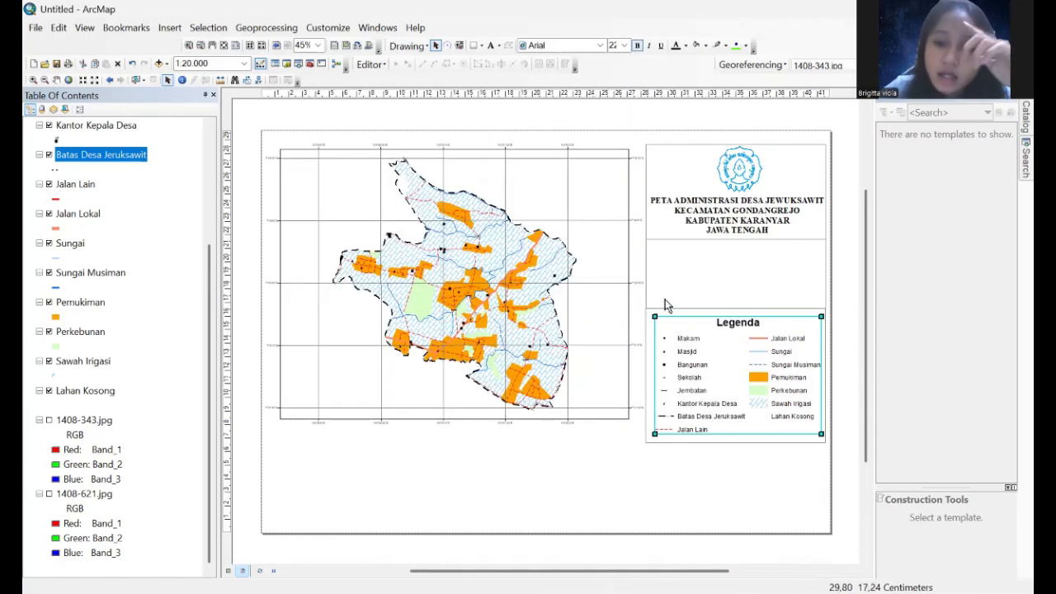
Step: Insert a new data frame and fit it into the empty box between the map title and the legend
left_click(170, 29)
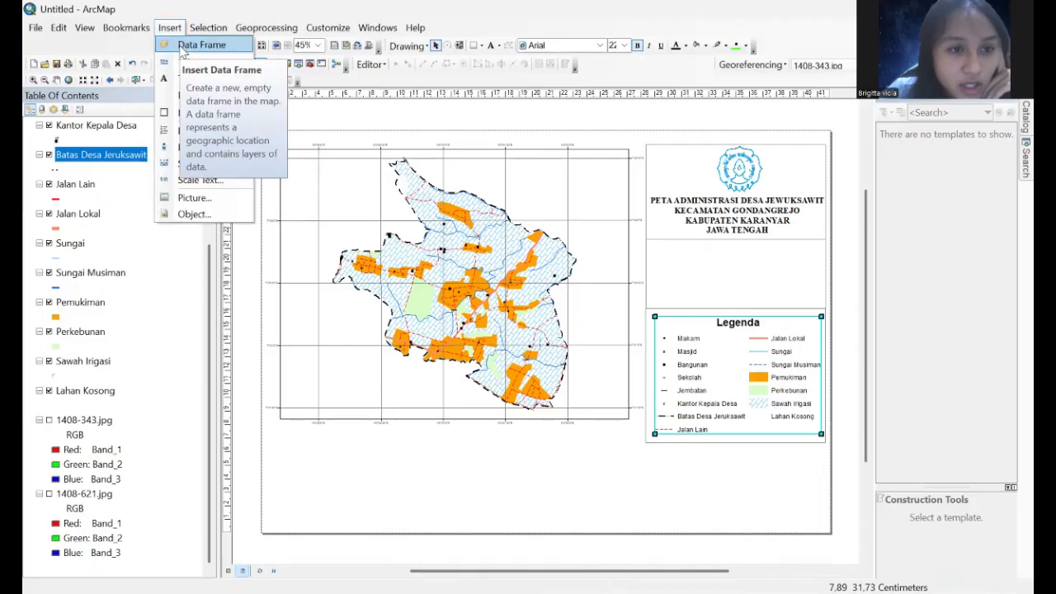
left_click(183, 40)
left_click_drag(559, 335, 738, 300)
left_click_drag(800, 355, 826, 308)
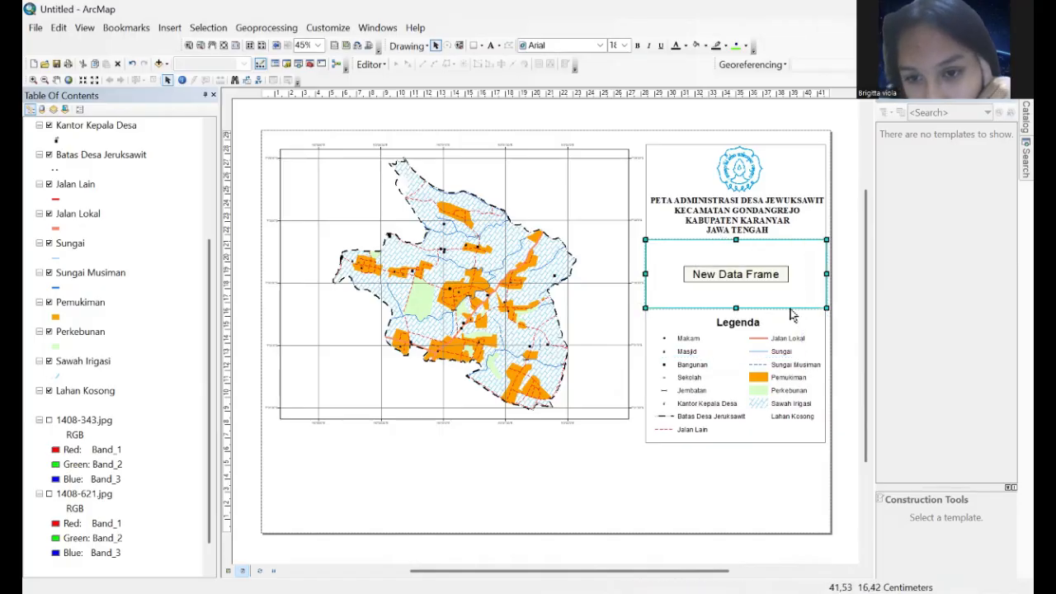
Step: Add the rasters 1408-343.jpg and 1408-621.jpg to the new data frame
scroll(156, 367, "down", 1)
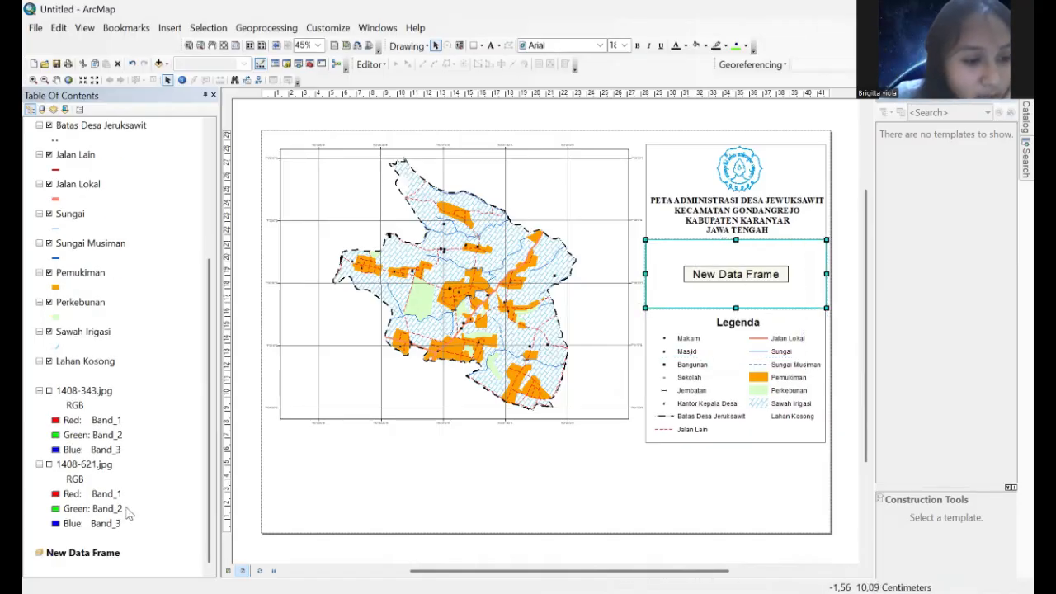
left_click(105, 554)
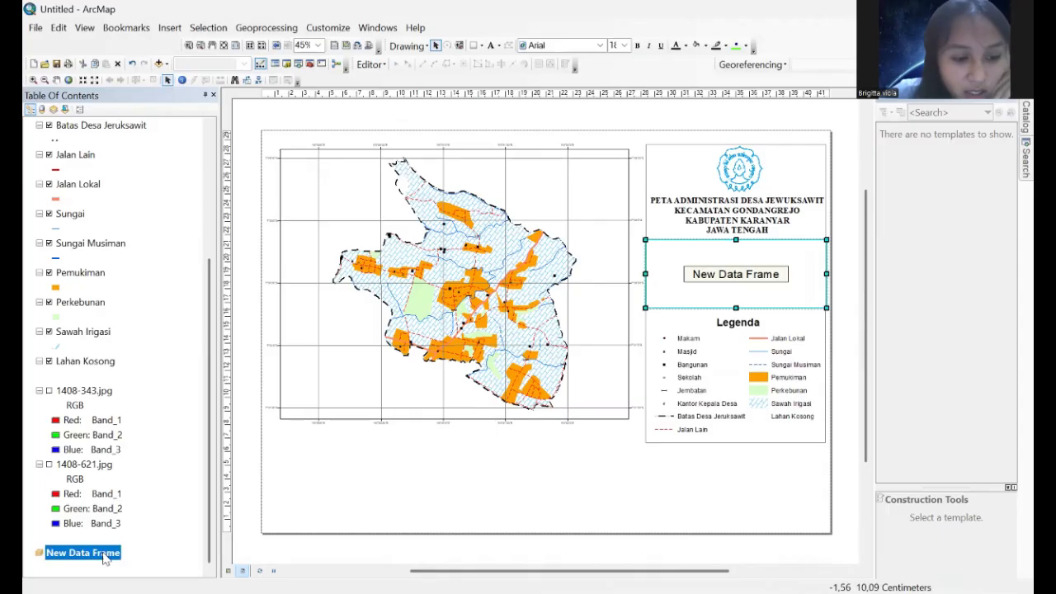
right_click(105, 555)
left_click(188, 232)
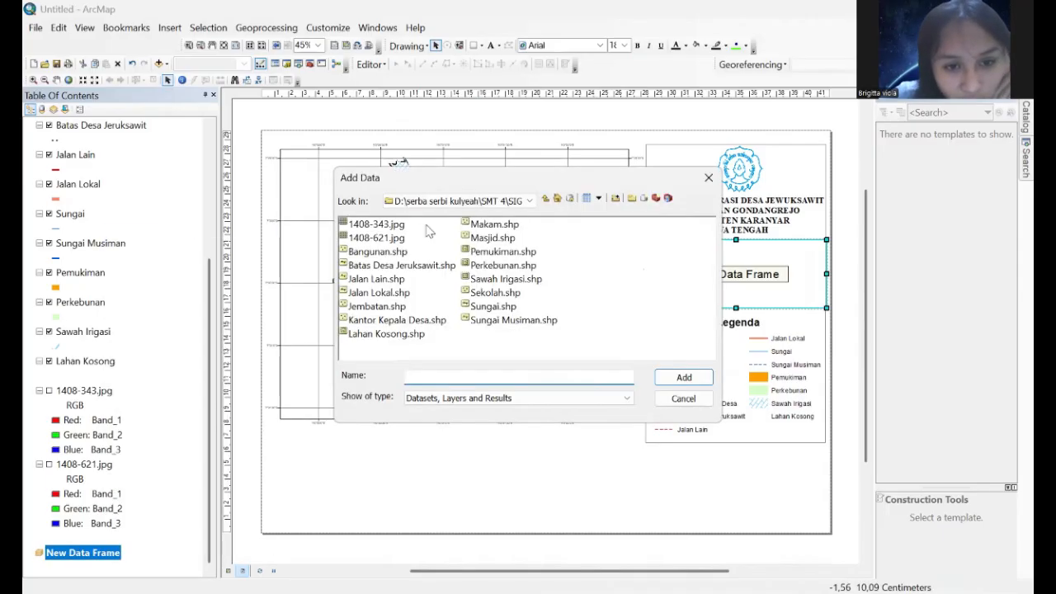
left_click(425, 226)
left_click(388, 239, "shift")
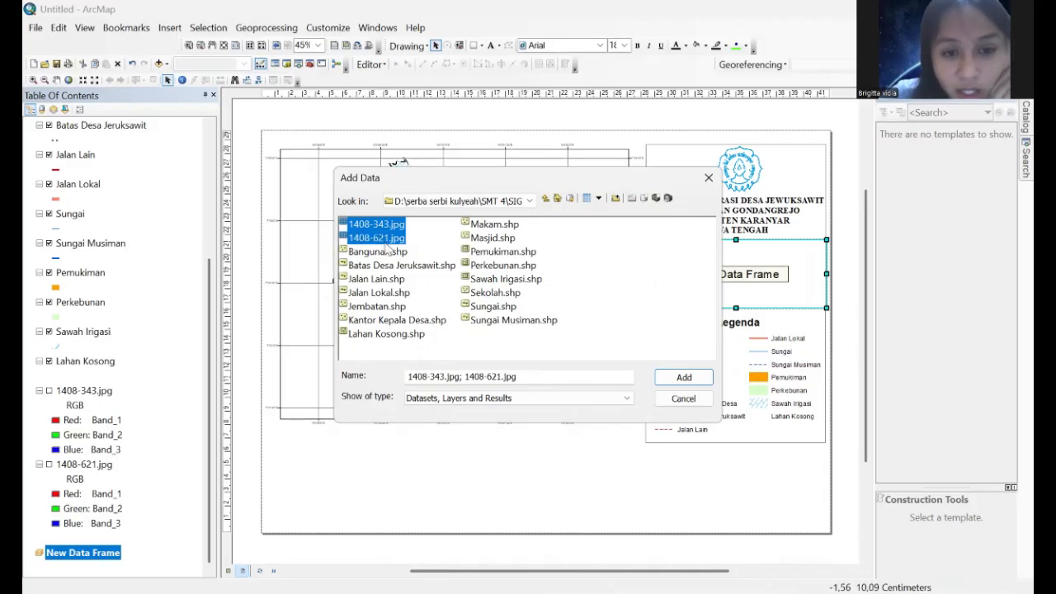
left_click(685, 378)
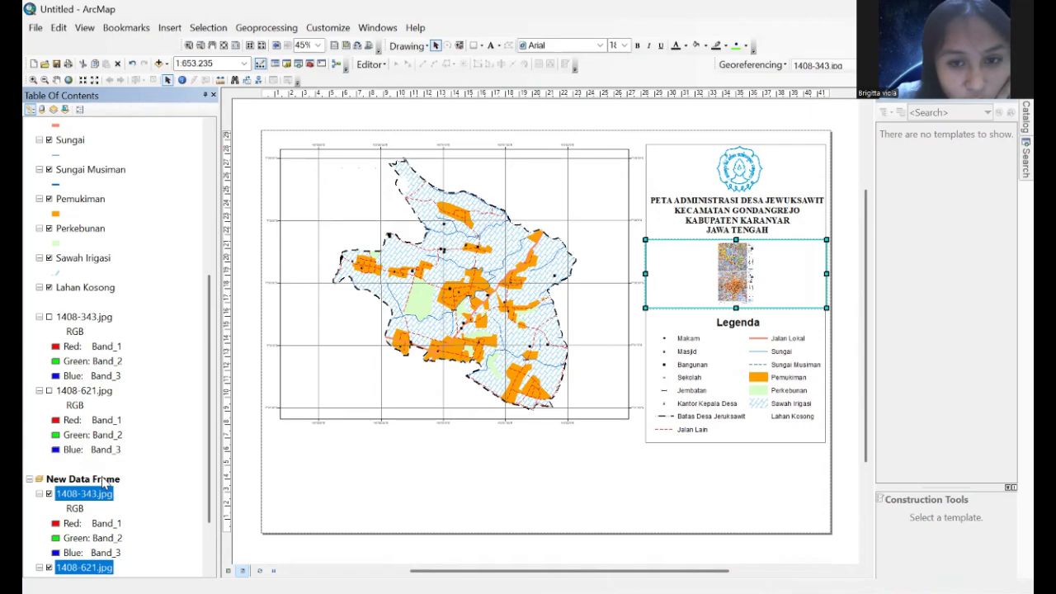
Step: Set the new data frame's map scale to 1:74.000
left_click(221, 63)
key("BackSpace")
key("BackSpace")
key("BackSpace")
key("BackSpace")
key("BackSpace")
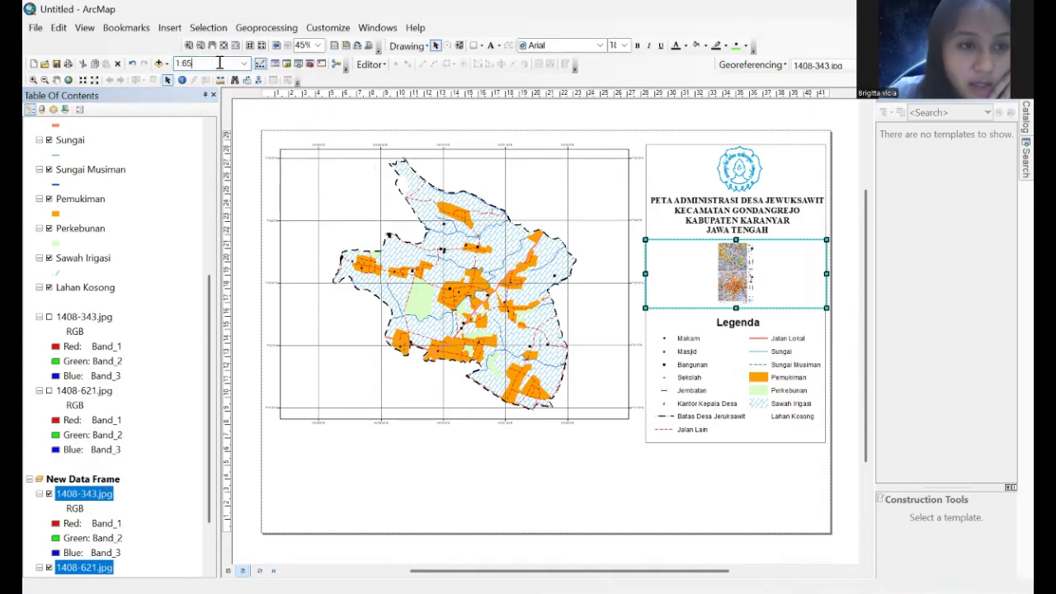
type("74.000")
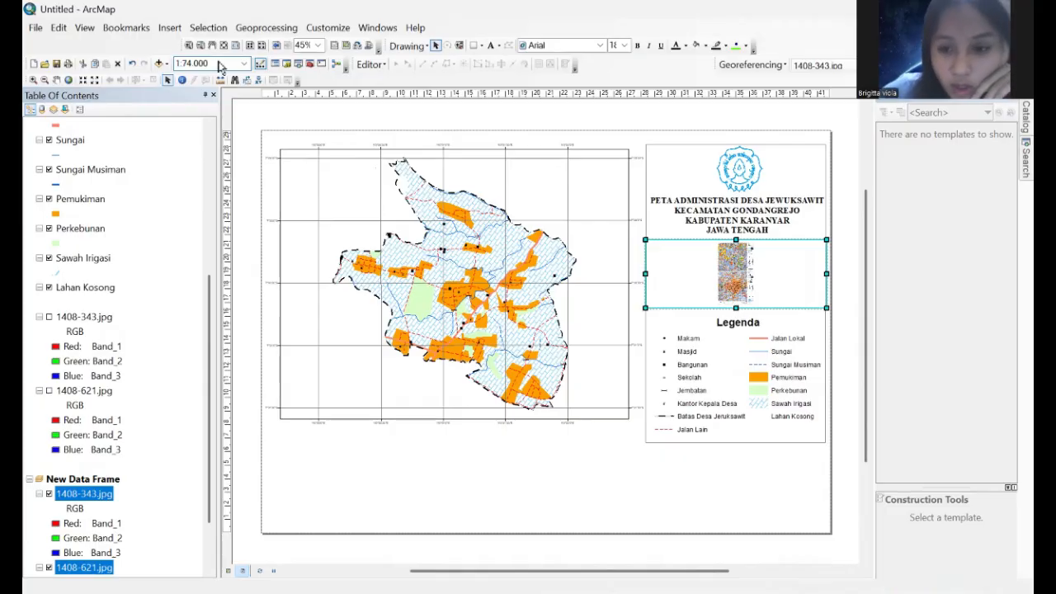
key("Return")
Step: Add Batas Desa Jeruksawit.shp to the new data frame
left_click(107, 479)
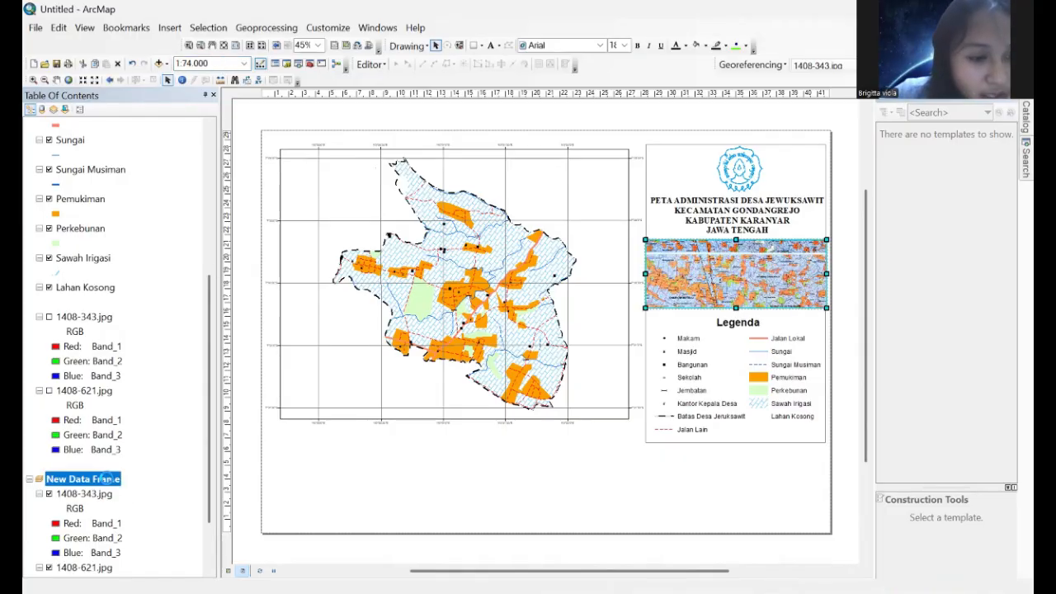
right_click(108, 479)
left_click(193, 160)
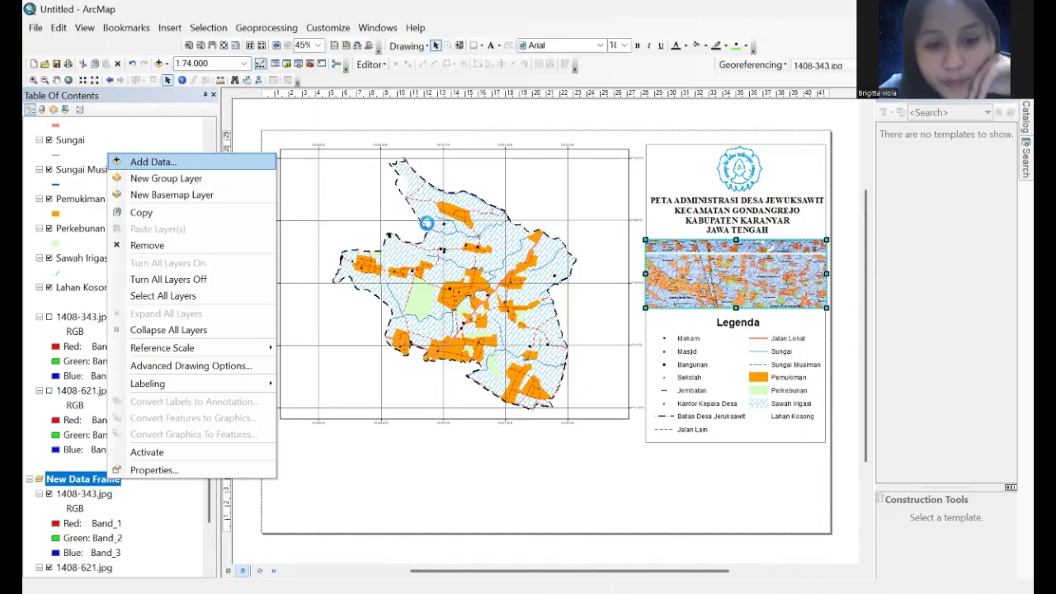
left_click(402, 264)
left_click(684, 377)
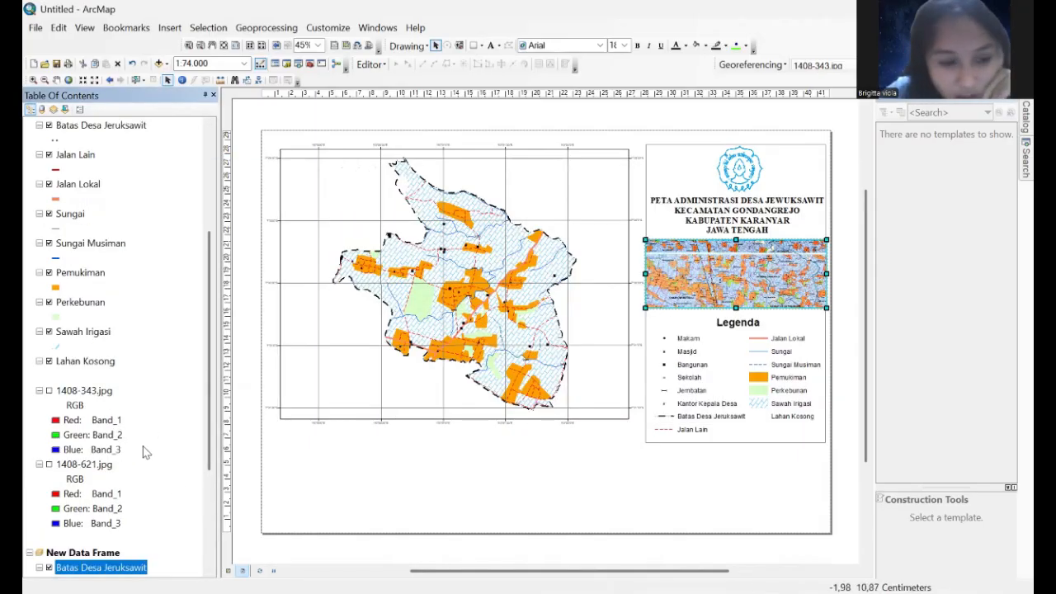
Step: Symbolize the new data frame's Batas Desa Jeruksawit layer with the Batas Kabupaten line style
scroll(139, 460, "down", 3)
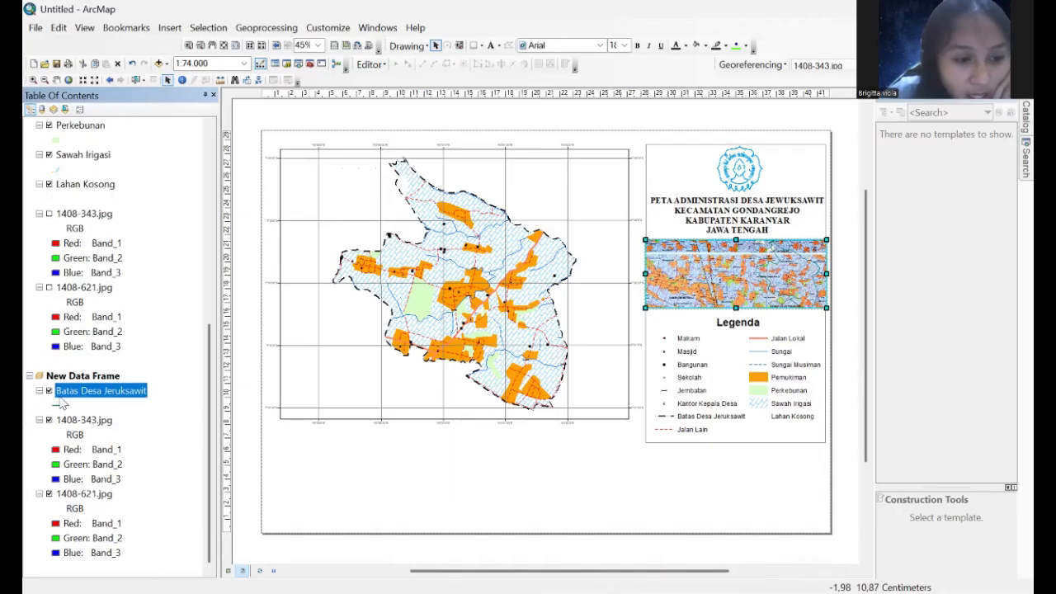
left_click(55, 404)
left_click(400, 228)
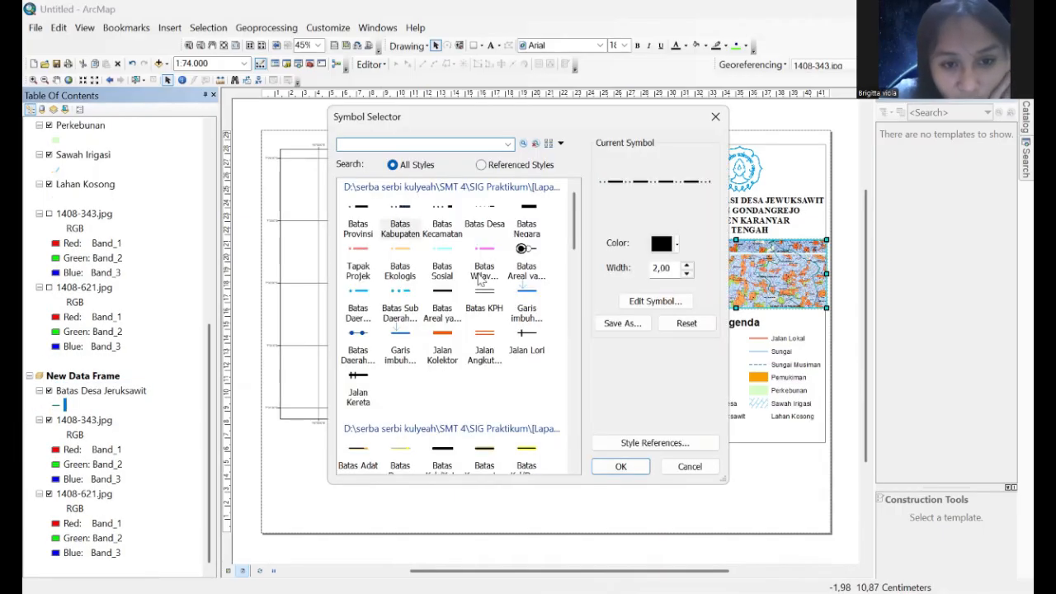
left_click(619, 467)
Step: Zoom the inset data frame to the extent of the Batas Desa Jeruksawit layer and deselect the frame
left_click(87, 394)
right_click(86, 398)
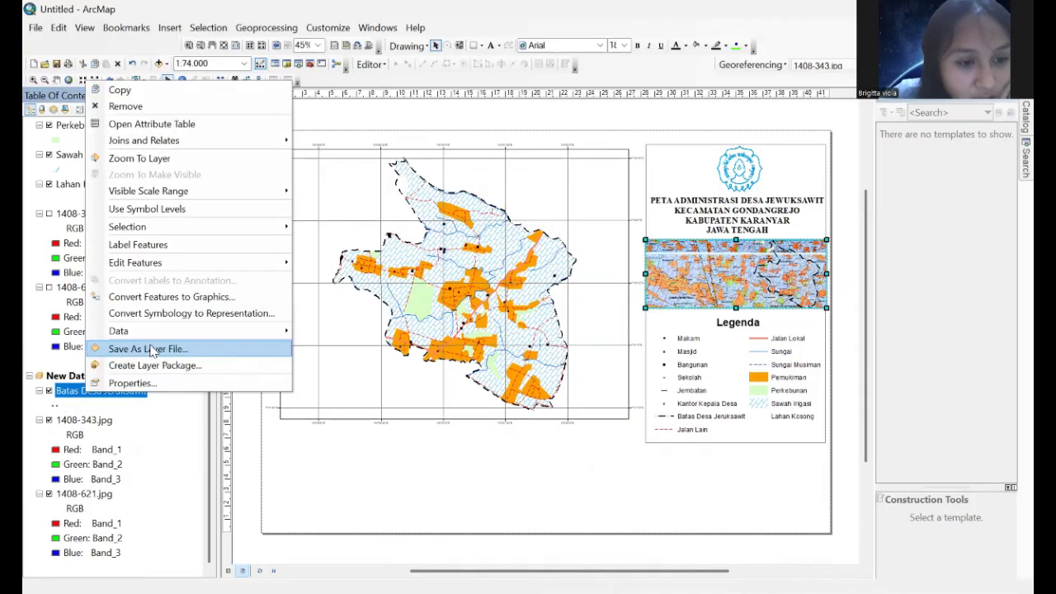
left_click(163, 160)
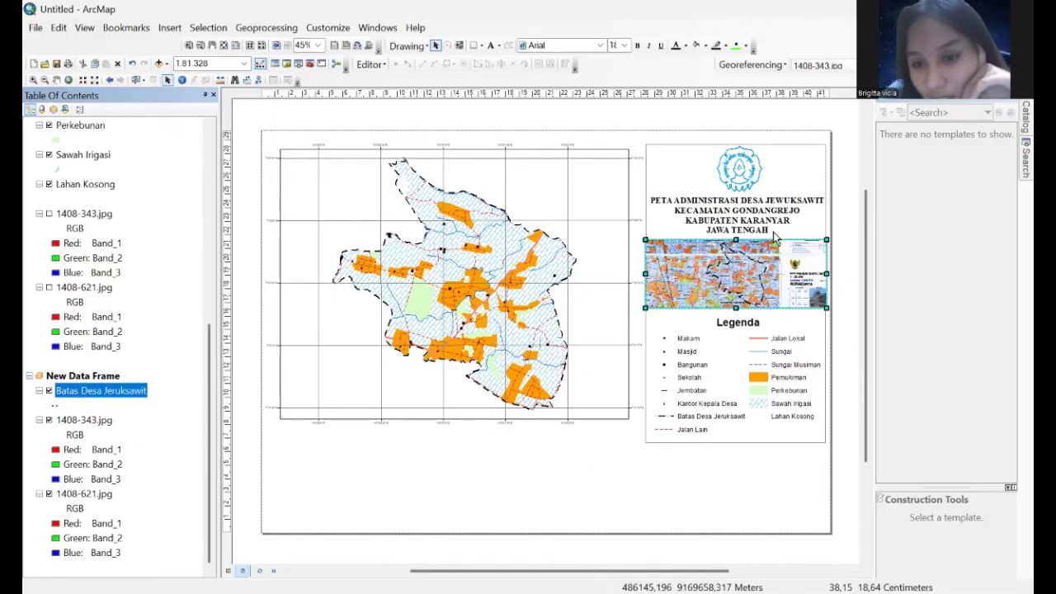
left_click(521, 470)
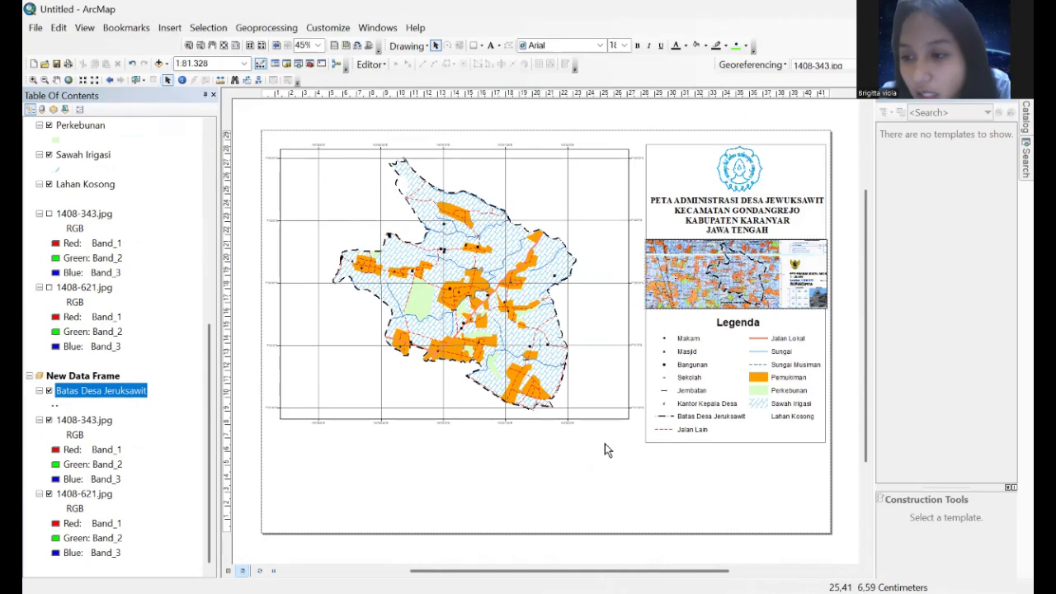
Step: Draw a rectangle about 13.2 cm wide and 5.8 cm high beneath the legend and remove its fill color
left_click(476, 46)
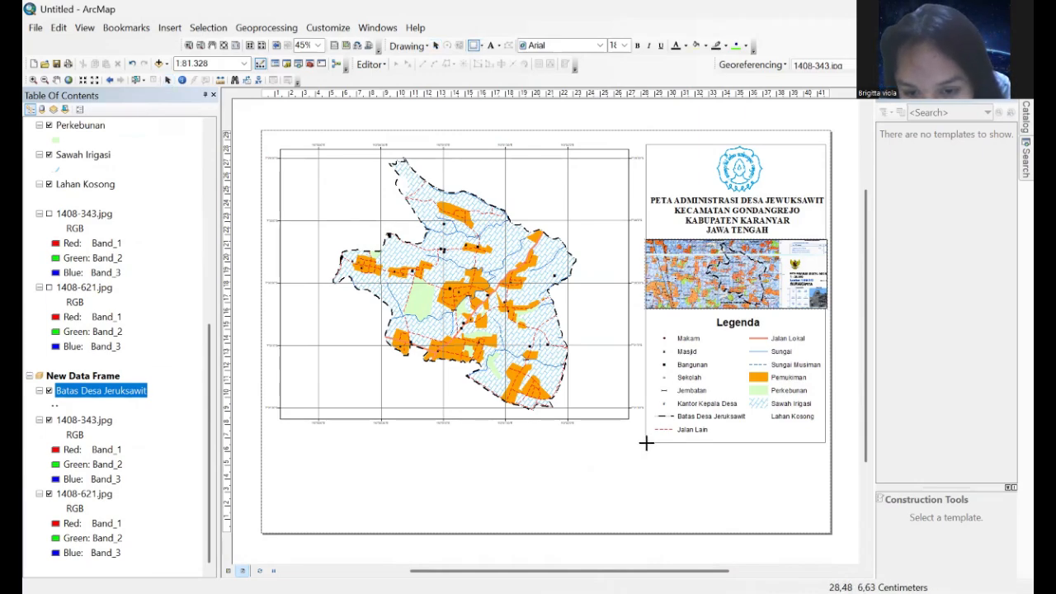
left_click_drag(647, 443, 825, 519)
right_click(754, 485)
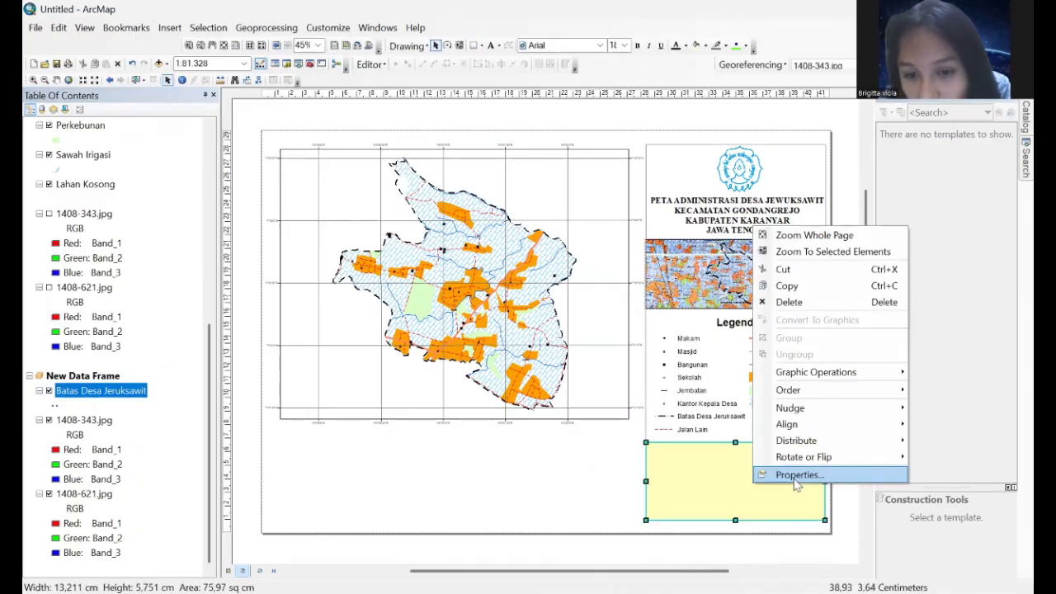
left_click(797, 476)
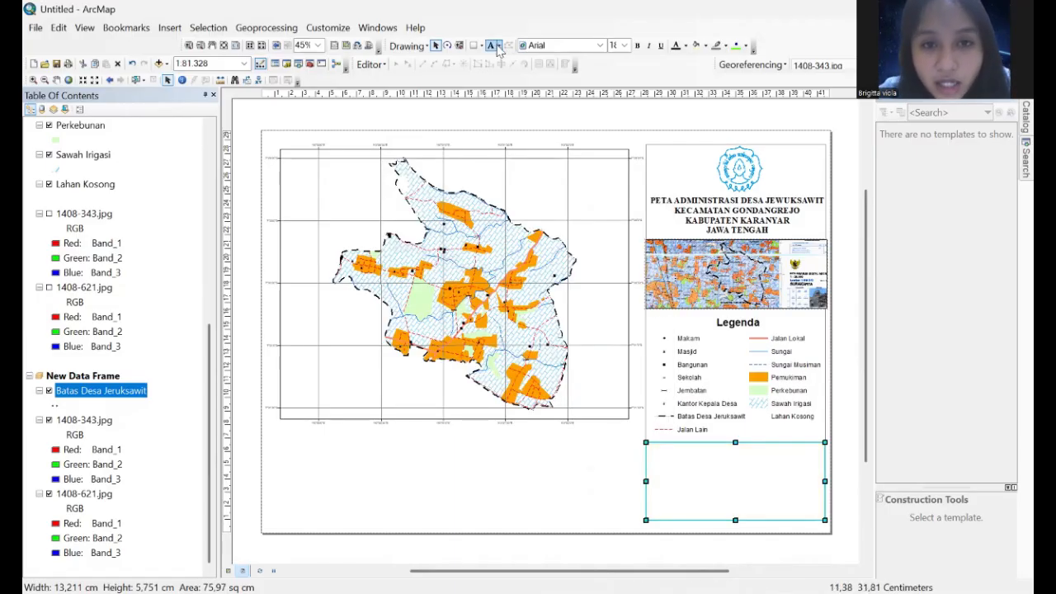
Step: Add the text "Sistem Koordinat : Geographic Coordinate System" in the empty rectangle beneath the legend
left_click(498, 45)
left_click(518, 61)
left_click(725, 467)
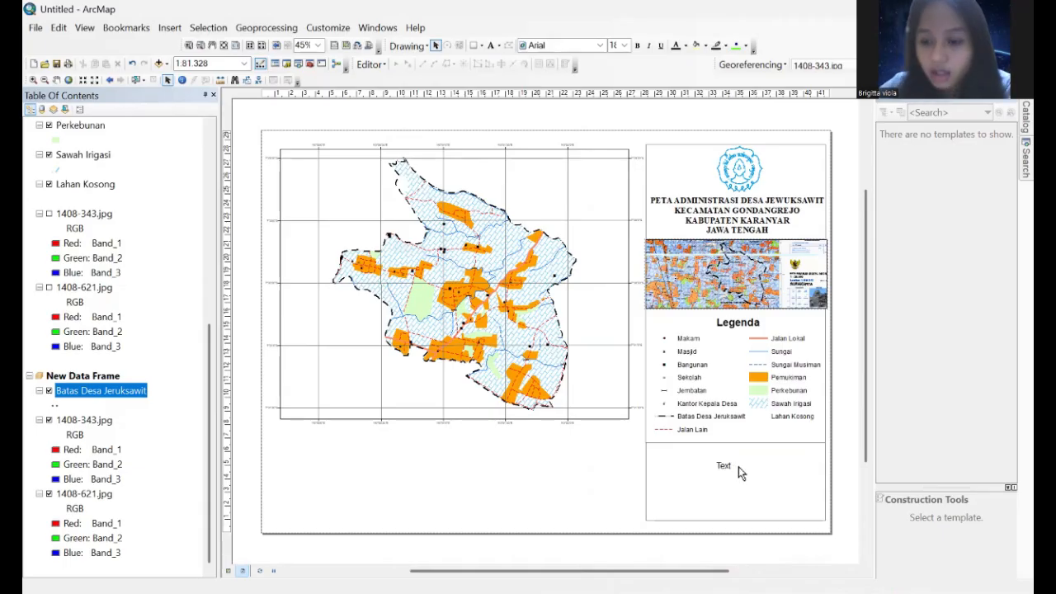
key("BackSpace")
key("BackSpace")
key("BackSpace")
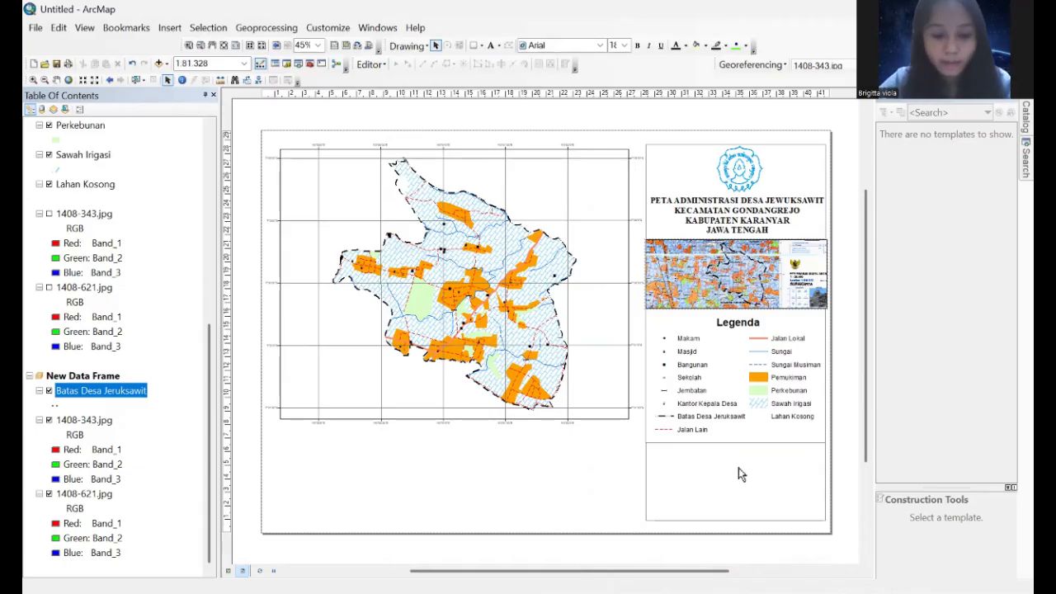
type("Sistem")
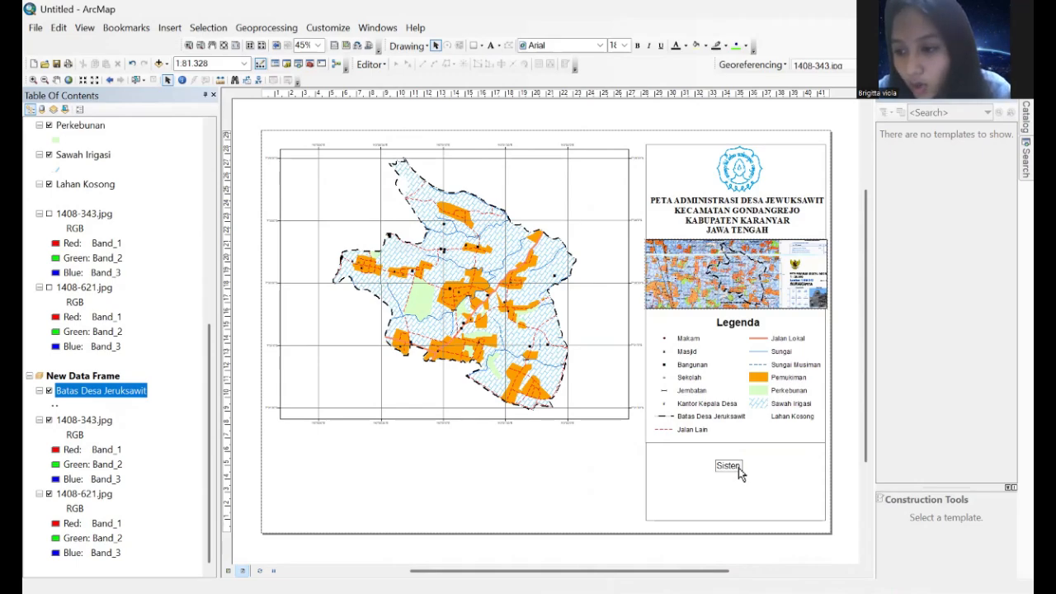
type(" Koordinat")
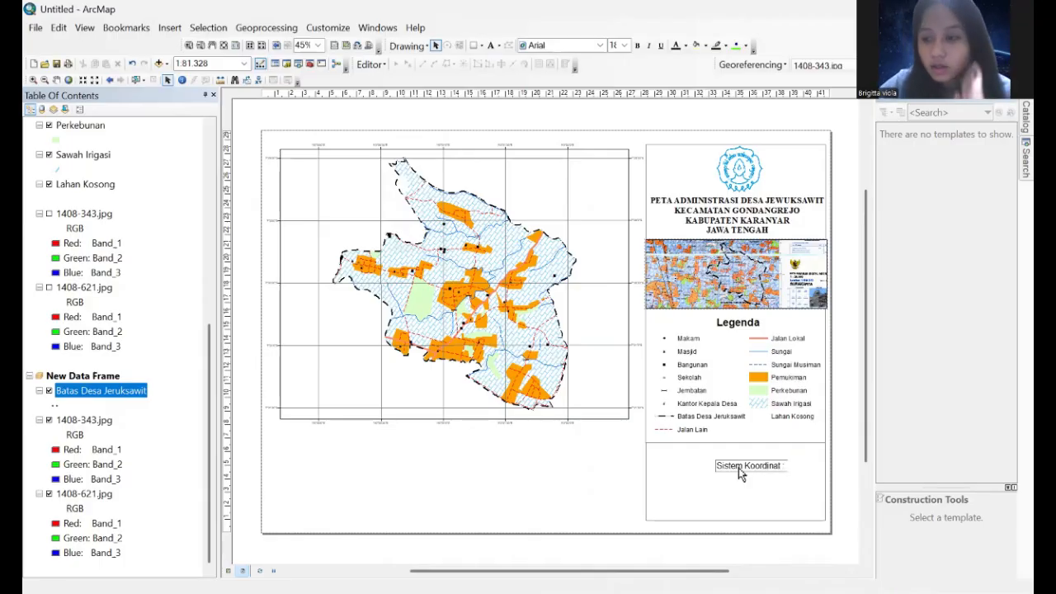
type(": Ge")
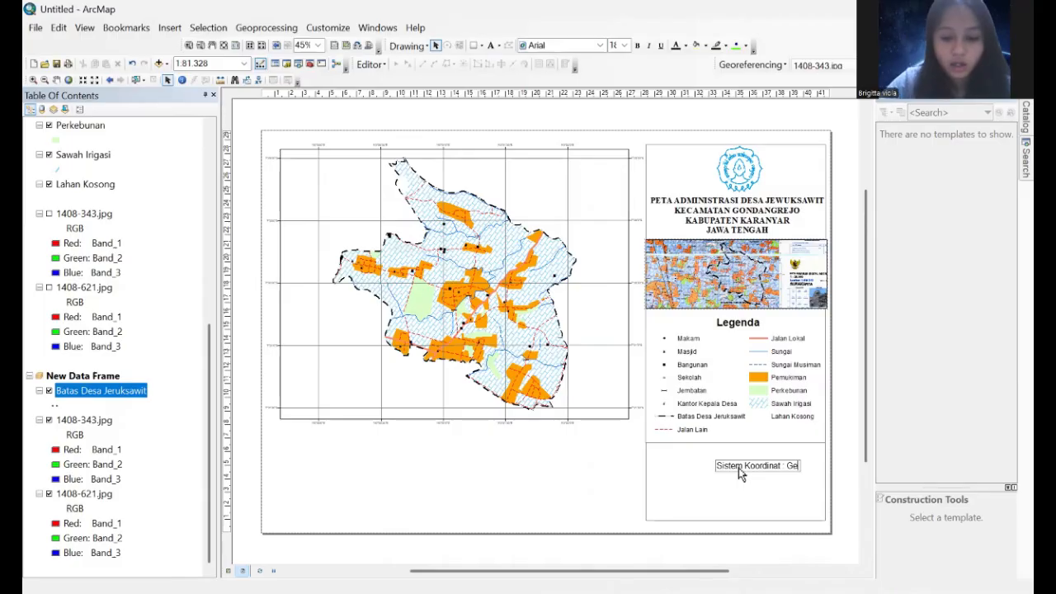
type("ogr")
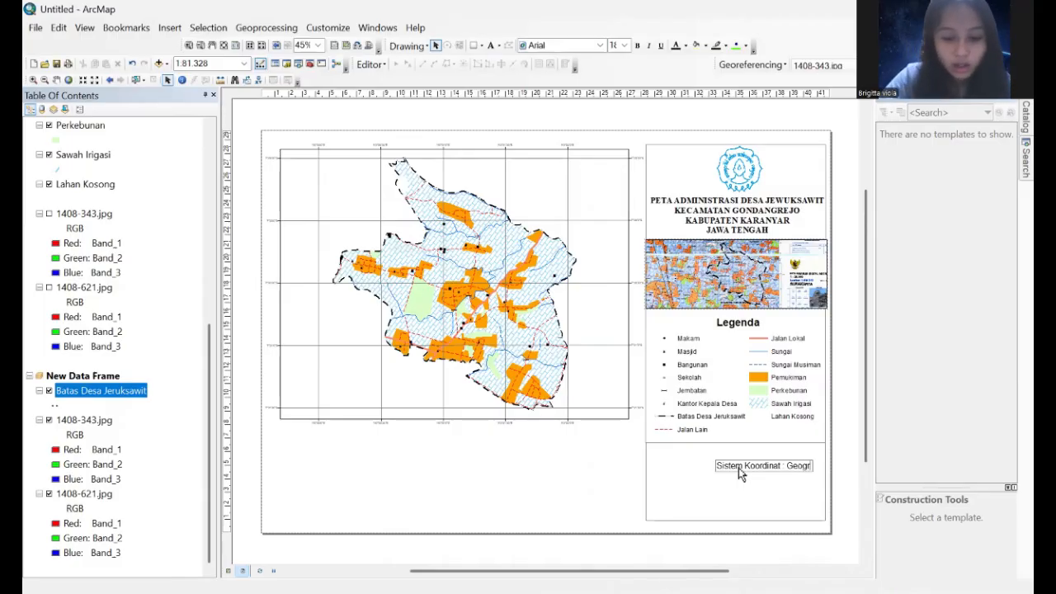
type("apiic")
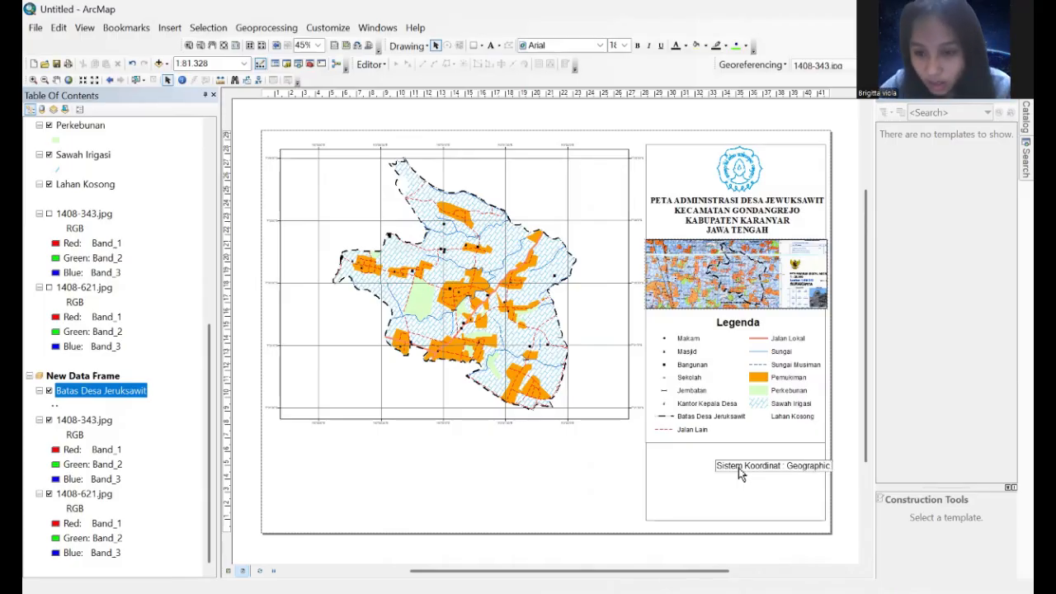
type(" C")
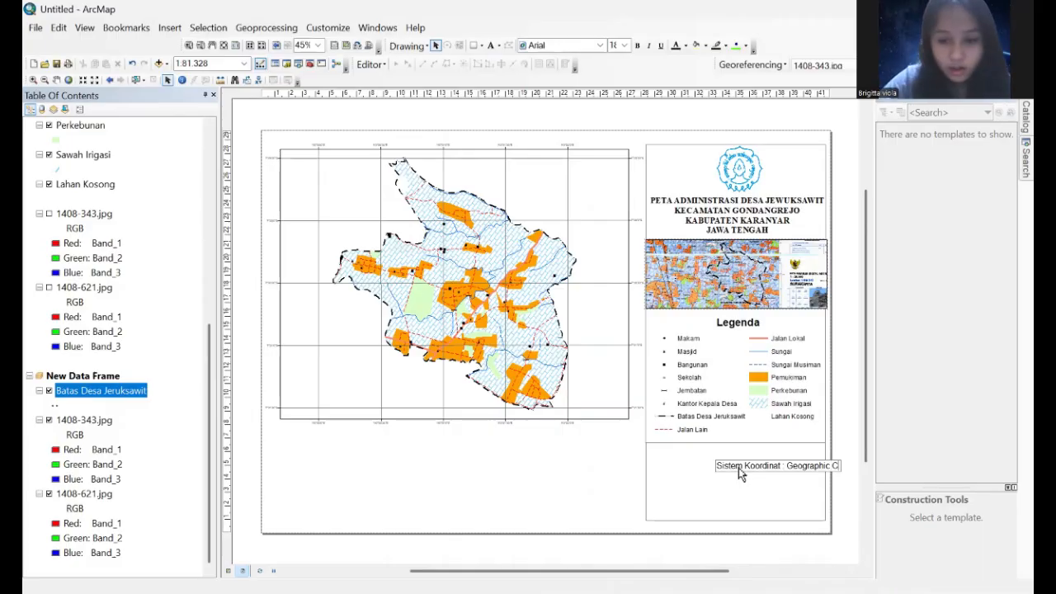
type("oordi")
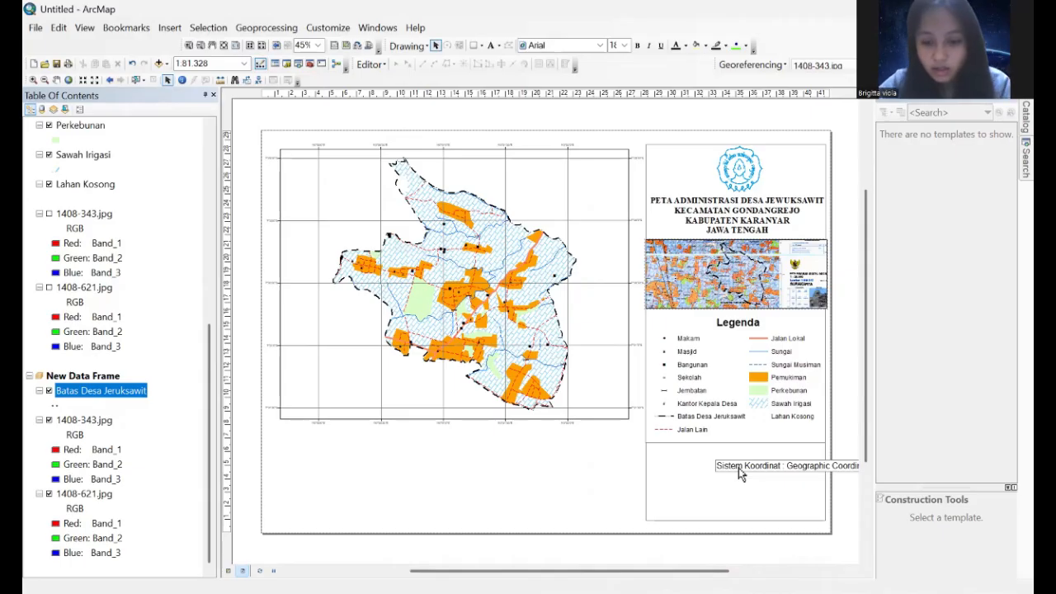
Step: Move the coordinate system text so that it starts near the left edge of the rectangle beneath the legend
left_click_drag(739, 467, 731, 467)
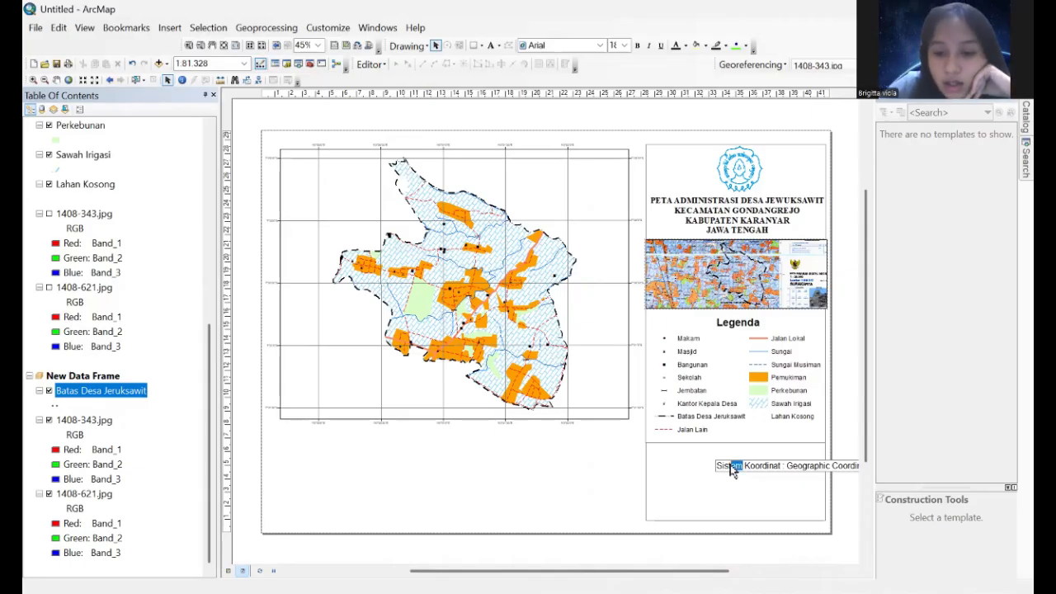
double_click(731, 467)
left_click(759, 468)
left_click(766, 472)
left_click_drag(767, 469, 737, 471)
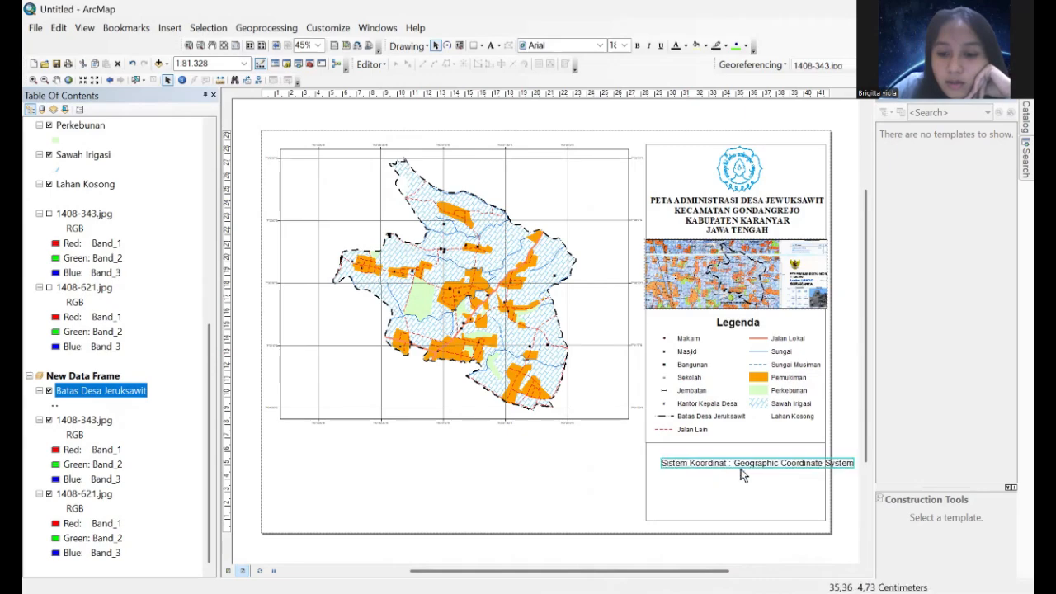
Step: Add a second line reading "Datum : WGS 1984" to the coordinate system text, with its colon aligned to the first line
left_click(608, 227)
key("Return")
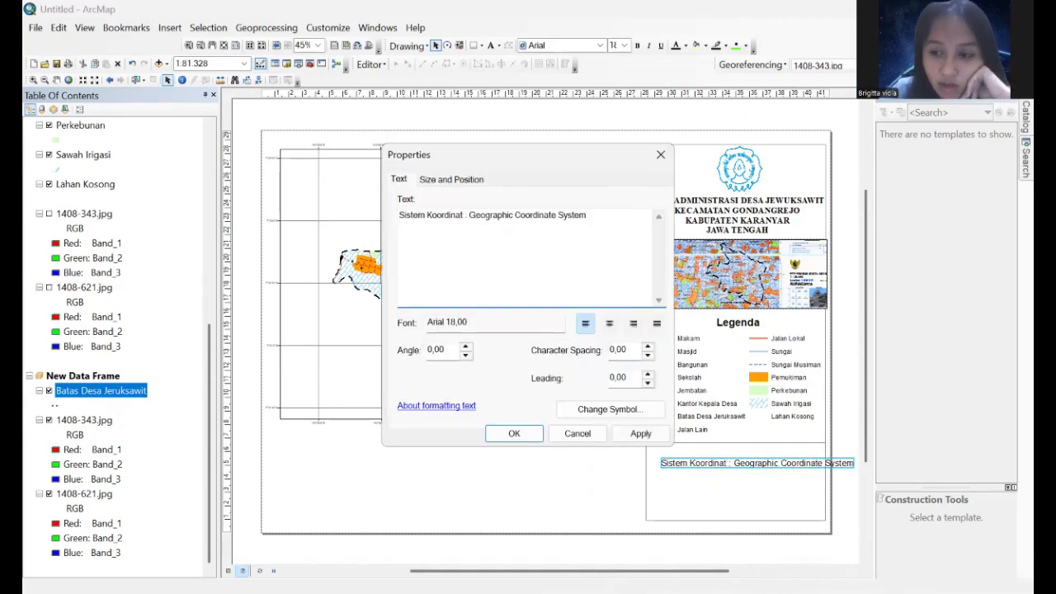
type("Datum")
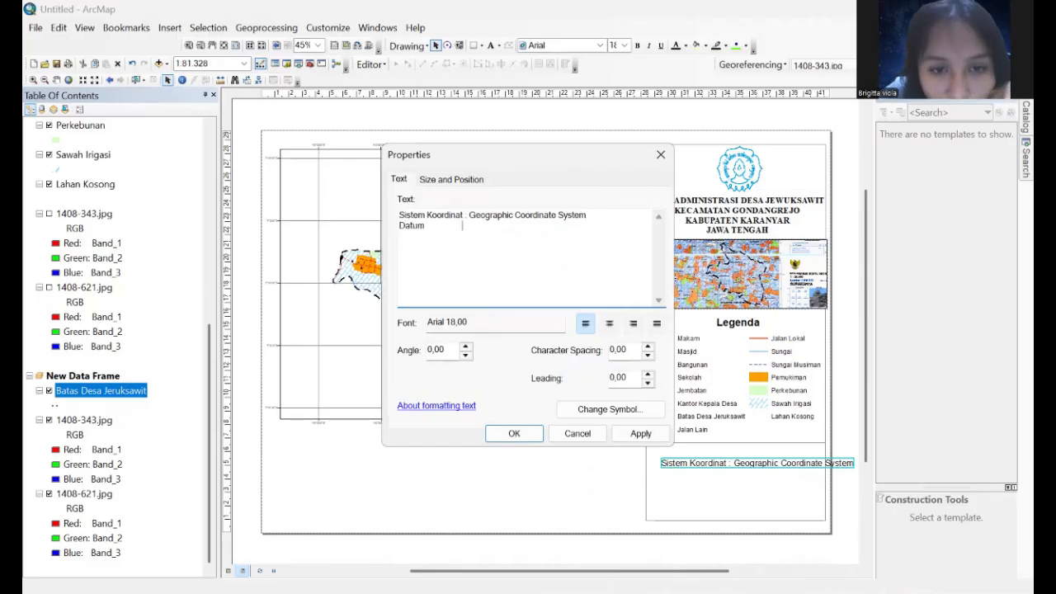
type("                 :")
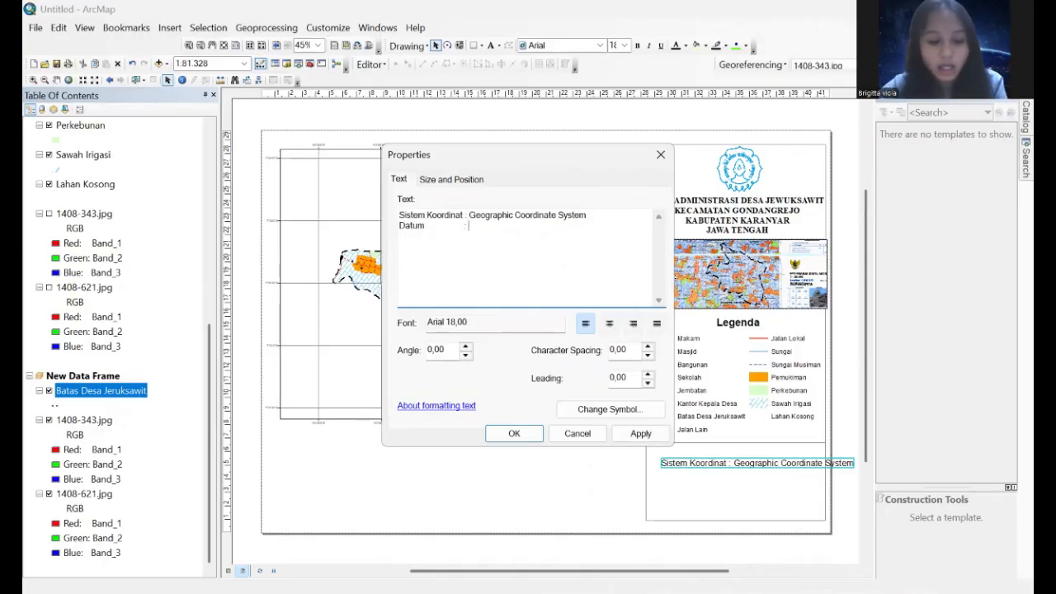
type(" WGS ")
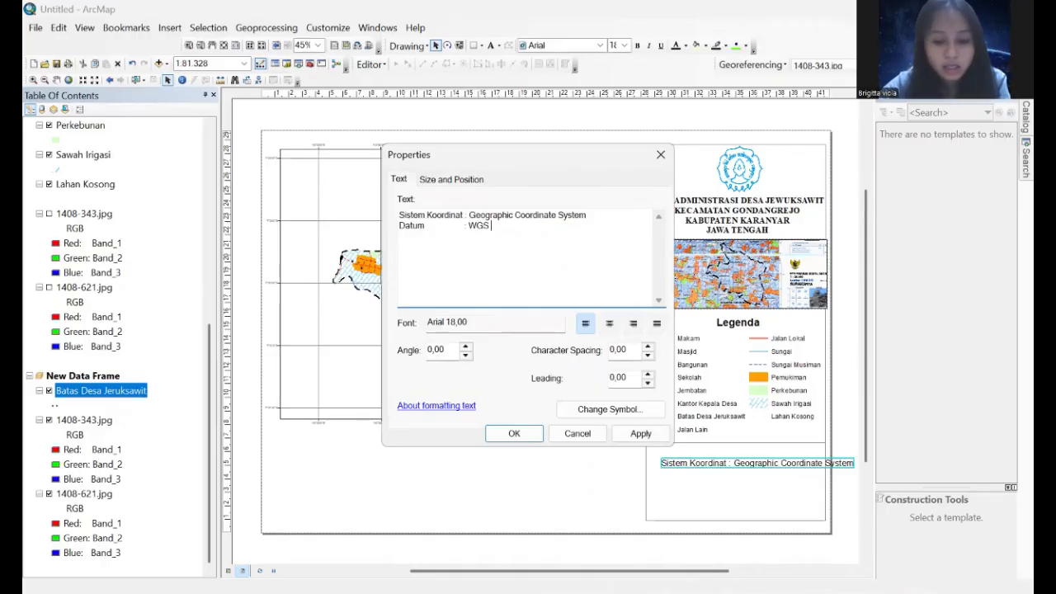
type("1984")
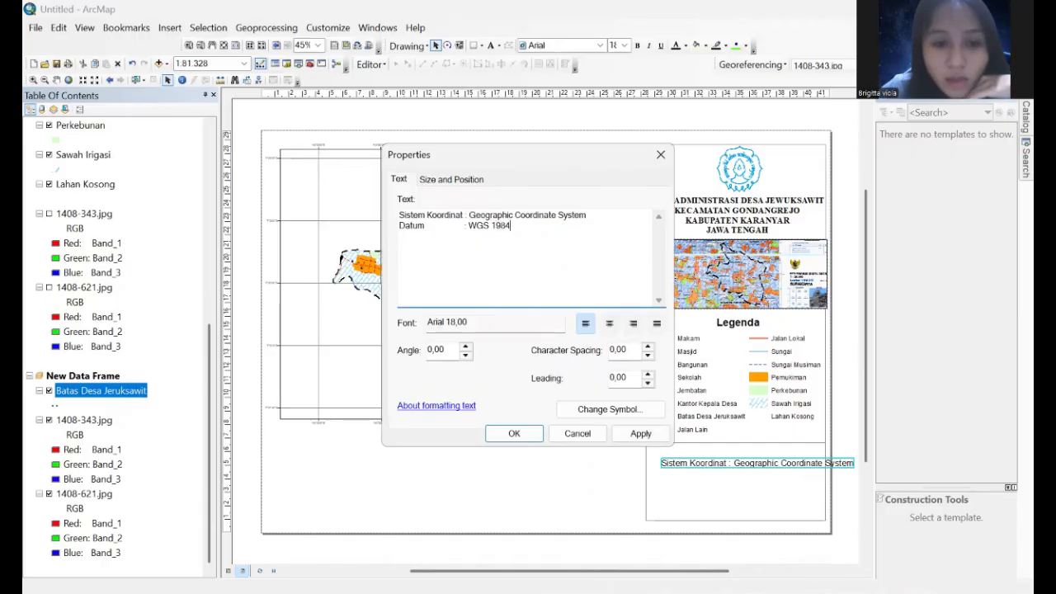
Step: Add the lines "Zona : UTM 49S" and "Proyeksi : UTM" to the coordinate system text with aligned colons
type("Z")
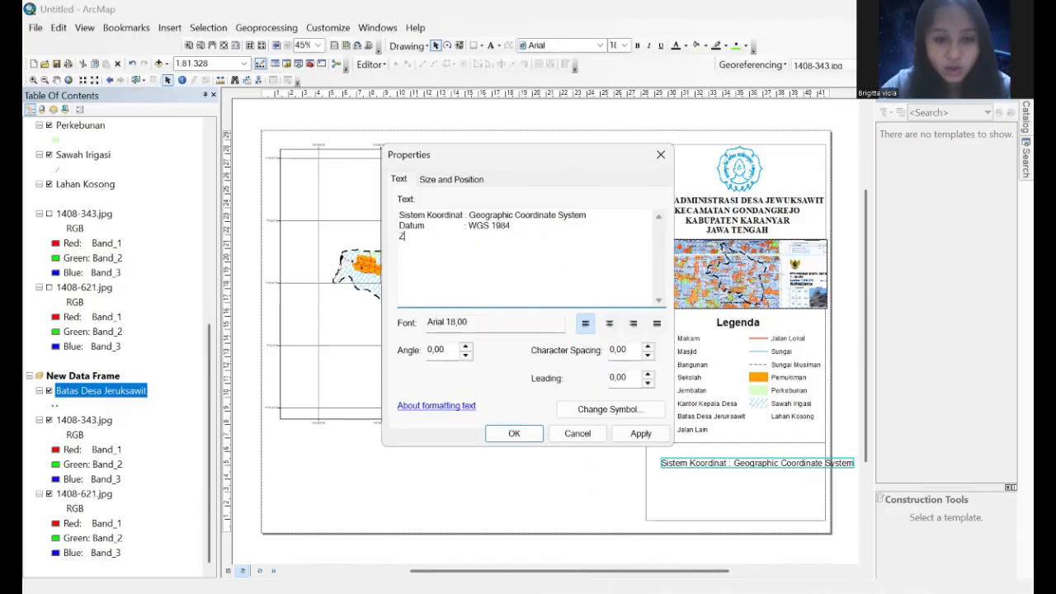
type("Ona                  :")
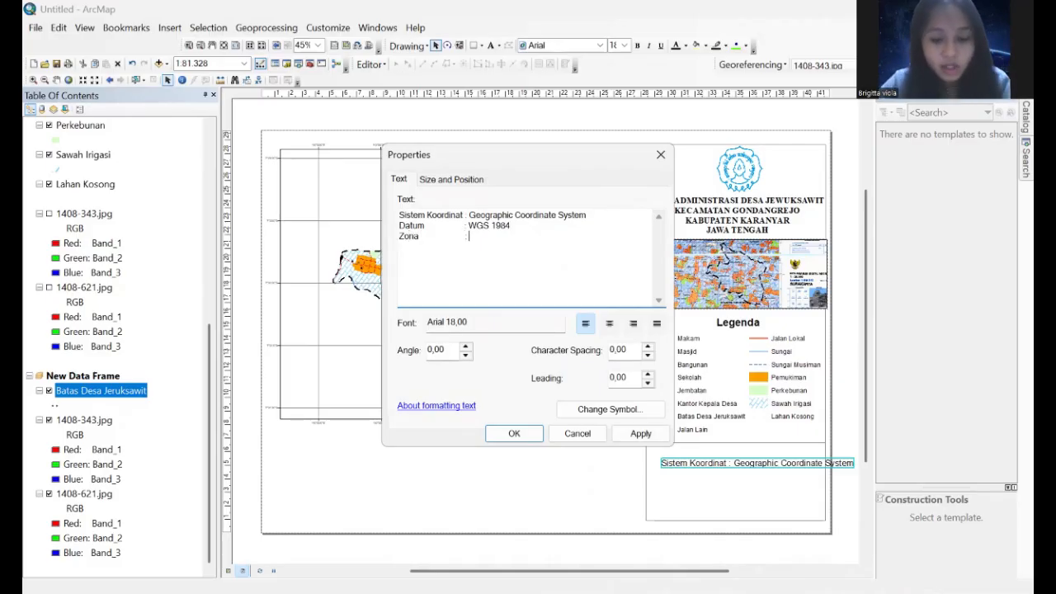
type(" UTM")
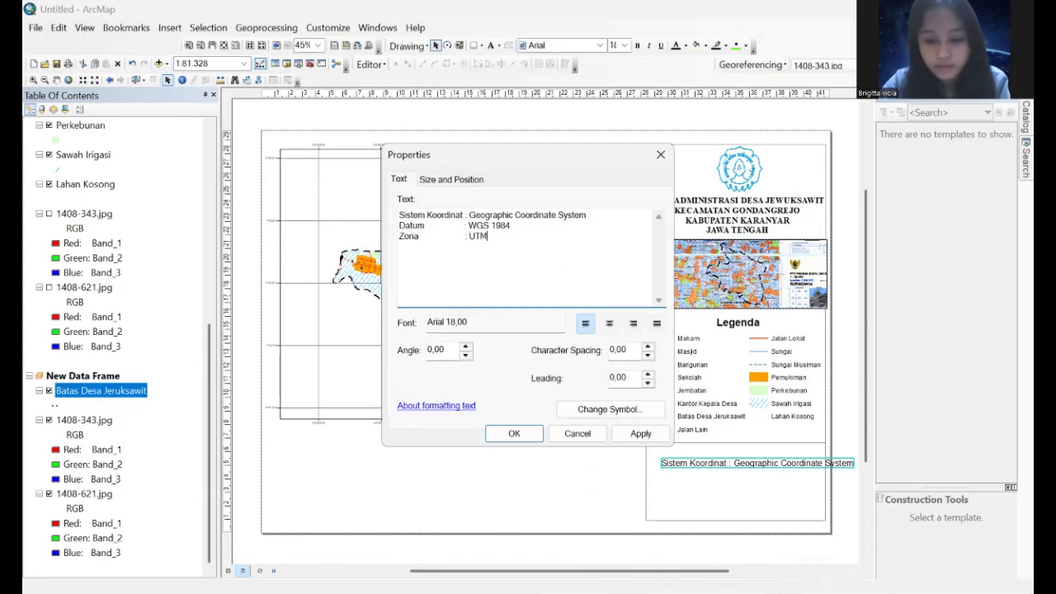
type(" 49S")
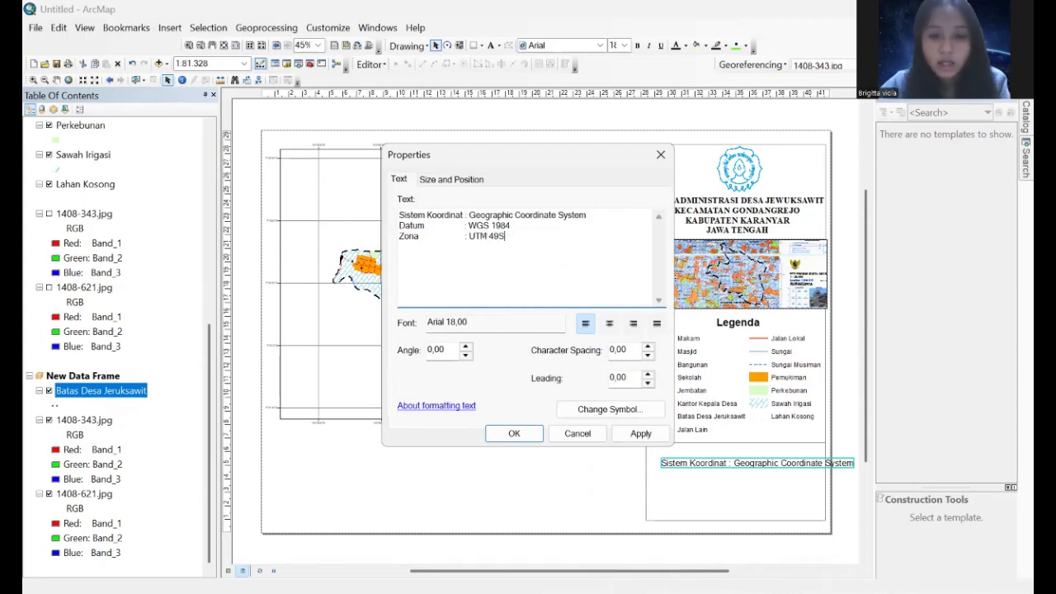
key("Return")
type("Pro")
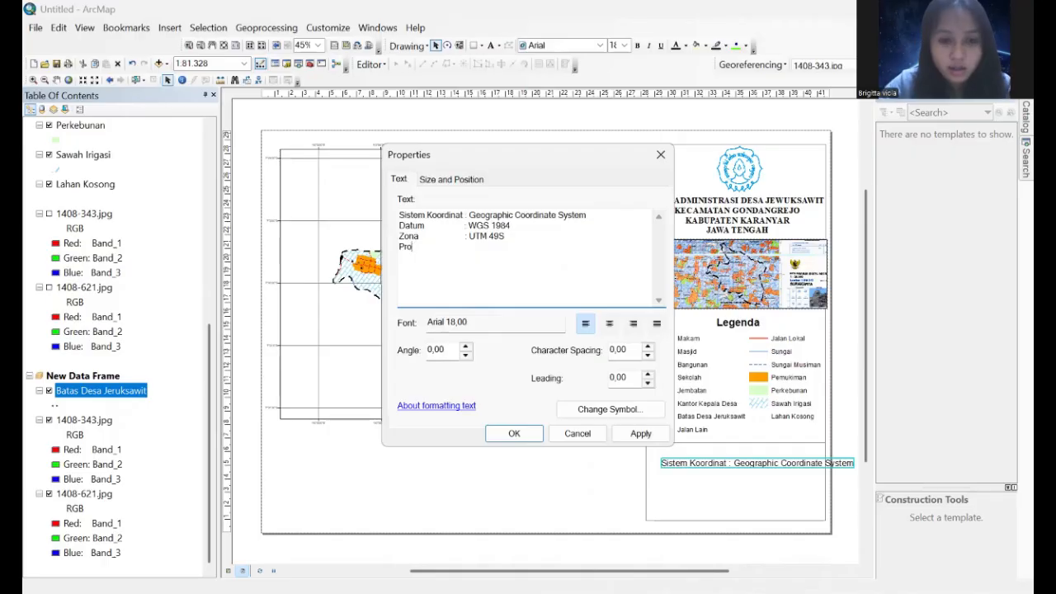
type("yeksi :")
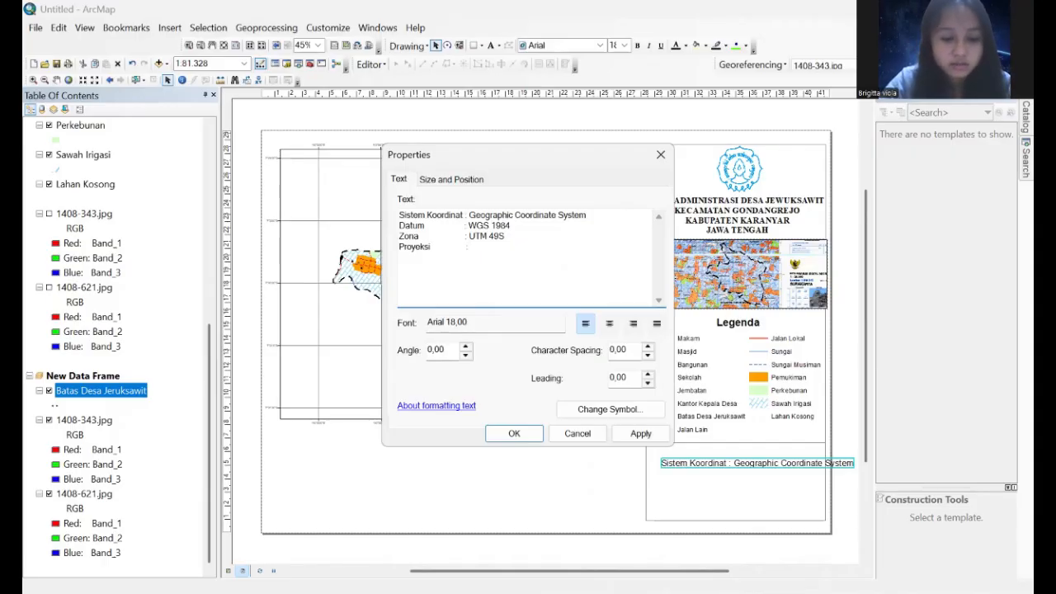
type("TM")
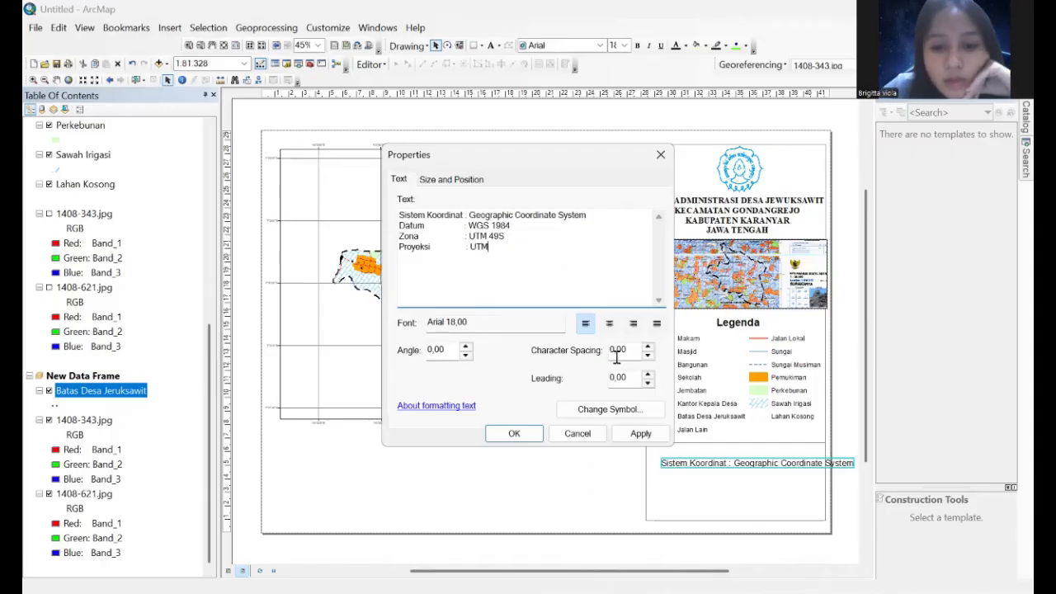
Step: Change the coordinate system text's font to Times New Roman and apply the edited text to the layout
left_click(526, 325)
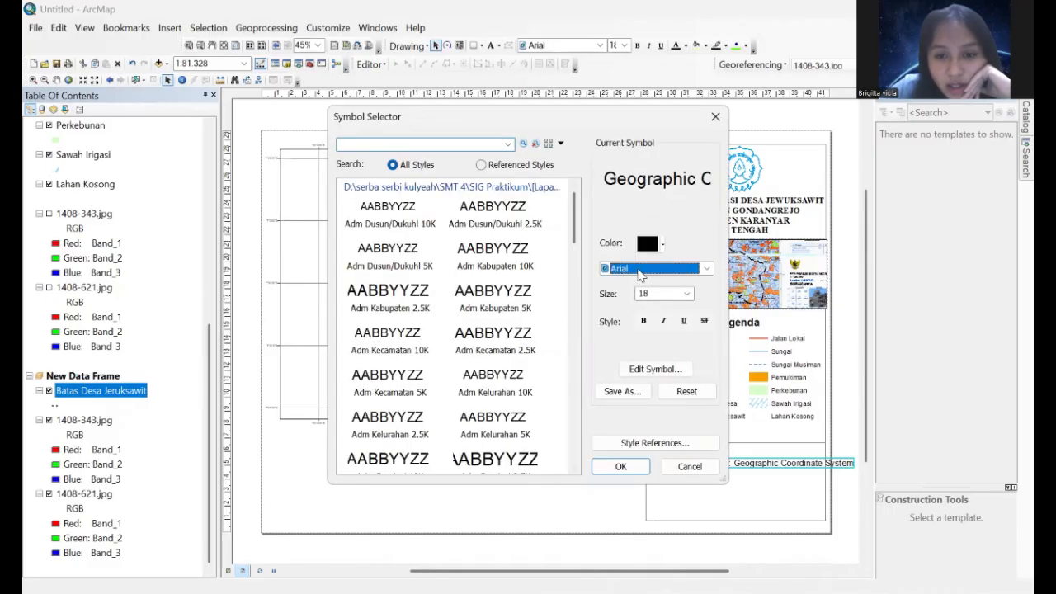
left_click(637, 269)
key("t")
key("i")
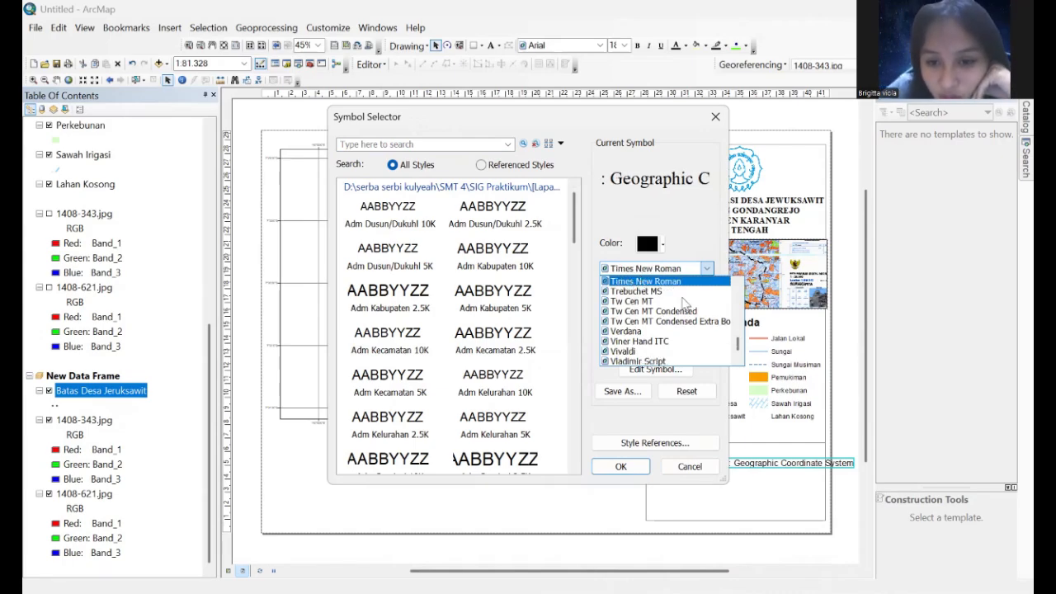
left_click(633, 283)
left_click(637, 468)
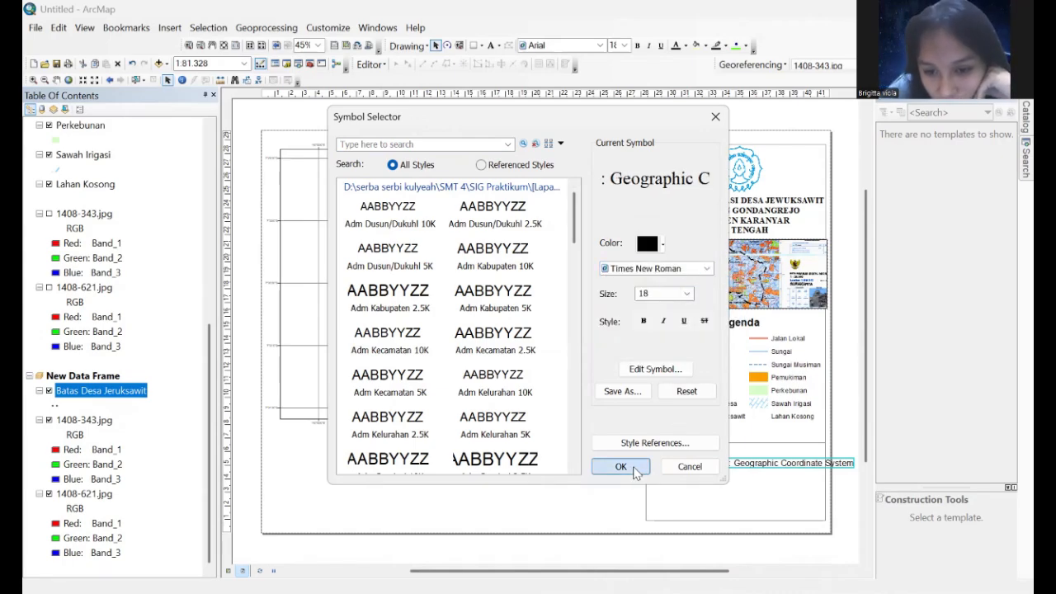
left_click(514, 434)
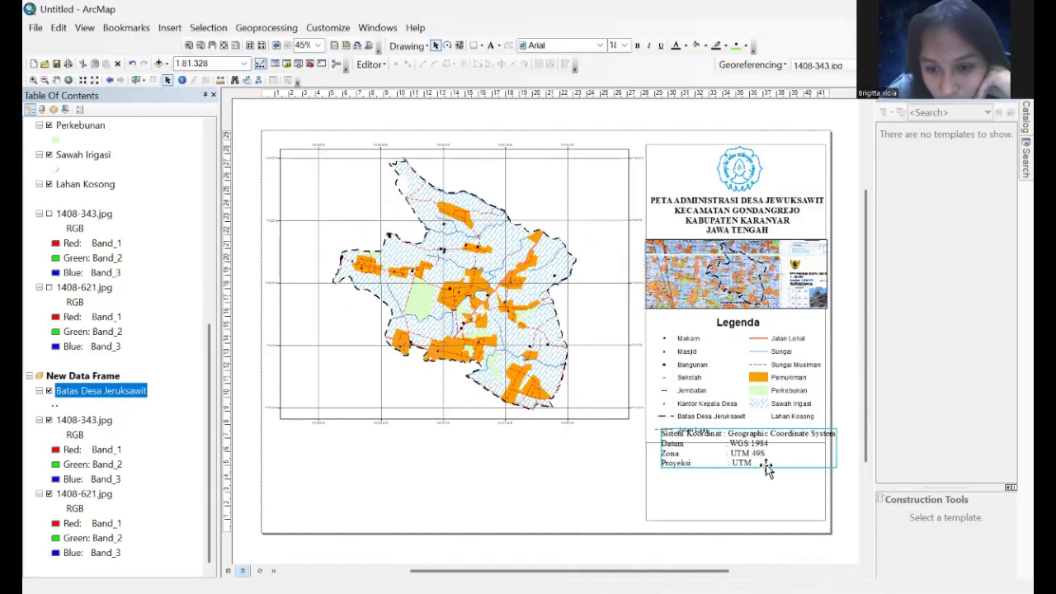
Step: Move the four-line coordinate text down into the rectangle beneath the legend and make it bold
left_click_drag(759, 448, 738, 467)
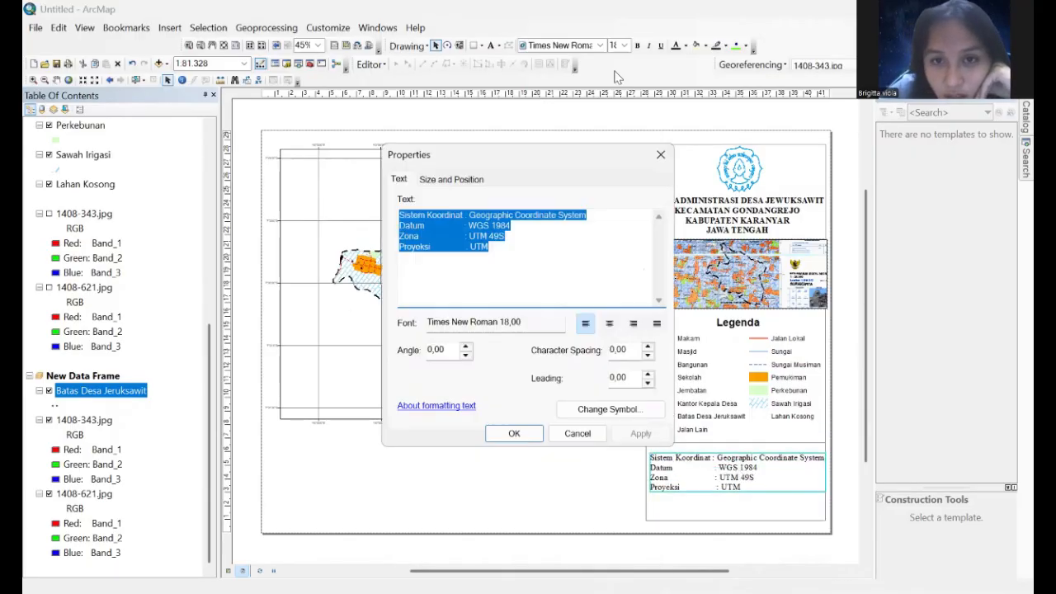
left_click(660, 156)
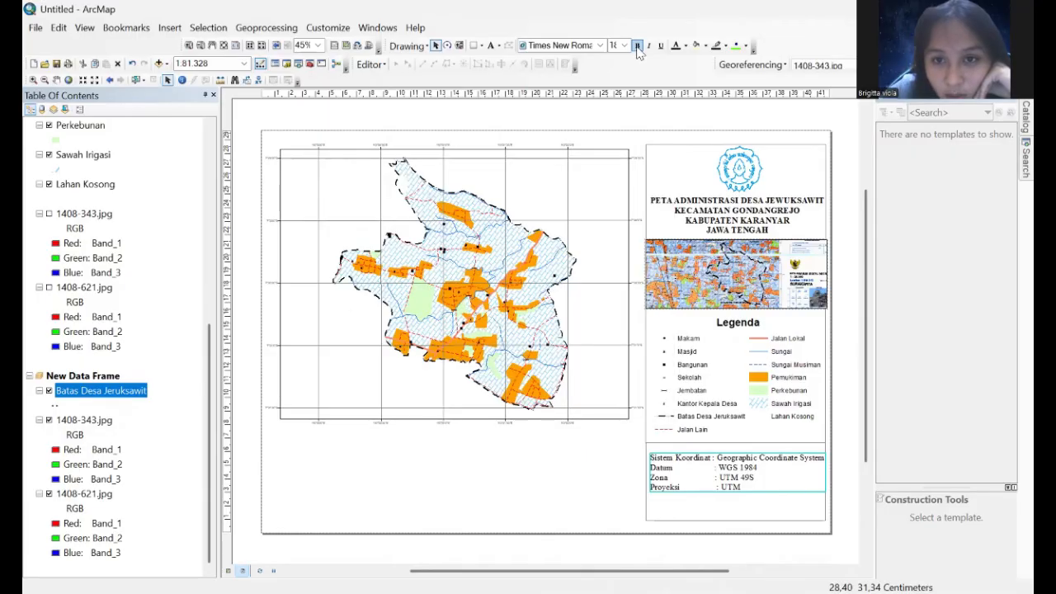
double_click(724, 472)
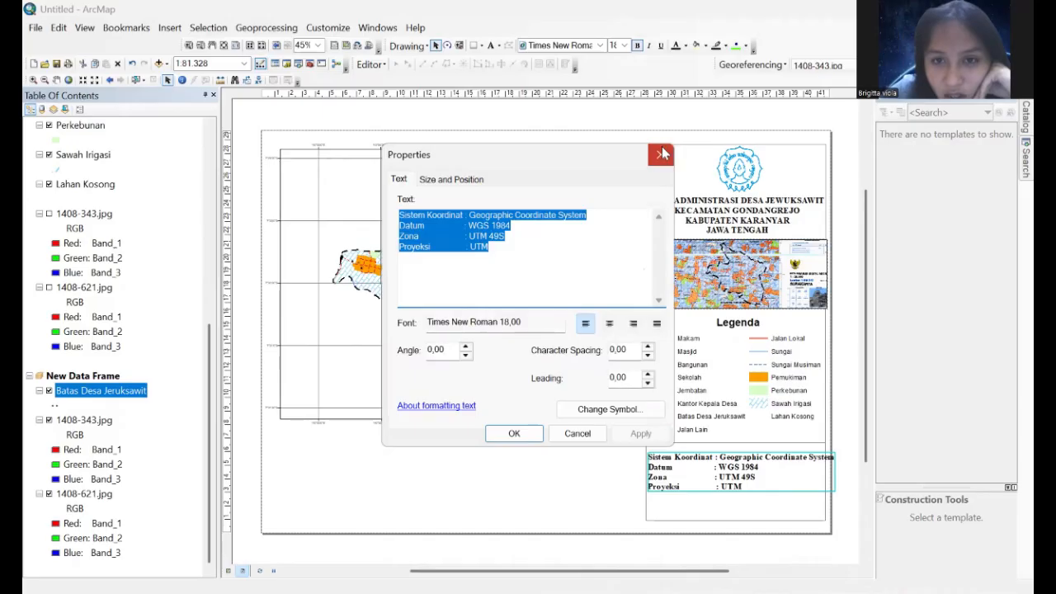
Step: Set the coordinate text's font size to 16 and reposition it near the upper edge of its rectangle
left_click(624, 46)
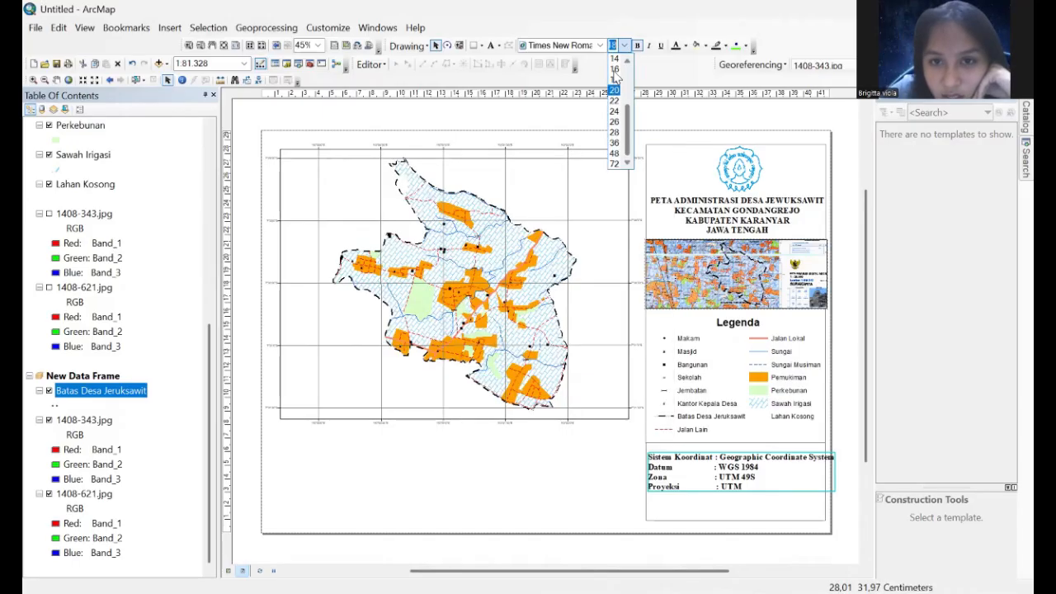
left_click(614, 78)
left_click_drag(730, 471, 737, 462)
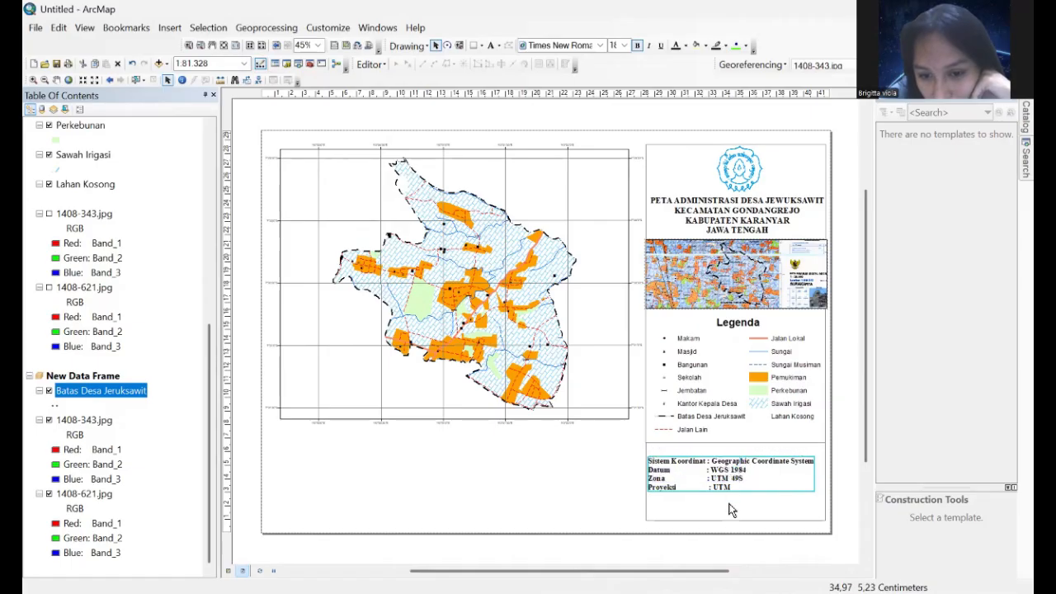
Step: Shorten the rectangle to fit the coordinate text and draw another about 13.3 cm wide and 3 cm high beneath it
left_click_drag(738, 521, 737, 487)
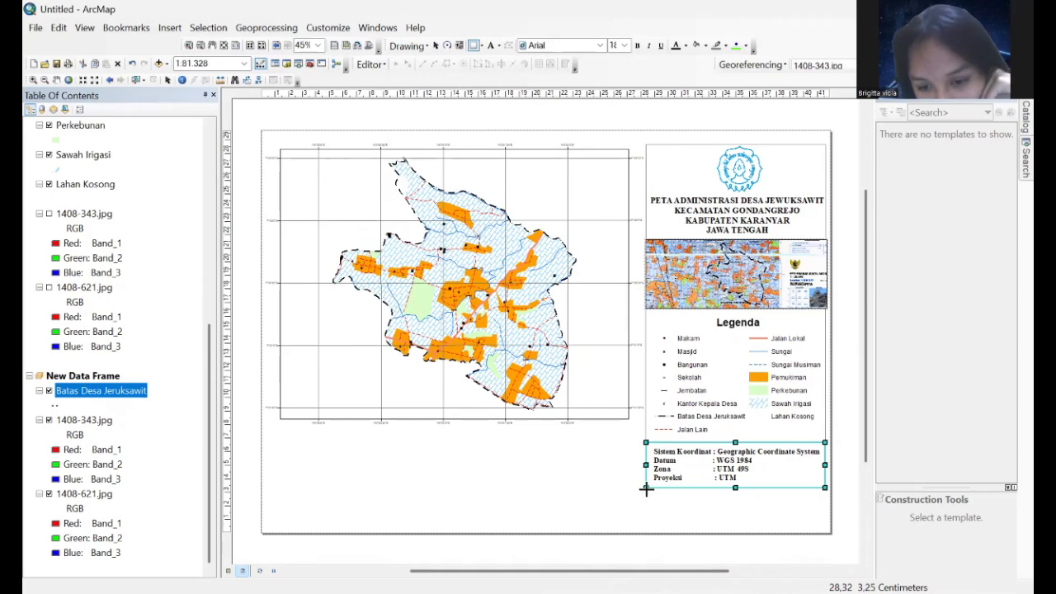
left_click_drag(645, 487, 825, 528)
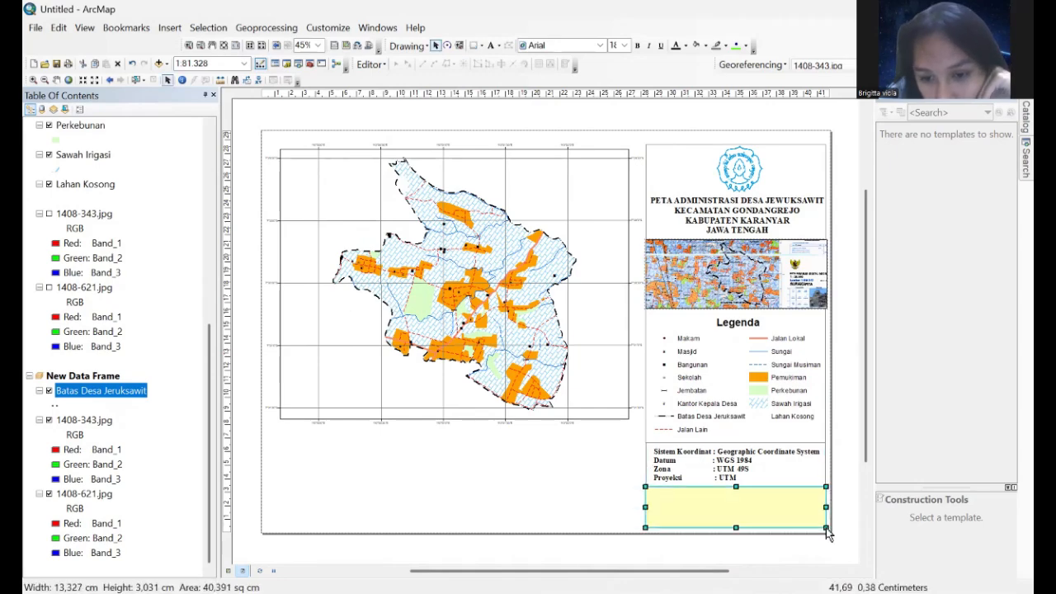
Step: Place a new text element in the rectangle beneath the coordinate information and remove the rectangle's yellow fill
left_click(492, 46)
left_click(753, 502)
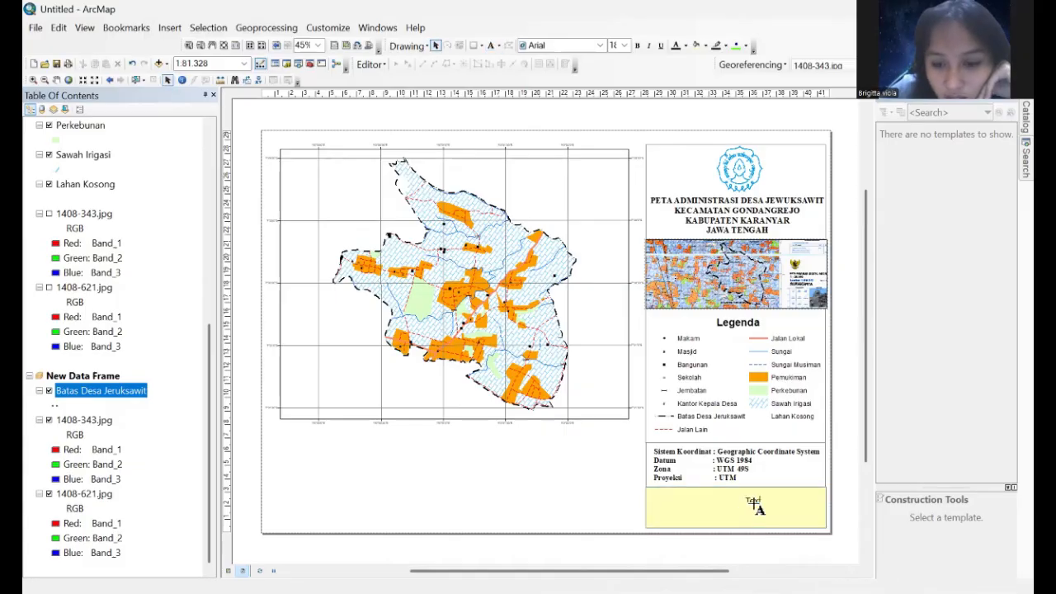
right_click(726, 507)
left_click(682, 508)
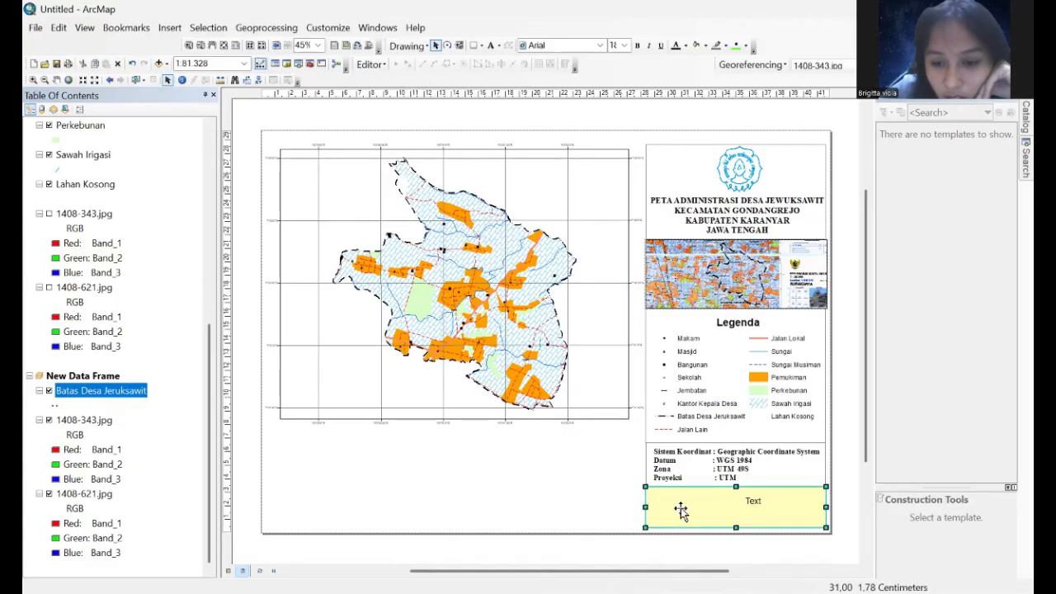
double_click(741, 508)
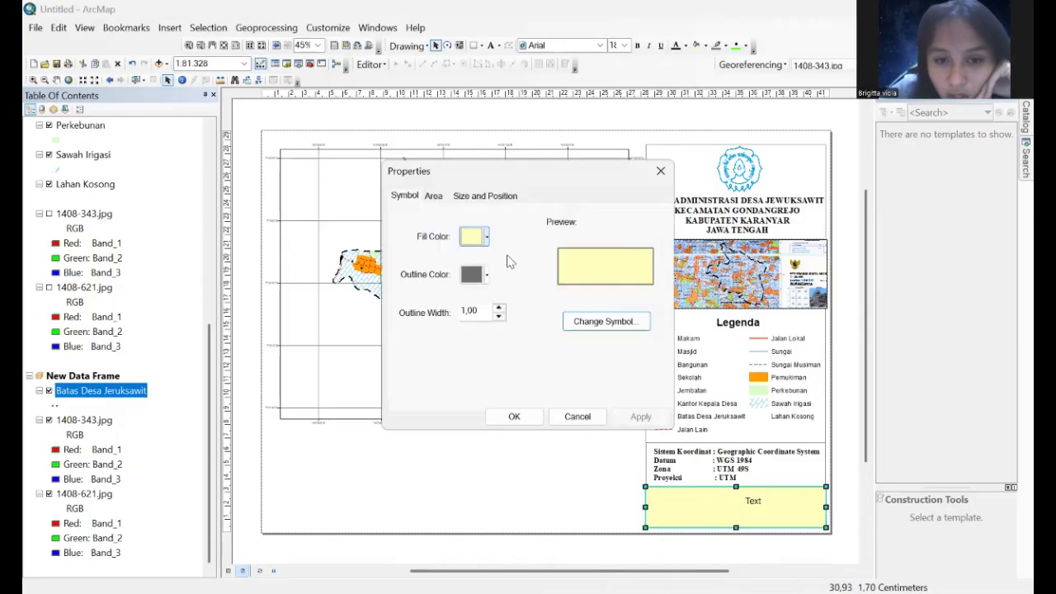
left_click(752, 503)
left_click(509, 416)
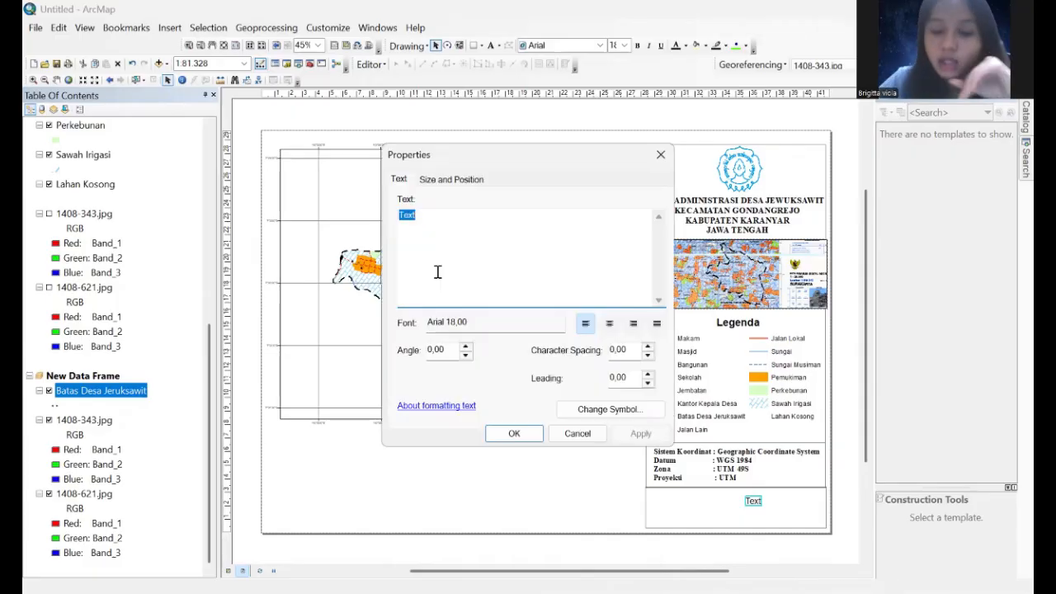
Step: Replace the placeholder text with DISUSUN OLEH : followed by the author's full name and student number on separate lines
type("d")
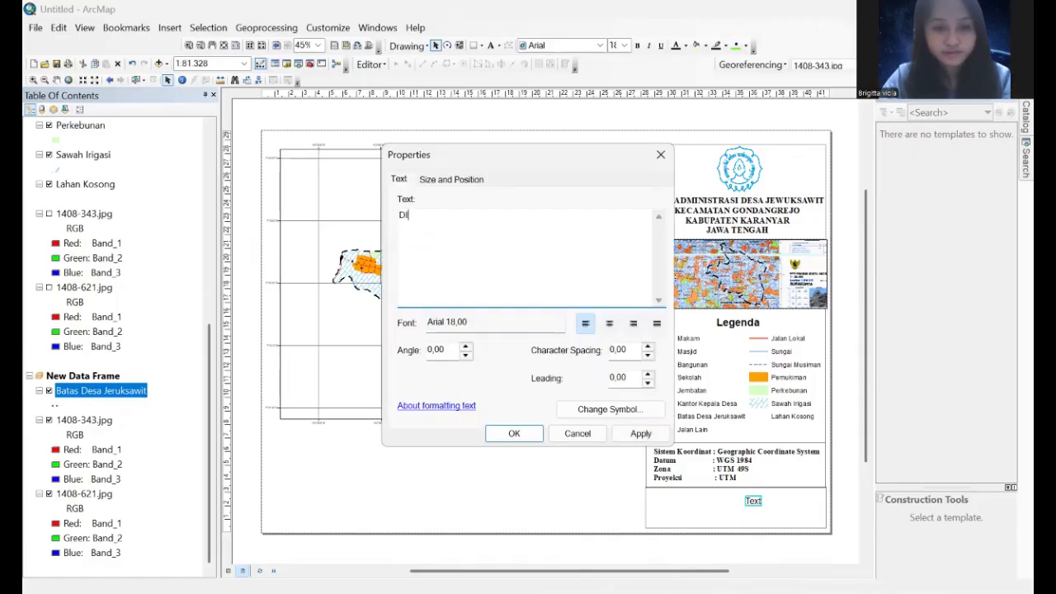
type("ISUSUN OLEH :")
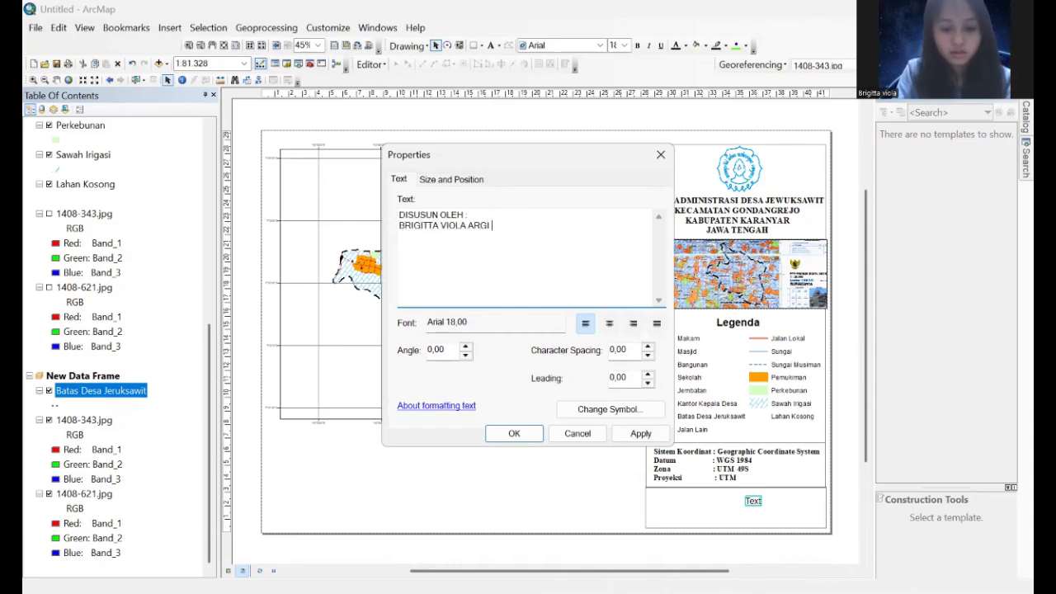
type("DANA")
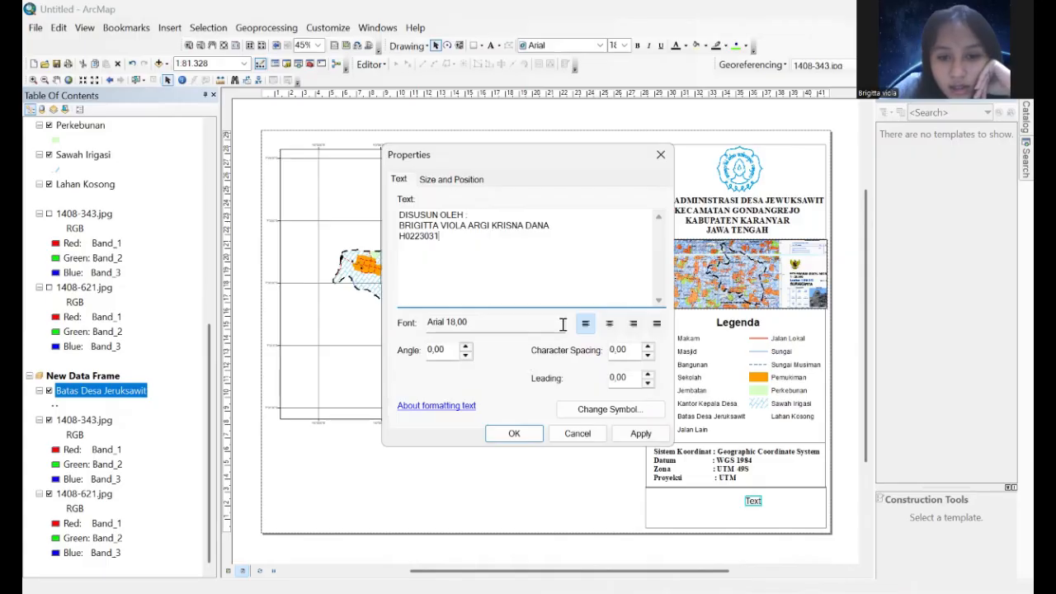
Step: Format the author credit text in bold Times New Roman and apply it to the layout
left_click(610, 409)
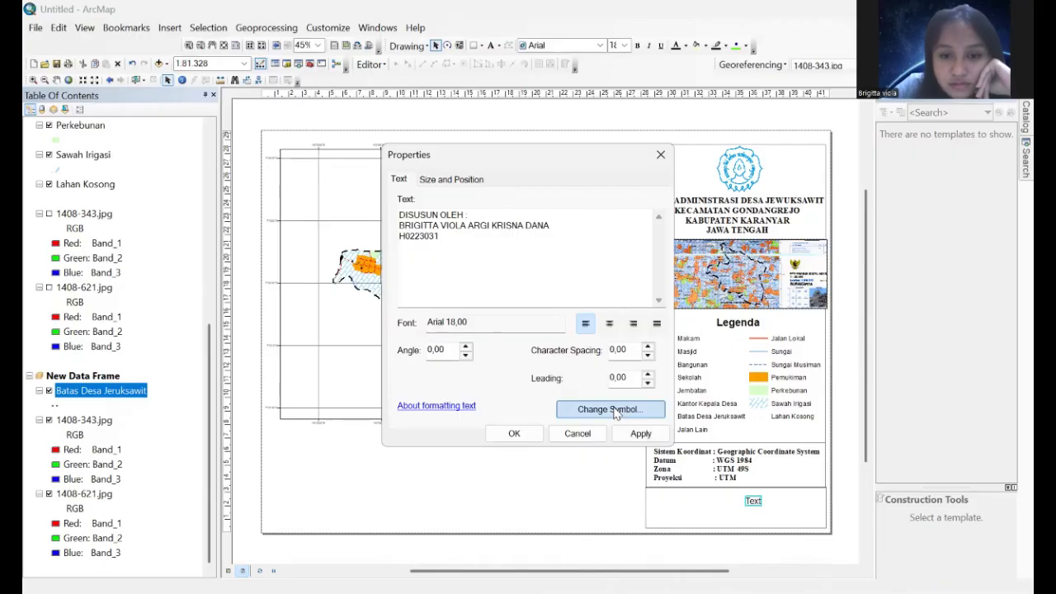
left_click(659, 272)
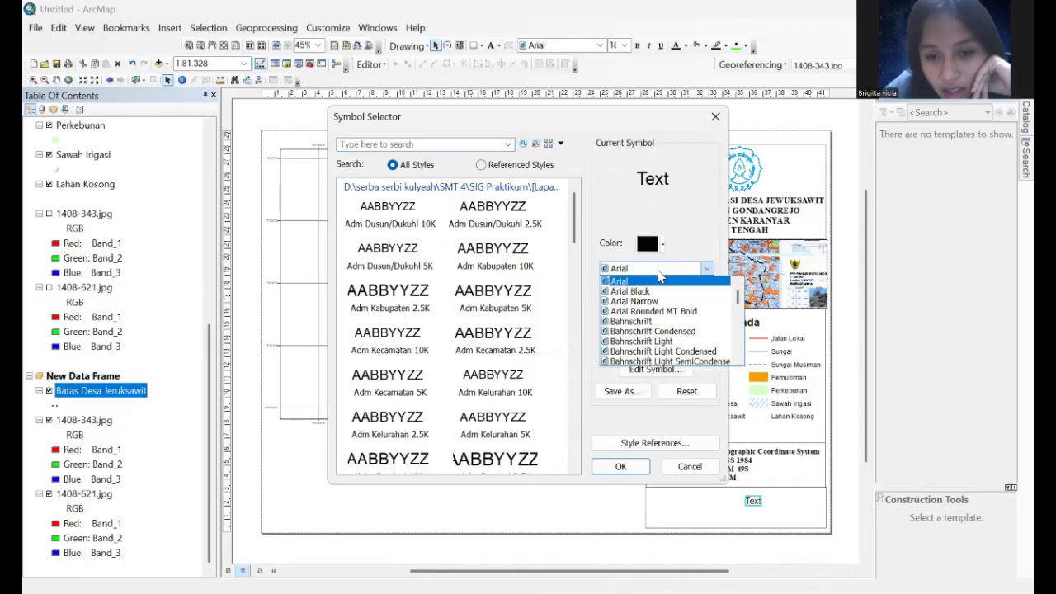
left_click(661, 276)
type("ti")
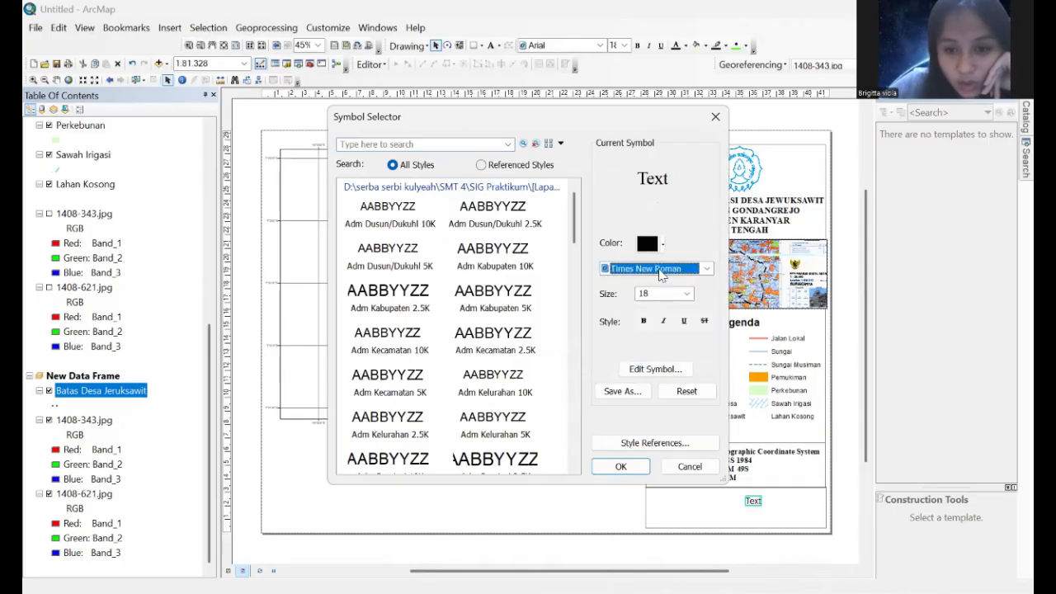
left_click(663, 275)
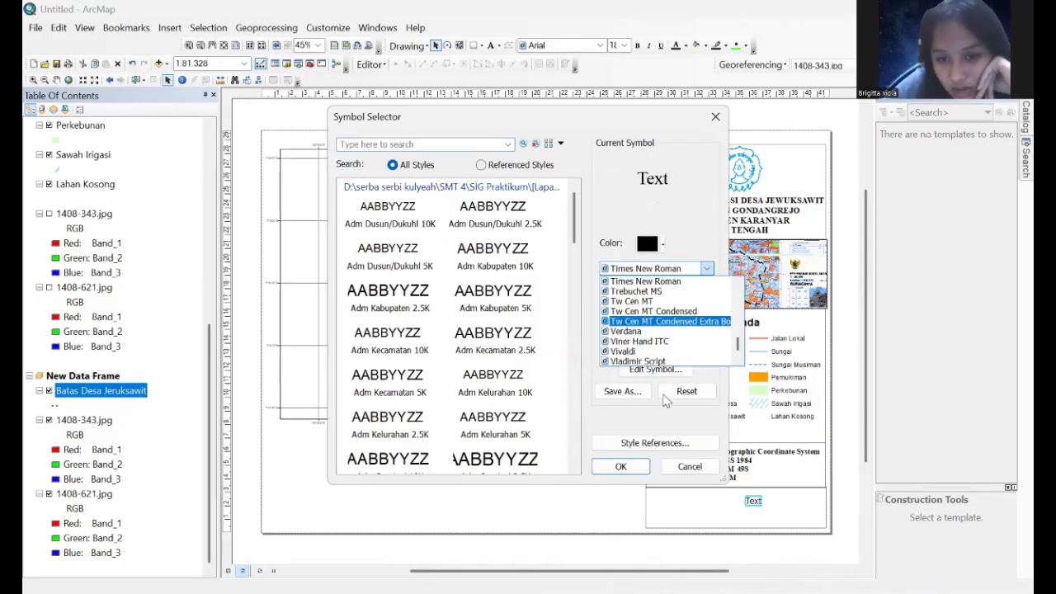
left_click(627, 428)
left_click(643, 321)
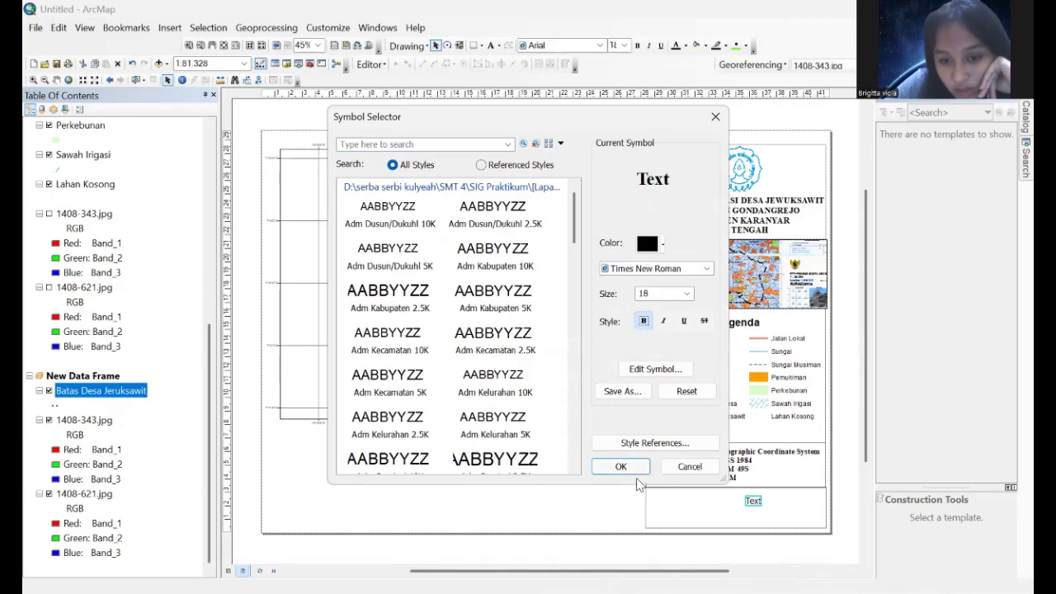
left_click(631, 468)
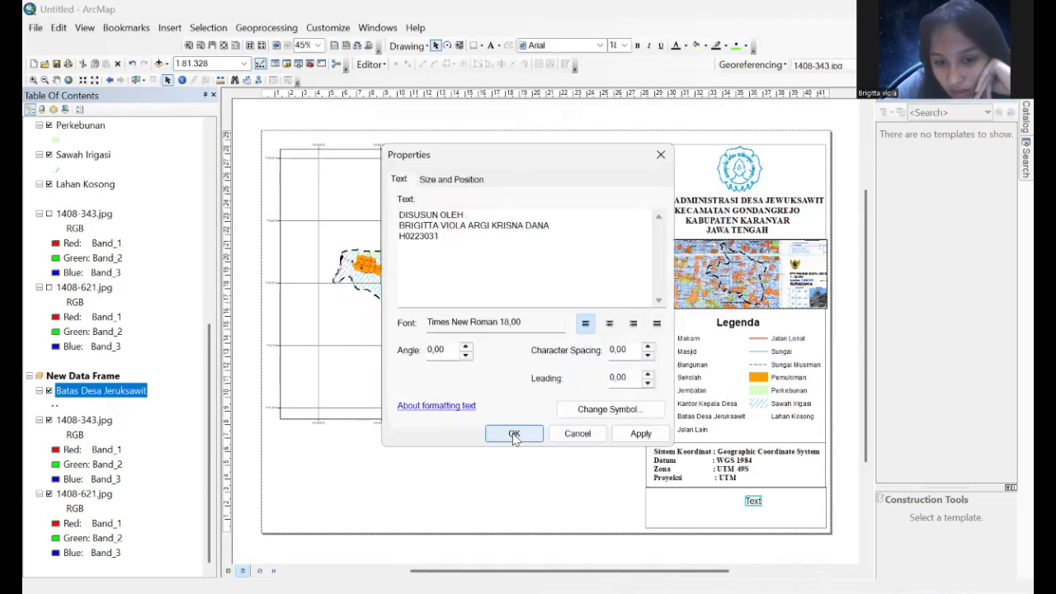
key("Return")
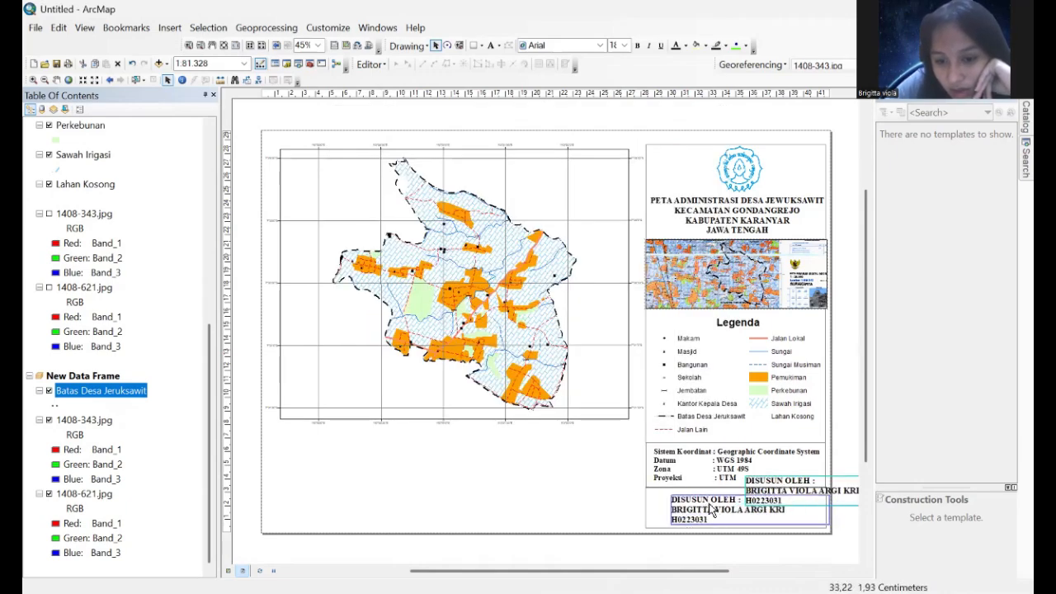
Step: Centre-align the author credit lines and position them inside the rectangle beneath the coordinate information
double_click(709, 507)
left_click(609, 323)
left_click(515, 433)
left_click_drag(706, 510, 765, 511)
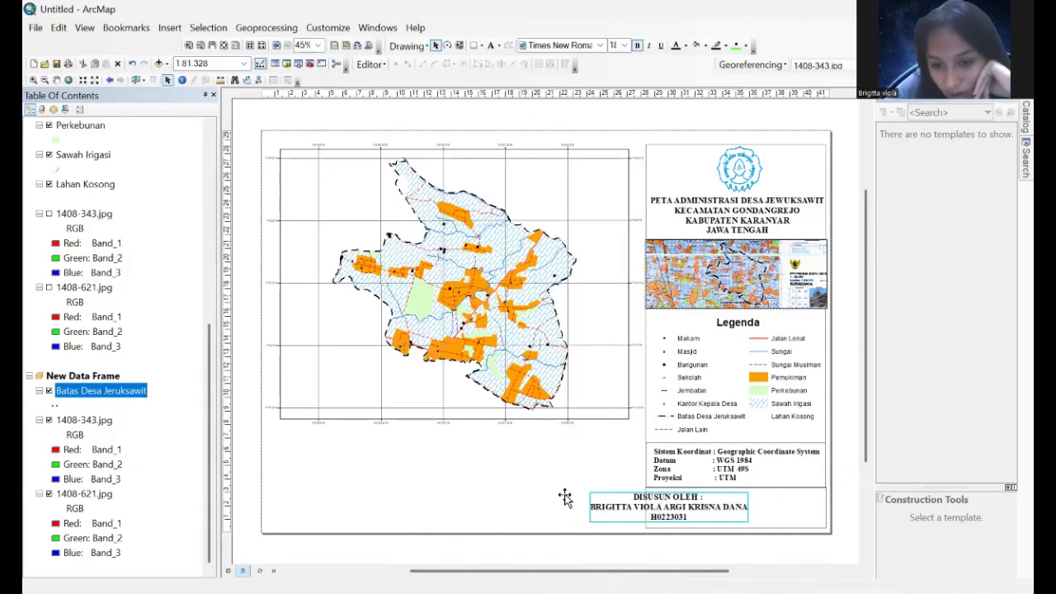
left_click(667, 503)
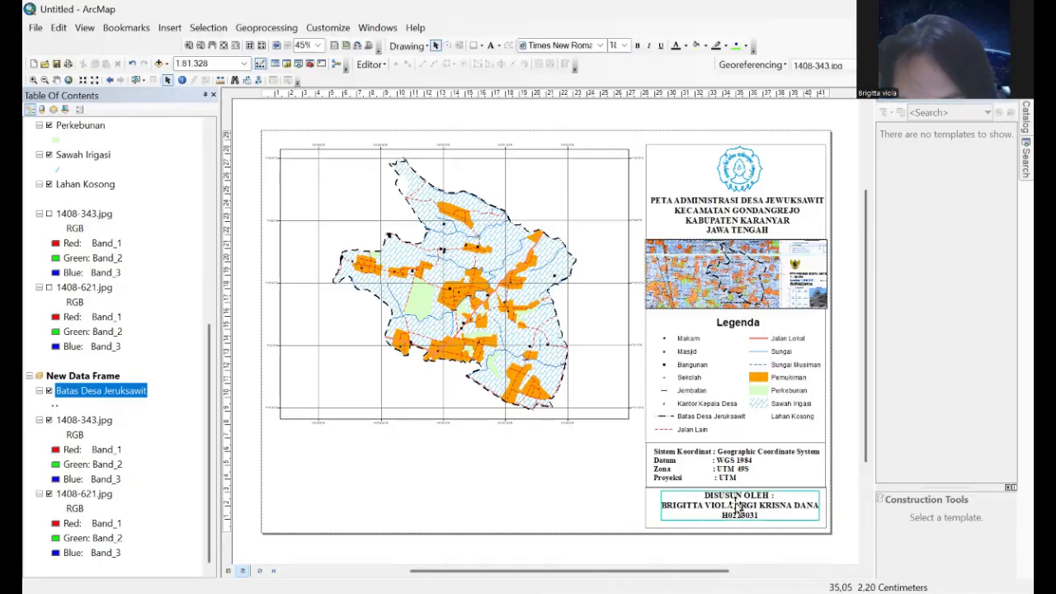
left_click_drag(737, 502, 737, 507)
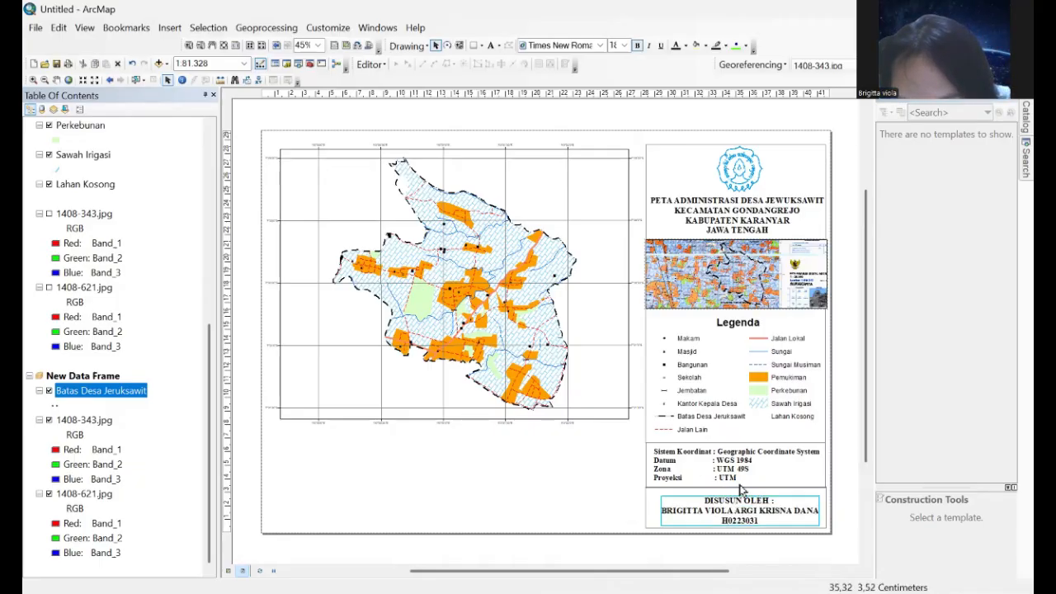
Step: Lower the upper edge of the author credit's rectangle slightly and deselect it
left_click(741, 488)
left_click_drag(735, 486, 736, 488)
left_click(504, 491)
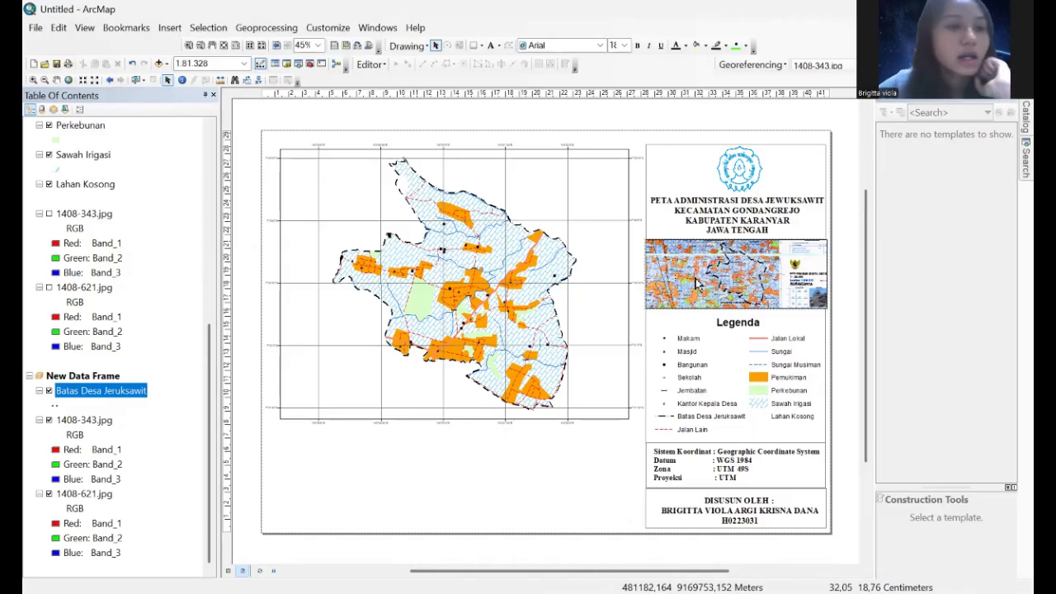
Step: Insert a scale bar in the Alternating Scale Bar 1 style with division units set to Kilometers
left_click(170, 27)
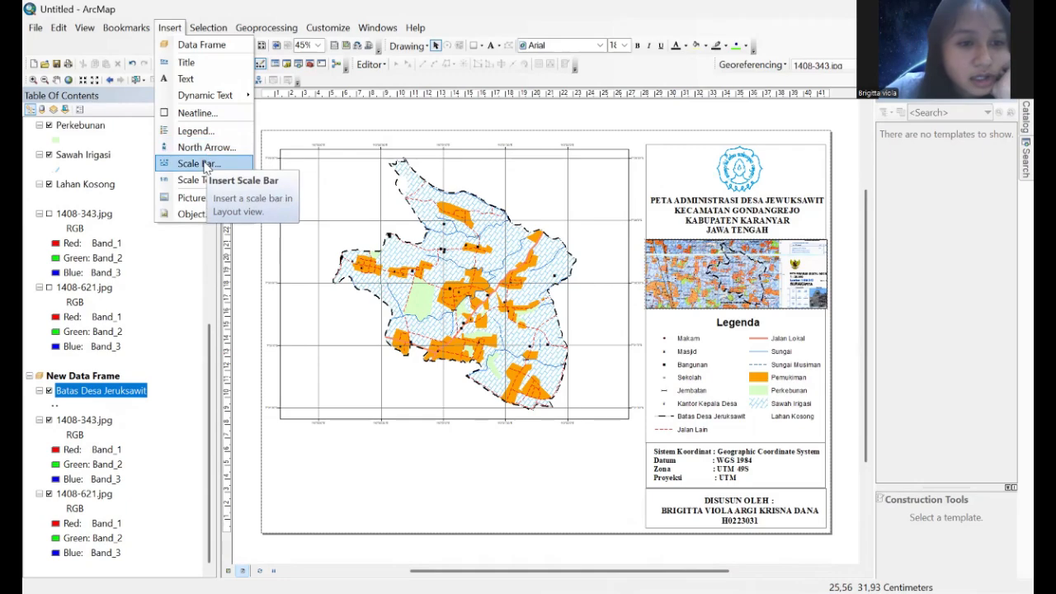
left_click(198, 164)
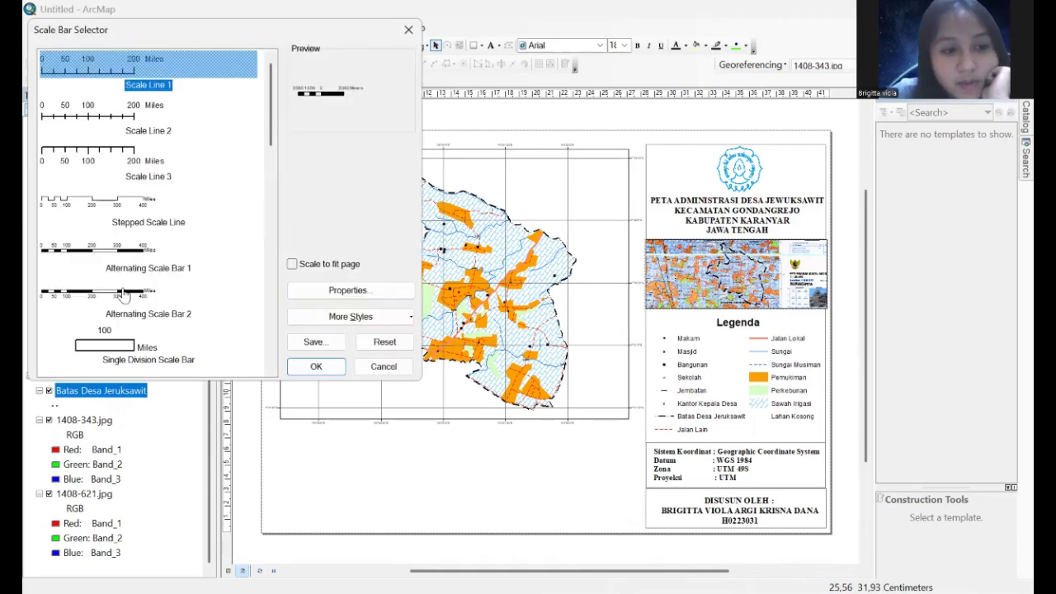
left_click(122, 253)
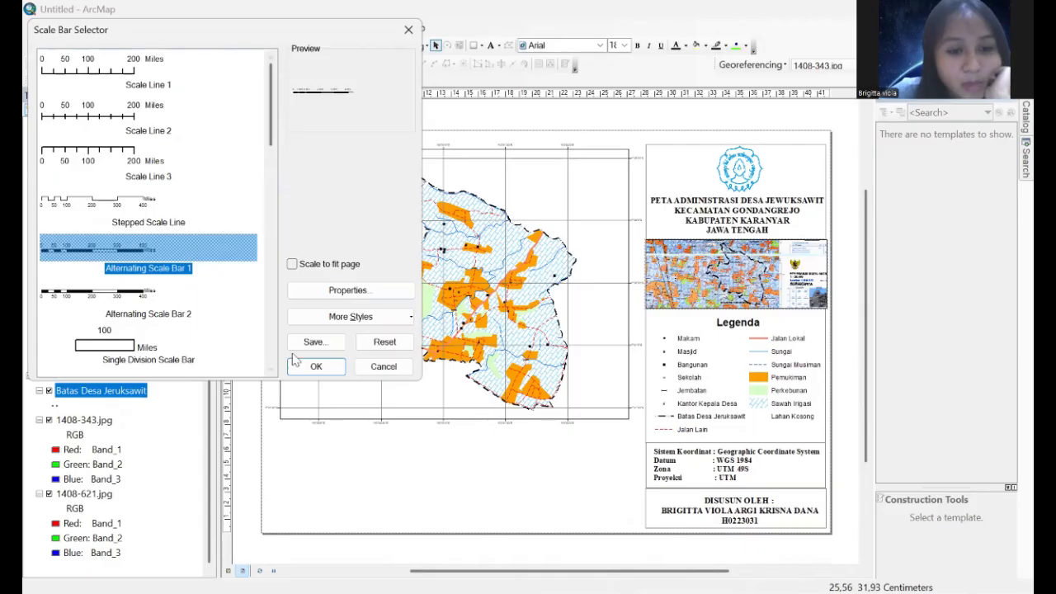
left_click(314, 367)
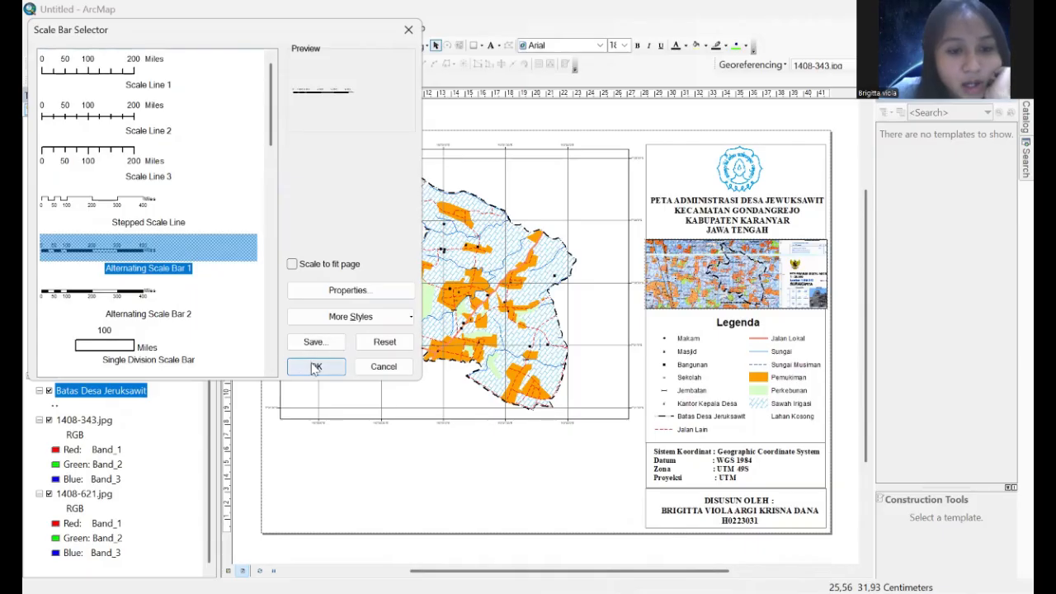
left_click(348, 290)
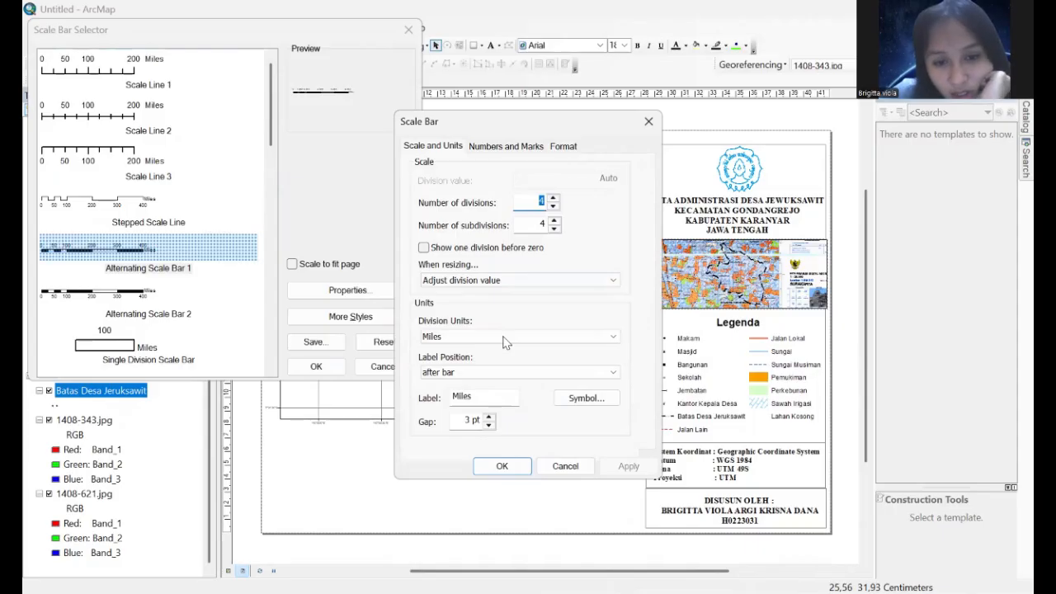
left_click(506, 338)
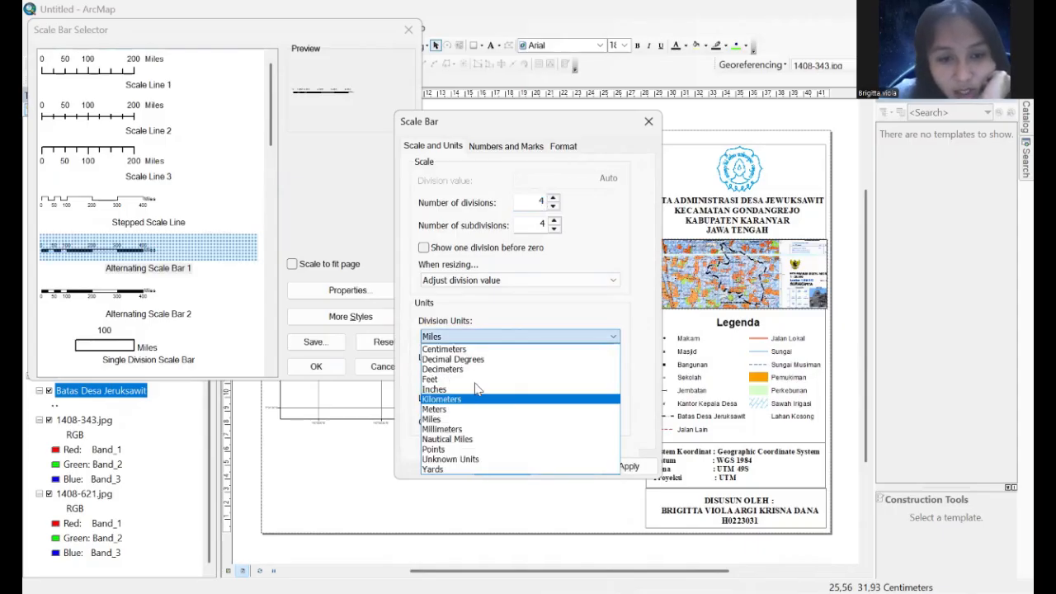
left_click(474, 400)
left_click(501, 466)
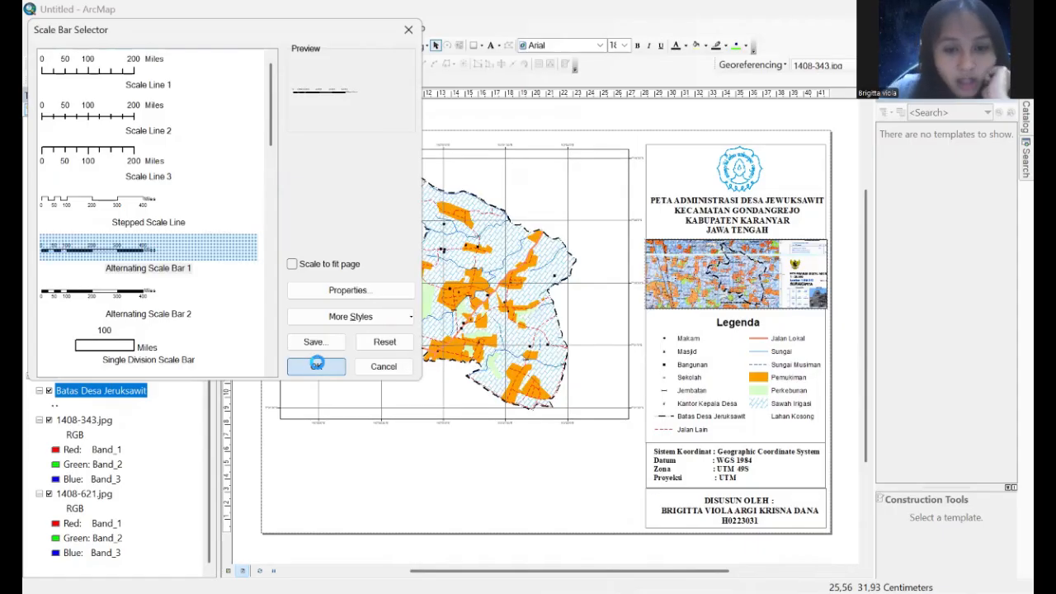
left_click(316, 366)
Step: Move the scale bar into the empty area beneath the main map, beside the author credit box
left_click_drag(547, 343, 553, 495)
left_click_drag(458, 495, 457, 507)
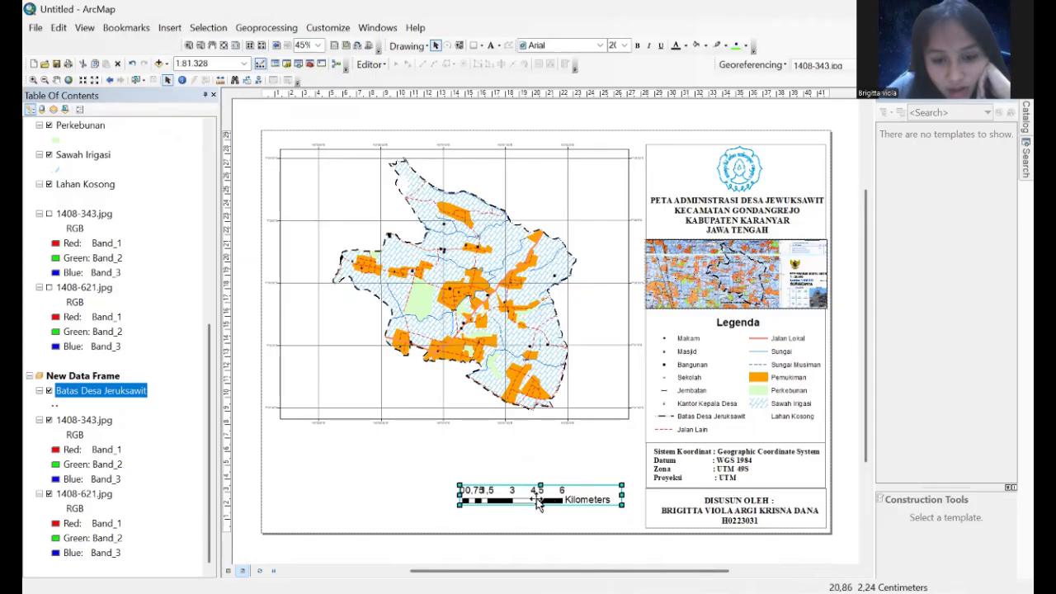
left_click_drag(540, 492, 546, 493)
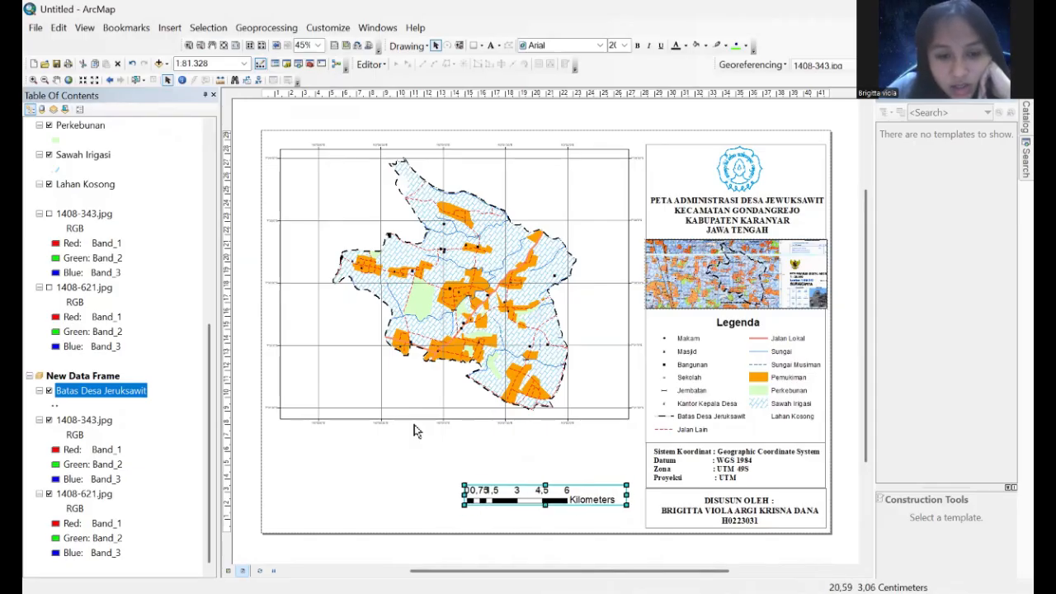
left_click(170, 27)
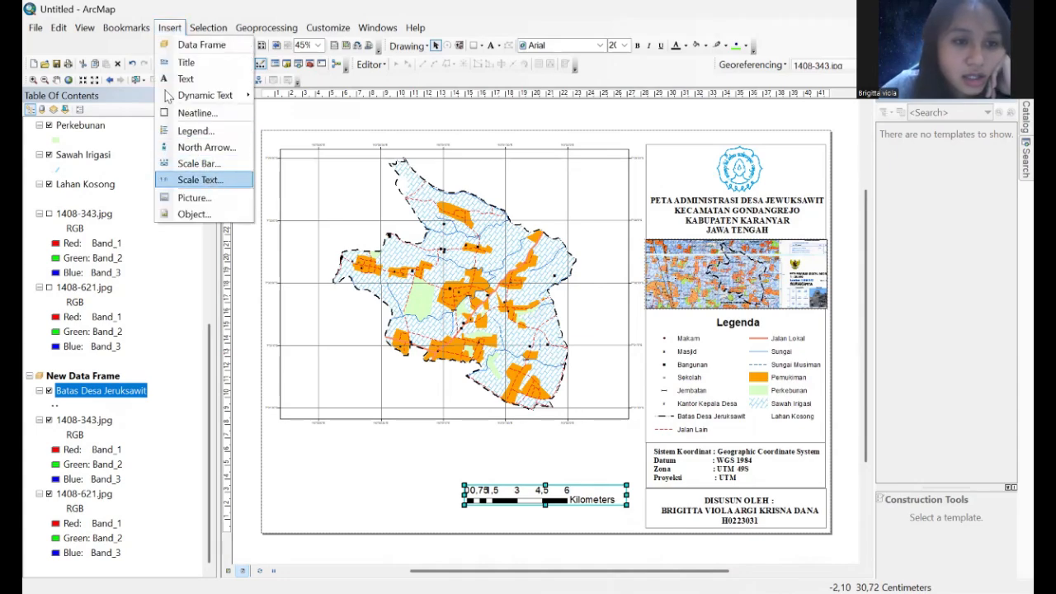
left_click(208, 179)
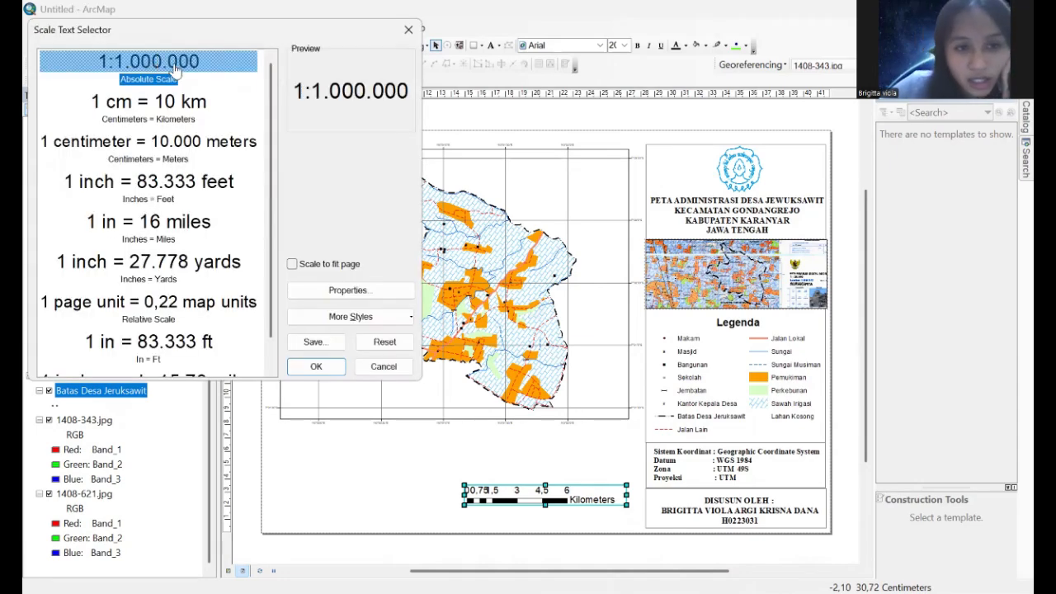
left_click(316, 367)
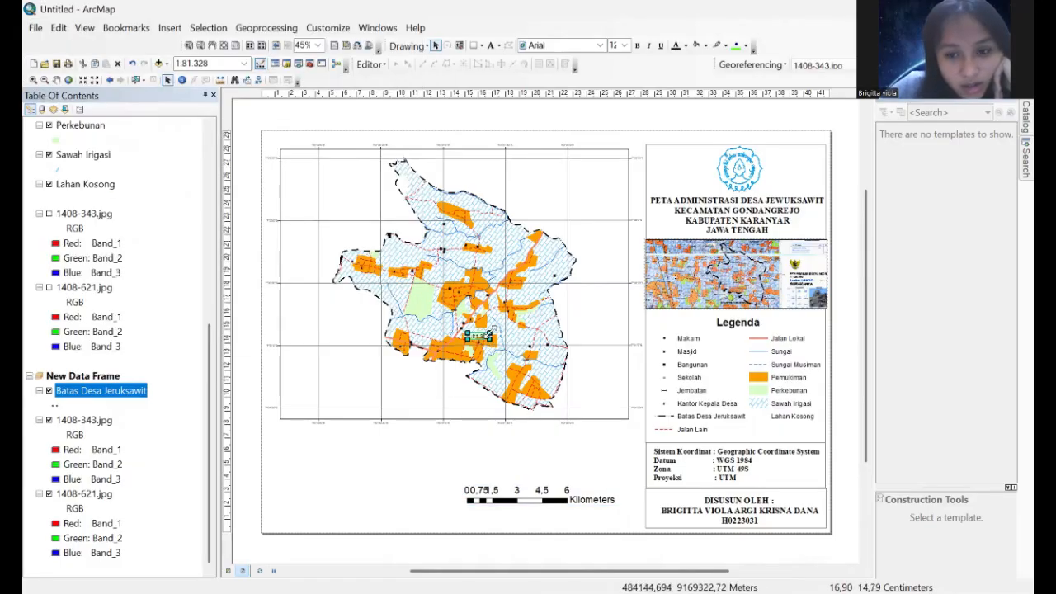
left_click(460, 278)
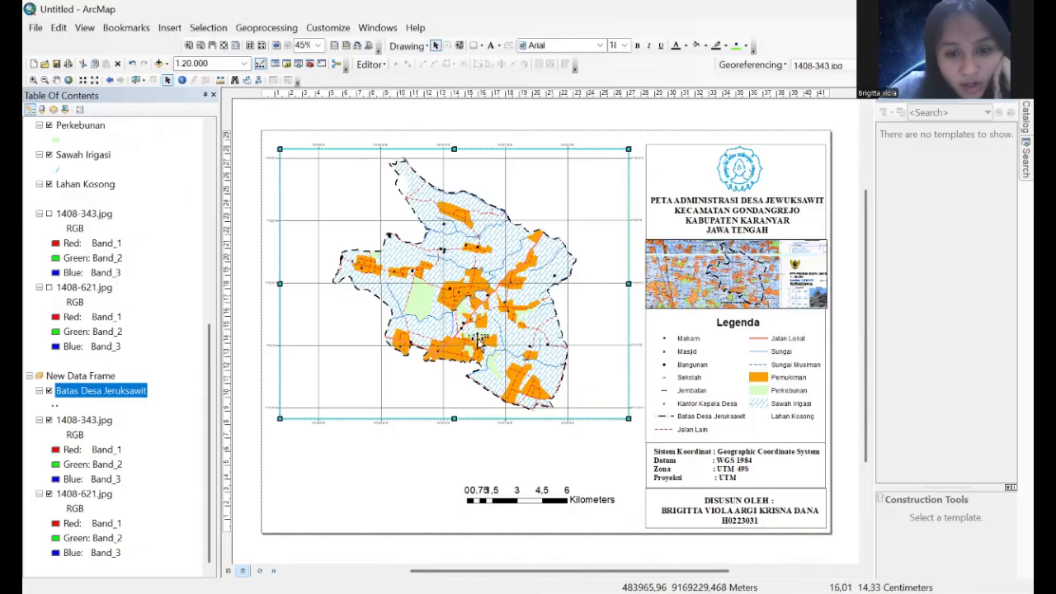
key("ctrl+z")
left_click(490, 335)
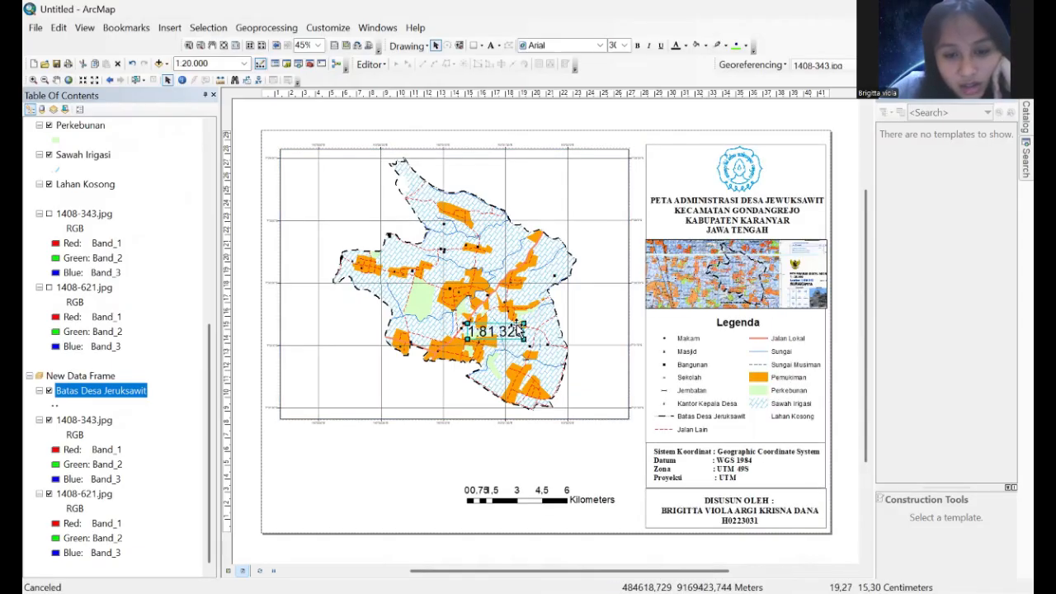
right_click(507, 334)
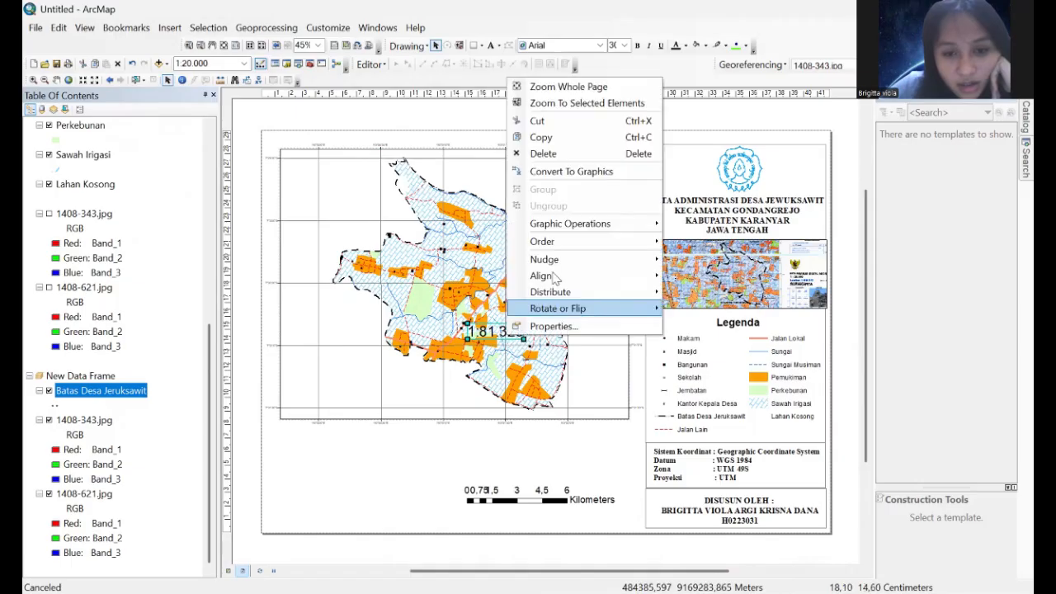
left_click(579, 153)
Step: Insert an Absolute Scale text for the main map frame and enlarge it directly above the scale bar
left_click(441, 163)
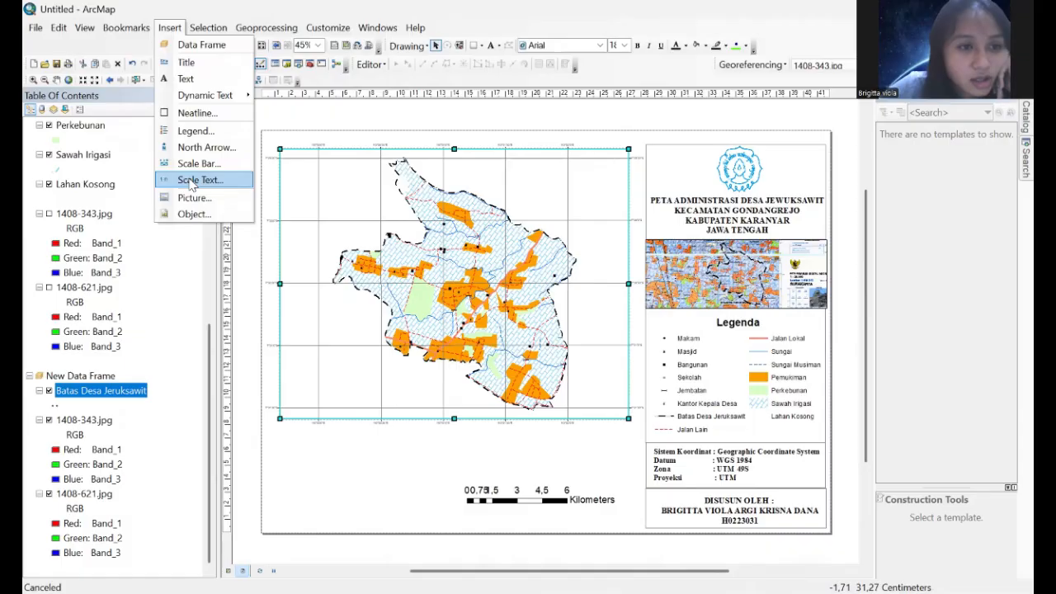
left_click(191, 180)
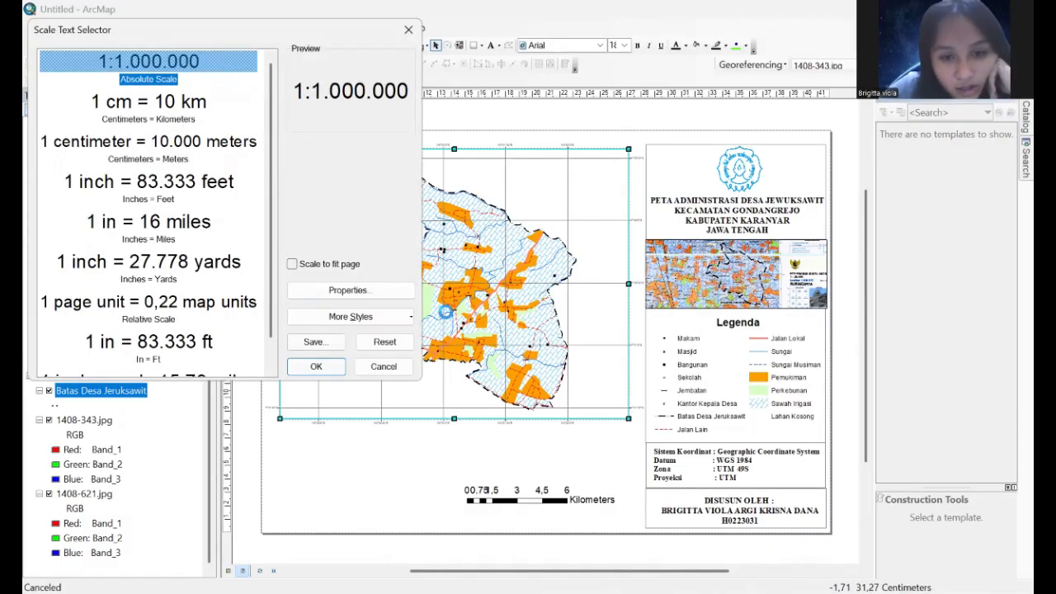
key("Return")
left_click_drag(505, 422, 505, 421)
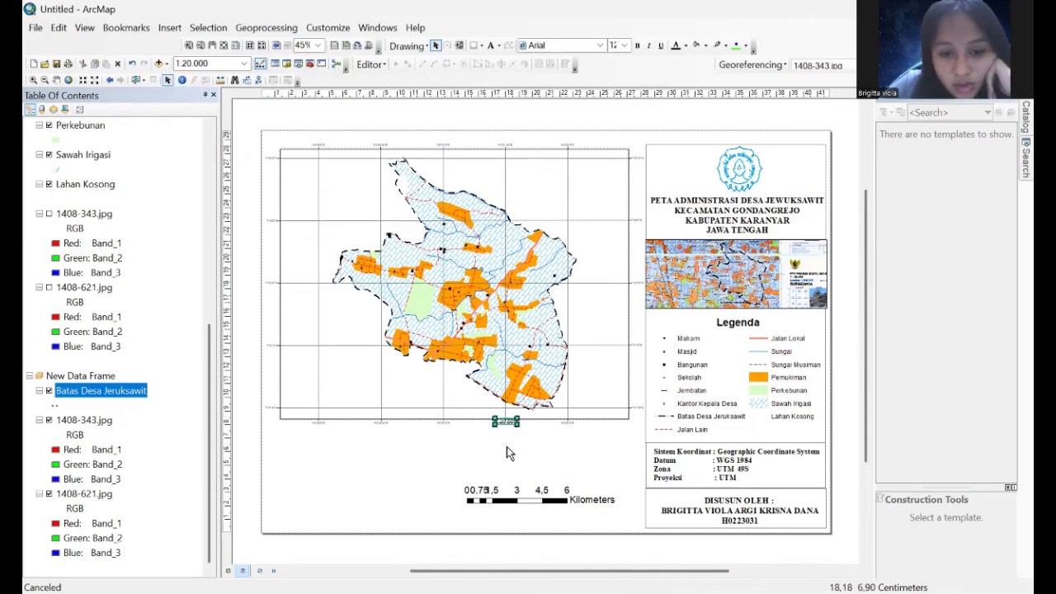
left_click_drag(517, 424, 512, 468)
left_click_drag(567, 417, 559, 466)
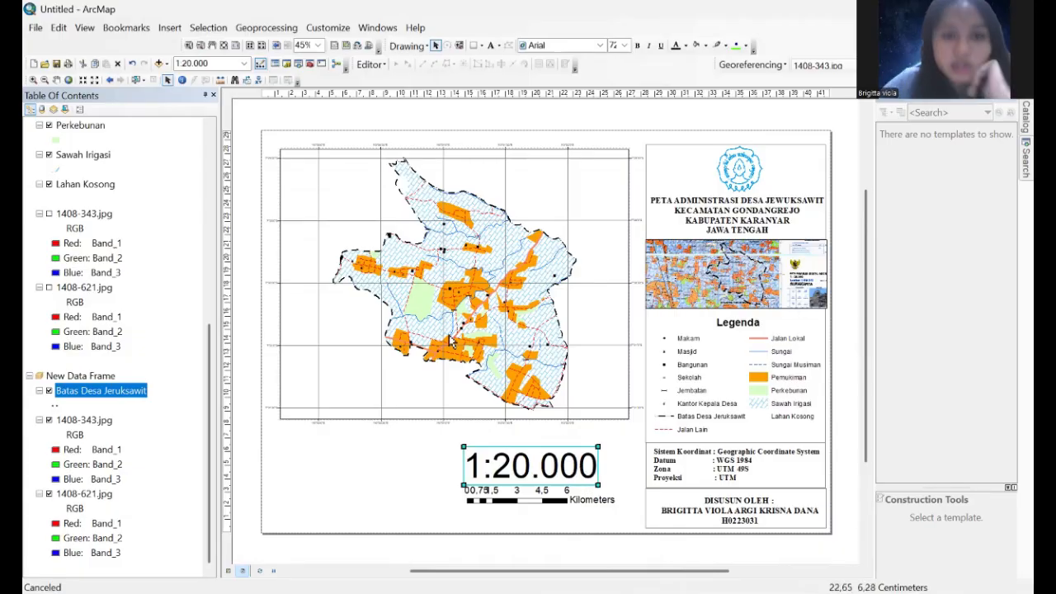
Step: Draw a rectangle about 14.1 by 3.8 cm beneath the main map, beside the scale text, and remove its fill color
left_click(474, 46)
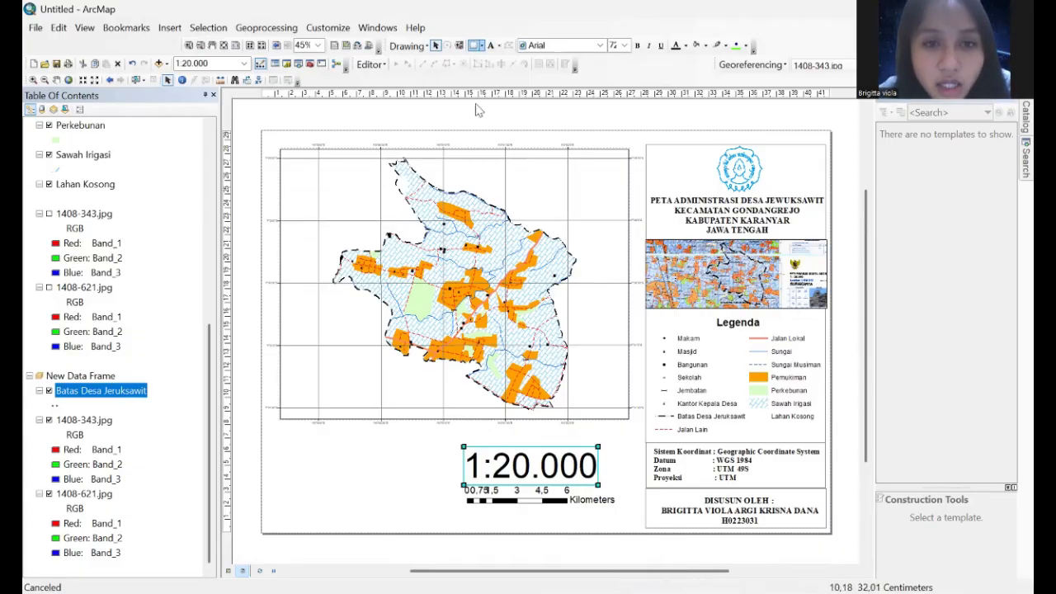
left_click_drag(267, 447, 460, 499)
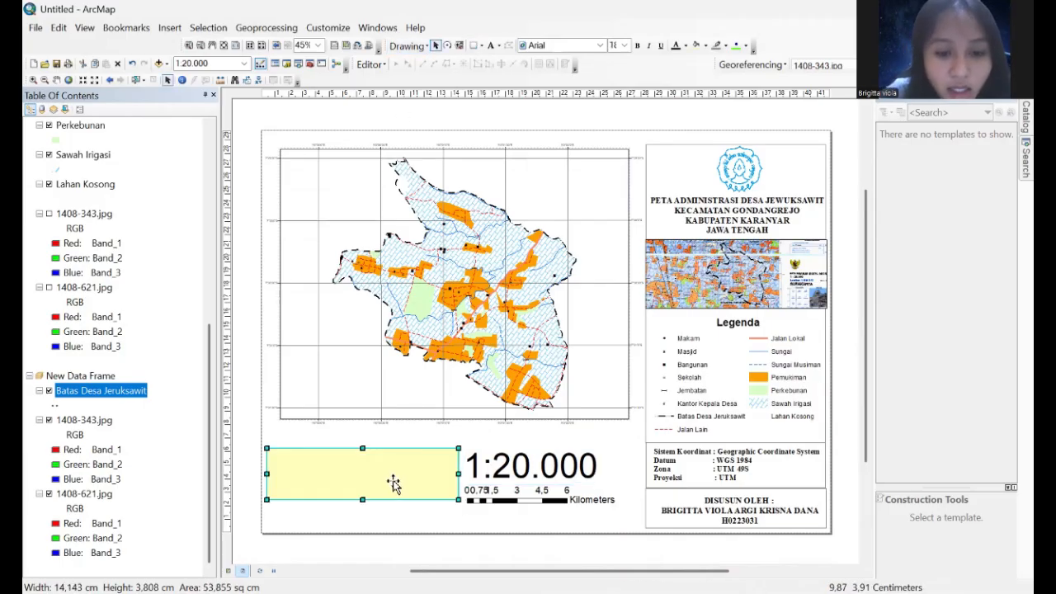
double_click(439, 480)
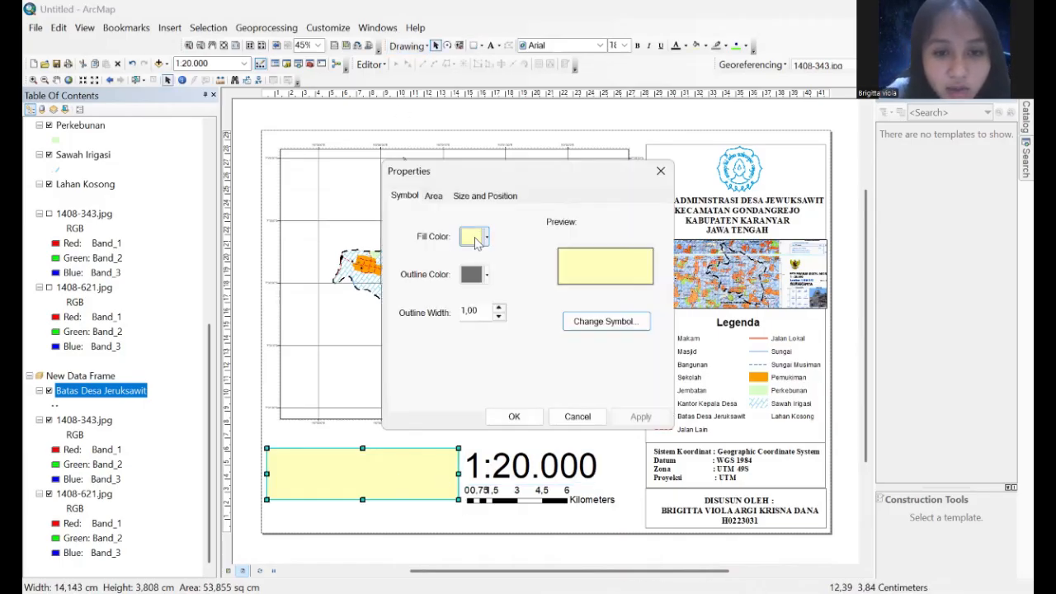
left_click(526, 365)
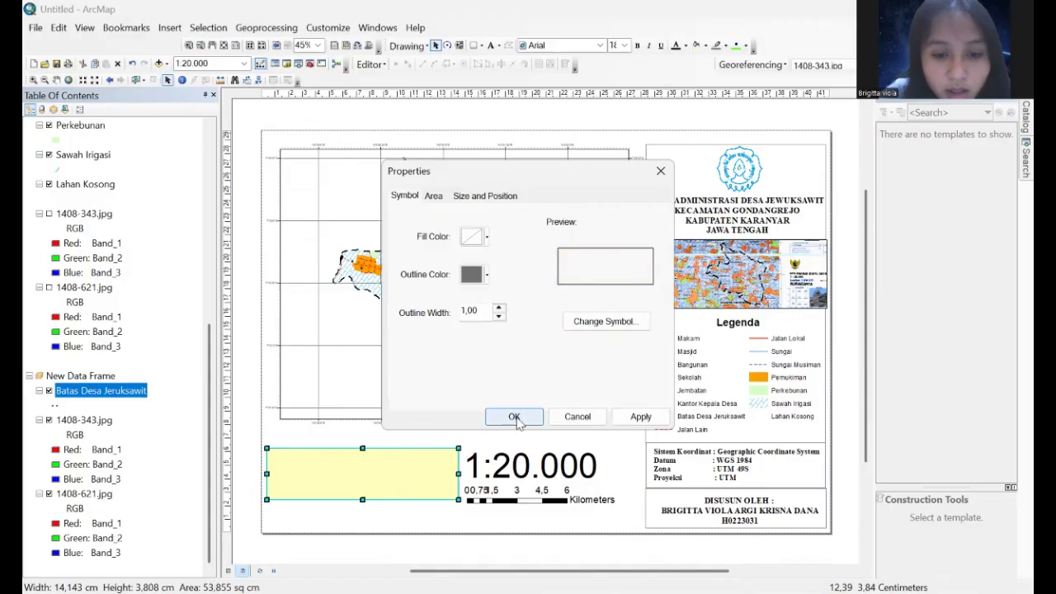
left_click(513, 417)
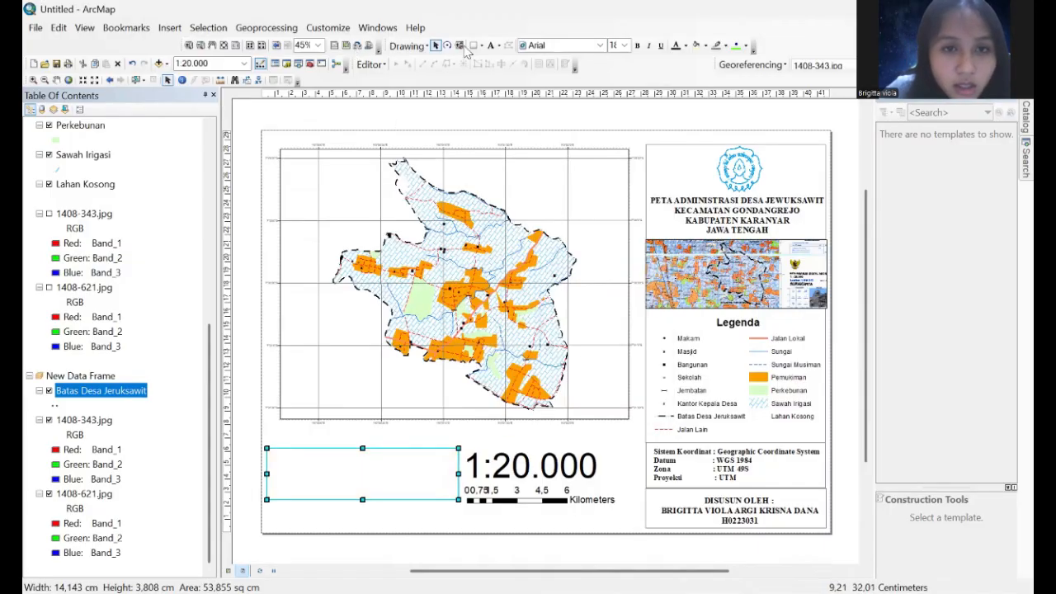
Step: Add a text element reading "SUMBER :" inside the new unfilled rectangle
left_click(492, 45)
left_click(366, 470)
double_click(373, 469)
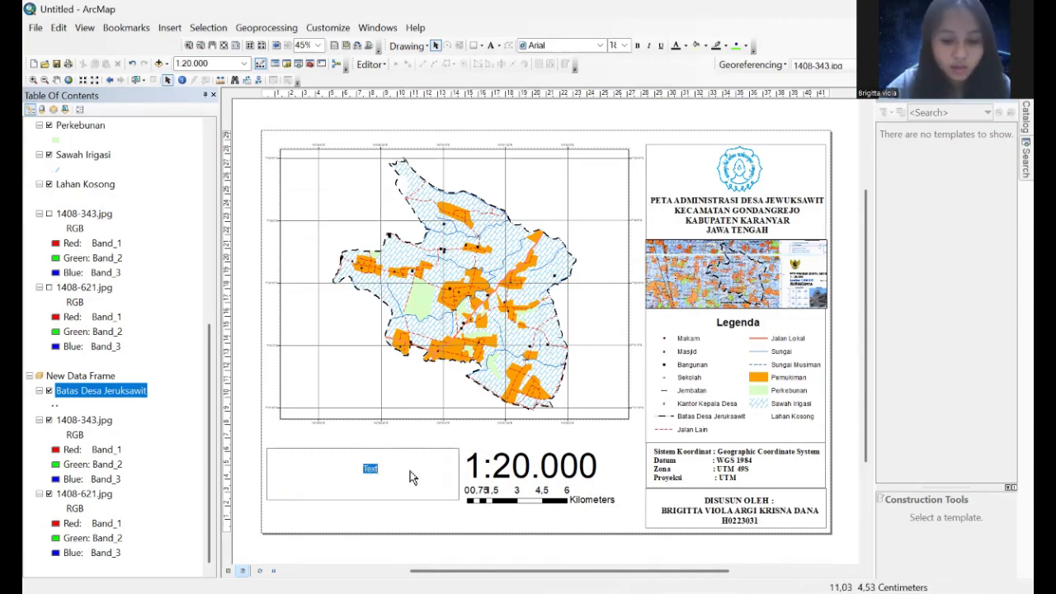
type("SUMBE")
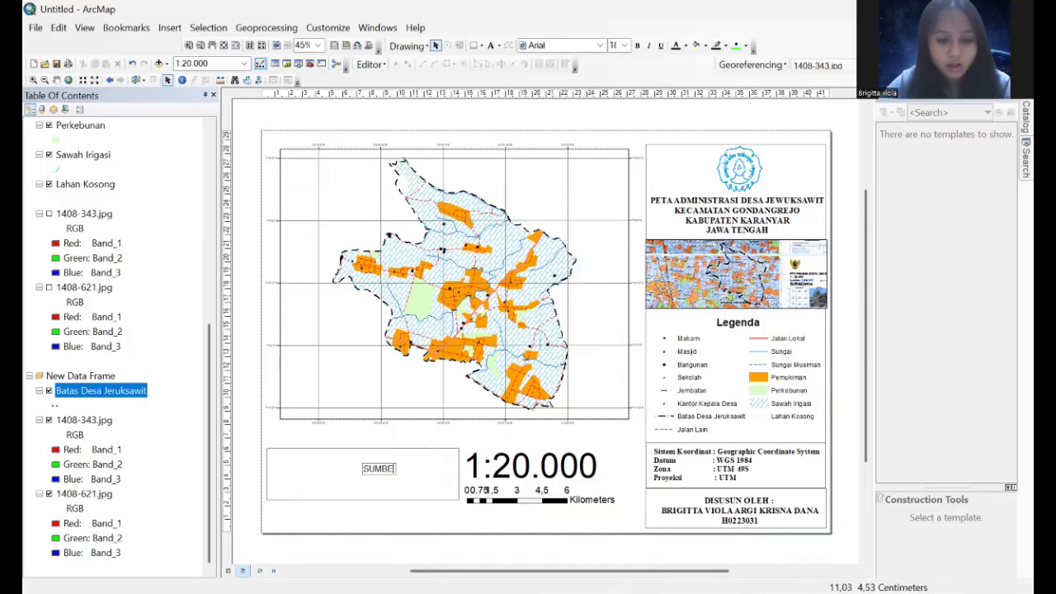
type("R :")
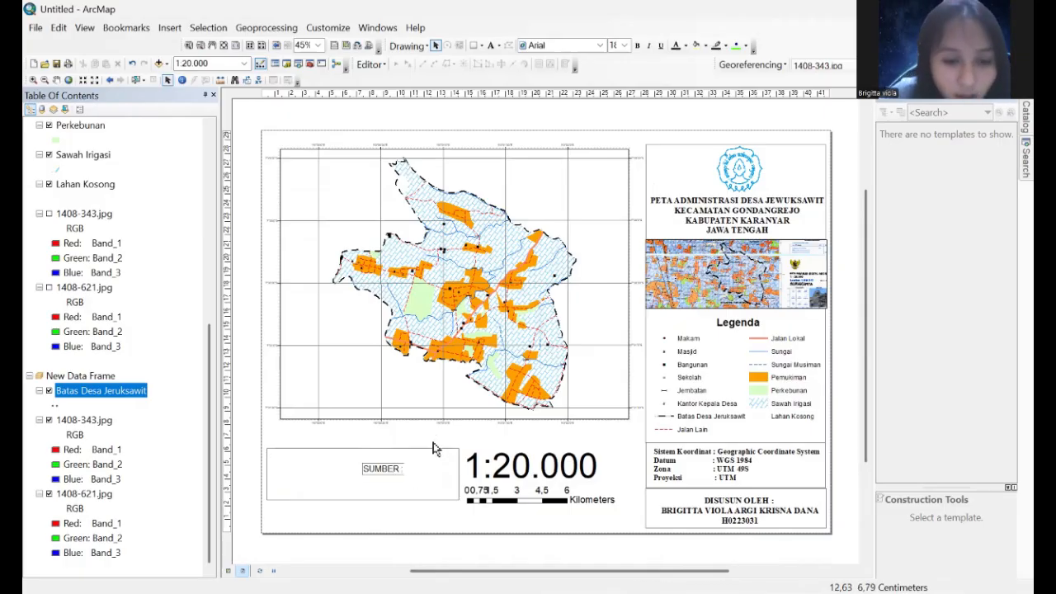
Step: Add the line "1. Peta Rupa Bumi Indonesia 1408-343" beneath the SUMBER heading in the text's properties
left_click(396, 480)
double_click(391, 471)
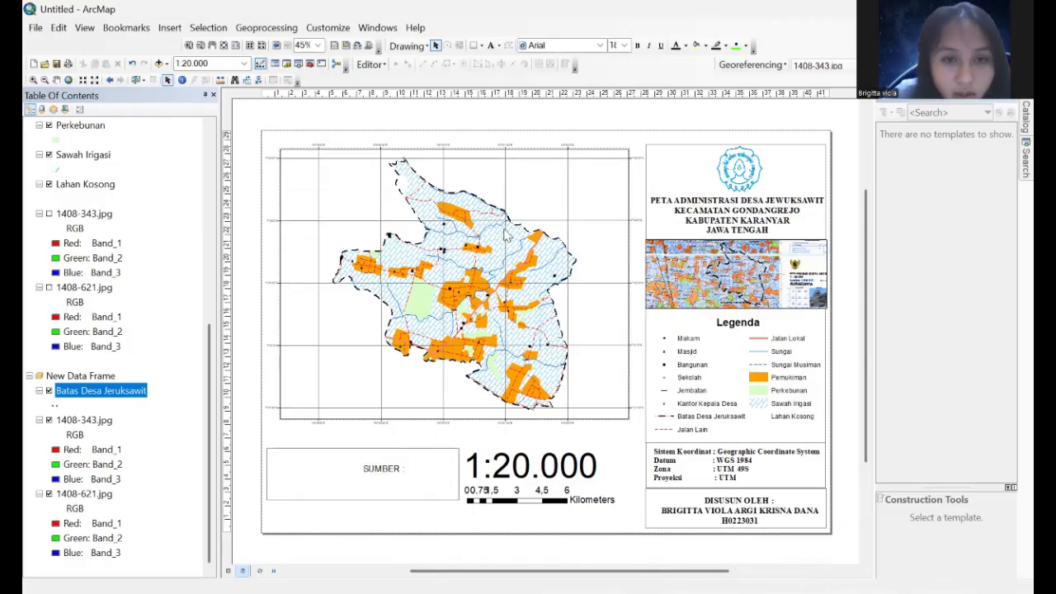
key("Return")
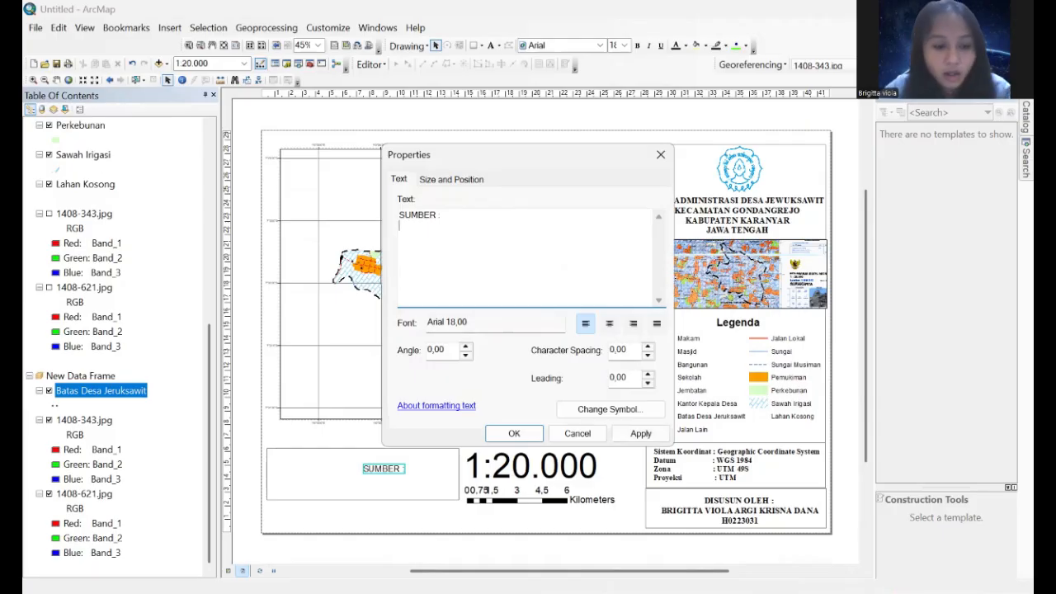
type("1 ")
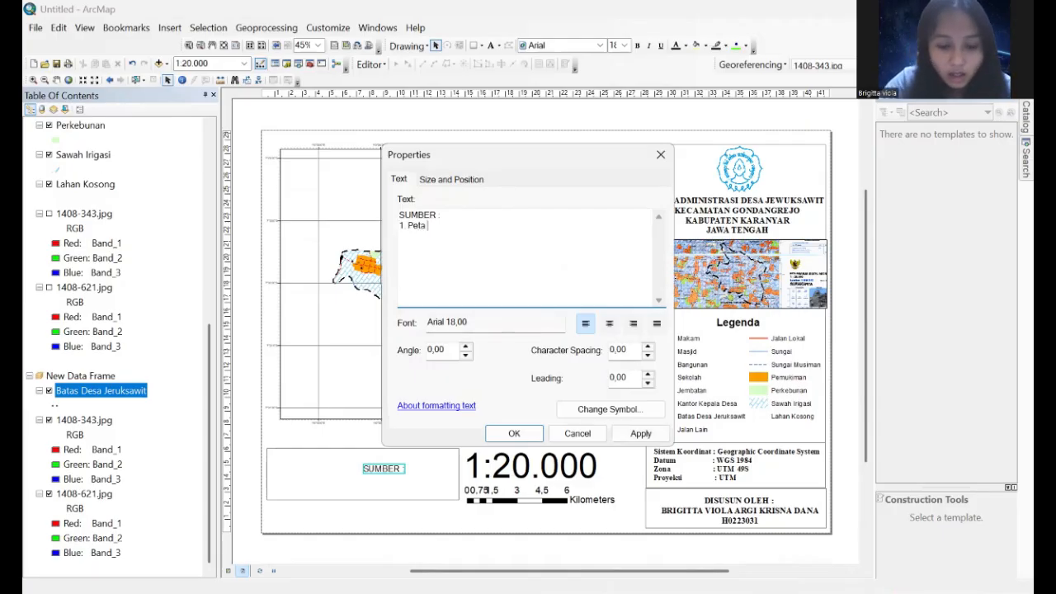
type("Peta Rupa Bumi")
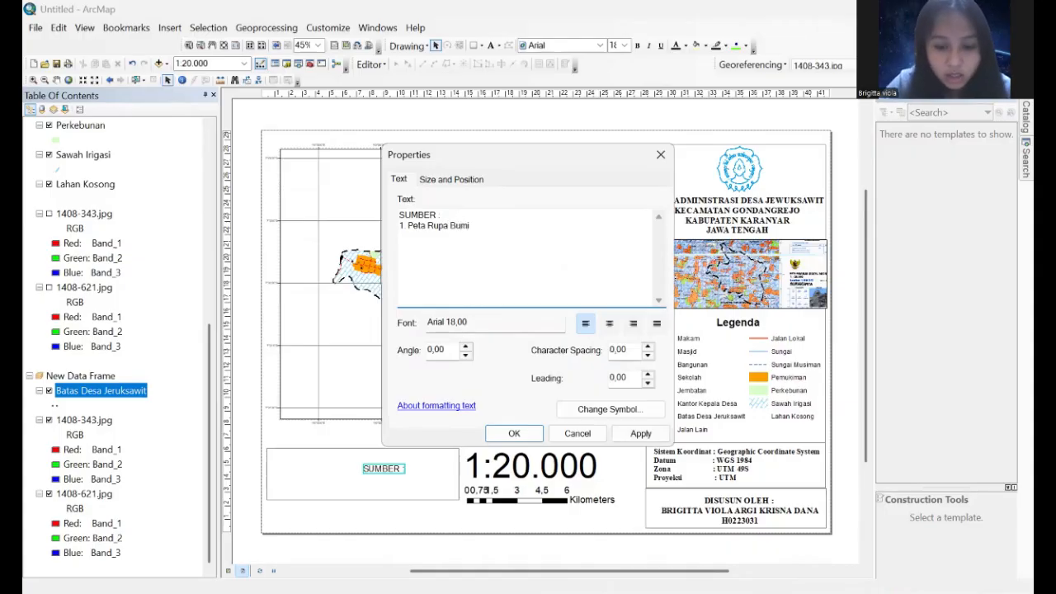
type(" Indonesia 1408-343")
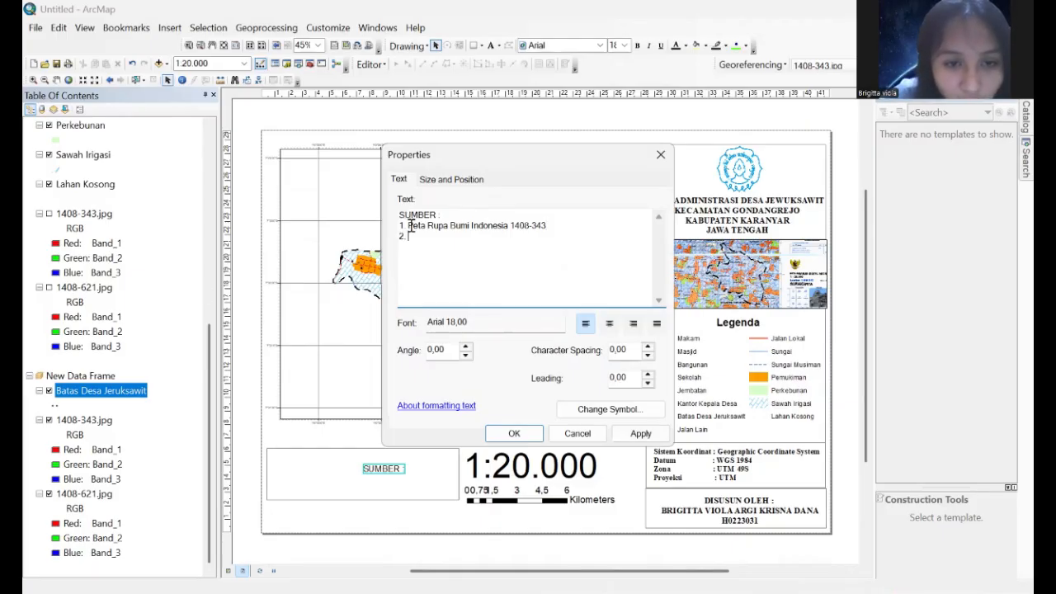
Step: Copy the first source's wording into a second line reading "2. Peta Rupa Bumi Indonesia 1408-621"
left_click_drag(406, 228, 534, 229)
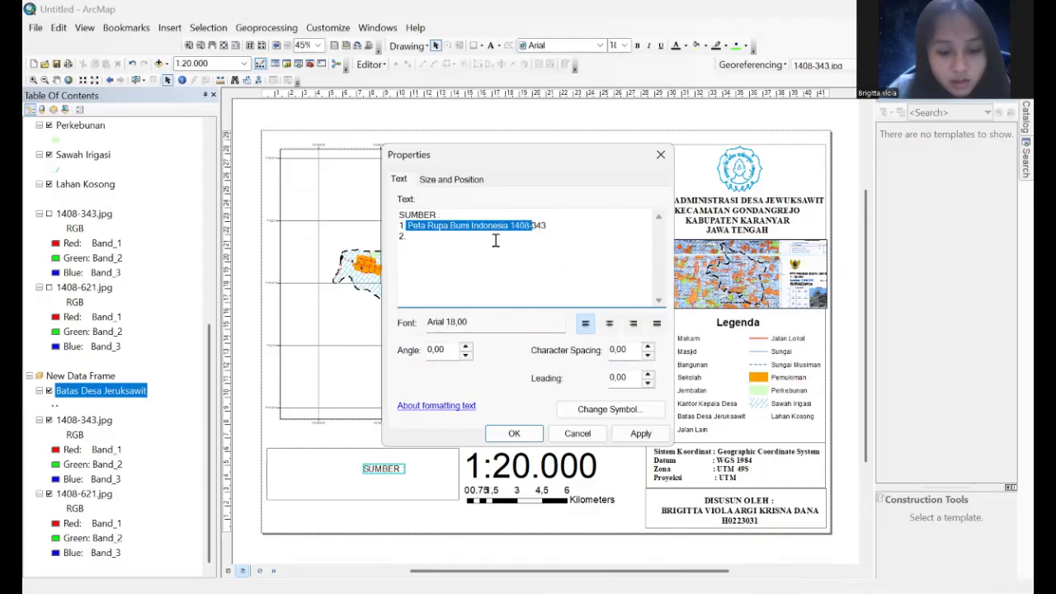
key("ctrl+c")
left_click(495, 237)
key("ctrl+v")
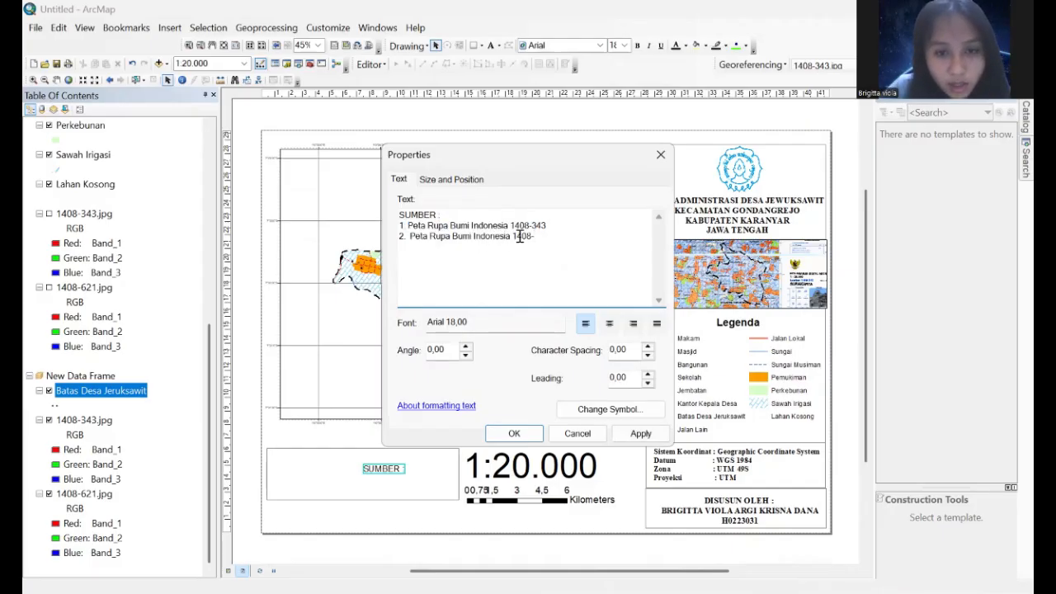
type("621")
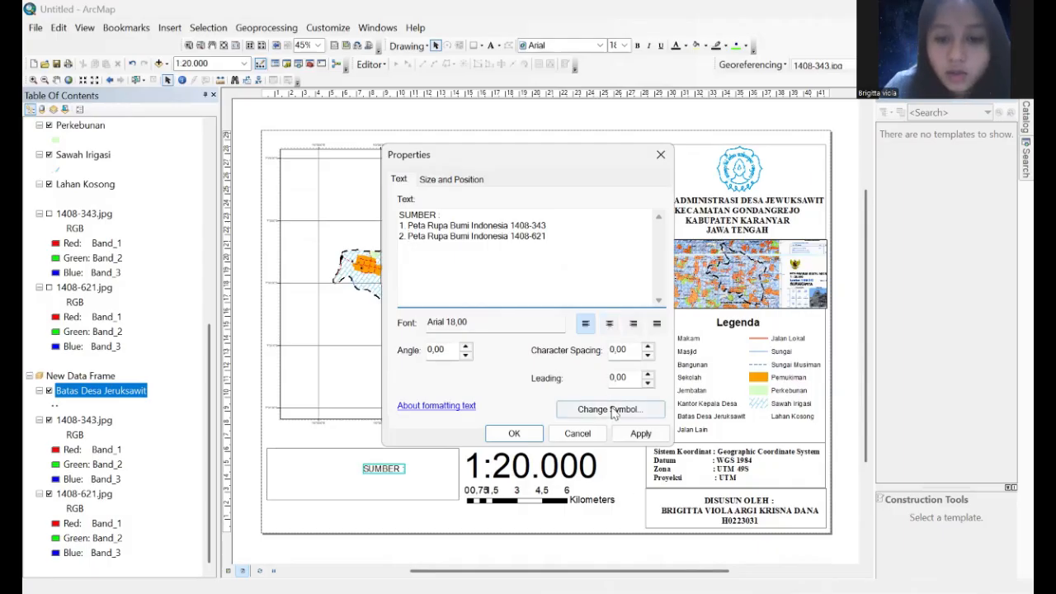
Step: Format the source text in bold Times New Roman and align it near the left edge of its rectangle
left_click(660, 408)
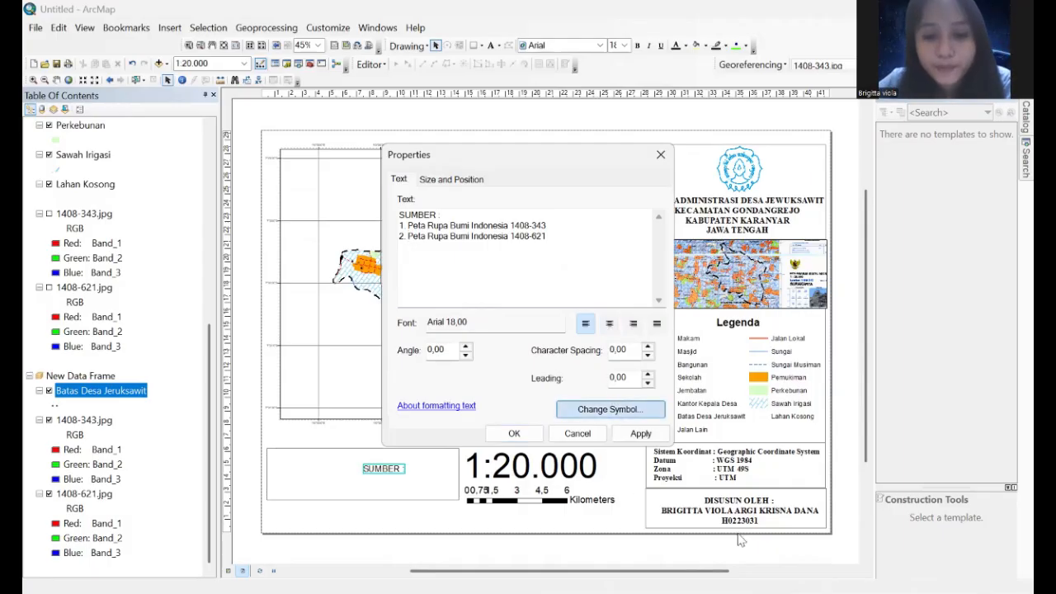
left_click(630, 411)
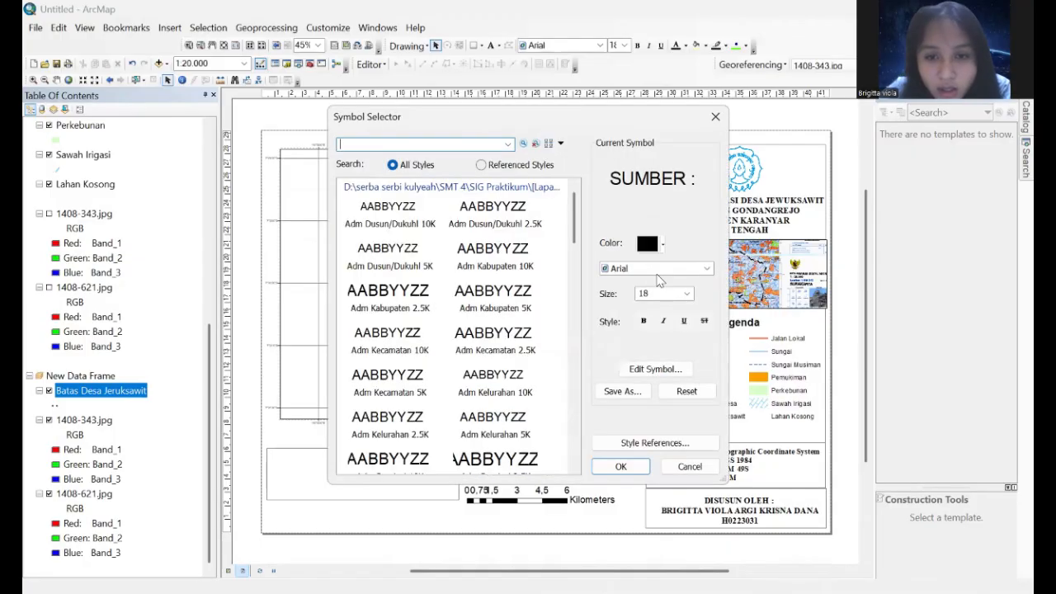
left_click(664, 269)
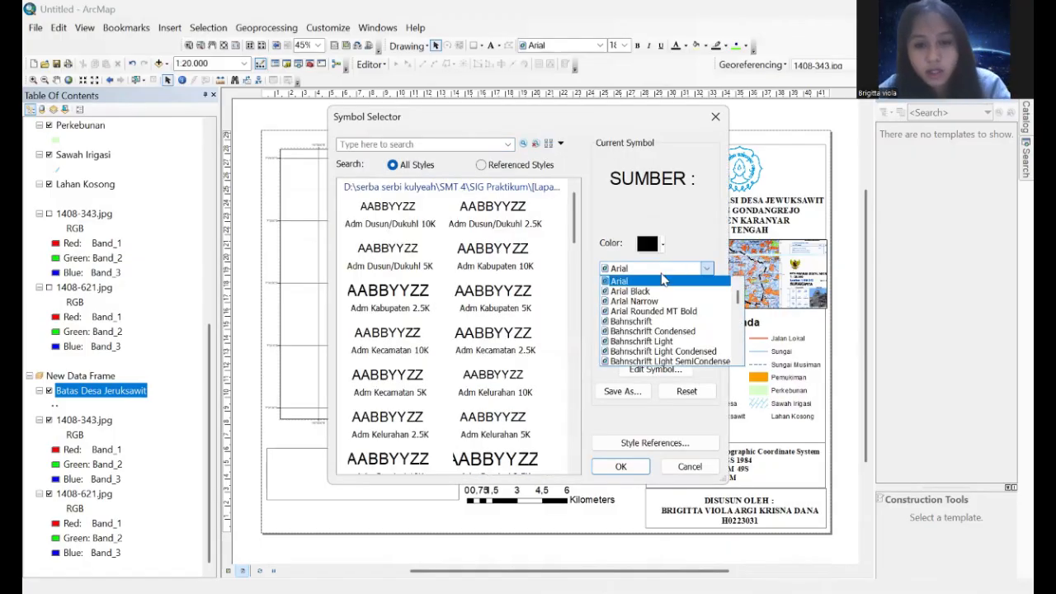
type("ti")
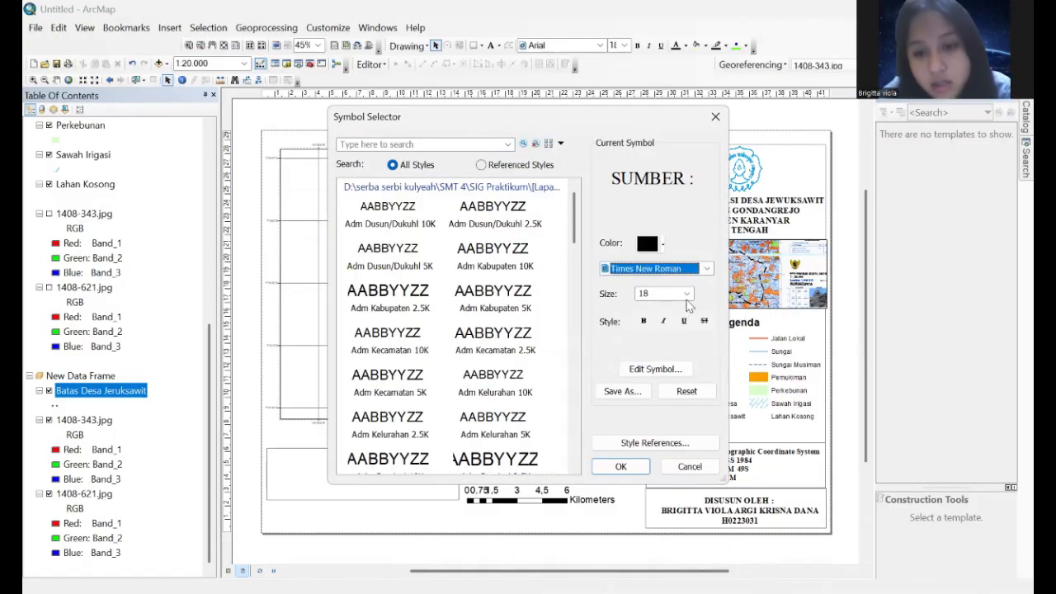
left_click(643, 321)
left_click(624, 468)
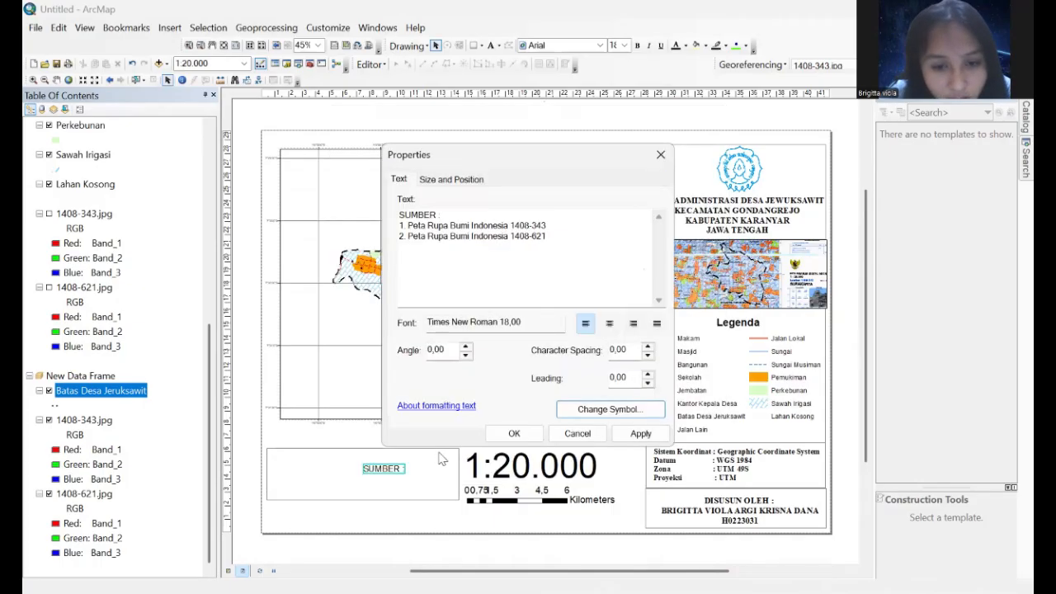
left_click(542, 436)
left_click_drag(411, 469, 341, 468)
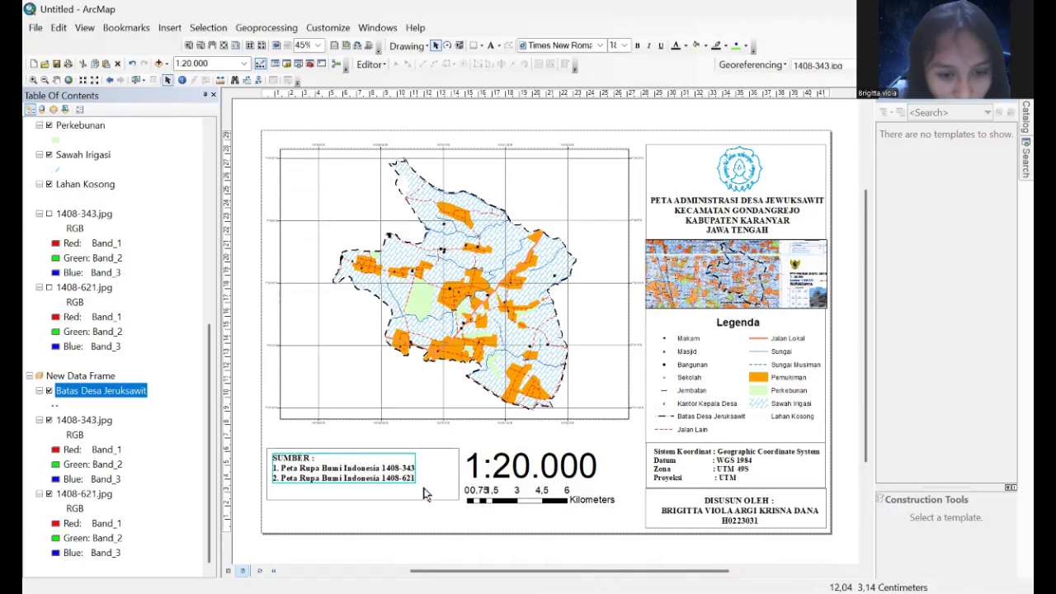
Step: Try a font size of 20 on the source text
left_click(337, 484)
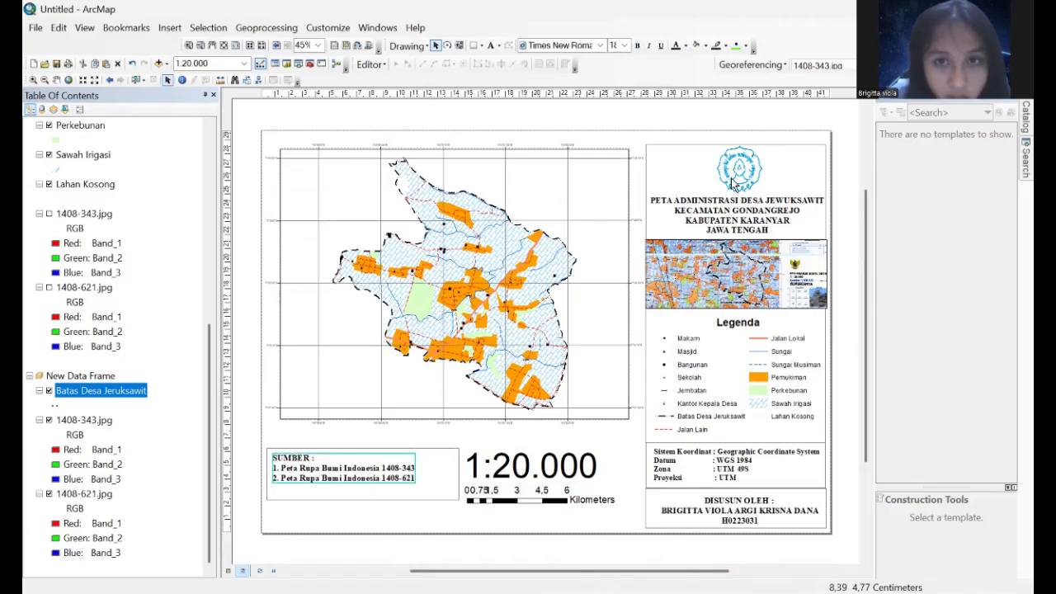
left_click(625, 47)
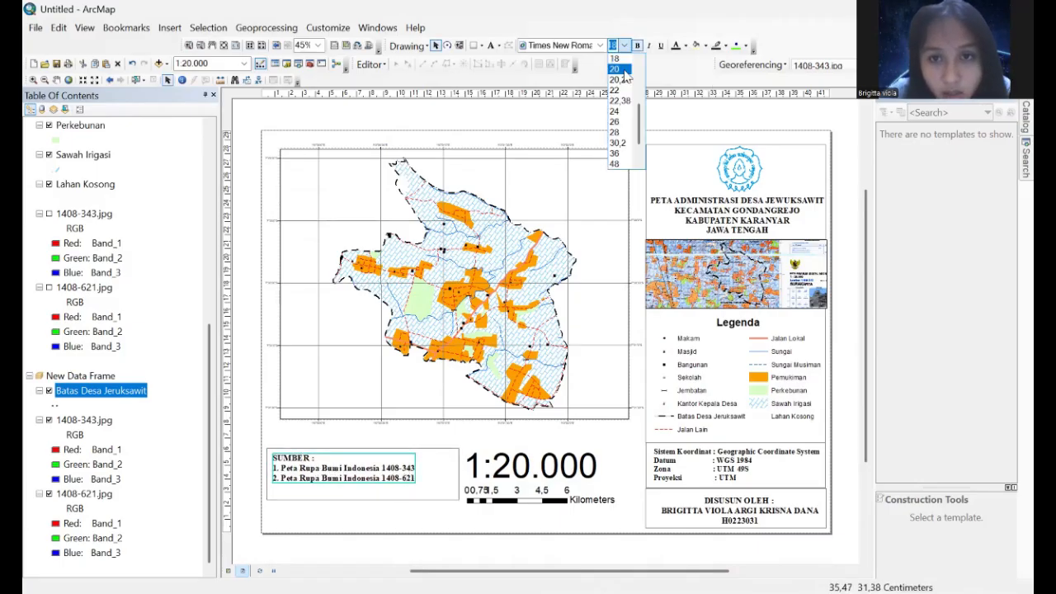
left_click(618, 69)
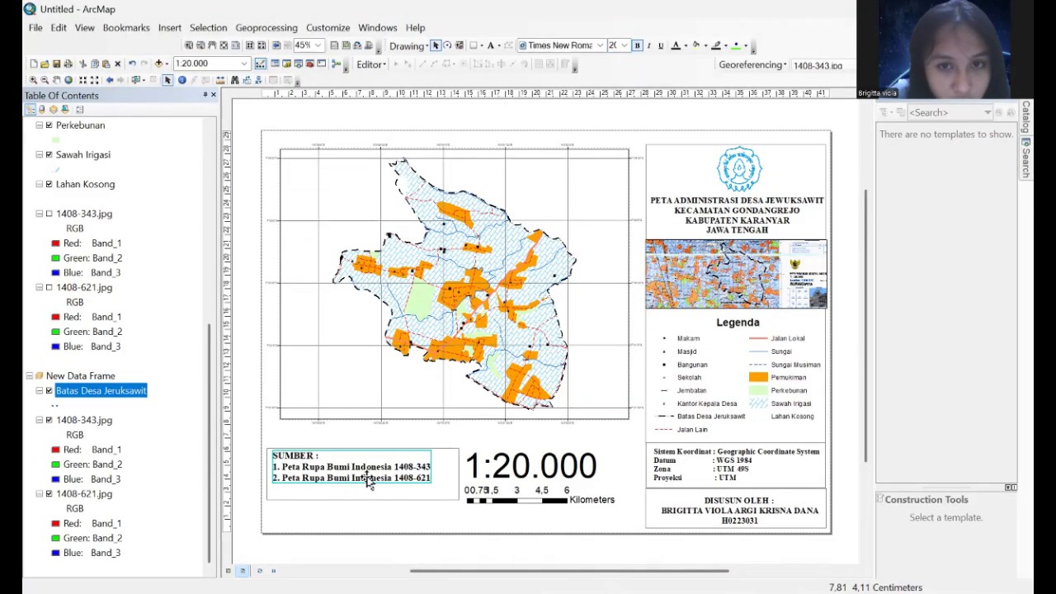
left_click(368, 480)
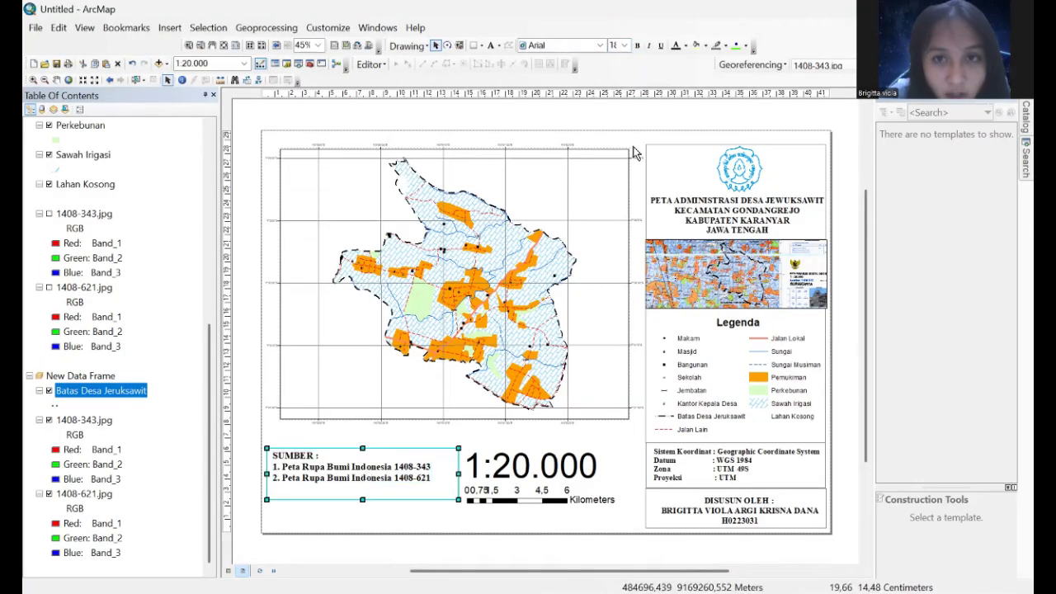
left_click(626, 47)
left_click(629, 103)
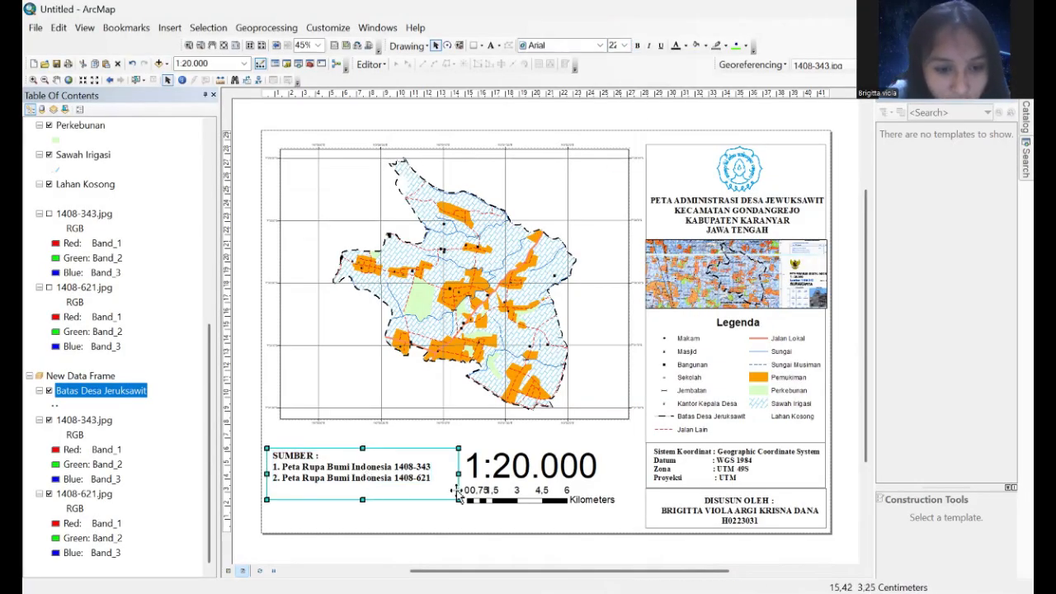
Step: Set the source text's font size to 22
left_click(386, 471)
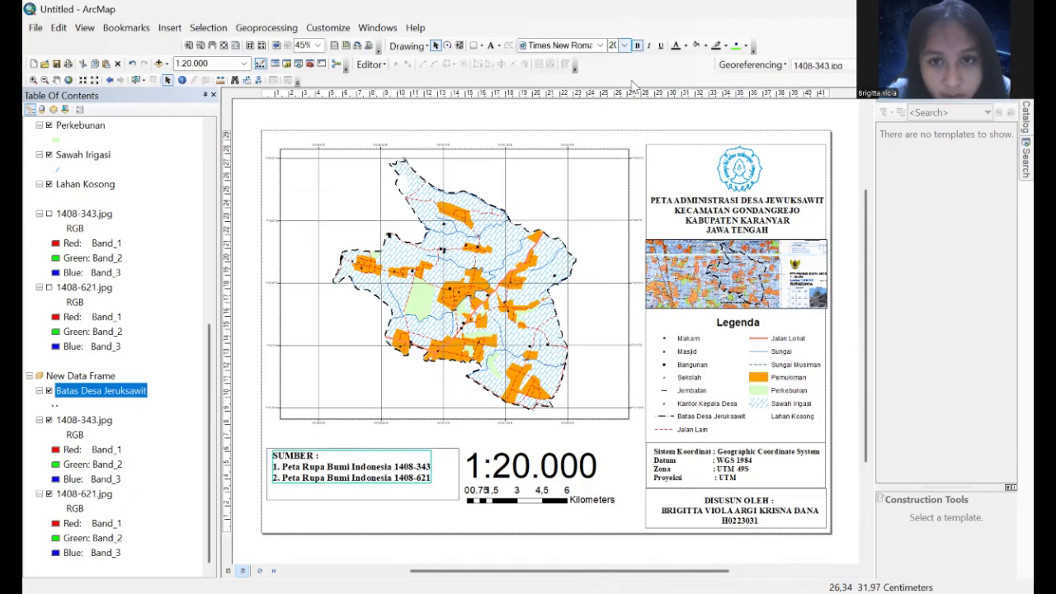
left_click(625, 46)
left_click(620, 90)
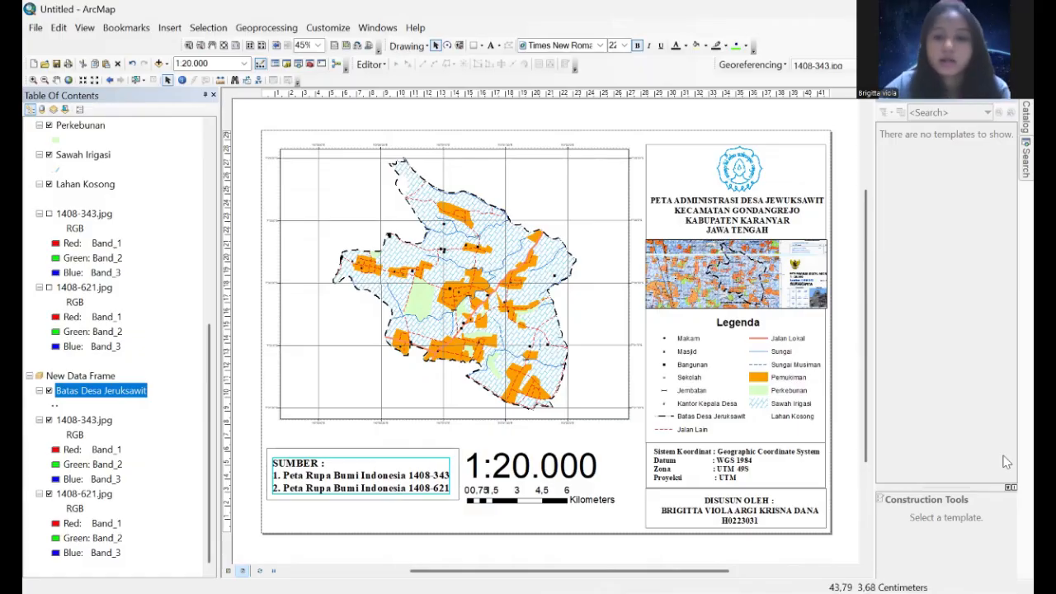
left_click(844, 384)
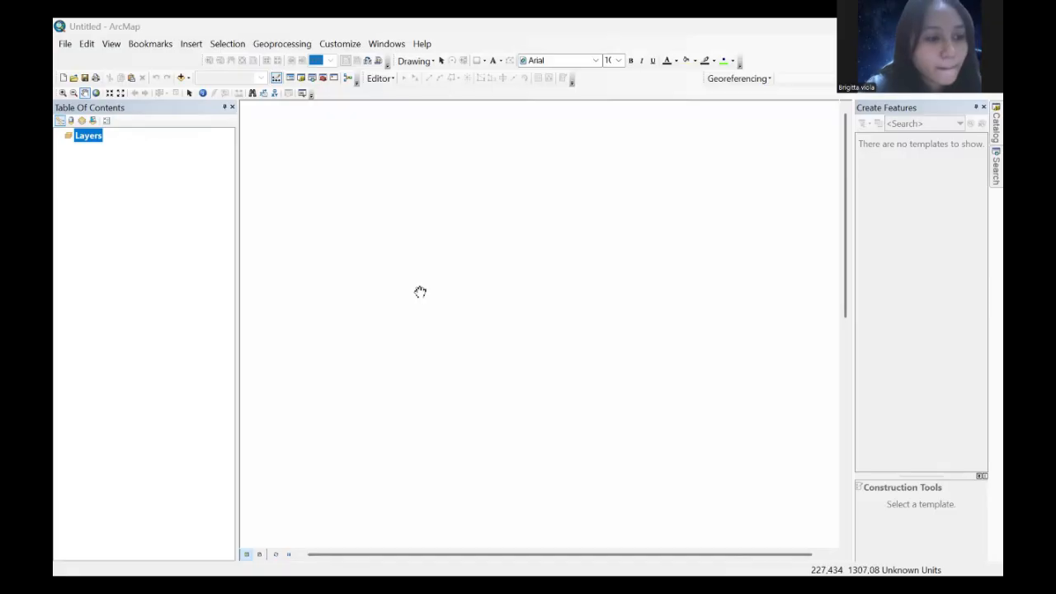
right_click(87, 143)
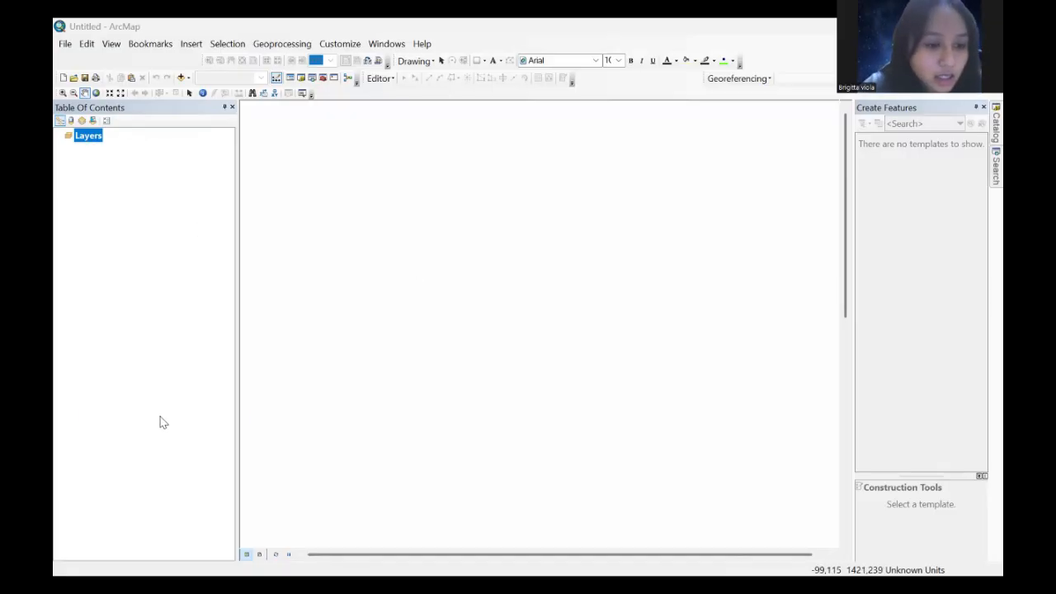
Step: Set the data frame's coordinate system to WGS 1984 UTM Zone 49S
left_click(160, 437)
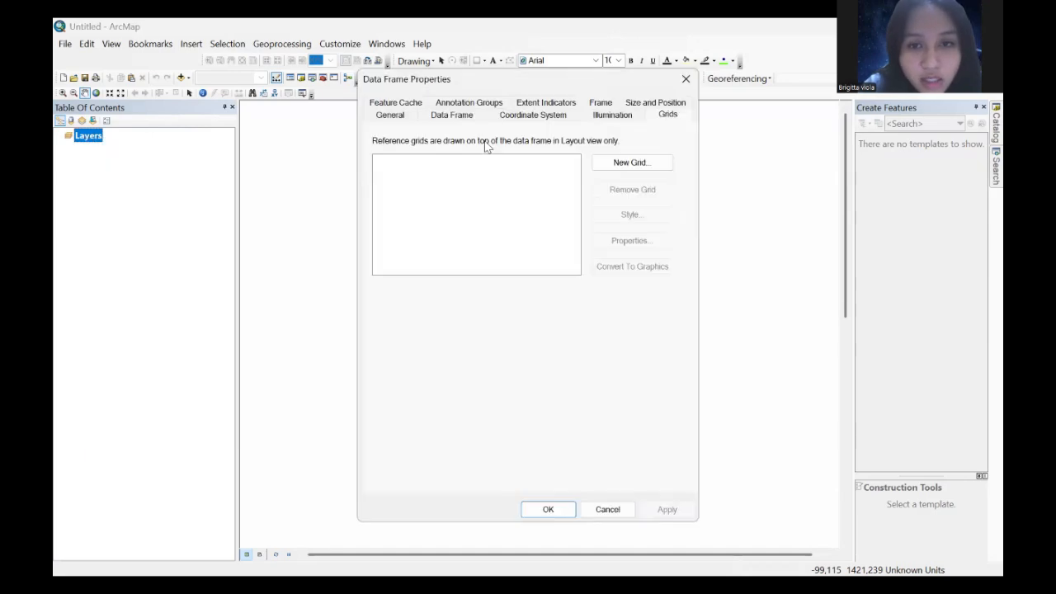
left_click(520, 120)
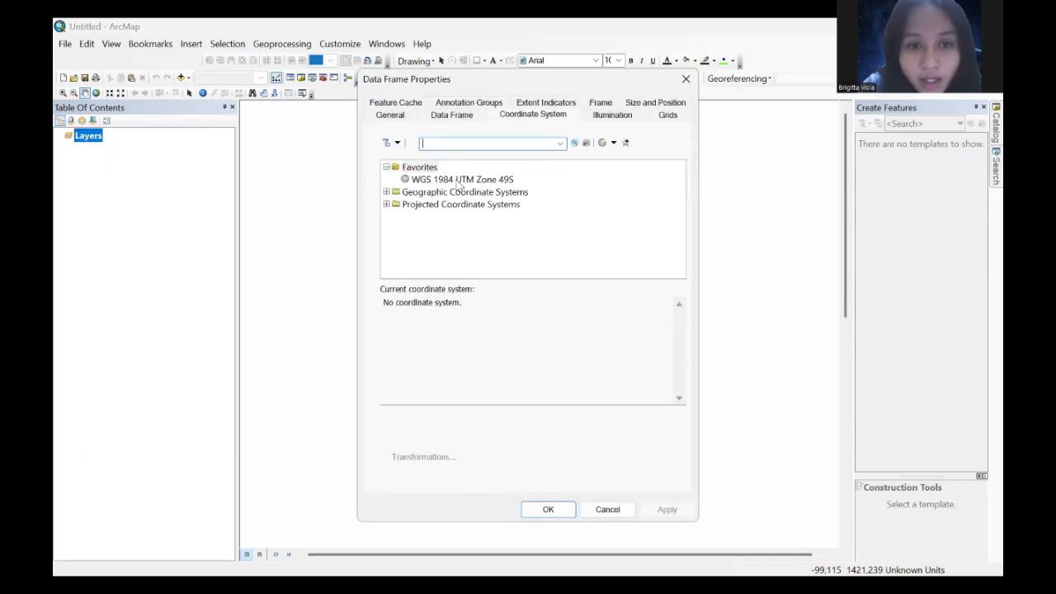
left_click(425, 182)
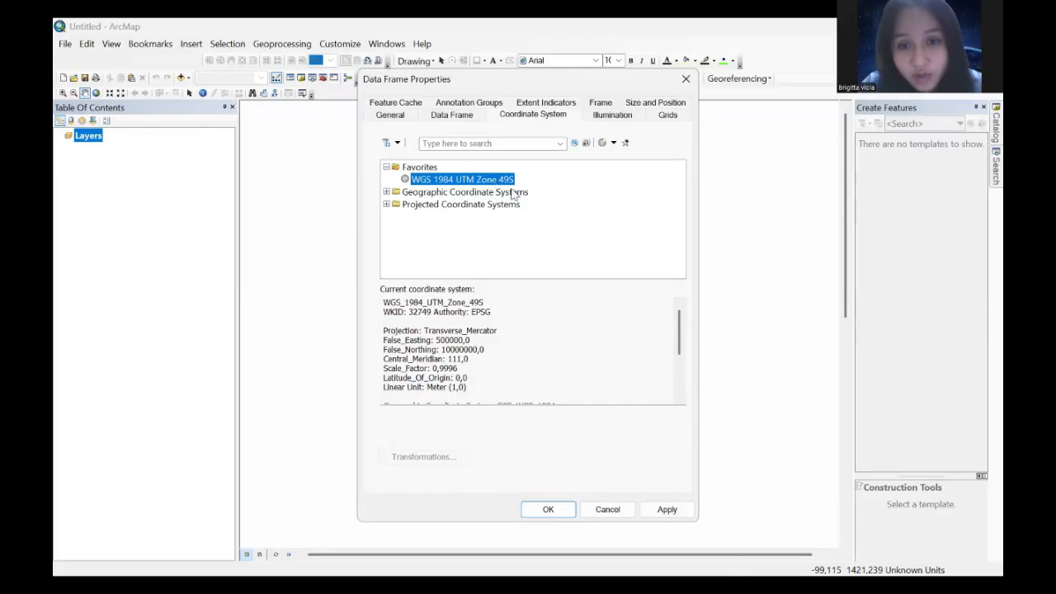
left_click(549, 510)
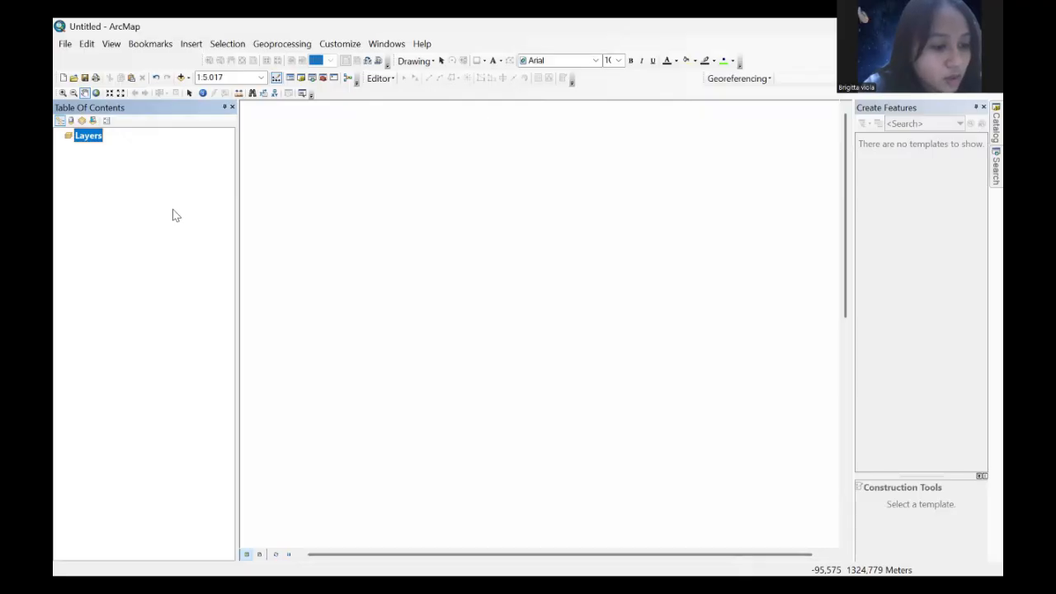
Step: Add the ADMINISTRASIDESA, AGRIKEBUN, AGRILADANG, AGRISAWAH and AGRITANAMCAMPUR area shapefiles from the KAB. KARANGANYAR folder to the map
right_click(79, 137)
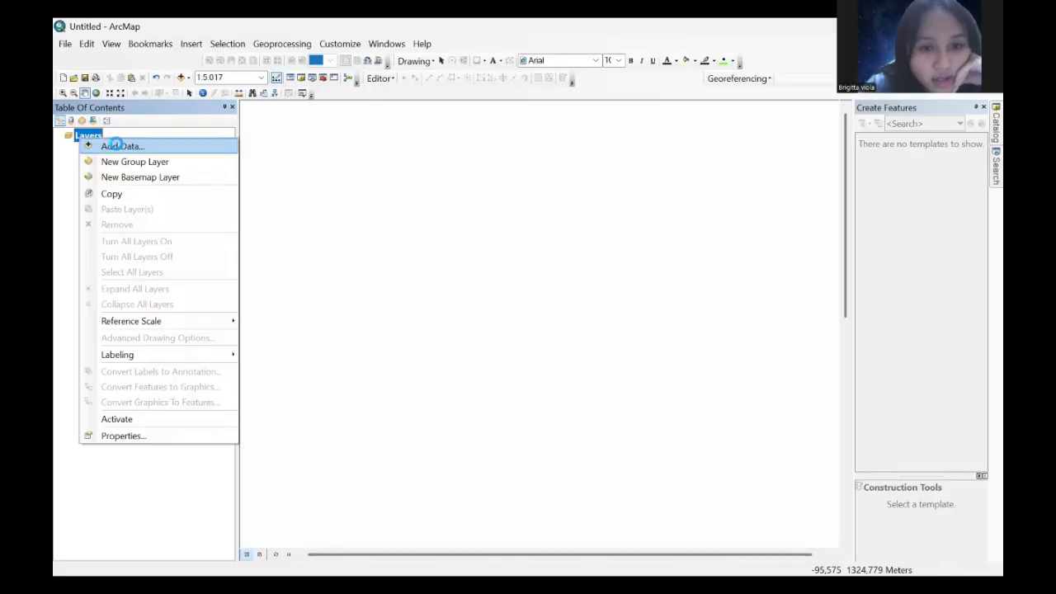
left_click(116, 146)
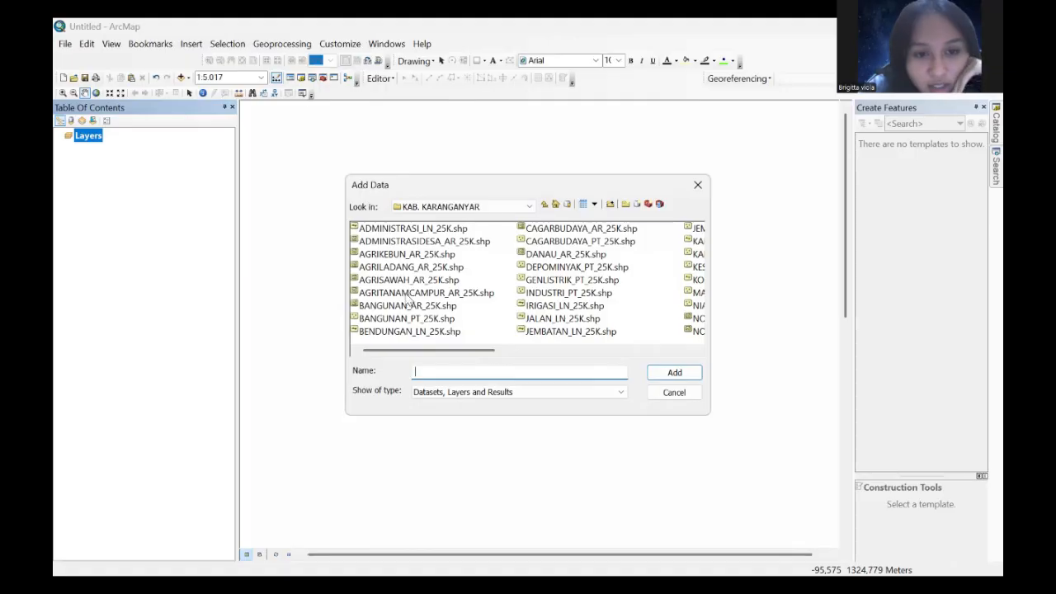
left_click_drag(504, 241, 472, 299)
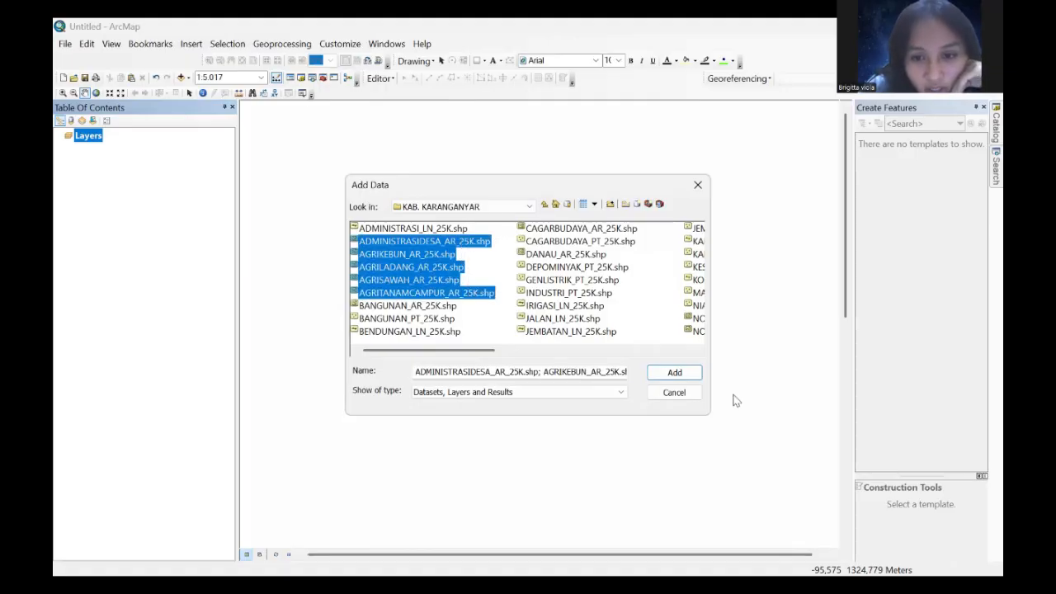
left_click(660, 375)
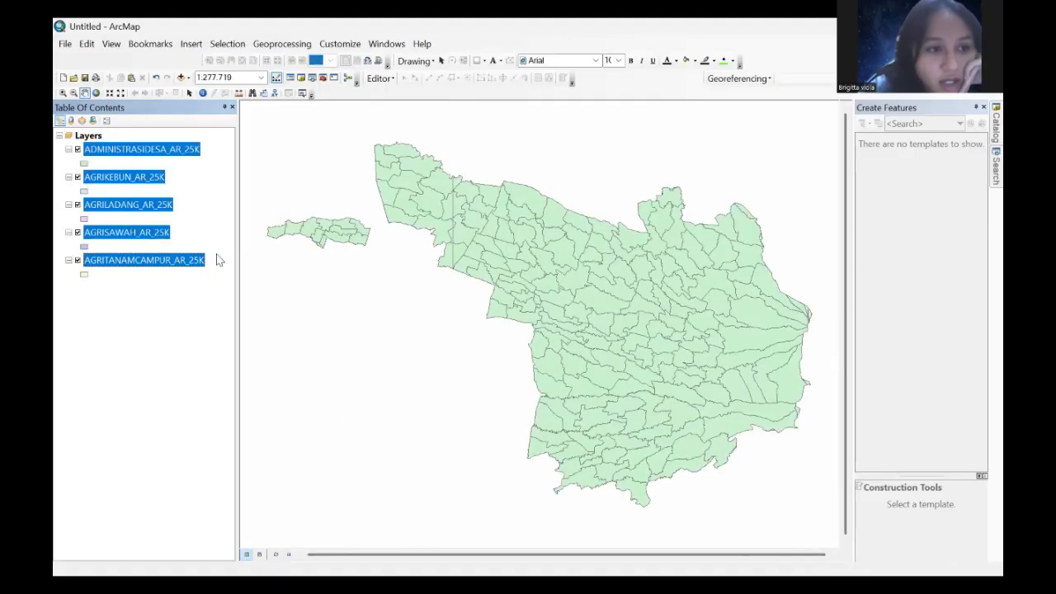
left_click(224, 141)
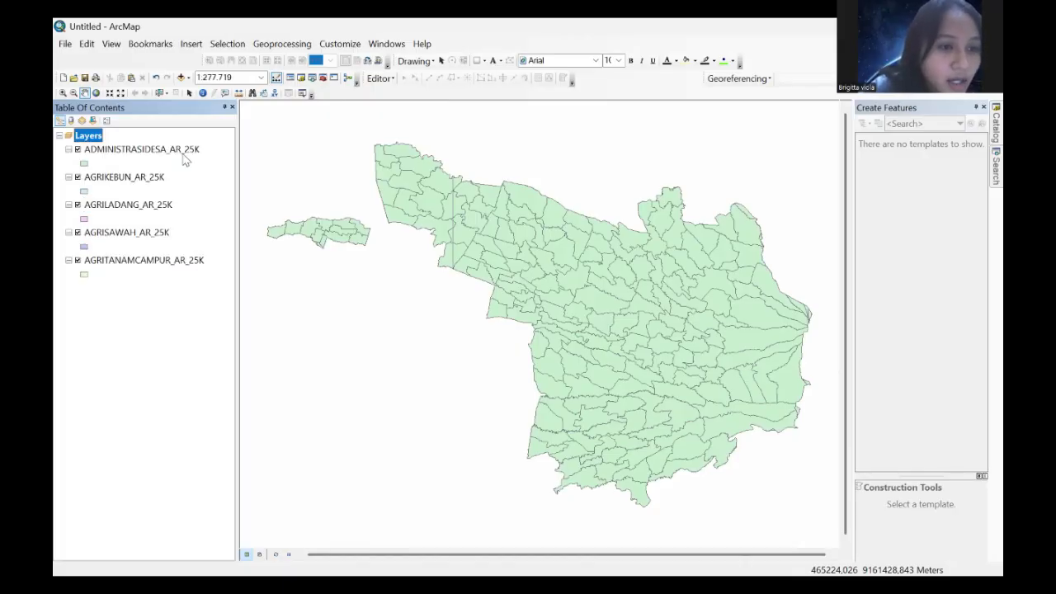
Step: Start a Select by Attributes query "NAMOBJ" = in the ADMINISTRASIDESA_AR_25K attribute table and load the field's unique values
right_click(138, 152)
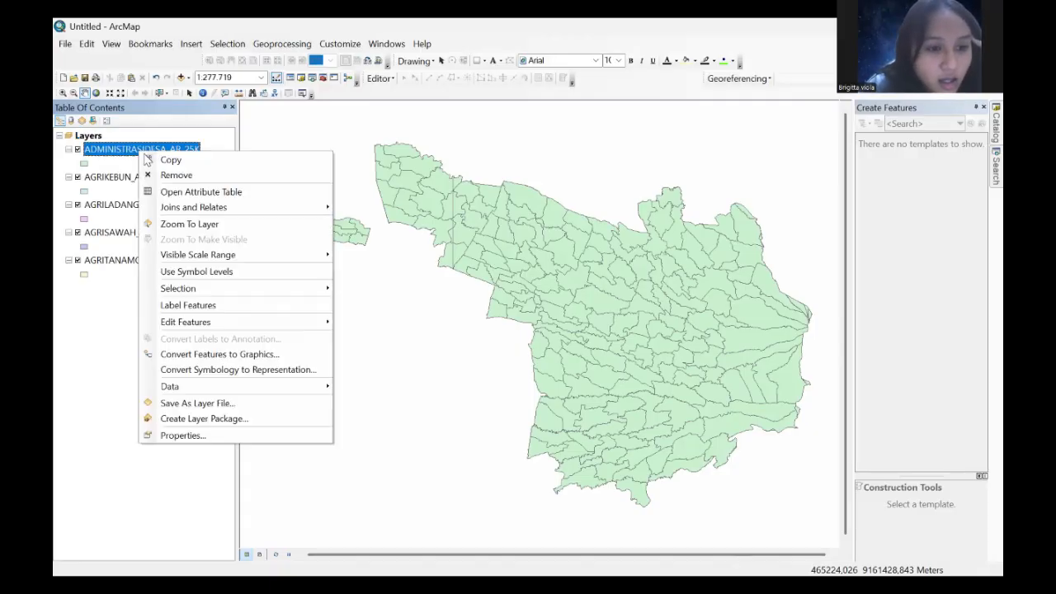
left_click(178, 191)
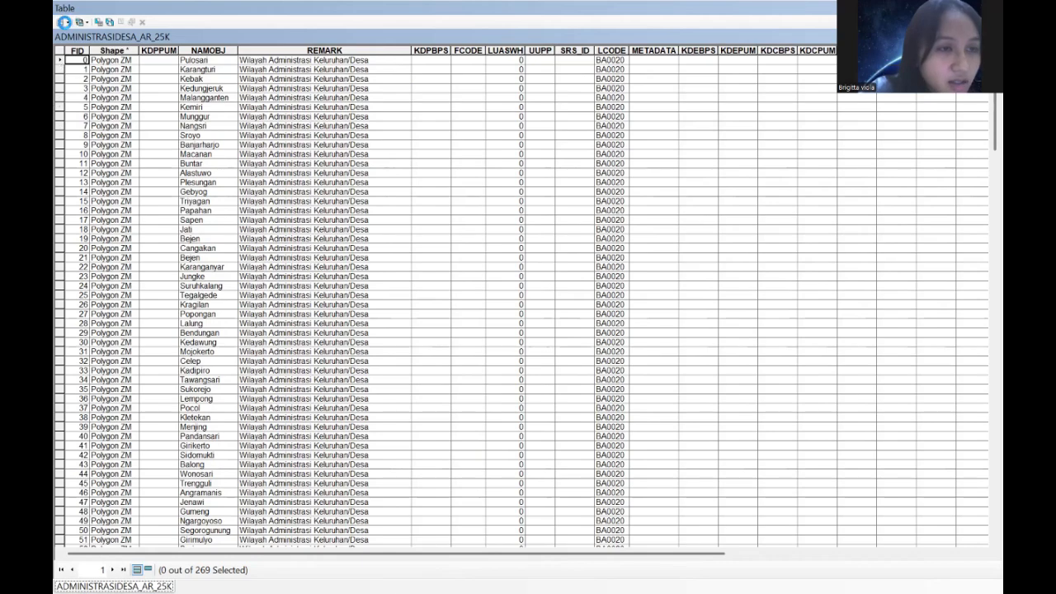
left_click(62, 23)
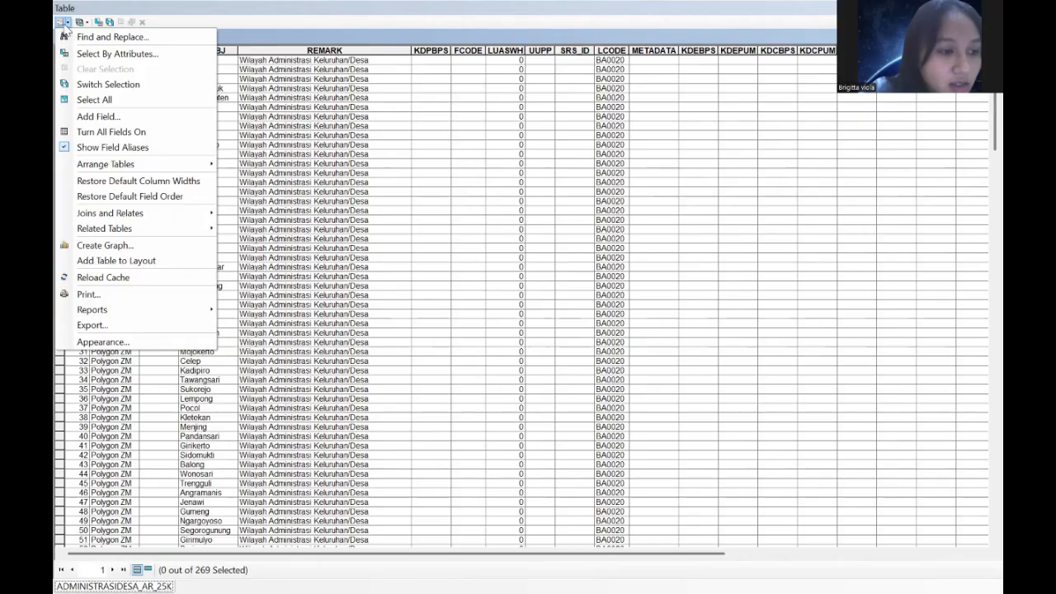
left_click(106, 52)
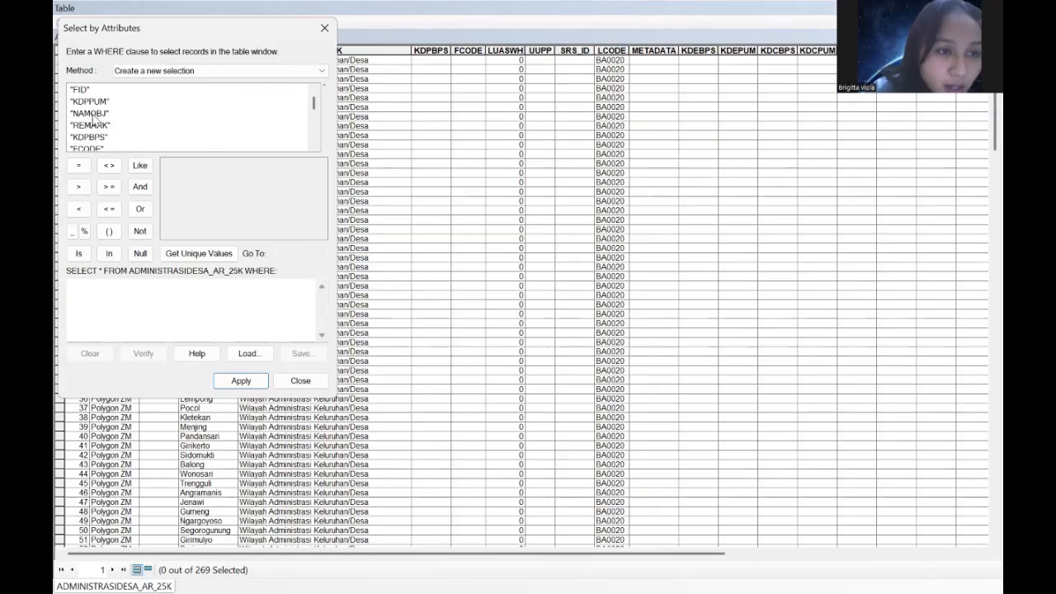
double_click(91, 114)
left_click(79, 165)
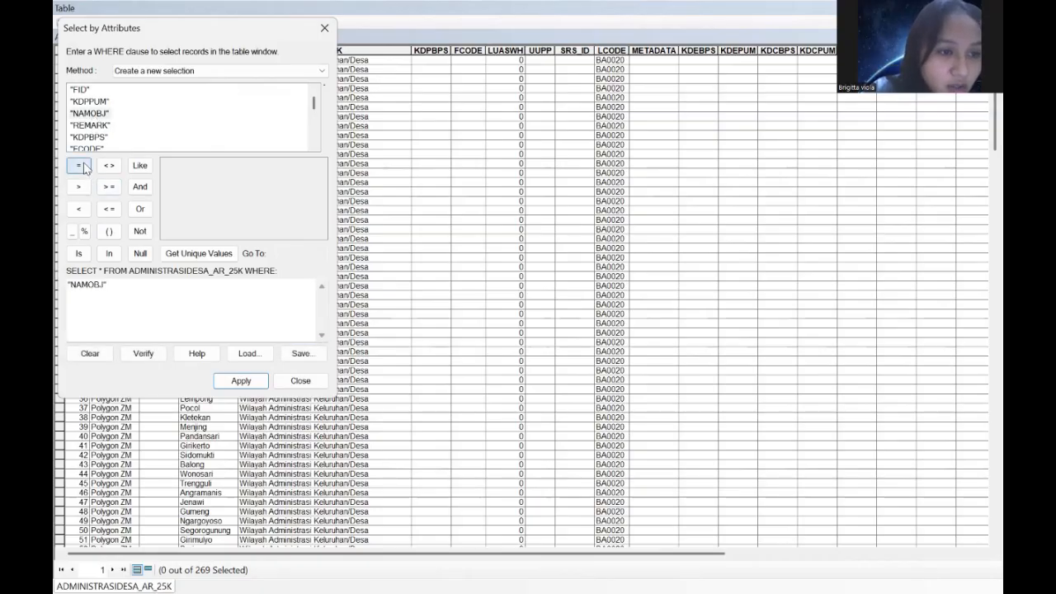
left_click(194, 254)
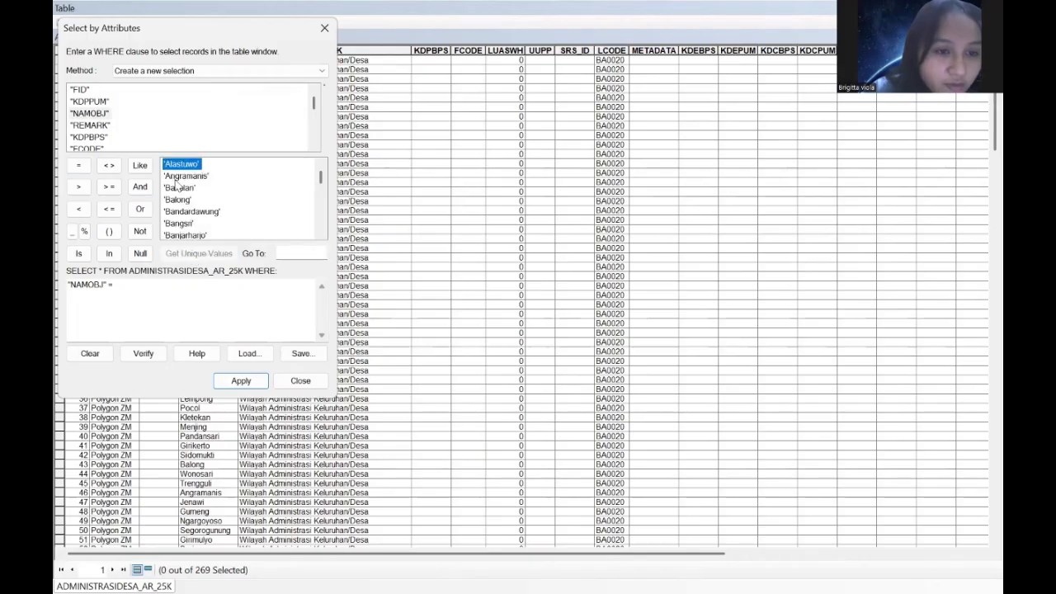
Step: Complete the query with the value 'Jeruksawit' and apply it to select that village's record
left_click_drag(324, 187, 324, 196)
scroll(252, 213, "down", 2)
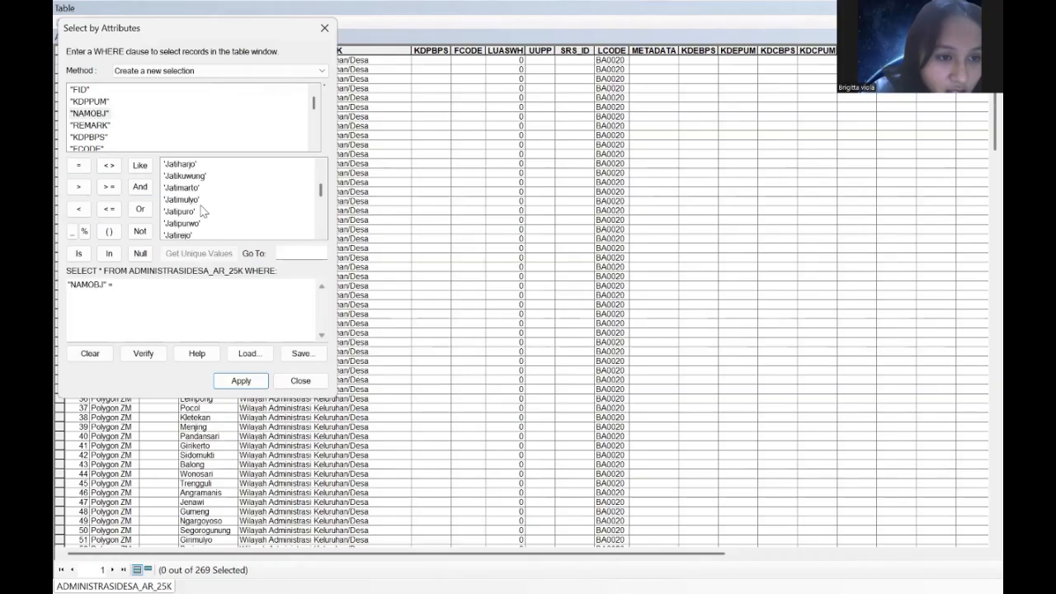
scroll(210, 208, "down", 3)
scroll(212, 212, "down", 2)
scroll(212, 212, "down", 1)
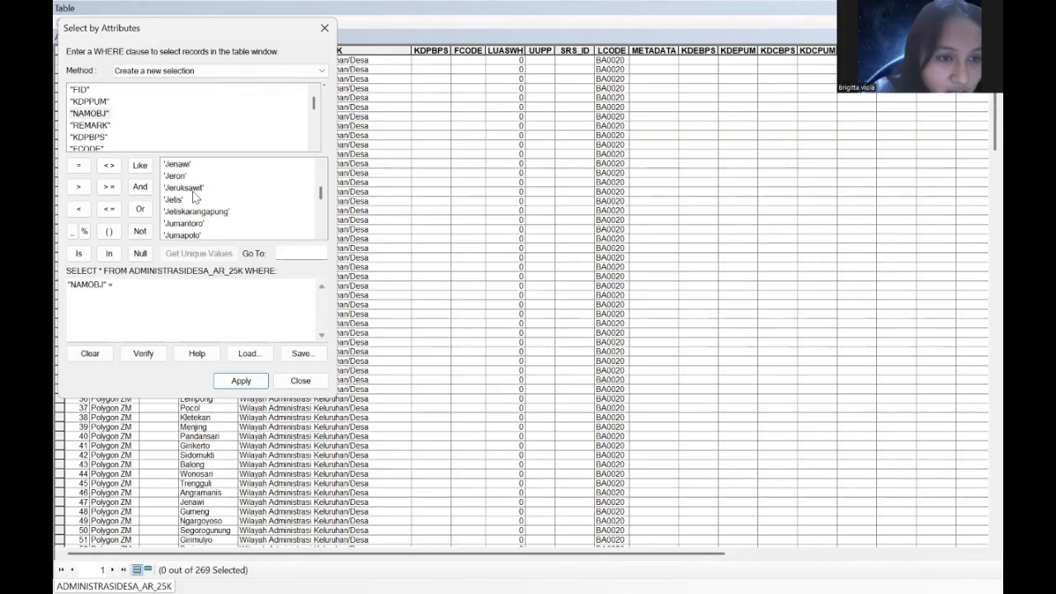
double_click(193, 188)
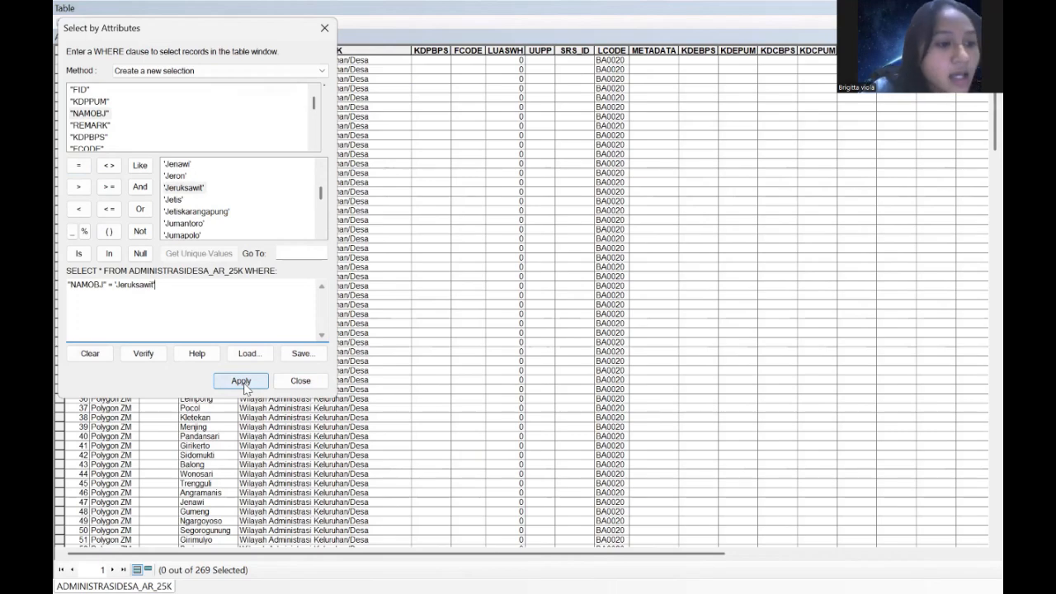
left_click(241, 381)
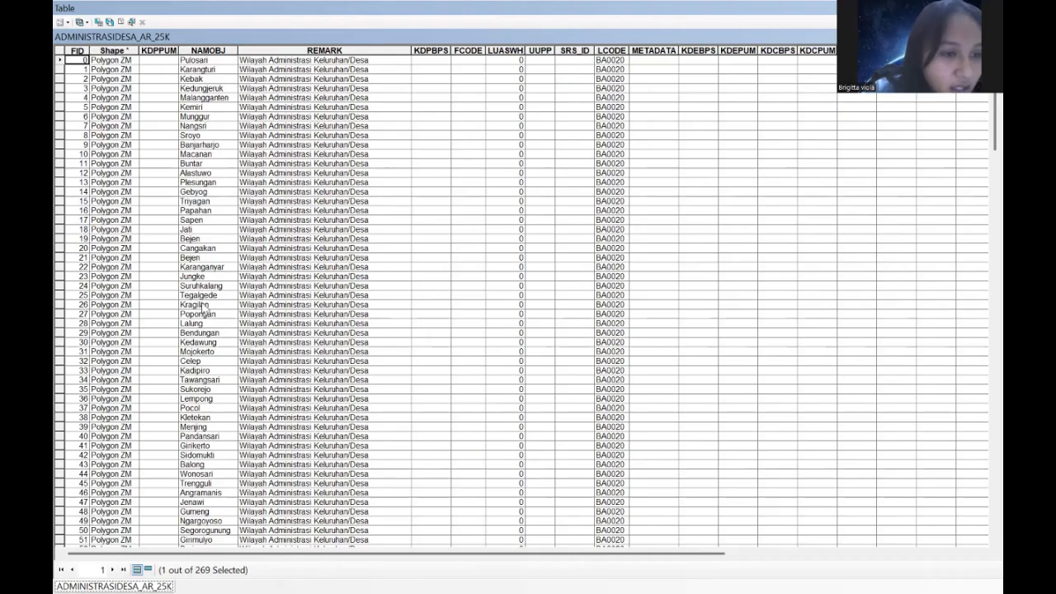
scroll(202, 307, "down", 20)
scroll(202, 307, "down", 20)
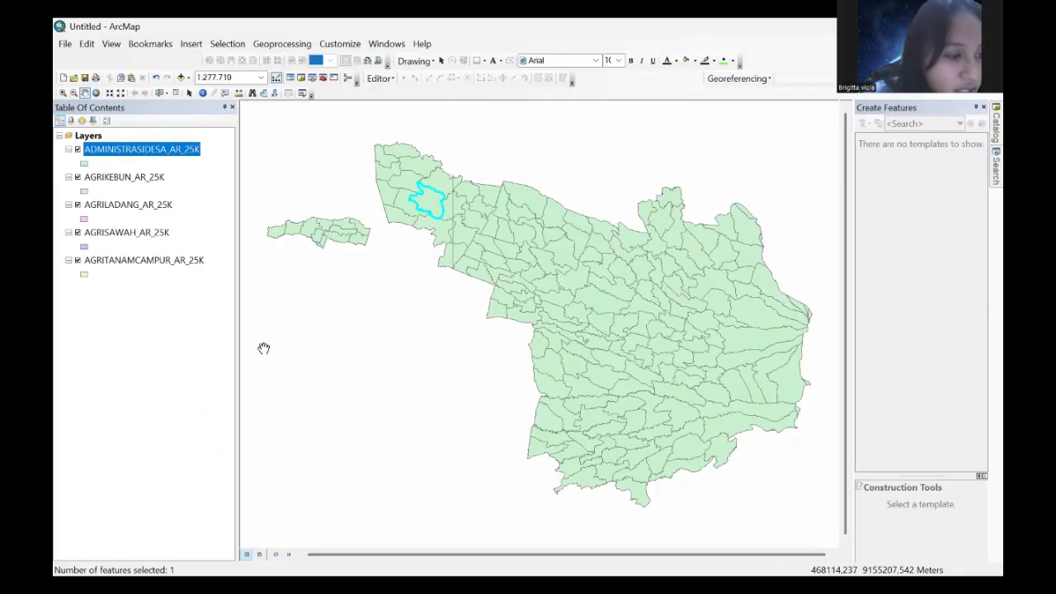
Step: Export the selected Jeruksawit feature of ADMINISTRASIDESA_AR_25K as new data and add it to the map as a layer
right_click(125, 150)
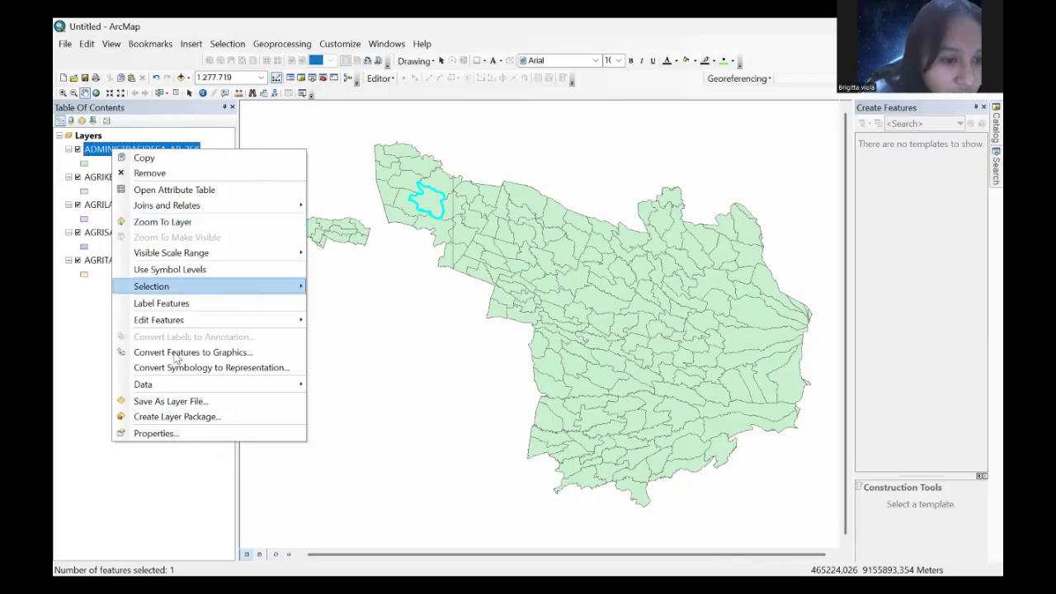
mouse_move(180, 385)
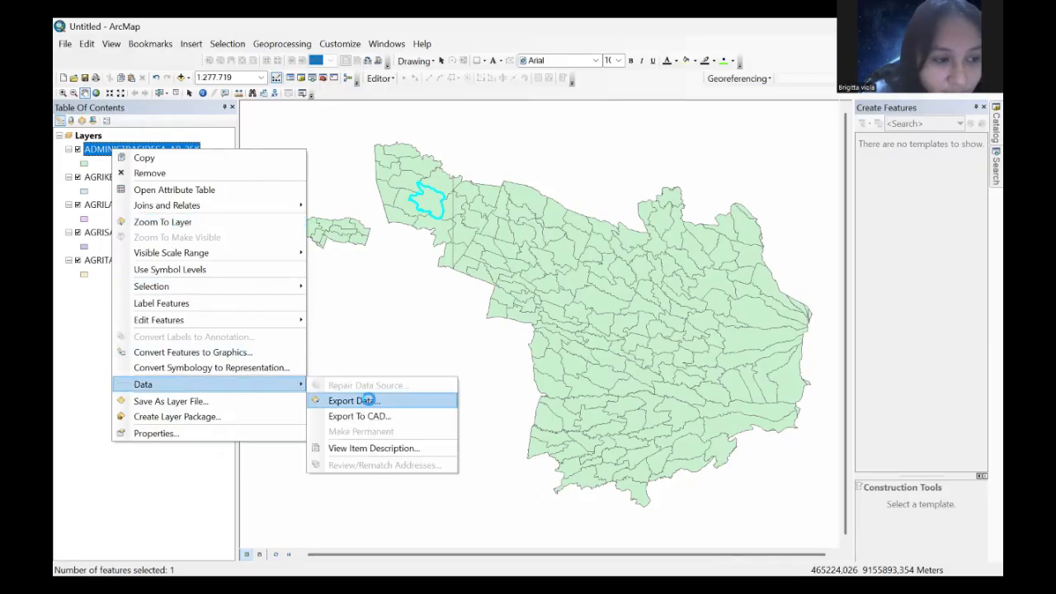
left_click(388, 401)
left_click(566, 401)
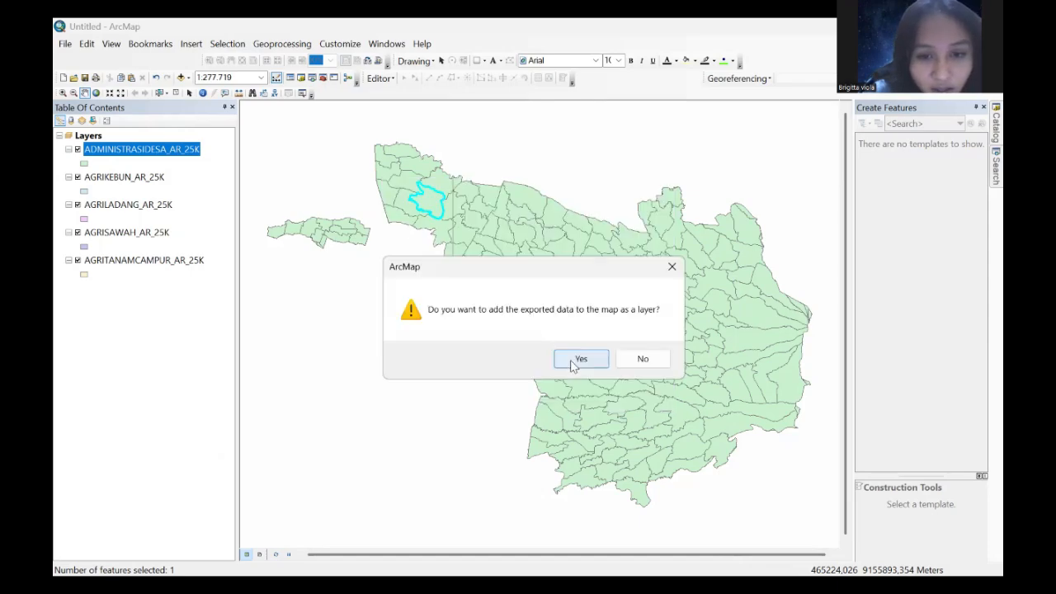
left_click(579, 360)
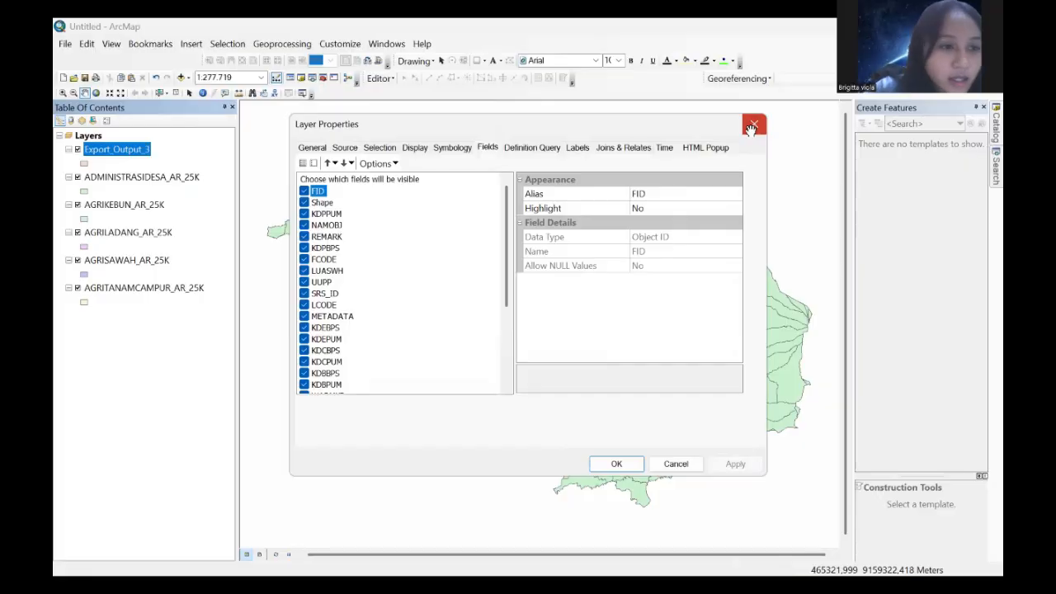
Step: Rename the exported village layer as JERUKSAWIT
left_click(751, 128)
left_click(140, 152)
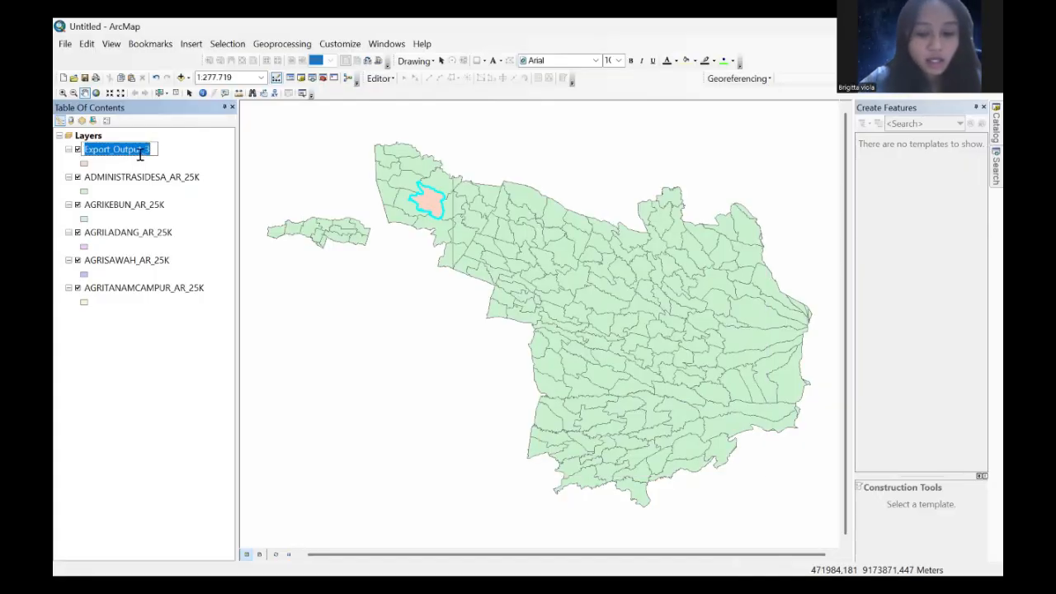
type("JERUKSA")
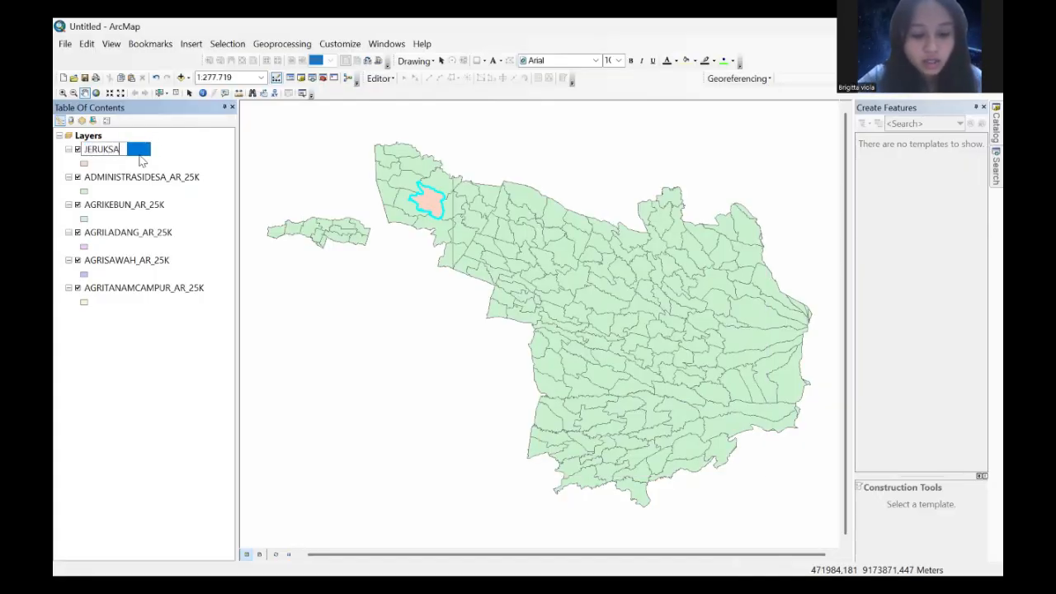
type("EITY")
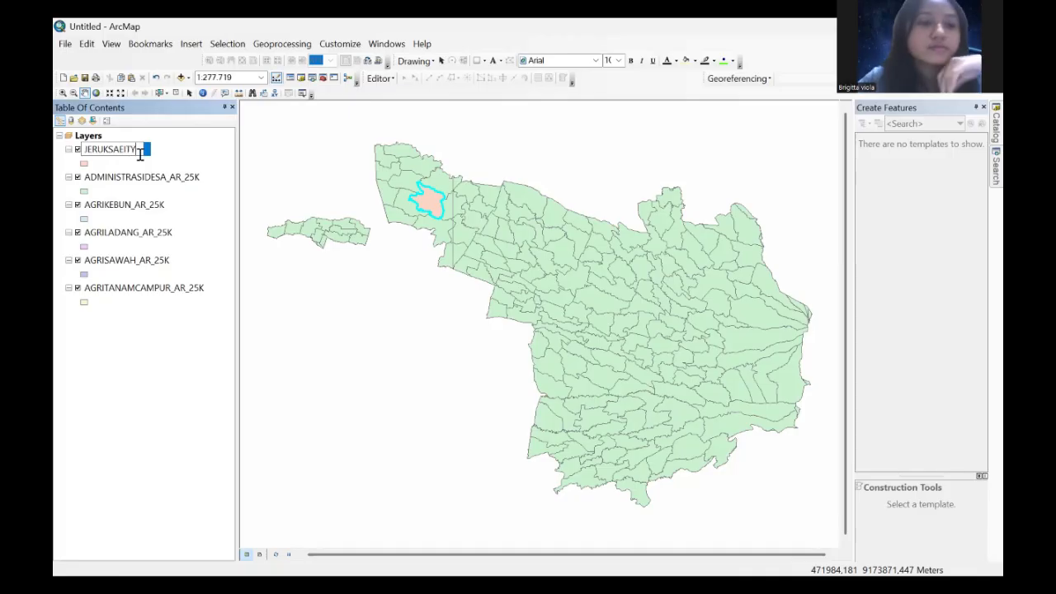
key("BackSpace")
key("BackSpace")
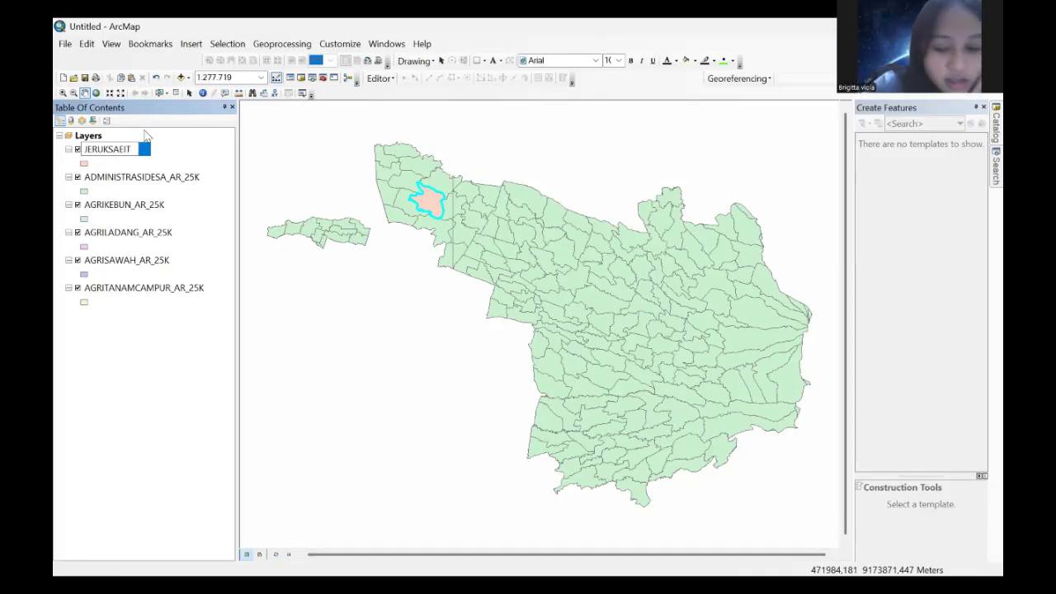
key("BackSpace")
key("BackSpace")
type("WIT")
key("Return")
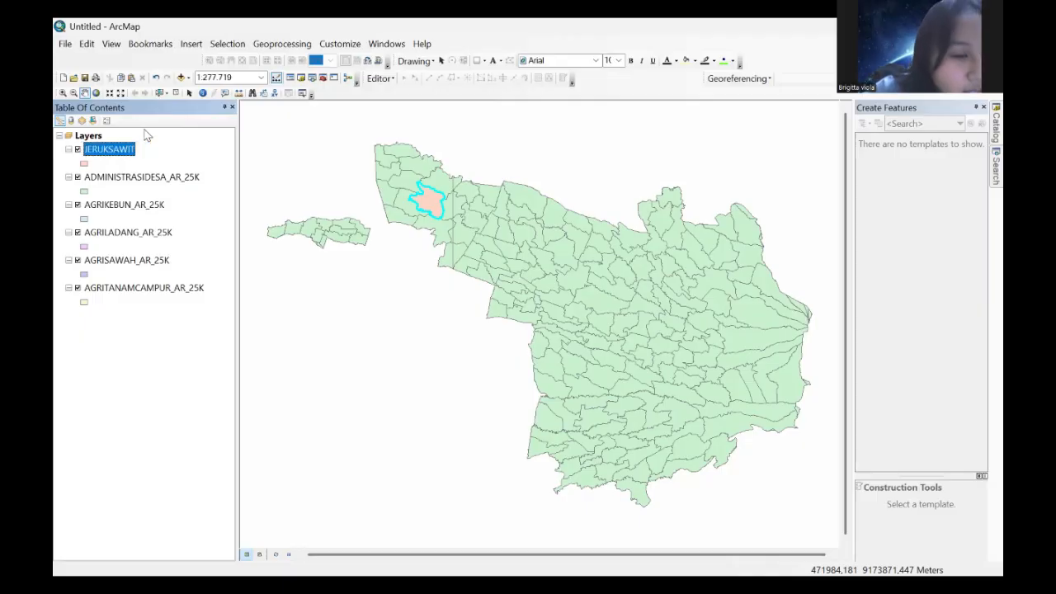
left_click(156, 314)
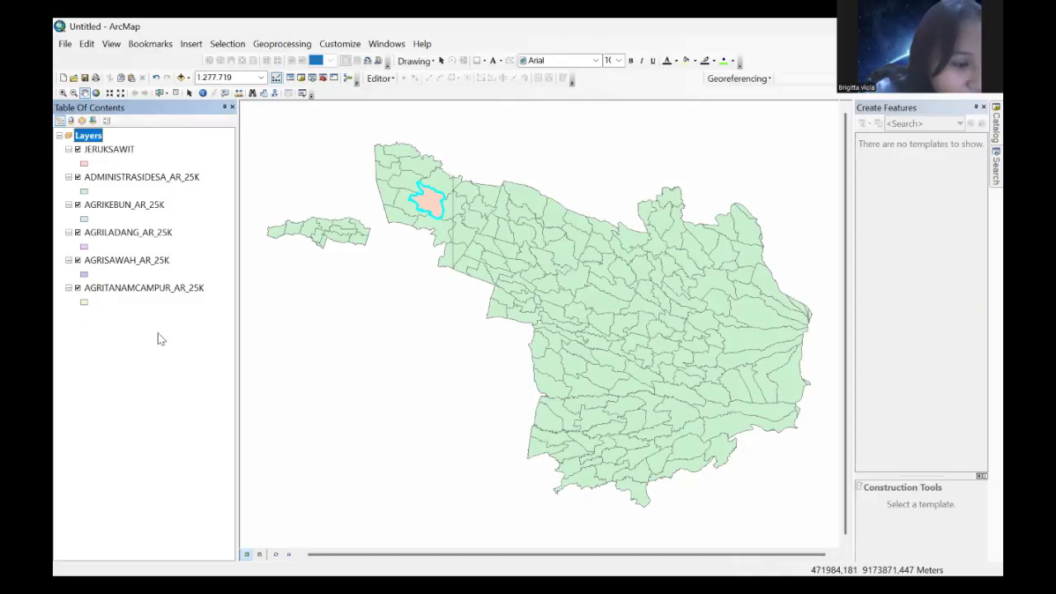
Step: Clip the ADMINISTRASIDESA_AR_25K layer with JERUKSAWIT as the clip features, keeping the default output location
left_click(282, 46)
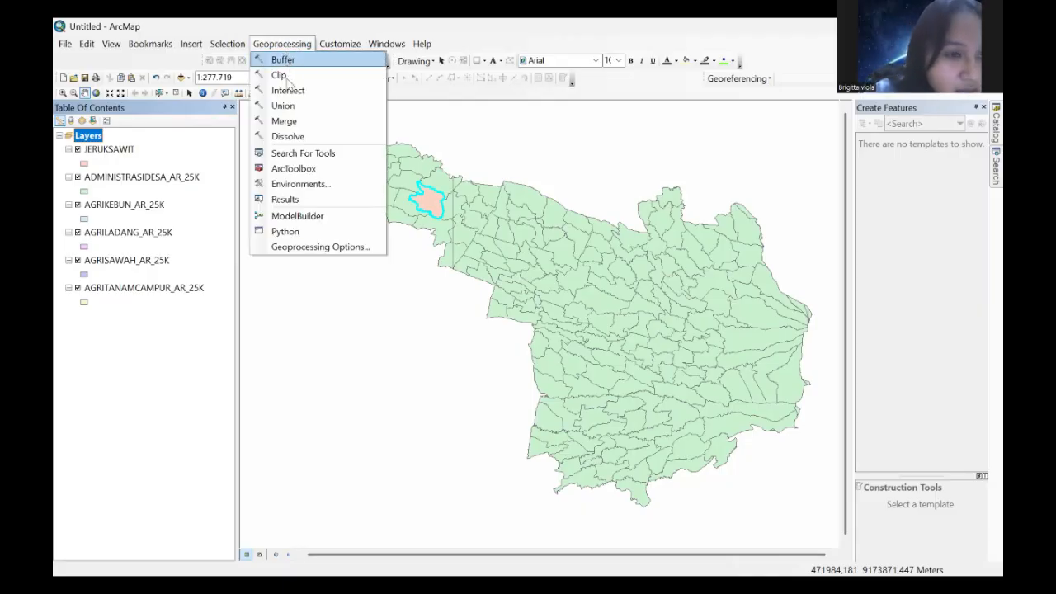
left_click(305, 76)
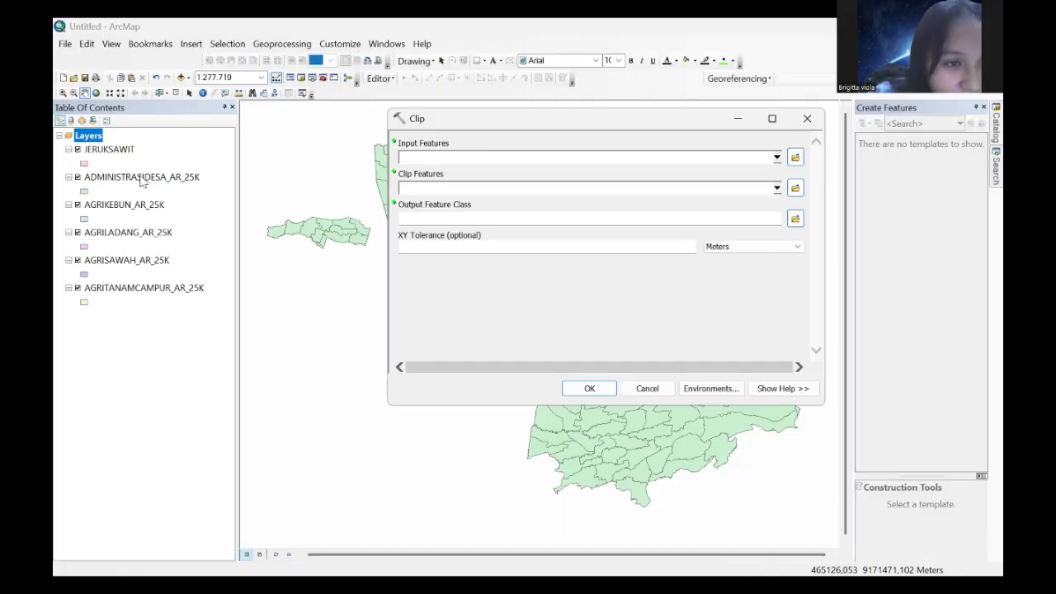
left_click_drag(142, 182, 437, 158)
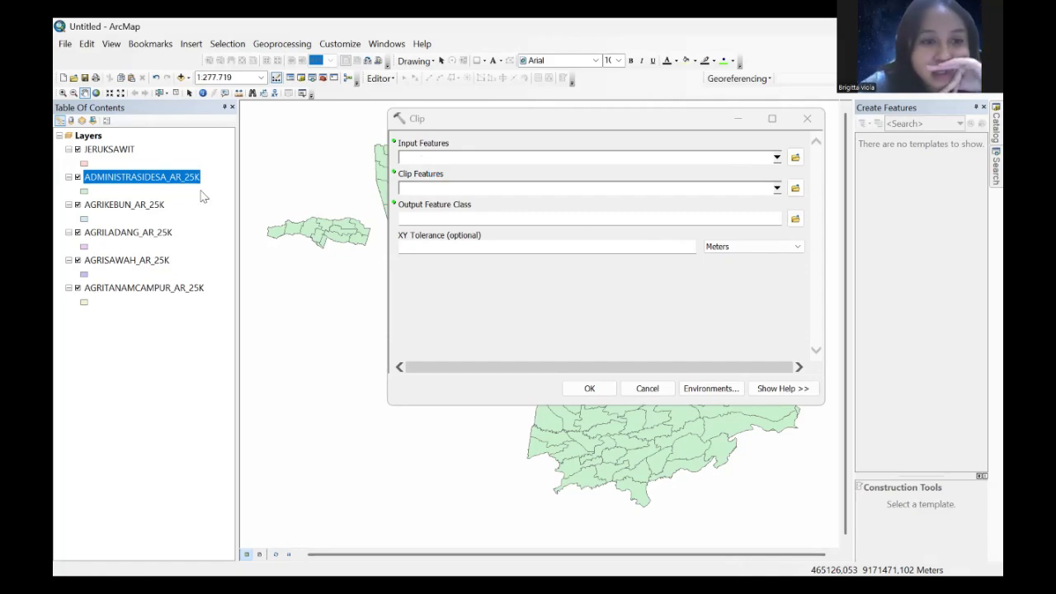
left_click_drag(115, 145, 455, 186)
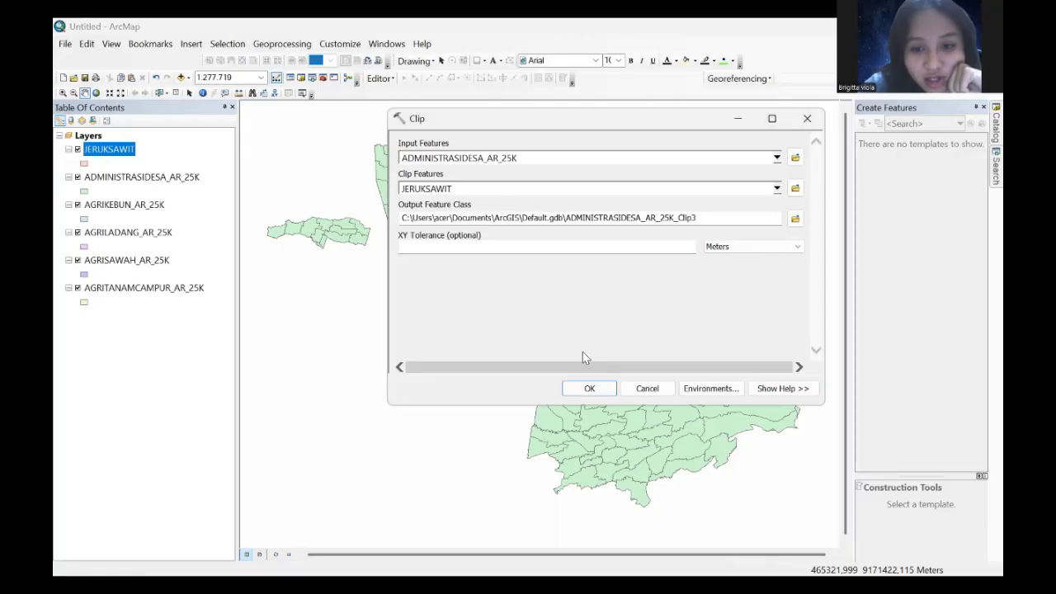
left_click(611, 391)
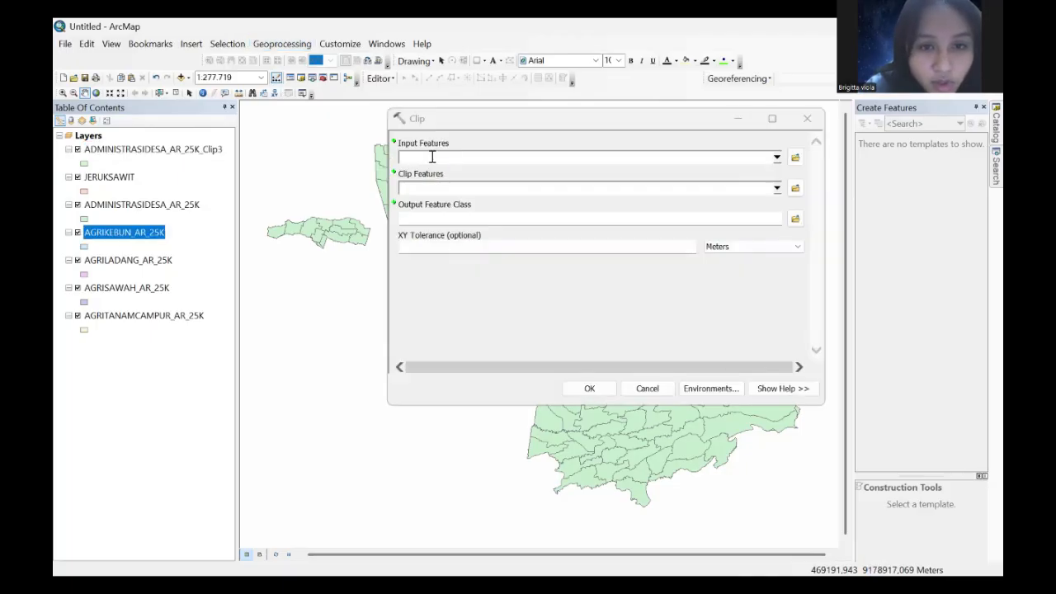
Step: Clip the AGRIKEBUN_AR_25K and AGRILADANG_AR_25K layers separately with JERUKSAWIT as the clip features, keeping the default outputs
left_click_drag(103, 176, 430, 189)
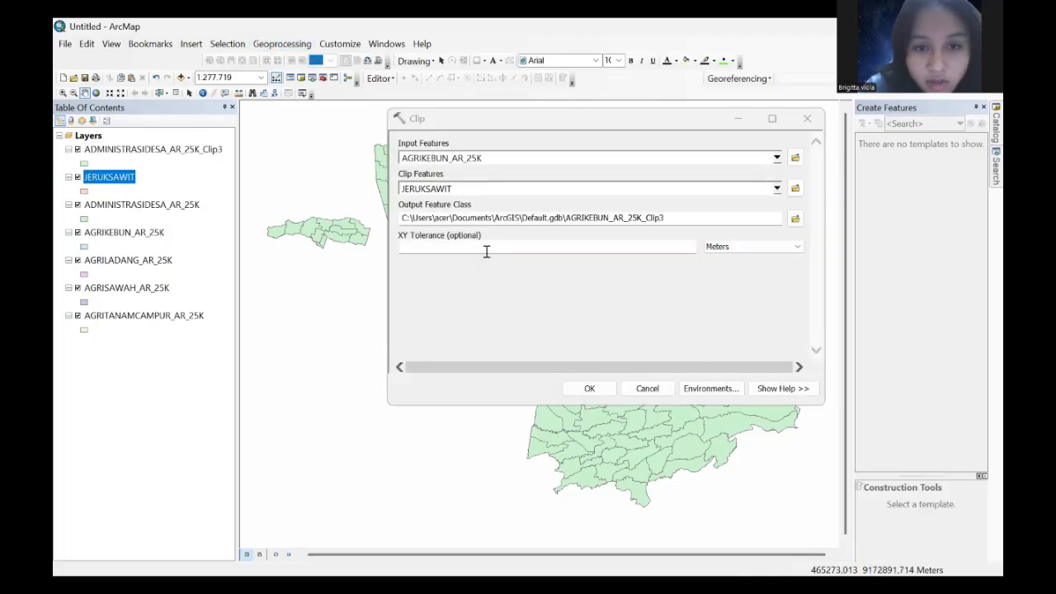
left_click(589, 388)
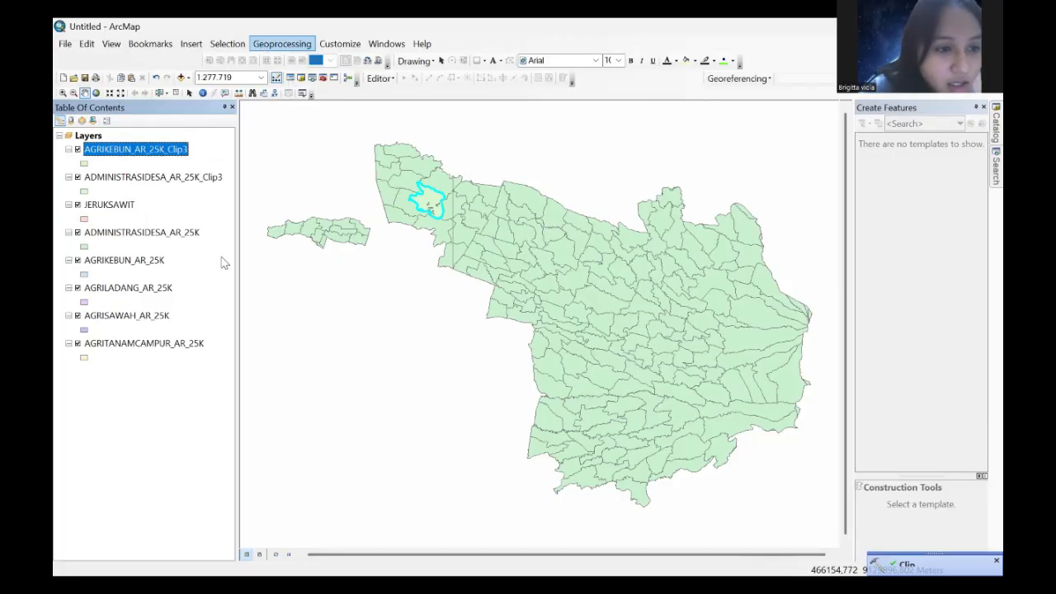
left_click_drag(124, 288, 426, 162)
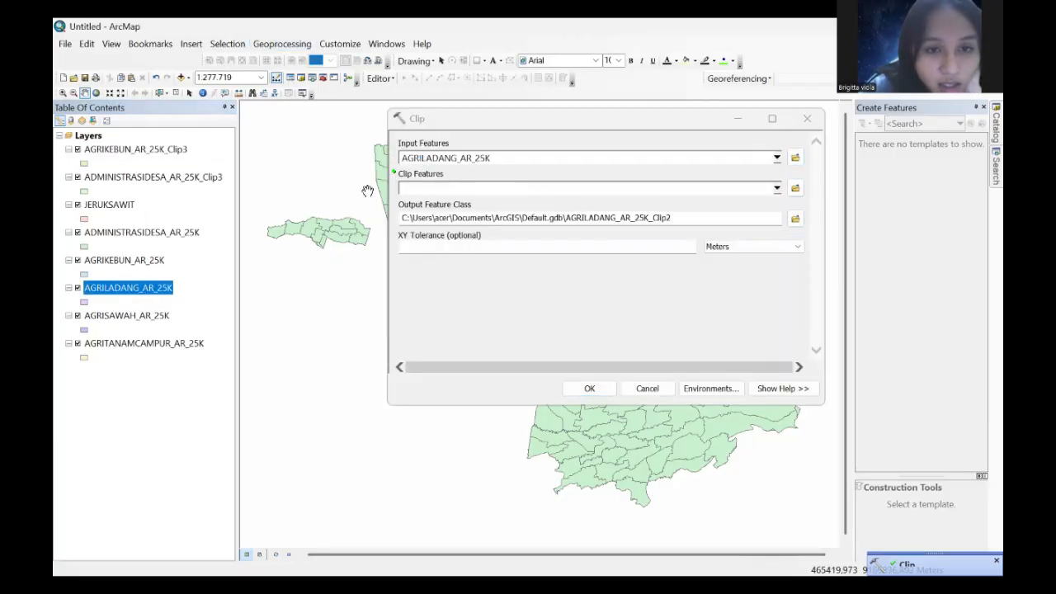
left_click_drag(109, 205, 434, 190)
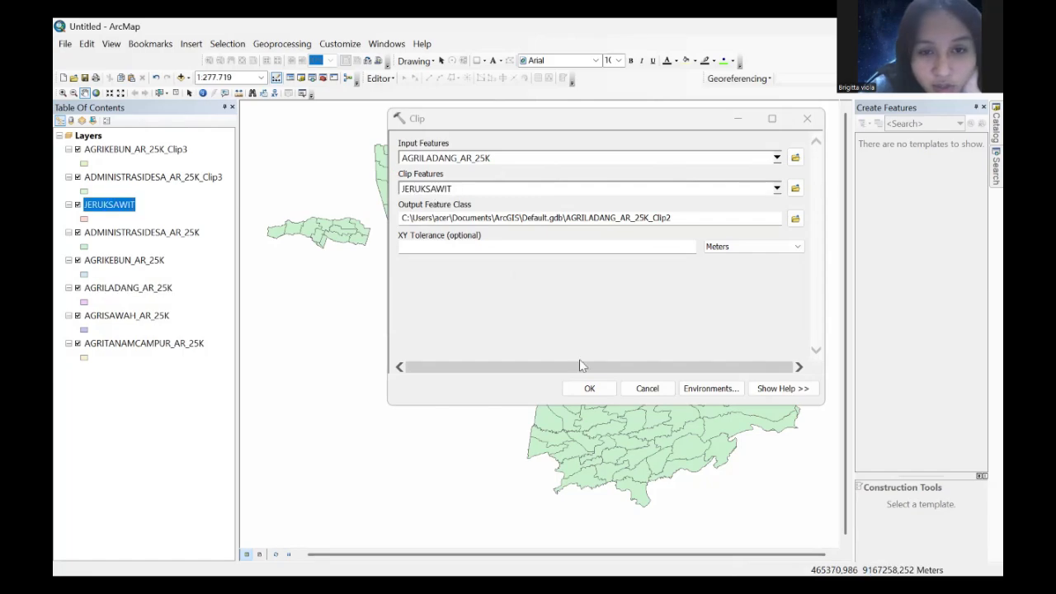
left_click(589, 388)
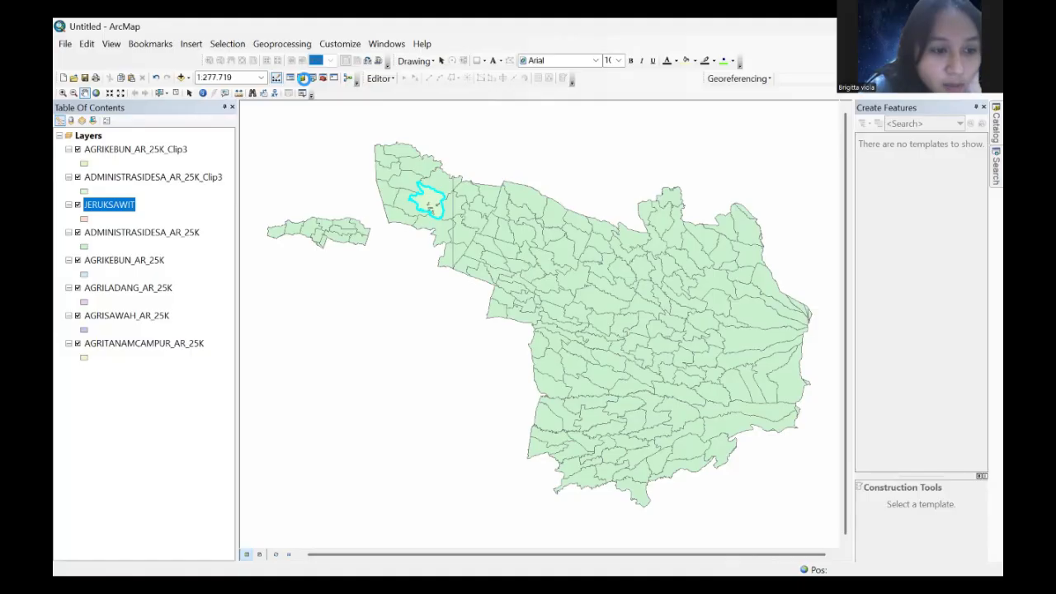
Step: Clip the AGRISAWAH_AR_25K layer with JERUKSAWIT as the clip features, keeping the default output feature class
left_click(304, 78)
left_click_drag(136, 346, 435, 160)
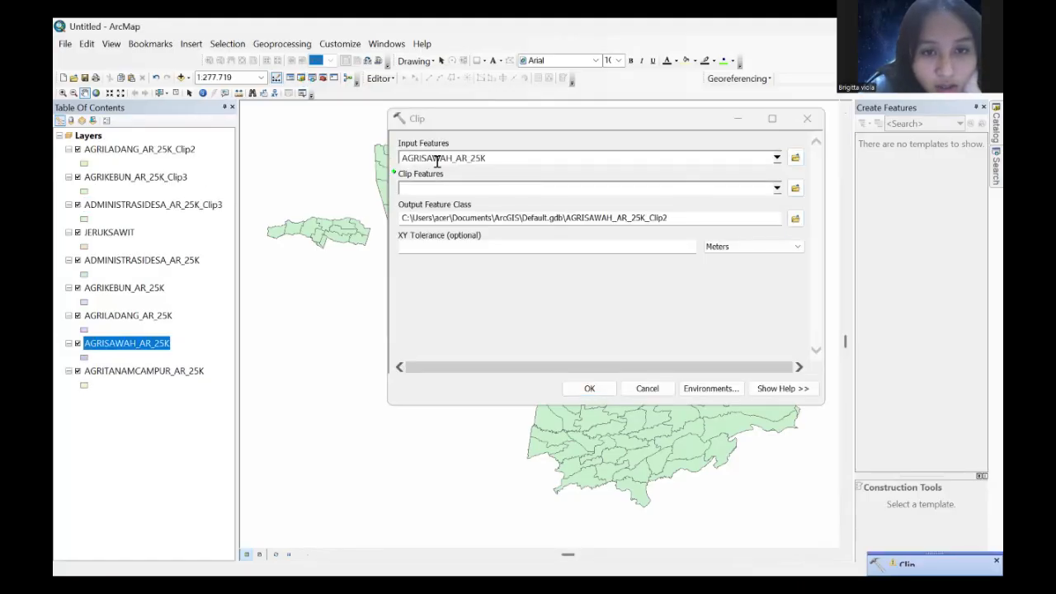
left_click(112, 233)
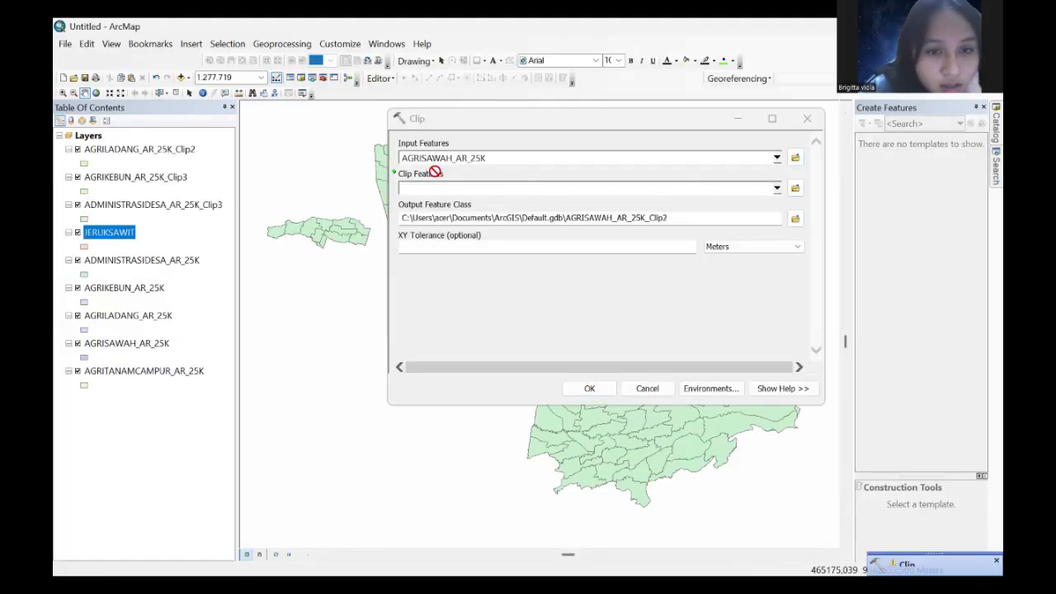
left_click(592, 388)
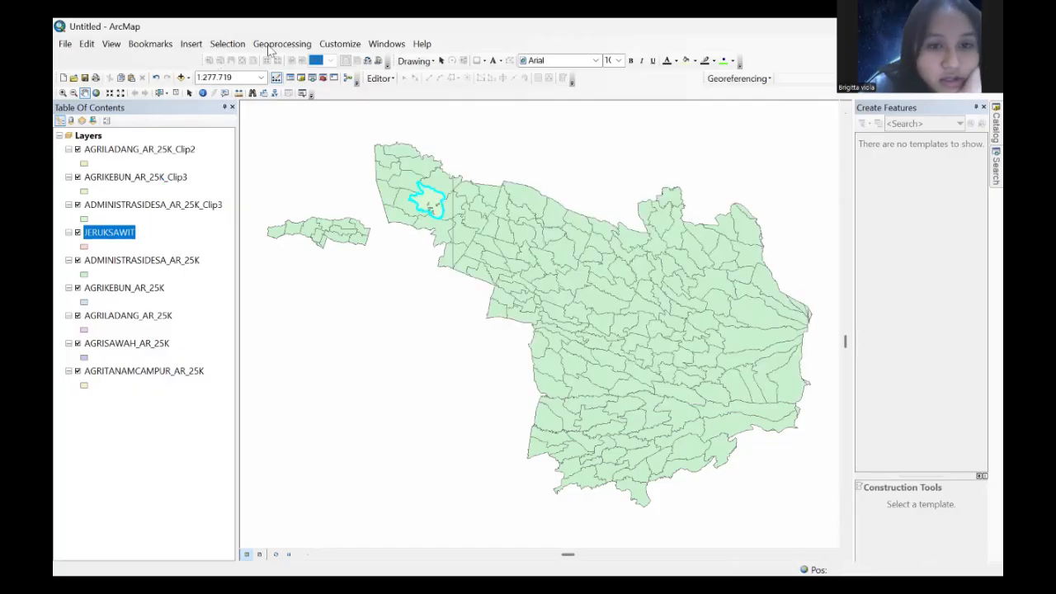
Step: Clip the AGRITANAMCAMPUR_AR_25K layer with JERUKSAWIT as the clip features, keeping the default output feature class
left_click(282, 44)
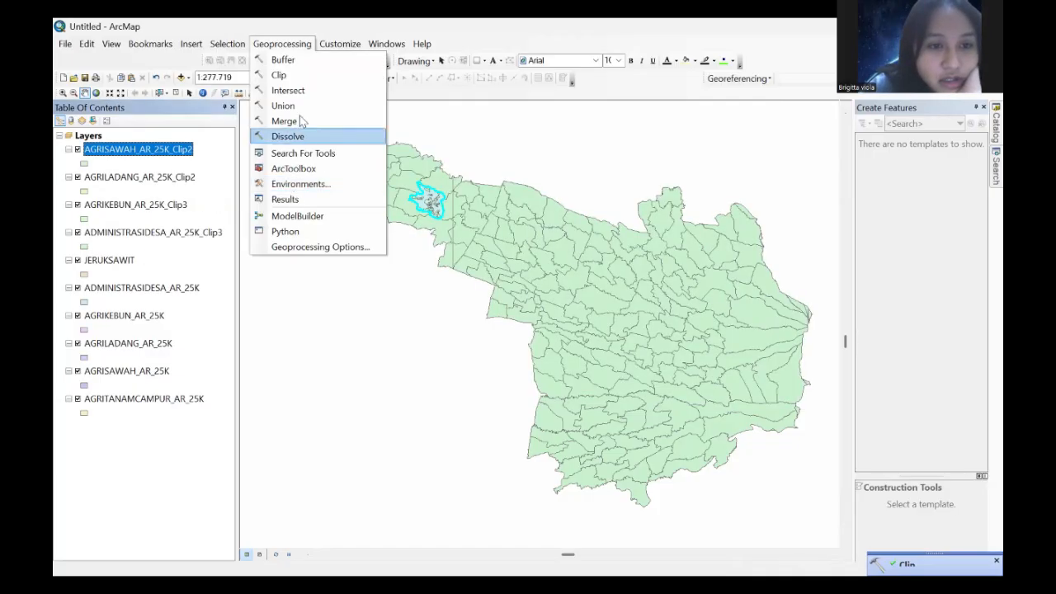
left_click(278, 75)
left_click_drag(164, 399, 447, 158)
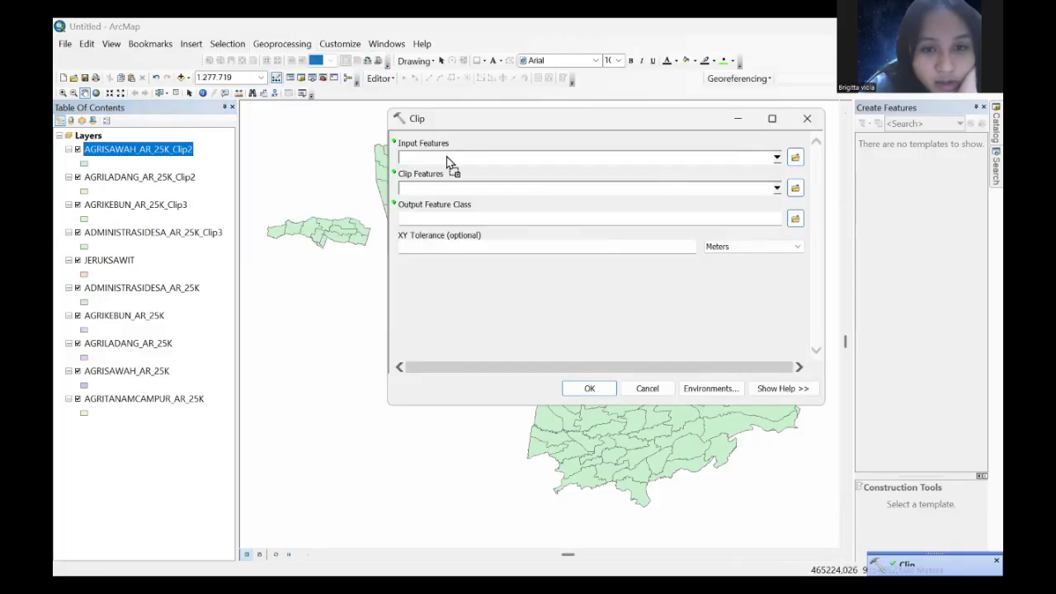
left_click(107, 261)
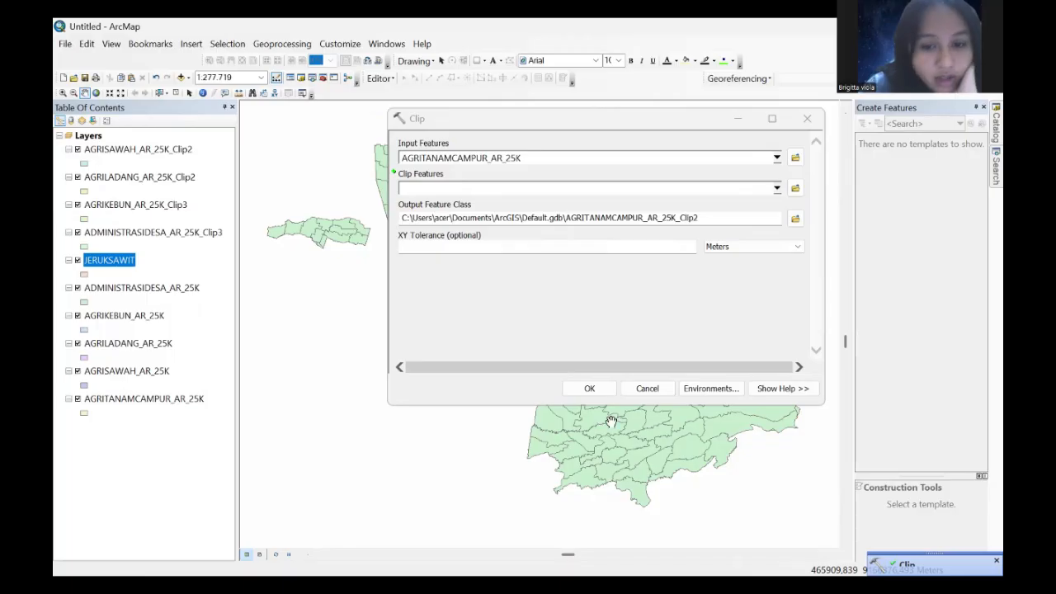
left_click(591, 388)
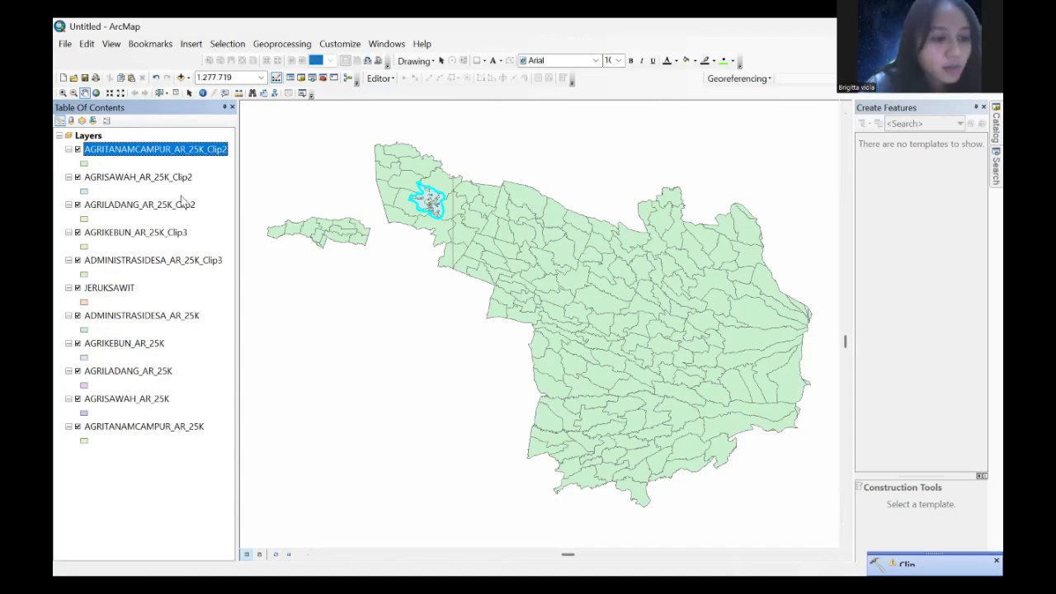
Step: Merge the four clipped agricultural layers and the clipped ADMINISTRASIDESA layer into one dataset at the default output location
left_click(62, 93)
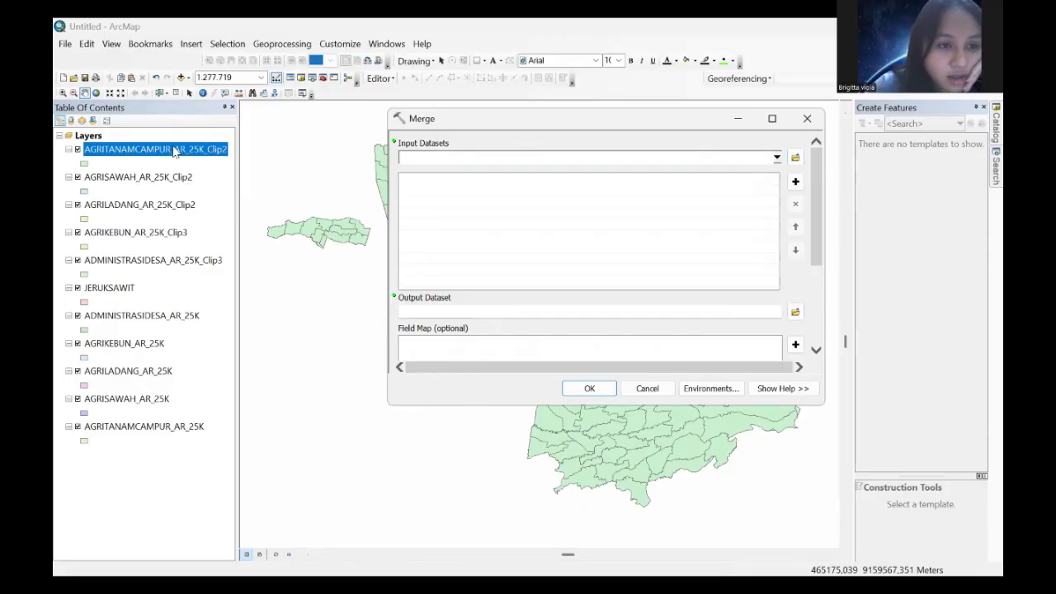
left_click(206, 153)
key("shift+Down")
key("shift+Down")
key("shift+Down")
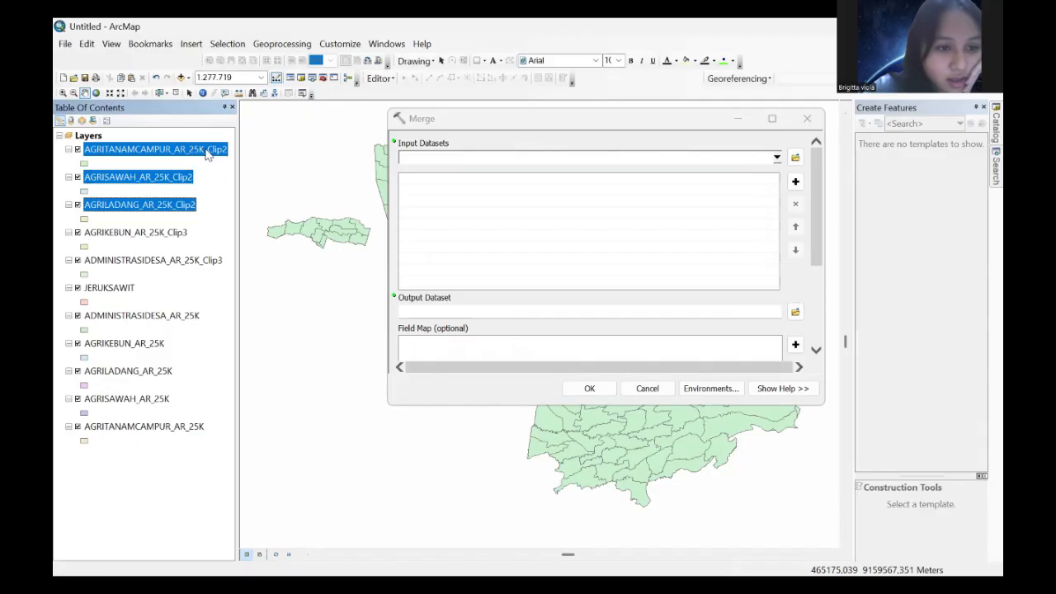
key("shift+Down")
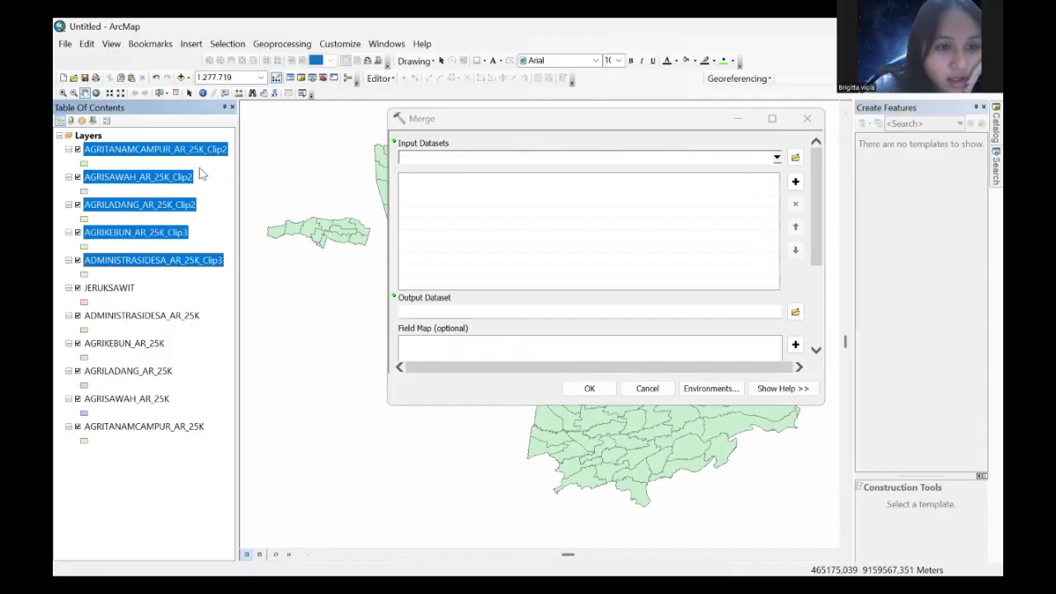
left_click_drag(198, 152, 532, 285)
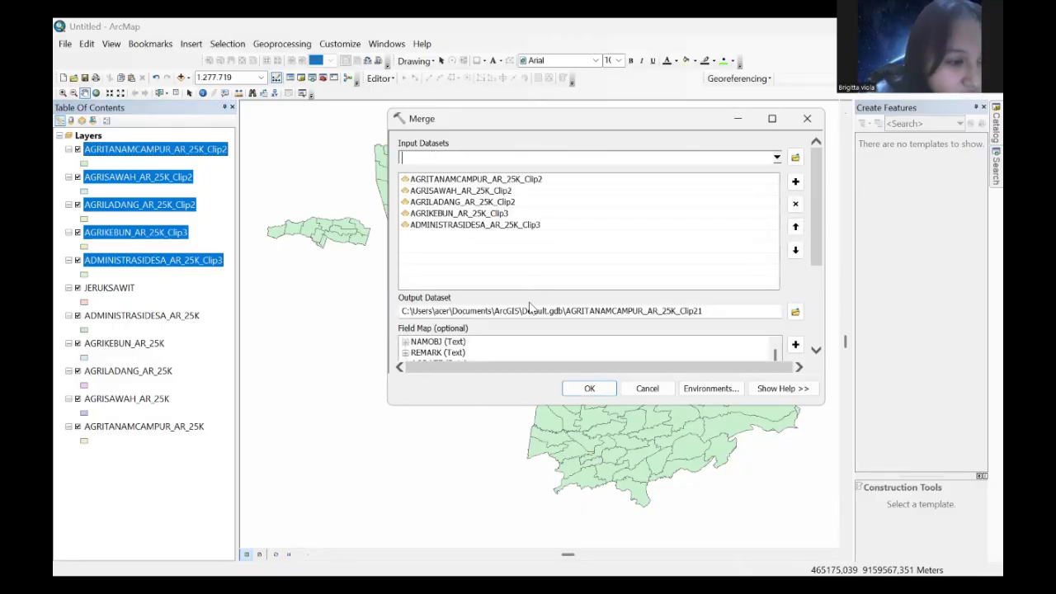
left_click(589, 389)
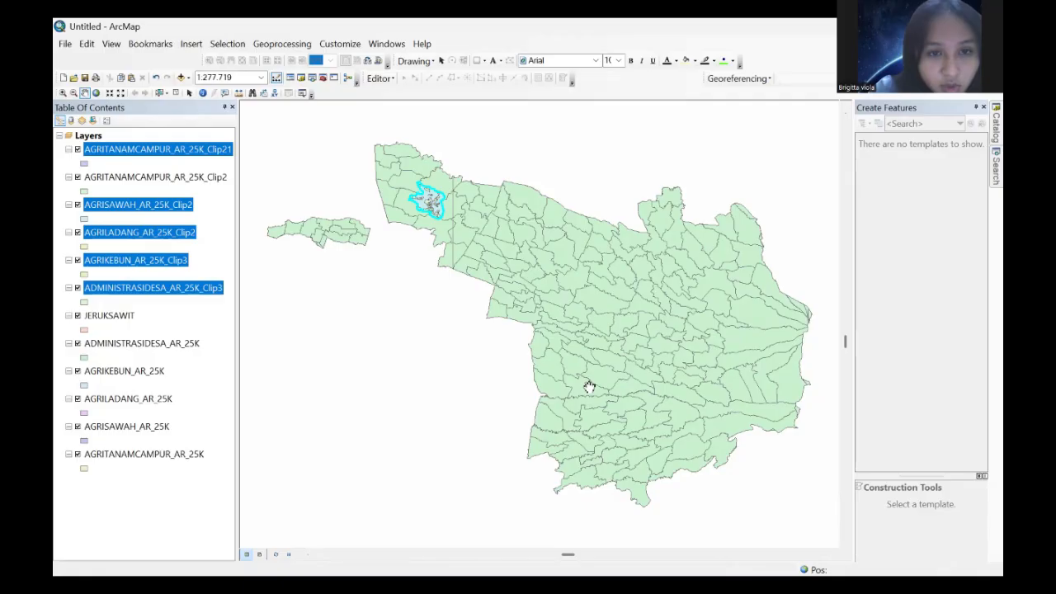
Step: Dissolve the merged AGRITANAMCAMPUR_AR_25K_Clip21 layer by the NAMOBJ field, keeping the default output feature class
left_click(167, 156)
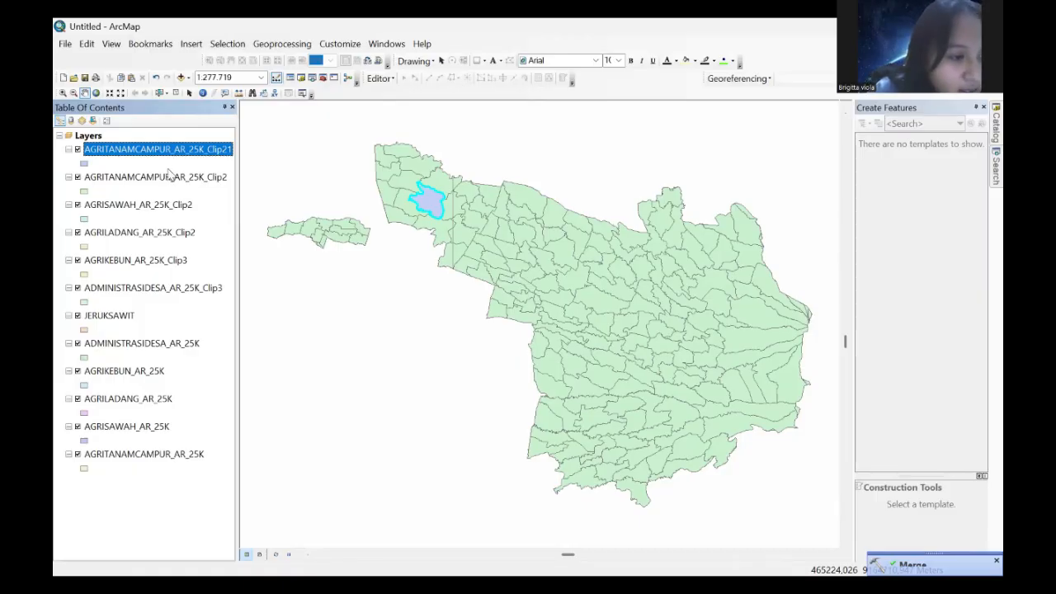
left_click(267, 45)
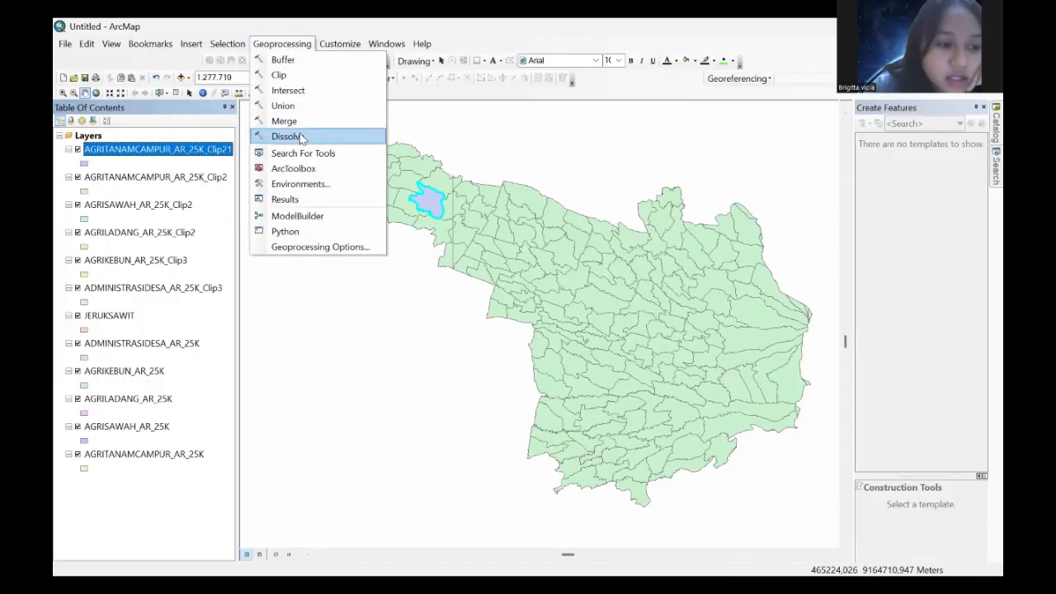
left_click(301, 137)
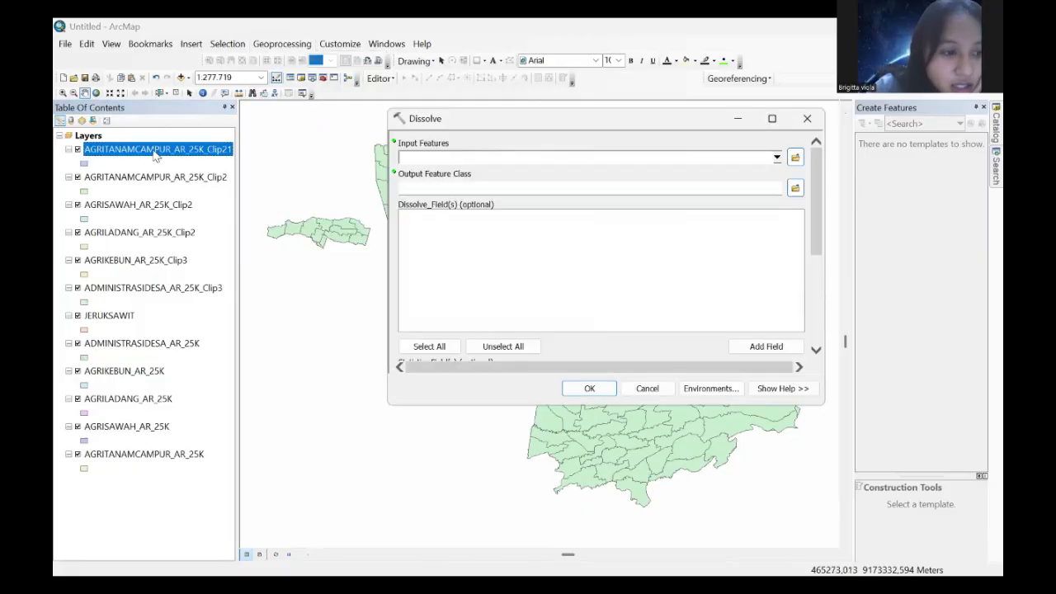
left_click_drag(154, 157, 461, 154)
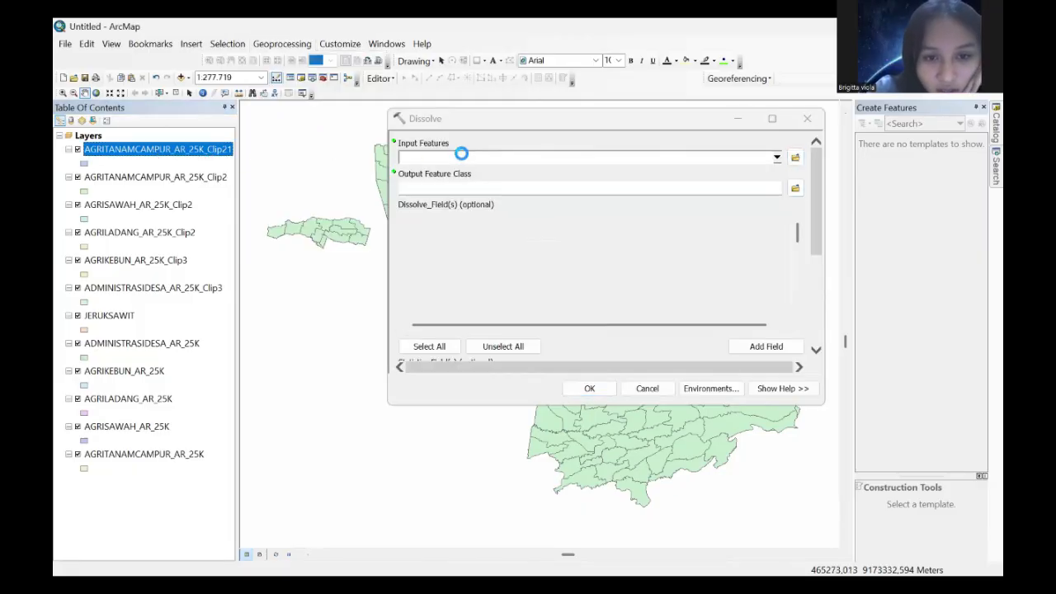
left_click(405, 227)
left_click(589, 388)
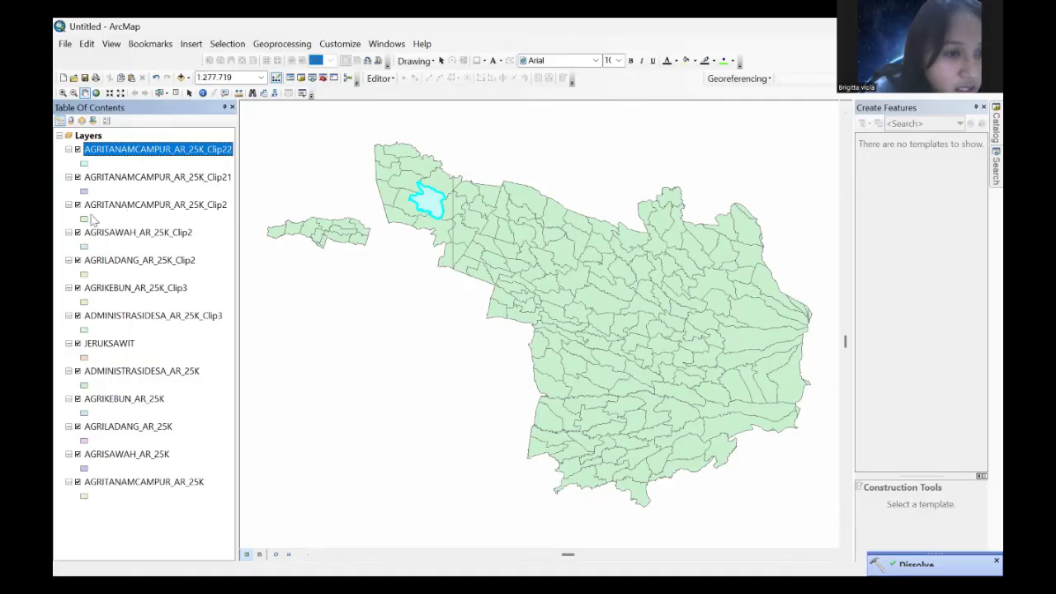
Step: Turn off the visibility of every layer except the dissolved AGRITANAMCAMPUR_AR_25K_Clip22 layer
left_click(77, 177)
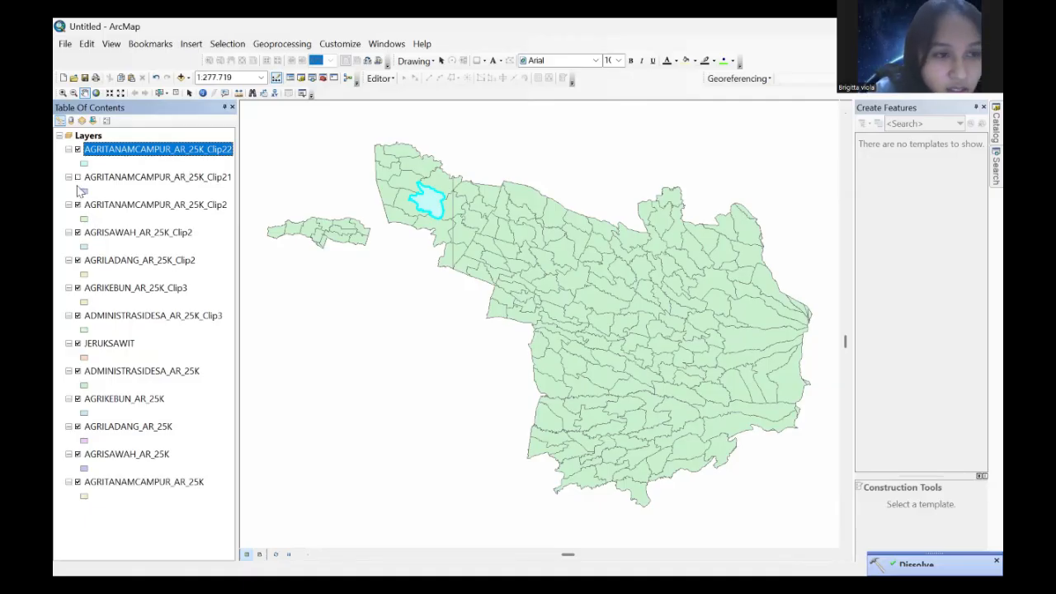
left_click(77, 233)
left_click(77, 260)
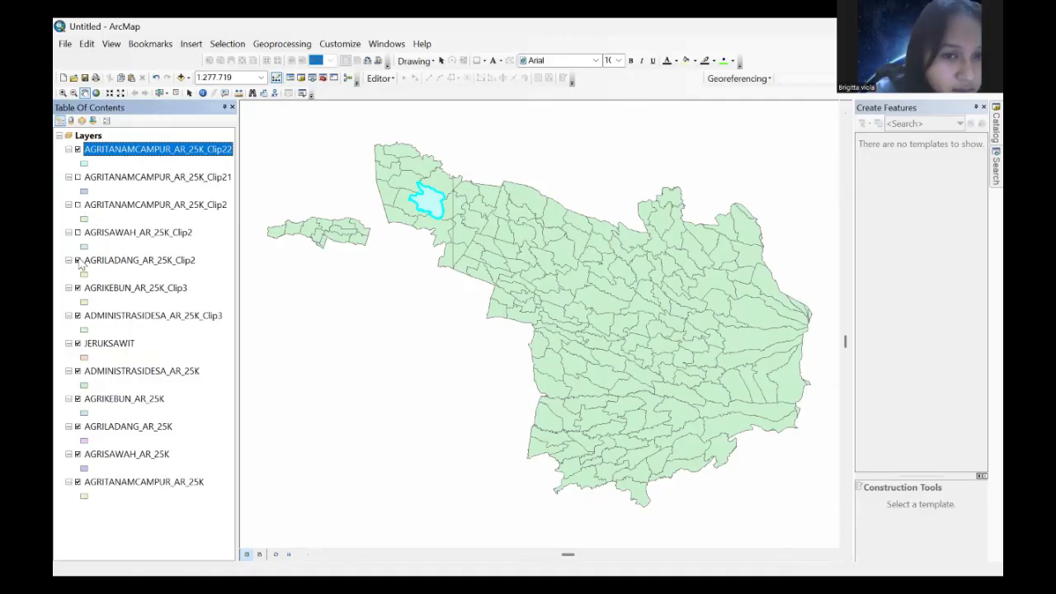
left_click(78, 288)
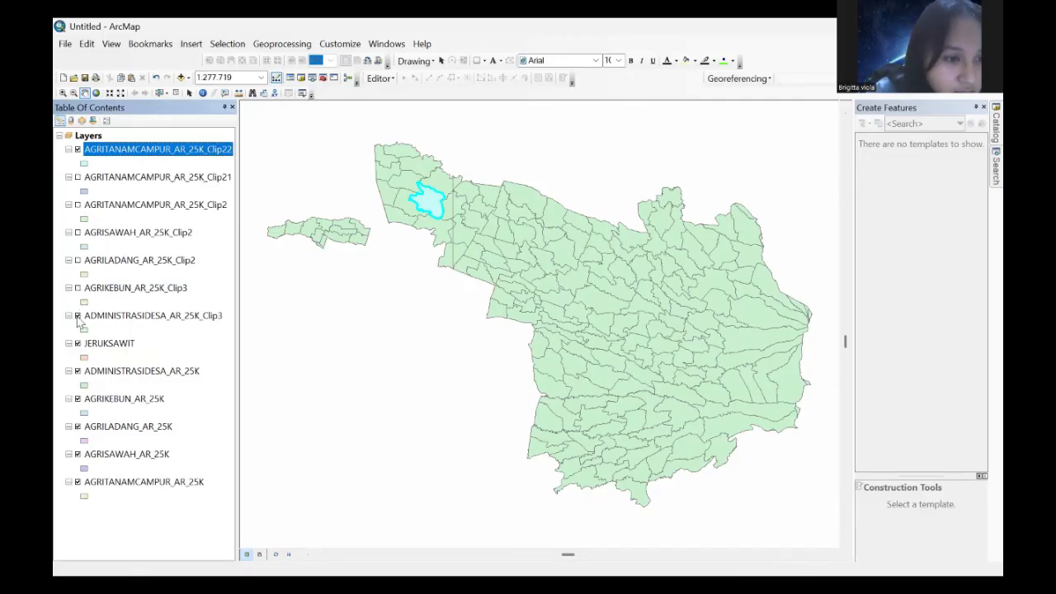
left_click(78, 316)
left_click(77, 343)
left_click(77, 371)
left_click(78, 398)
left_click(77, 426)
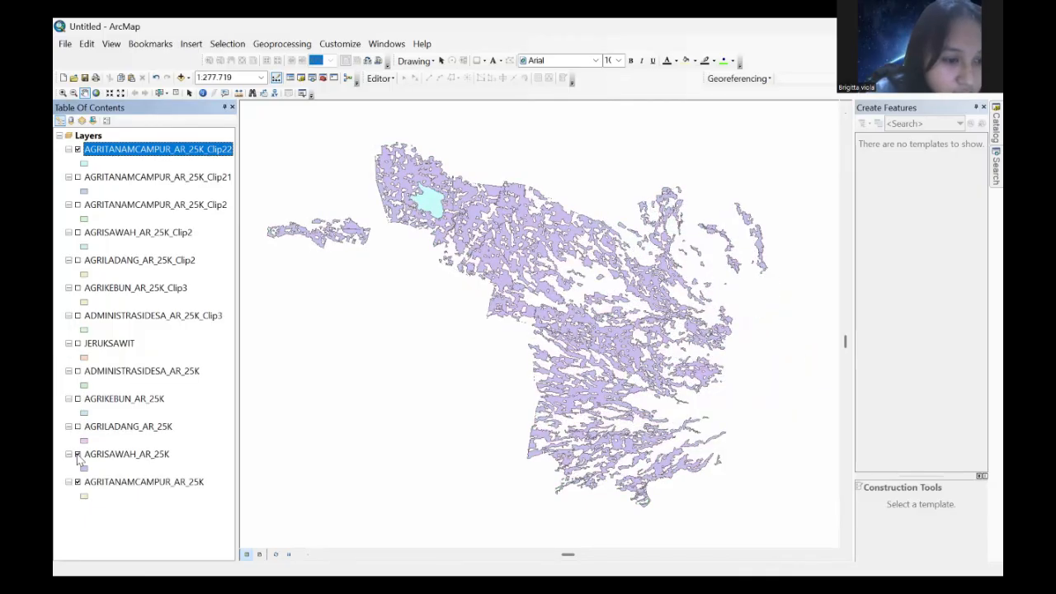
left_click(77, 454)
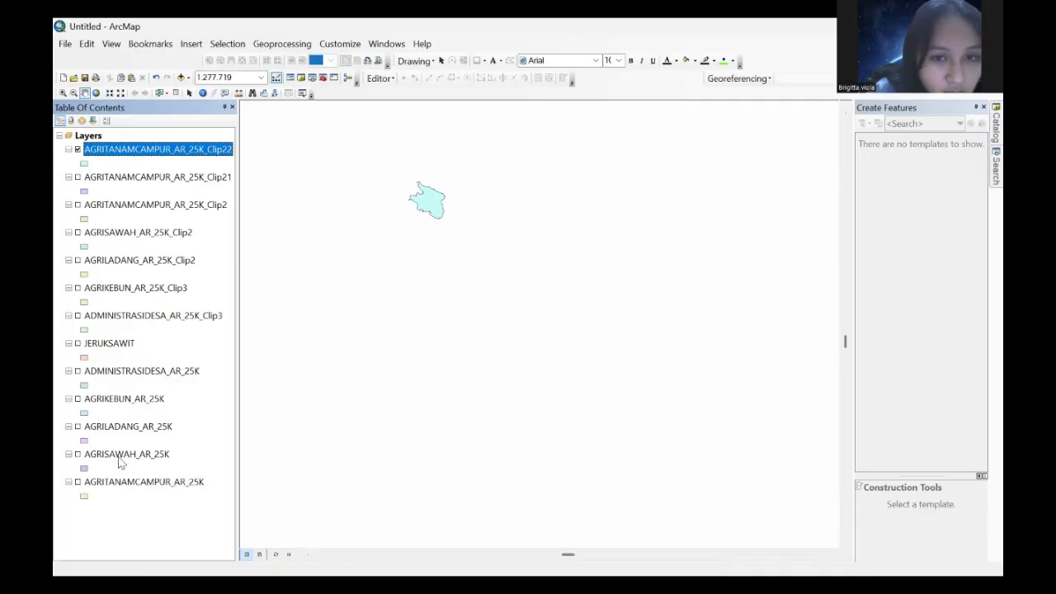
Step: Examine the dissolved village polygon up close and check the field list in its layer properties
scroll(440, 212, "down", 3)
scroll(440, 212, "down", 1)
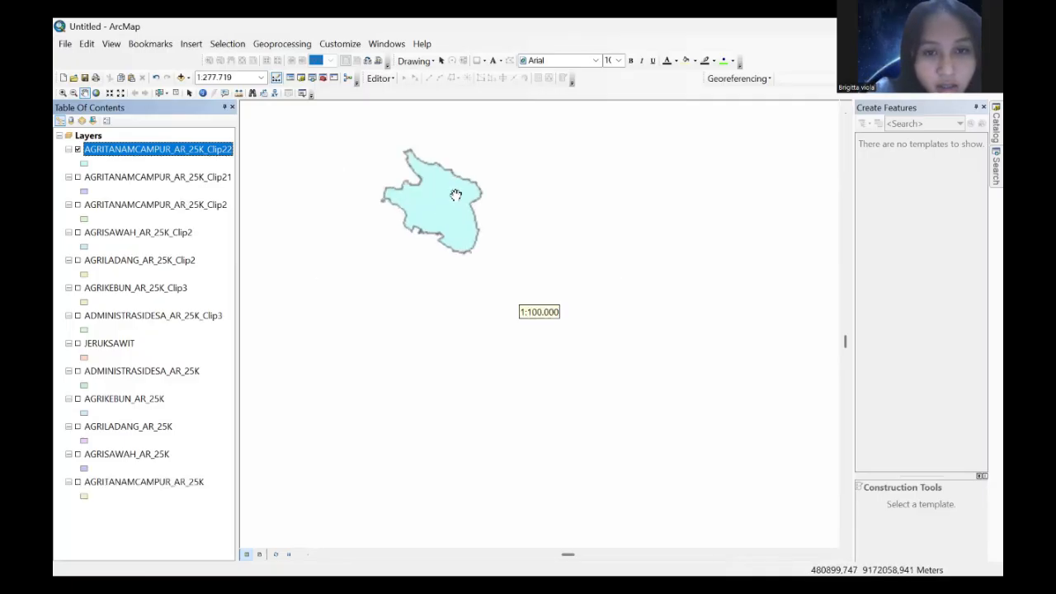
left_click_drag(514, 220, 551, 260)
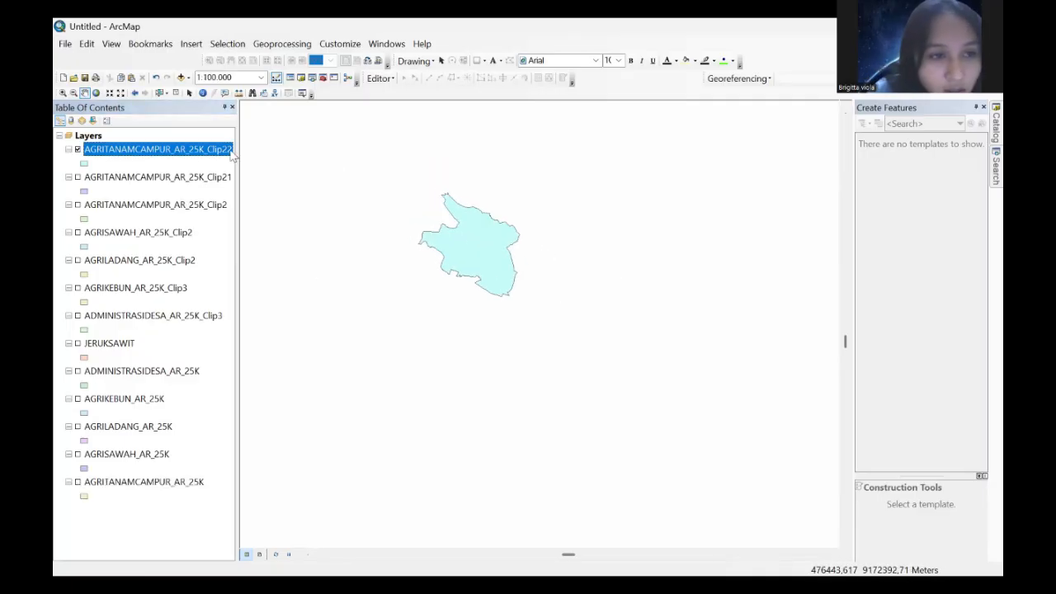
left_click(176, 151)
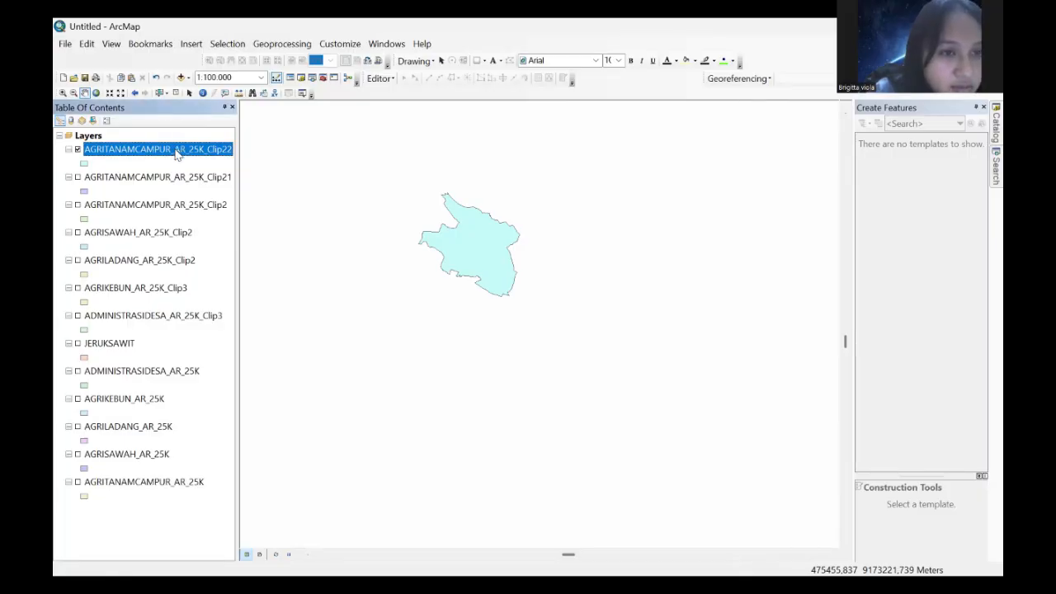
double_click(176, 151)
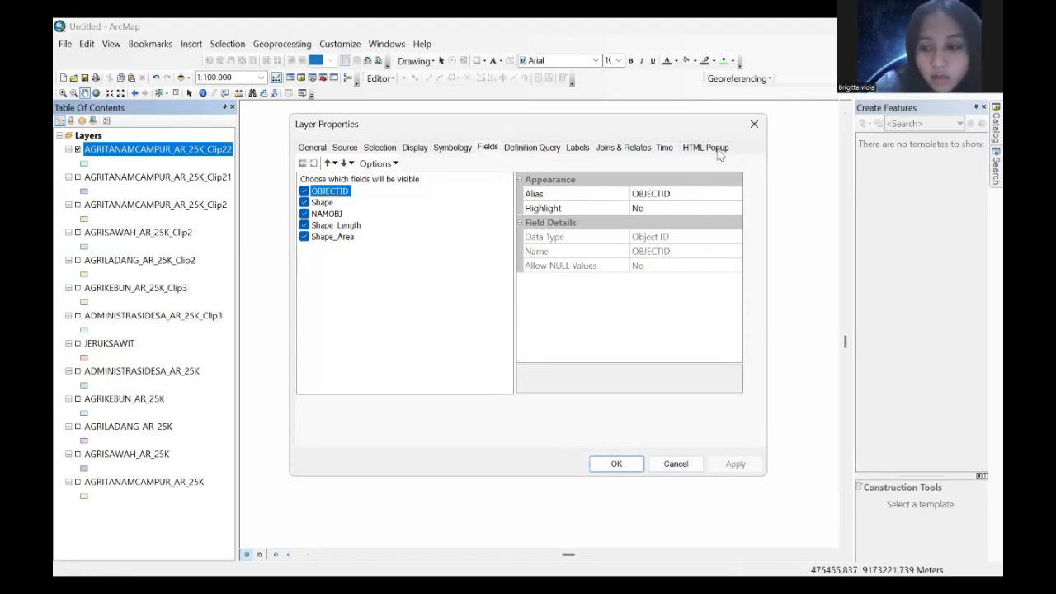
left_click(754, 124)
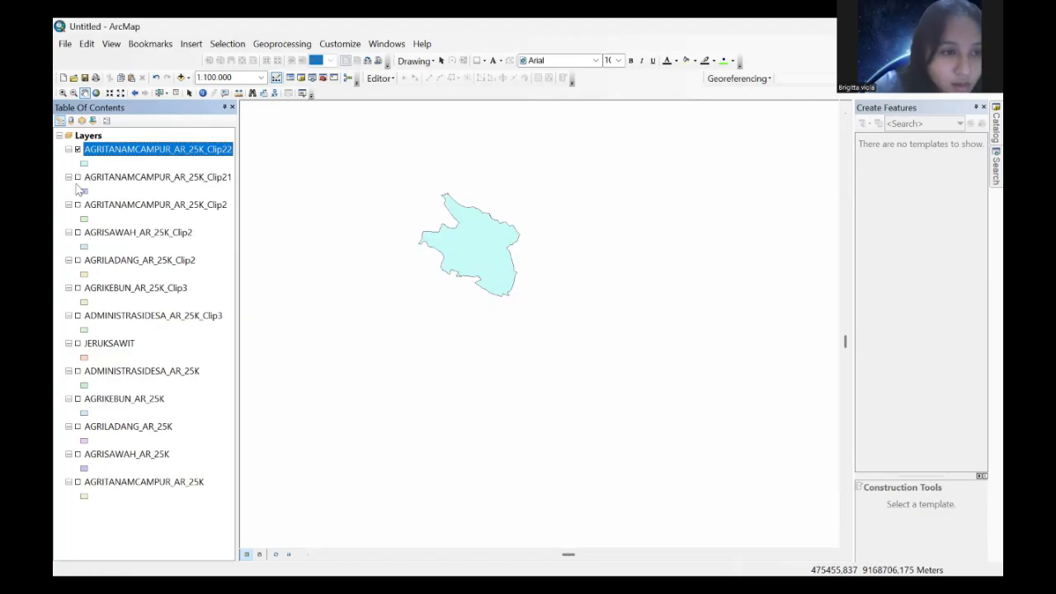
Step: Turn the merged layer, all the clipped layers and the JERUKSAWIT layer back on, leaving the original 25K layers hidden
left_click(77, 176)
left_click(77, 204)
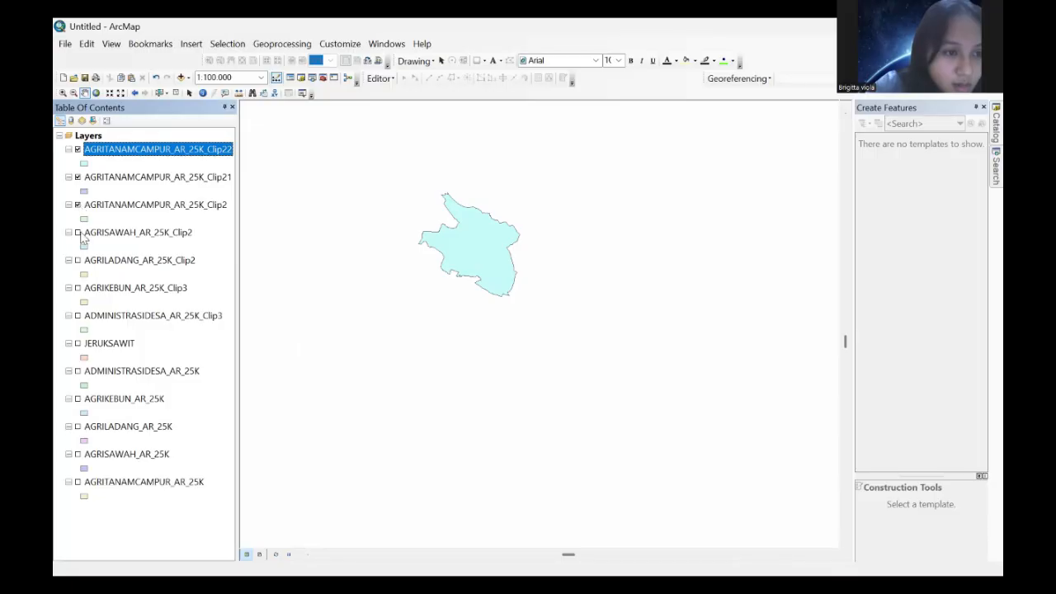
left_click(78, 232)
left_click(77, 259)
left_click(78, 288)
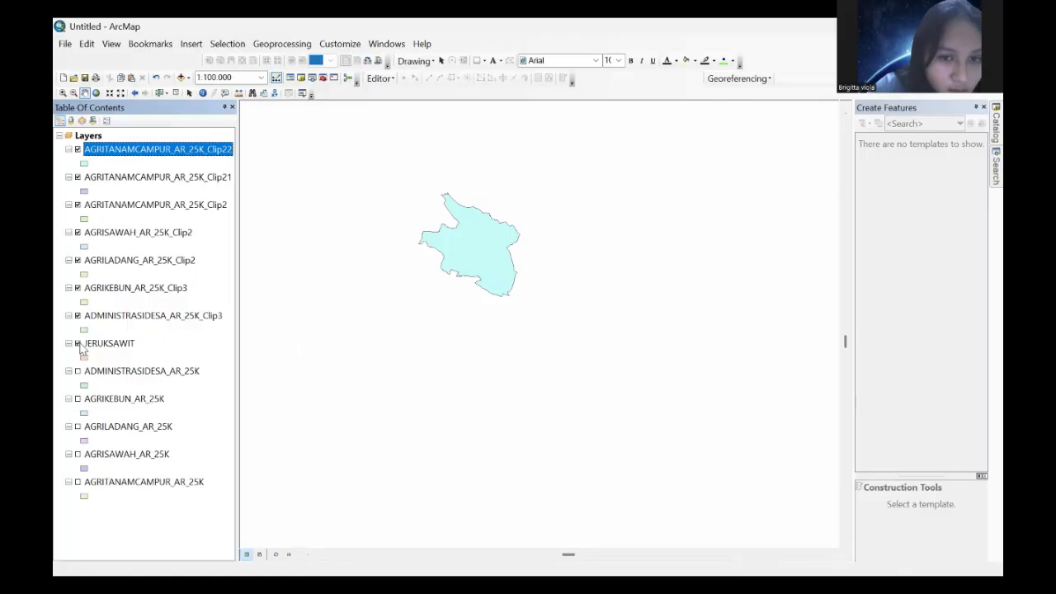
Step: Rename the dissolved AGRITANAMCAMPUR_AR_25K_Clip22 layer to PETA PENGGUNAAN LAHAN
left_click(131, 150)
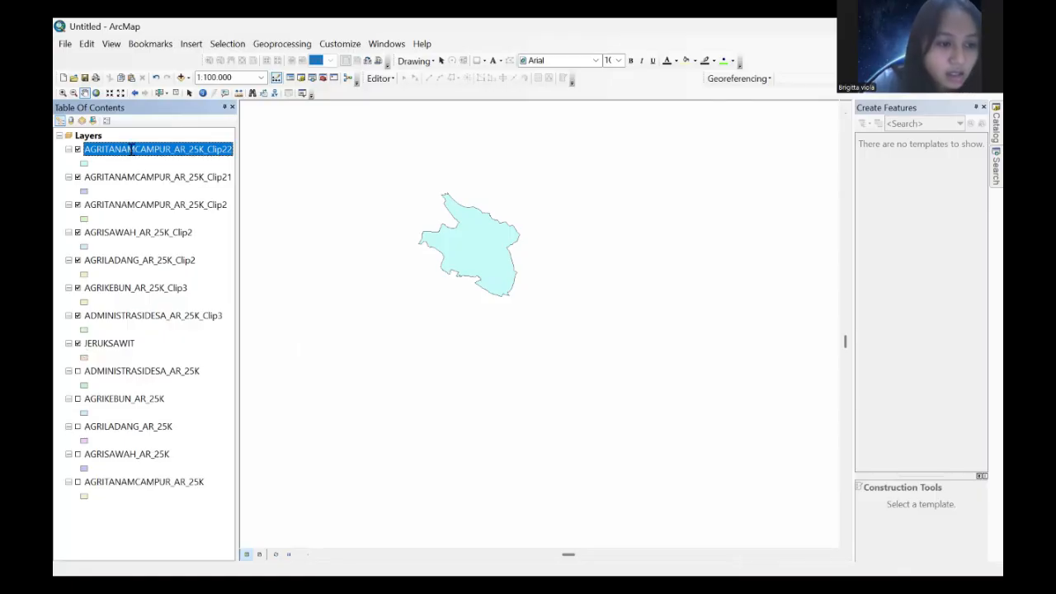
type("PETA PENGGUNAAN L")
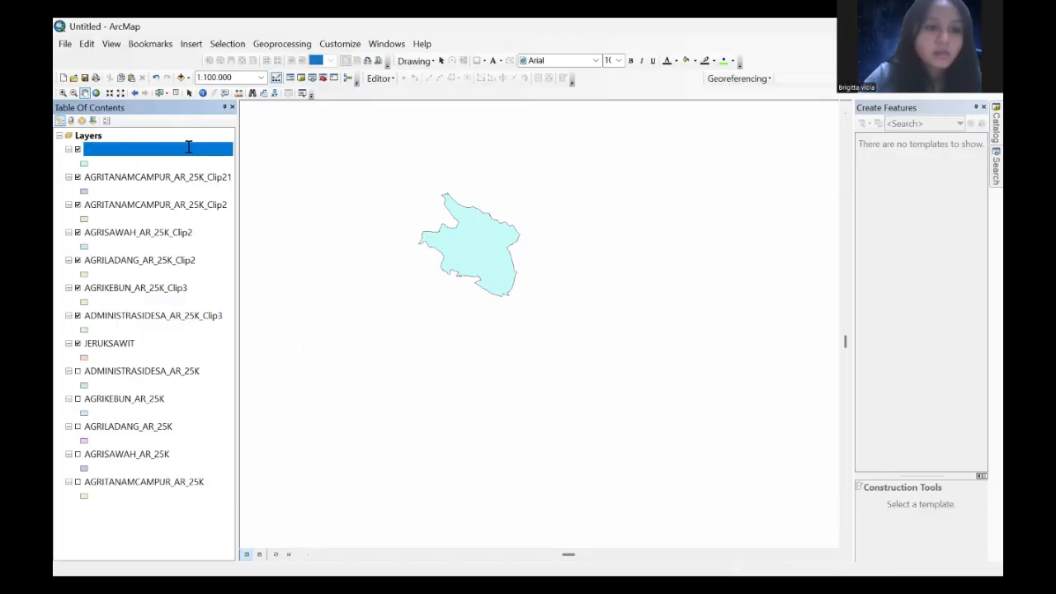
type("AHAN")
left_click(223, 135)
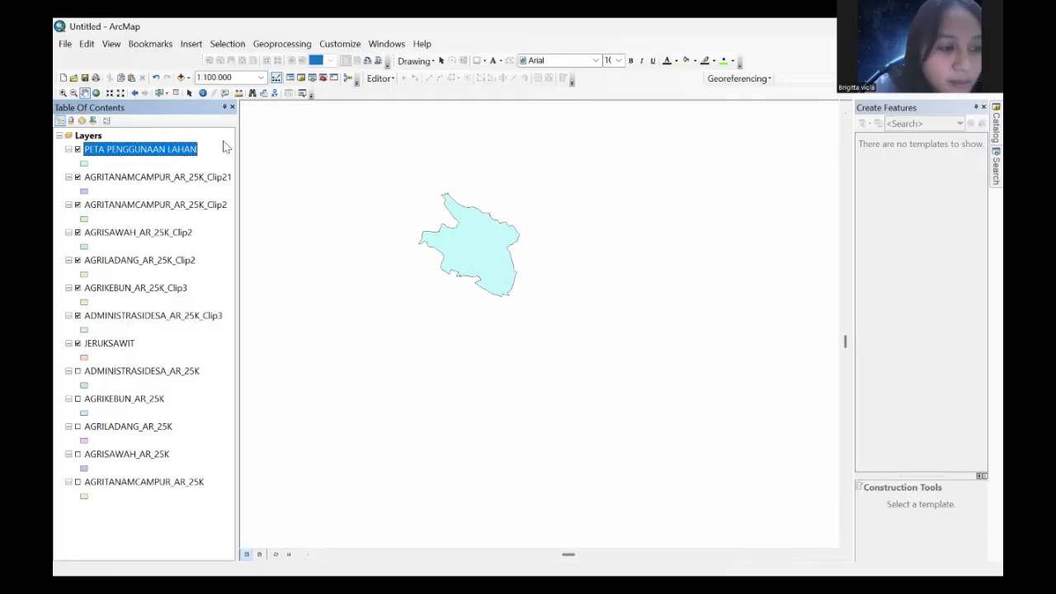
Step: Add the rasters DEMNAS_1408-34_v1.0 (1).tif and DEMNAS_1408-62_v1.0 (1).tif from the Jeruksawit video folder to the map
right_click(92, 137)
left_click(134, 144)
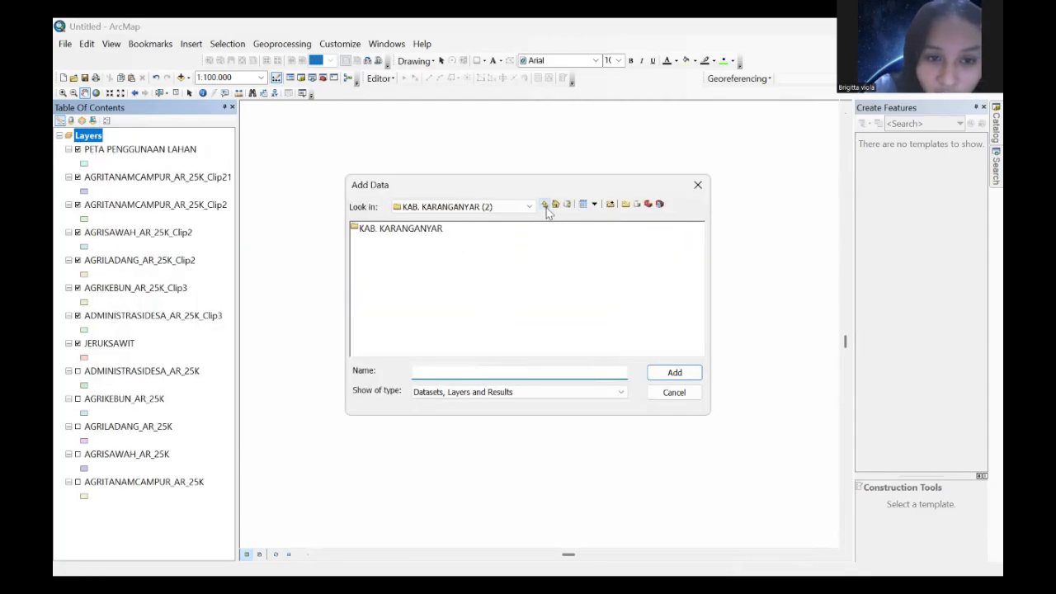
left_click(545, 205)
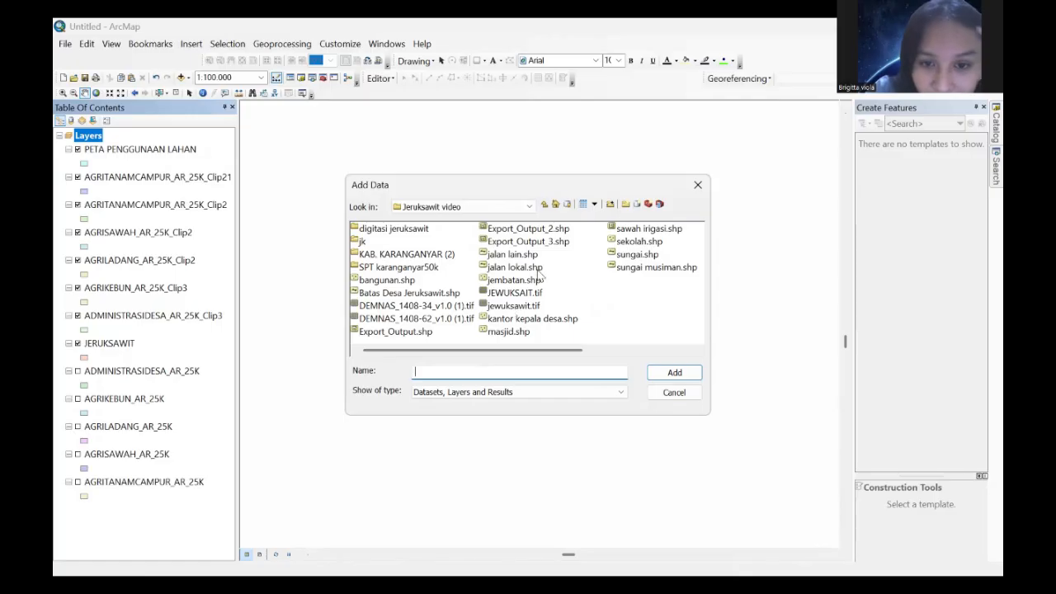
left_click(470, 307)
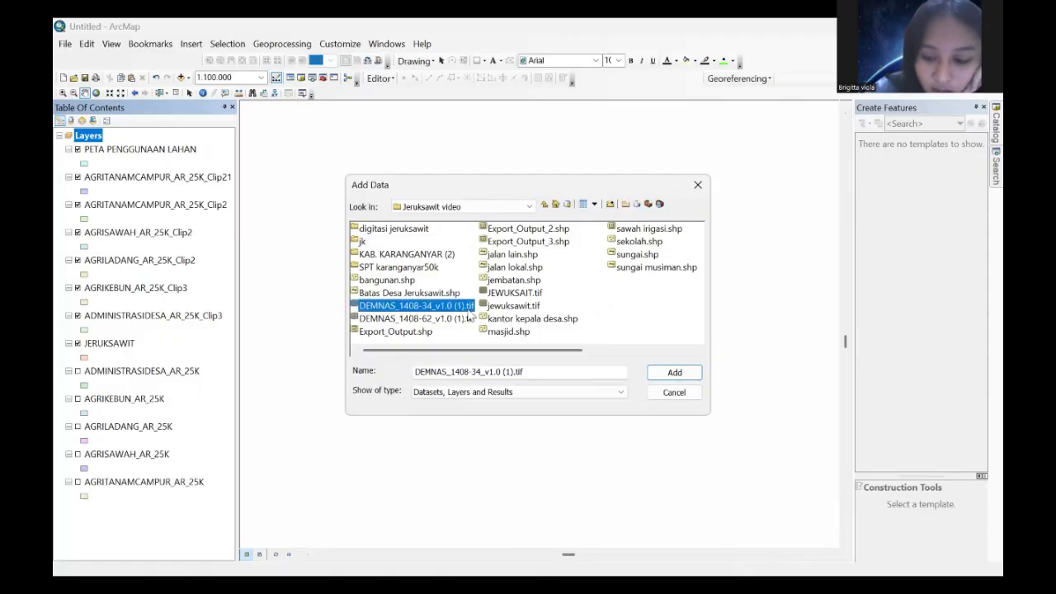
left_click(469, 318, "shift")
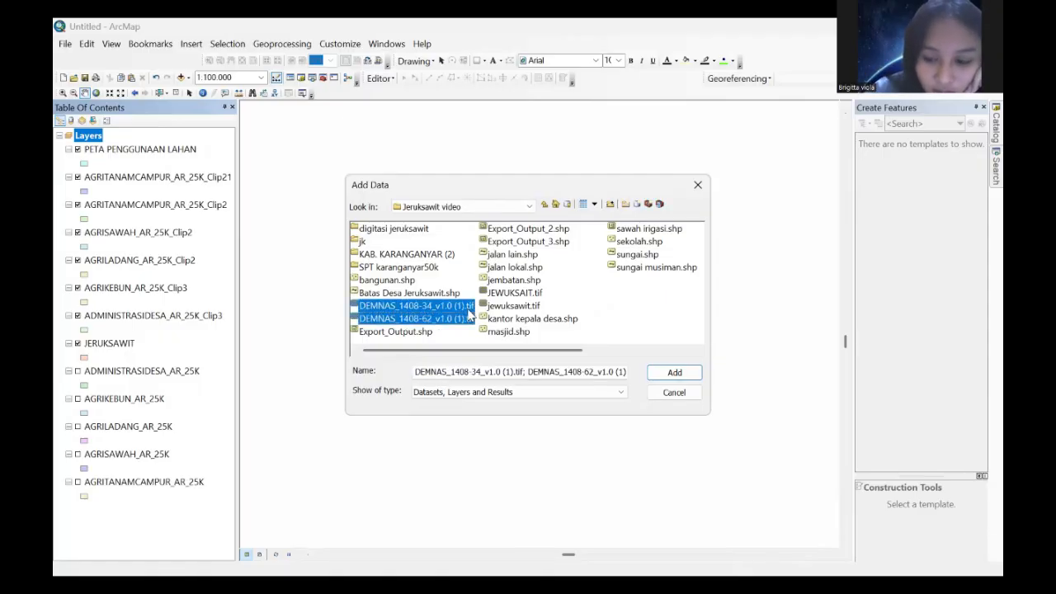
left_click(675, 373)
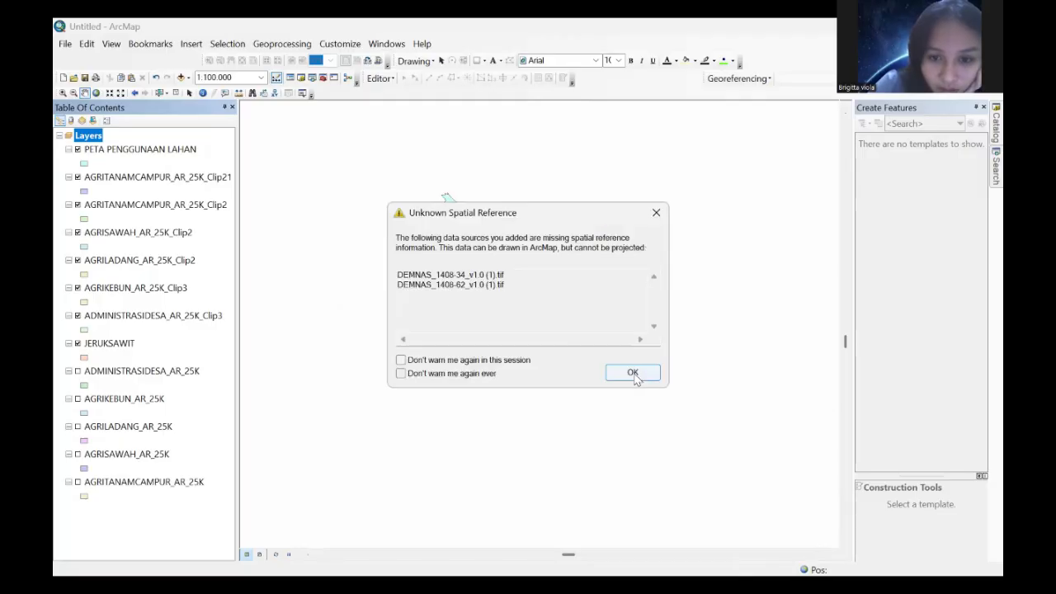
left_click(631, 370)
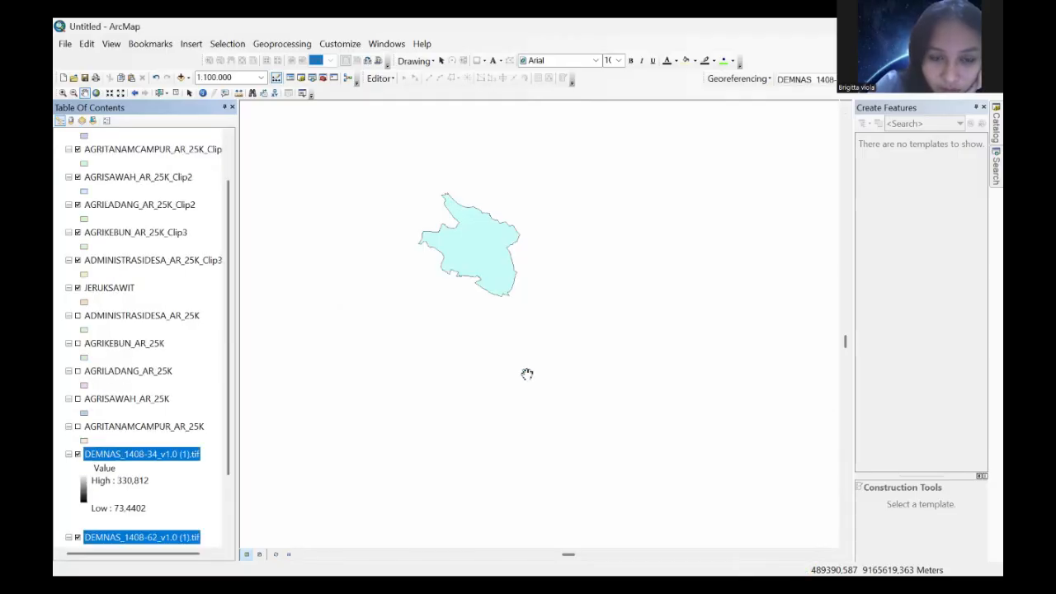
Step: Zoom the map to the extent of the DEMNAS_1408-34_v1.0 (1).tif layer to view the elevation rasters
scroll(229, 417, "down", 3)
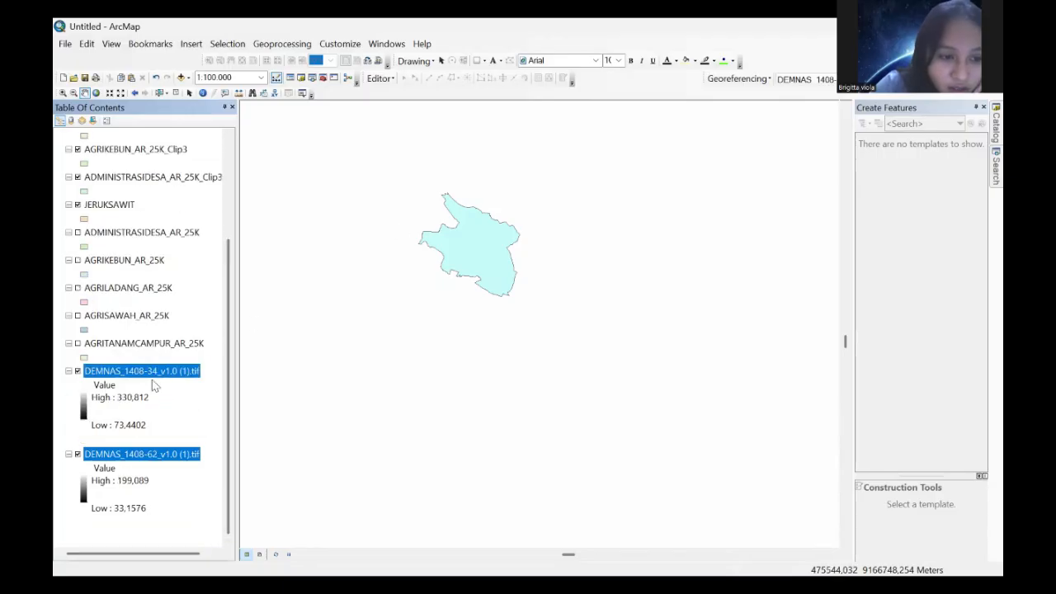
left_click(128, 372)
right_click(127, 372)
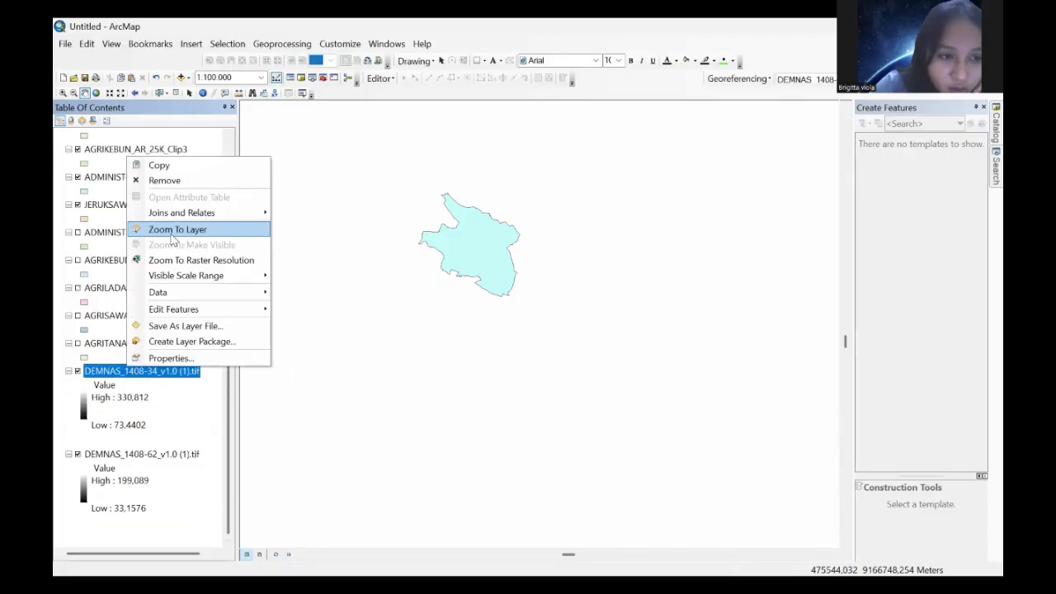
left_click(173, 231)
scroll(520, 270, "up", 2)
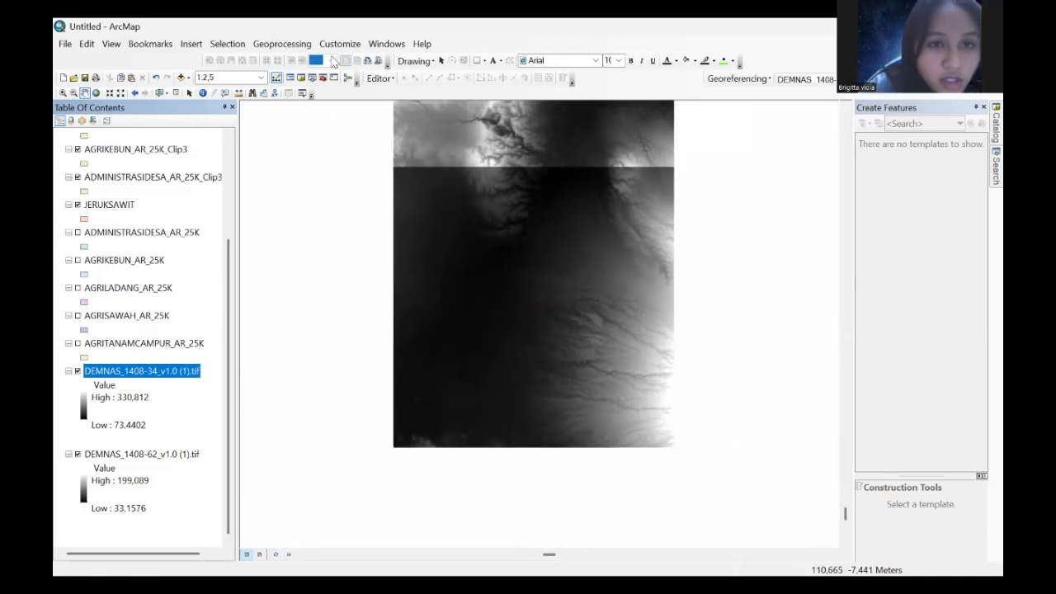
Step: Search for "mosaic to new raster" and open the Mosaic To New Raster tool
left_click(385, 45)
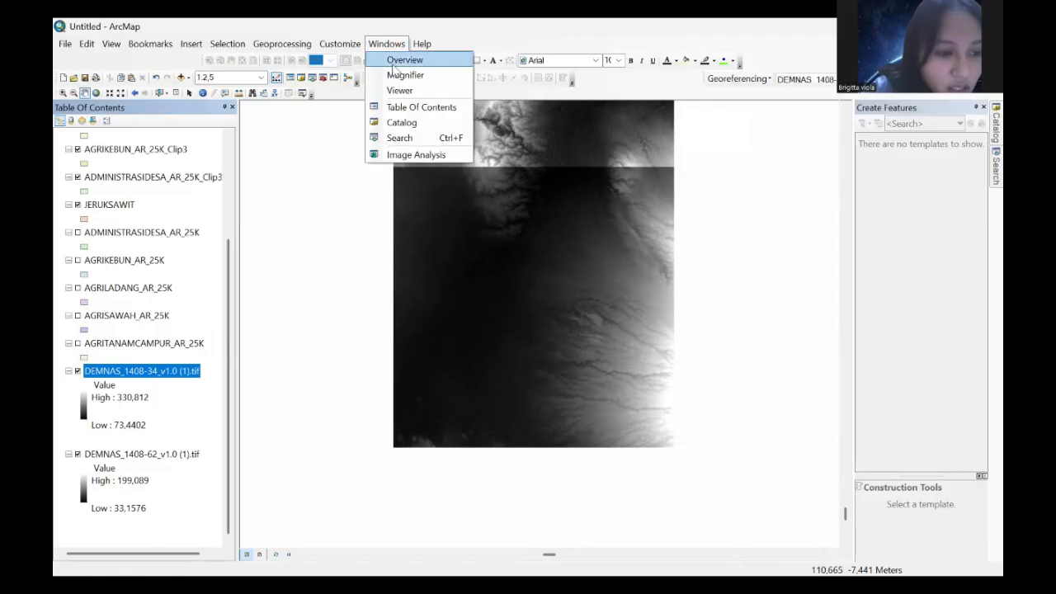
left_click(922, 152)
type("mosaic")
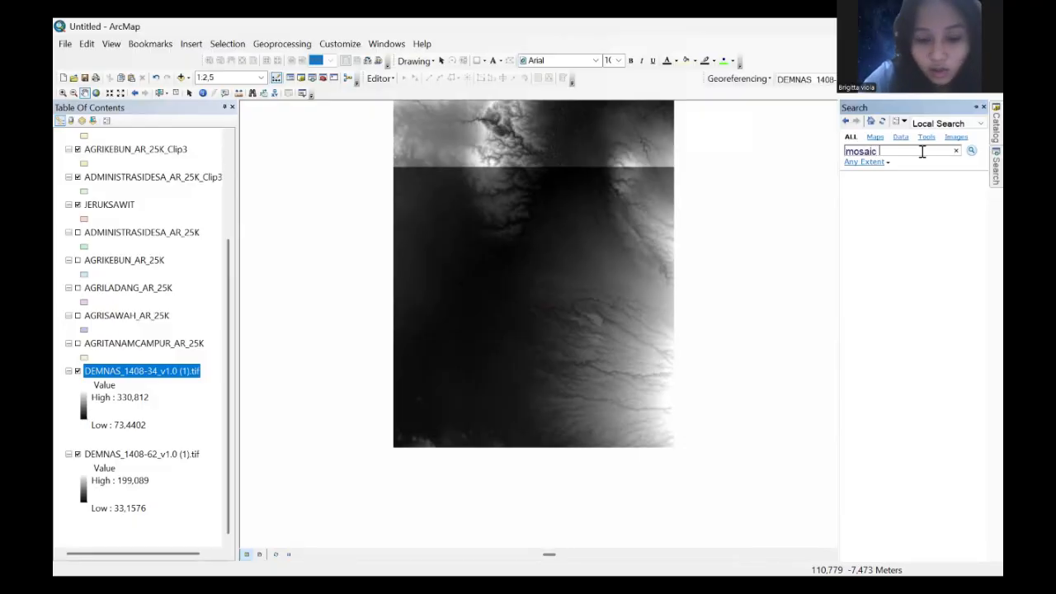
type(" to new raster")
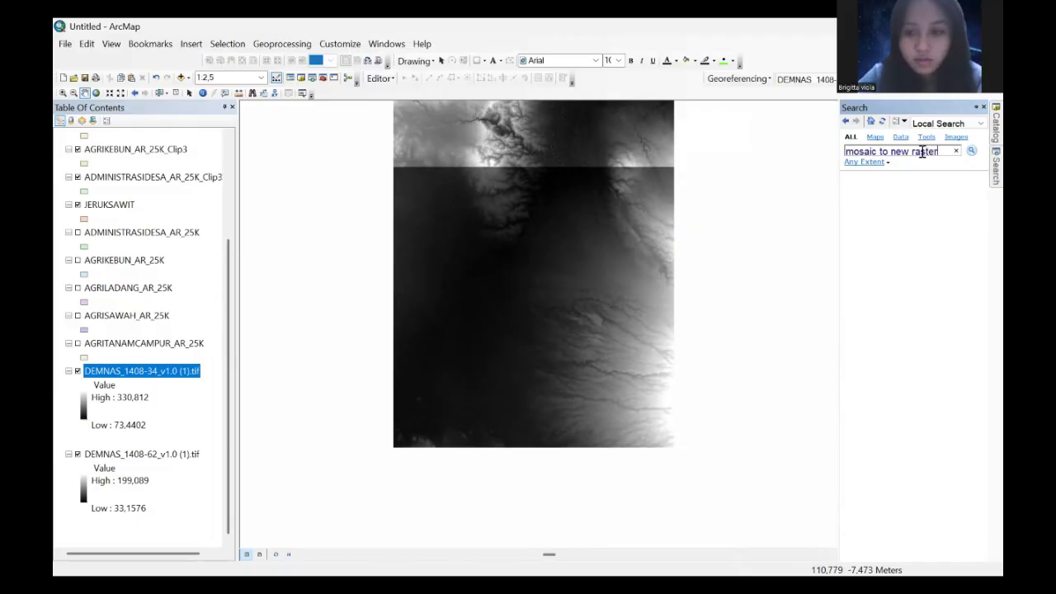
key("Return")
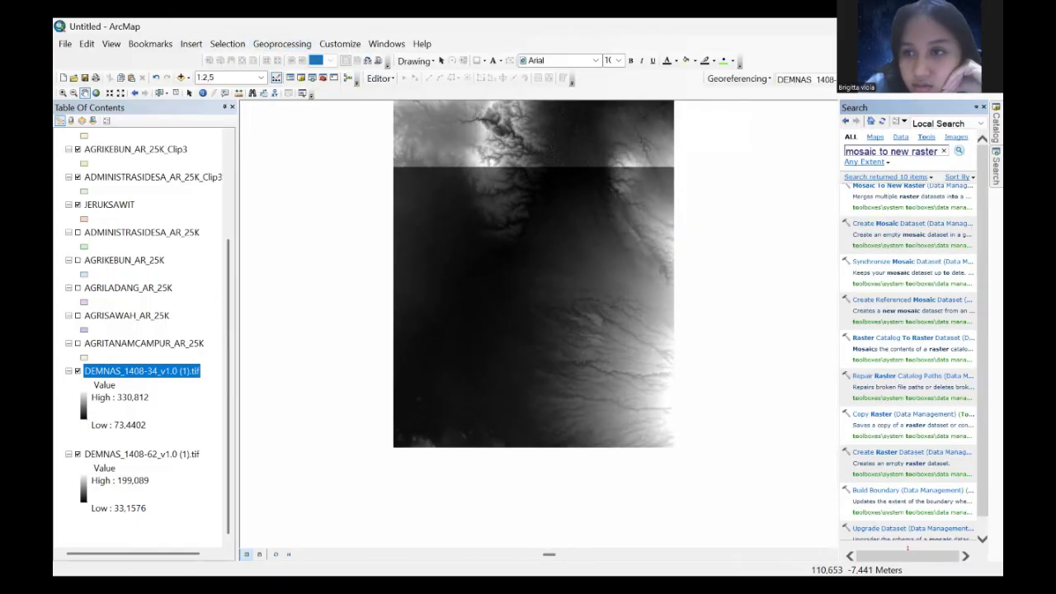
left_click(899, 187)
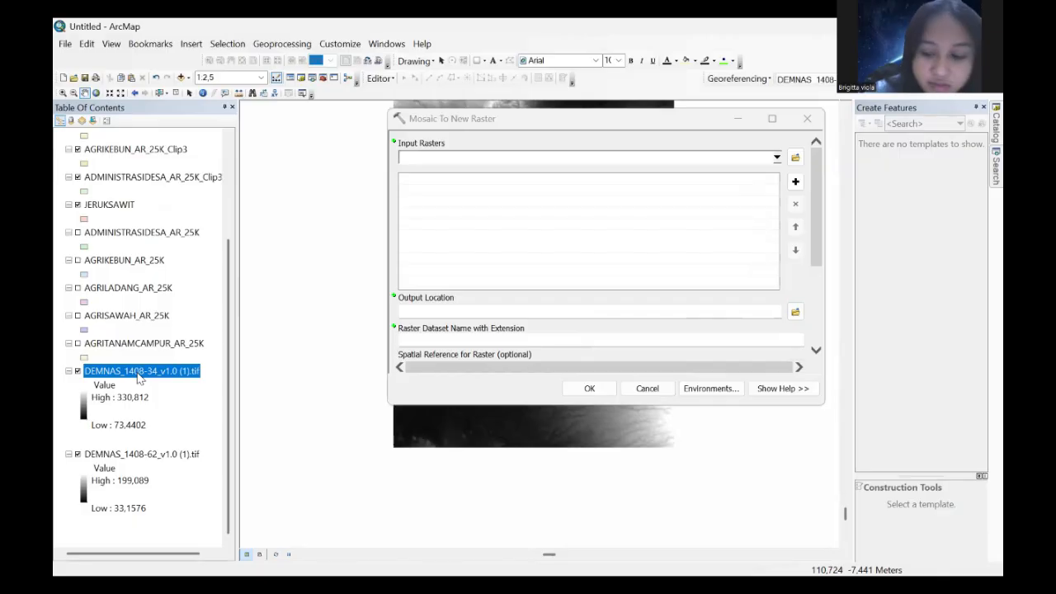
Step: Load DEMNAS_1408-34_v1.0 (1).tif and DEMNAS_1408-62_v1.0 (1).tif together as the input rasters of the mosaic
scroll(139, 377, "up", 1)
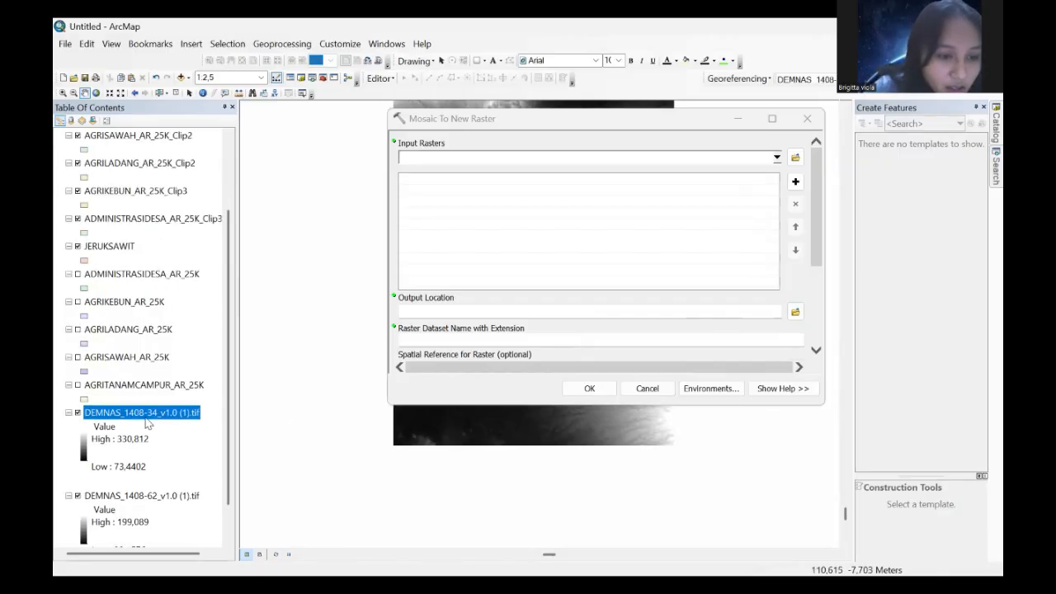
left_click(149, 411)
left_click(162, 414)
left_click(211, 428)
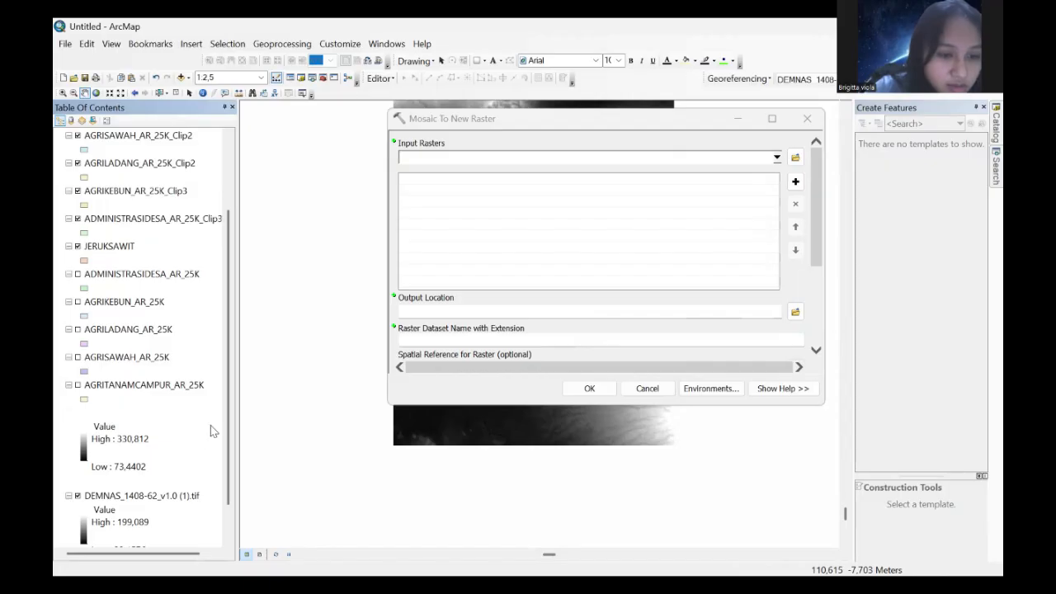
left_click(188, 415)
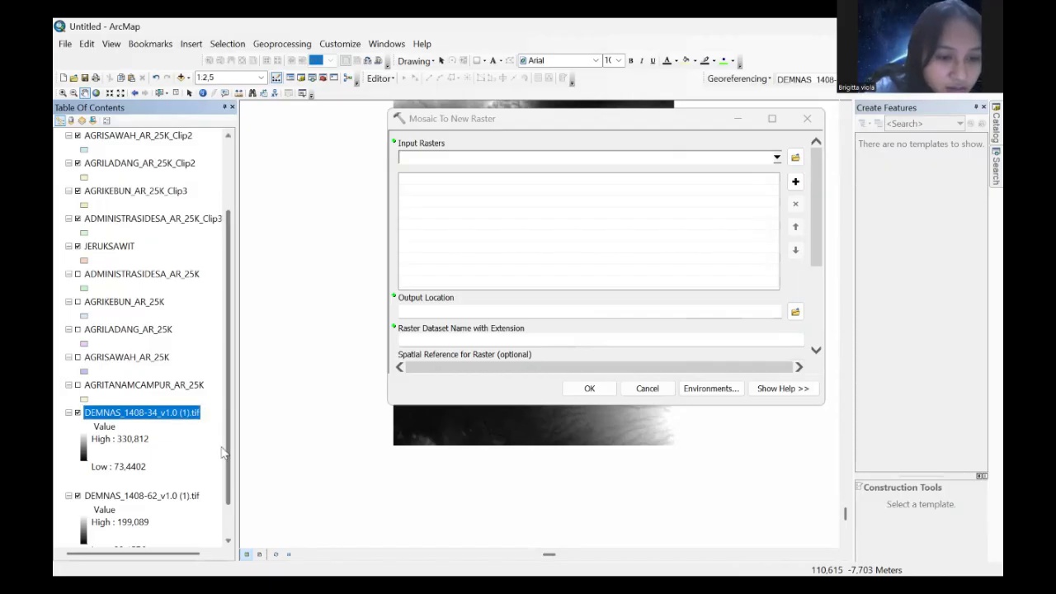
scroll(188, 376, "down", 1)
key("shift+Down")
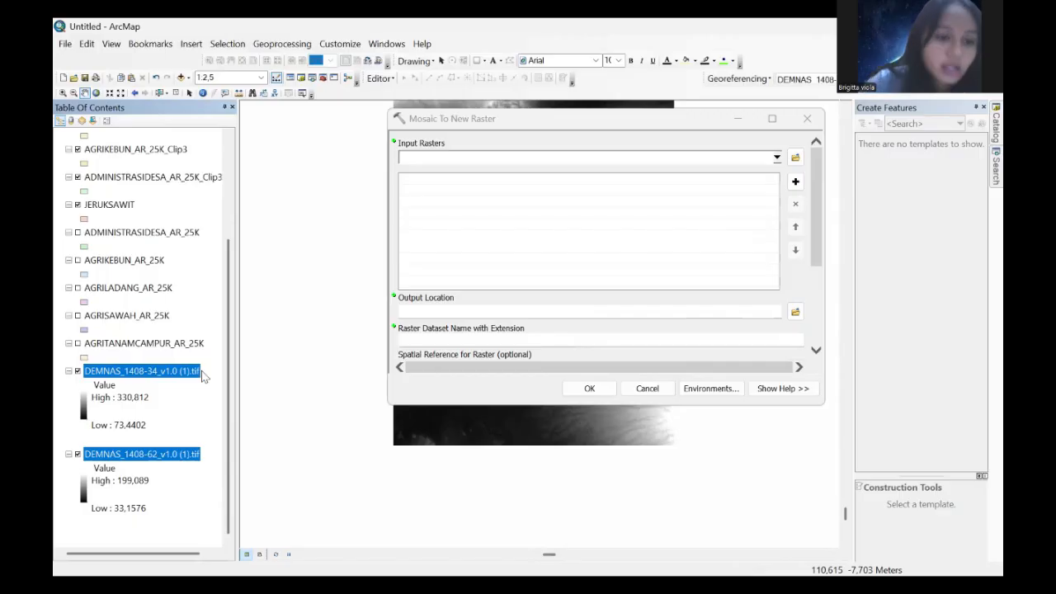
left_click_drag(185, 371, 434, 158)
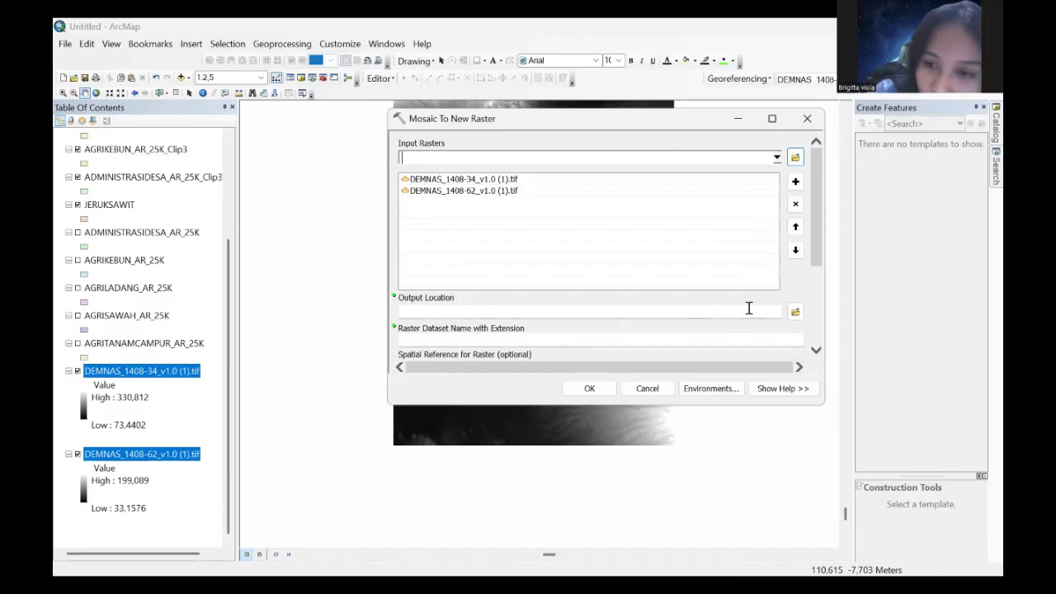
Step: Set the mosaic's output location to the digitasi jeruksawit folder and name the raster dataset jeruksawit.tif
left_click(794, 311)
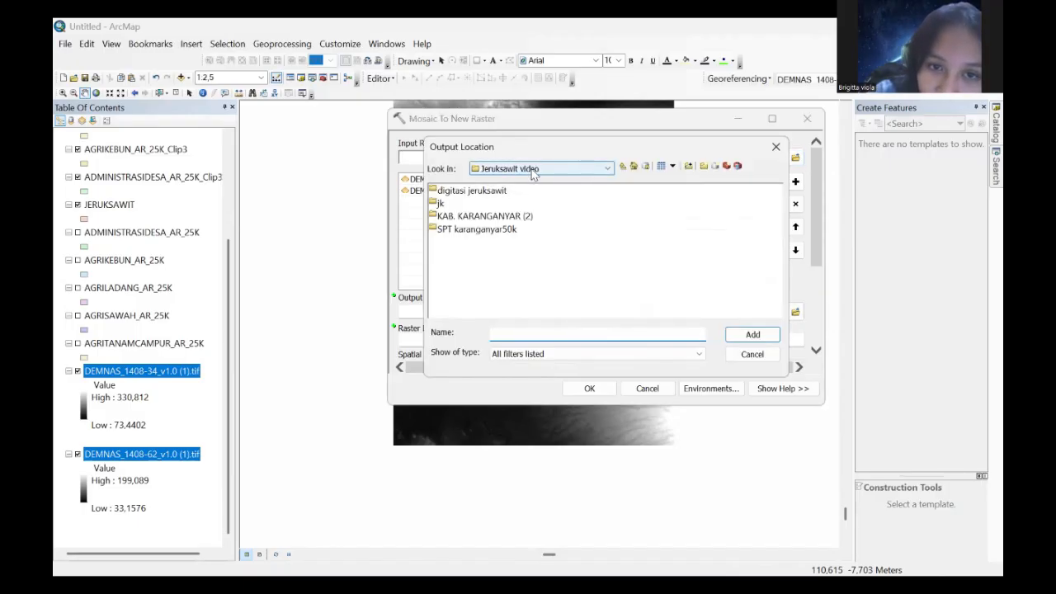
left_click(493, 192)
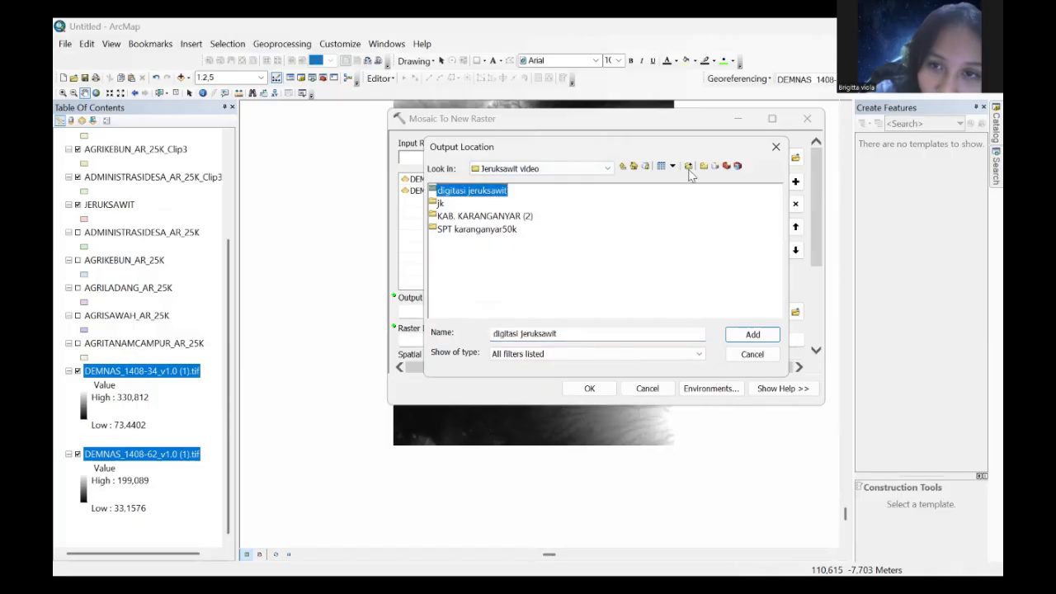
left_click(744, 336)
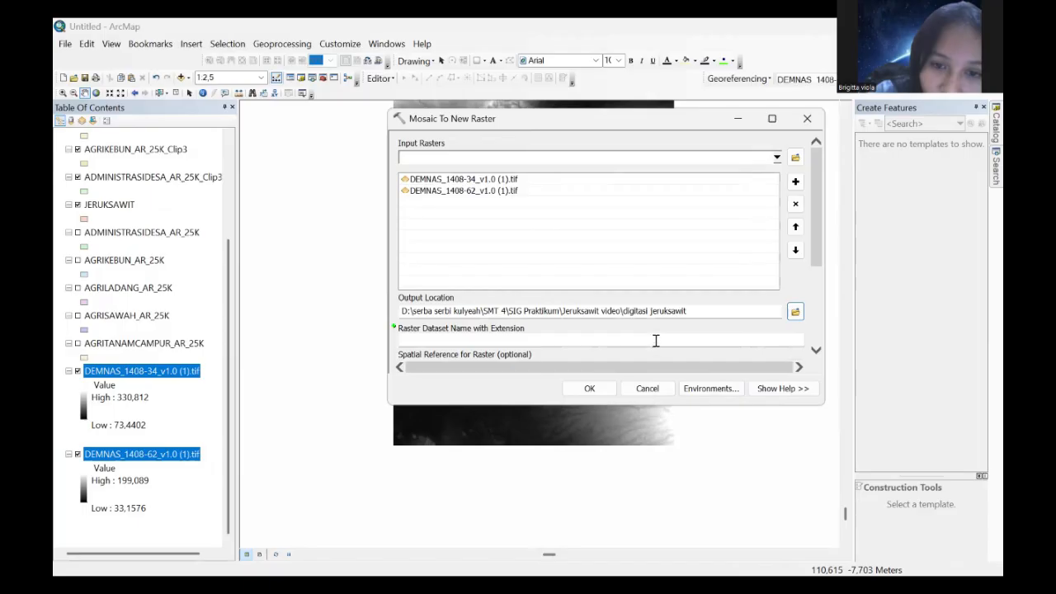
left_click(656, 341)
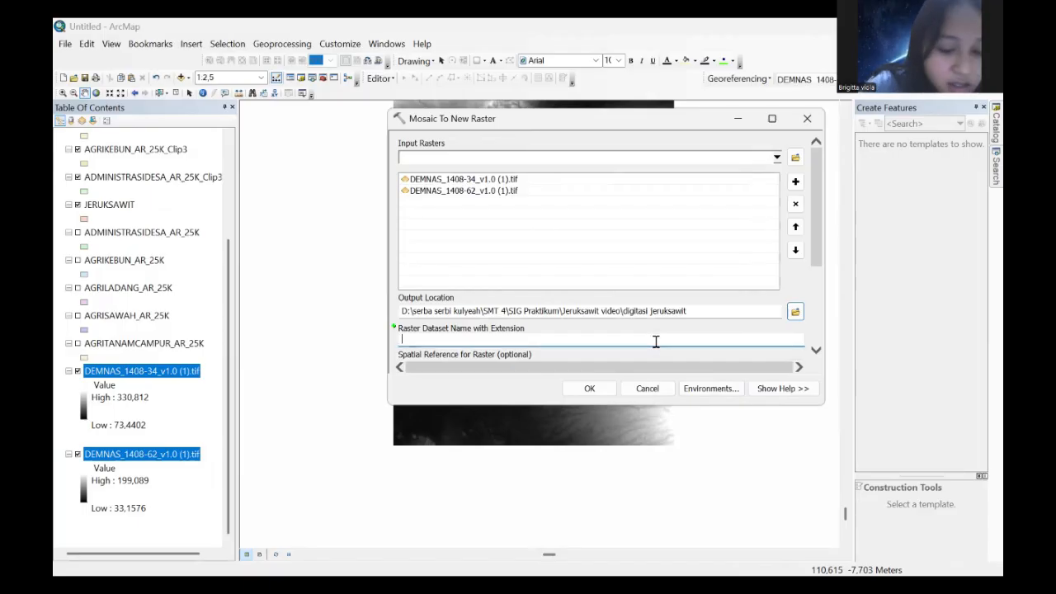
type("jeruksawit.tif")
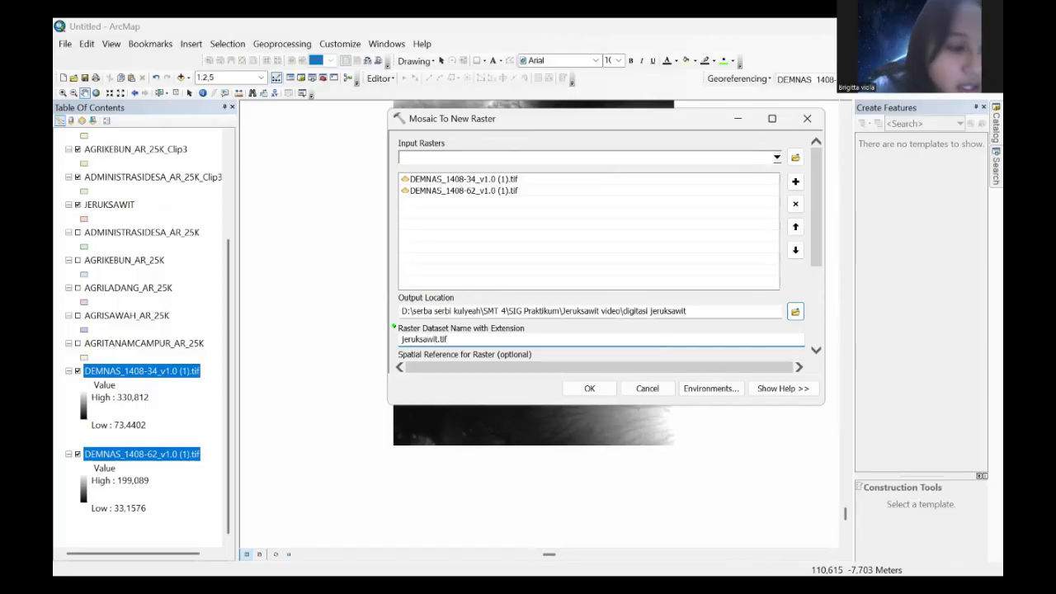
Step: Set the pixel type to 32_BIT_SIGNED and the number of bands to 1, and run the mosaic
scroll(729, 313, "down", 3)
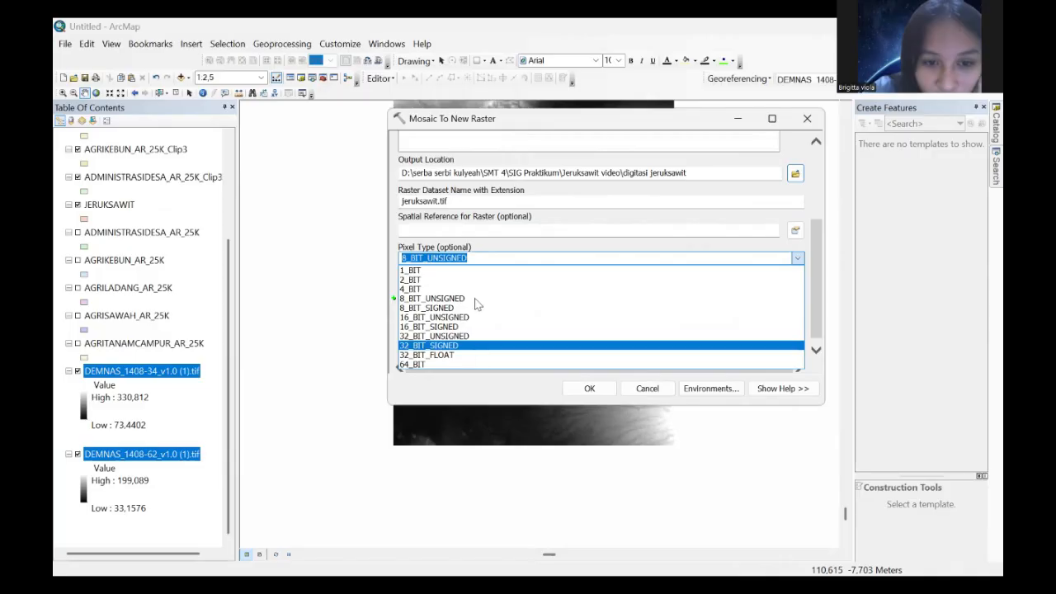
left_click(479, 351)
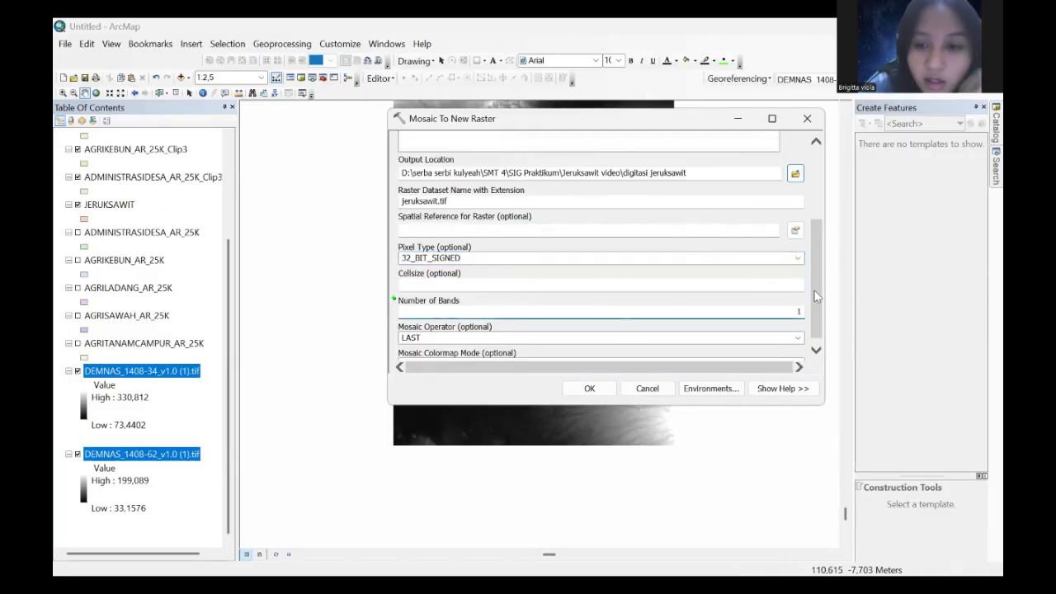
scroll(816, 287, "down", 1)
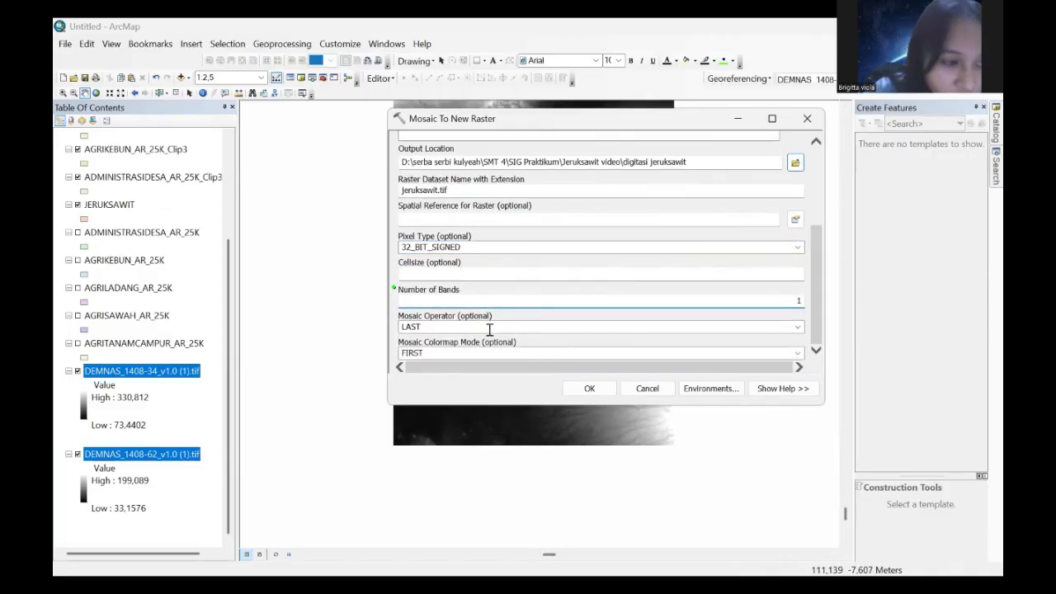
left_click(587, 389)
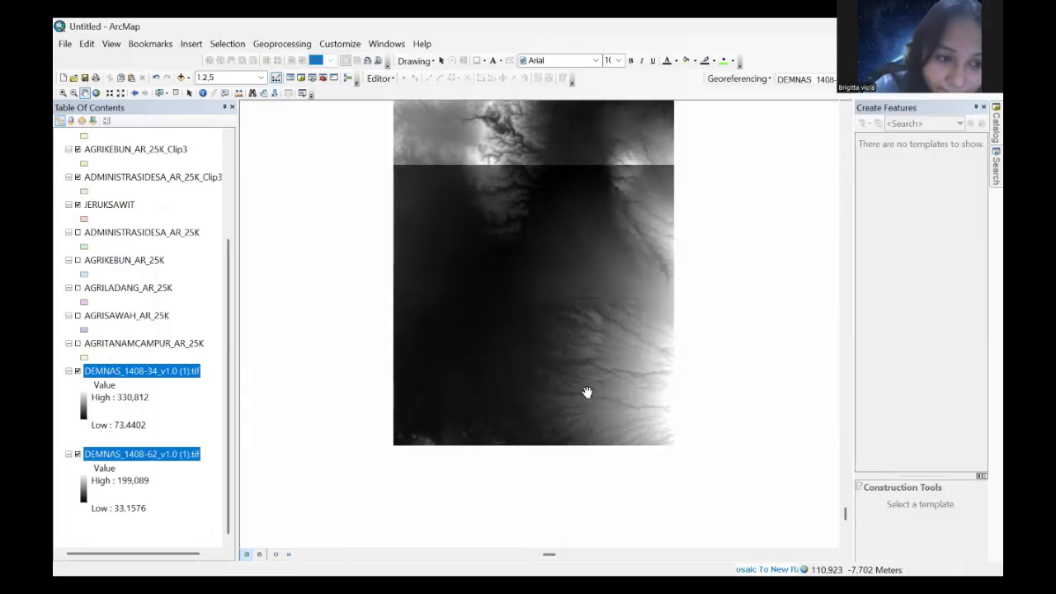
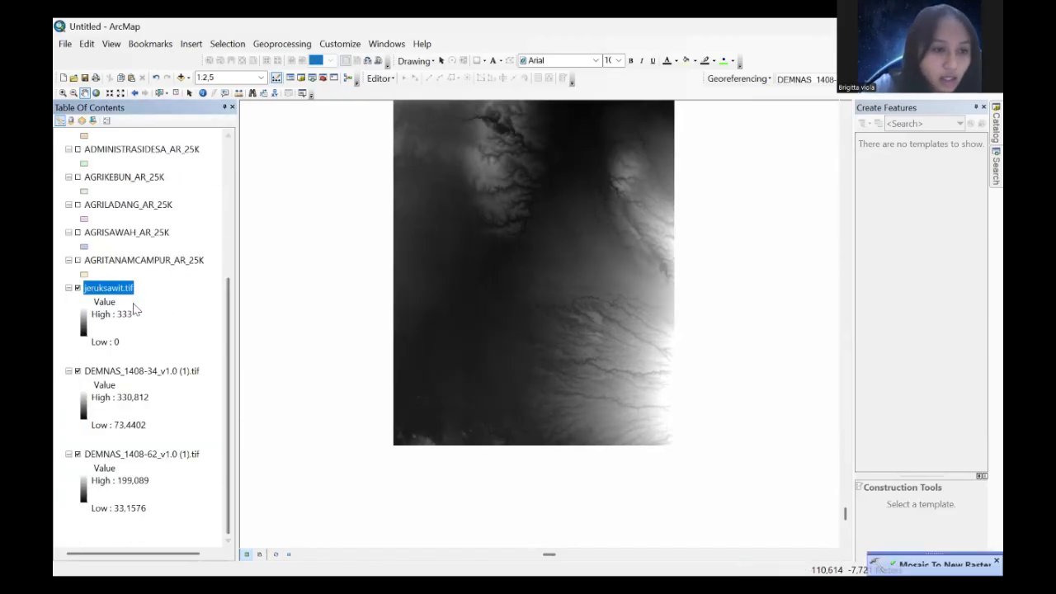
Step: Move the PETA PENGGUNAAN LAHAN layer down the layer order to directly above jeruksawit.tif
scroll(228, 347, "up", 3)
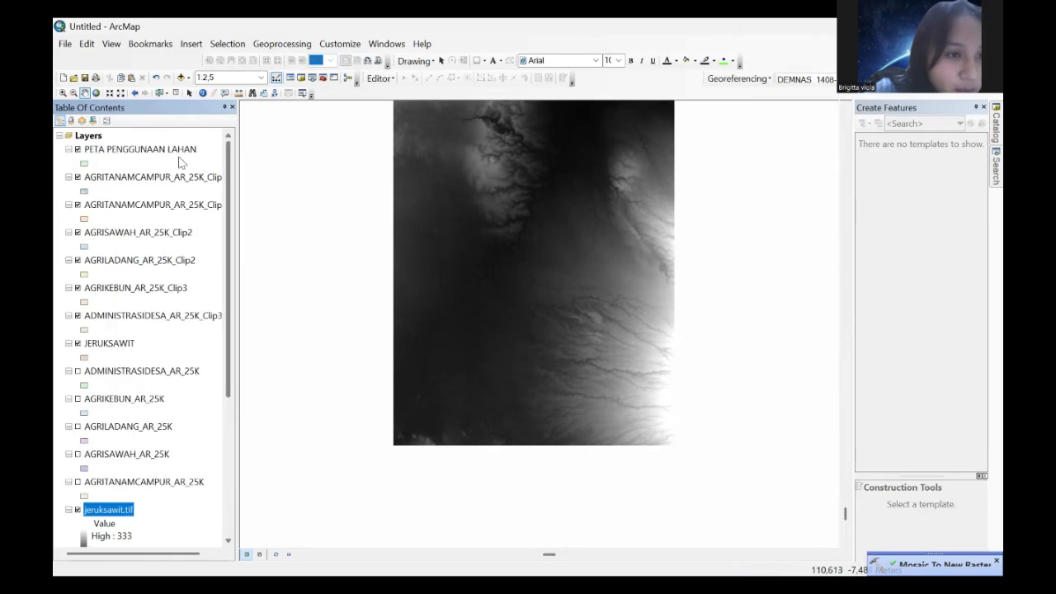
left_click_drag(177, 150, 165, 495)
left_click_drag(229, 362, 235, 522)
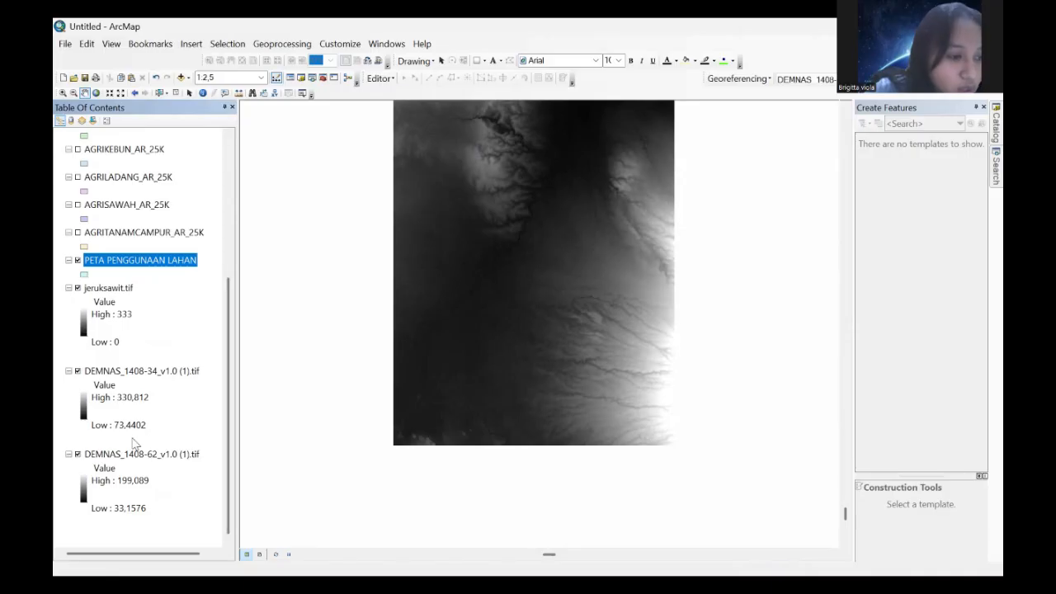
Step: Search the geoprocessing tools for "extract by mask" and open the Extract by Mask tool
left_click(391, 45)
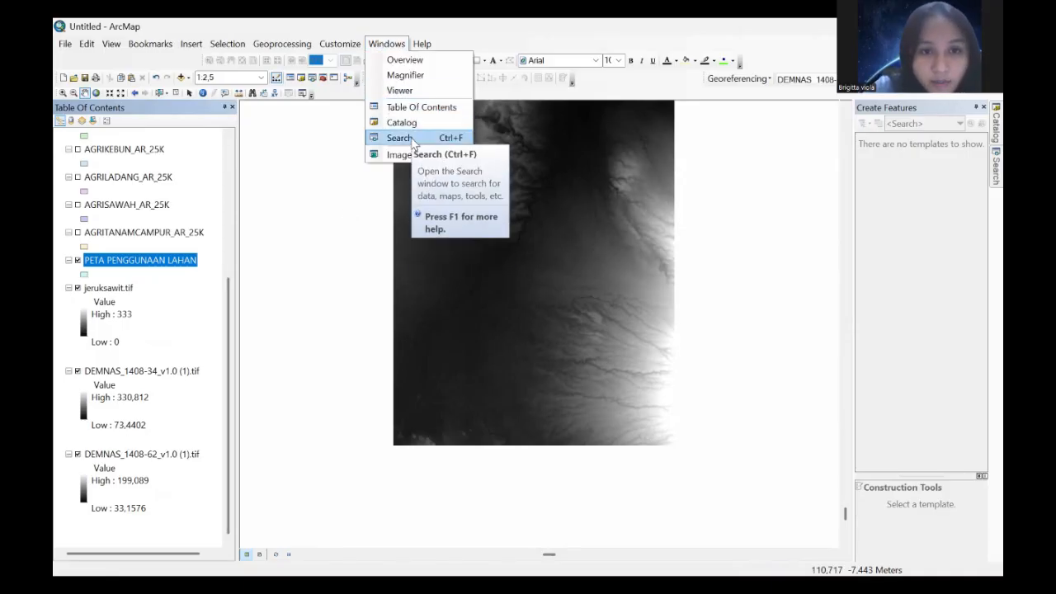
key("Return")
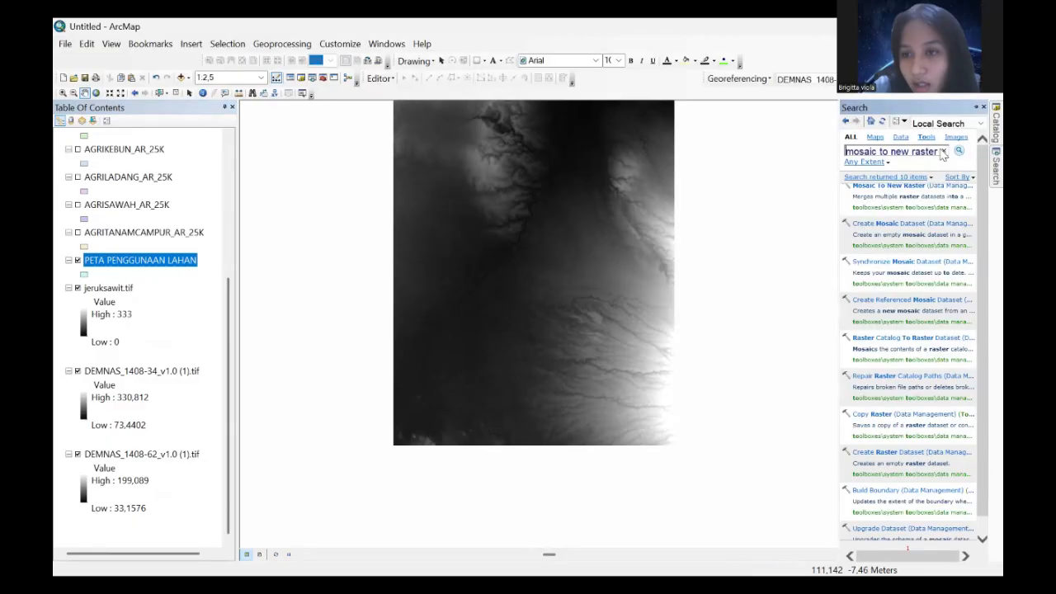
left_click_drag(933, 152, 840, 164)
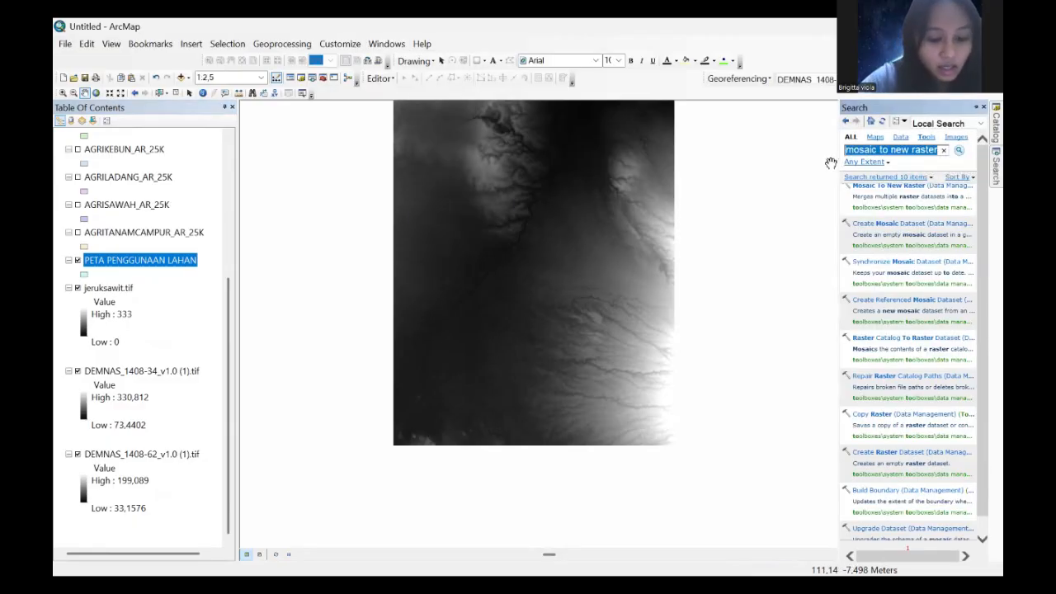
type("e")
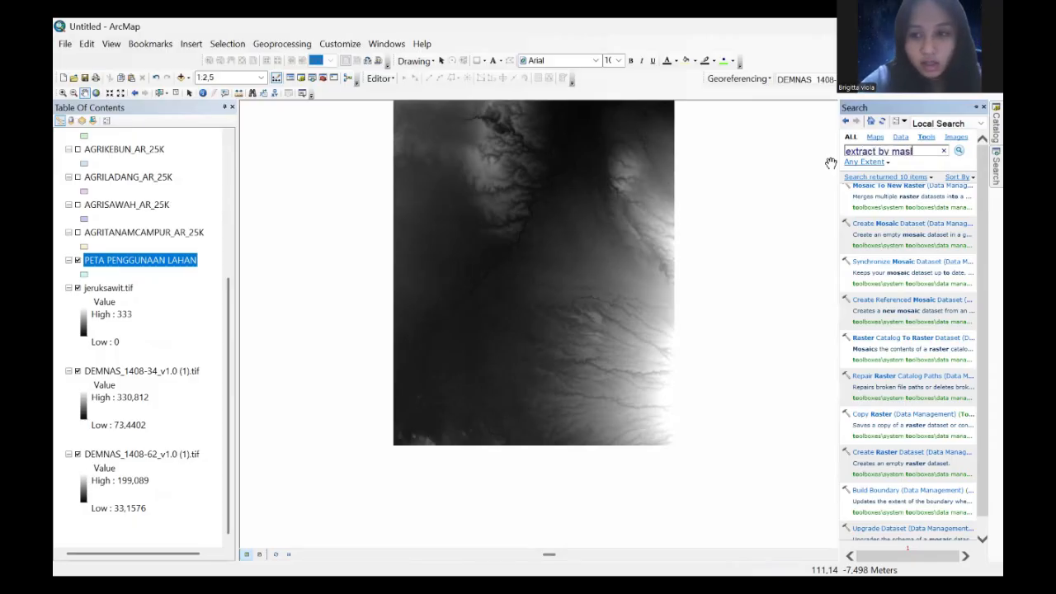
type("xtract by mask")
key("Return")
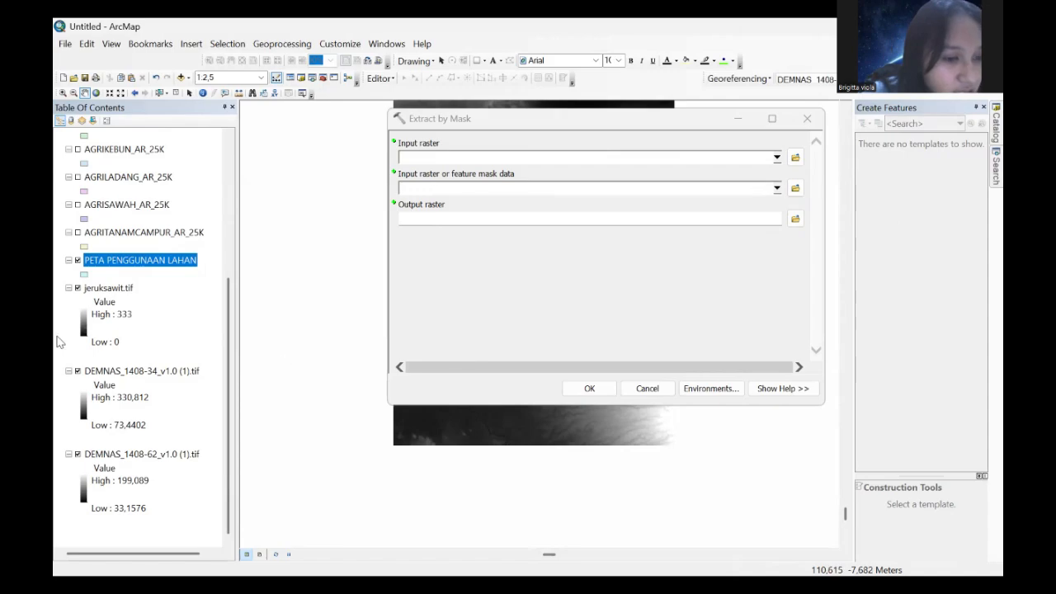
Step: Extract jeruksawit.tif using PETA PENGGUNAAN LAHAN as the mask, keeping the default output raster, and hide the jeruksawit.tif layer
left_click_drag(108, 288, 464, 159)
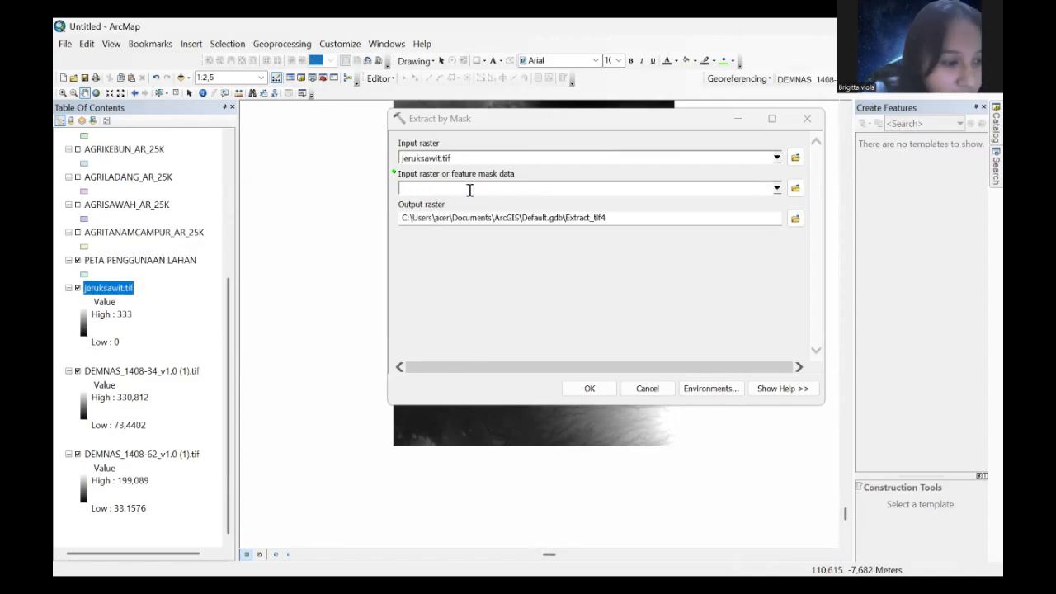
left_click_drag(132, 263, 449, 190)
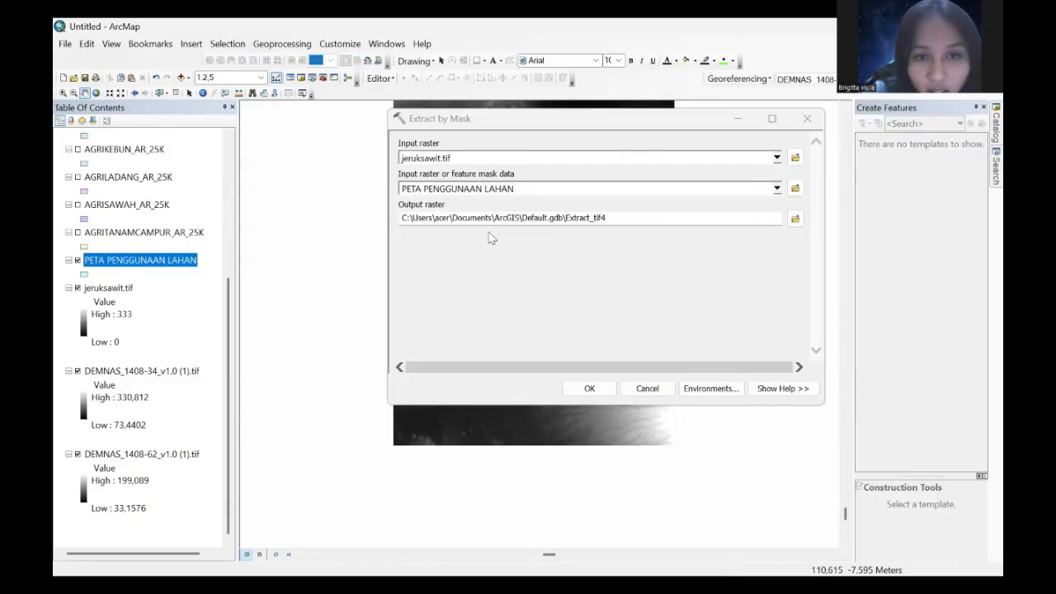
left_click(589, 388)
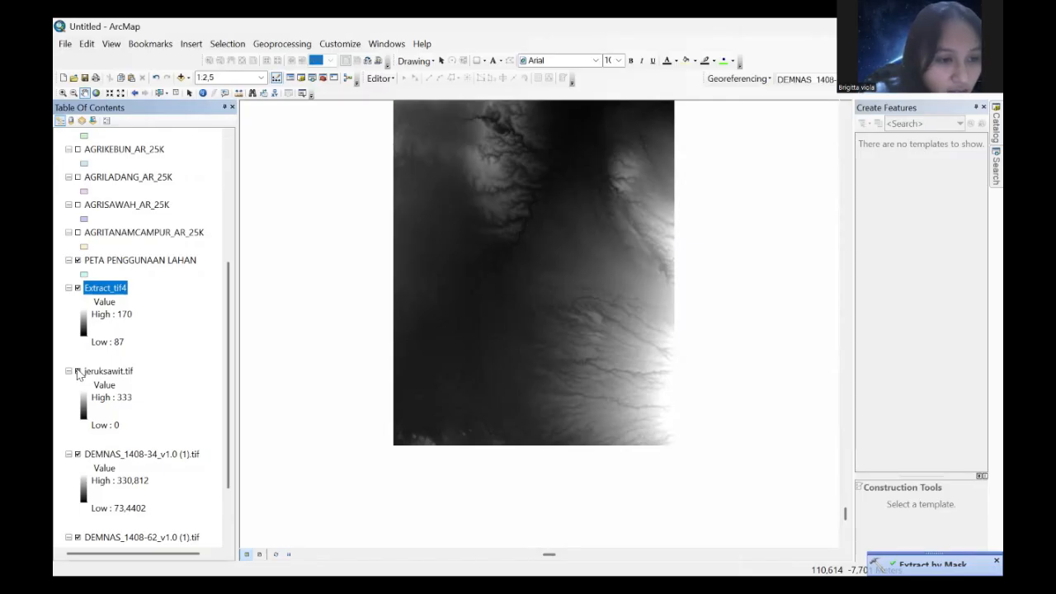
left_click(78, 371)
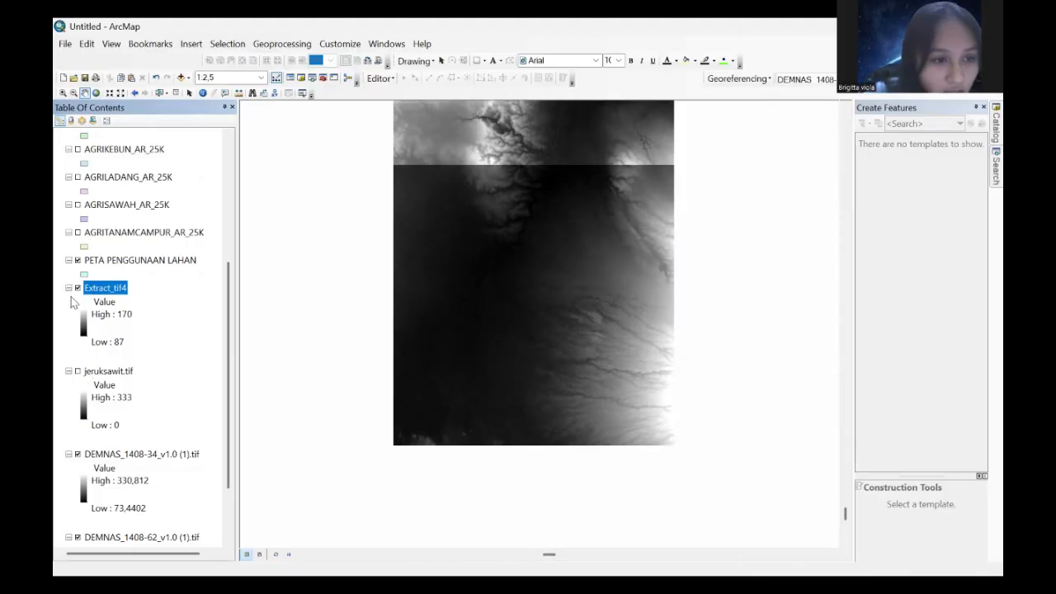
Step: Search the geoprocessing tools for "slope" and open the Slope (Spatial Analyst) tool
left_click(386, 46)
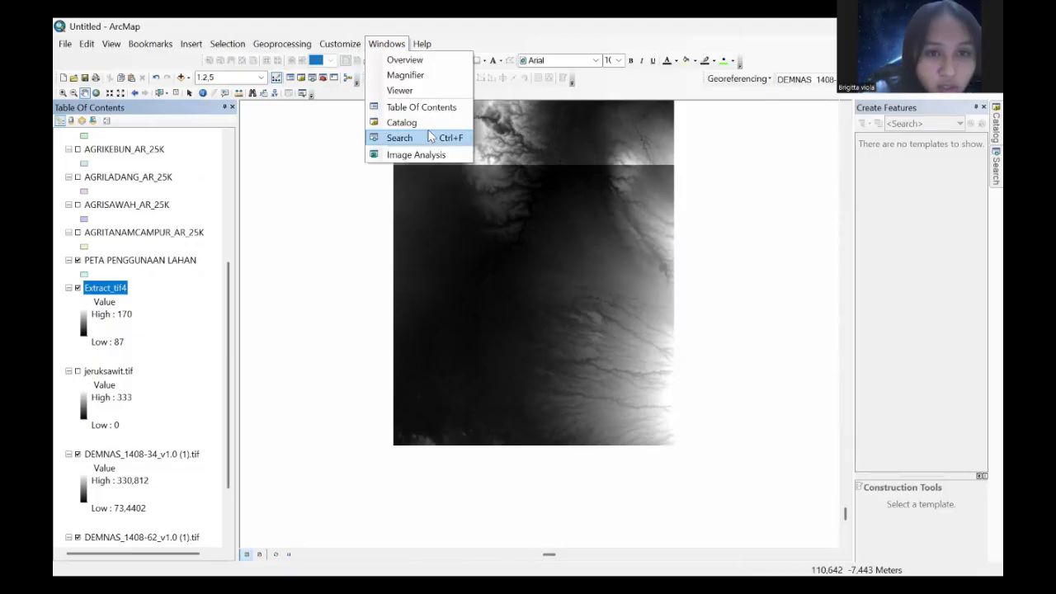
left_click(429, 140)
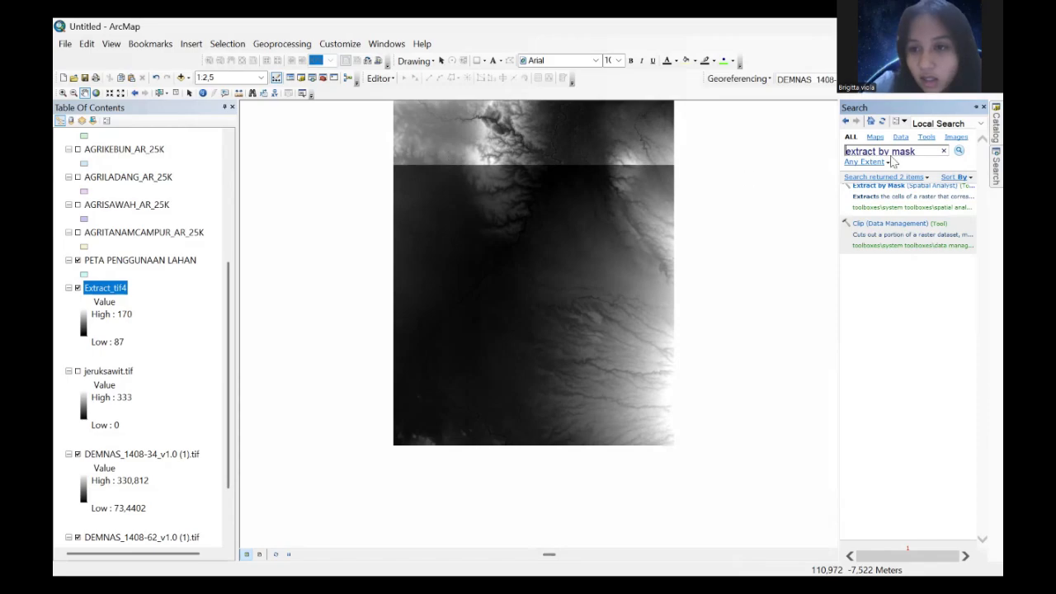
triple_click(926, 149)
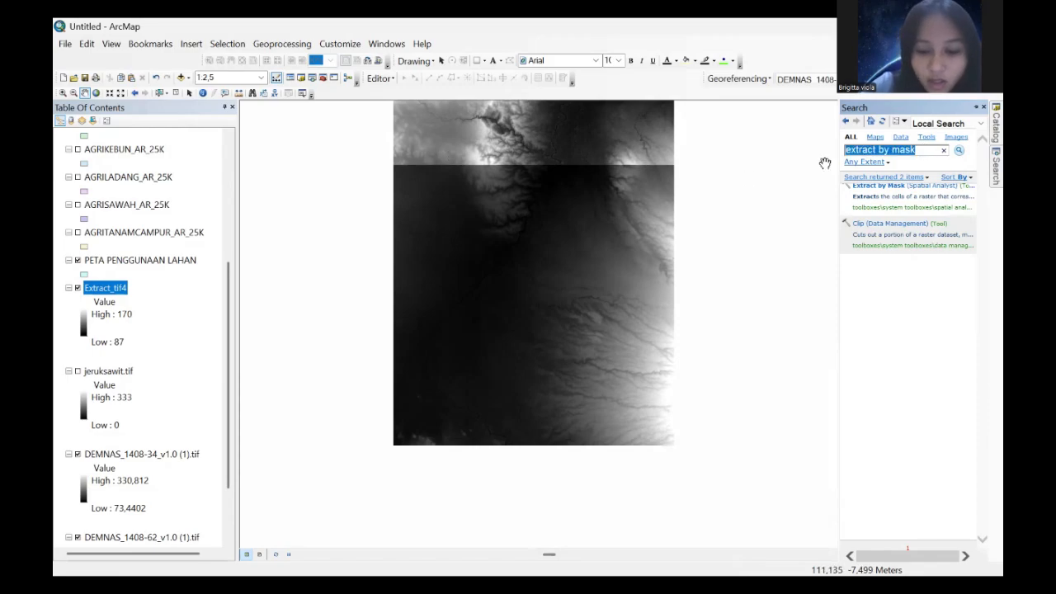
type("slope")
key("Return")
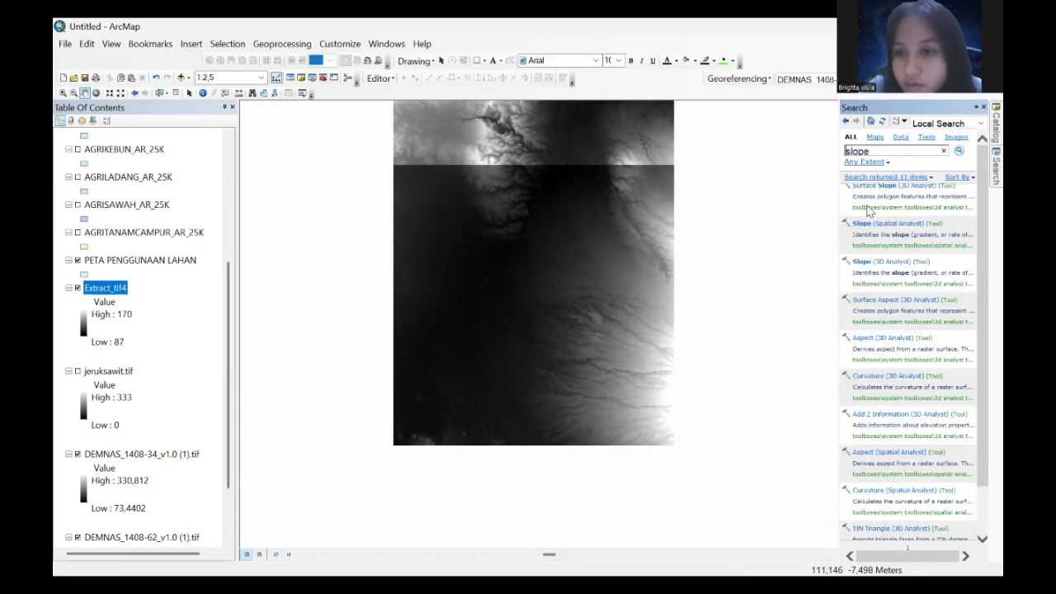
left_click(862, 226)
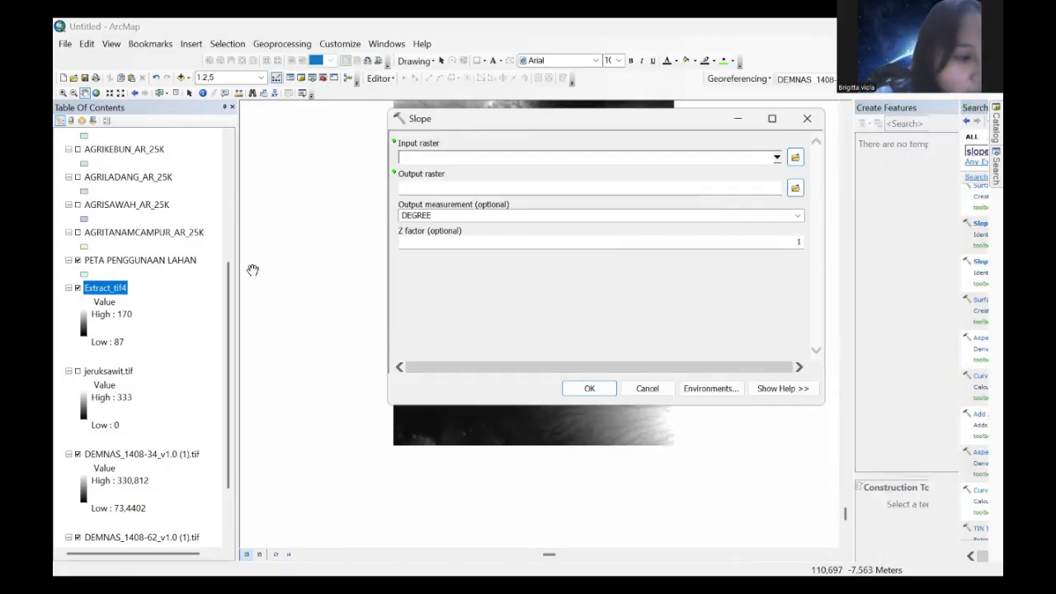
Step: Run Slope on Extract_tif4 with the output measurement set to PERCENT_RISE
left_click_drag(106, 289, 484, 163)
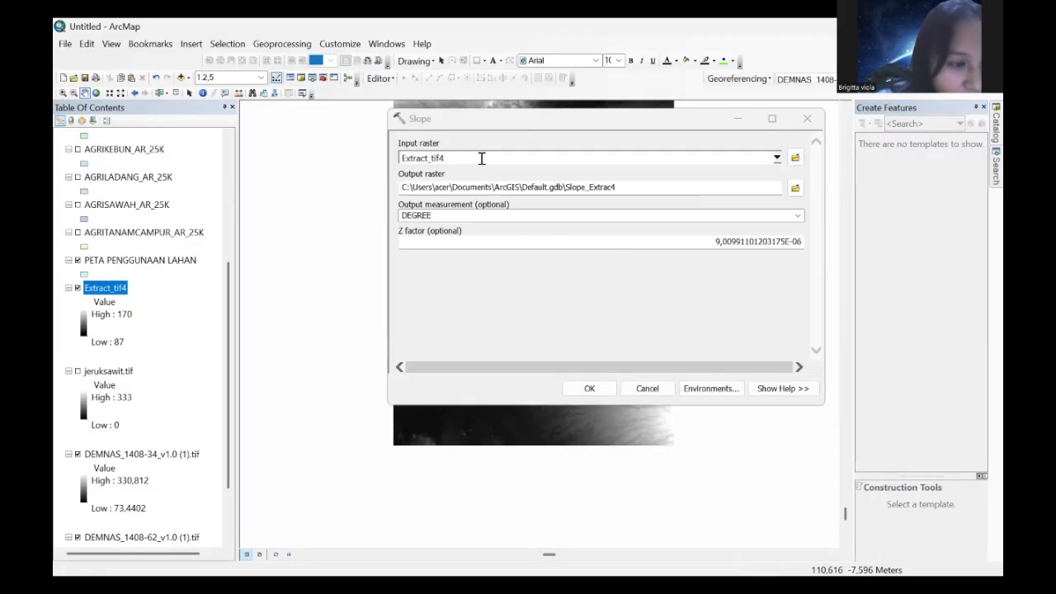
left_click(460, 214)
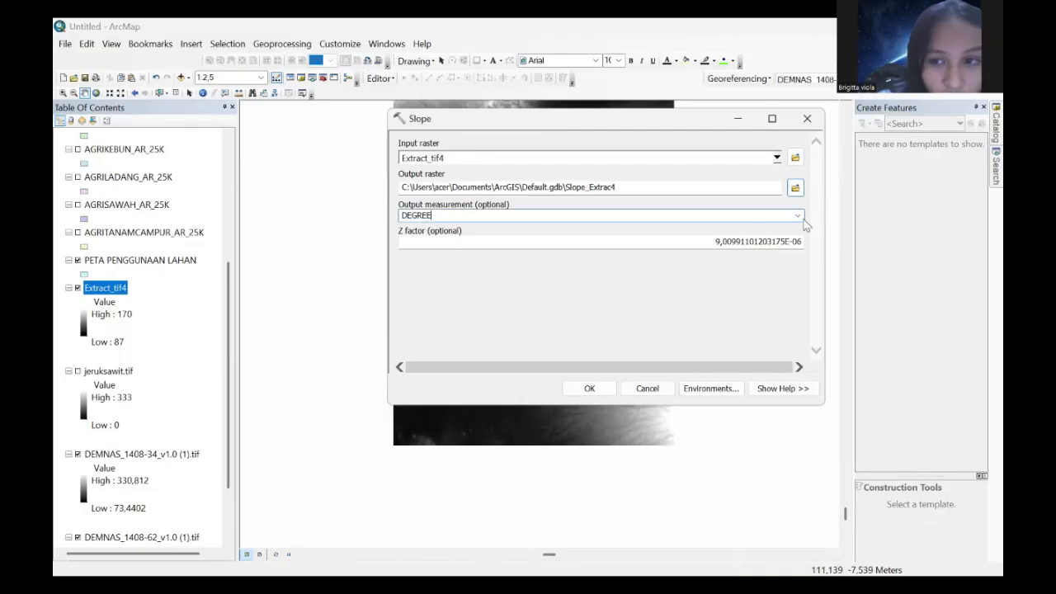
key("alt+Down")
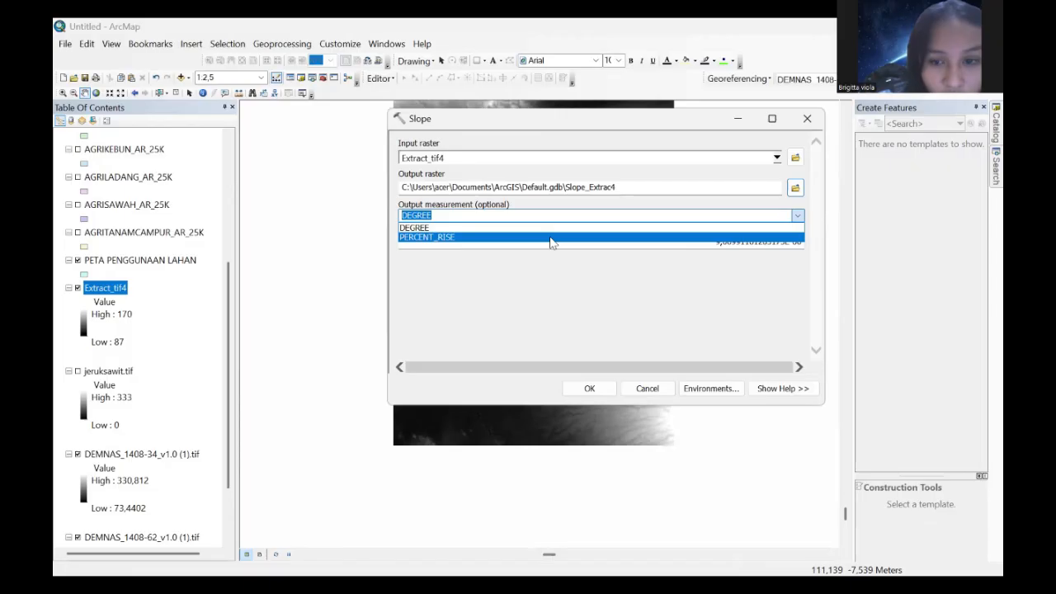
left_click(551, 237)
left_click(590, 387)
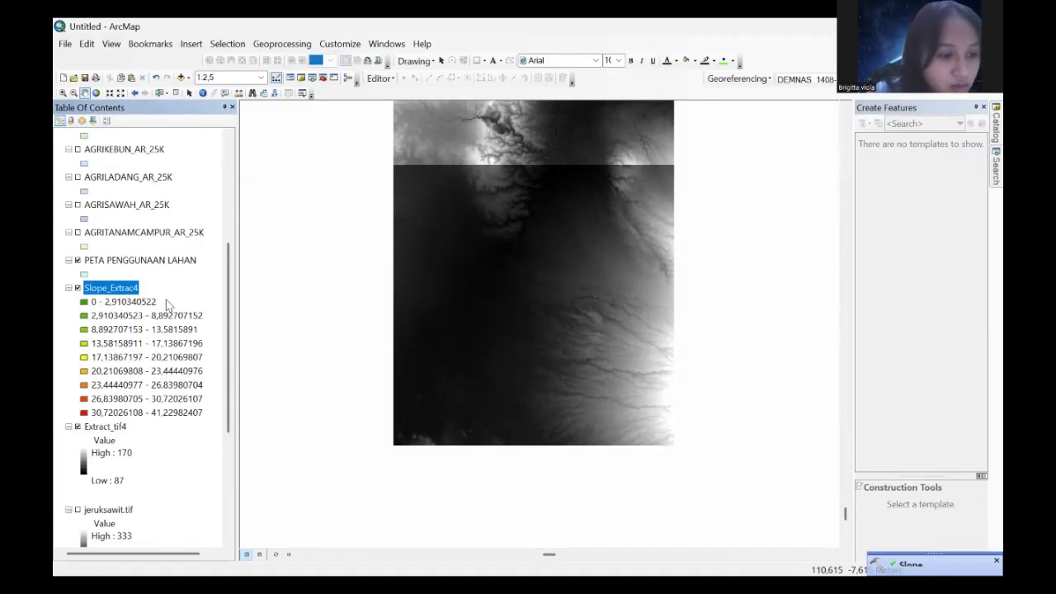
Step: Hide the DEMNAS_1408-34_v1.0 (1).tif and DEMNAS_1408-62_v1.0 (1).tif layers
scroll(111, 445, "down", 3)
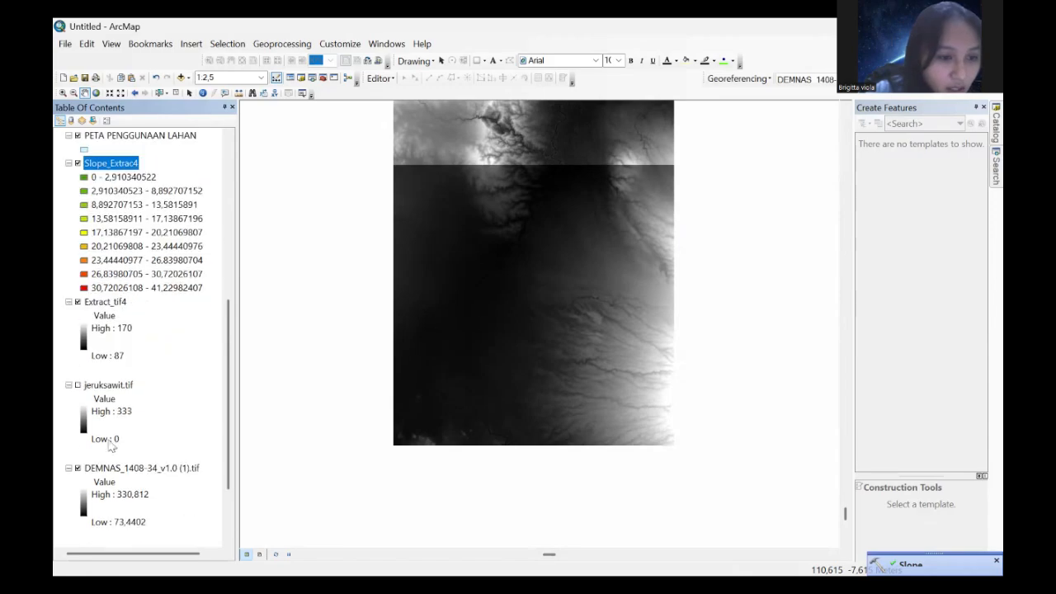
left_click(78, 468)
scroll(115, 466, "down", 2)
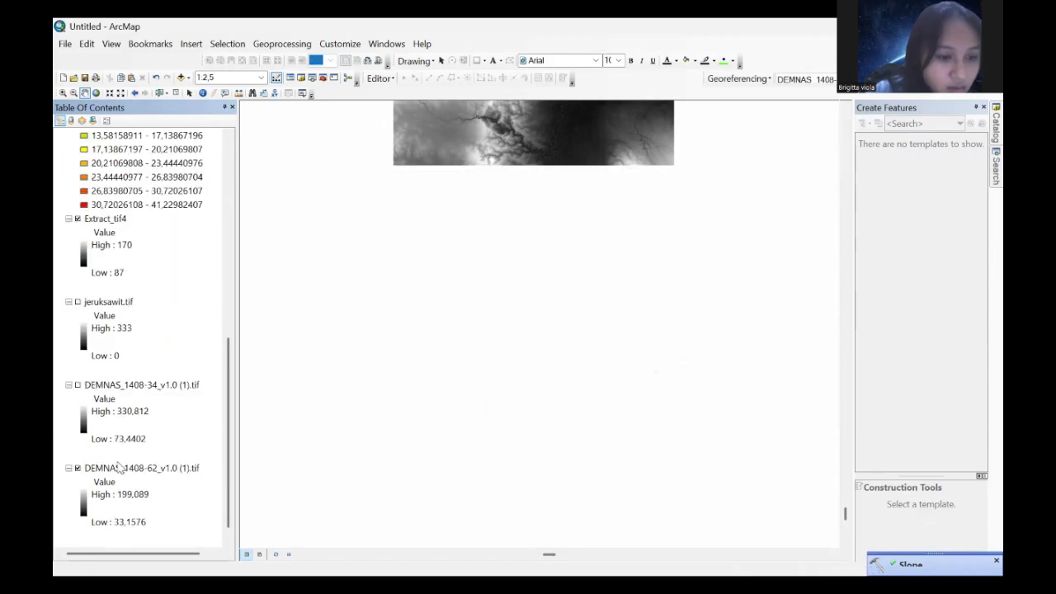
left_click(78, 467)
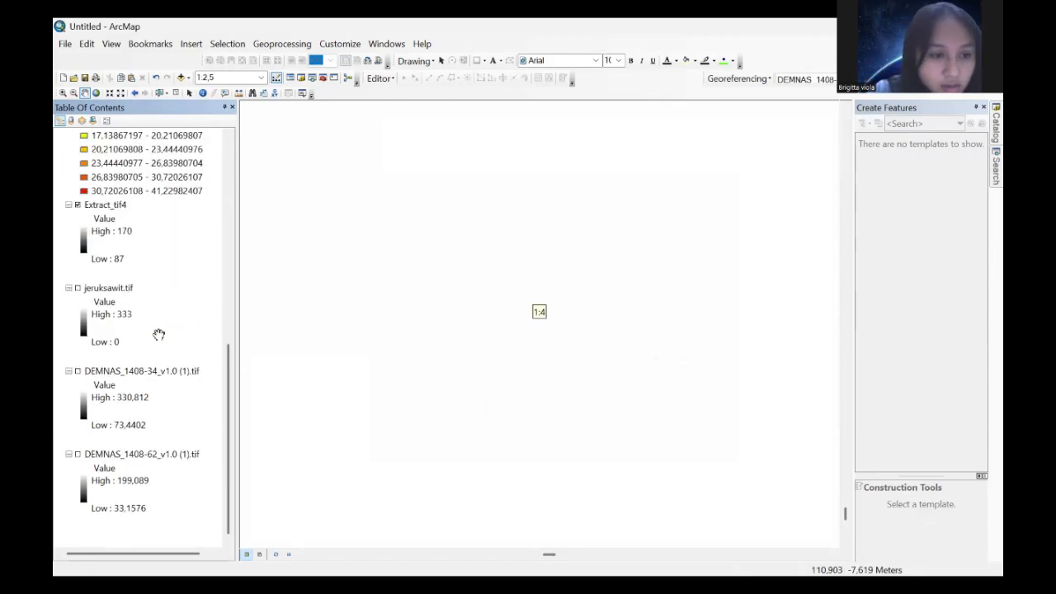
Step: Zoom the map to the extent of the Slope_Extrac4 layer
scroll(232, 404, "up", 3)
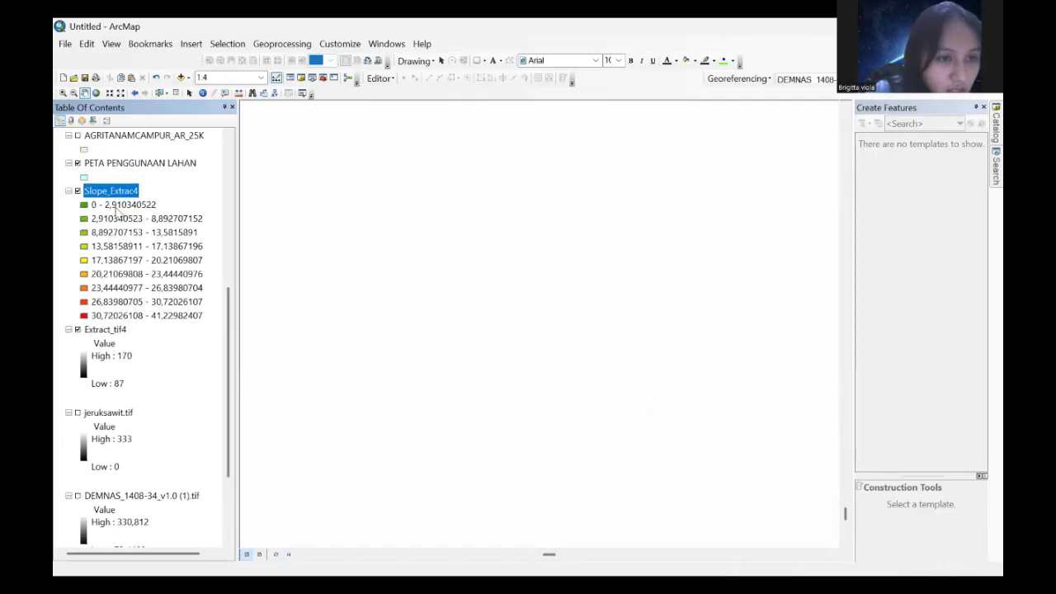
right_click(123, 194)
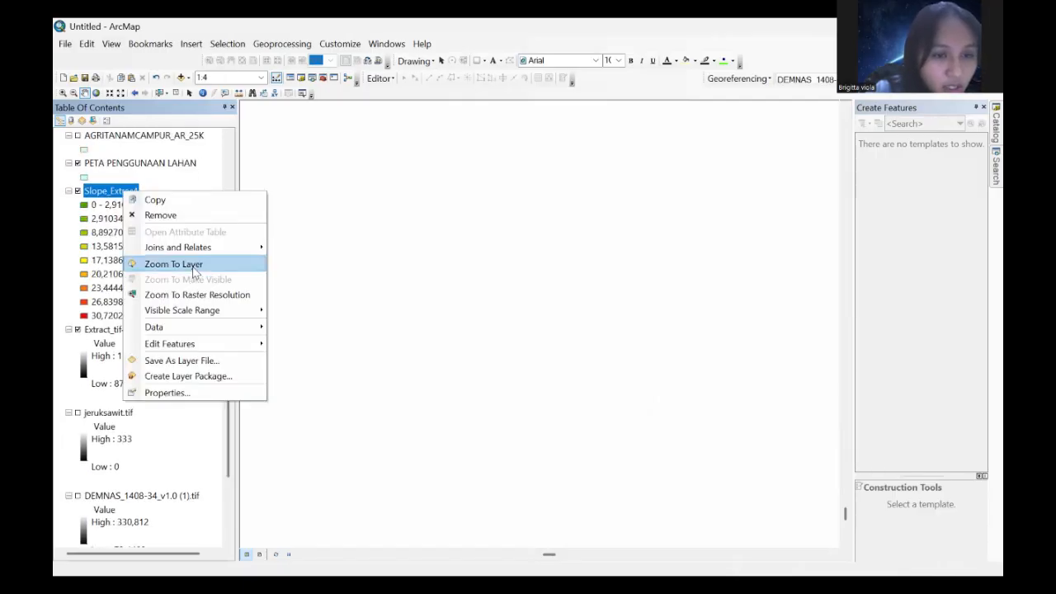
left_click(183, 265)
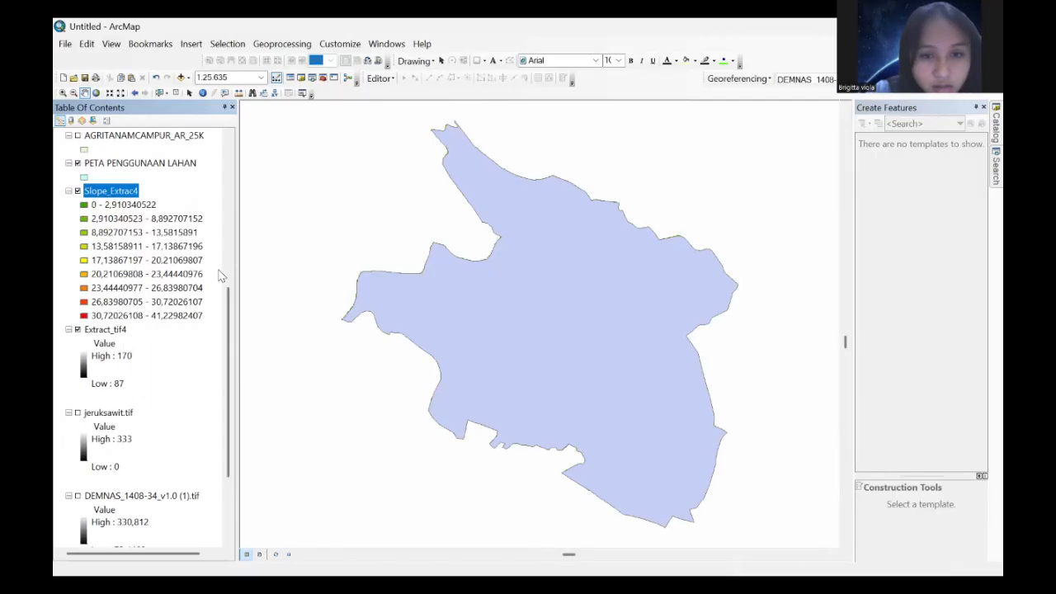
Step: Hide PETA PENGGUNAAN LAHAN, JERUKSAWIT and all the clipped AGRI and ADMINISTRASIDESA layers that cover the slope raster
left_click(77, 164)
scroll(124, 206, "up", 8)
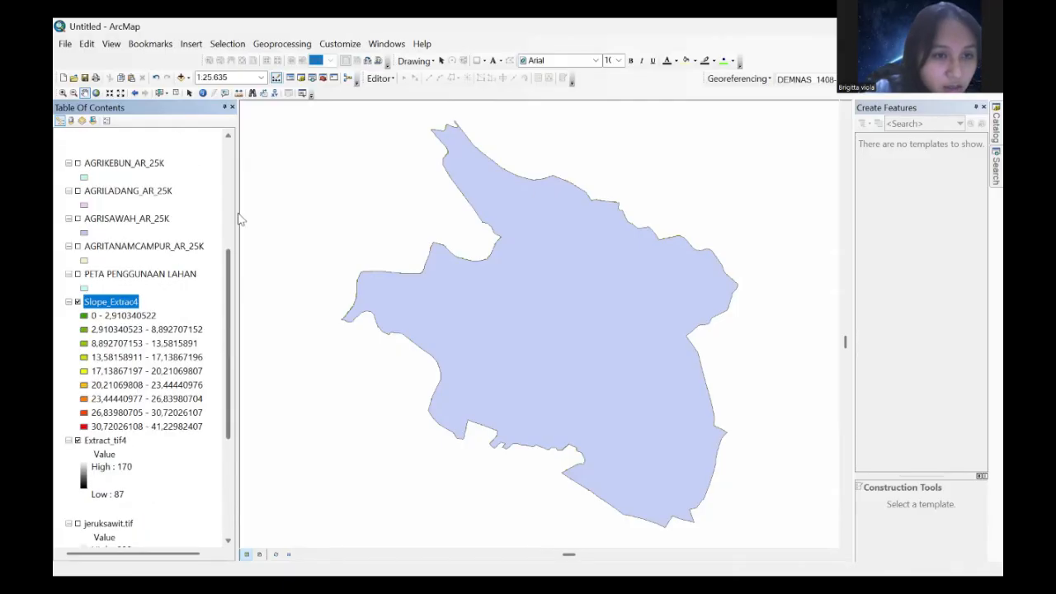
left_click(77, 149)
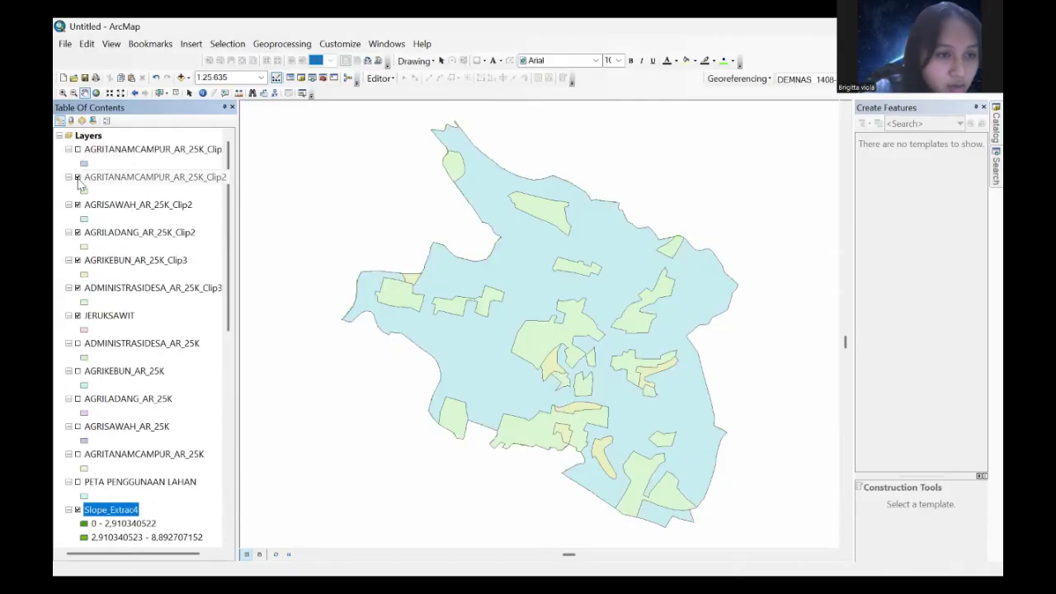
left_click(77, 205)
left_click(77, 232)
left_click(77, 260)
left_click(77, 288)
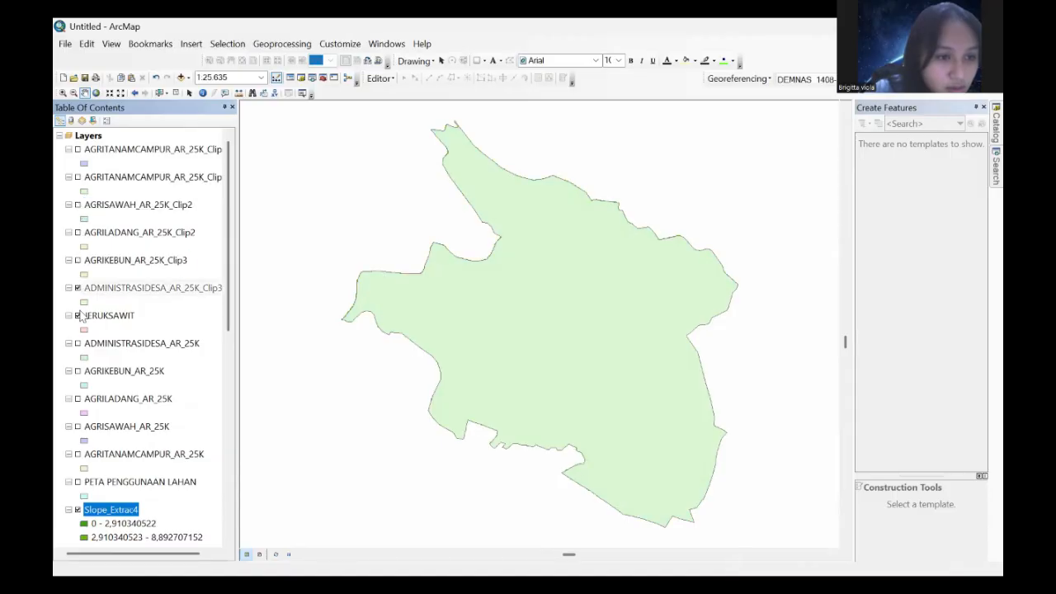
left_click(77, 315)
left_click_drag(226, 325, 250, 467)
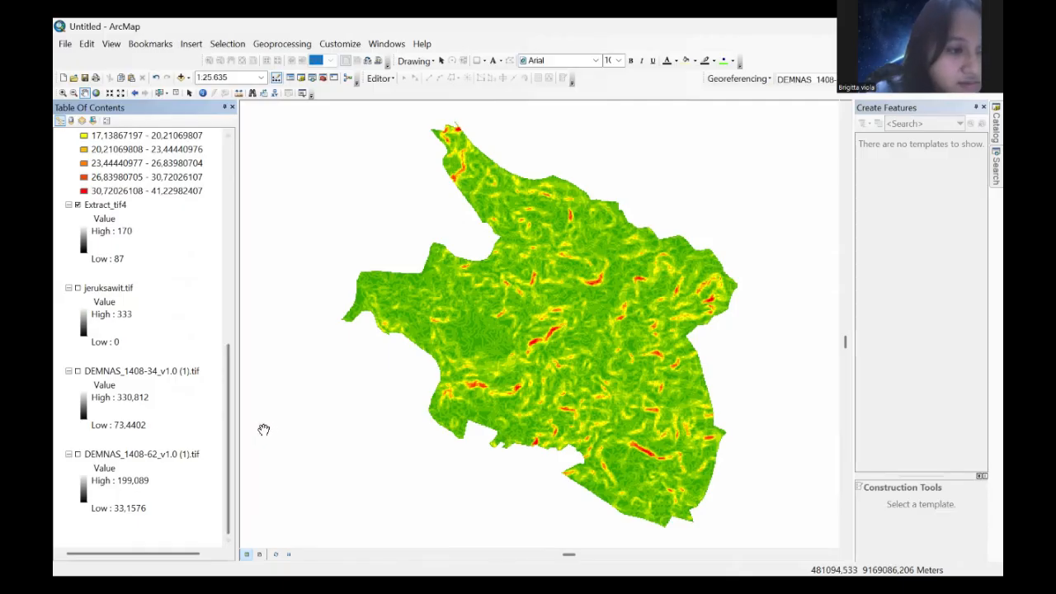
Step: Search the geoprocessing tools for "reclassify" and open the Reclassify (Spatial Analyst) tool
left_click(381, 47)
left_click(431, 147)
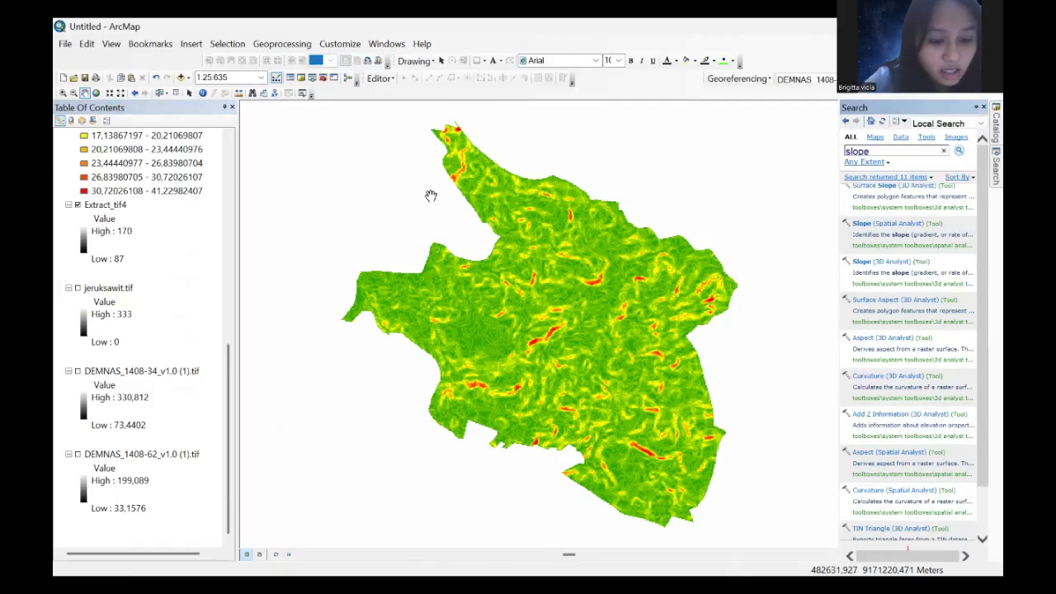
type("reclas")
type("sifys")
key("Return")
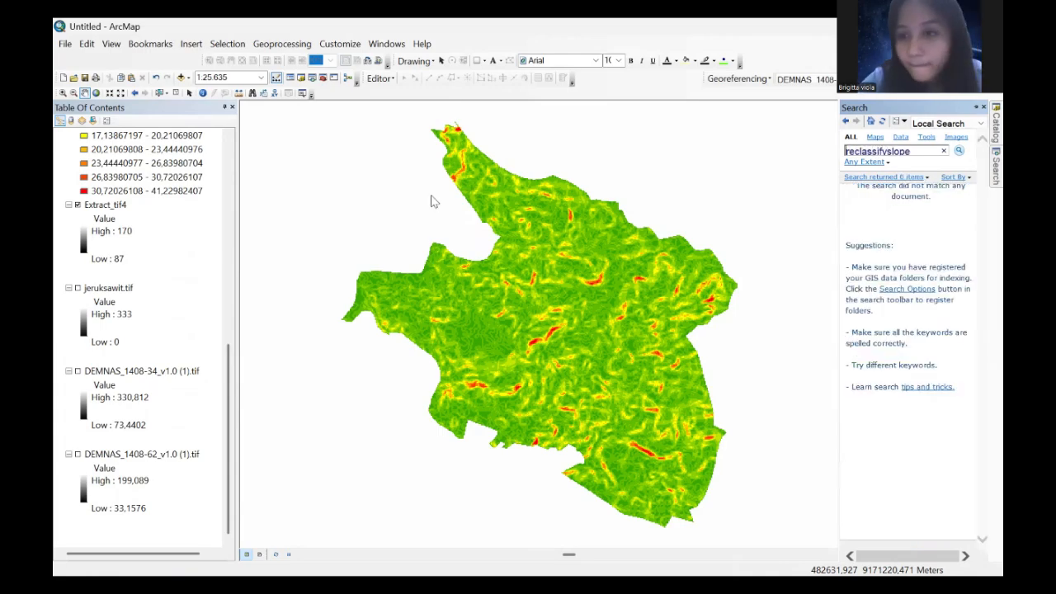
left_click_drag(924, 151, 889, 162)
key("BackSpace")
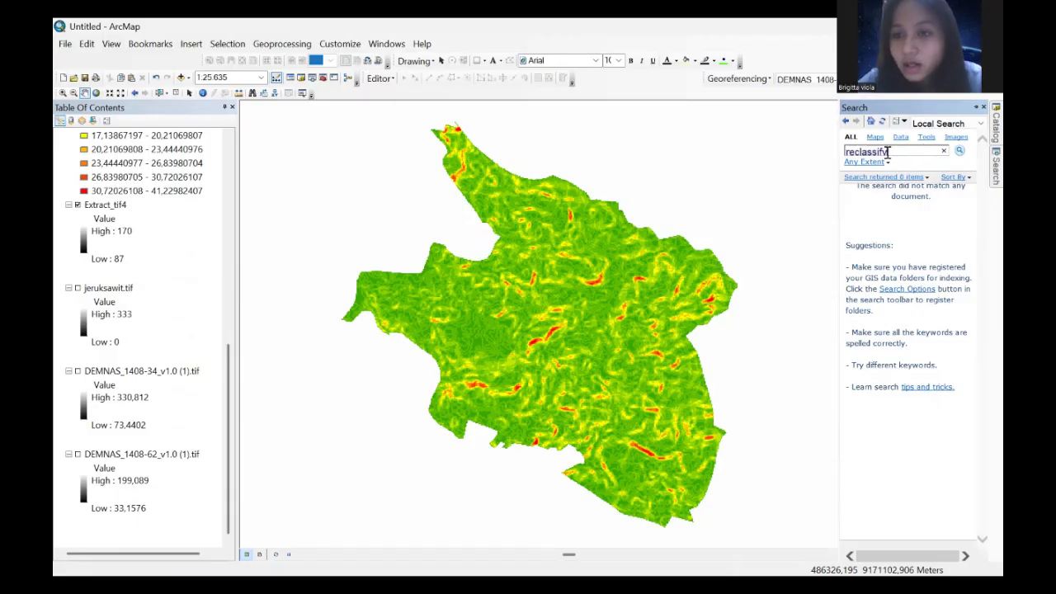
key("Return")
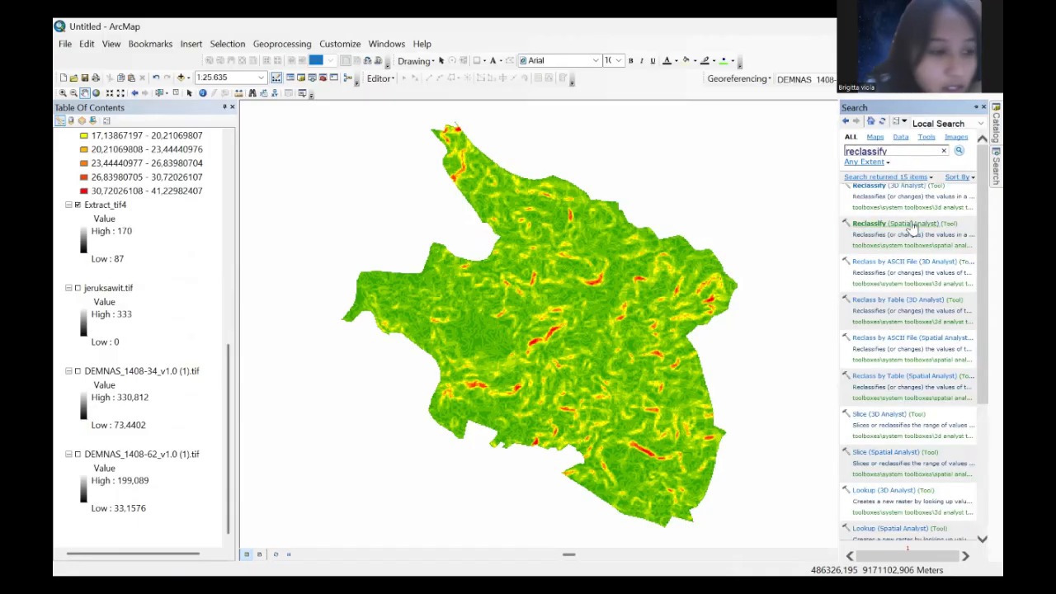
left_click(913, 226)
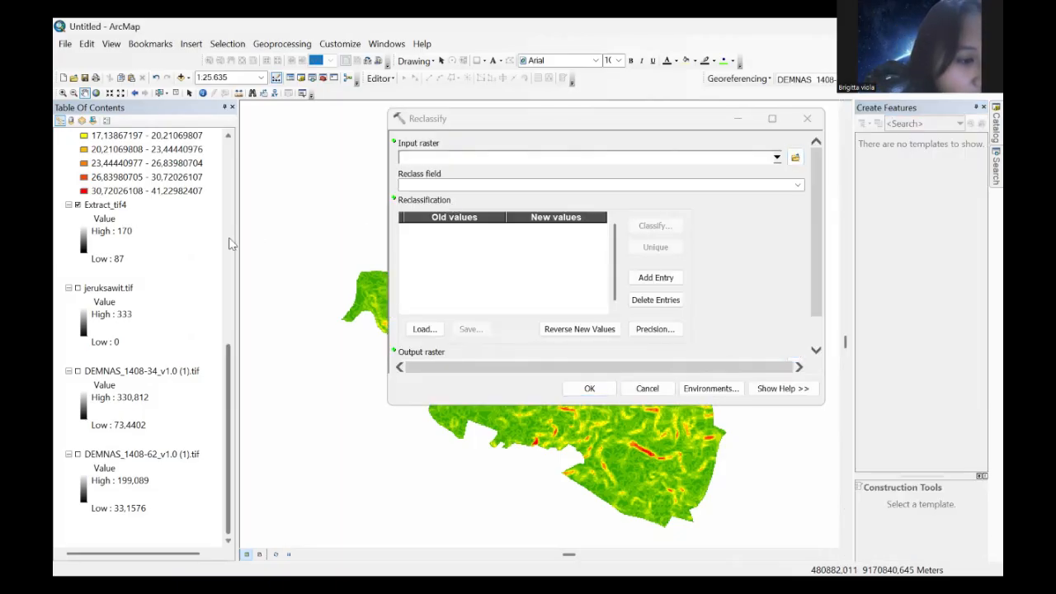
Step: Load the Slope_Extrac4 layer as the input raster of the Reclassify tool
left_click(228, 136)
left_click(228, 136)
left_click(228, 136)
left_click(229, 137)
scroll(228, 136, "up", 2)
left_click_drag(113, 204, 433, 165)
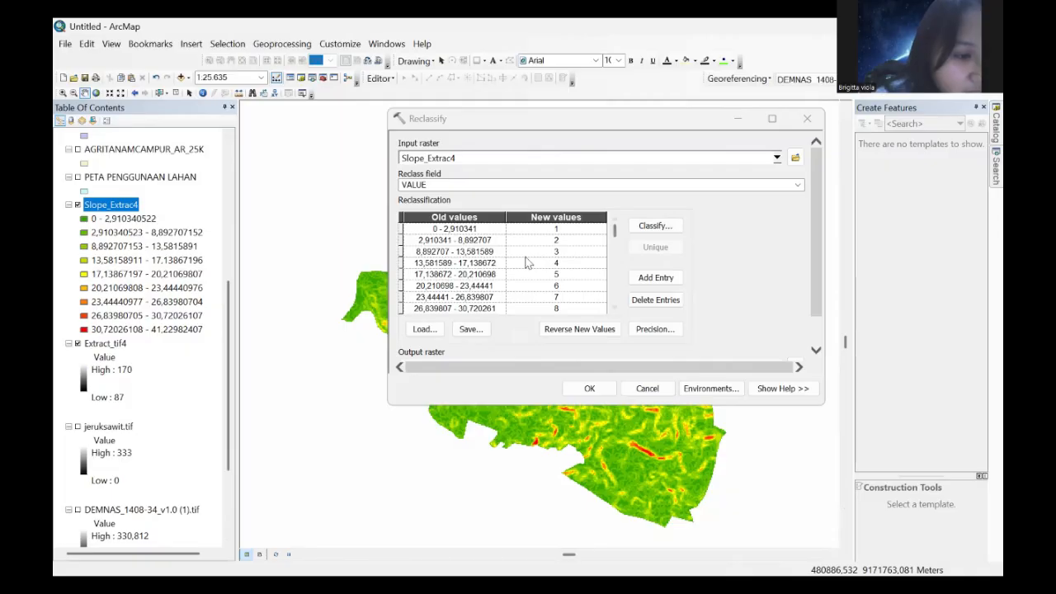
Step: Set the slope classification to 5 classes and switch its break values to percentages
left_click(660, 225)
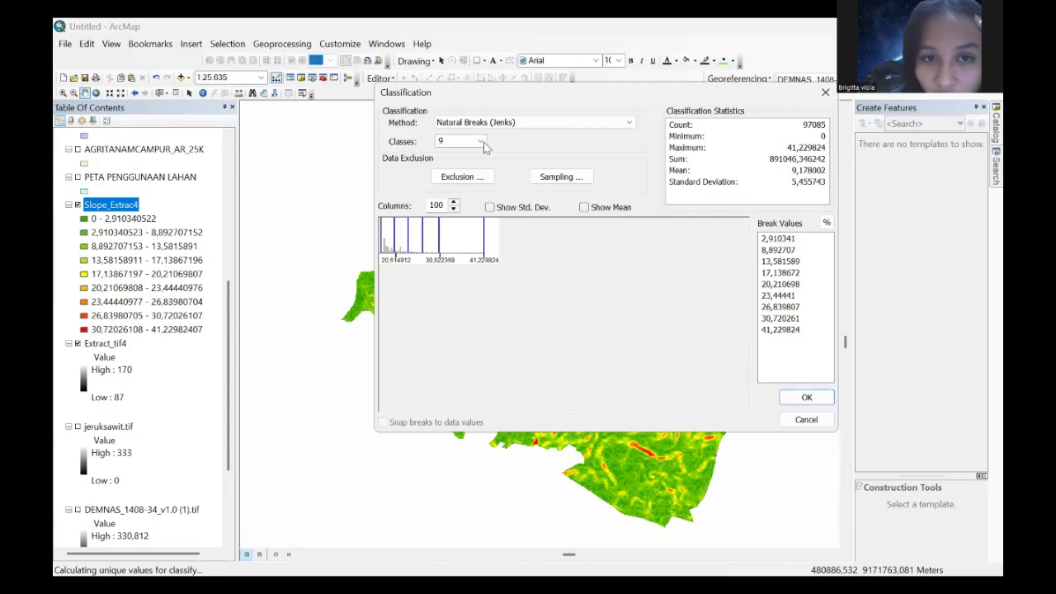
left_click(480, 141)
left_click(452, 181)
left_click(827, 223)
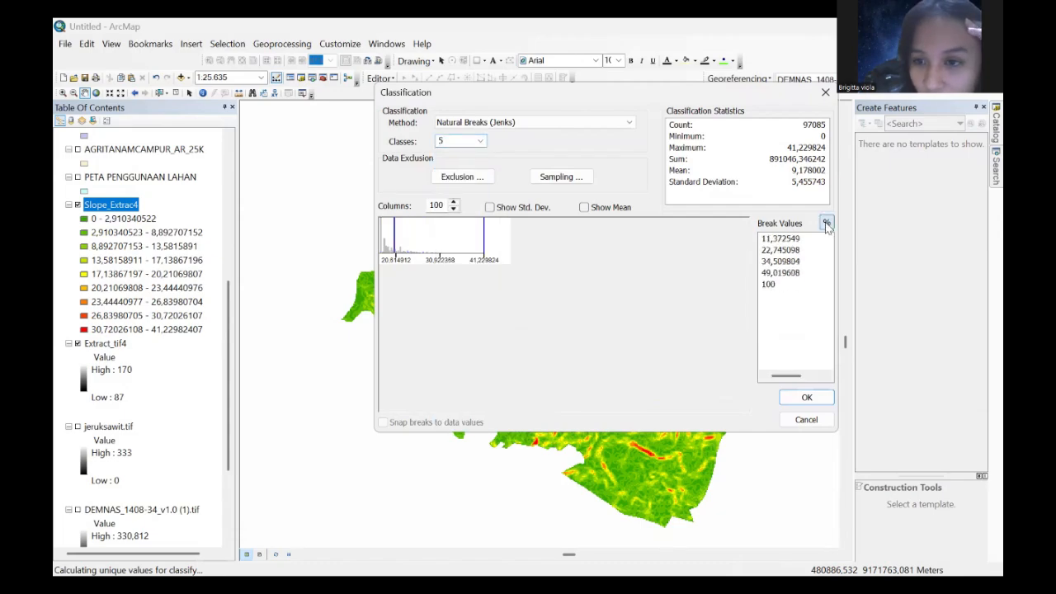
Step: Set the class break values to 8, 15, 25, 45 and 100 percent and run the Reclassify tool
left_click(780, 239)
type("8")
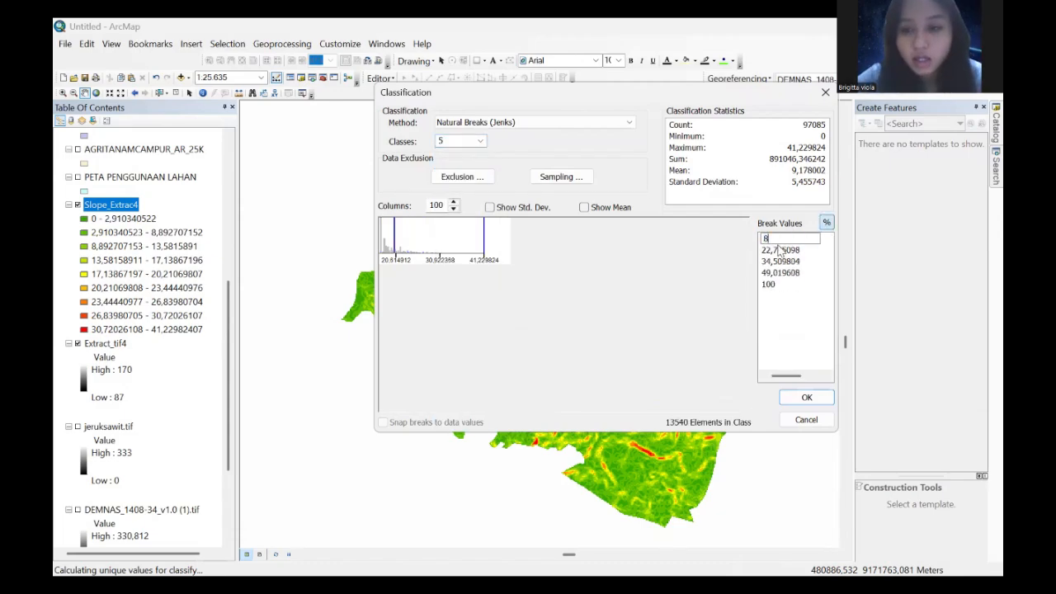
left_click(780, 250)
type("15")
key("Return")
type("25")
key("Return")
type("45")
key("Return")
type("100")
left_click(823, 403)
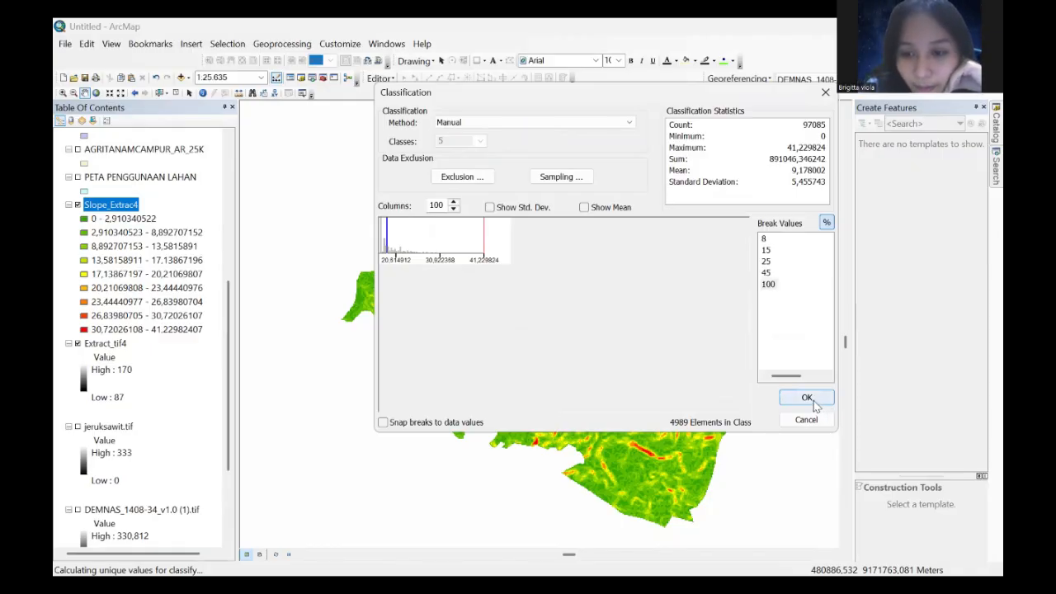
left_click(807, 399)
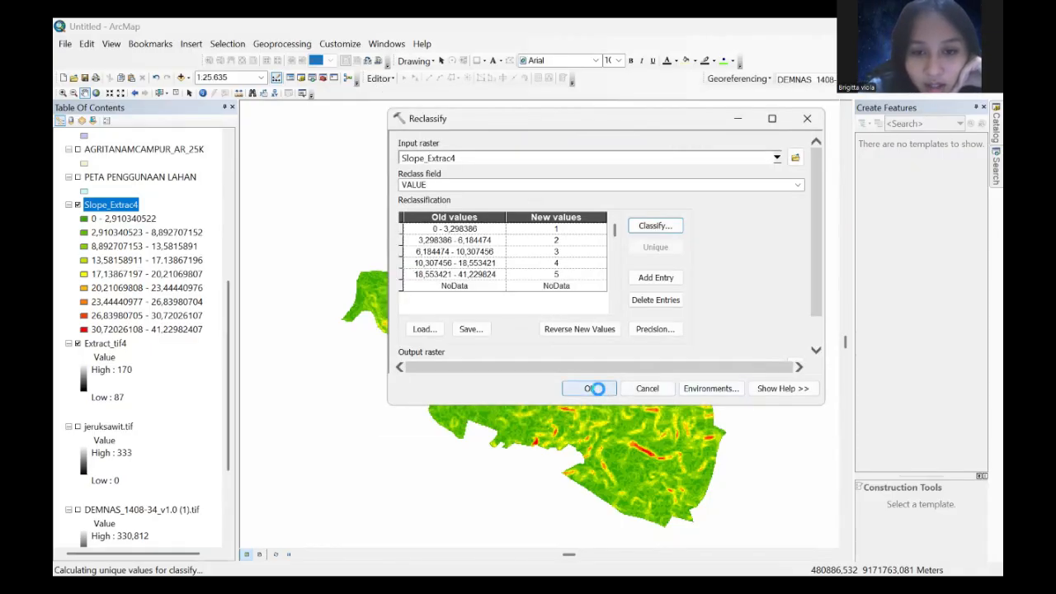
left_click(597, 388)
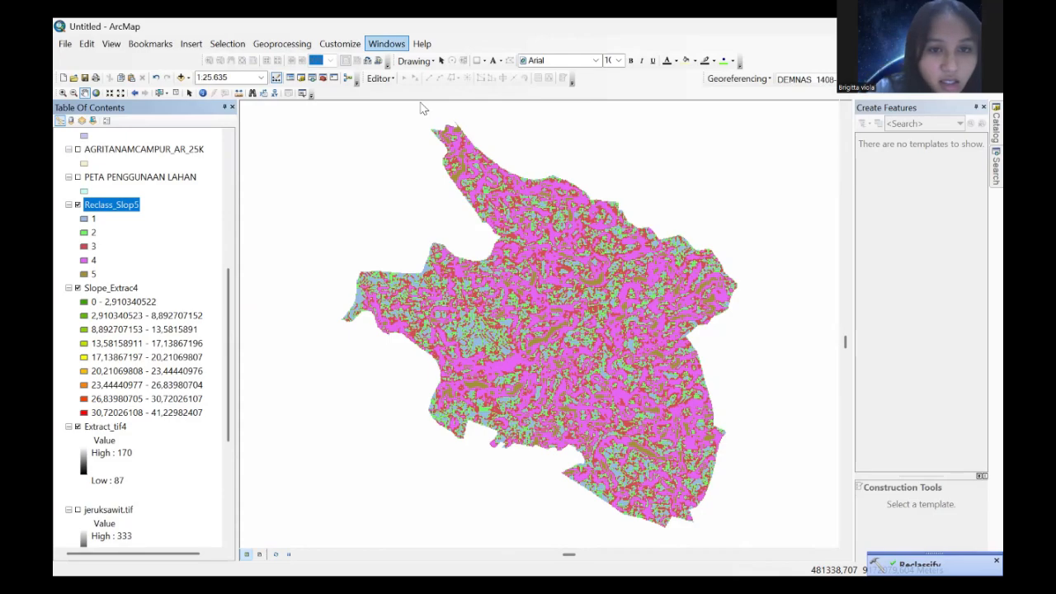
Step: Search the geoprocessing tools for "raster to polygon" and open the Raster to Polygon (Conversion) tool
left_click(386, 44)
left_click(389, 137)
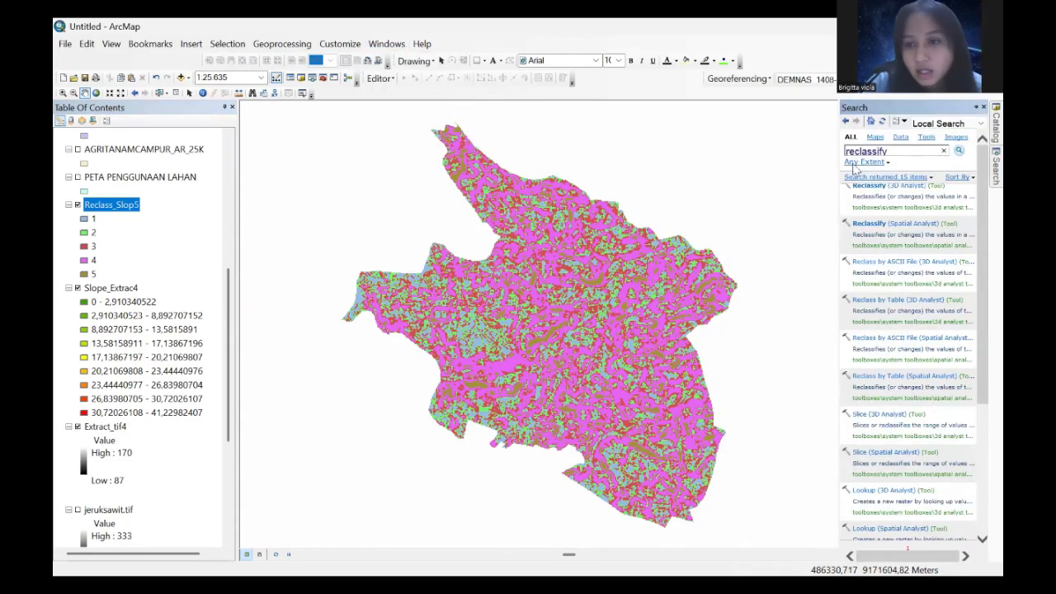
key("ctrl+a")
type("ra")
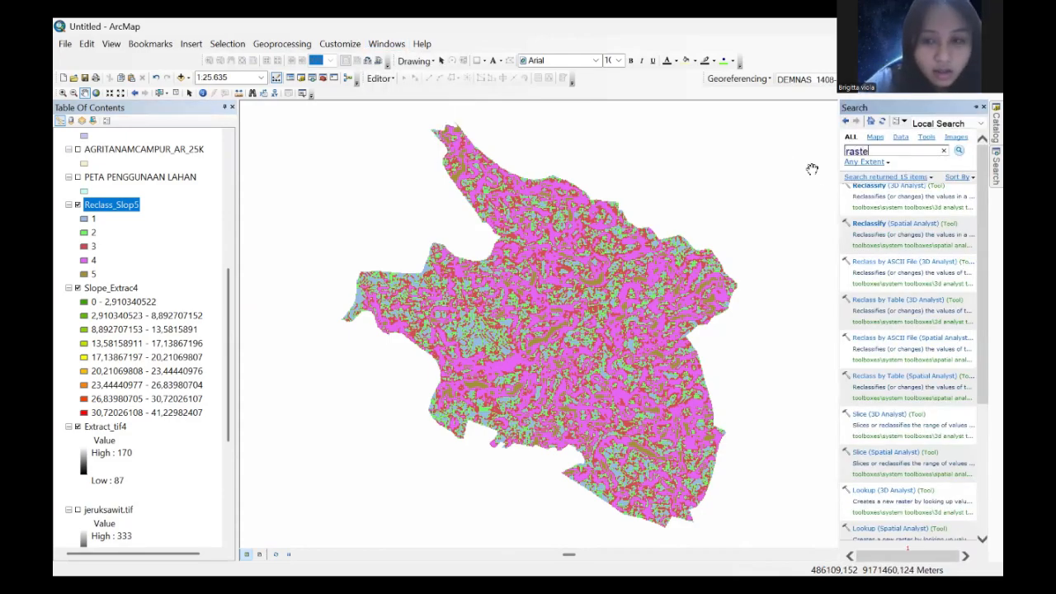
type("ster to polygon")
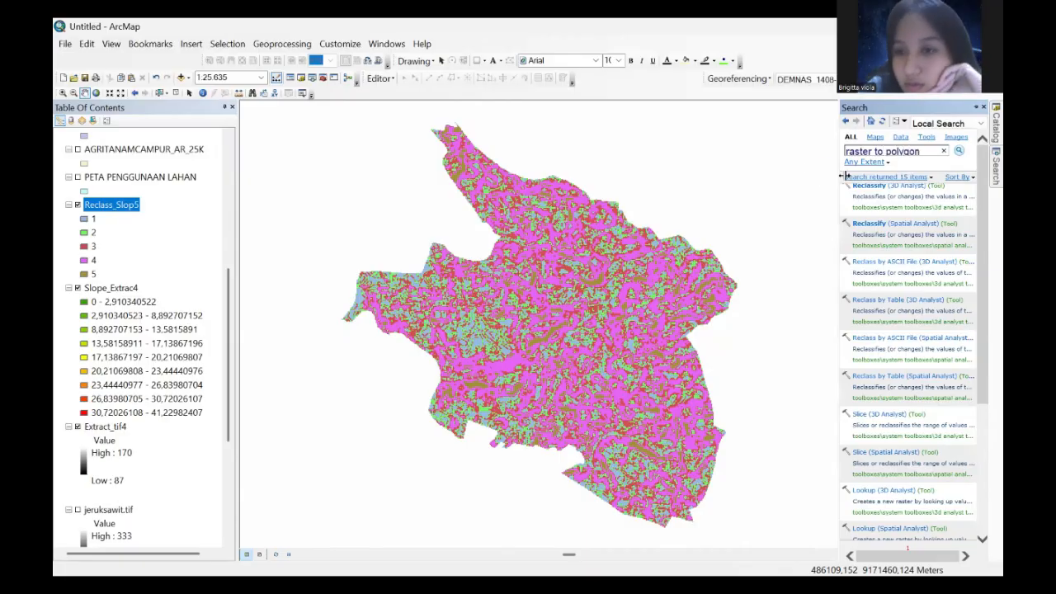
key("Return")
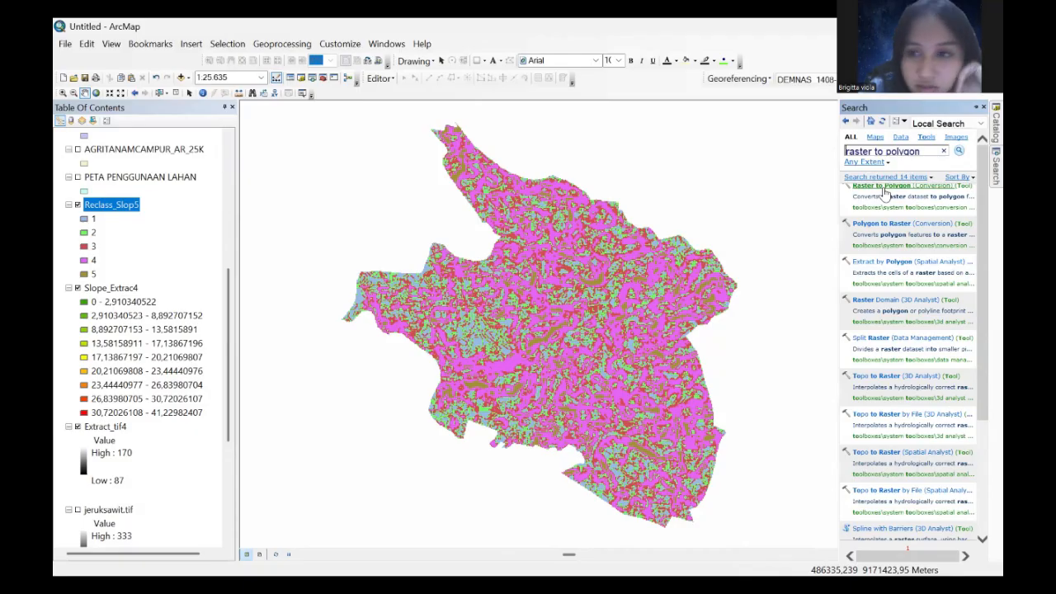
double_click(884, 188)
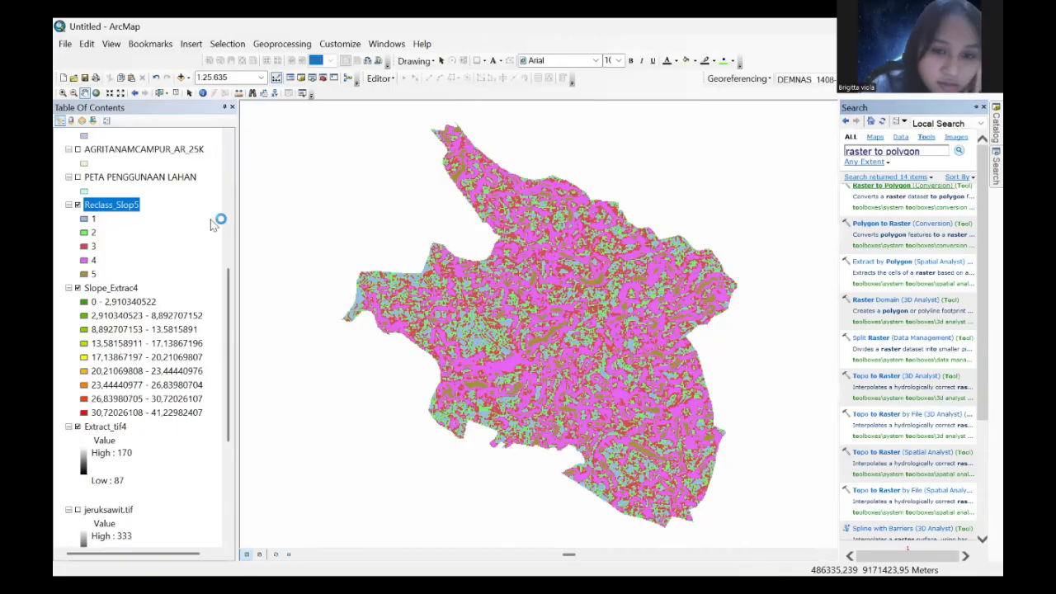
Step: Convert the Reclass_Slop5 raster to simplified polygons using the Value field
left_click_drag(119, 211, 430, 157)
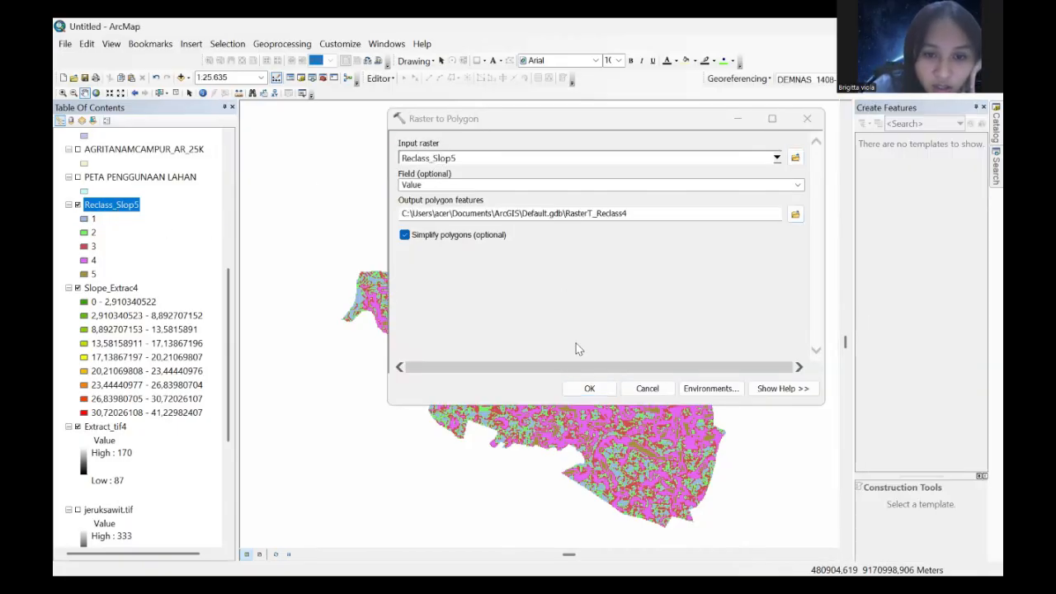
left_click(590, 389)
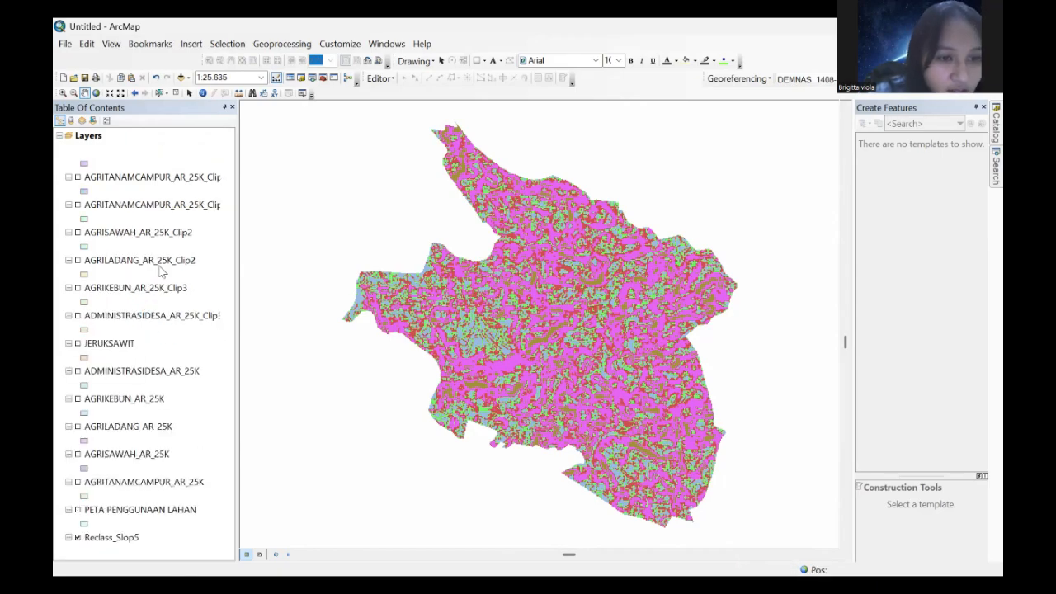
scroll(255, 203, "down", 10)
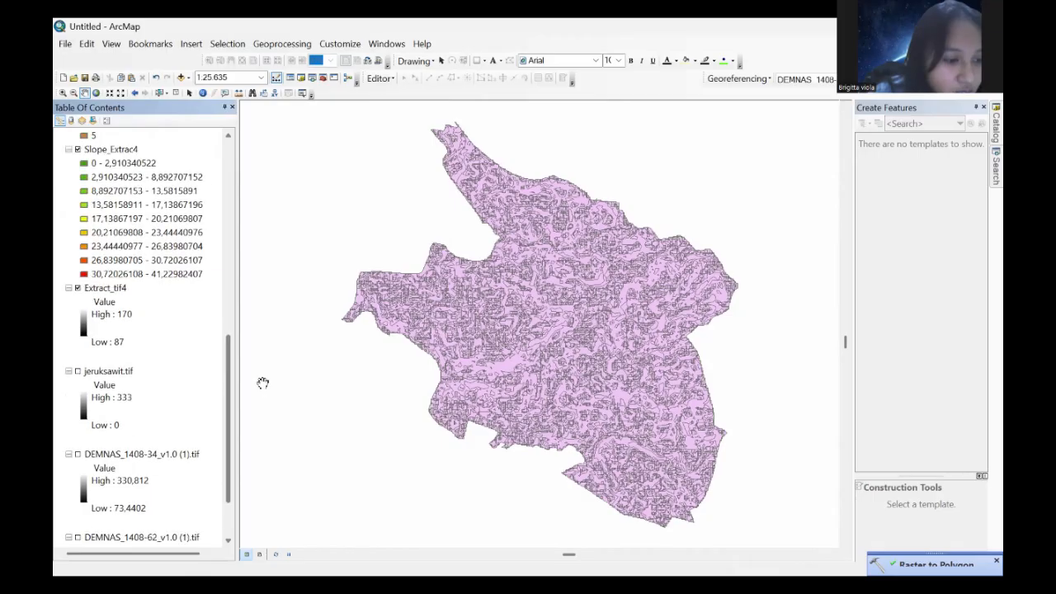
scroll(262, 383, "down", 1)
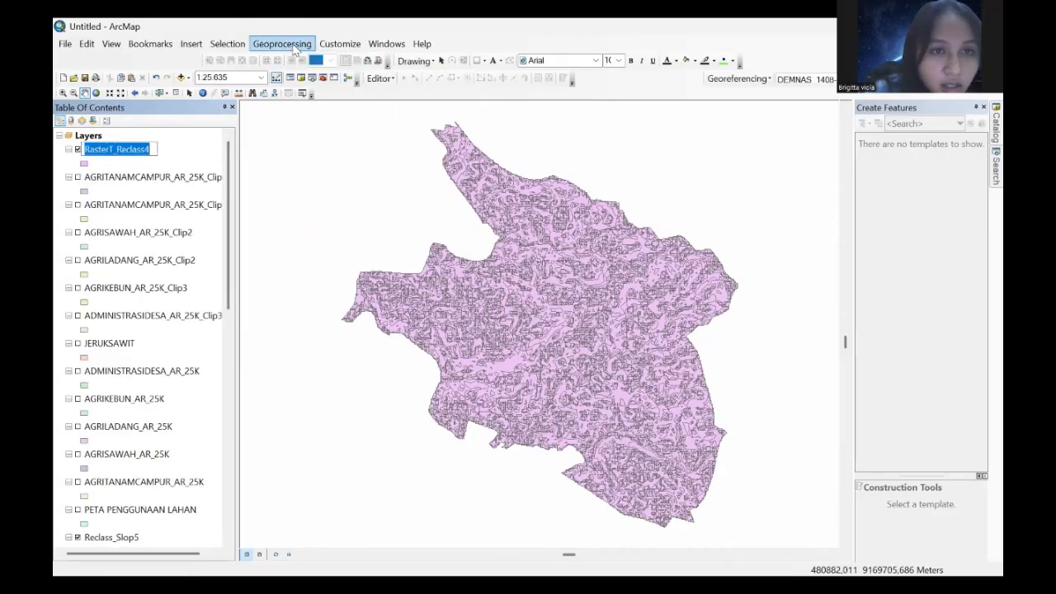
Step: Dissolve the RasterT_Reclass4 polygons by the gridcode field
left_click(294, 138)
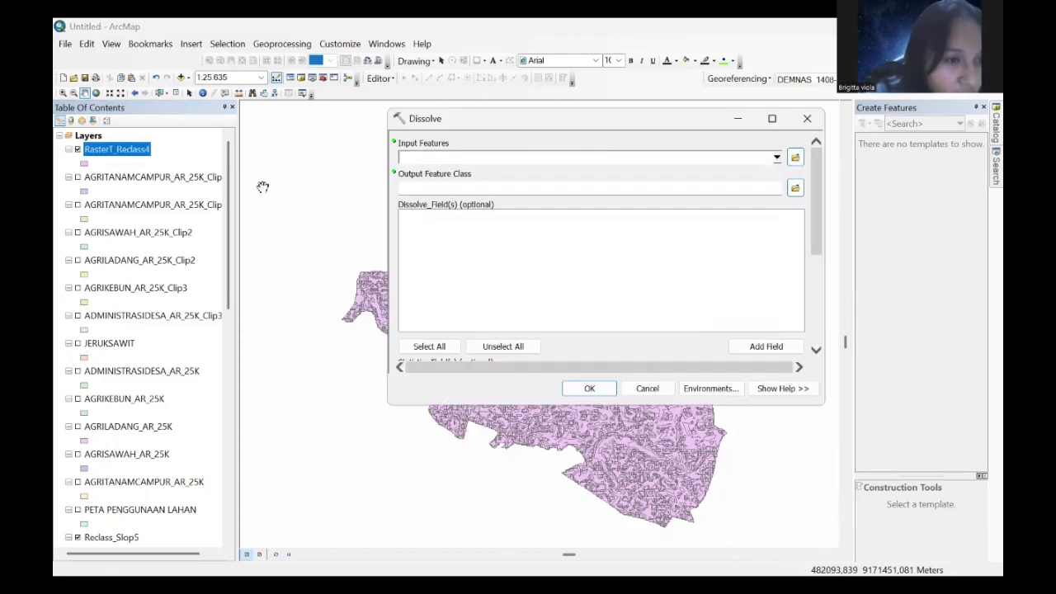
left_click_drag(132, 154, 430, 150)
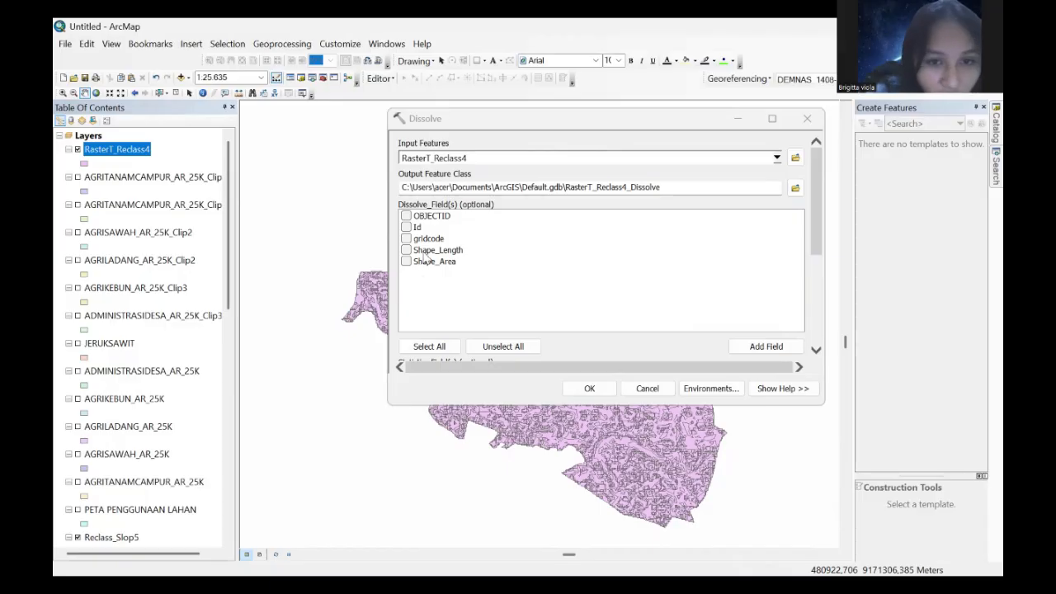
left_click(408, 239)
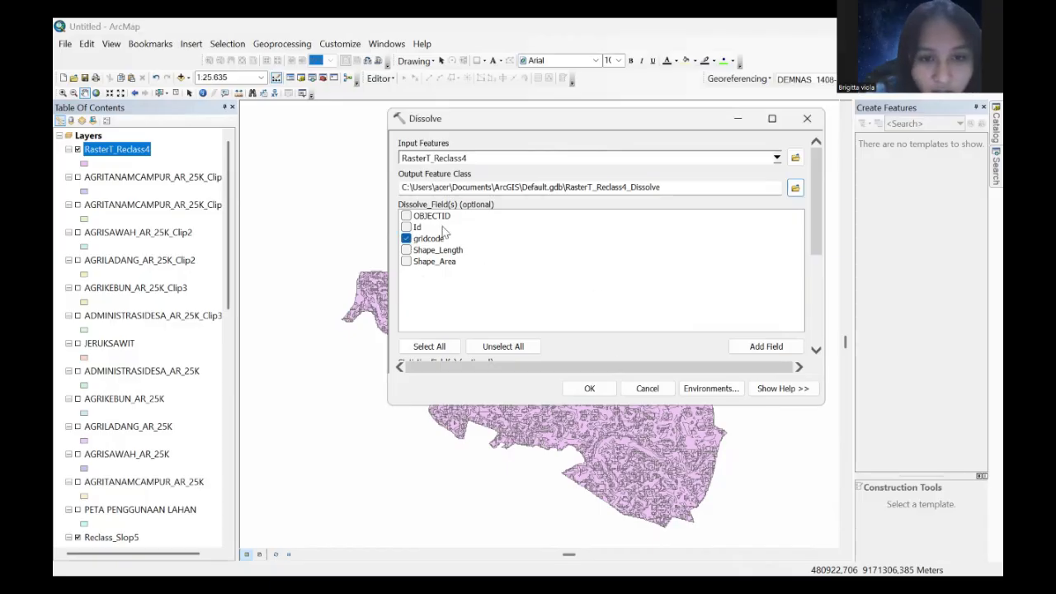
left_click(590, 388)
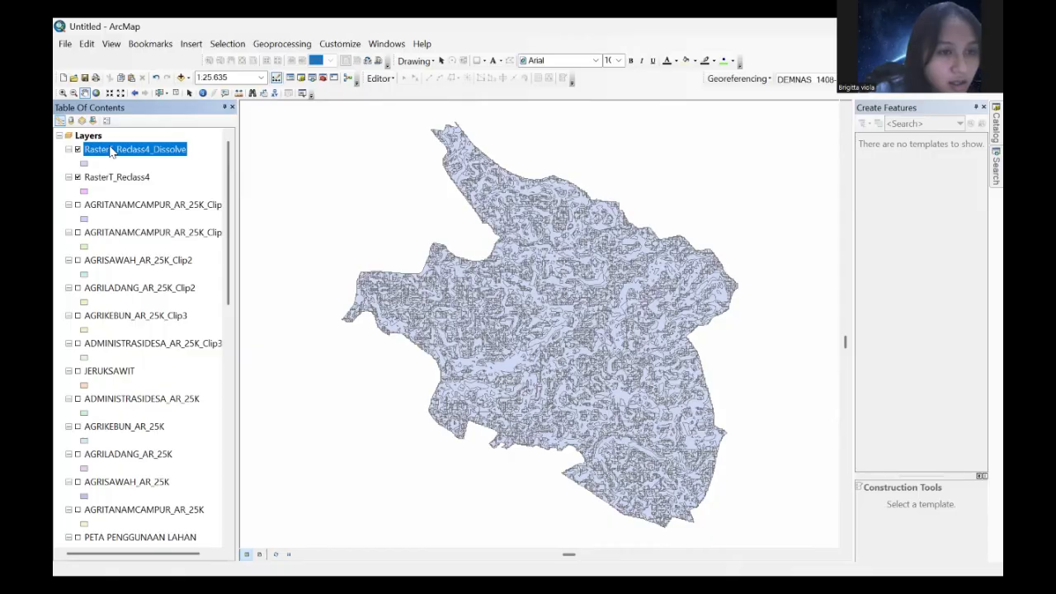
Step: Hide the undissolved RasterT_Reclass4 layer
right_click(110, 151)
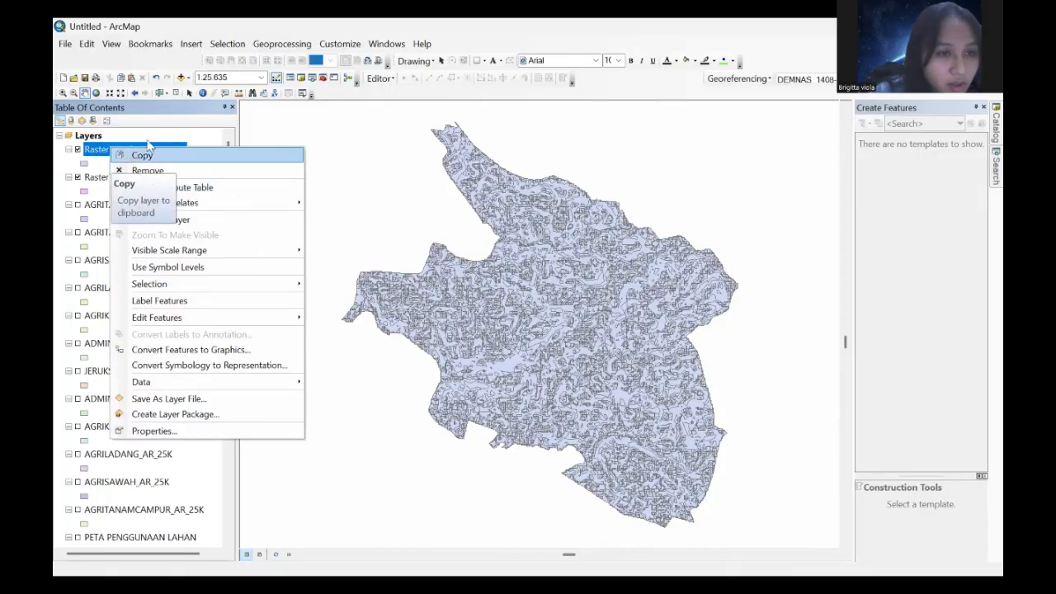
left_click(159, 136)
left_click(76, 177)
Step: Add a Text field named Kemiringan to the attribute table of RasterT_Reclass4_Dissolve
left_click(125, 146)
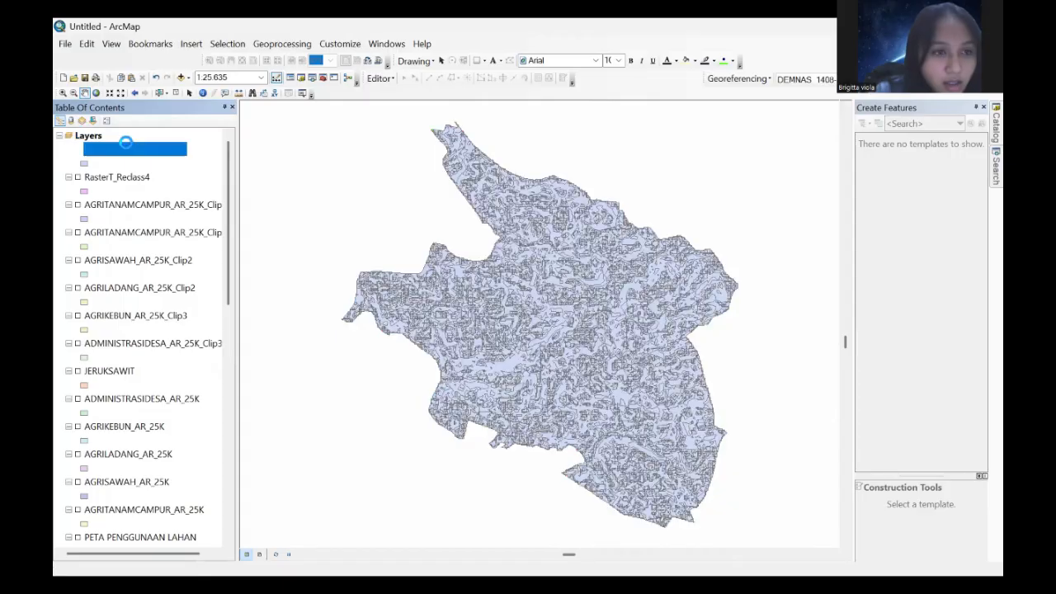
right_click(128, 145)
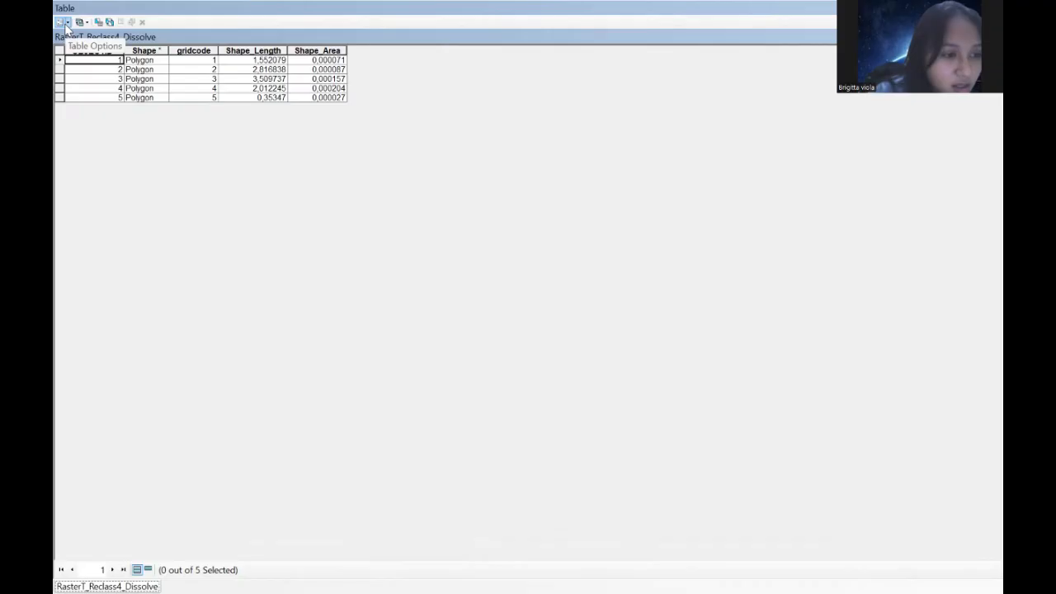
left_click(64, 22)
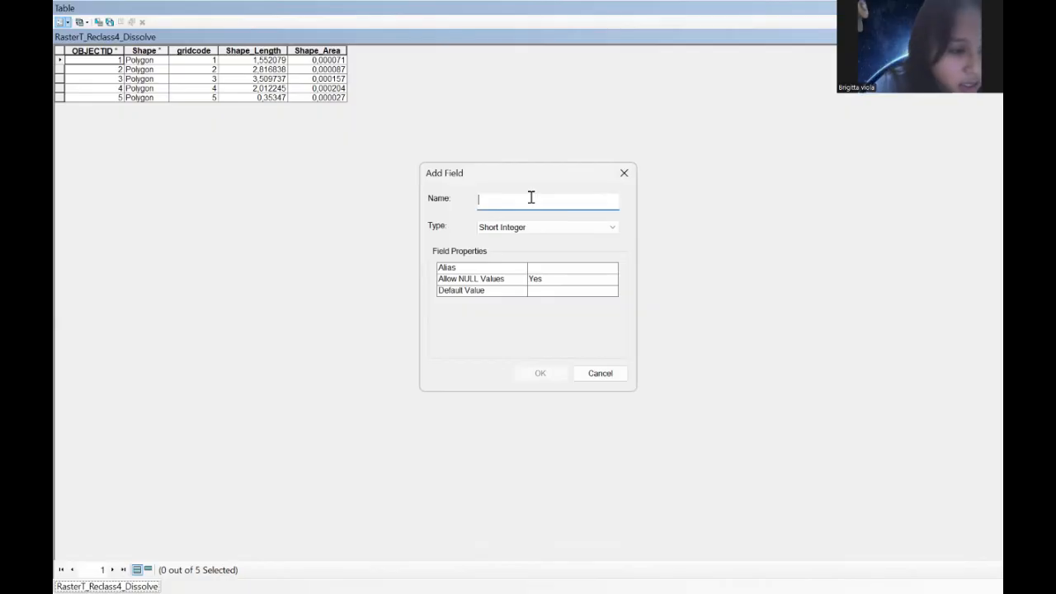
type("Kemiringan")
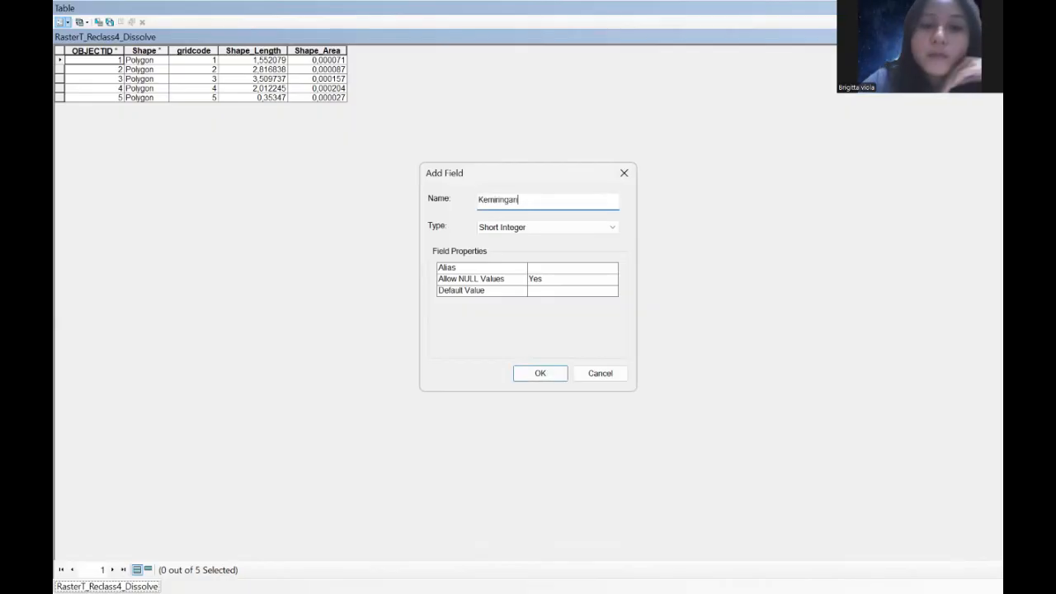
left_click(520, 231)
left_click(507, 280)
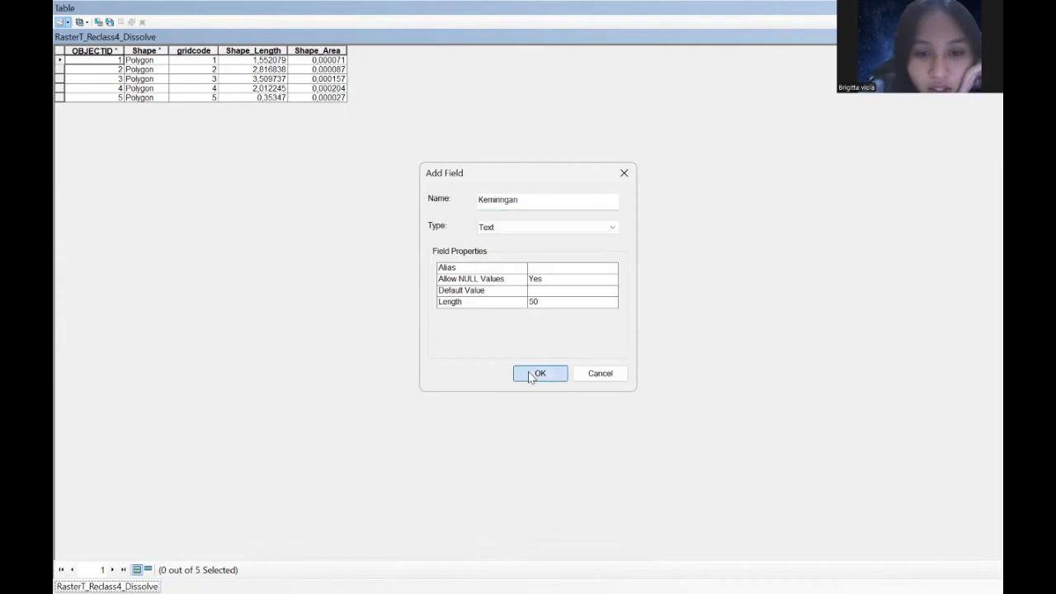
left_click(532, 374)
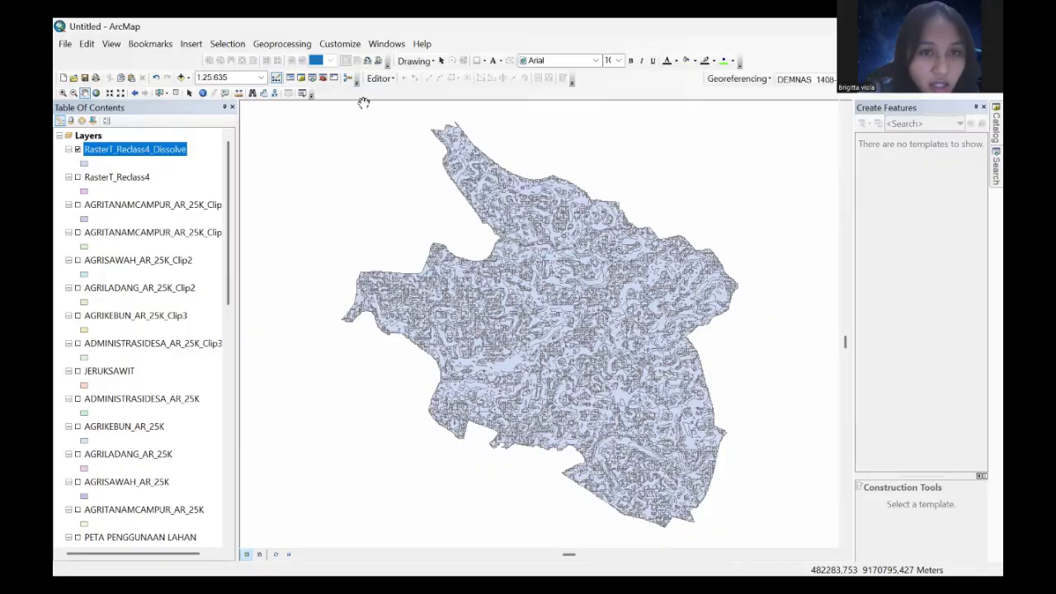
Step: Start an edit session on the RasterT_Reclass4_Dissolve layer, continuing past the spatial reference warnings
left_click(375, 80)
left_click(405, 97)
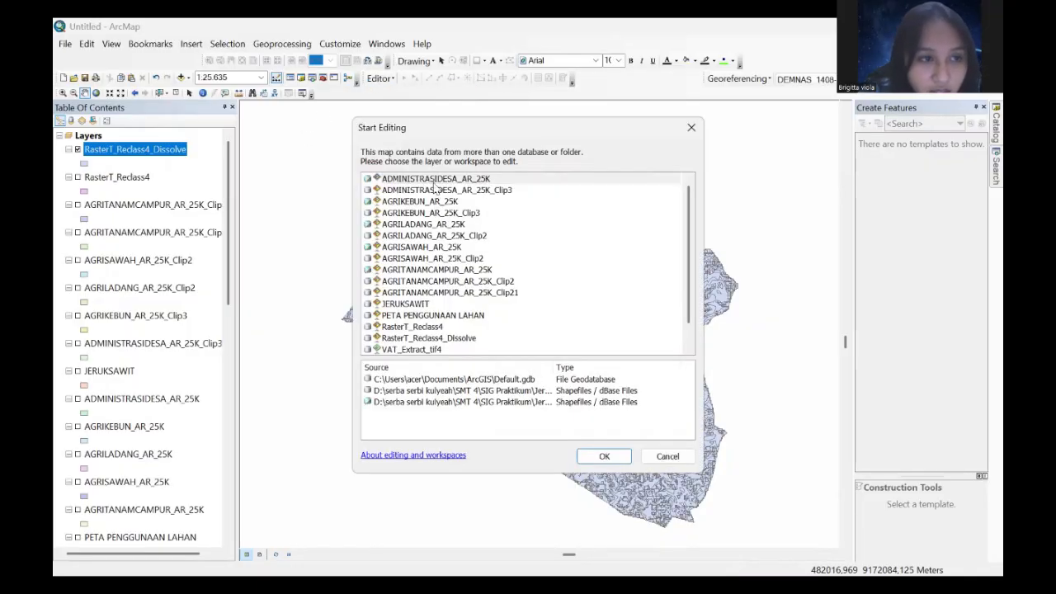
left_click(425, 338)
left_click(607, 458)
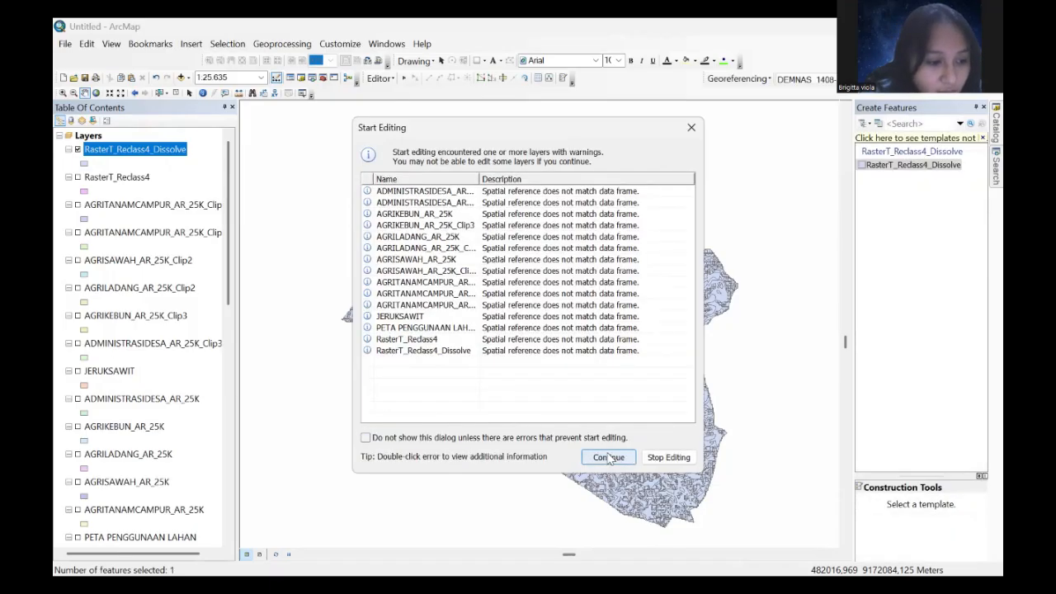
left_click(430, 353)
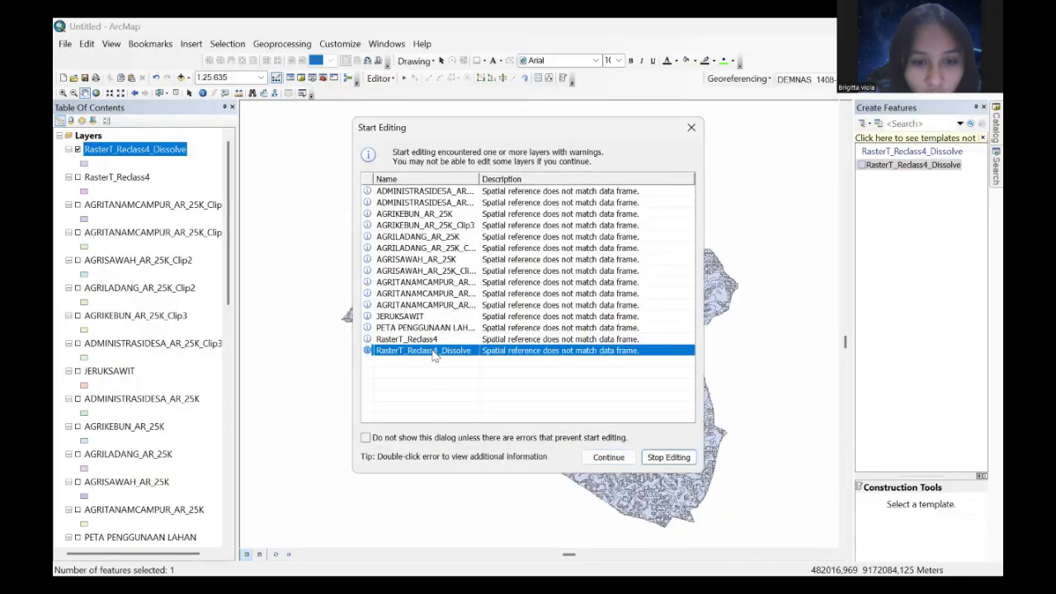
left_click(611, 458)
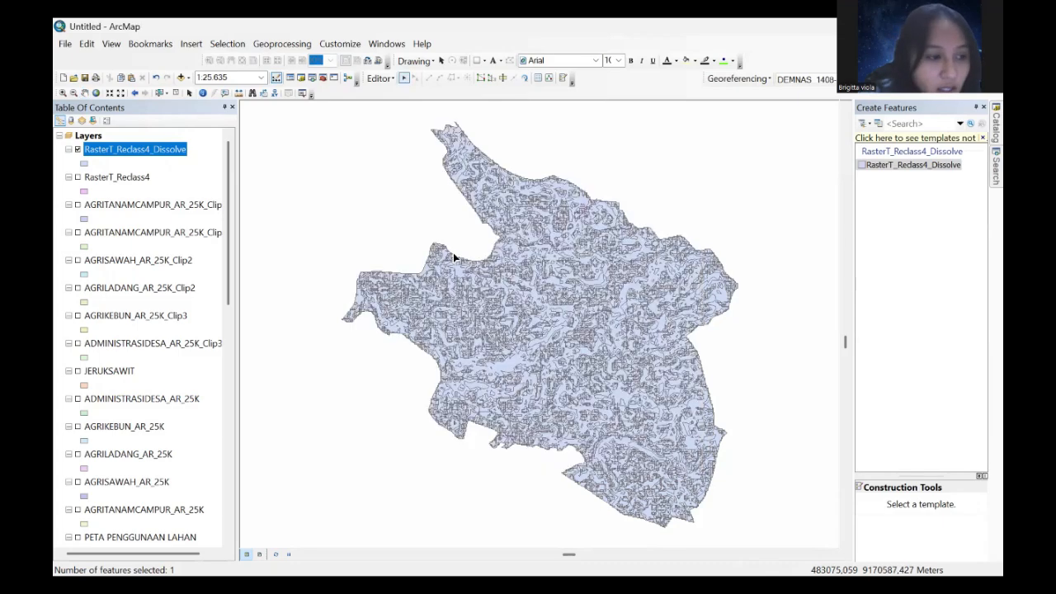
Step: Fill the dissolved layer's Kemiringan values in gridcode order with 0-8%, 8-15, 15-25%, 25-45% and a last class beginning with >
right_click(146, 155)
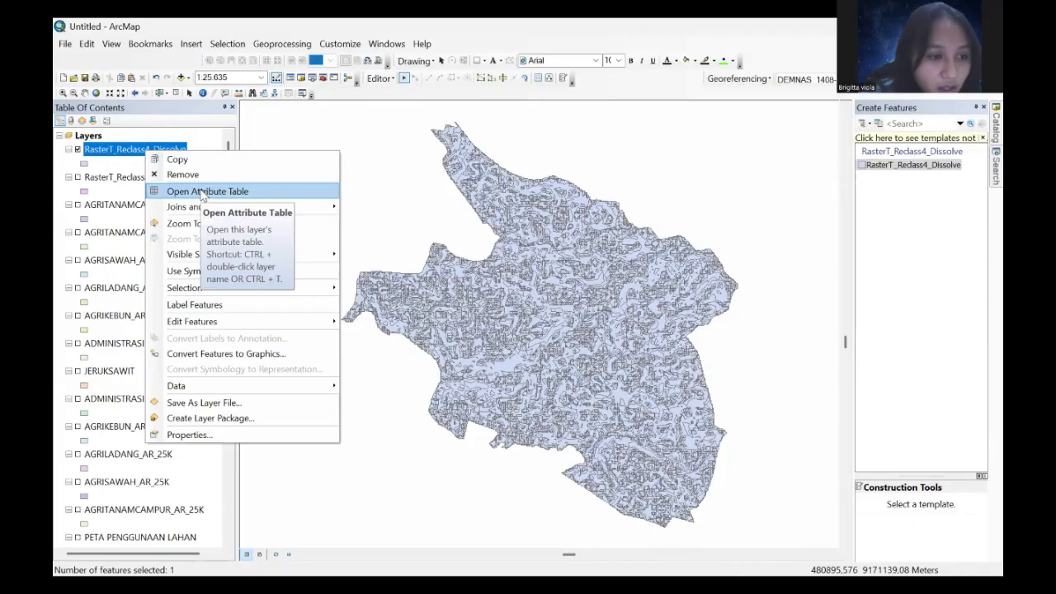
left_click(200, 192)
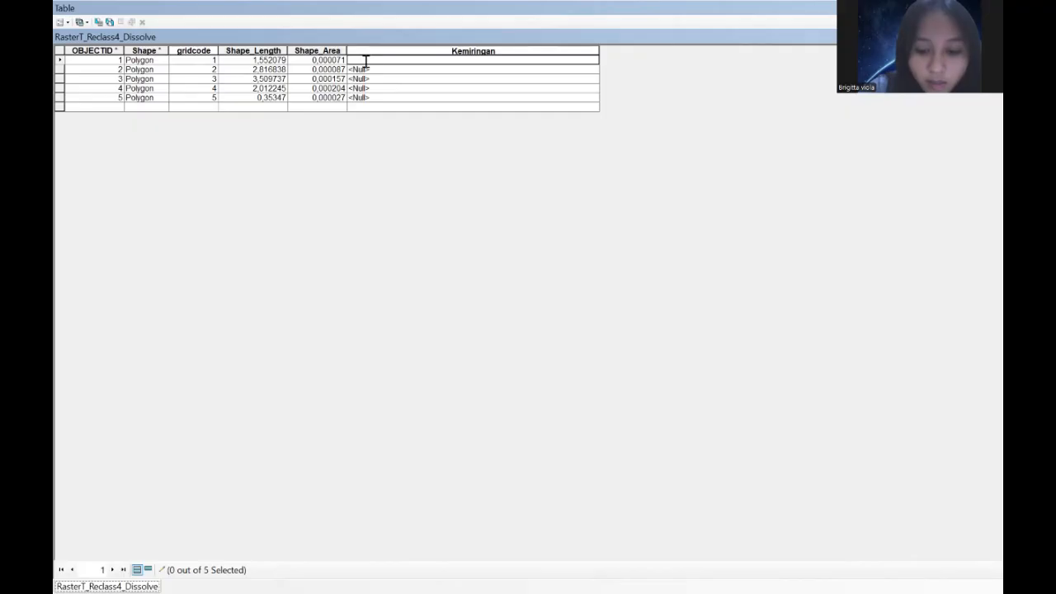
left_click(365, 61)
type("0-8%")
key("Return")
type("8-1")
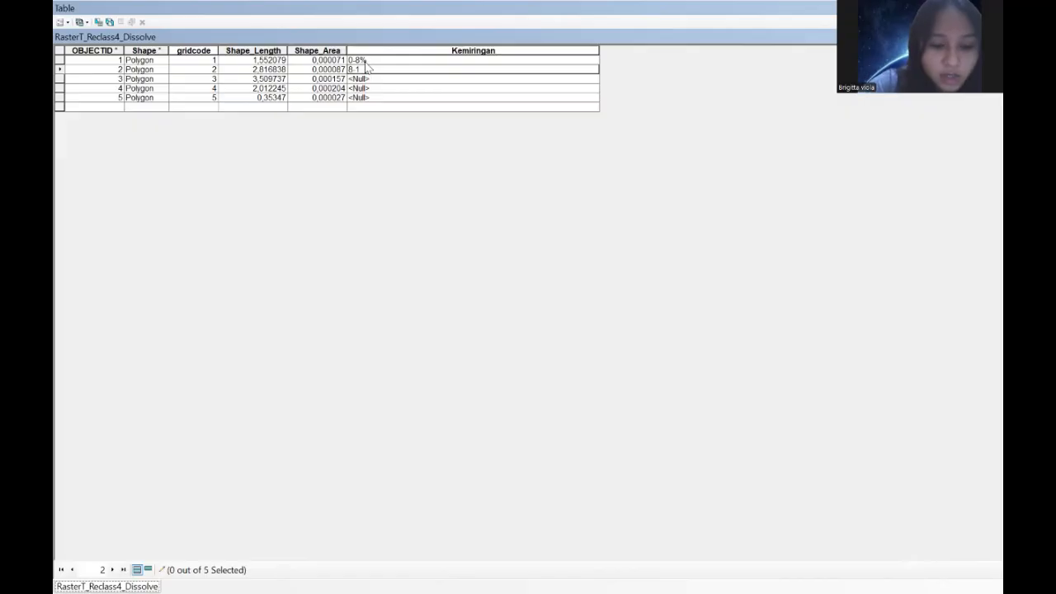
type("5")
key("Return")
type("15")
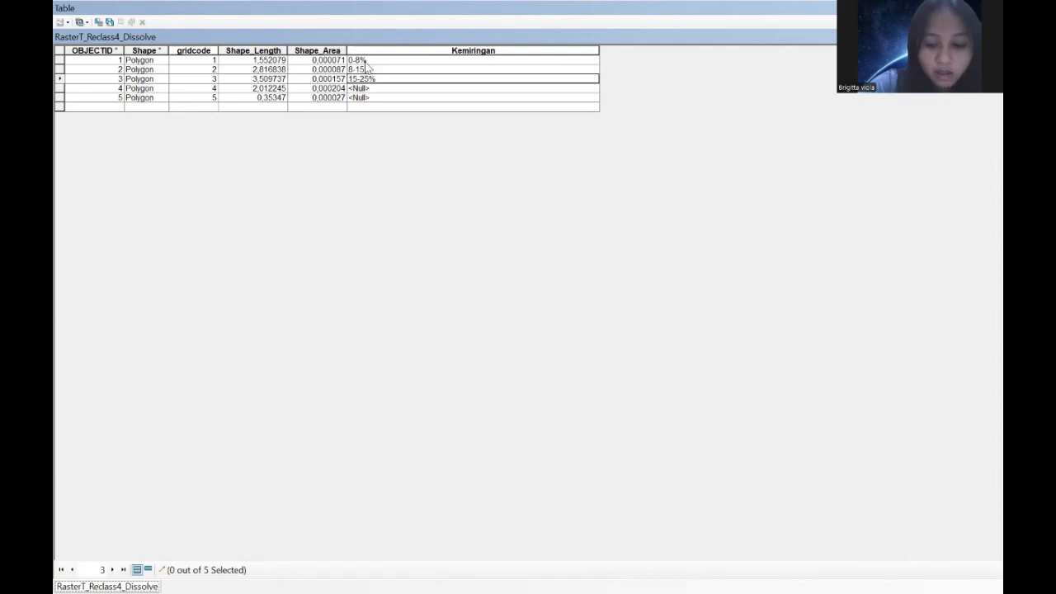
type("-25%")
key("Return")
type("25-45%")
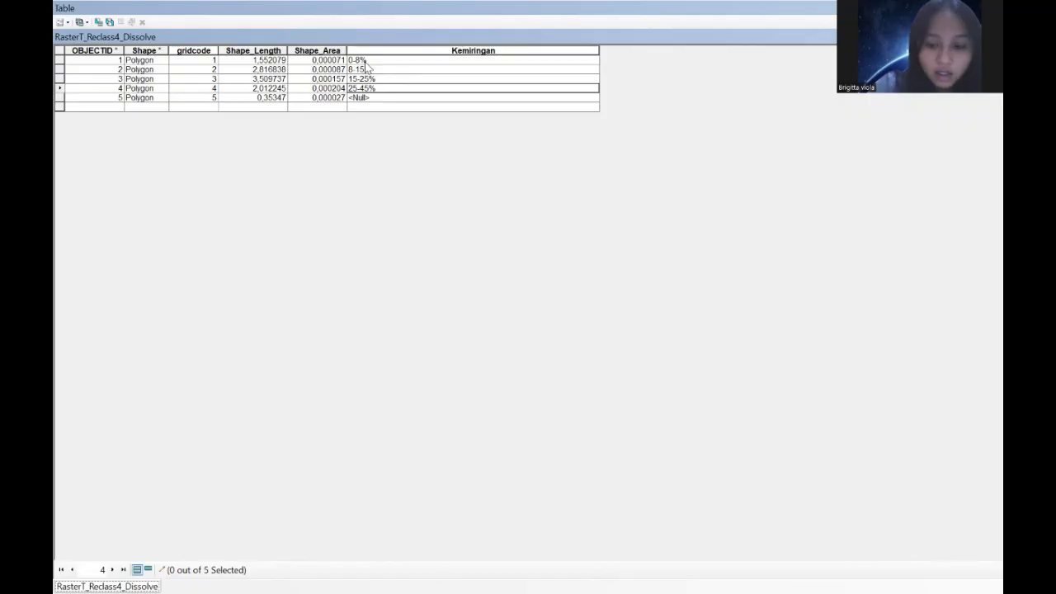
key("Return")
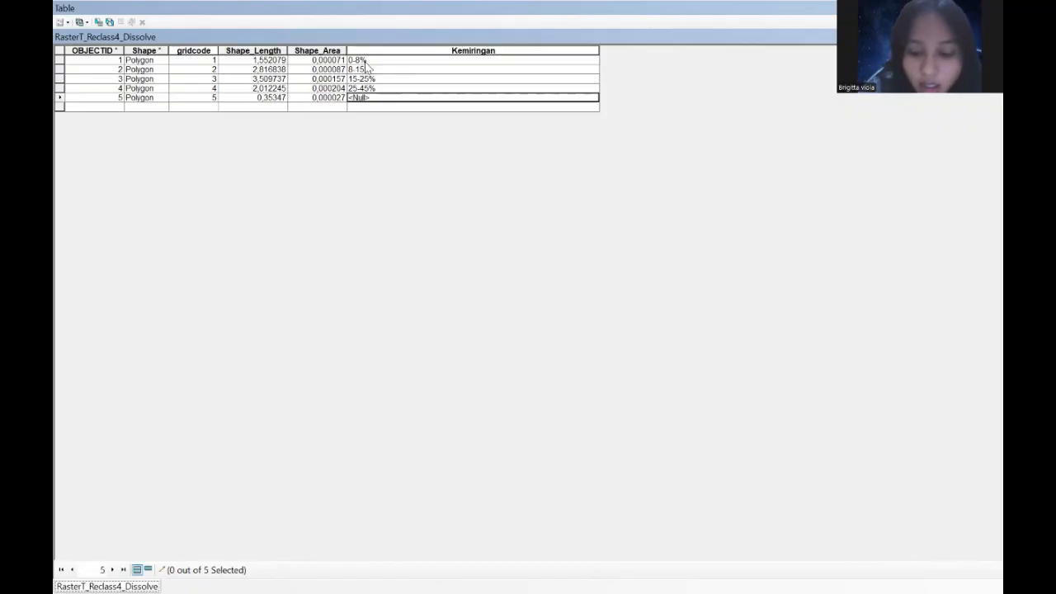
type(">")
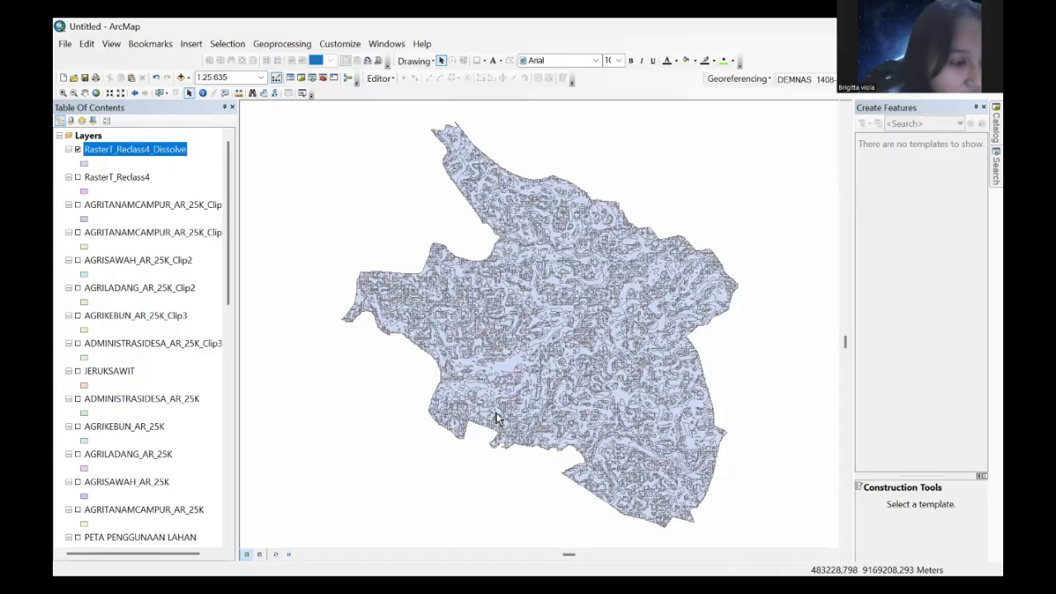
Step: Dissolve RasterT_Reclass4_Dissolve by the Kemiringan field and hide the source layer
left_click(282, 47)
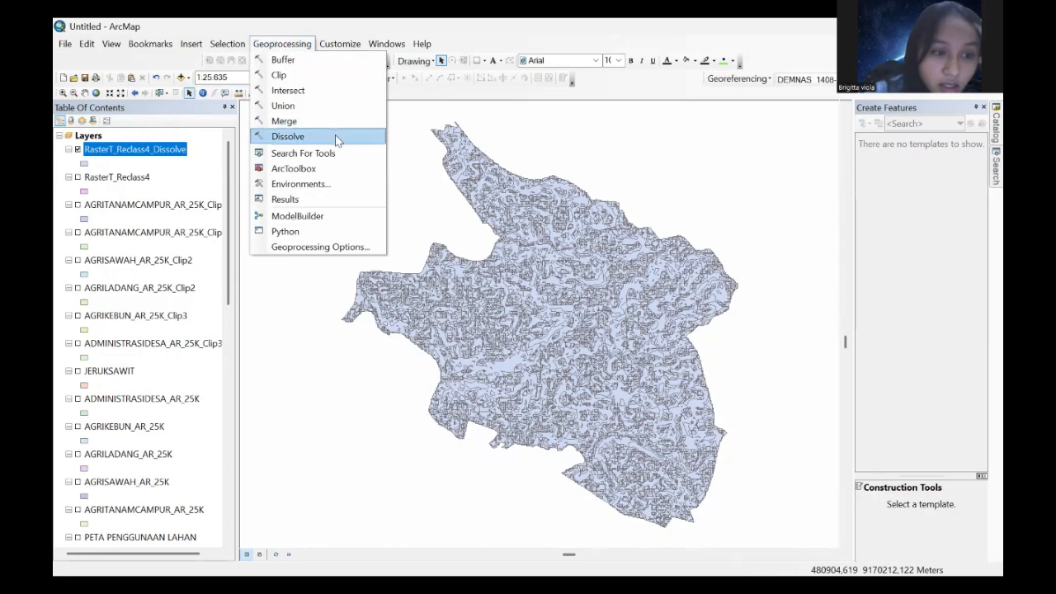
left_click_drag(336, 142, 457, 157)
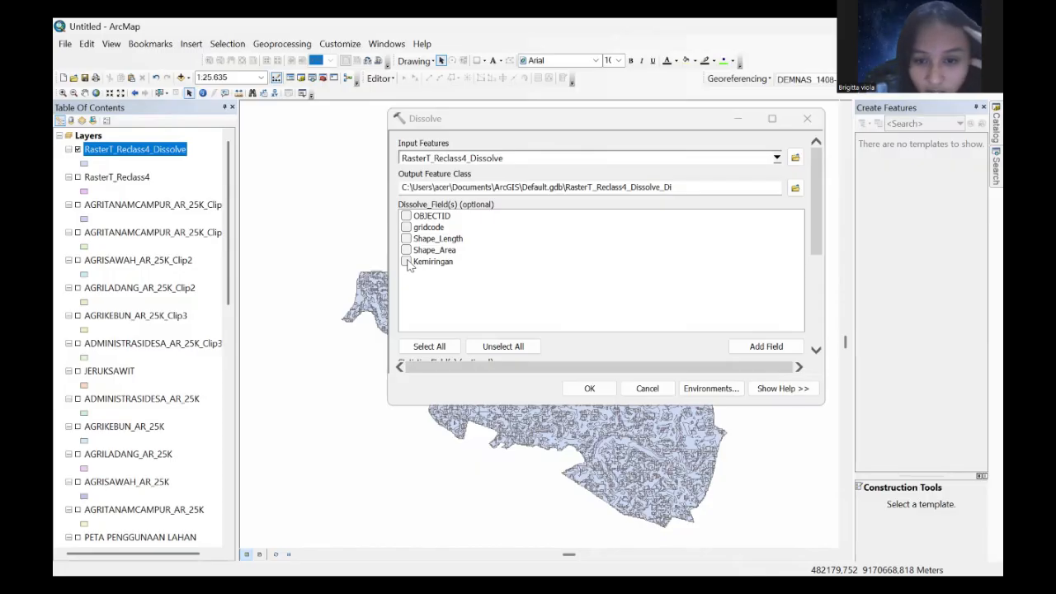
left_click(406, 261)
left_click(588, 389)
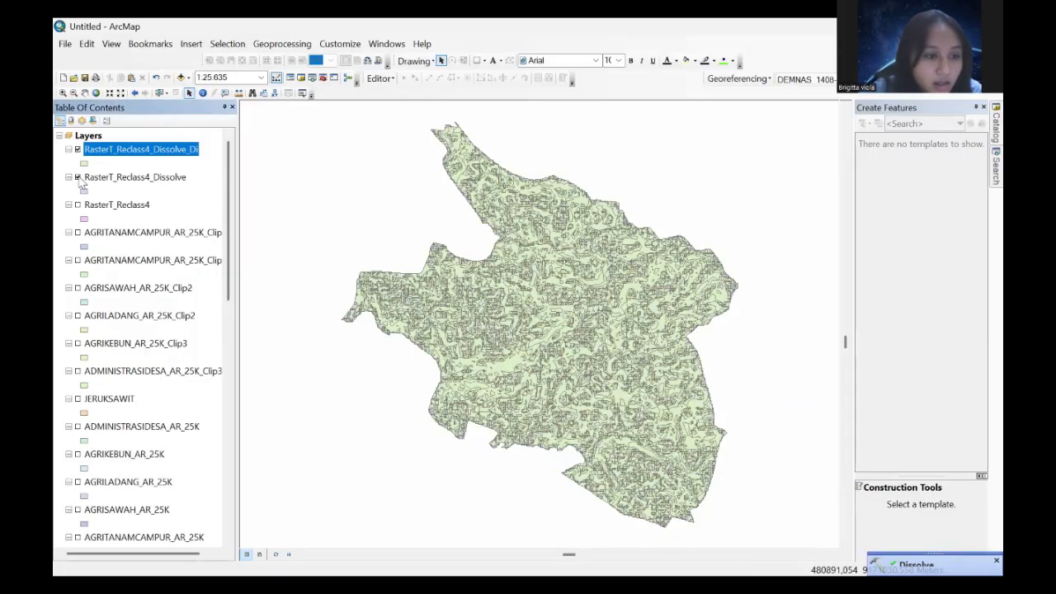
left_click(77, 178)
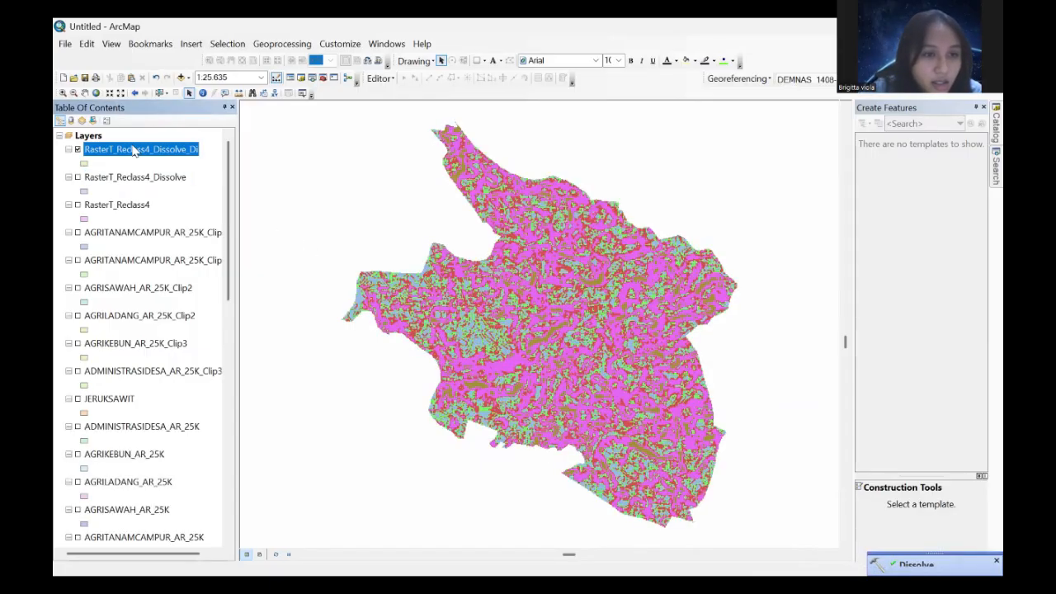
Step: Rename the newly dissolved slope layer as PETA KEMIRINGAN
left_click(136, 149)
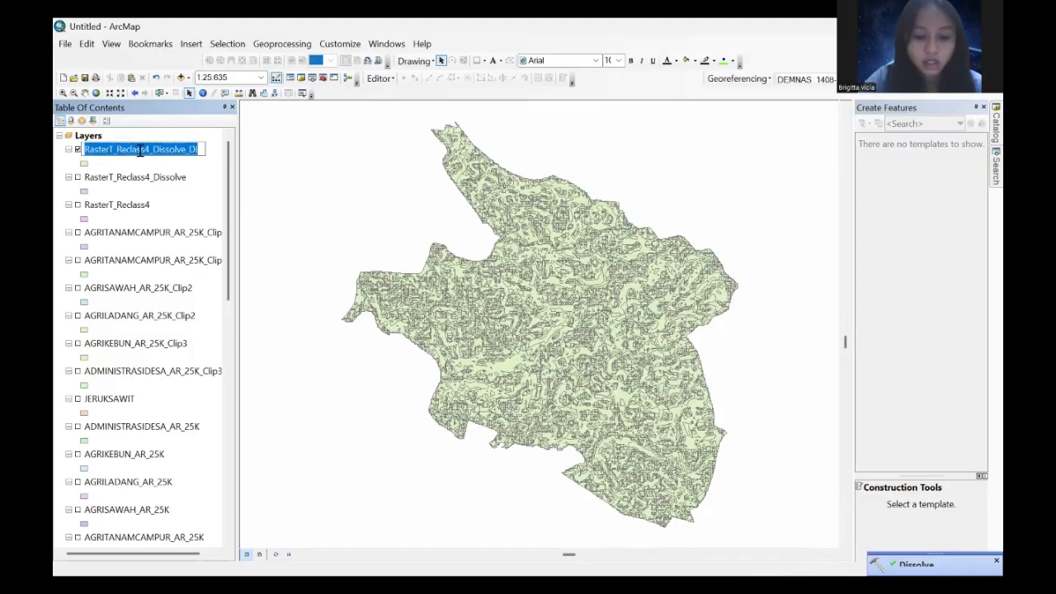
type("PETA")
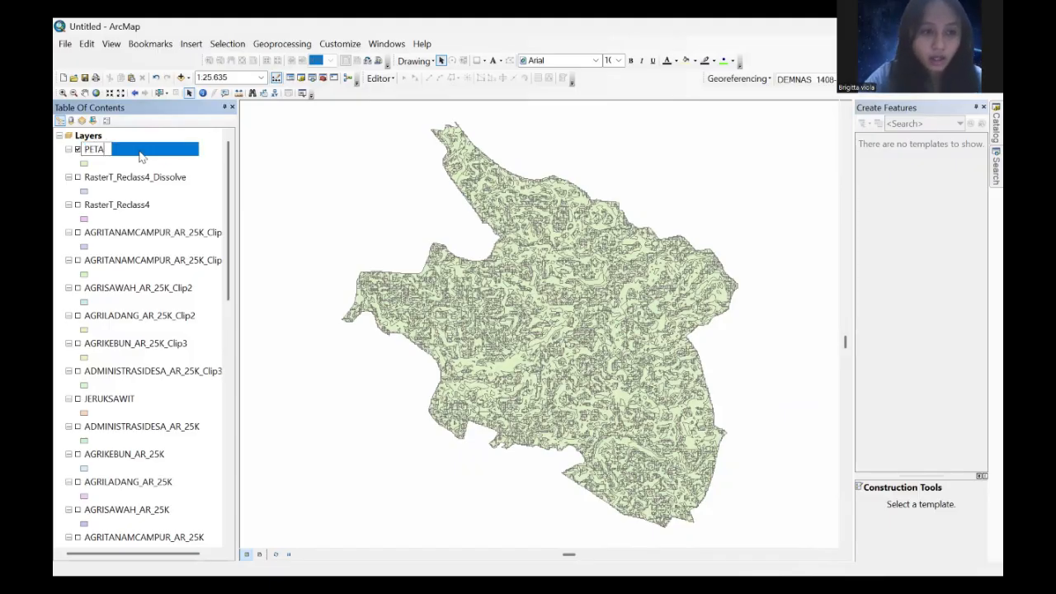
type(" KEMIRINGAN")
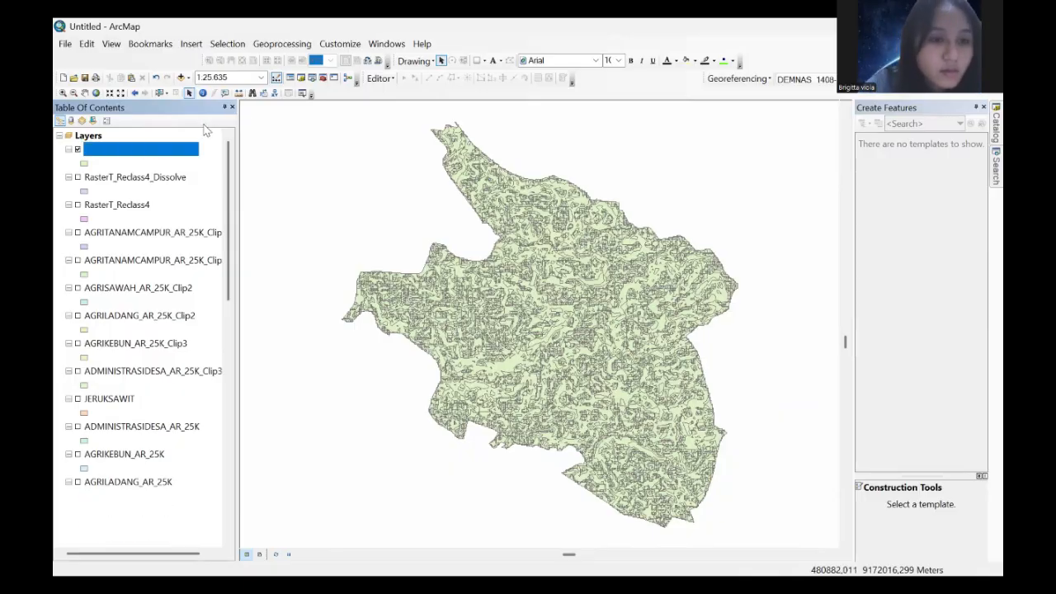
key("Return")
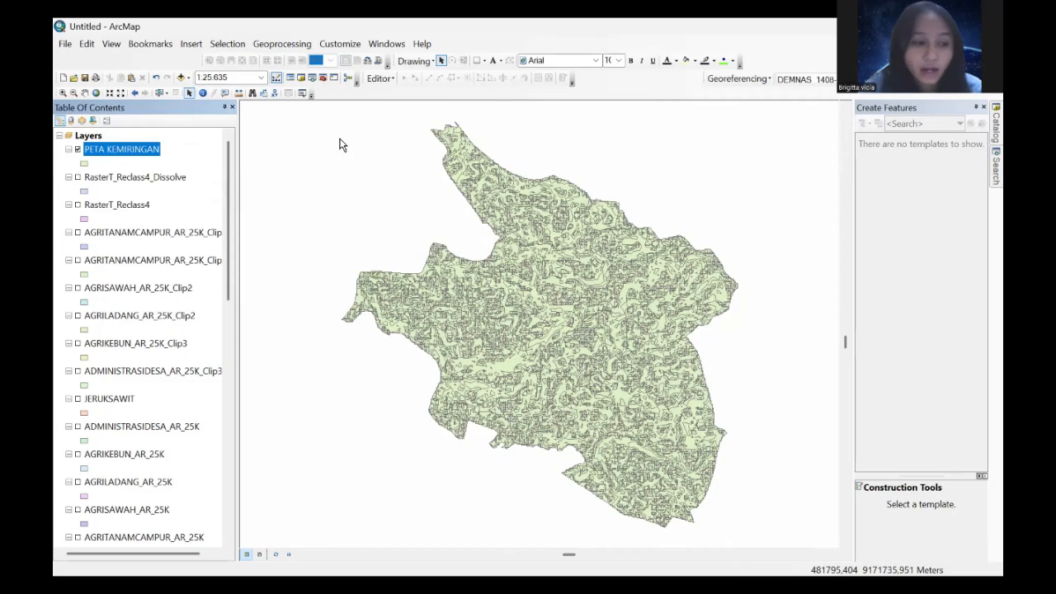
Step: Add the Karanganyar_geo_50k.shp shapefile from the SPT karanganyar50k folder to the map
right_click(89, 137)
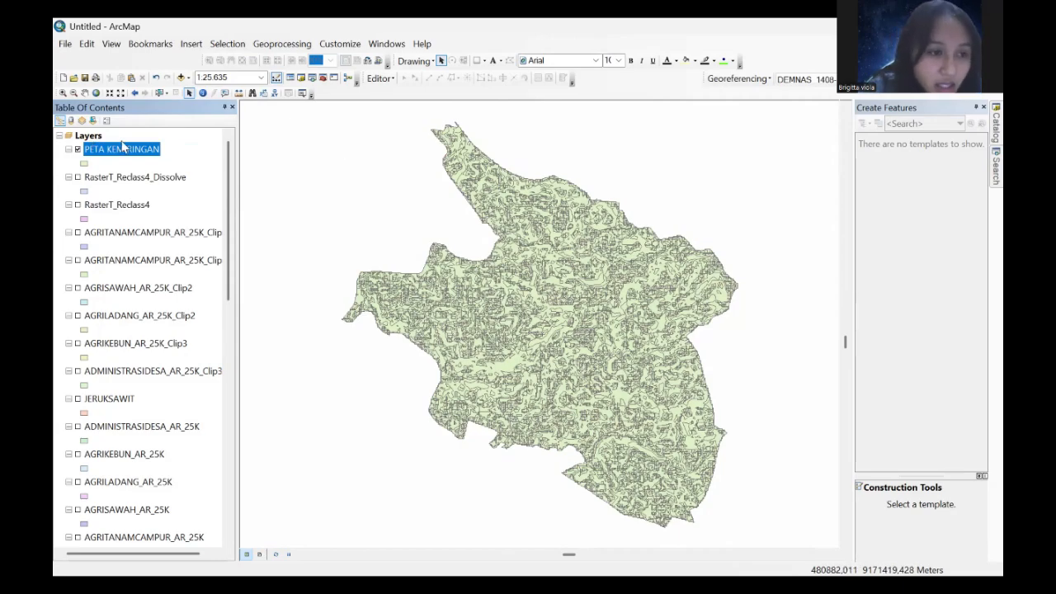
left_click(107, 141)
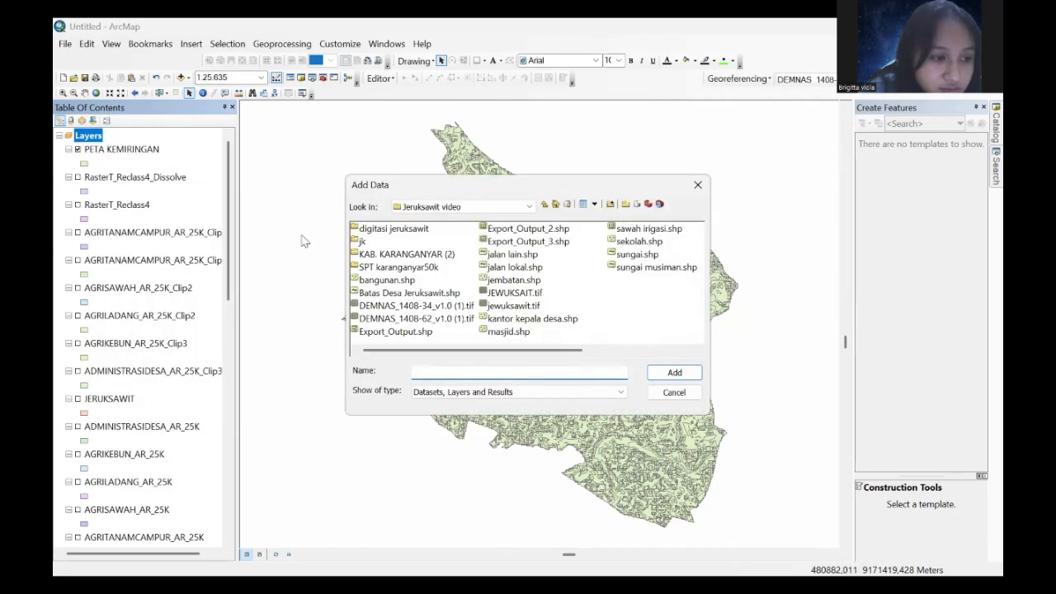
left_click(392, 269)
left_click(393, 269)
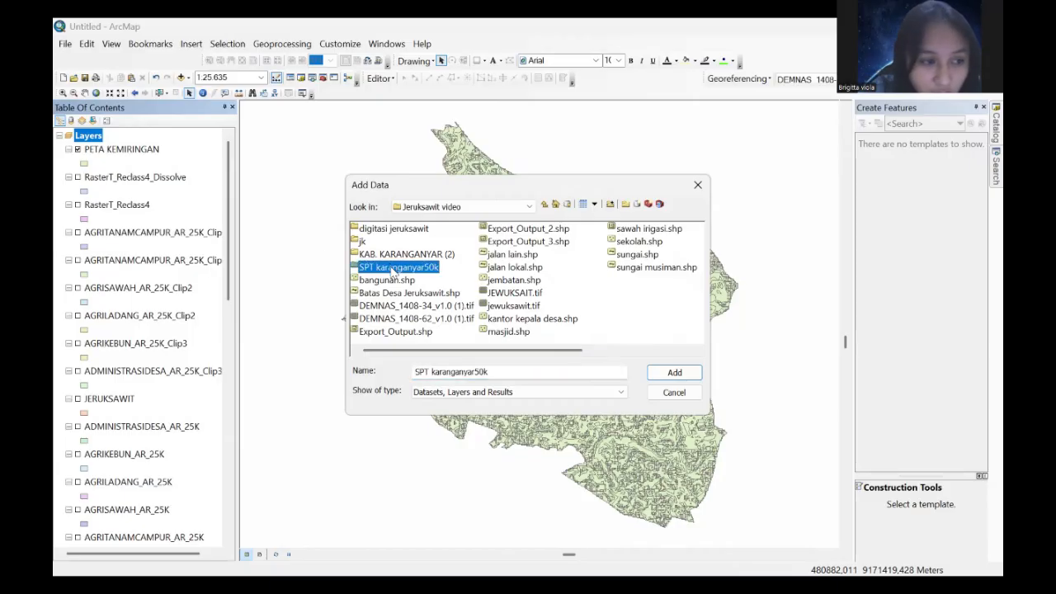
double_click(419, 271)
left_click(408, 231)
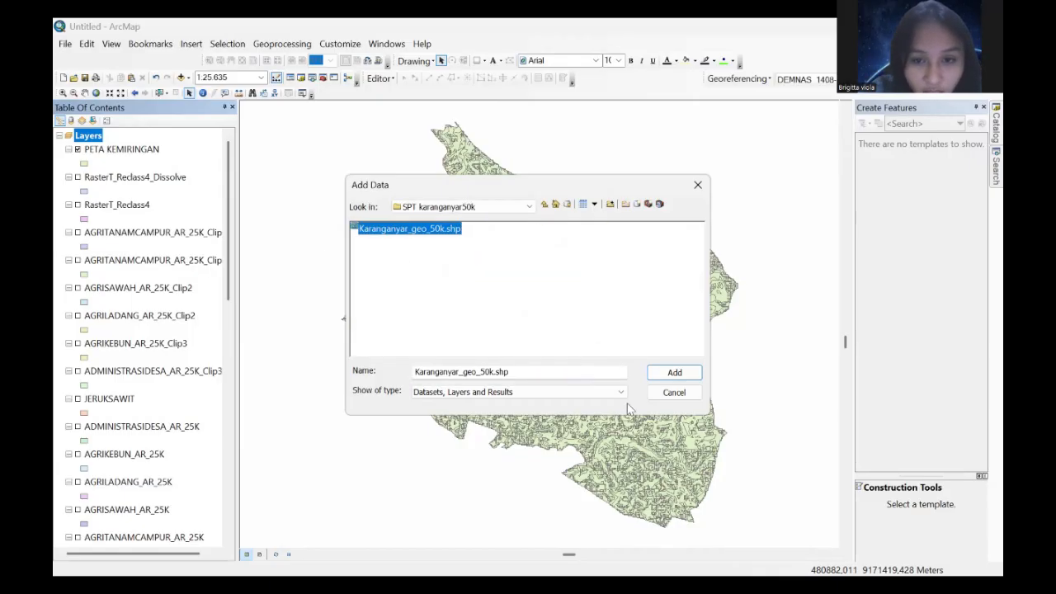
left_click(660, 373)
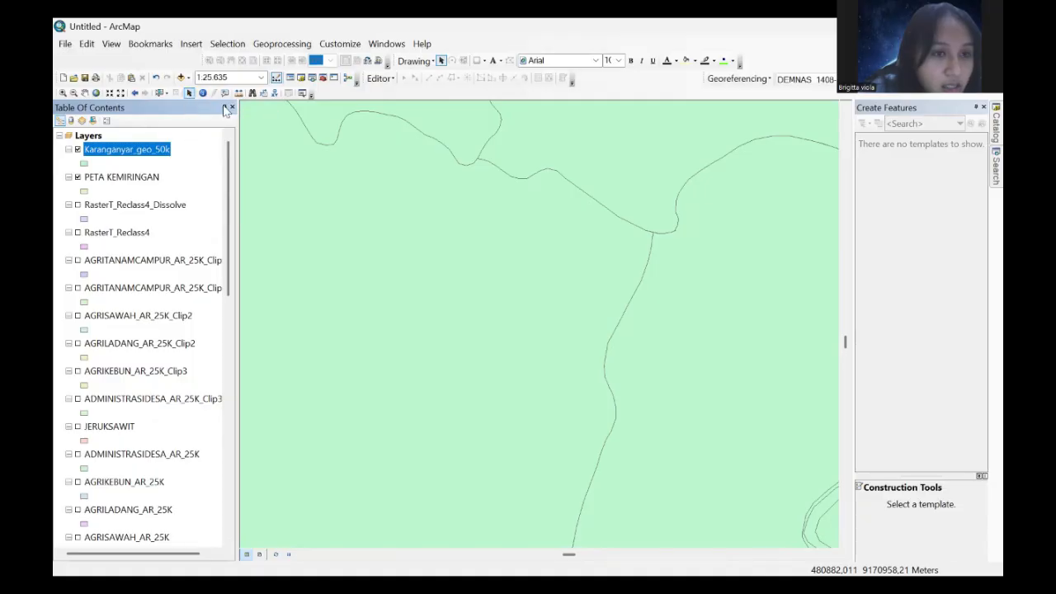
Step: Clip the Karanganyar_geo_50k layer with JERUKSAWIT as the clip features
left_click(282, 44)
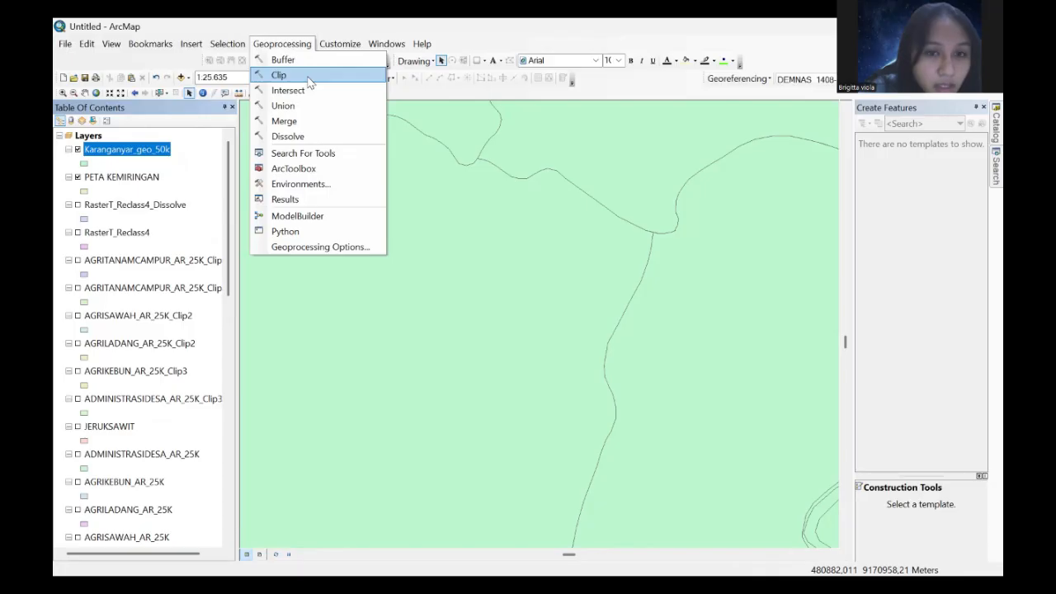
left_click_drag(479, 163, 481, 159)
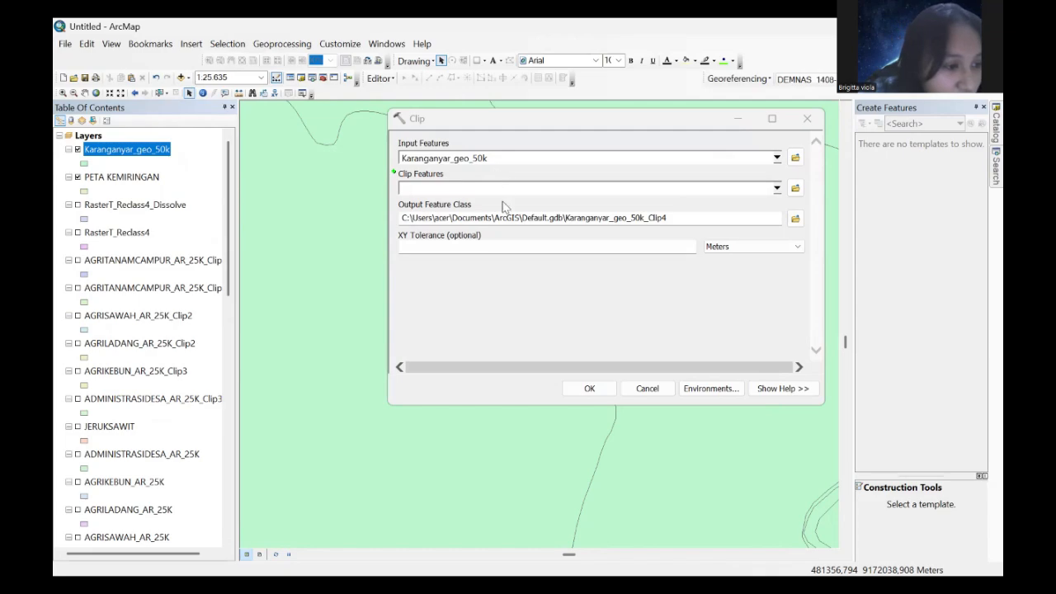
left_click(777, 189)
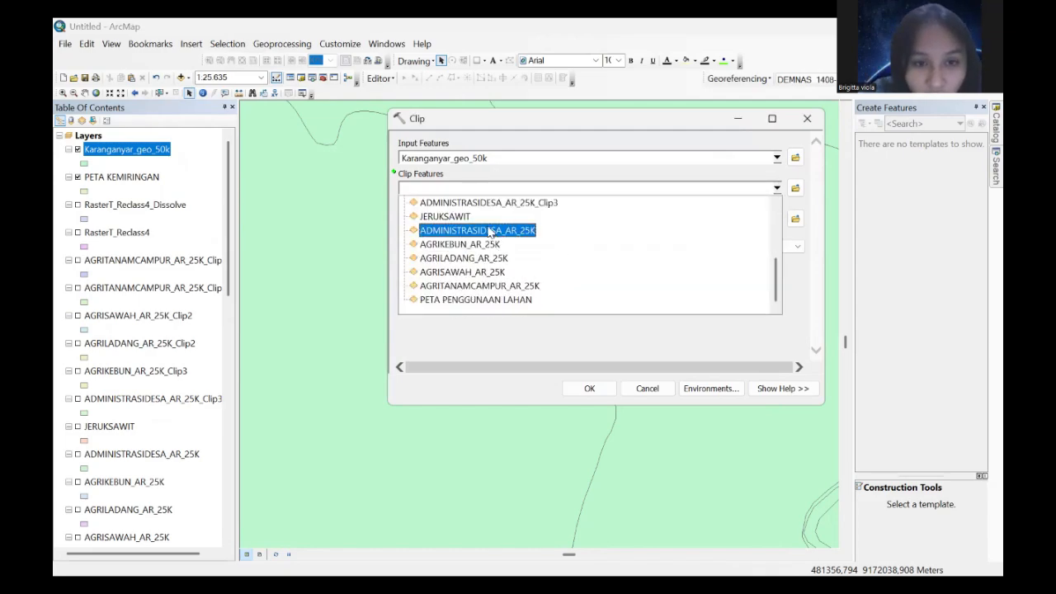
left_click(467, 218)
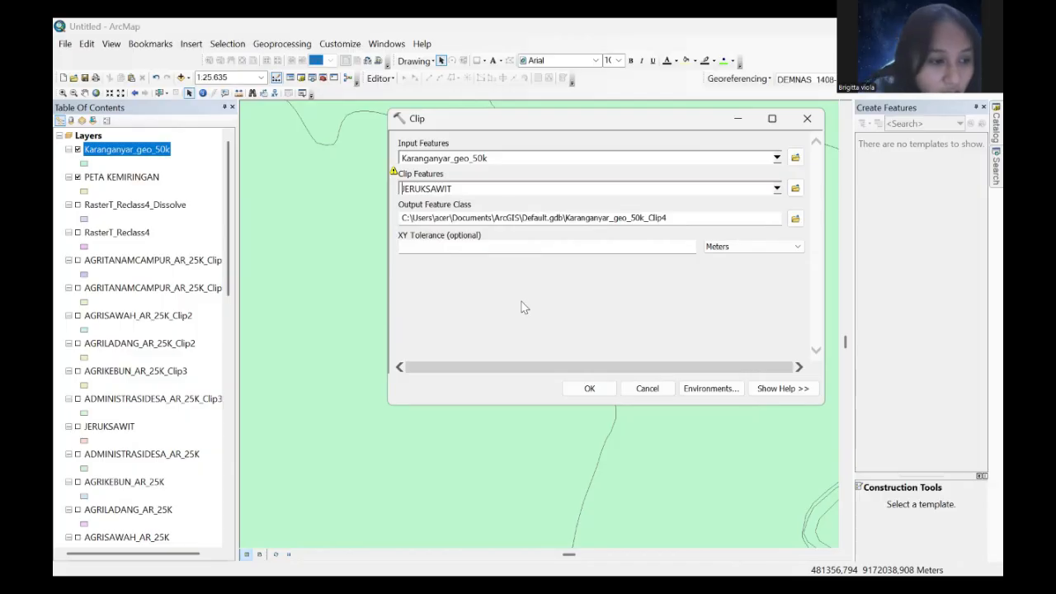
left_click(591, 387)
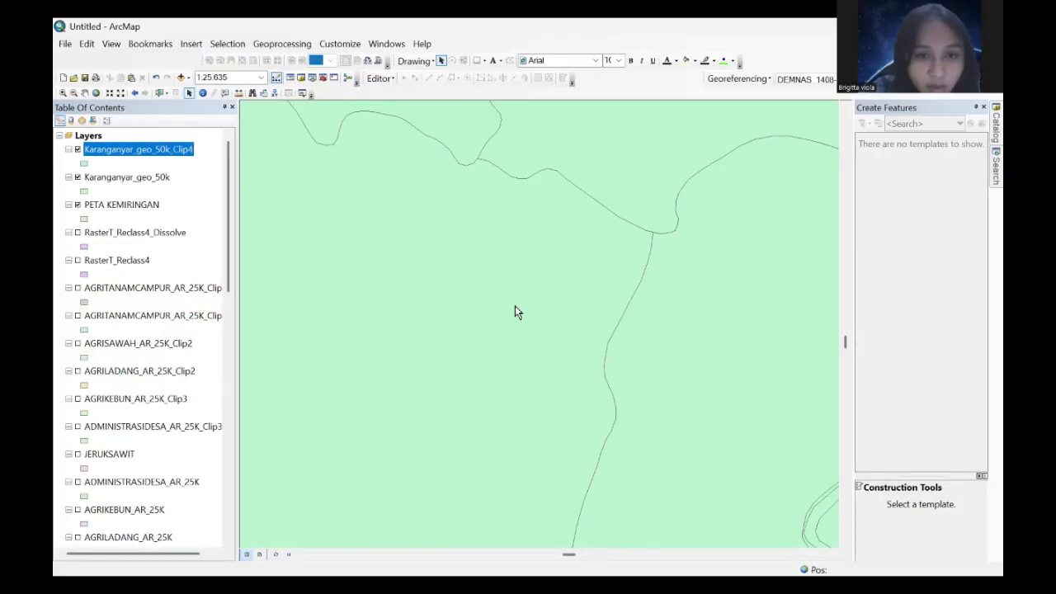
Step: Hide the unclipped Karanganyar_geo_50k layer
left_click(76, 181, "ctrl")
left_click(77, 177)
left_click(78, 205)
left_click(78, 206)
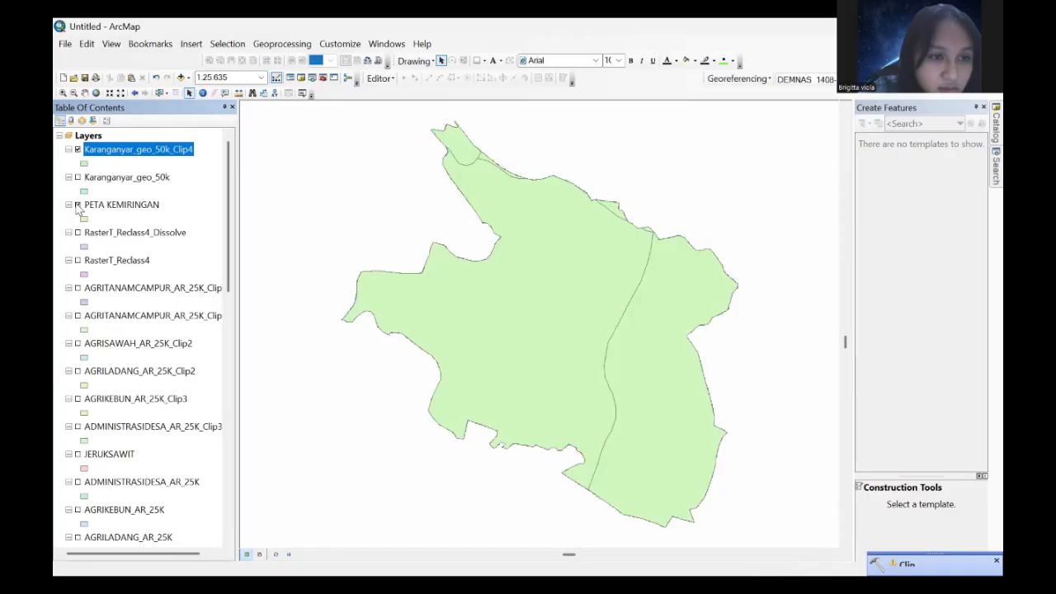
left_click(76, 206)
left_click(77, 206)
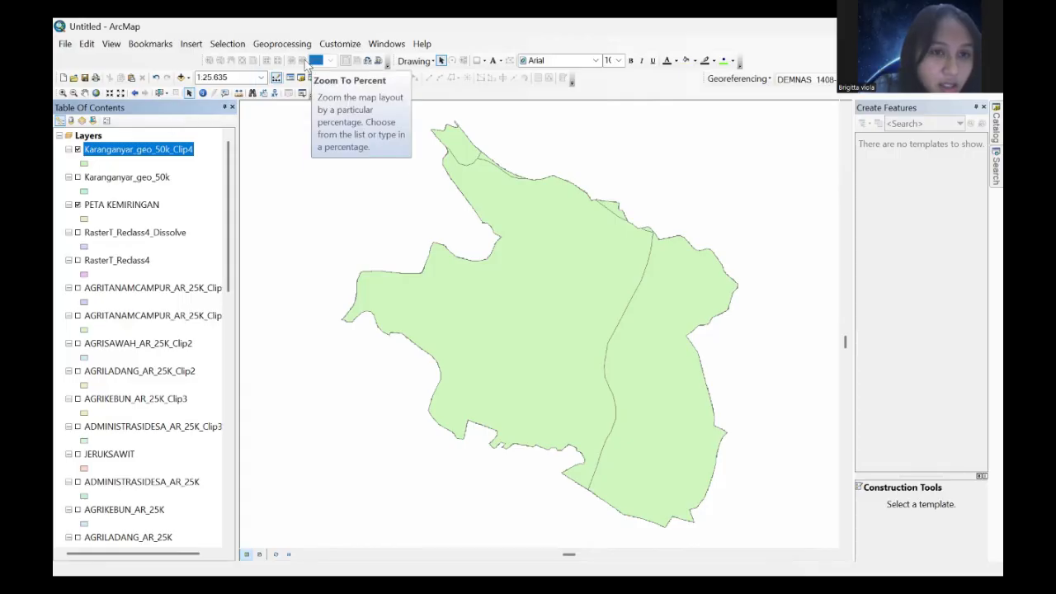
Step: Dissolve Karanganyar_geo_50k_Clip4 by the BBSDLP16_1 field and hide the undissolved clip layer
left_click(282, 44)
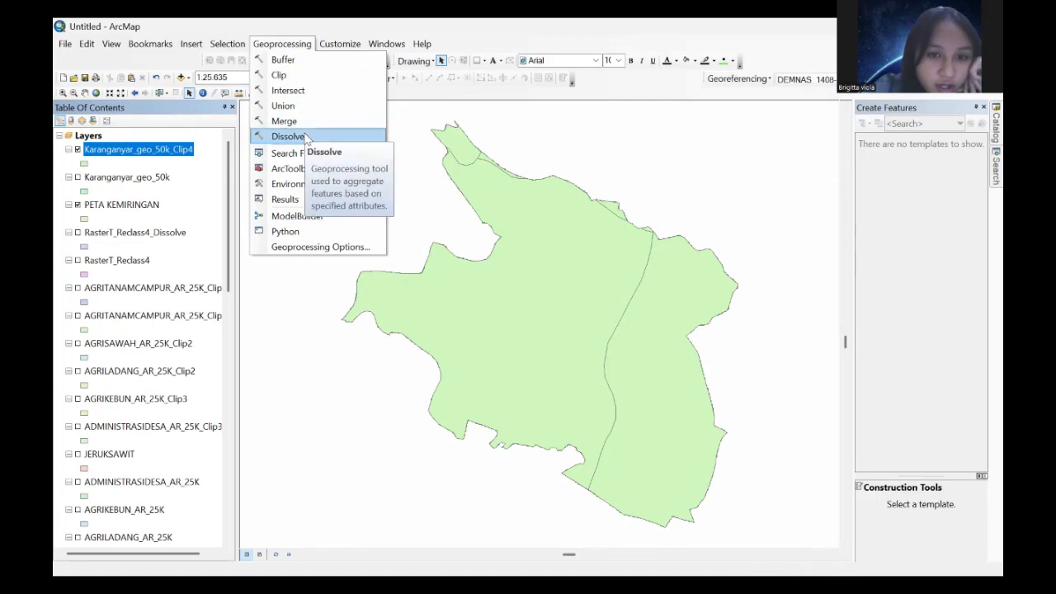
left_click(305, 137)
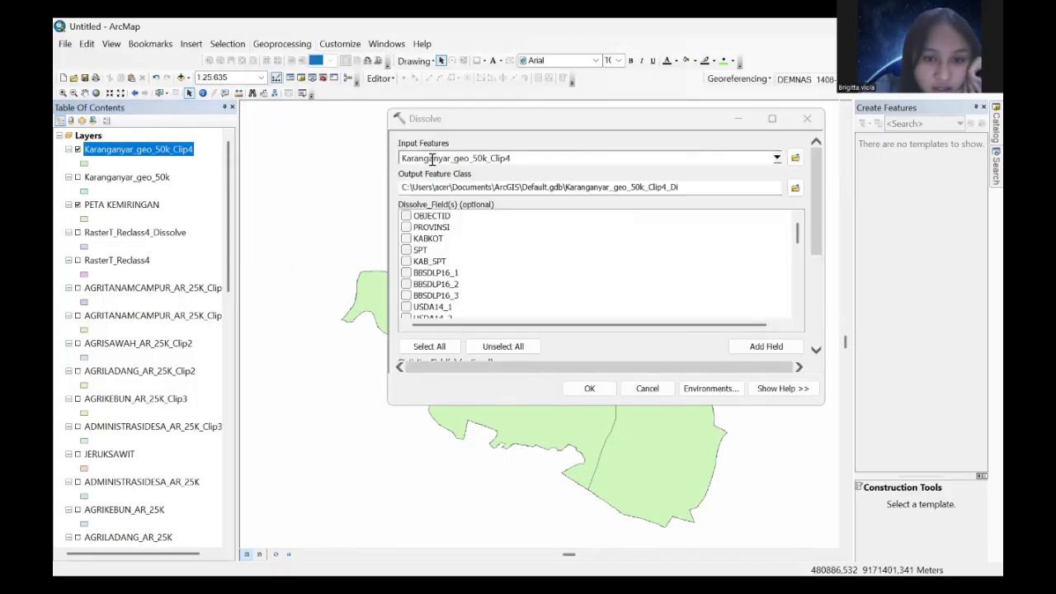
left_click(426, 276)
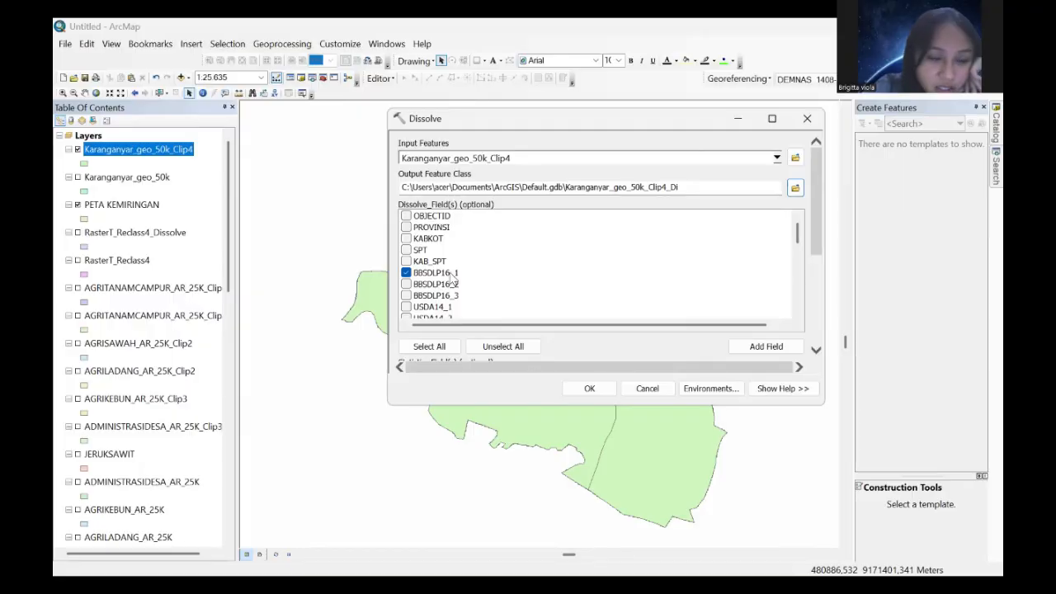
left_click(594, 388)
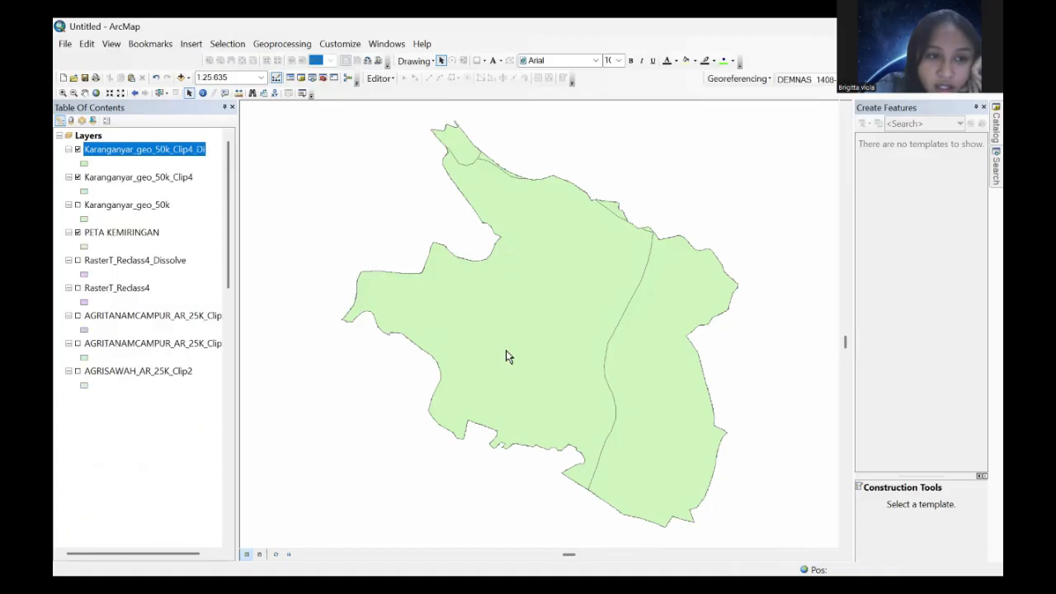
left_click(78, 176)
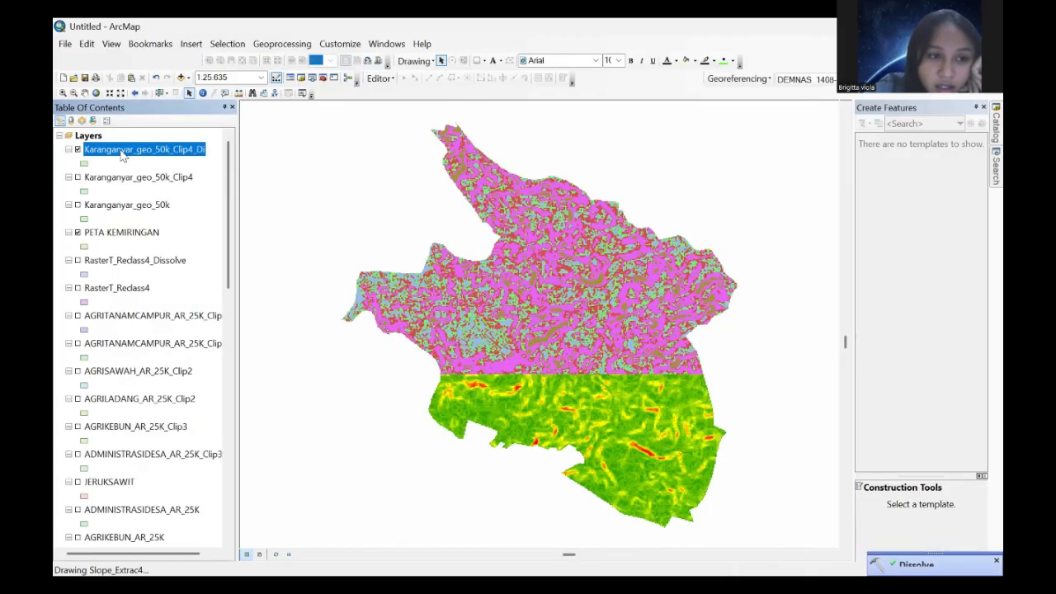
Step: Rename the dissolved soil layer as PETA JENIS TANAH
left_click(124, 149)
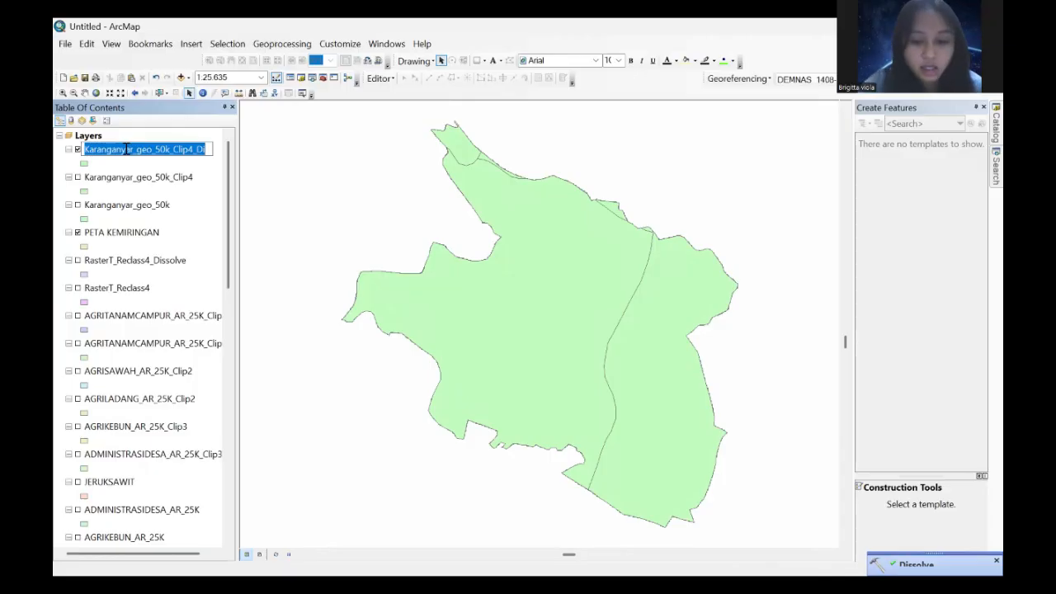
type("PETA ")
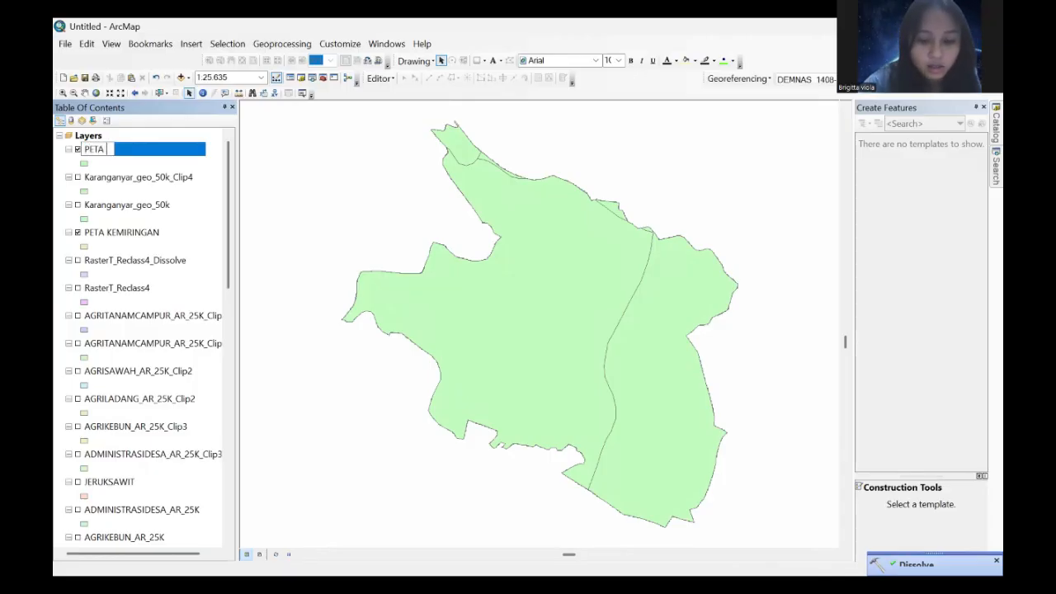
type("JENIS TANAH")
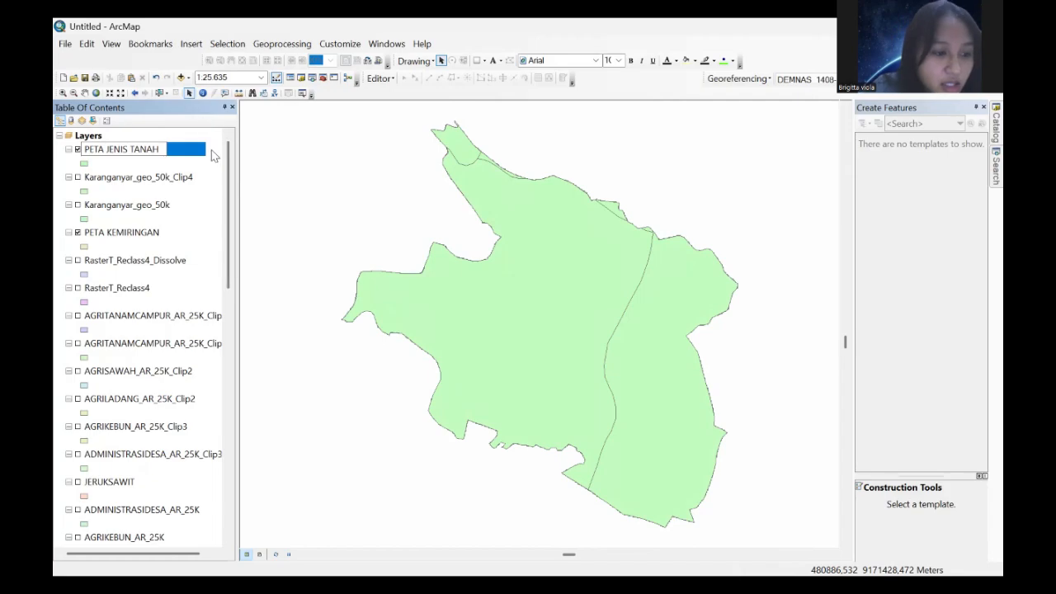
Step: Set up an Intersect with PETA JENIS TANAH and PETA PENGGUNAAN LAHAN as input features
key("Return")
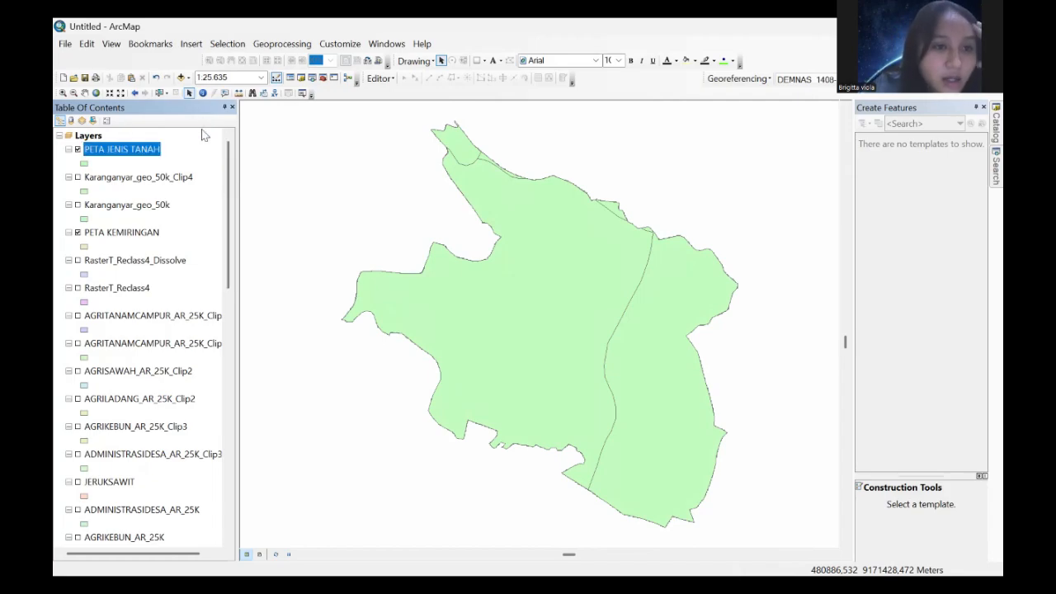
left_click(274, 46)
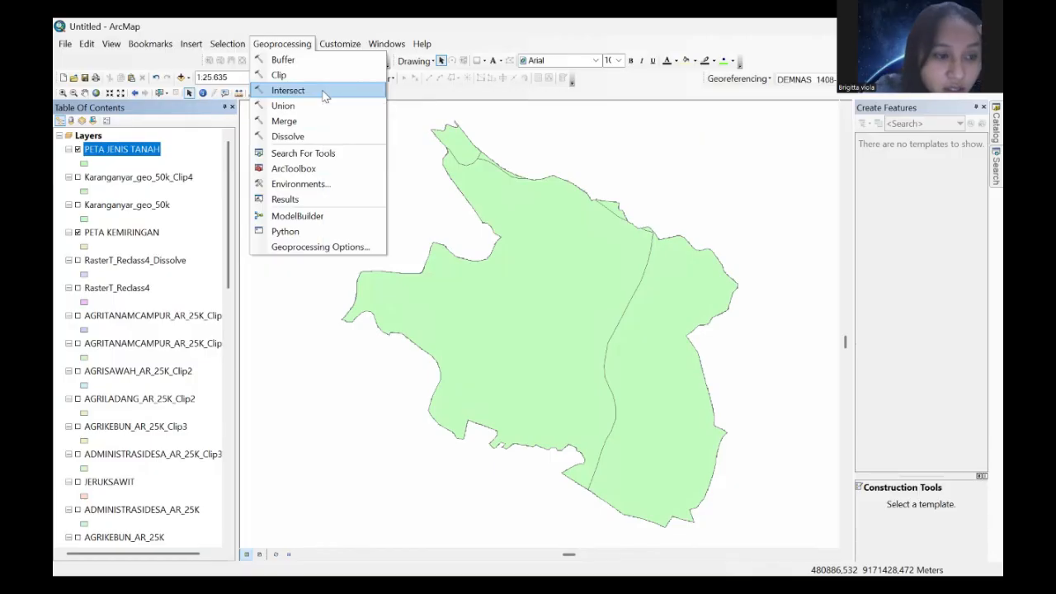
left_click(323, 91)
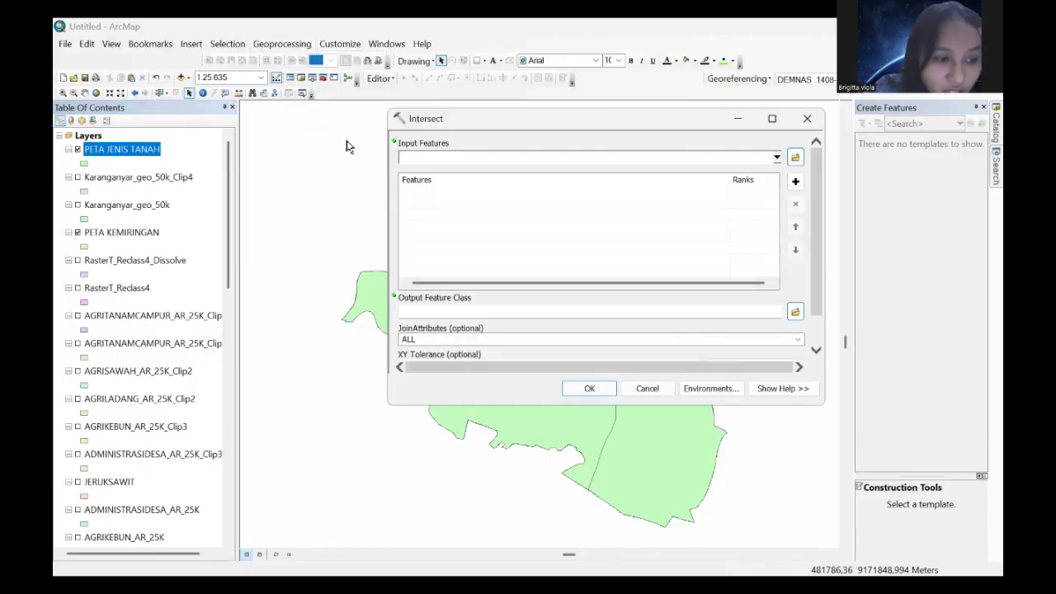
left_click_drag(152, 157, 445, 200)
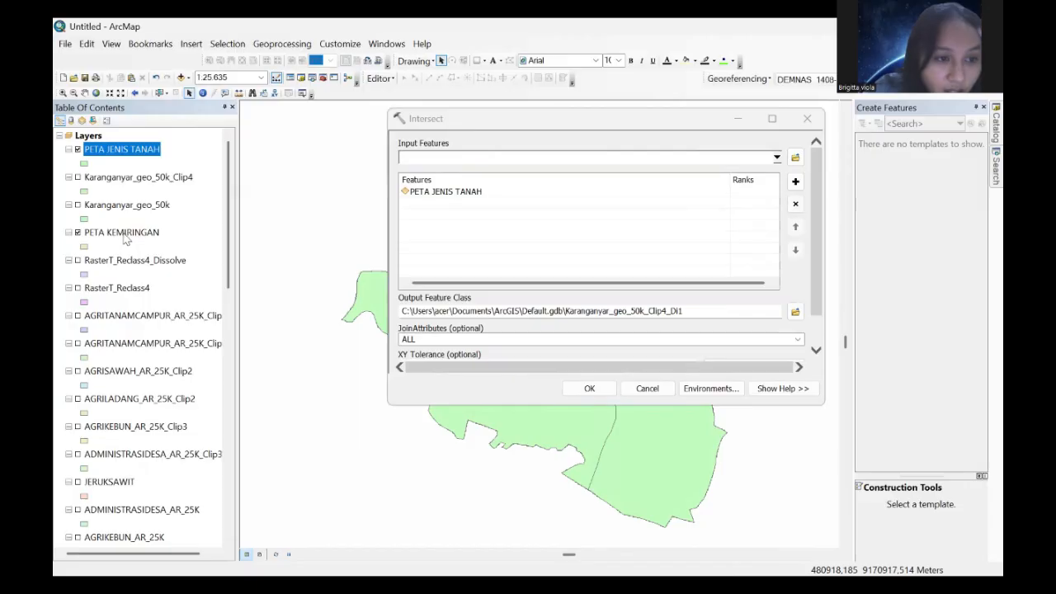
scroll(132, 472, "down", 5)
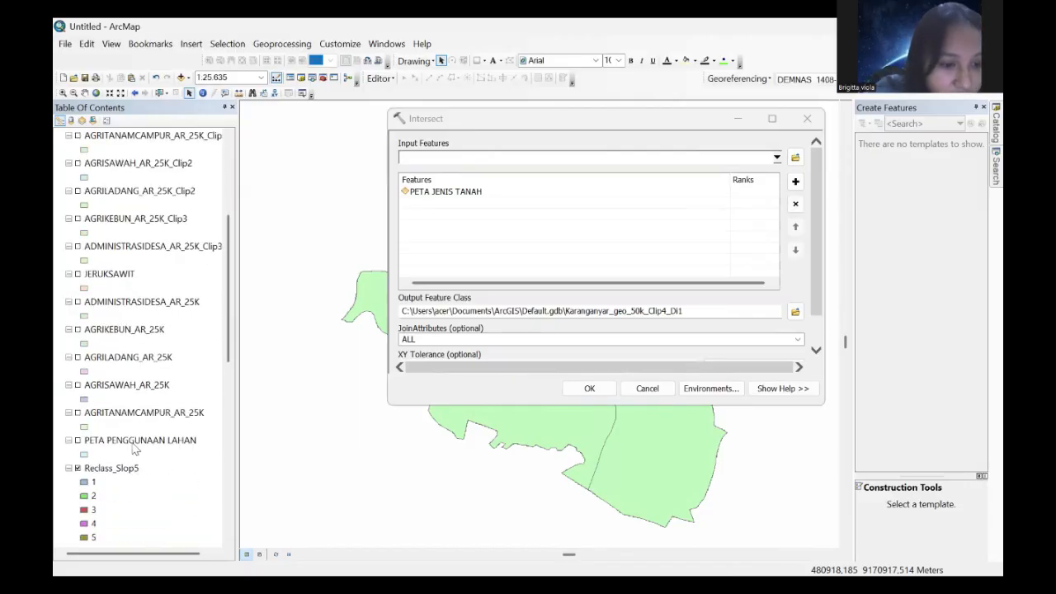
left_click_drag(133, 447, 471, 203)
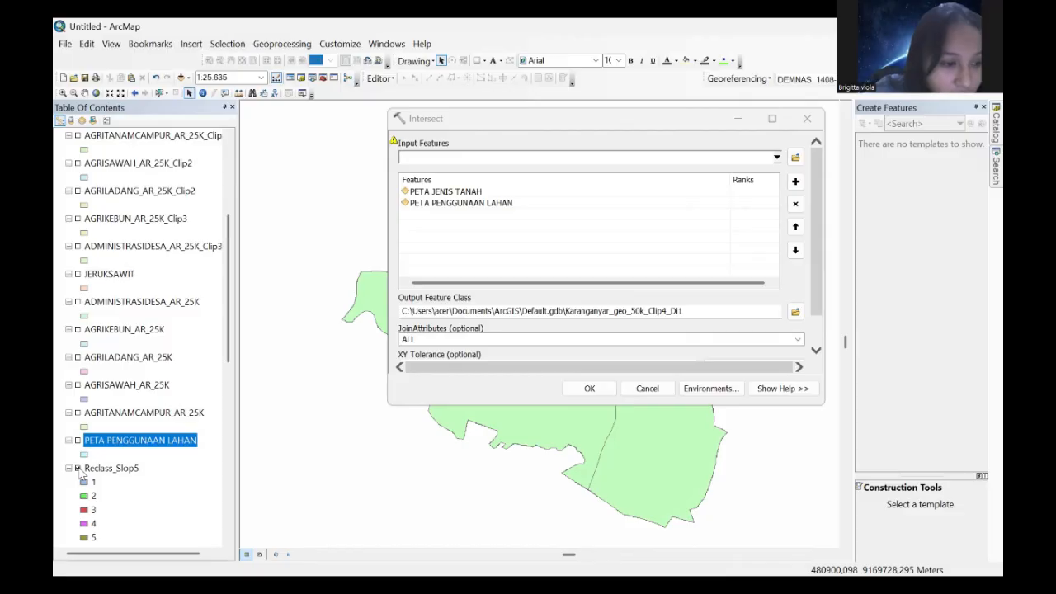
Step: Hide the Reclass_Slop5 and Slope_Extrac4 raster layers
left_click(78, 469)
left_click_drag(229, 334, 228, 358)
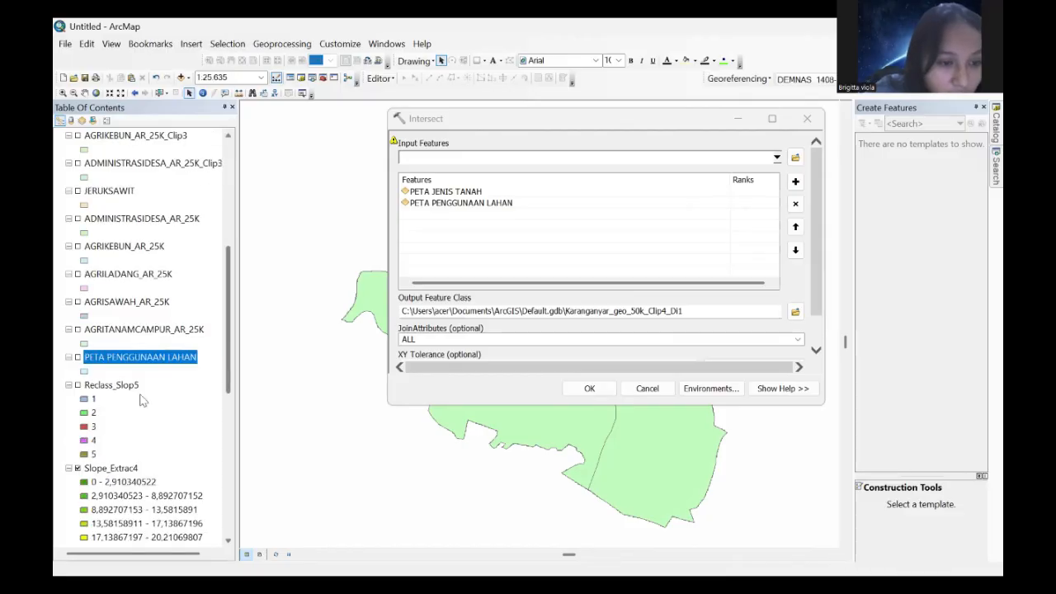
scroll(140, 400, "down", 1)
left_click(78, 454)
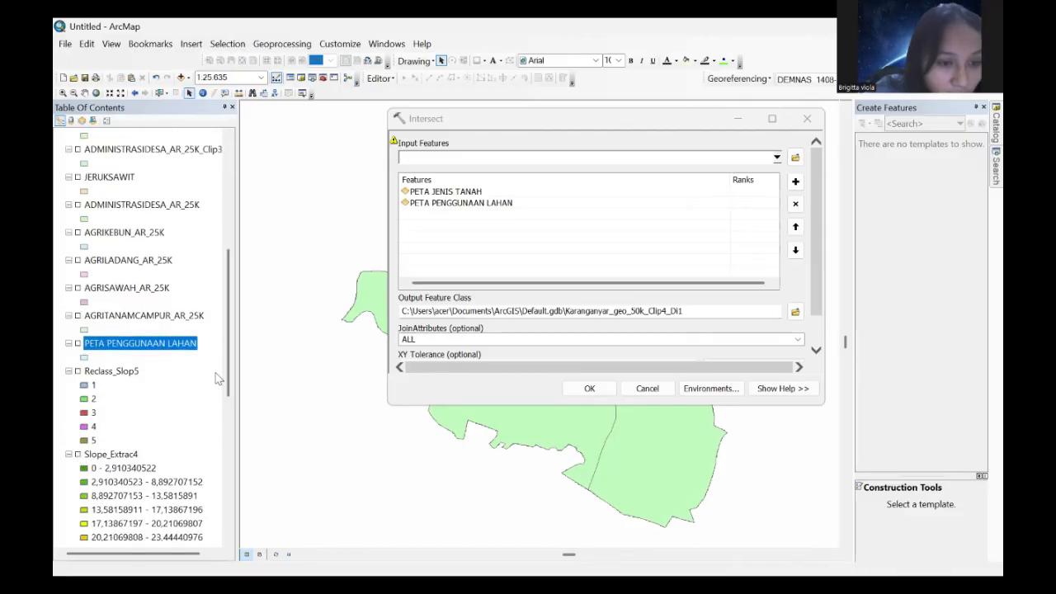
Step: Add PETA KEMIRINGAN as the third input feature and run the Intersect
left_click_drag(228, 353, 491, 212)
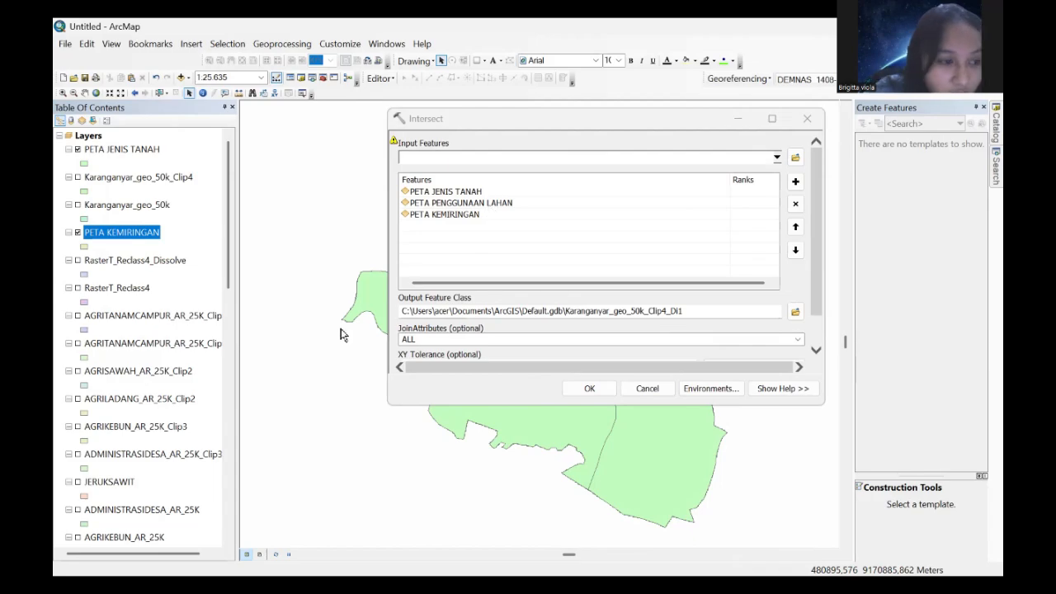
left_click(587, 391)
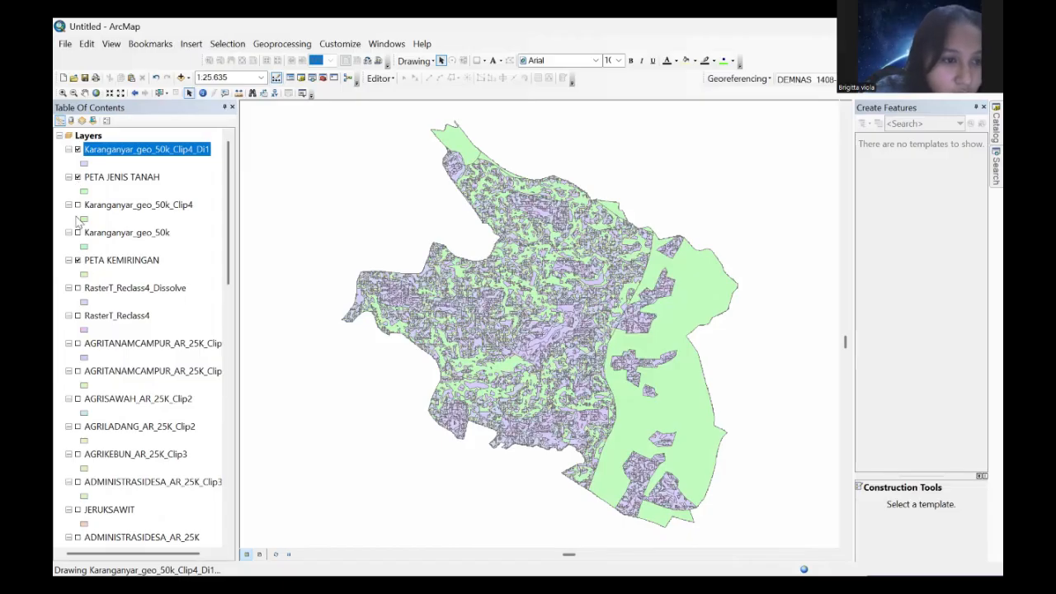
Step: Hide the PETA JENIS TANAH, PETA KEMIRINGAN and Extract_tif4 layers
left_click(78, 177)
left_click_drag(229, 224, 230, 339)
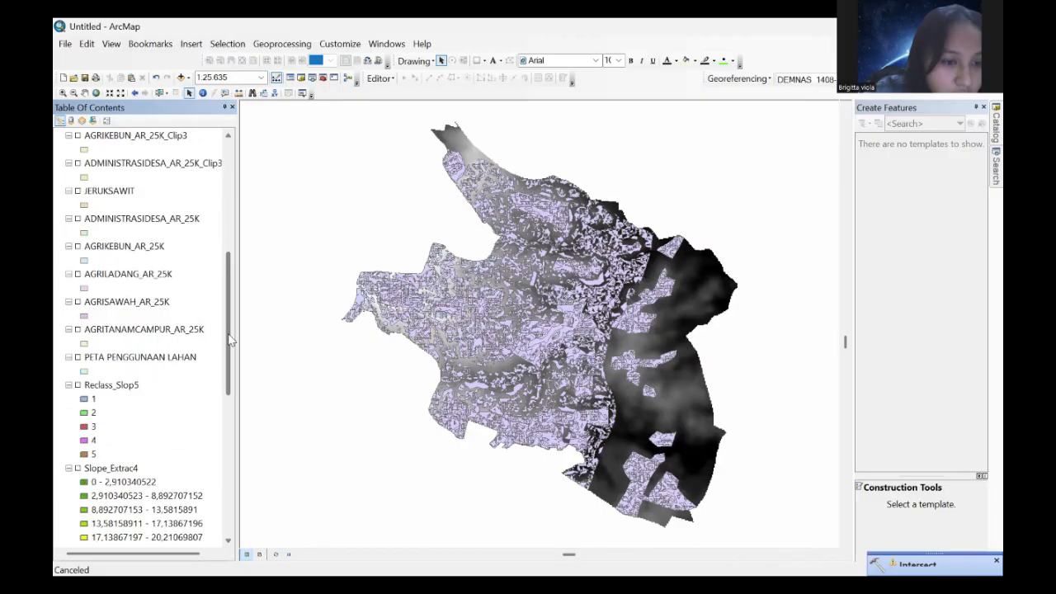
left_click_drag(231, 295, 233, 206)
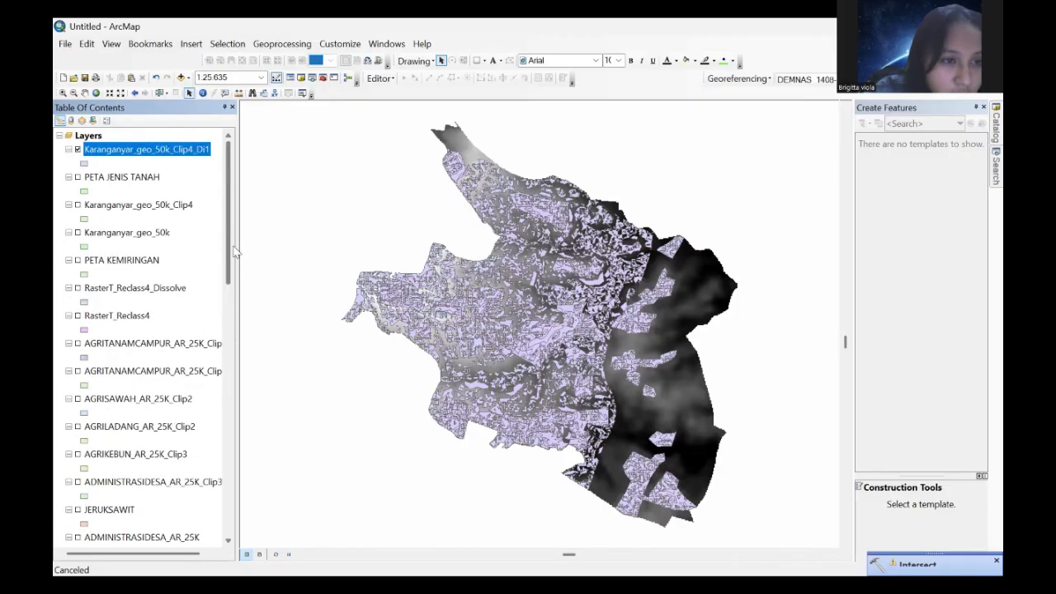
left_click_drag(233, 247, 242, 472)
scroll(149, 387, "up", 1)
left_click(78, 260)
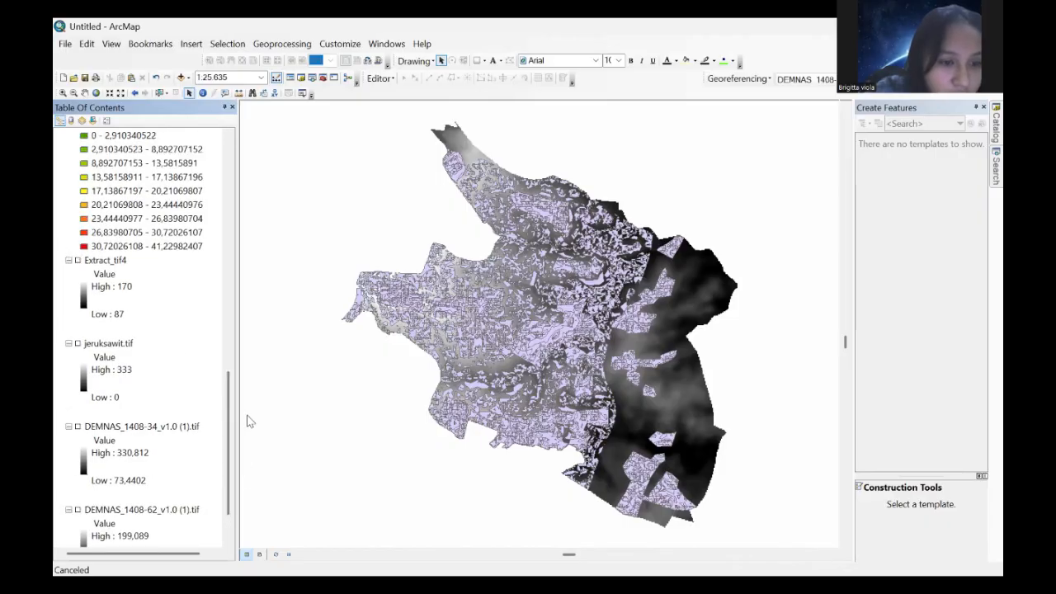
left_click_drag(230, 421, 218, 171)
left_click(217, 167)
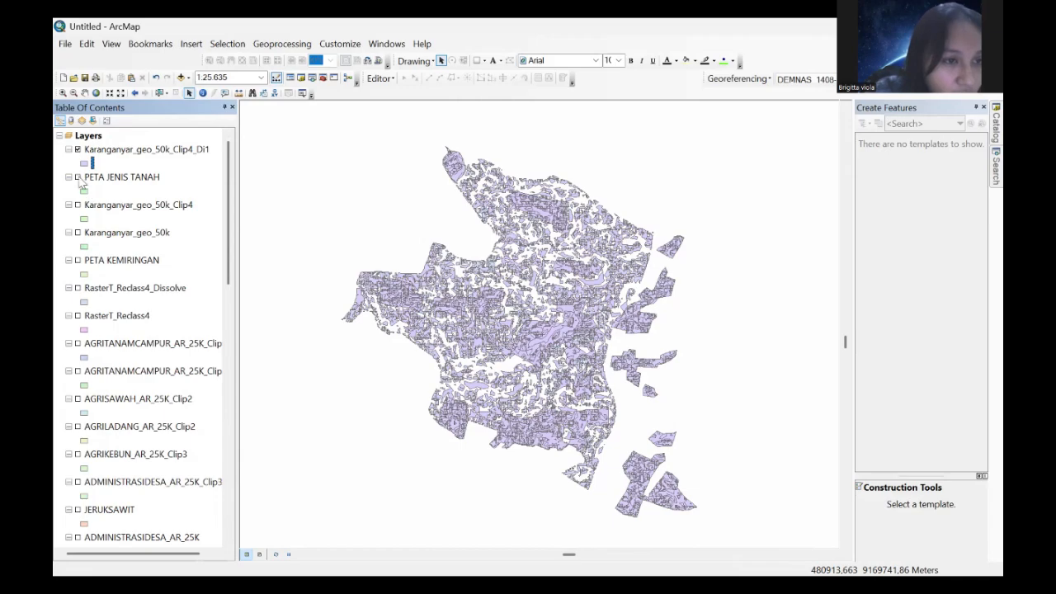
Step: Show the PETA JENIS TANAH, PETA KEMIRINGAN and PETA PENGGUNAAN LAHAN layers
left_click(77, 177)
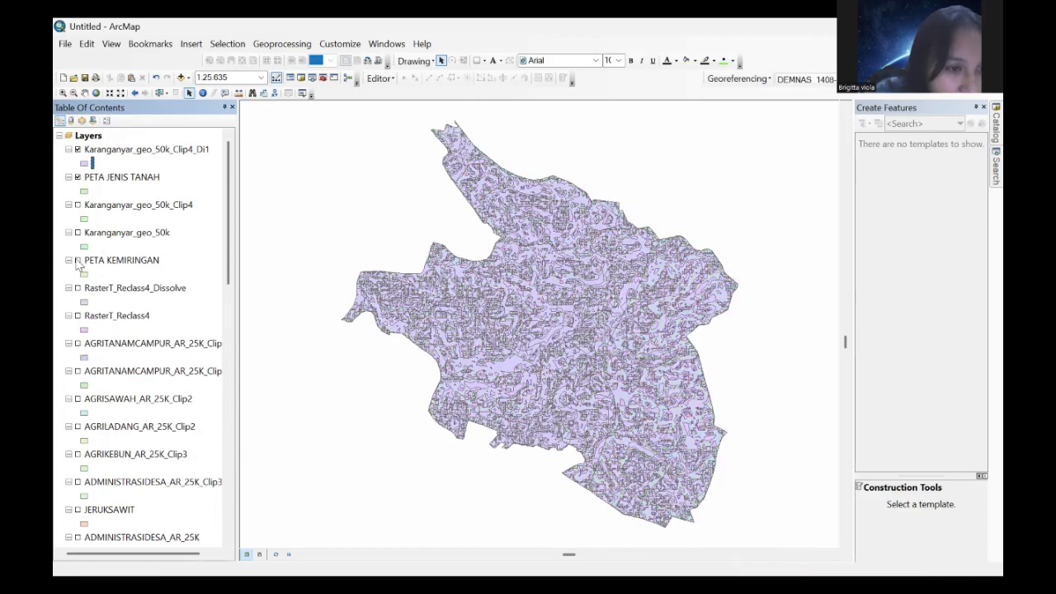
left_click(124, 260)
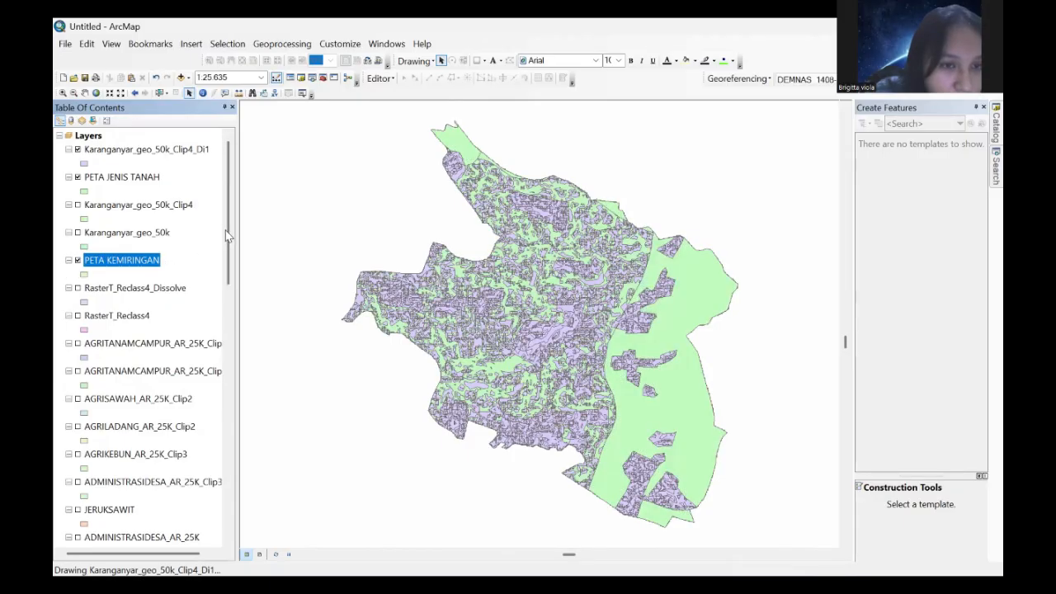
scroll(227, 264, "down", 1)
scroll(227, 285, "down", 2)
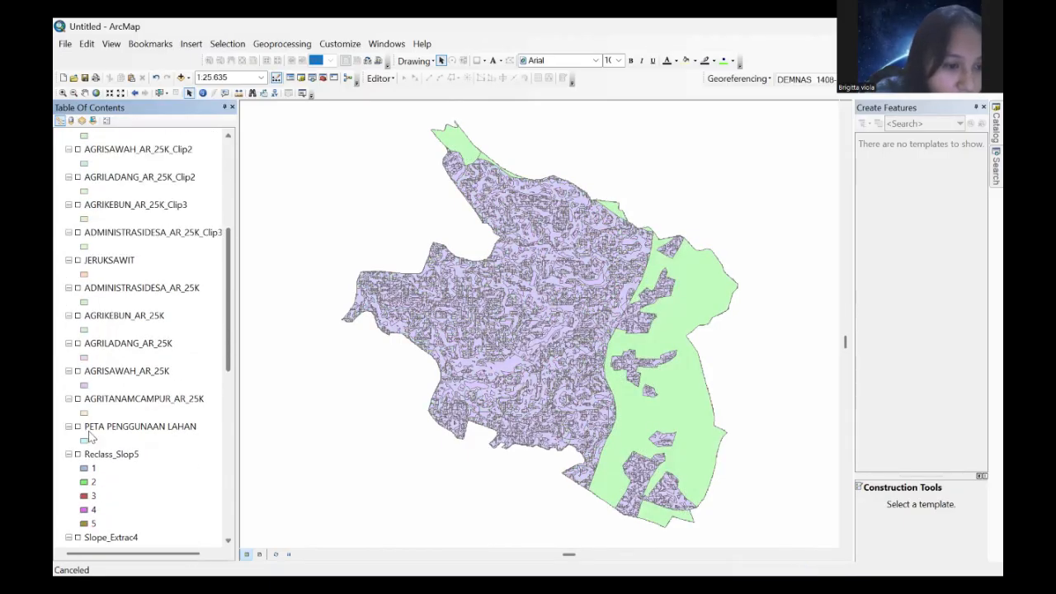
left_click(79, 428)
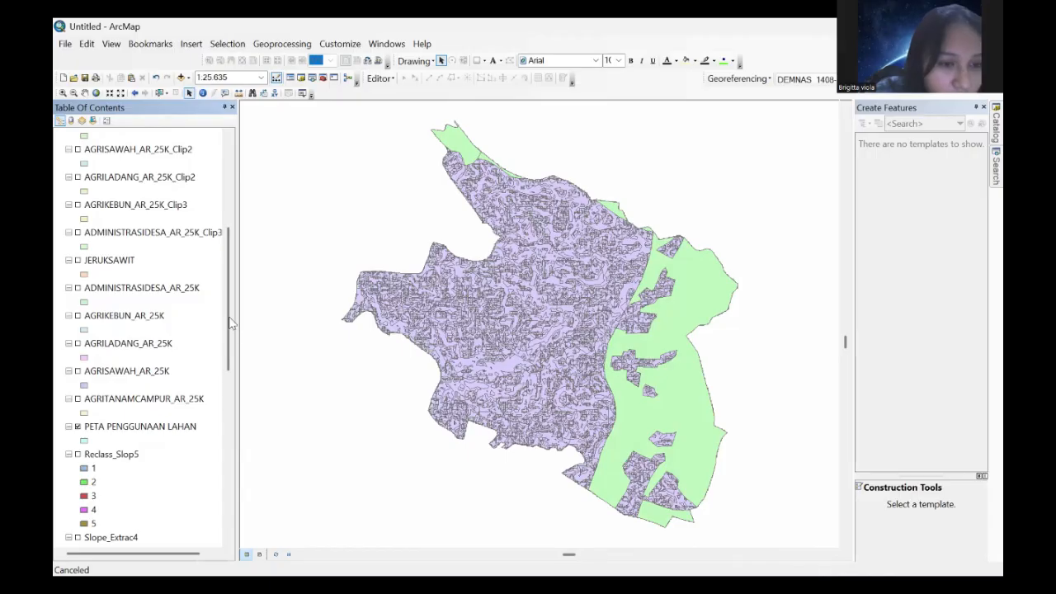
Step: Show the Slope_Extrac4 and Extract_tif4 raster layers
scroll(230, 330, "down", 3)
left_click(78, 330)
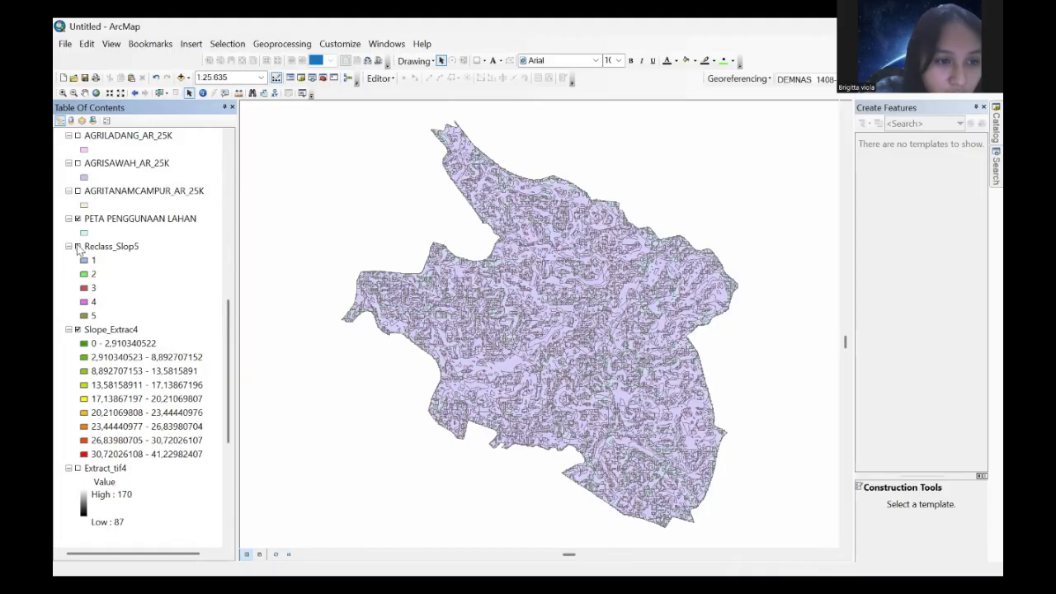
scroll(231, 354, "down", 4)
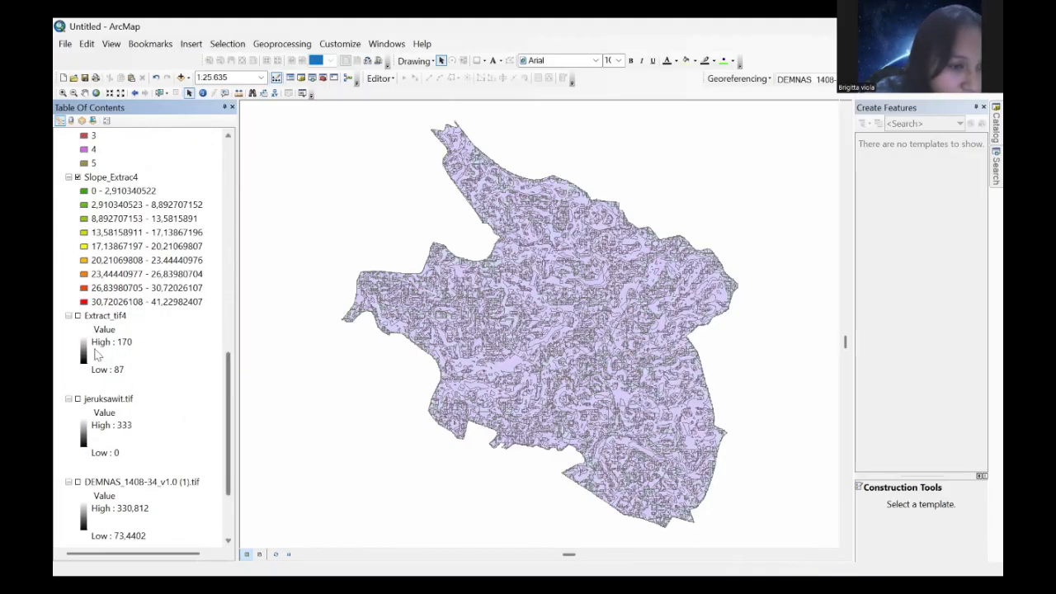
left_click(78, 316)
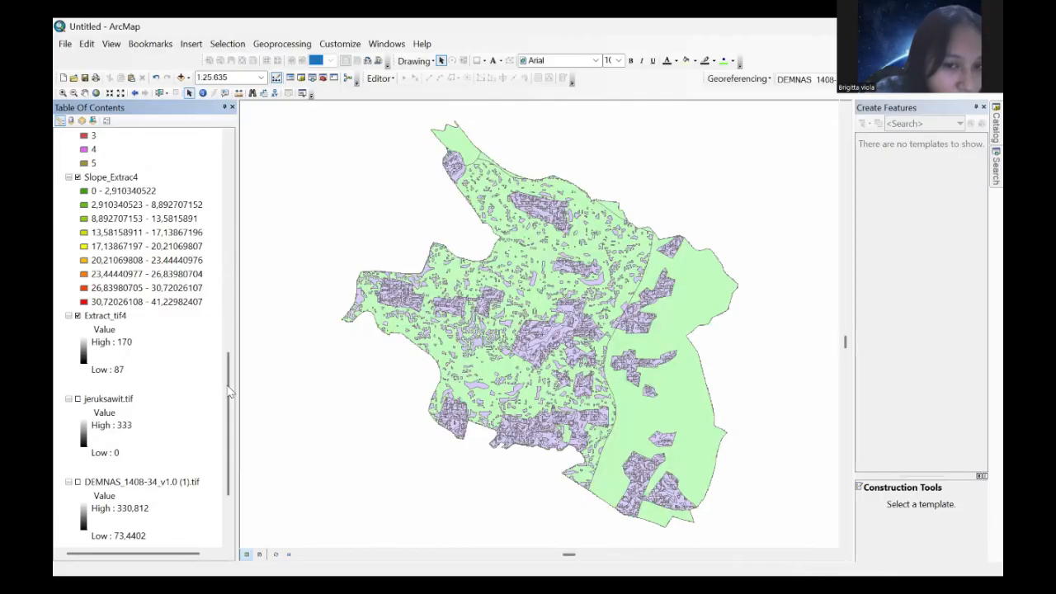
Step: Dissolve the intersected layer Karanganyar_geo_50k_Clip4_Di1 by the BBSDLP16_1, NAMOBJ and Kemiringan fields
scroll(233, 341, "up", 15)
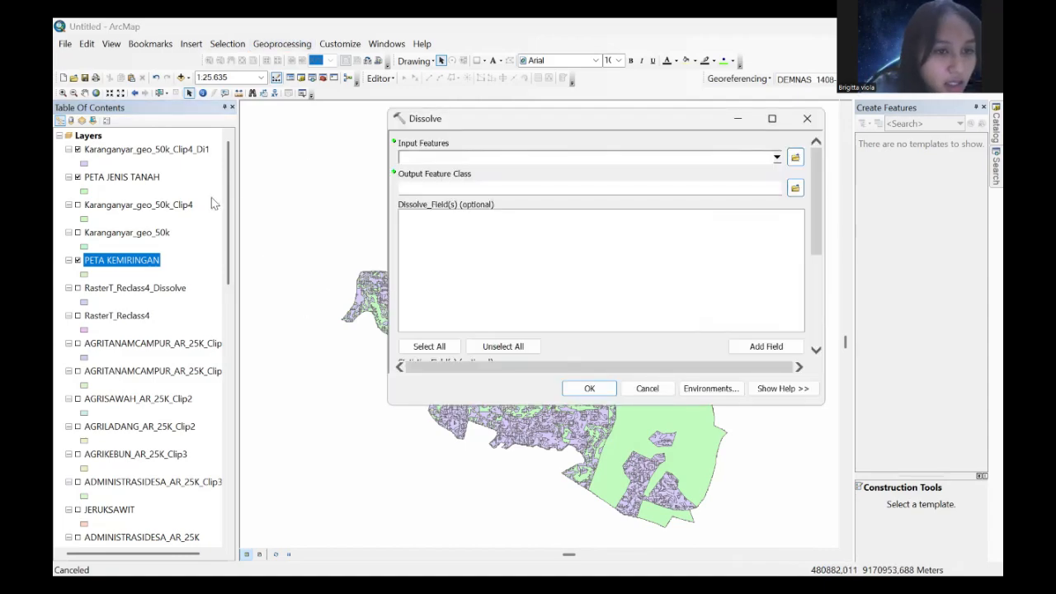
left_click_drag(202, 150, 438, 160)
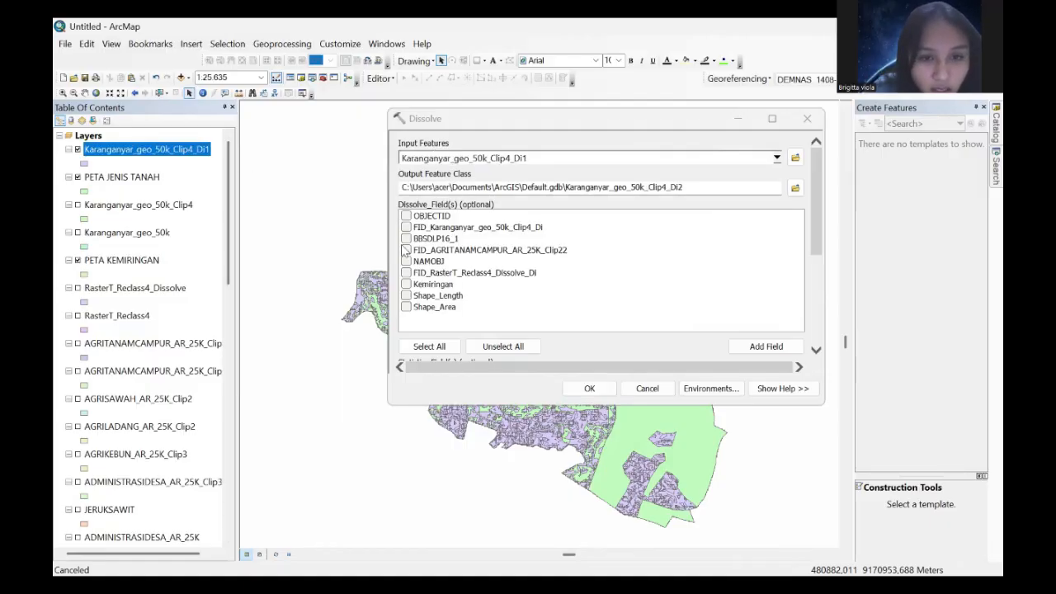
left_click(406, 239)
left_click(406, 261)
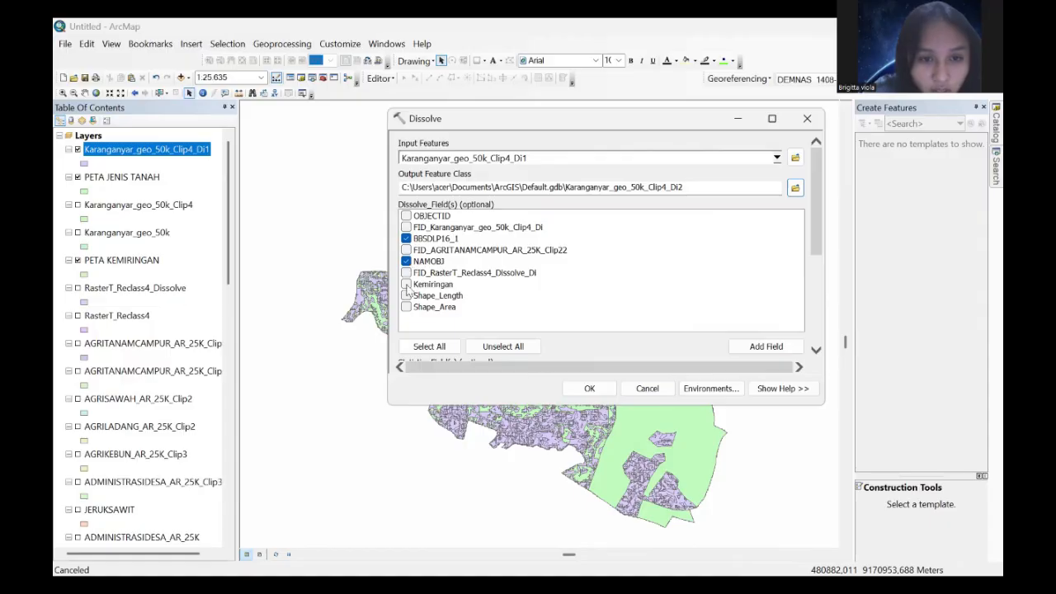
left_click(406, 283)
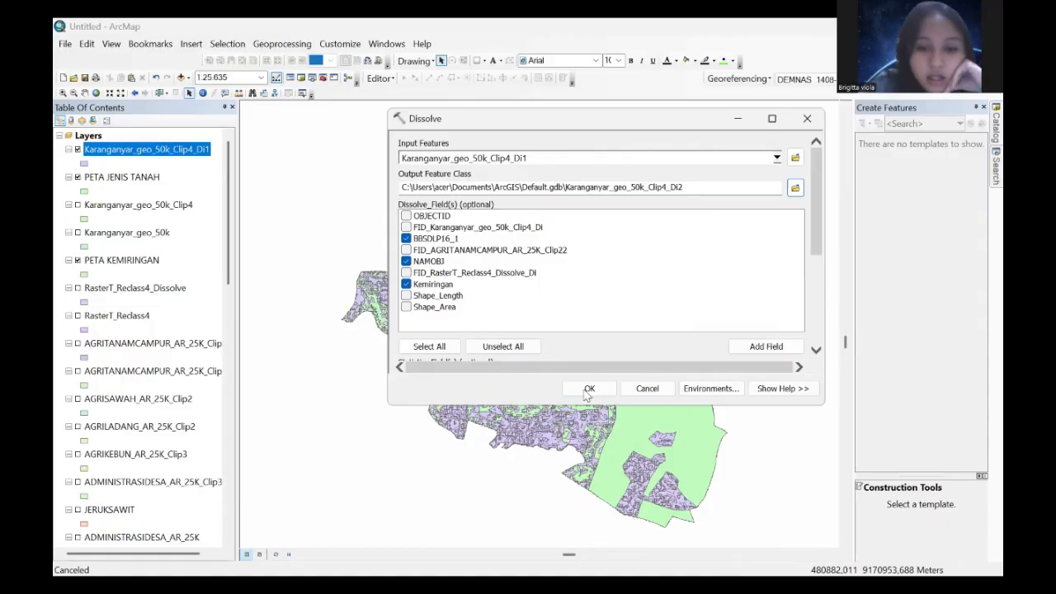
left_click(584, 390)
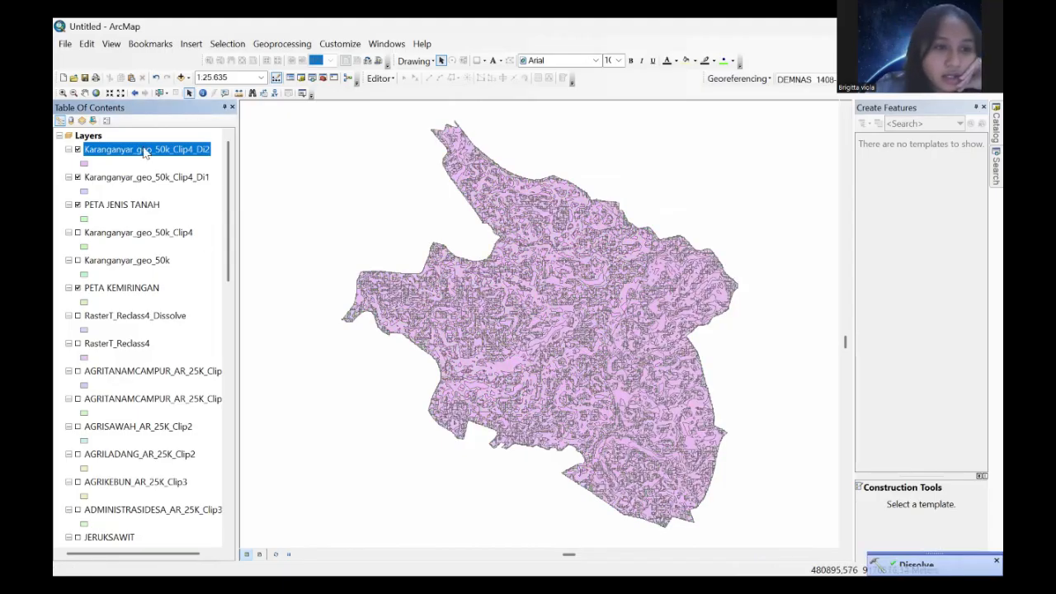
Step: Rename the dissolved intersection layer Karanganyar_geo_50k_Clip4_Di2 as SPL
left_click(144, 151)
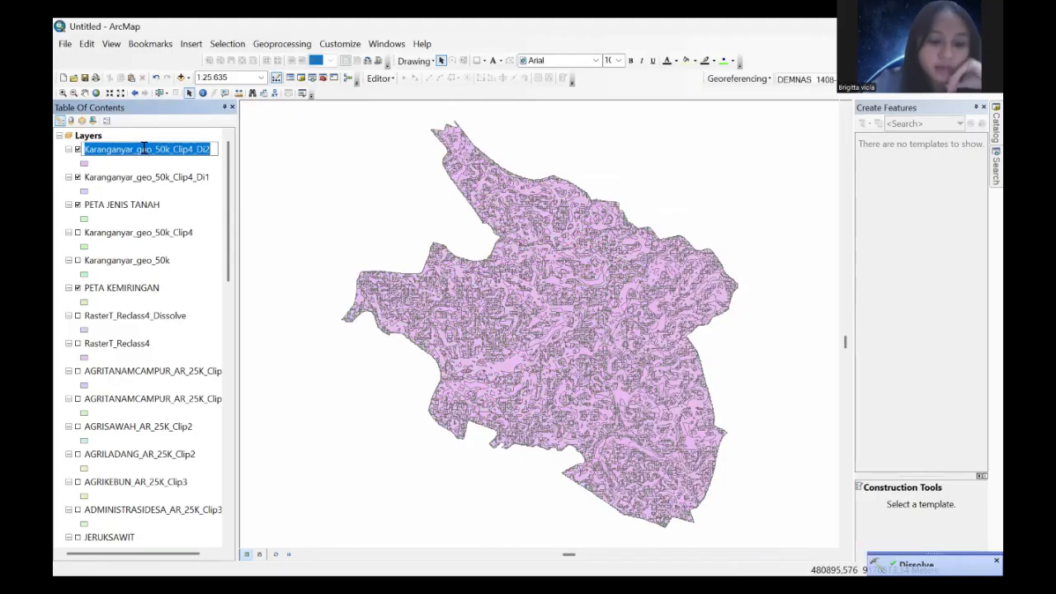
type("SOL")
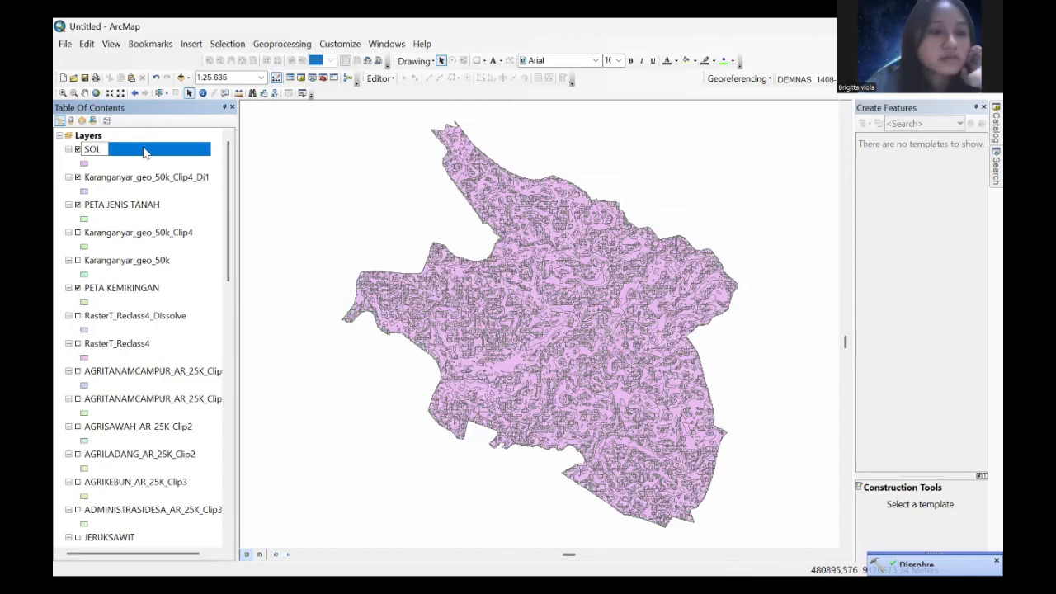
key("BackSpace")
key("BackSpace")
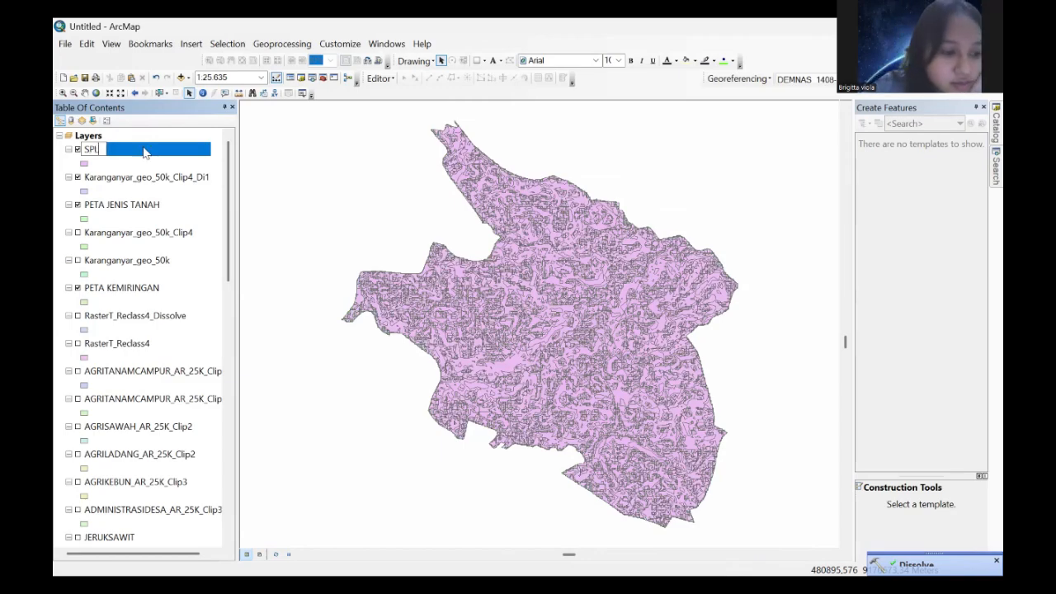
key("Return")
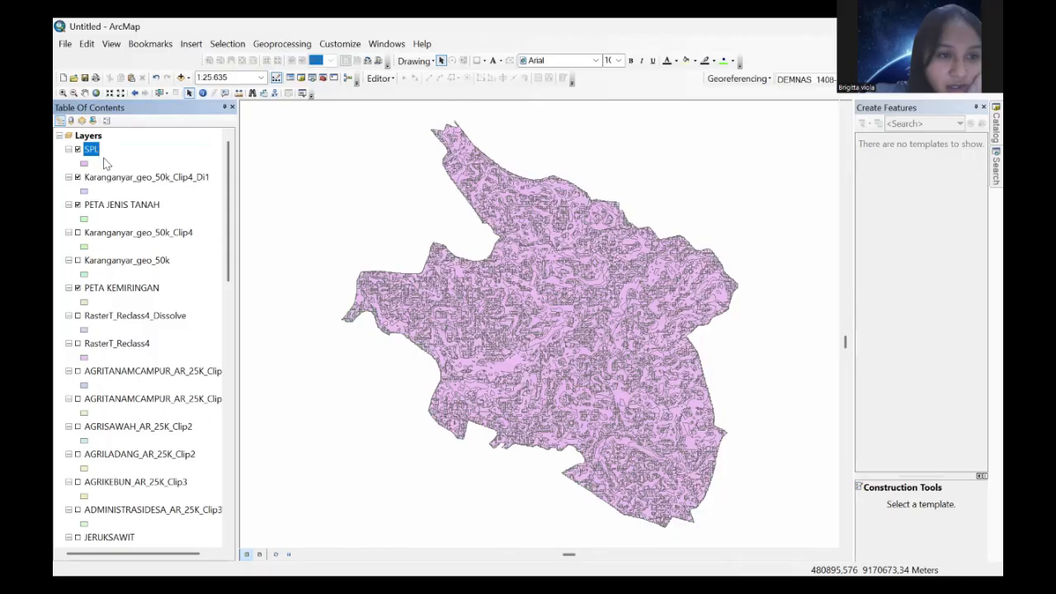
Step: Symbolize the SPL layer by unique values from many fields, using NAMOBJ, BBSDLP16_1 and Kemiringan as value fields
right_click(97, 154)
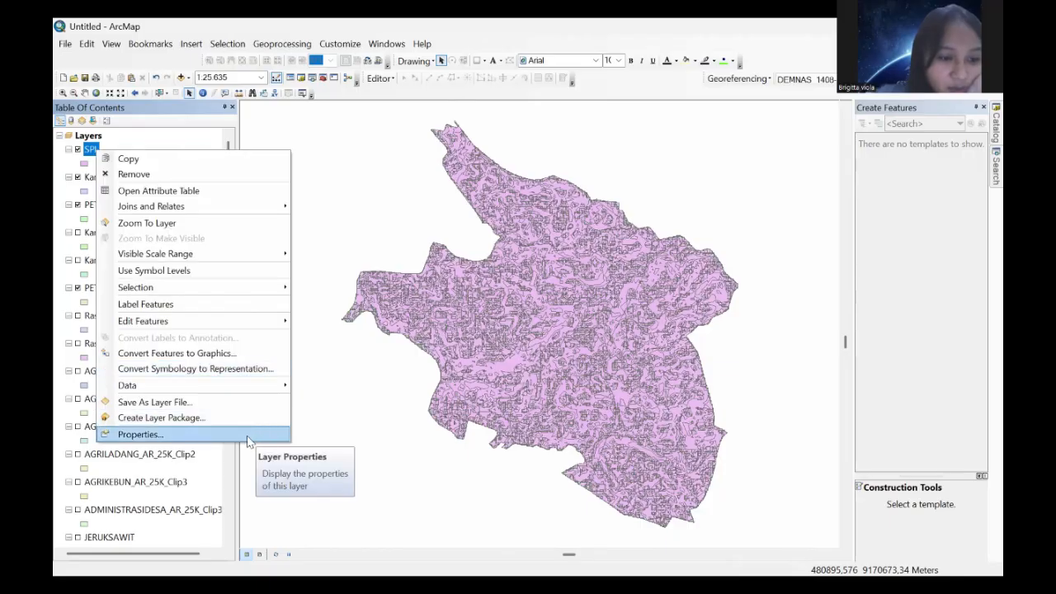
left_click(246, 434)
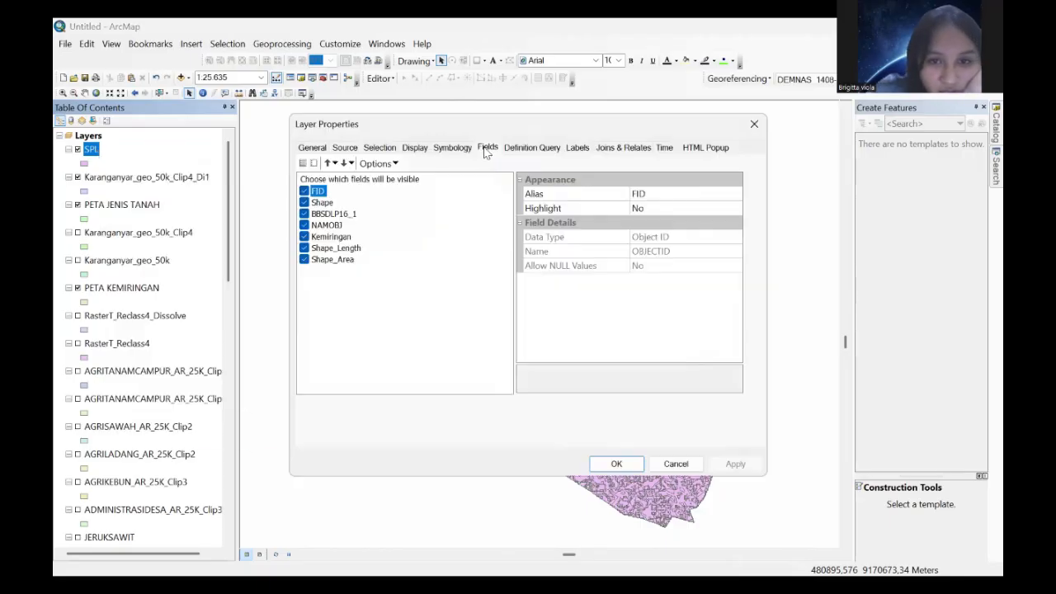
left_click(453, 150)
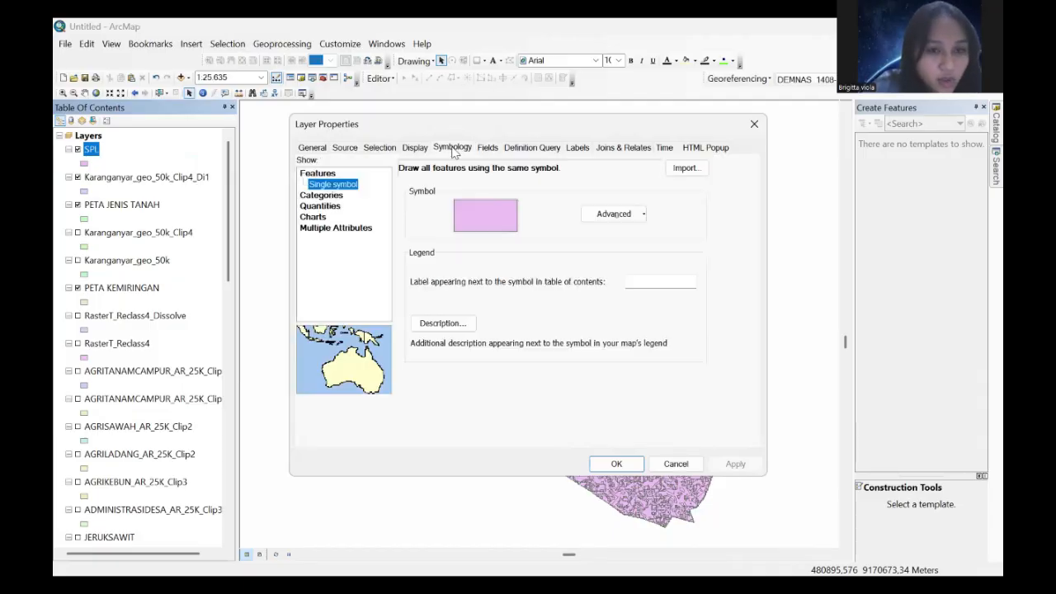
left_click(322, 195)
left_click(337, 206)
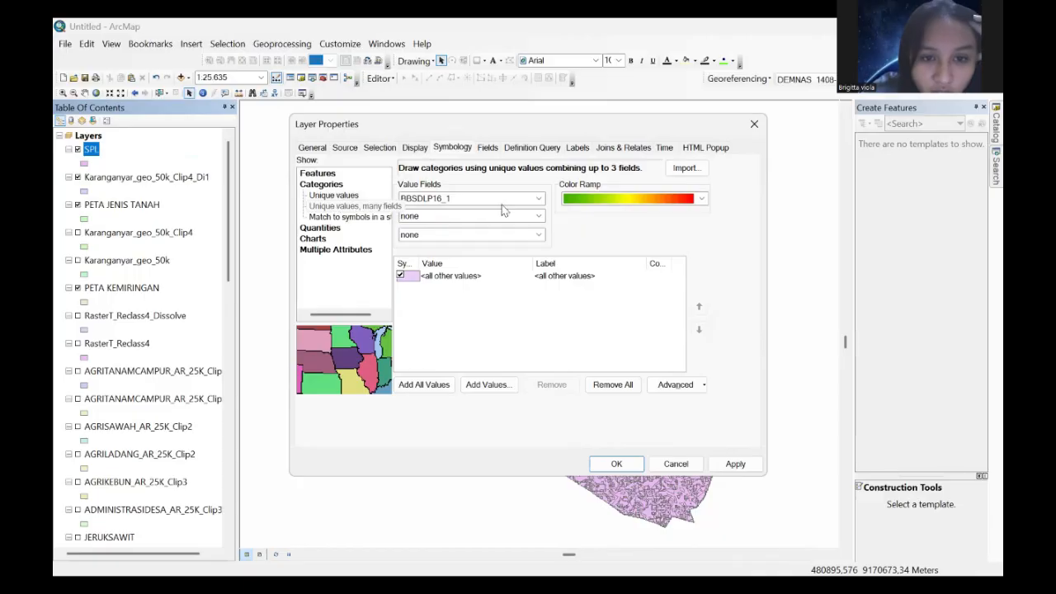
left_click(540, 200)
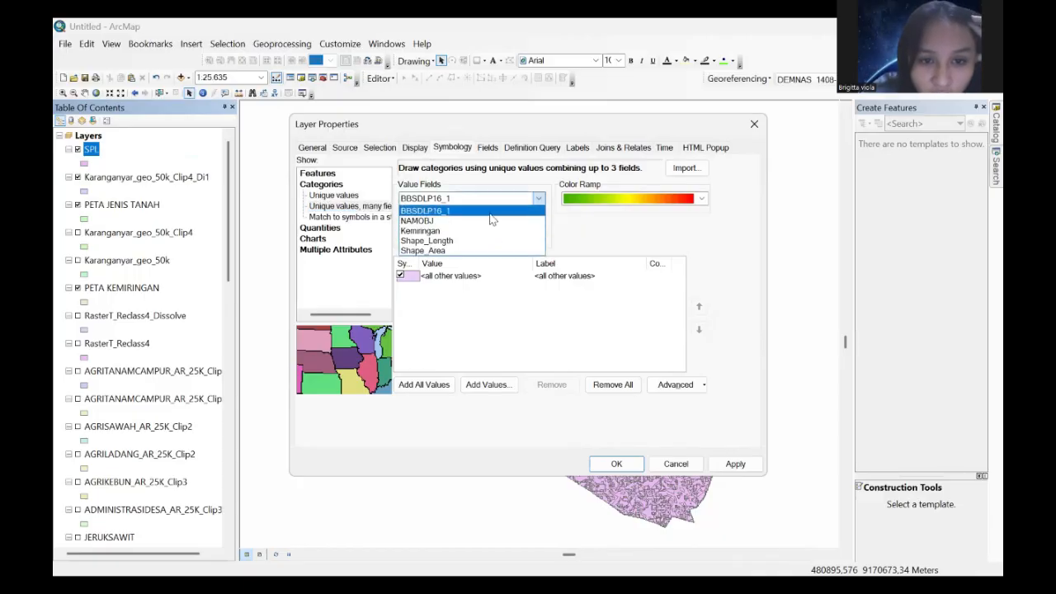
left_click(492, 218)
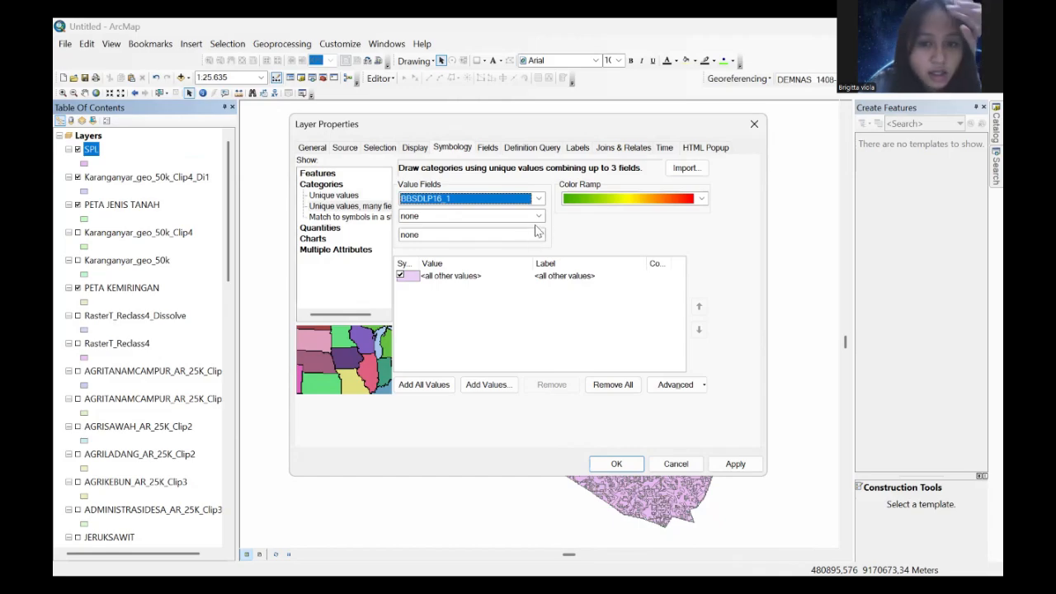
left_click(542, 217)
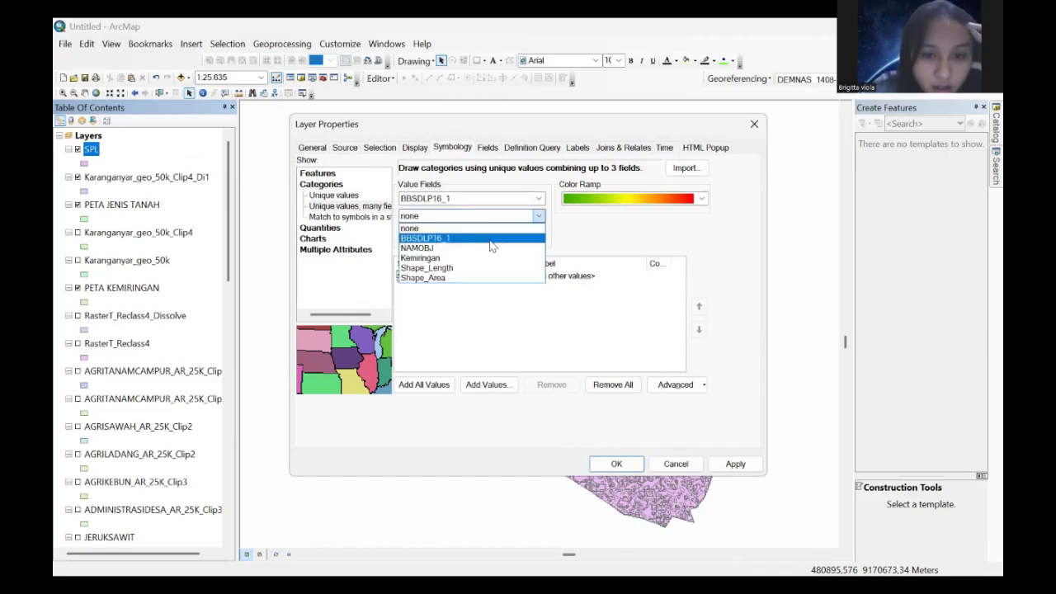
left_click(540, 237)
left_click(541, 237)
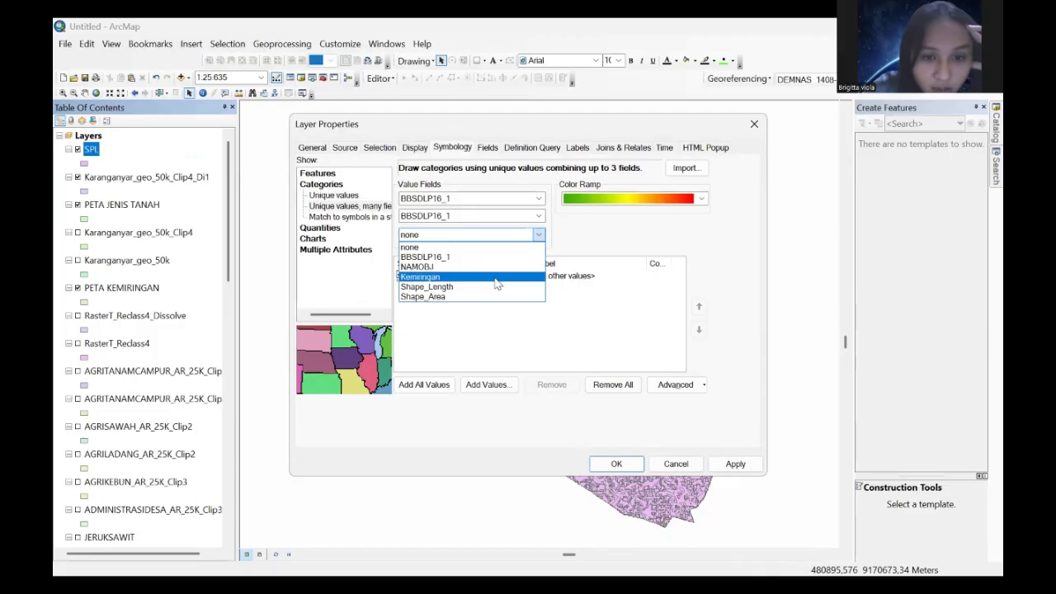
left_click(538, 200)
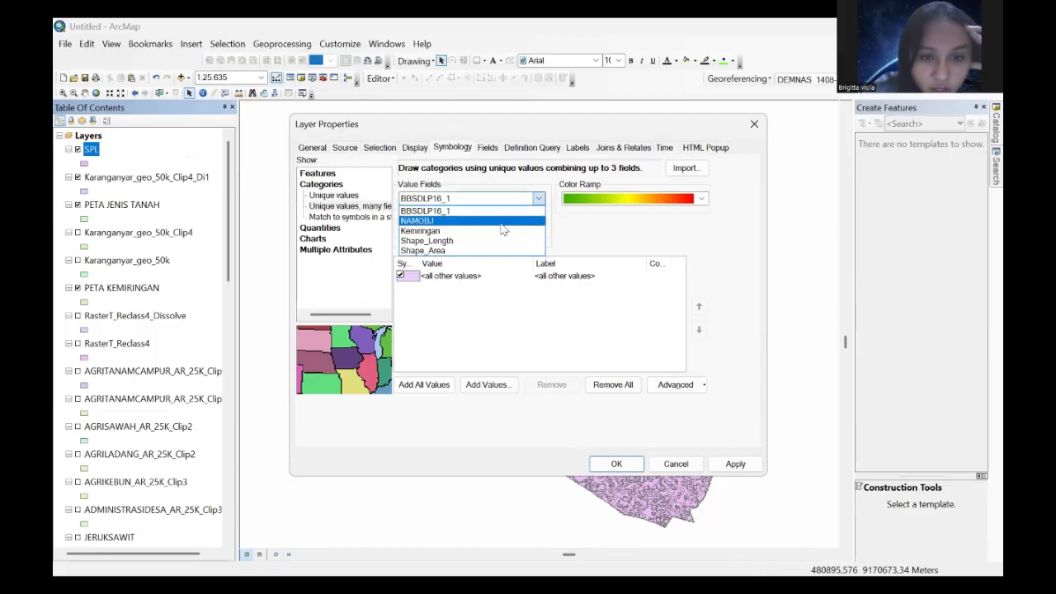
key("Return")
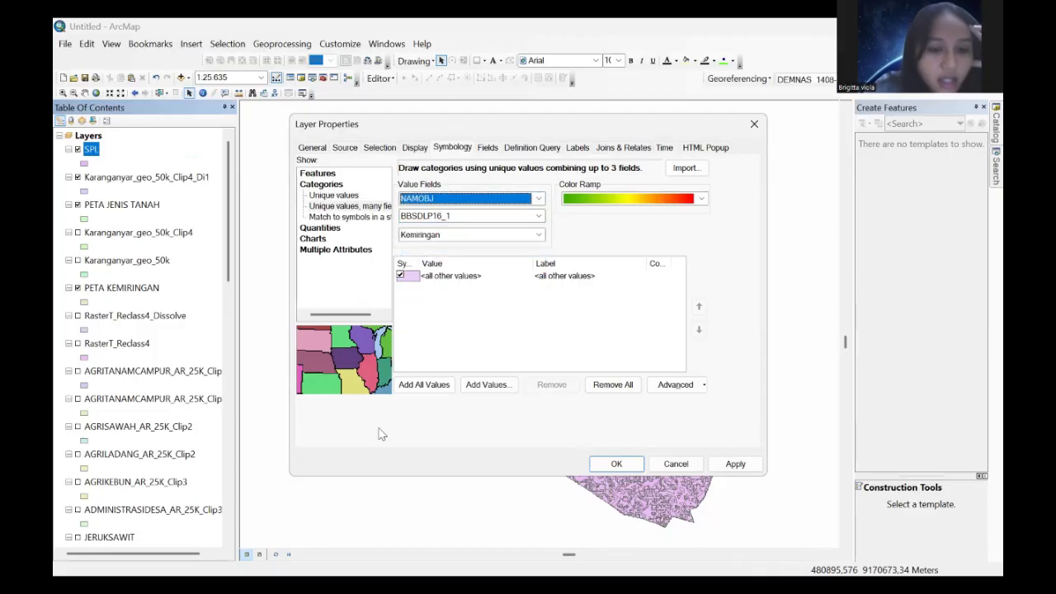
Step: Add all value combinations, exclude all other values, and apply the light green-yellow-red color ramp to the SPL layer
left_click(442, 389)
left_click(400, 275)
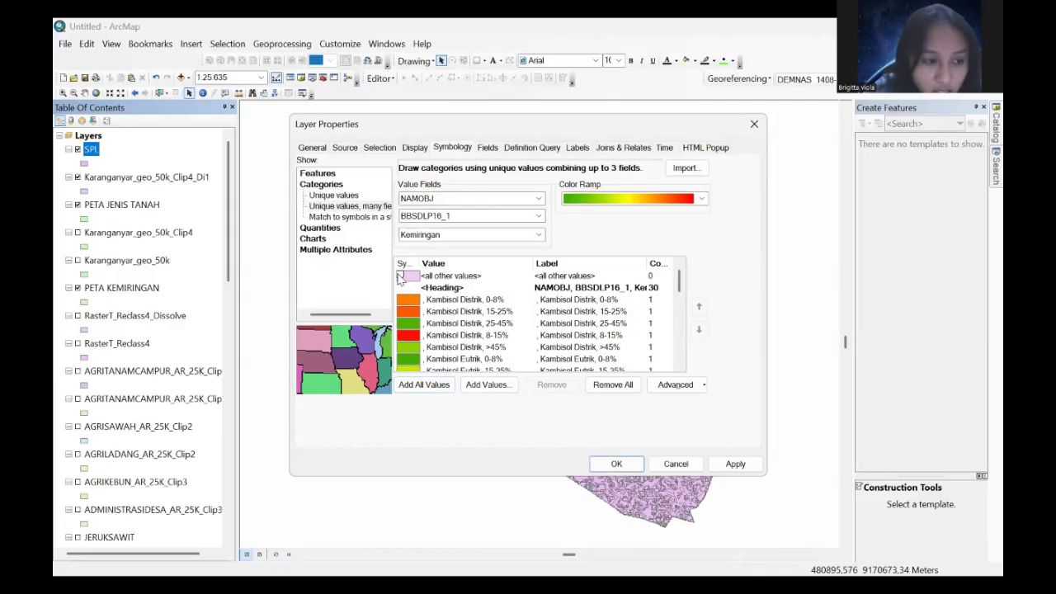
left_click(700, 200)
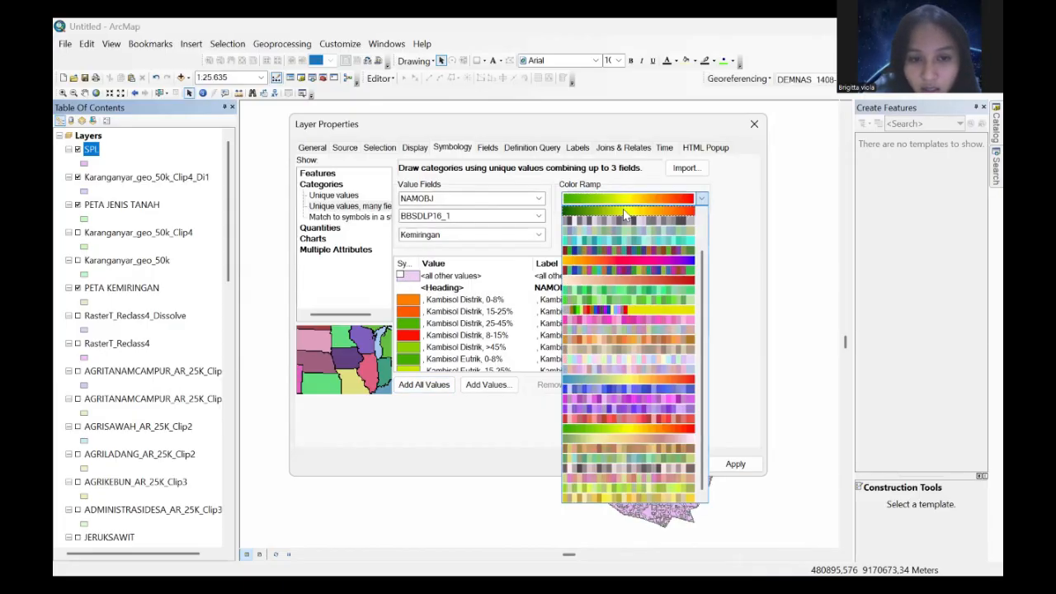
left_click(625, 213)
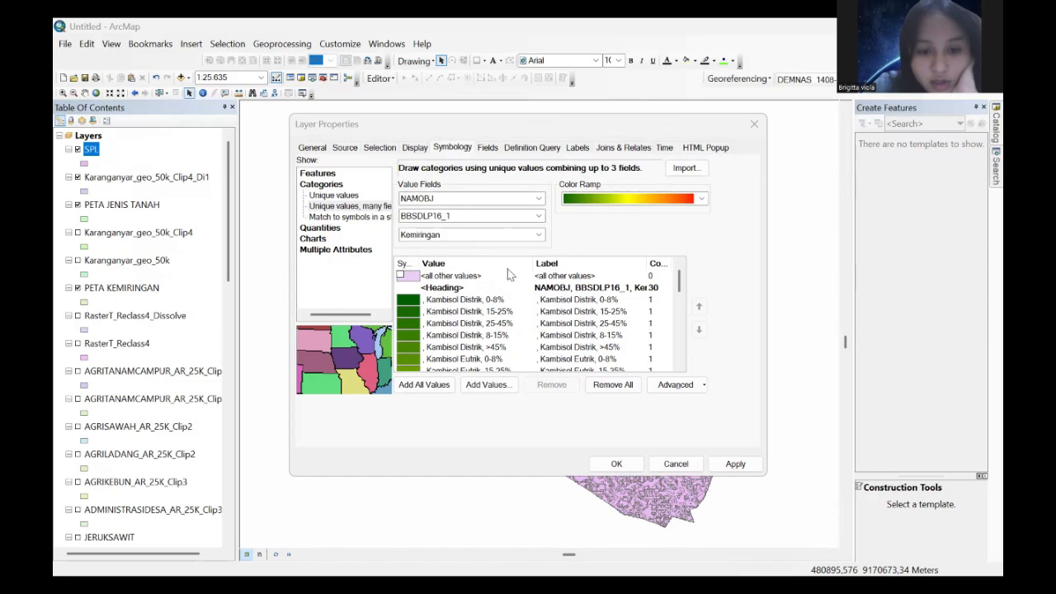
left_click(701, 200)
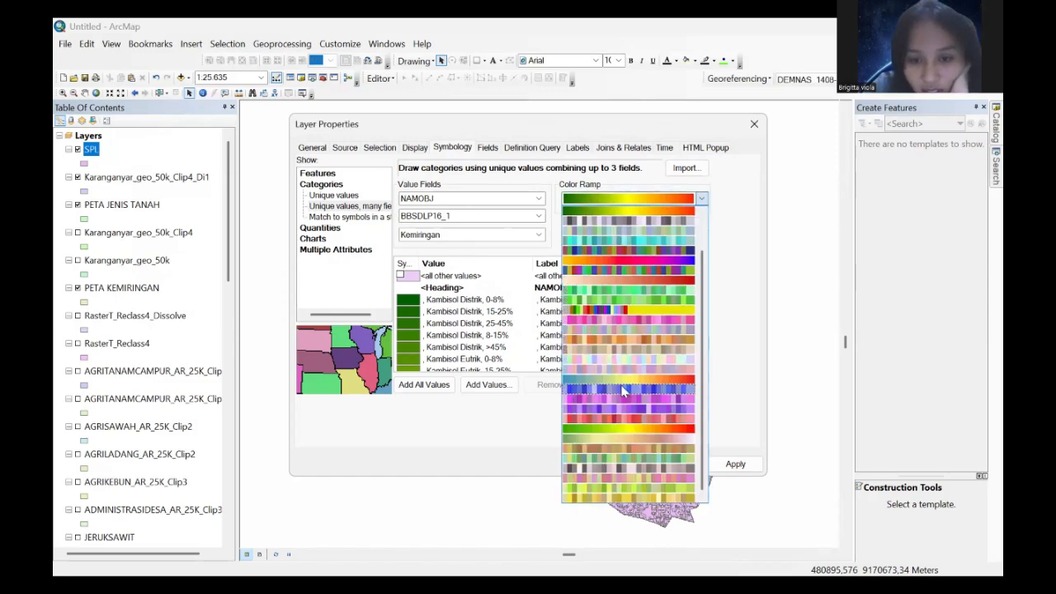
left_click(623, 433)
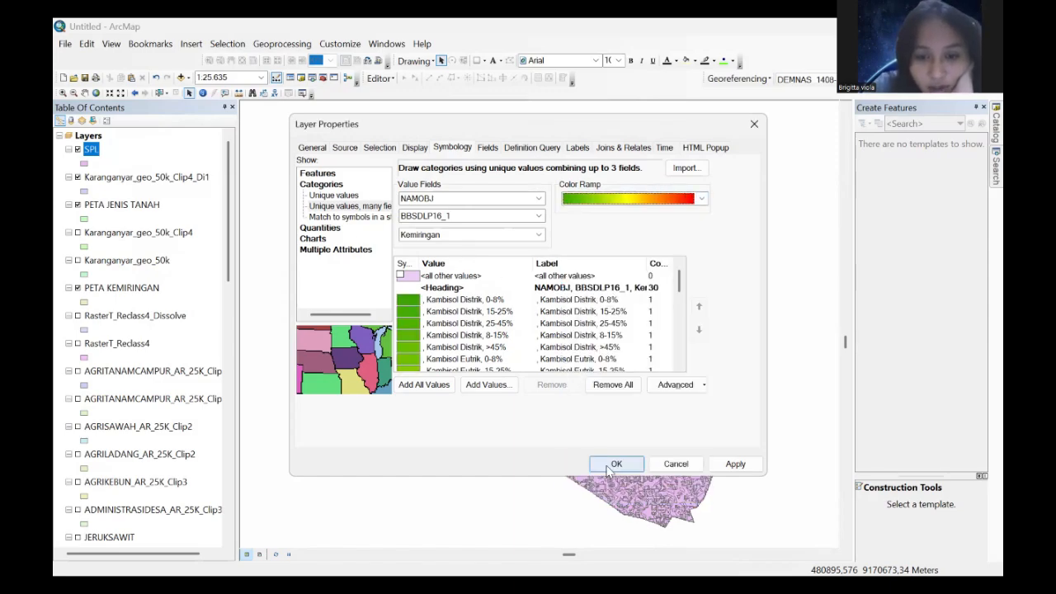
left_click(615, 465)
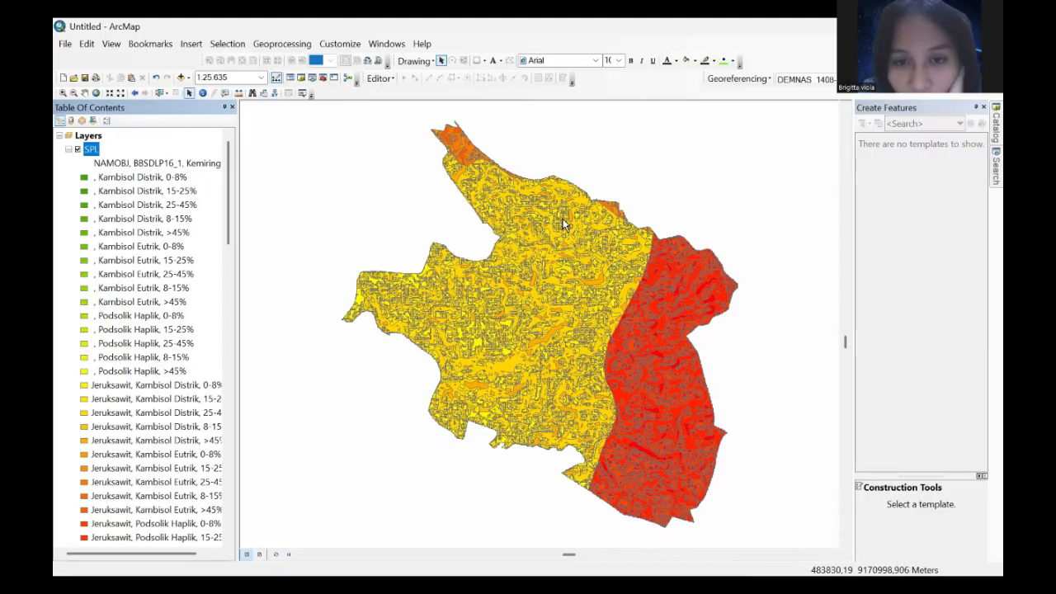
Step: Open the symbol settings of SPL's first Kambisol Distrik, 0-8% class and accept the green fill with the 0,40 gray outline
left_click(84, 179)
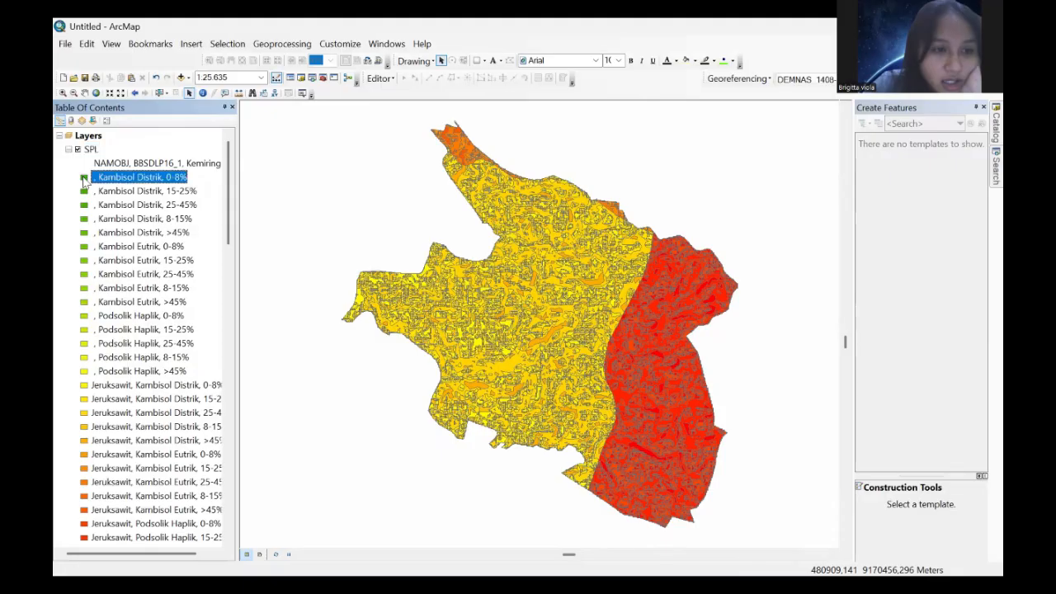
left_click(84, 179)
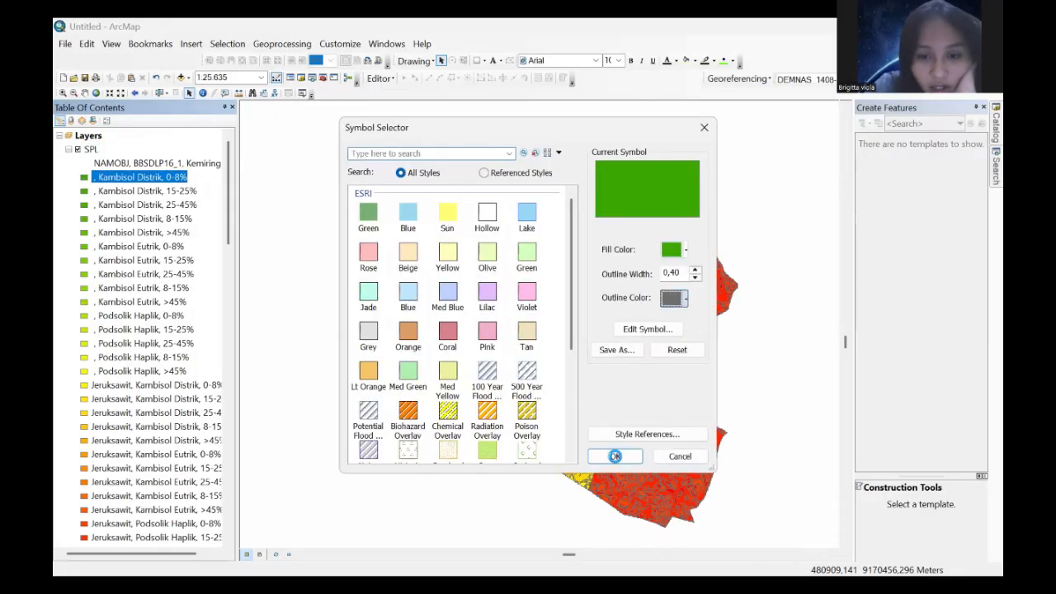
left_click(615, 456)
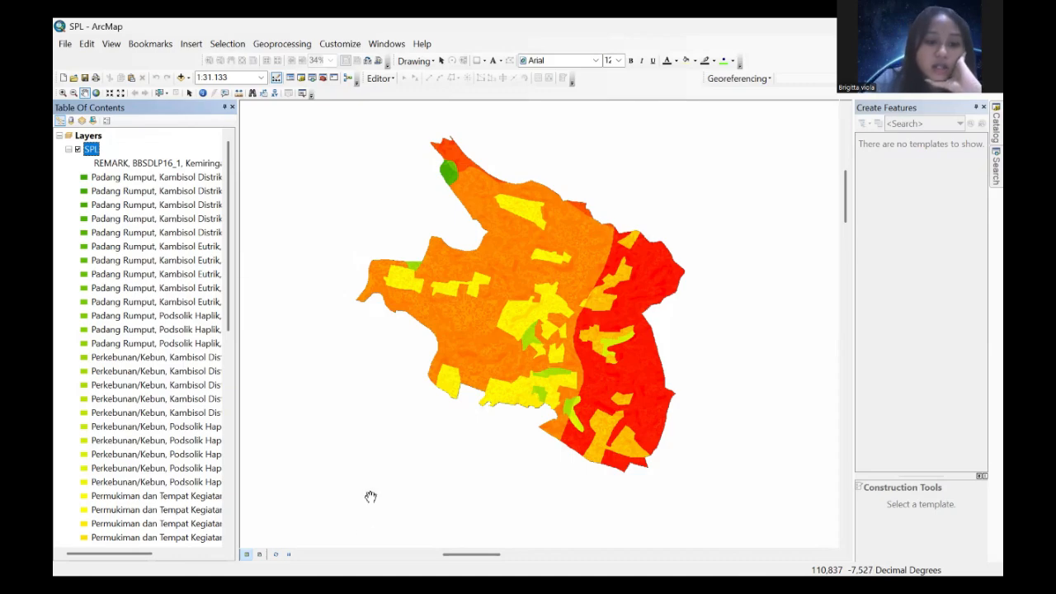
Step: Show the finished SPL map document in layout view
left_click(260, 556)
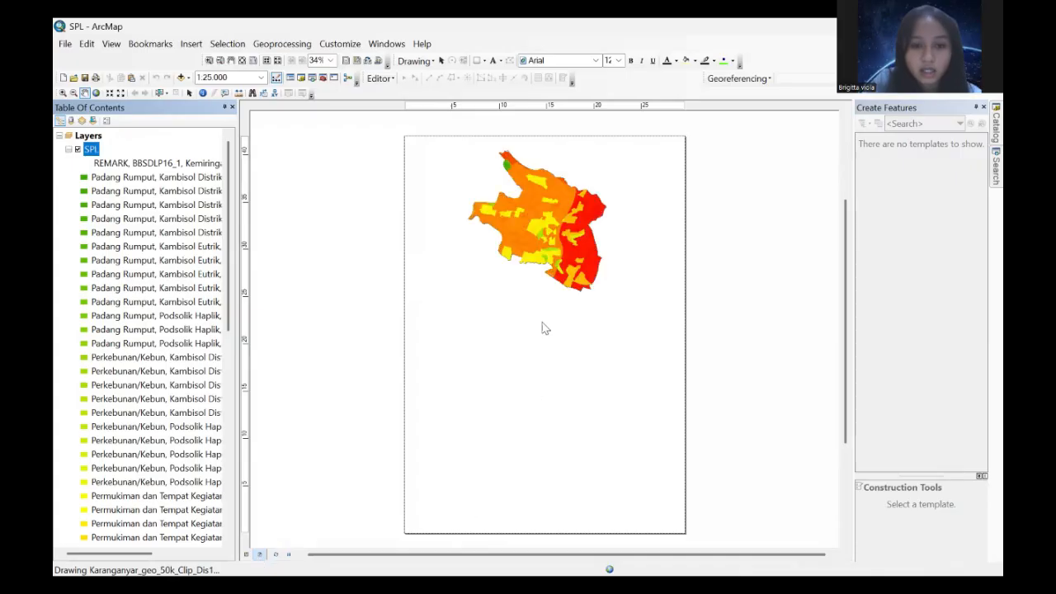